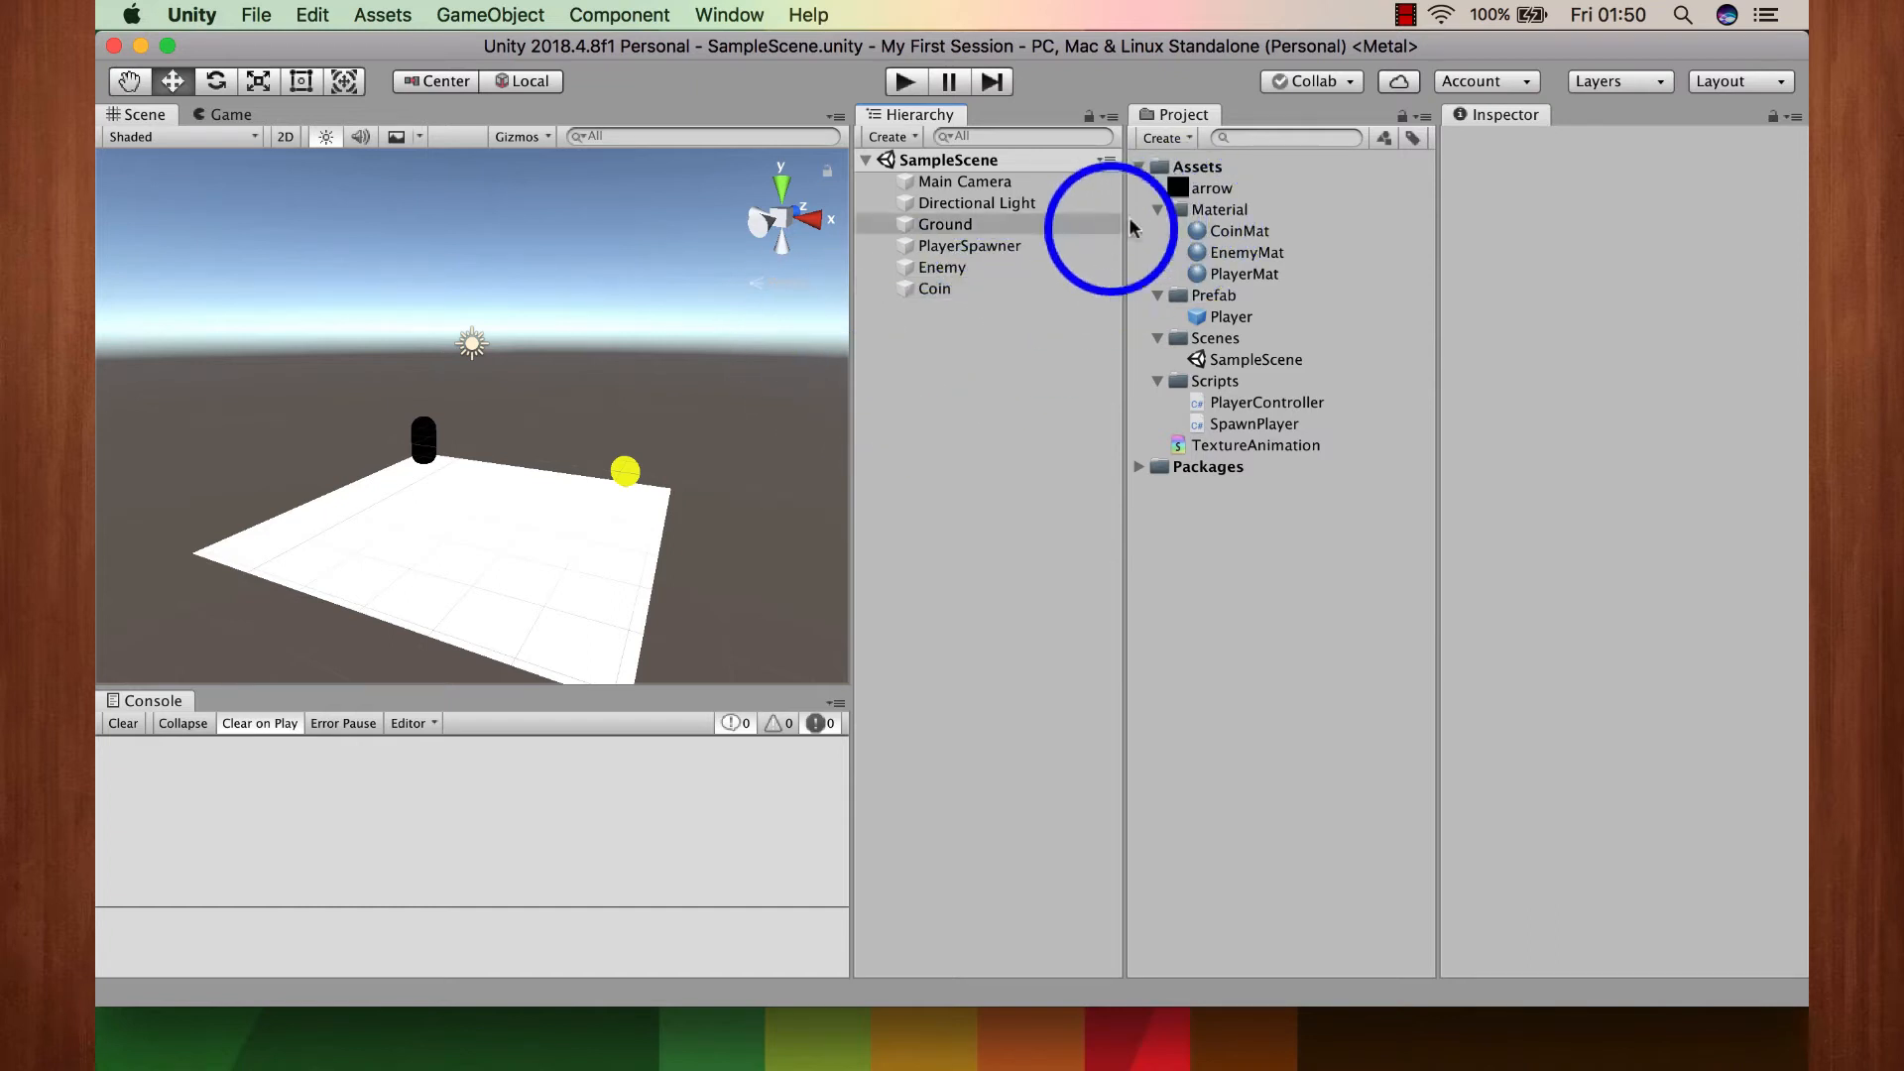
Step: Collapse the Material, Prefab, Scenes and Scripts folders in the project assets
click(1158, 211)
click(1158, 231)
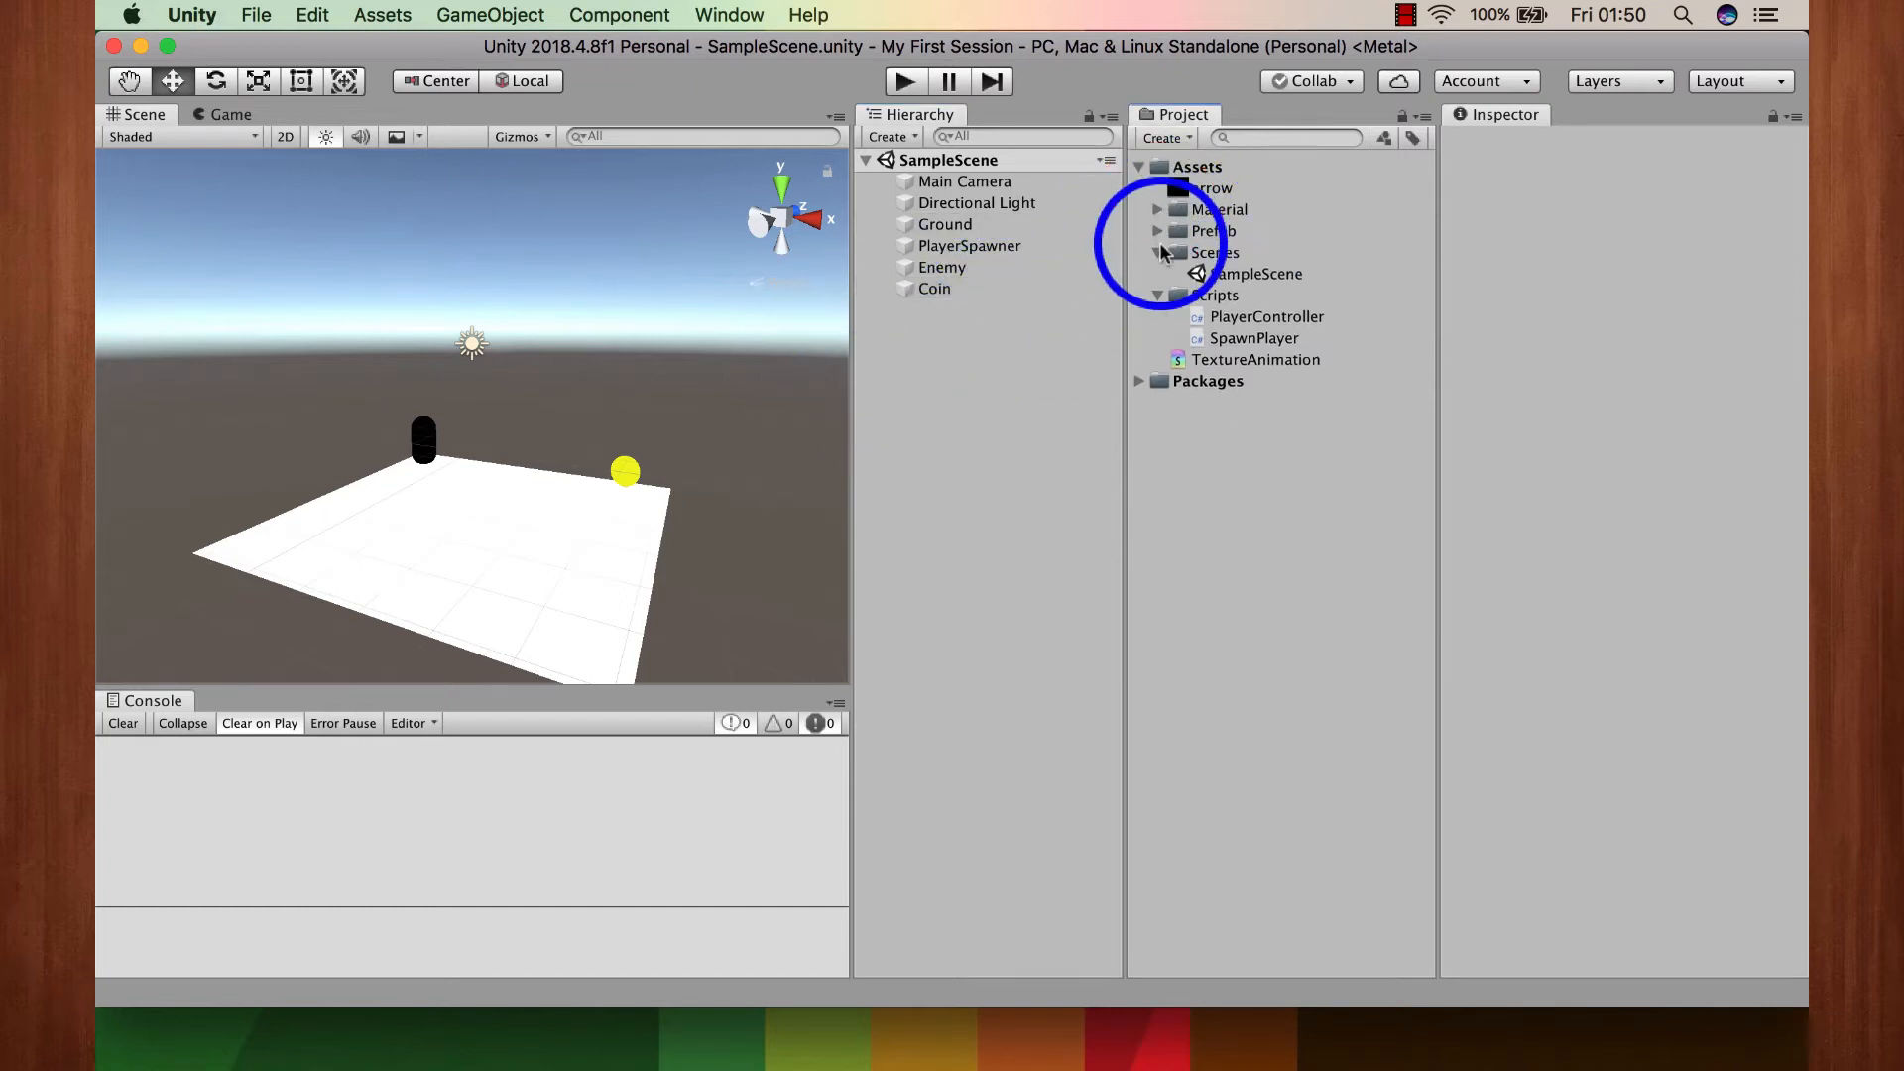
click(1158, 252)
click(1158, 274)
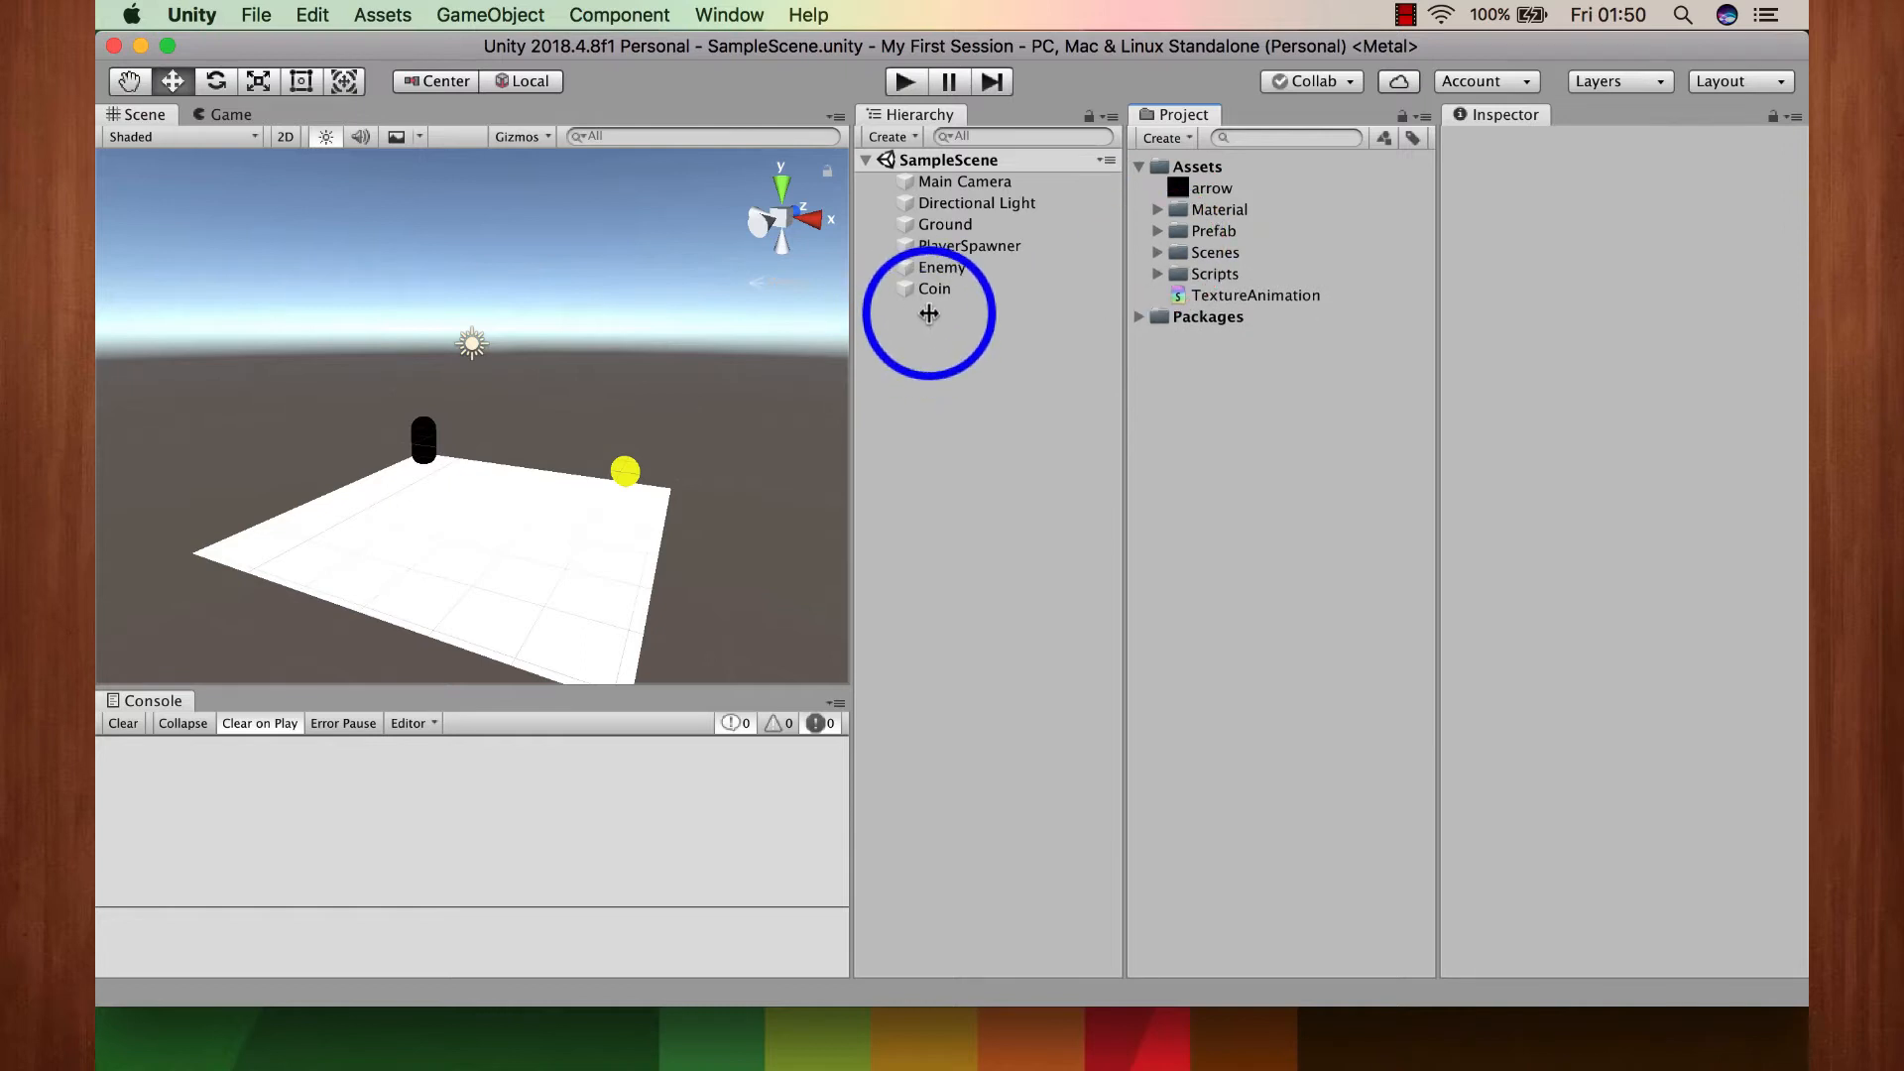
Step: Create a 3D Quad in the scene hierarchy and rename it VideoPlayer
right_click(929, 313)
mouse_move(1097, 510)
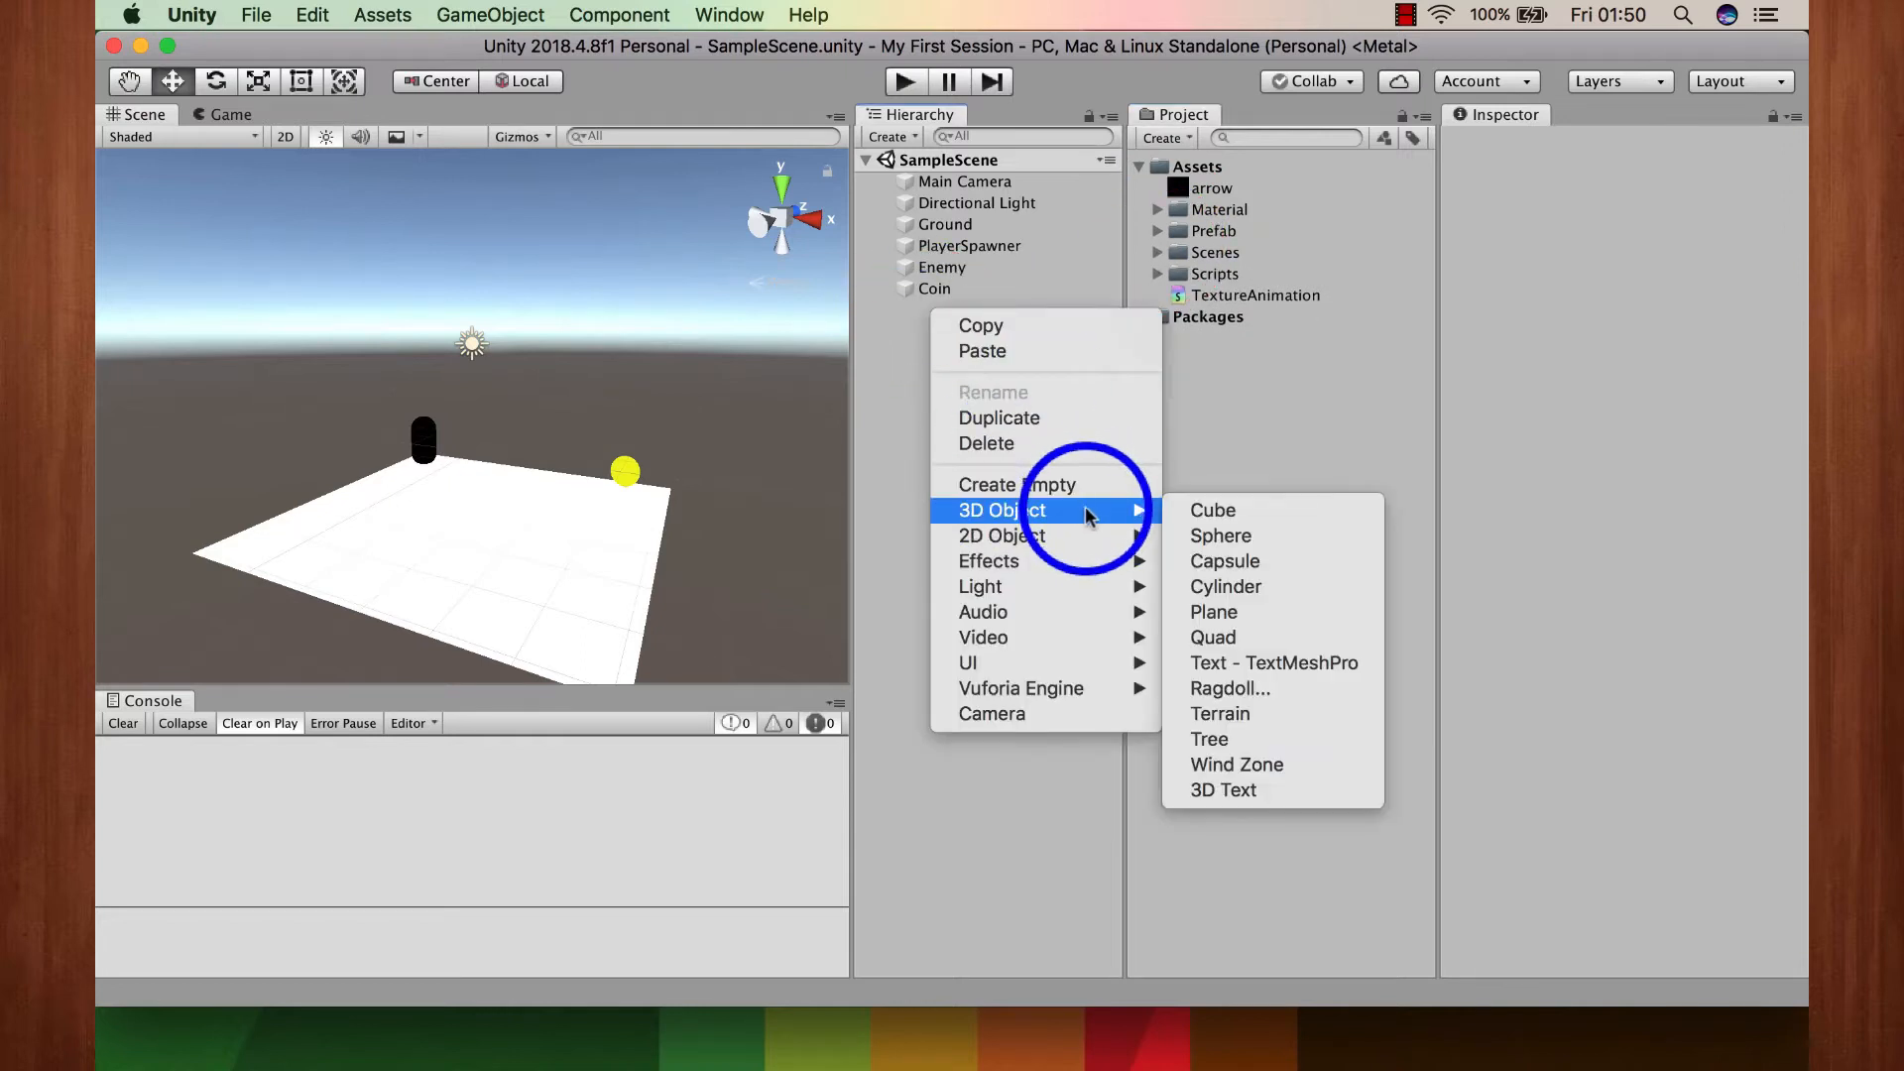
click(1235, 651)
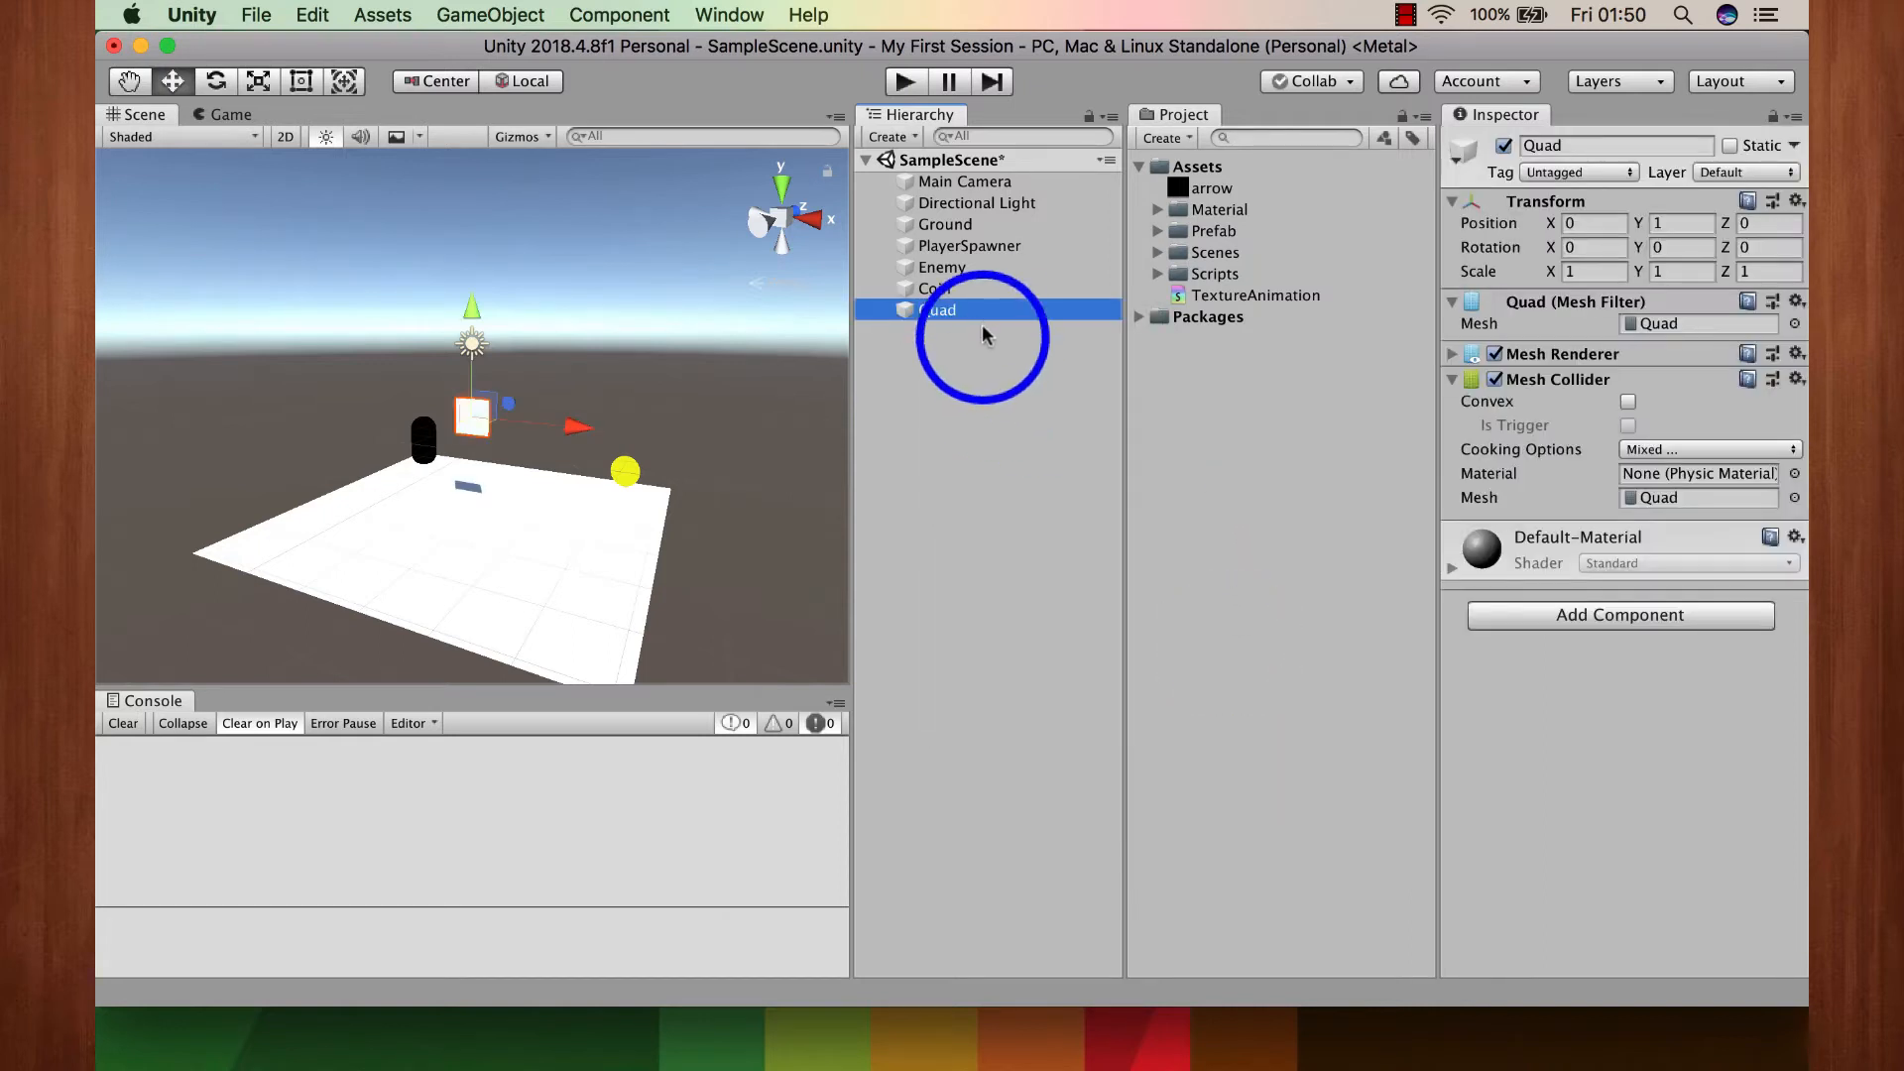
double_click(970, 310)
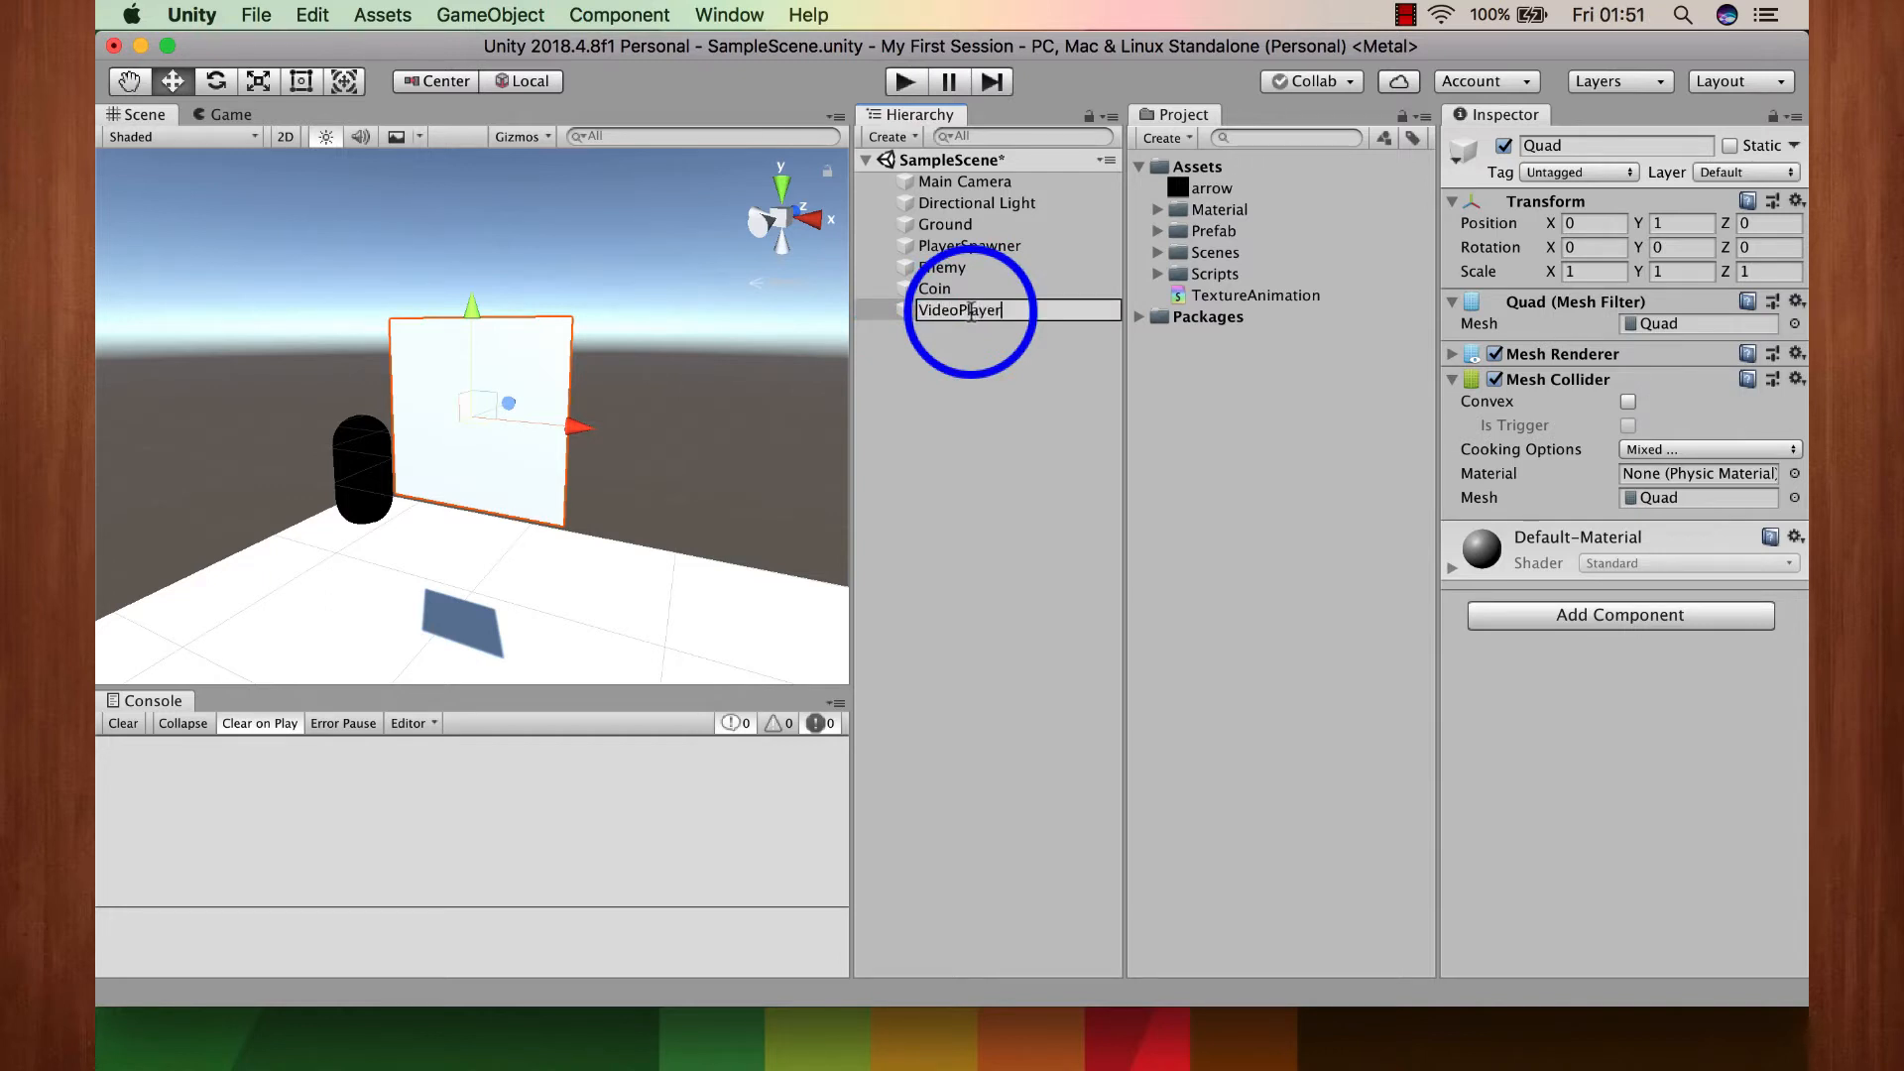
text(VideoPlayer)
click(979, 349)
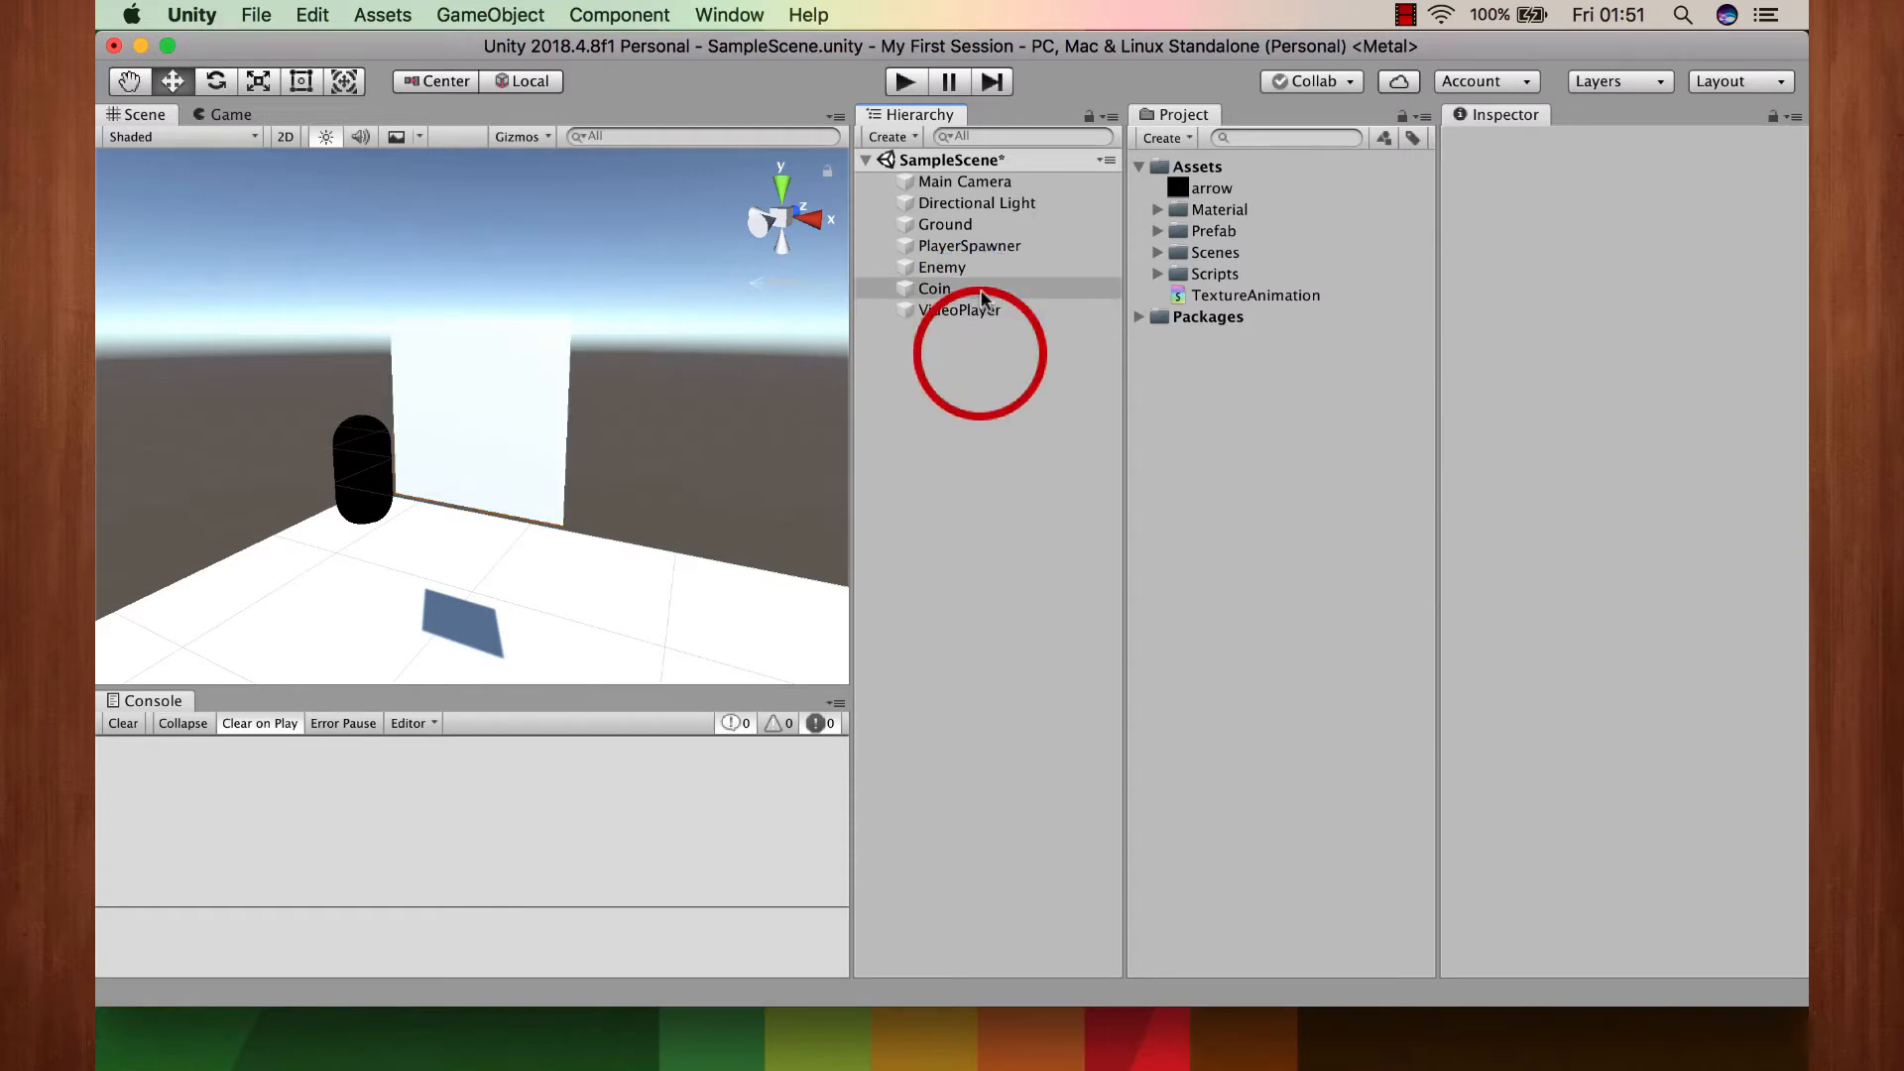
Step: Add a Video Player component to the VideoPlayer quad and check its available source options
click(985, 311)
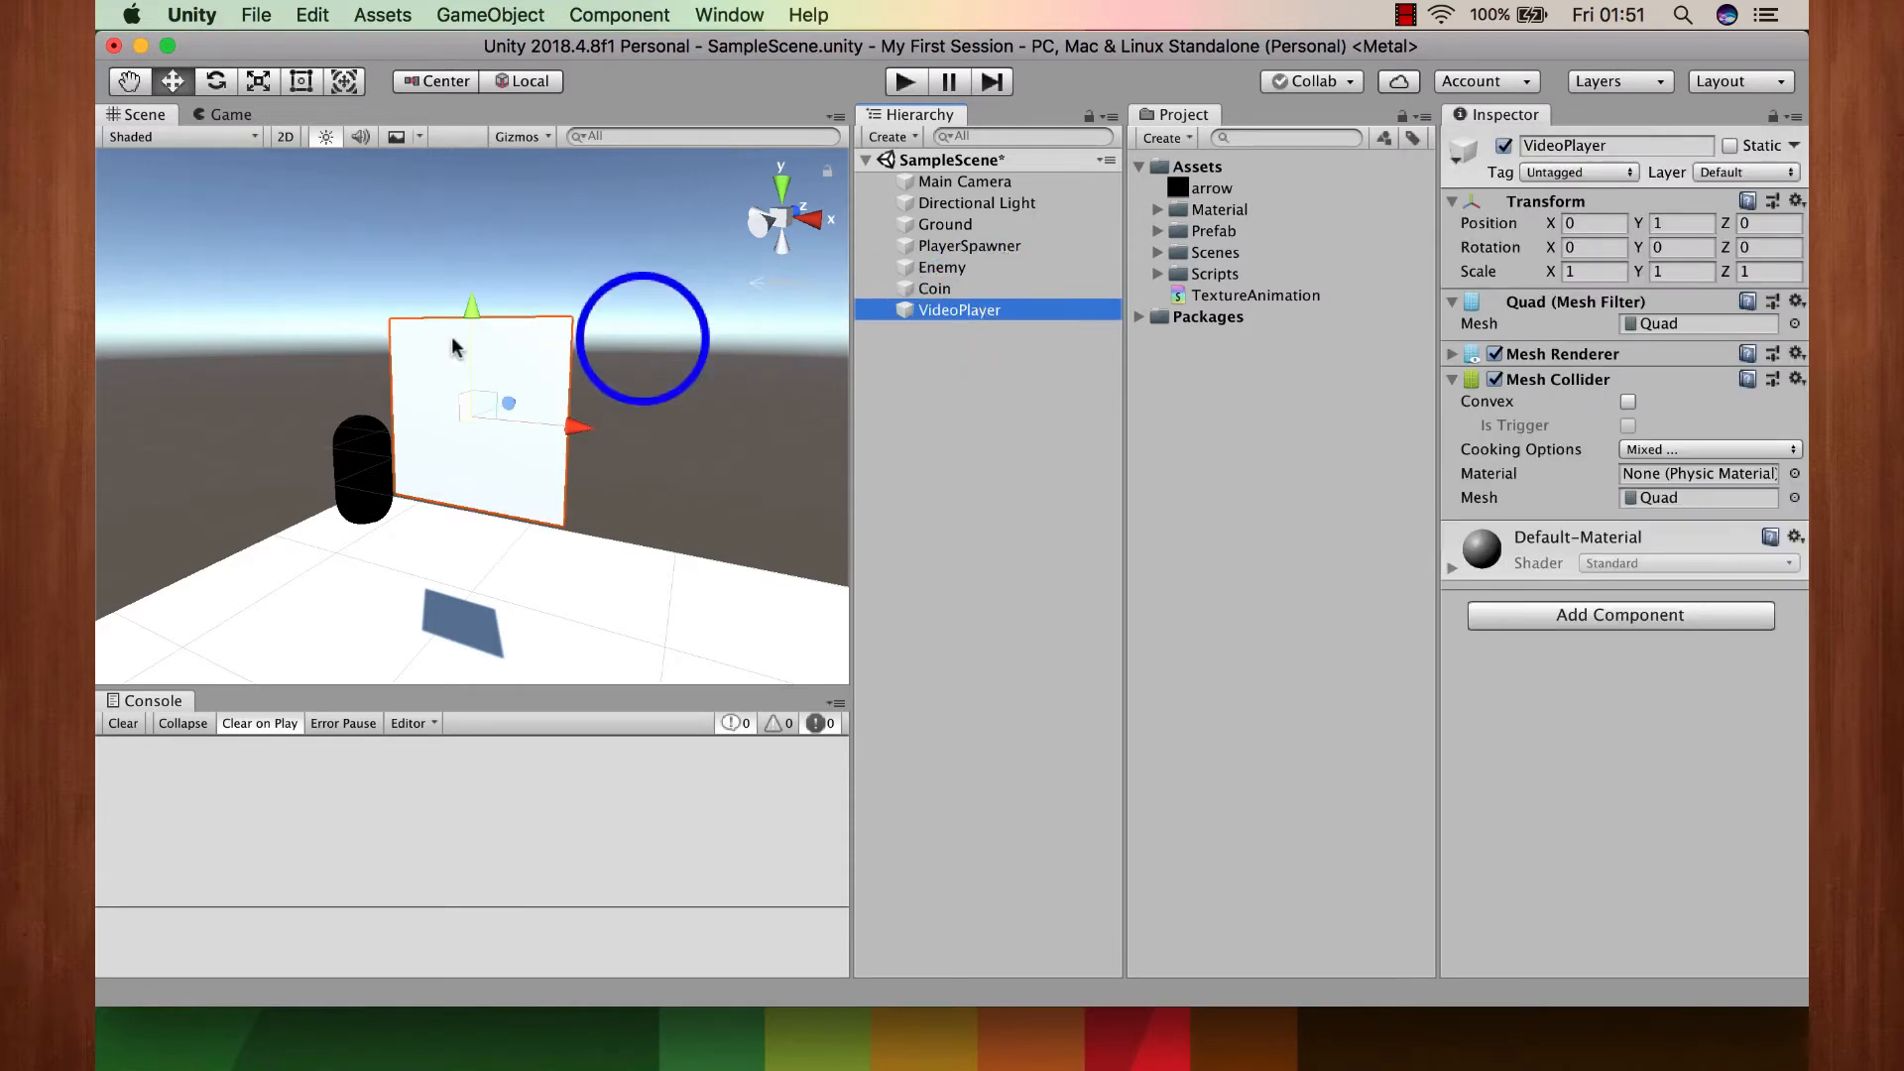
scroll(493, 322, down, 5)
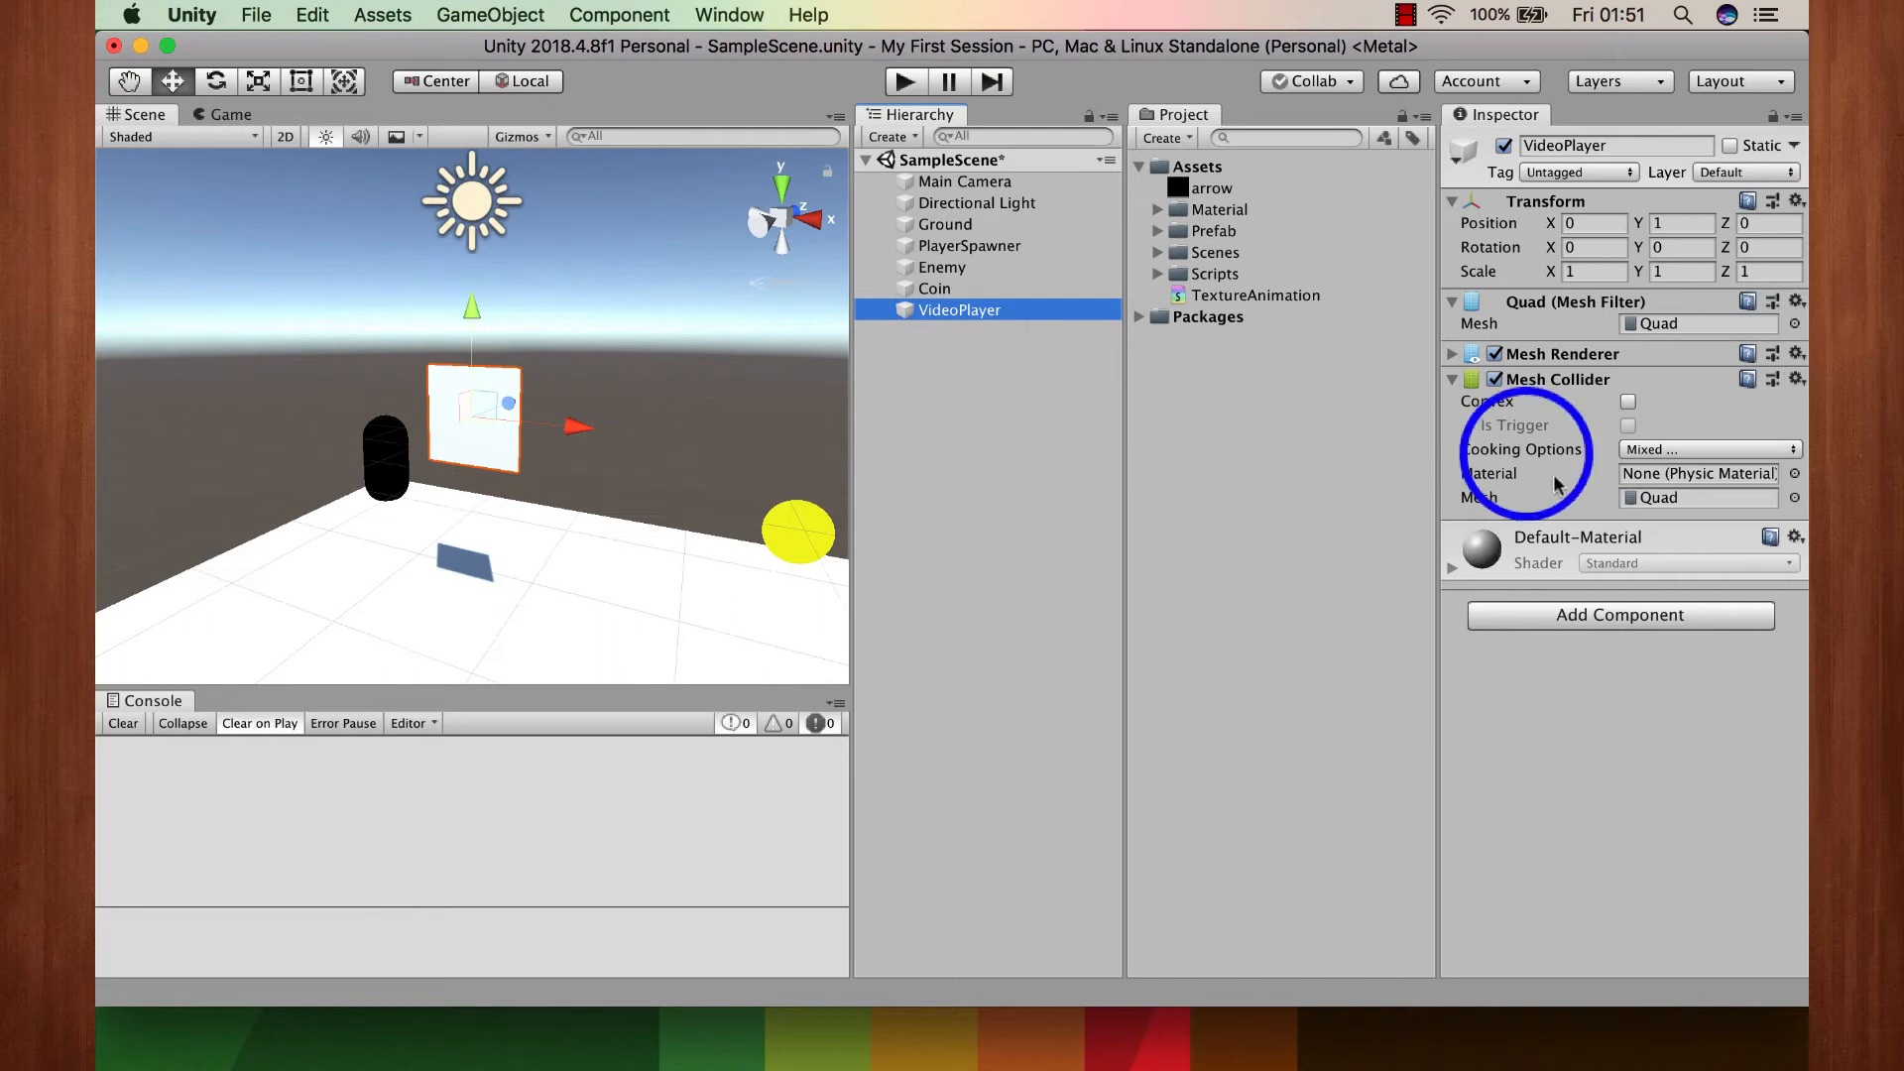
click(1593, 615)
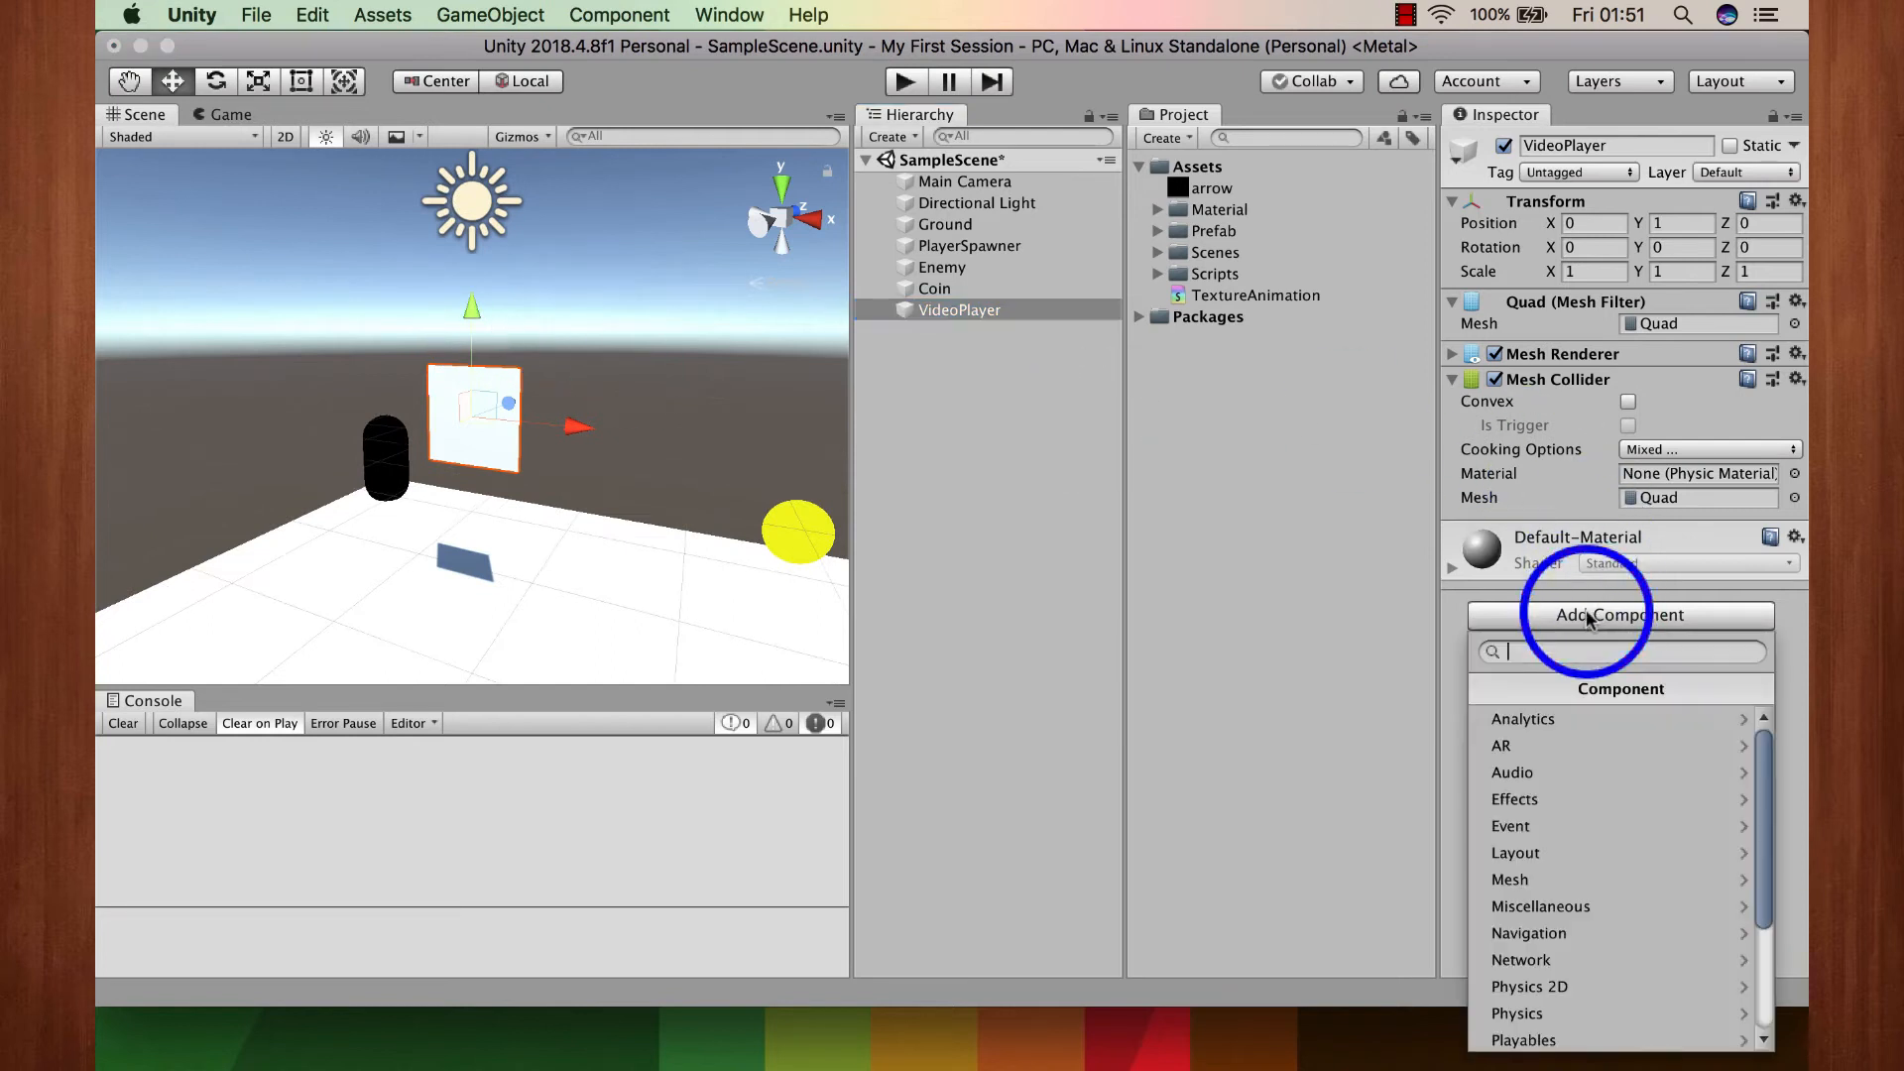
text(vid)
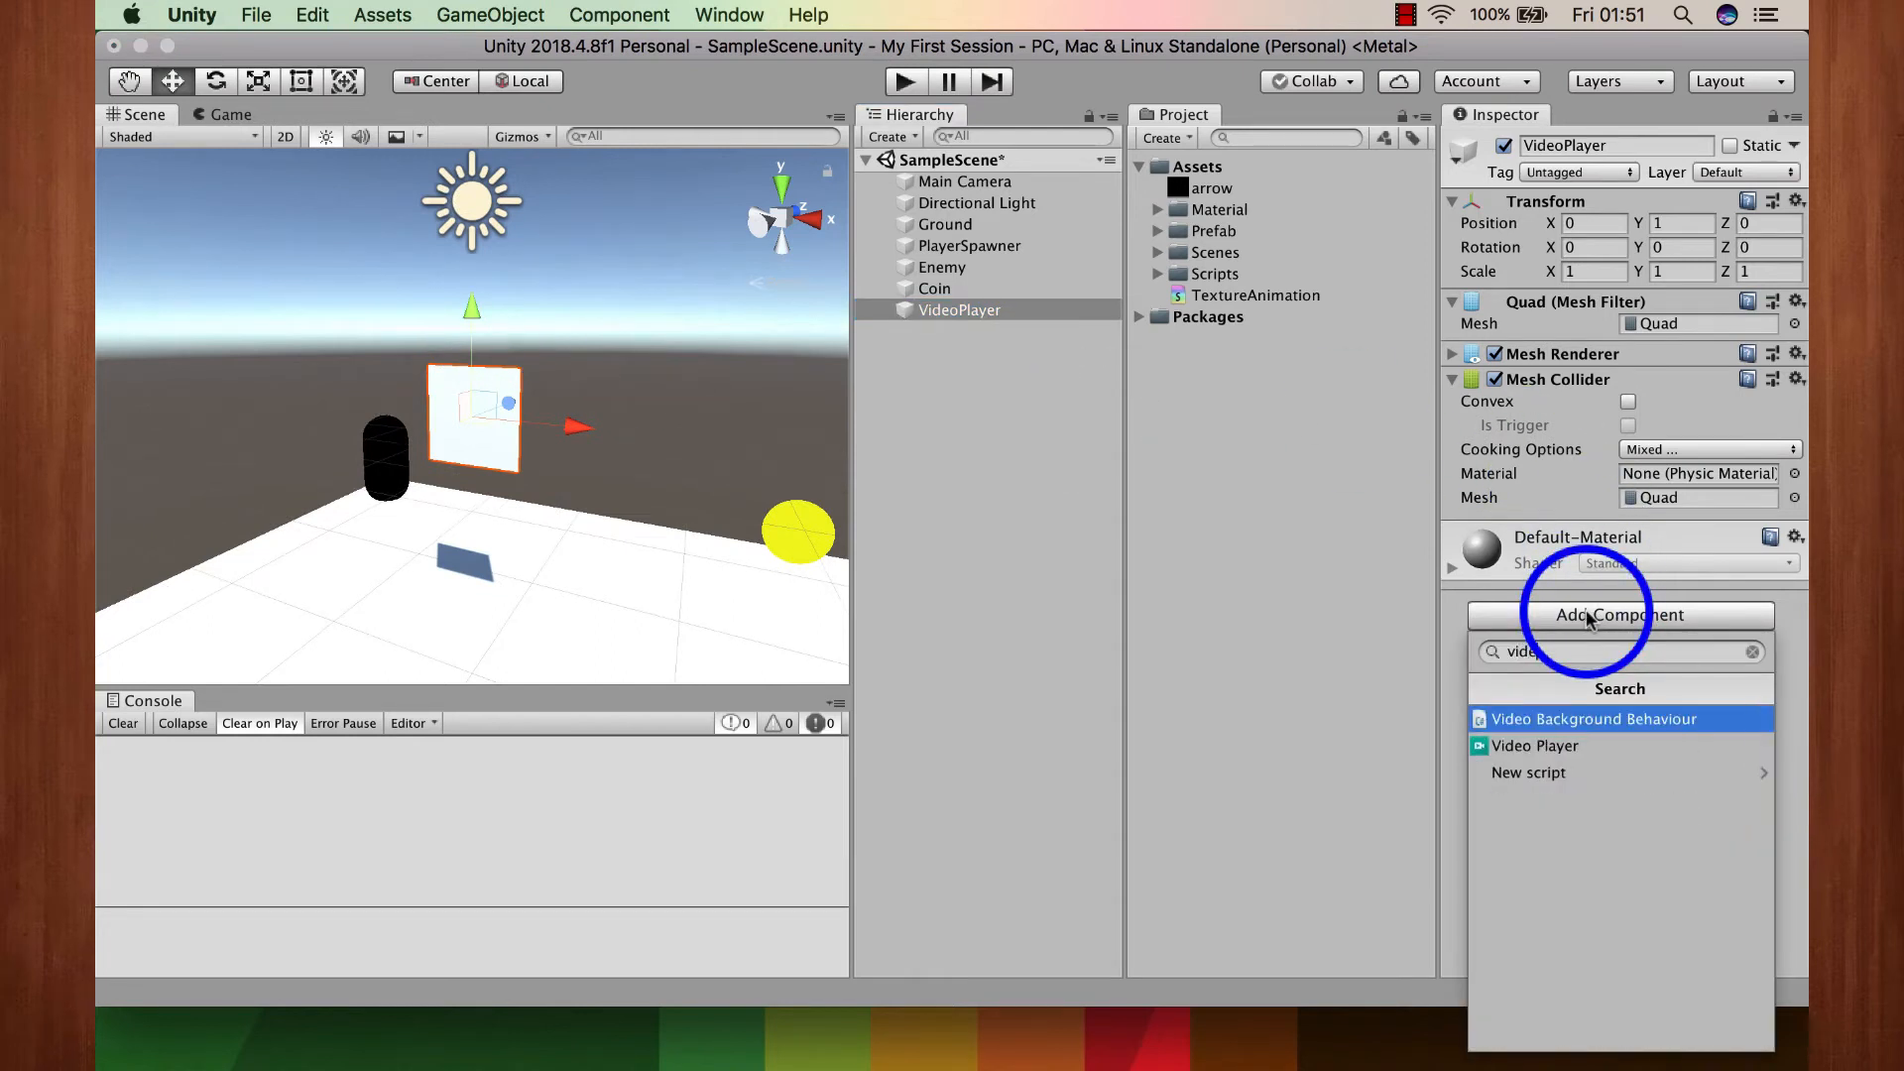
text(e)
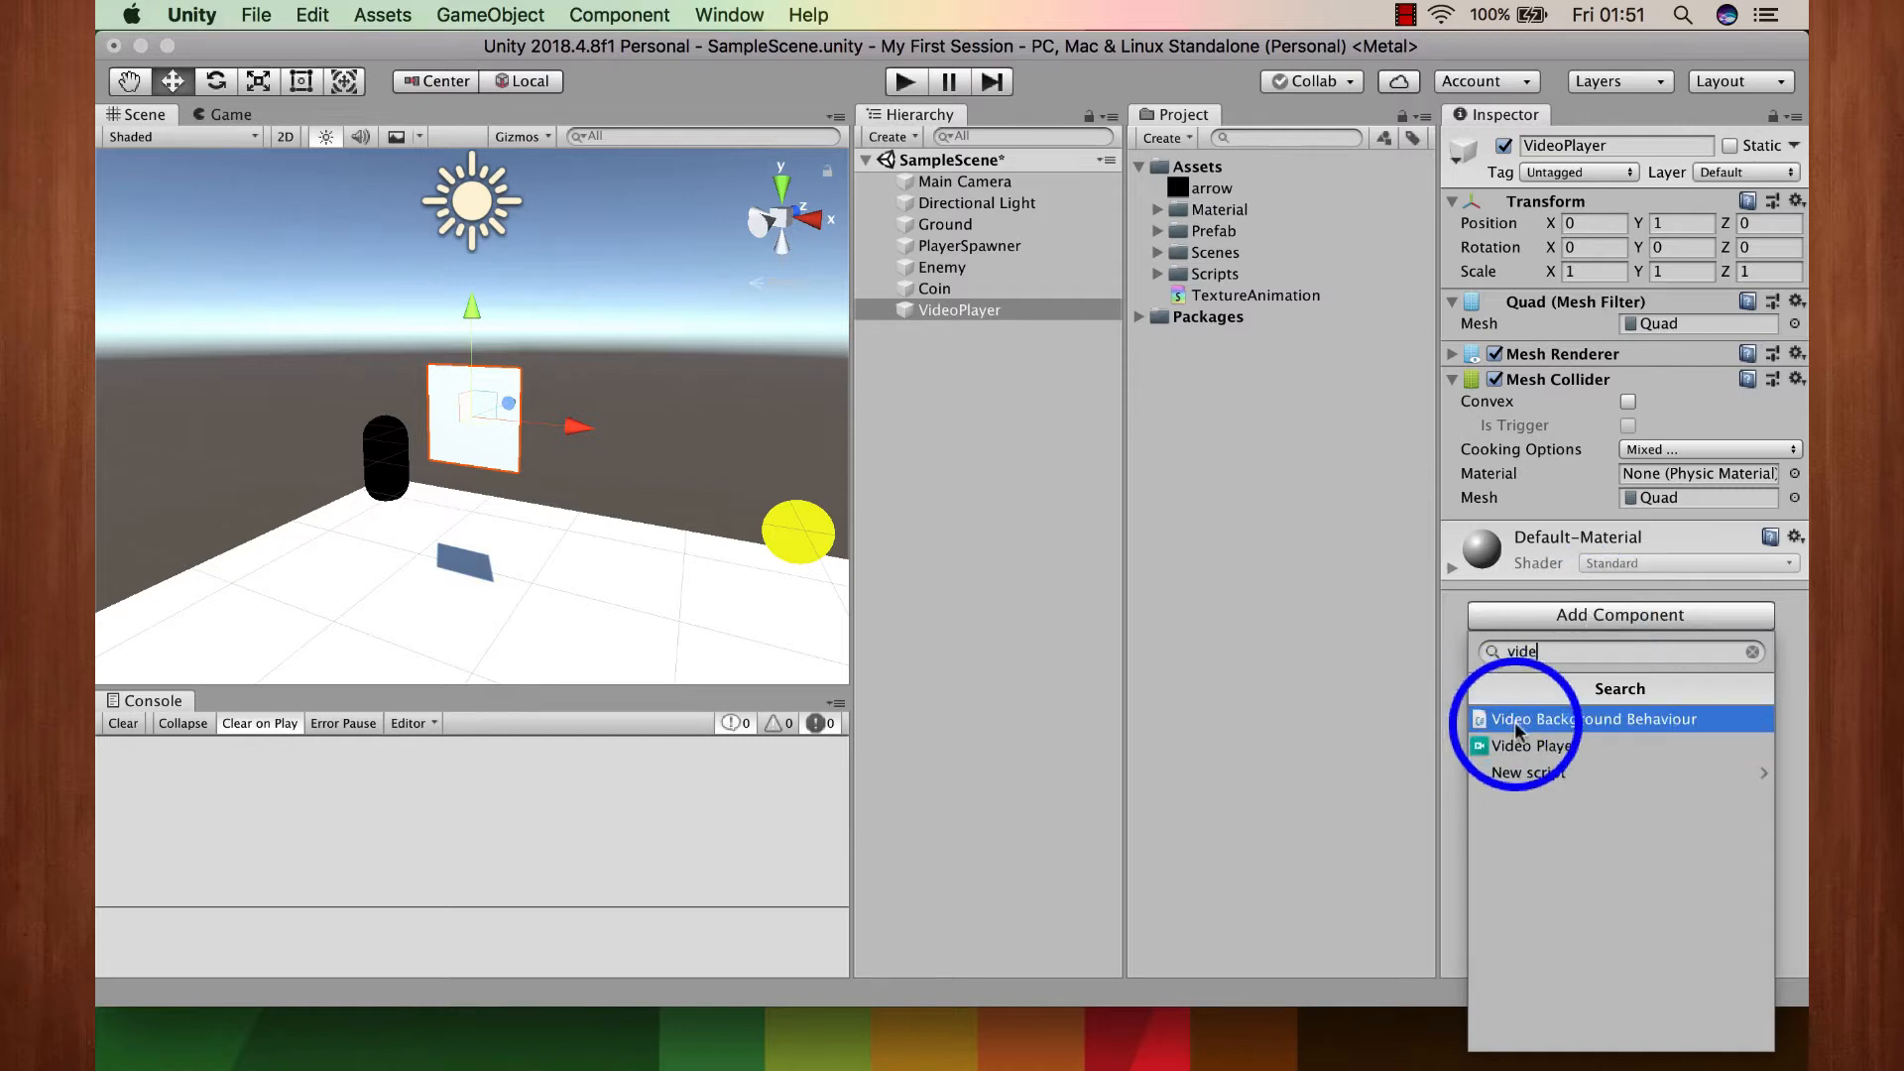
click(1515, 746)
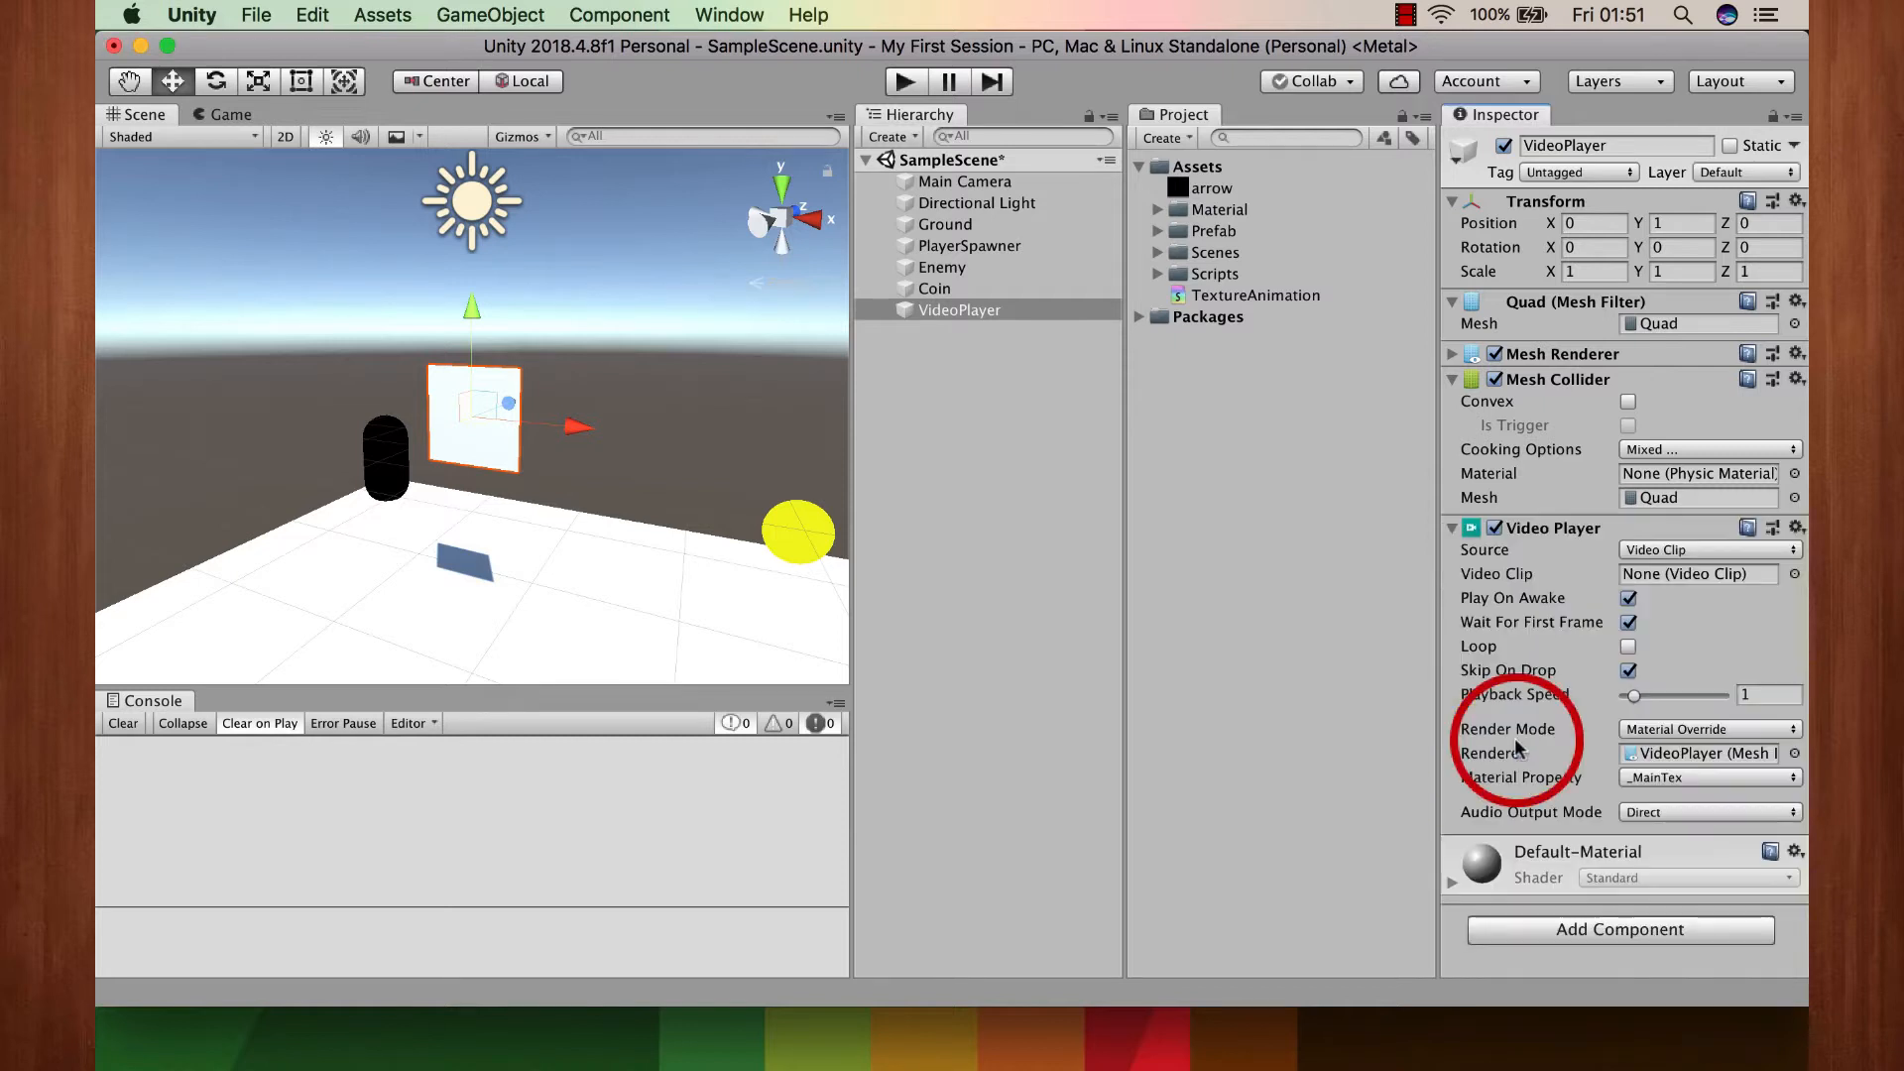
click(1687, 549)
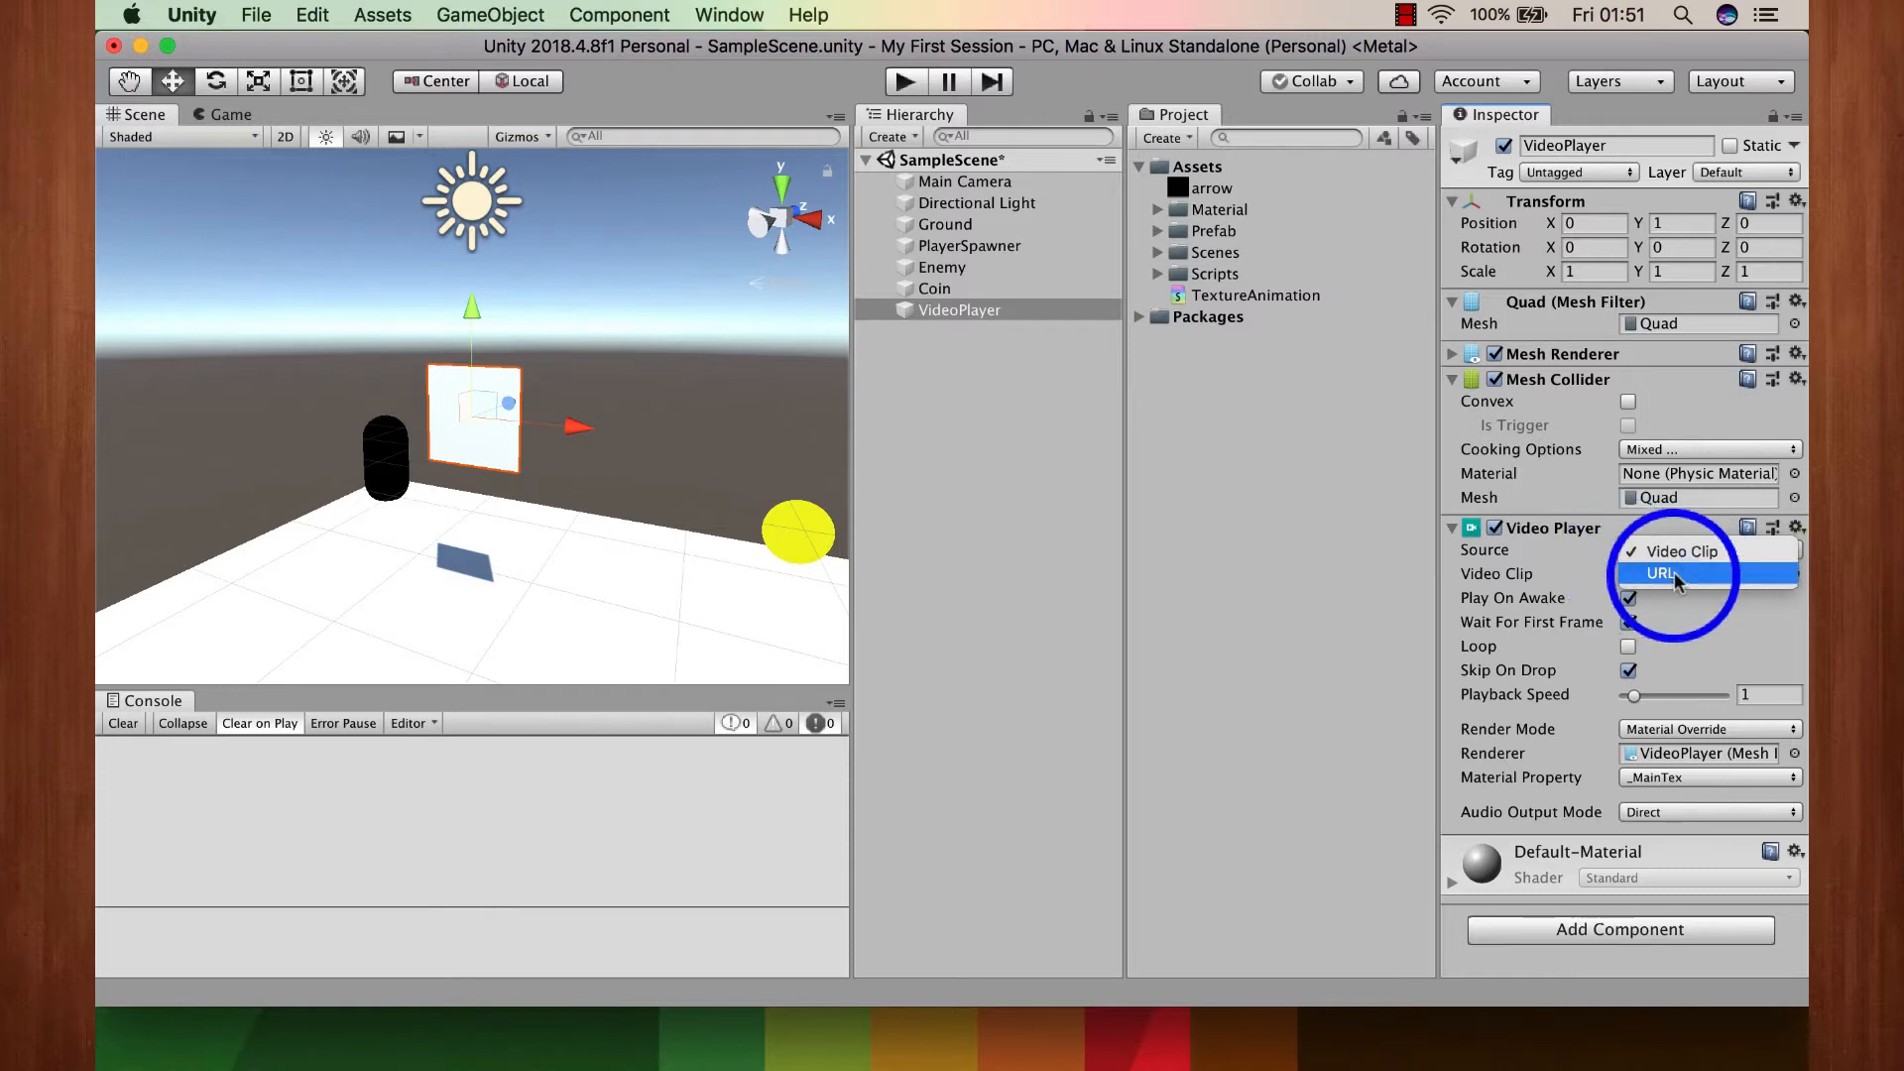
click(1579, 545)
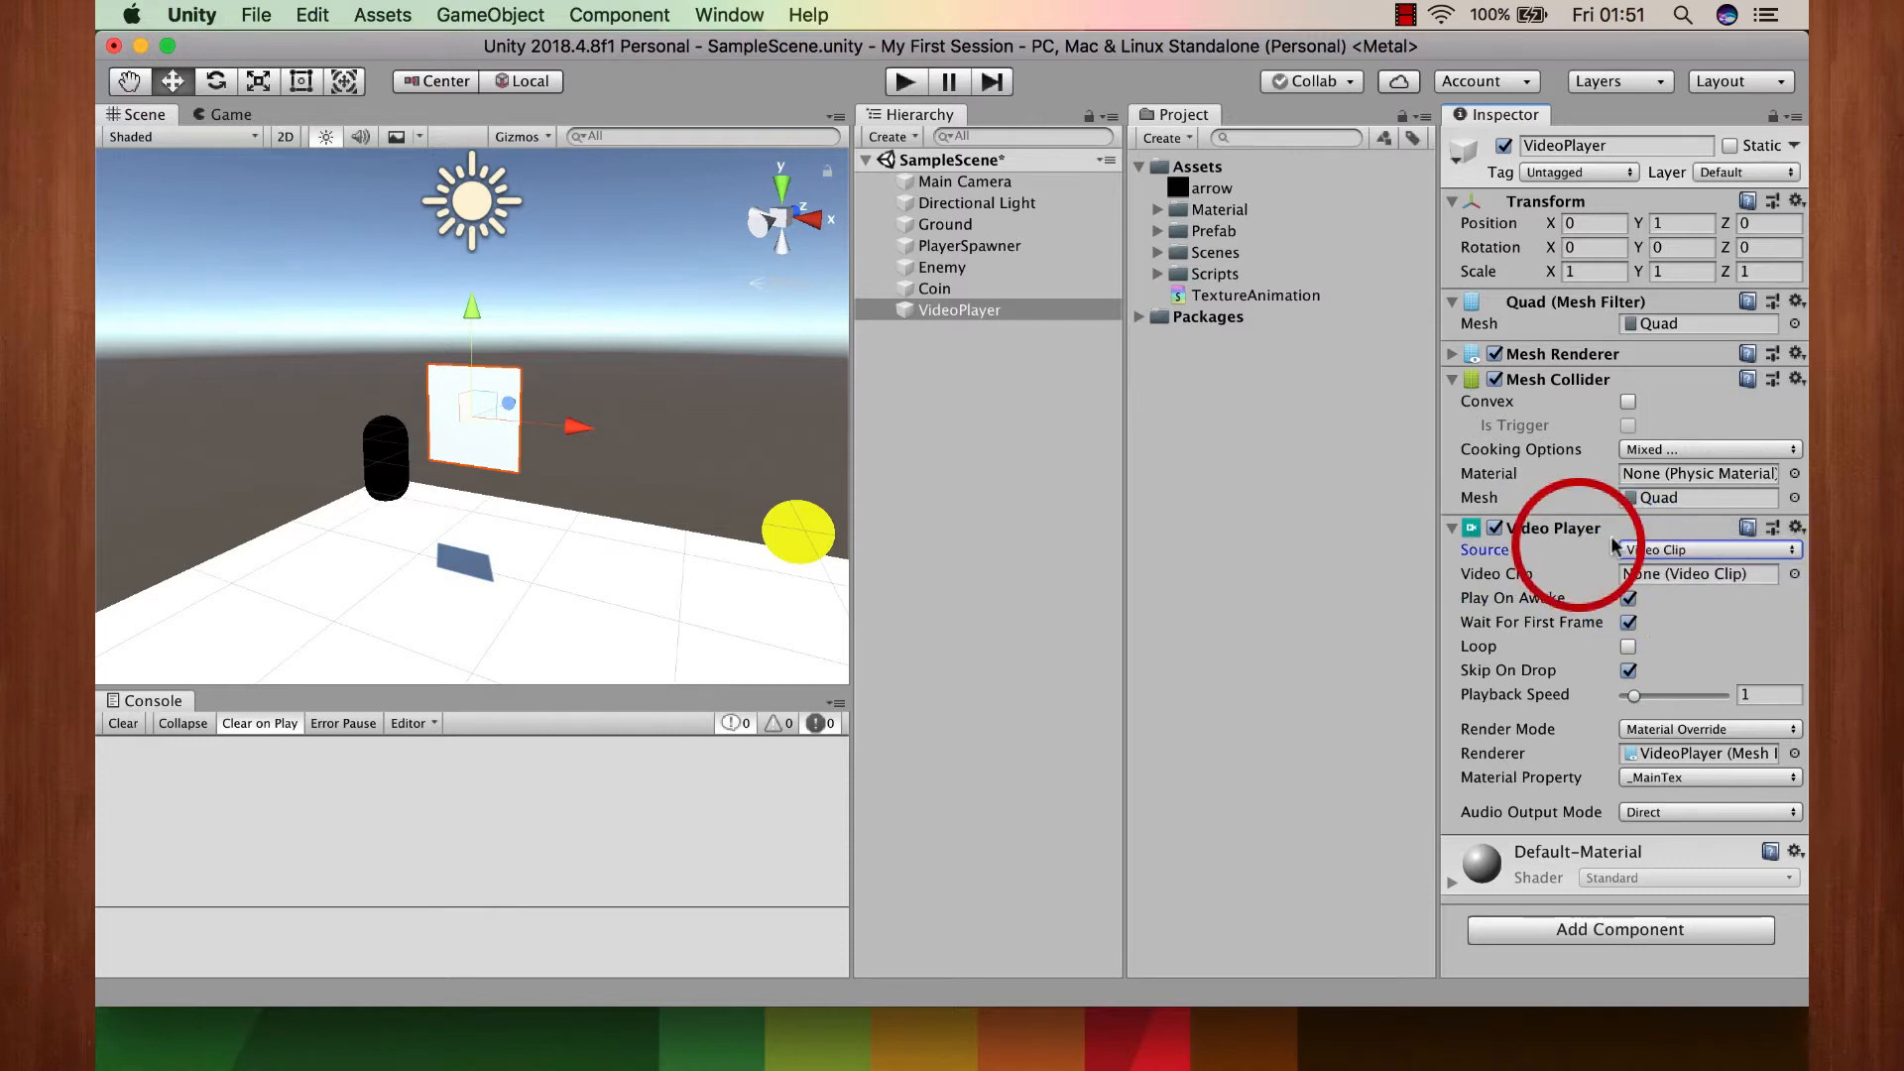
Step: Scale the VideoPlayer quad into a wide screen, to about 6.13 in X and 3.63 in Y
scroll(490, 373, down, 5)
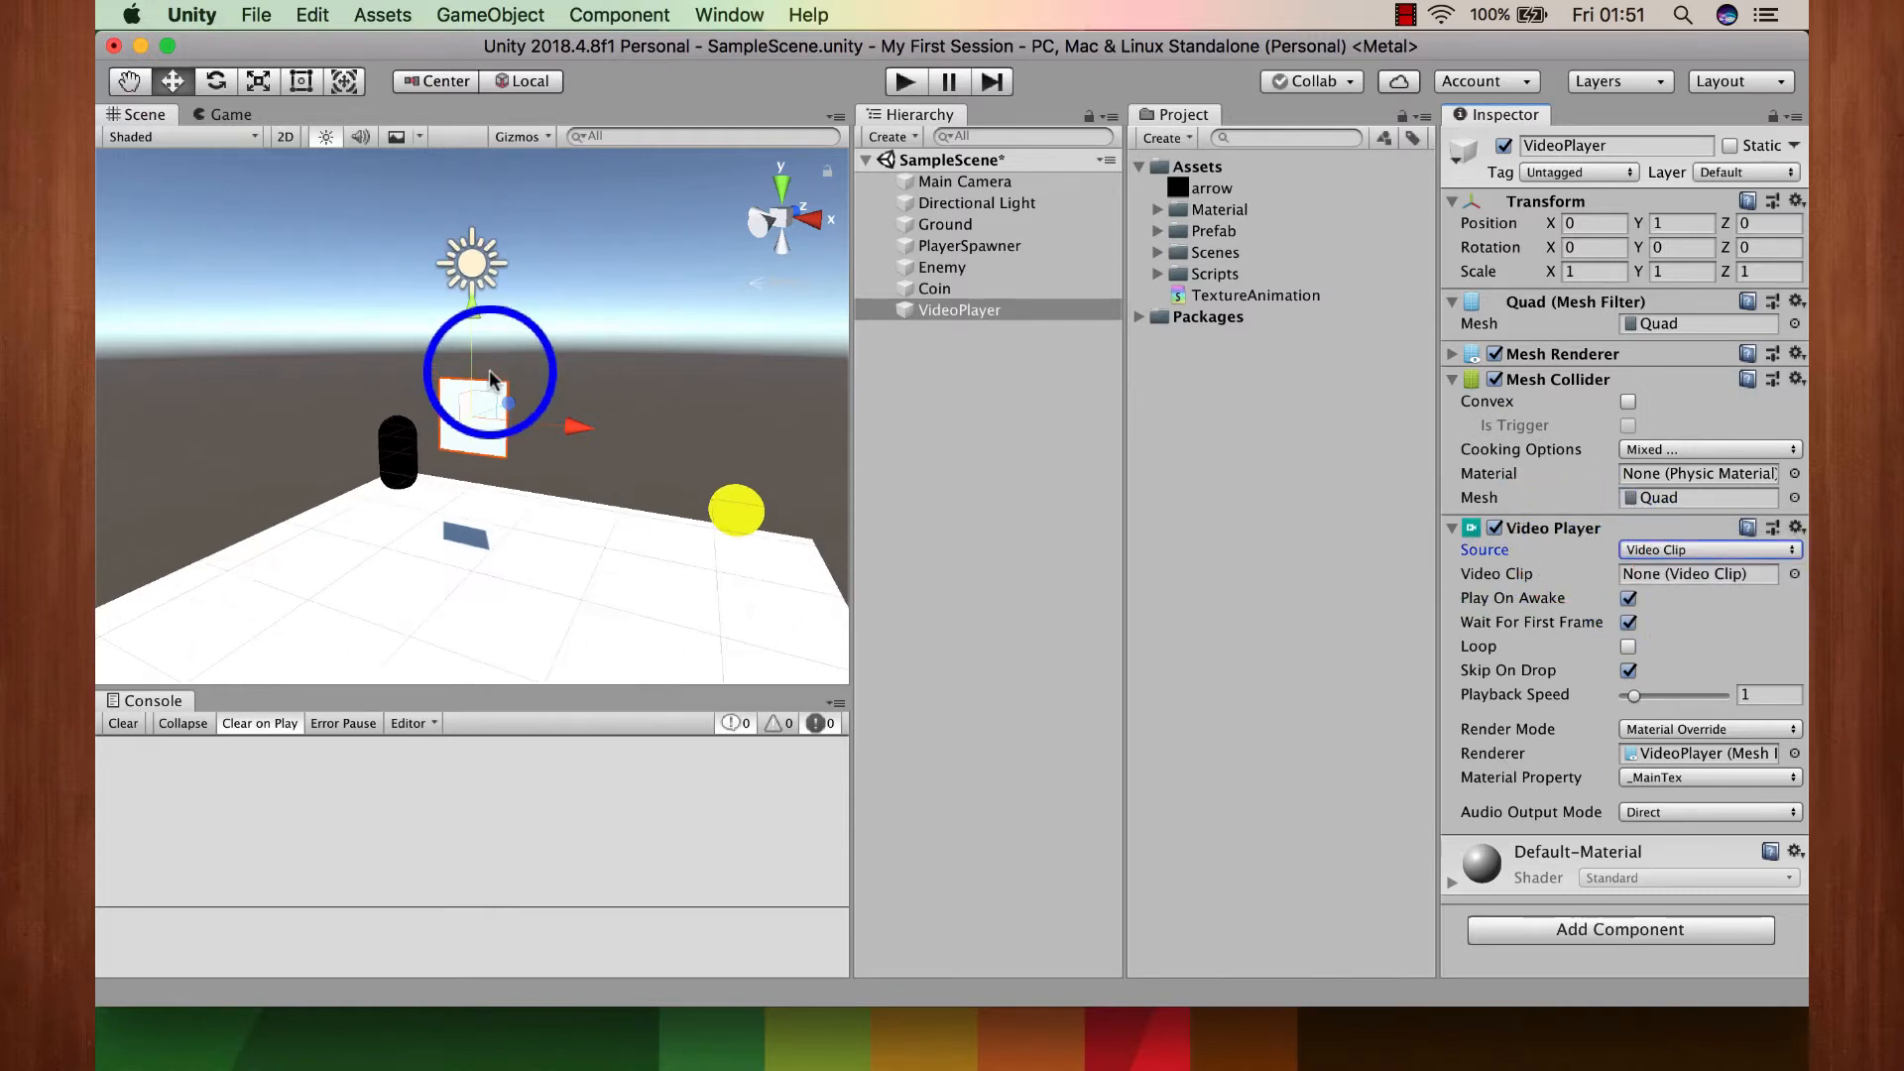
scroll(489, 373, down, 1)
scroll(490, 372, up, 4)
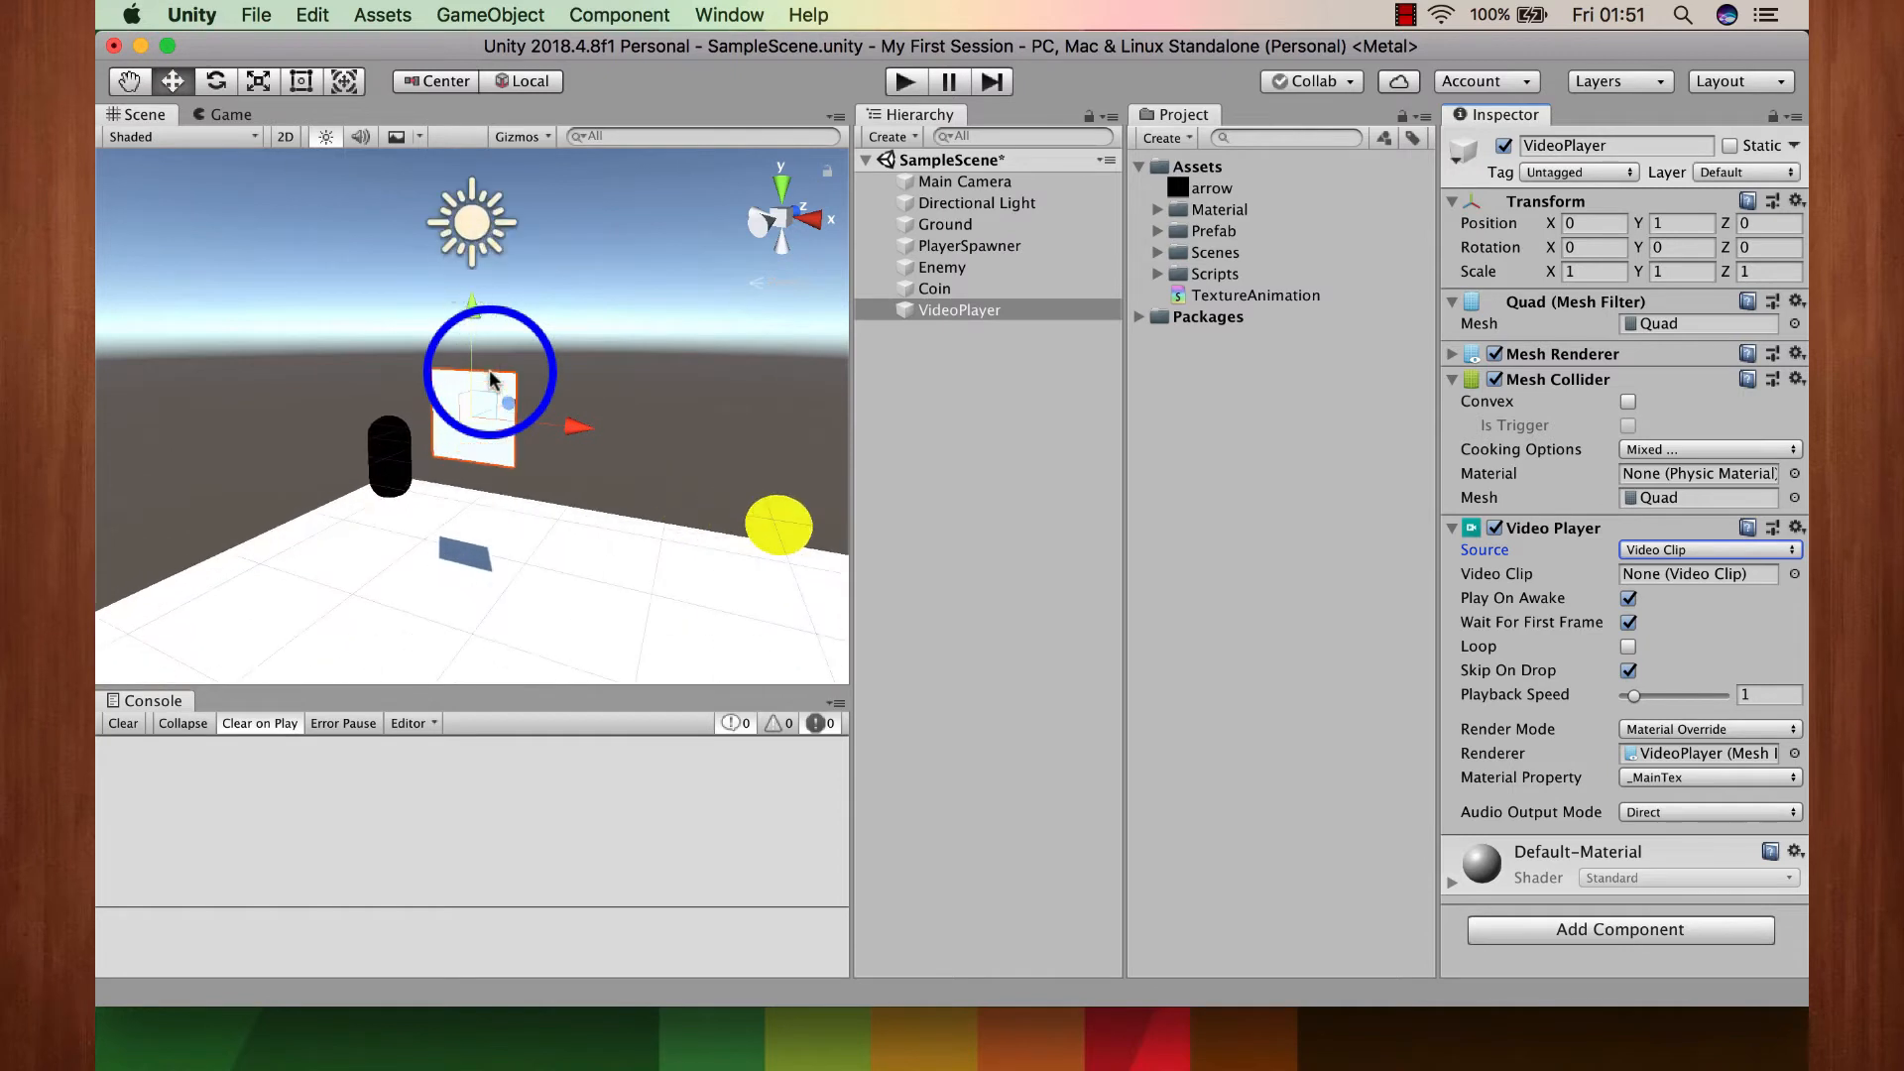
alt+drag(490, 372, 519, 402)
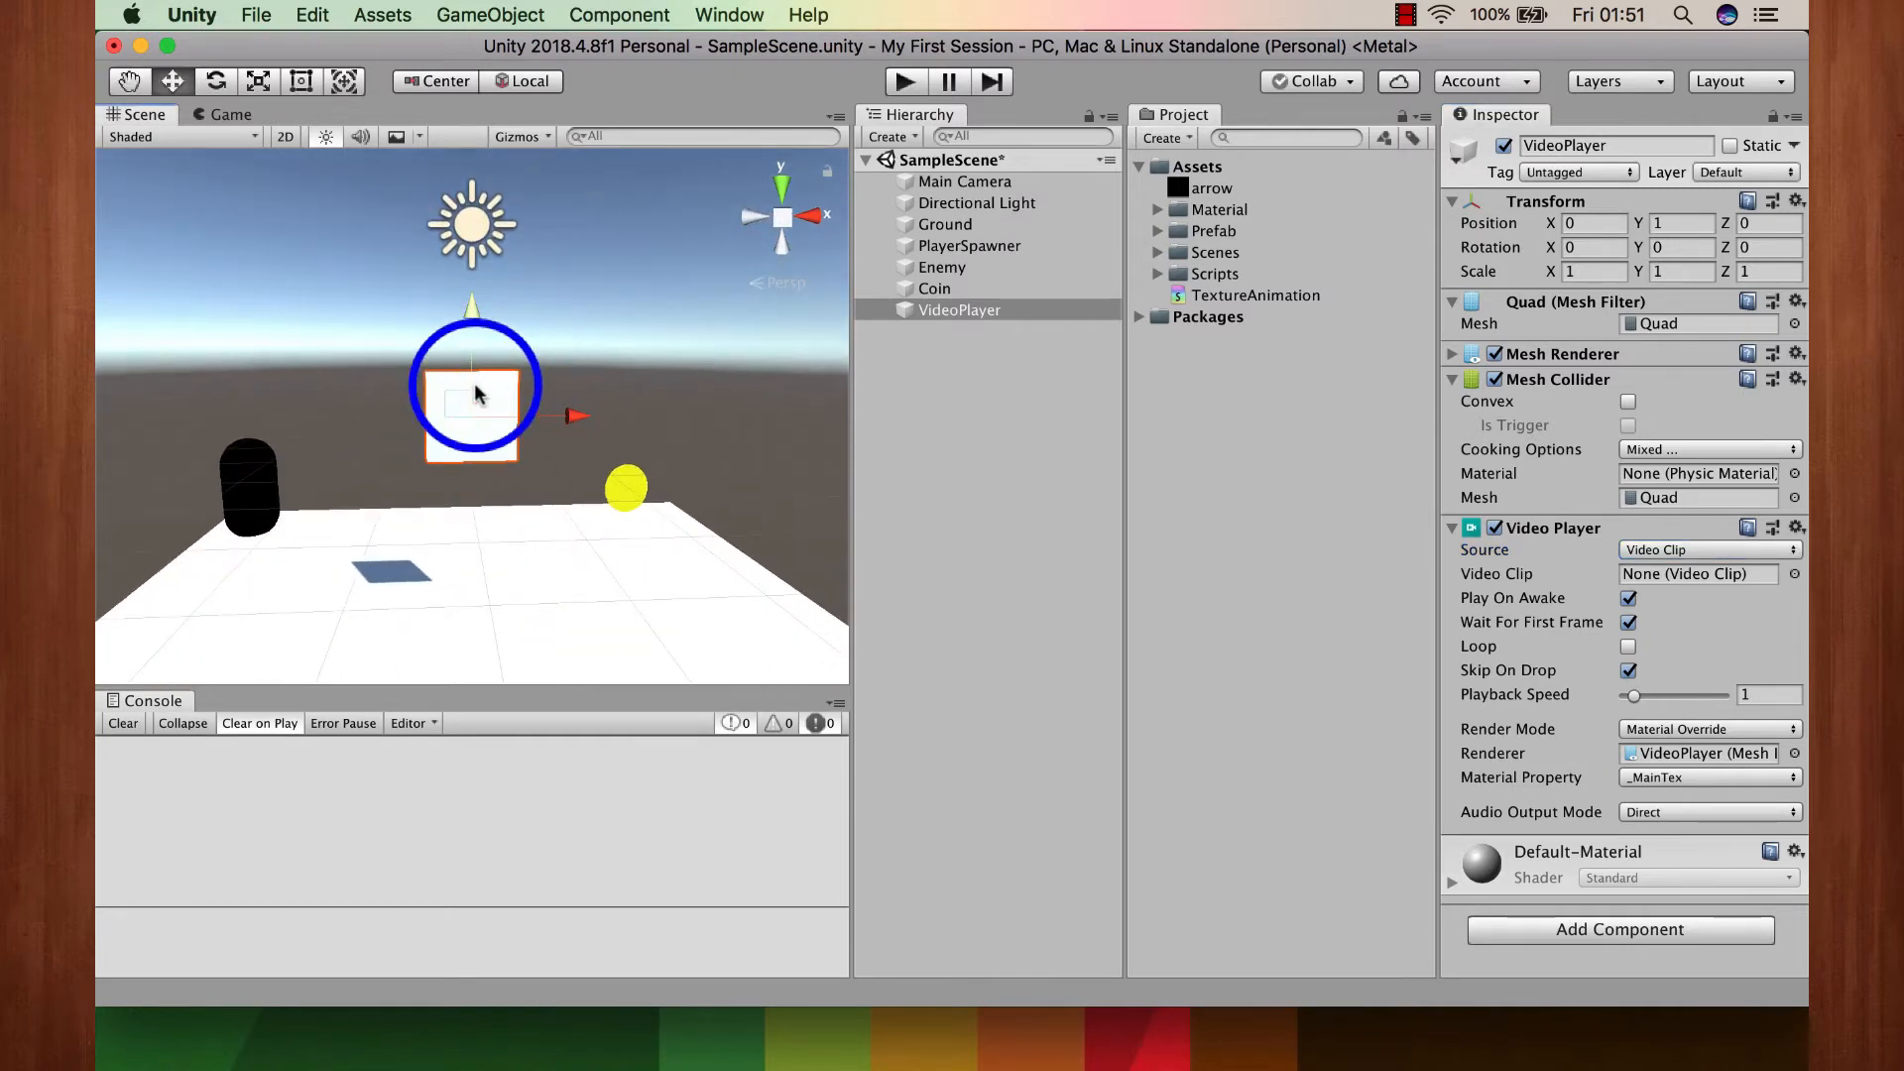
key(r)
drag(570, 416, 1180, 437)
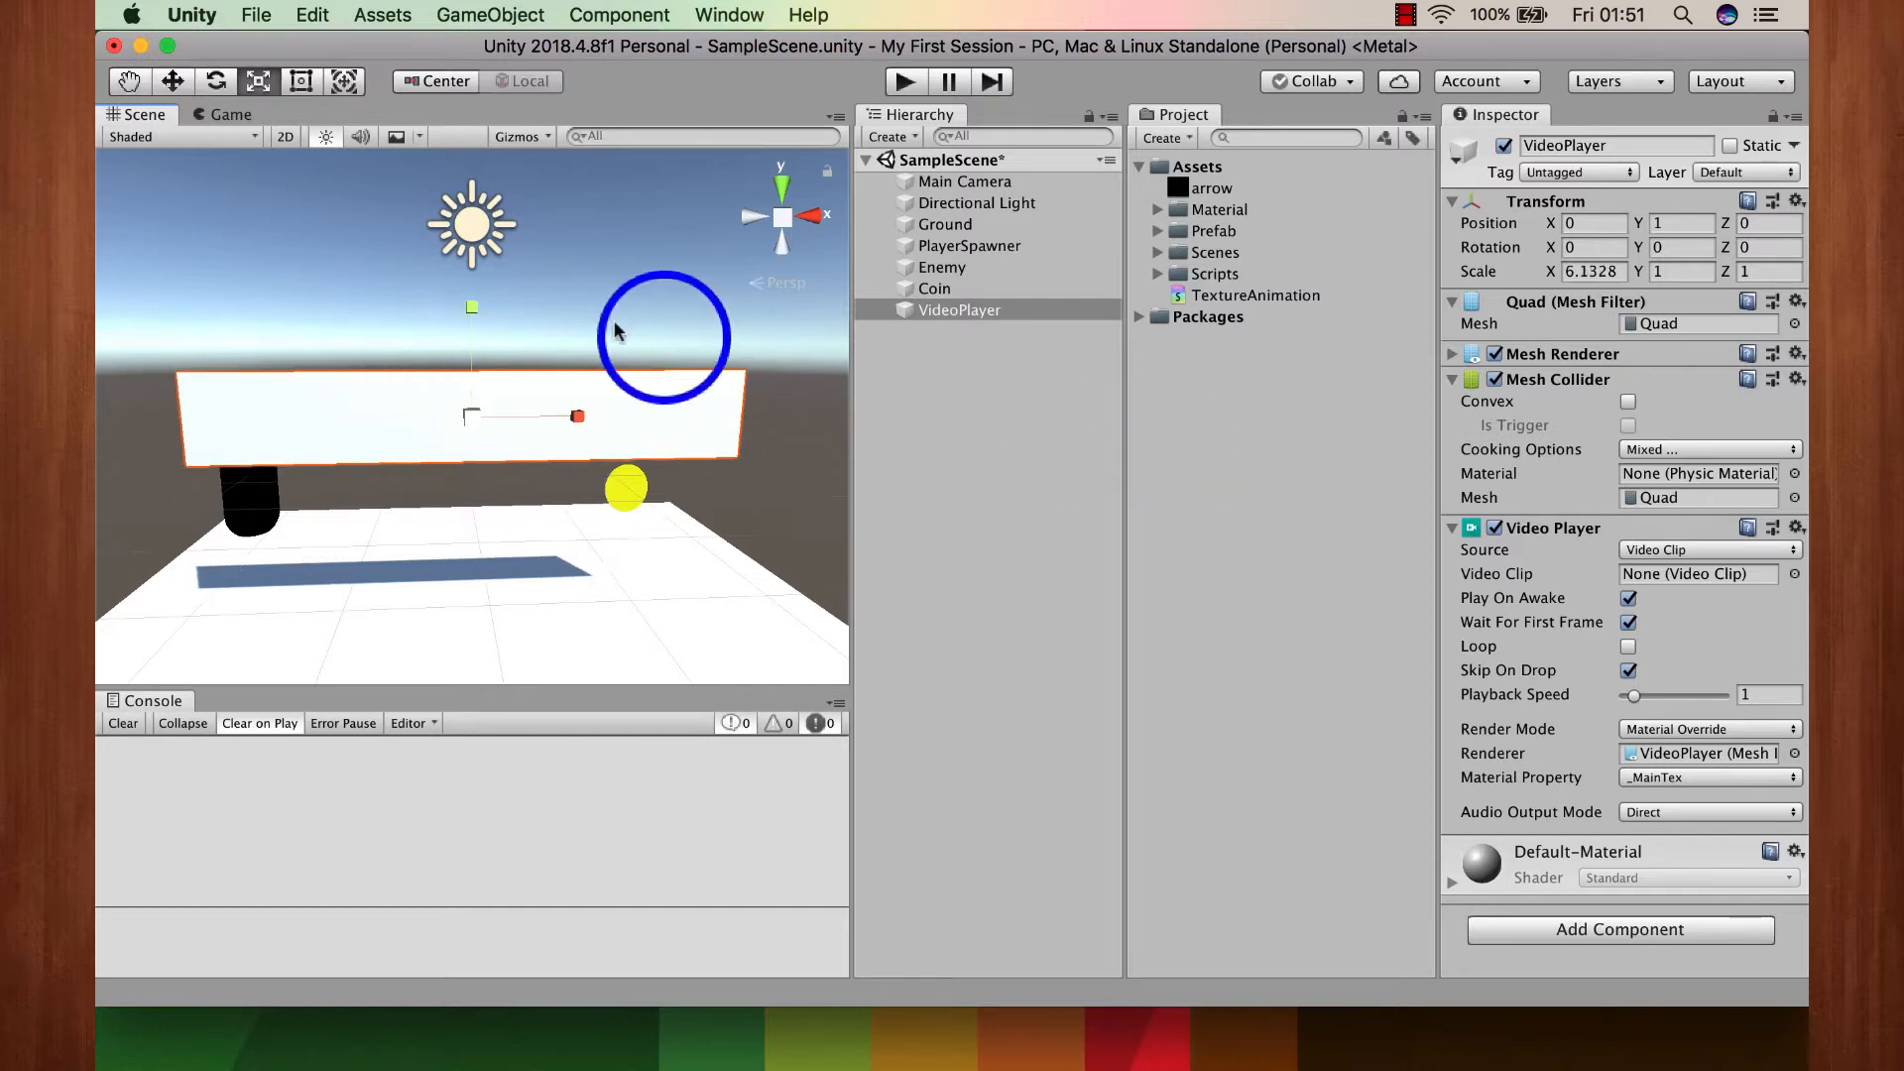
drag(482, 322, 488, 51)
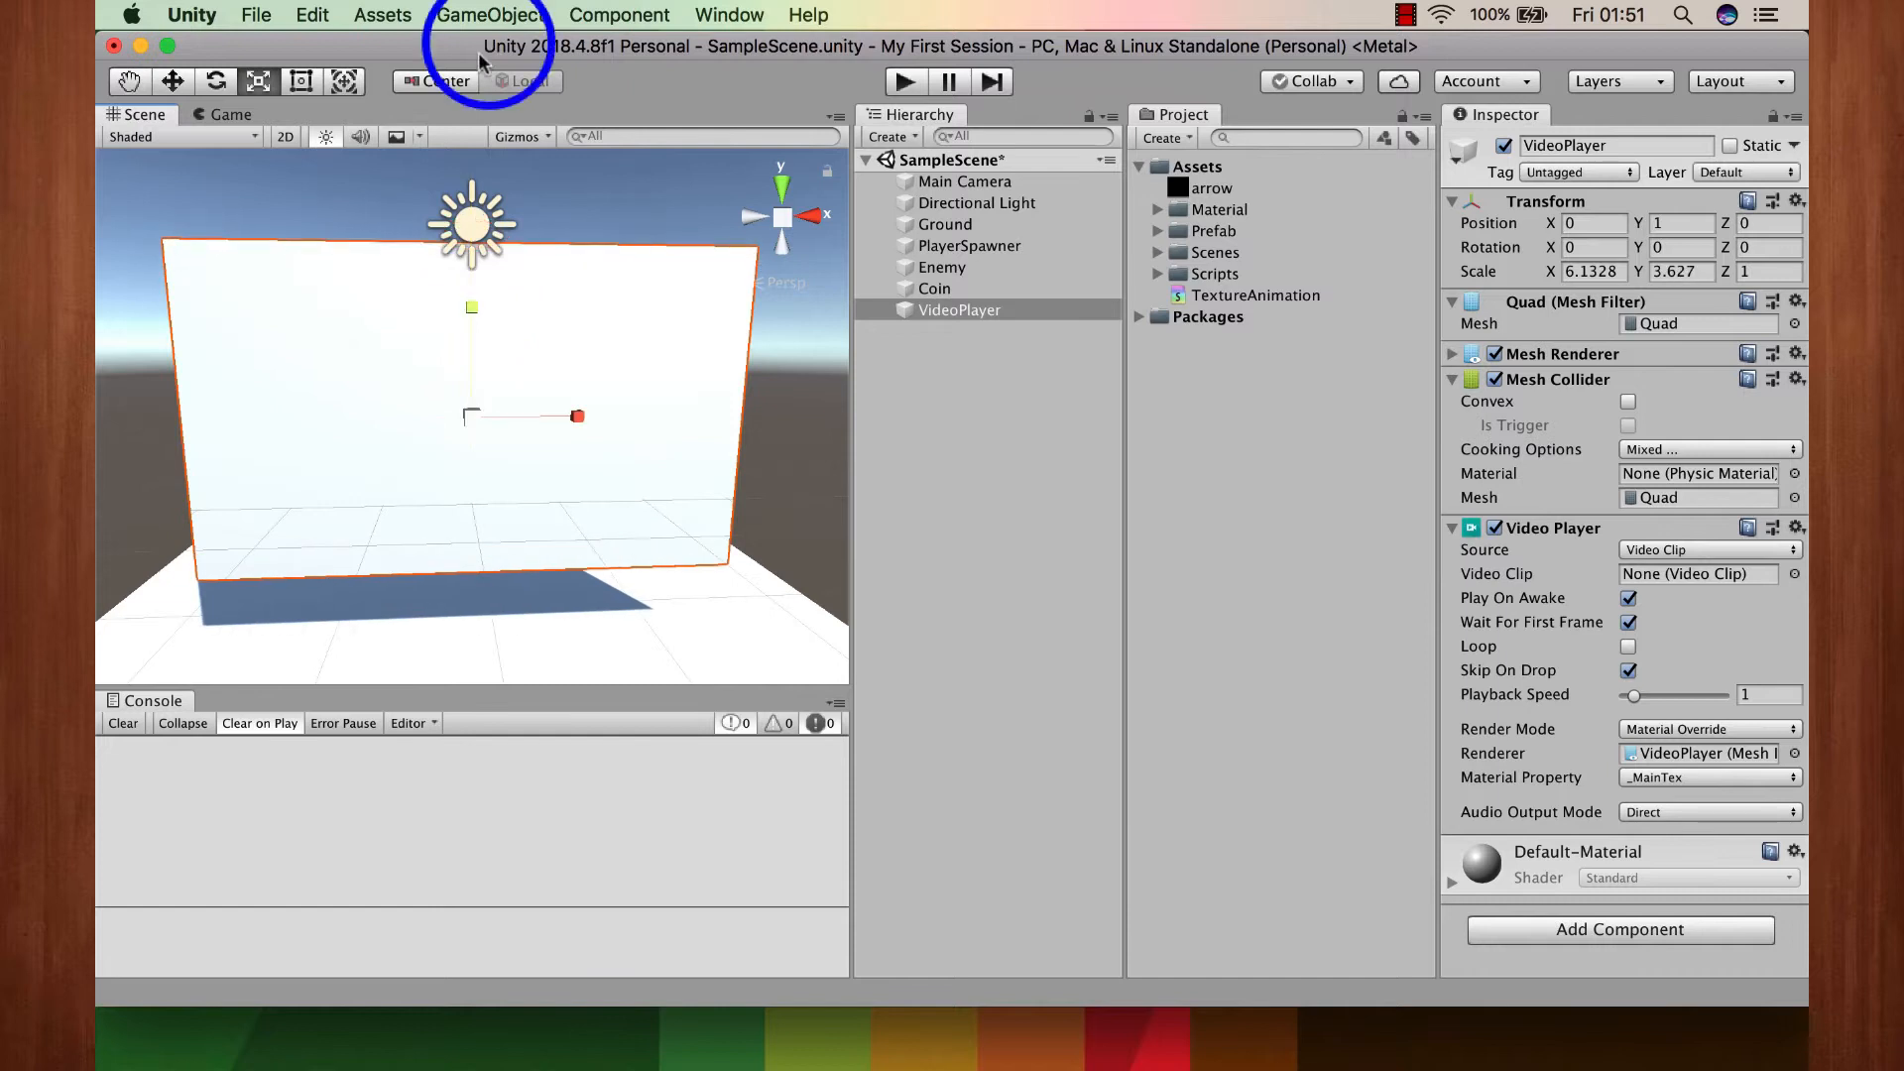
Step: Move the VideoPlayer quad along the Z axis to position 5, at the far end of the ground
key(w)
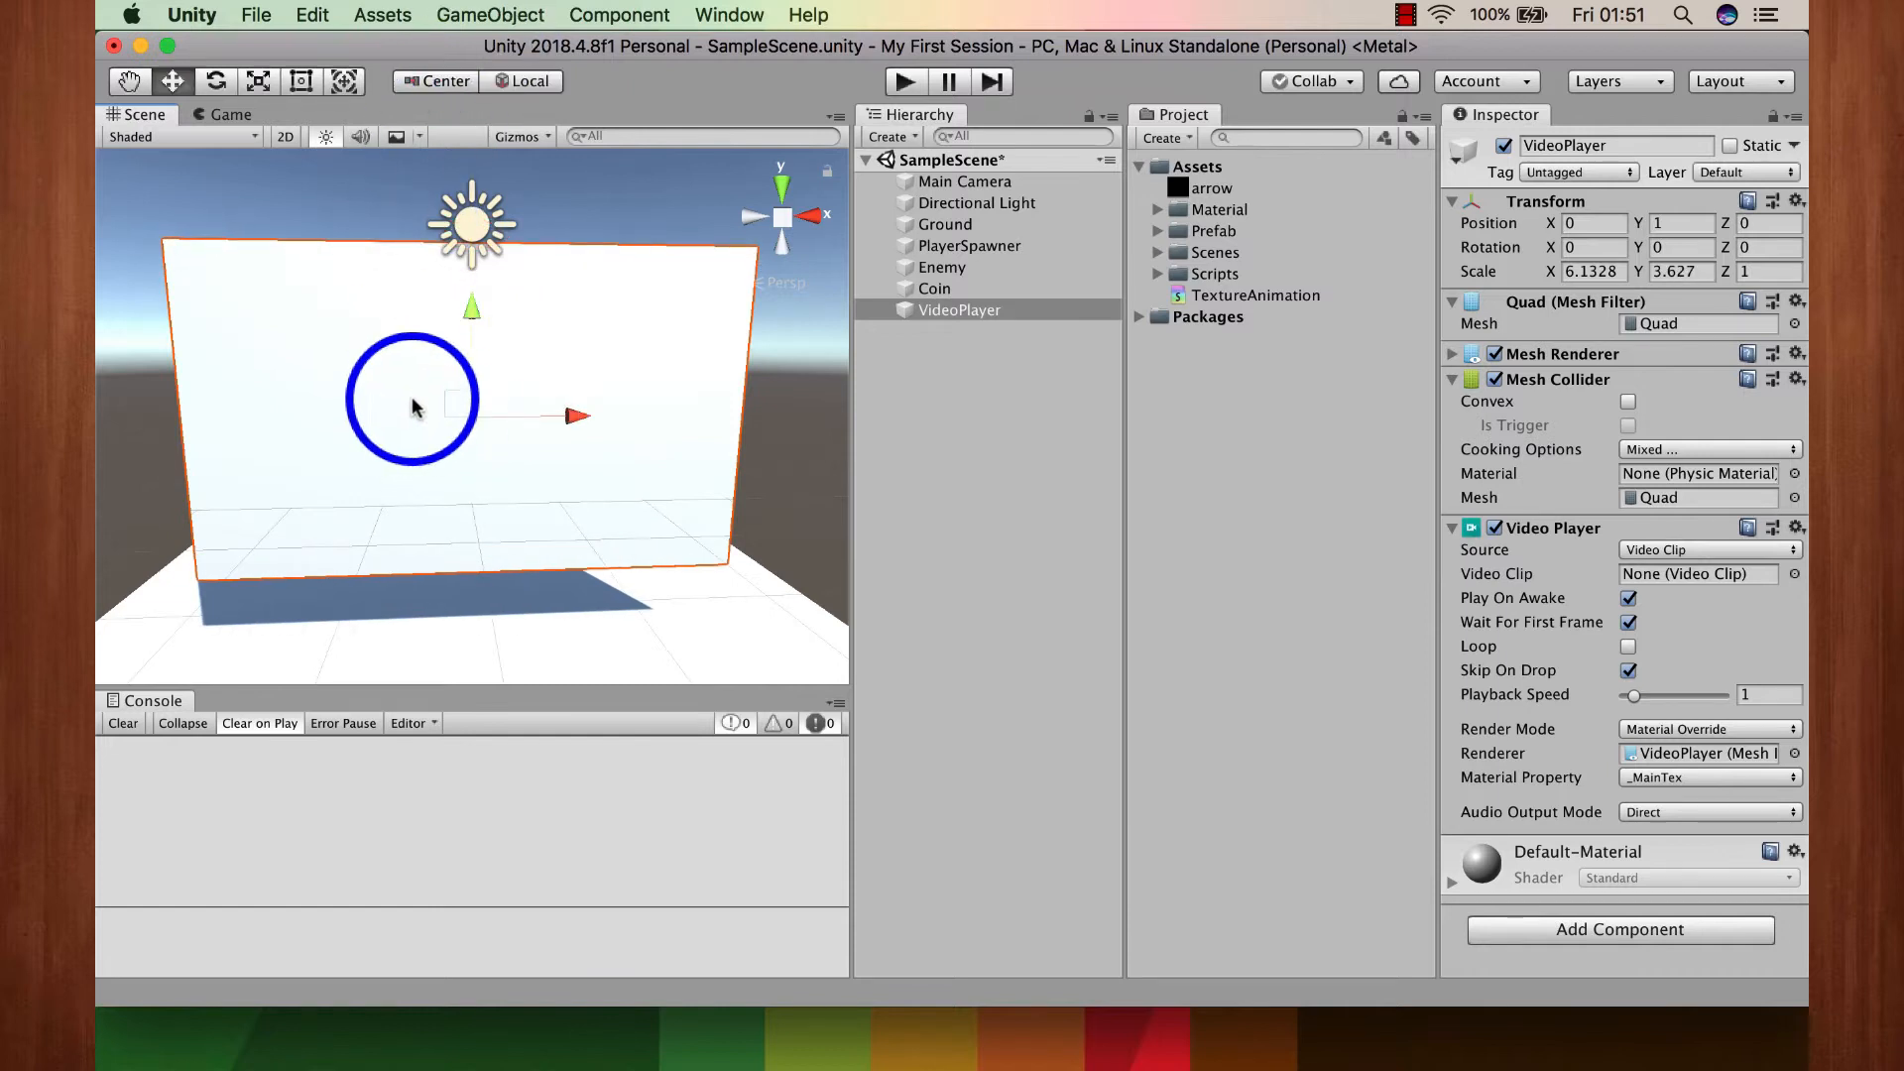
key(alt)
alt+drag(343, 393, 212, 385)
scroll(371, 393, down, 10)
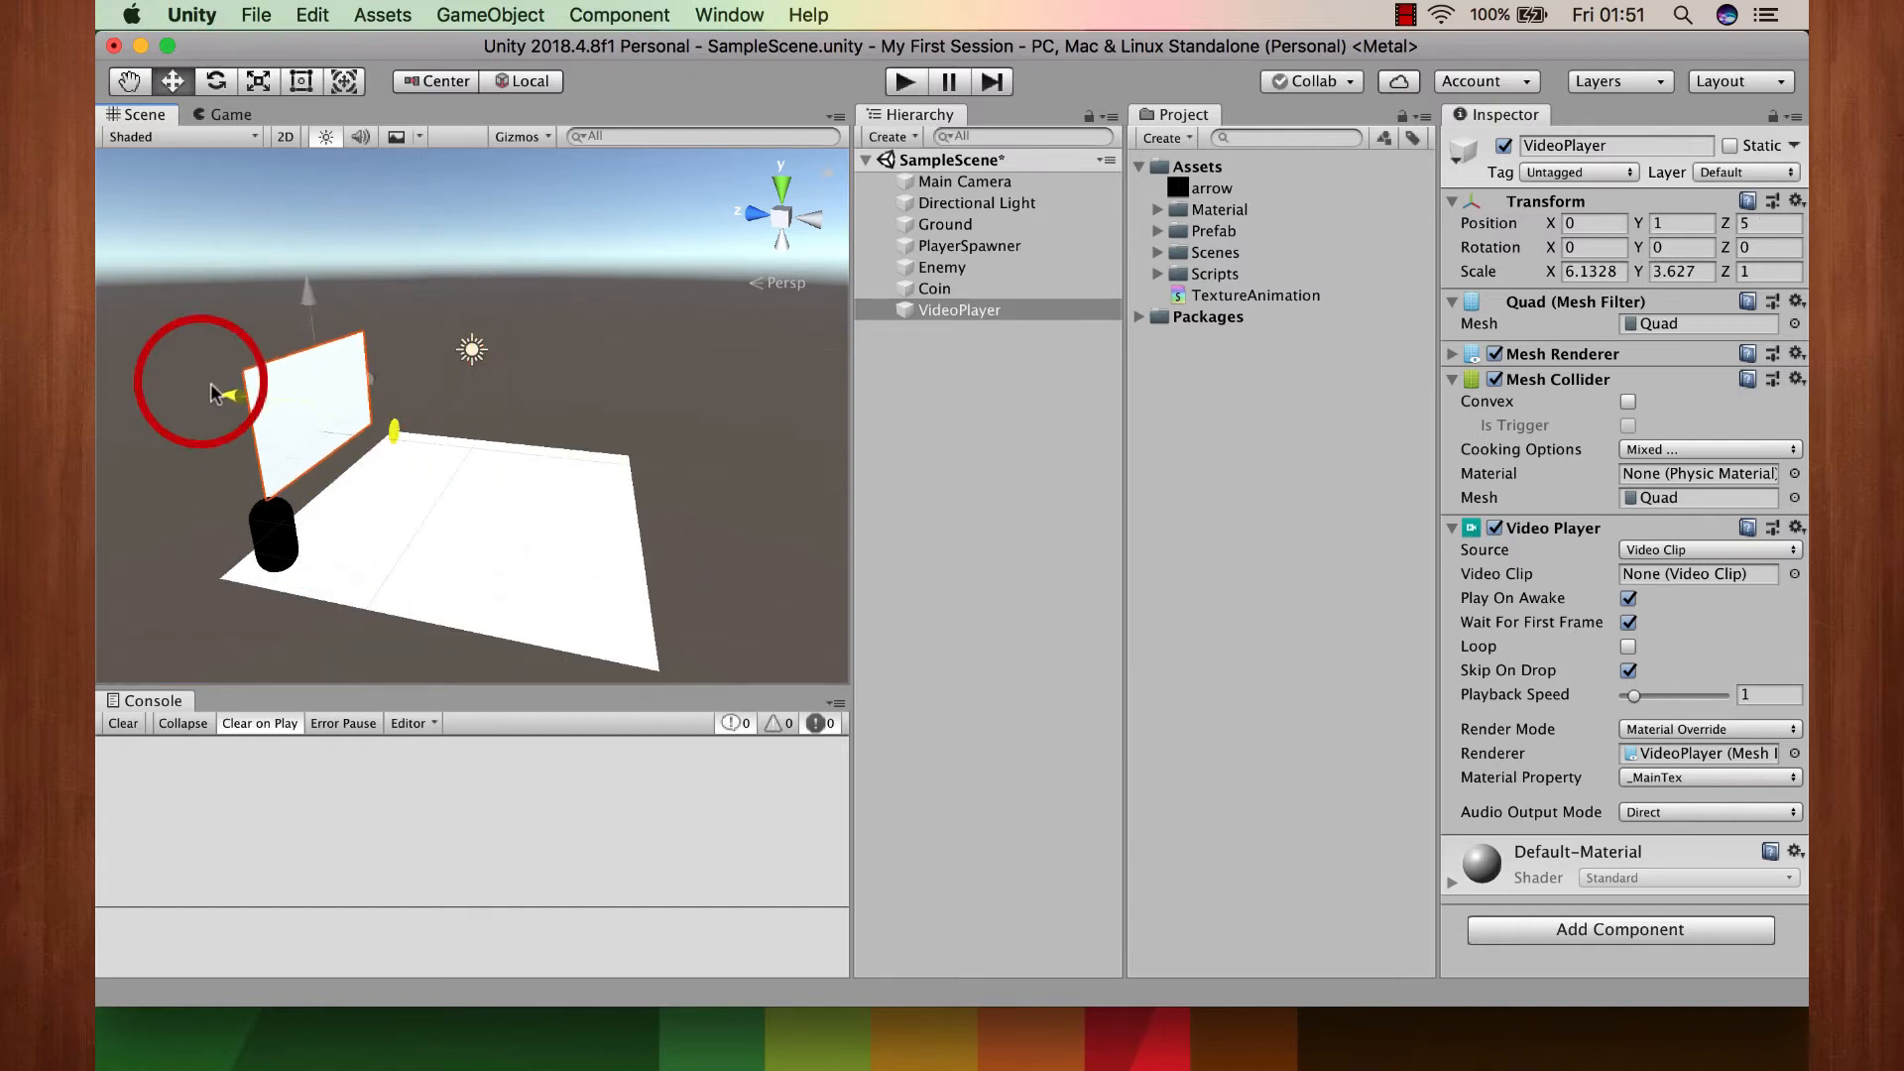
alt+drag(437, 438, 175, 395)
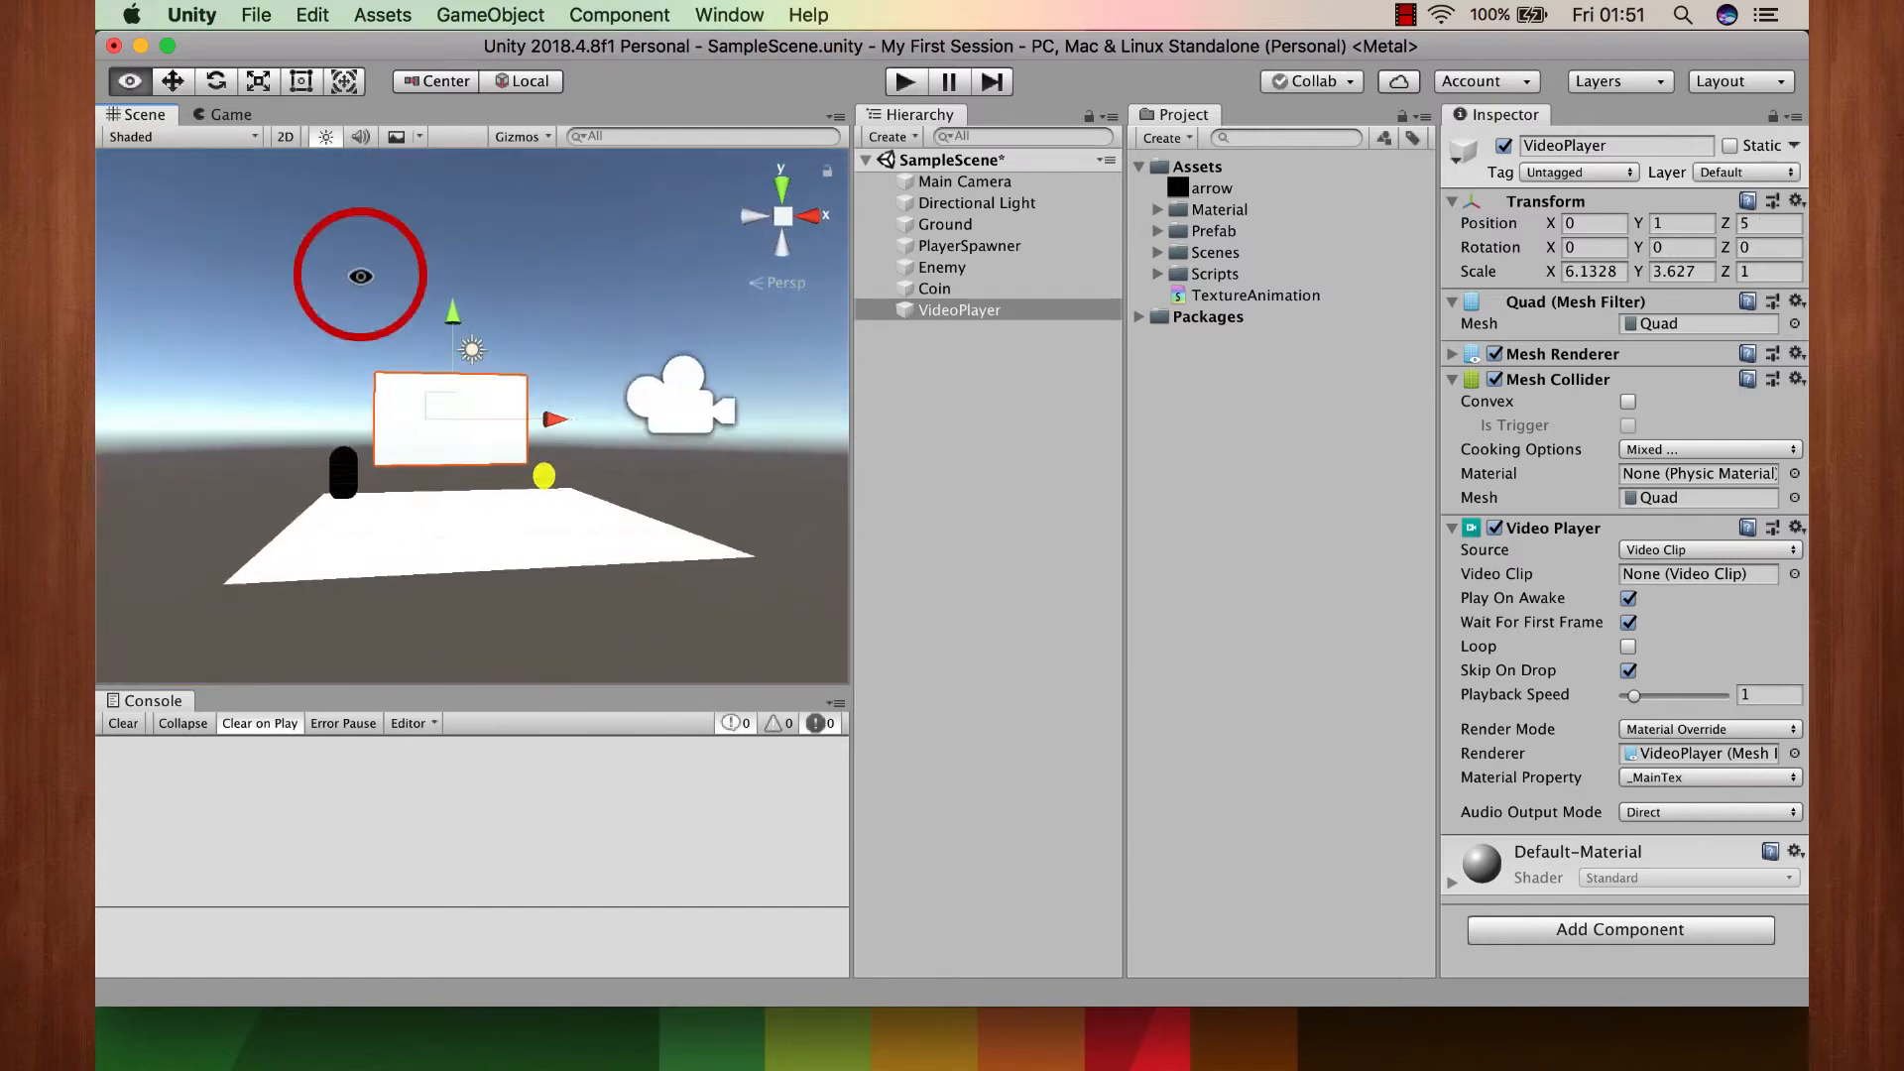
alt+drag(361, 276, 298, 306)
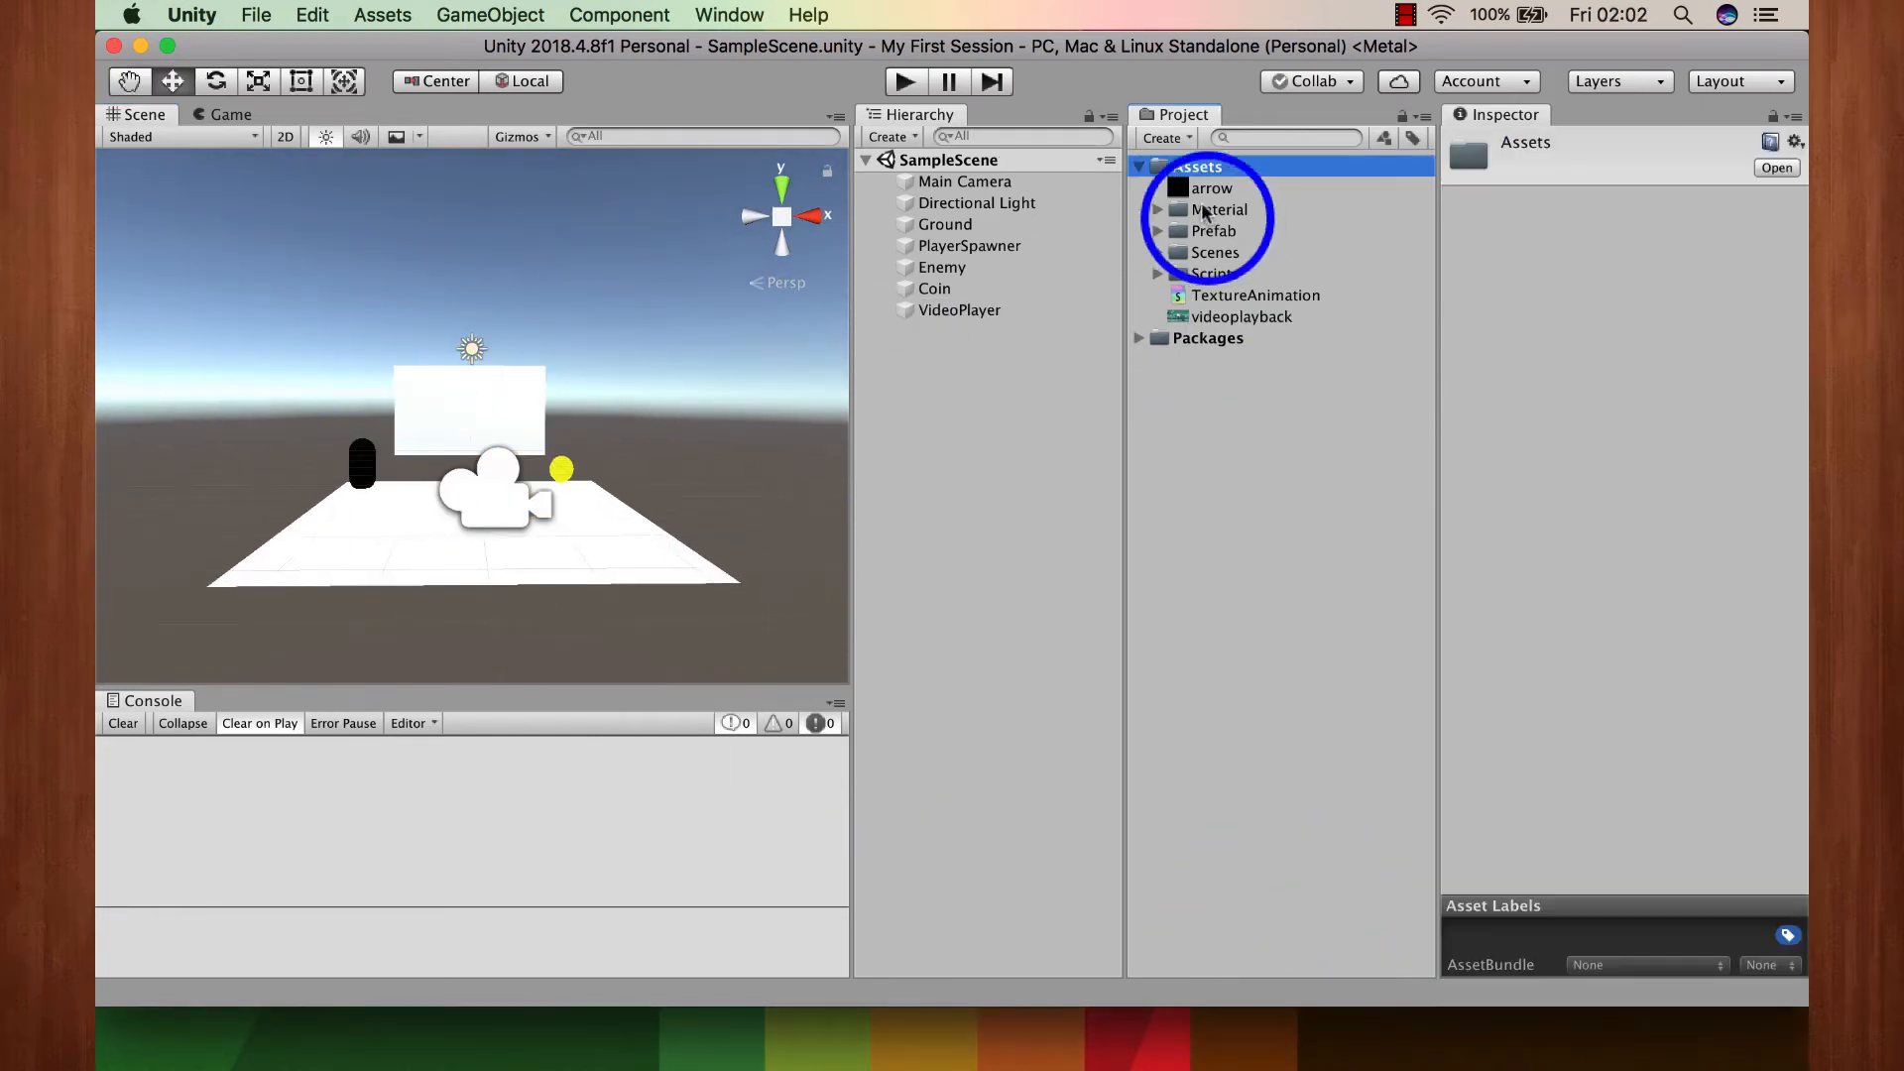
Step: Set the VideoPlayer component's URL to the local video B3663530-6F06-4960-9...E26.MP4 in the Downloads folder
click(1242, 315)
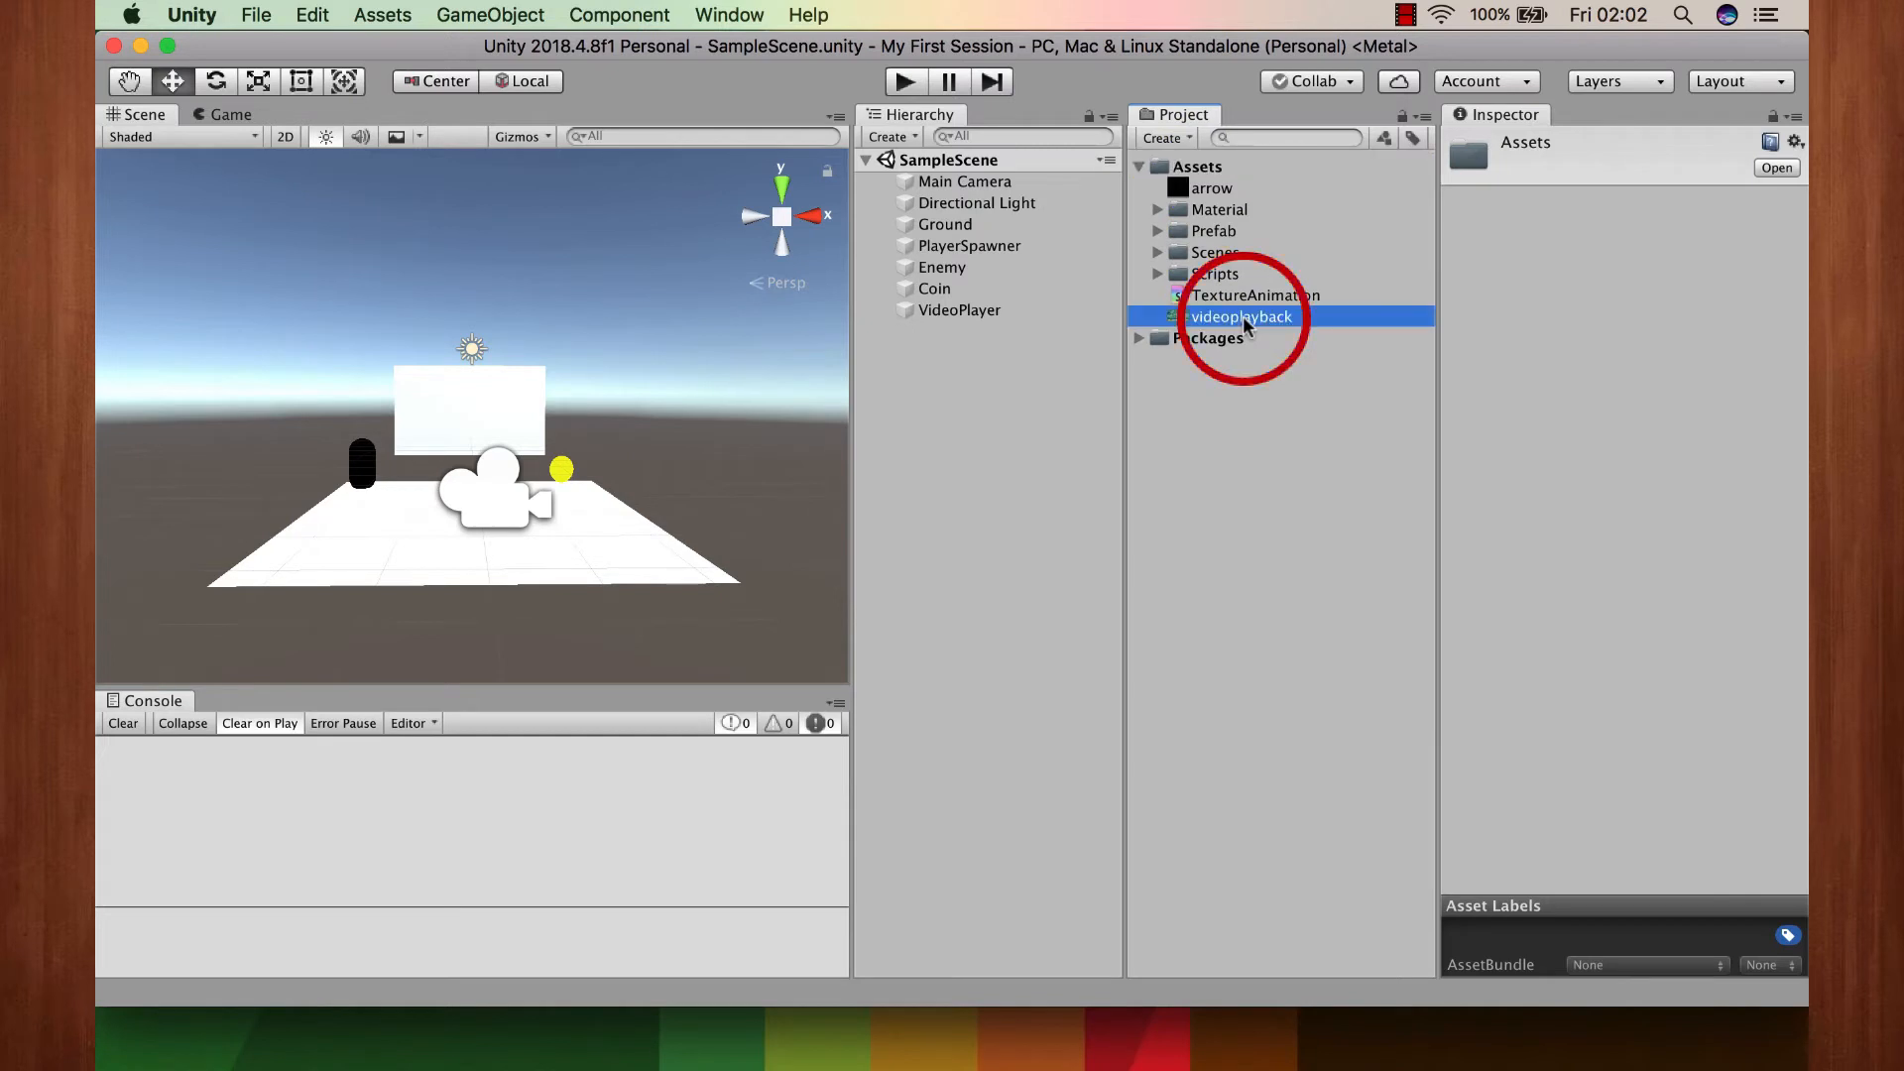
click(940, 183)
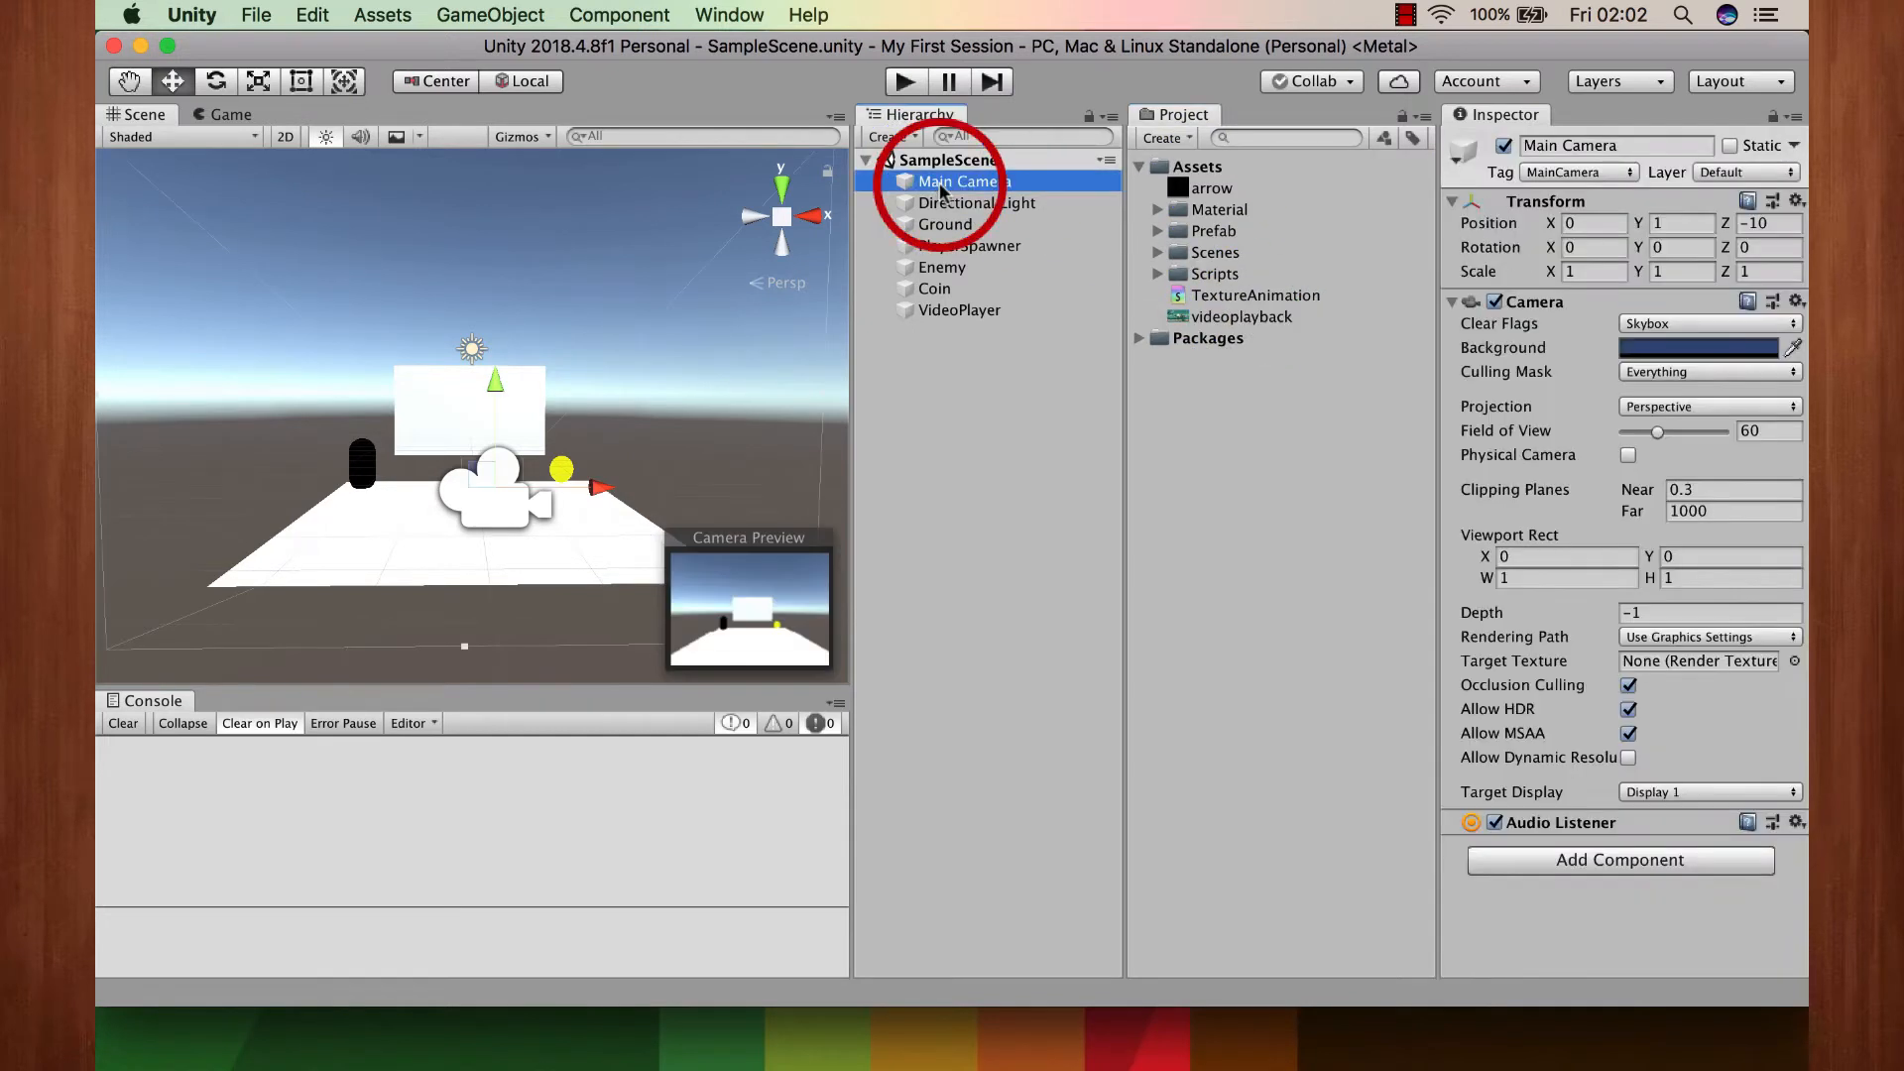
click(948, 310)
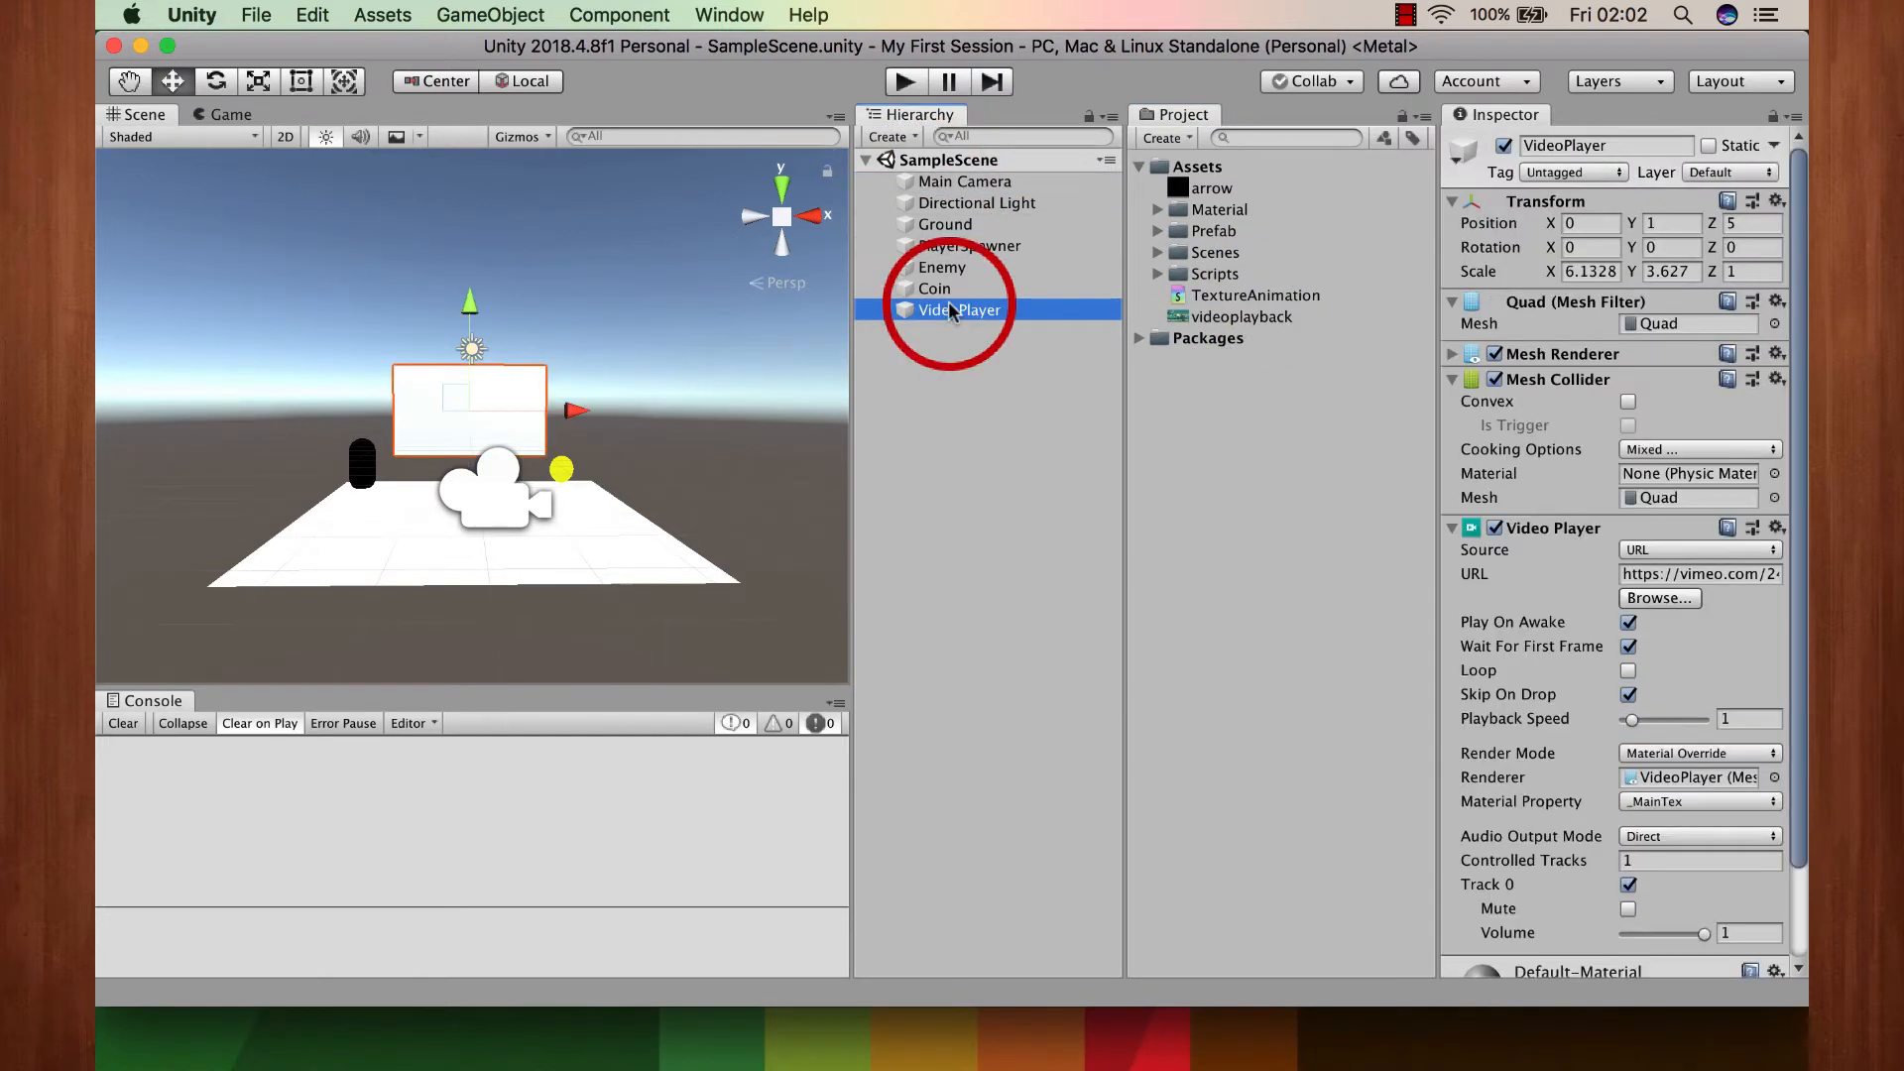
click(1671, 603)
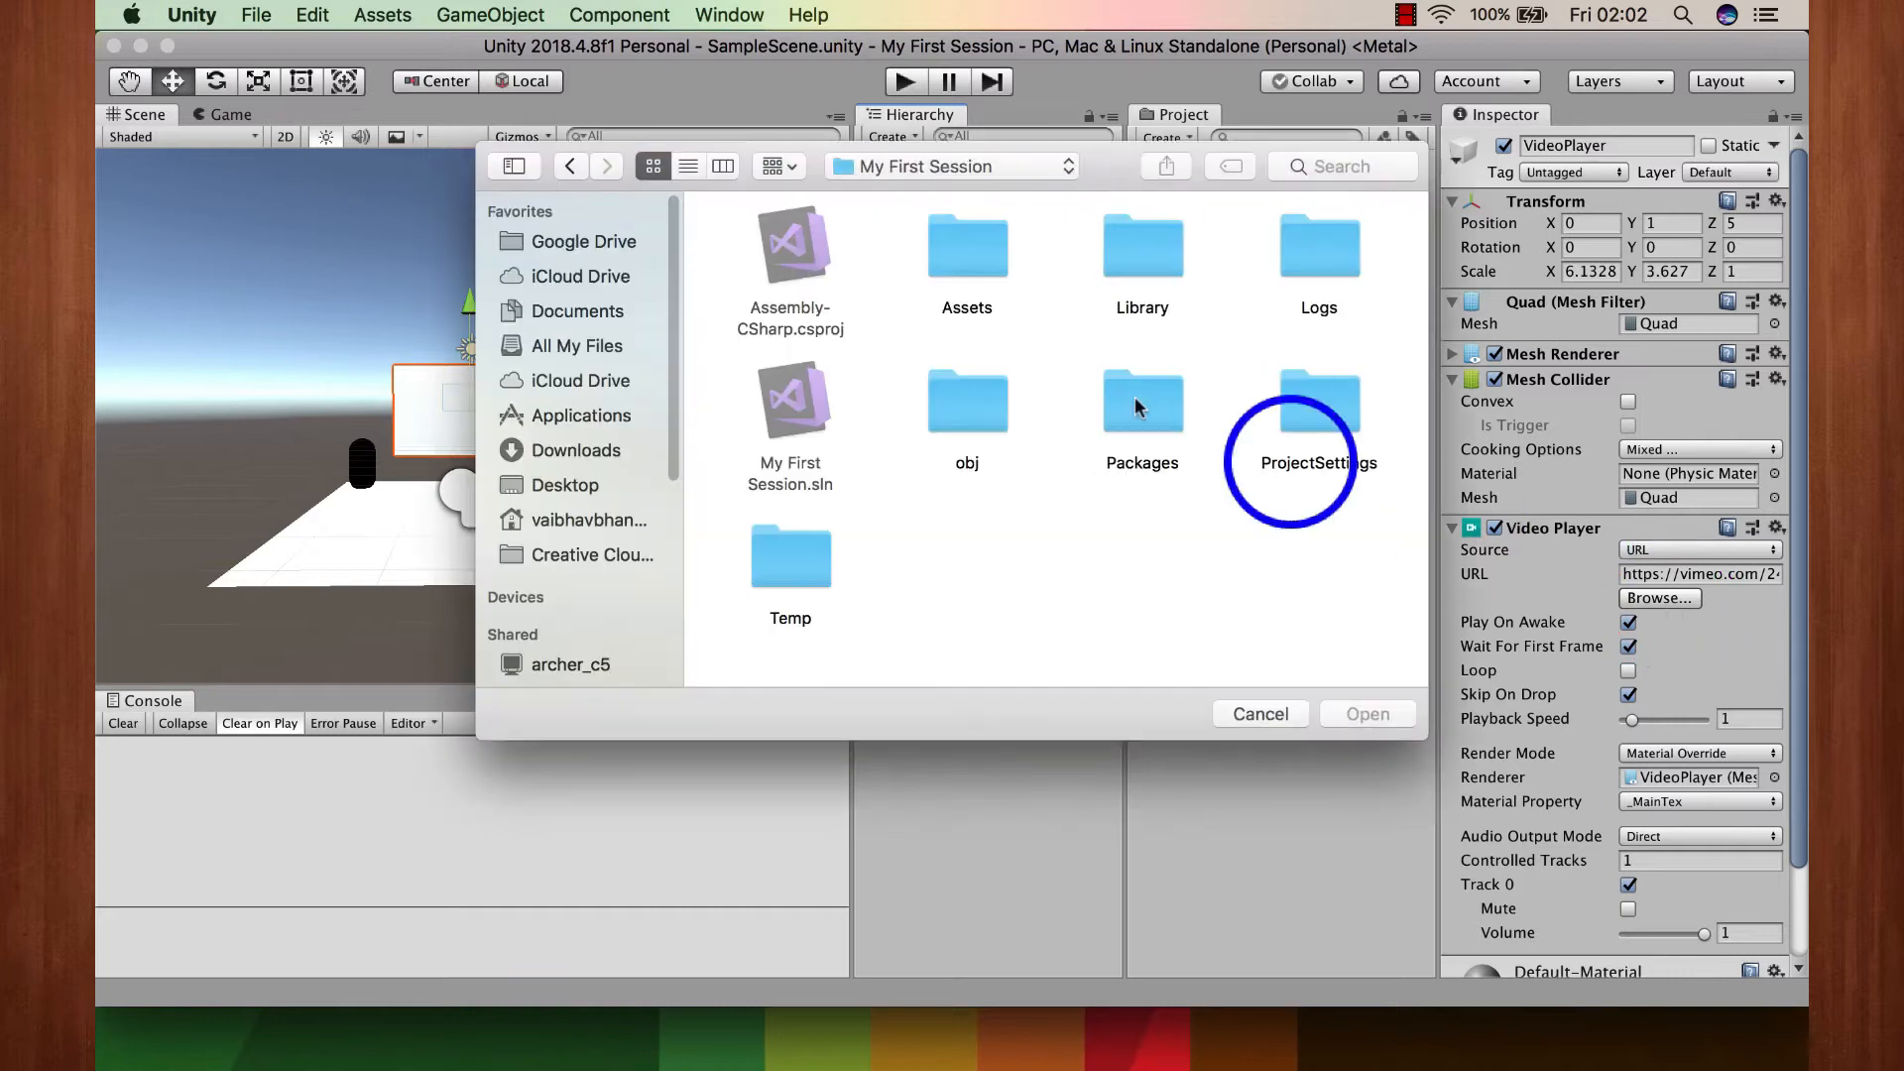
scroll(641, 580, down, 5)
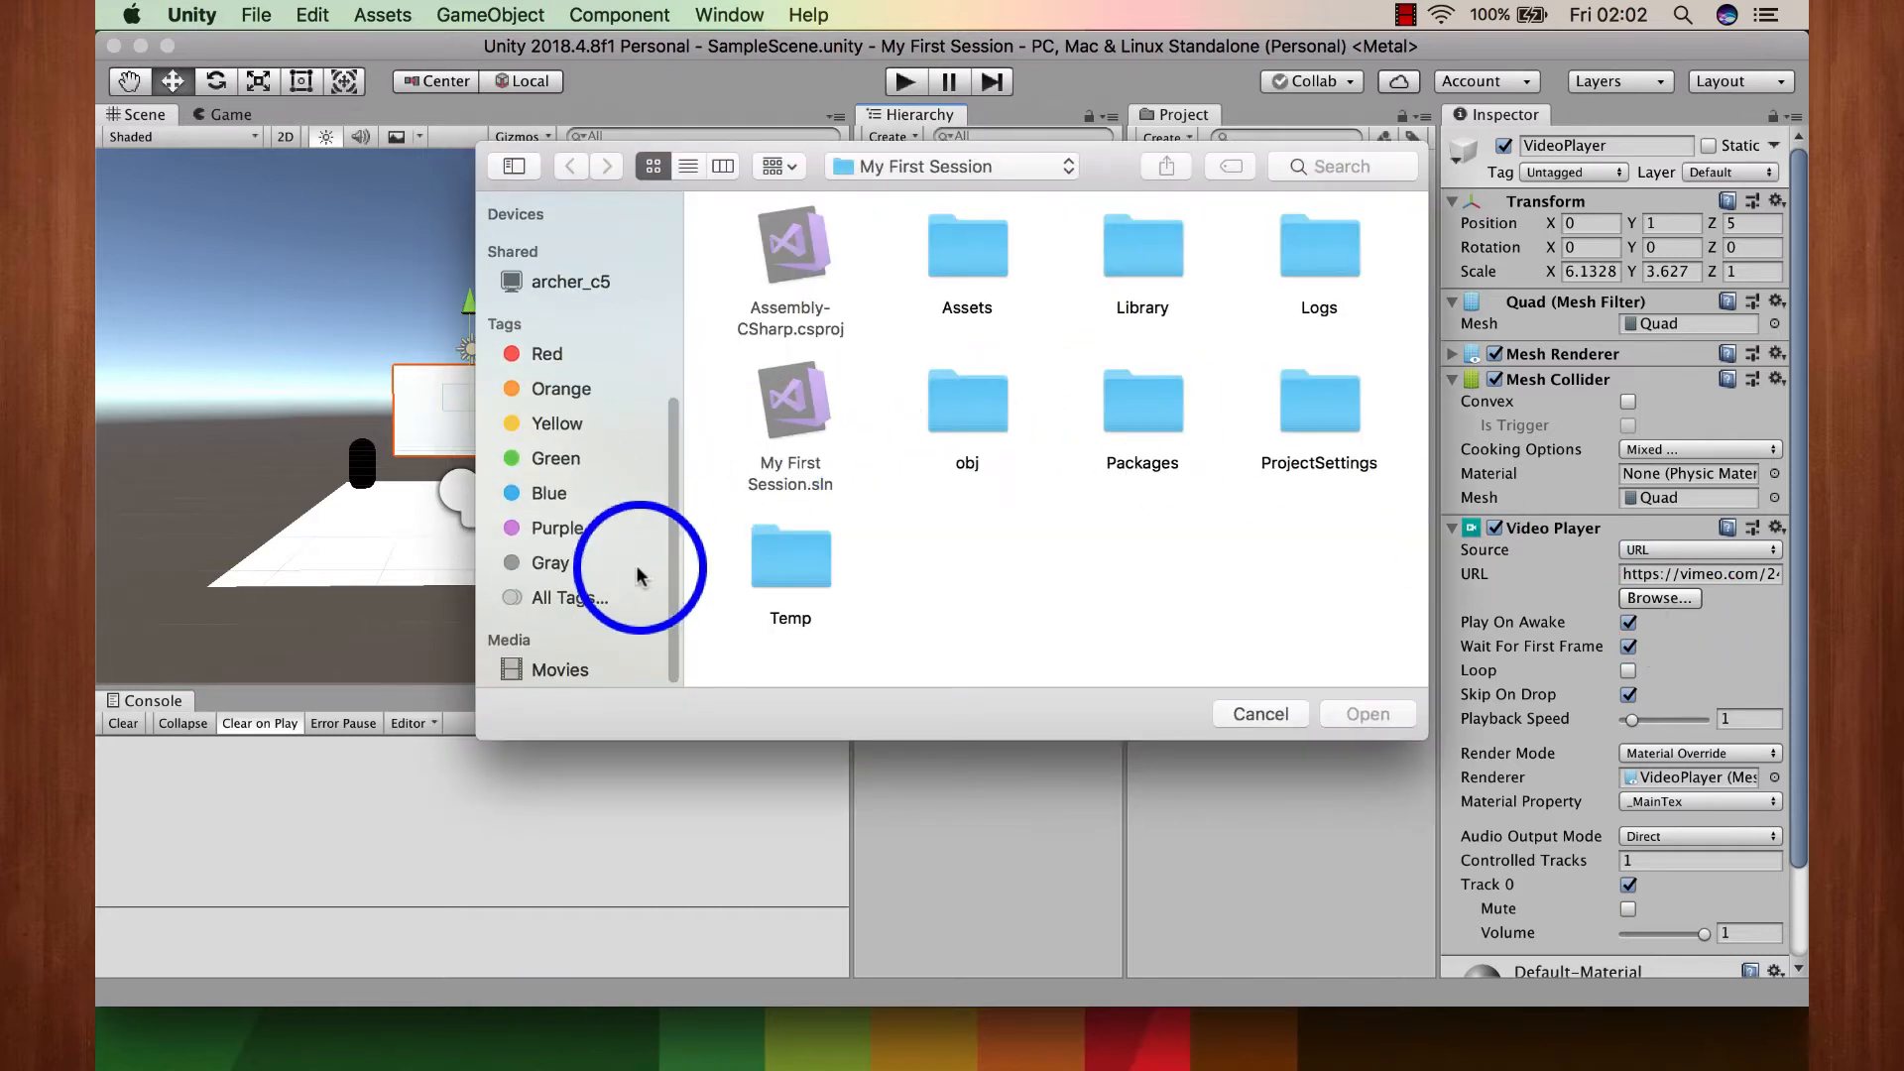
scroll(553, 357, up, 5)
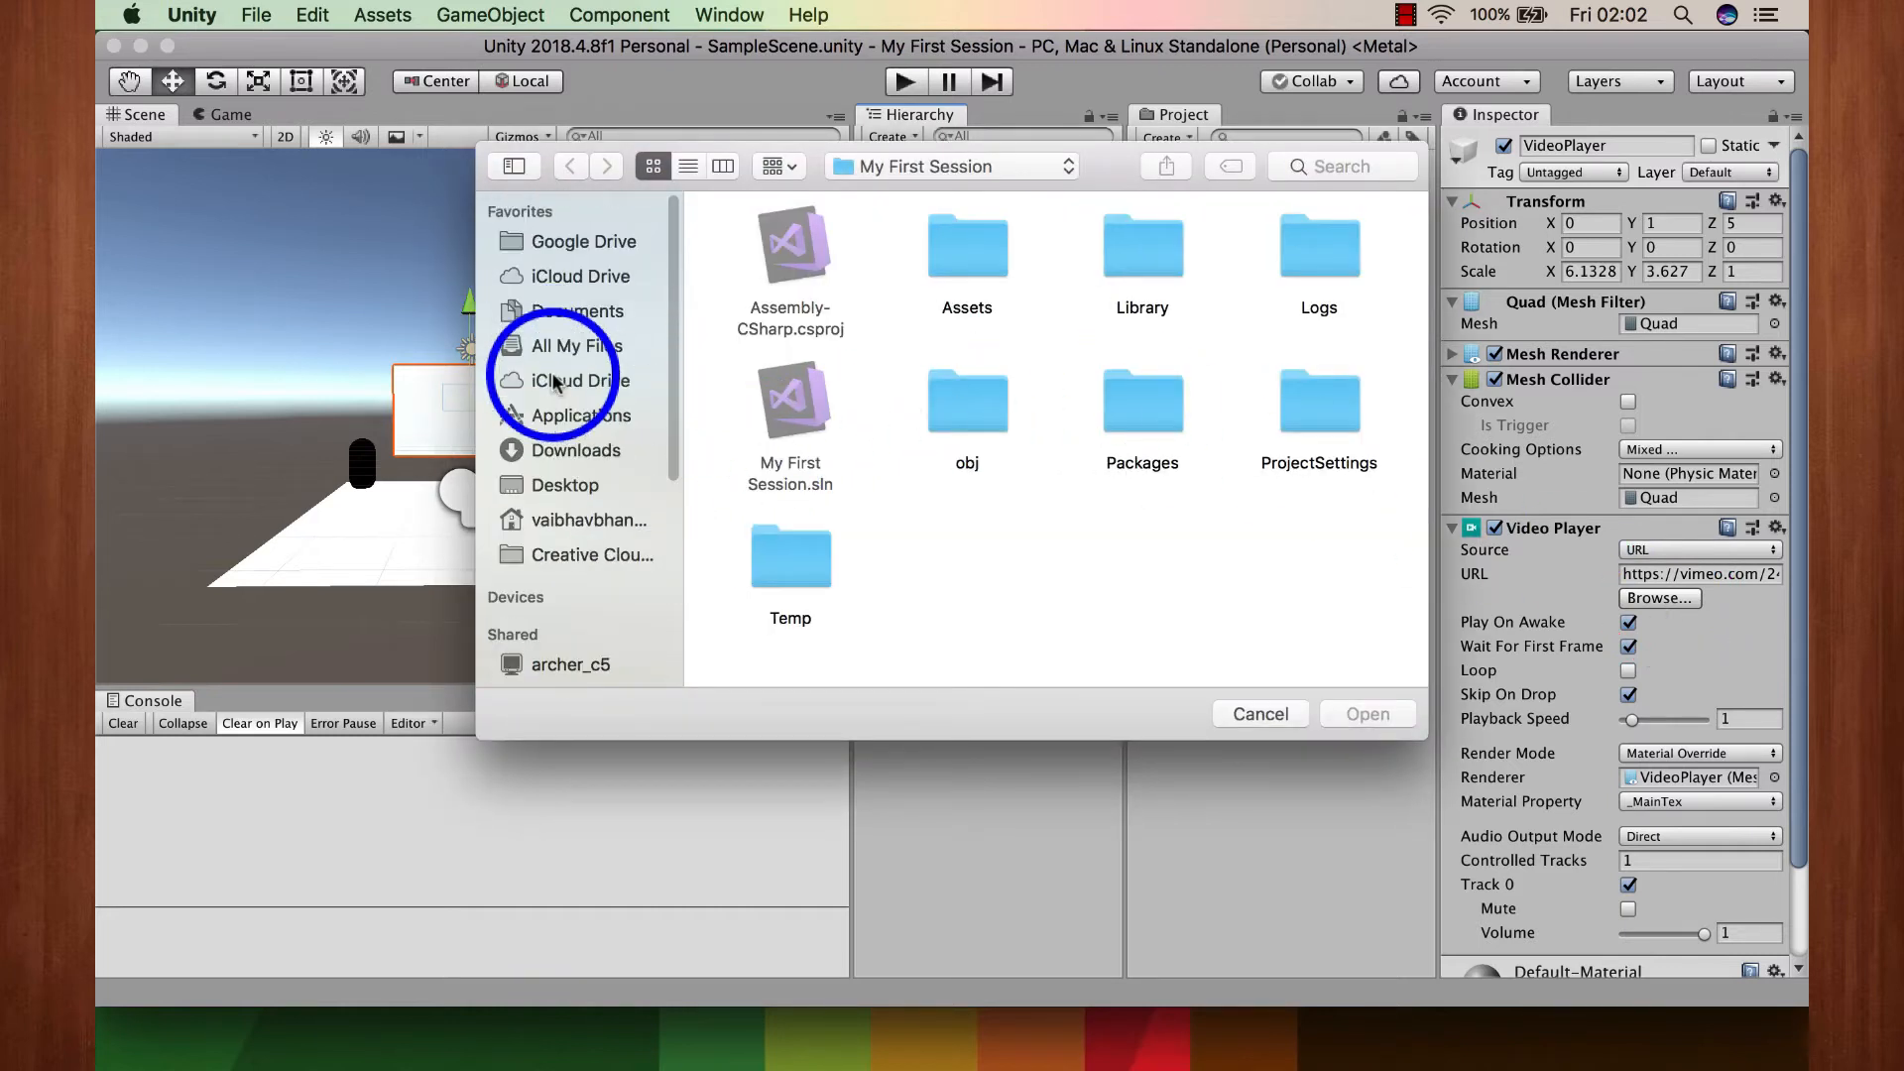
click(572, 450)
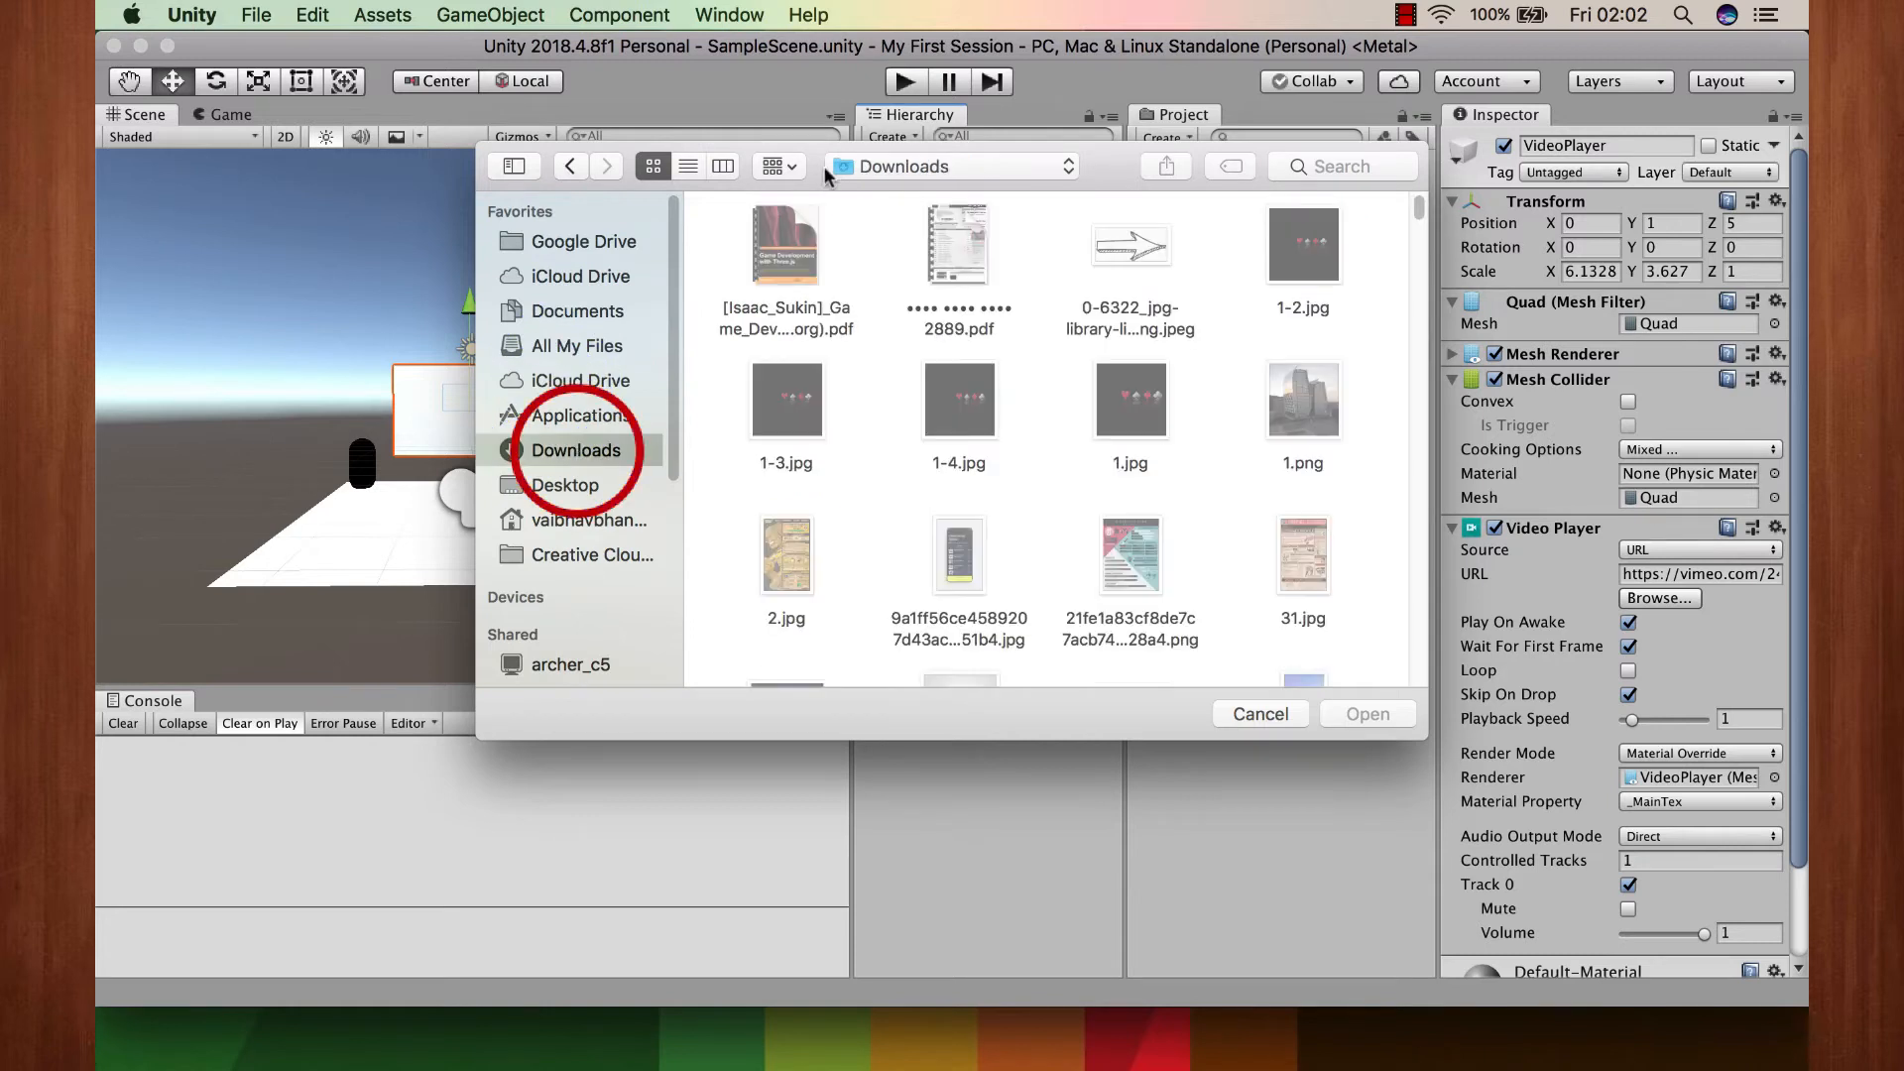
drag(825, 173, 689, 360)
scroll(907, 719, down, 15)
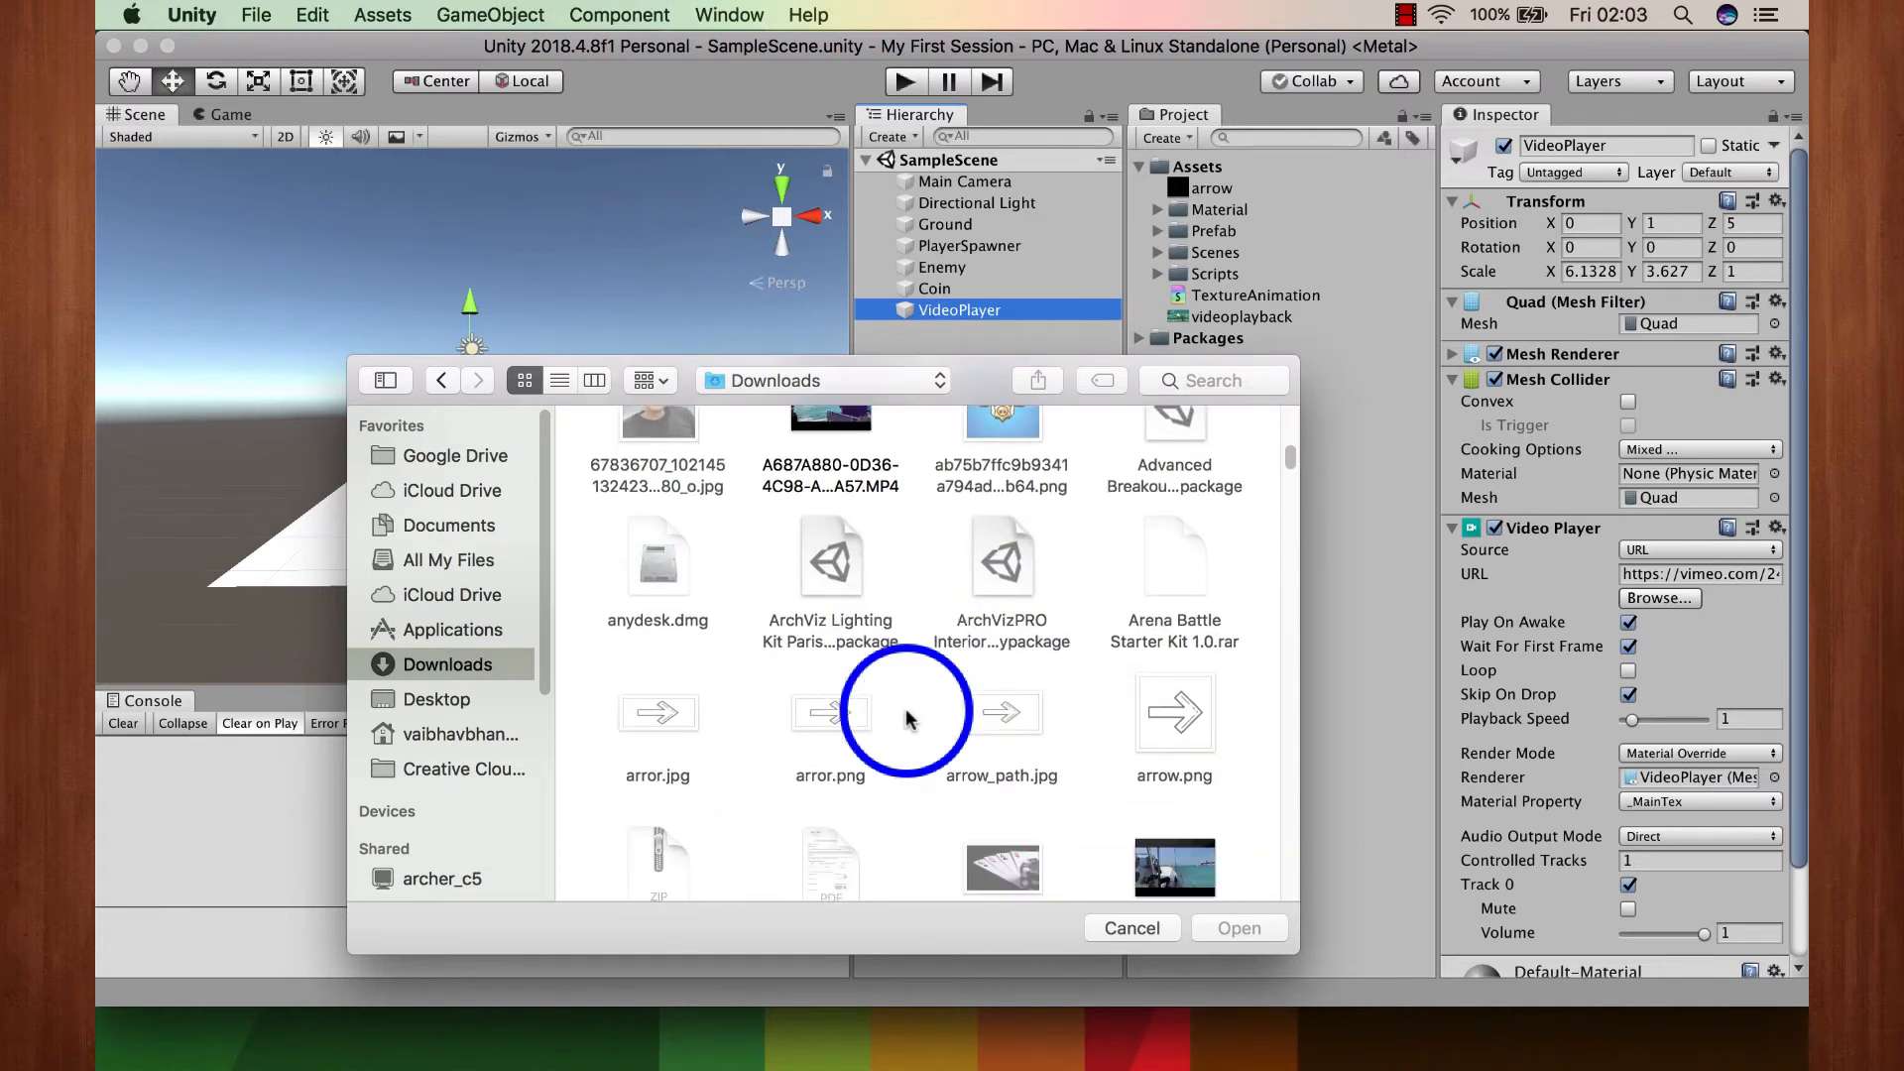
scroll(908, 716, down, 4)
scroll(992, 754, down, 1)
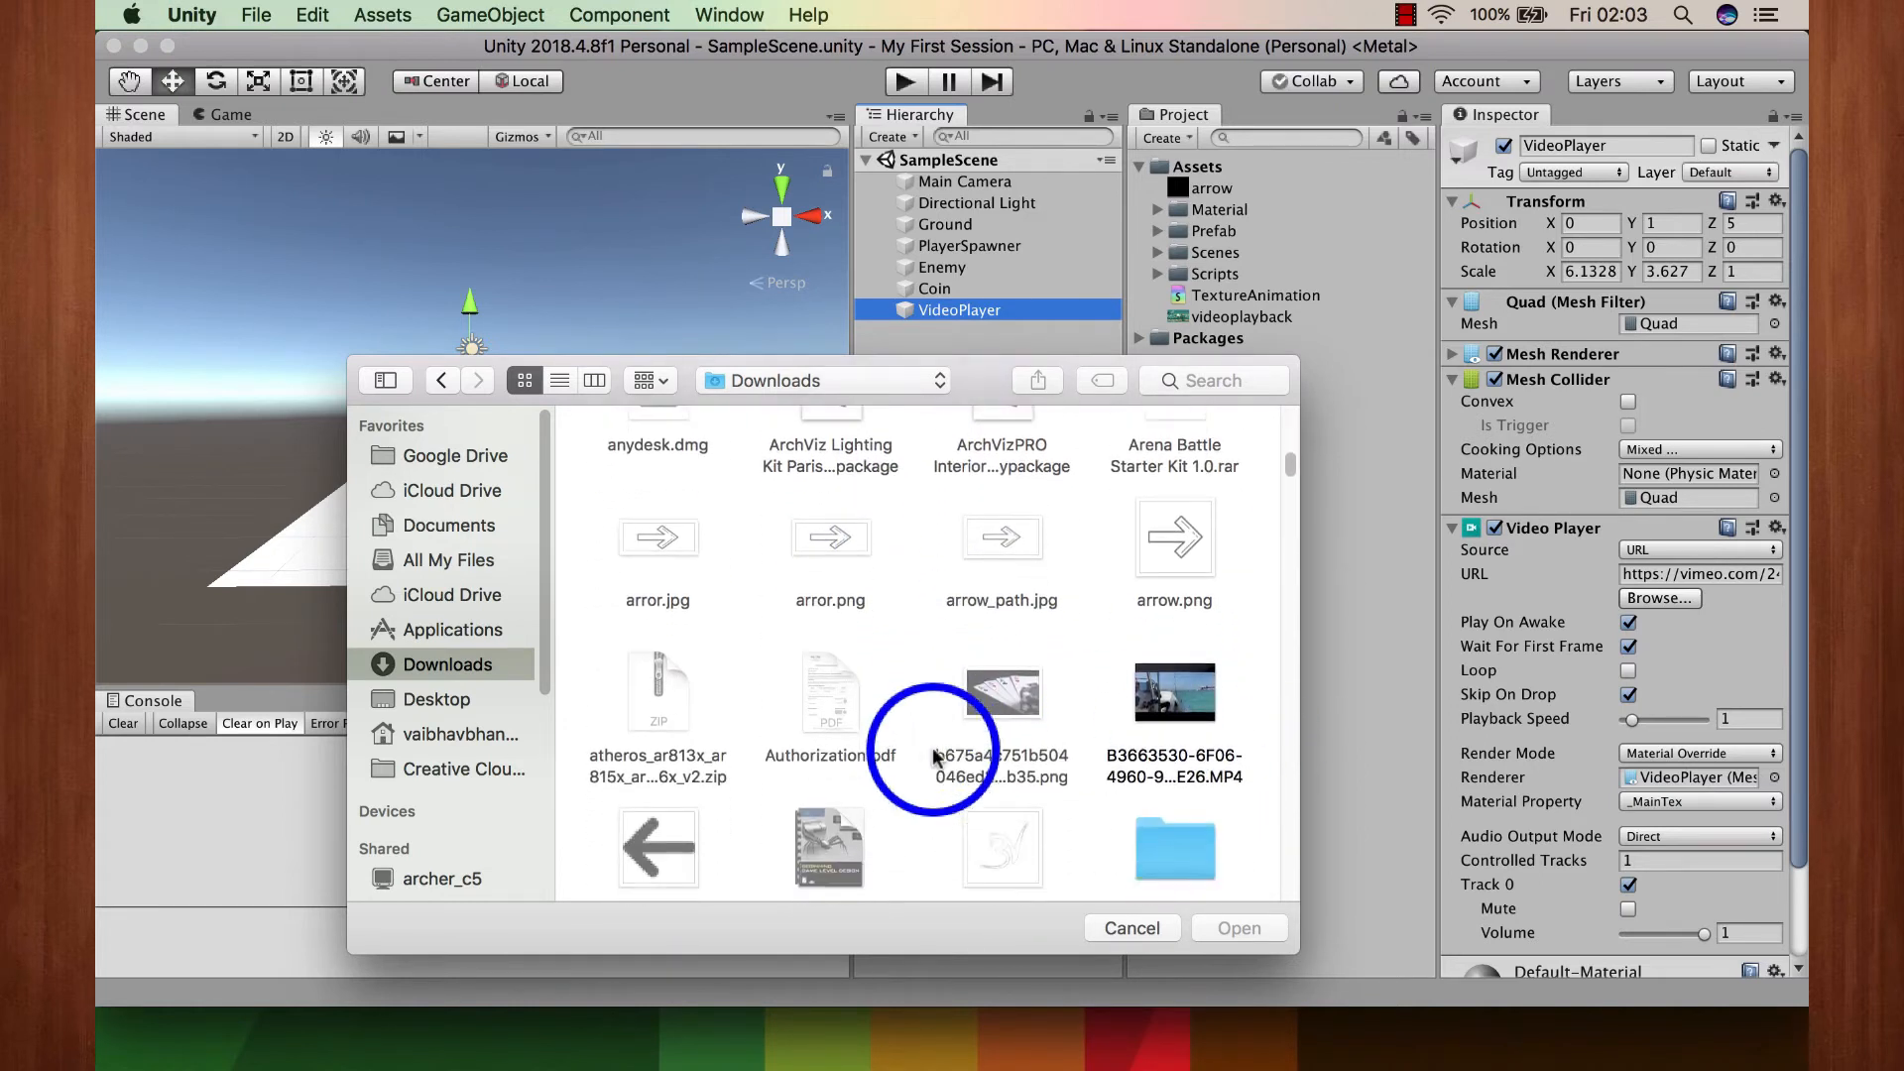
click(1151, 712)
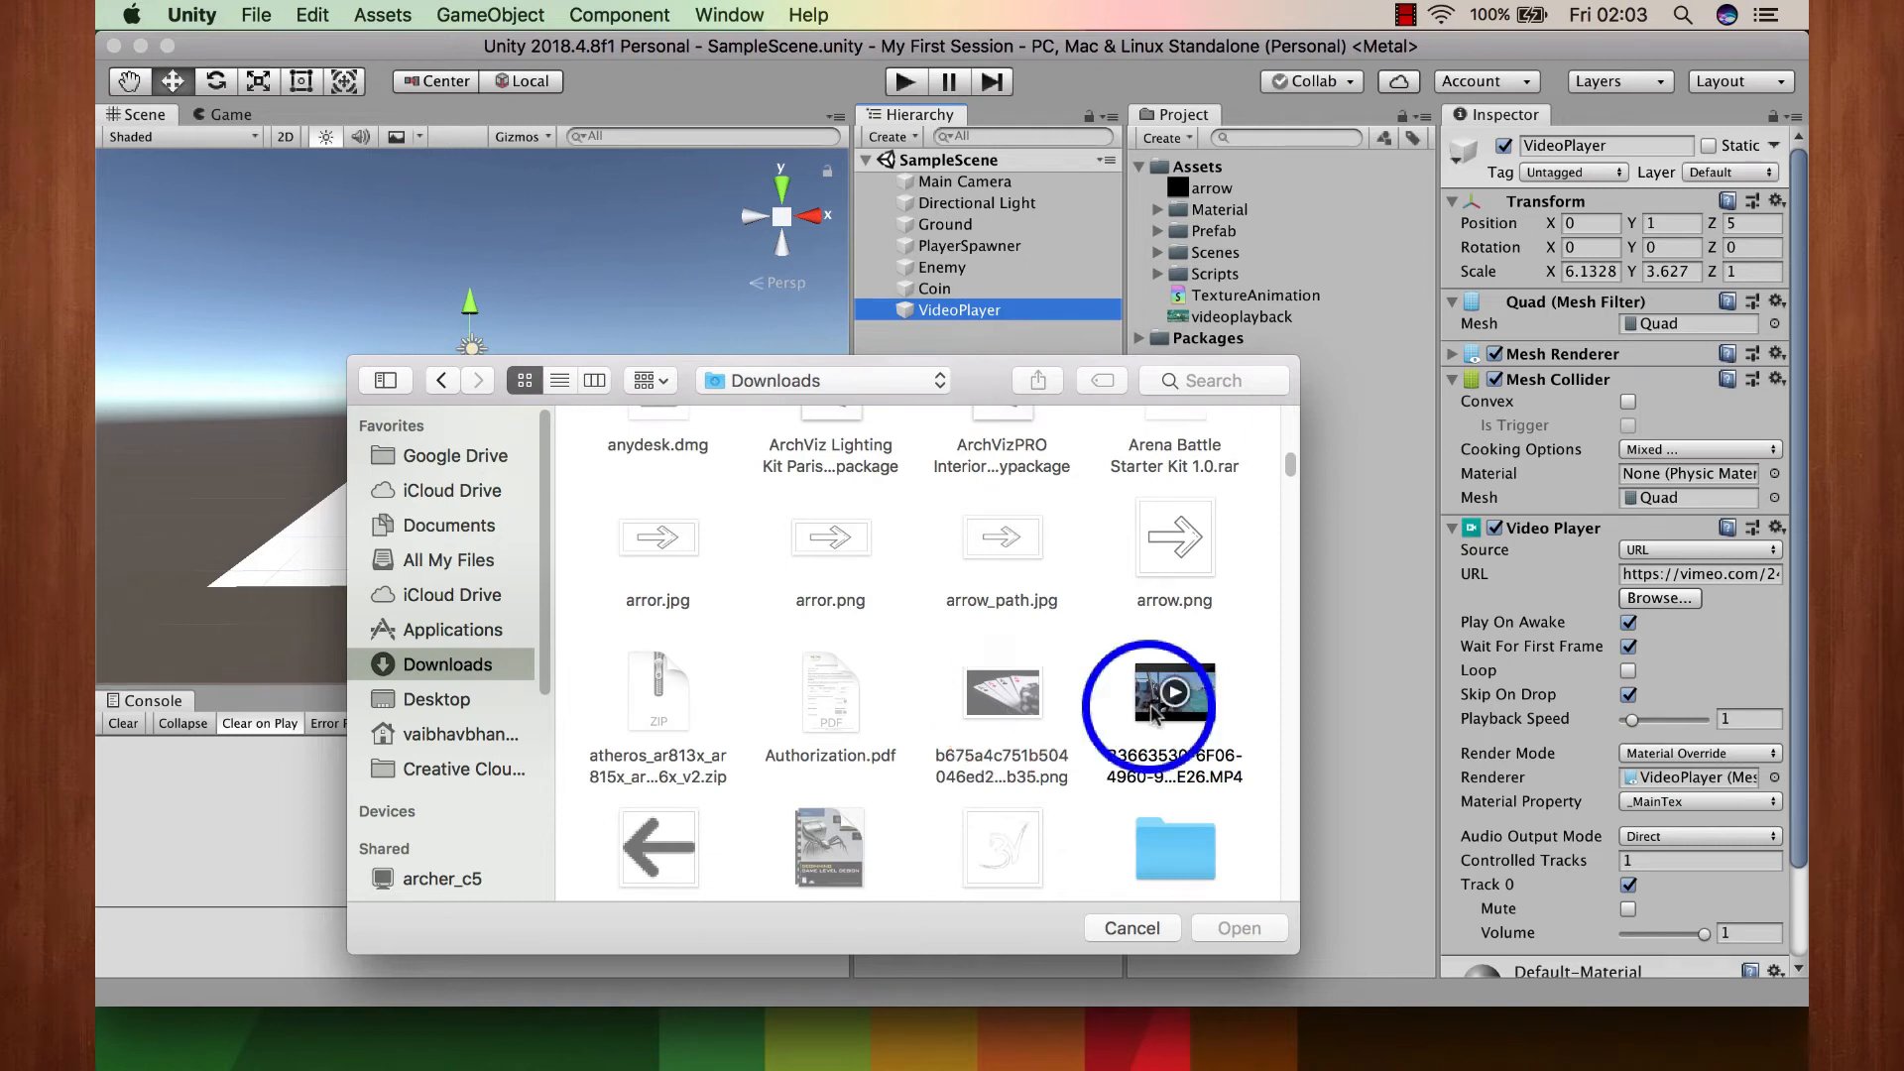
scroll(1174, 791, down, 2)
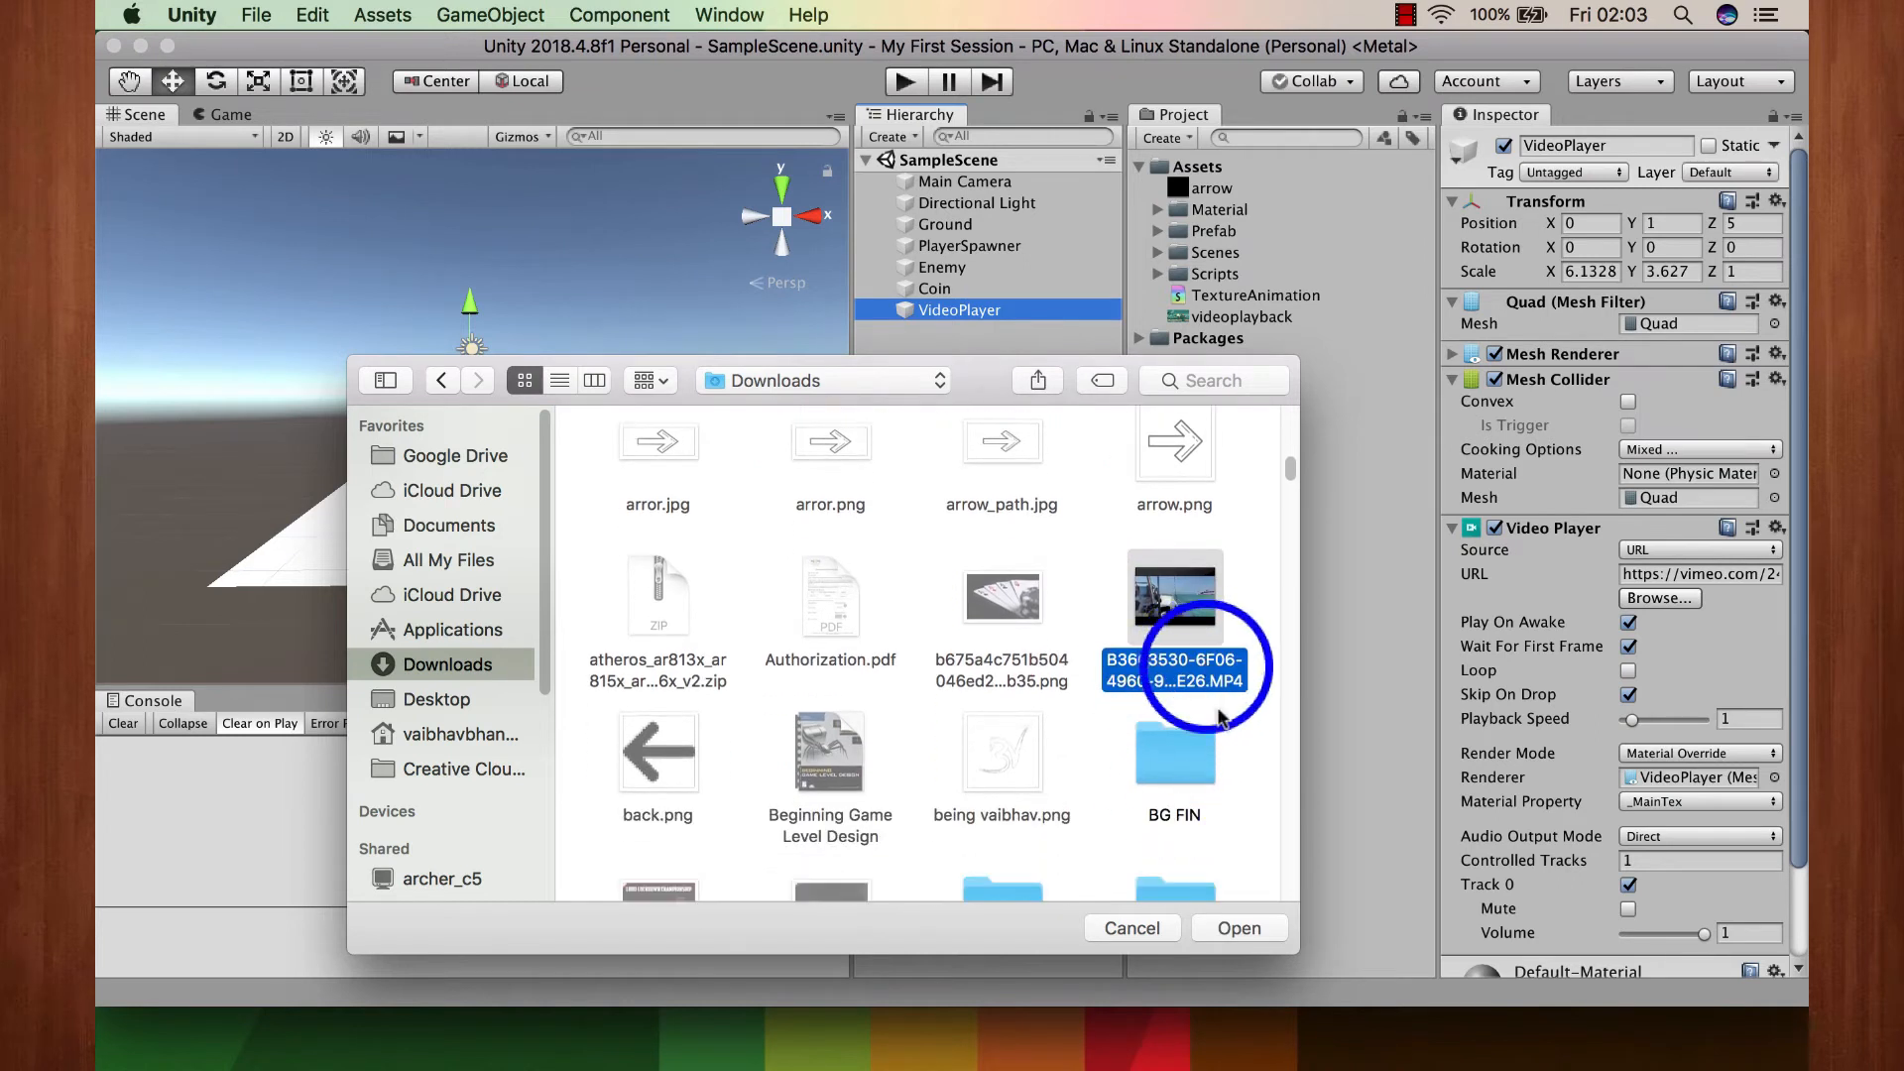
click(1240, 928)
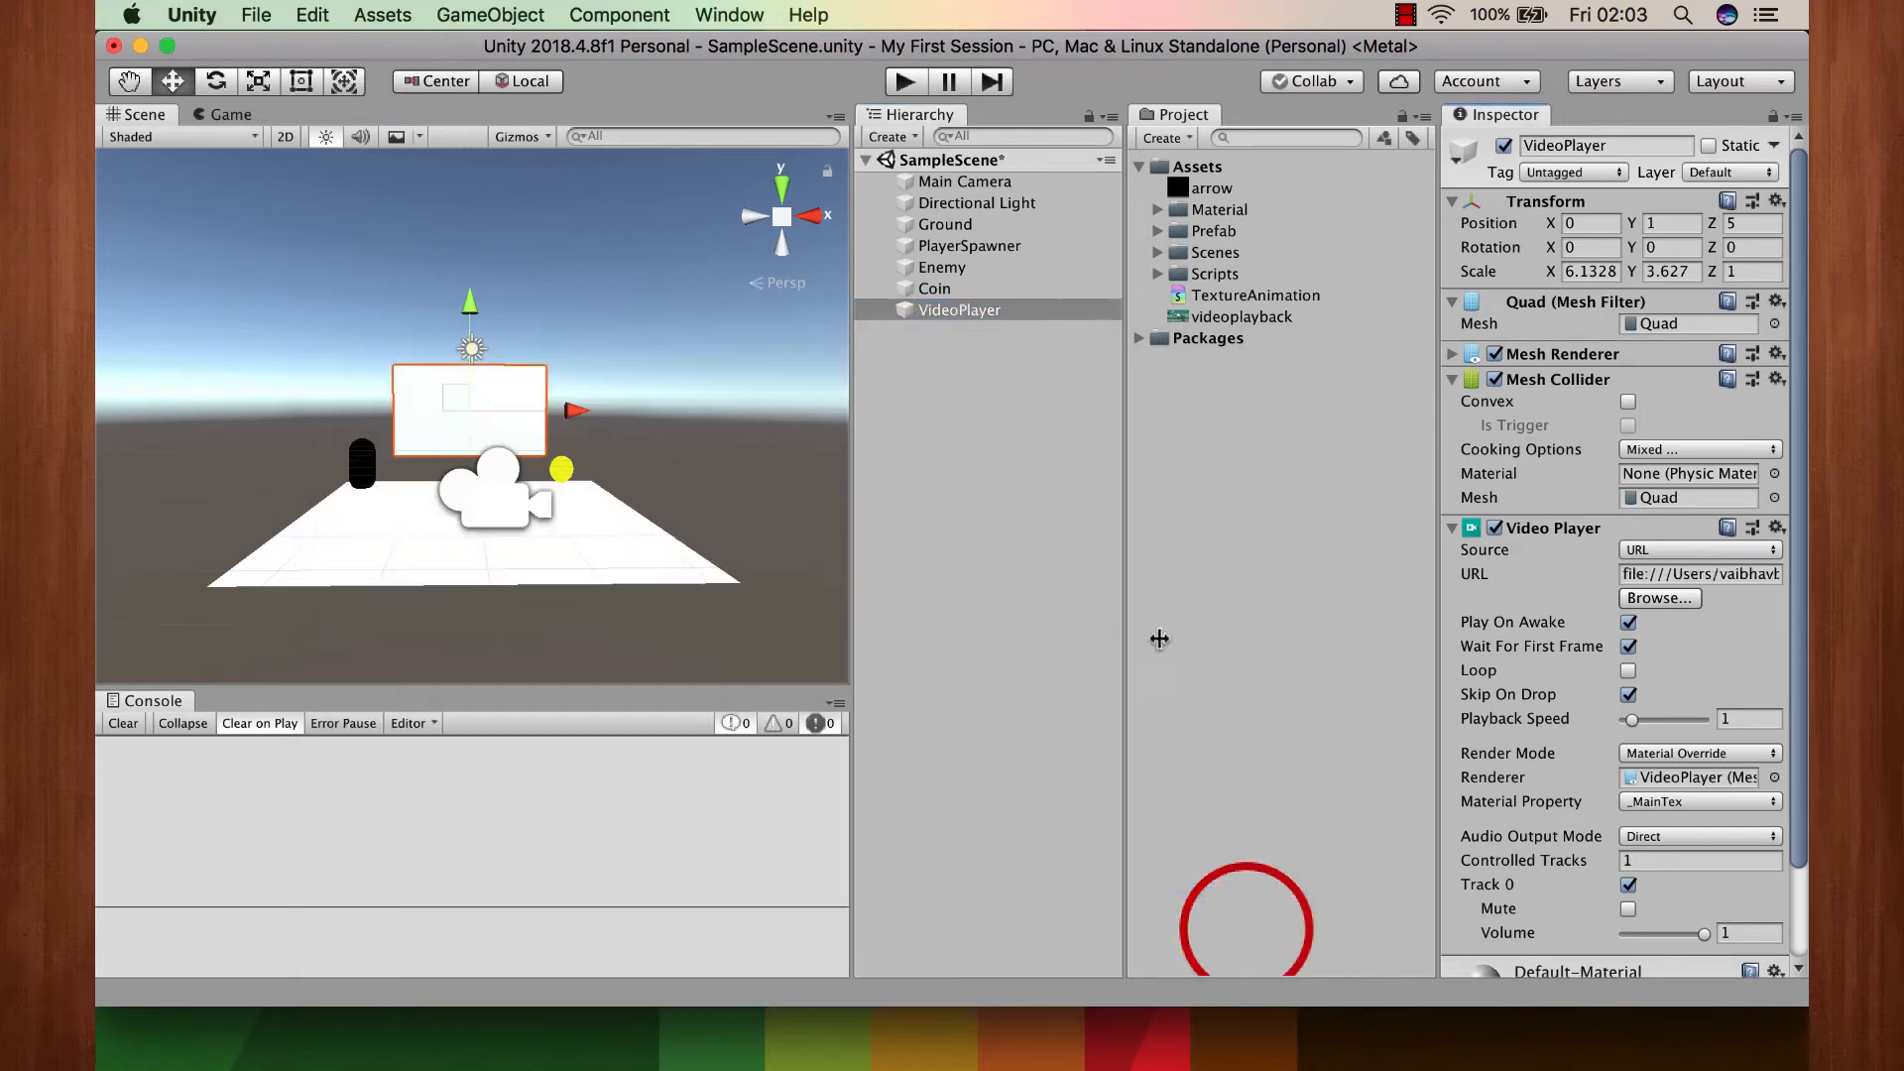
Step: Play the scene to check the URL video on the VideoPlayer quad, and stop playback
click(908, 85)
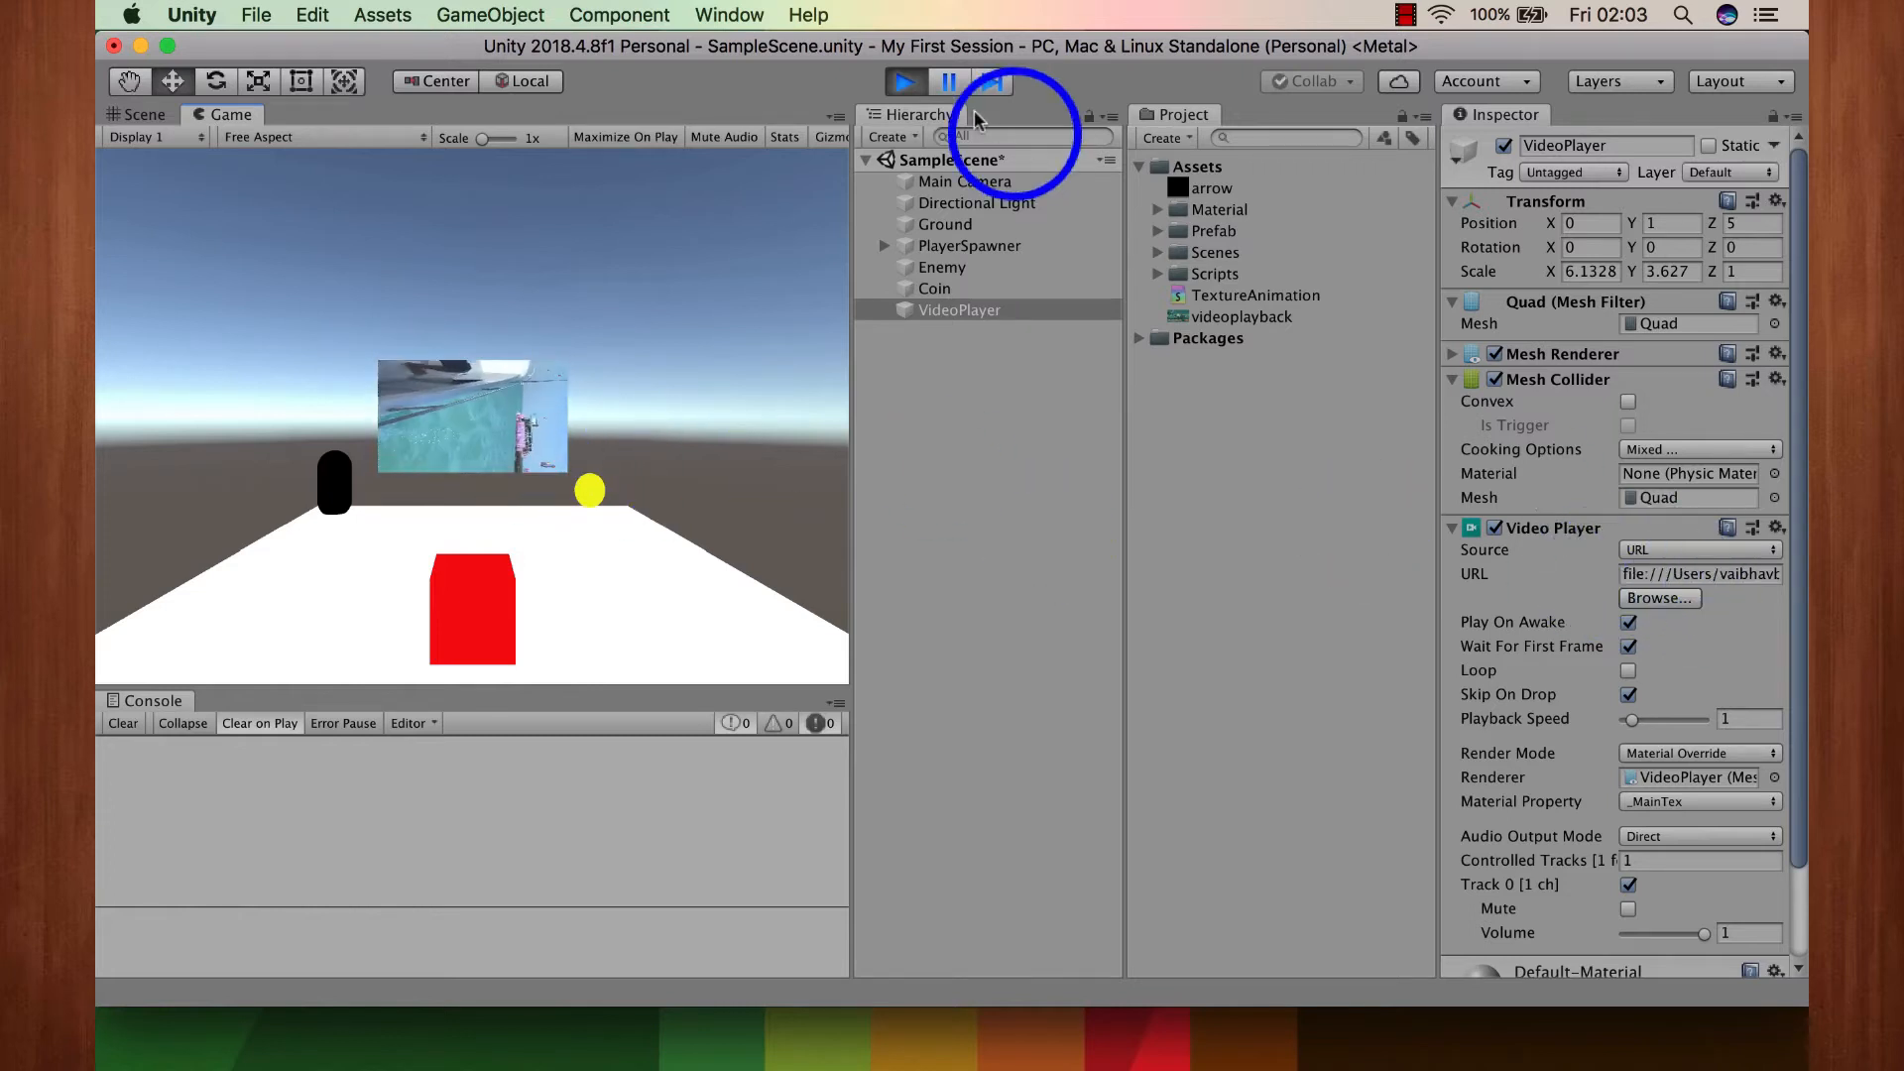
click(903, 81)
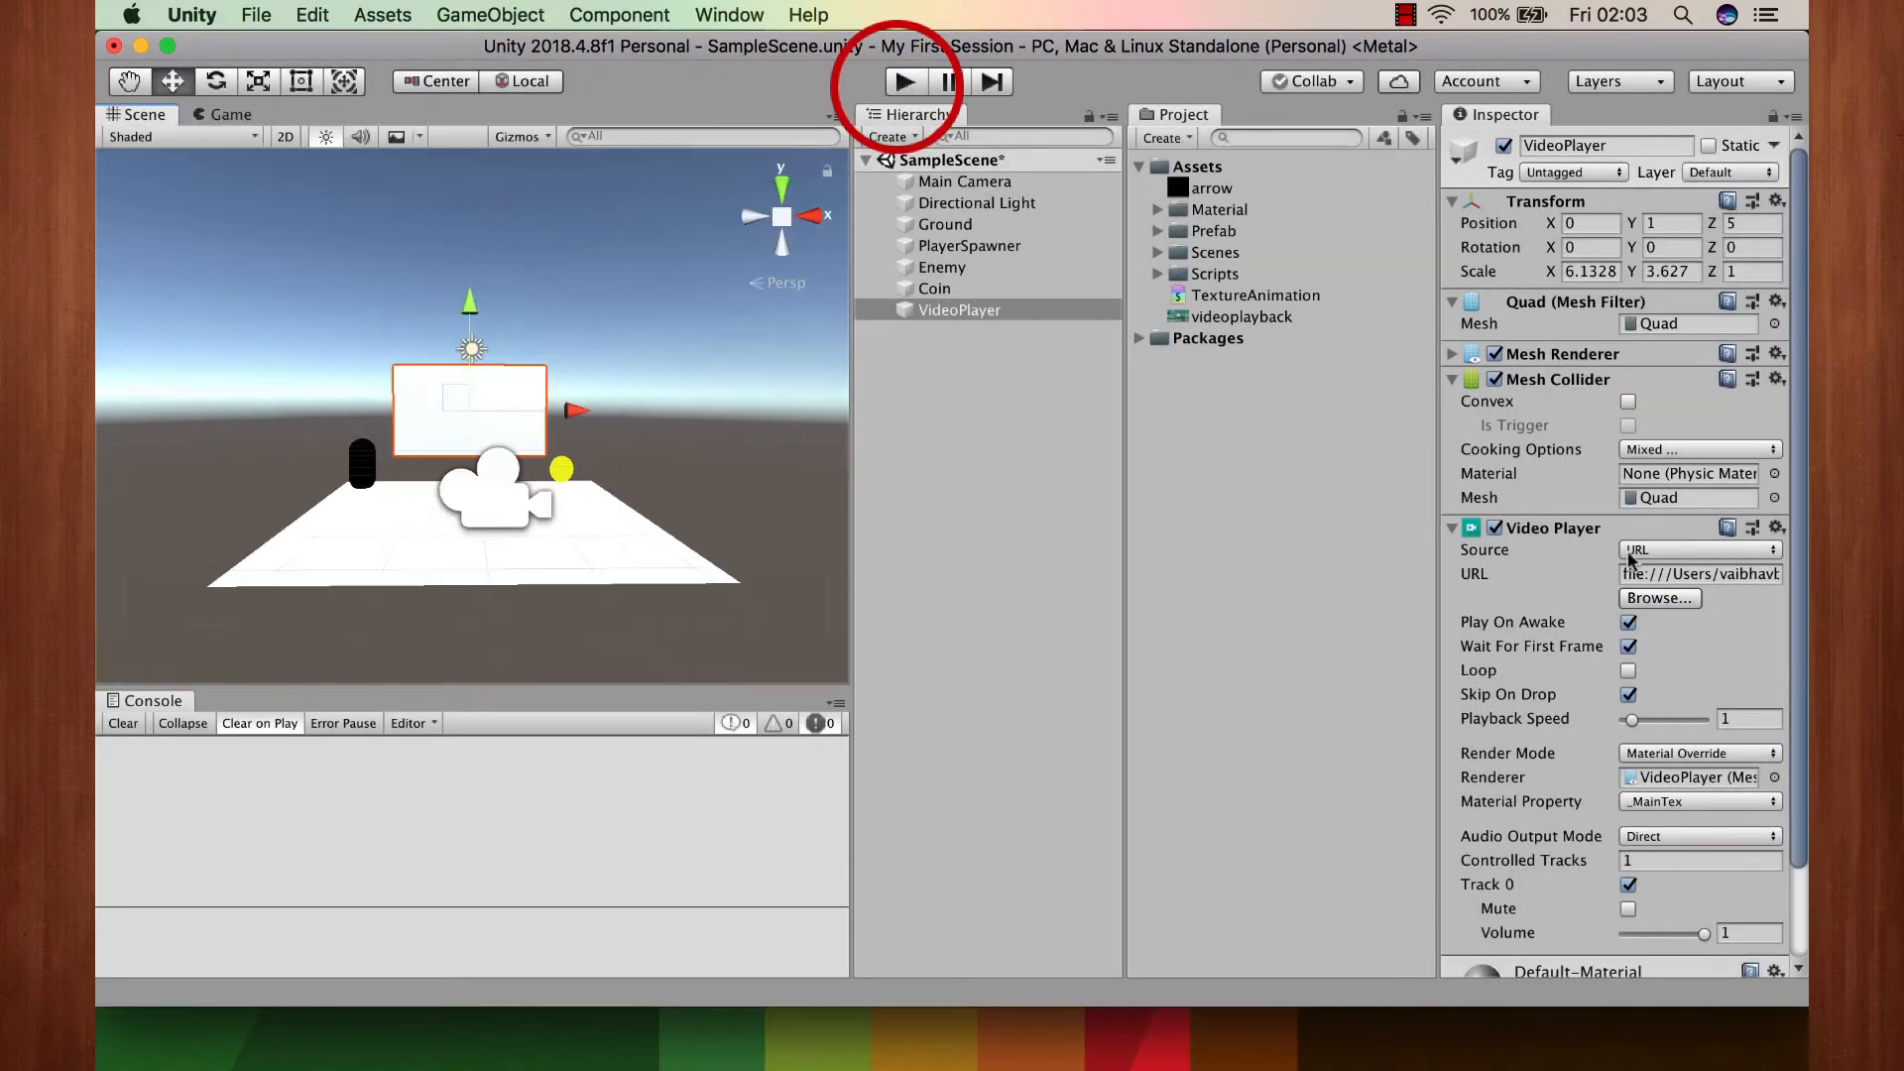
Step: Switch the Video Player's source to Video Clip and assign the videoplayback asset as its clip
click(1634, 552)
click(1674, 540)
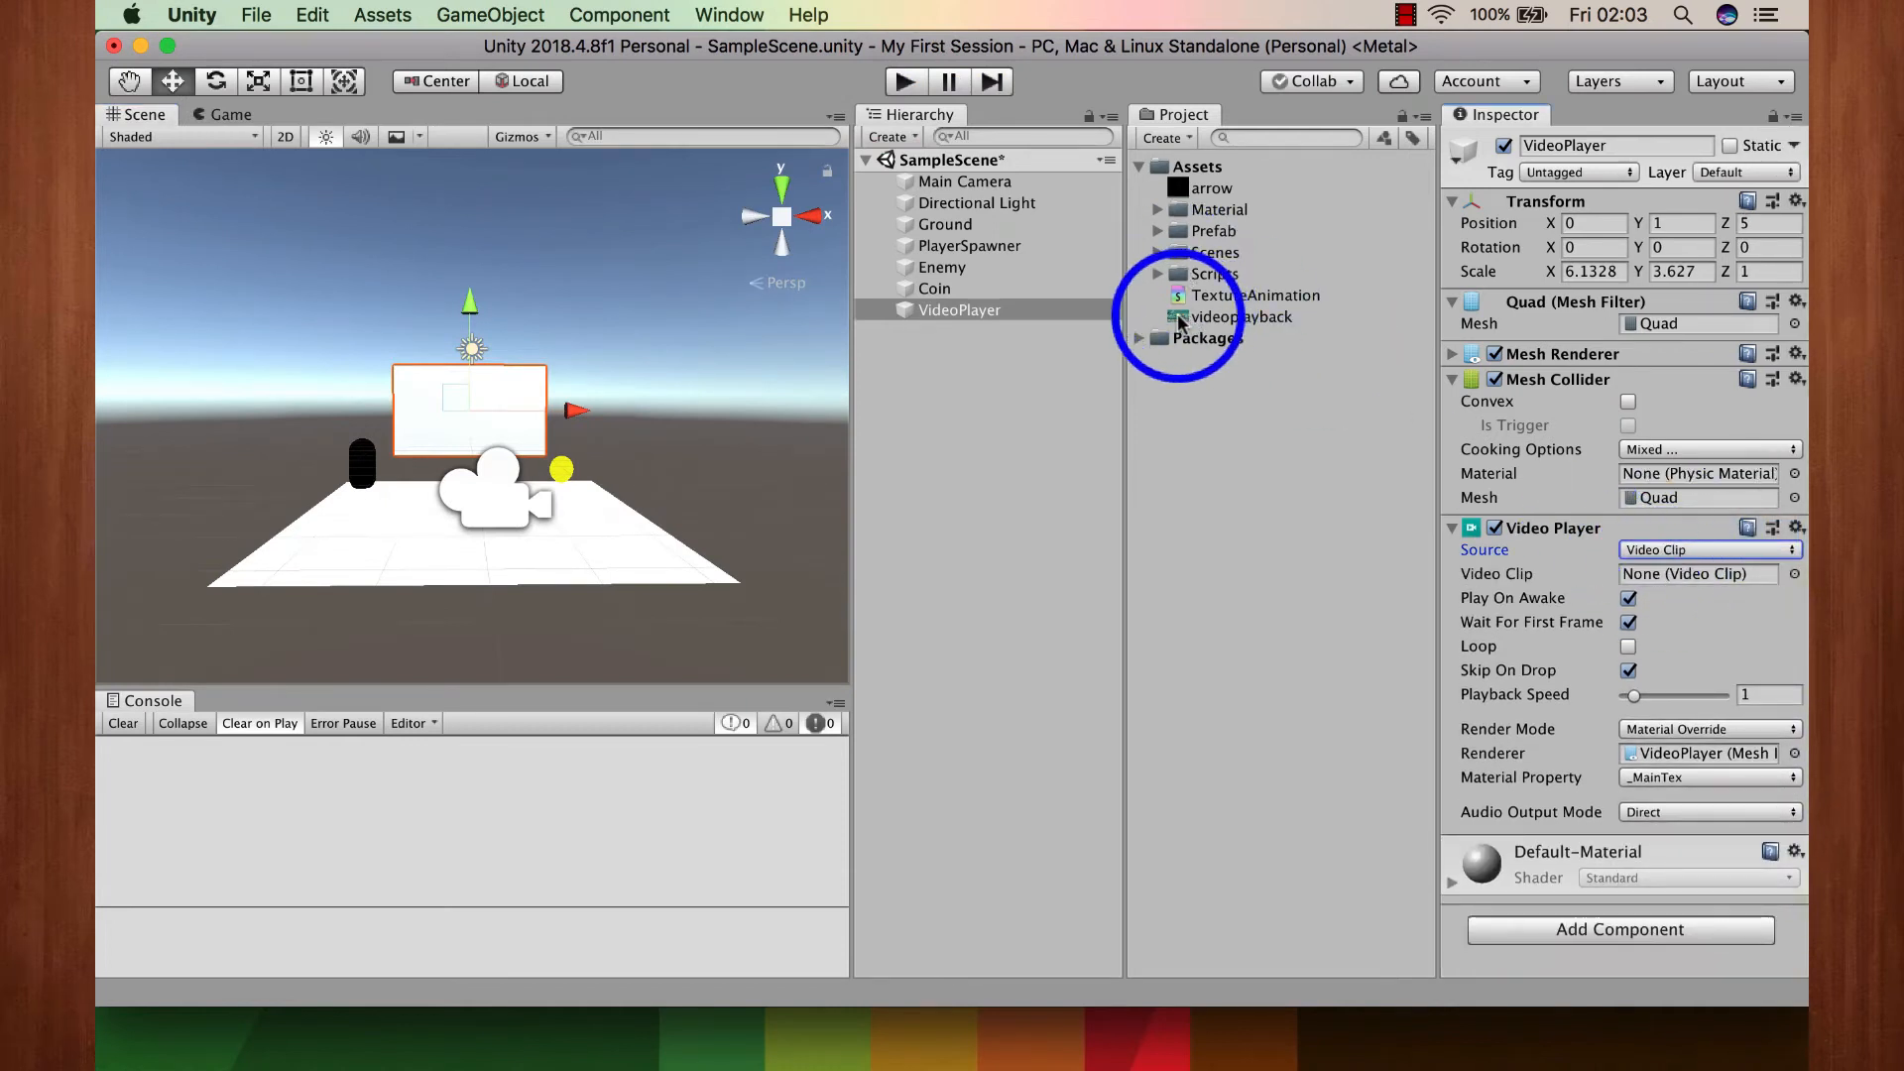
drag(1180, 323, 1662, 577)
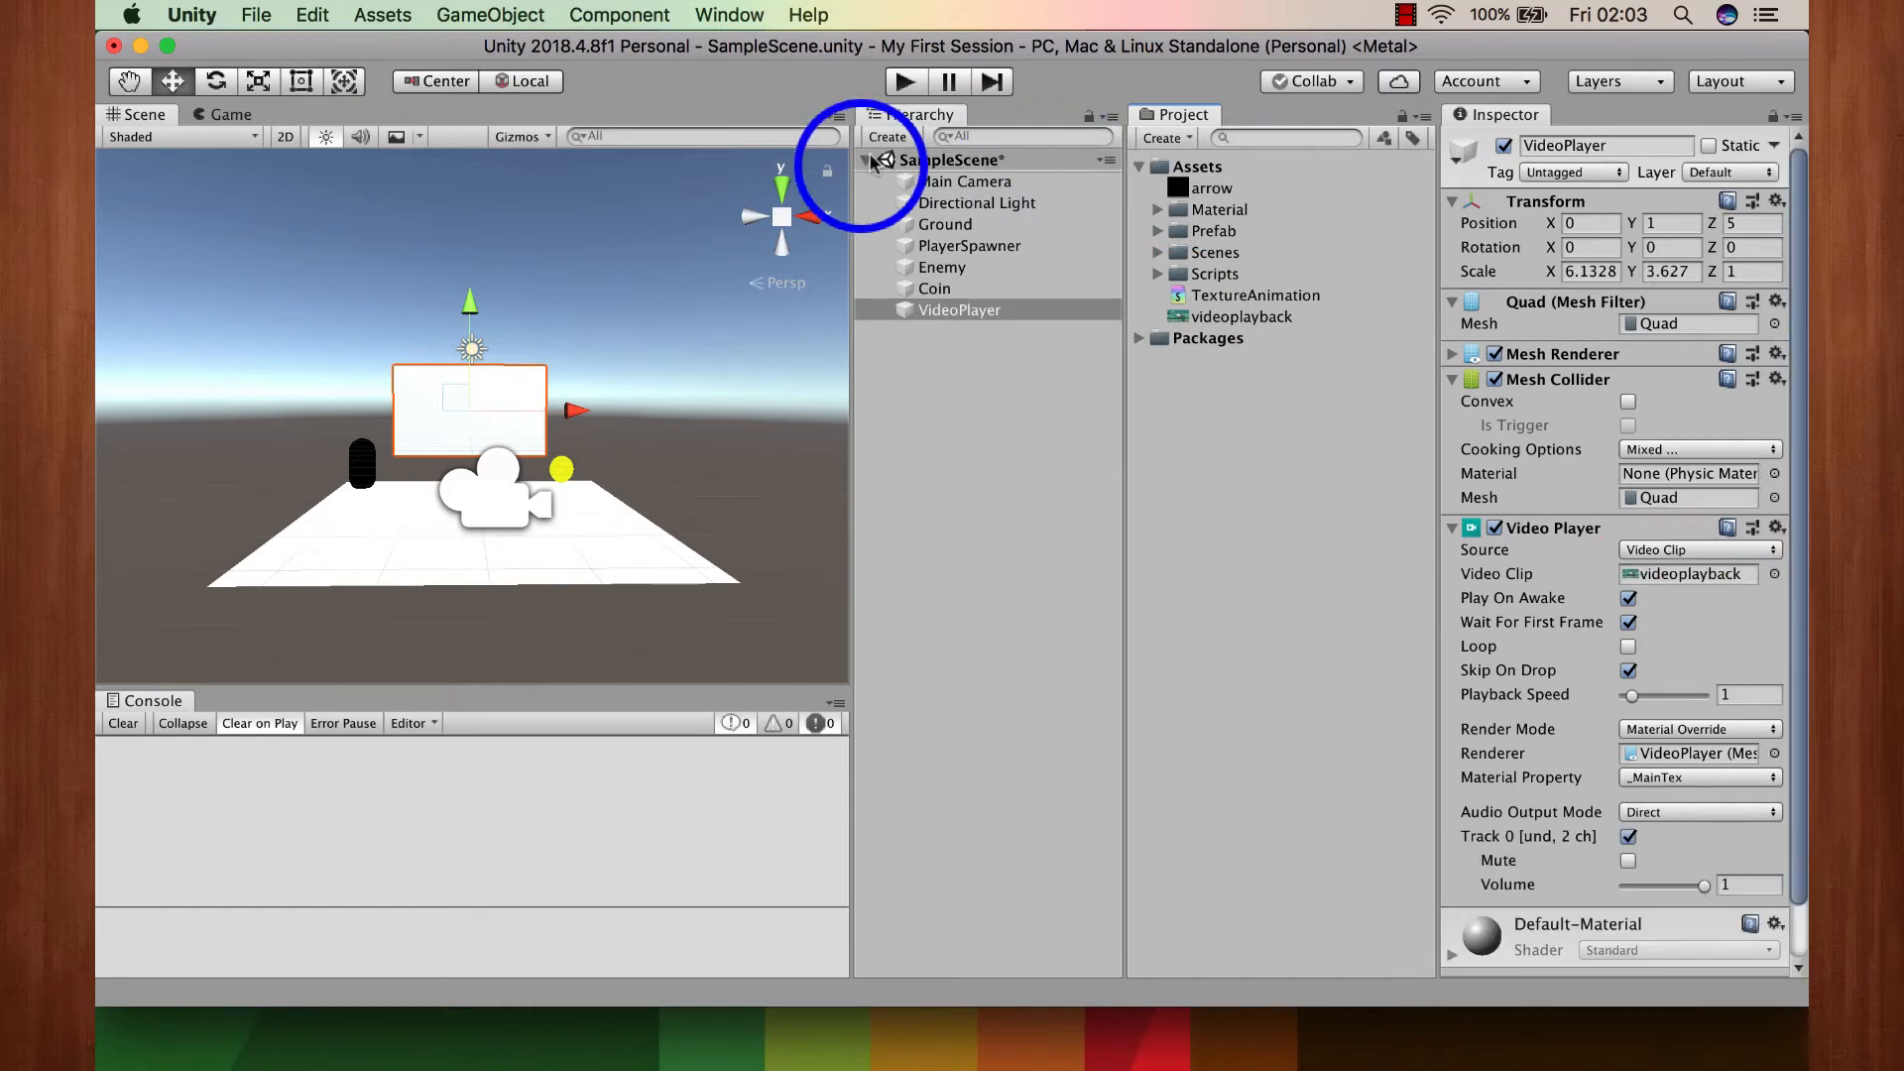
Step: Play-test the videoplayback clip in the scene while moving the red player cube forward and back, and stop playback
click(901, 93)
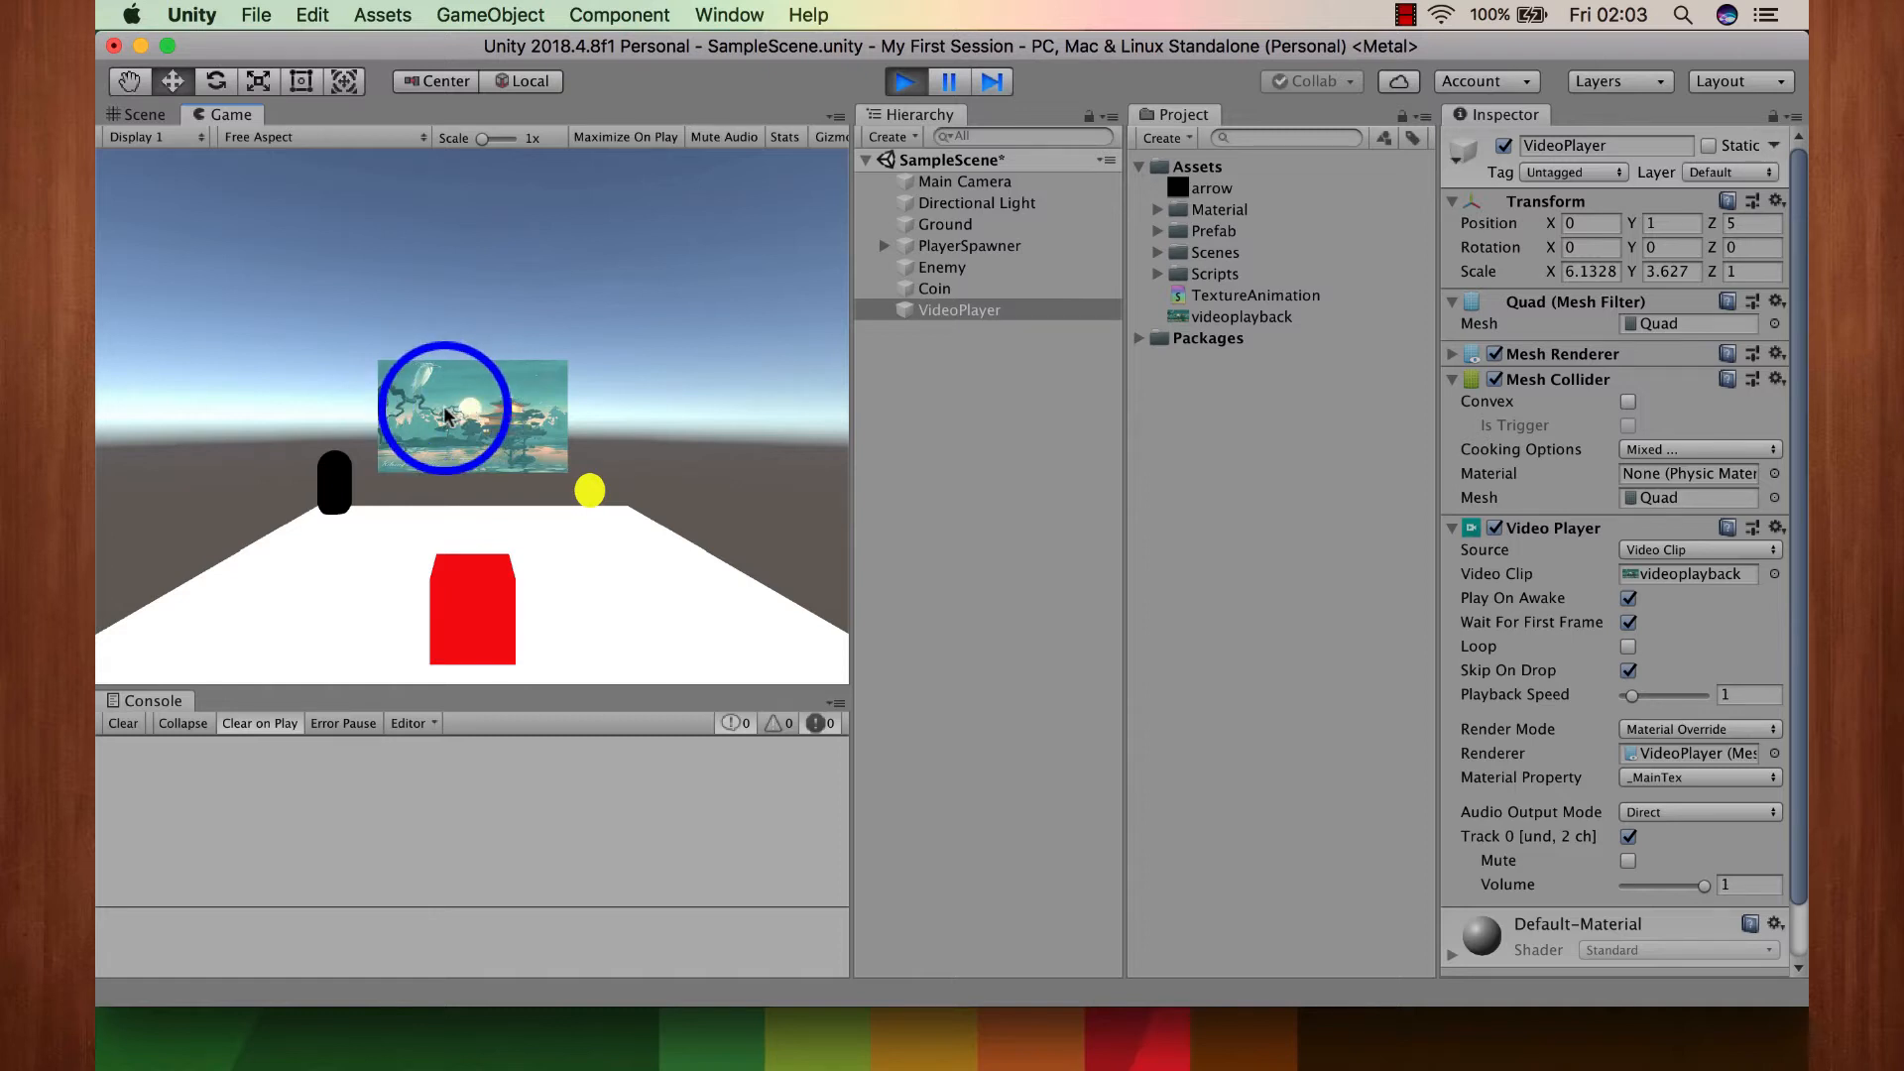
key(Up)
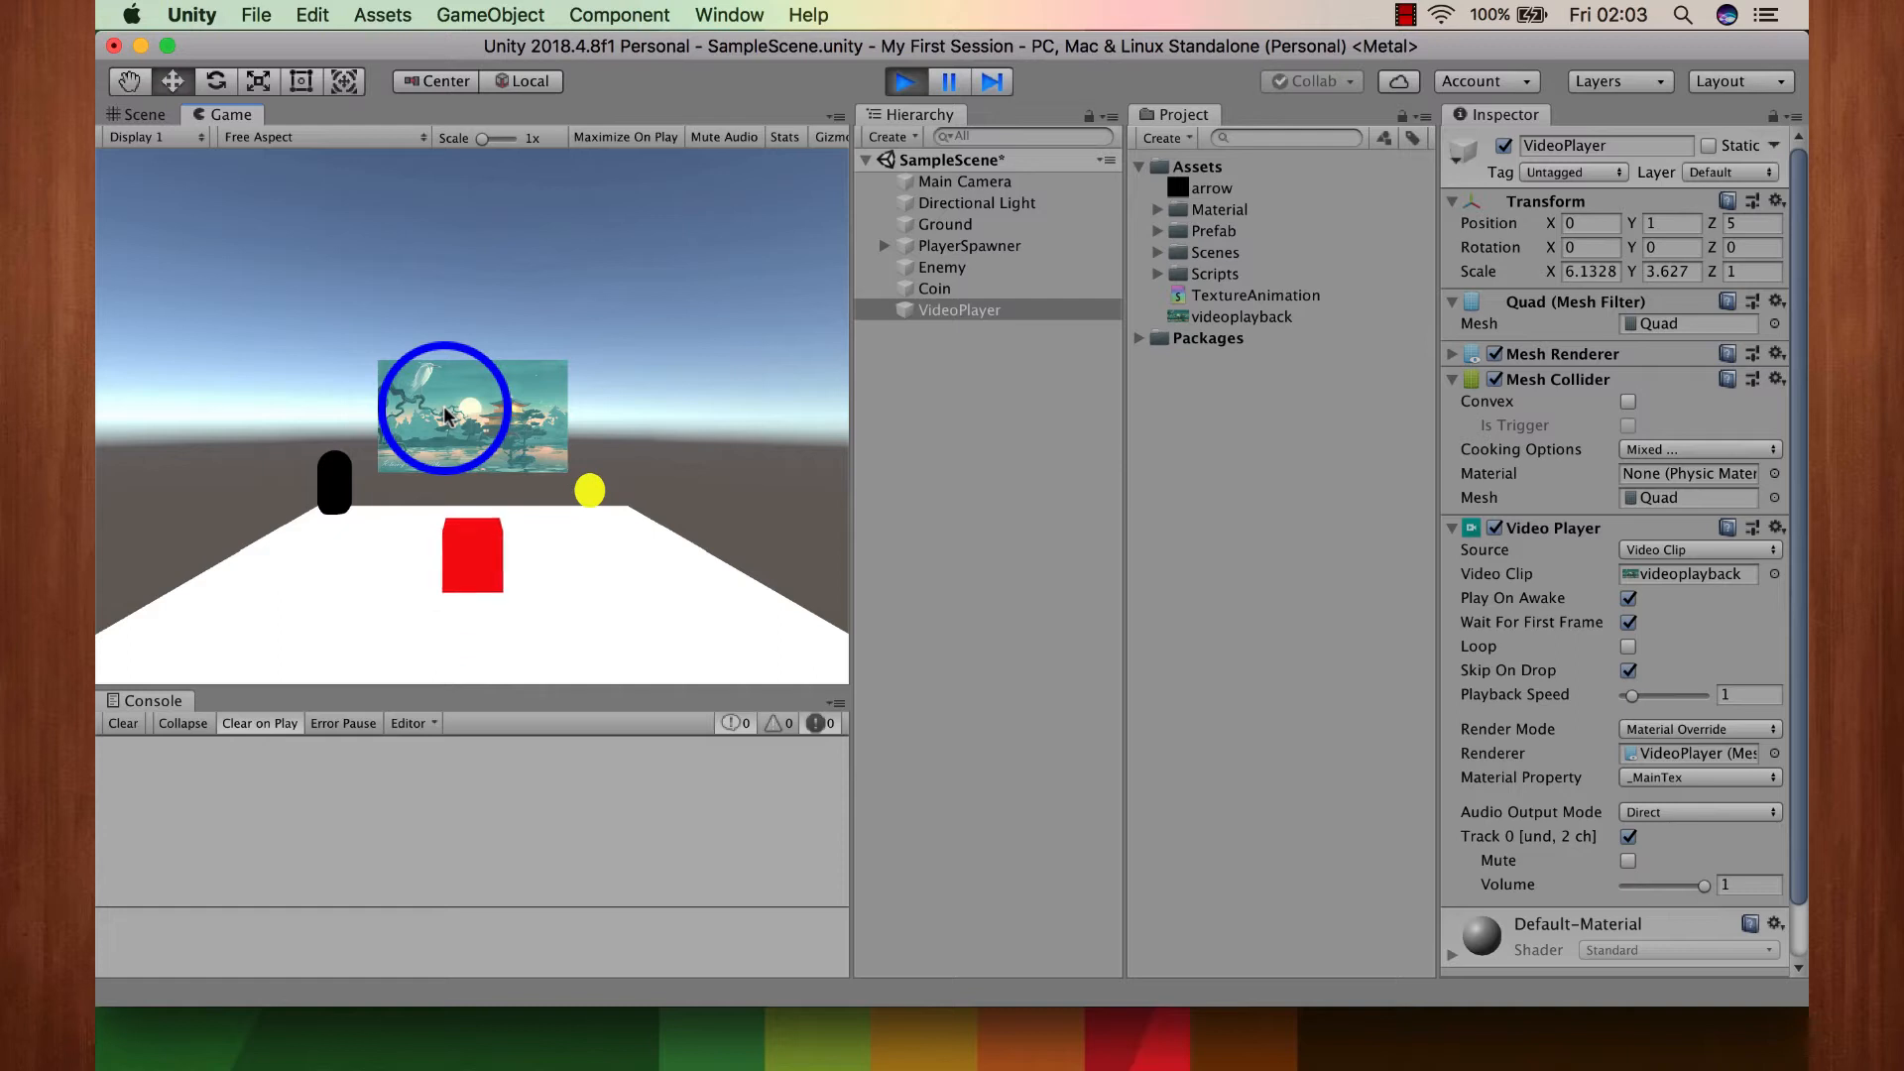
key(Up)
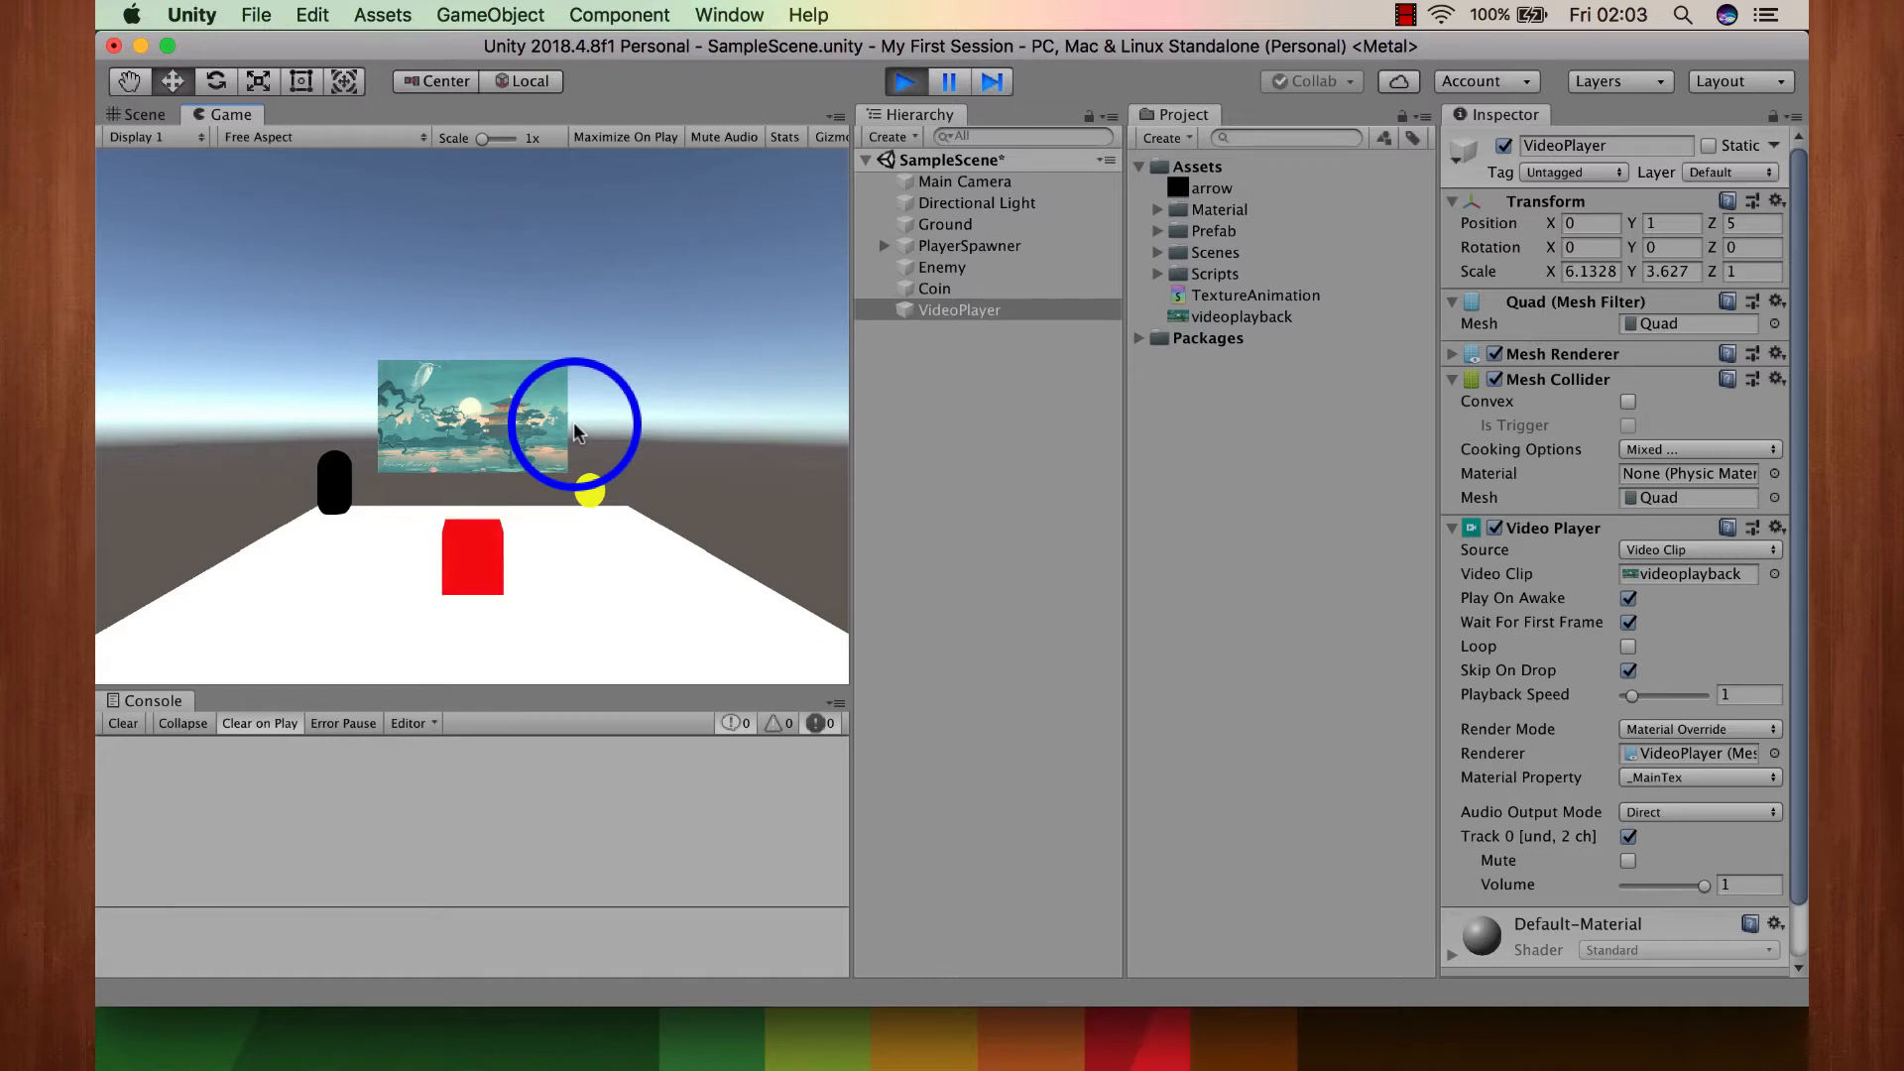
key(Down)
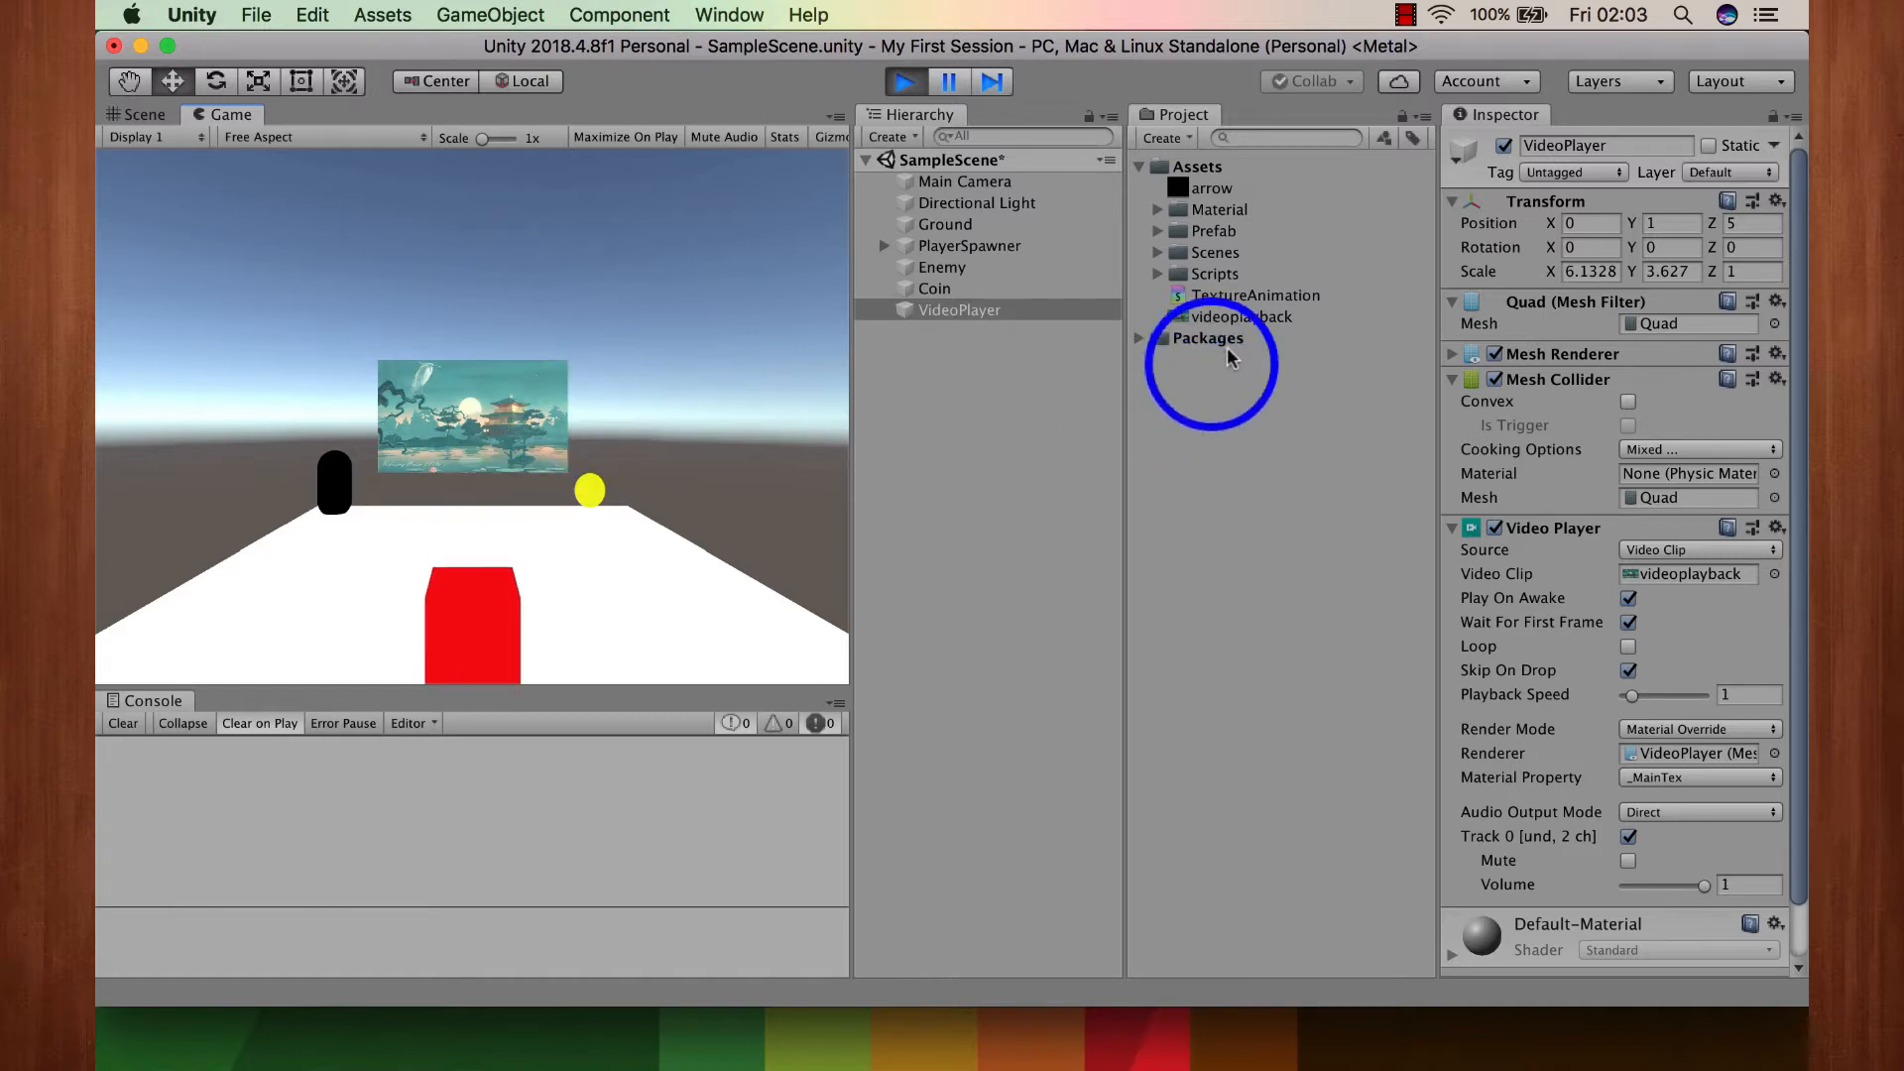
click(904, 83)
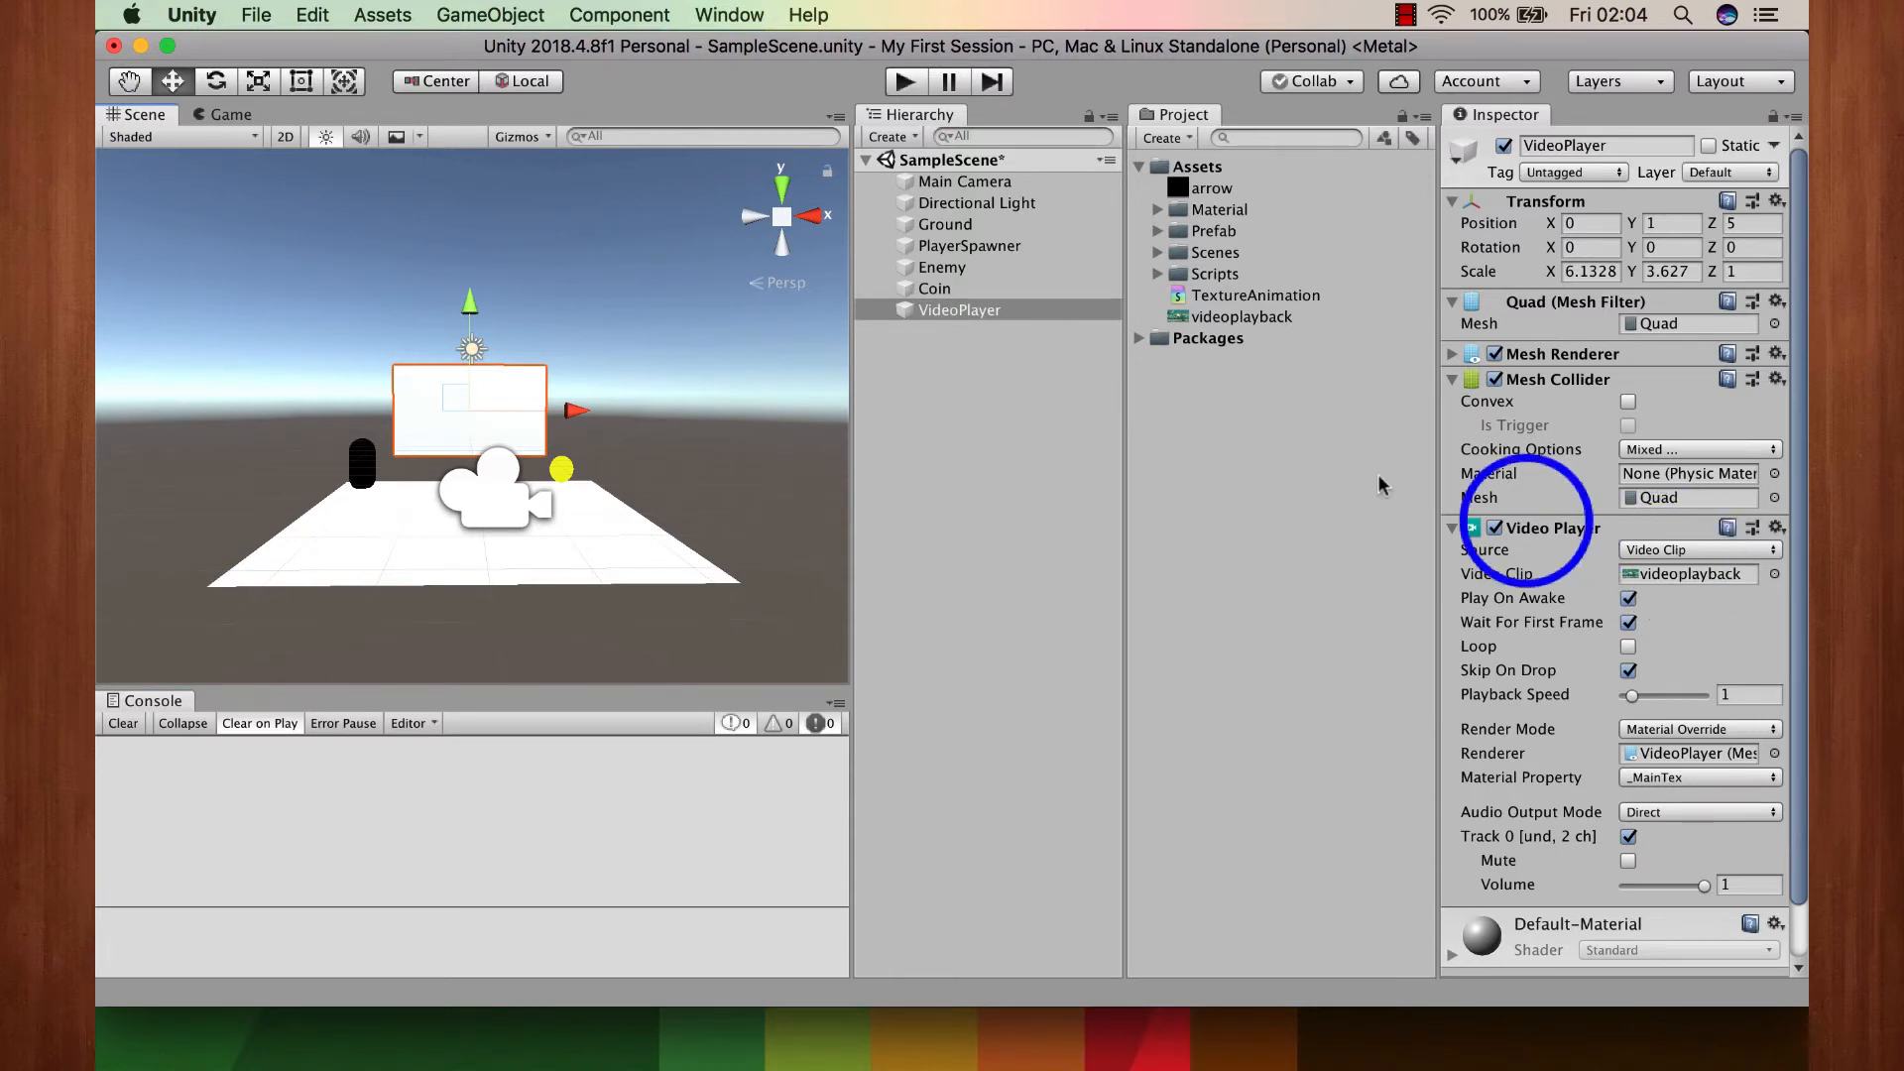
Step: Inspect the components of the PlayerSpawner, Enemy and Coin objects
click(1019, 349)
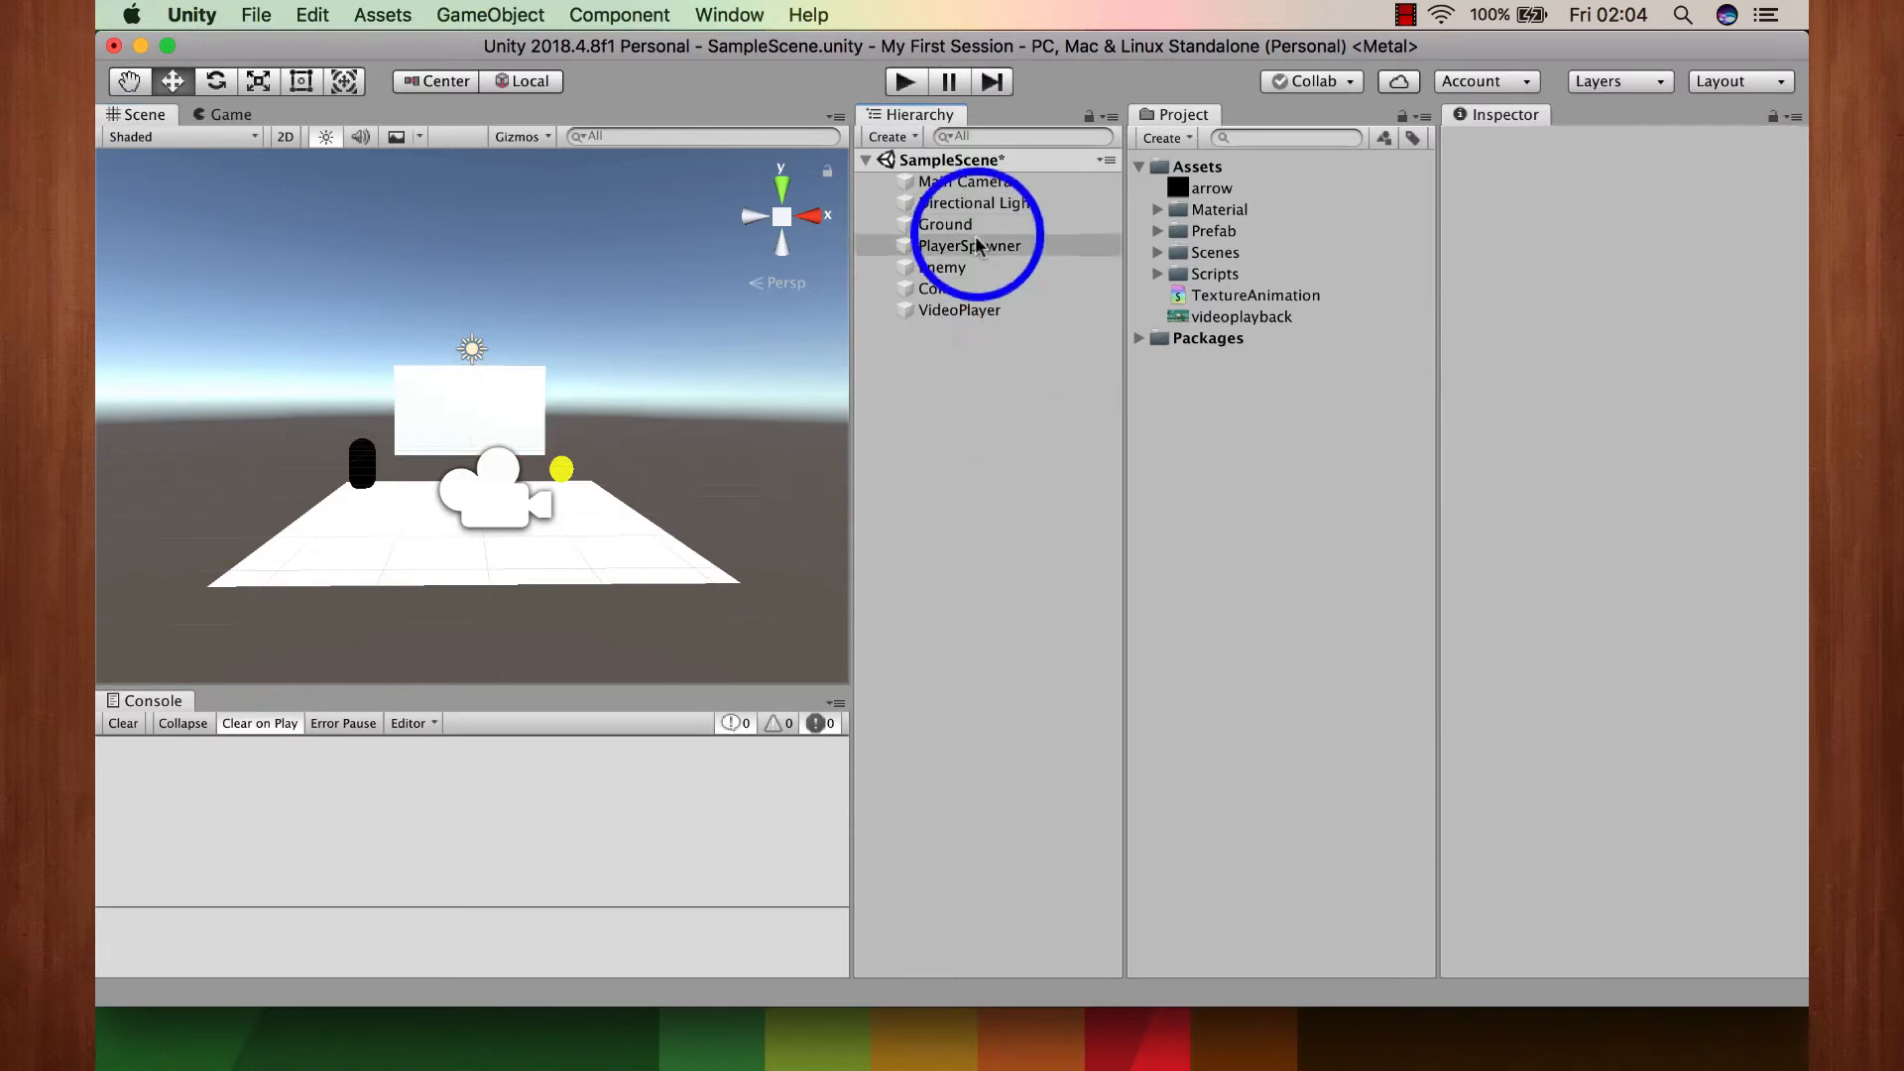
click(961, 248)
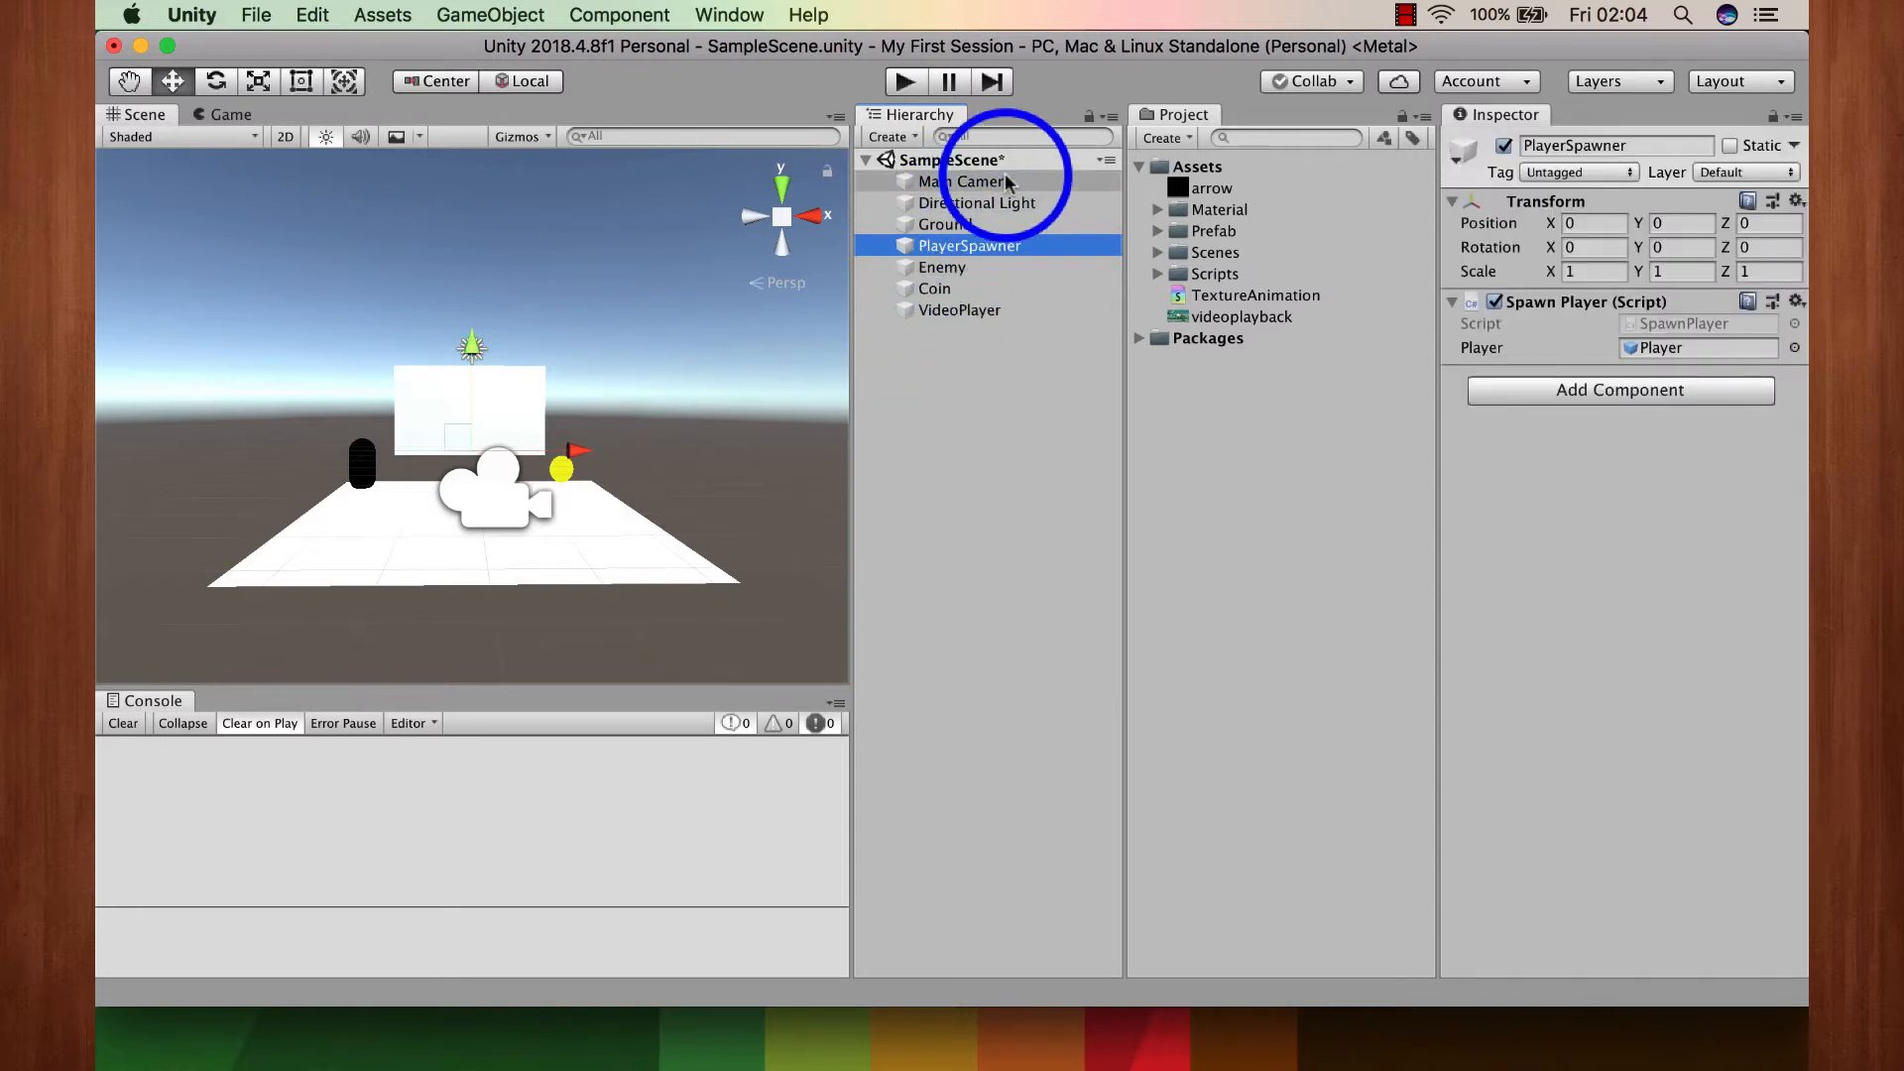
click(962, 266)
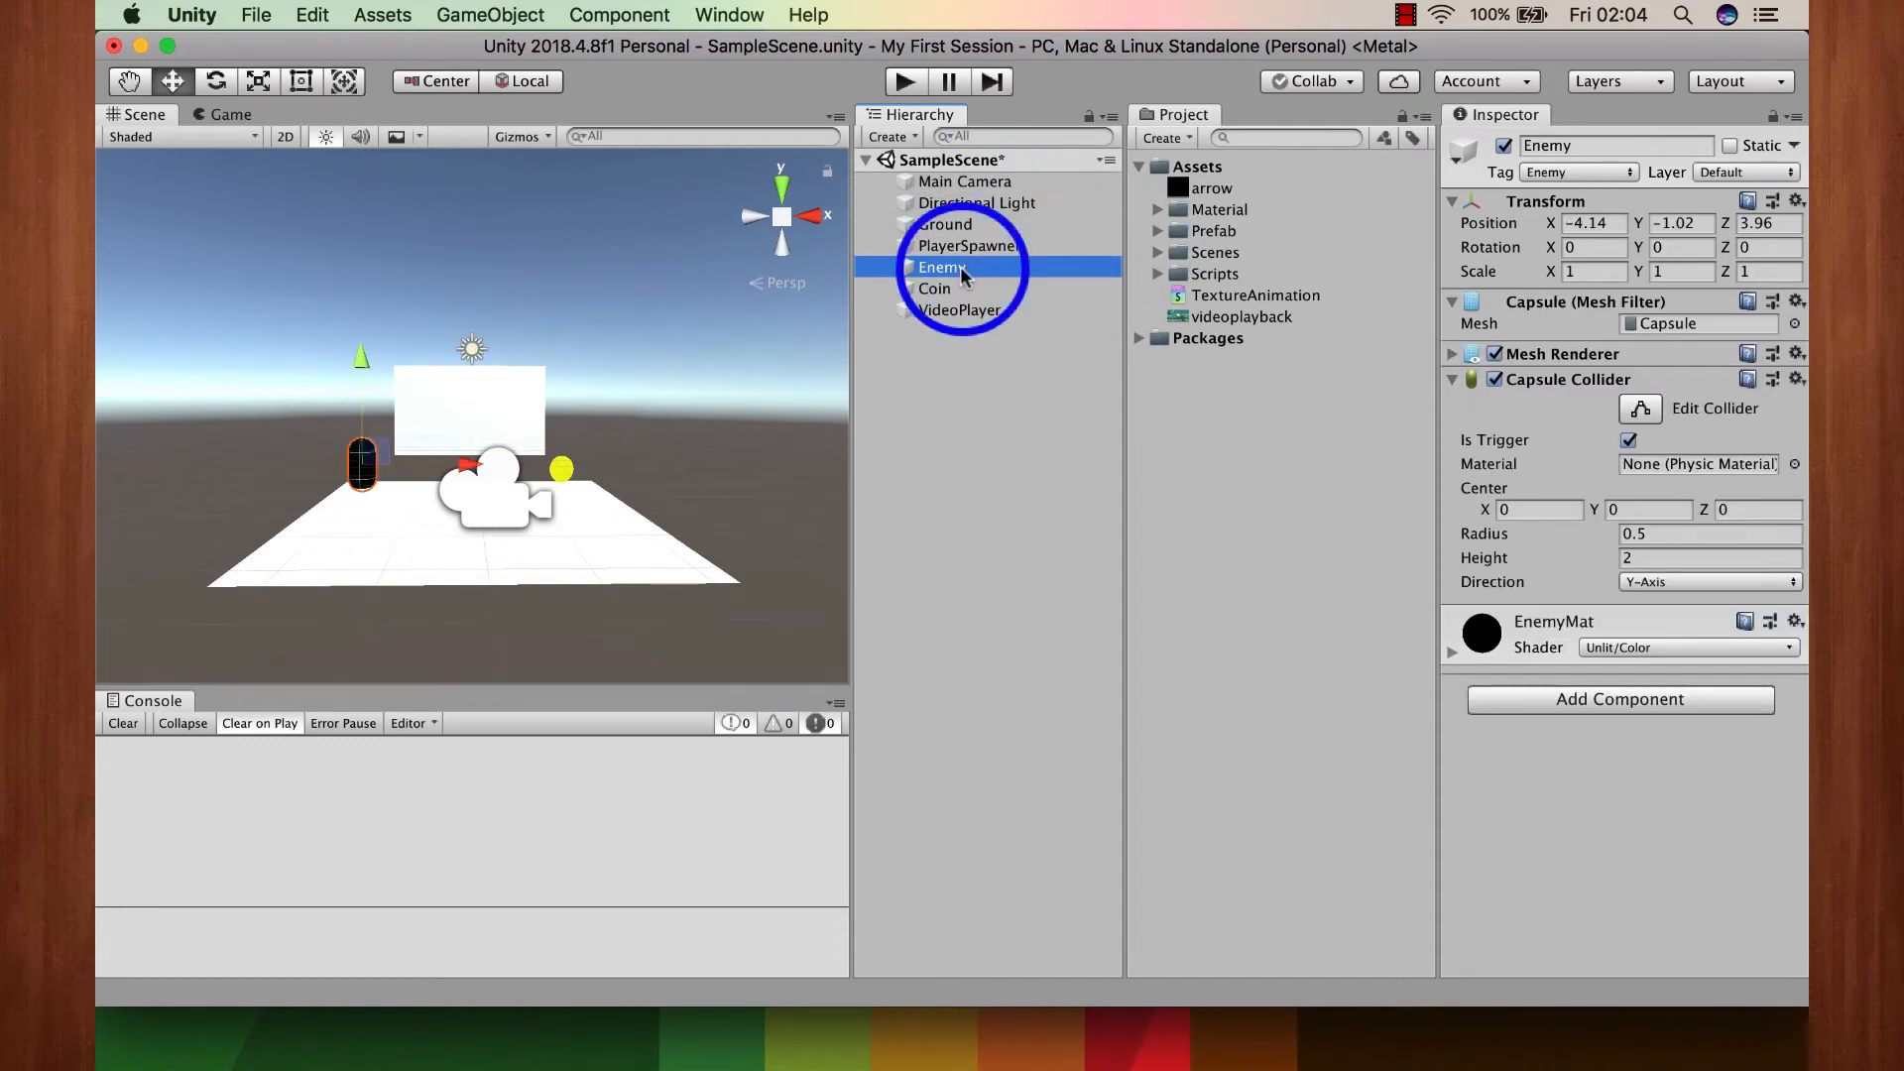
click(974, 287)
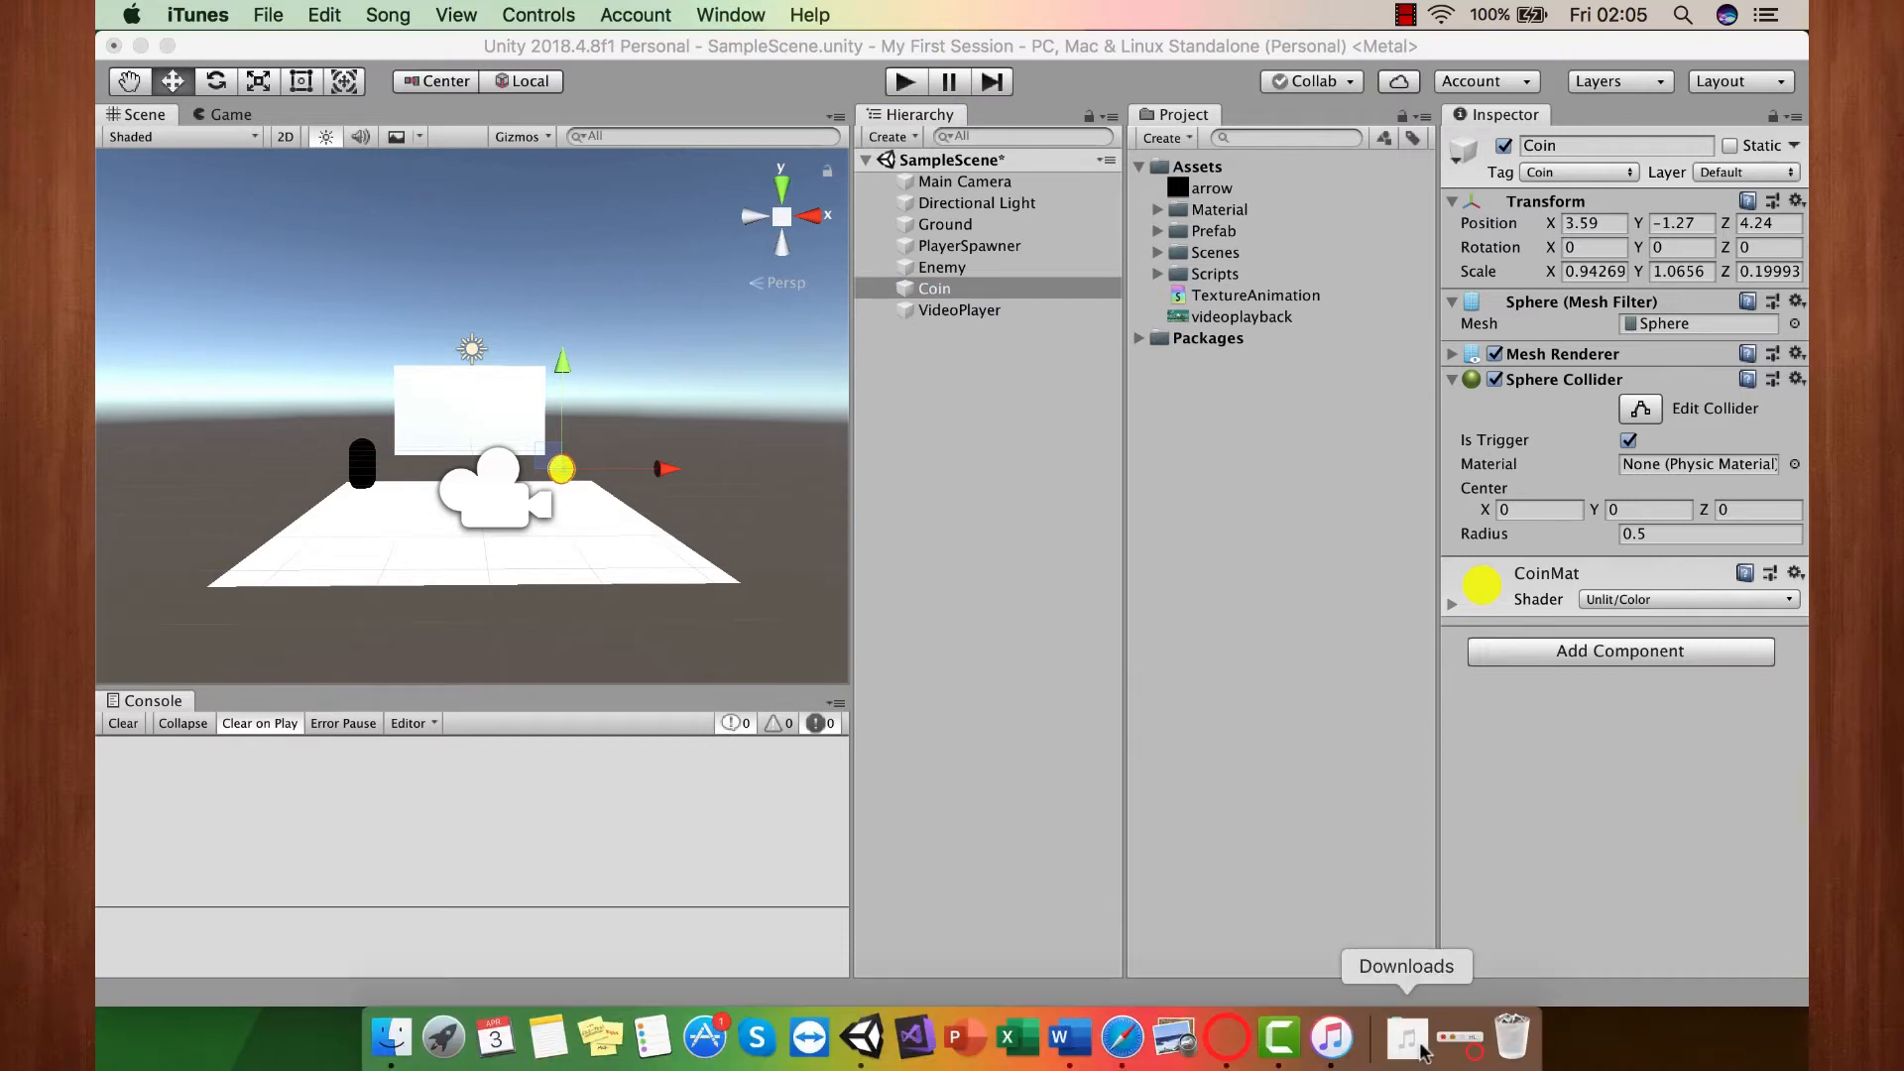
Step: Import the coin-drop-1 sound from the Downloads folder into the project's Assets
click(1424, 1050)
drag(1131, 638, 1240, 183)
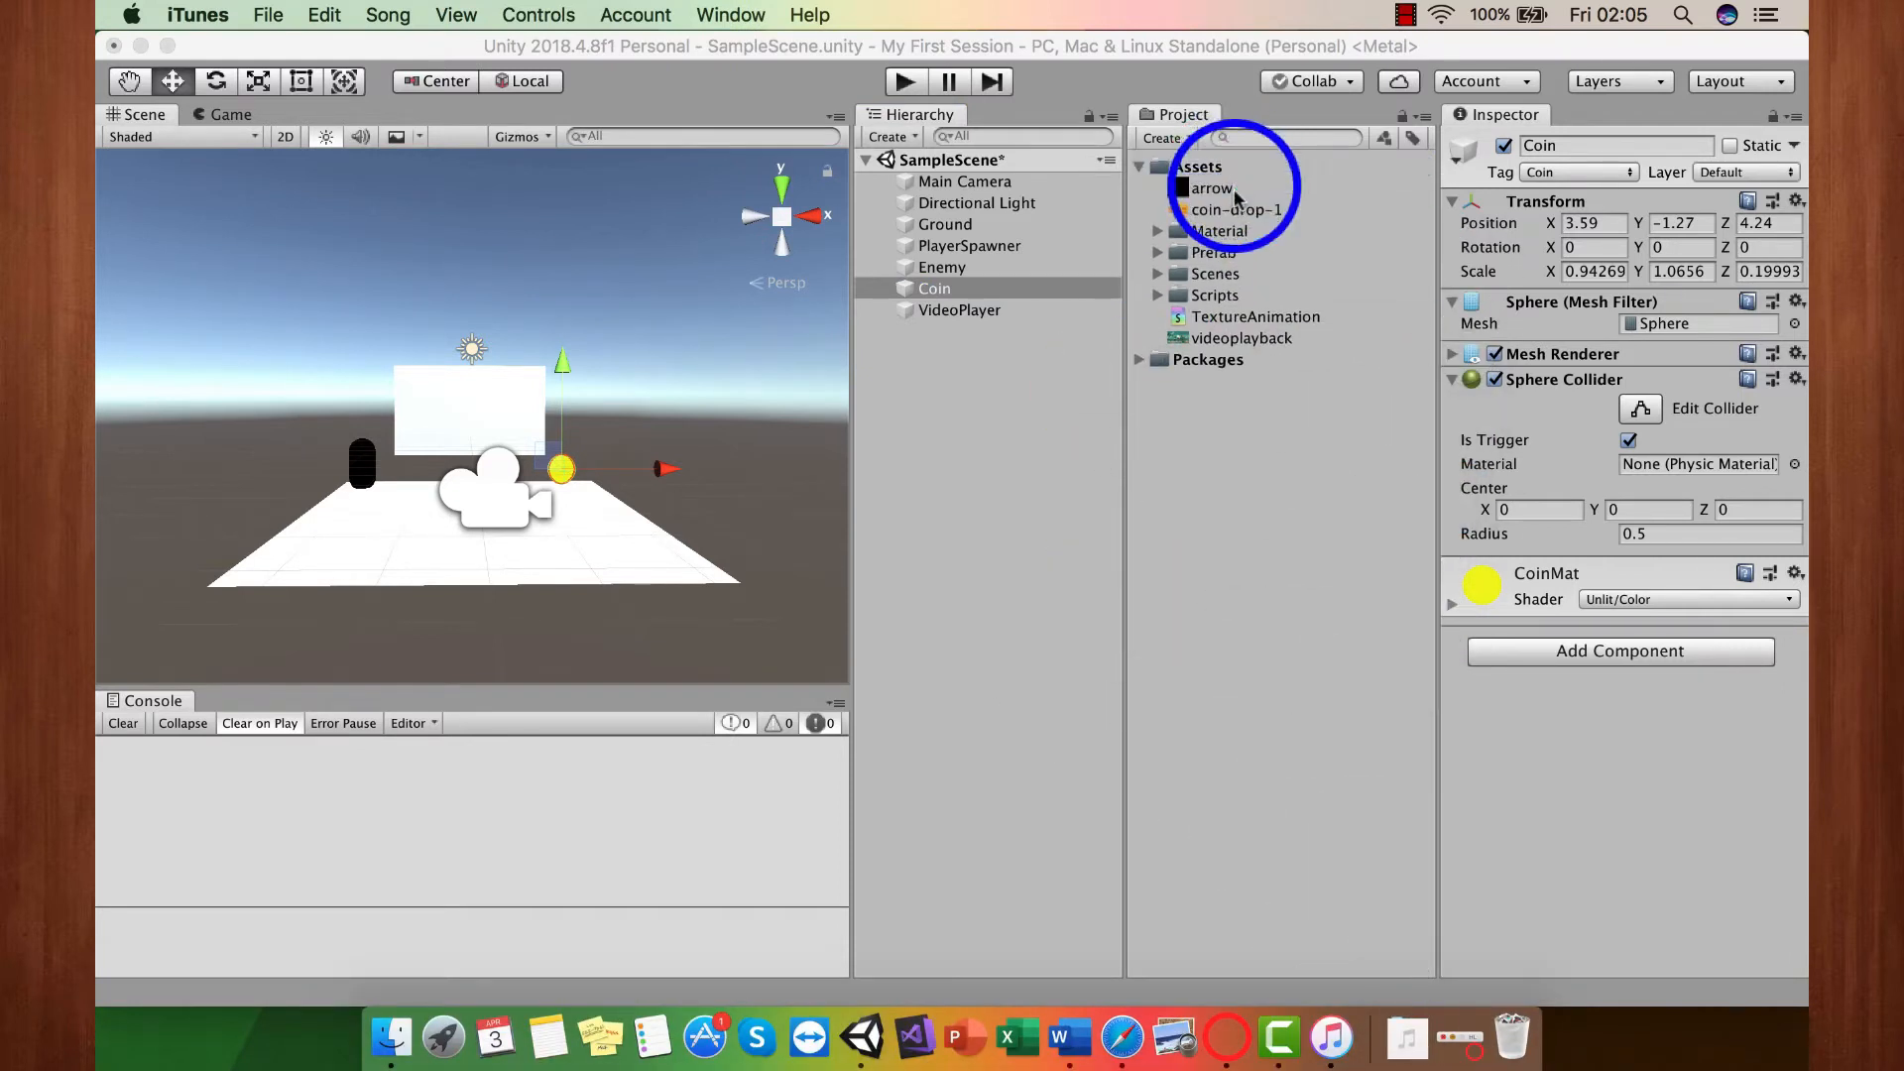
Step: Add an Audio Source component to the Coin object
click(988, 297)
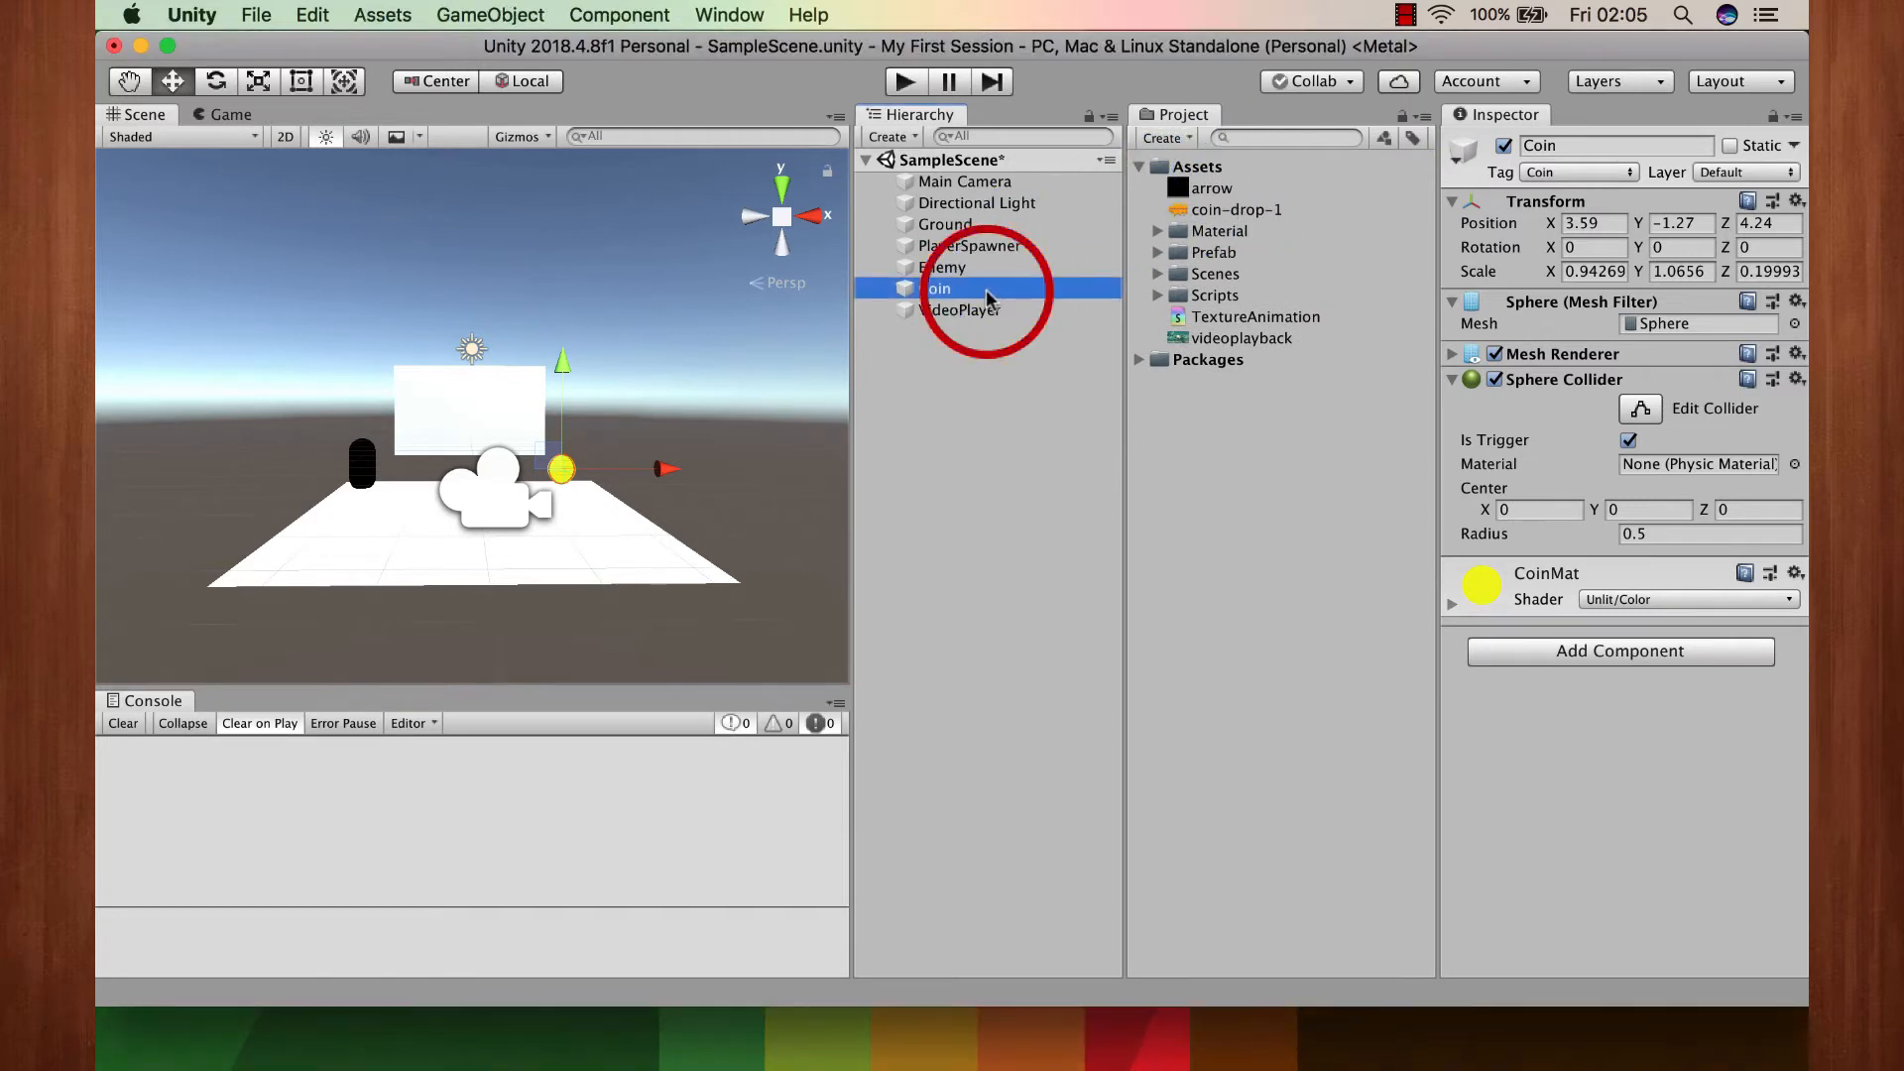
click(1581, 654)
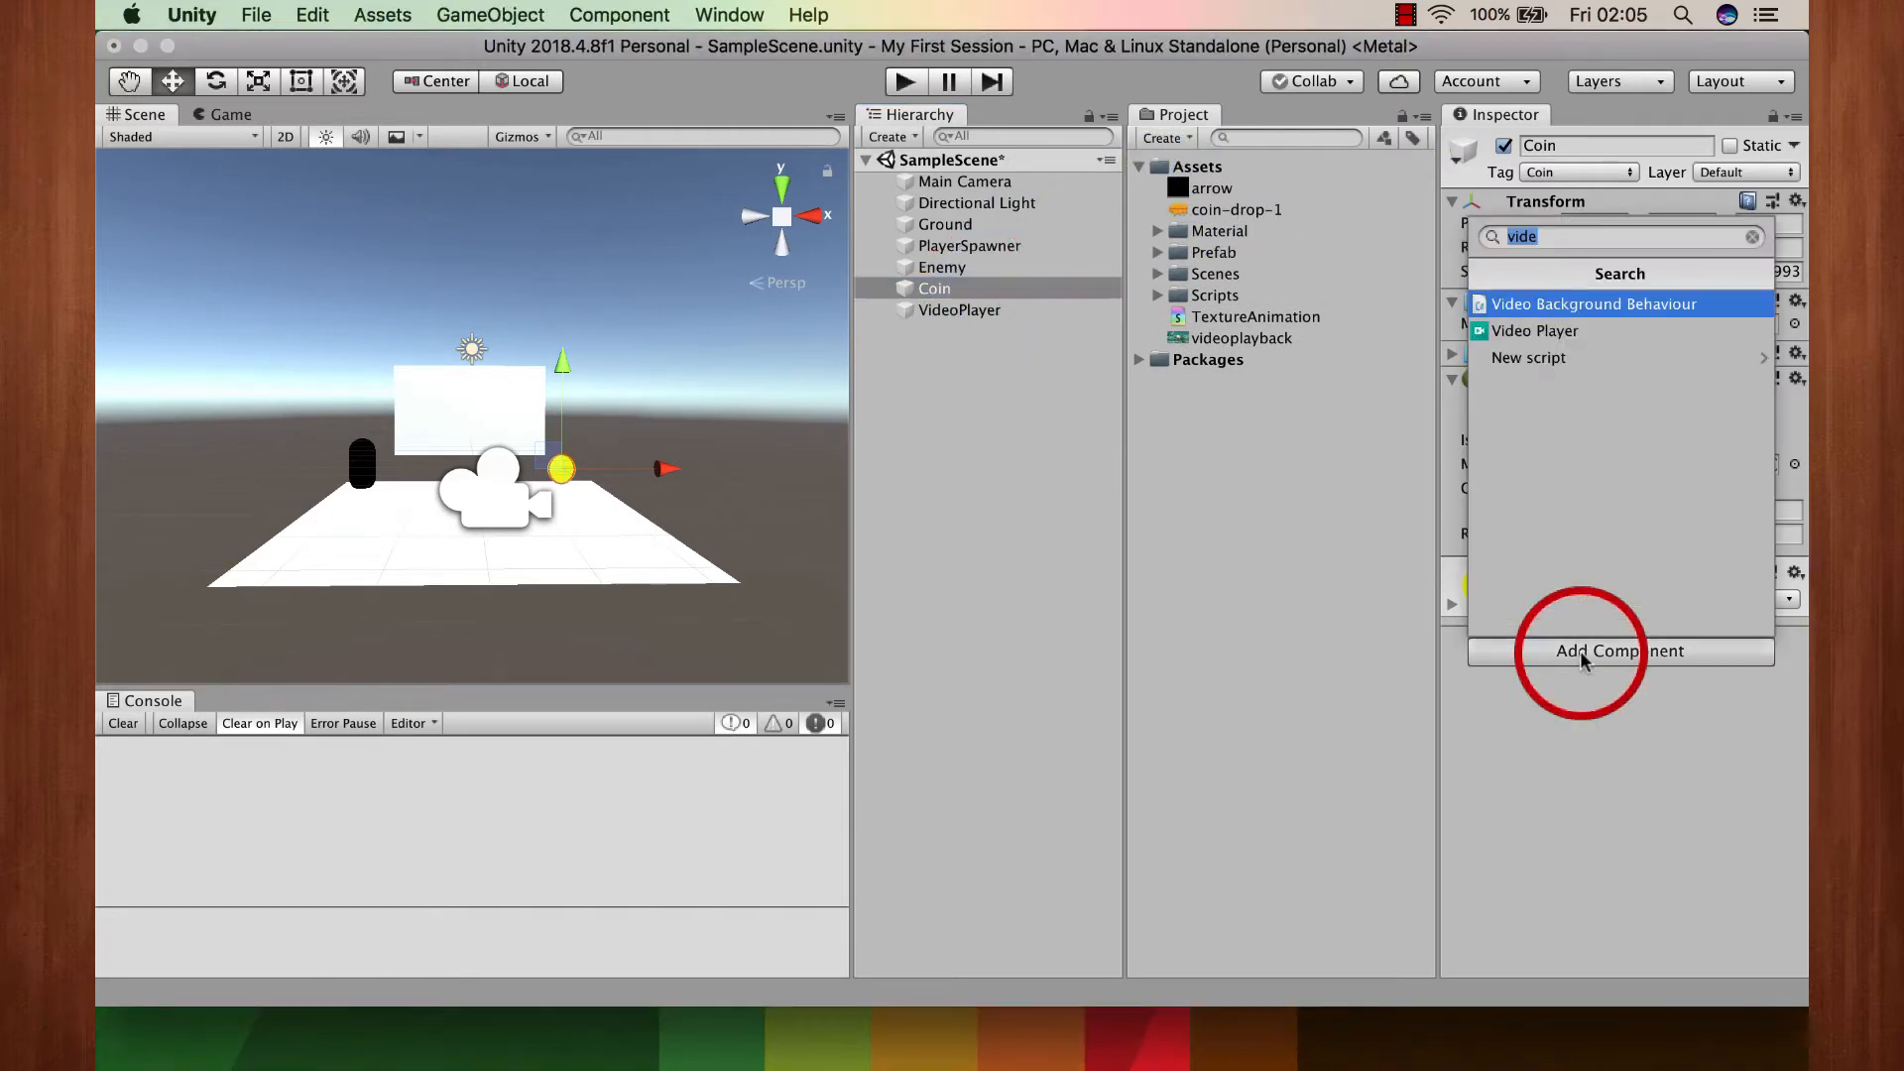
text(aud)
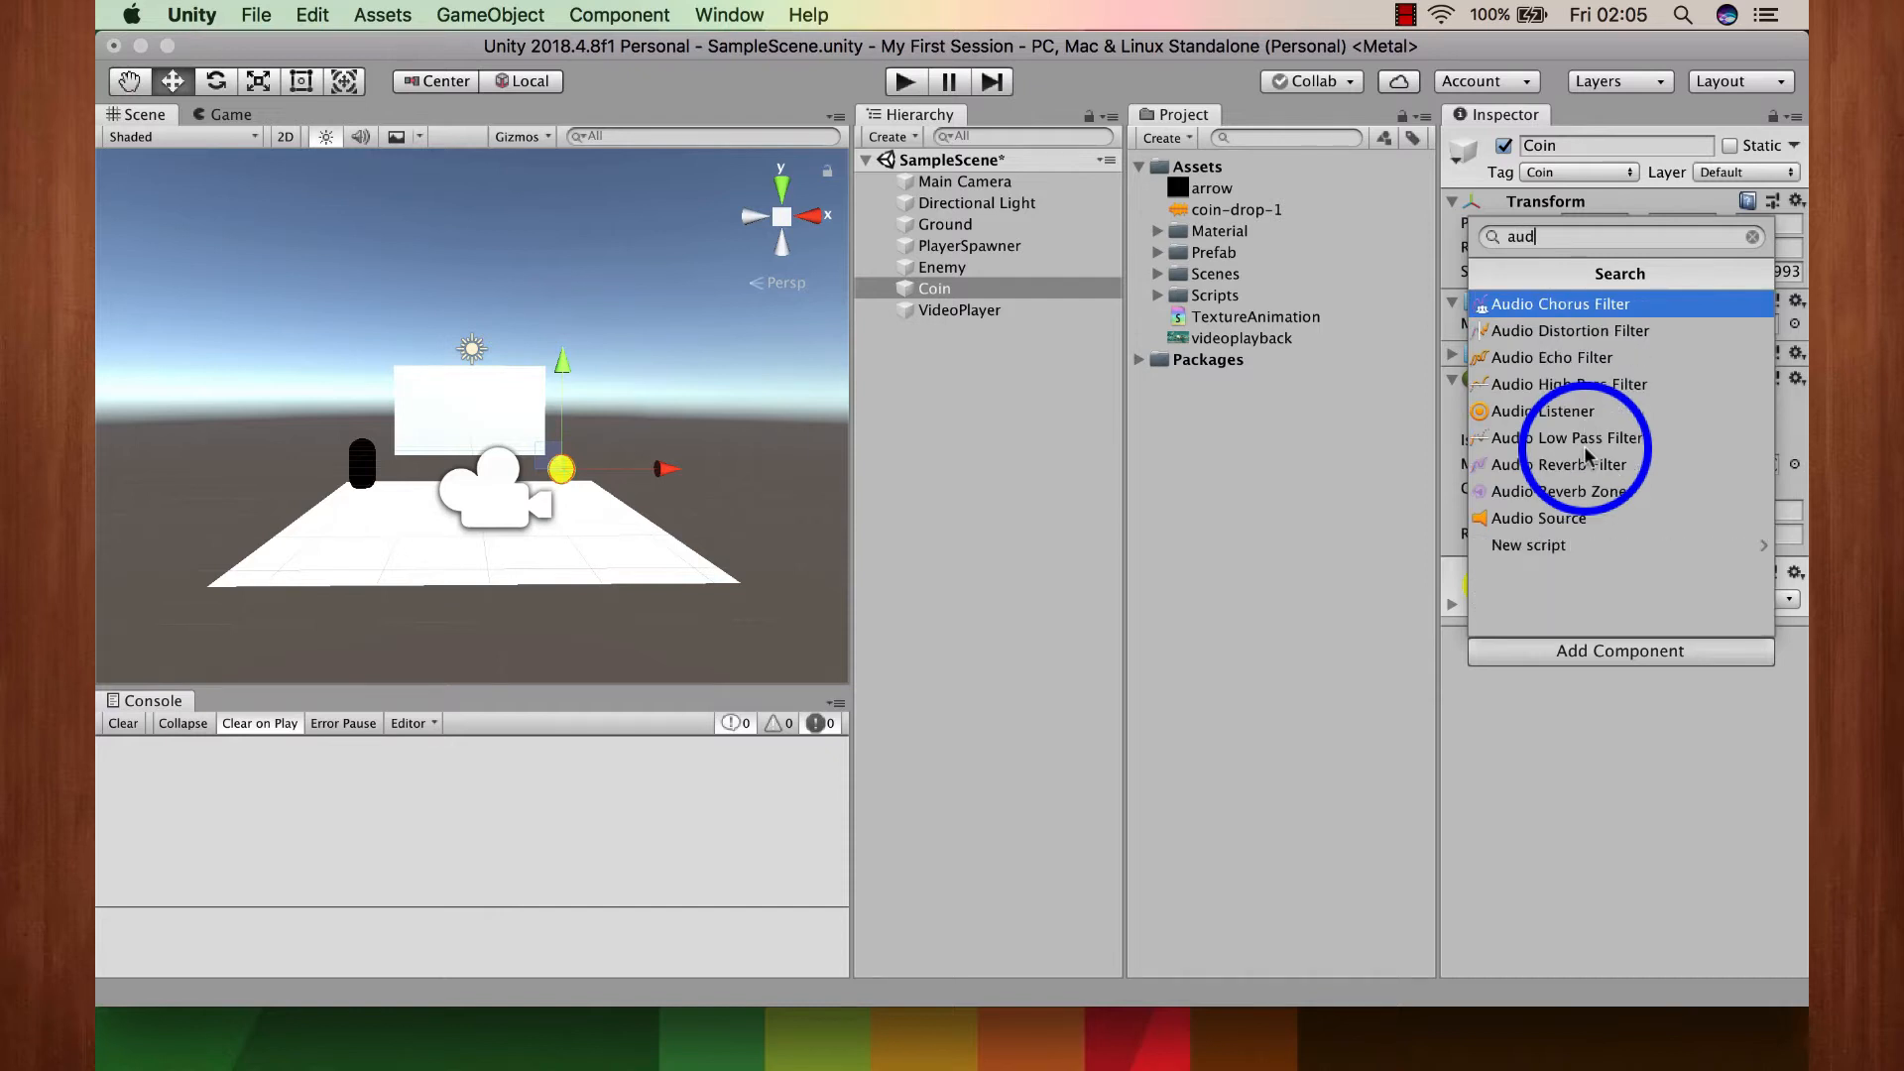
click(1564, 518)
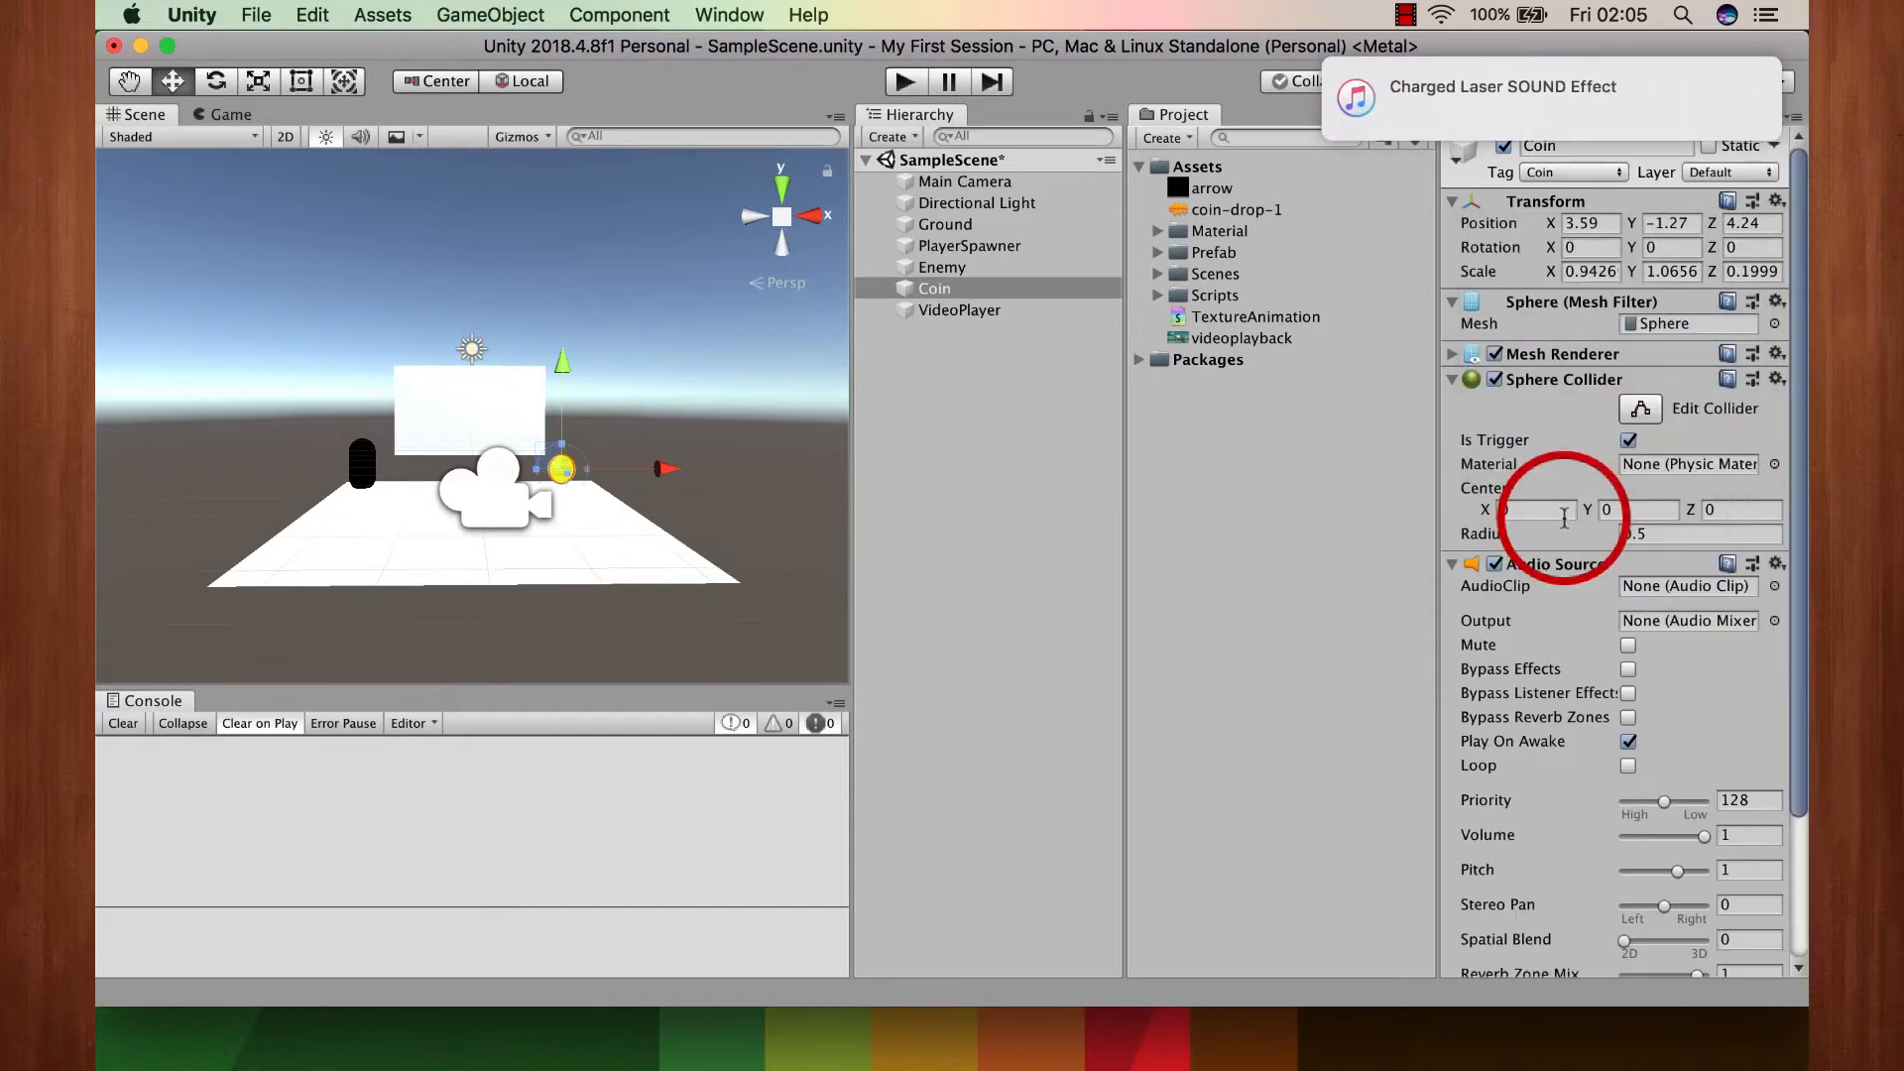
Step: Close the iTunes window and assign coin-drop-1 as the AudioClip of the Coin's Audio Source
click(1757, 103)
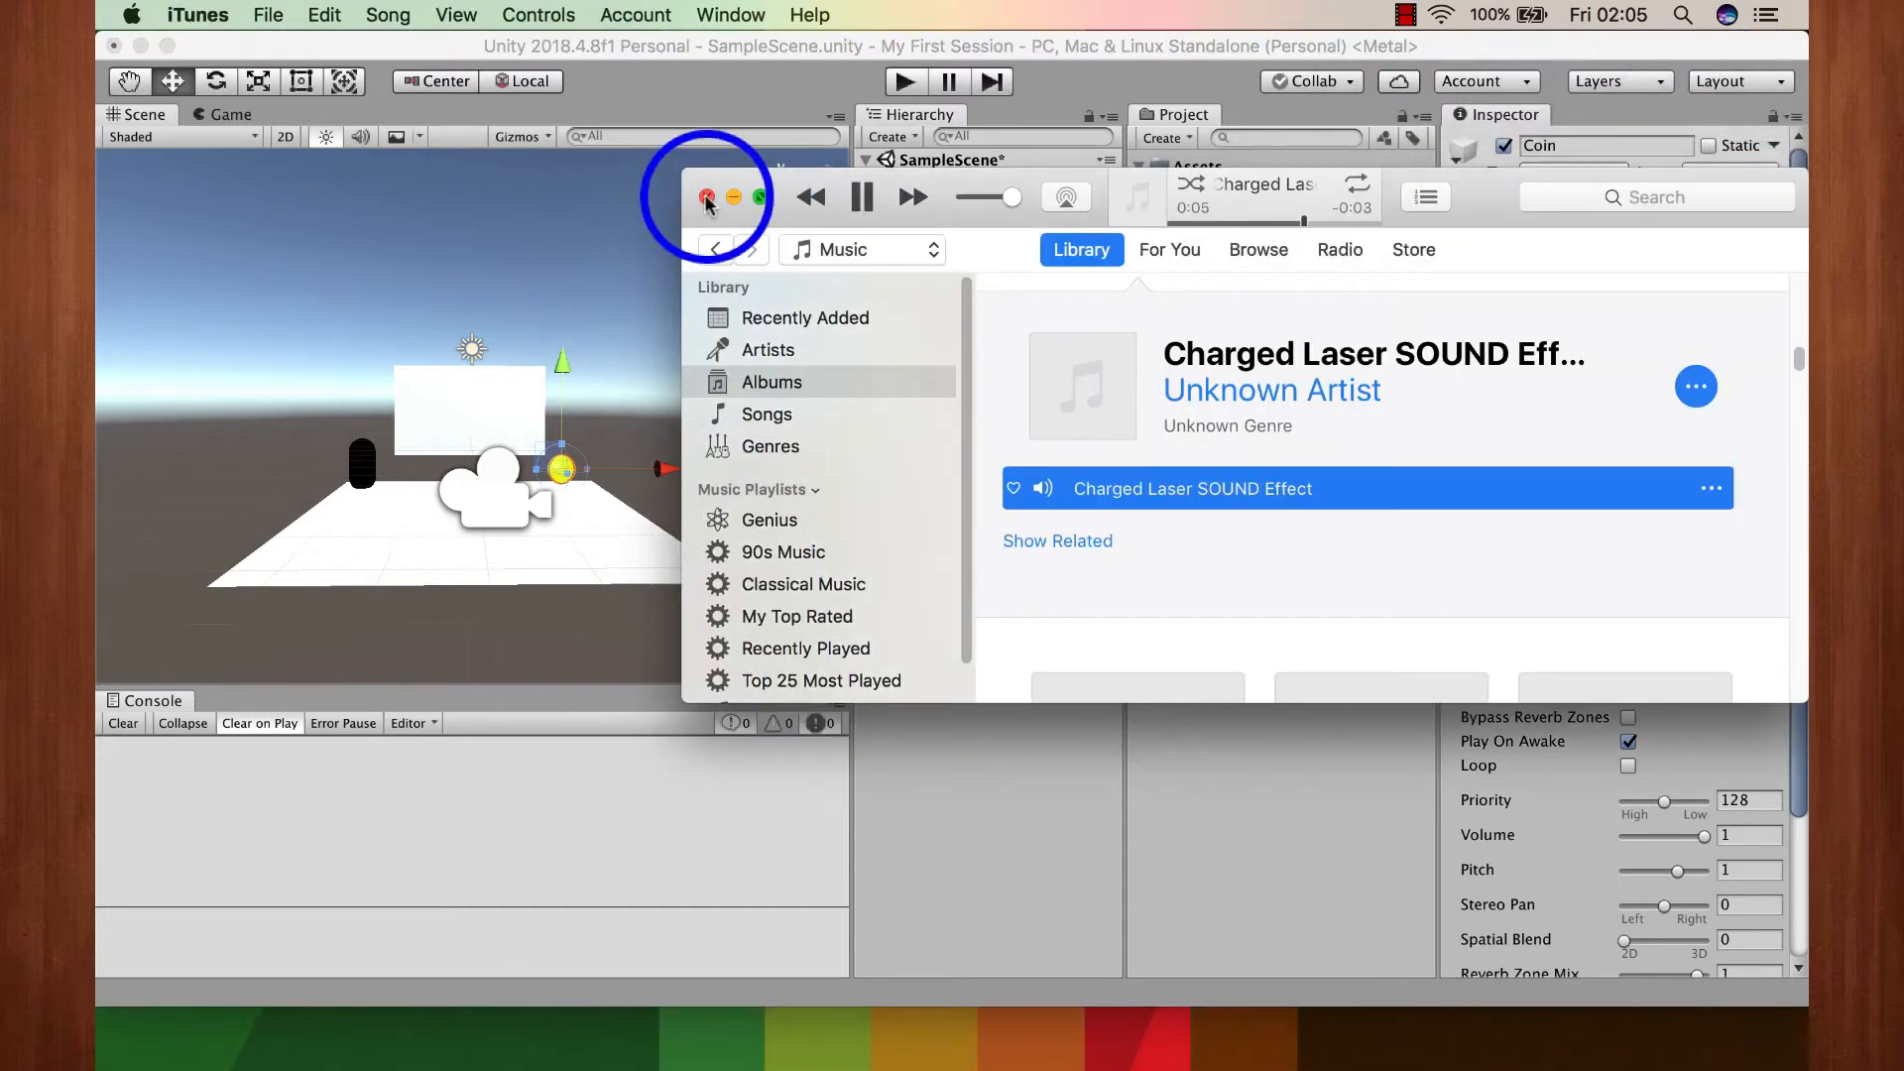
click(704, 199)
click(1217, 217)
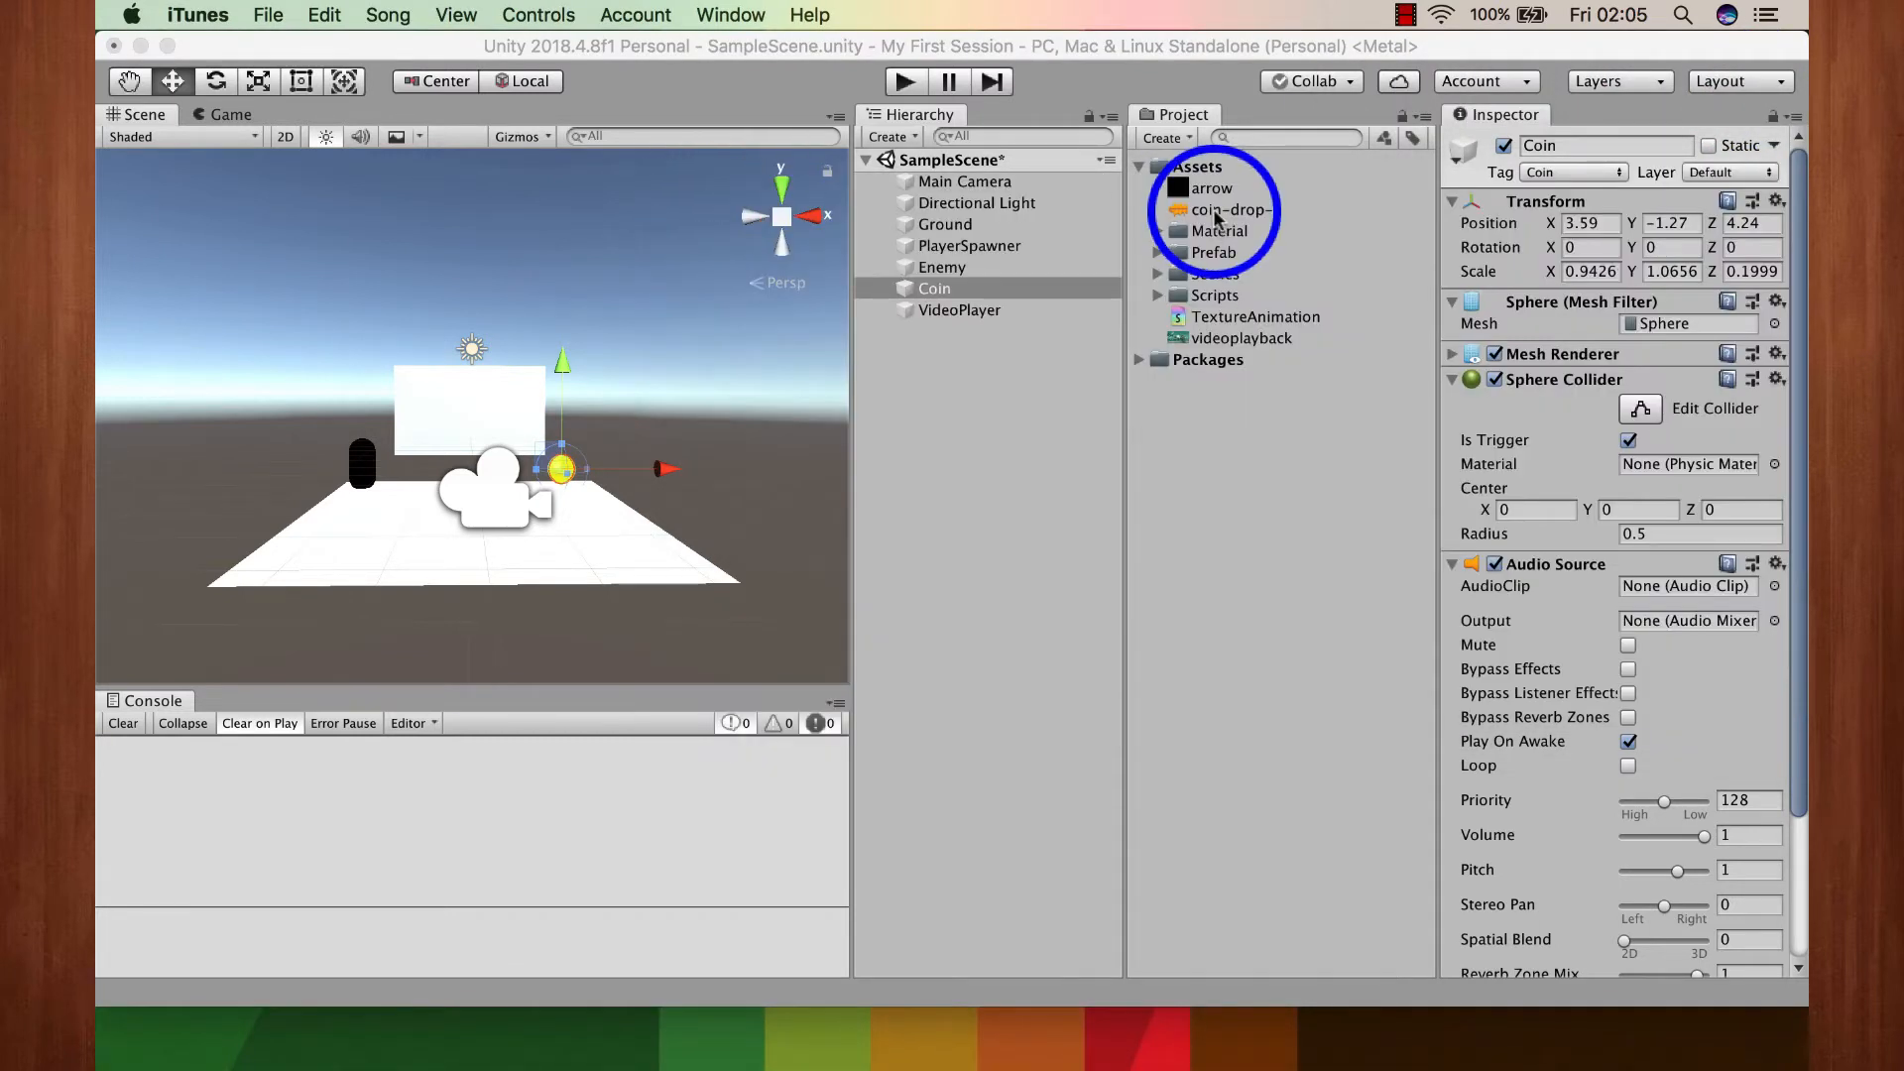
mouse_move(1217, 216)
mouse_down()
mouse_move(1349, 209)
mouse_move(1706, 560)
mouse_move(1675, 587)
mouse_up()
Step: Quit iTunes and turn off Play On Awake for the Coin's Audio Source
mouse_move(1207, 1066)
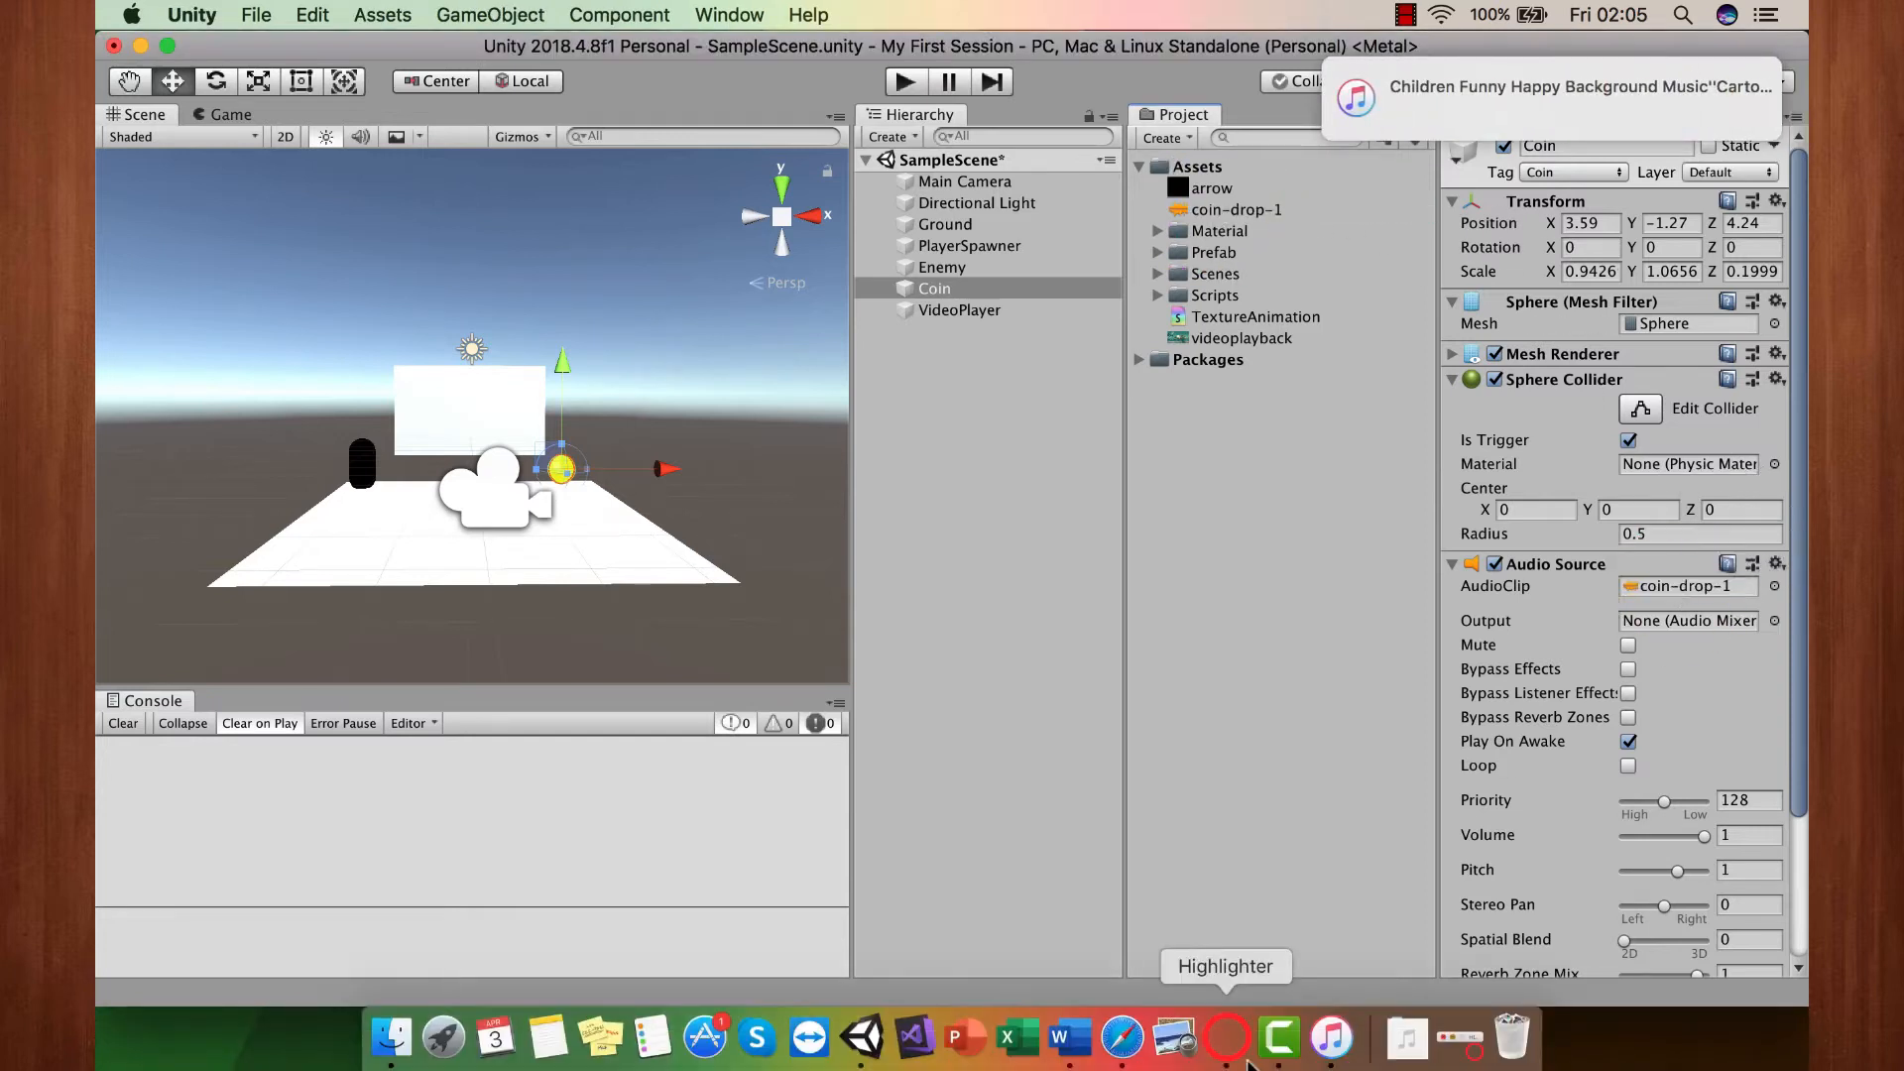
drag(1331, 1036, 1319, 970)
drag(1708, 647, 1719, 732)
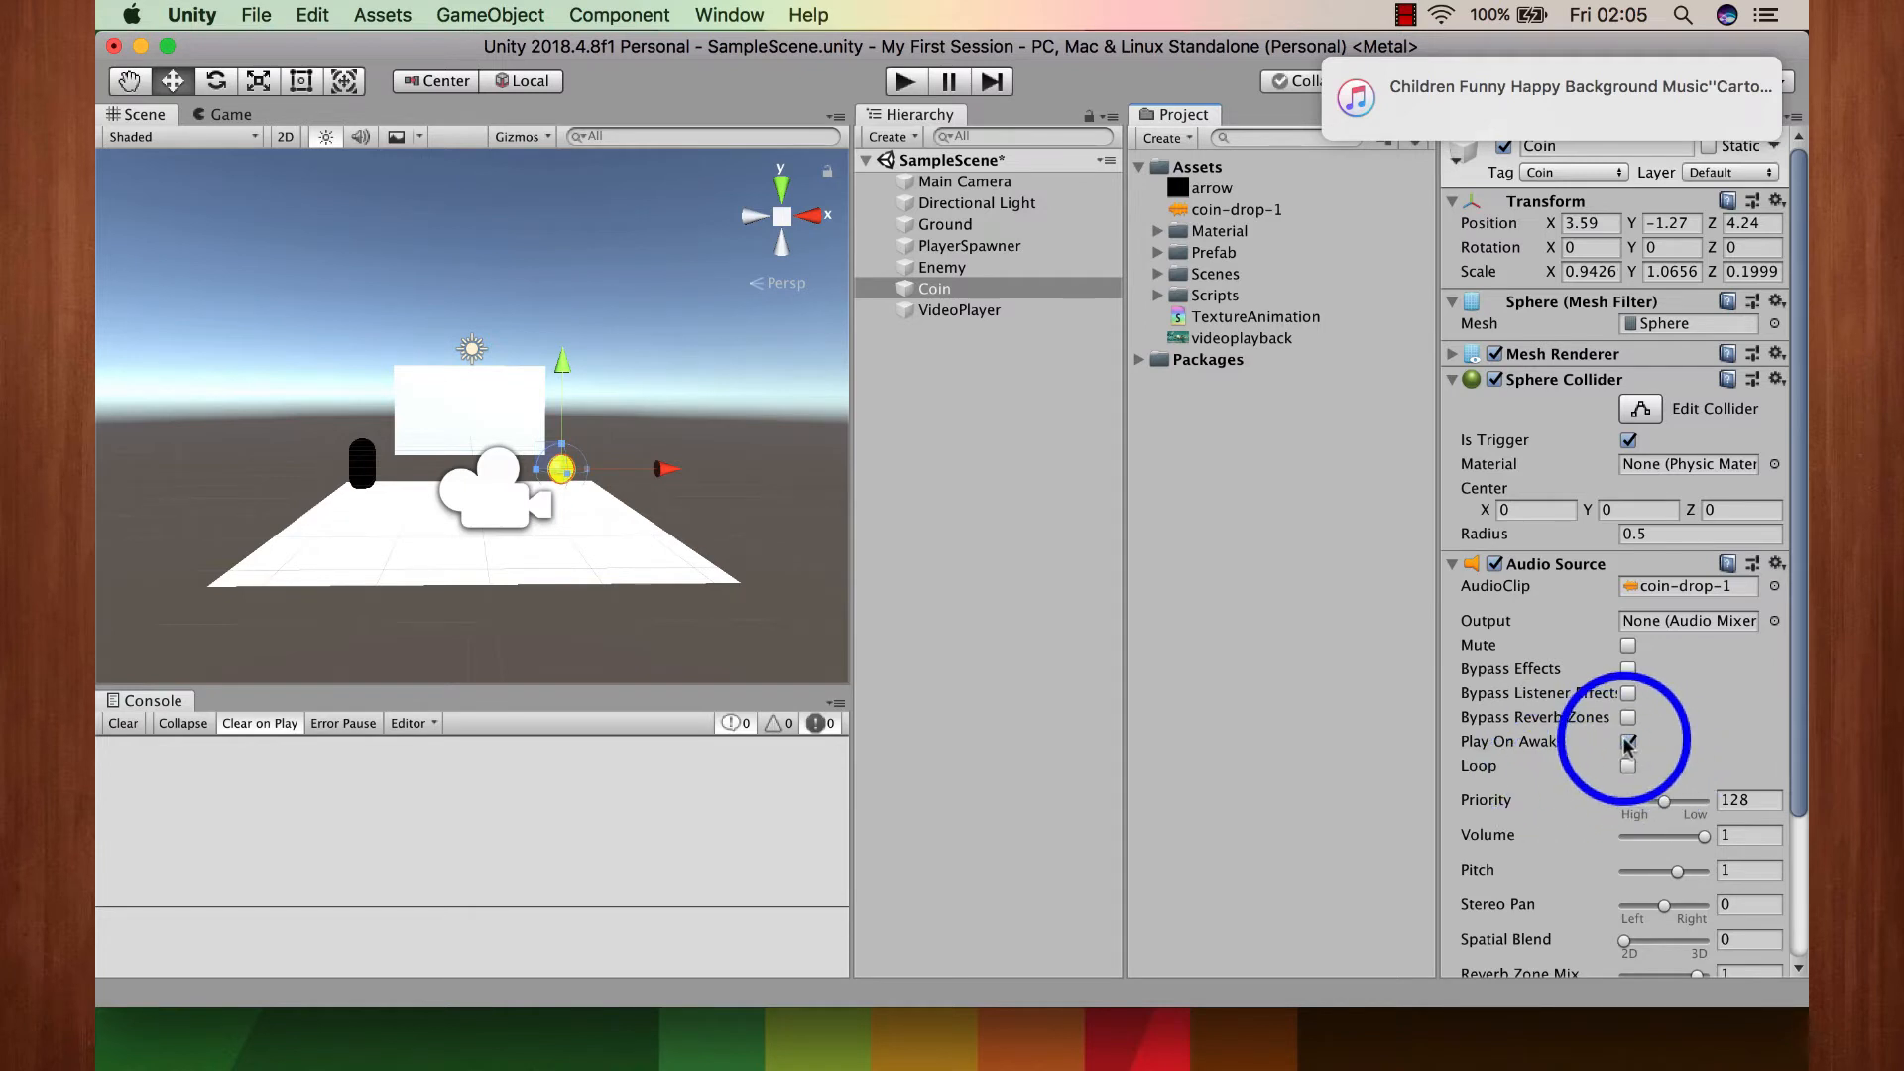
drag(1539, 47, 1743, 85)
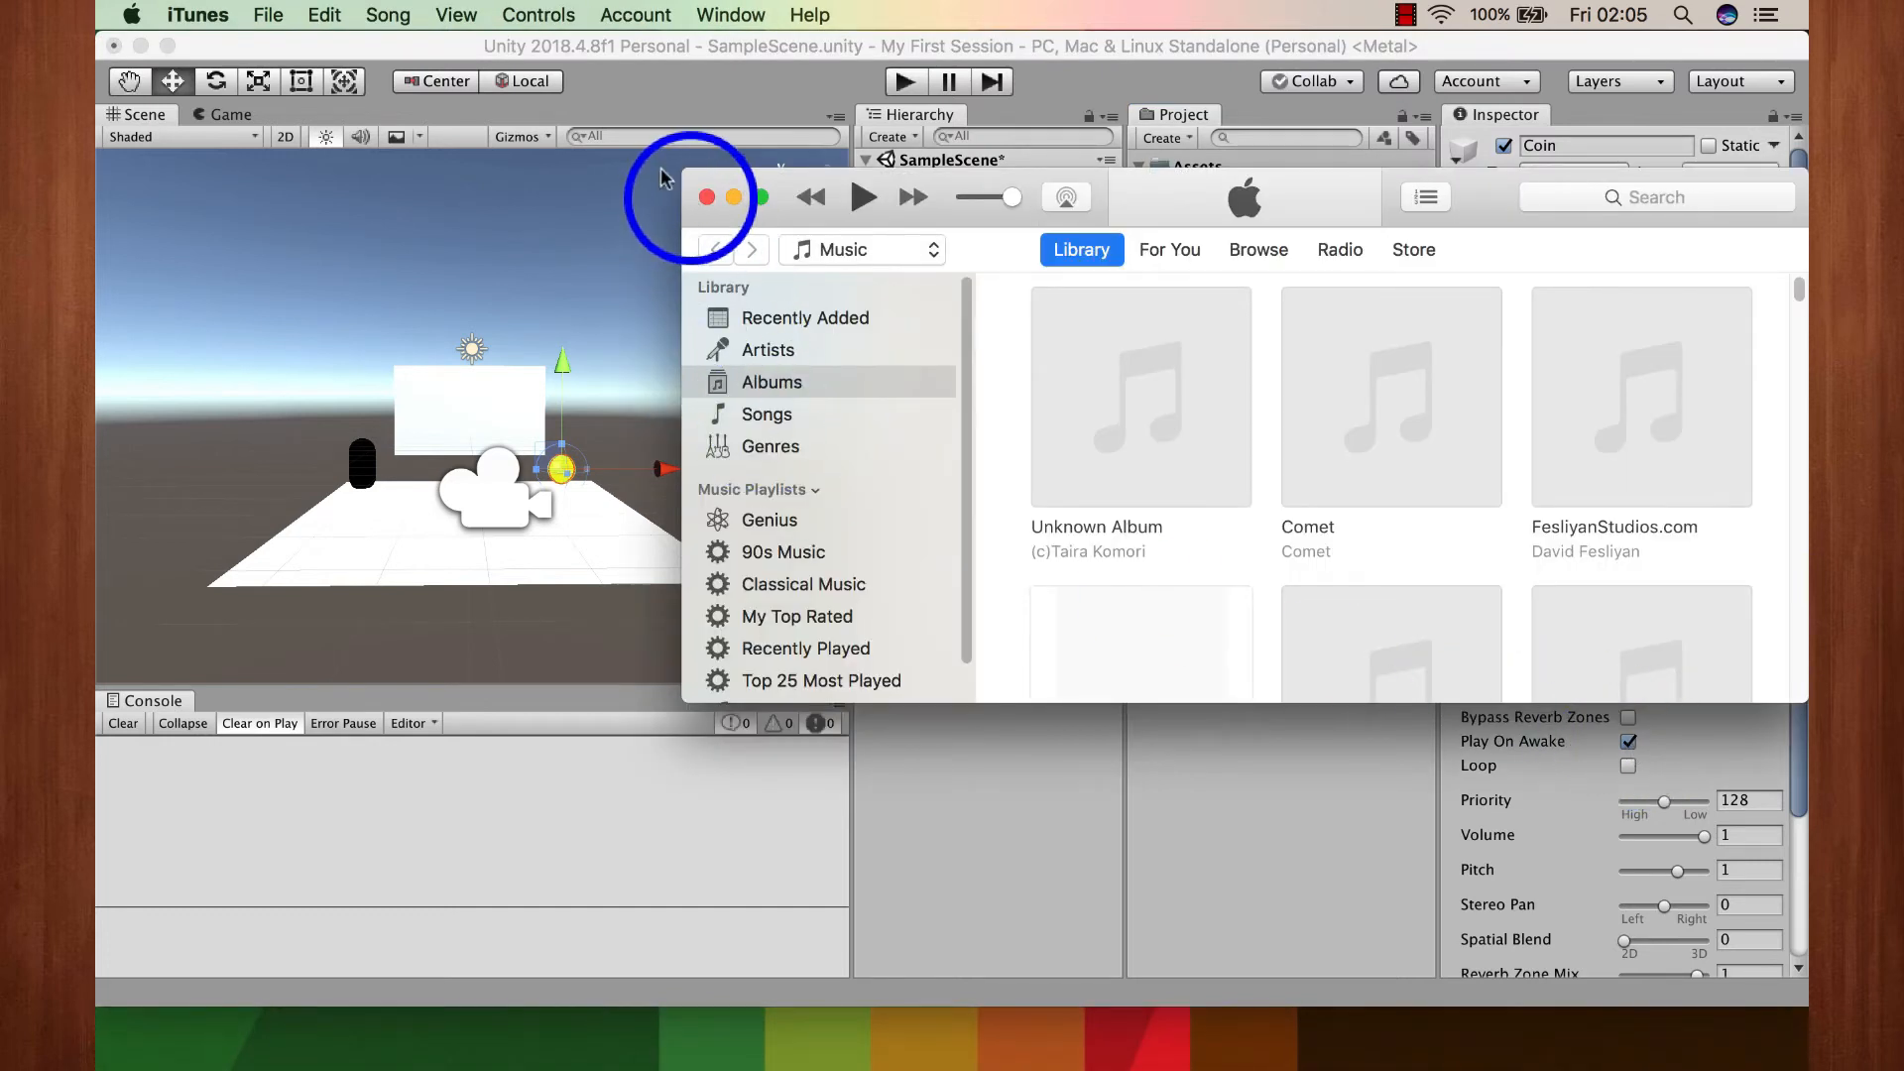
click(197, 13)
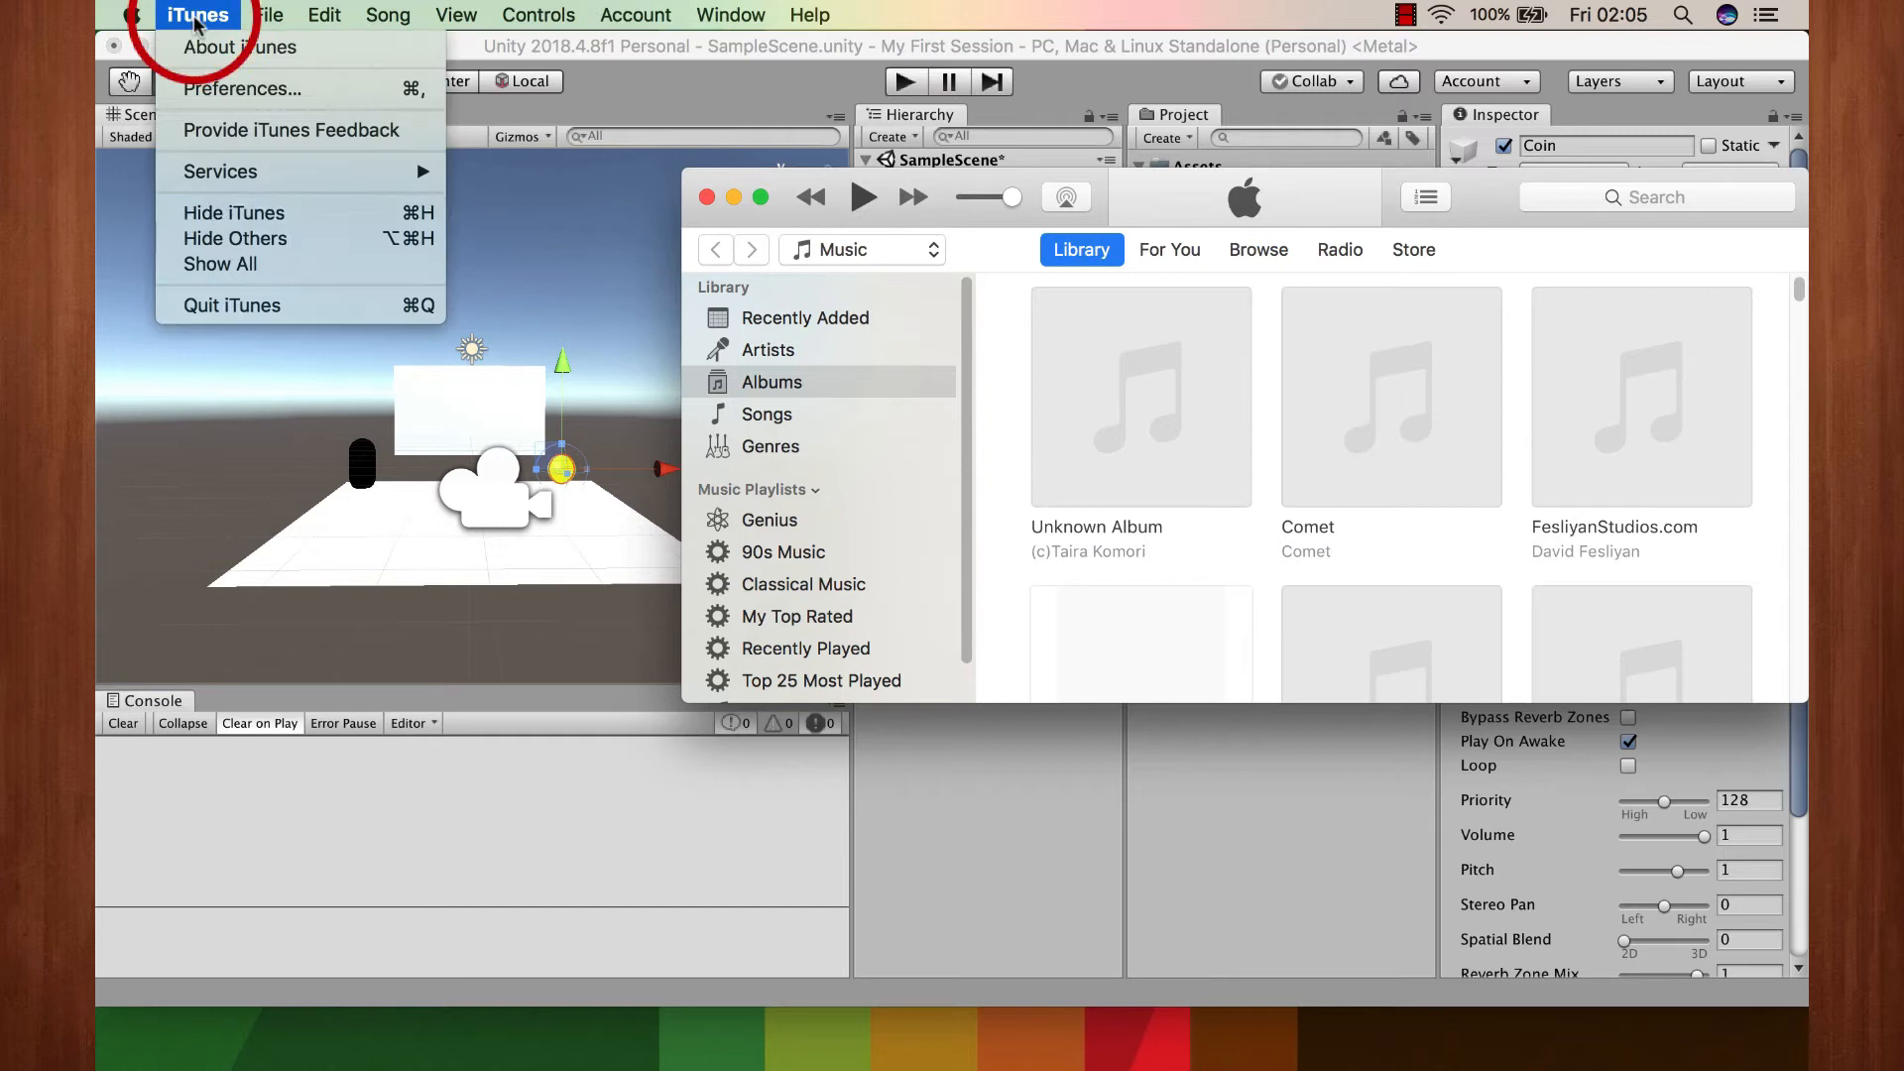
click(265, 309)
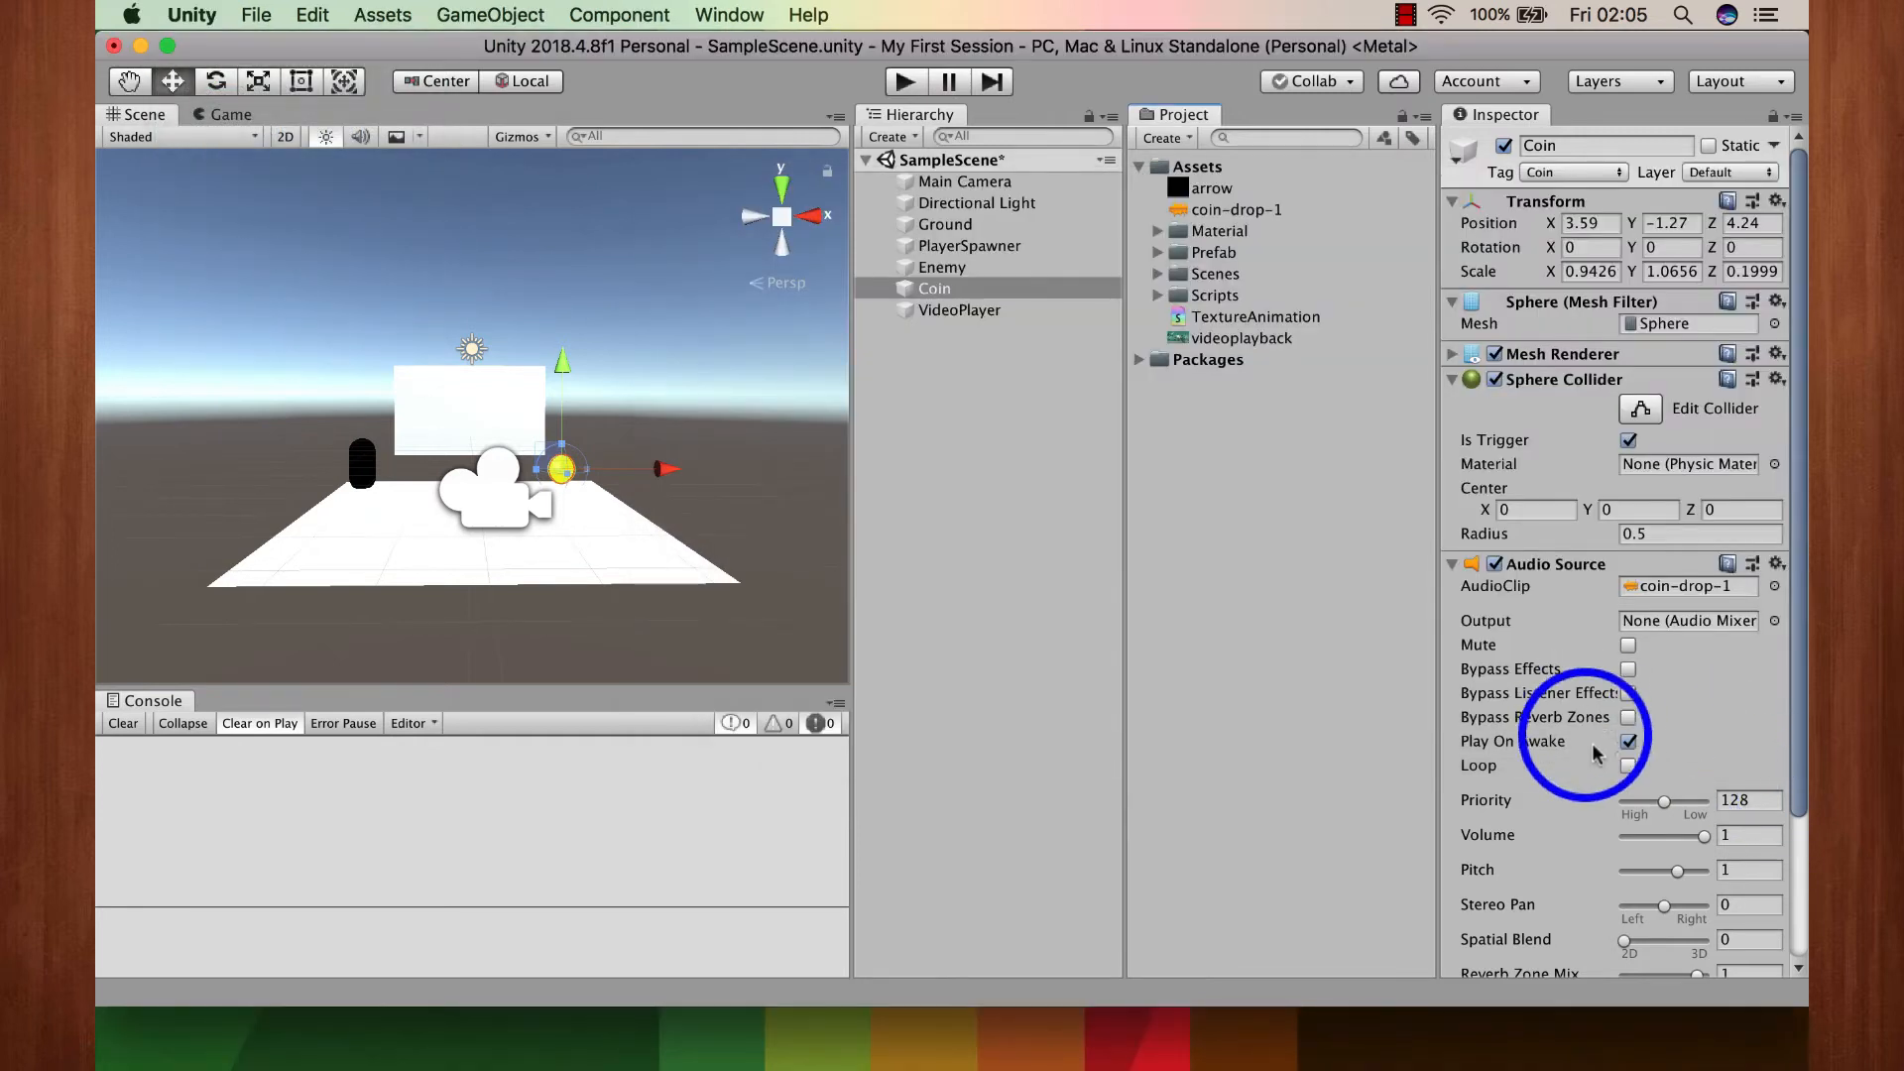
click(1629, 744)
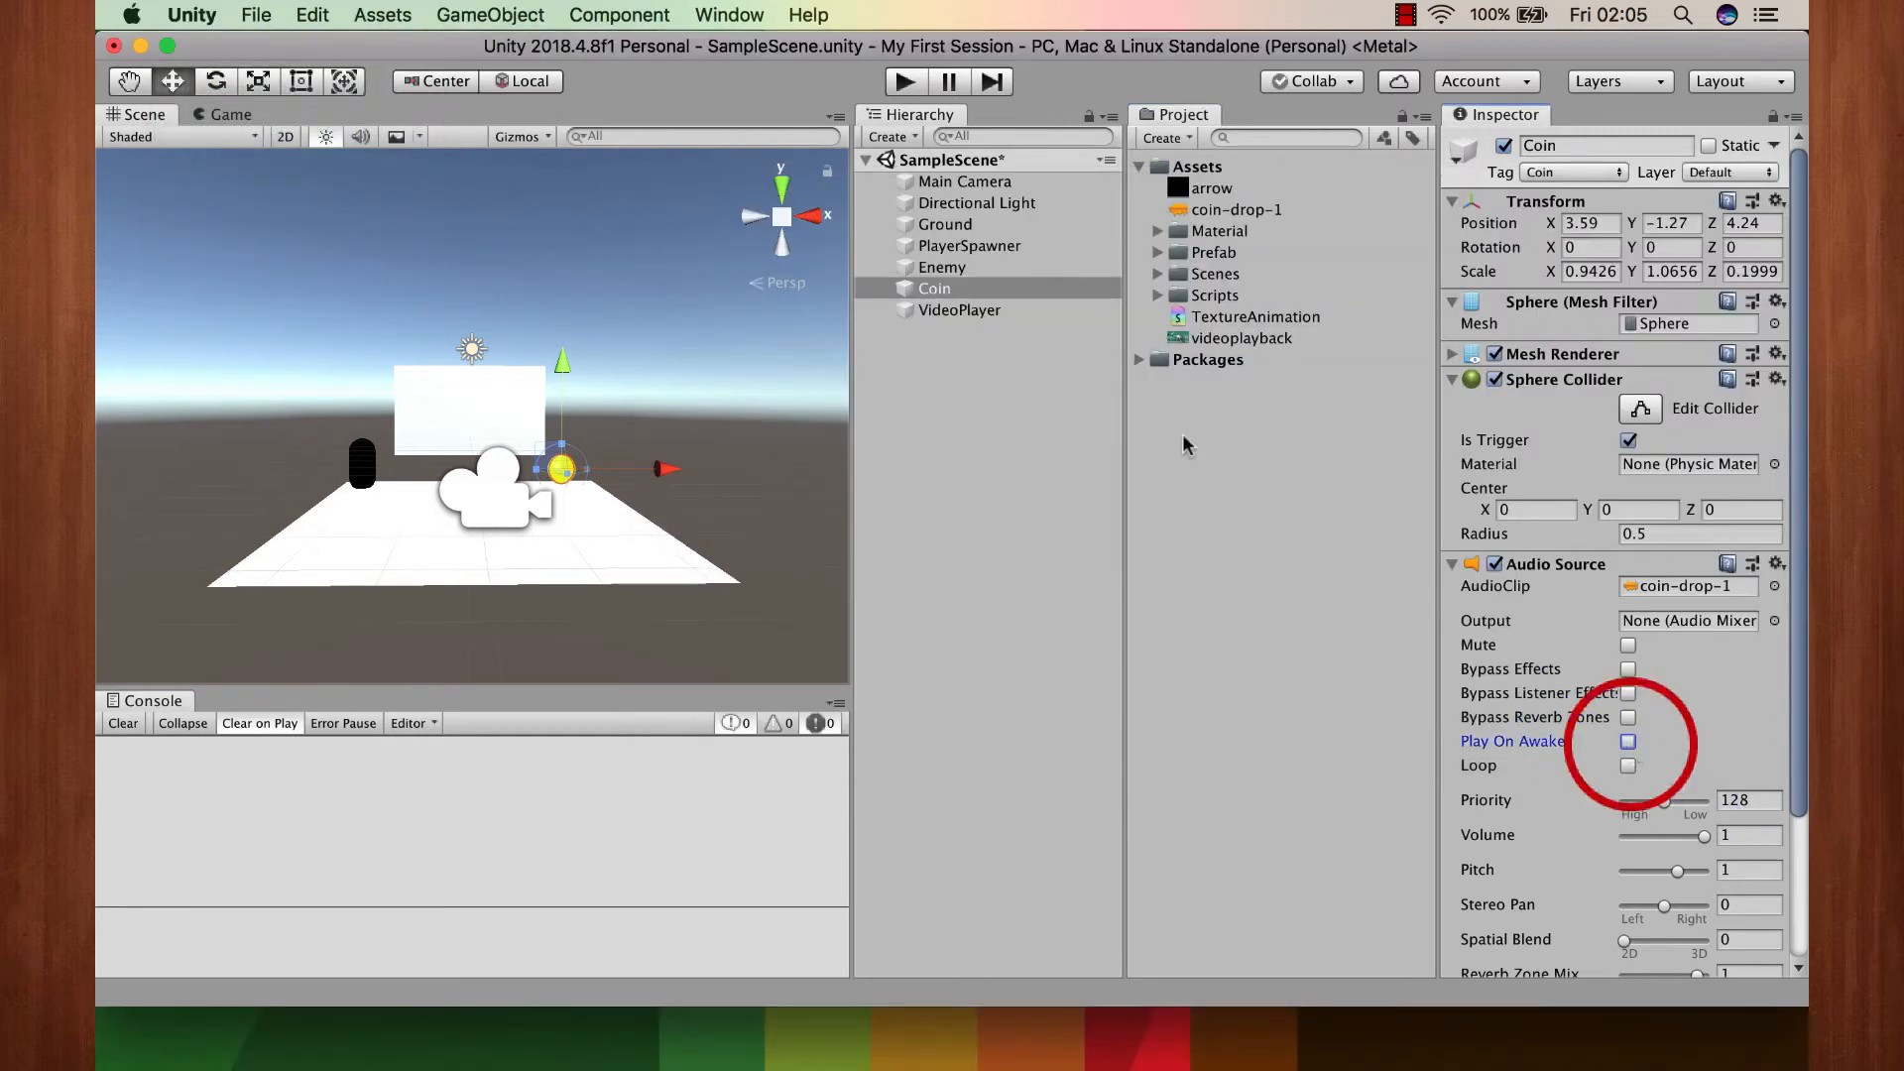
Step: Open the PlayerController script from the Scripts folder in Visual Studio
click(1157, 298)
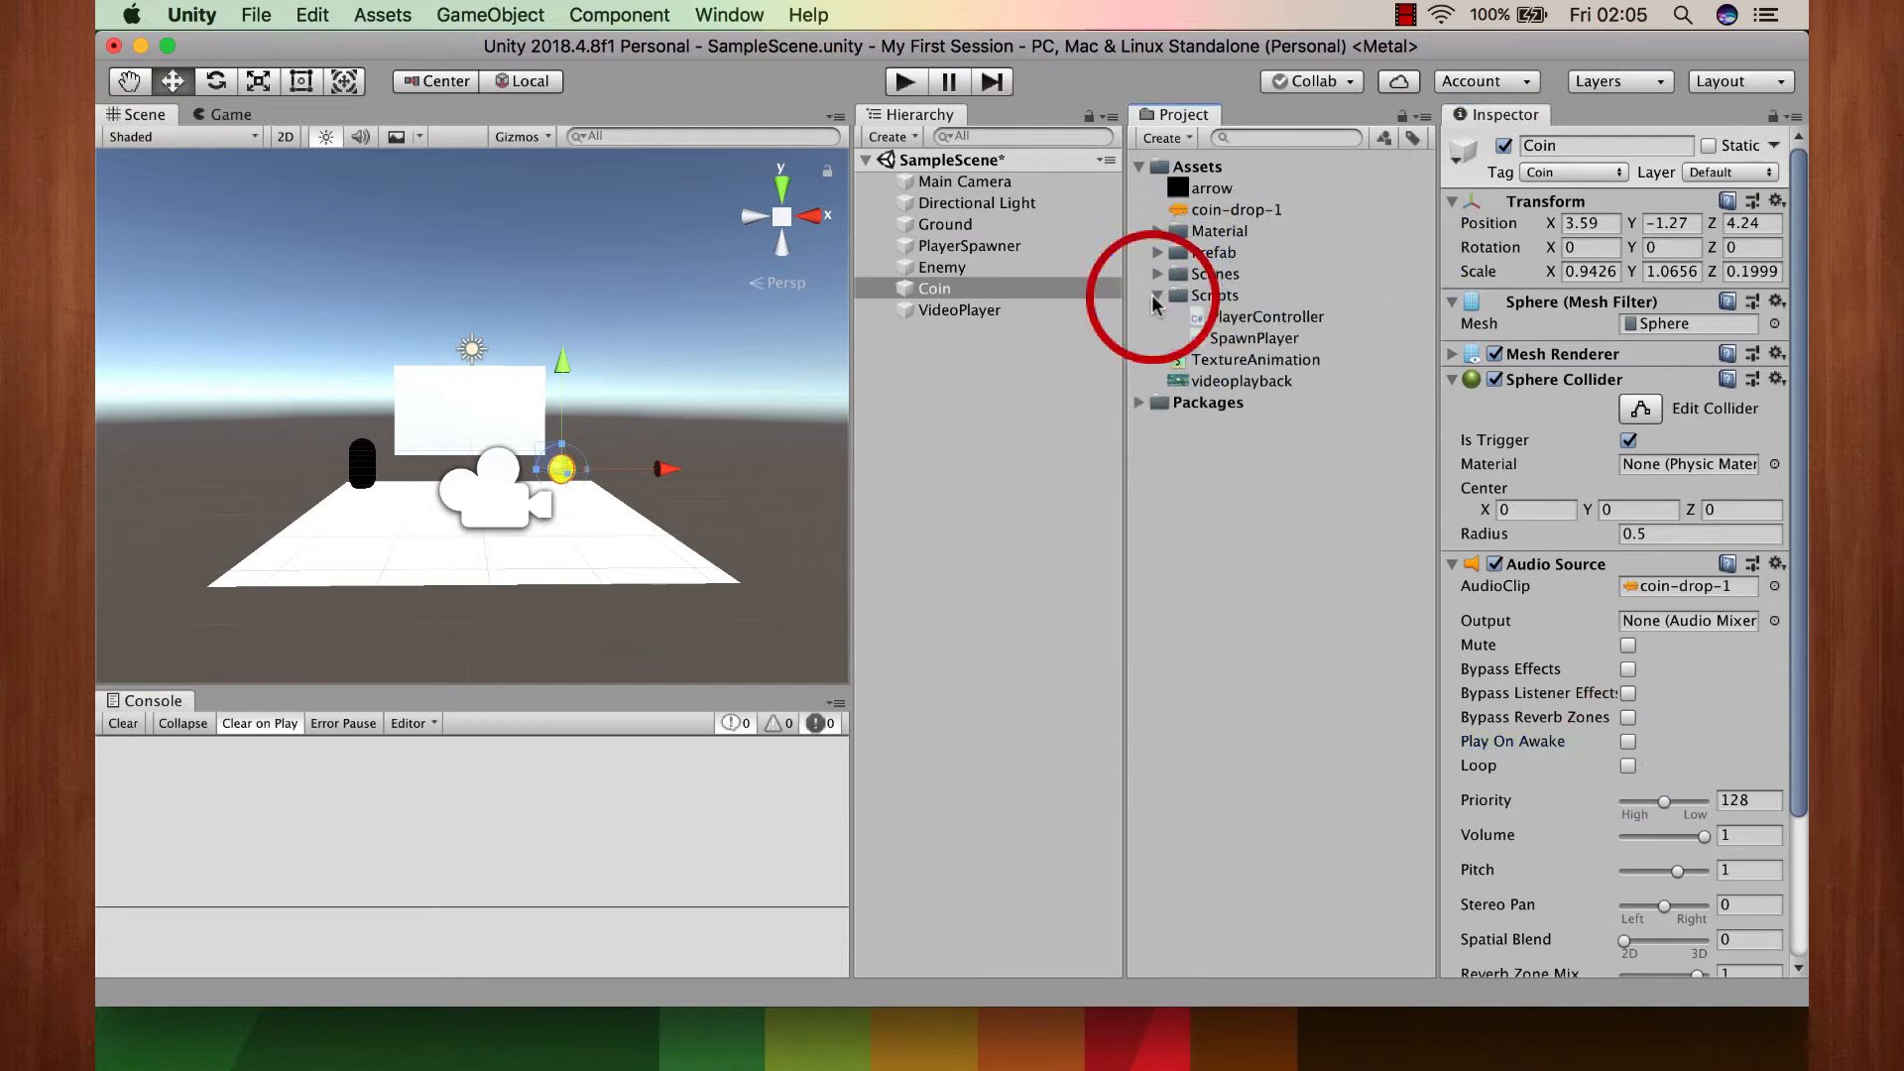
double_click(1248, 318)
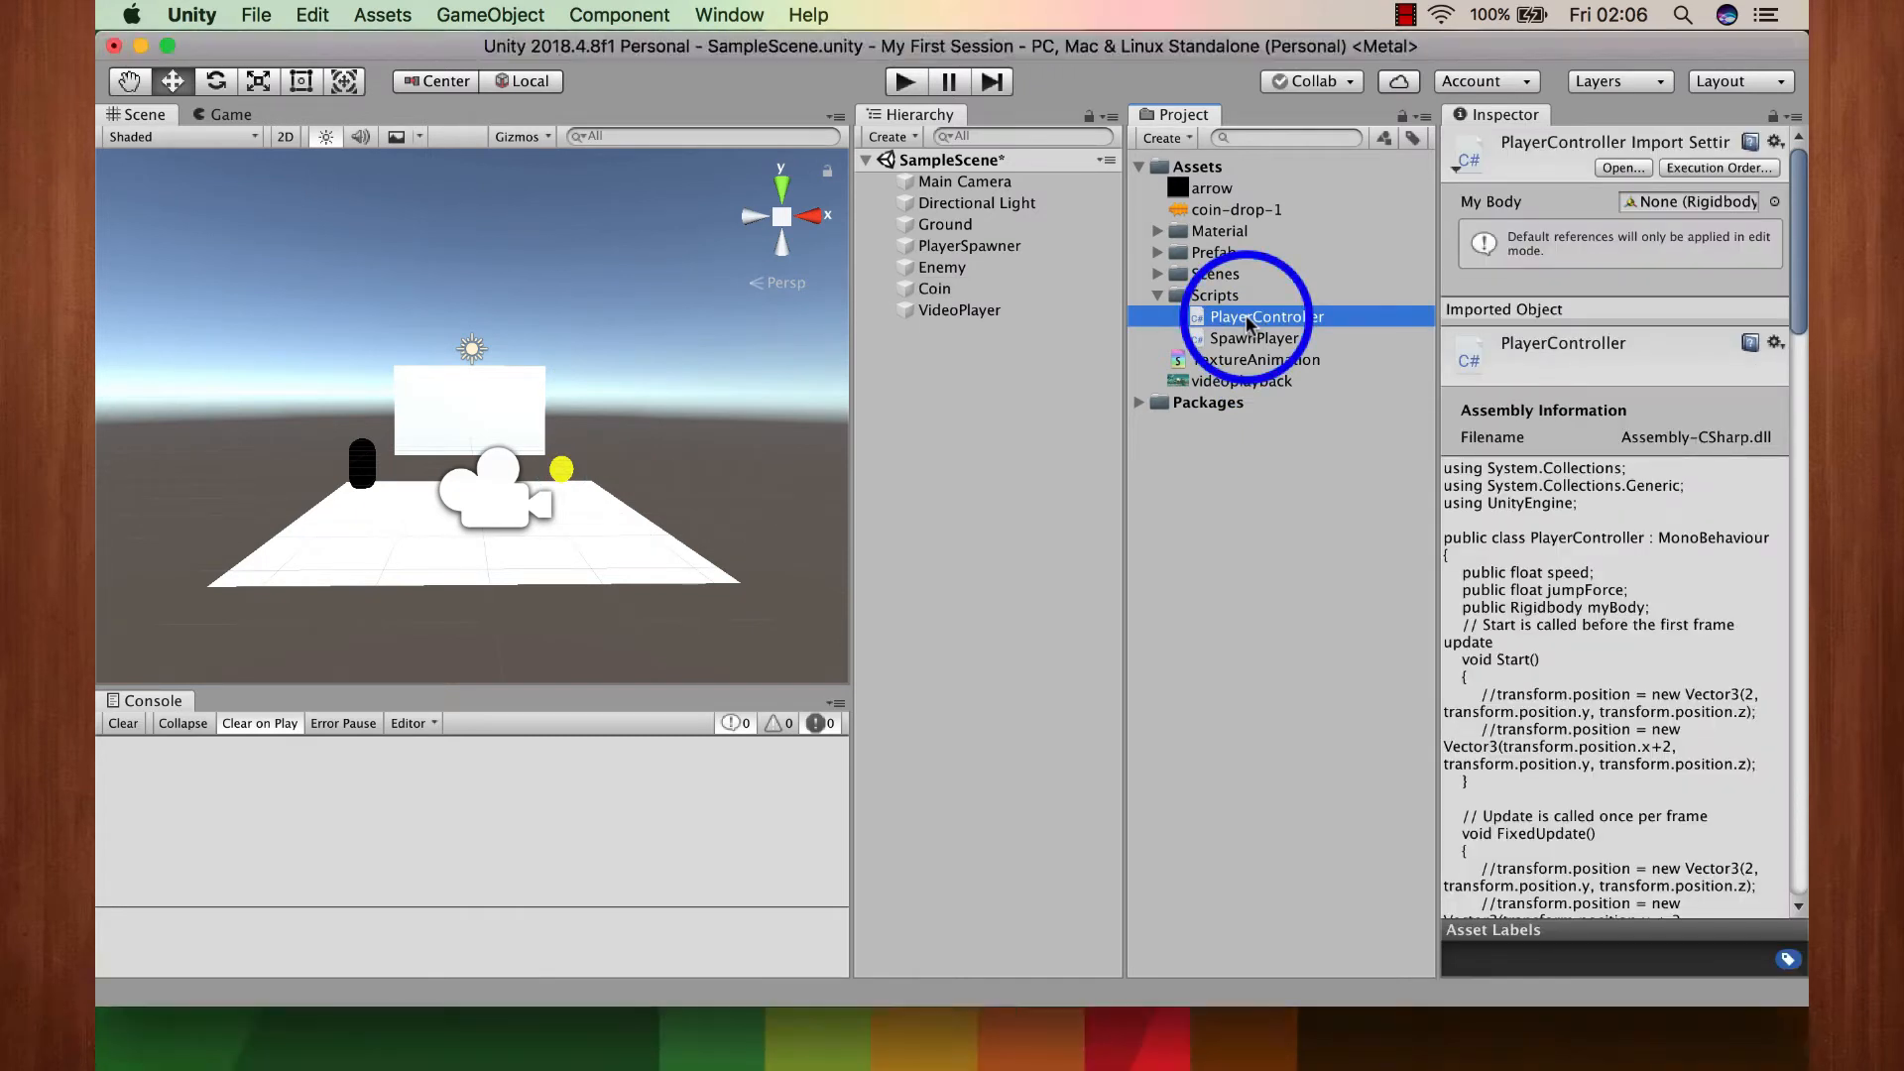
double_click(1246, 317)
click(1246, 316)
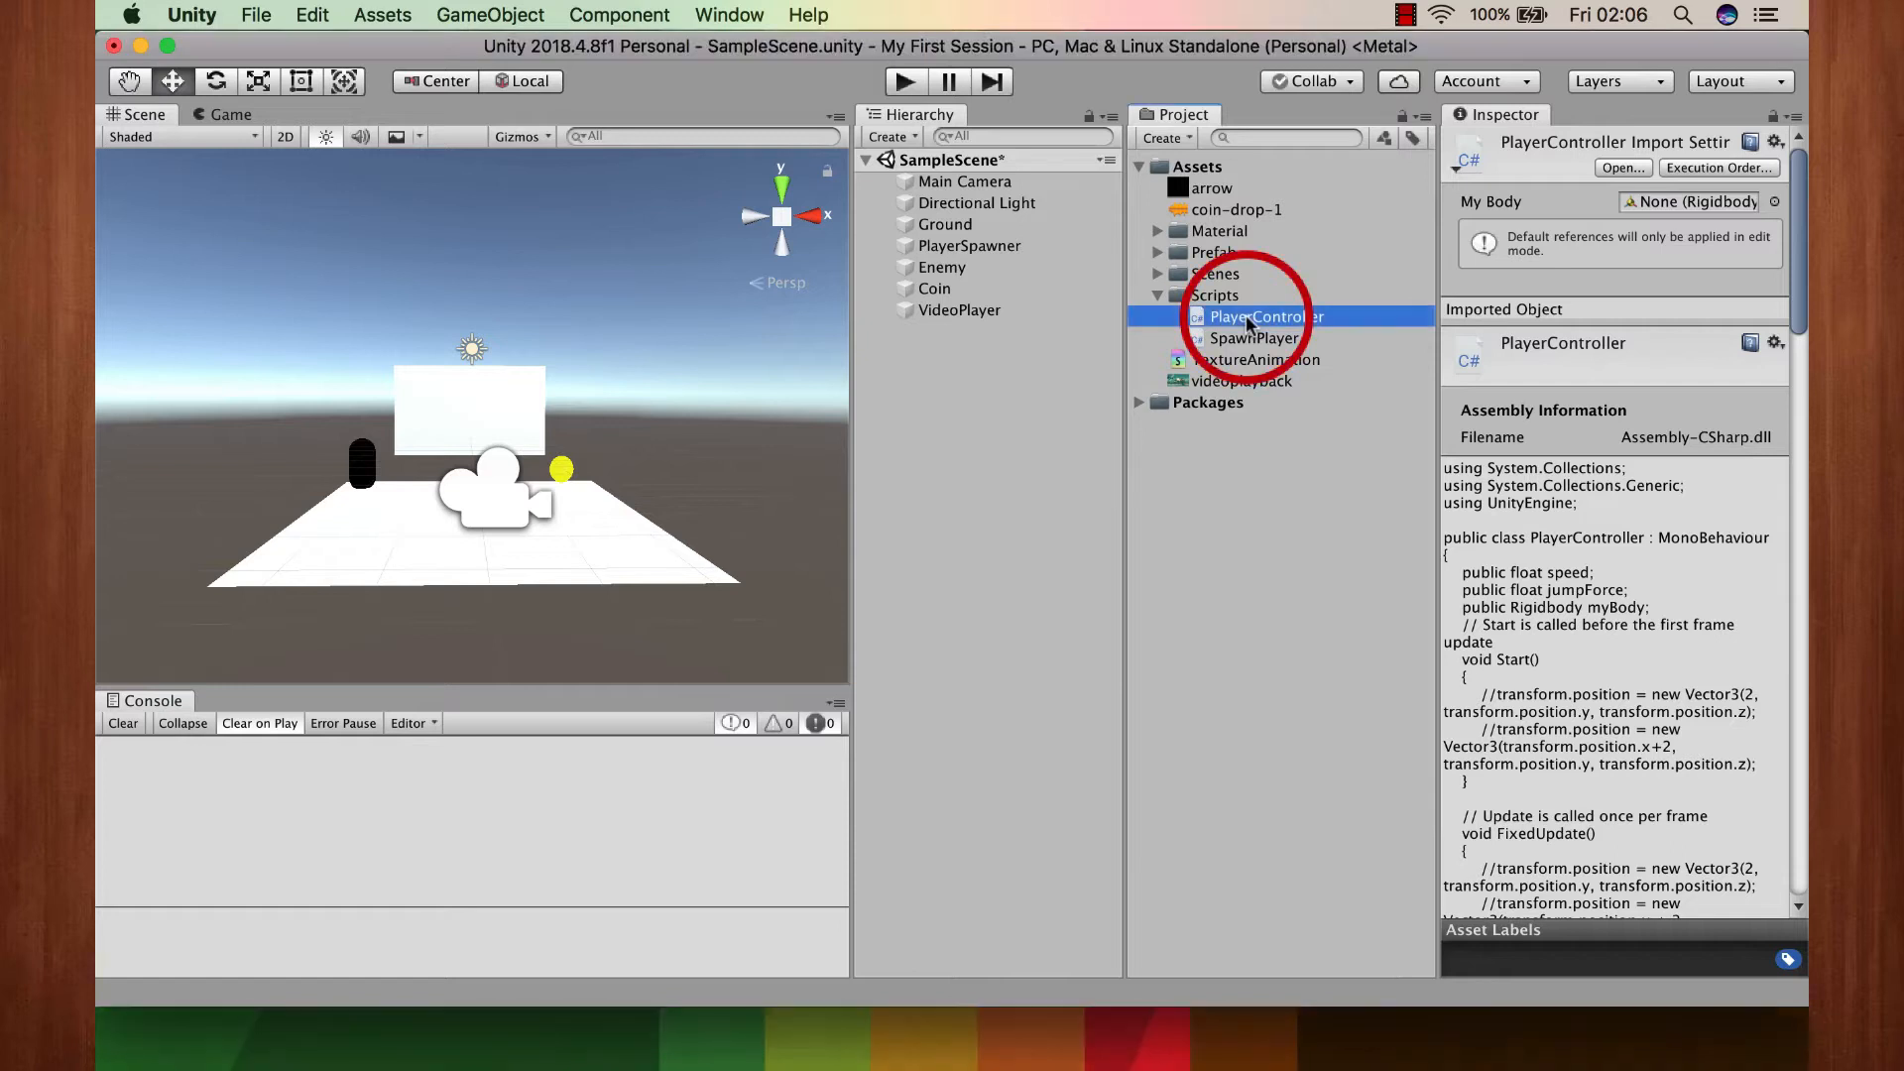
click(1246, 315)
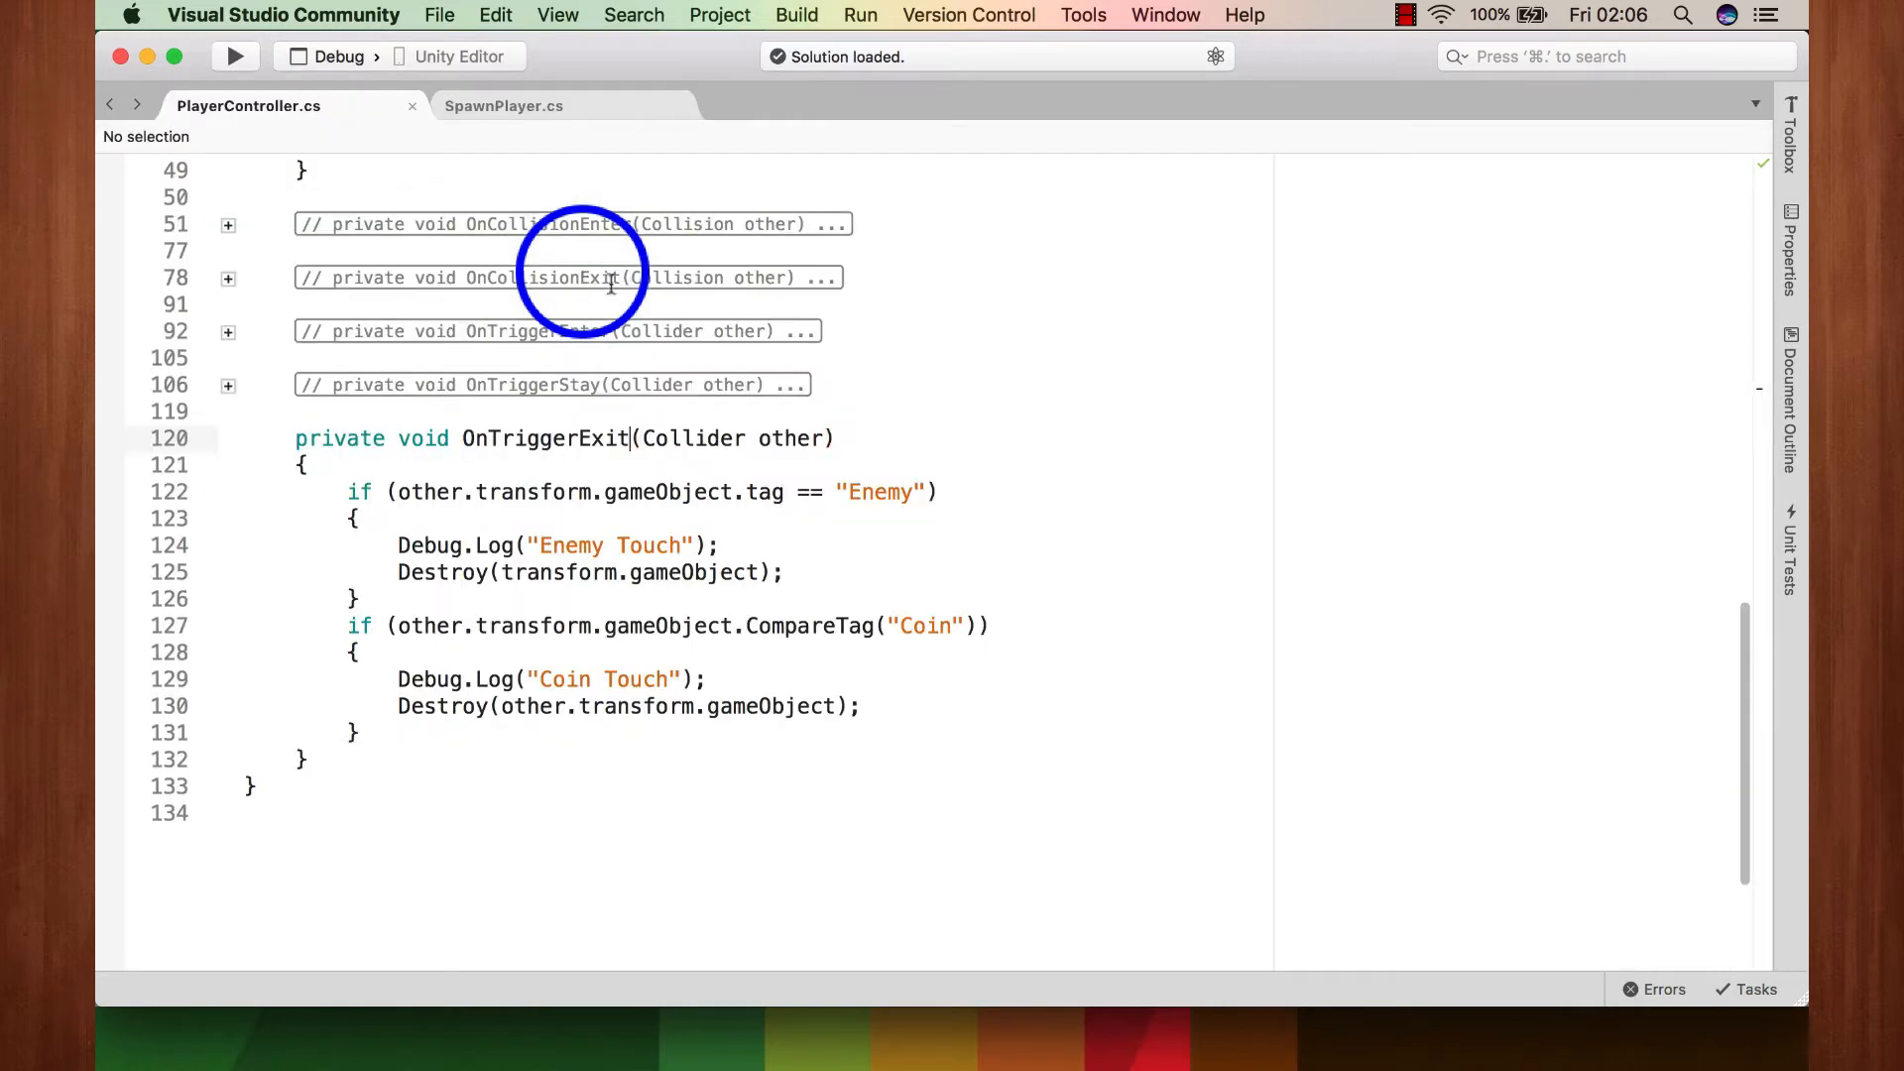
Step: Declare a public AudioSource field named coinSound below the myBody field in the PlayerController class
scroll(722, 490, up, 10)
scroll(722, 490, up, 7)
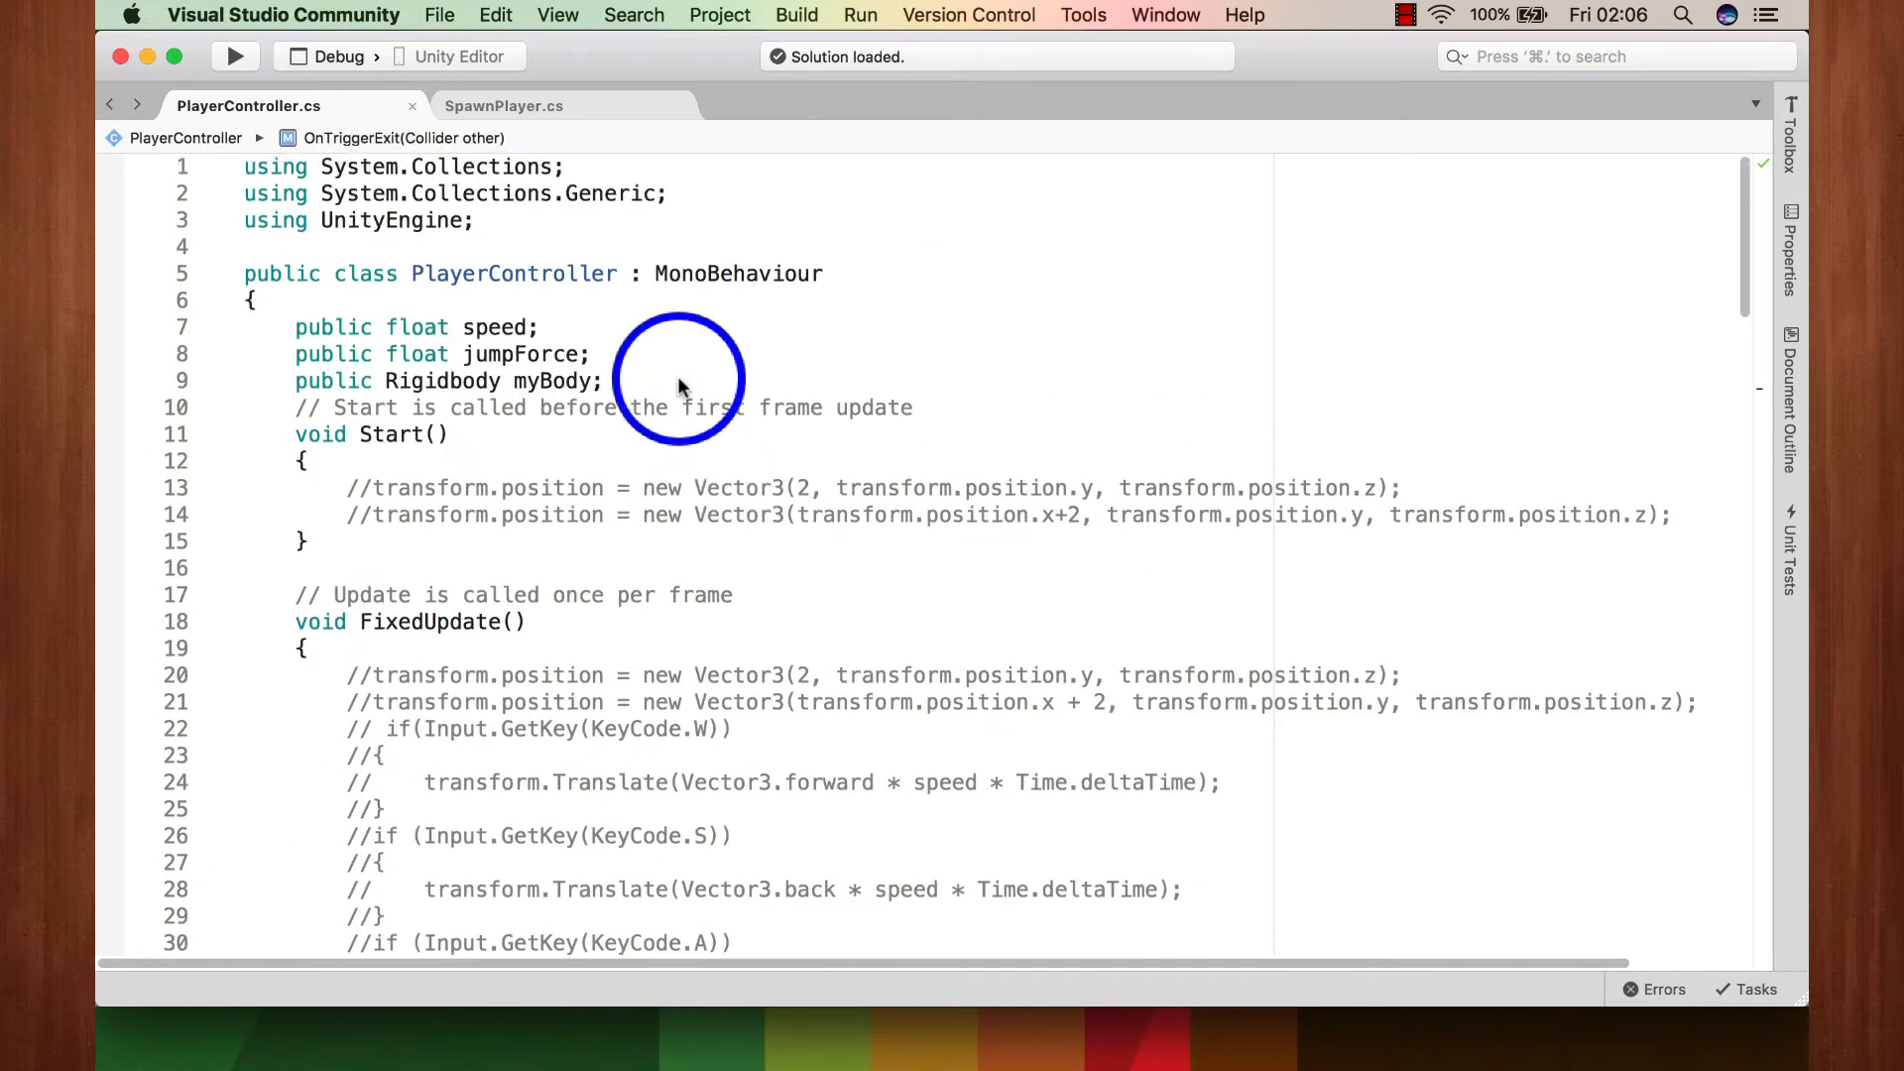
click(679, 379)
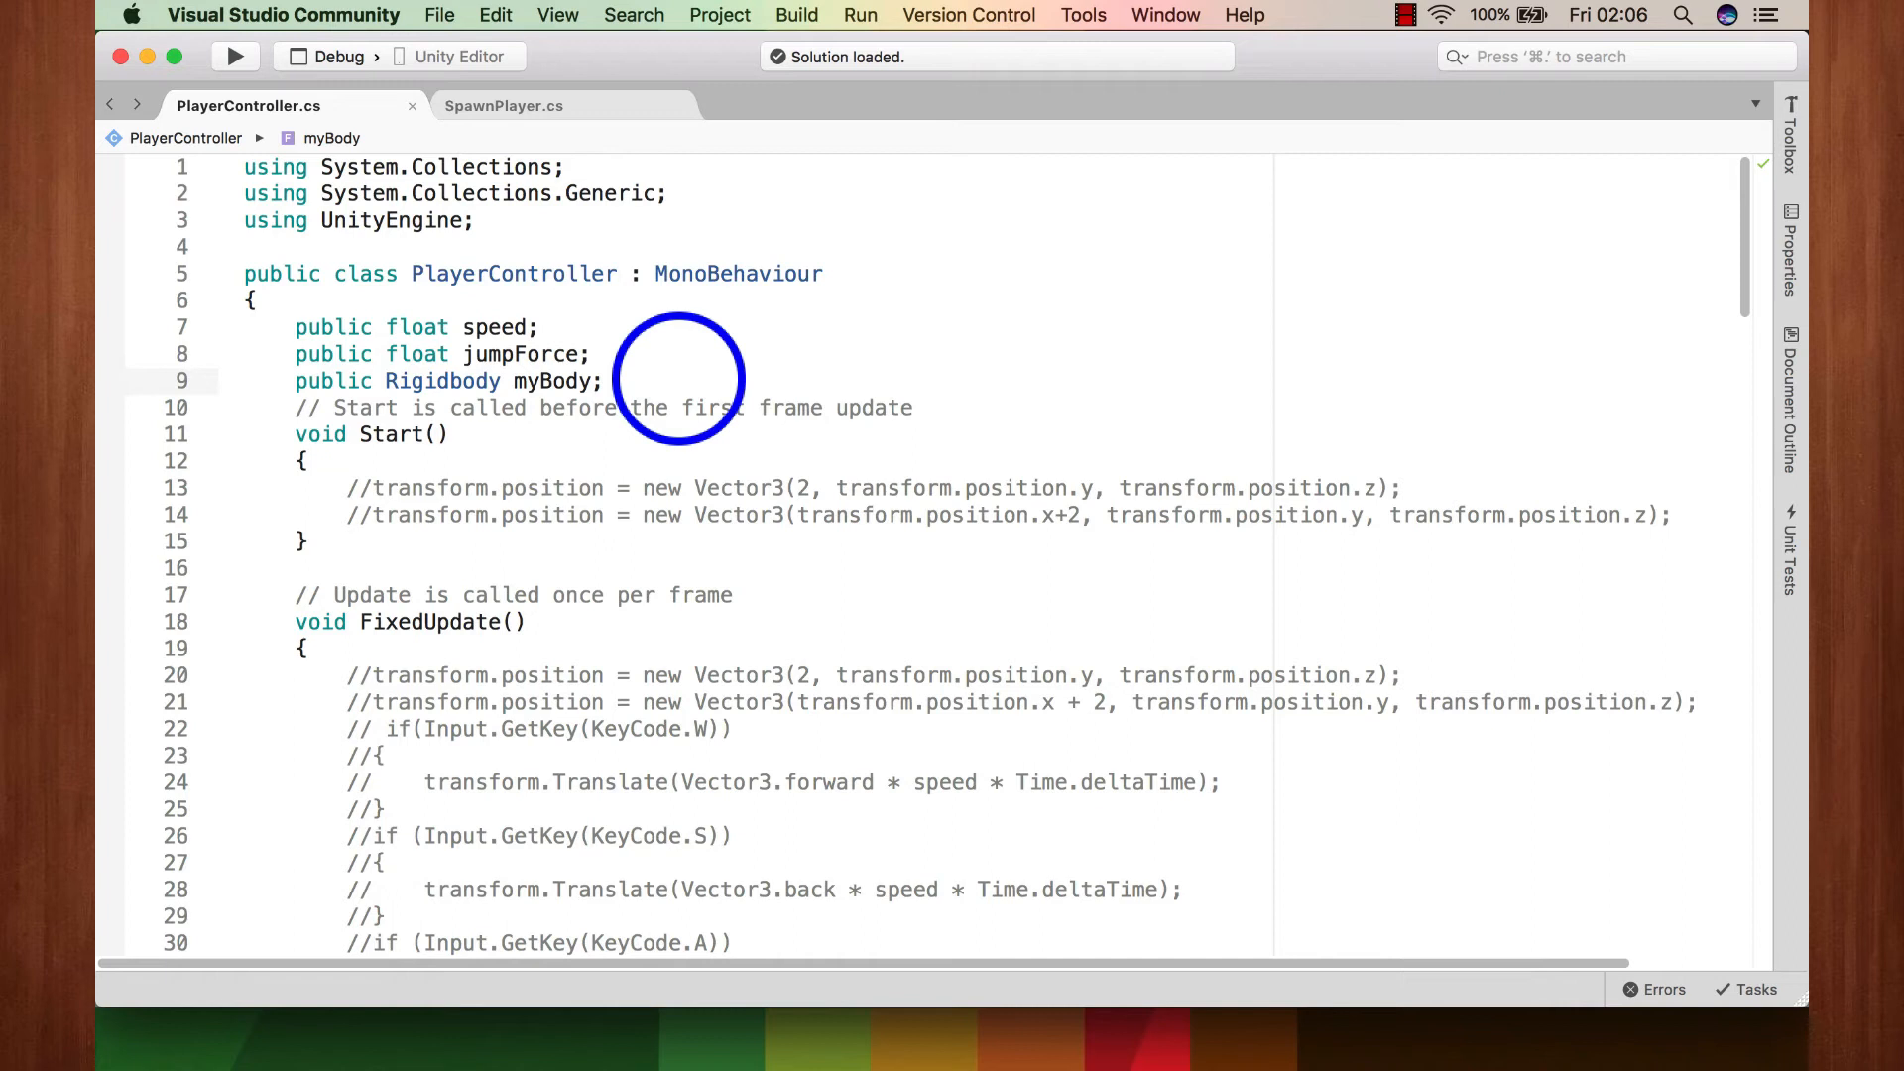
key(Return)
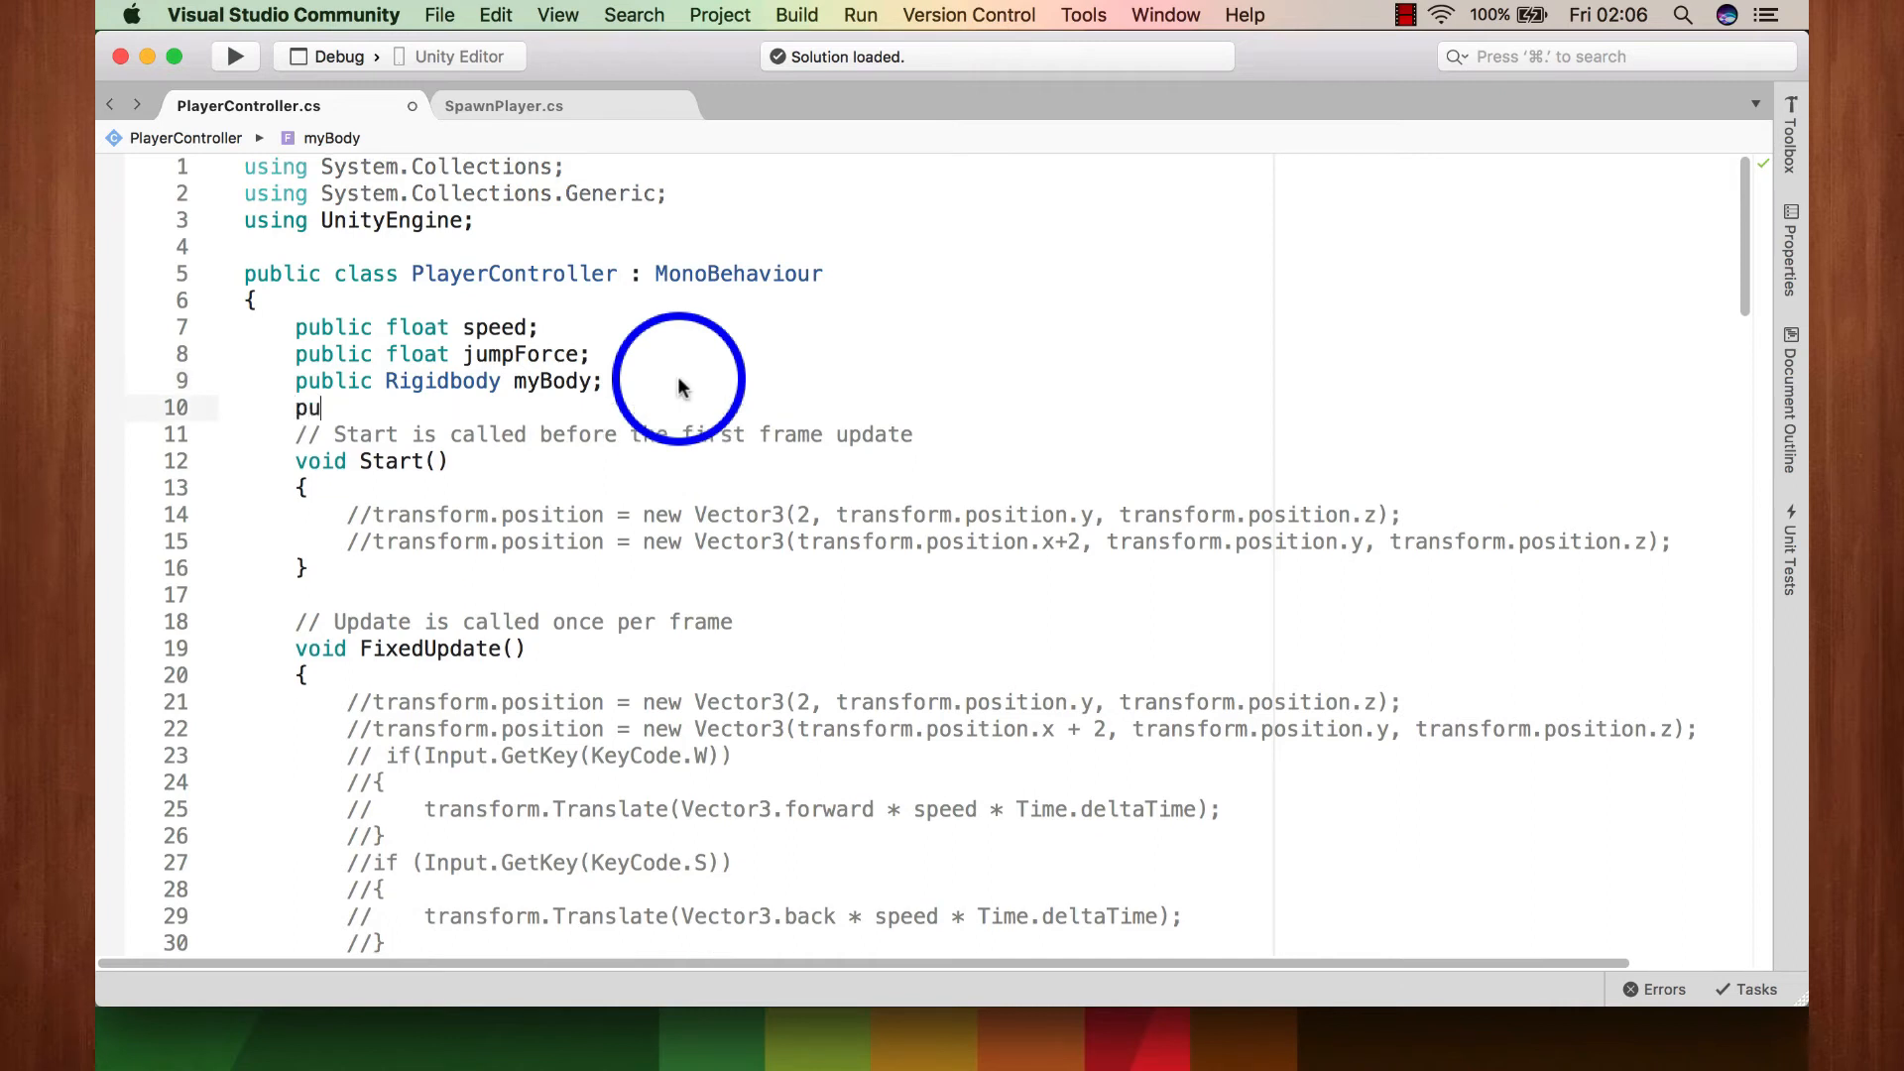
text(public Au)
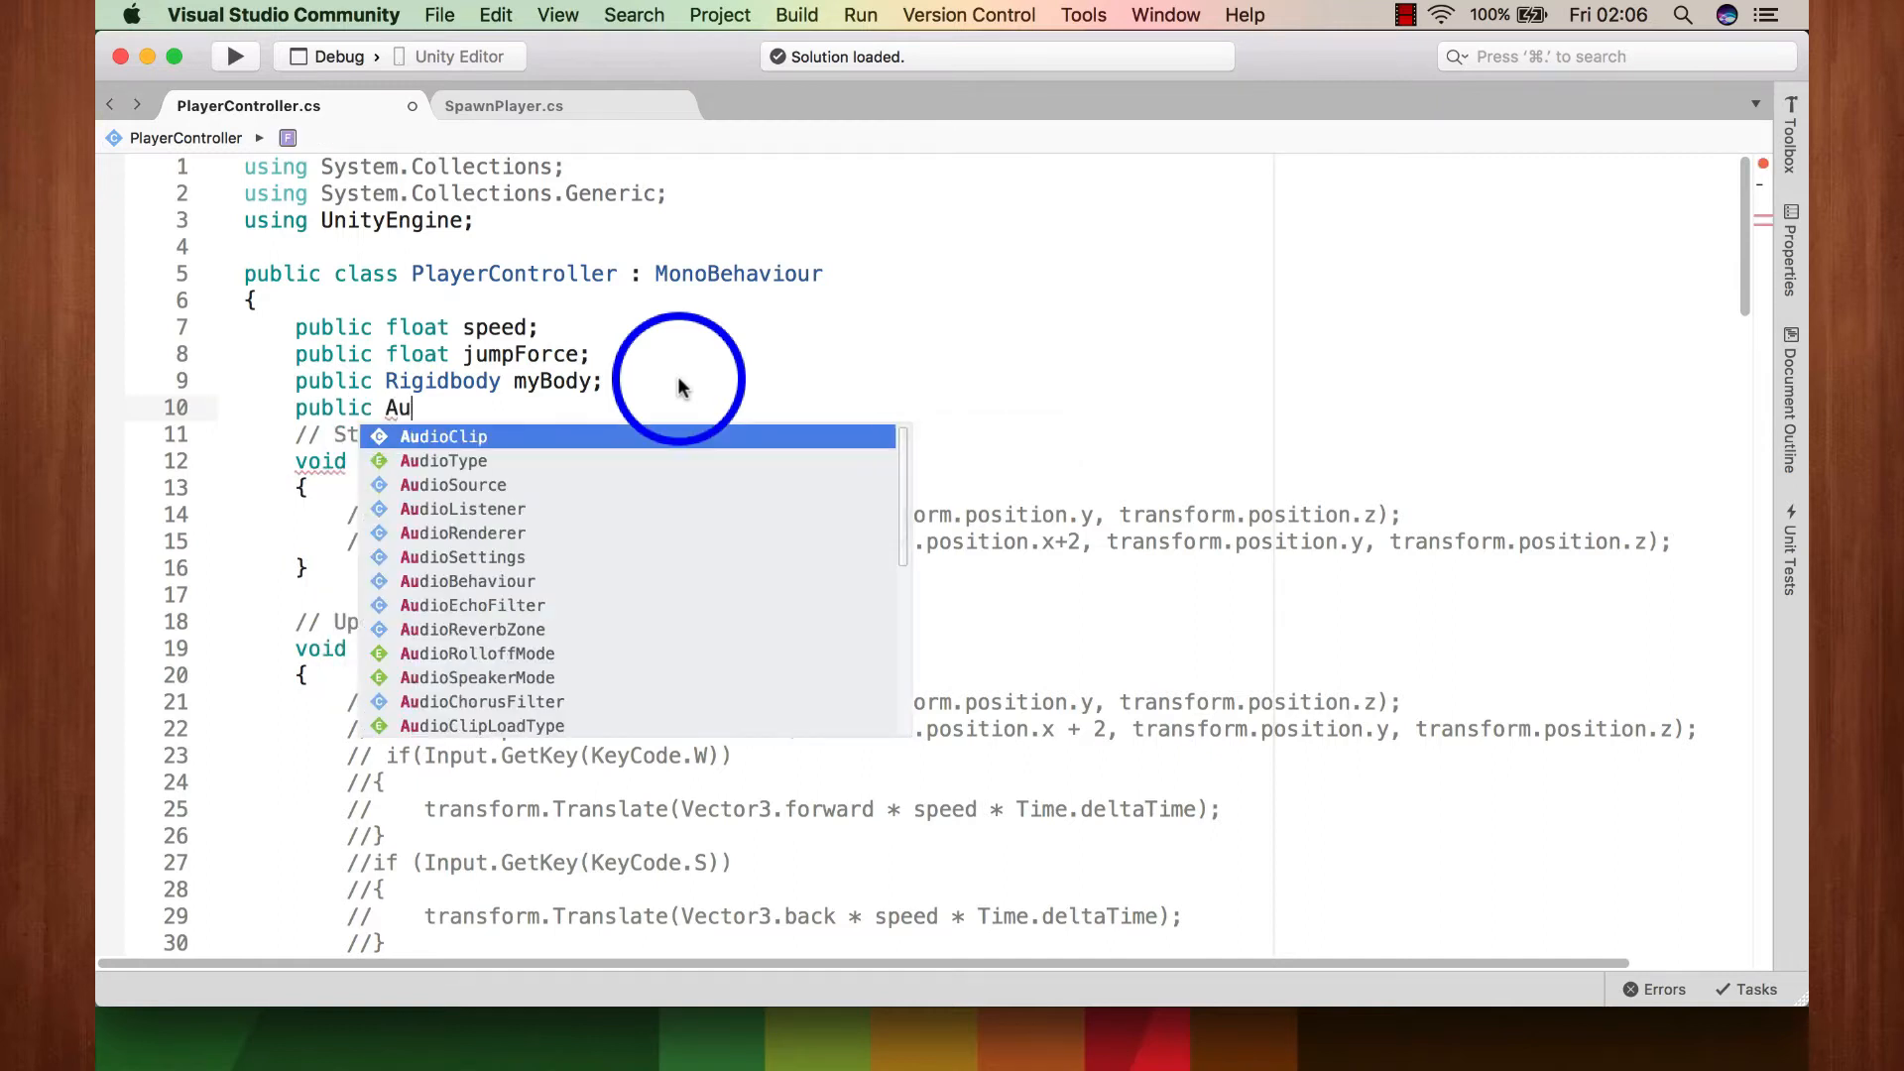
text(d)
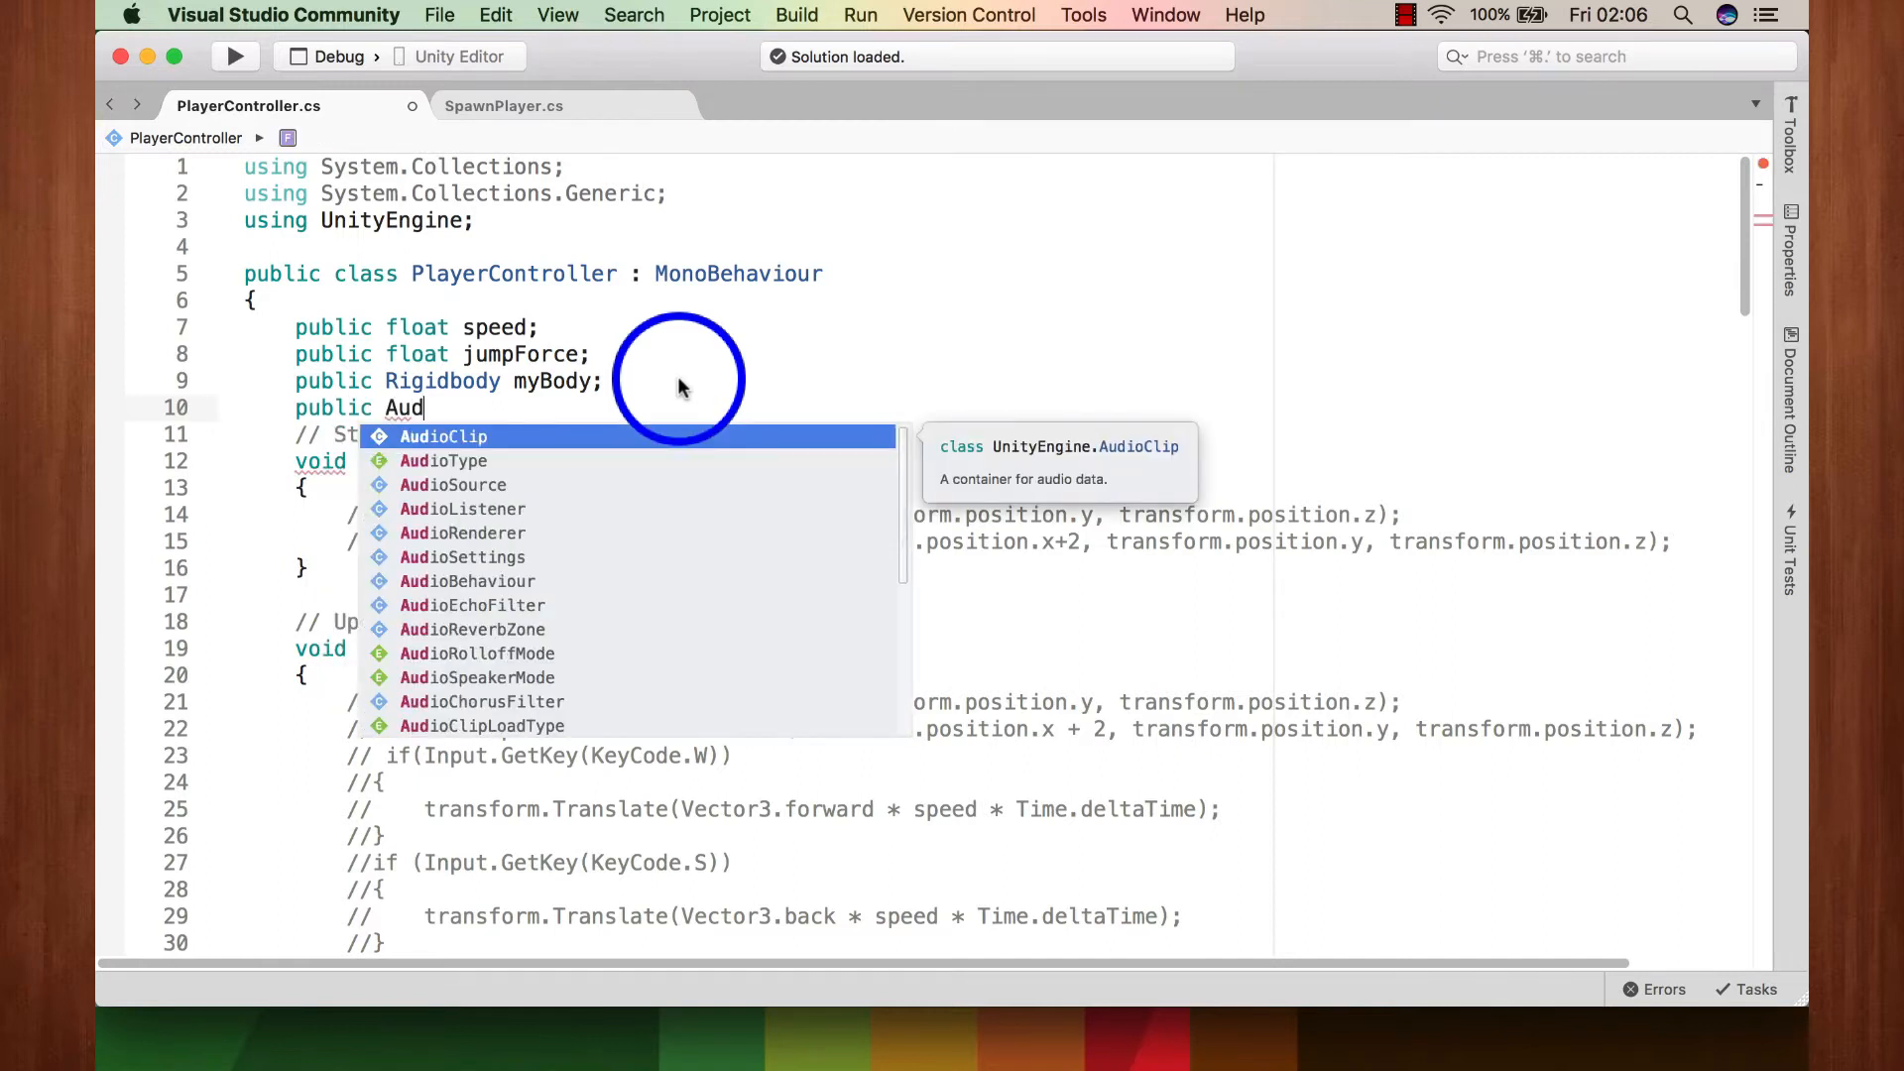
key(Down)
key(Down)
key(Return)
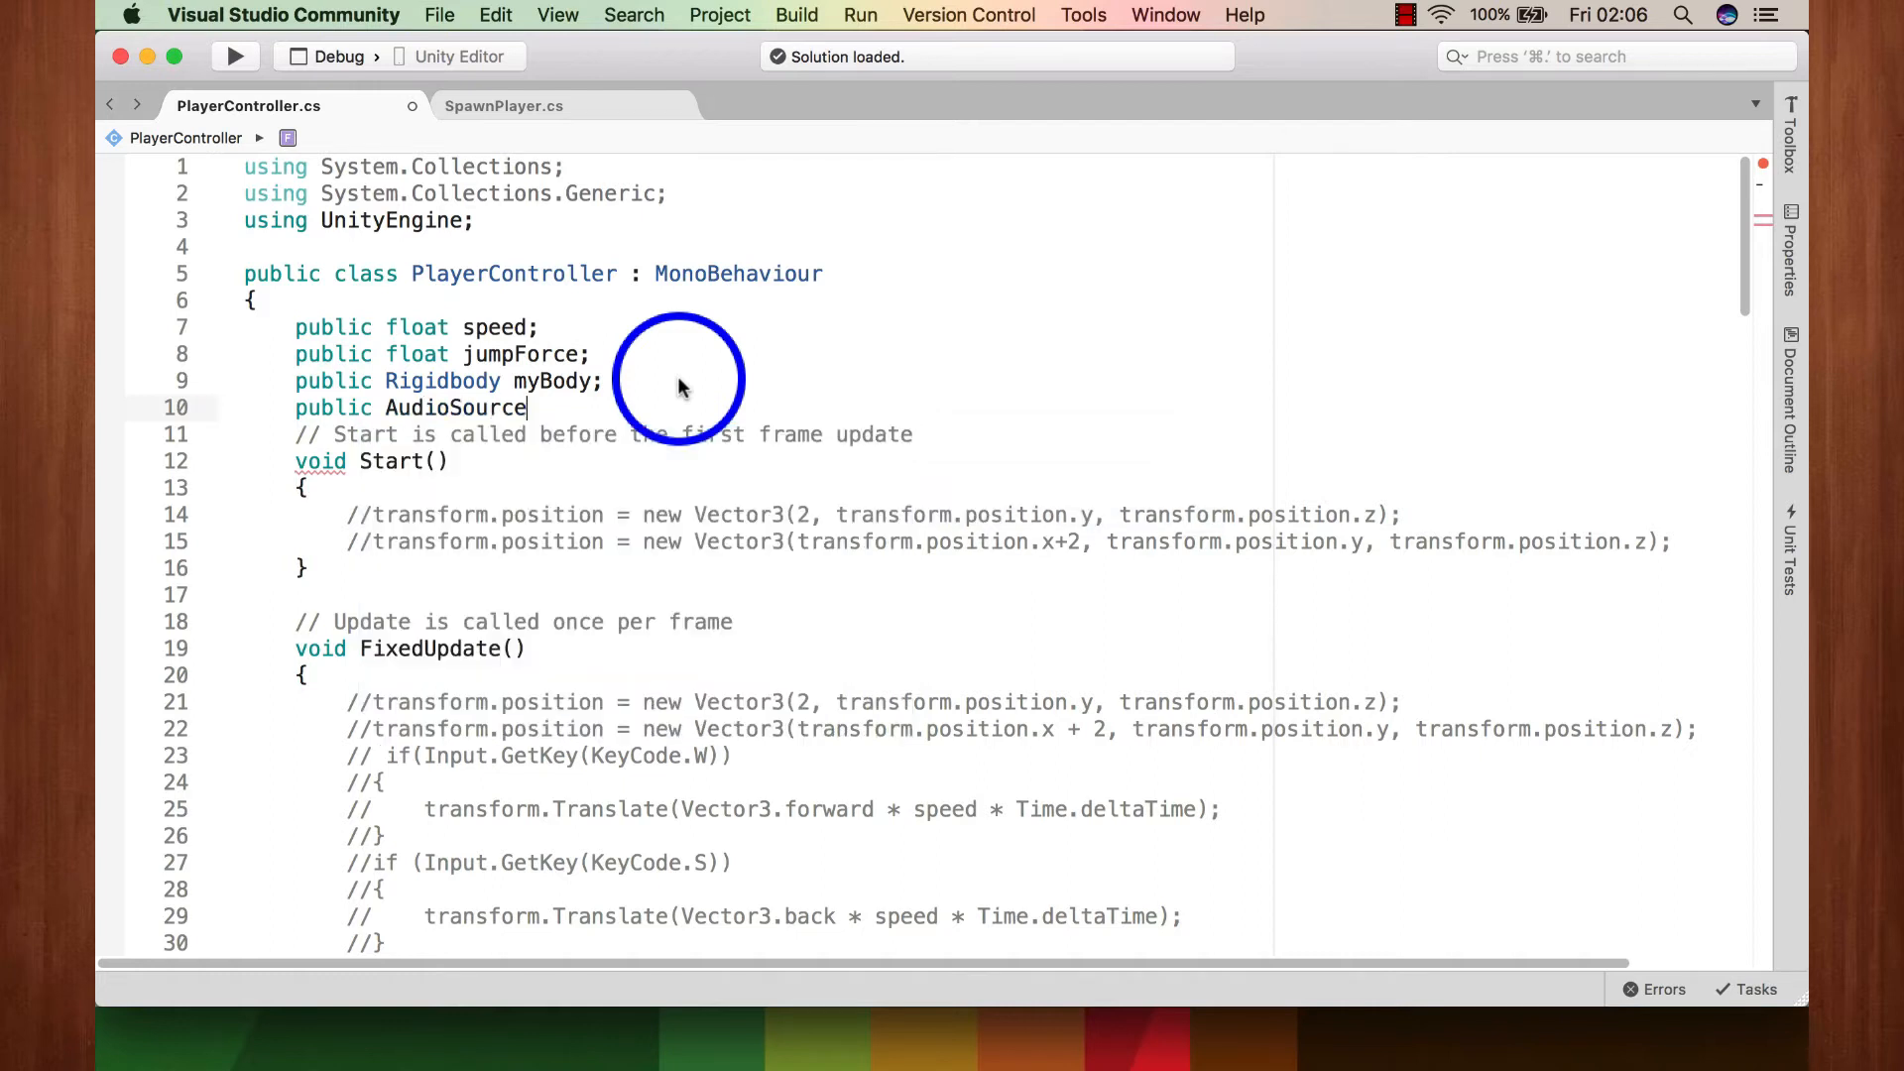
text(coi)
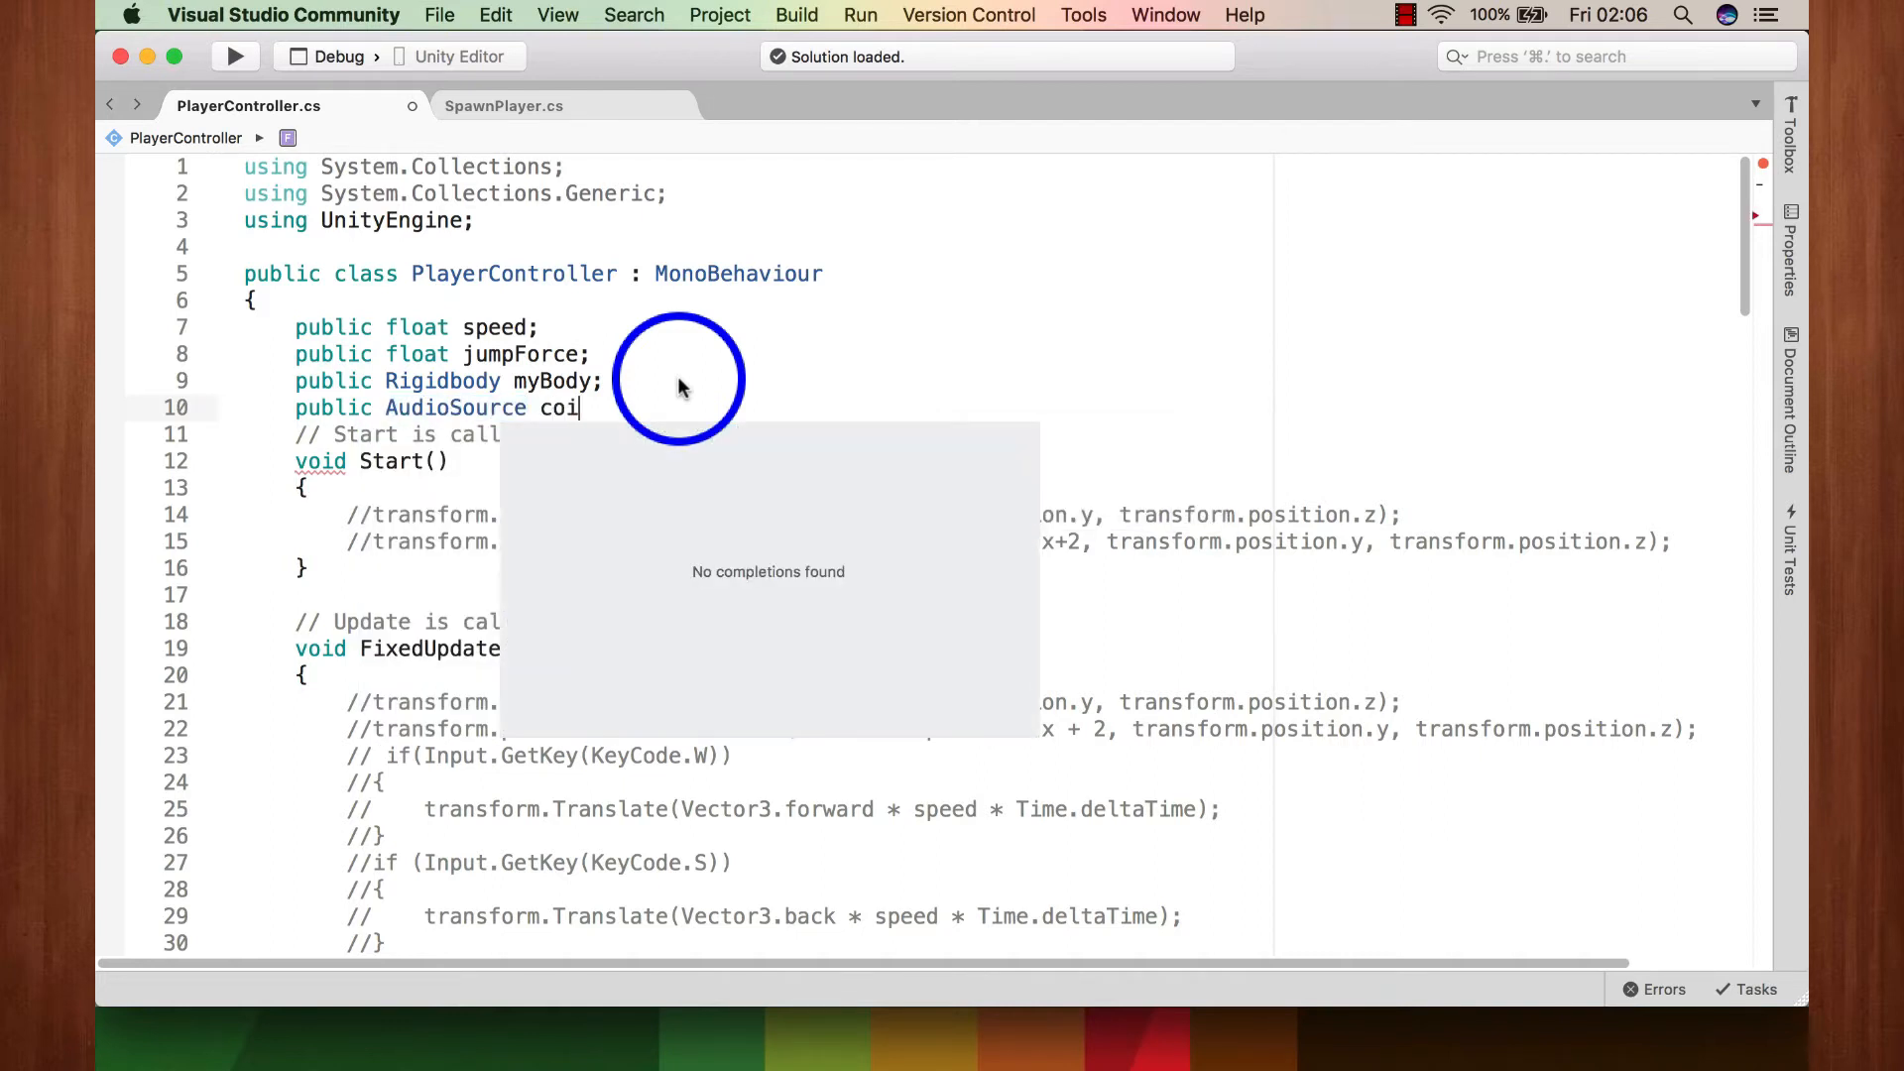
text(n)
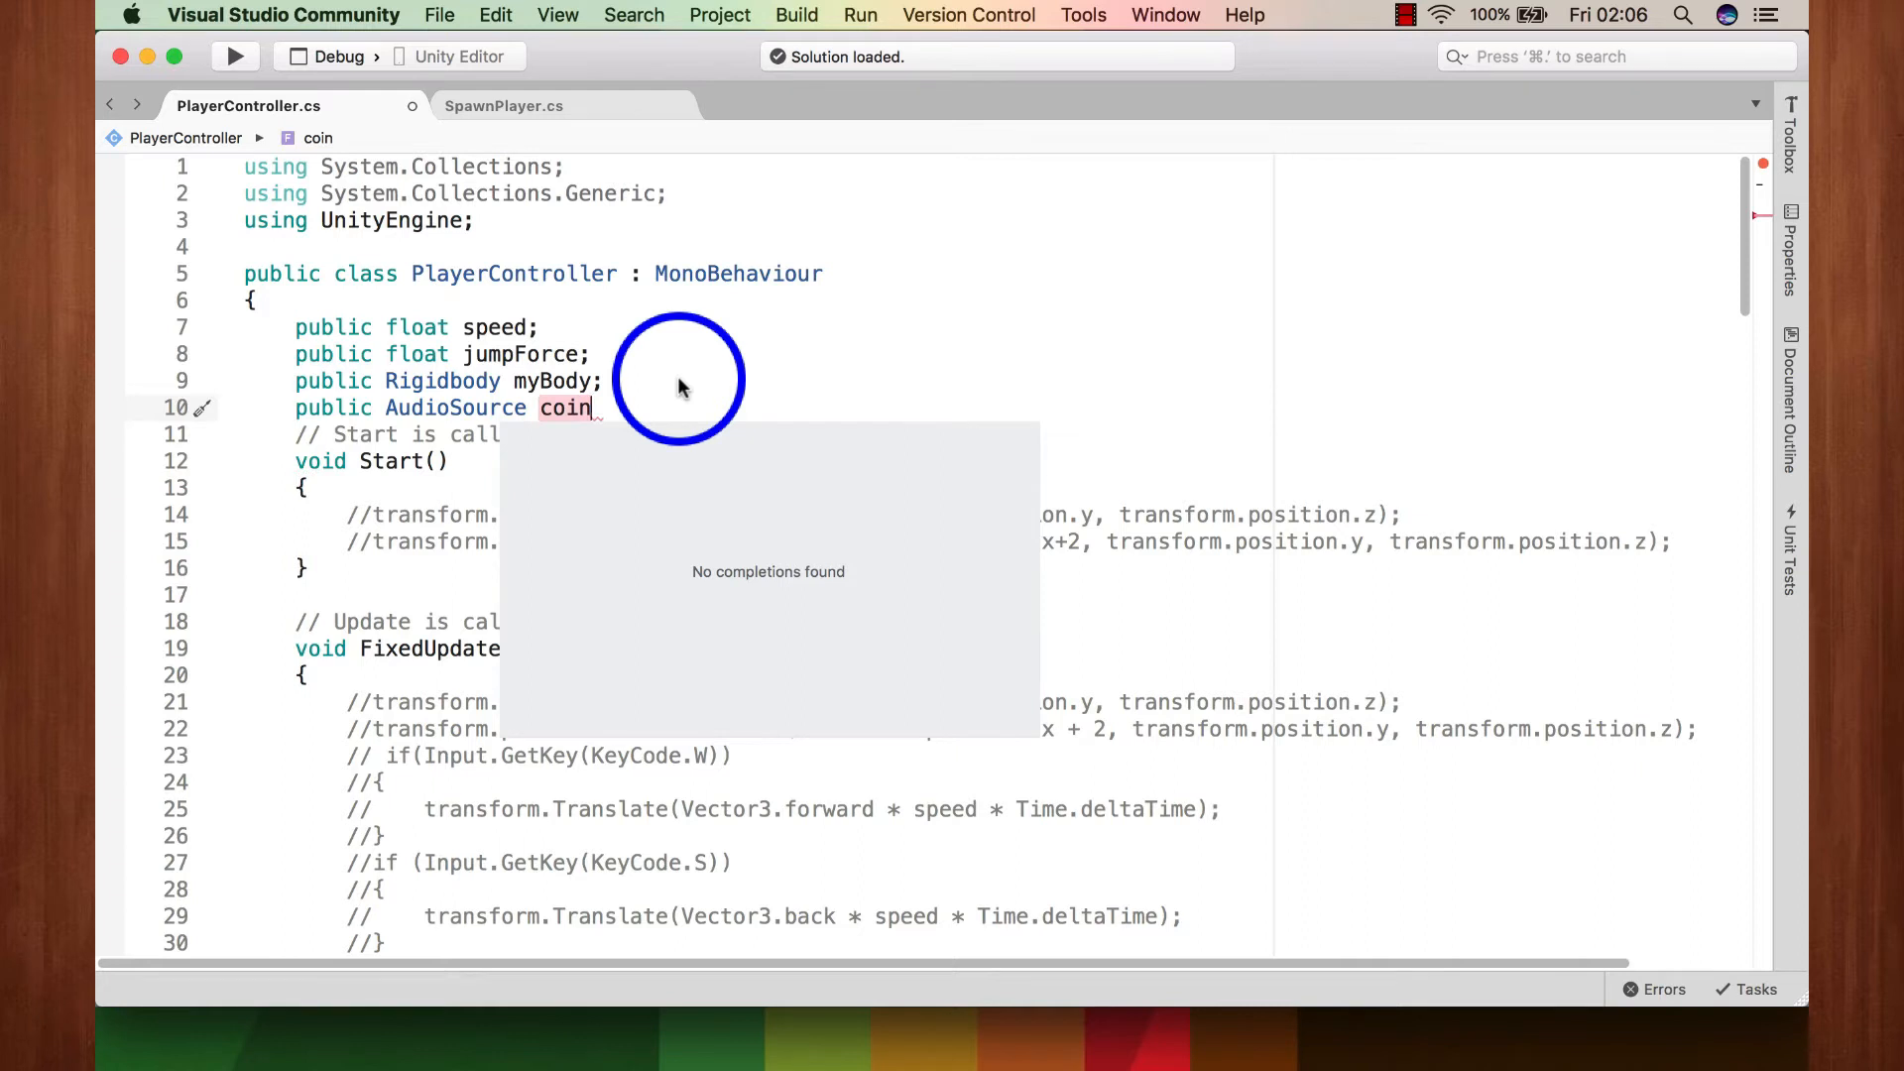
text(Sound;)
Step: Add coinSound.Play(); before the Destroy call in the Coin branch of OnTriggerExit and save the script
scroll(551, 536, down, 2)
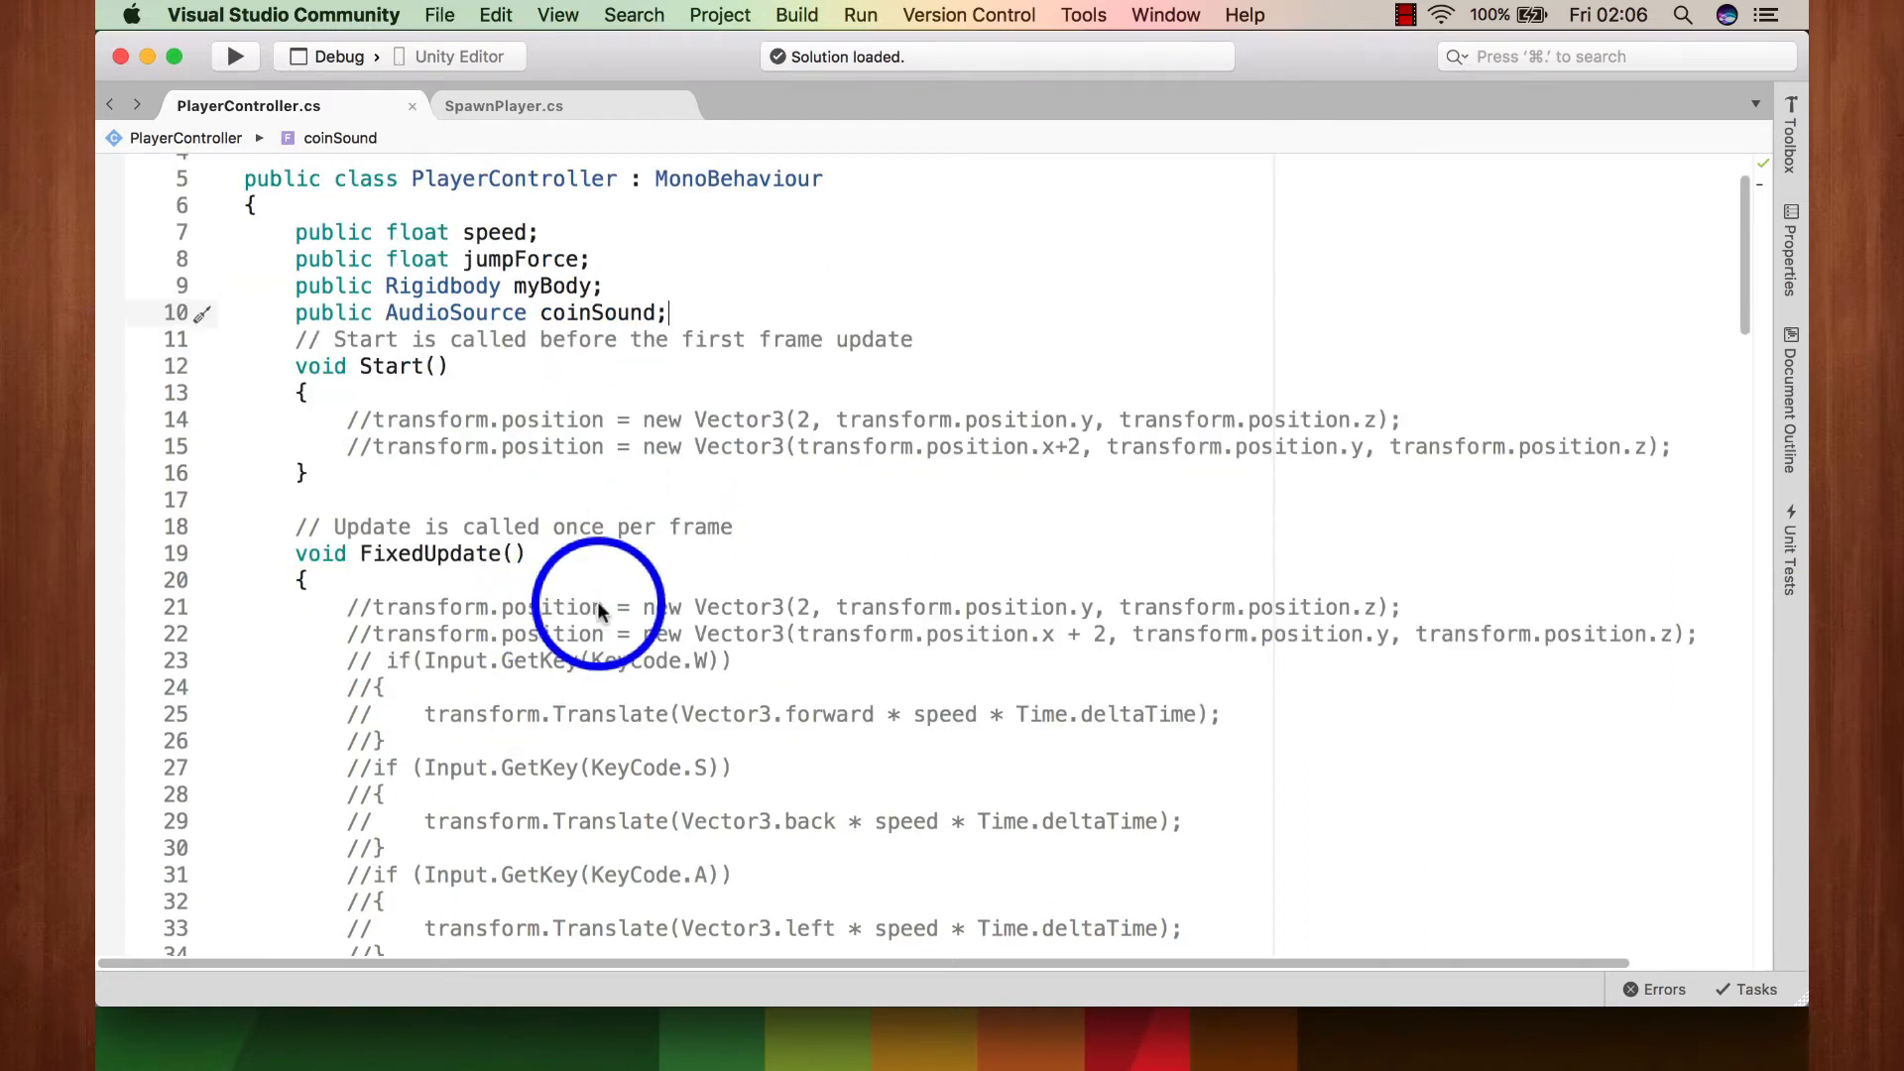
scroll(599, 605, down, 20)
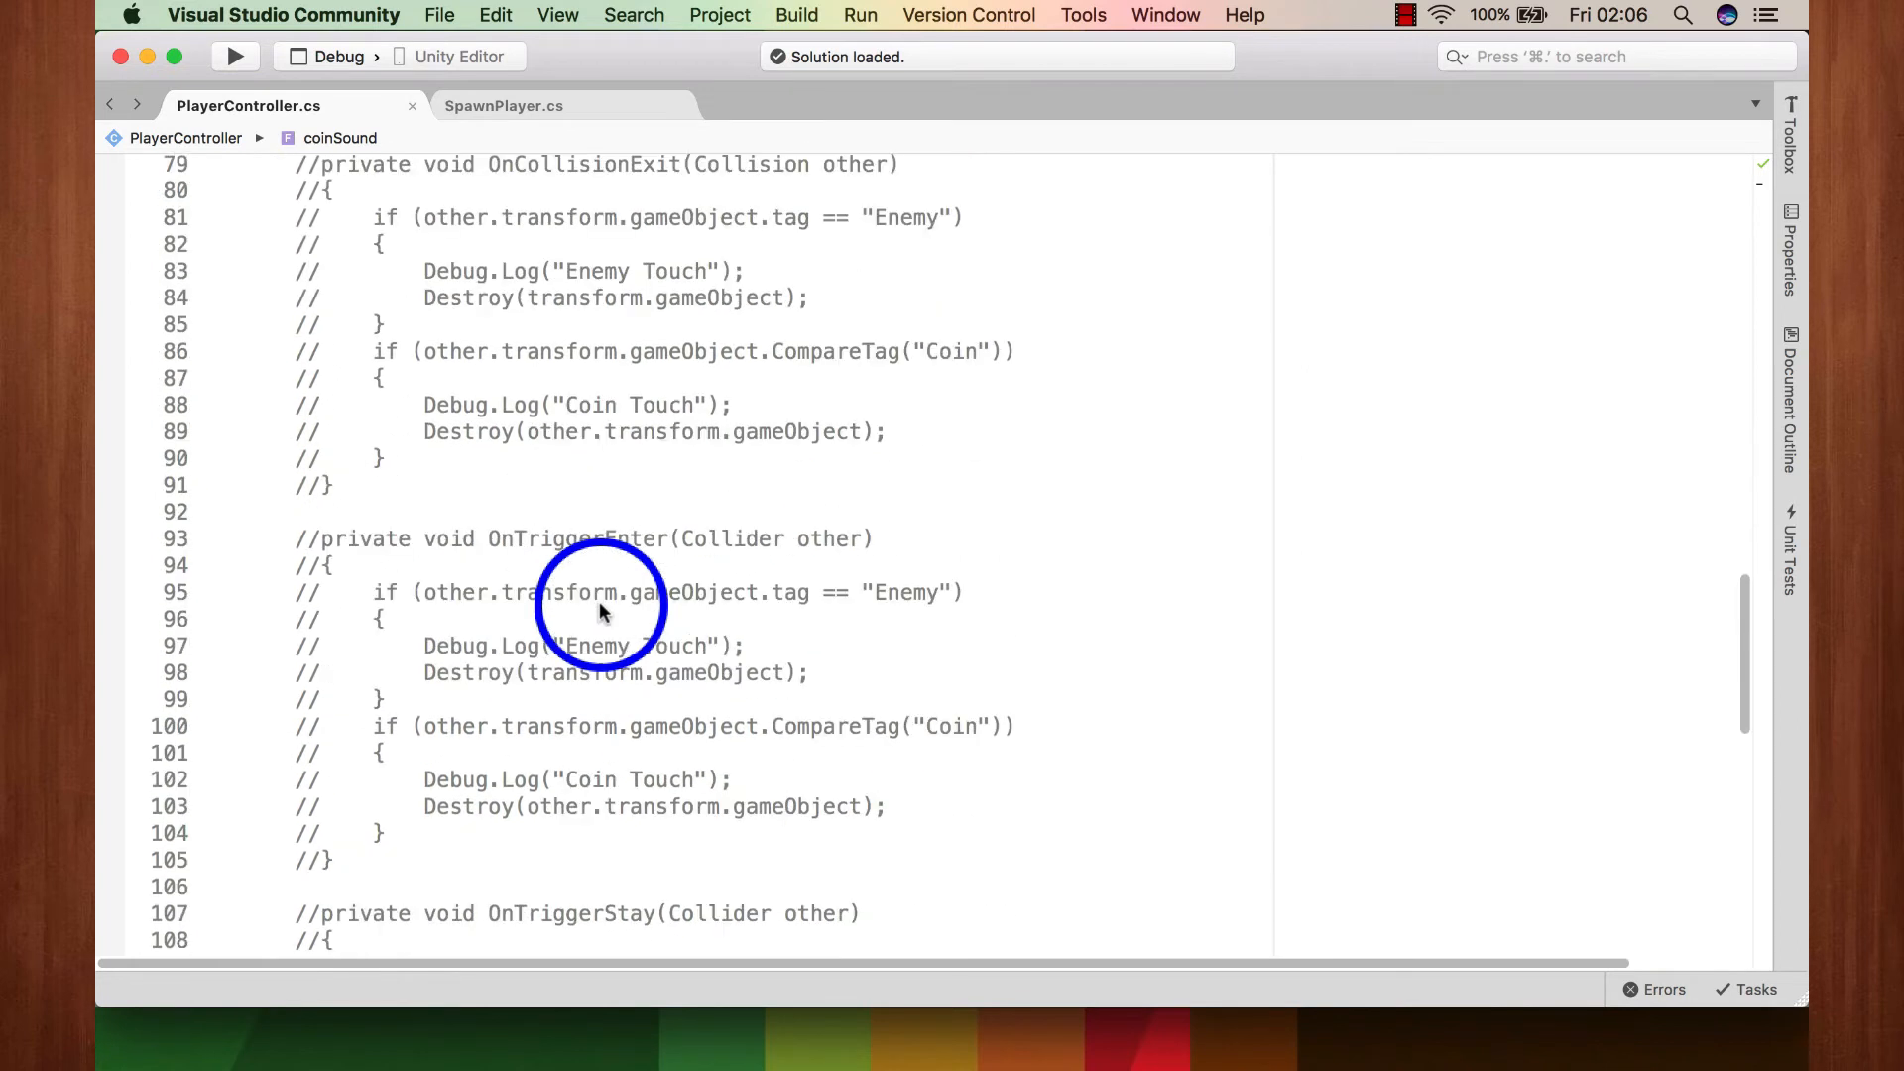
scroll(599, 609, down, 11)
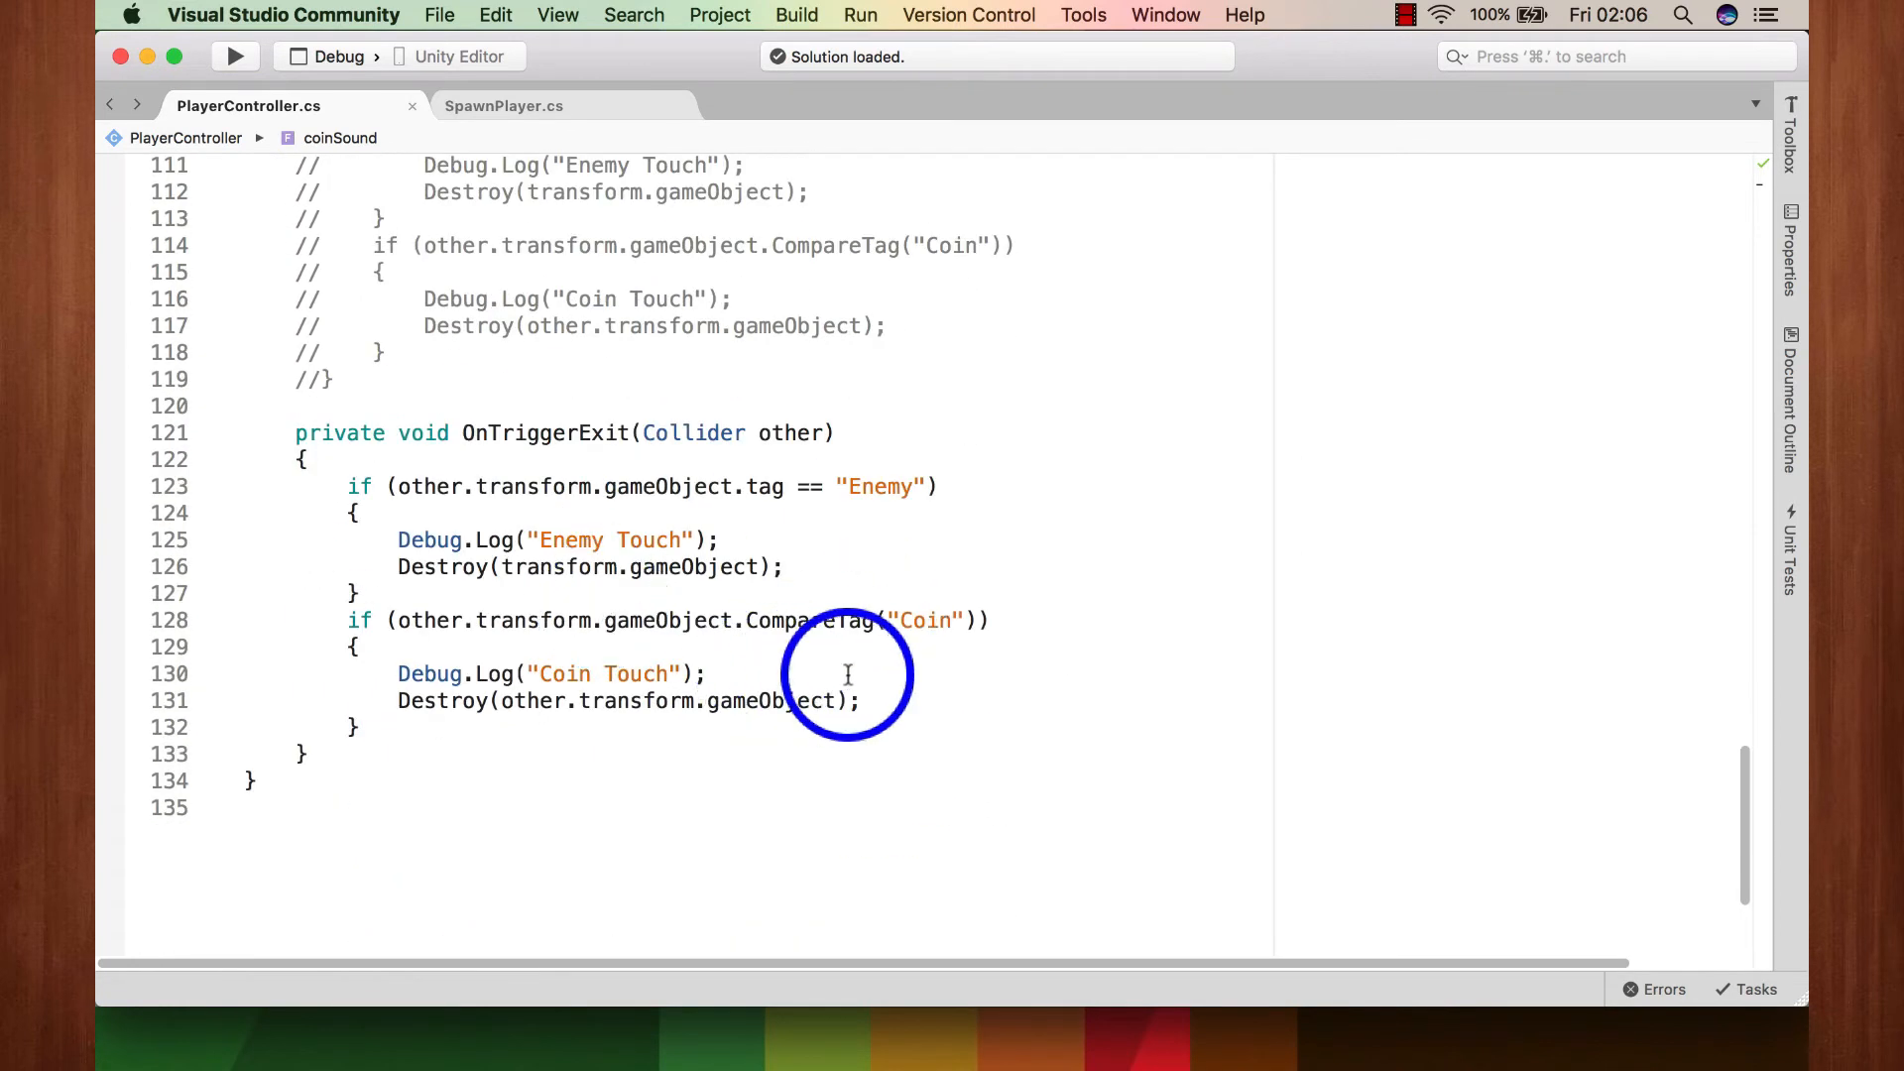
click(848, 675)
key(Return)
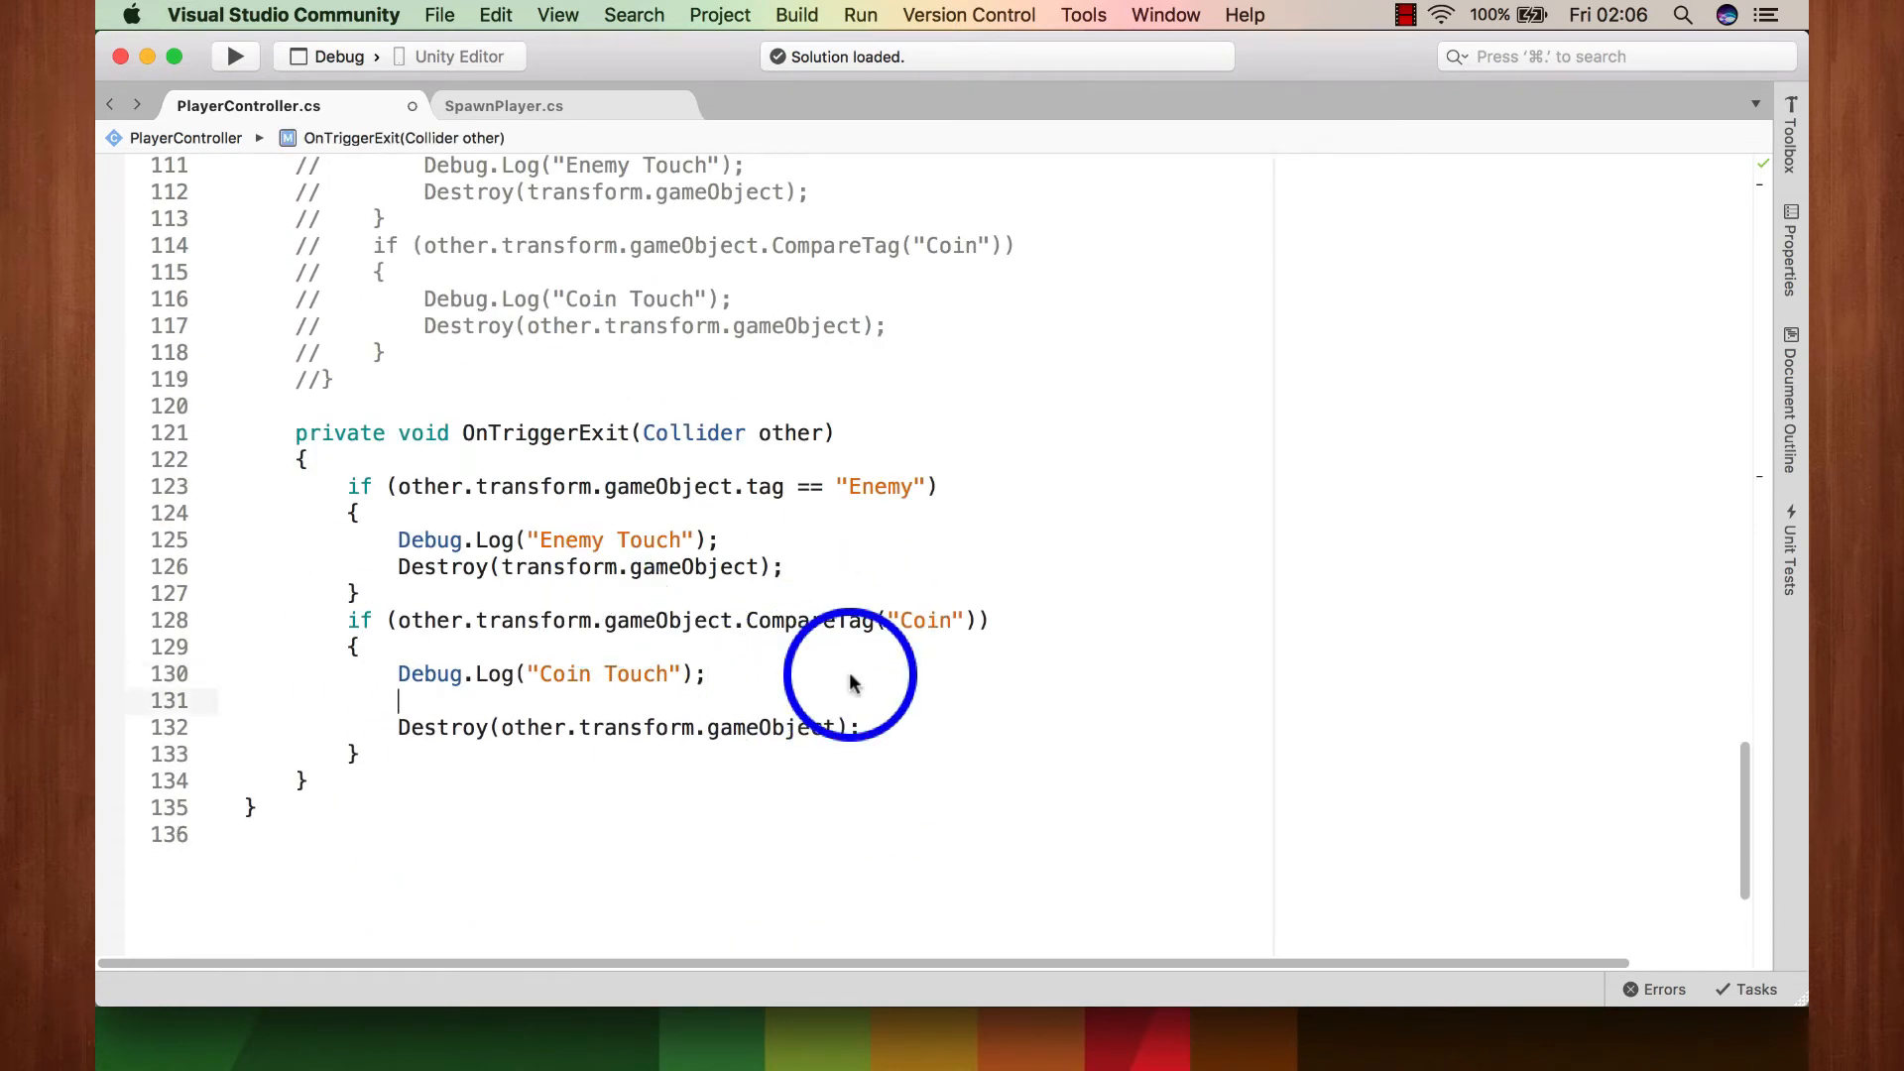
text(coin)
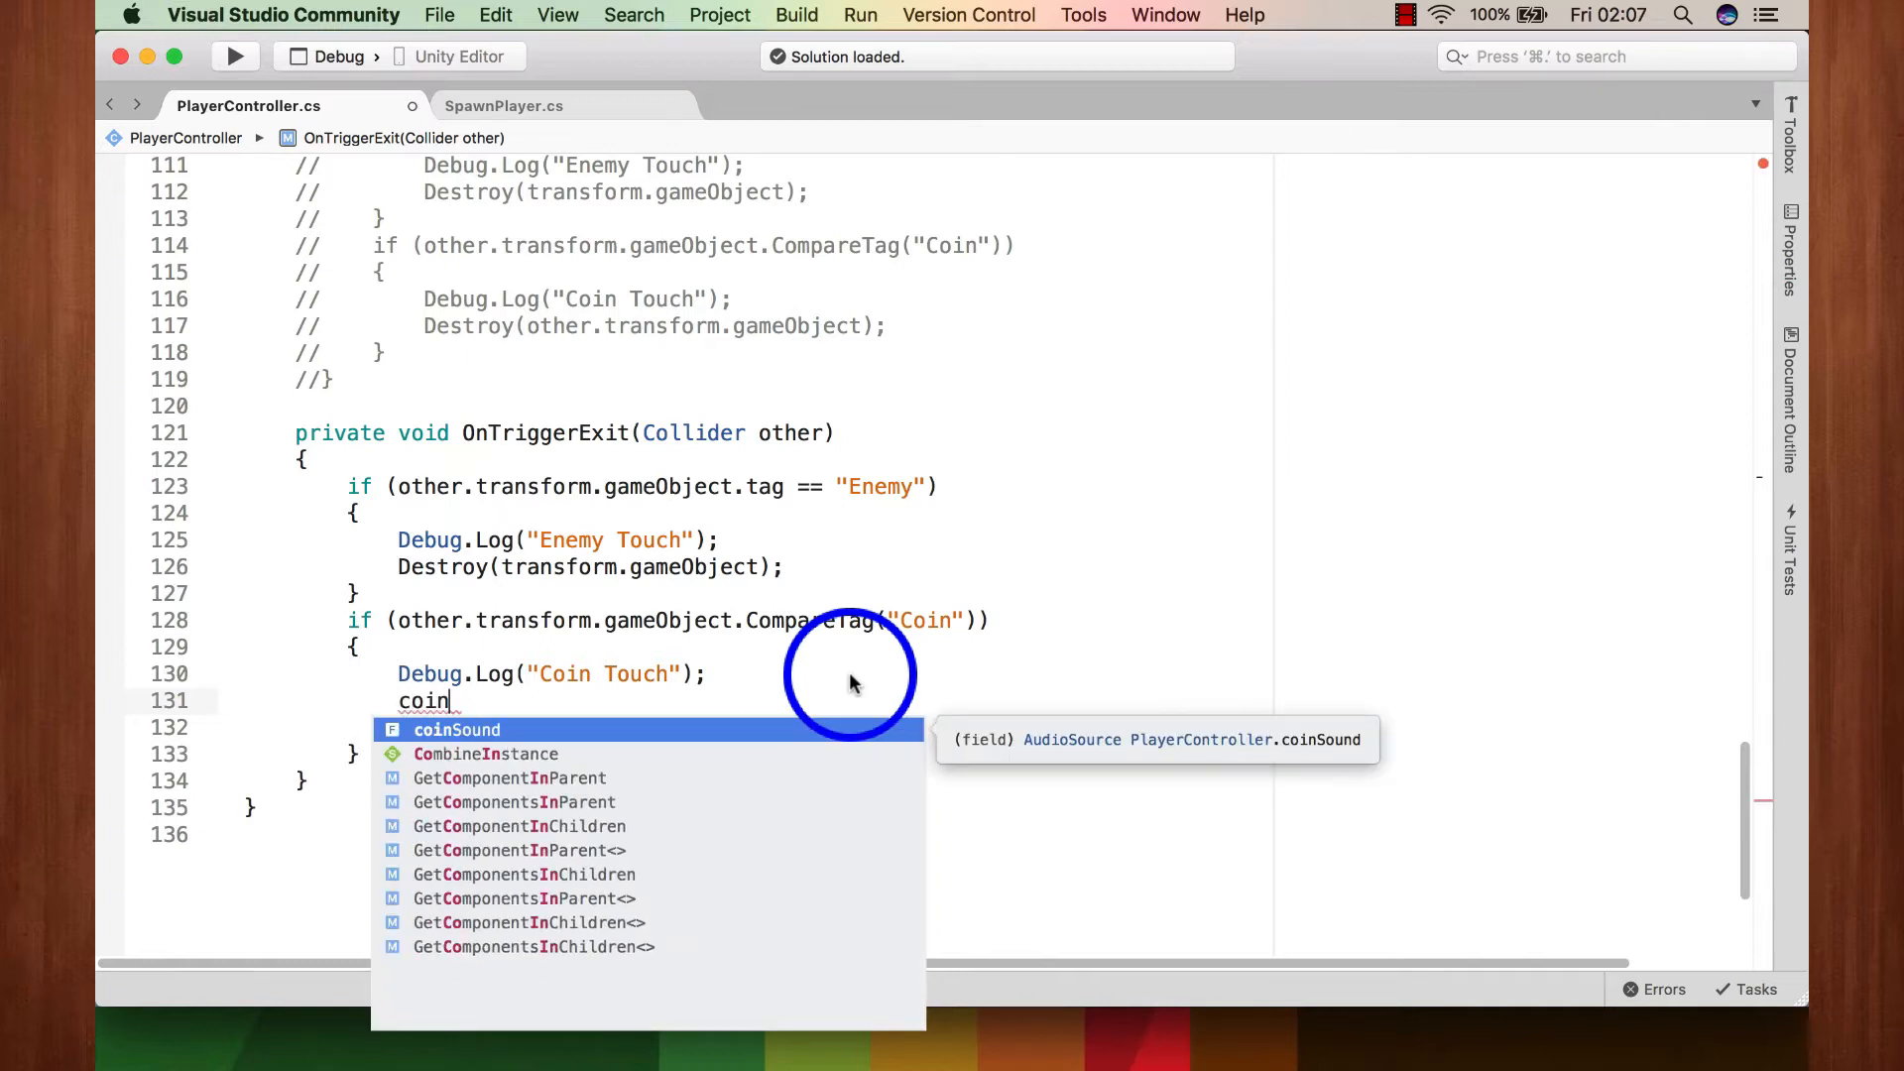
text(Sound.pl)
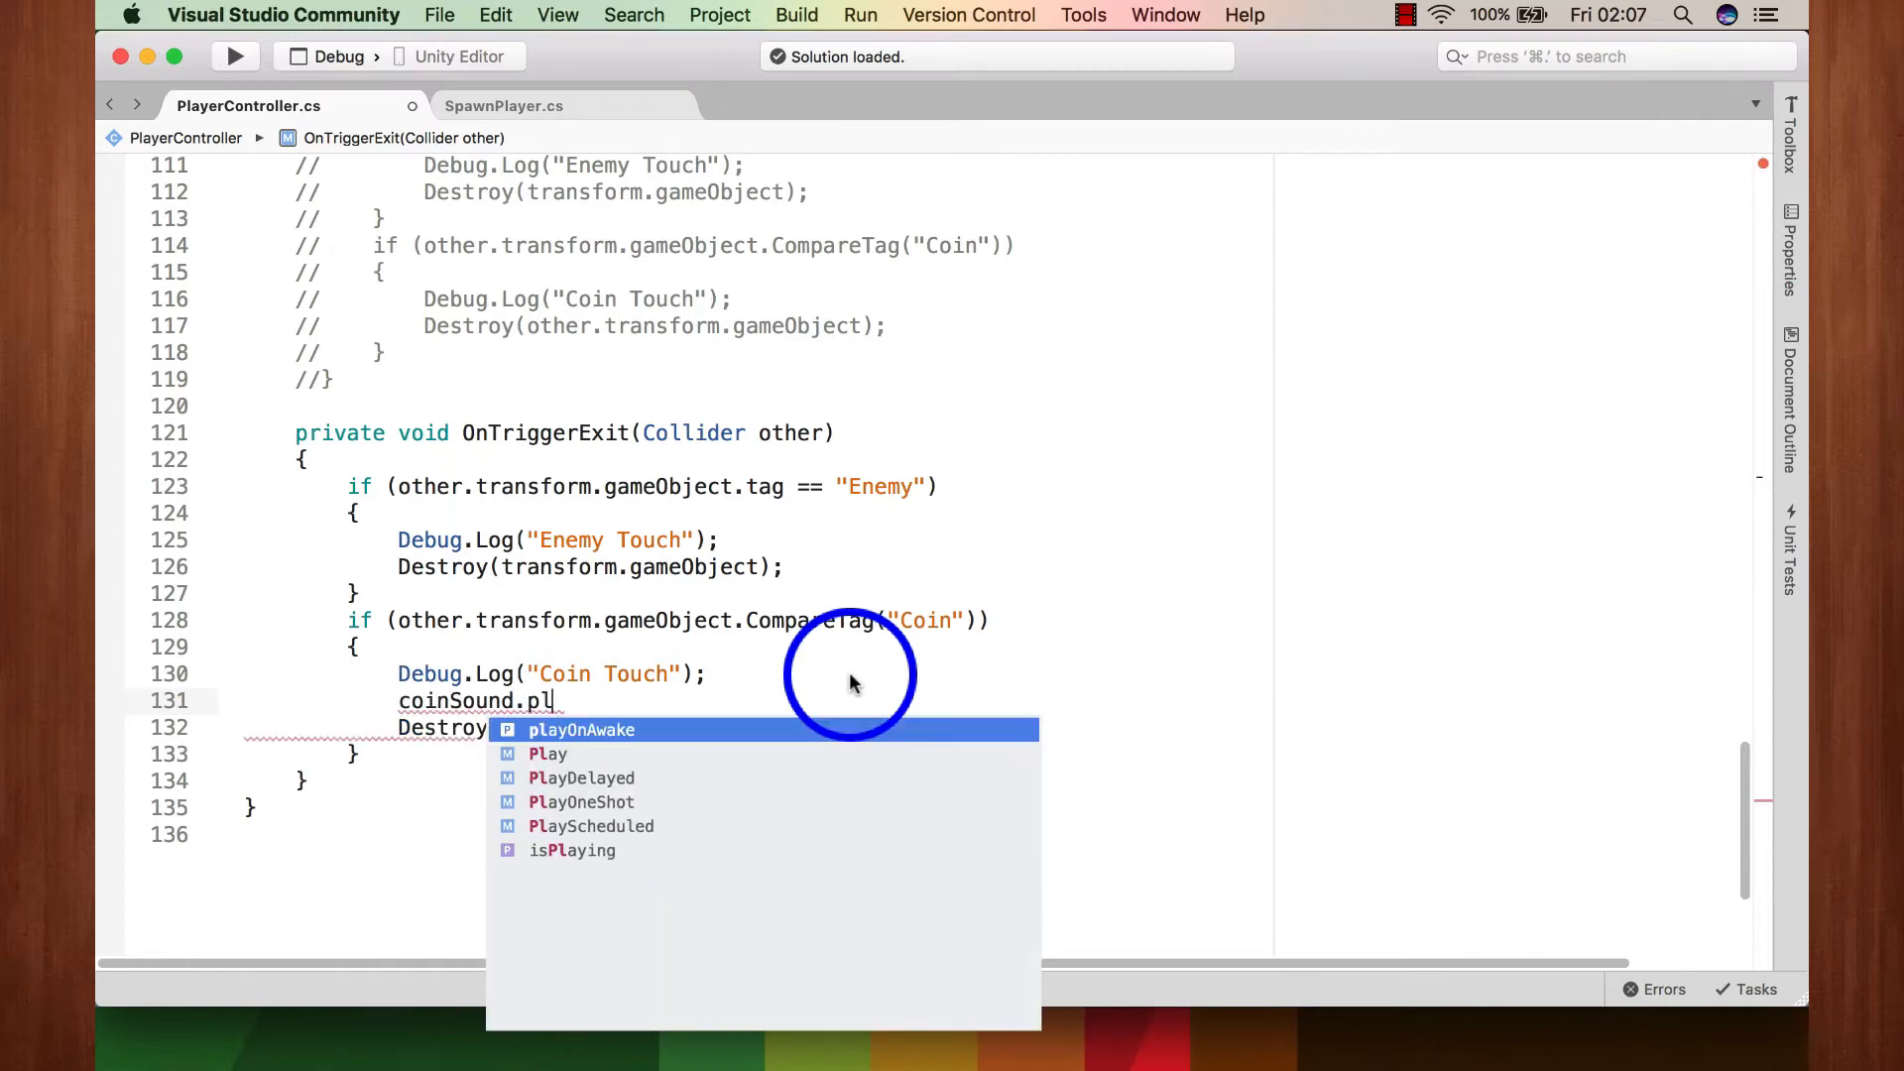
key(Down)
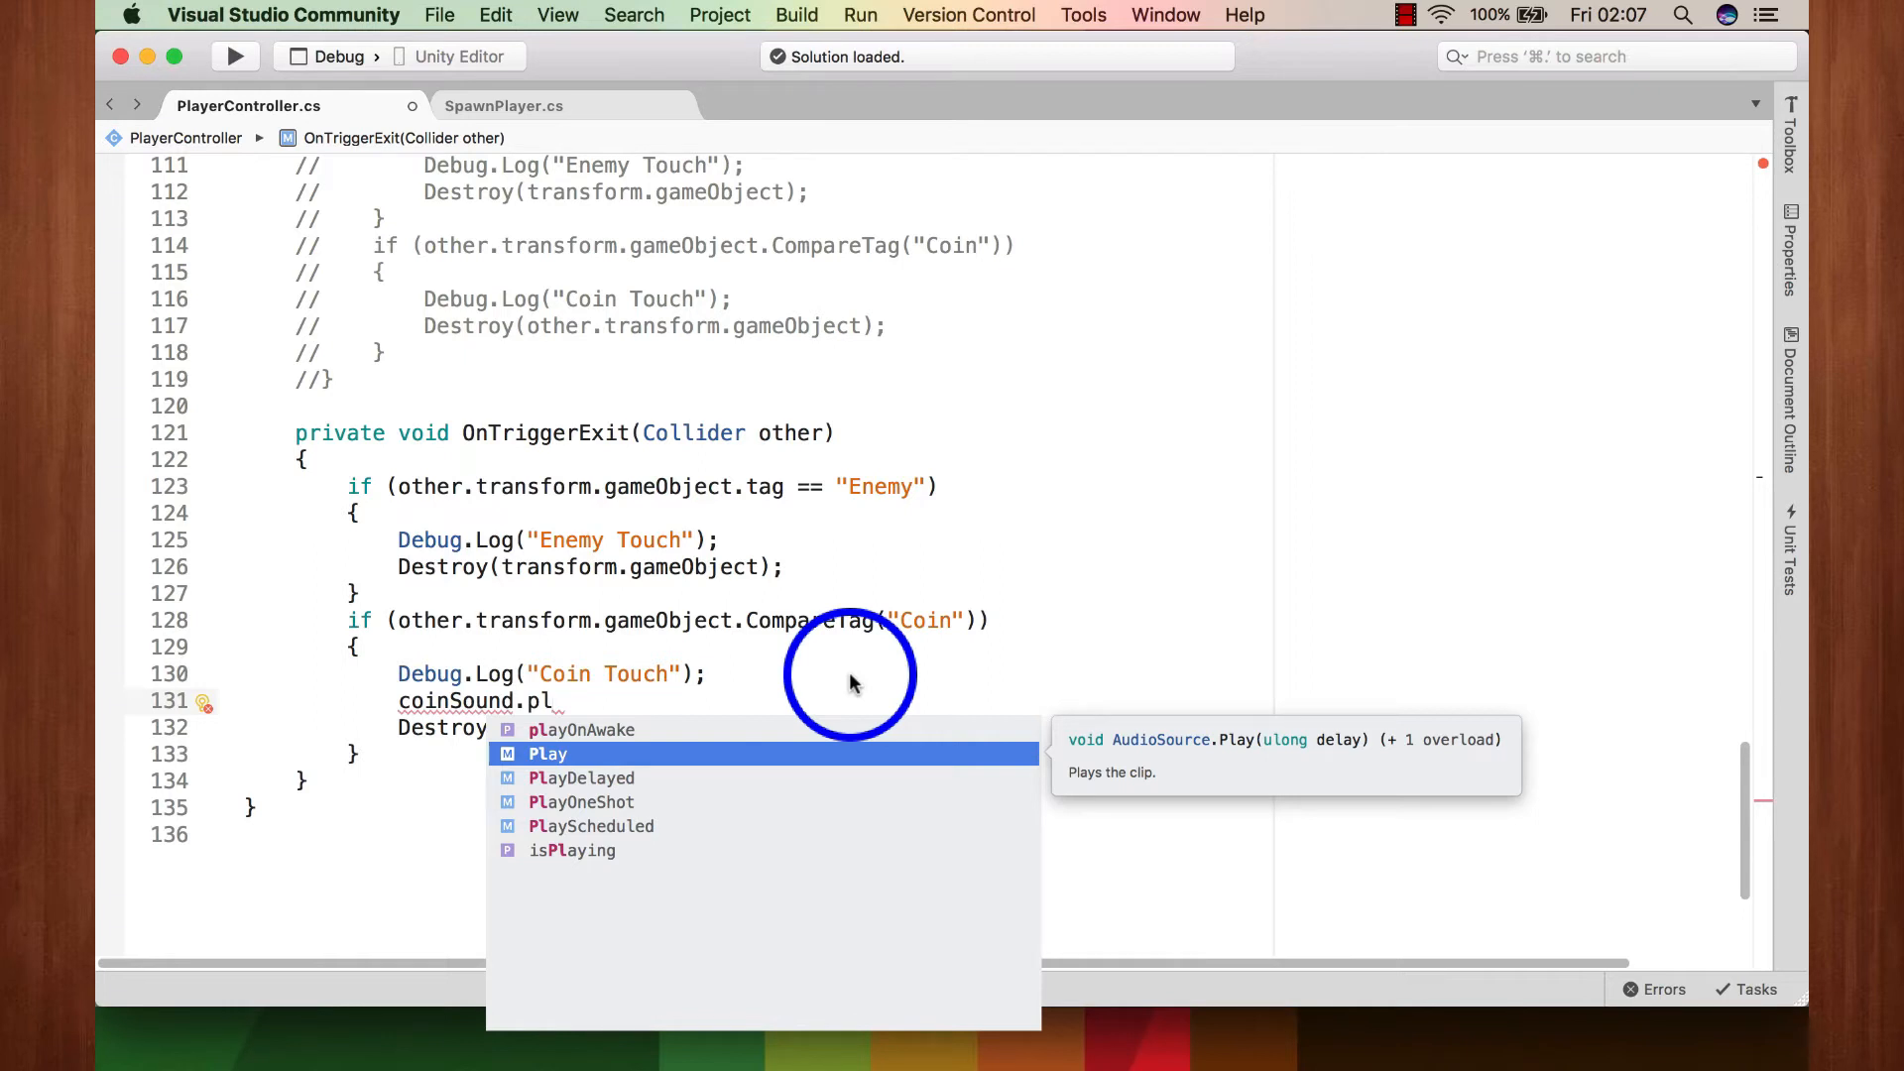
key(Return)
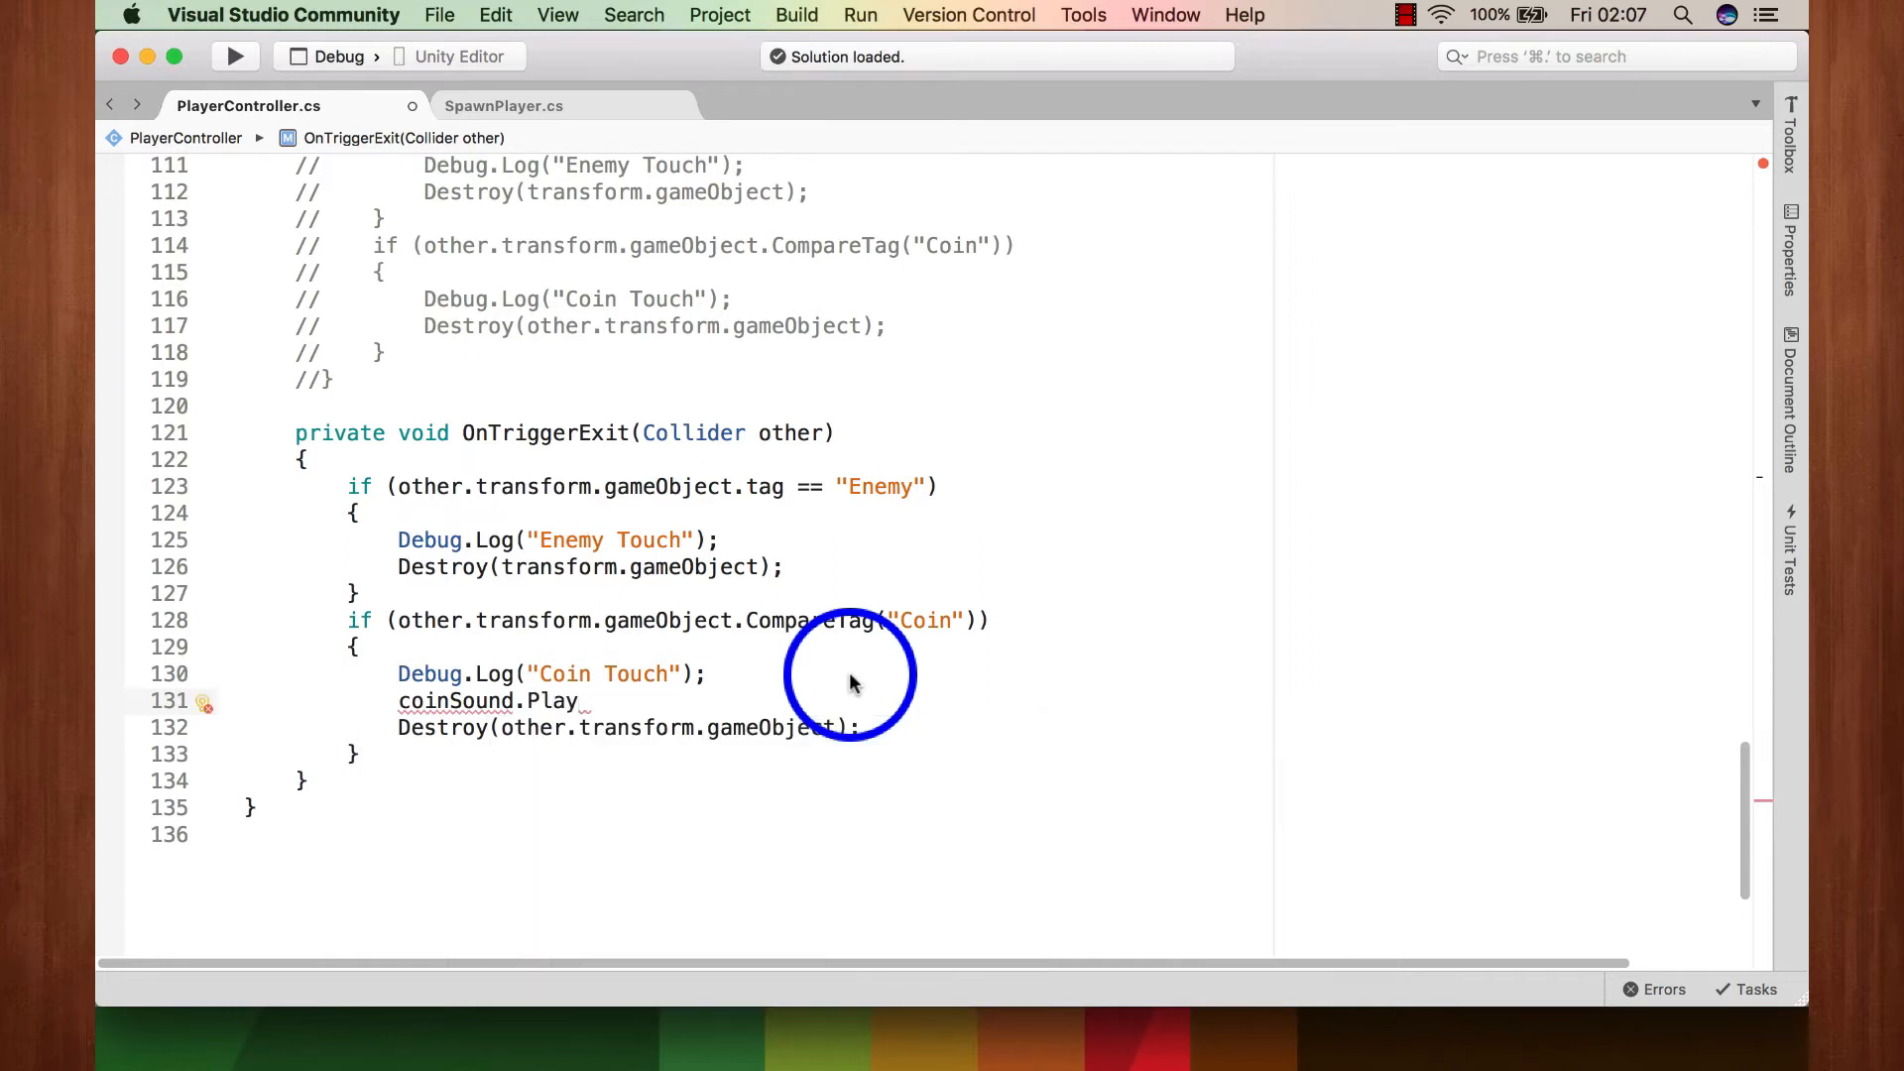
text(();)
key(super+s)
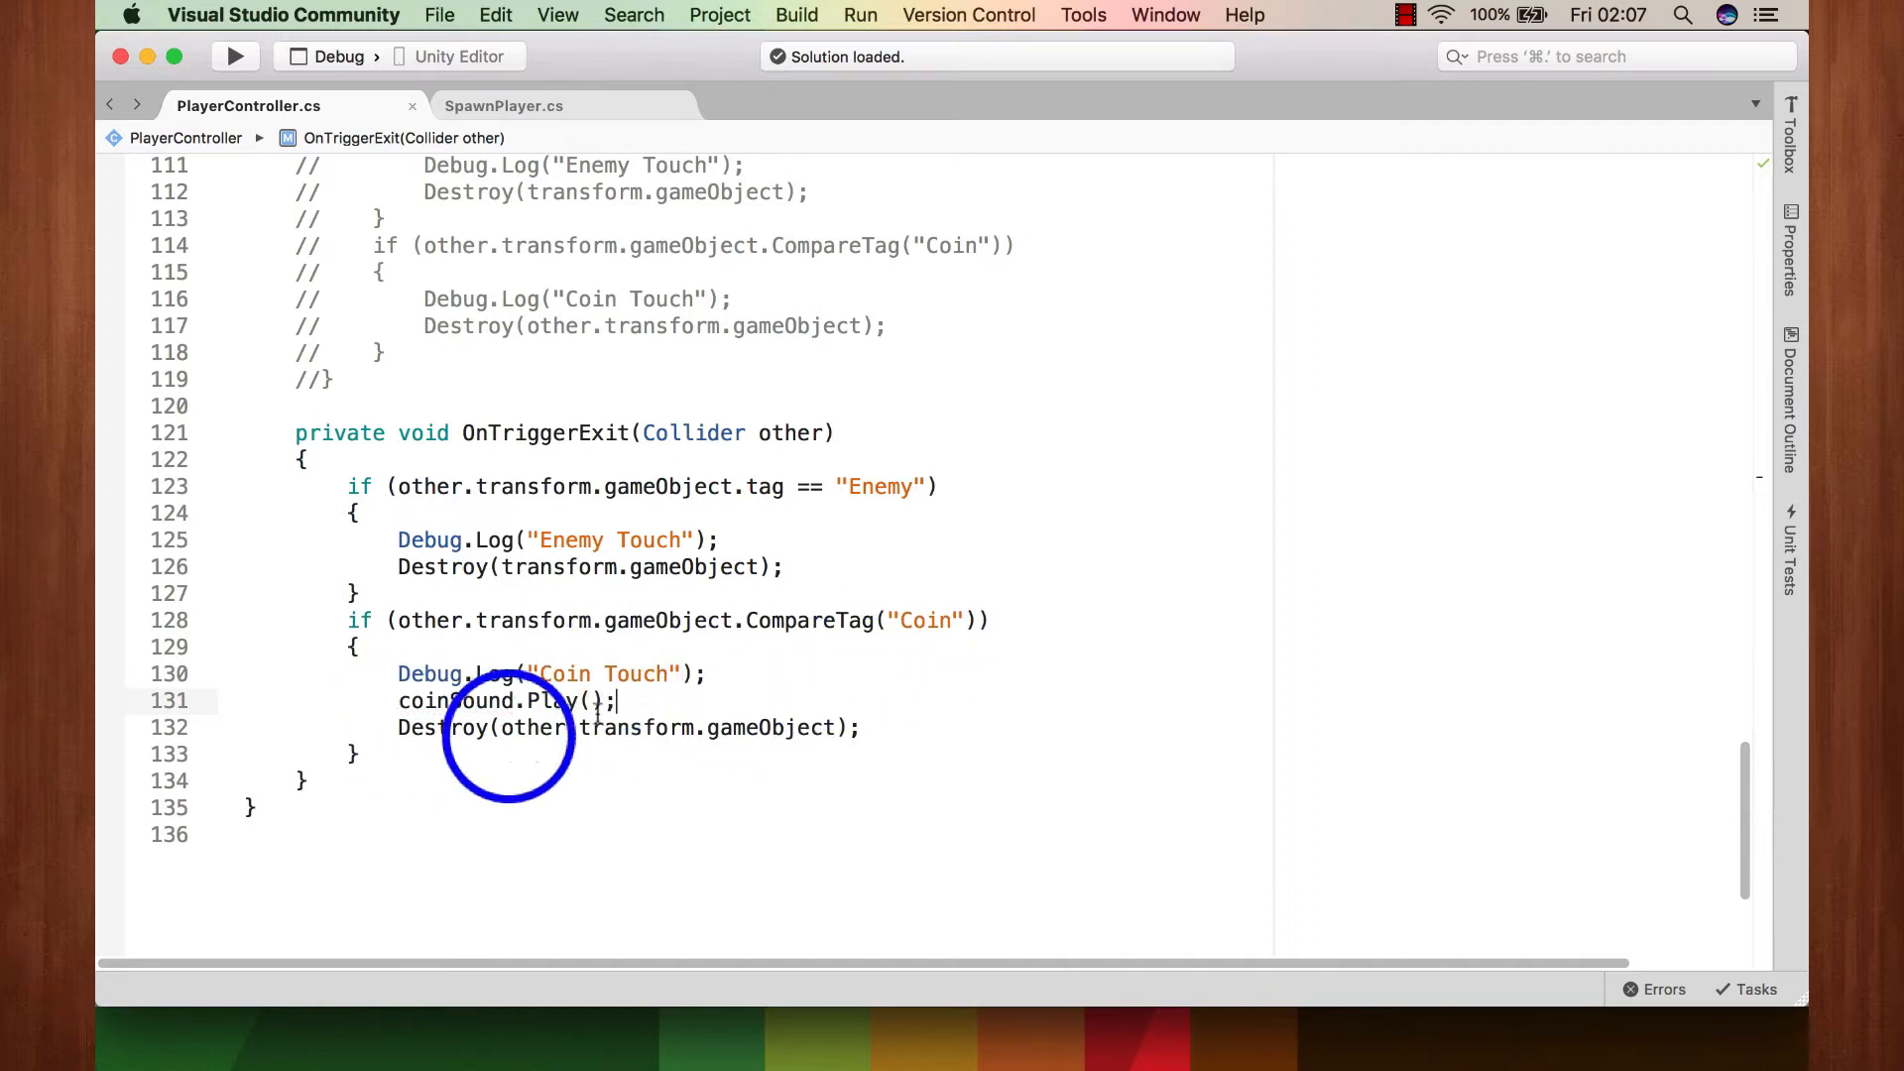
Step: Switch to Unity and run the scene briefly to test the script change
click(147, 56)
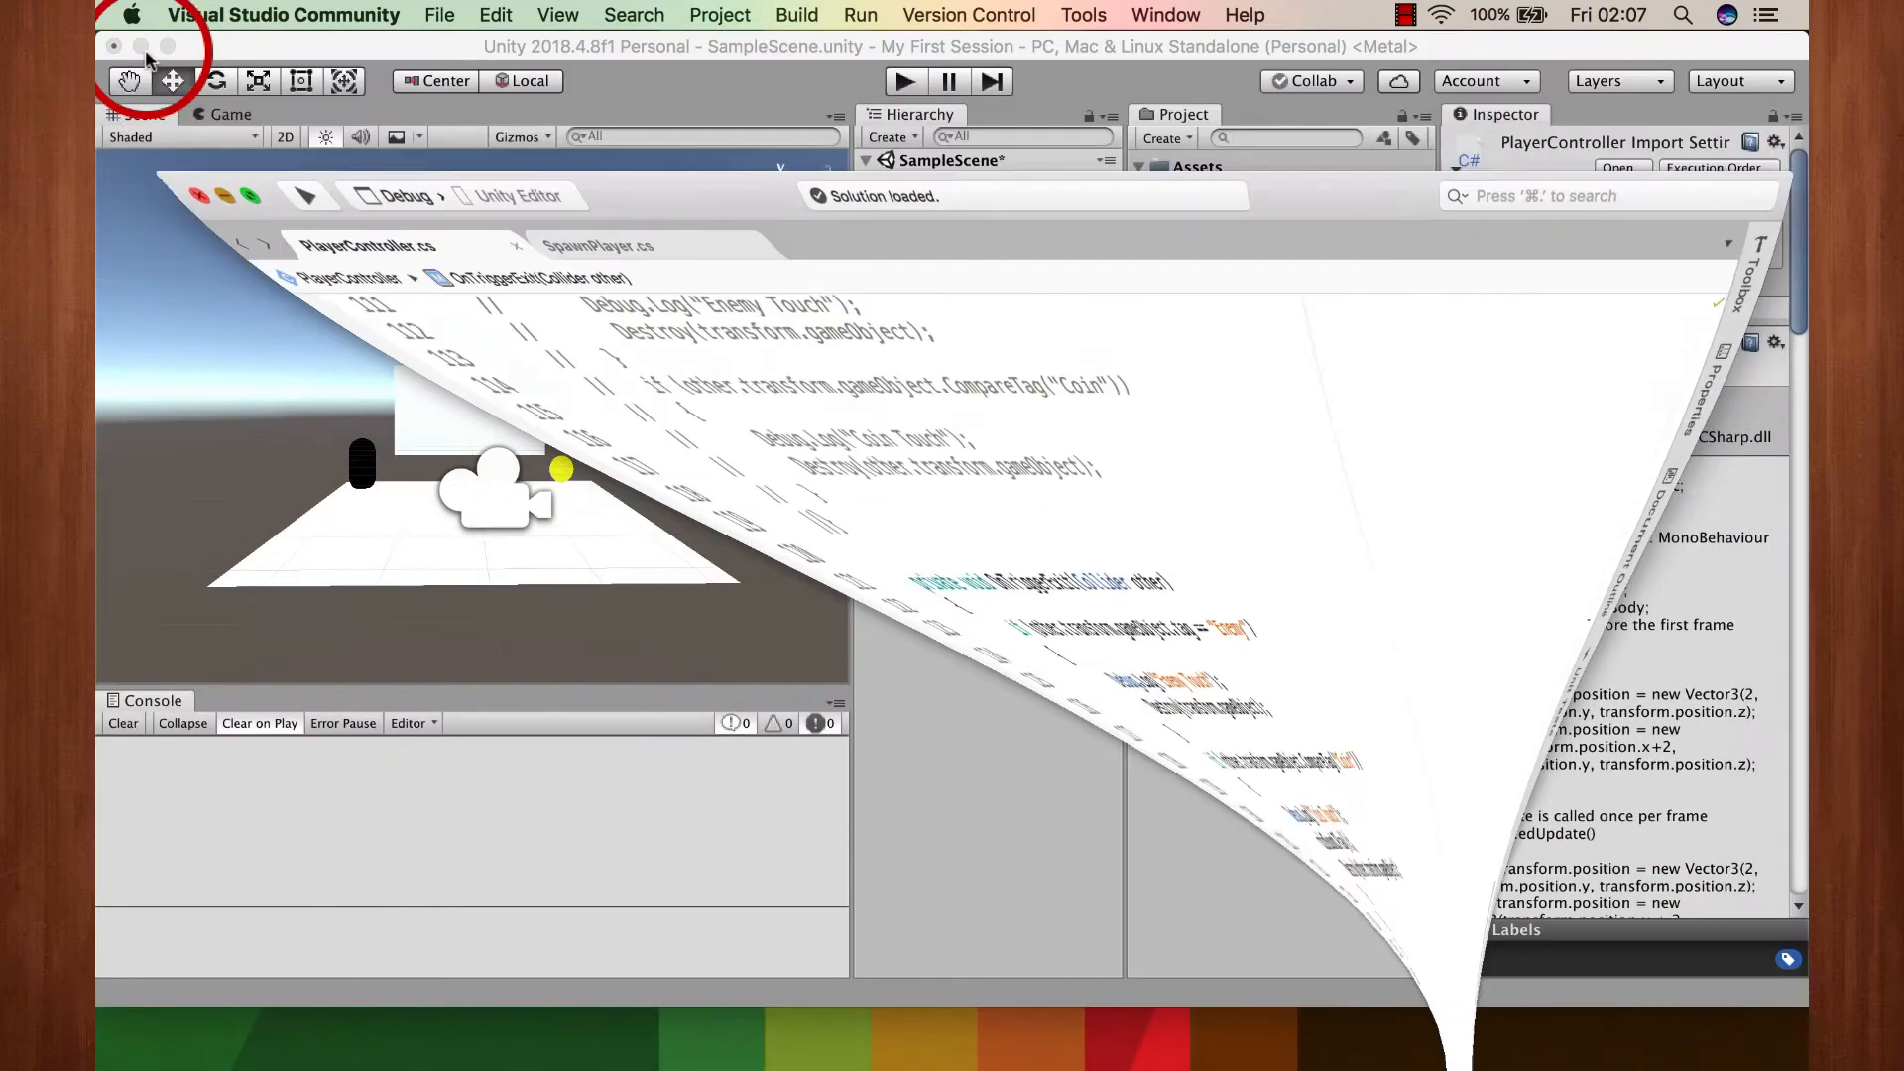
click(911, 82)
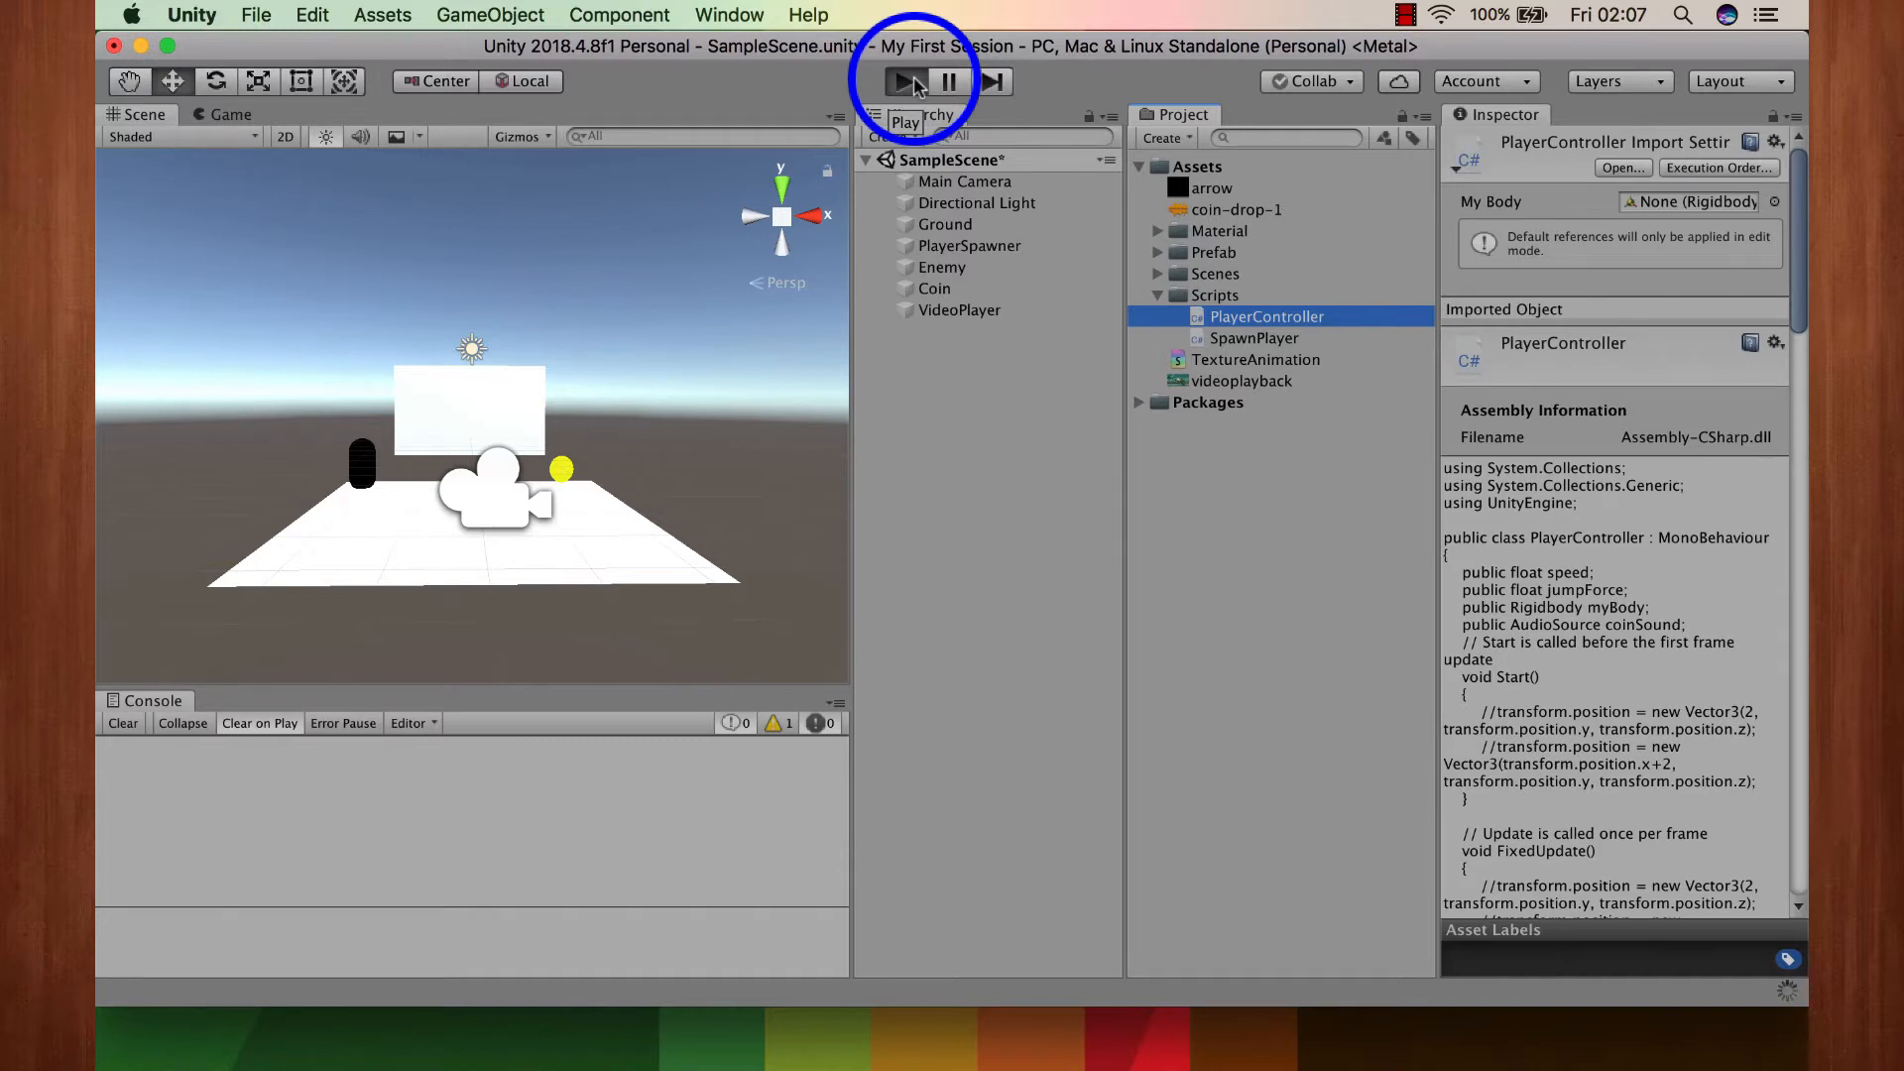
click(907, 83)
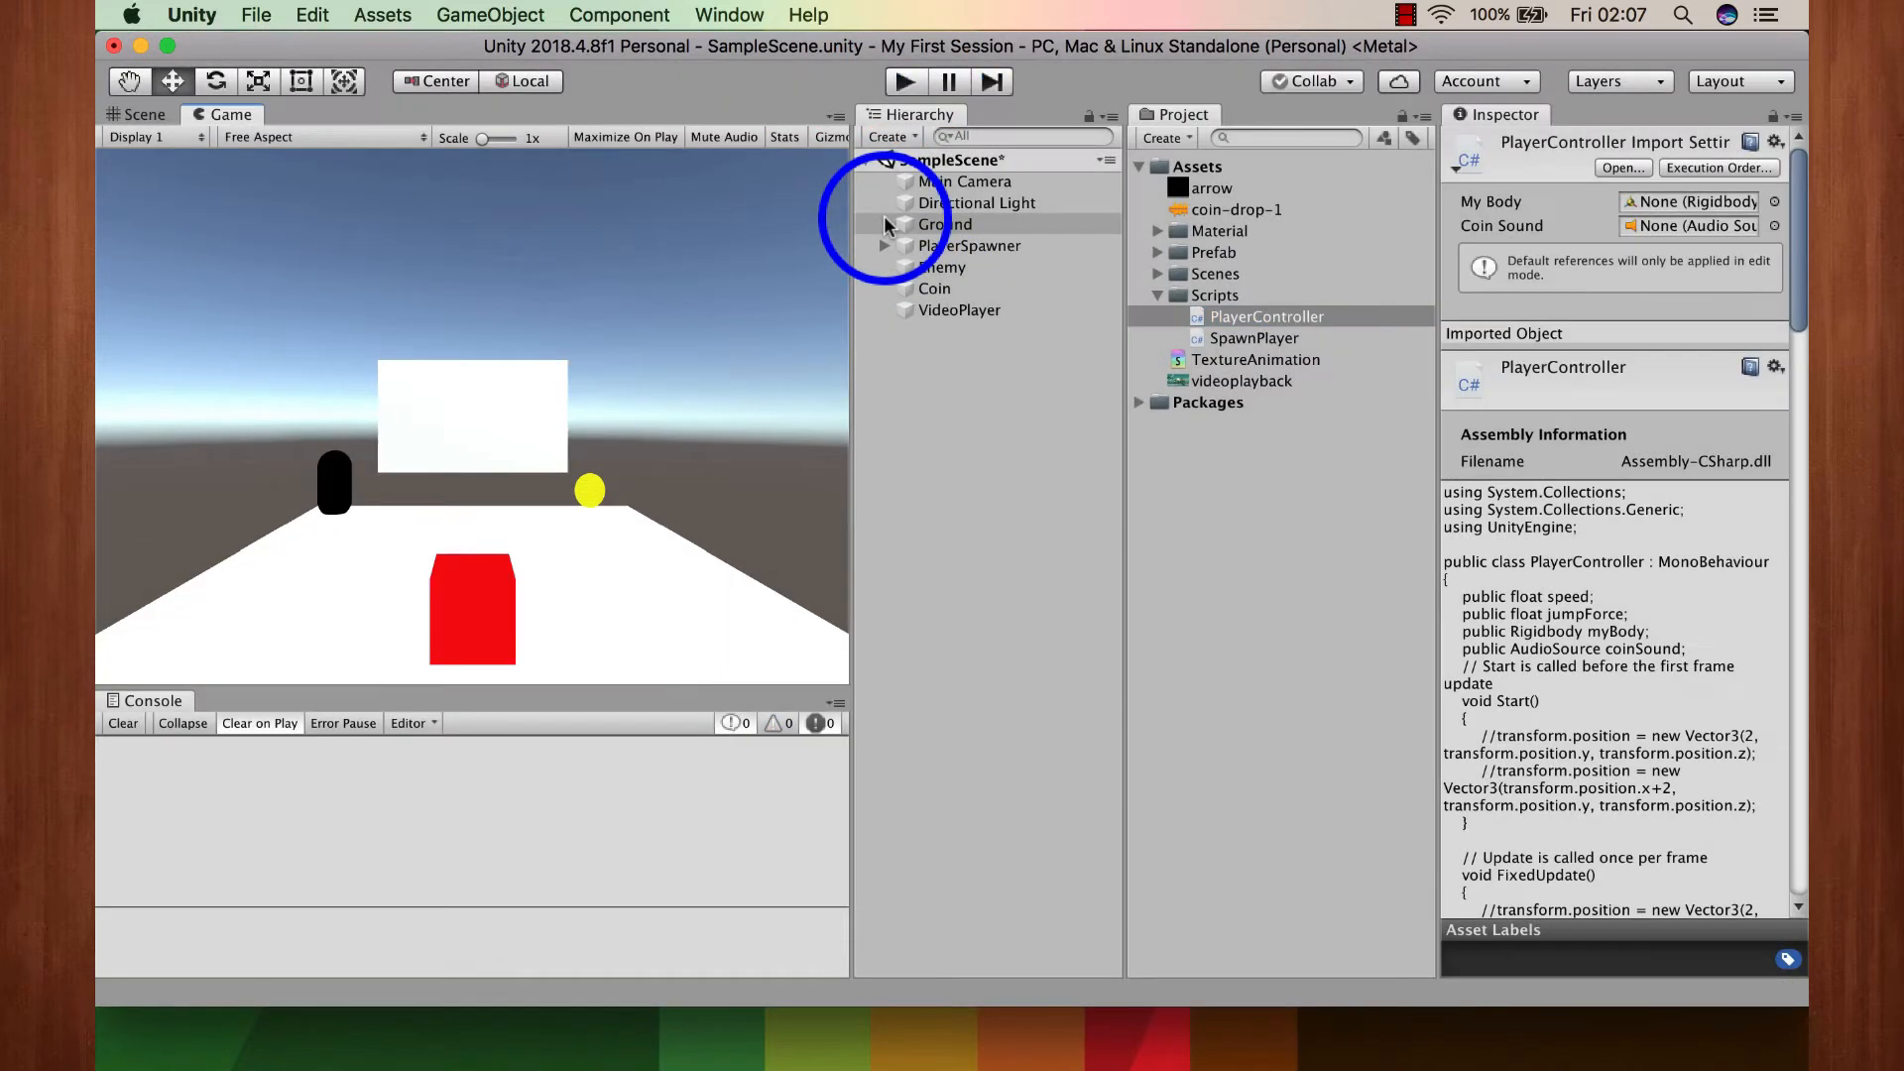
Step: Open the Player prefab and try to choose an Audio Source for the Player Controller's Coin Sound
click(1004, 245)
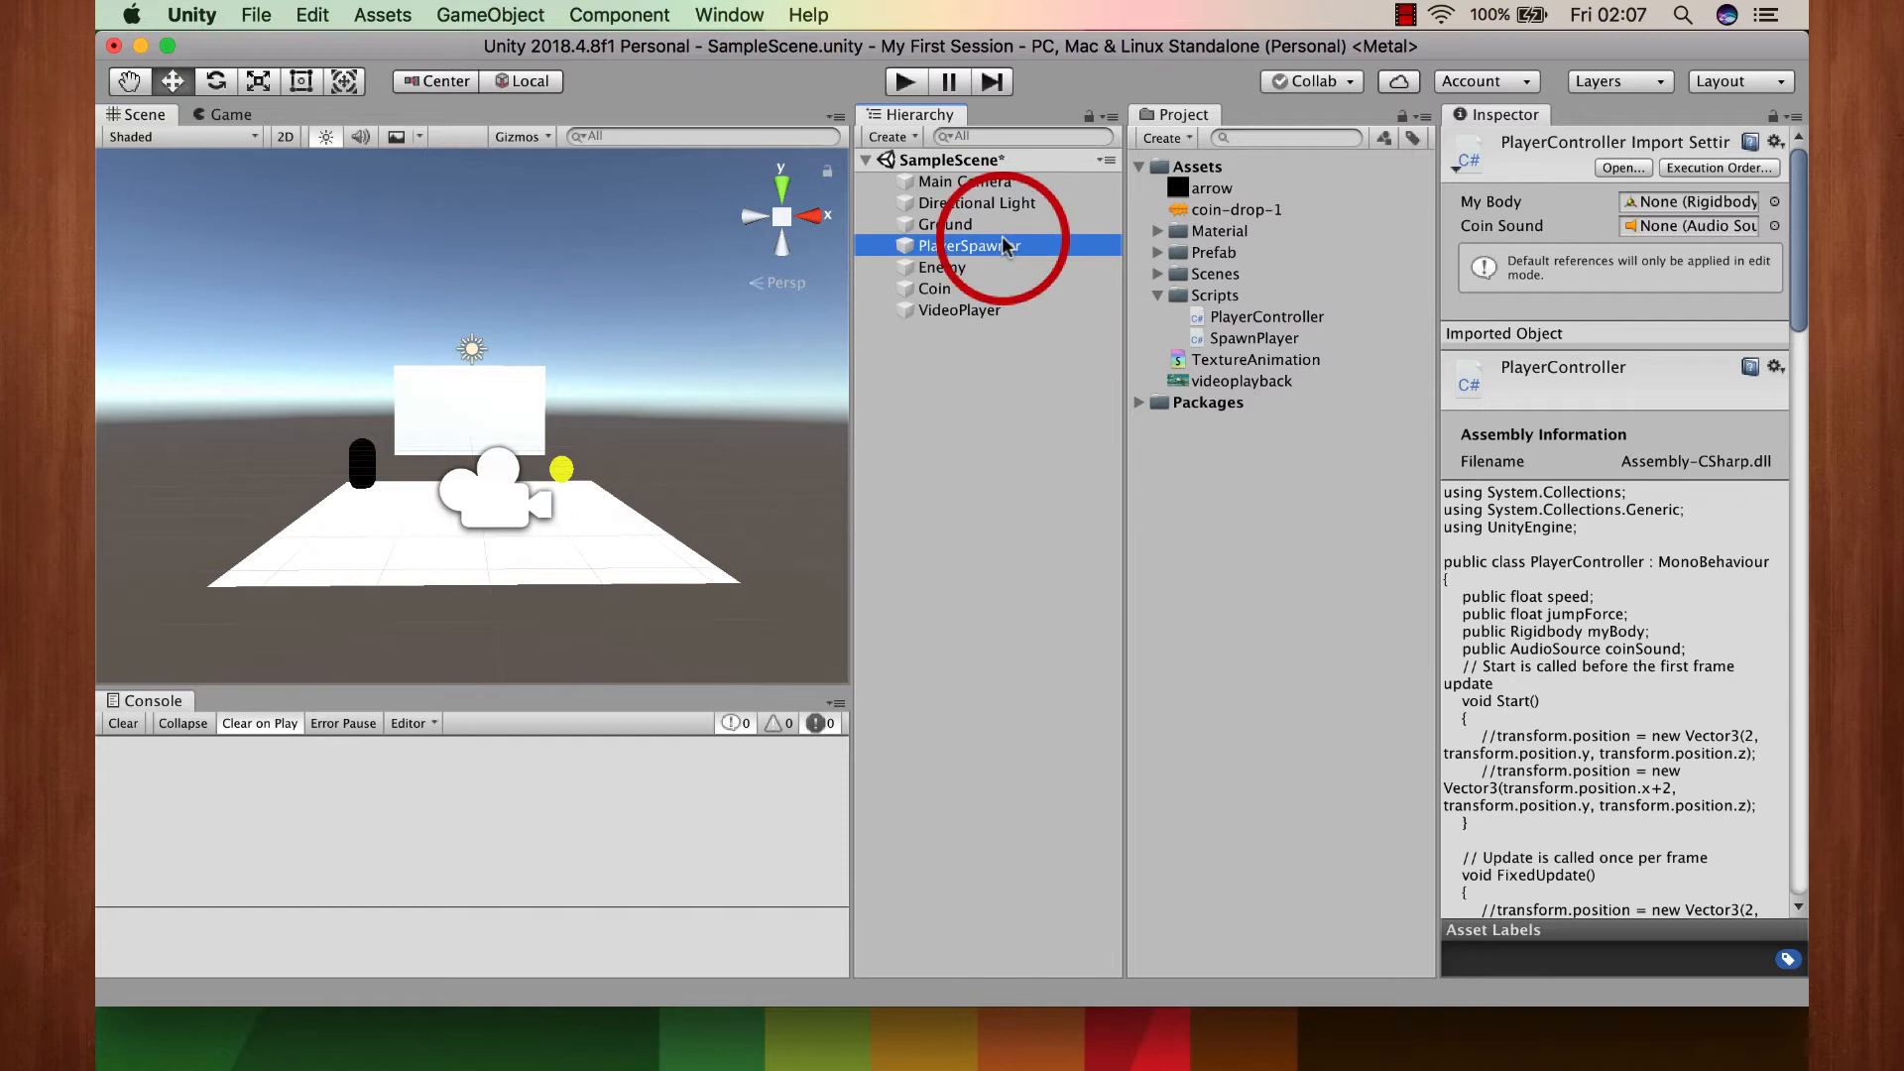
click(1157, 253)
click(1170, 273)
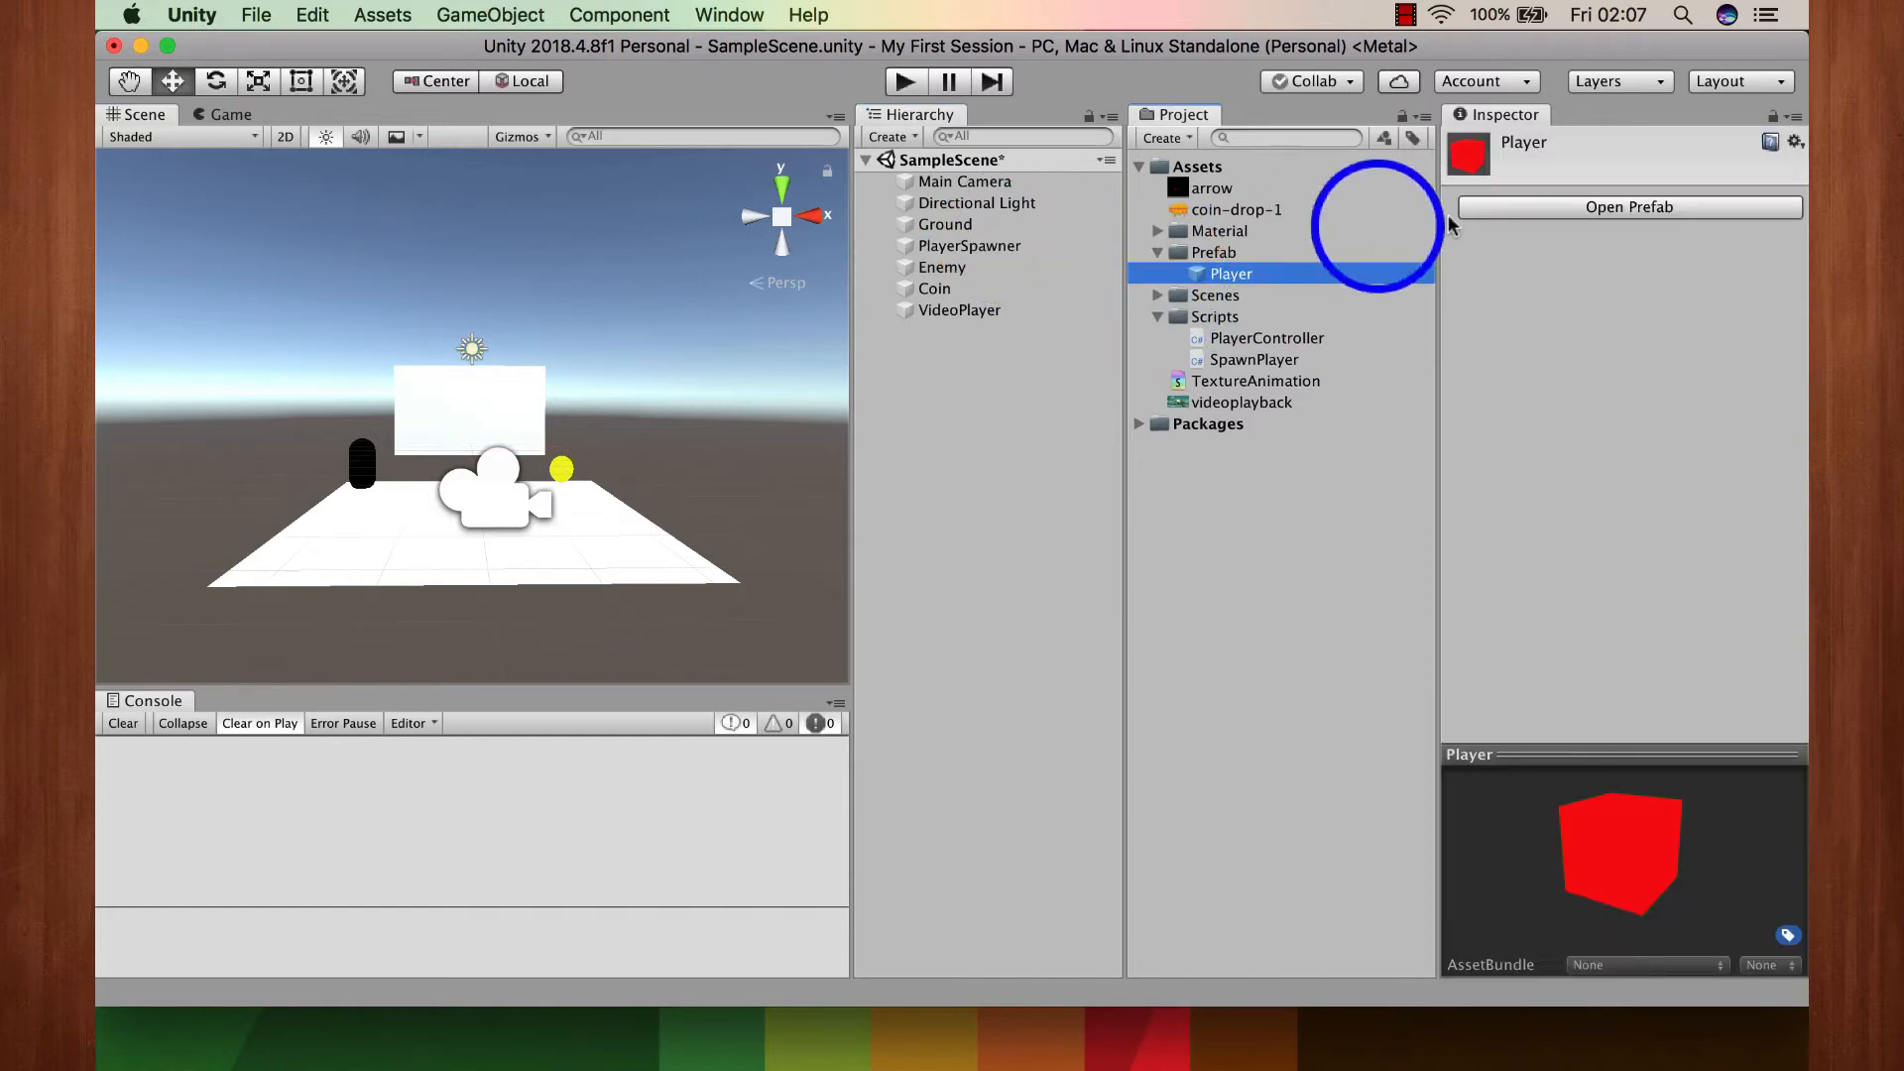
click(1512, 216)
scroll(1691, 783, down, 5)
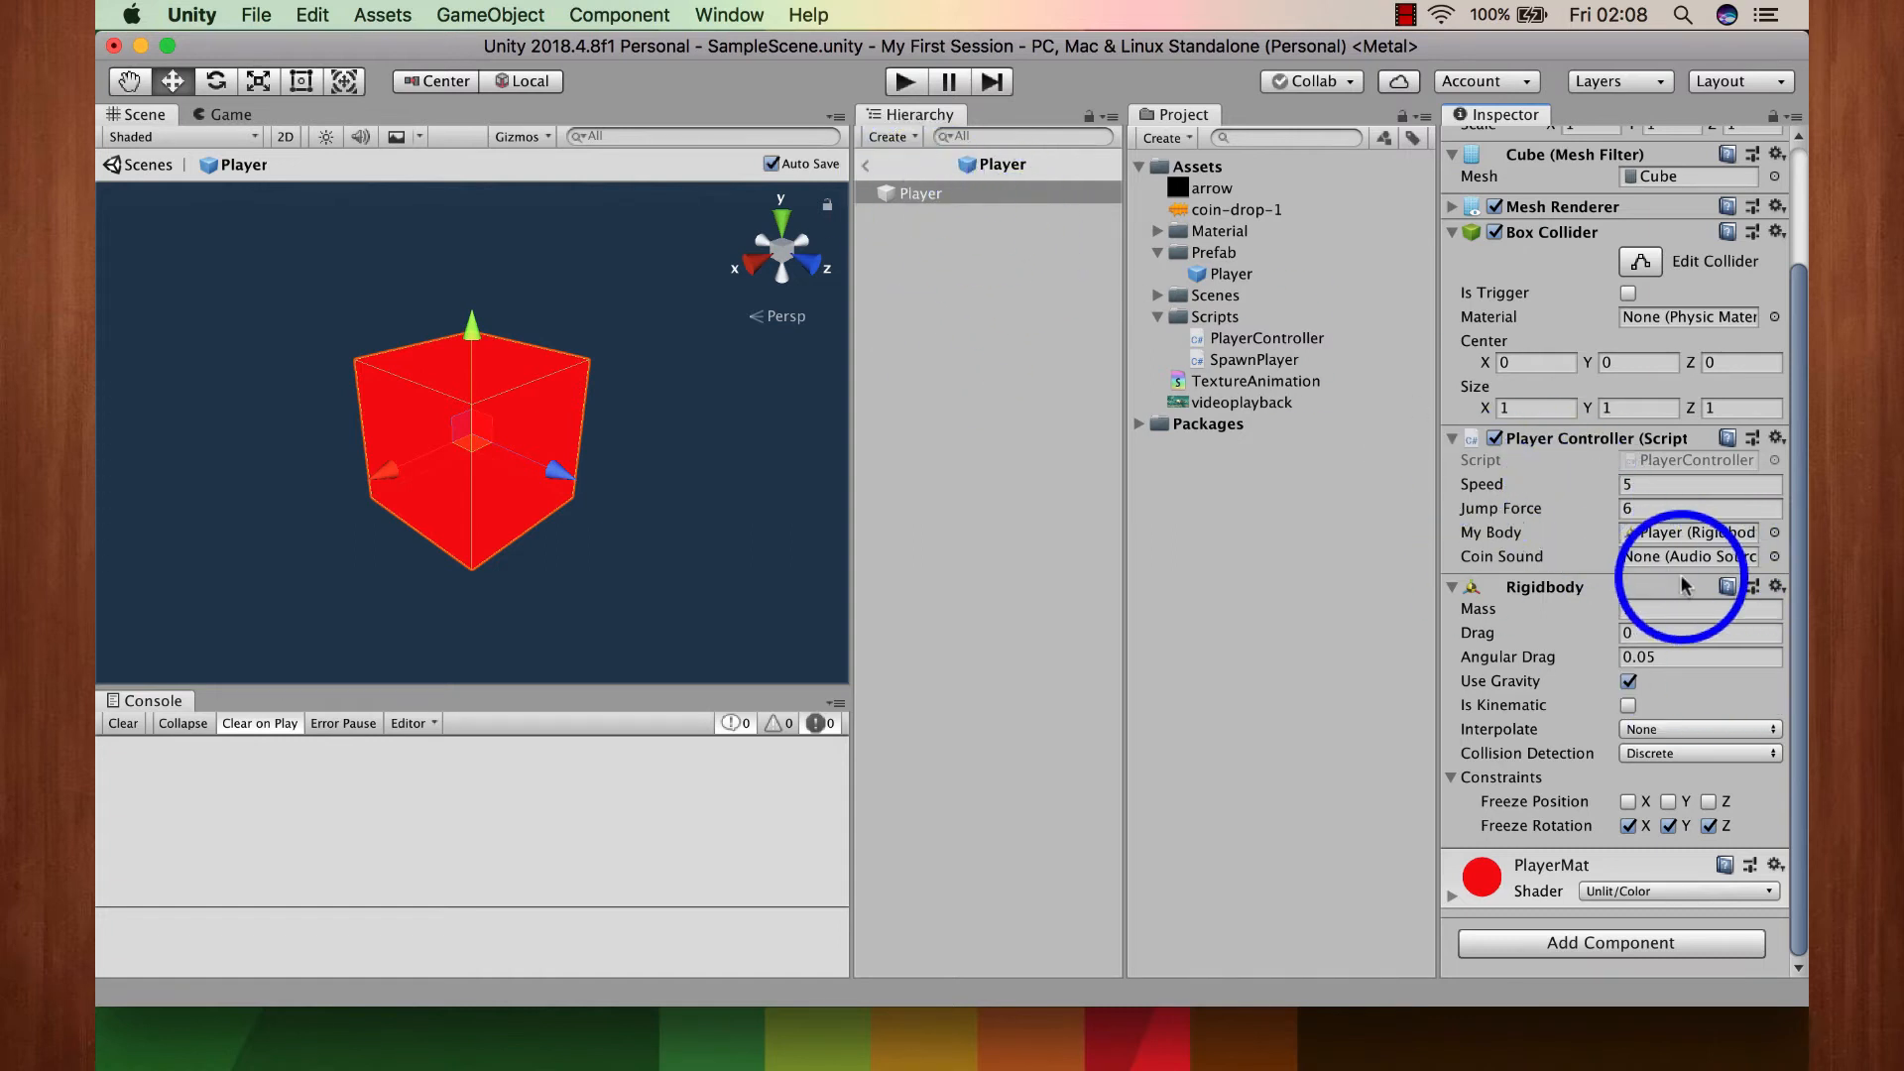
click(1775, 556)
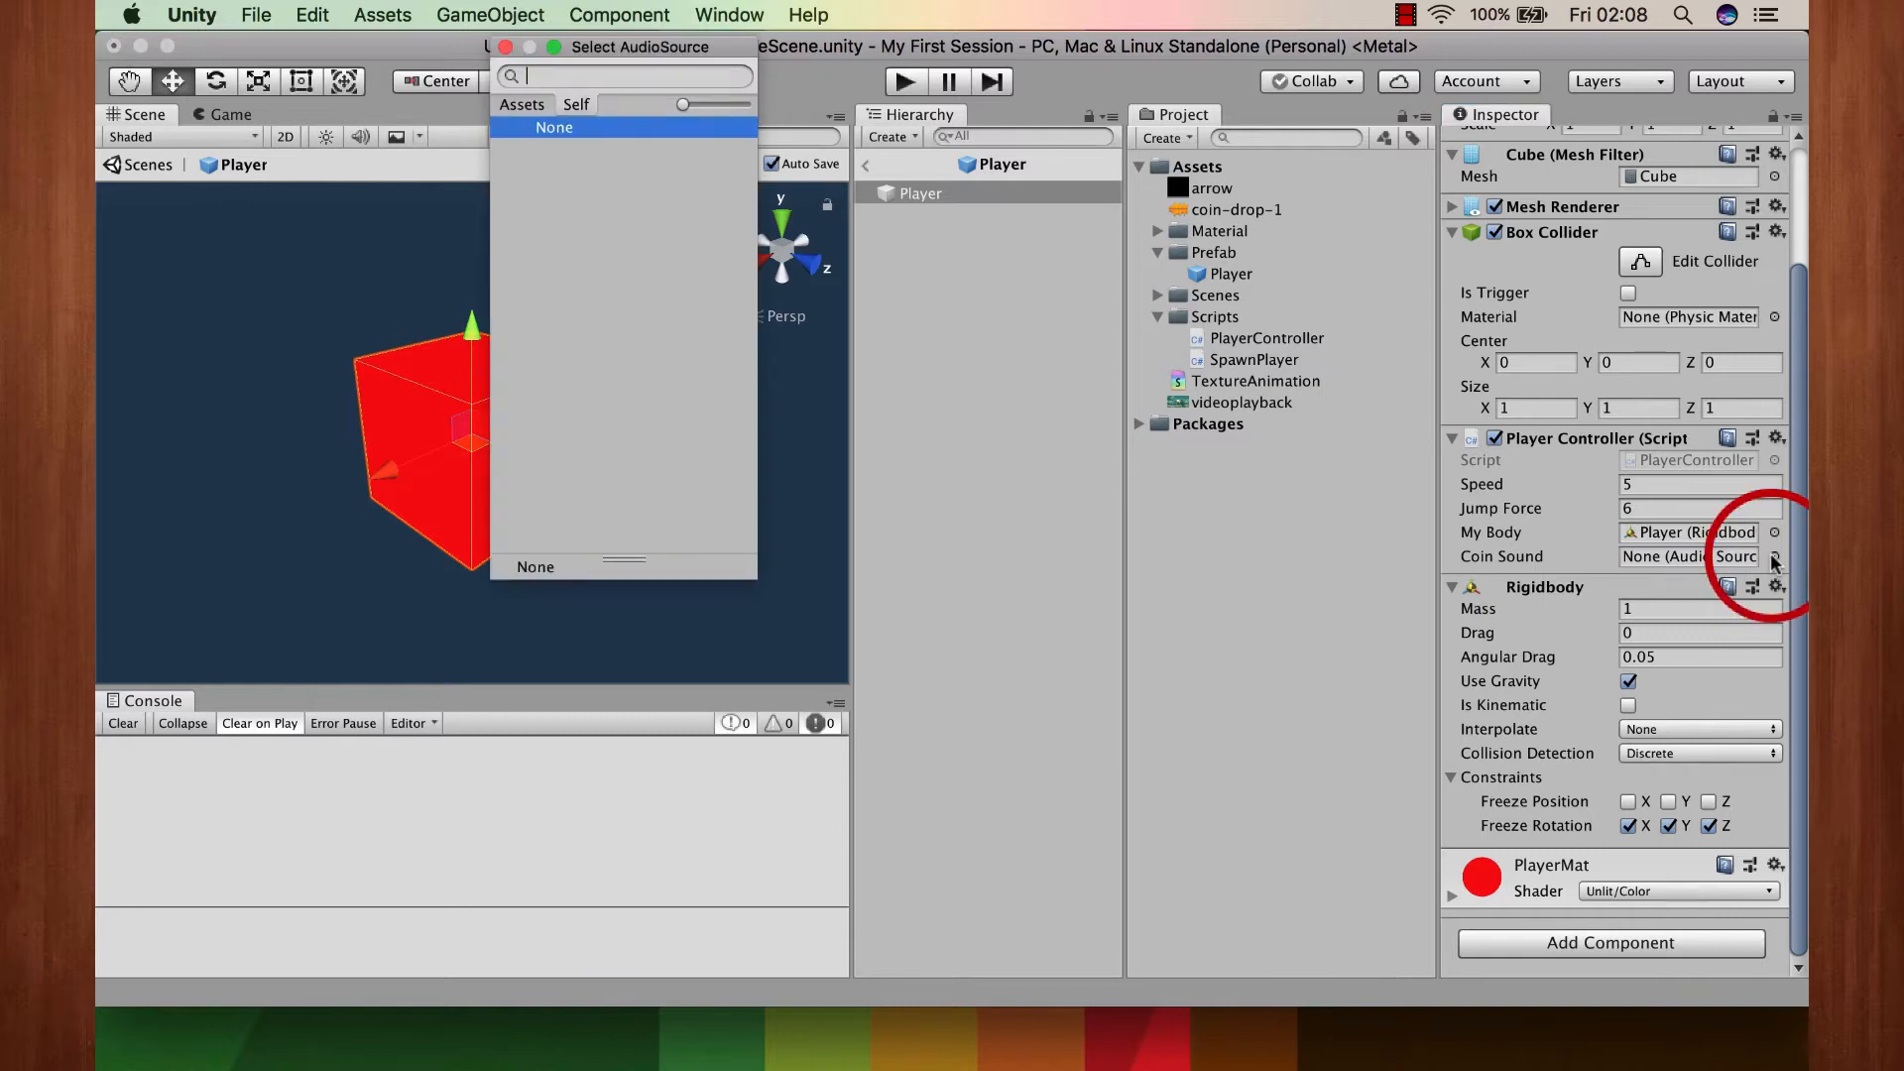
click(505, 47)
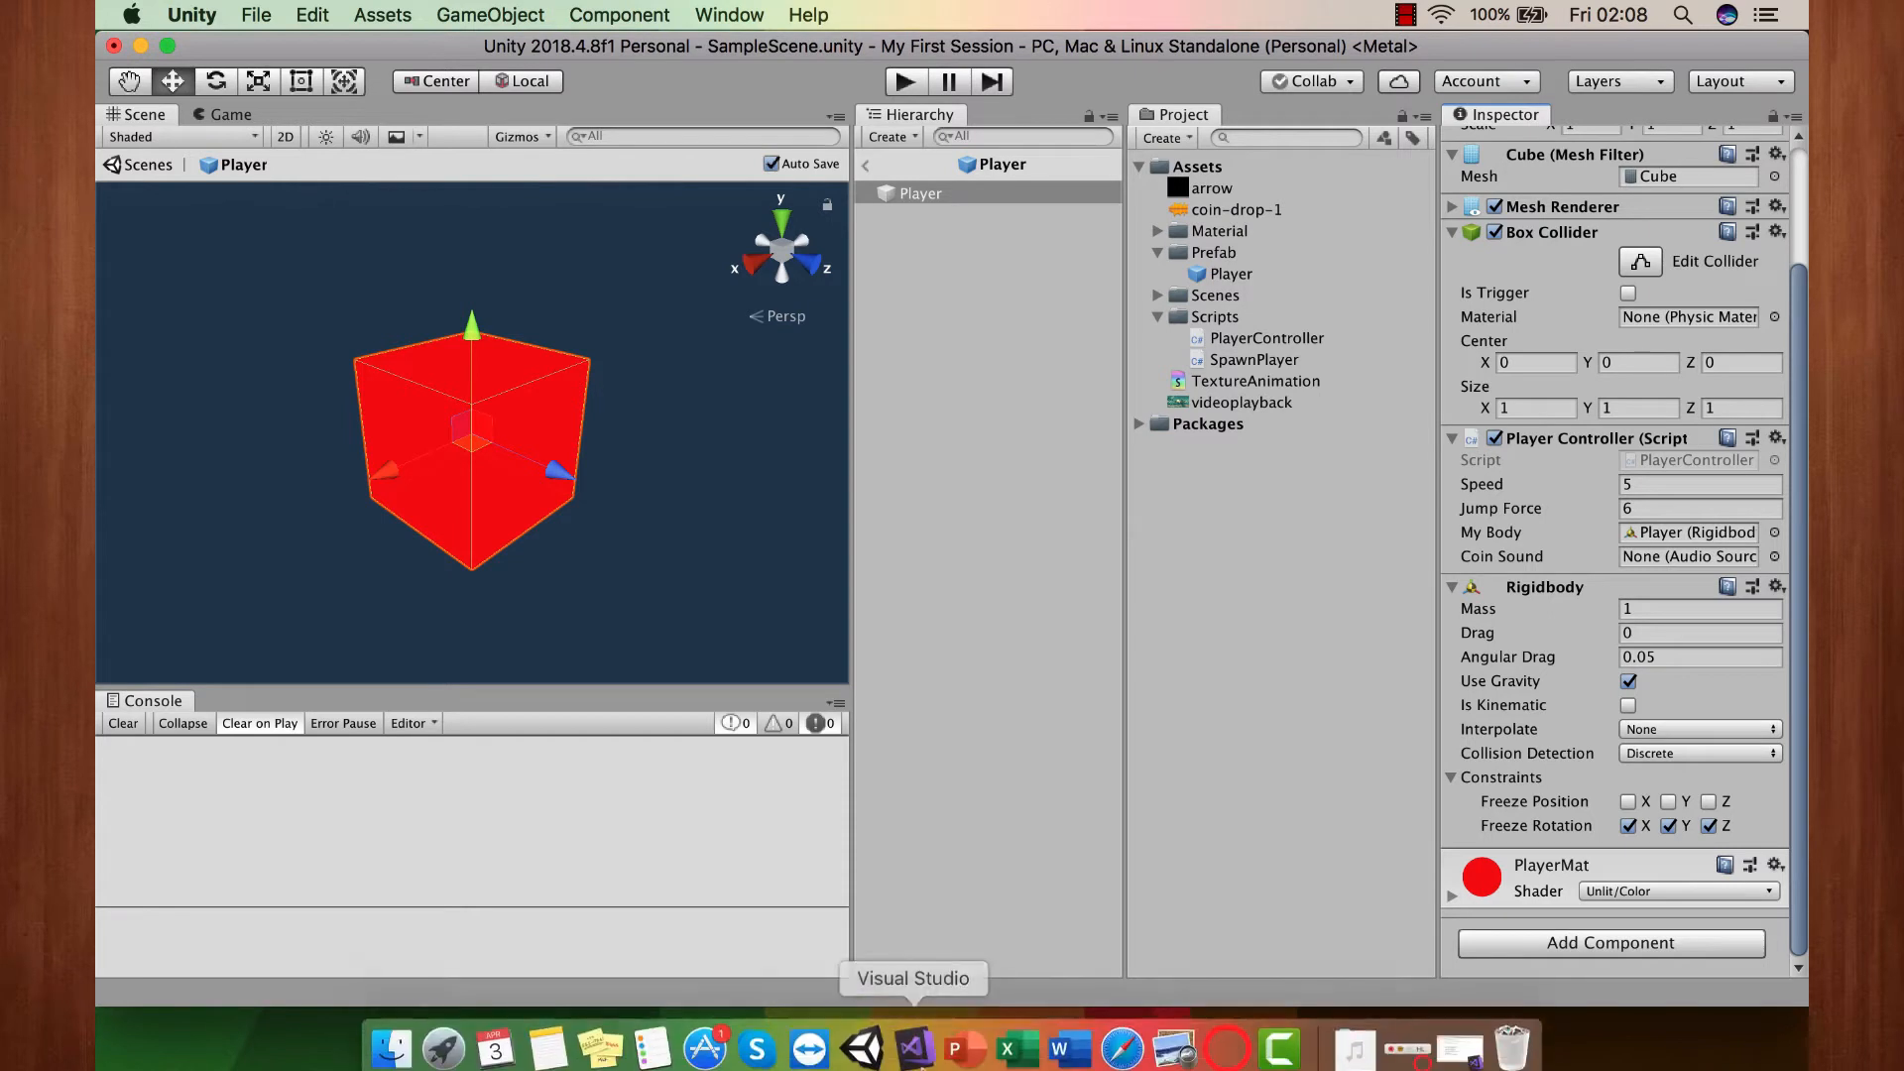
Step: Switch to Visual Studio and remove the public modifier from the coinSound declaration in PlayerController
click(940, 1050)
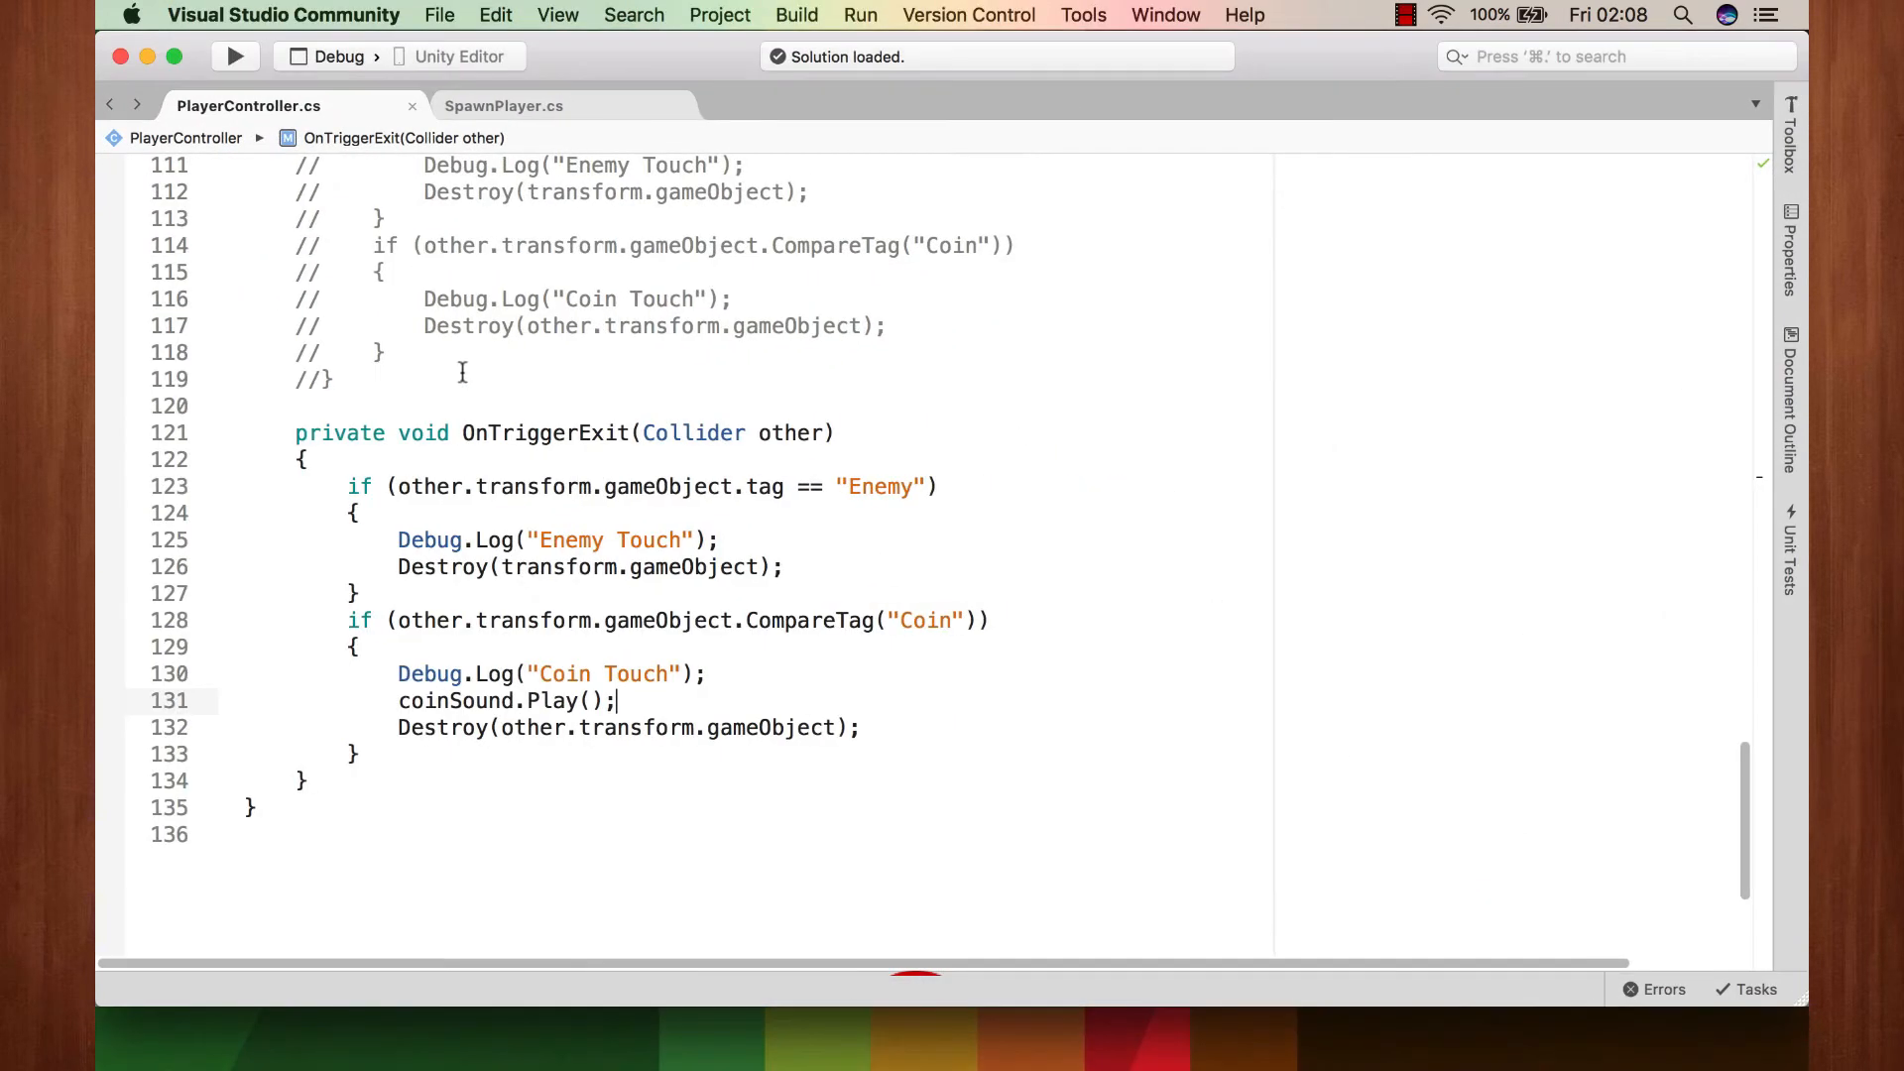
scroll(463, 377, up, 15)
scroll(462, 372, up, 12)
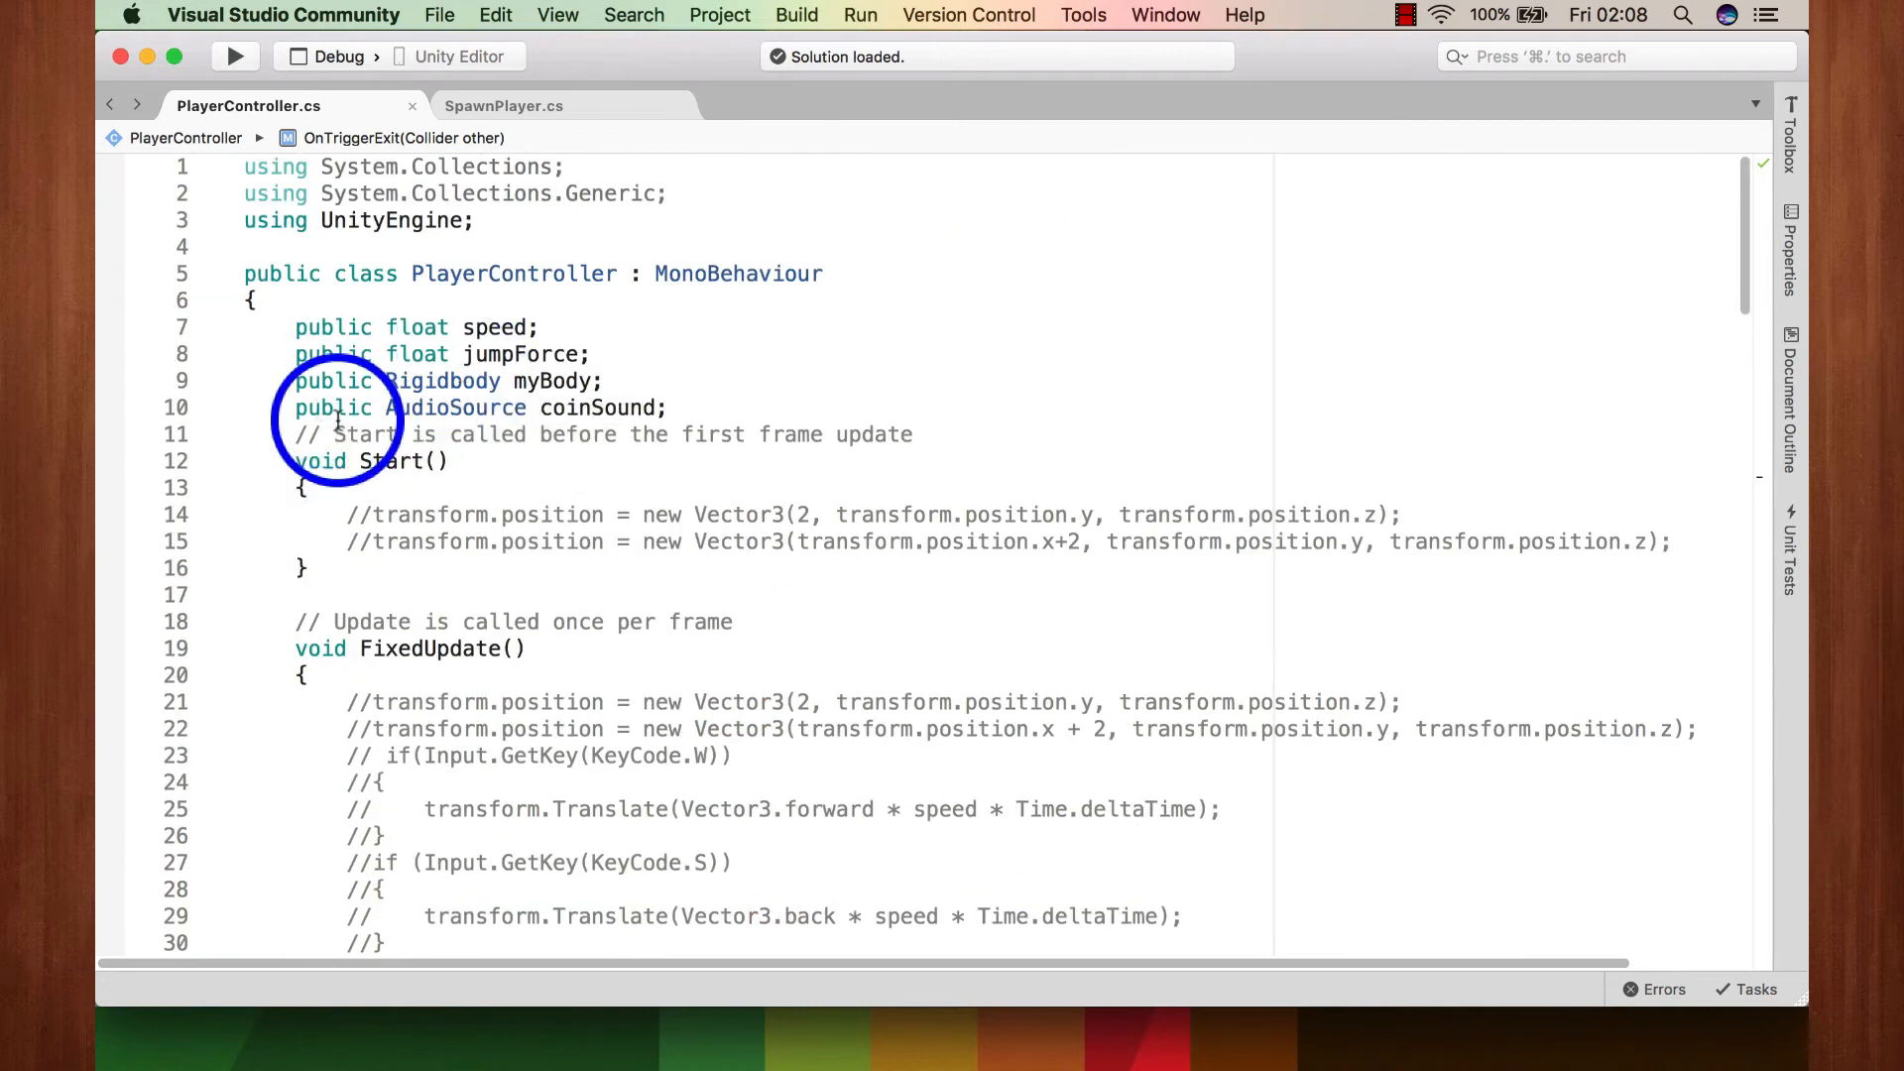
double_click(335, 415)
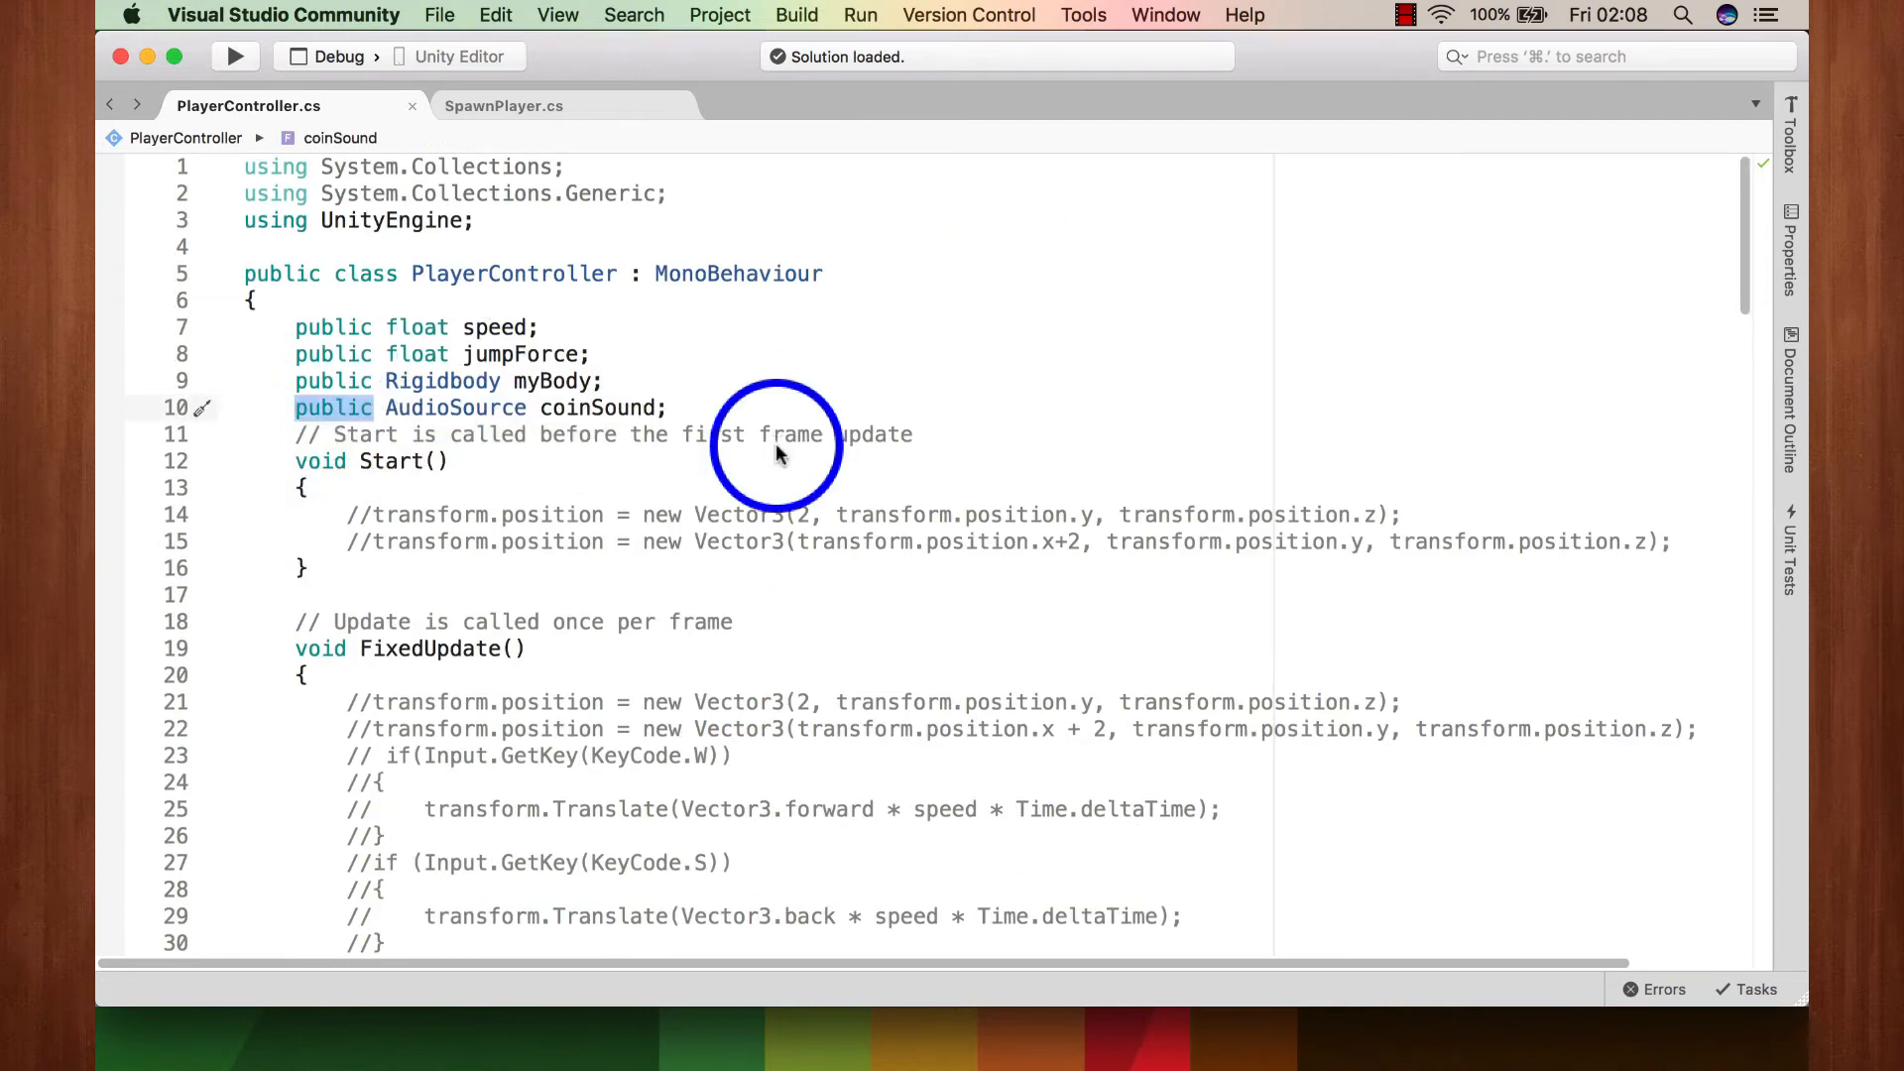
key(BackSpace)
click(1211, 354)
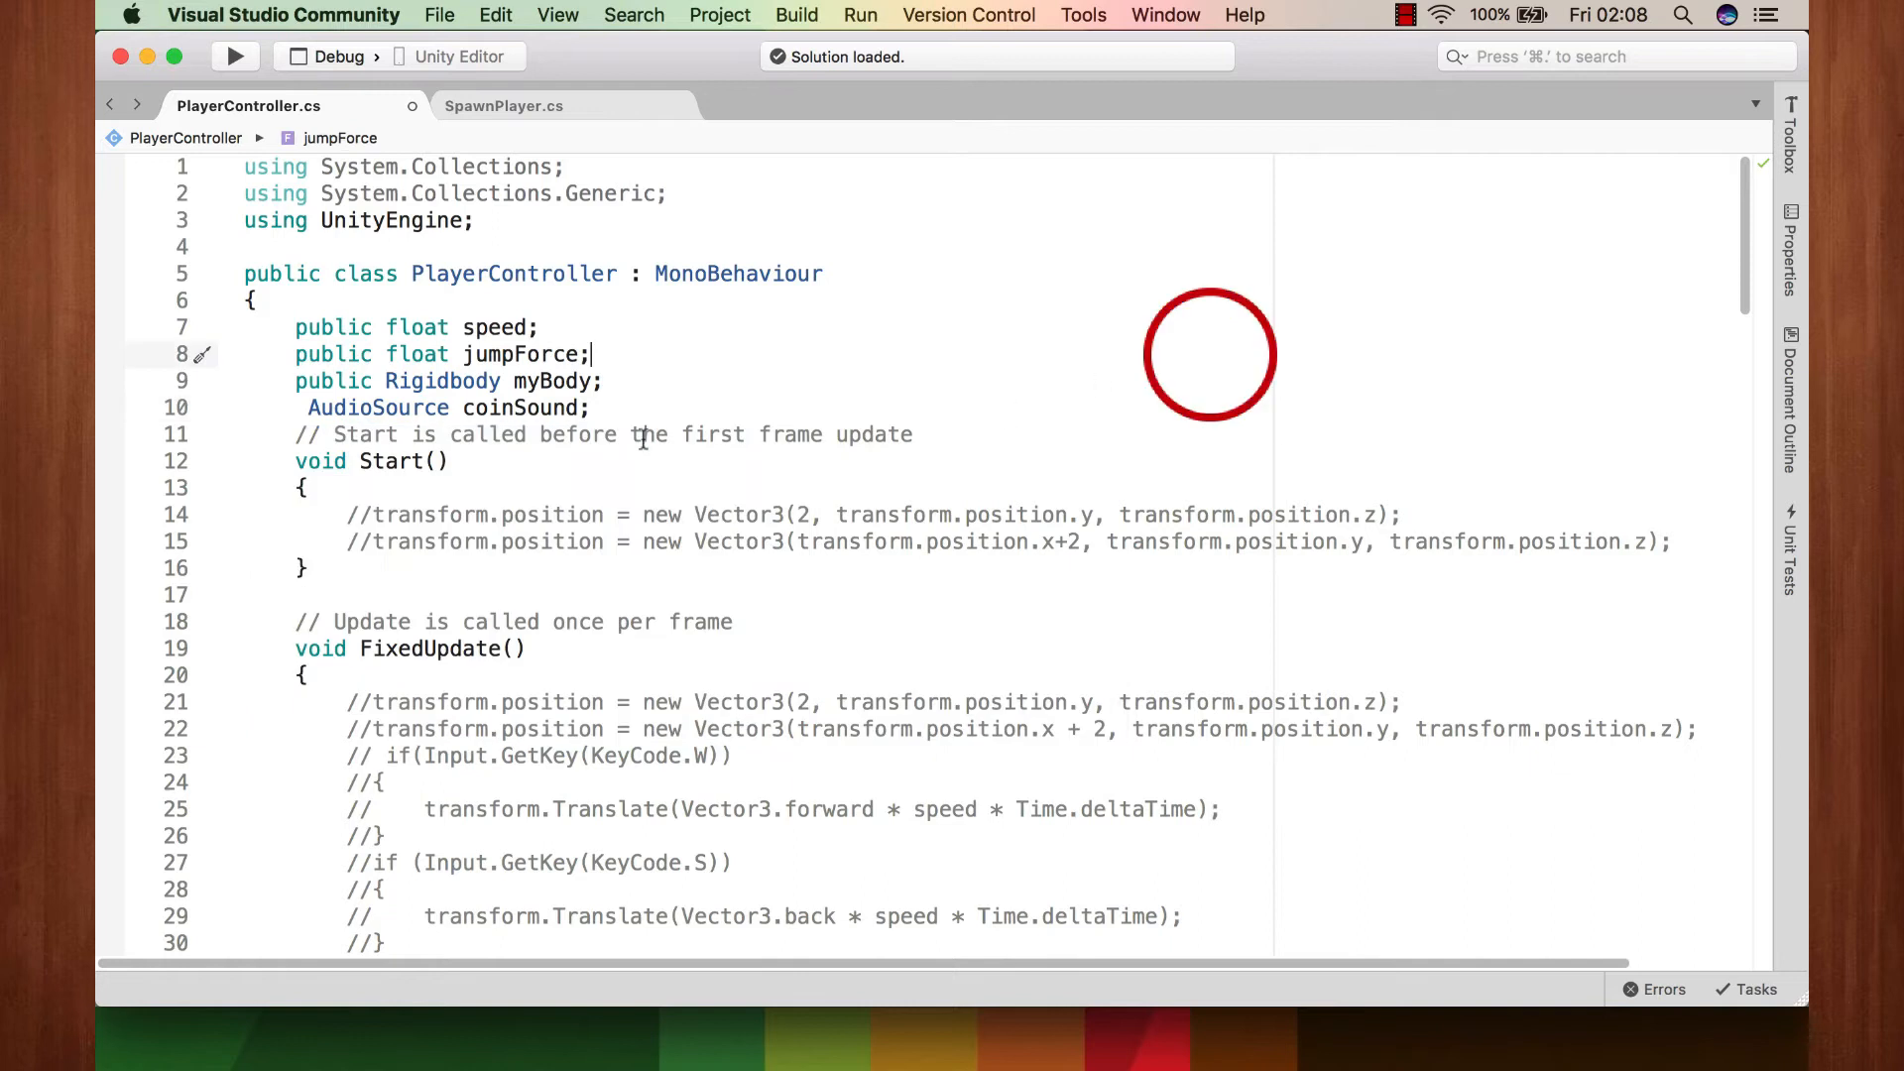
Step: At the beginning of Start(), add a line assigning coinSound to GameObject.FindWithTag("Coin")
click(391, 490)
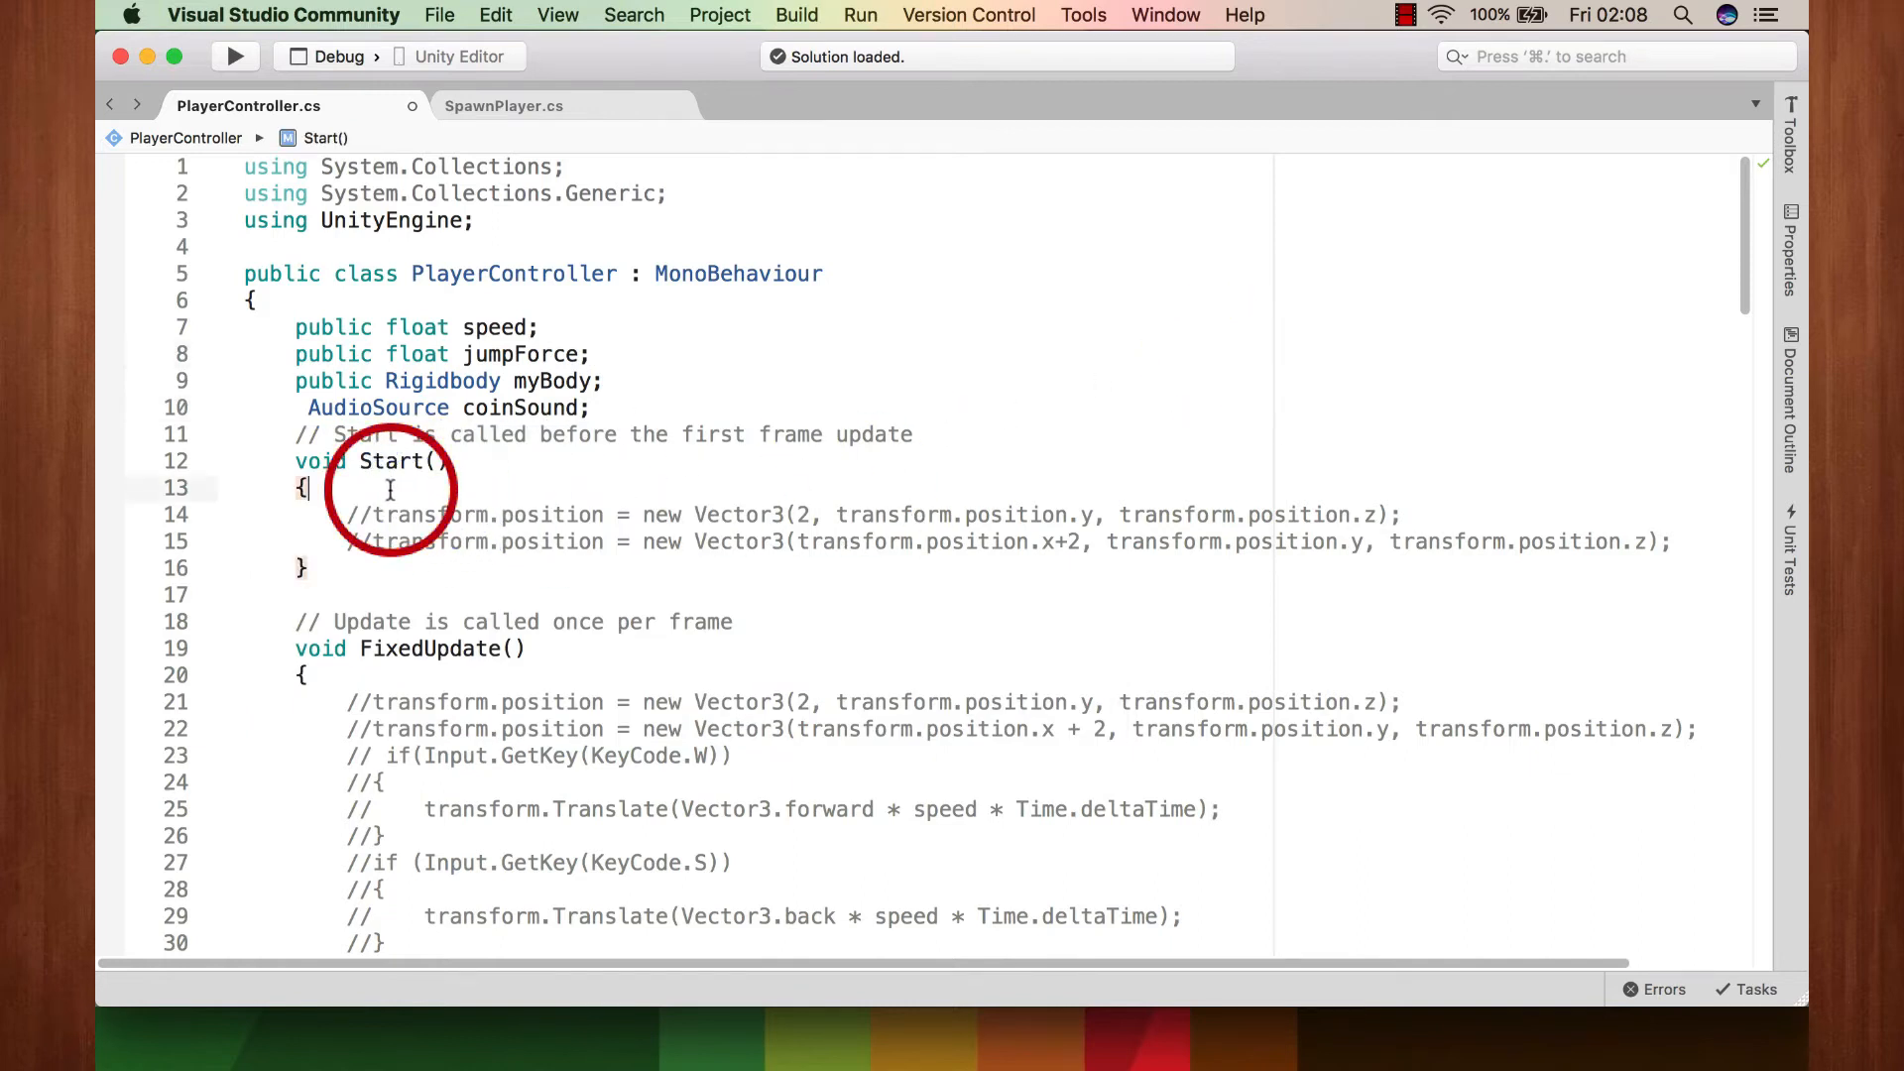
key(Return)
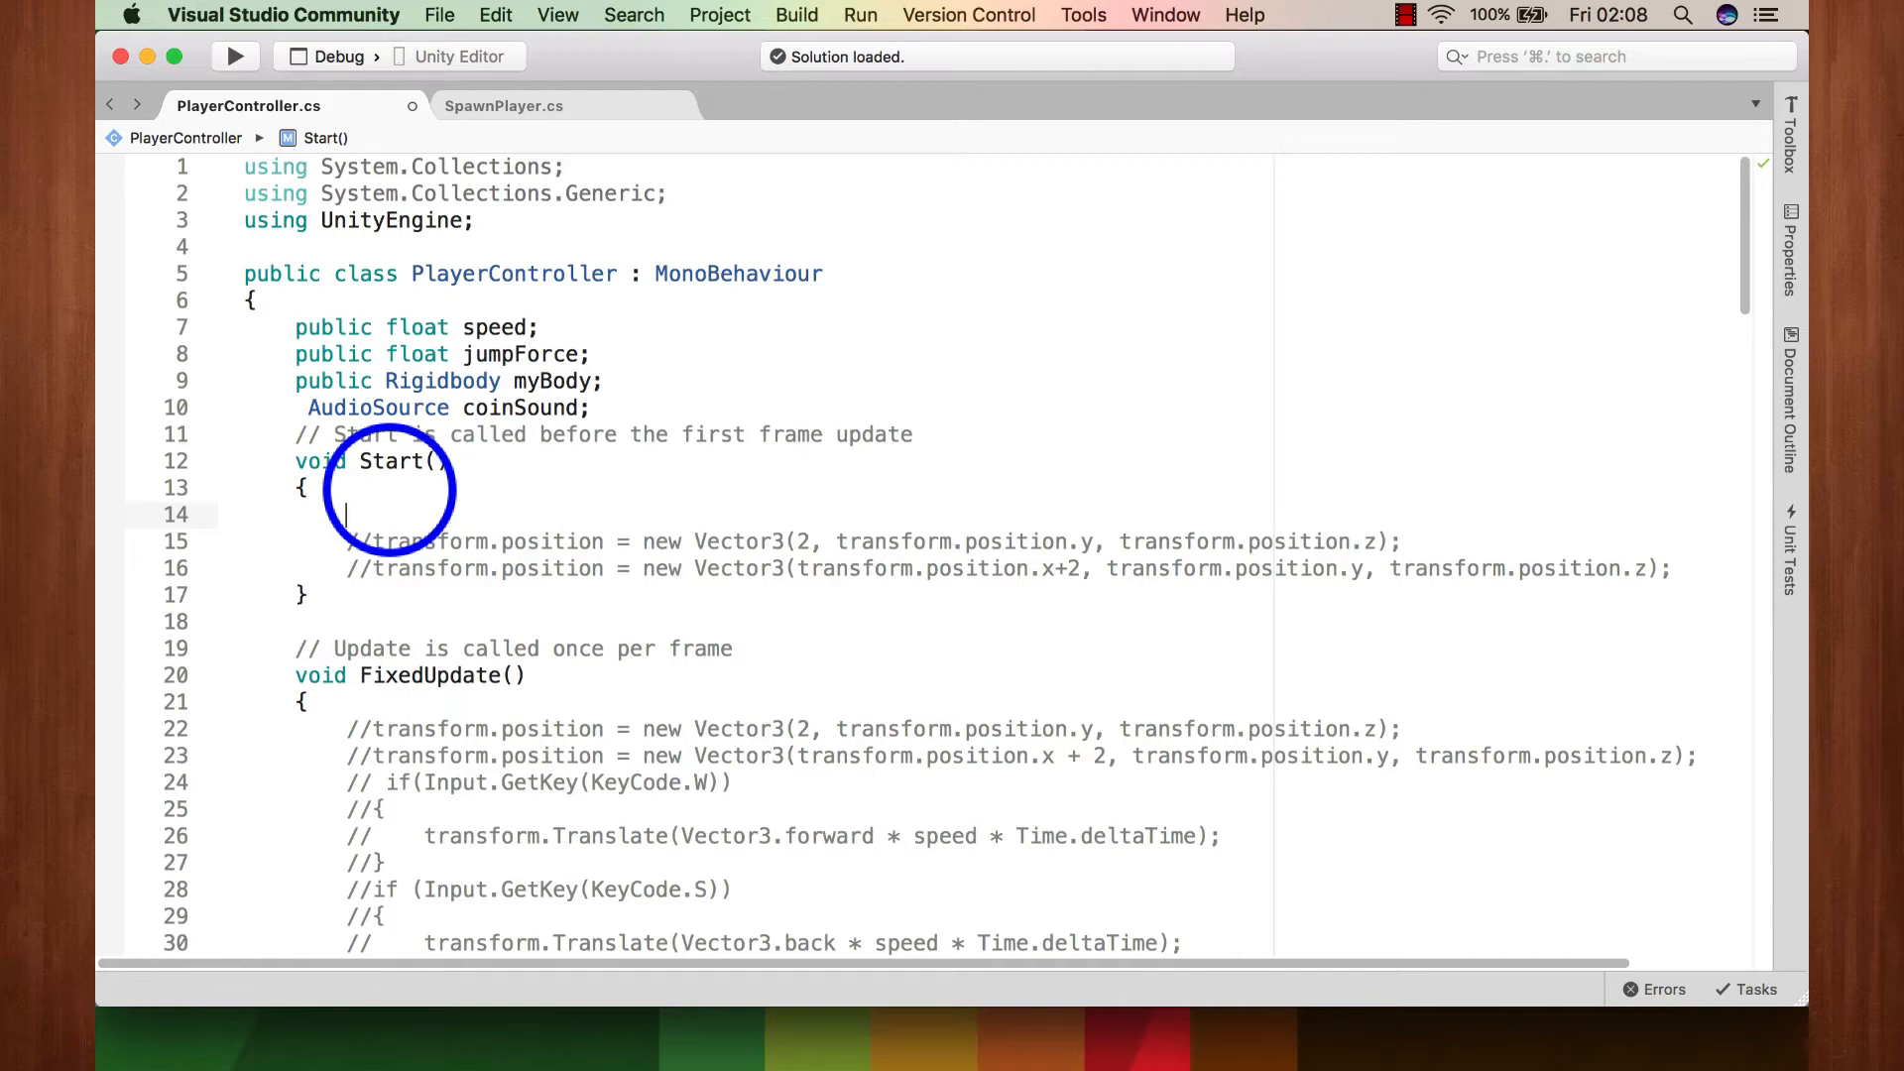
text(coi)
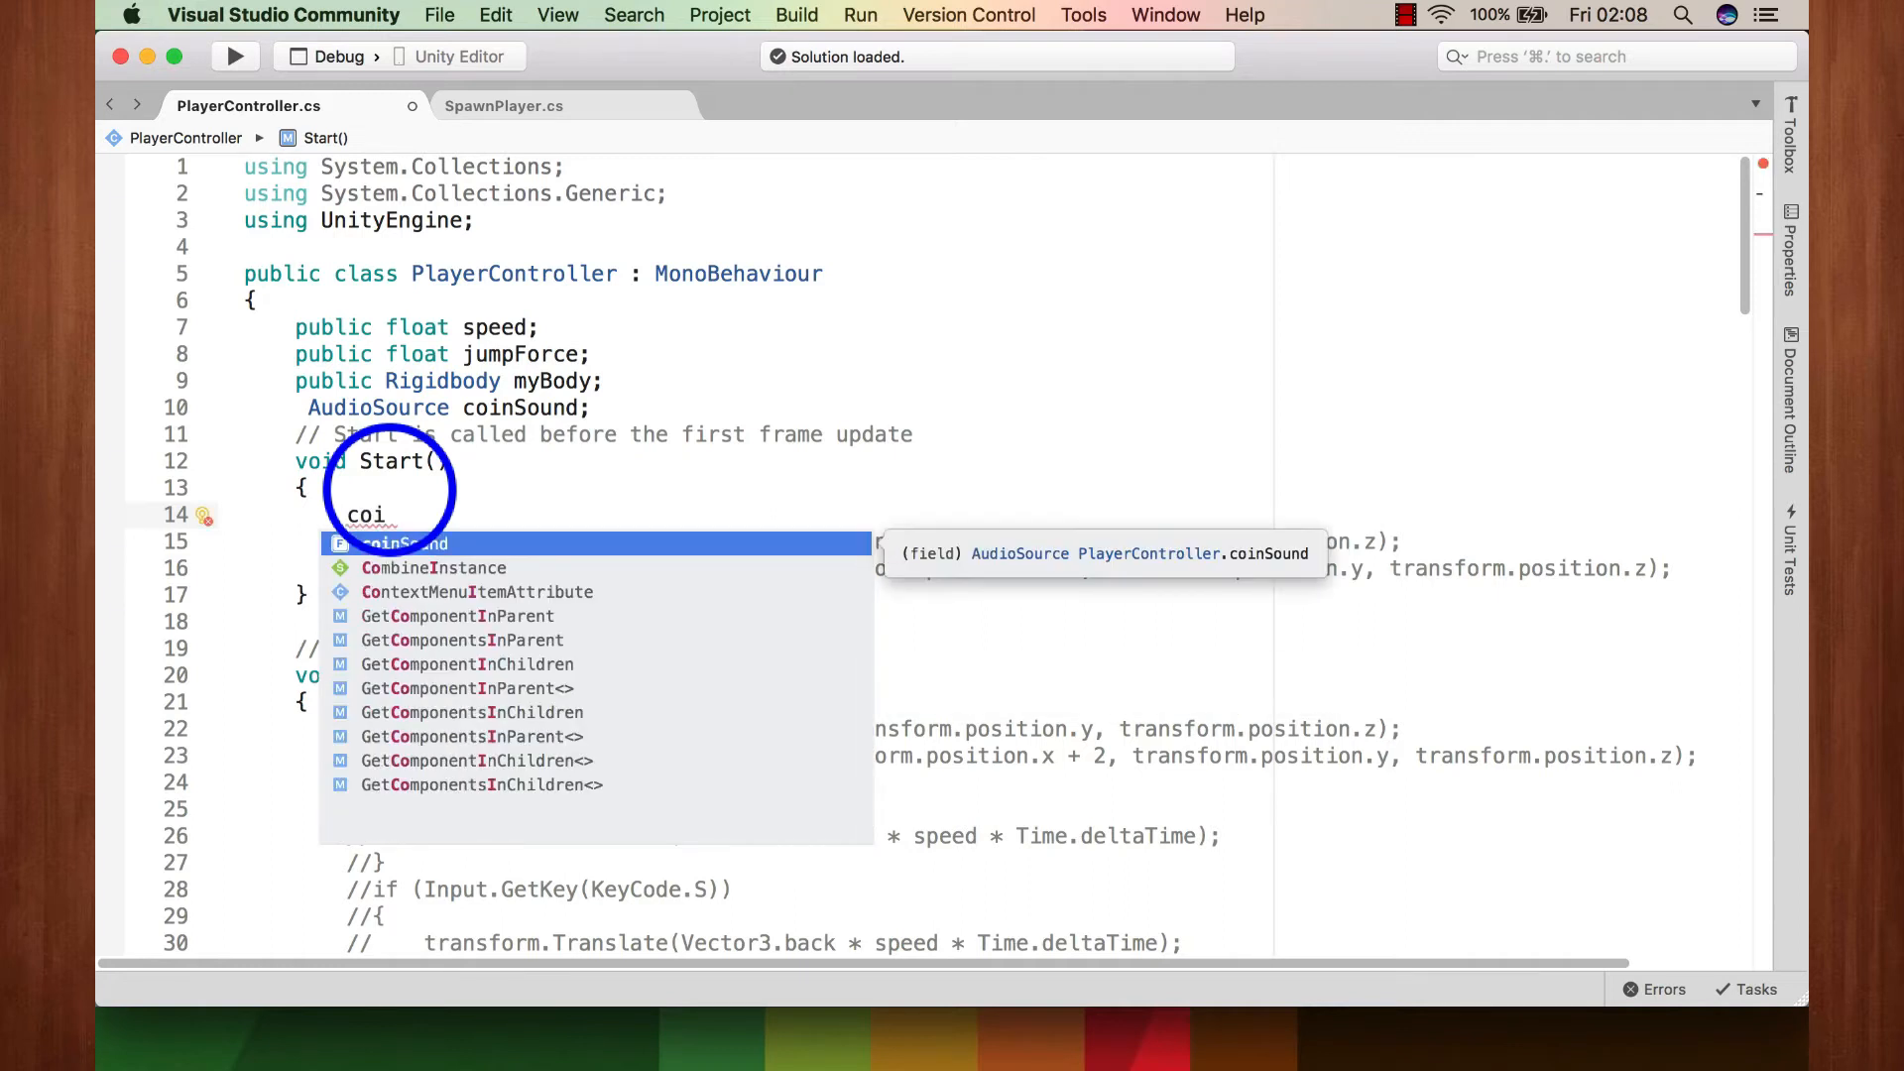
key(Return)
text(= )
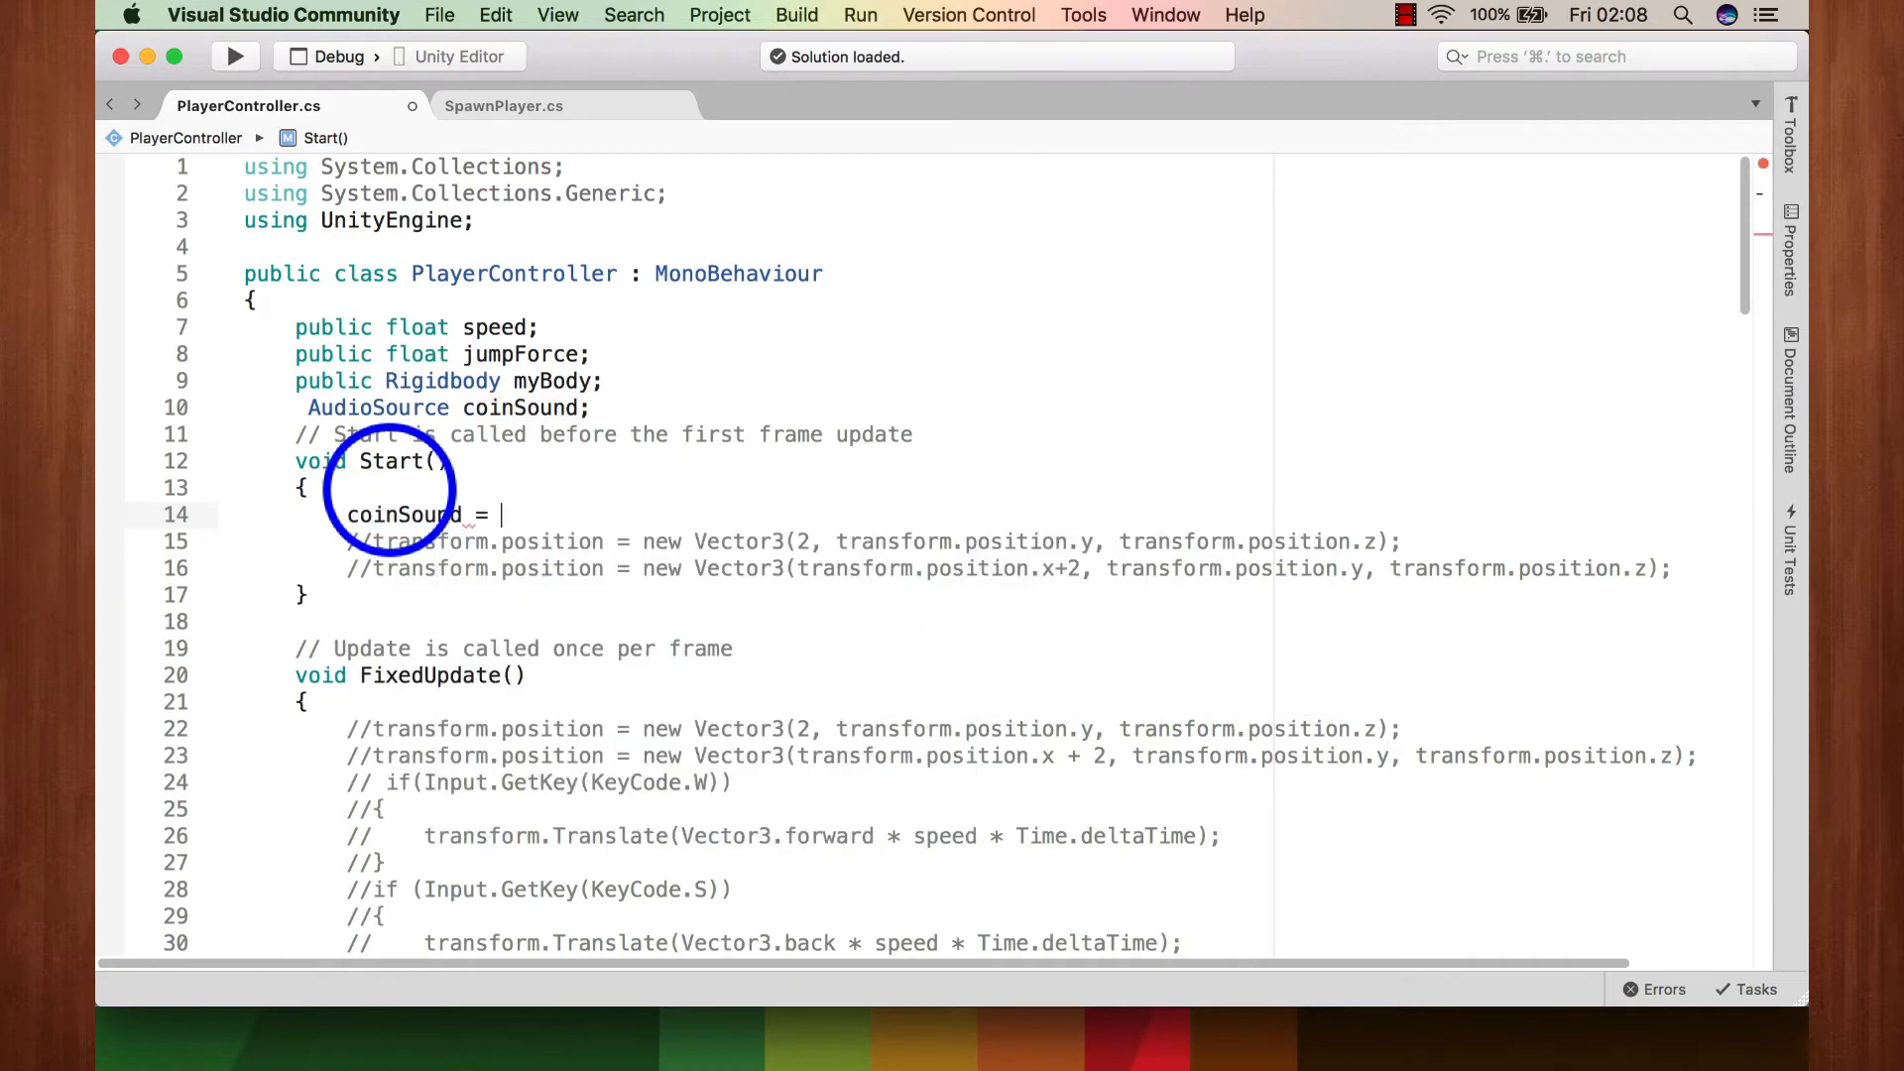
text(Ga)
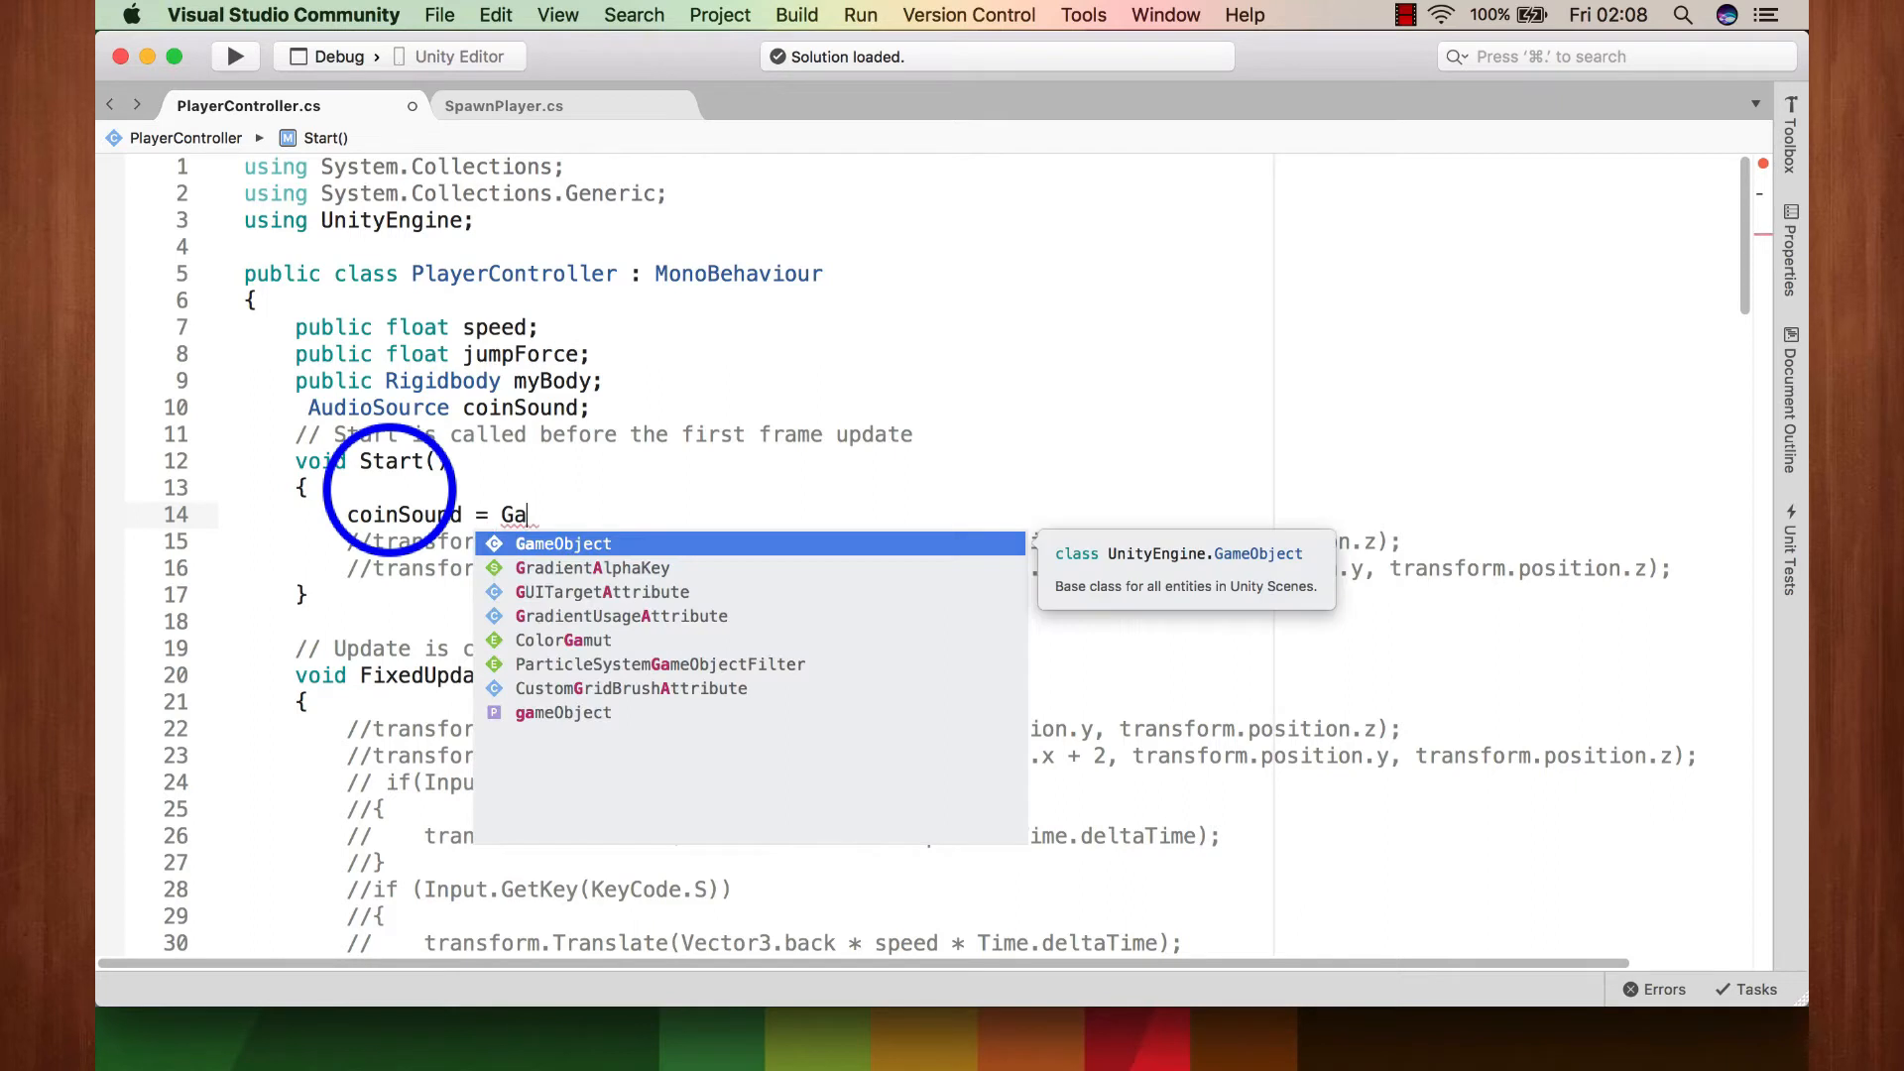
key(Return)
text(.fi)
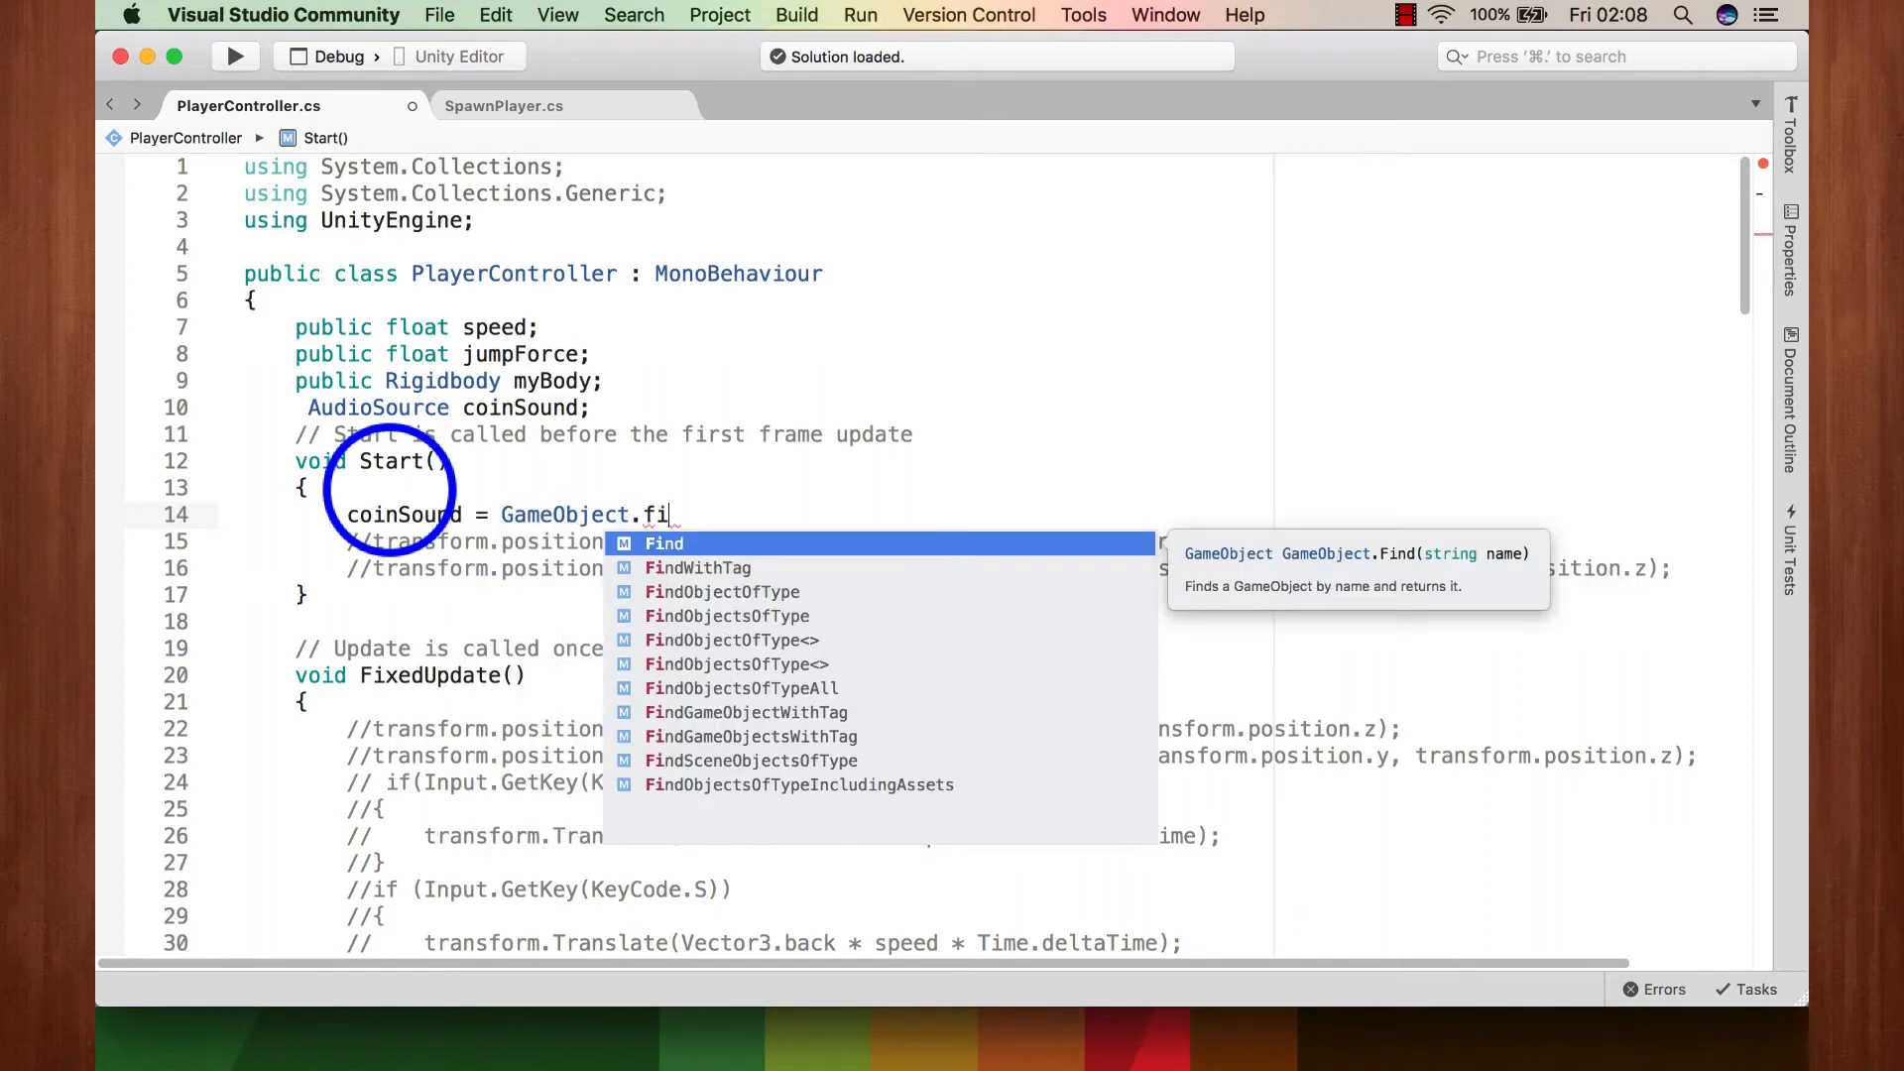
key(Down)
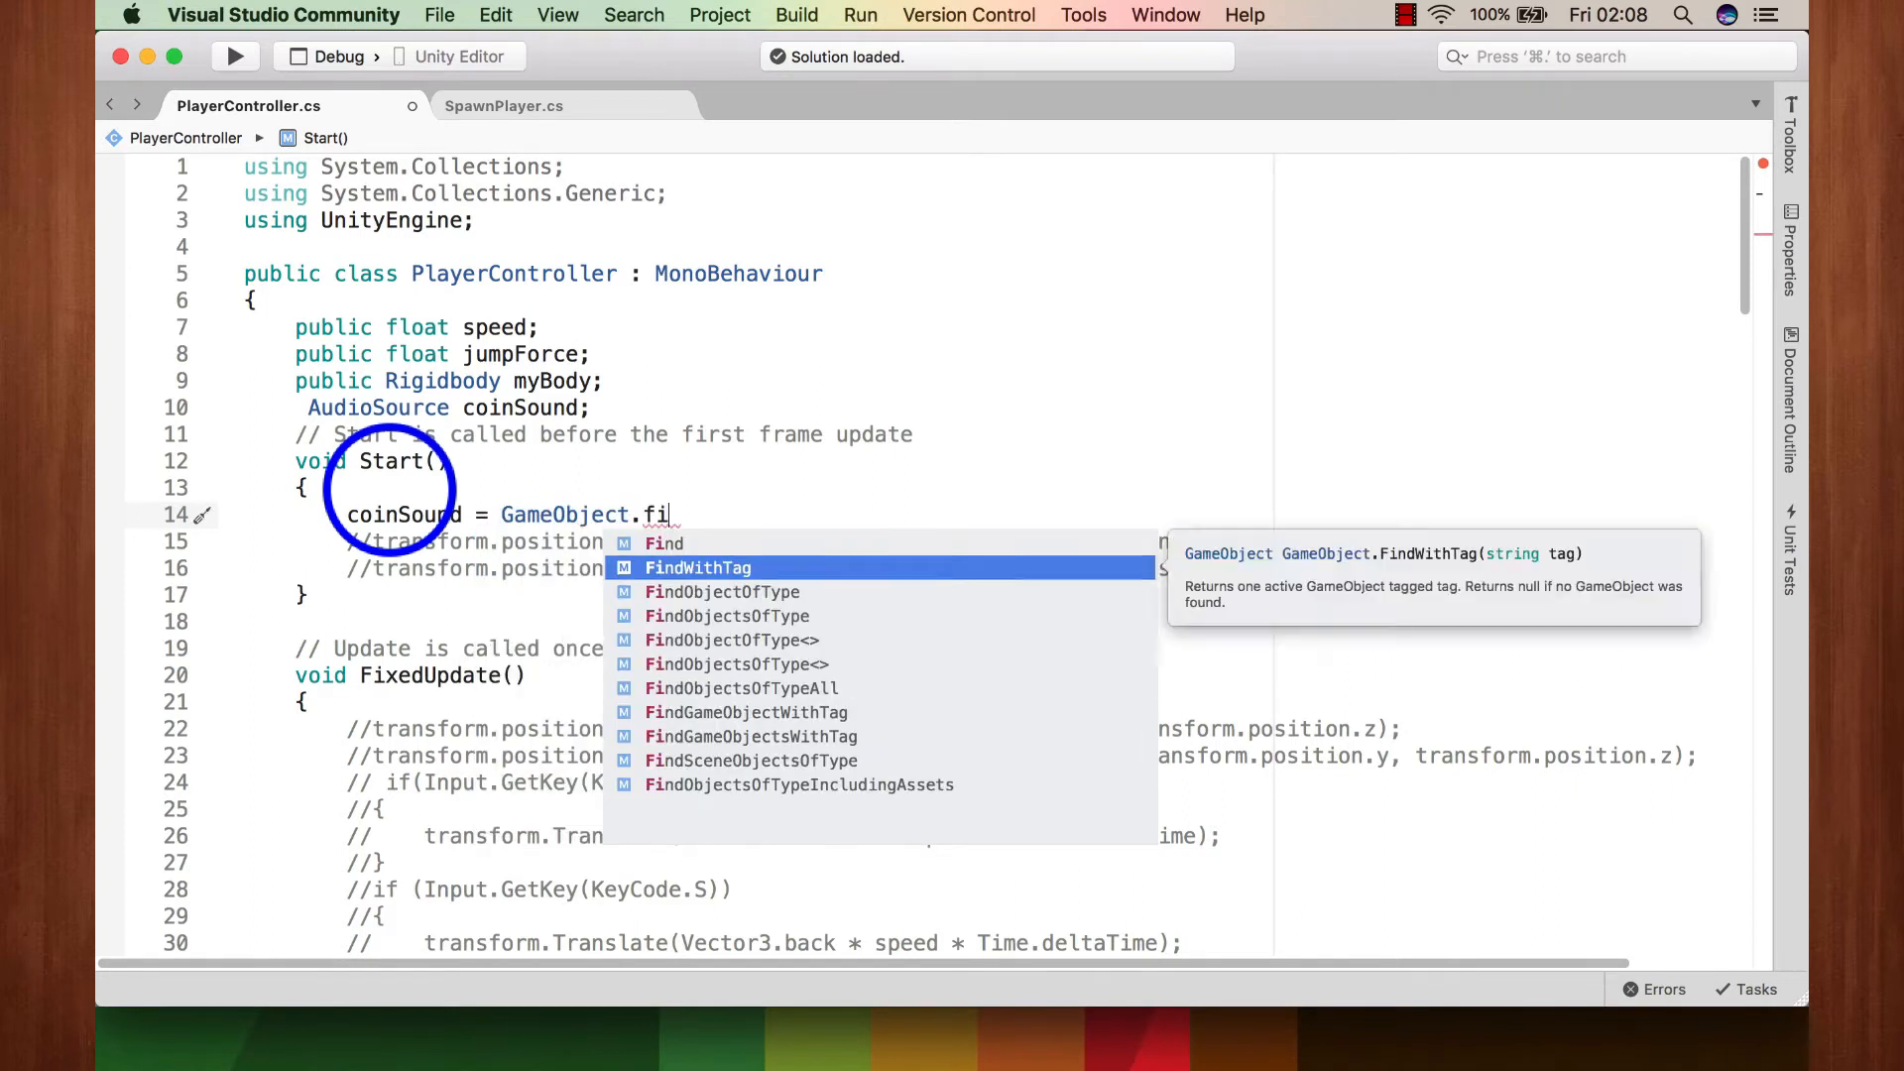
key(Return)
text(())
key(Left)
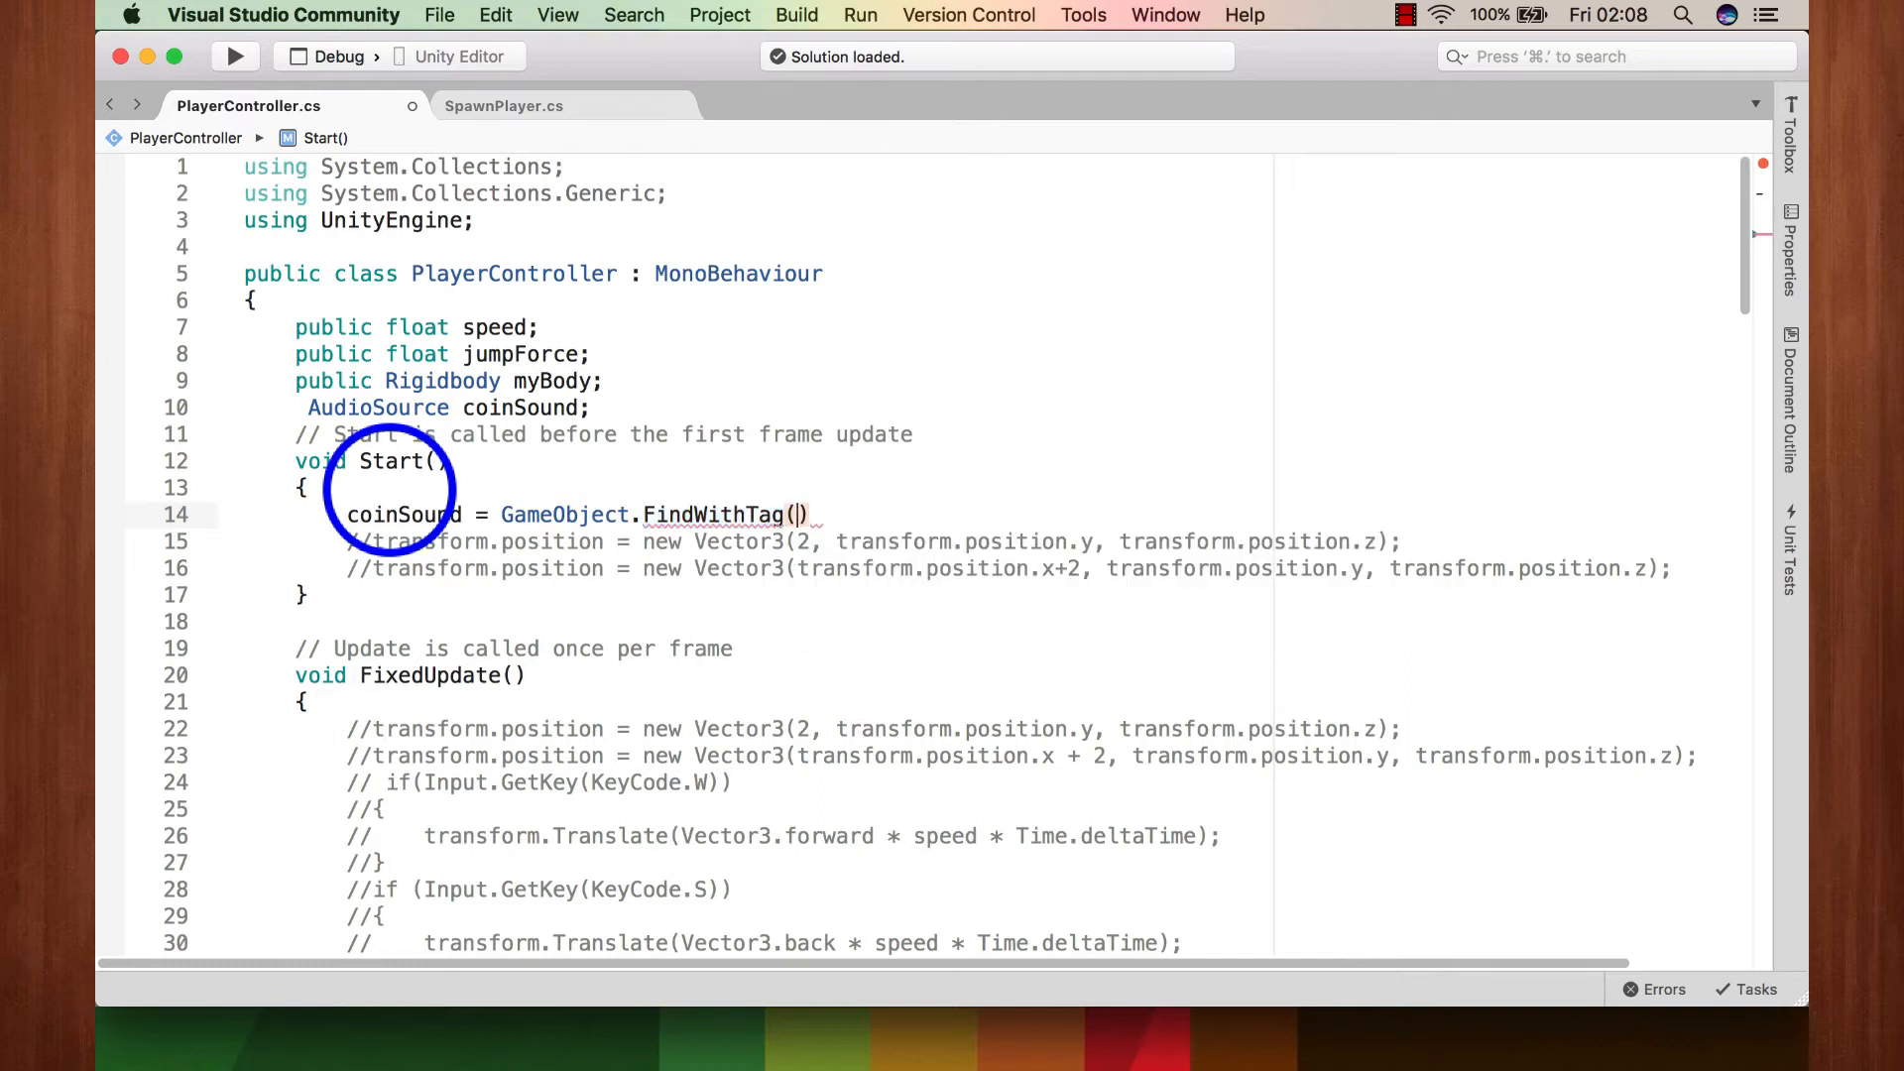
text(")
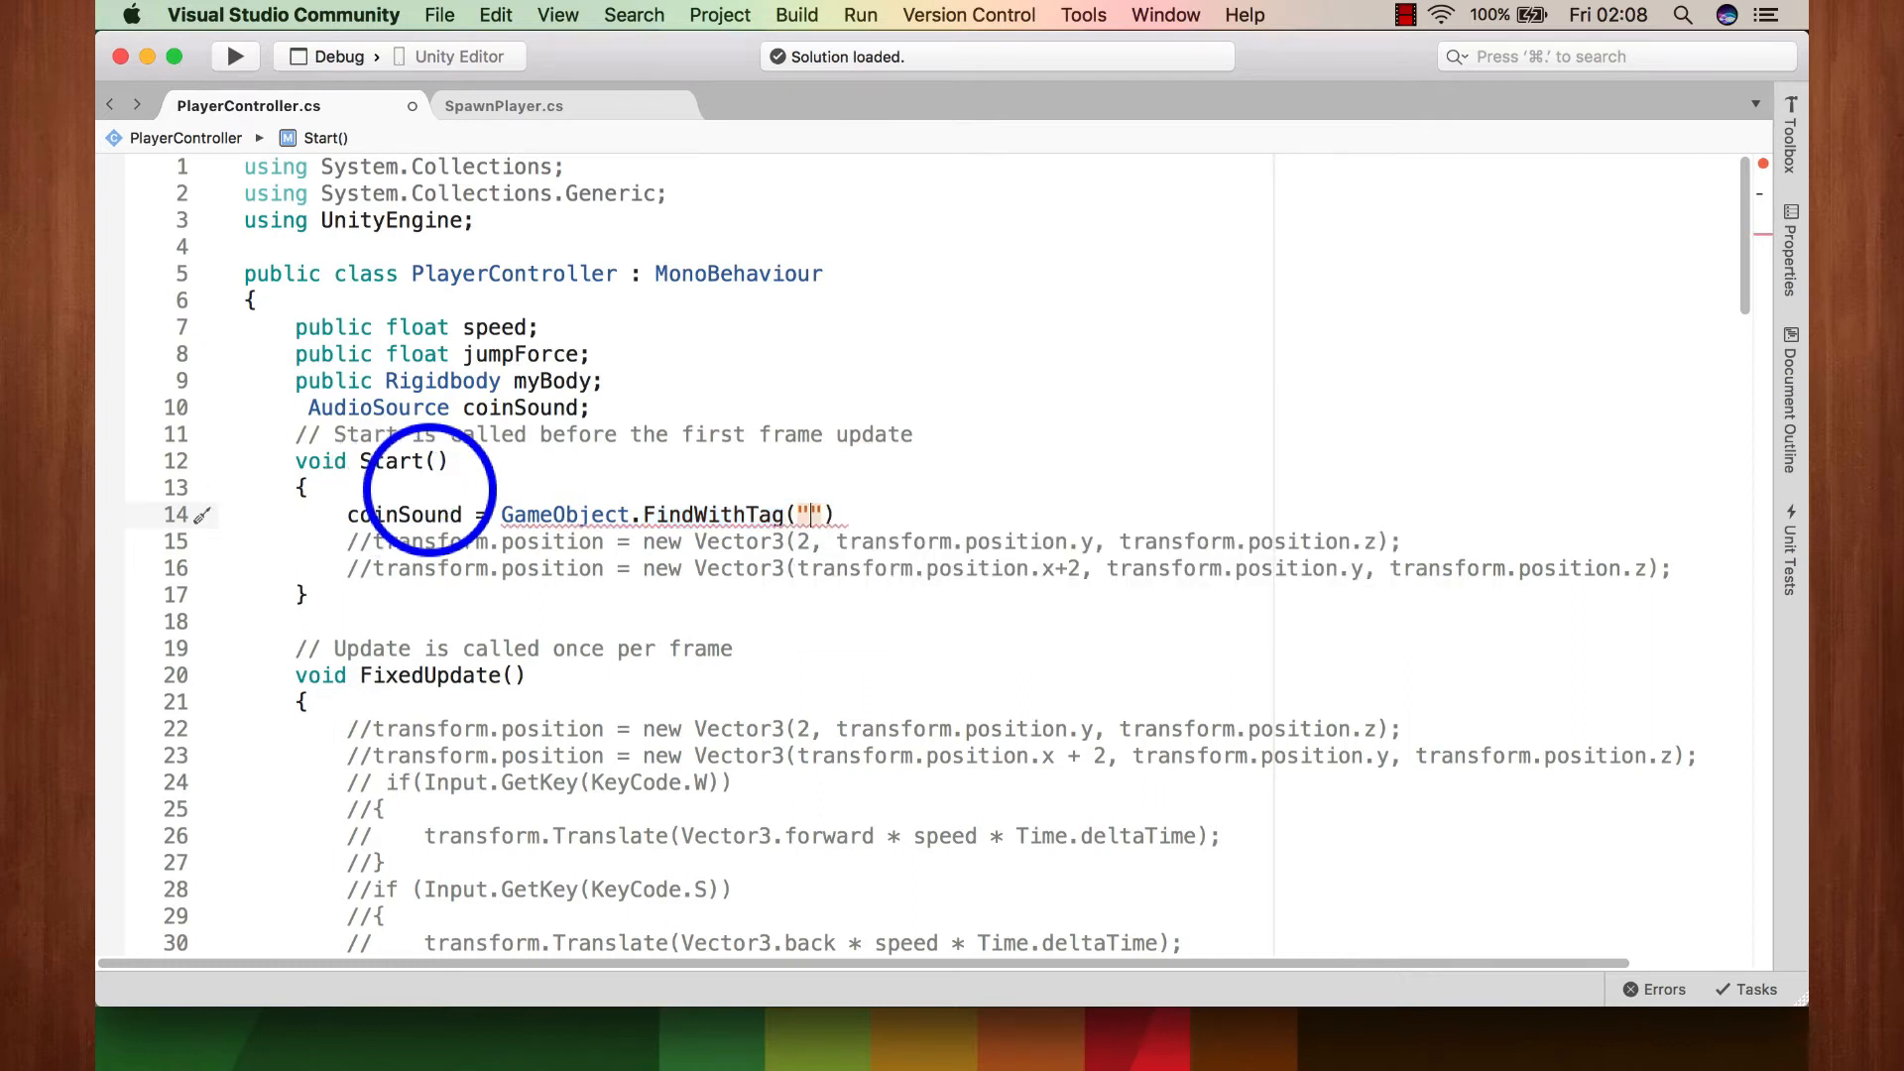
text(Coin)
key(Right)
Step: Complete the coinSound assignment with .GetComponent<AudioSource>(); and save the PlayerController script
text(.get)
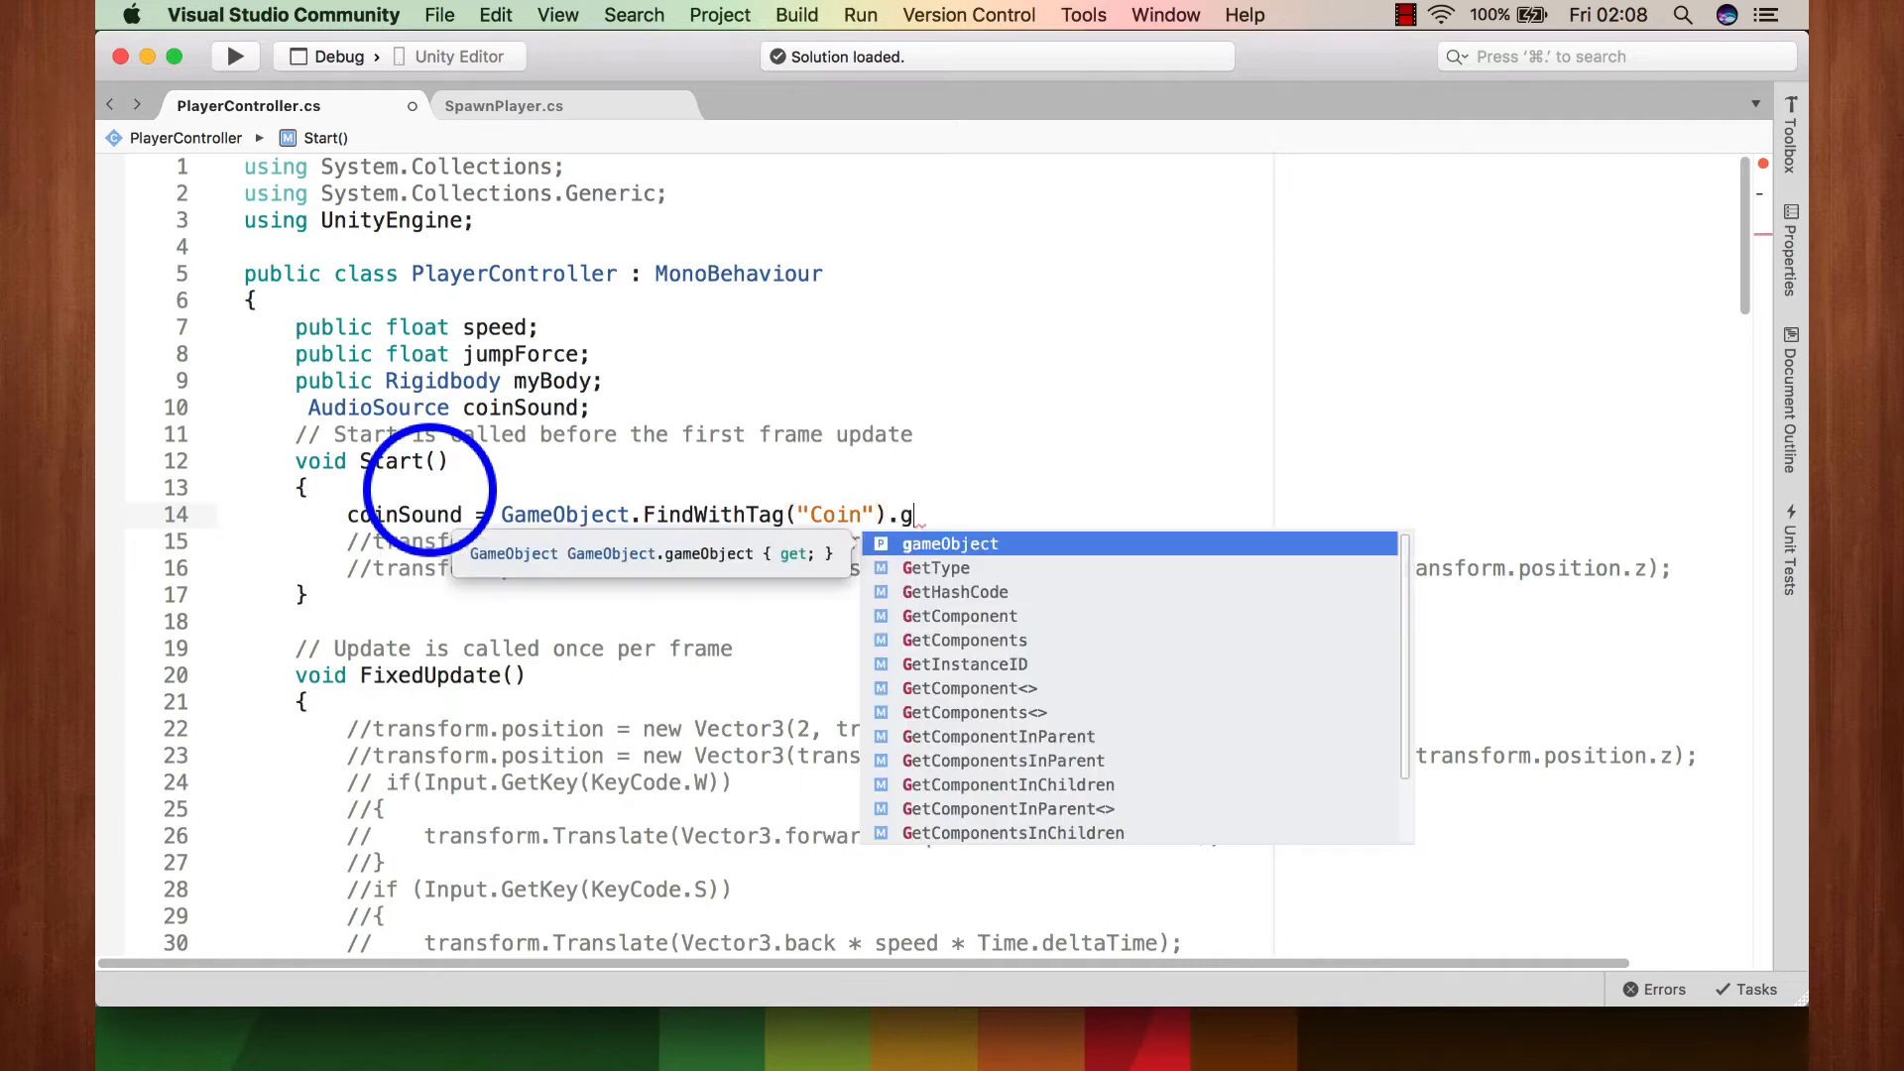
key(Down)
key(Down)
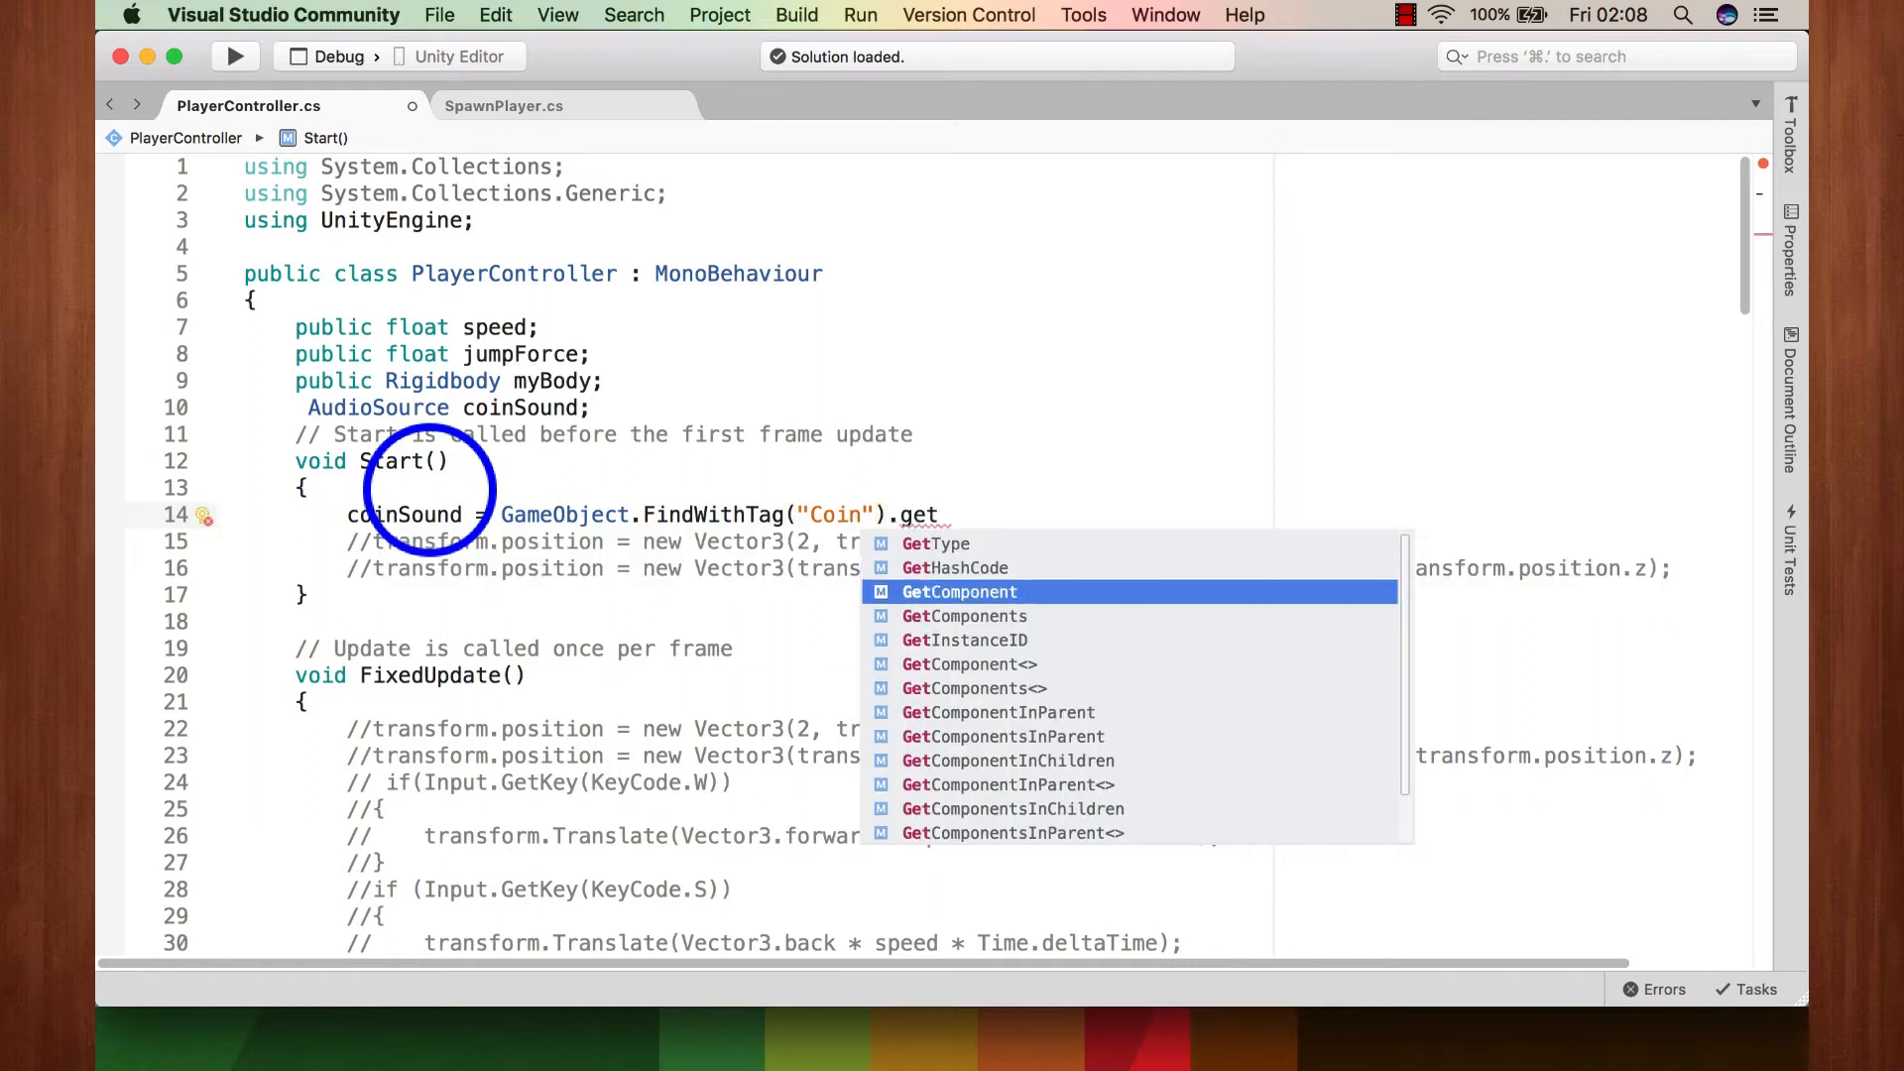
key(Return)
text(<Aud)
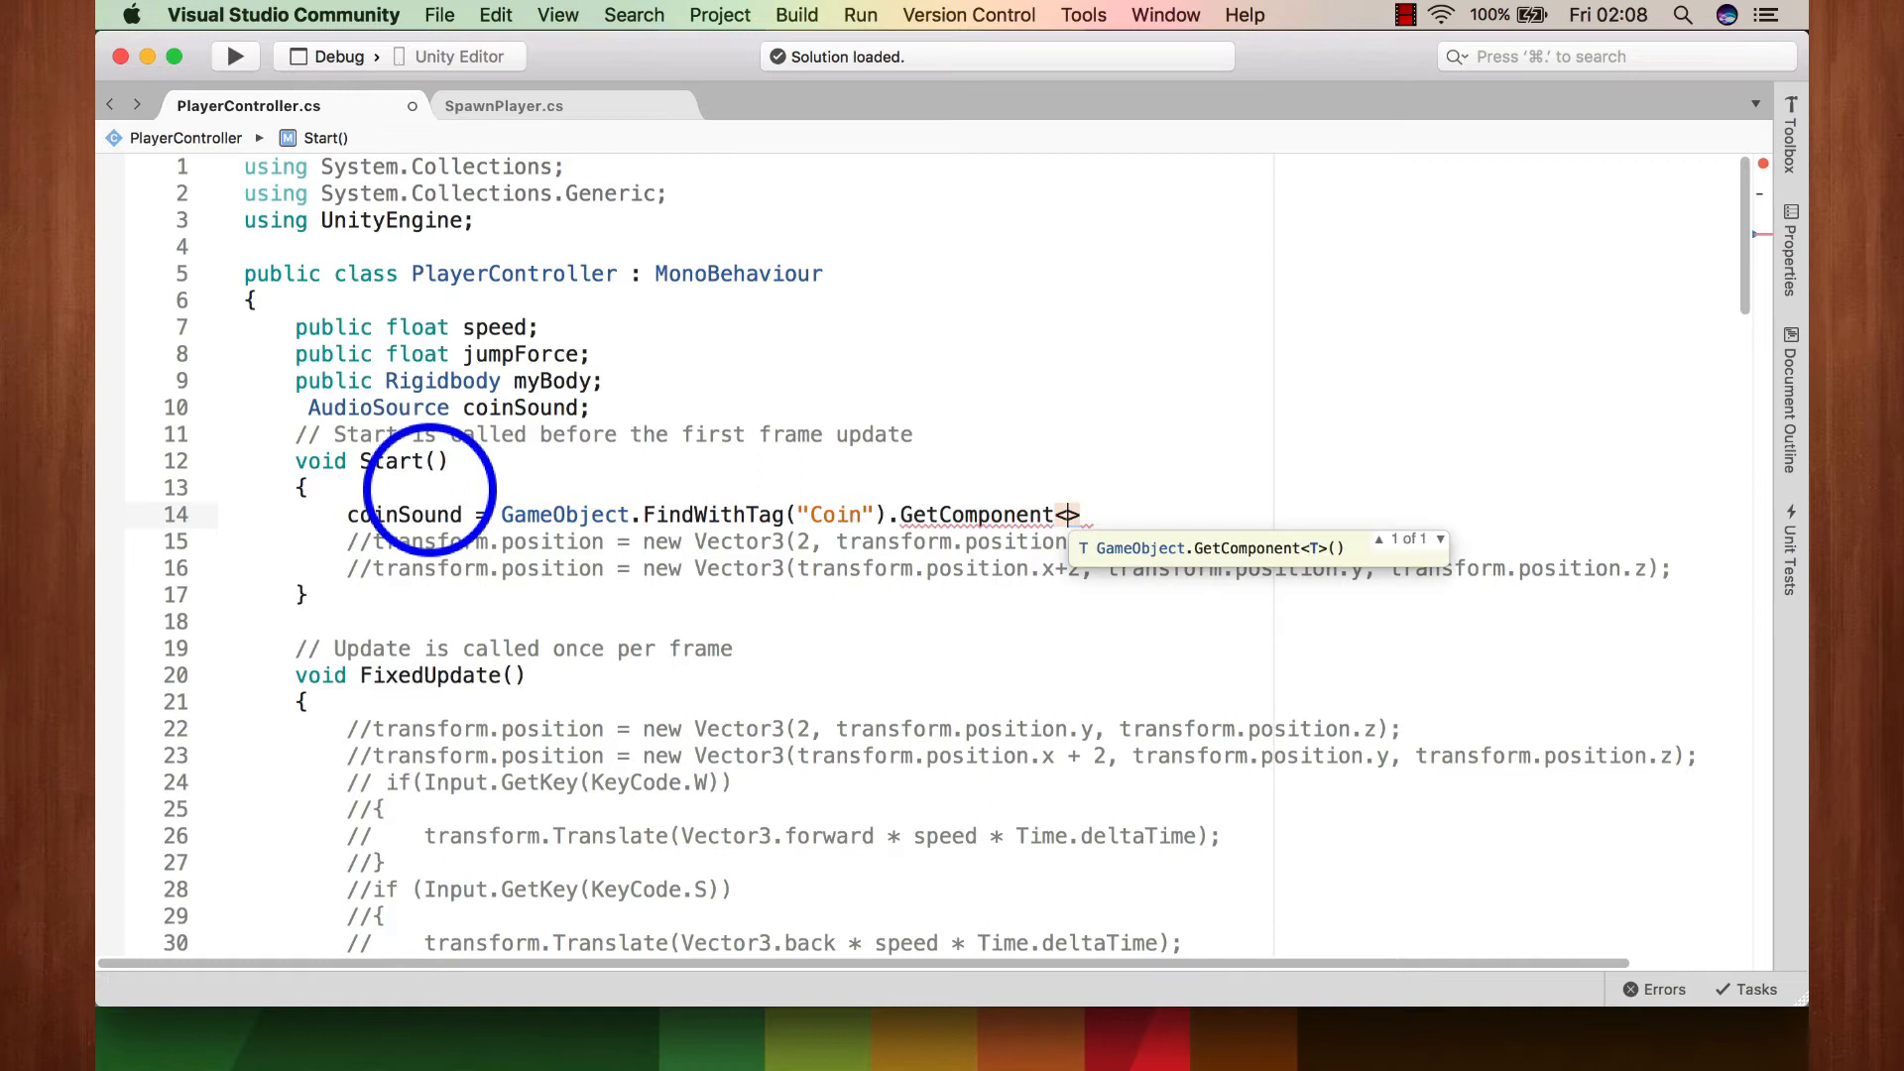
key(Down)
key(Down)
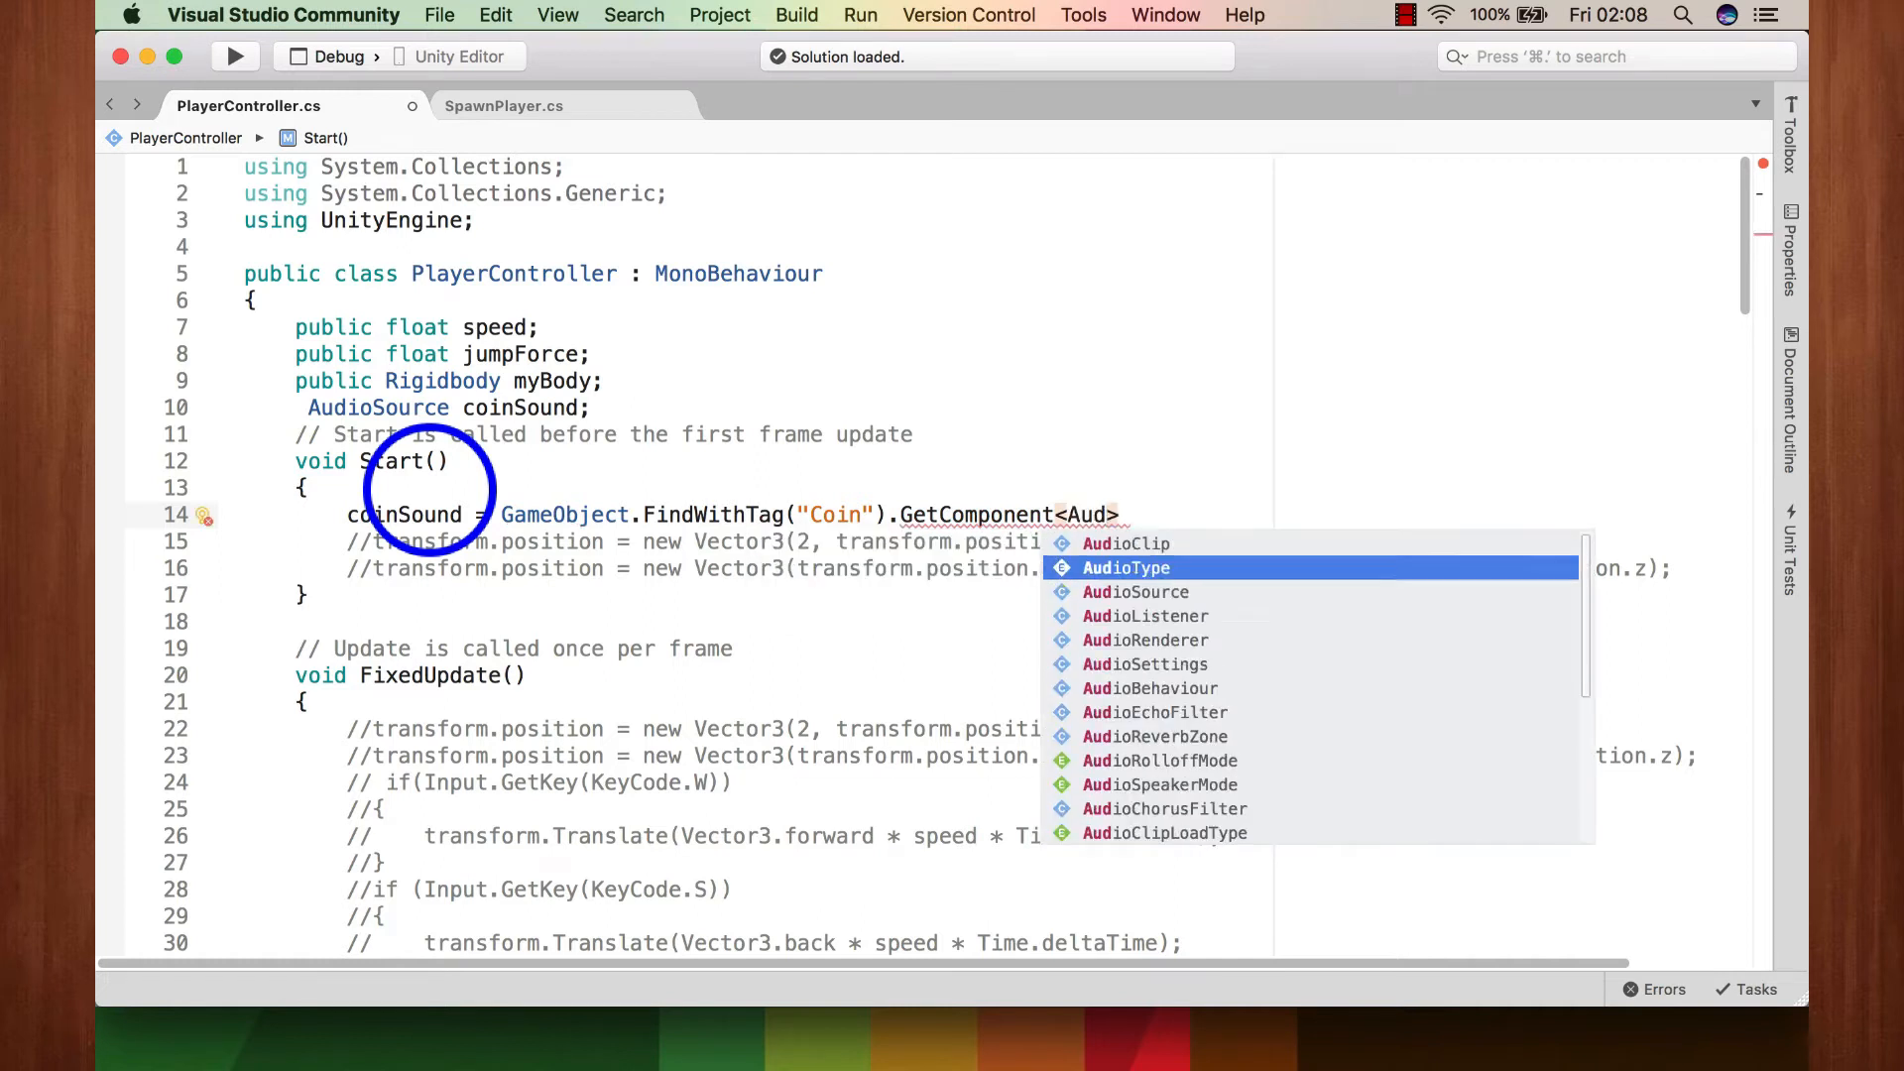
key(Return)
key(Right)
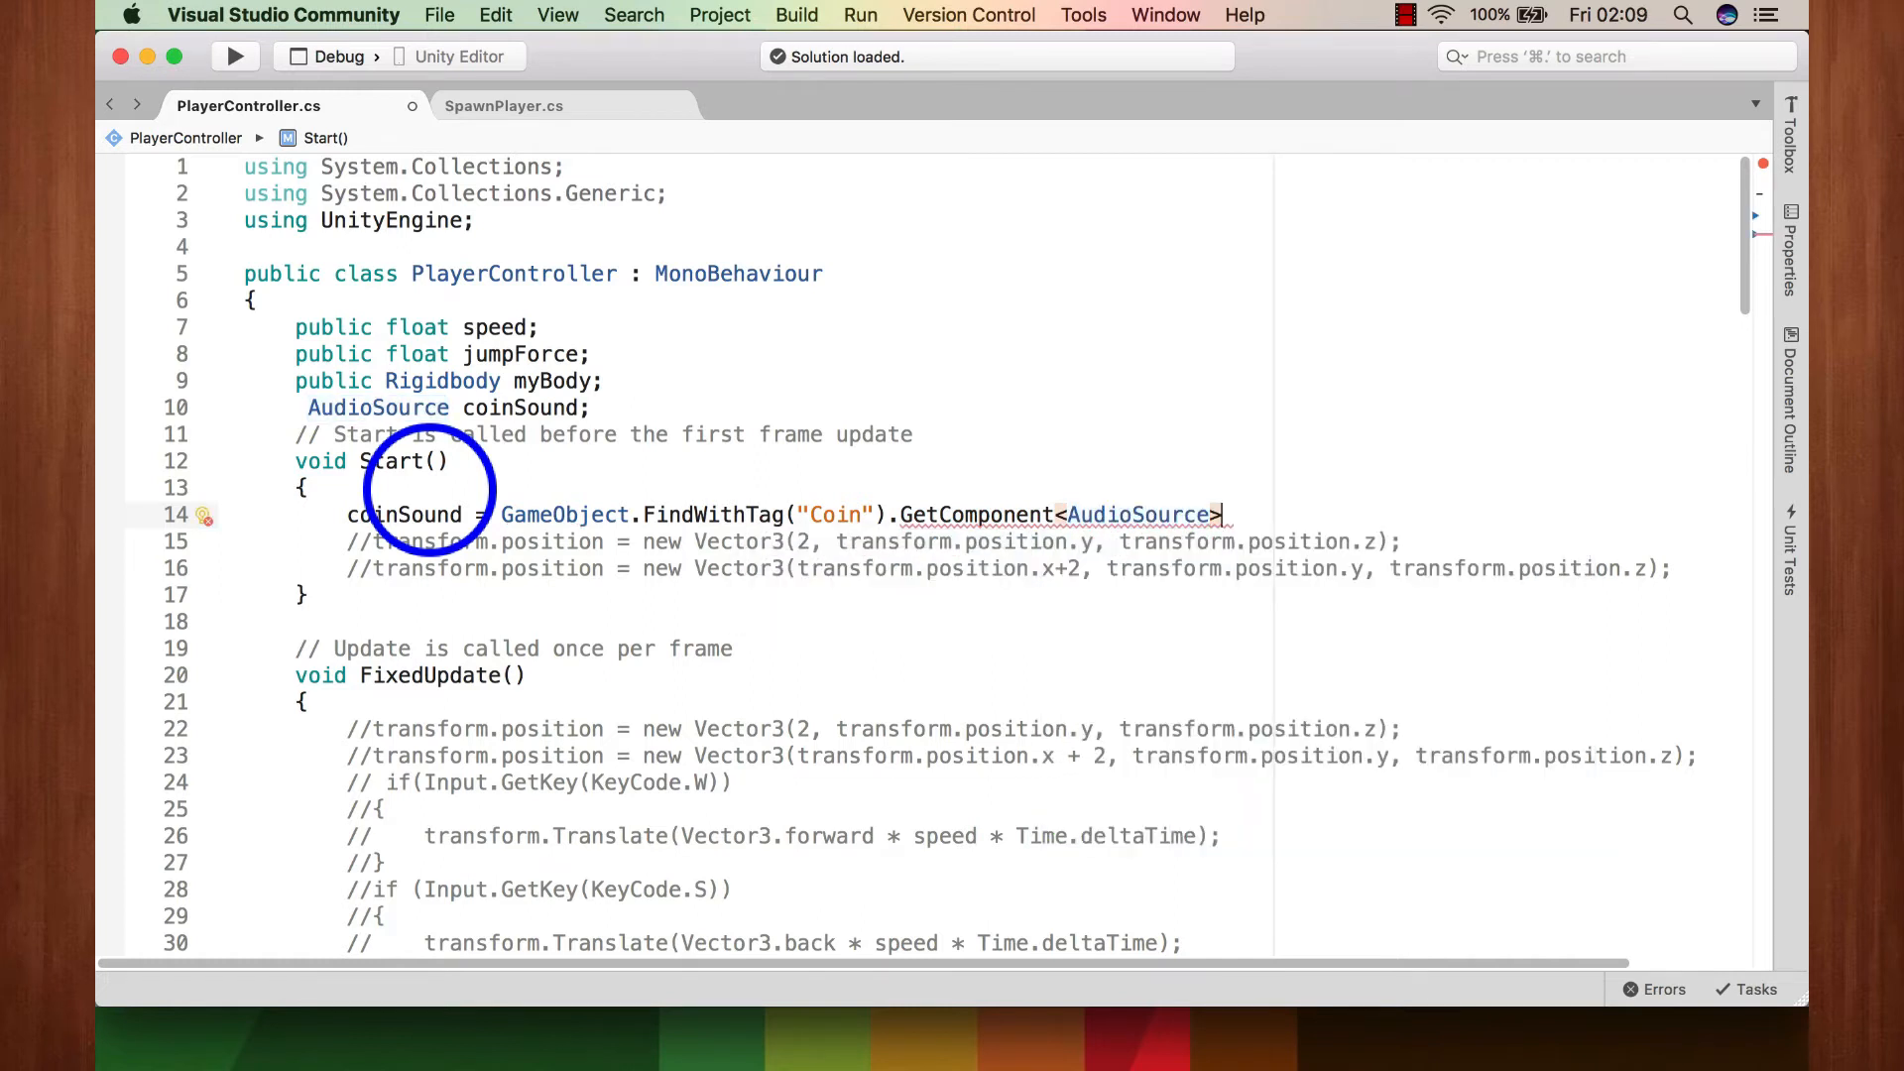
text(();)
key(super+s)
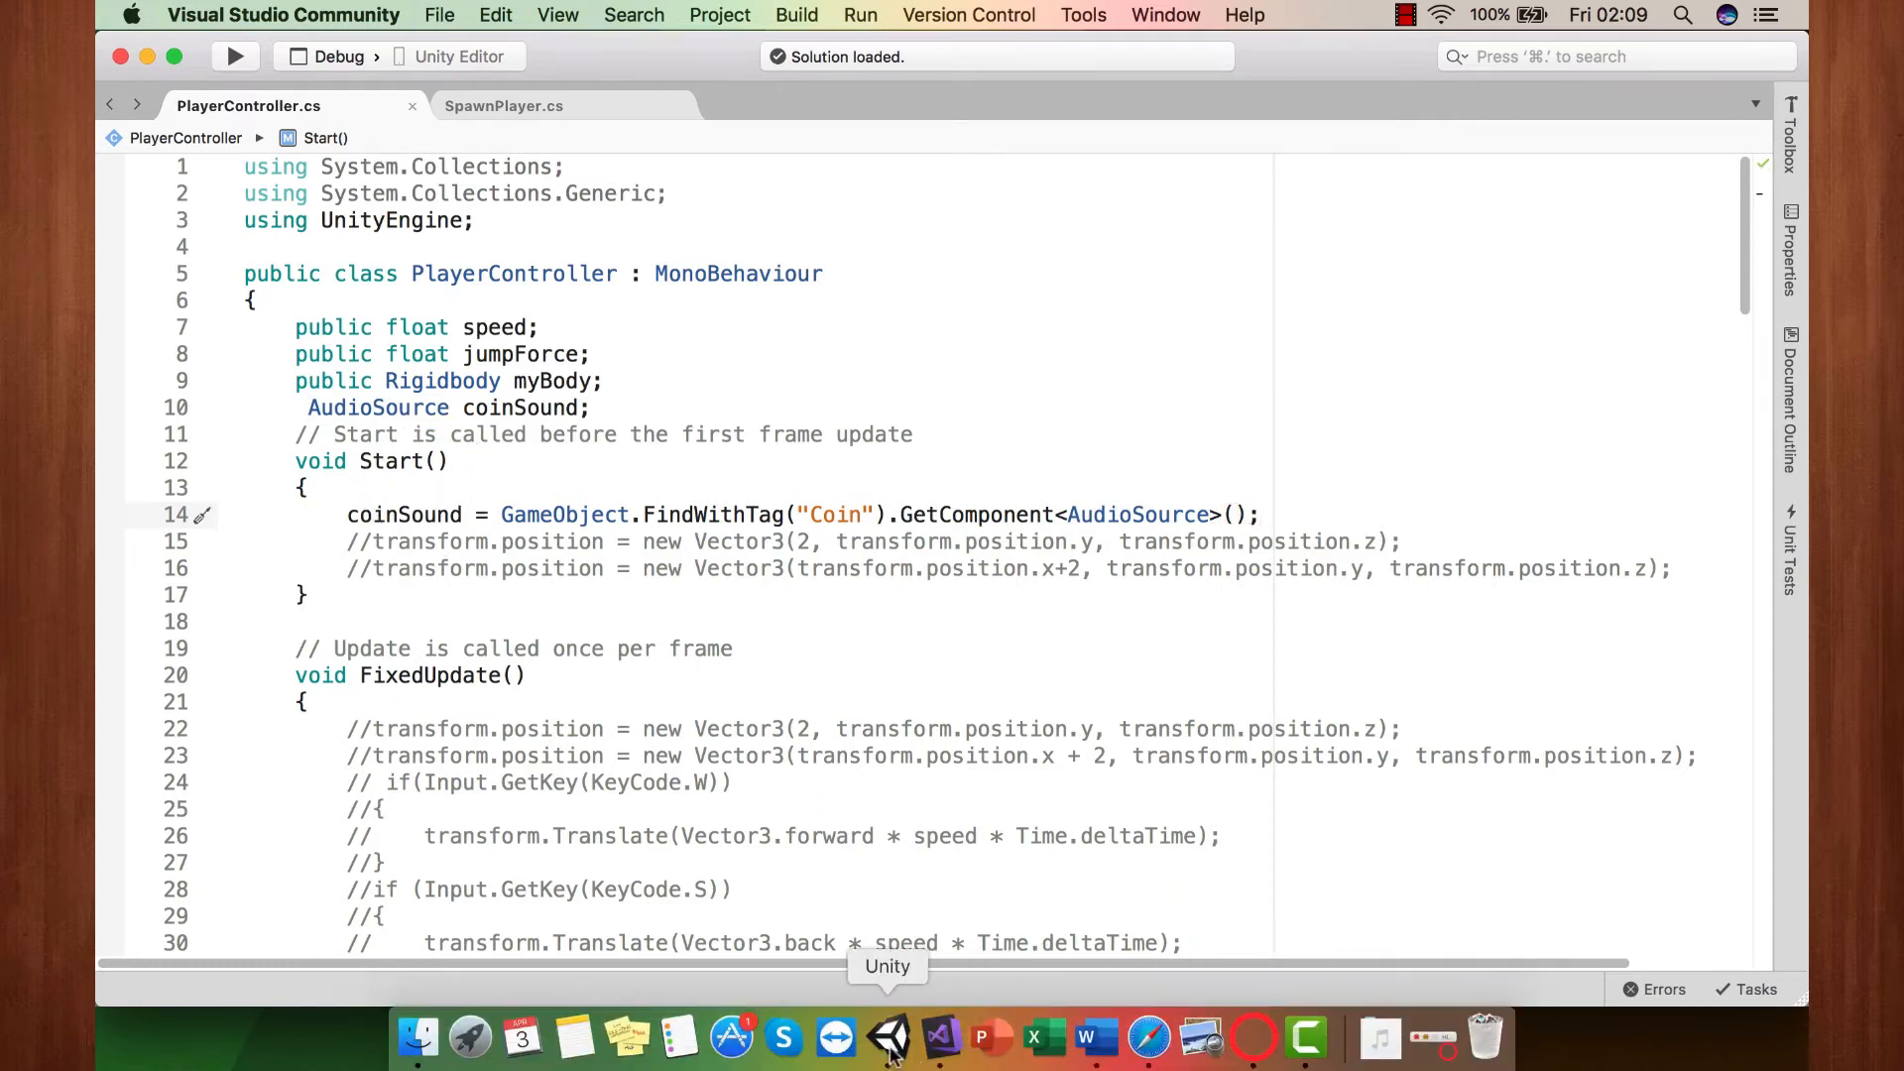
Step: Switch to Unity and leave the Player prefab editing mode to return to the scene
click(910, 1062)
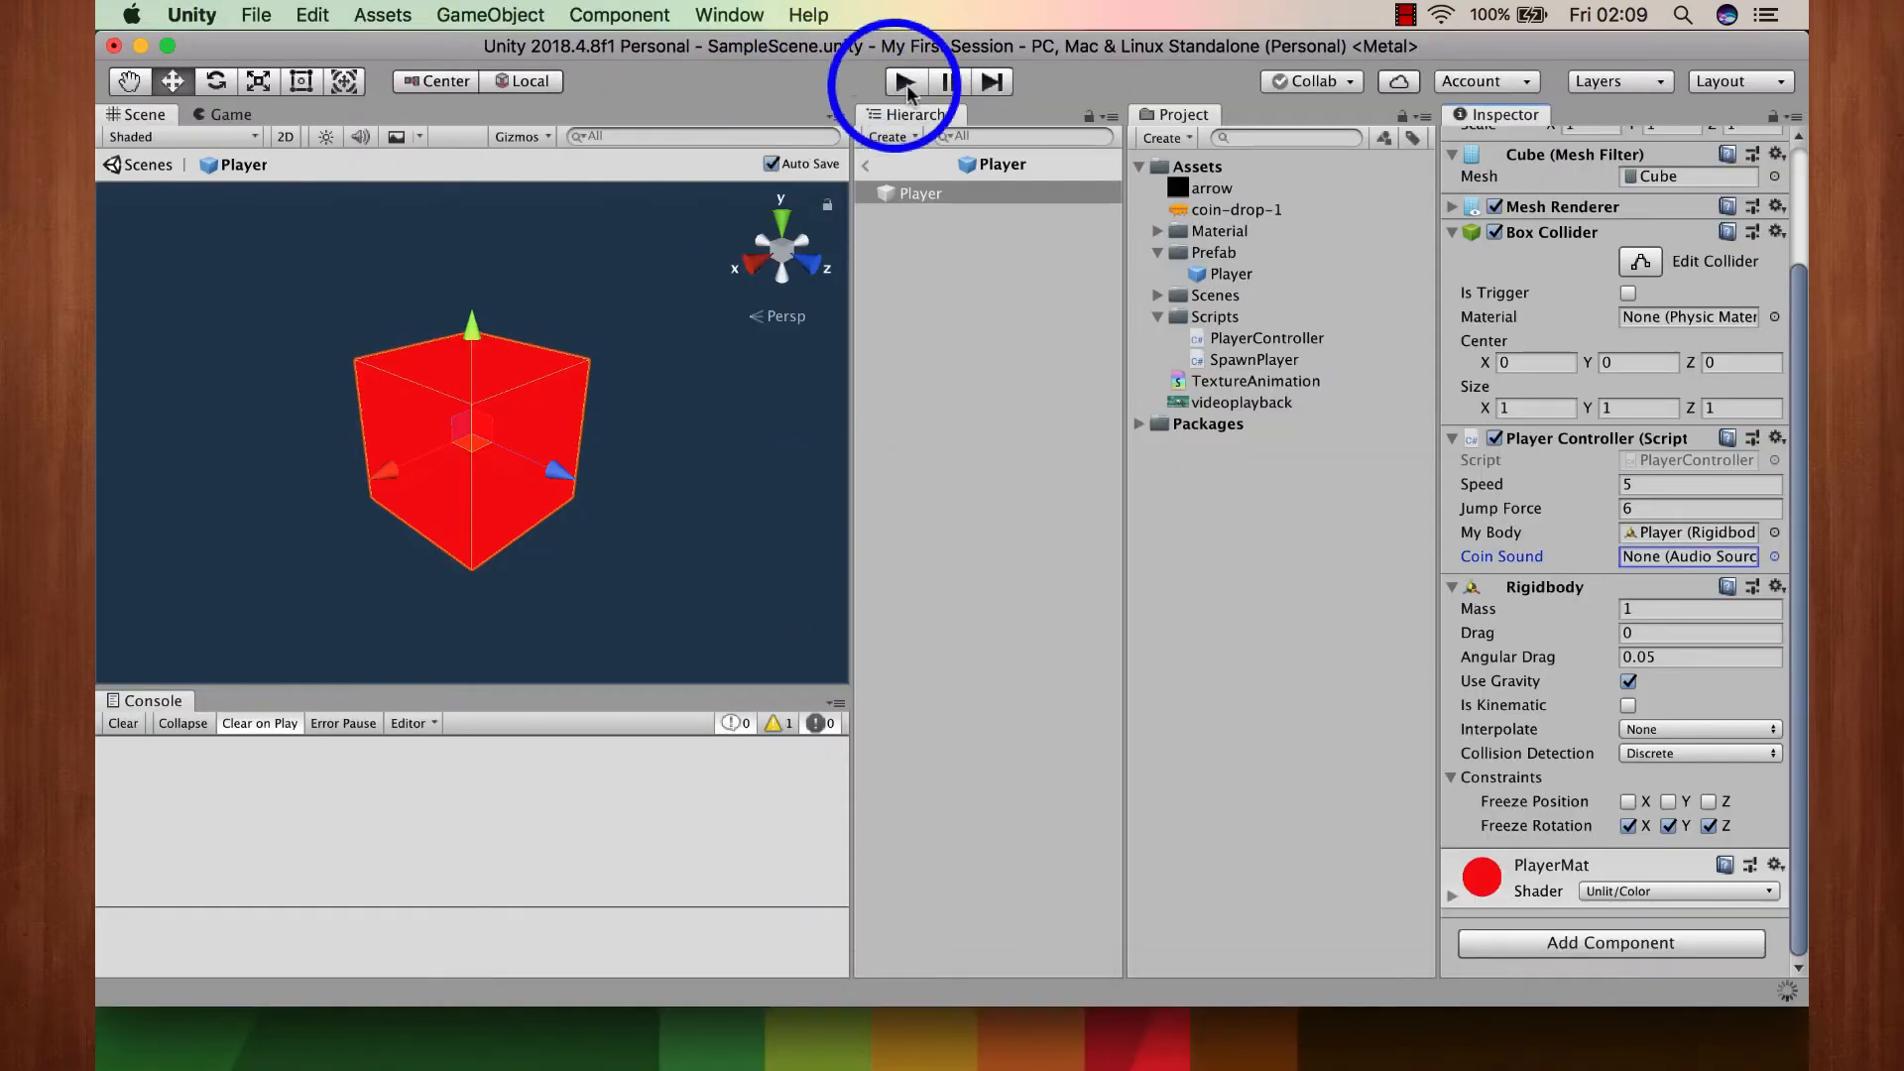
click(866, 163)
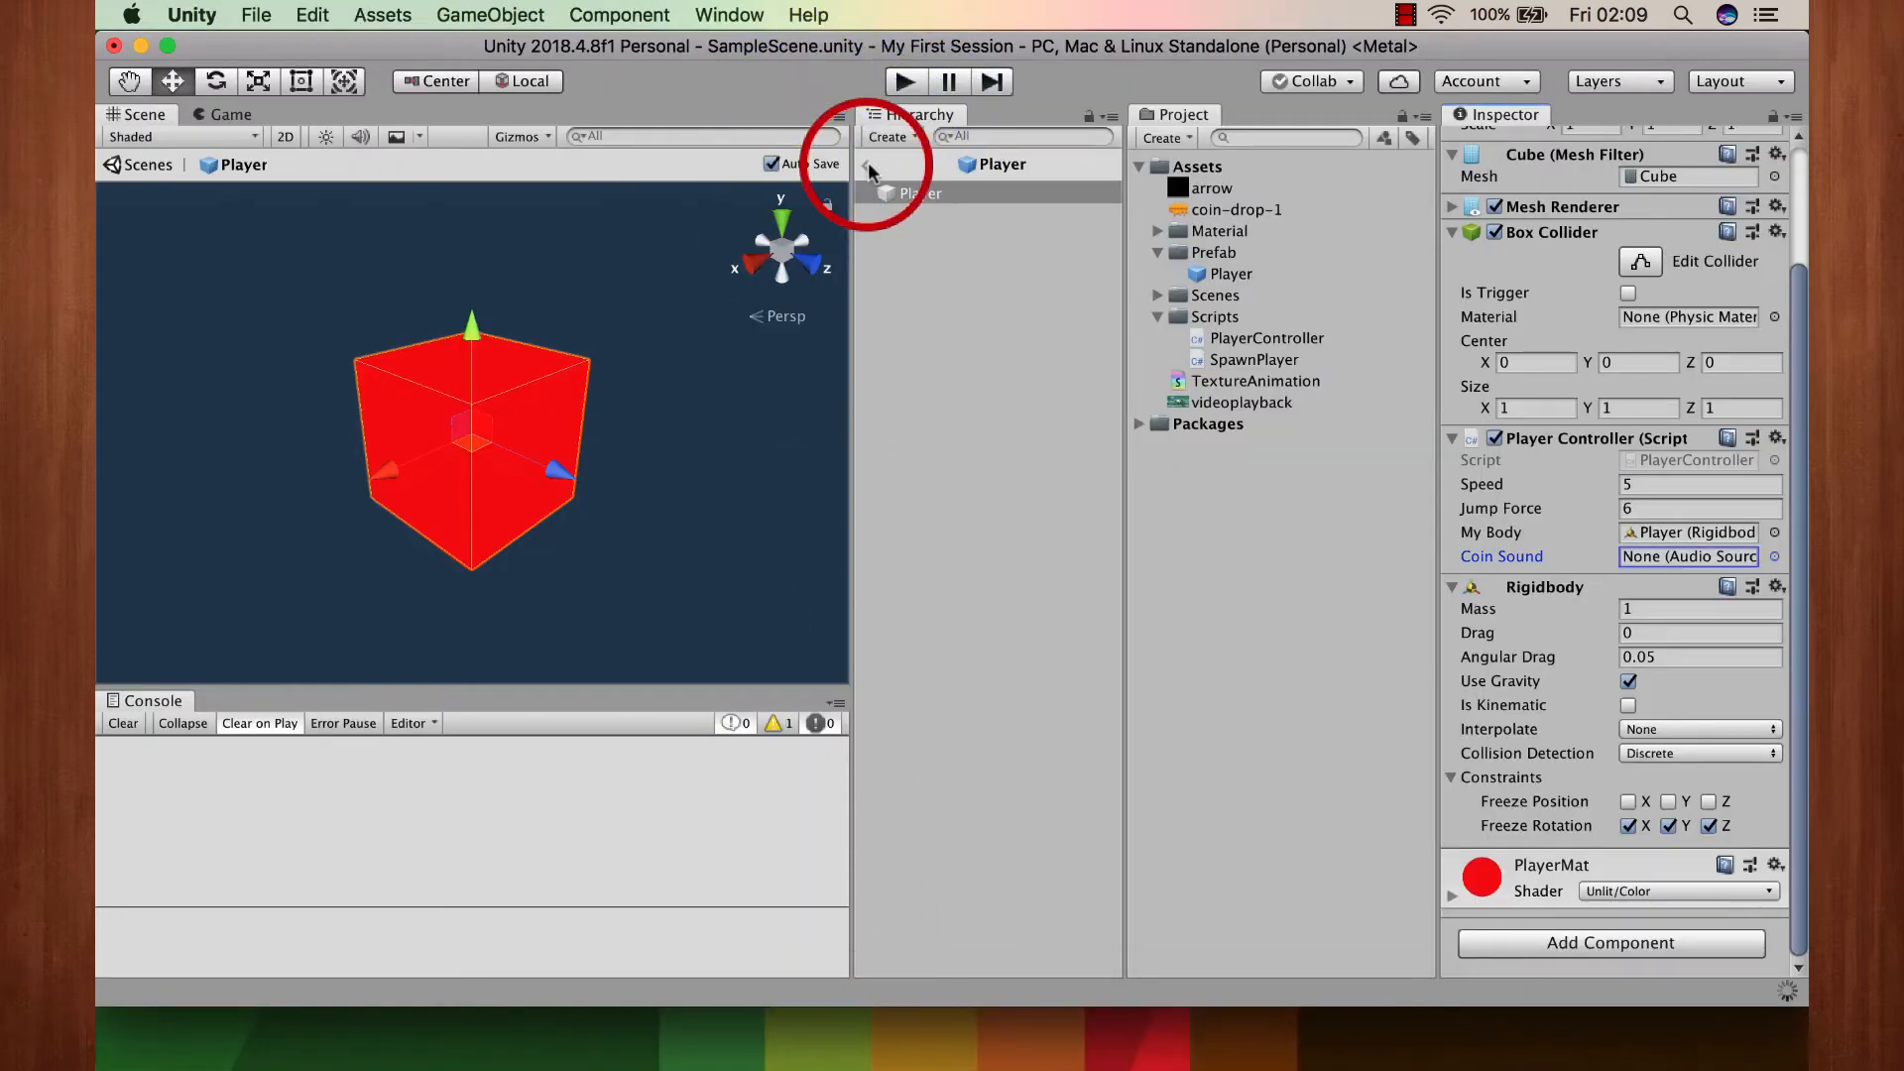
click(867, 163)
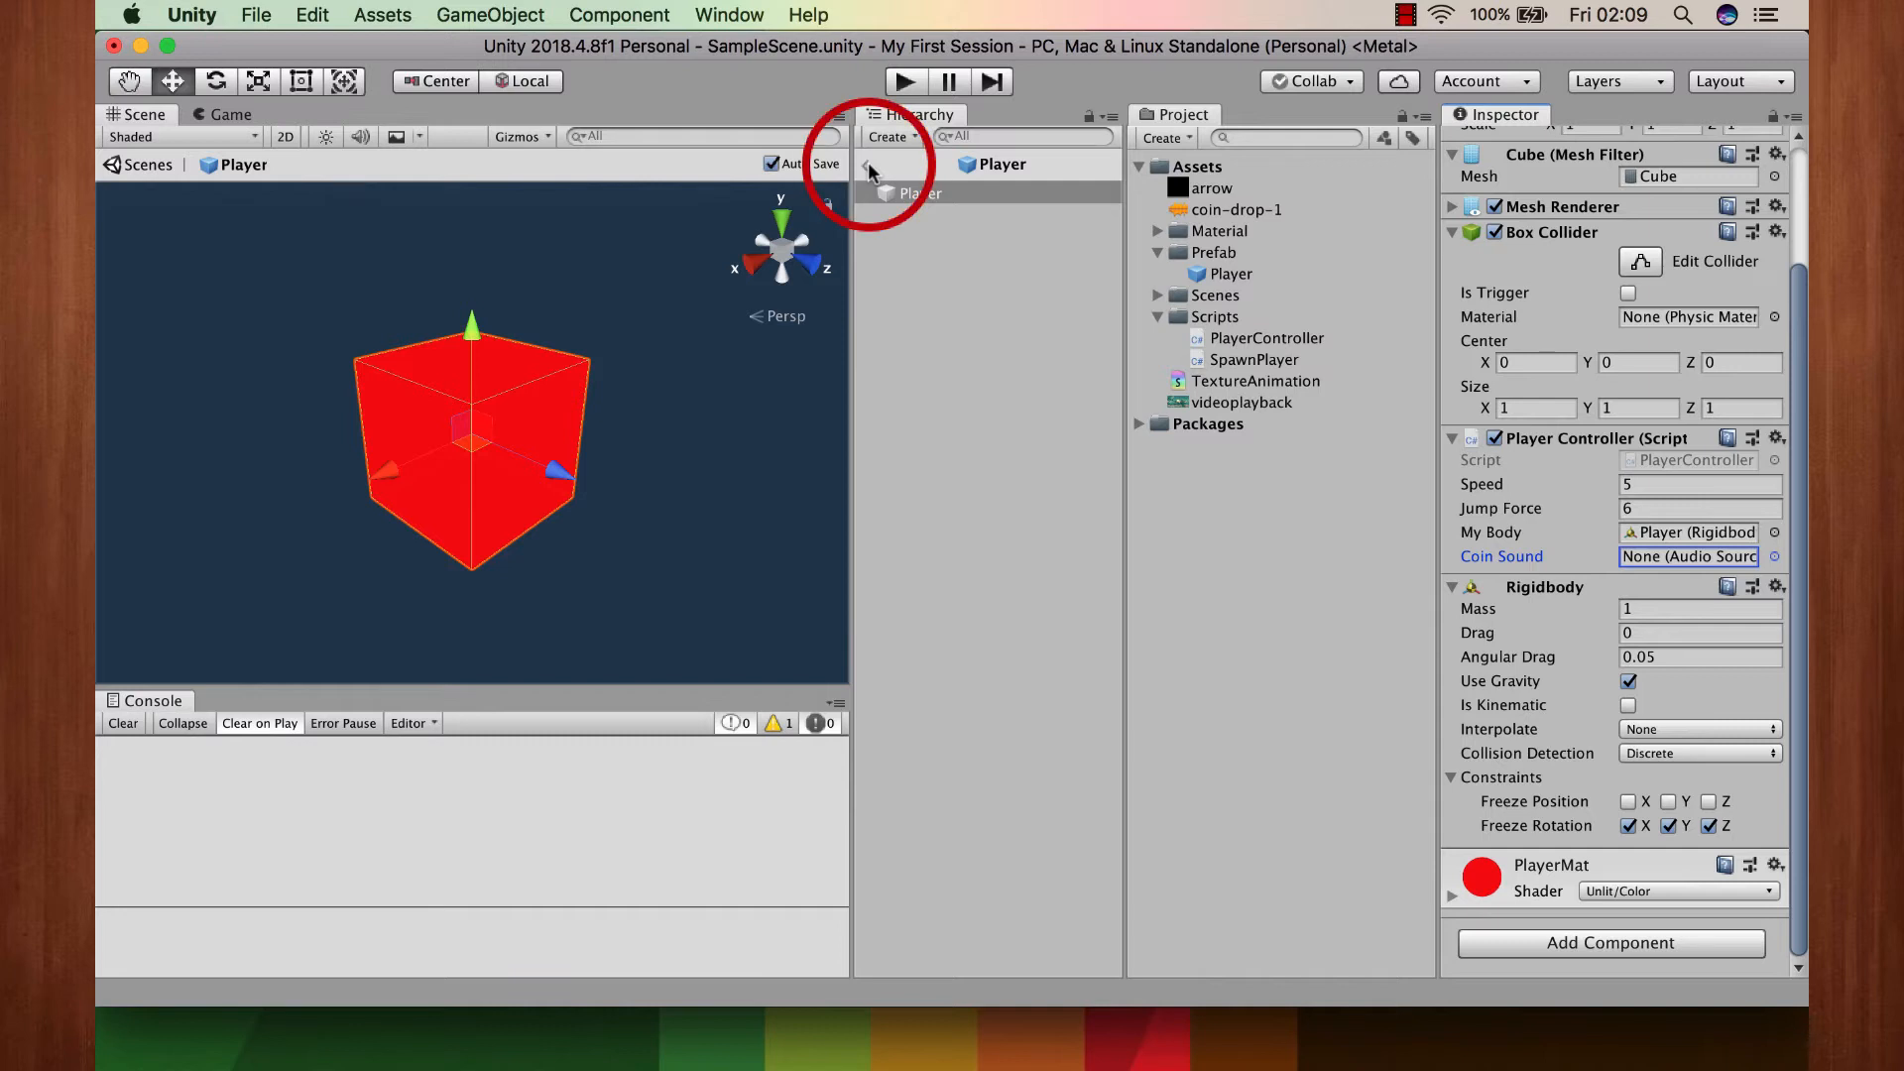
Step: Run the scene, steer the red player cube through the yellow coin to test the sound, and stop the run
click(905, 84)
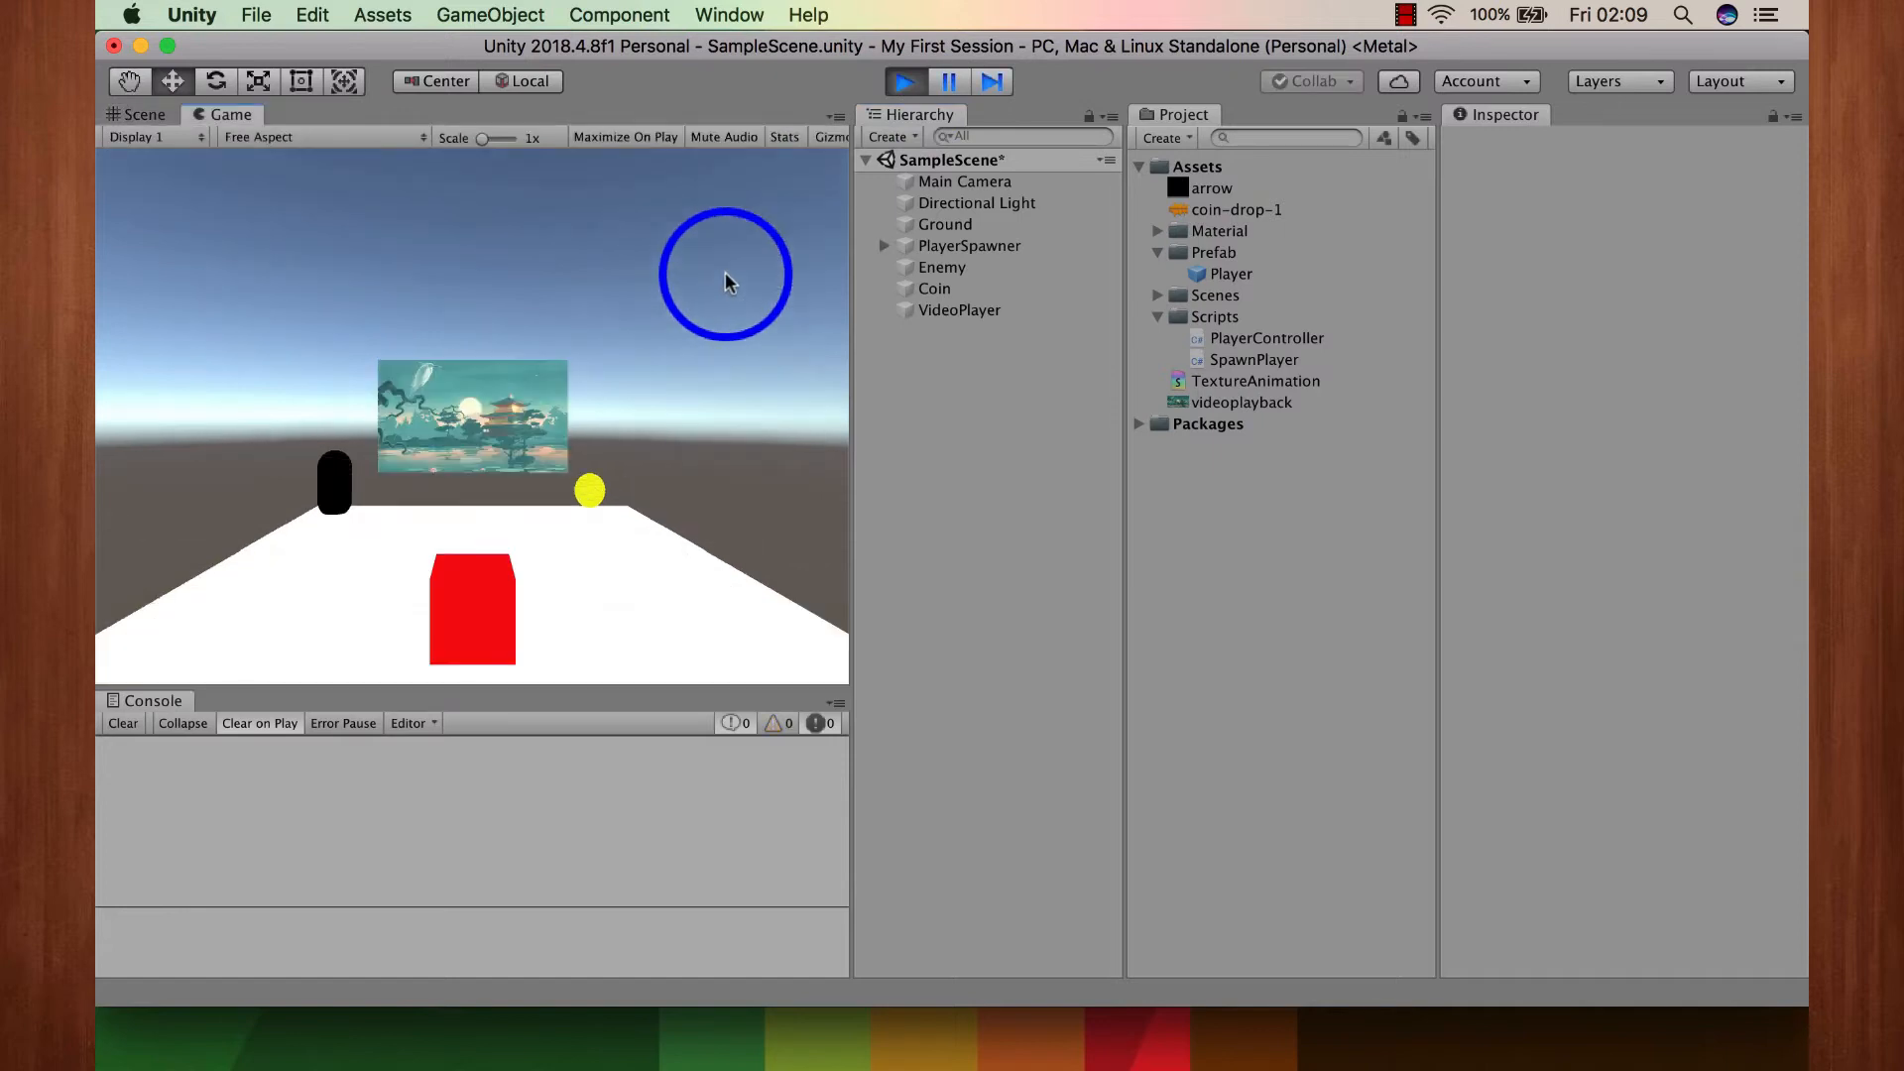
key(Up)
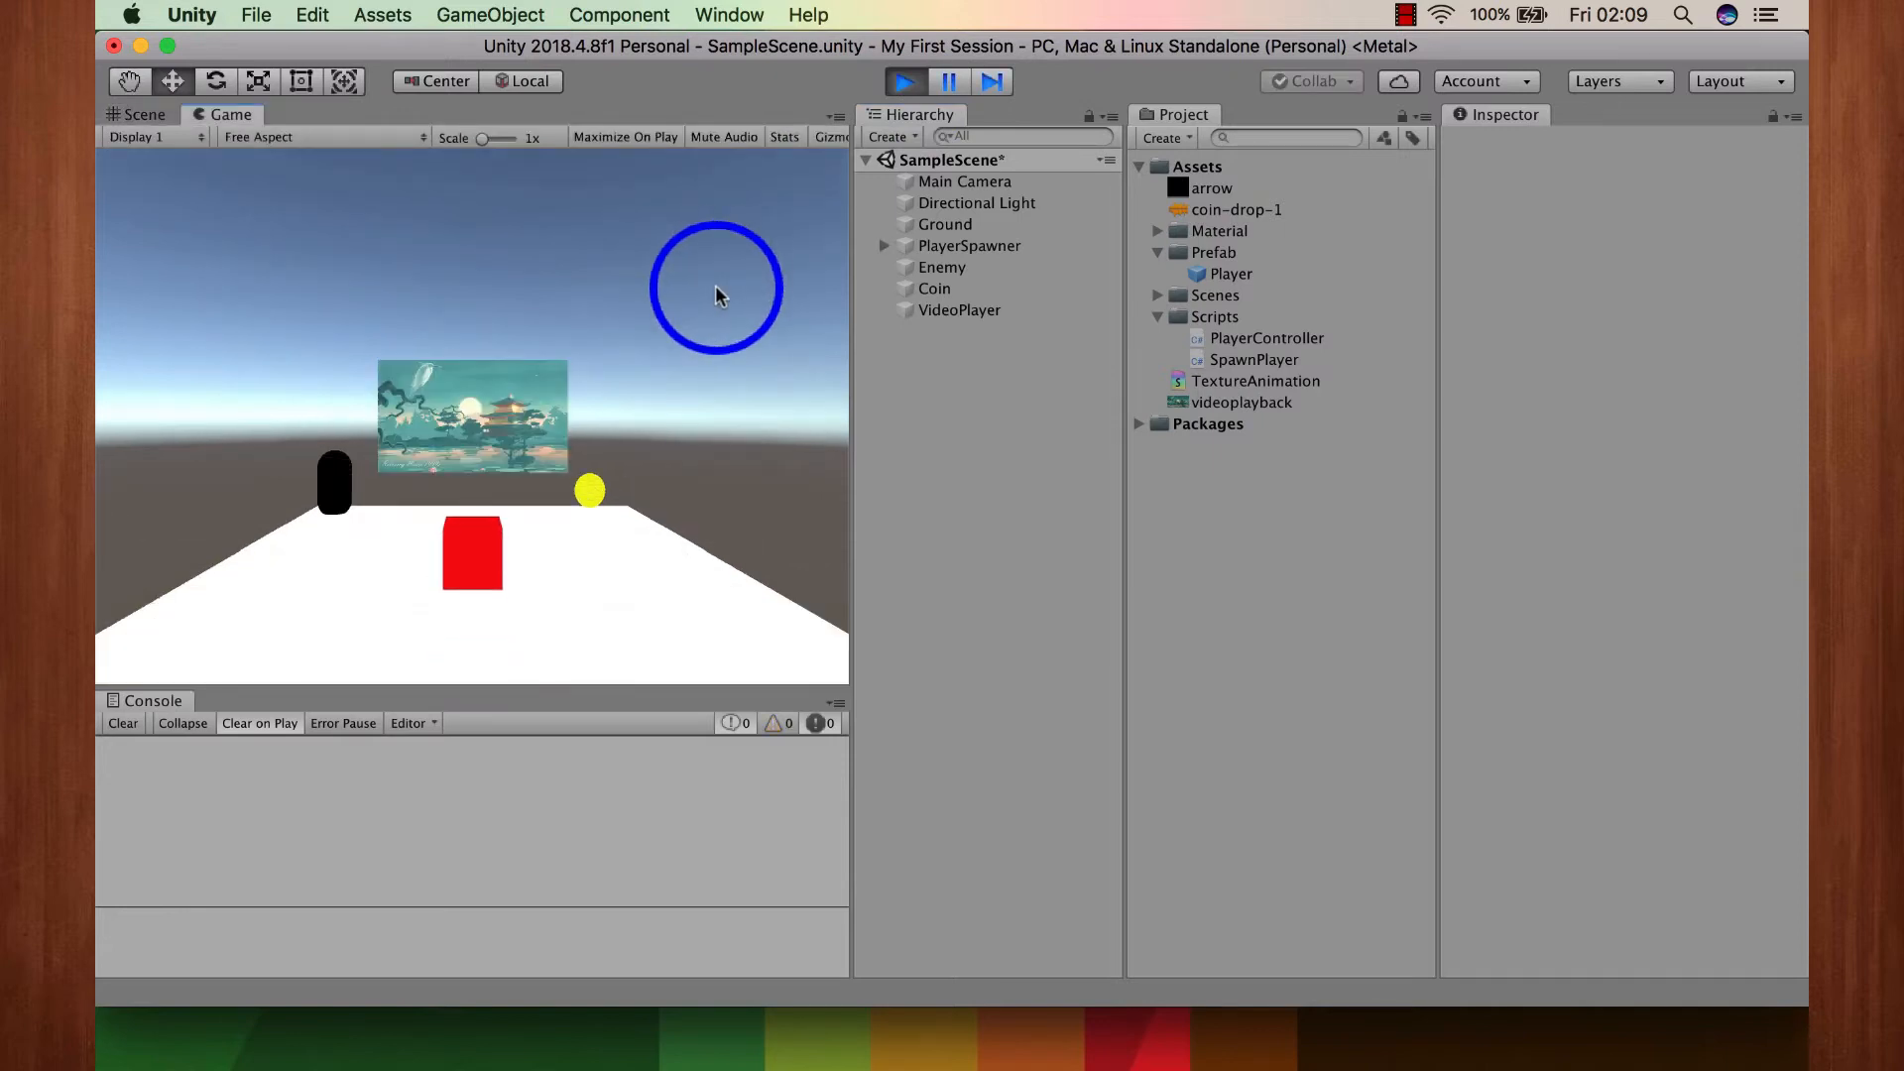
key(Up)
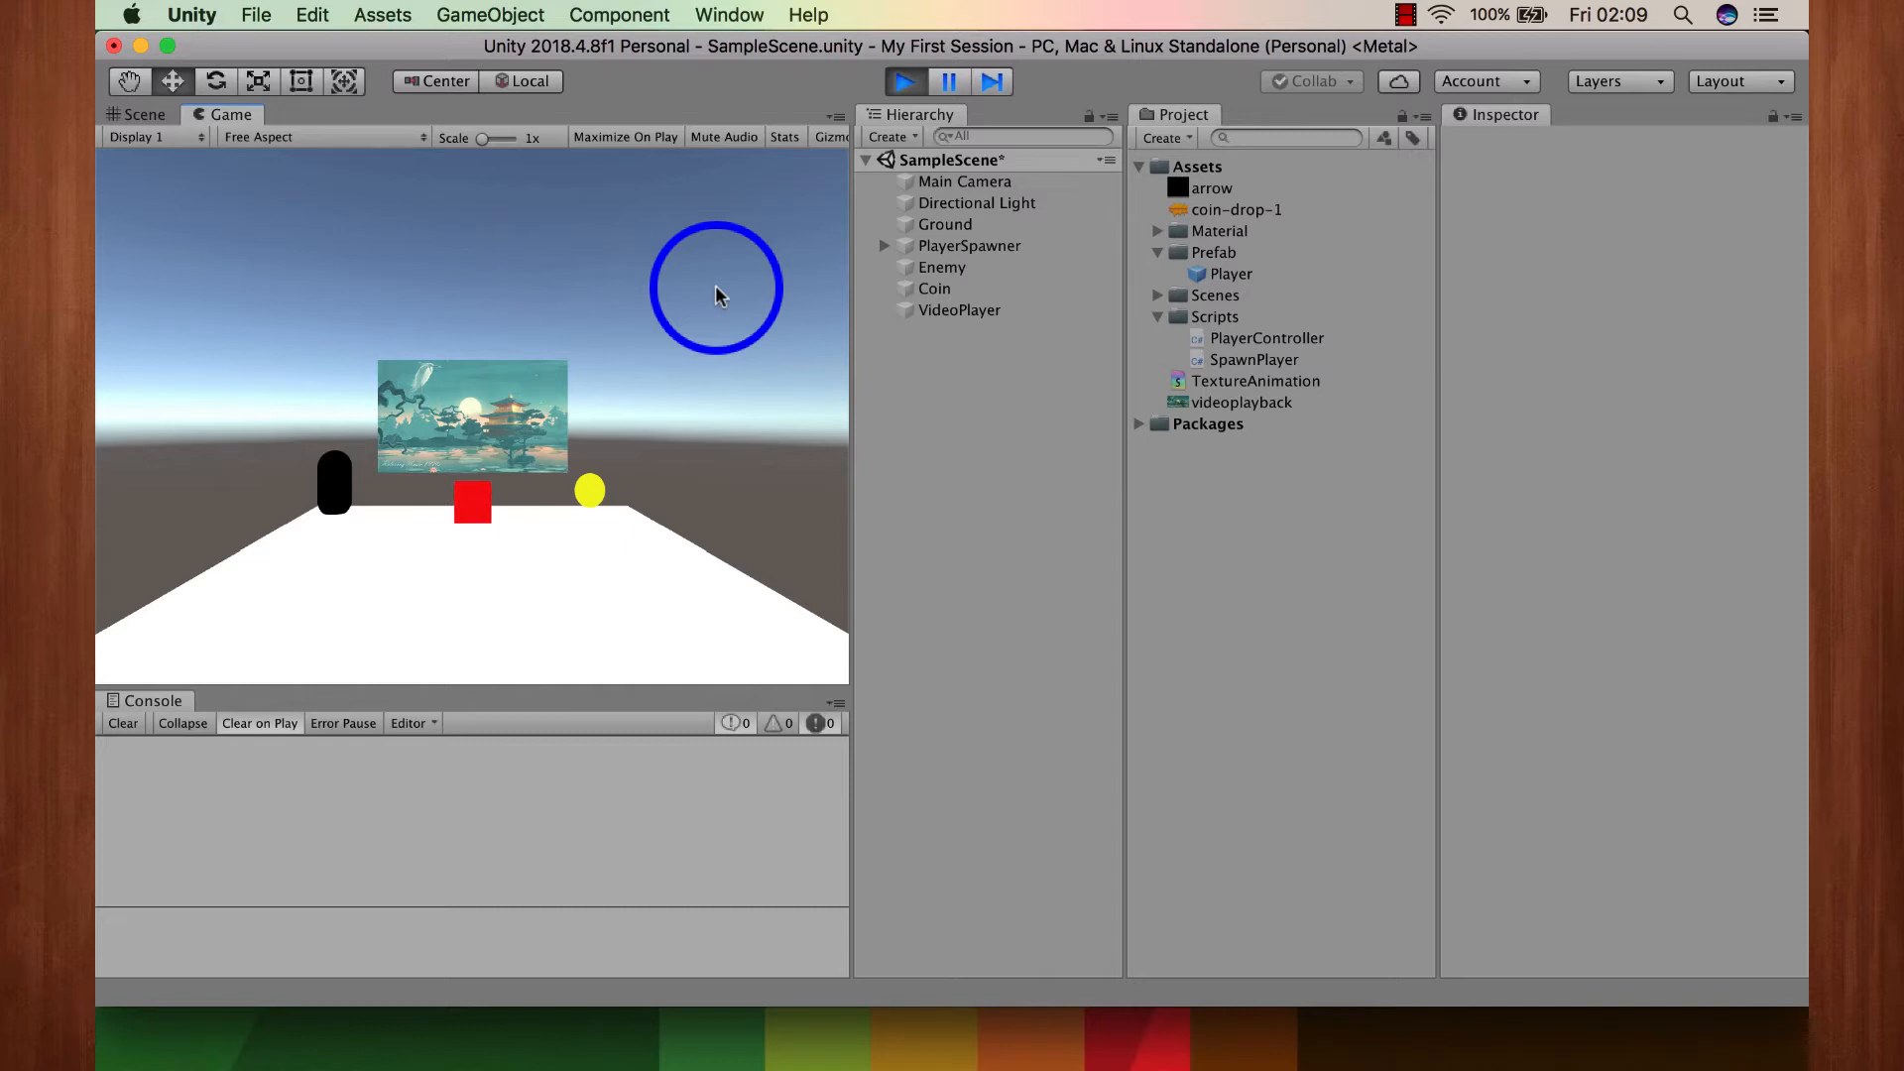
key(Right)
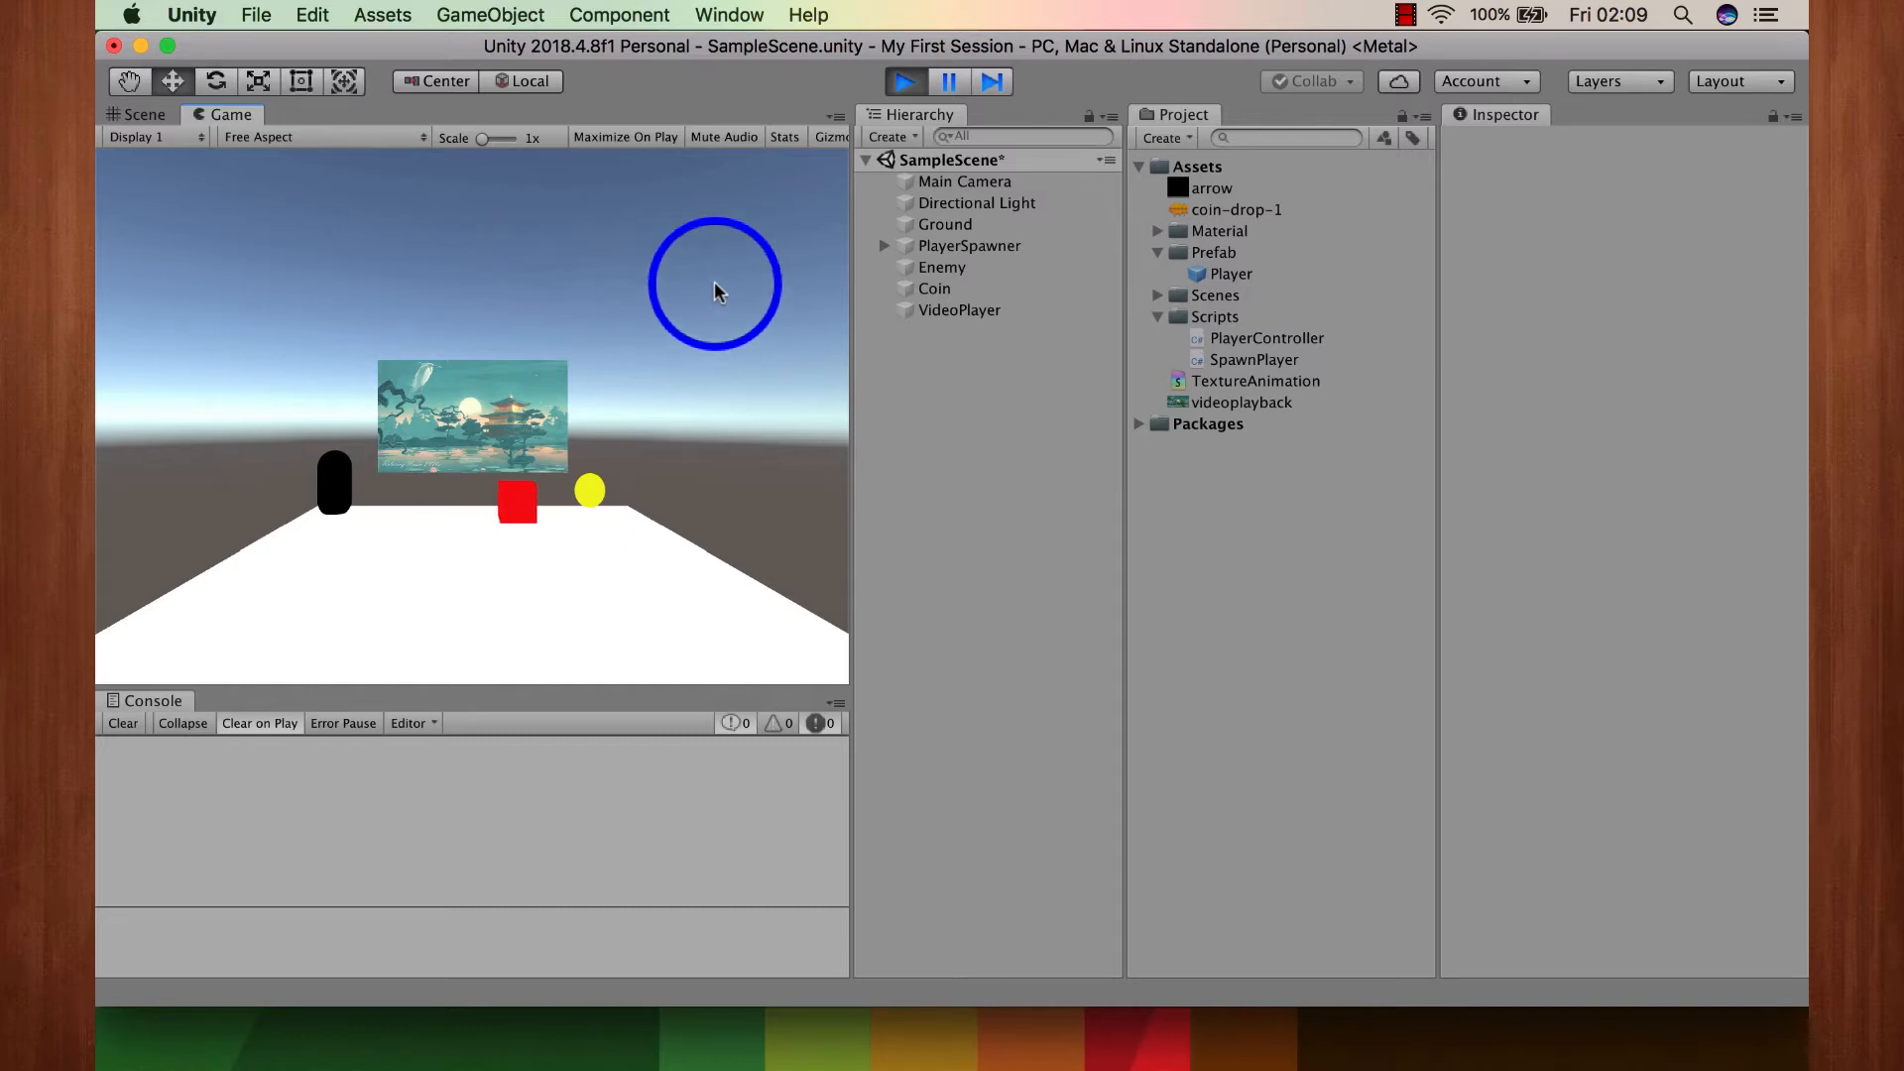
key(Right)
key(Right)
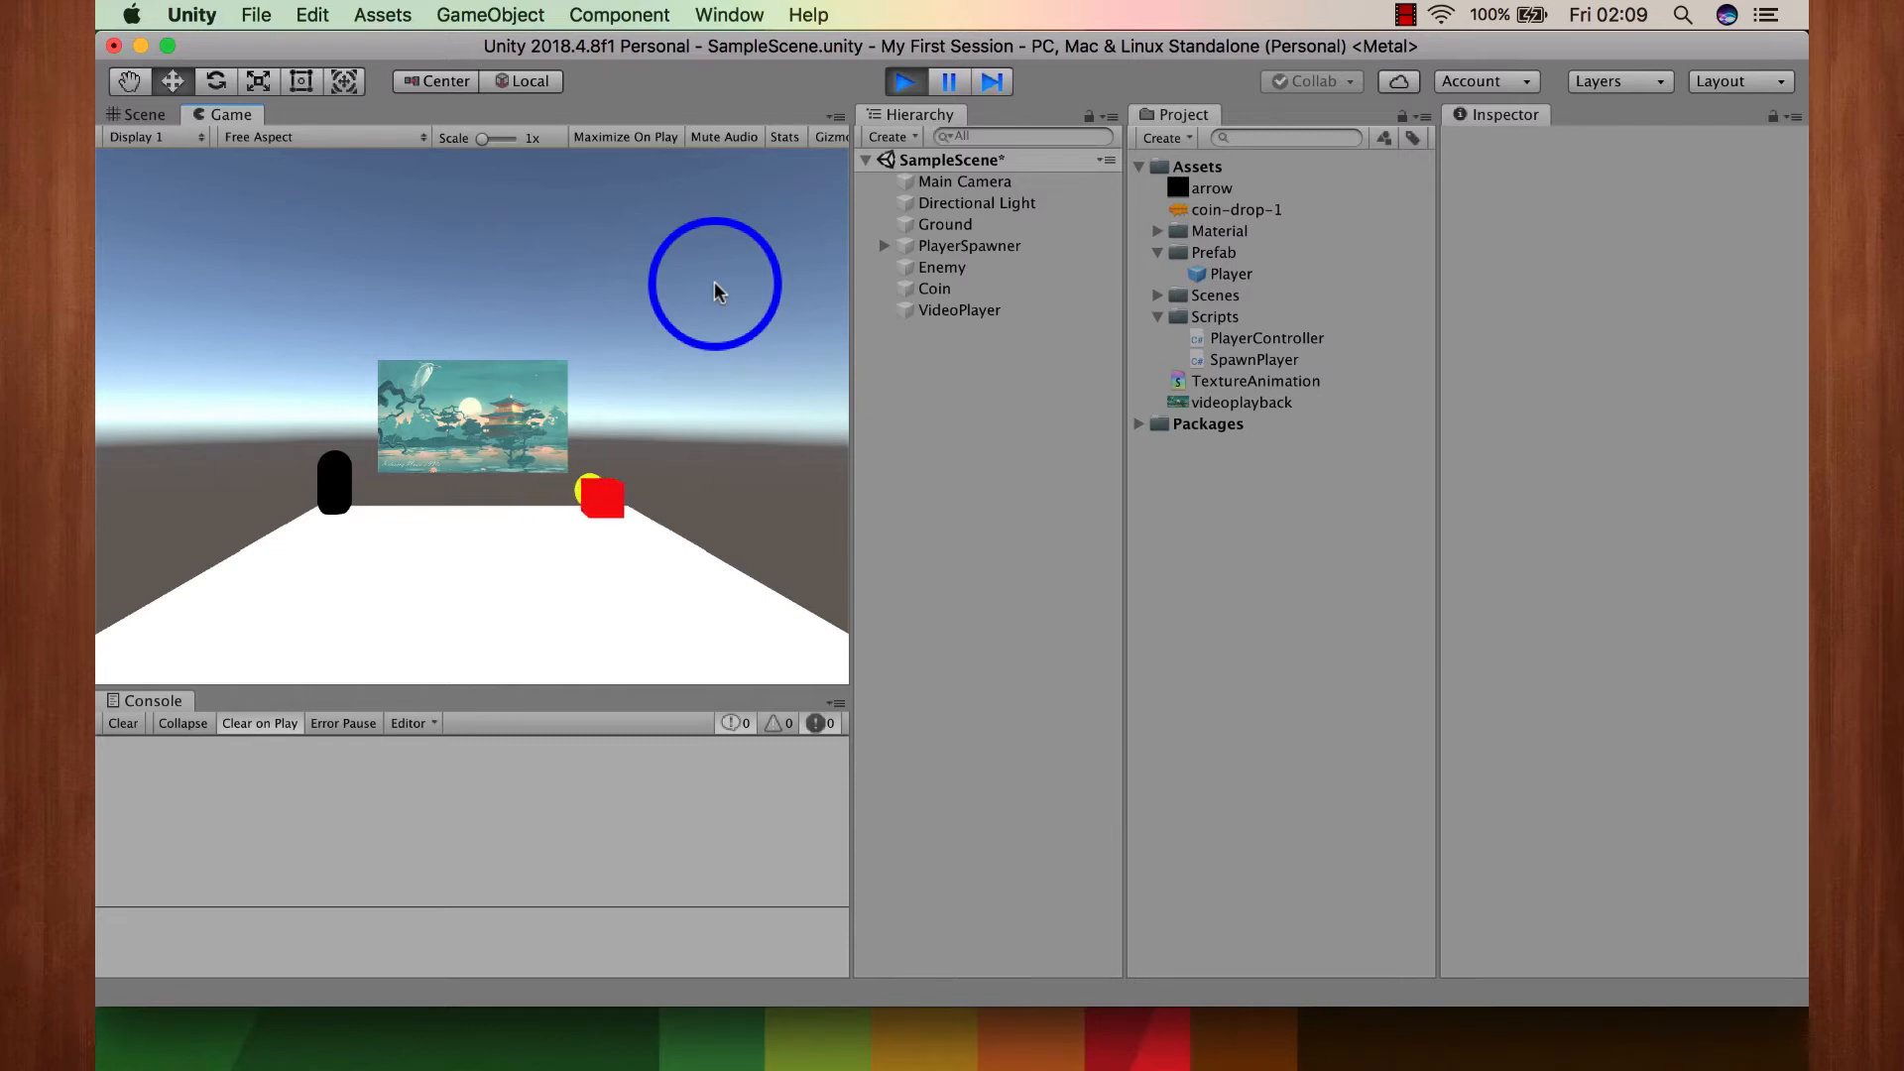
key(Up)
key(Left)
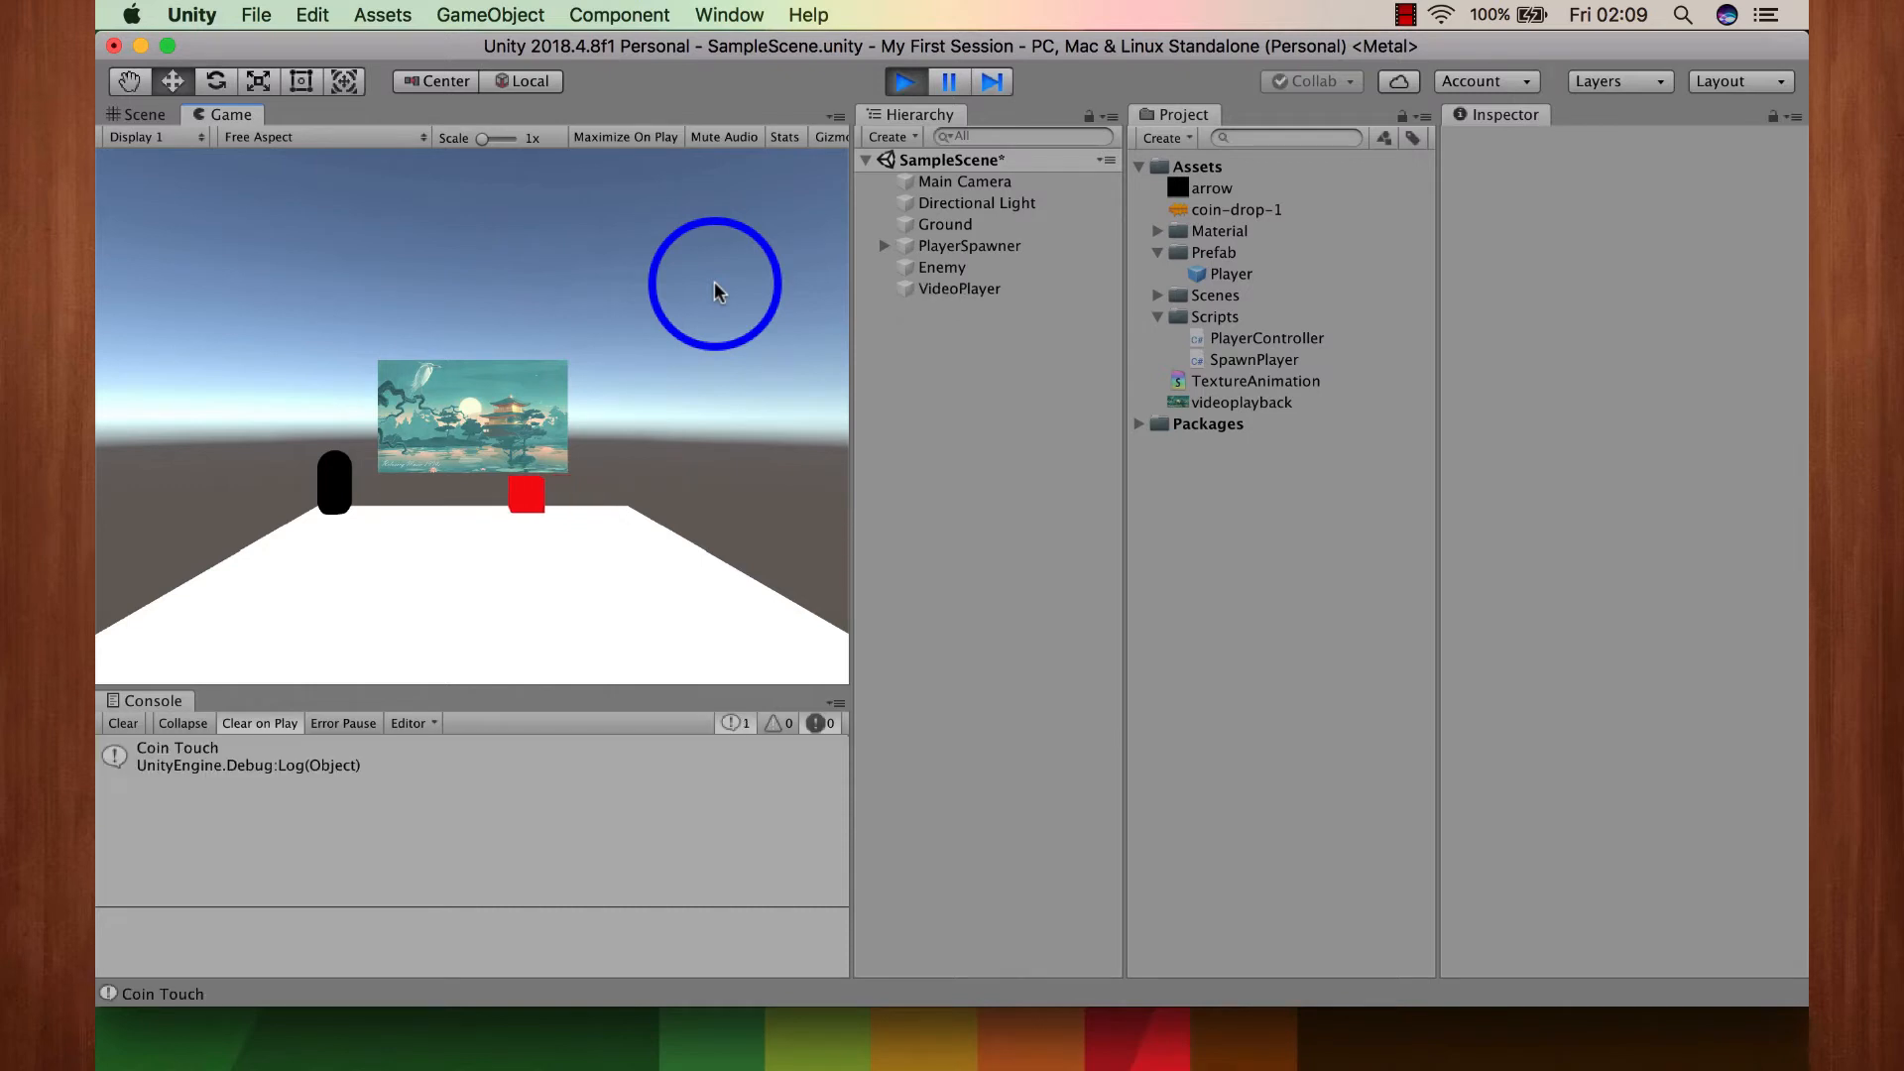
click(905, 83)
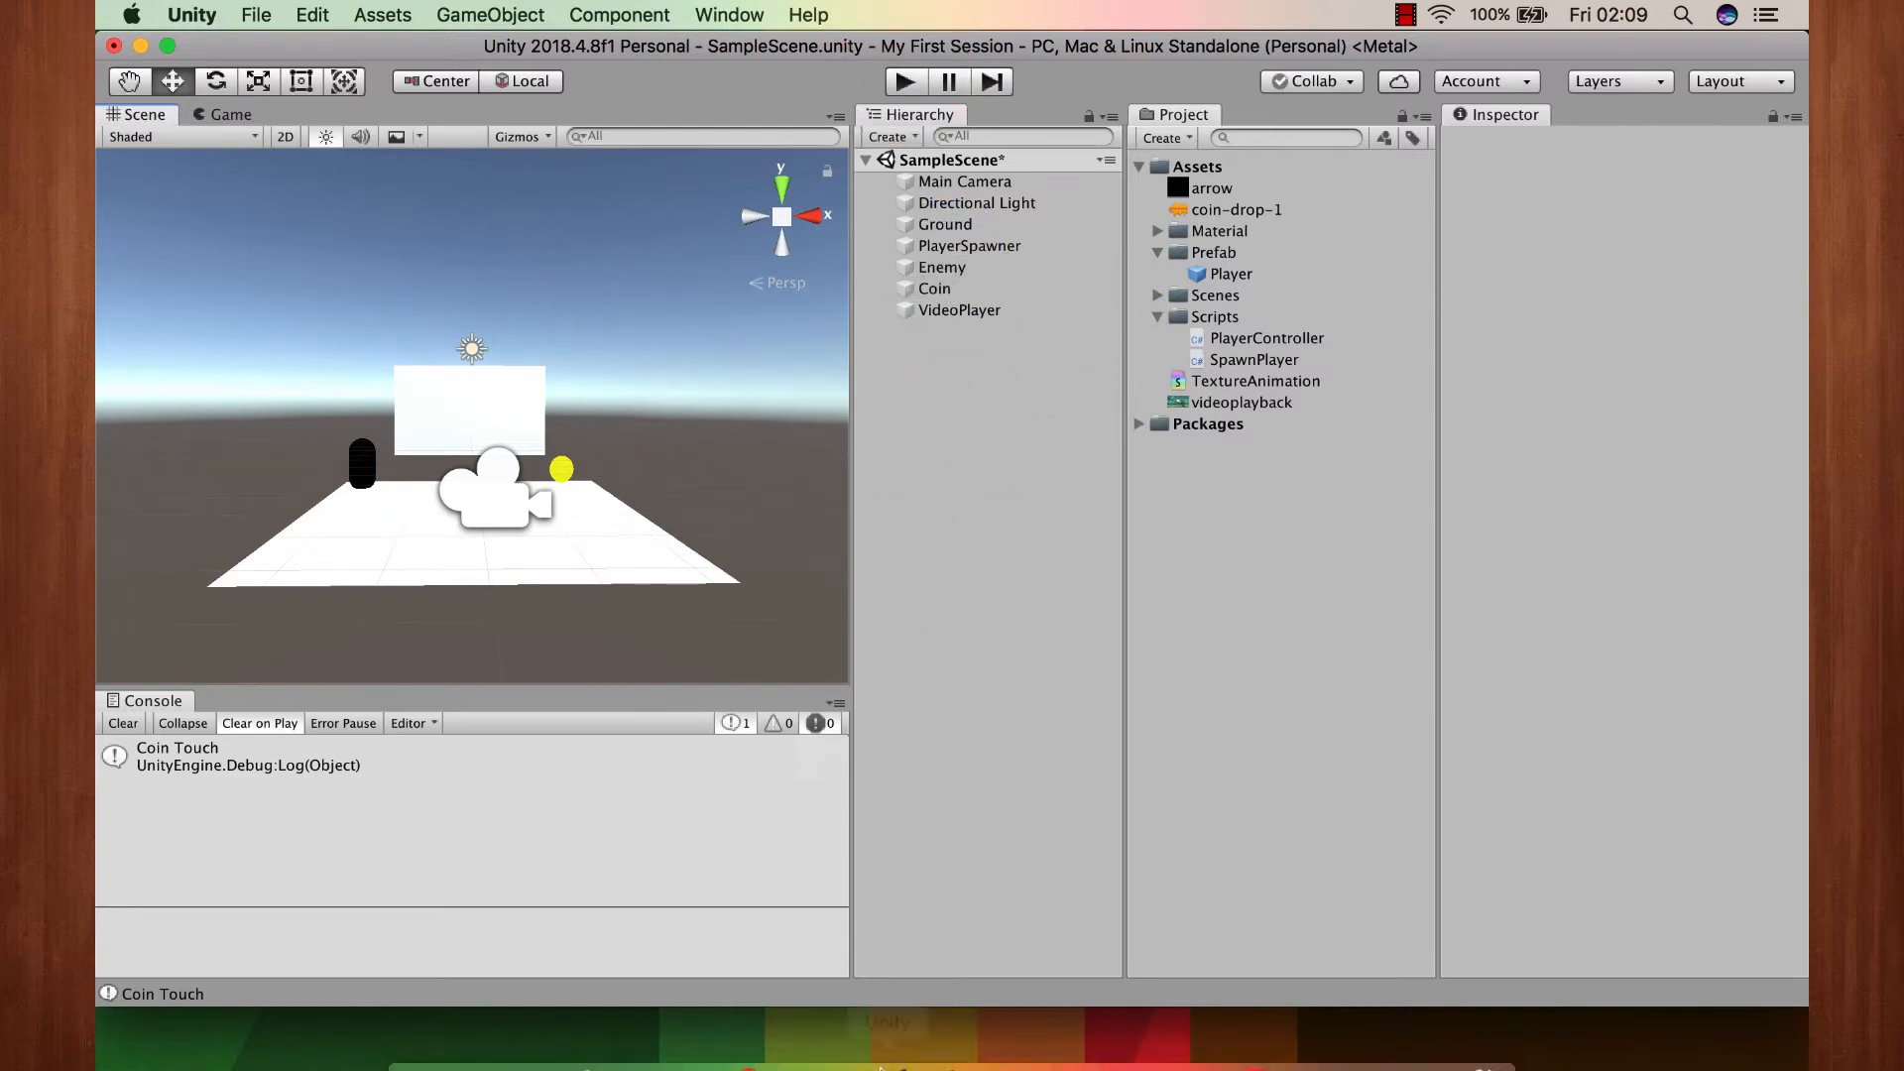
Step: In Visual Studio, add a 5f delay argument to the Destroy call in OnTriggerExit's Coin branch and save the script
mouse_move(878, 1051)
click(932, 1042)
scroll(957, 679, down, 10)
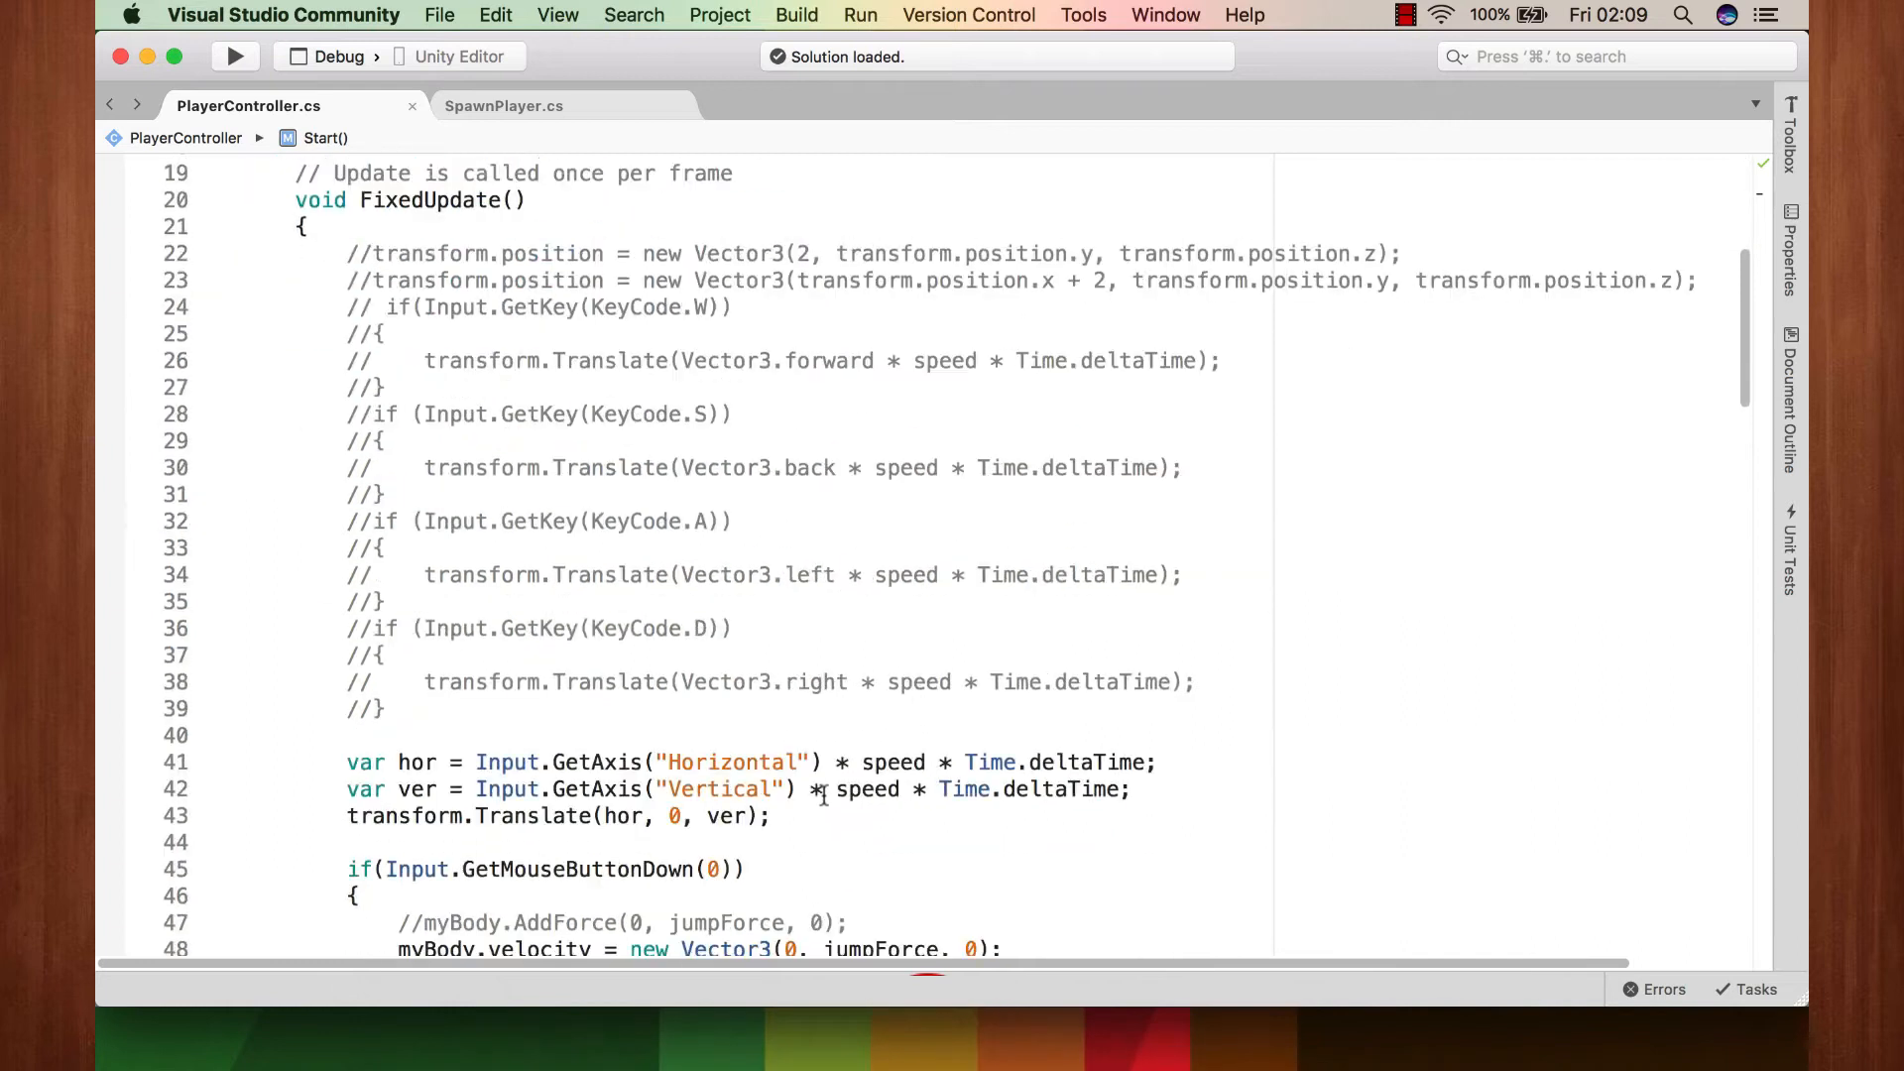
scroll(944, 698, down, 20)
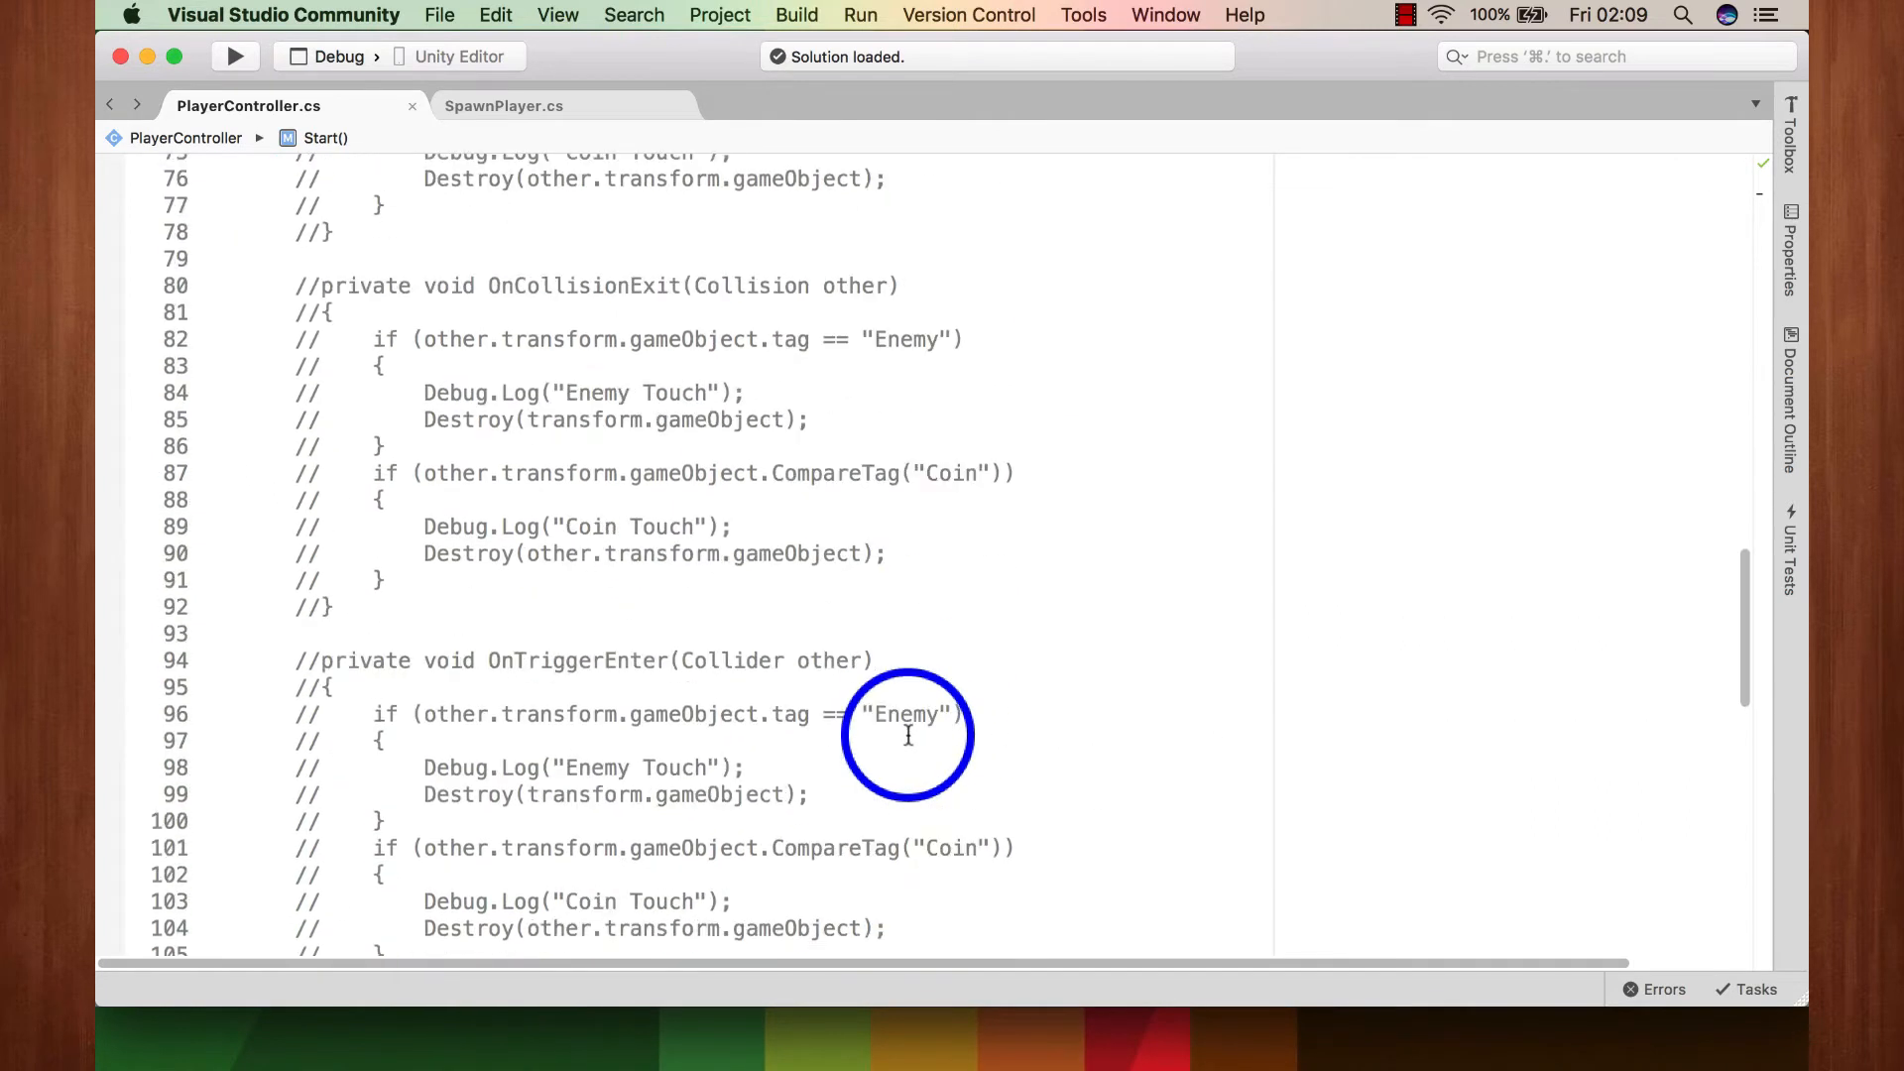
scroll(907, 734, down, 6)
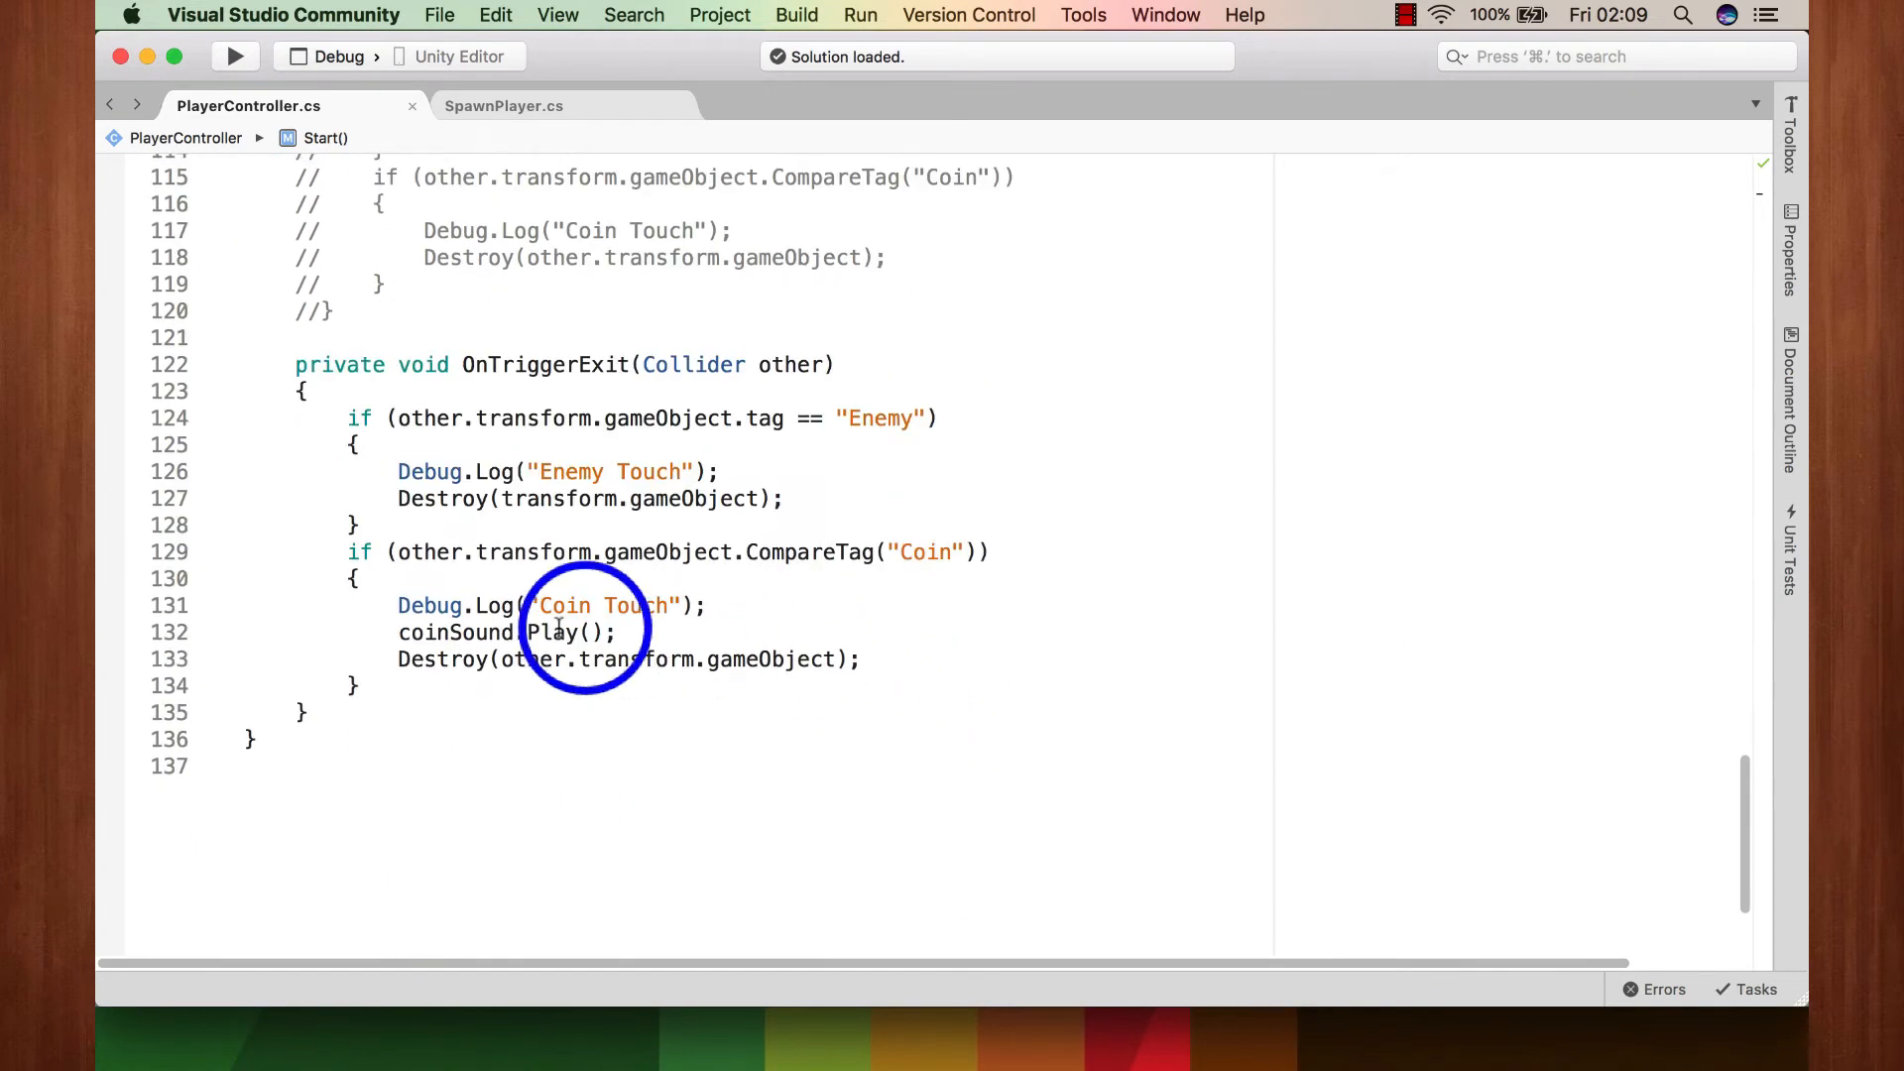
click(391, 659)
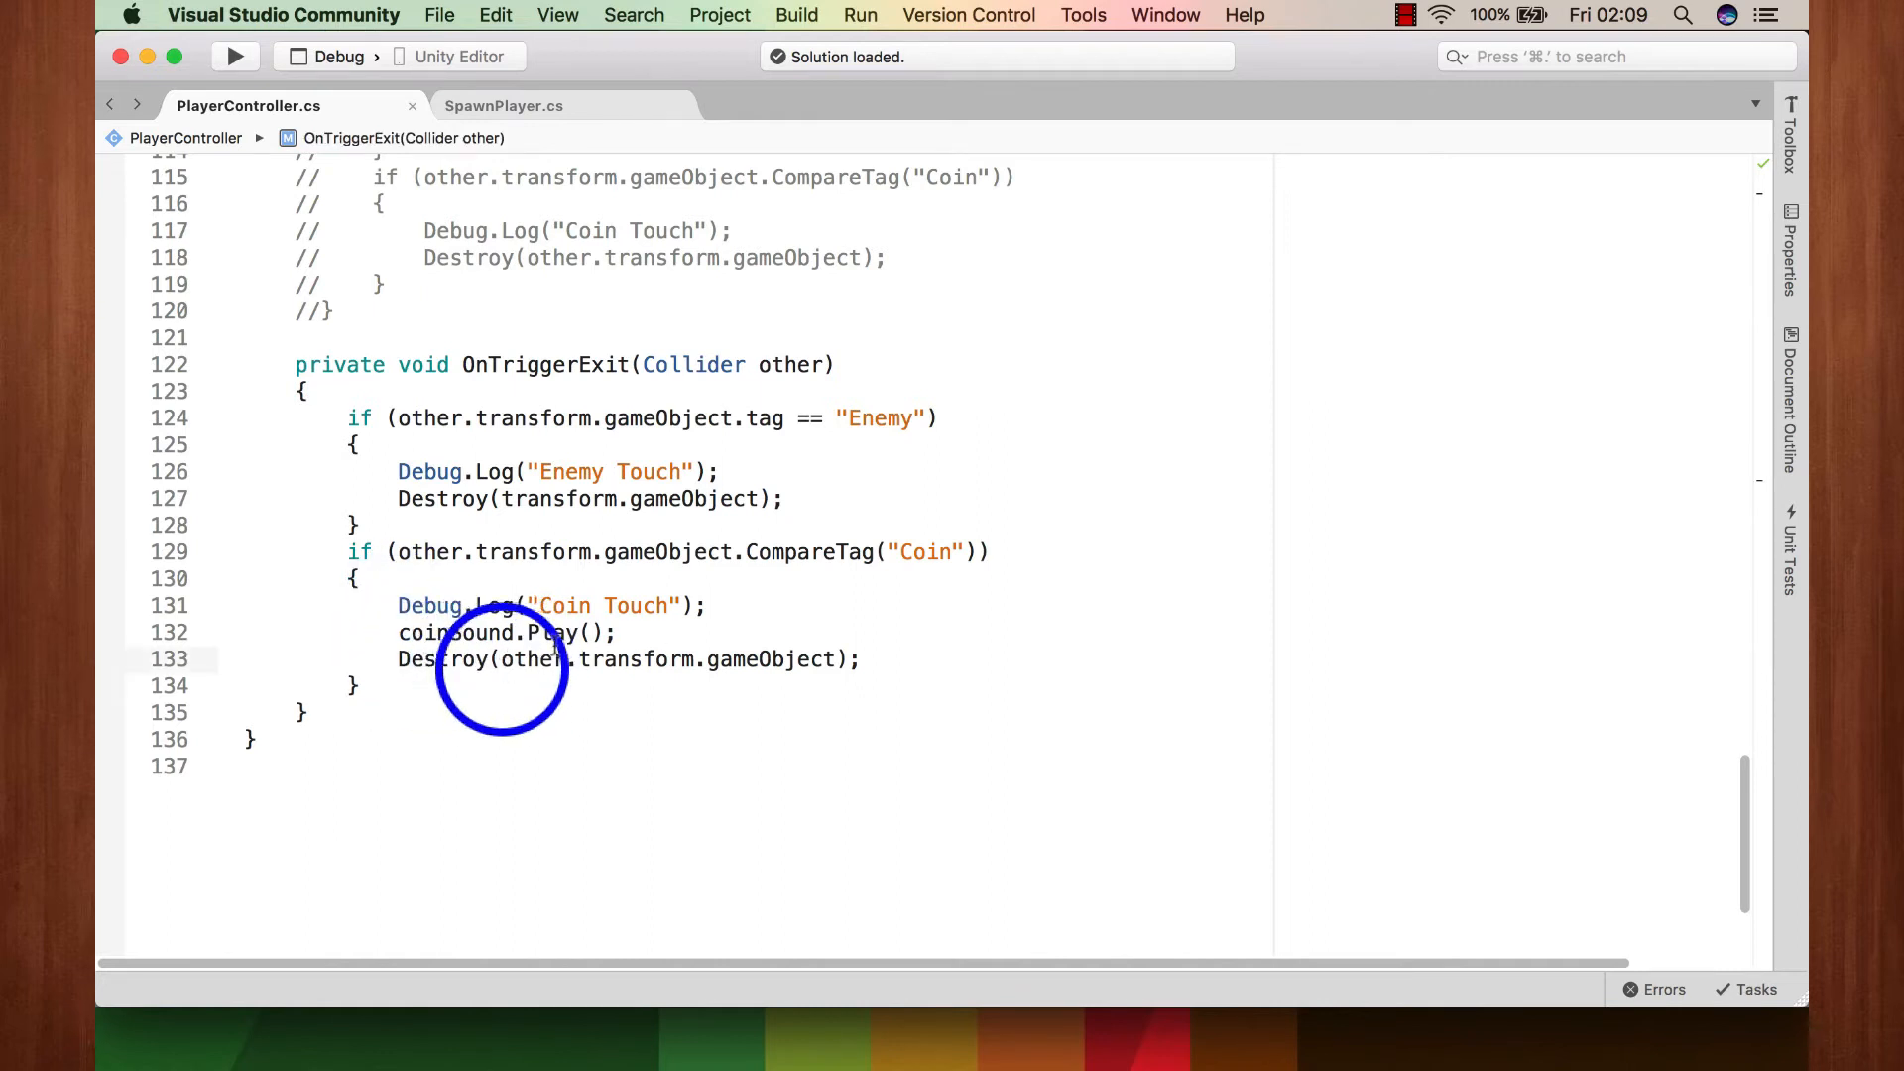
click(839, 659)
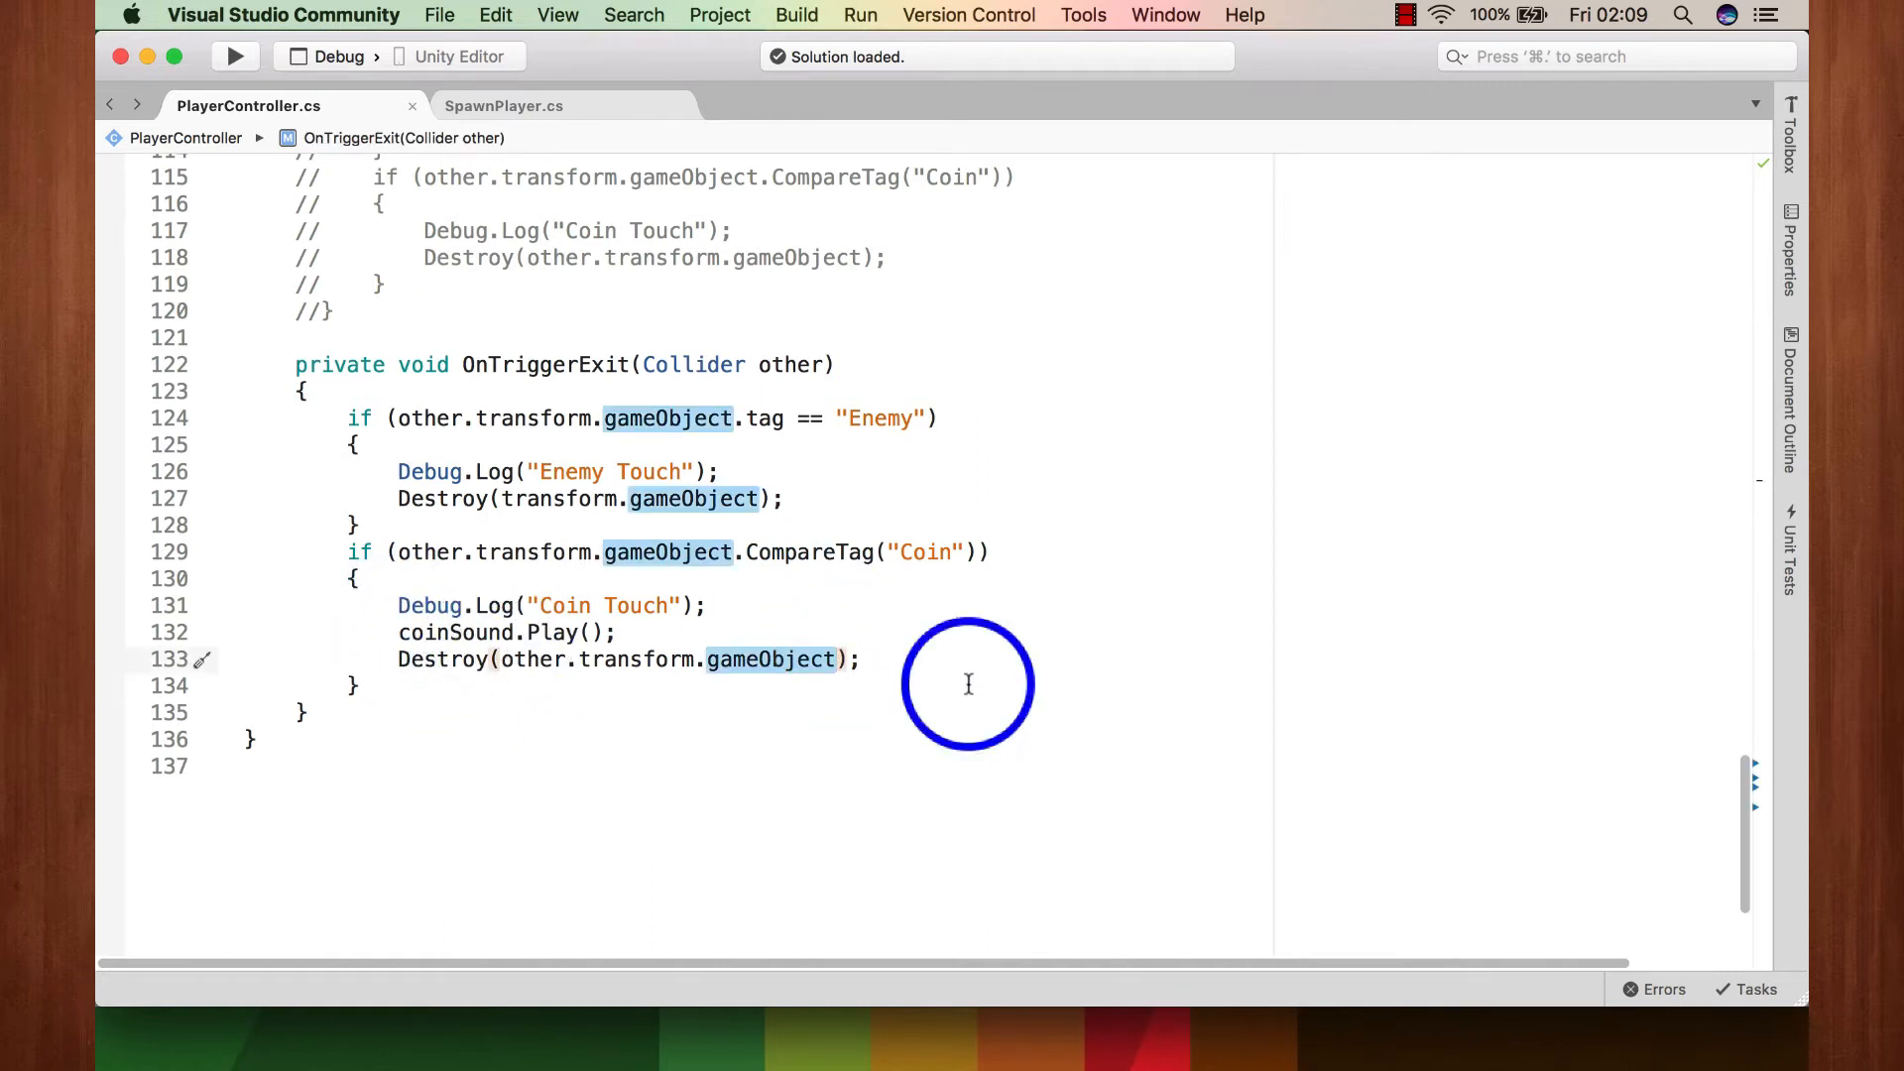
text(, )
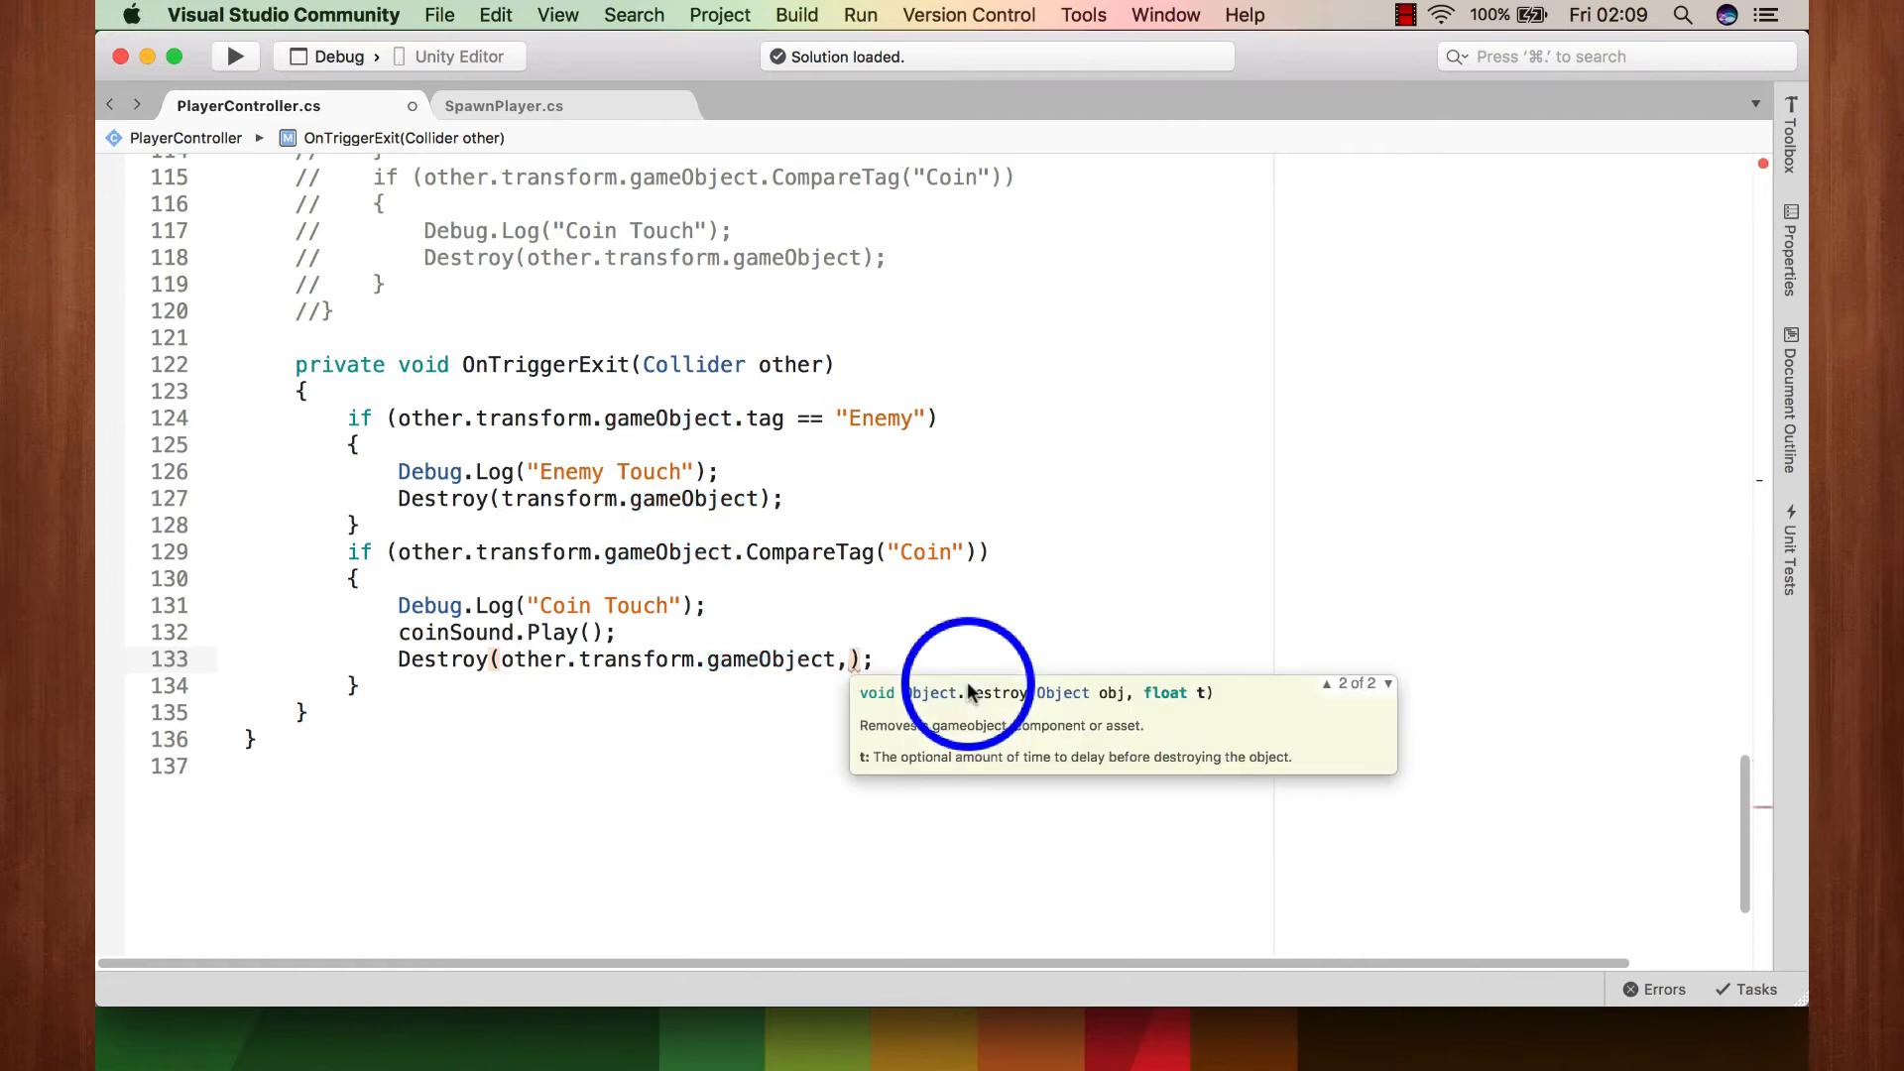
text(5f)
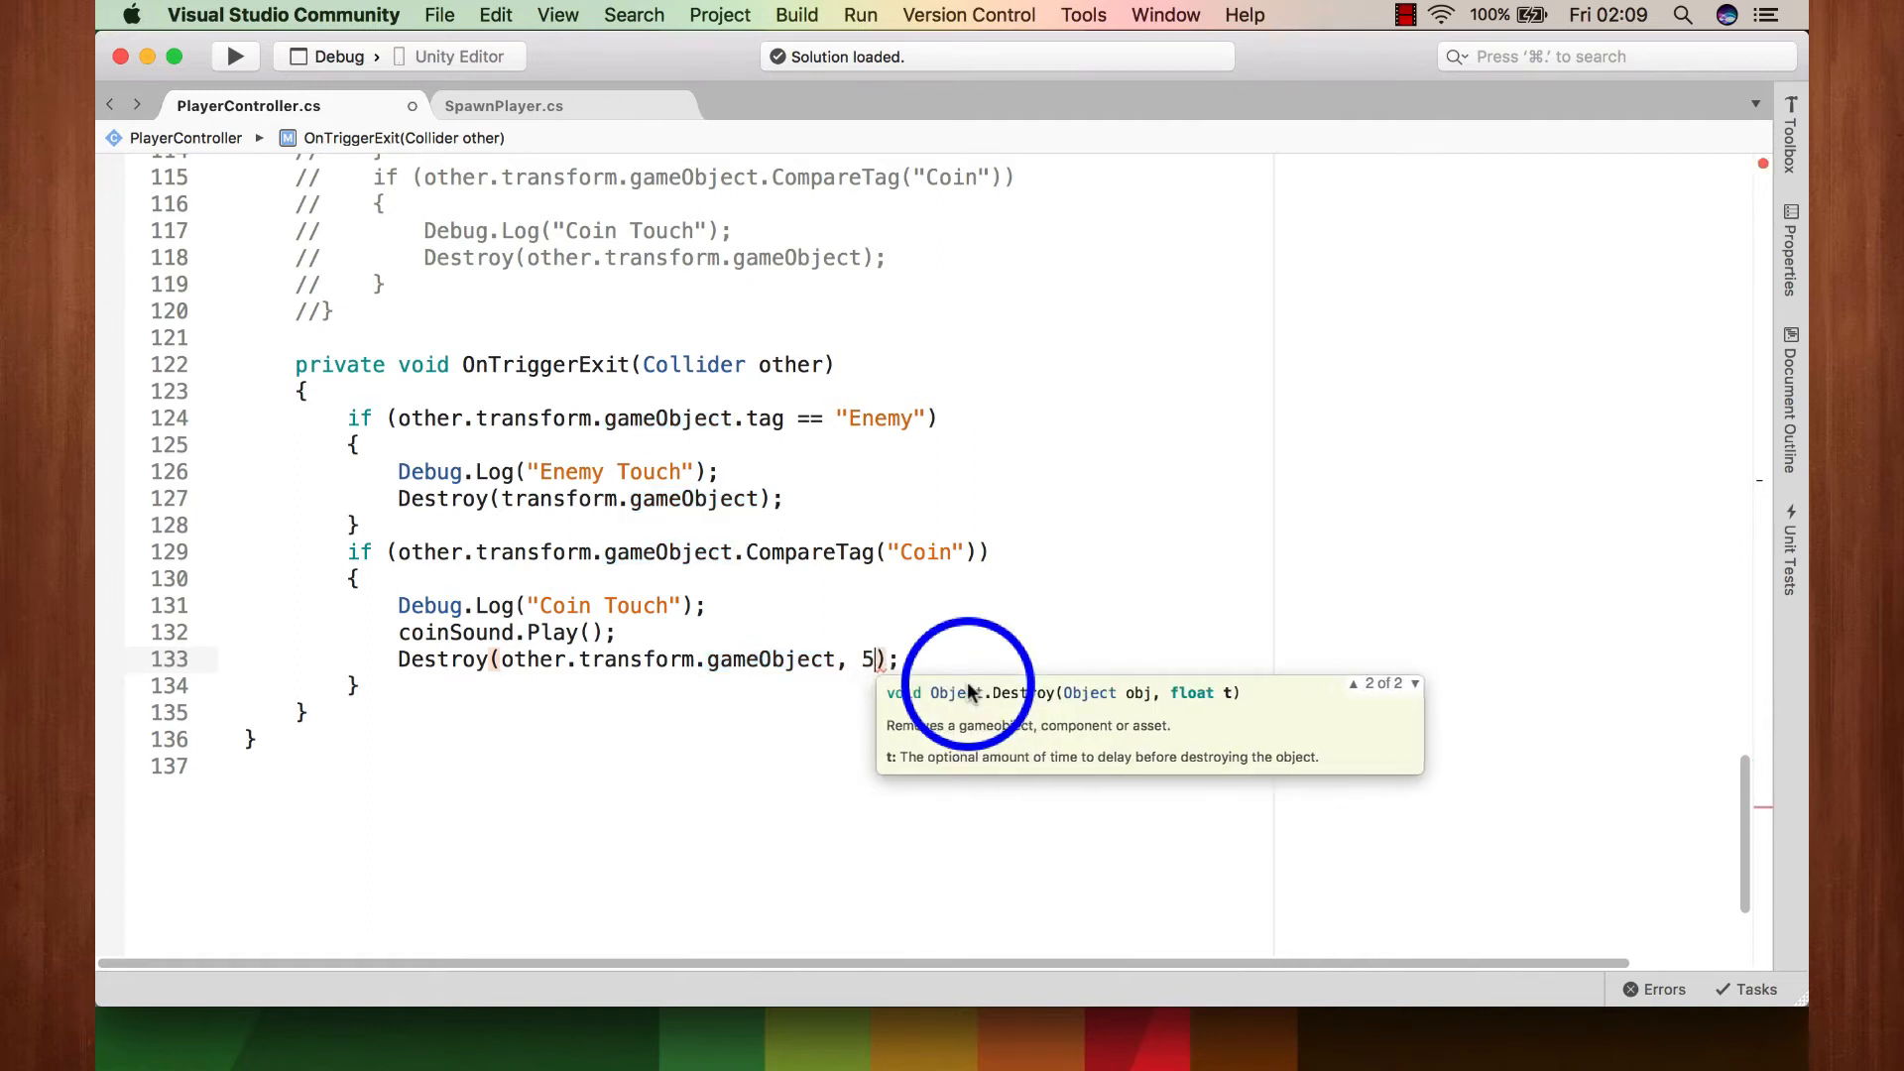
key(super+s)
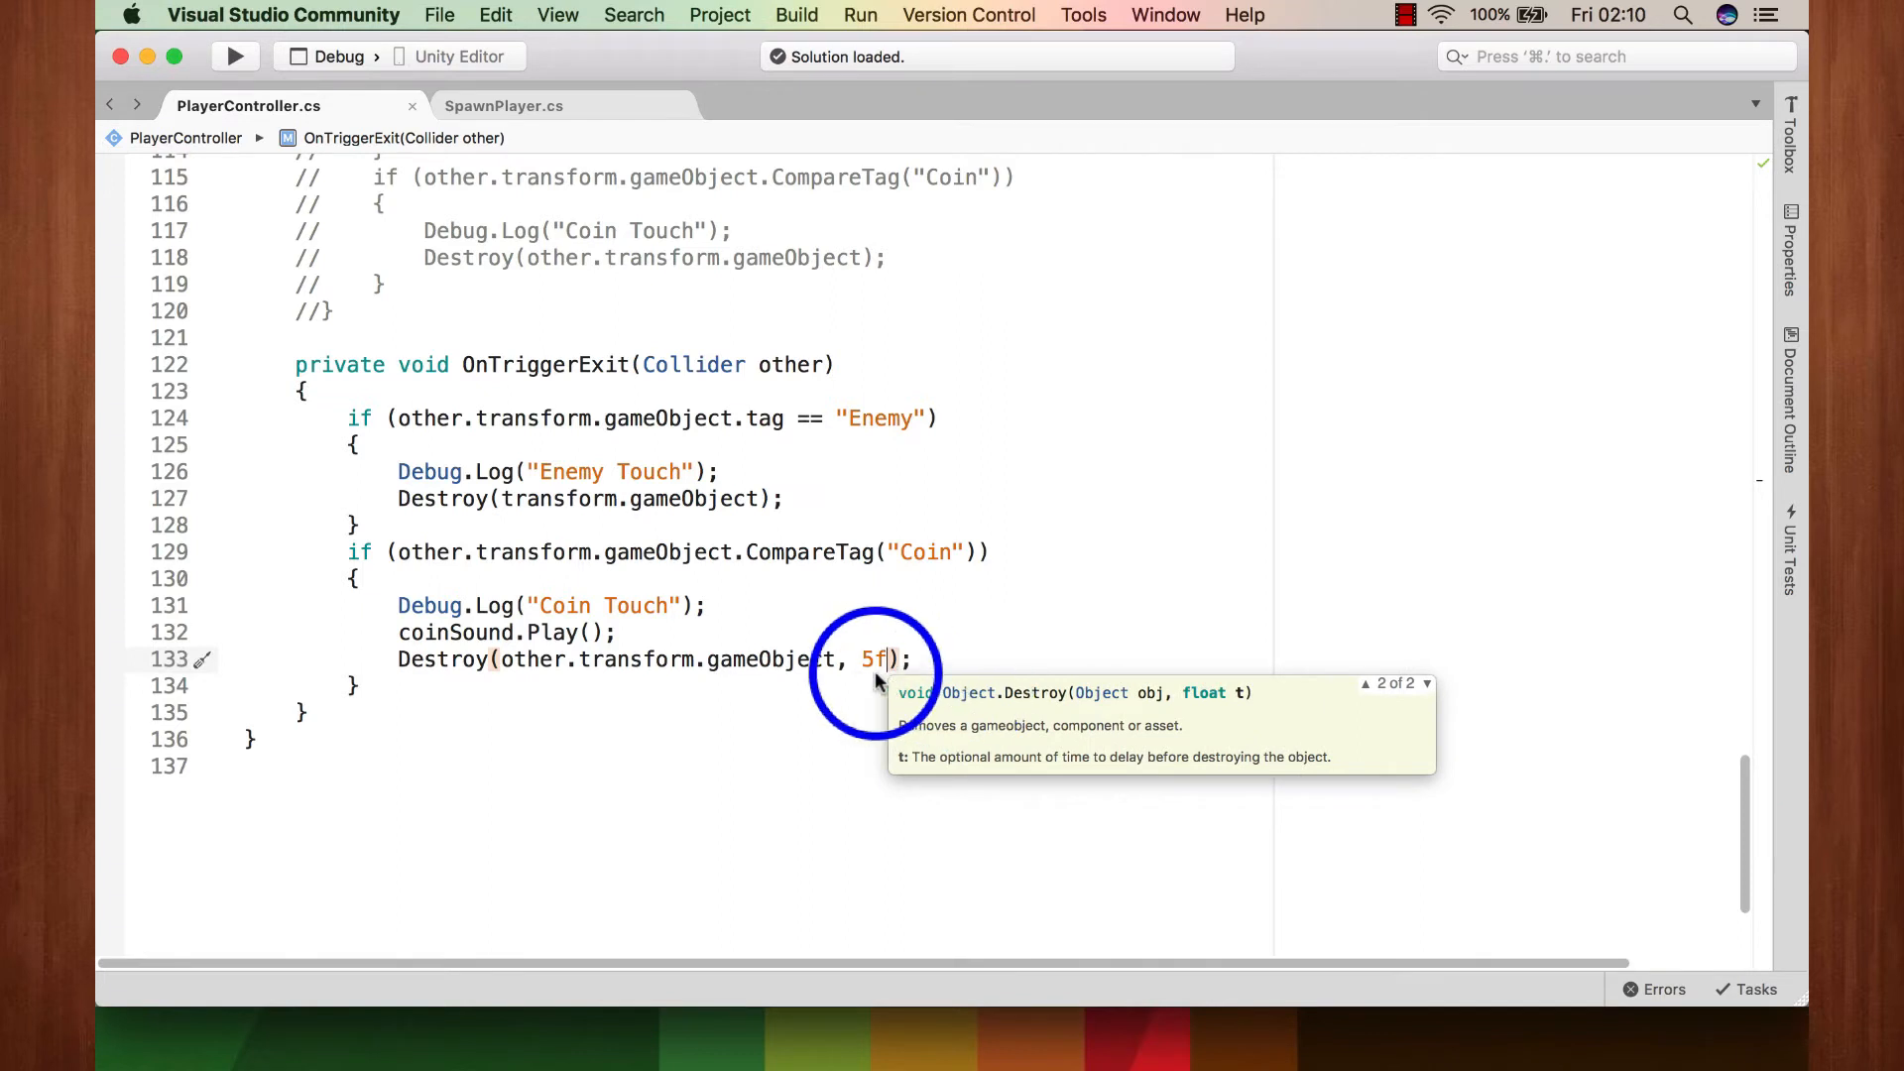
Step: Return to Unity, run the scene to test the delayed coin destruction, and stop it
click(147, 57)
click(905, 83)
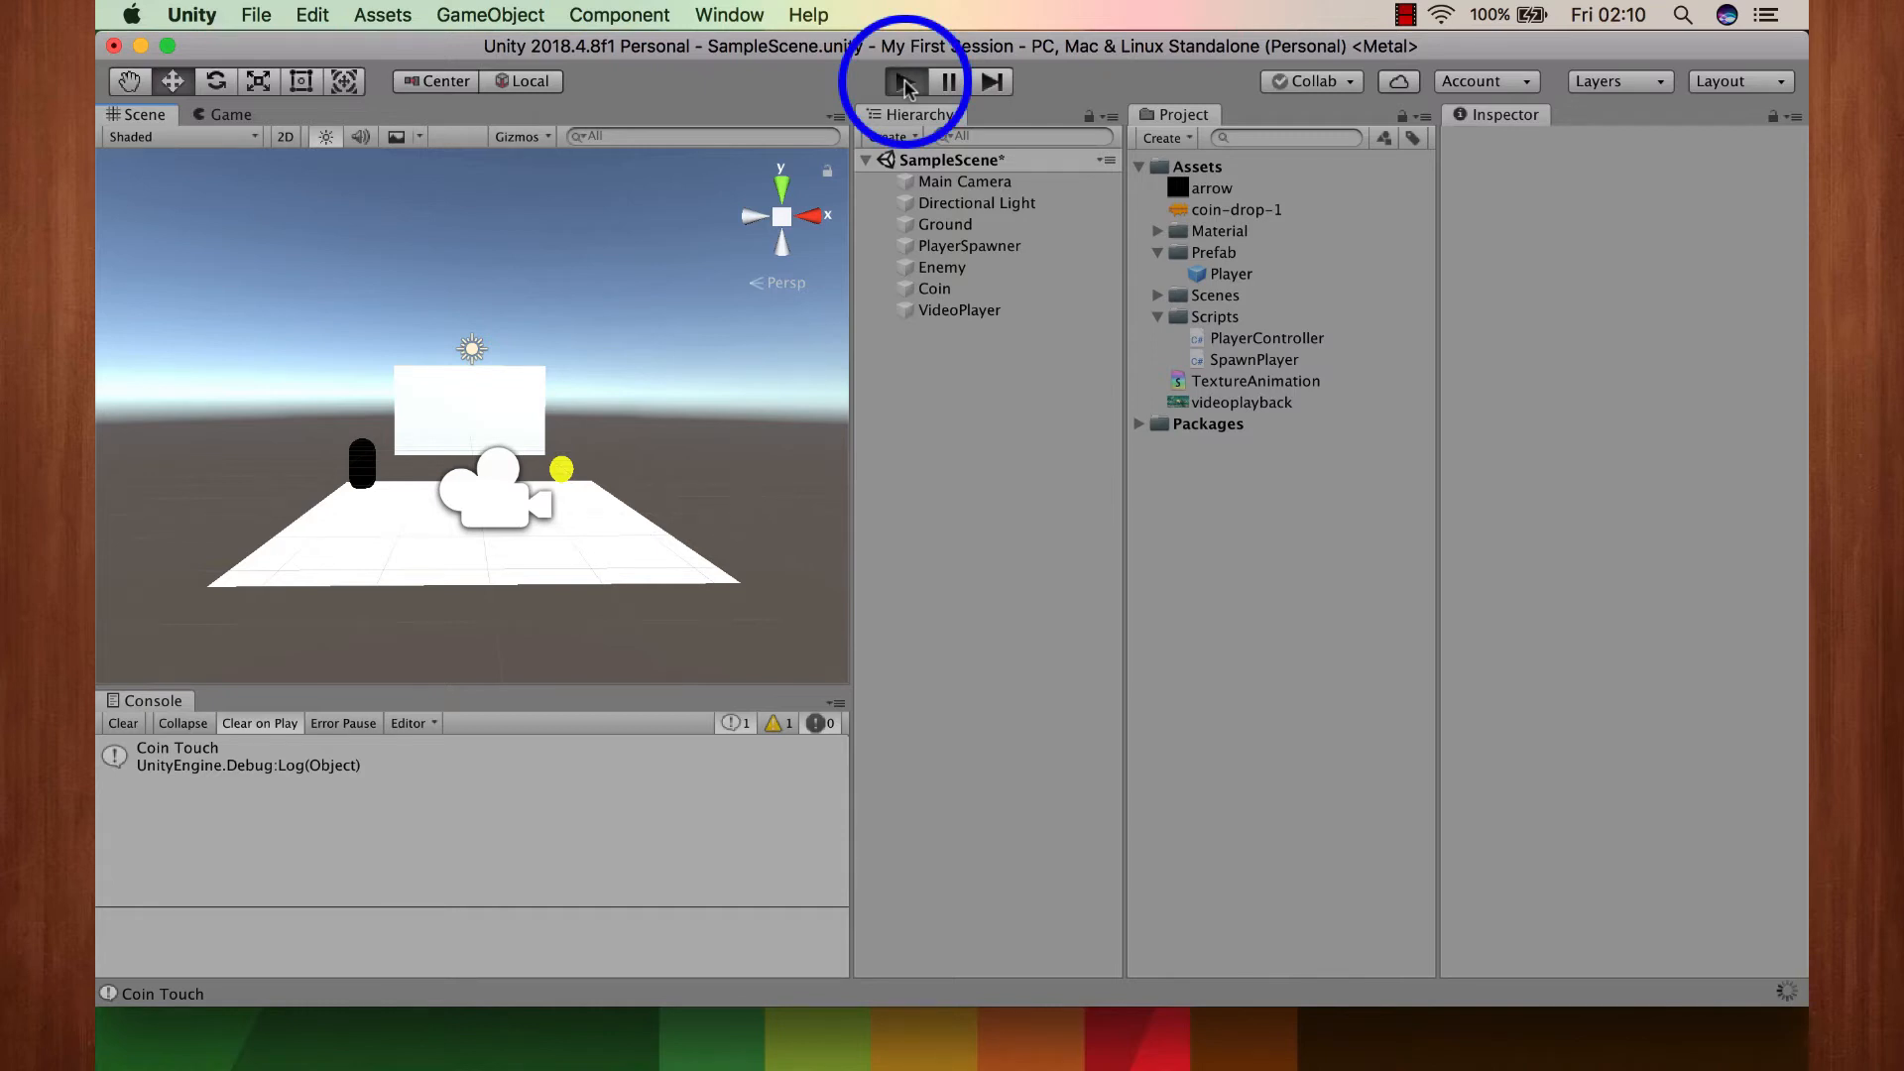
click(904, 83)
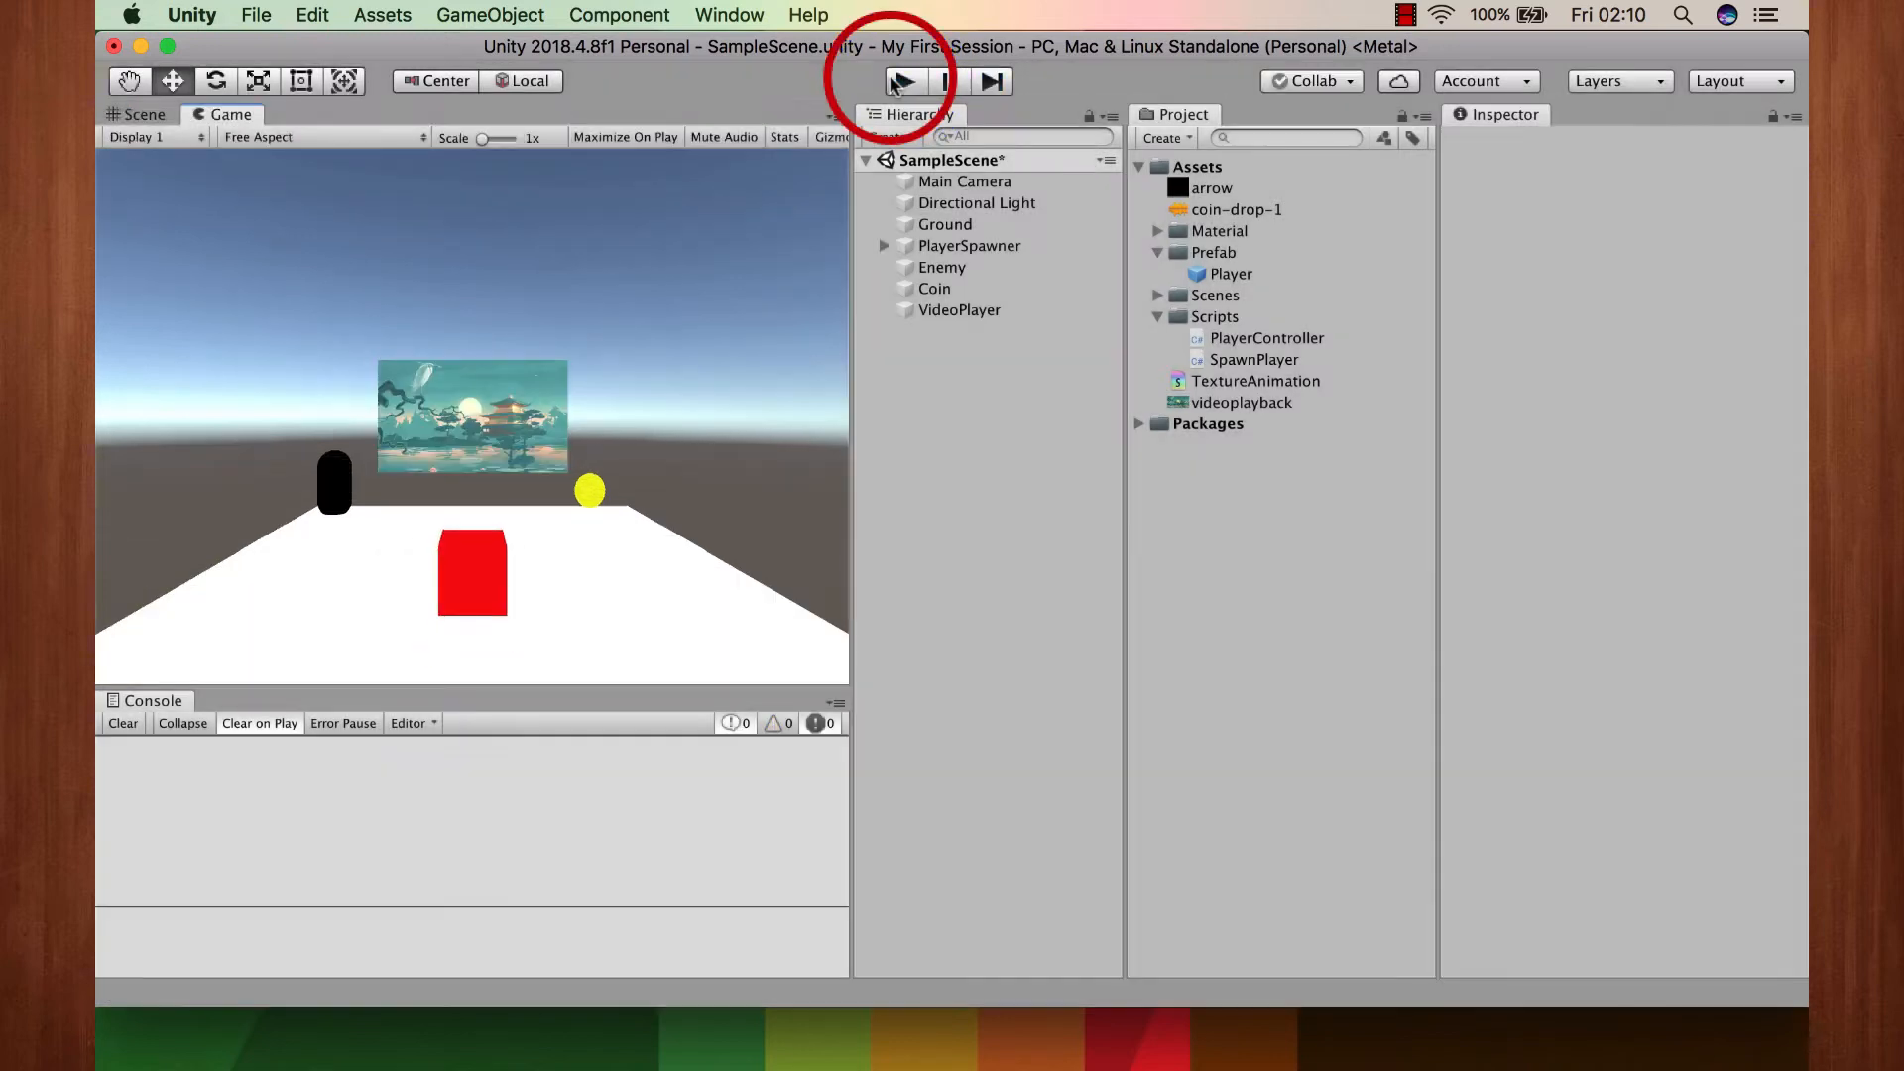
Step: Stop the current run, run the scene again, steer the red cube through the yellow coin to test its delayed destruction, and stop
click(902, 83)
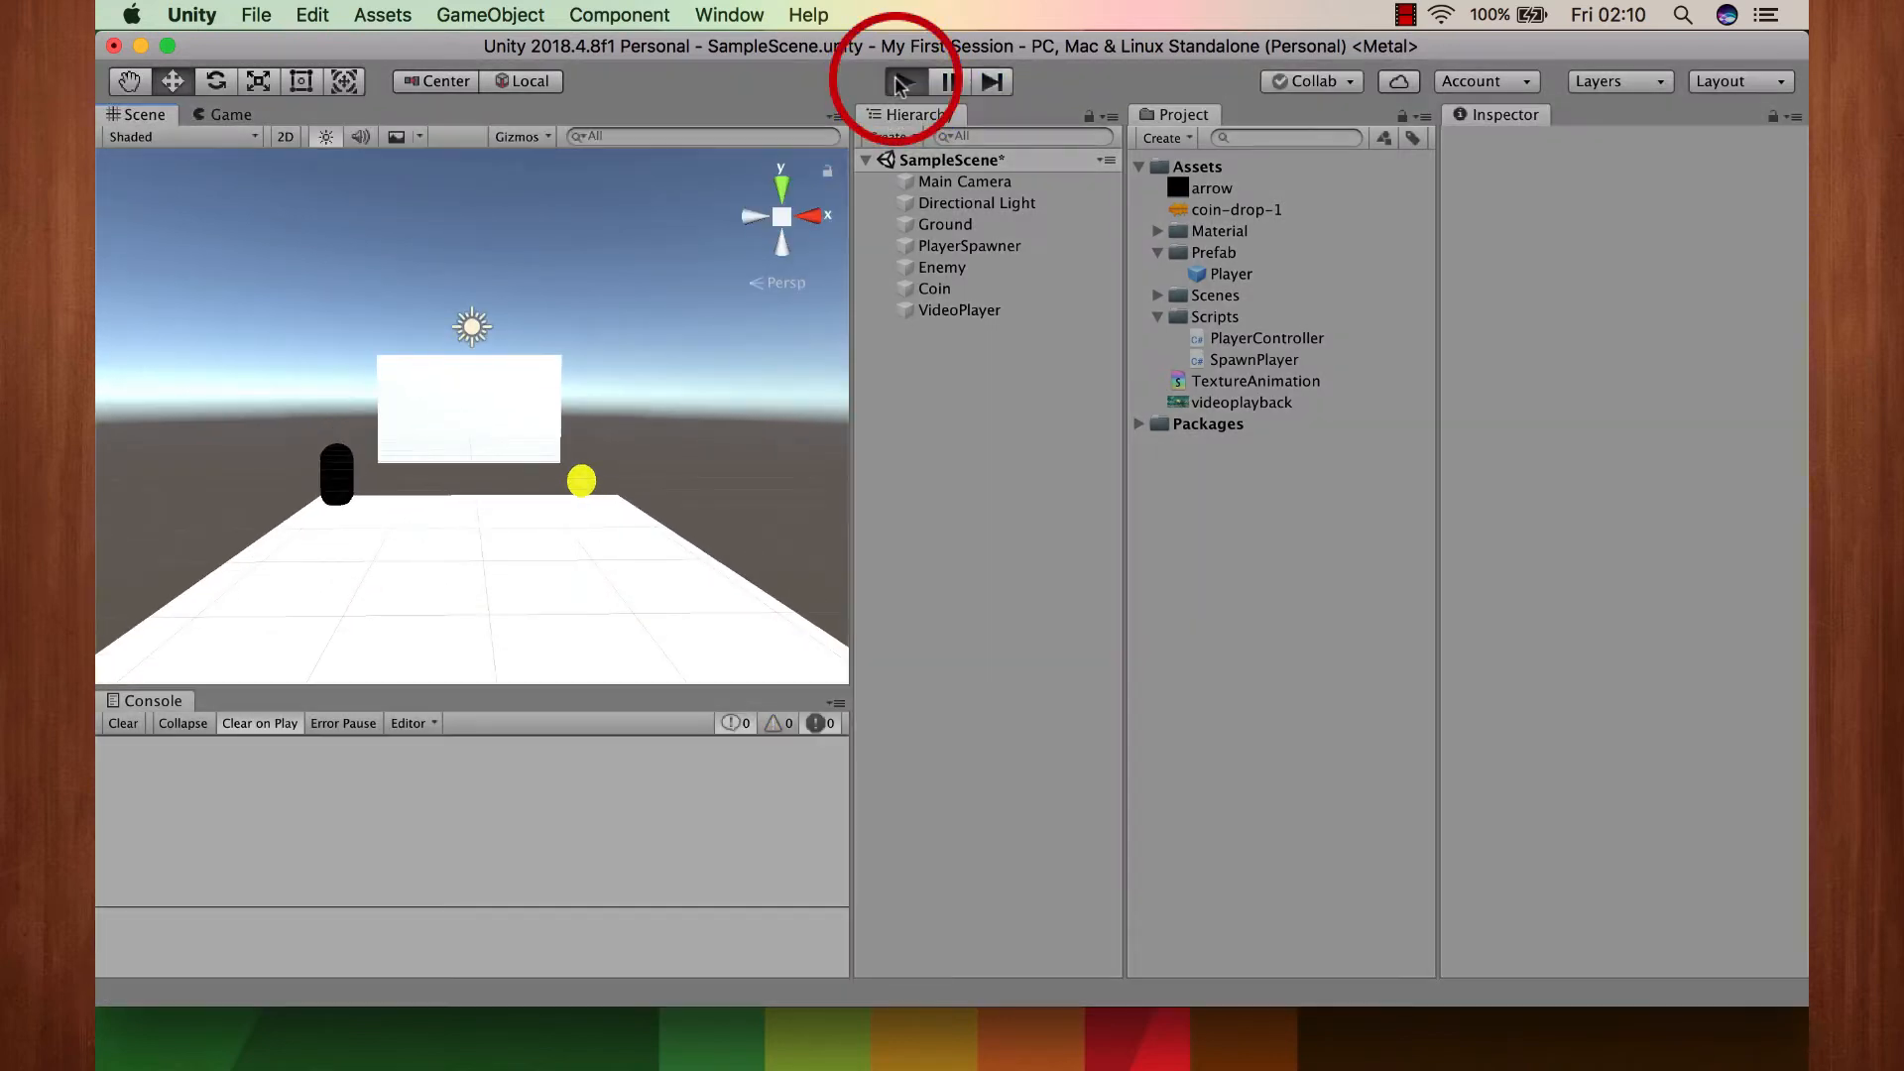
click(749, 123)
key(super+p)
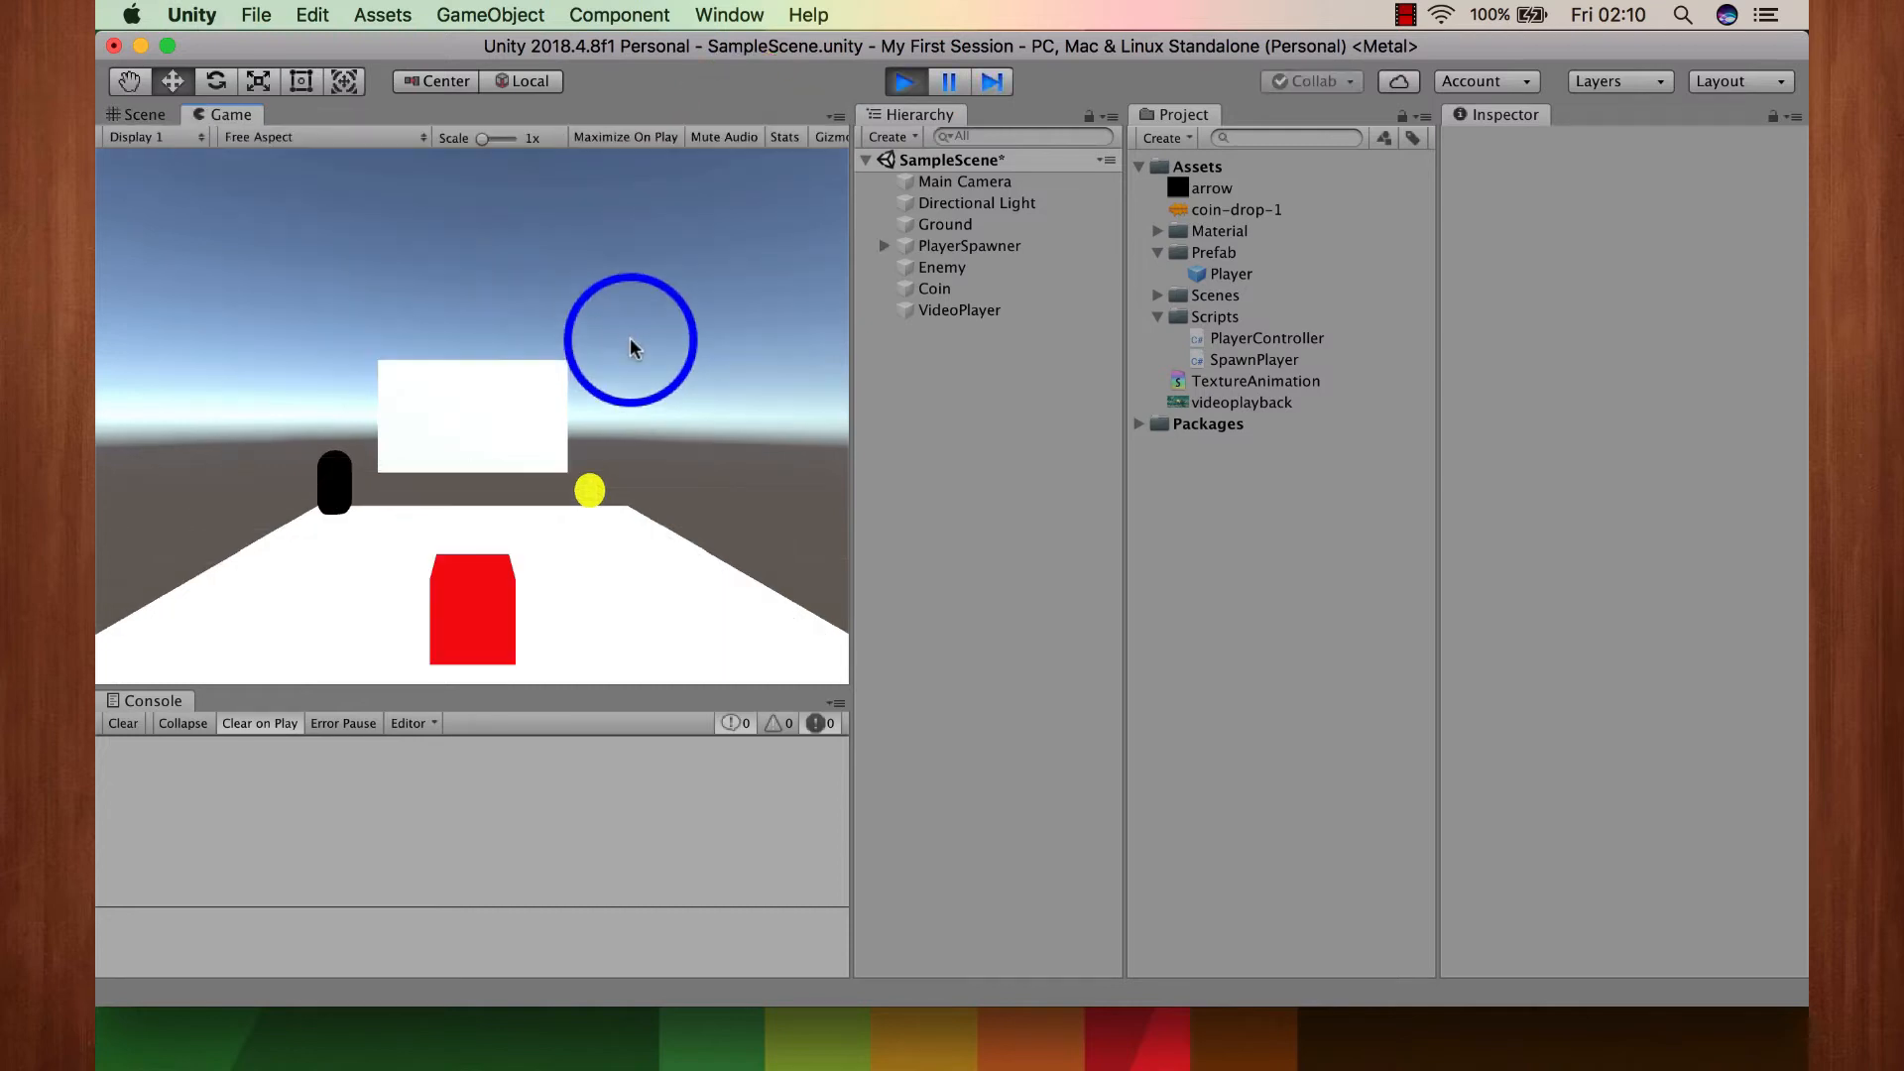
key(Up)
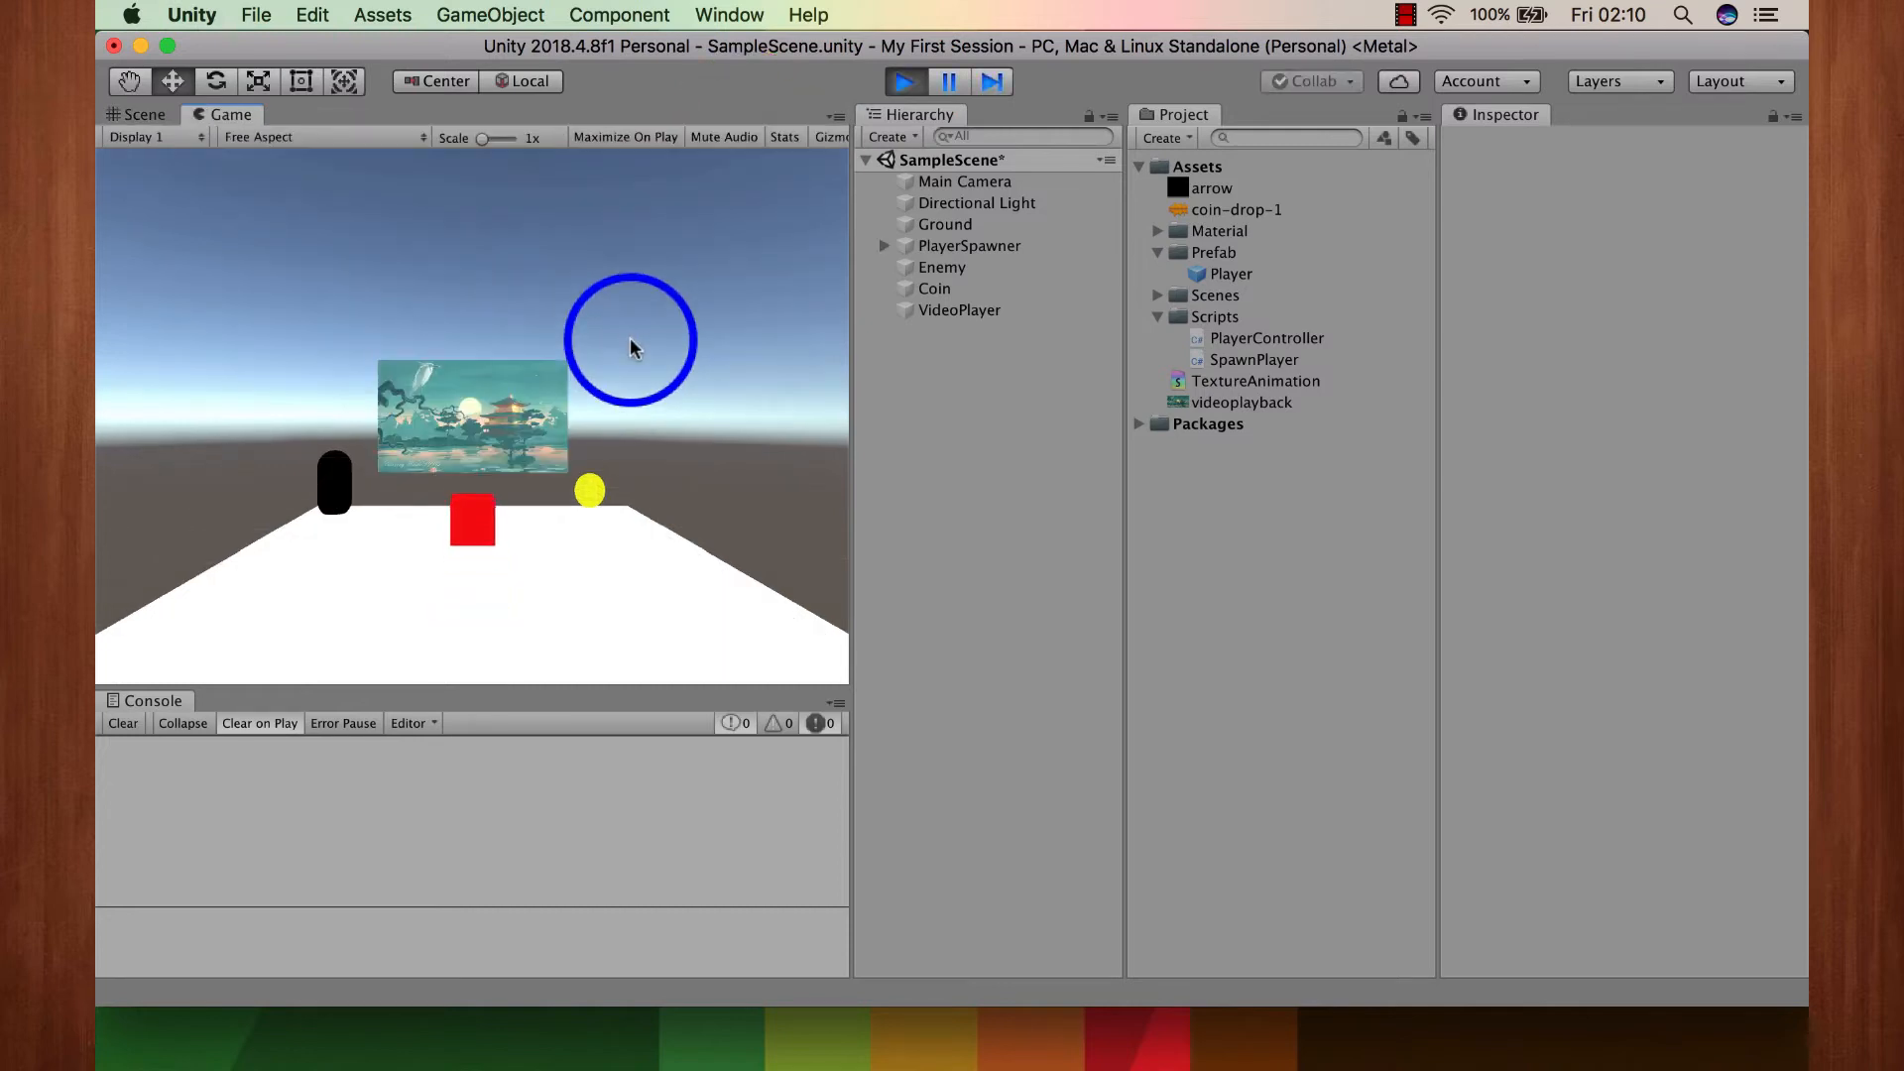
key(Right)
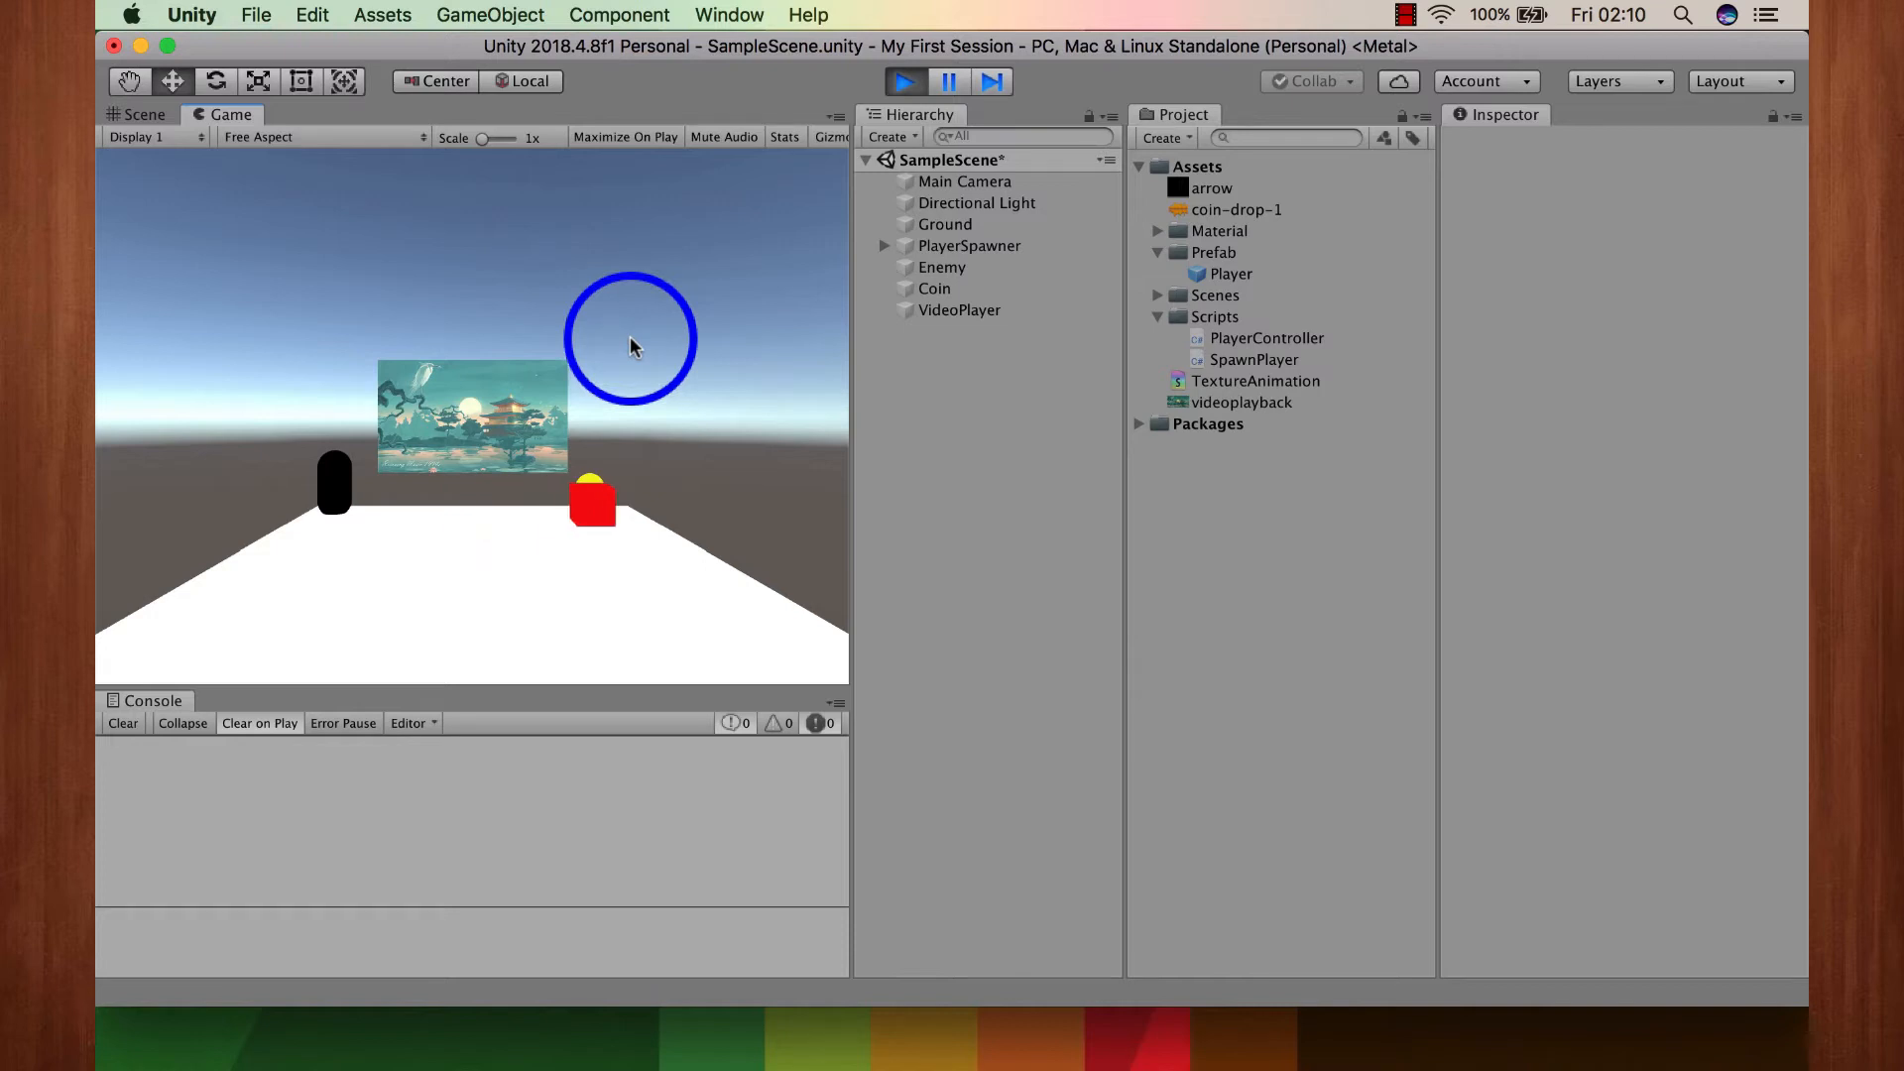
key(Left)
key(Left)
key(Down)
key(Left)
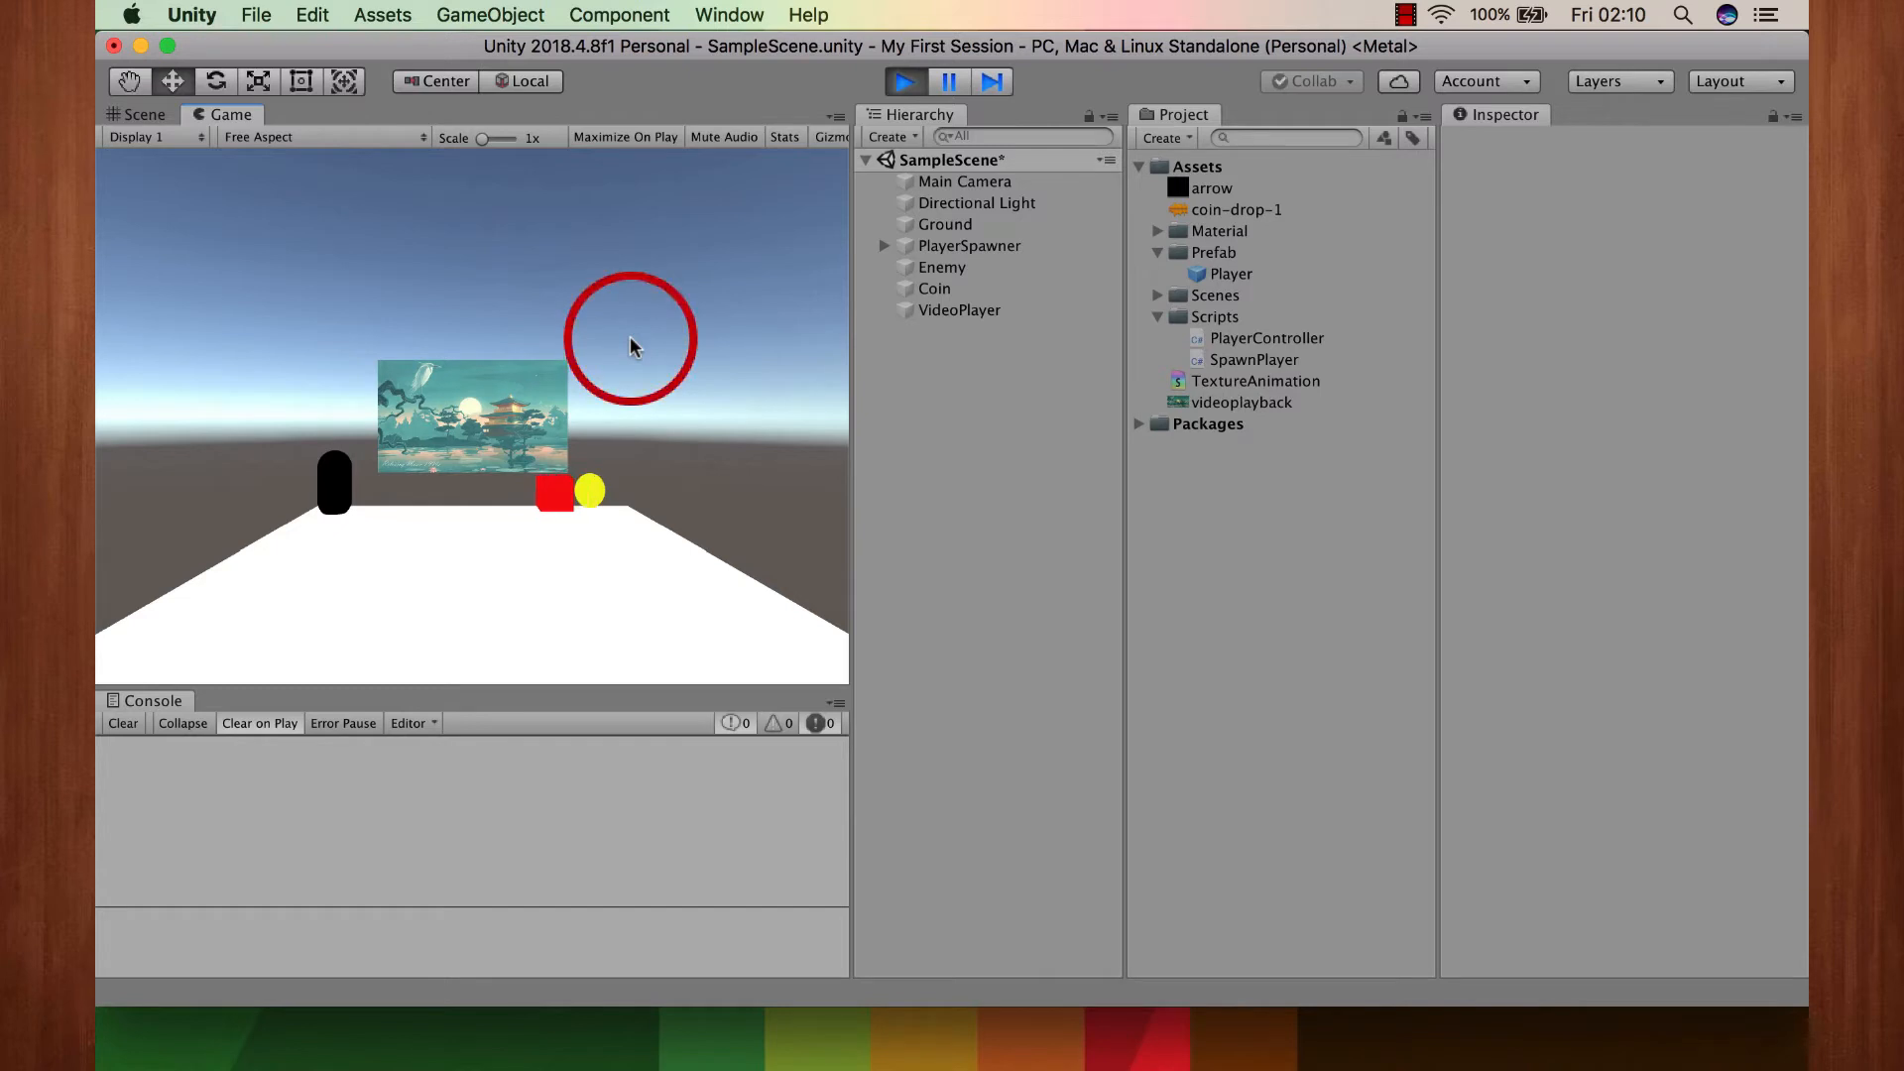
key(Left)
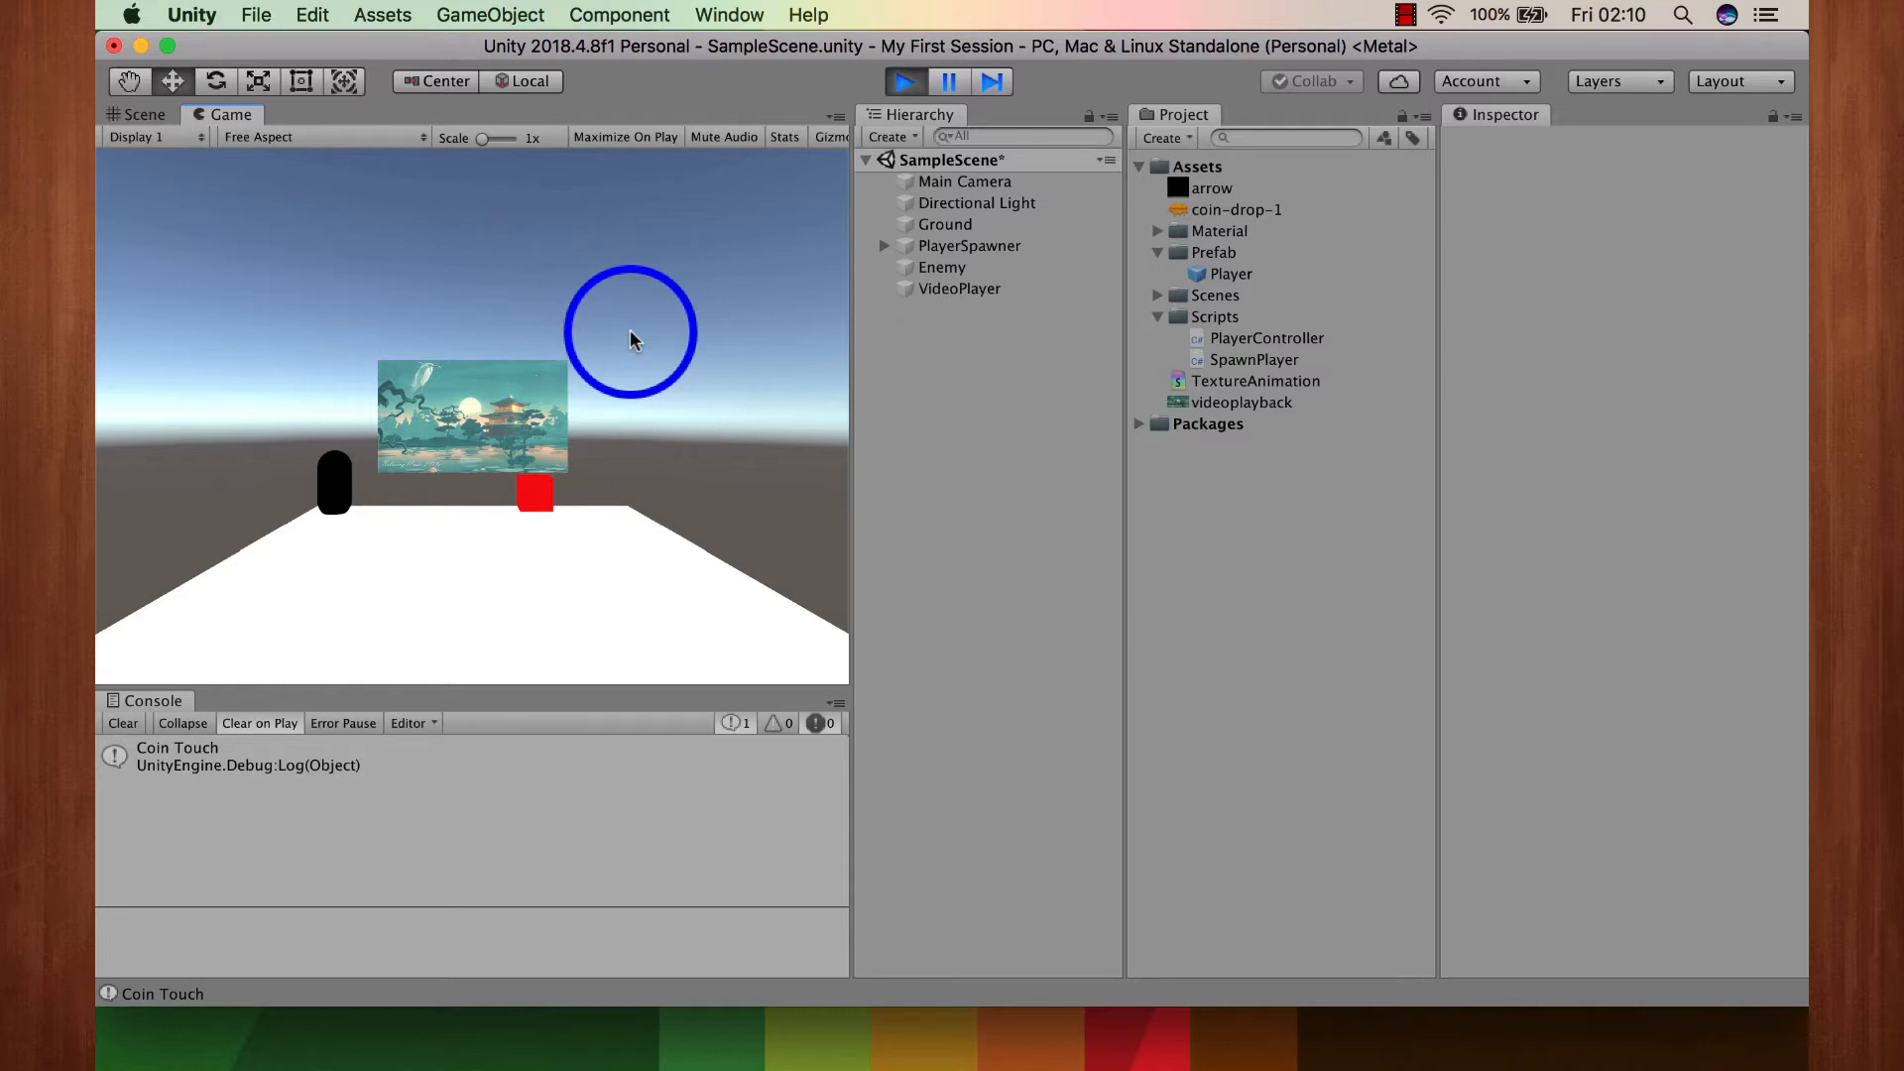
click(904, 81)
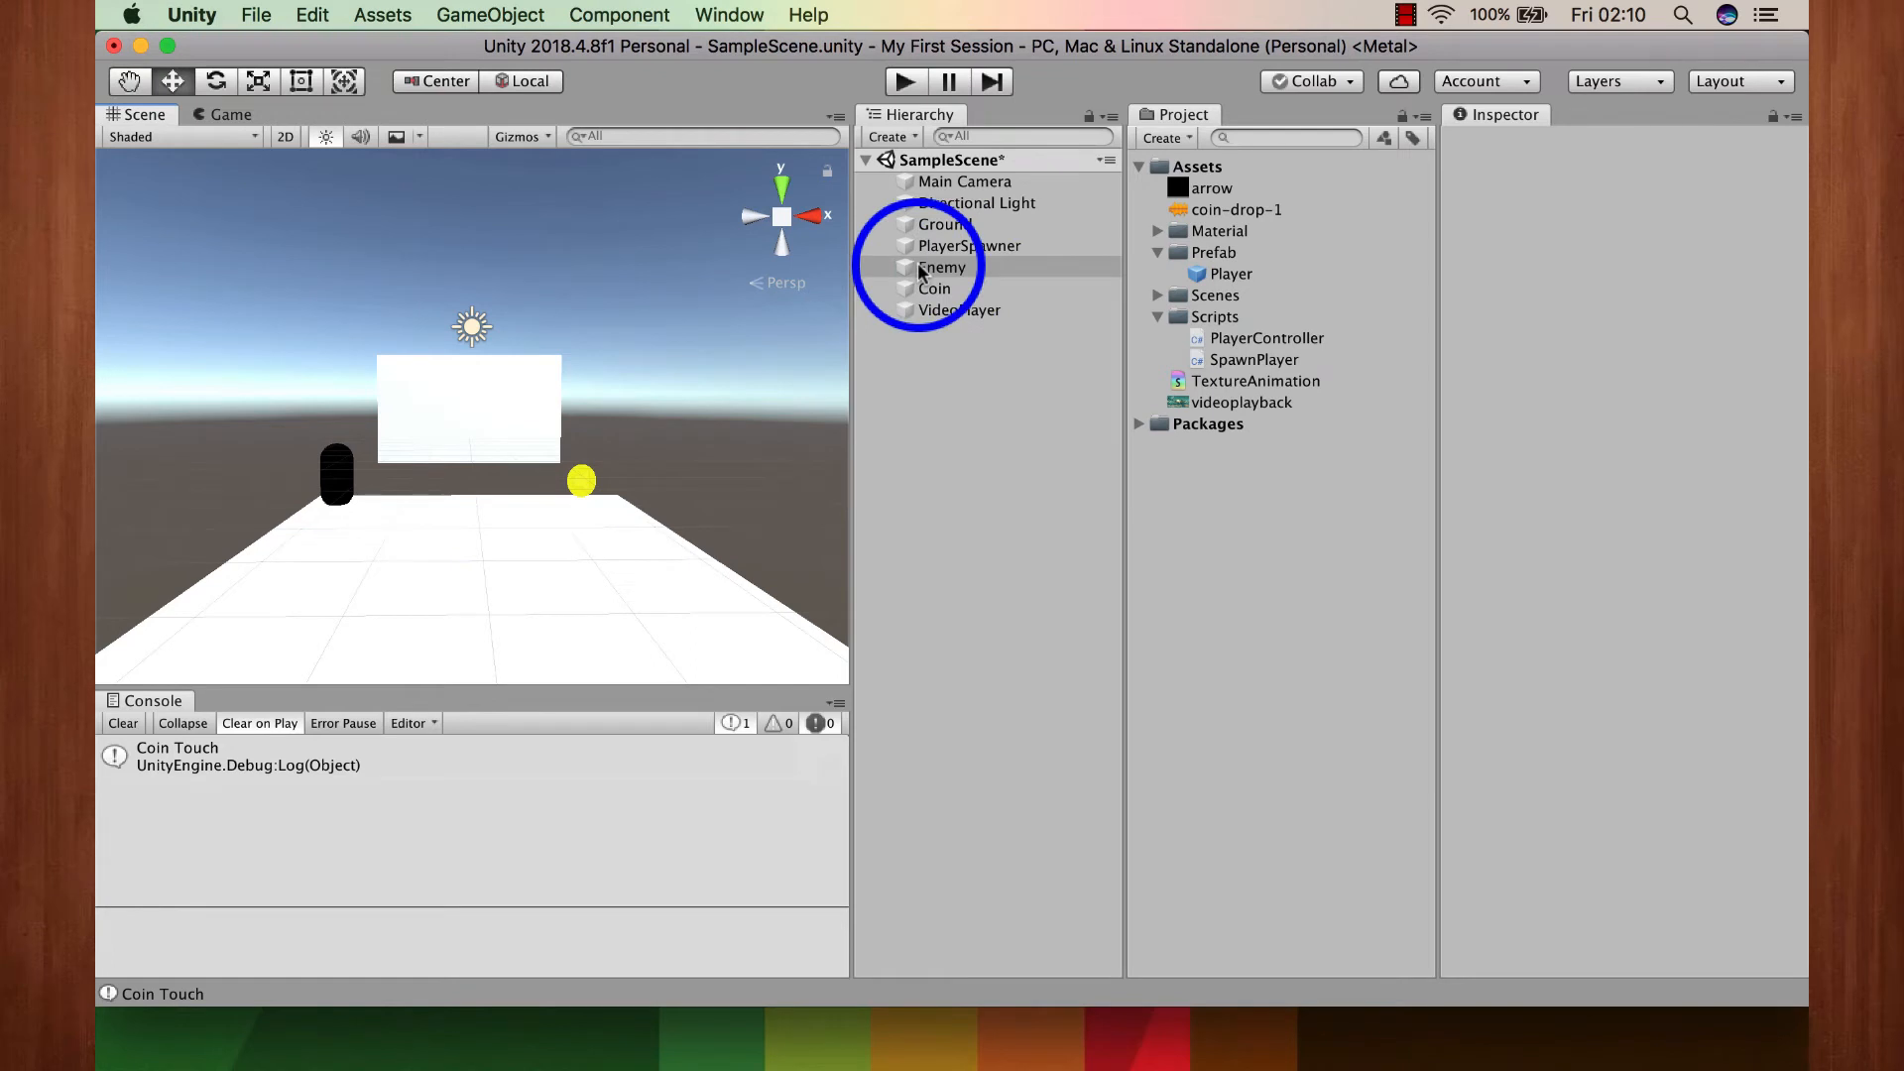
Step: Select the Main Camera, switch to Safari and search the web for "bg sound effect"
click(984, 182)
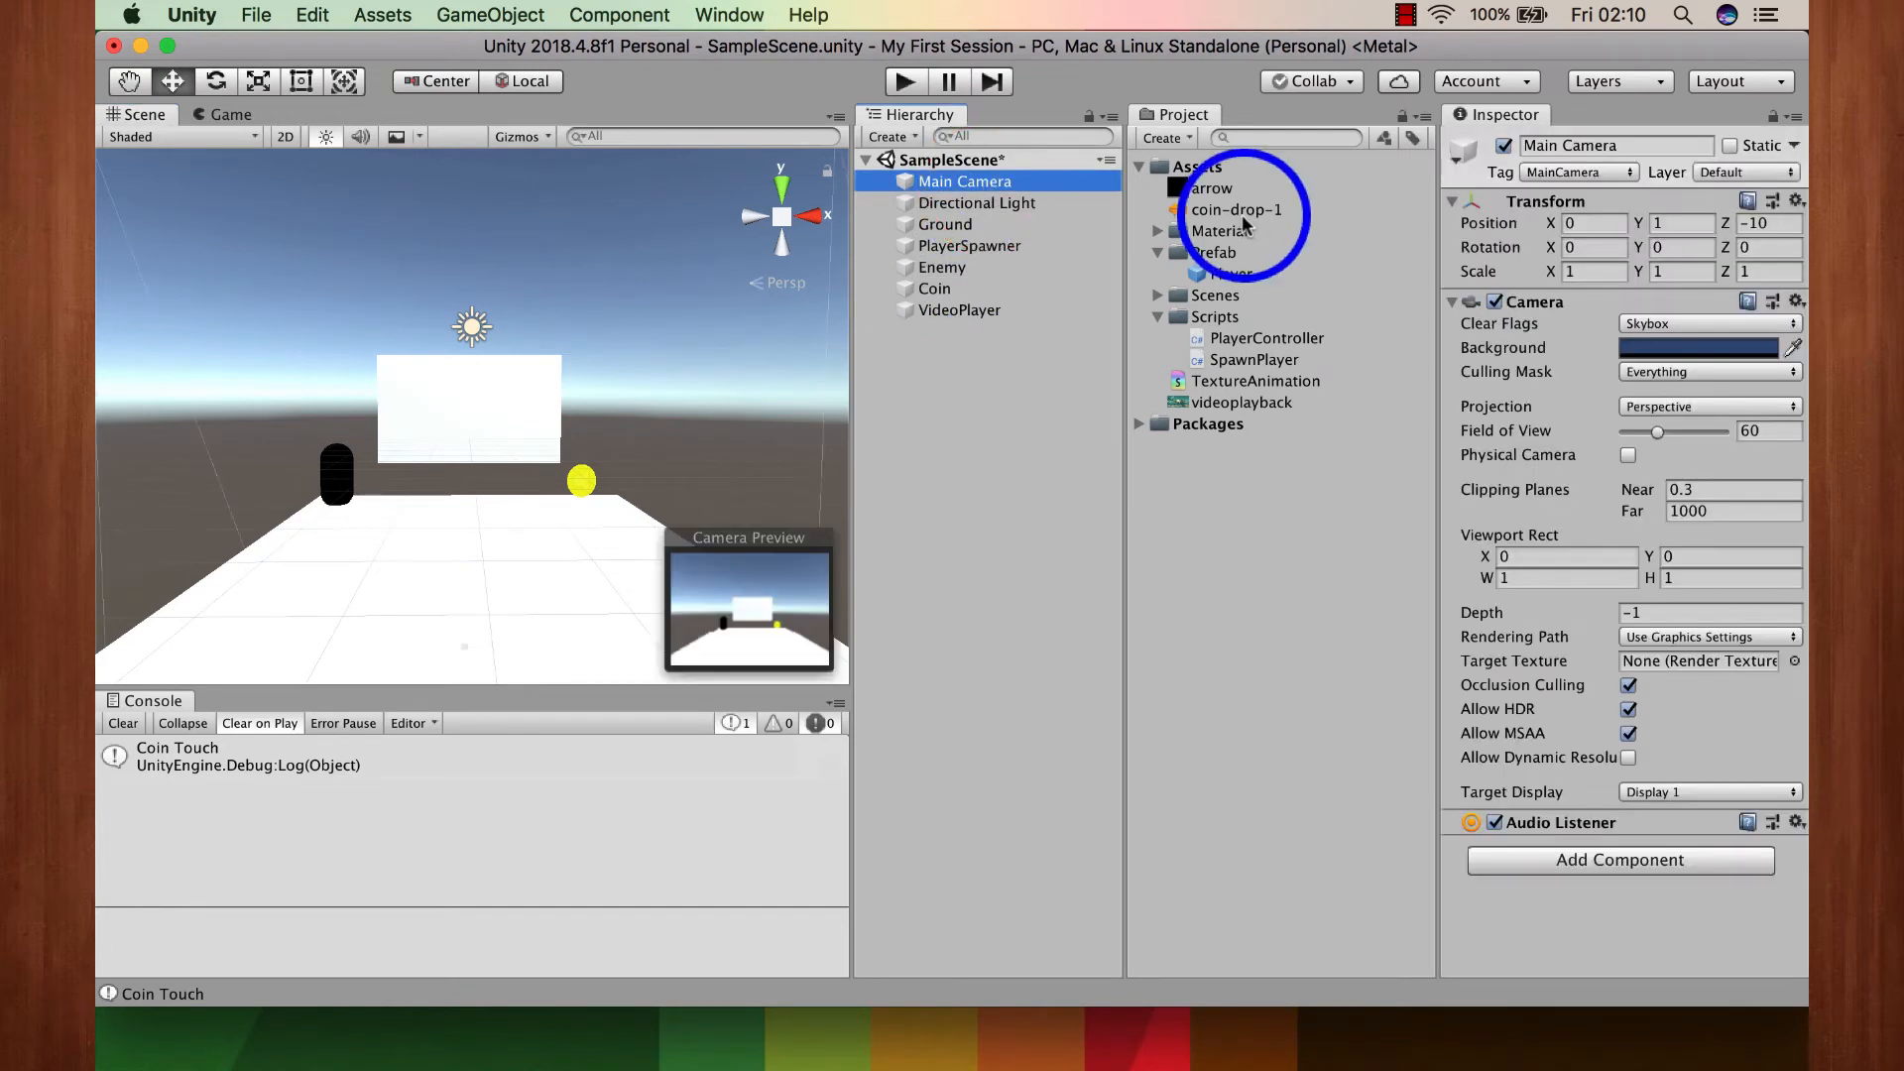
mouse_move(1118, 1063)
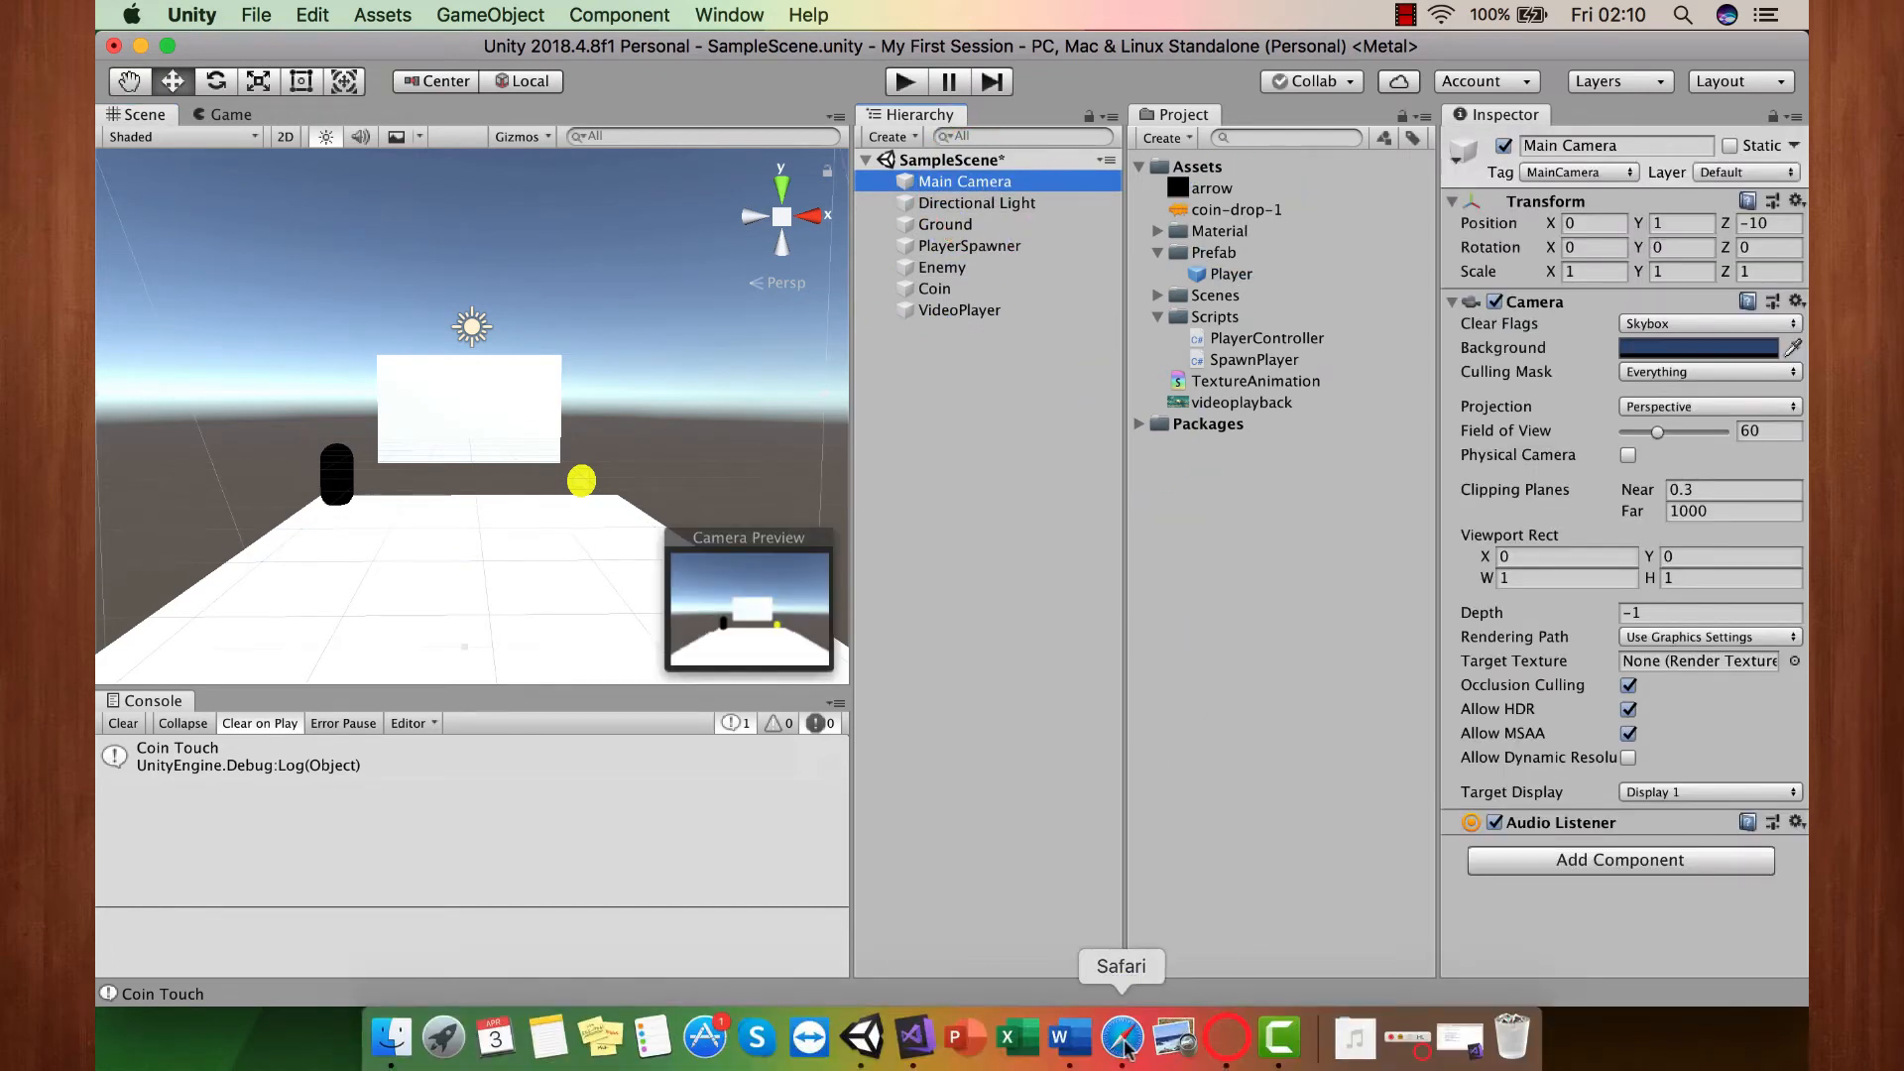
click(1118, 1042)
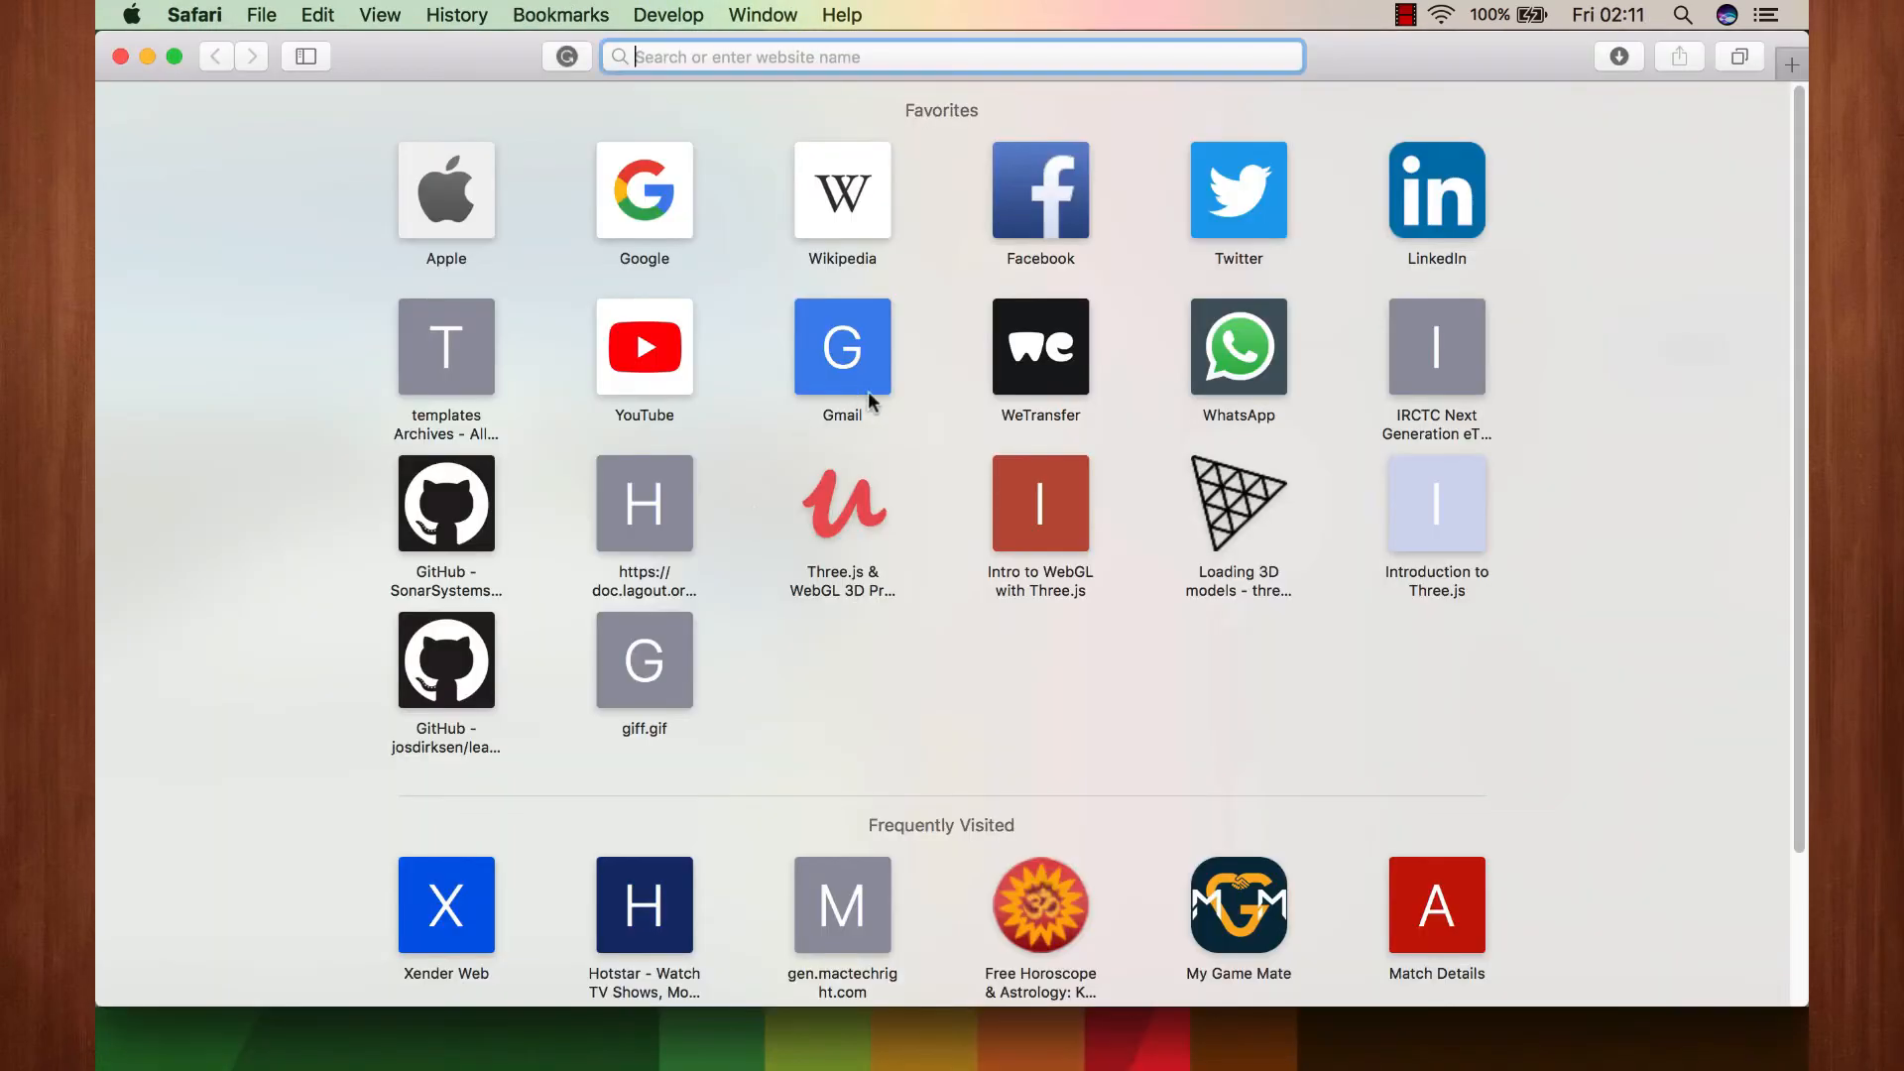
text(bg sou)
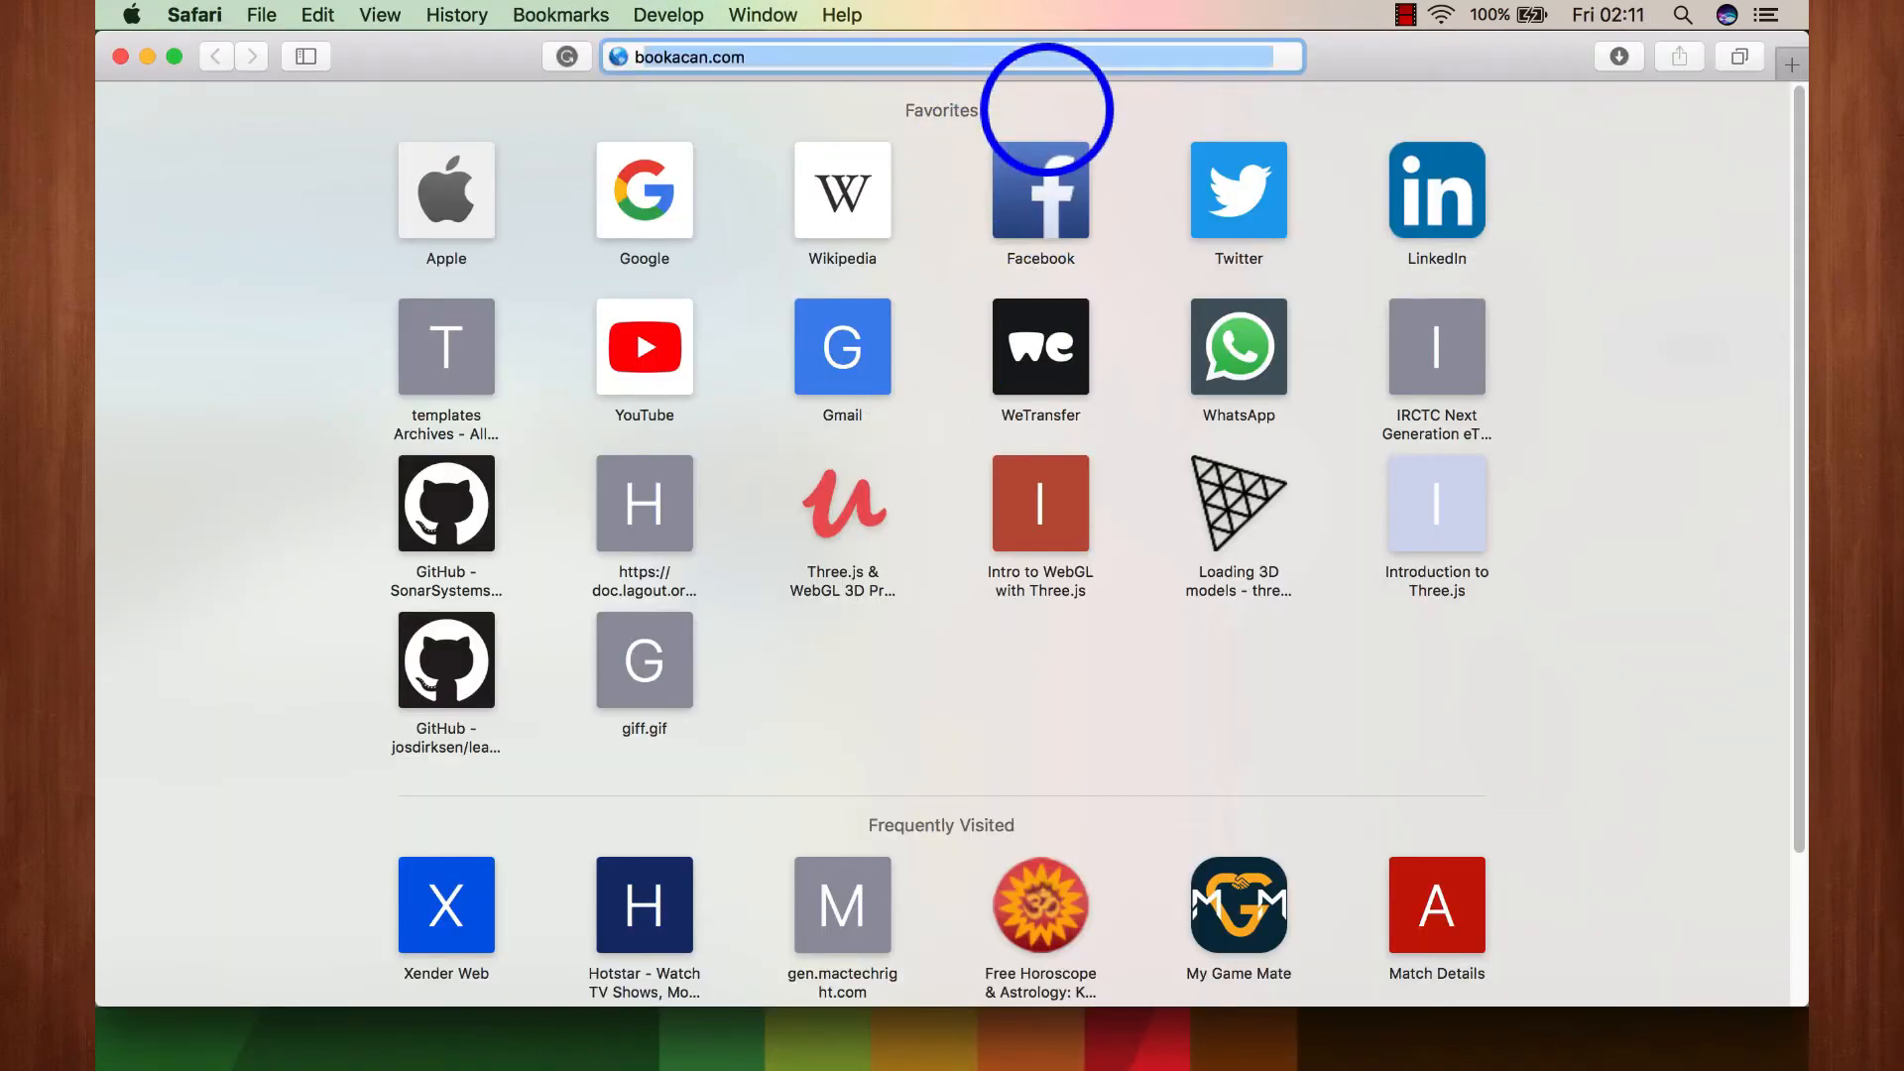
text(nd effec)
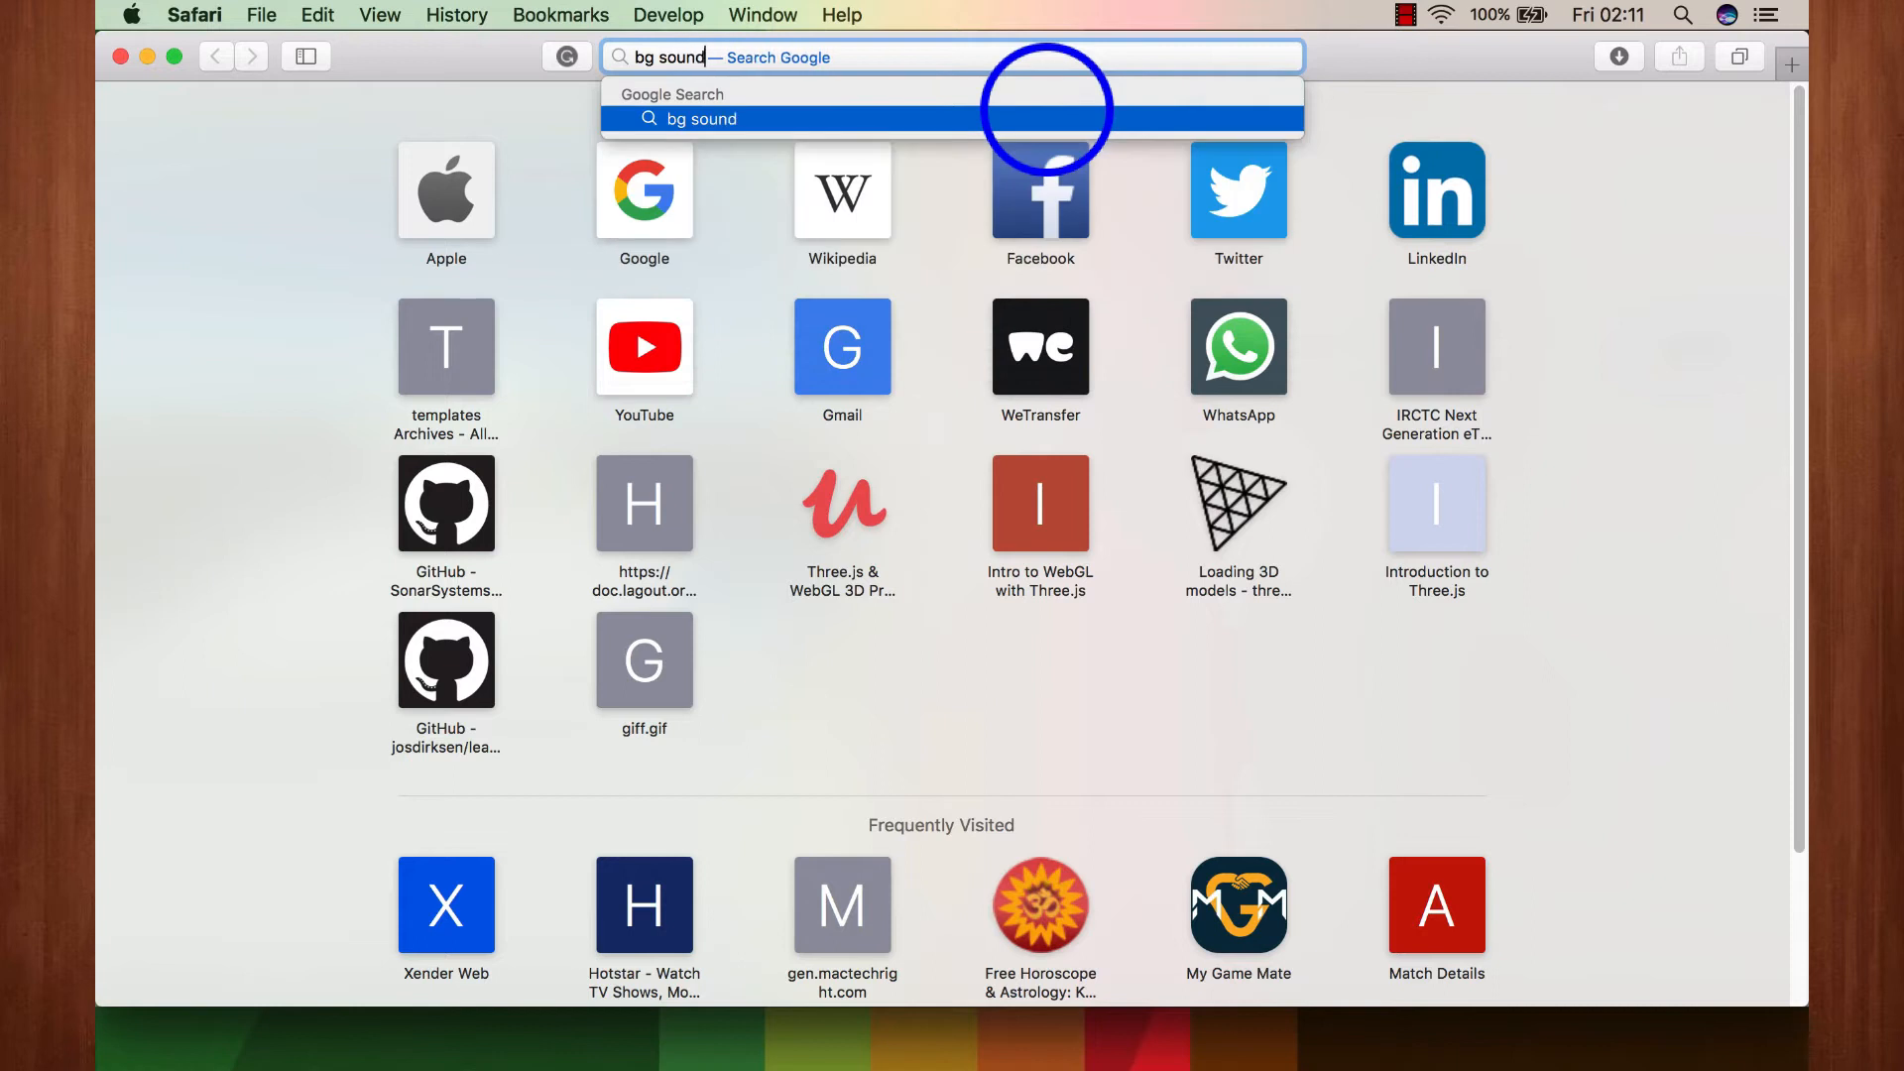
text(t)
key(Return)
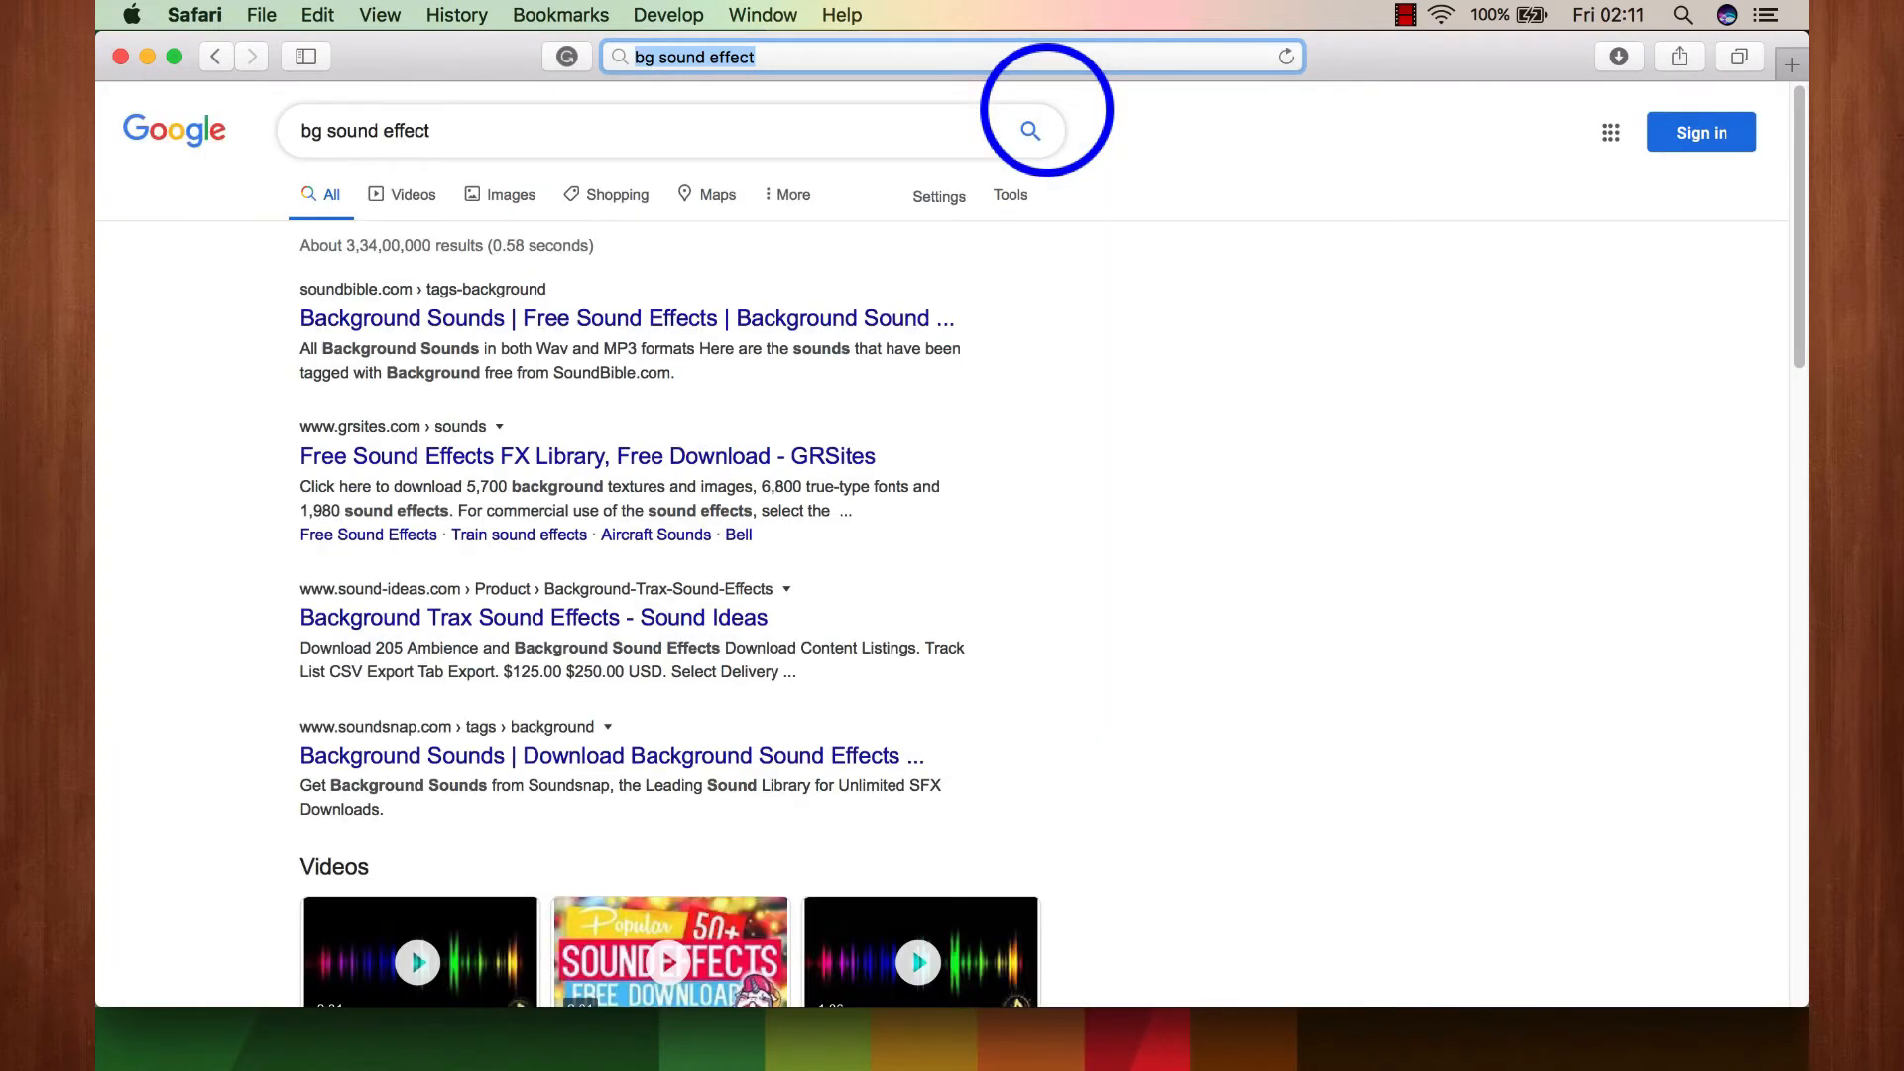
Step: Open the SoundBible Background Sounds result and go back to the search results
click(712, 315)
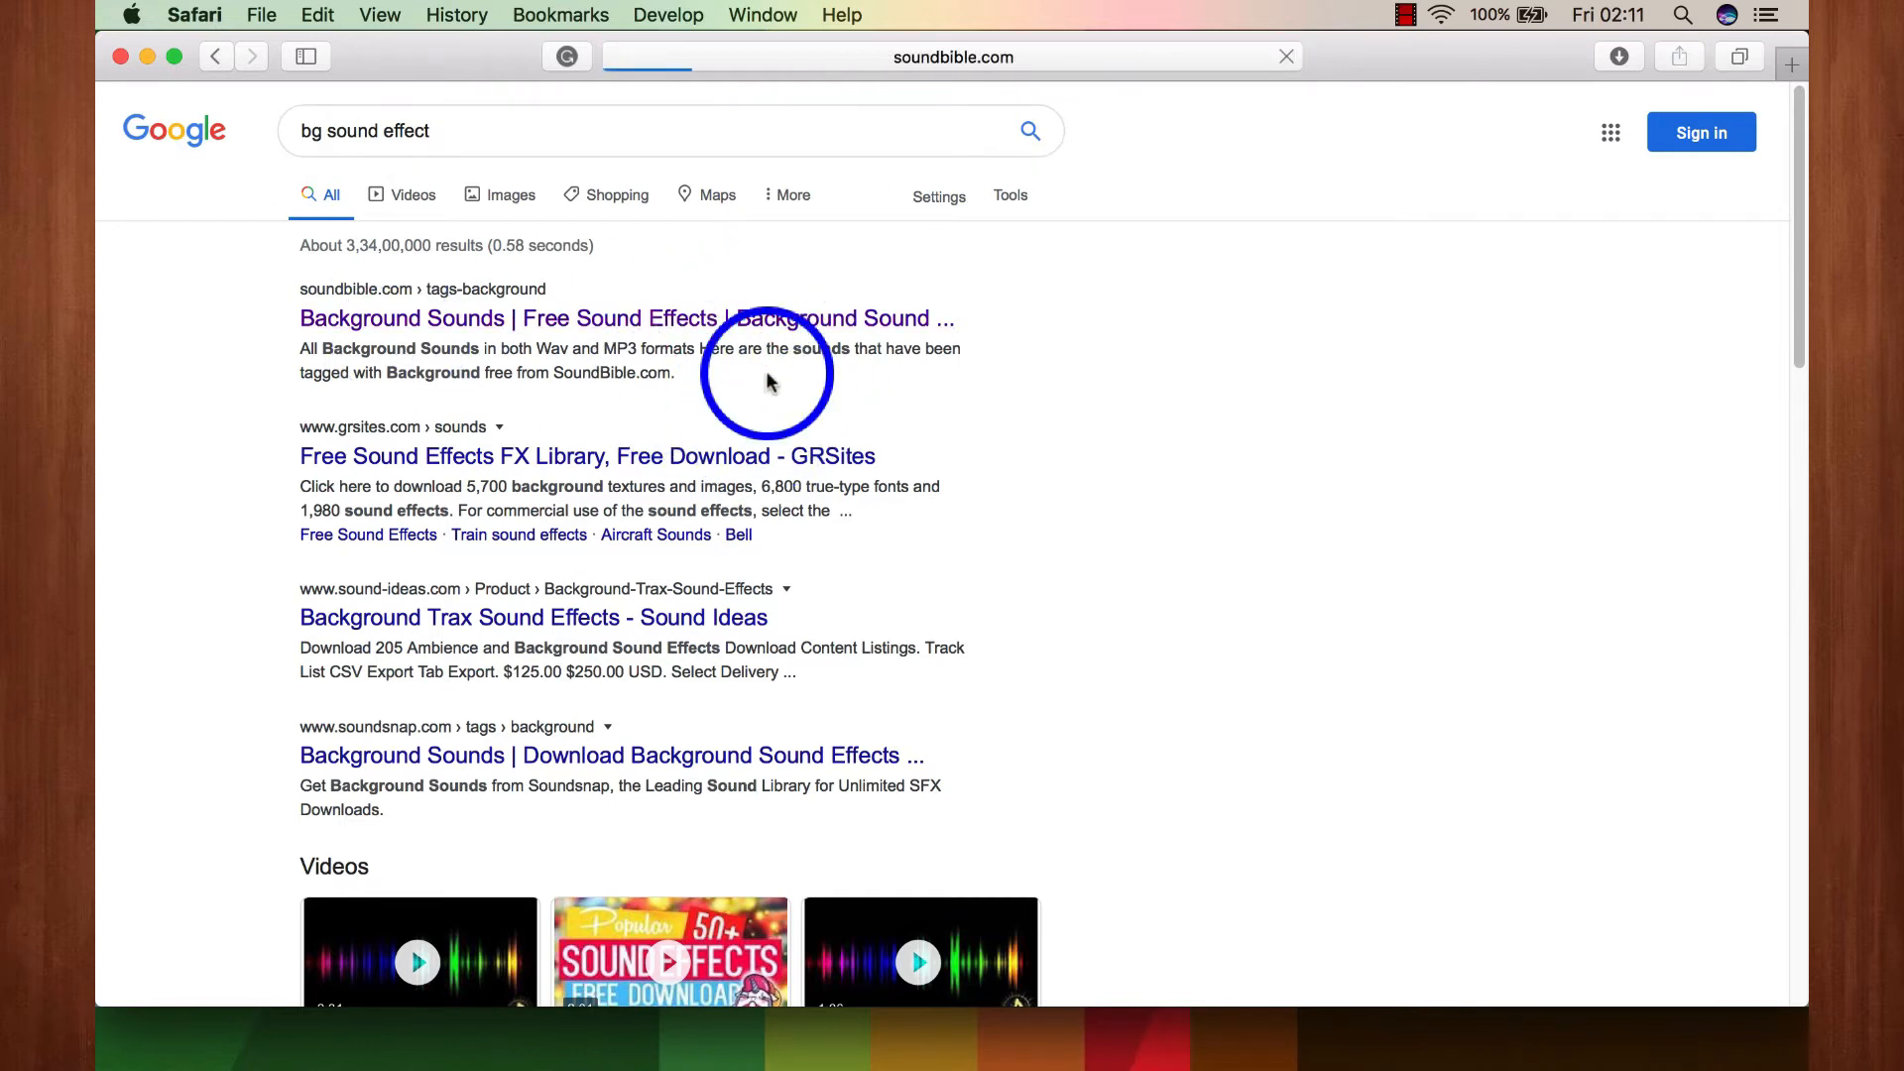
scroll(766, 374, down, 1)
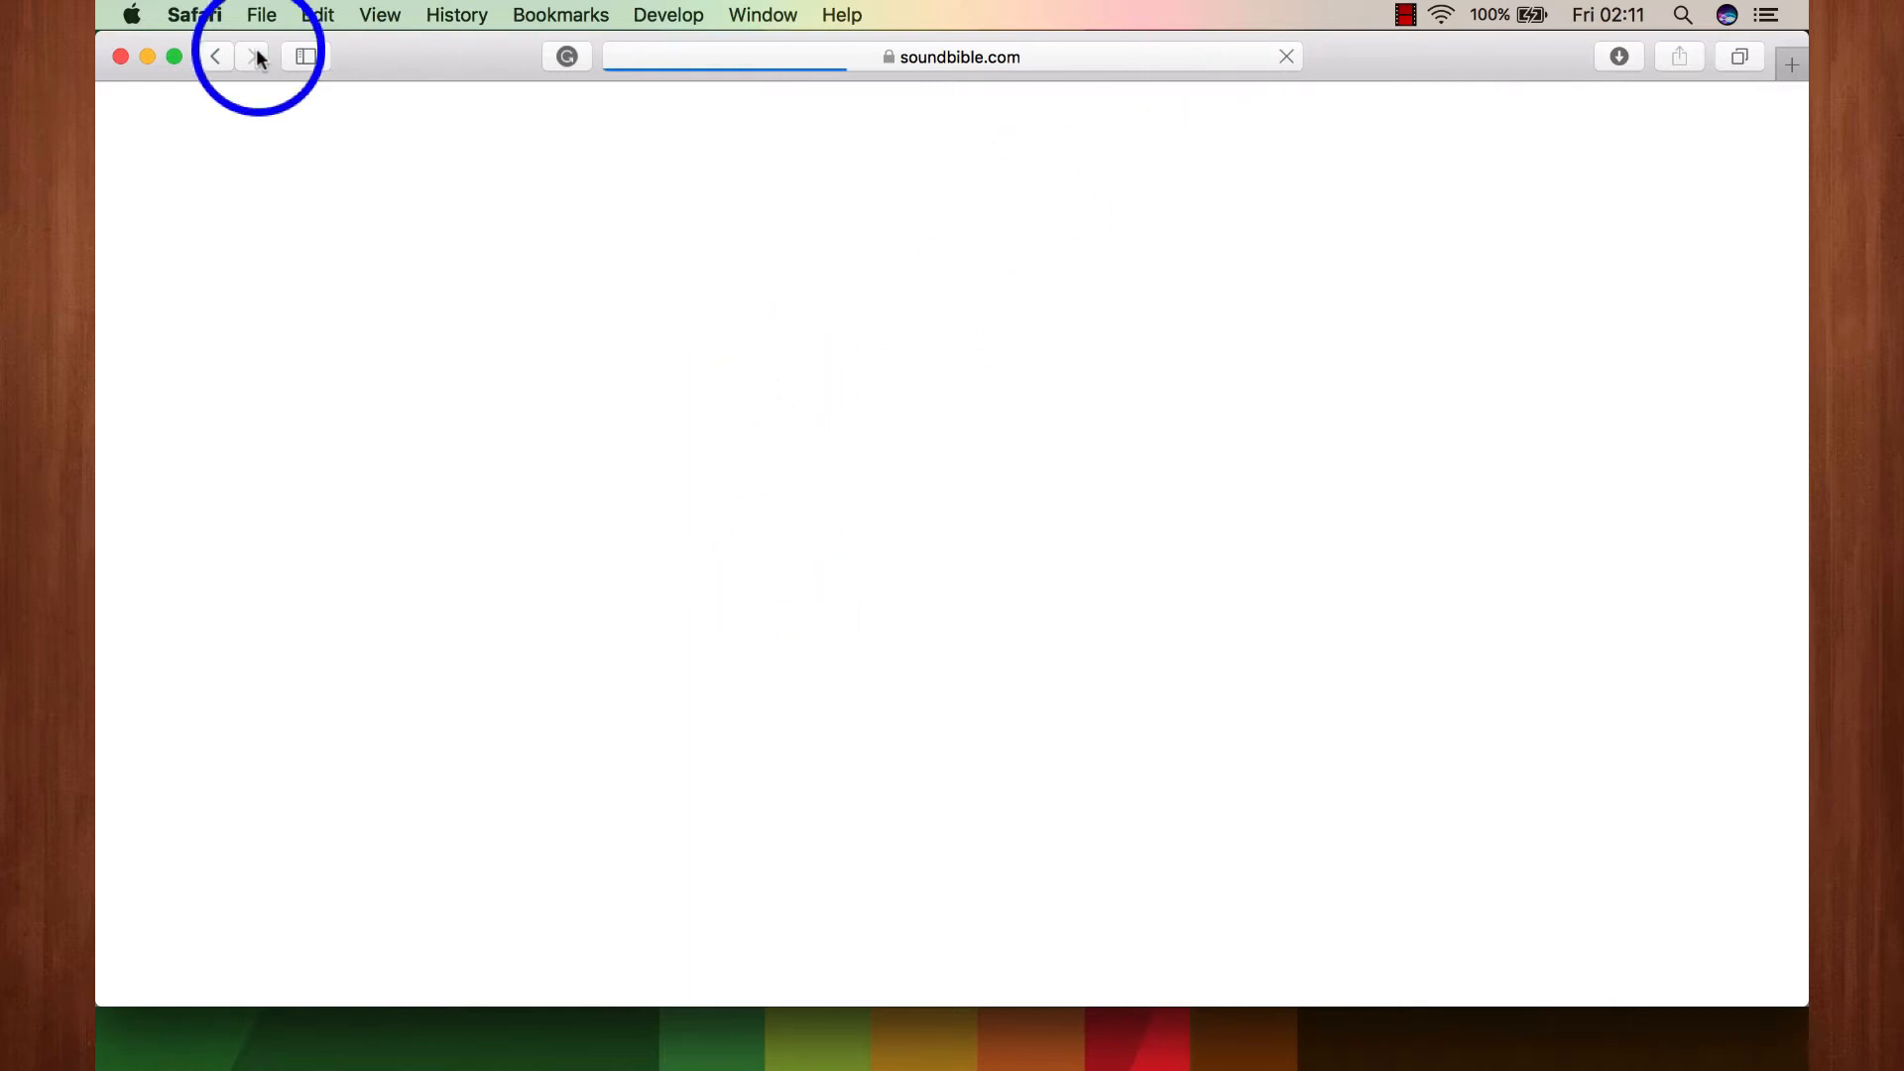
click(227, 57)
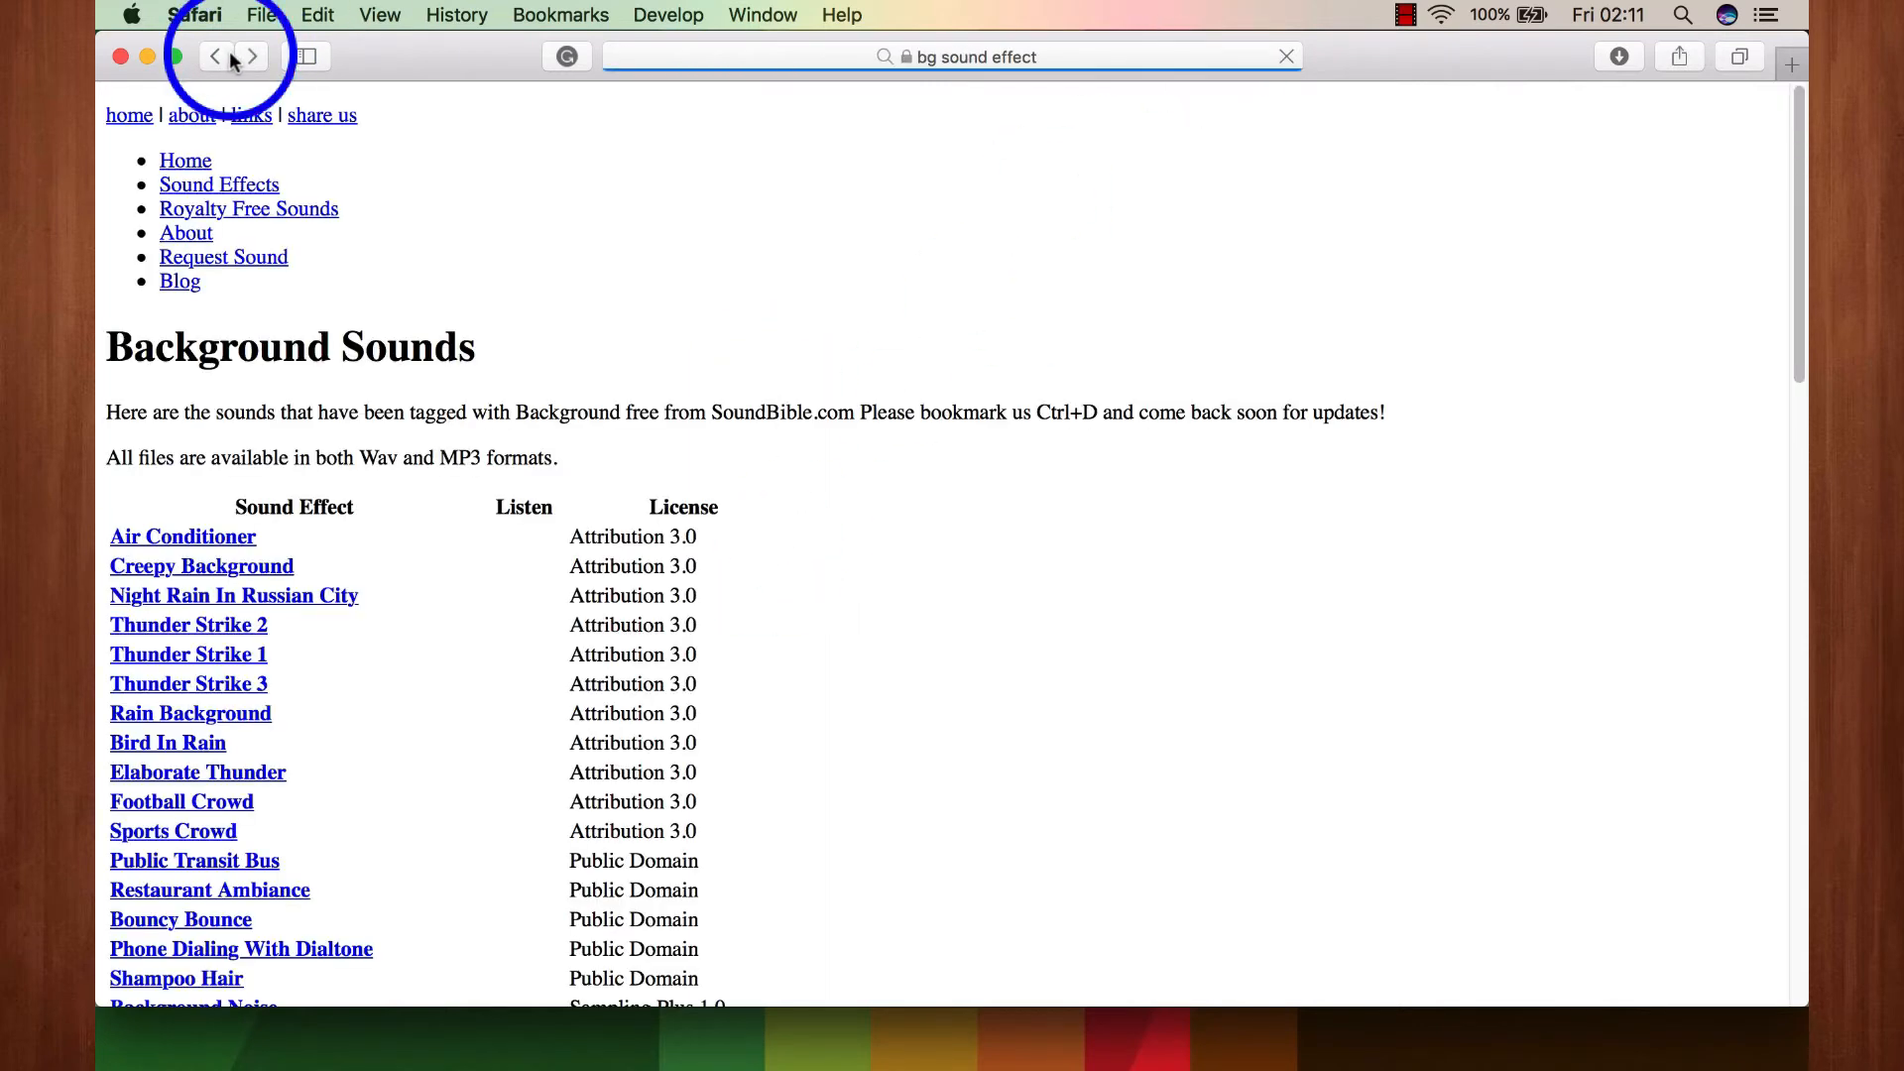
Step: Look over the results and search for the suggested "background sound effects free download mp3" instead
scroll(616, 442, down, 3)
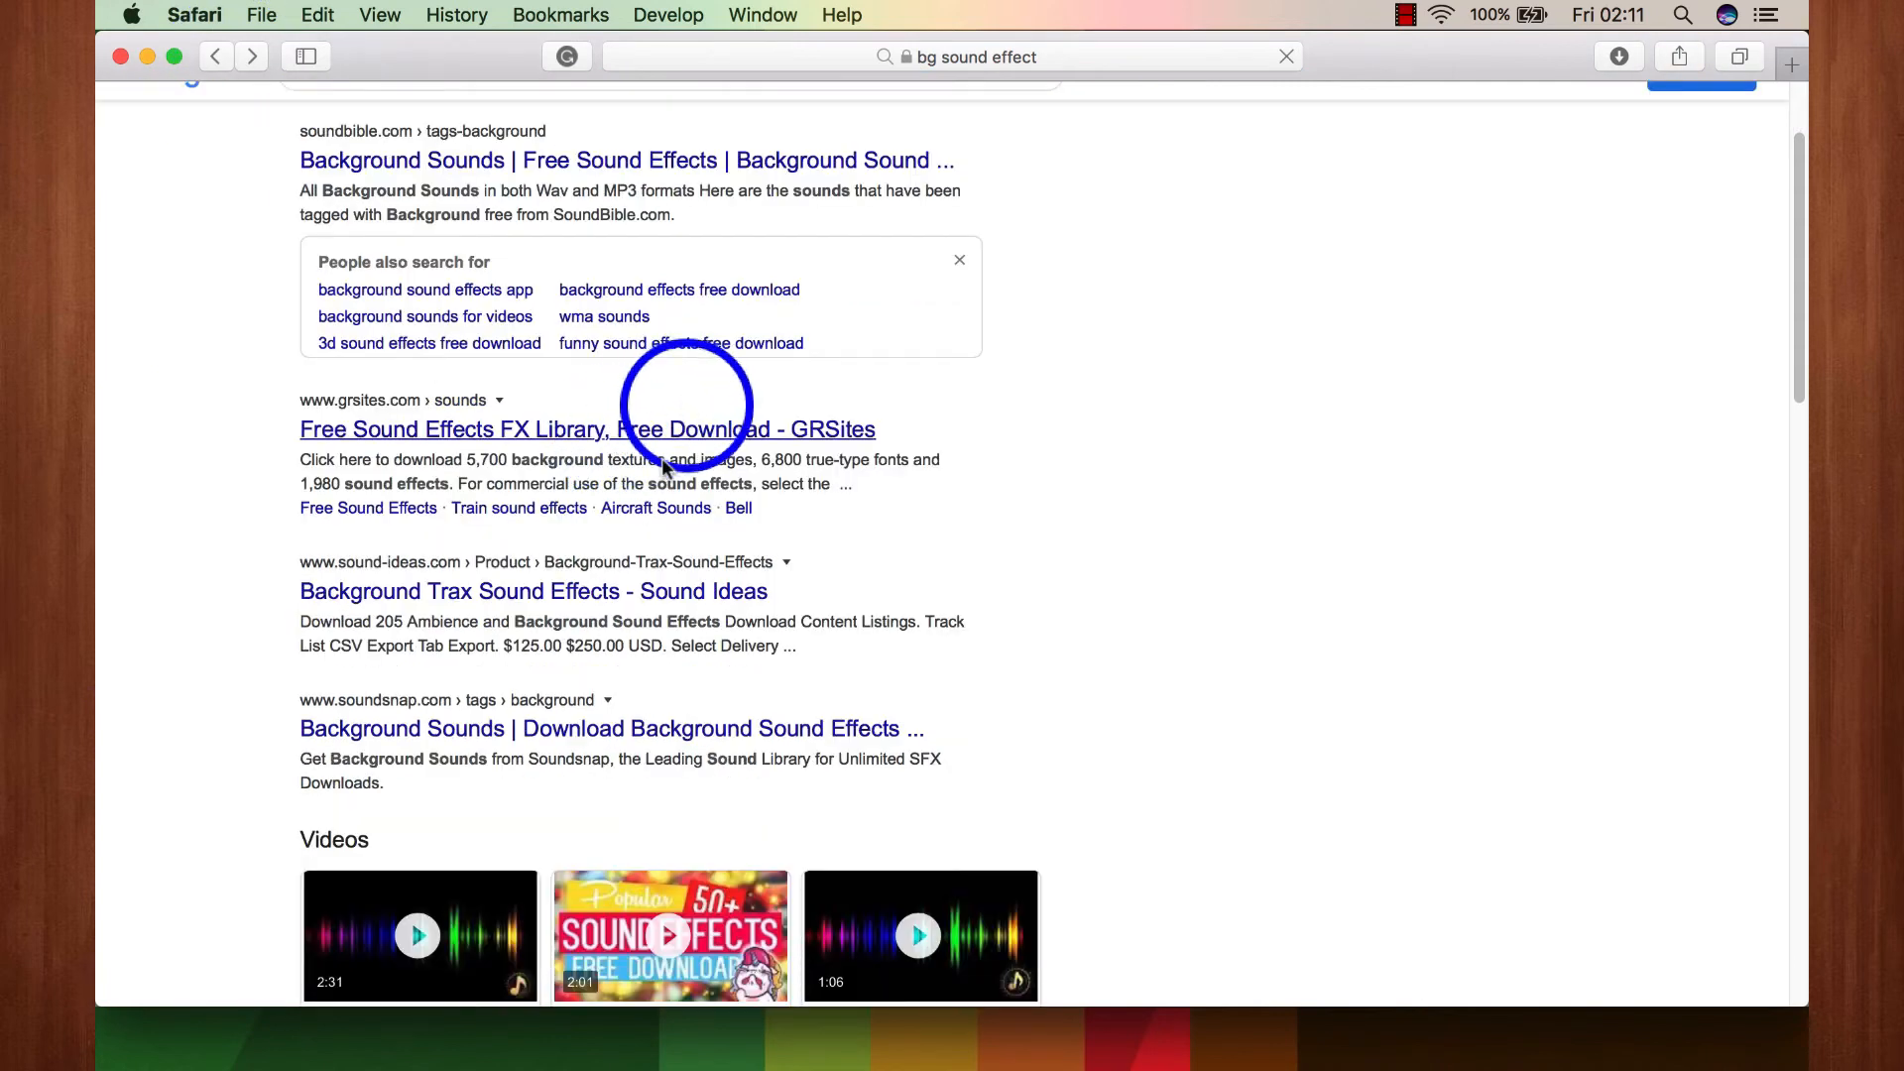
scroll(673, 469, up, 3)
click(517, 130)
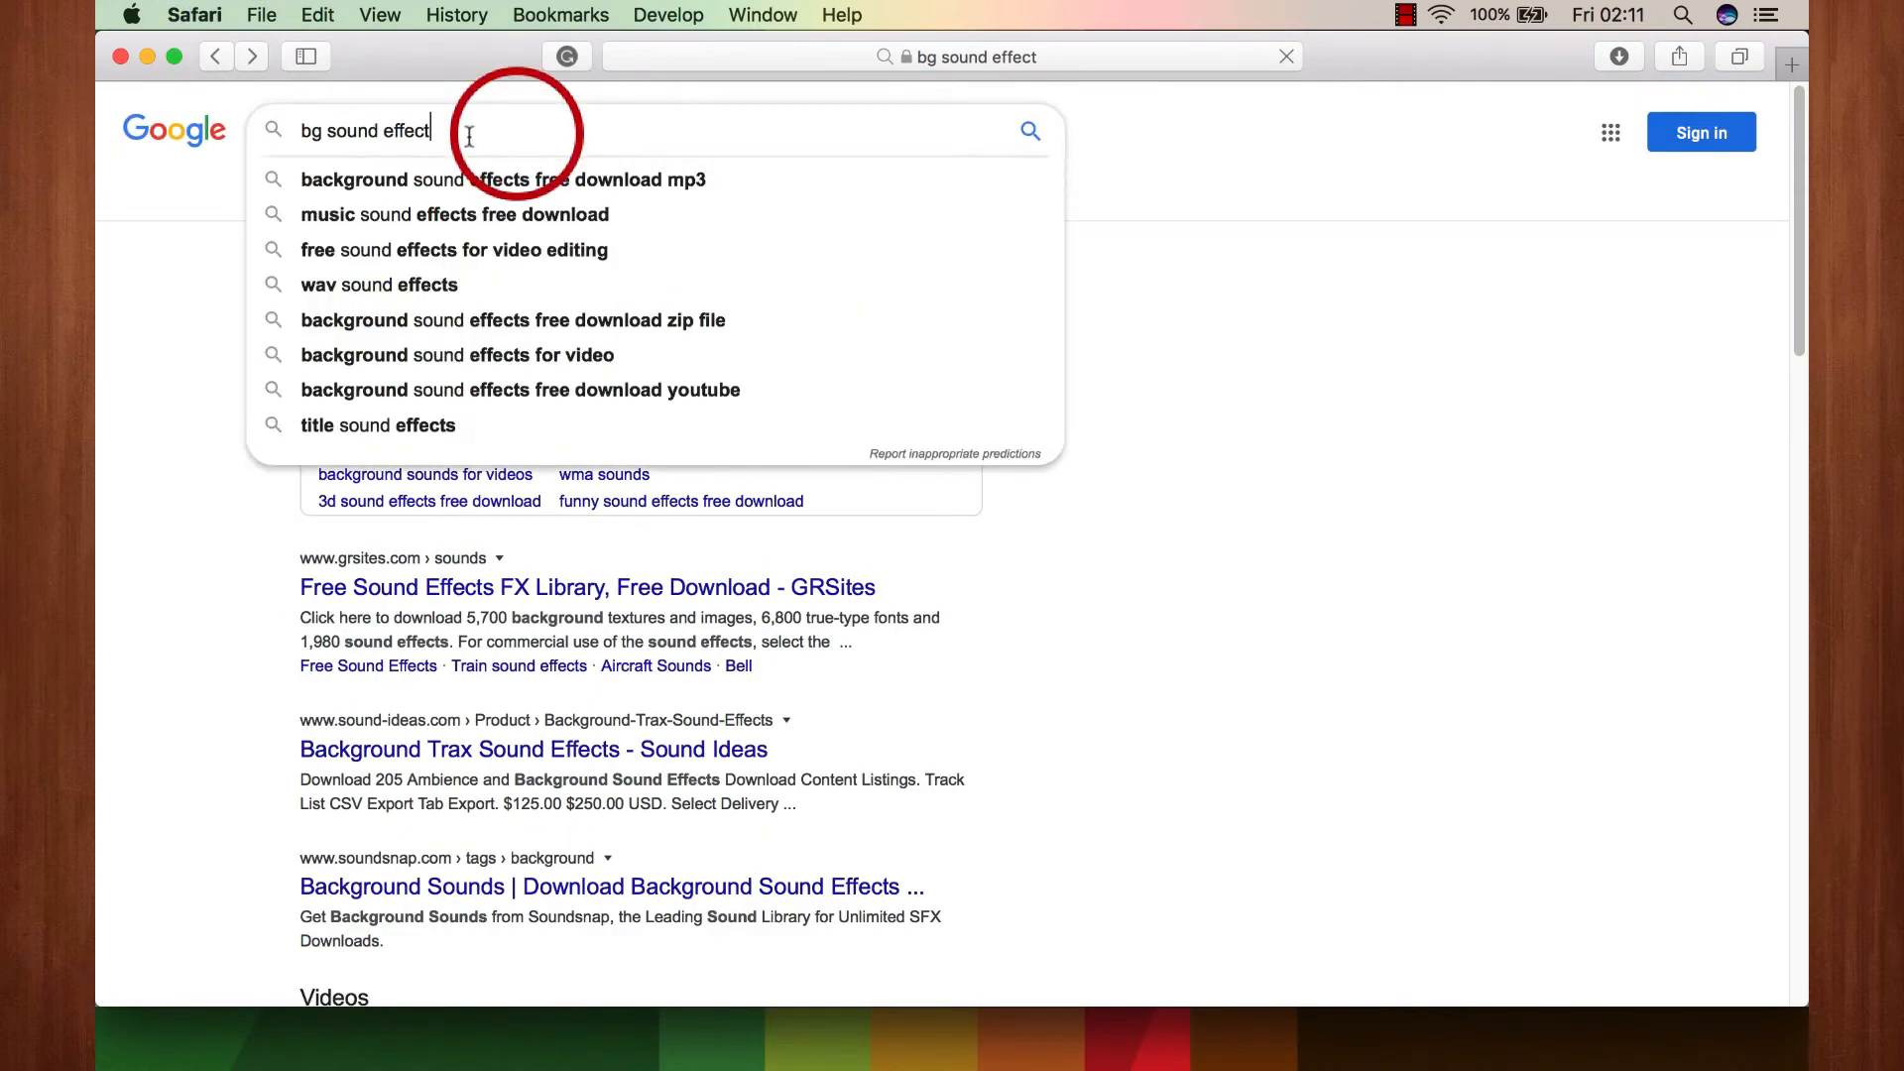
click(443, 182)
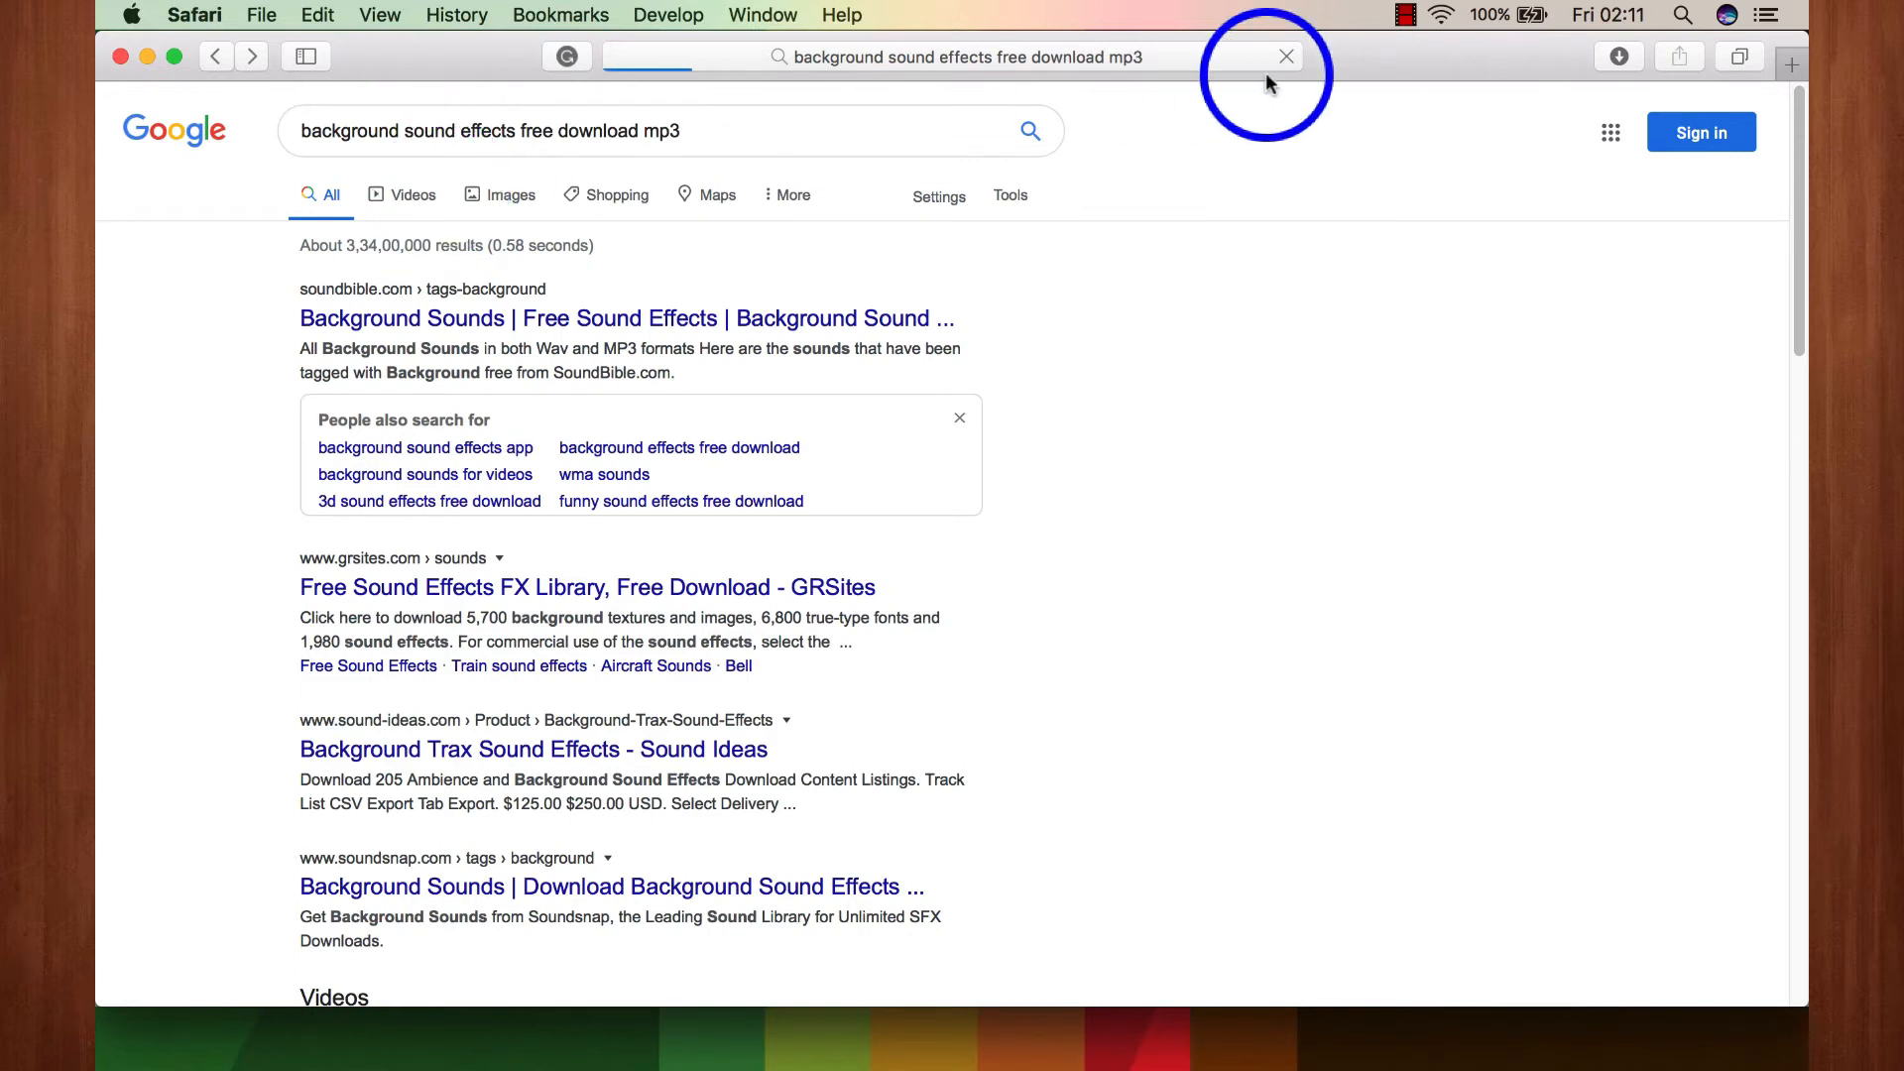
click(1406, 14)
click(1449, 73)
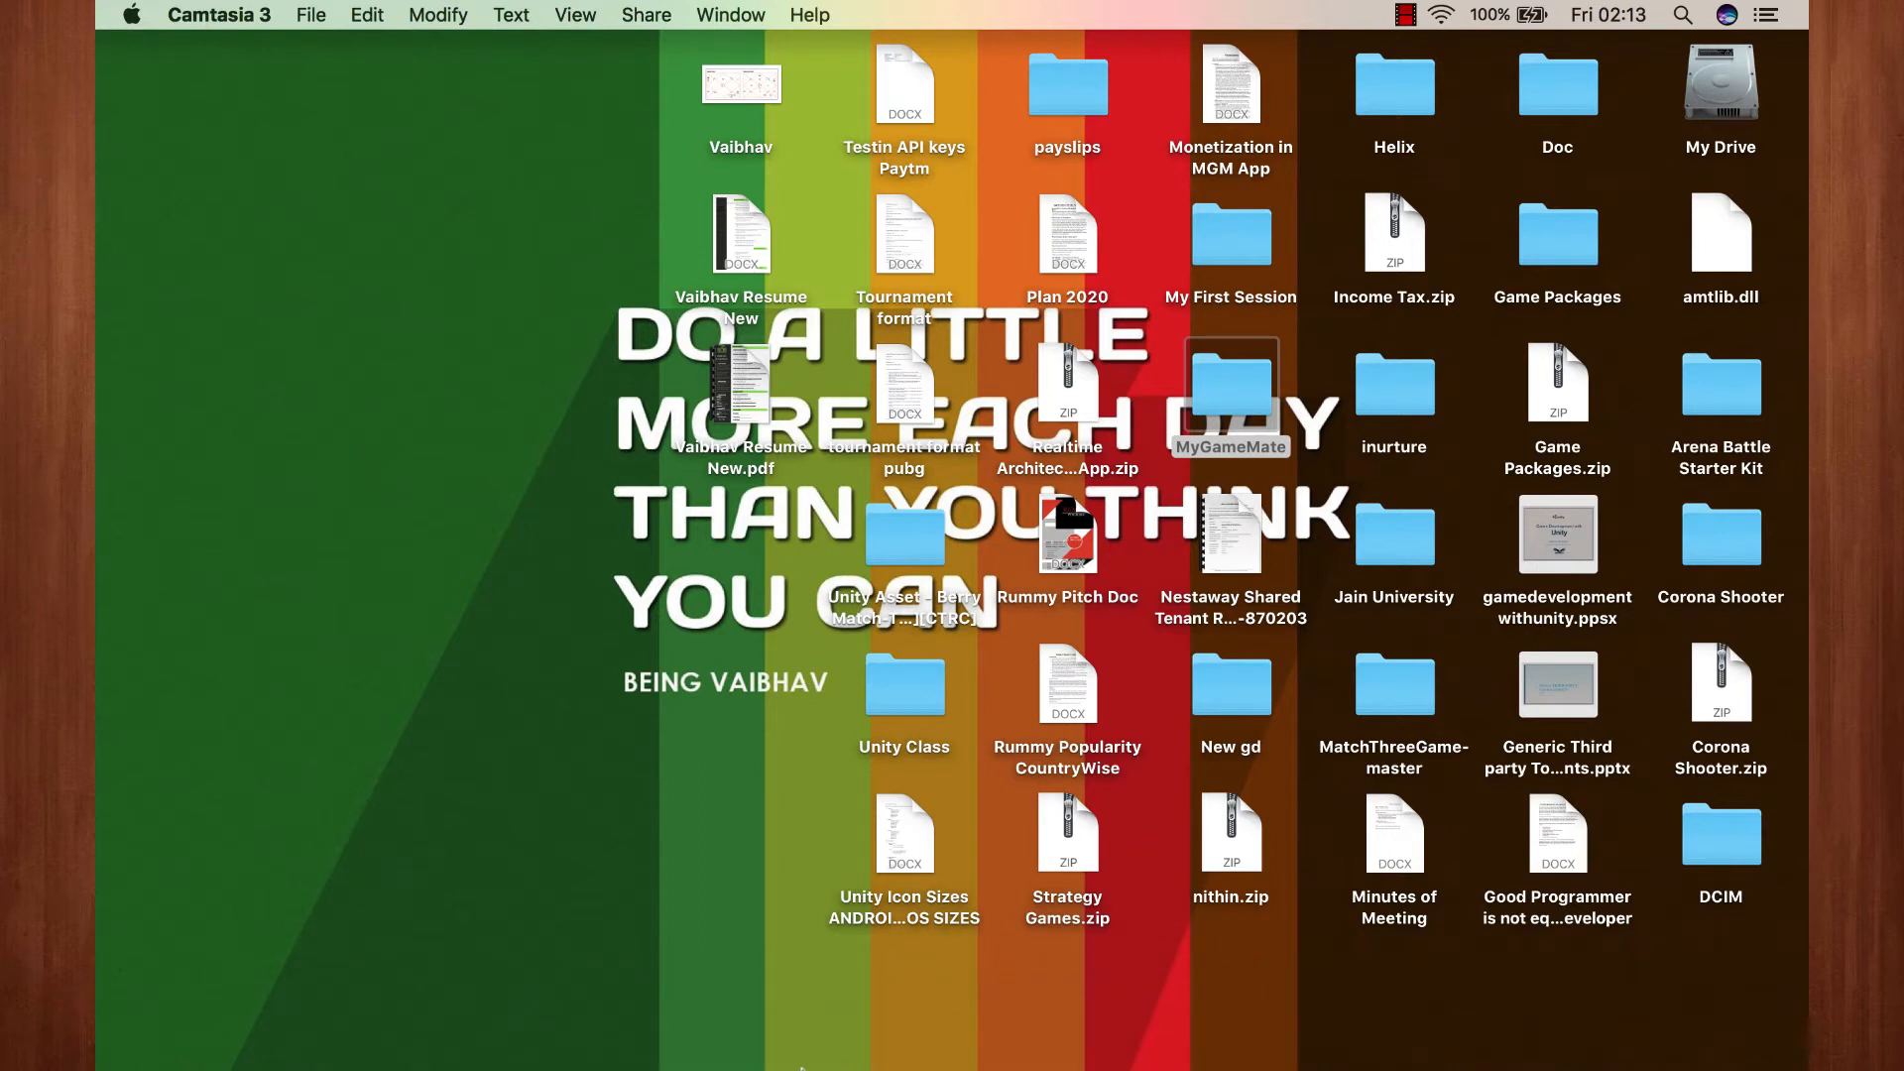
Step: Switch to Unity, reveal the project's Assets folder in Finder and open it
click(836, 1051)
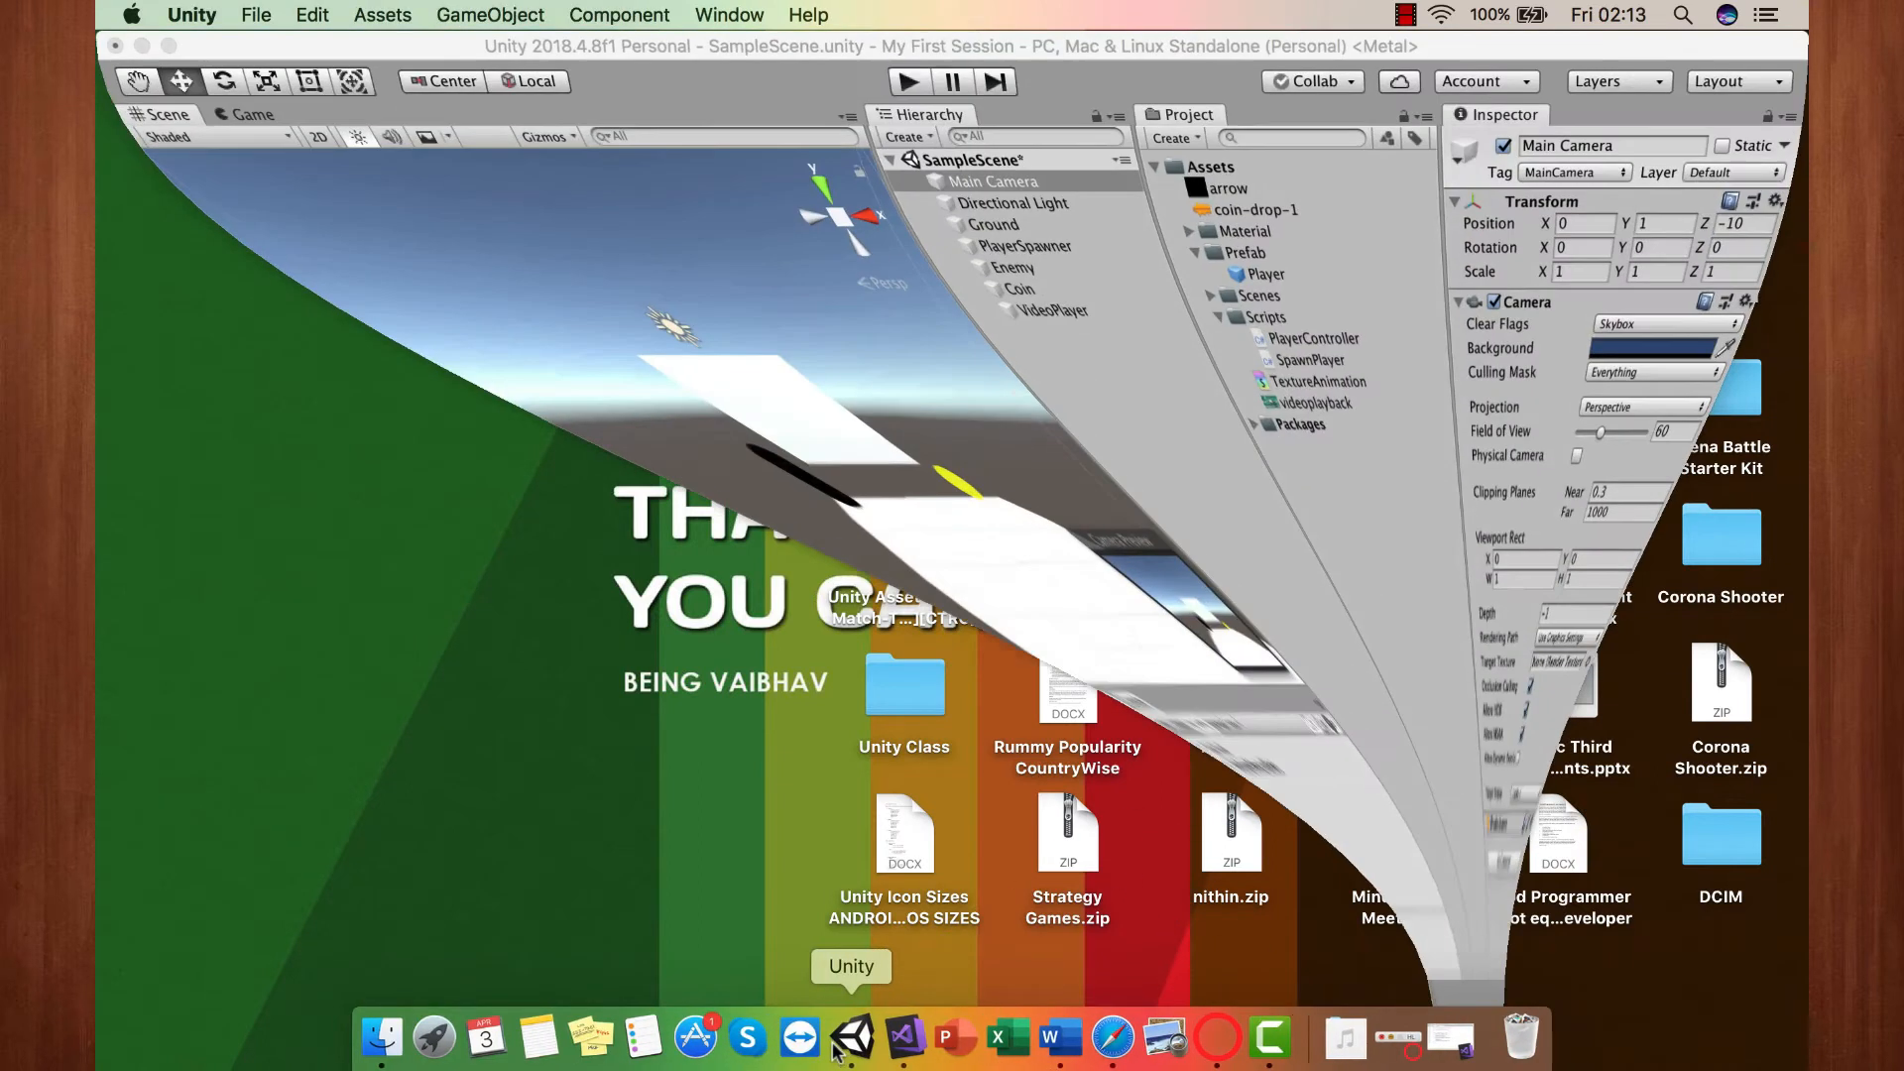
click(1204, 169)
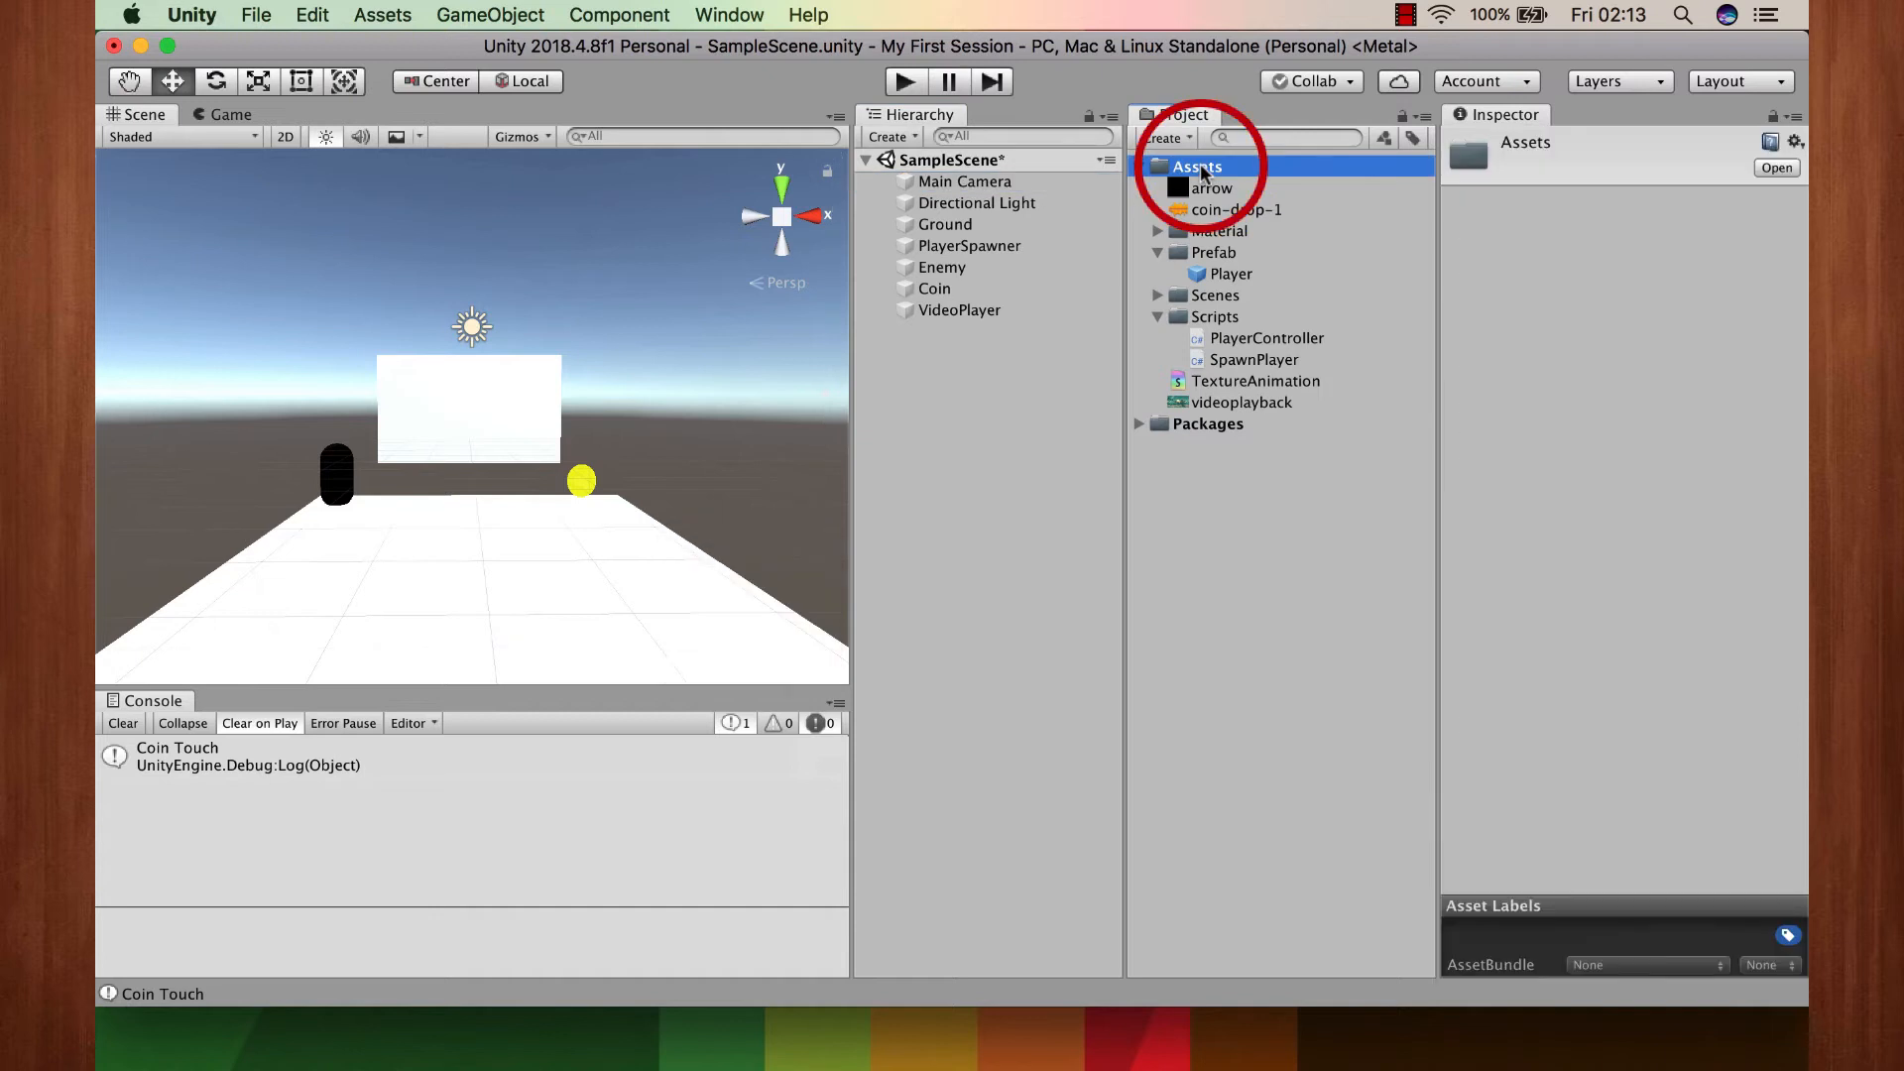
right_click(1203, 169)
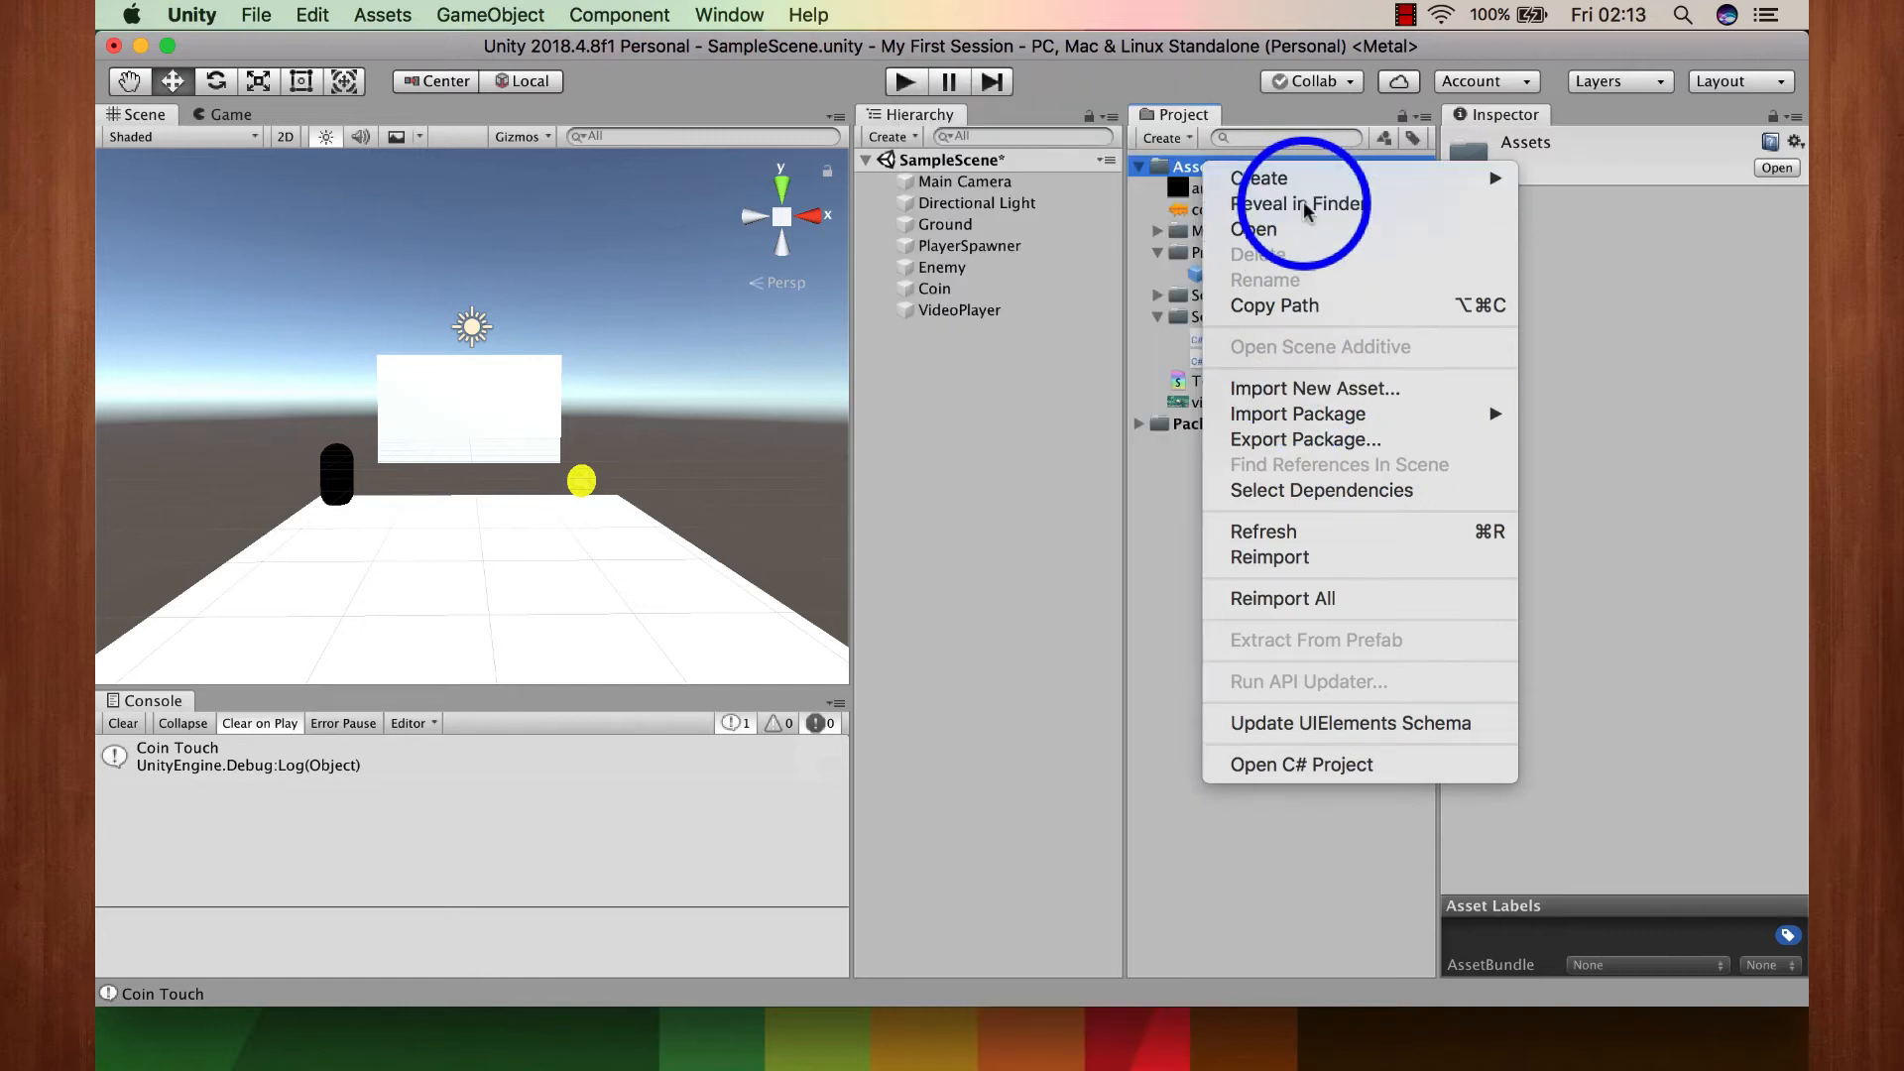
click(1303, 200)
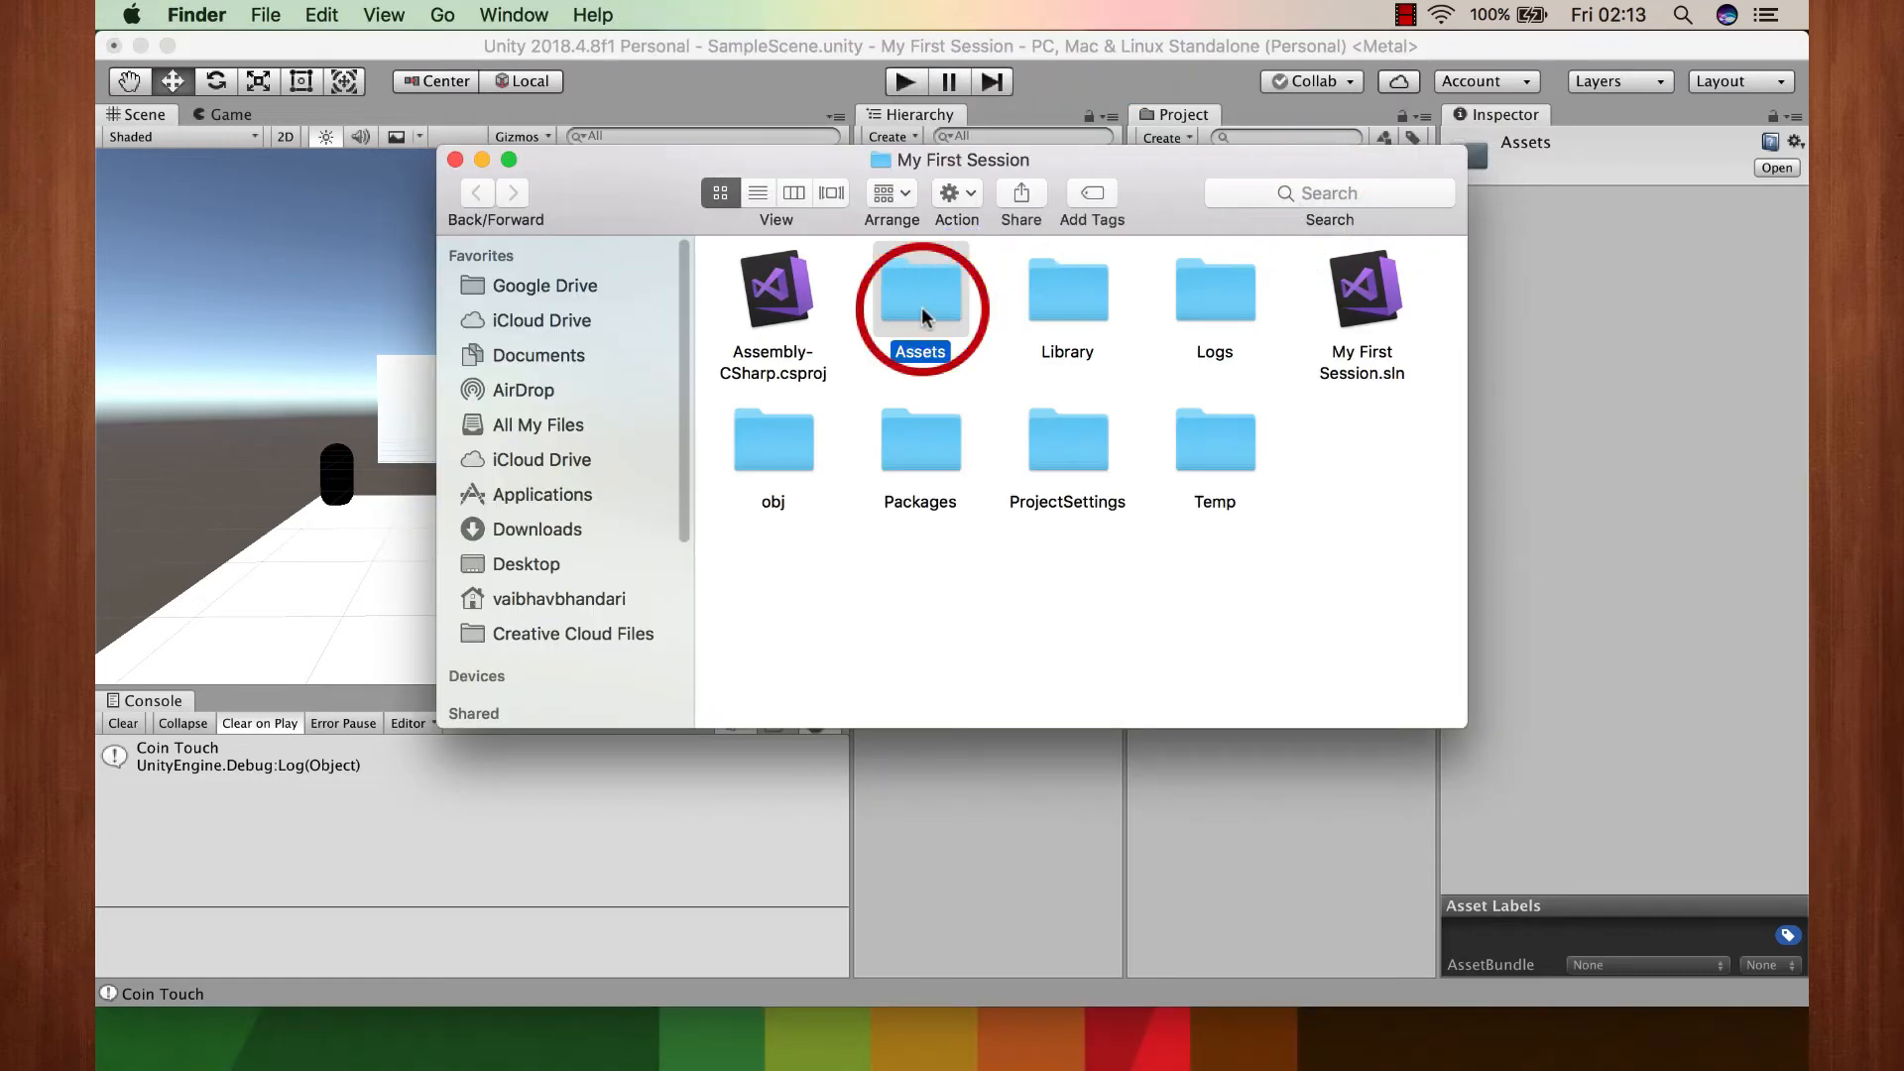
double_click(922, 310)
Step: Paste the copied BGM_CC_In-GameMusic1 audio file into Assets, close the Finder window and return to Unity to import it
right_click(1005, 535)
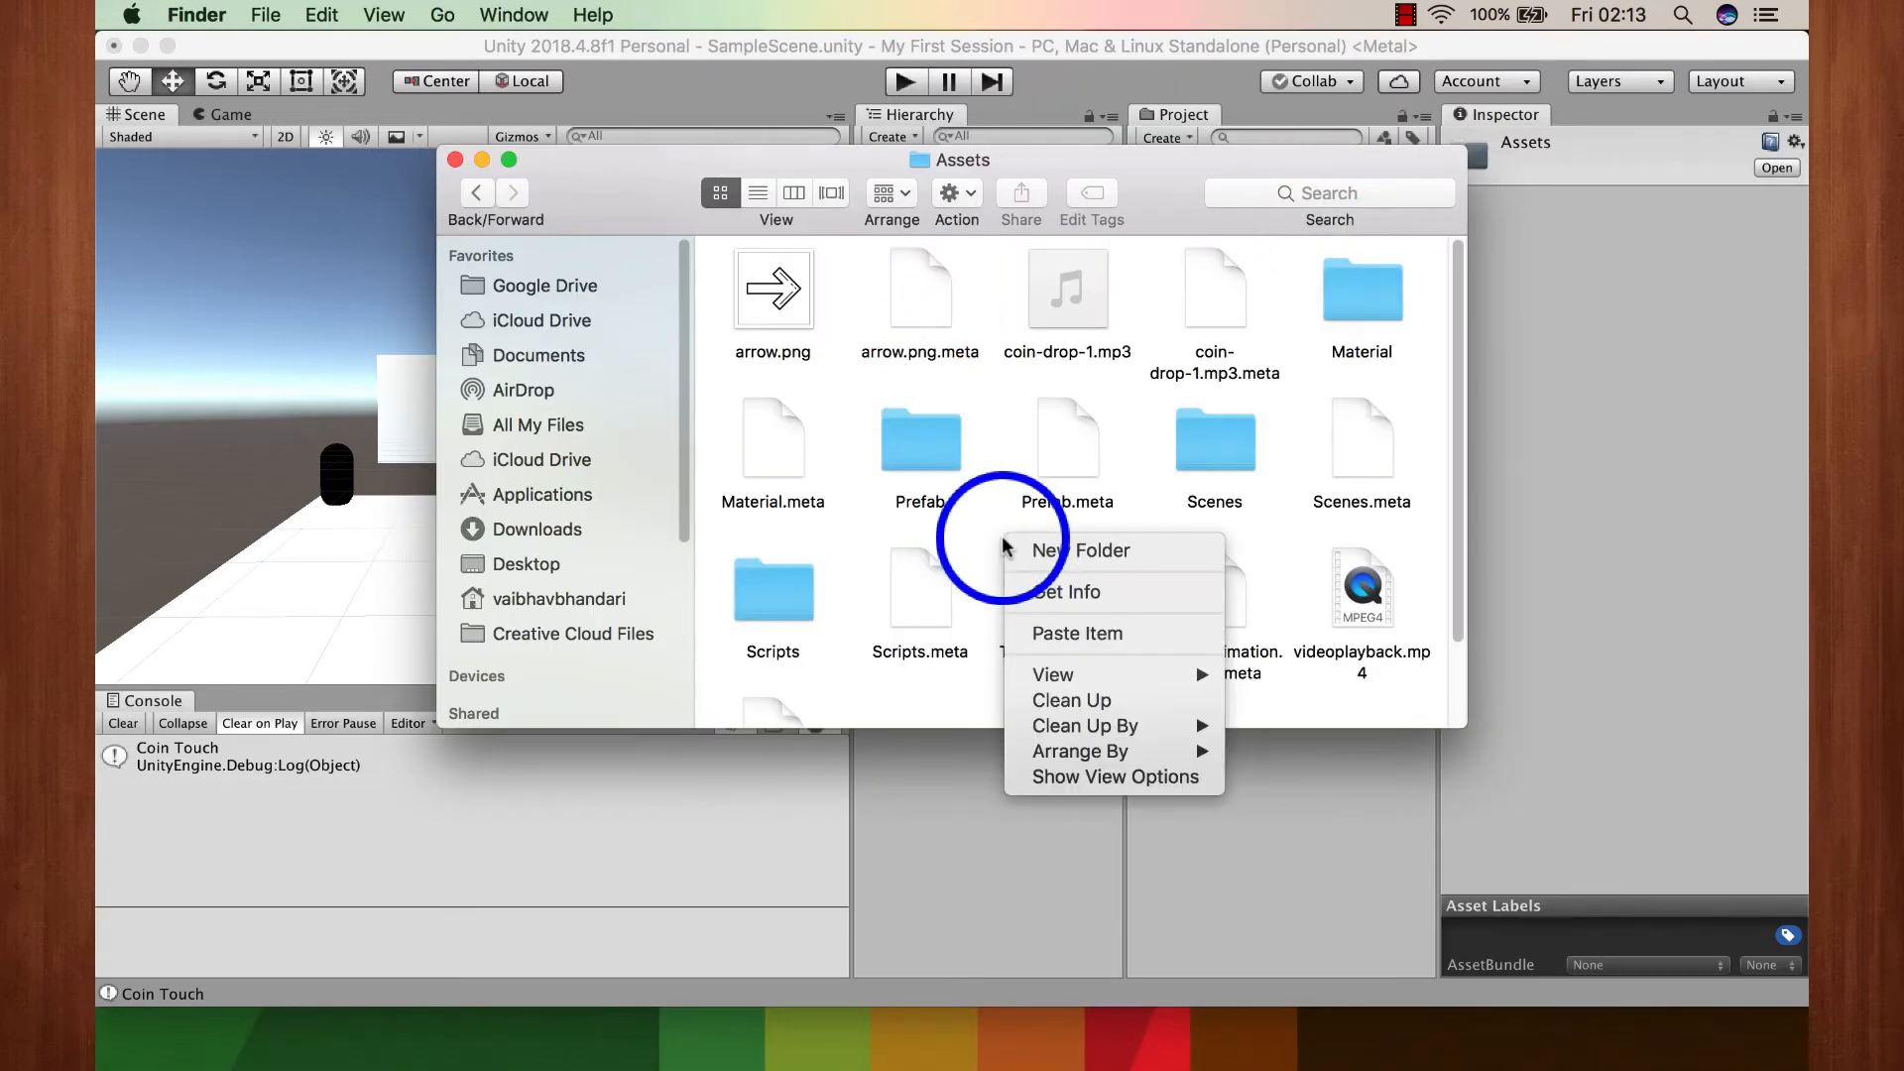
click(1081, 633)
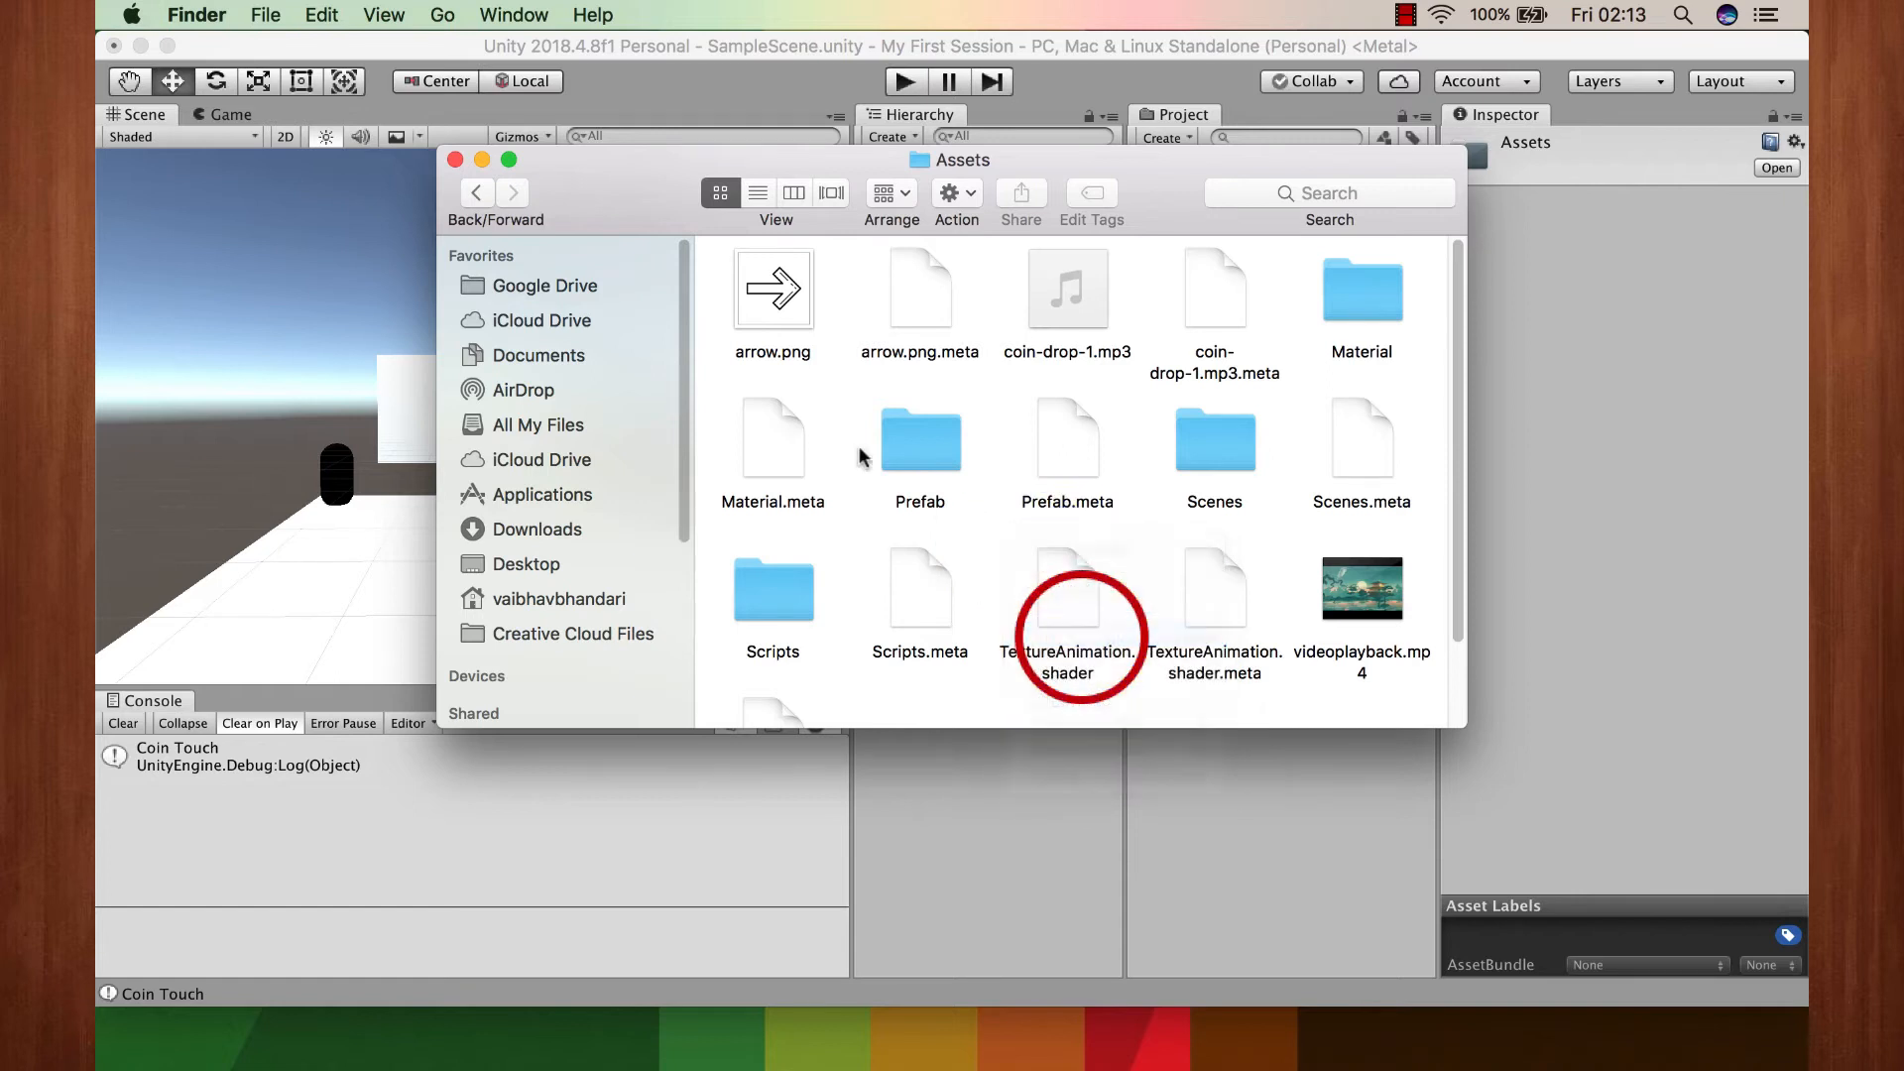
click(457, 159)
click(1238, 235)
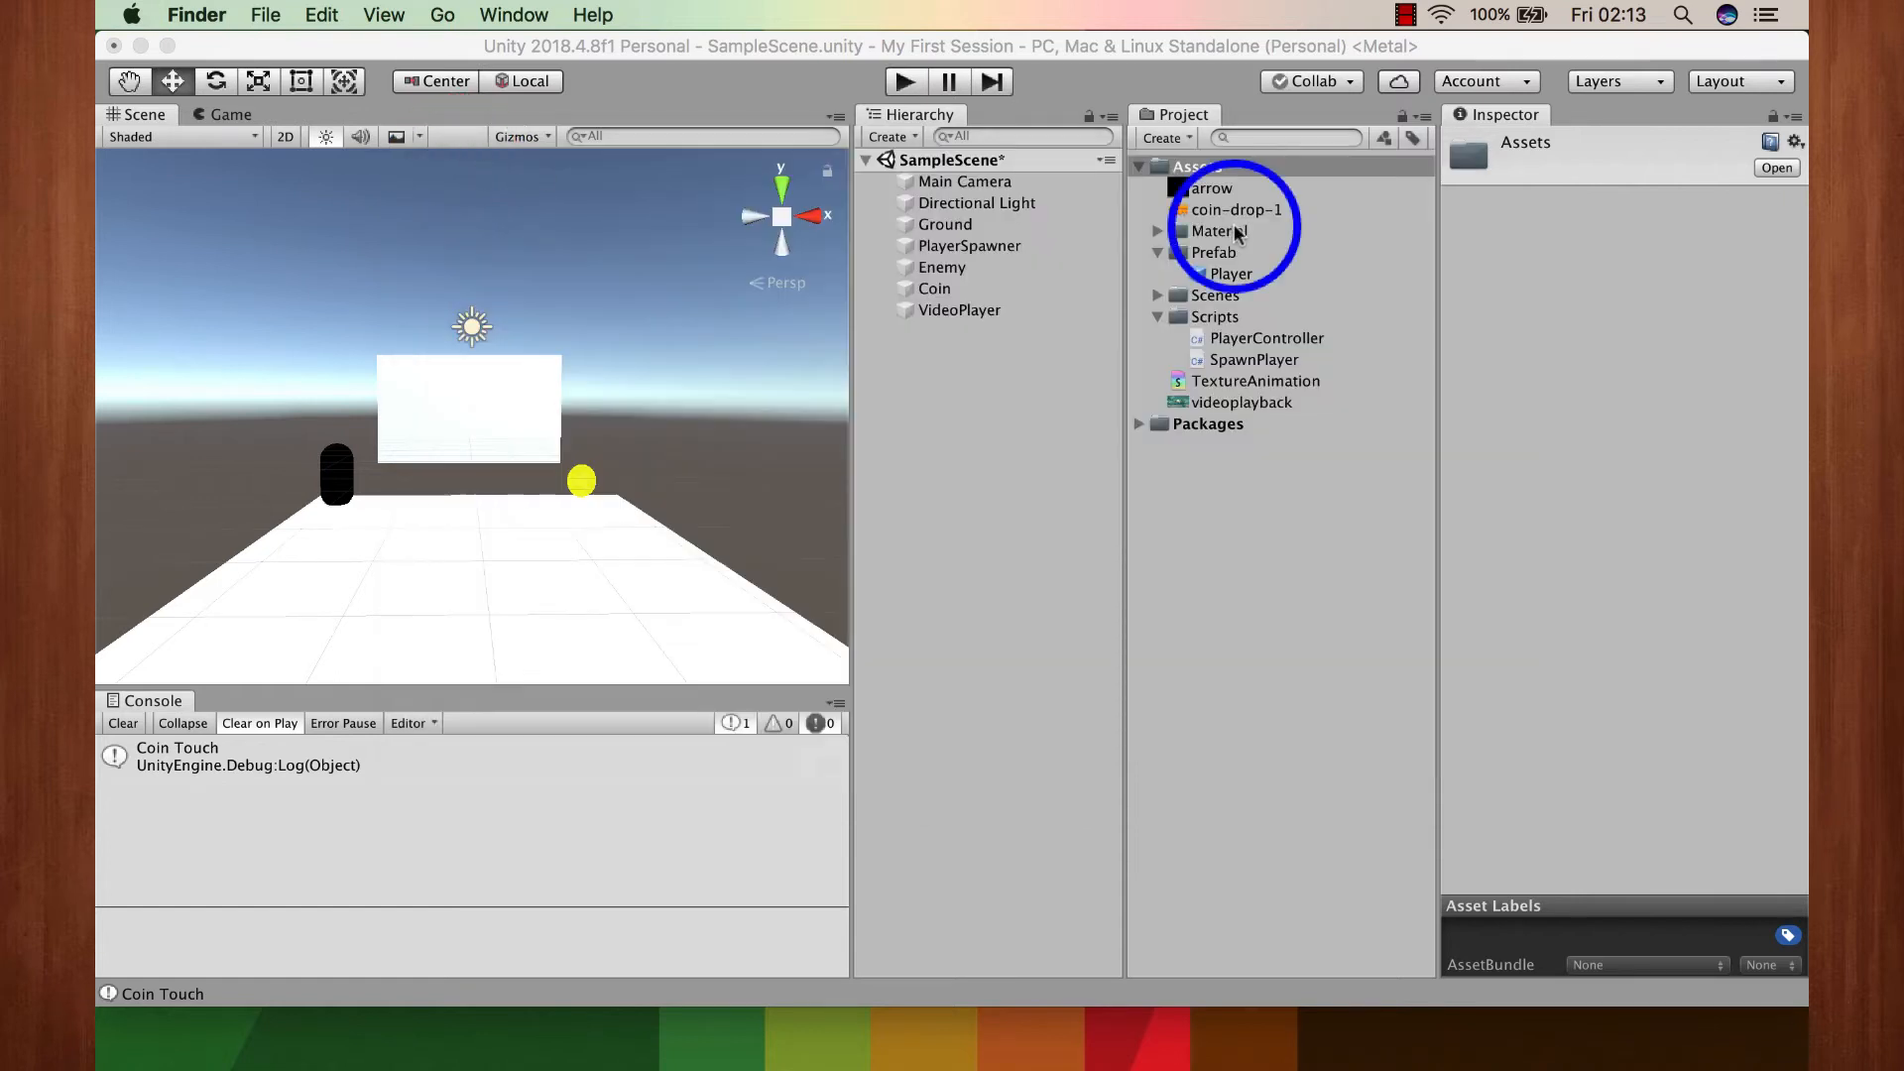
click(1204, 171)
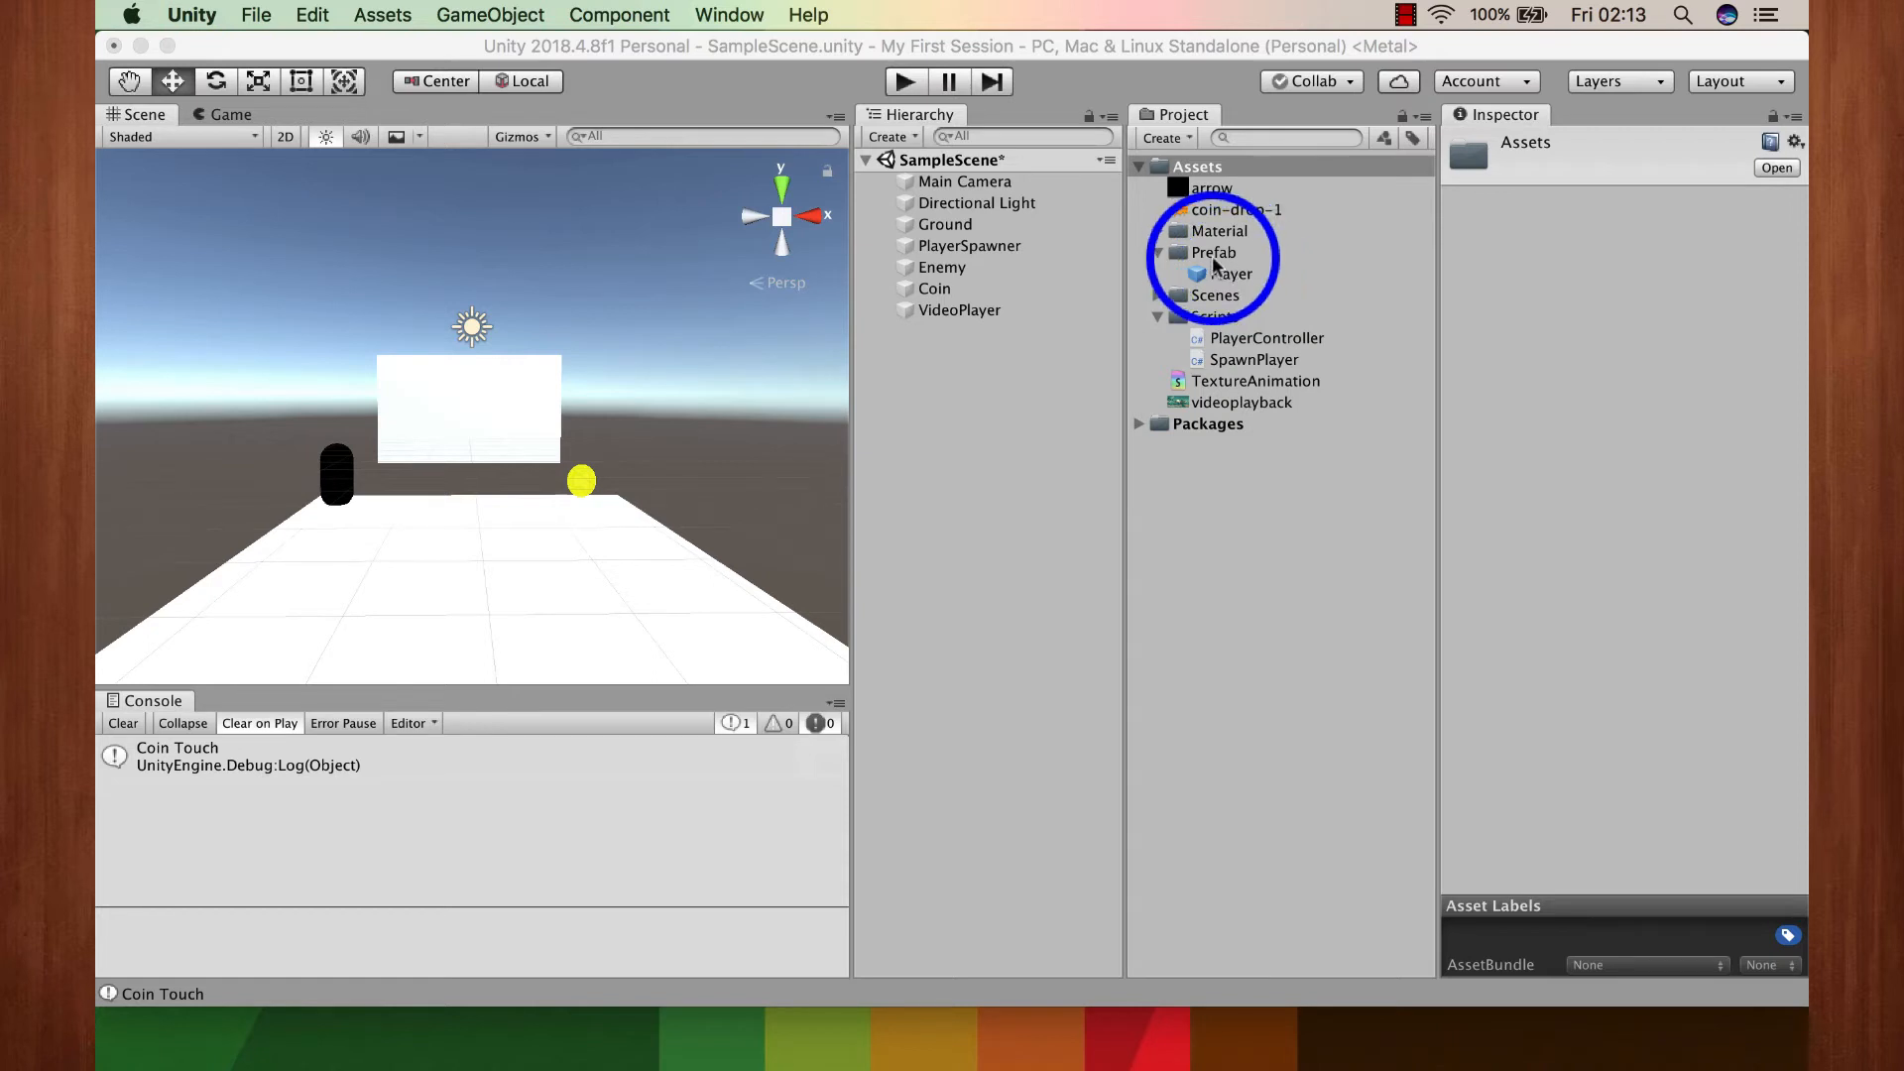
click(1359, 175)
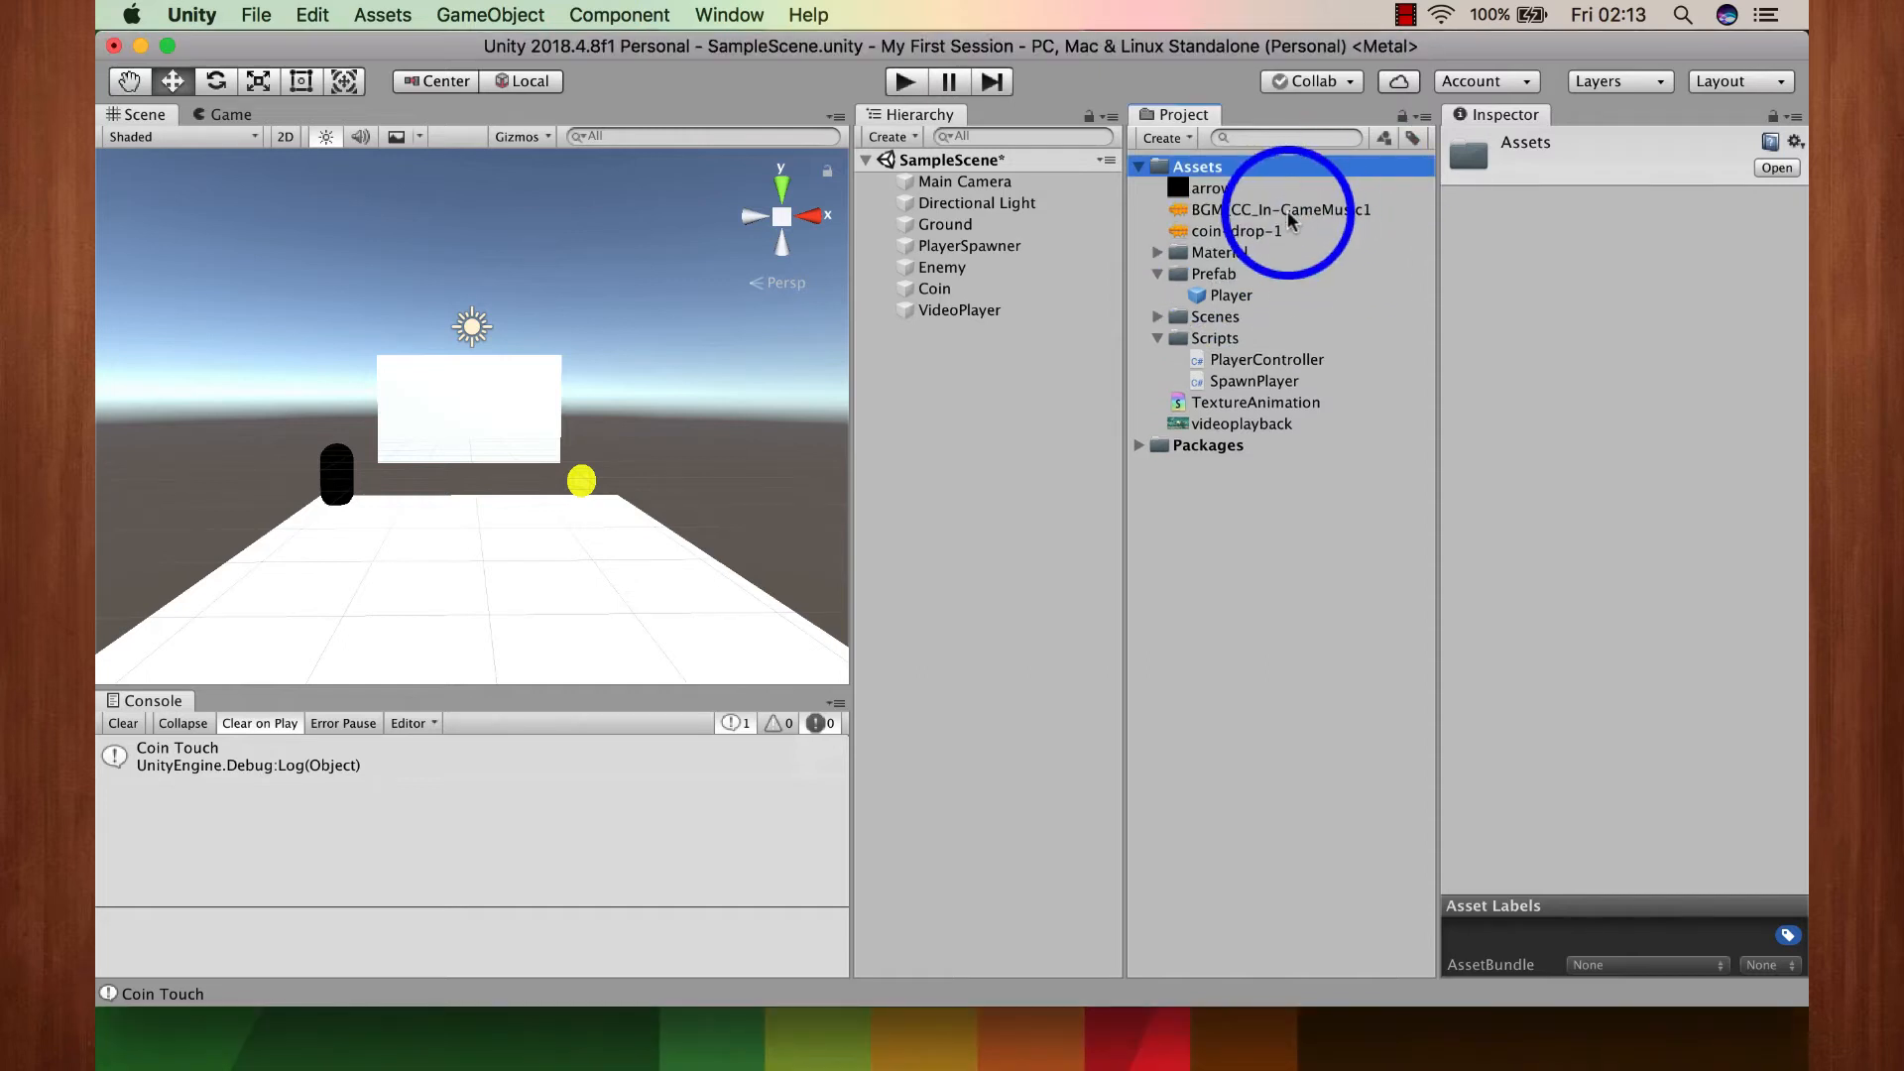
Step: Add an Audio Source to the Main Camera with BGM_CC_In-GameMusic1 as its AudioClip and Loop enabled
click(1012, 180)
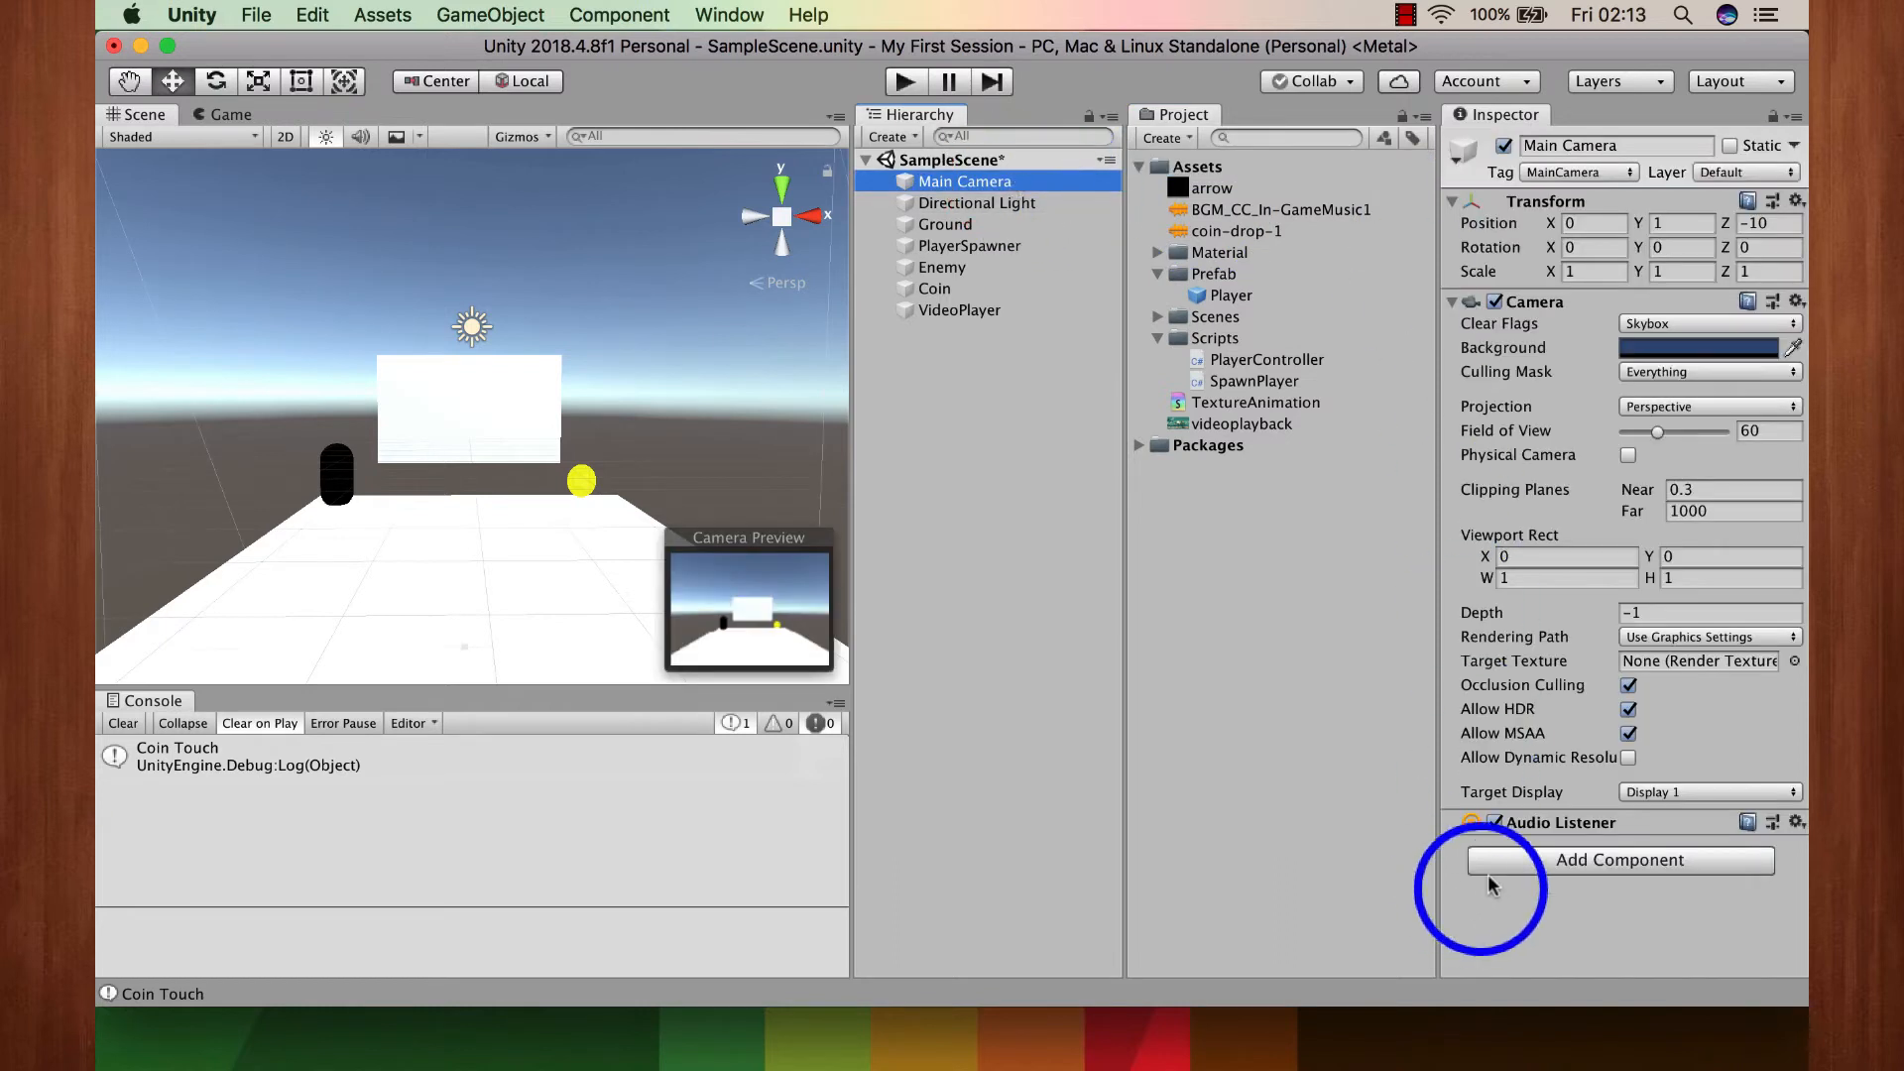
click(1533, 863)
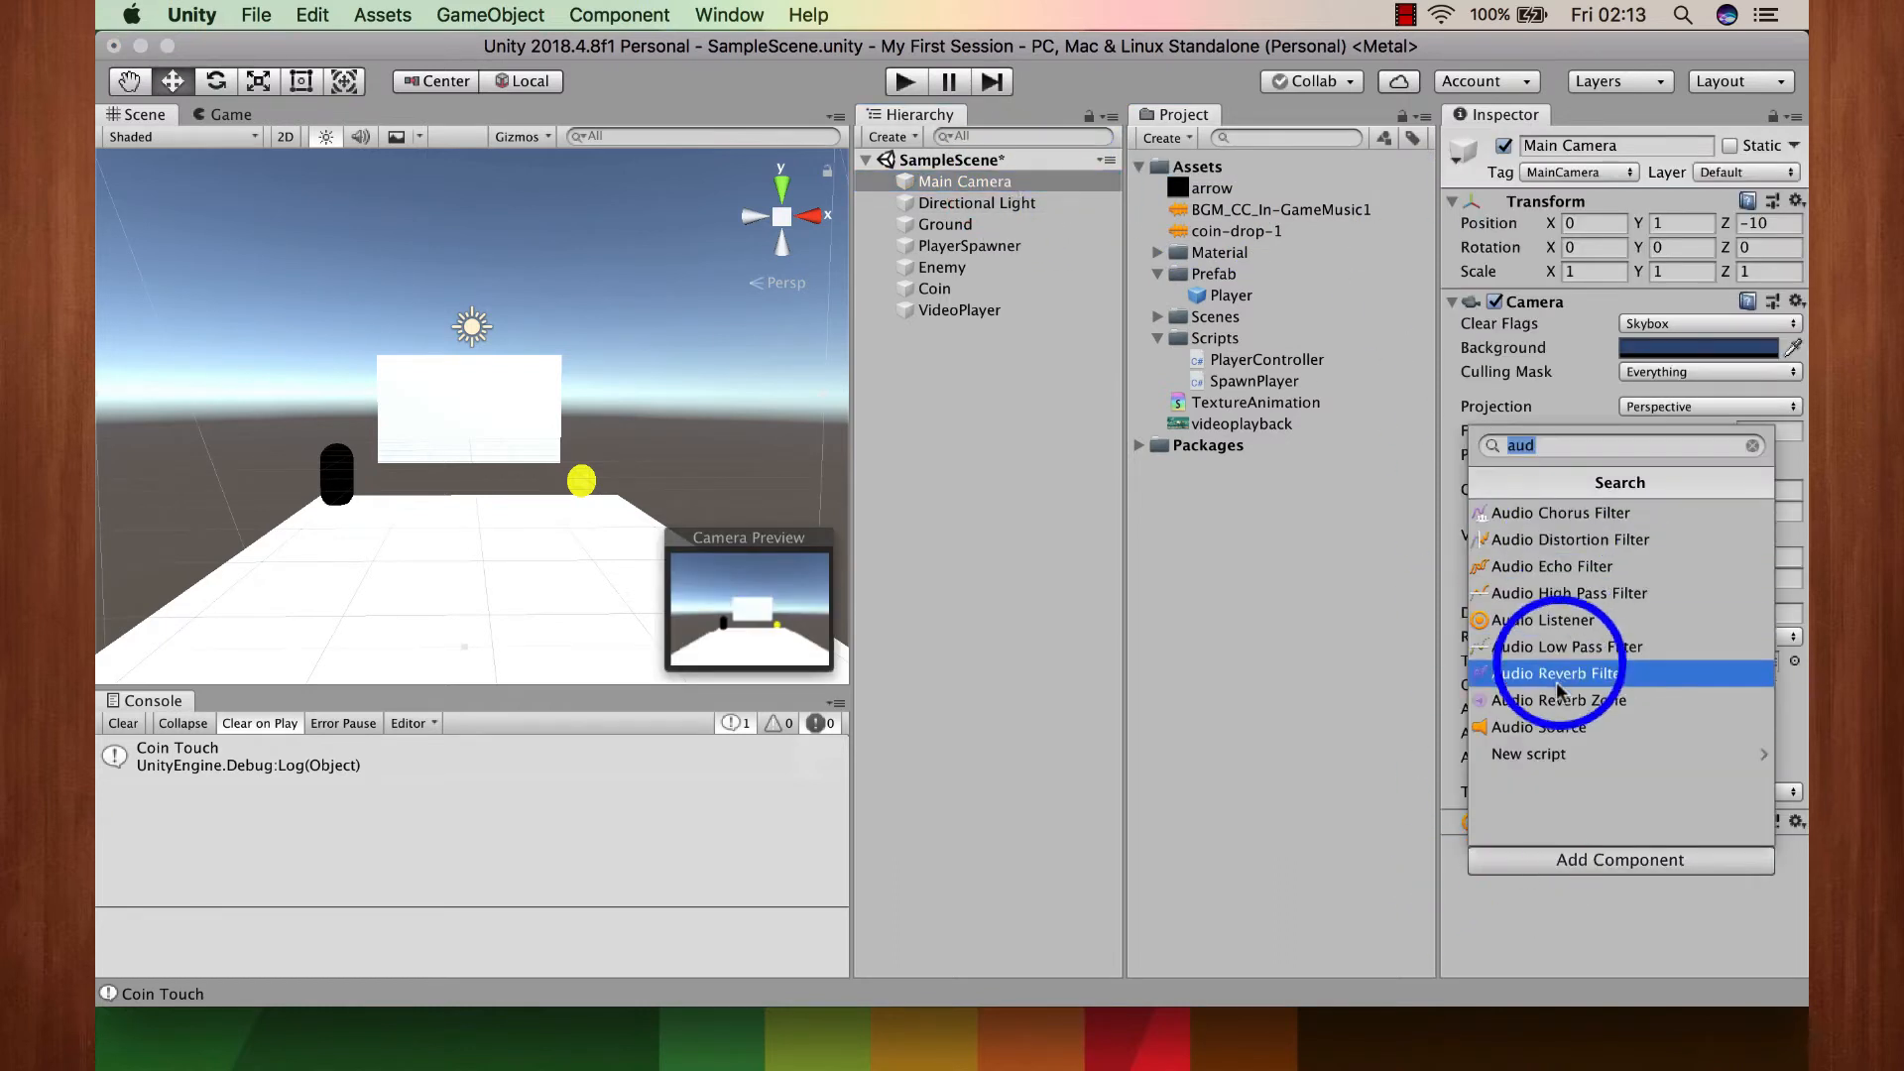
click(1538, 727)
scroll(1568, 754, down, 5)
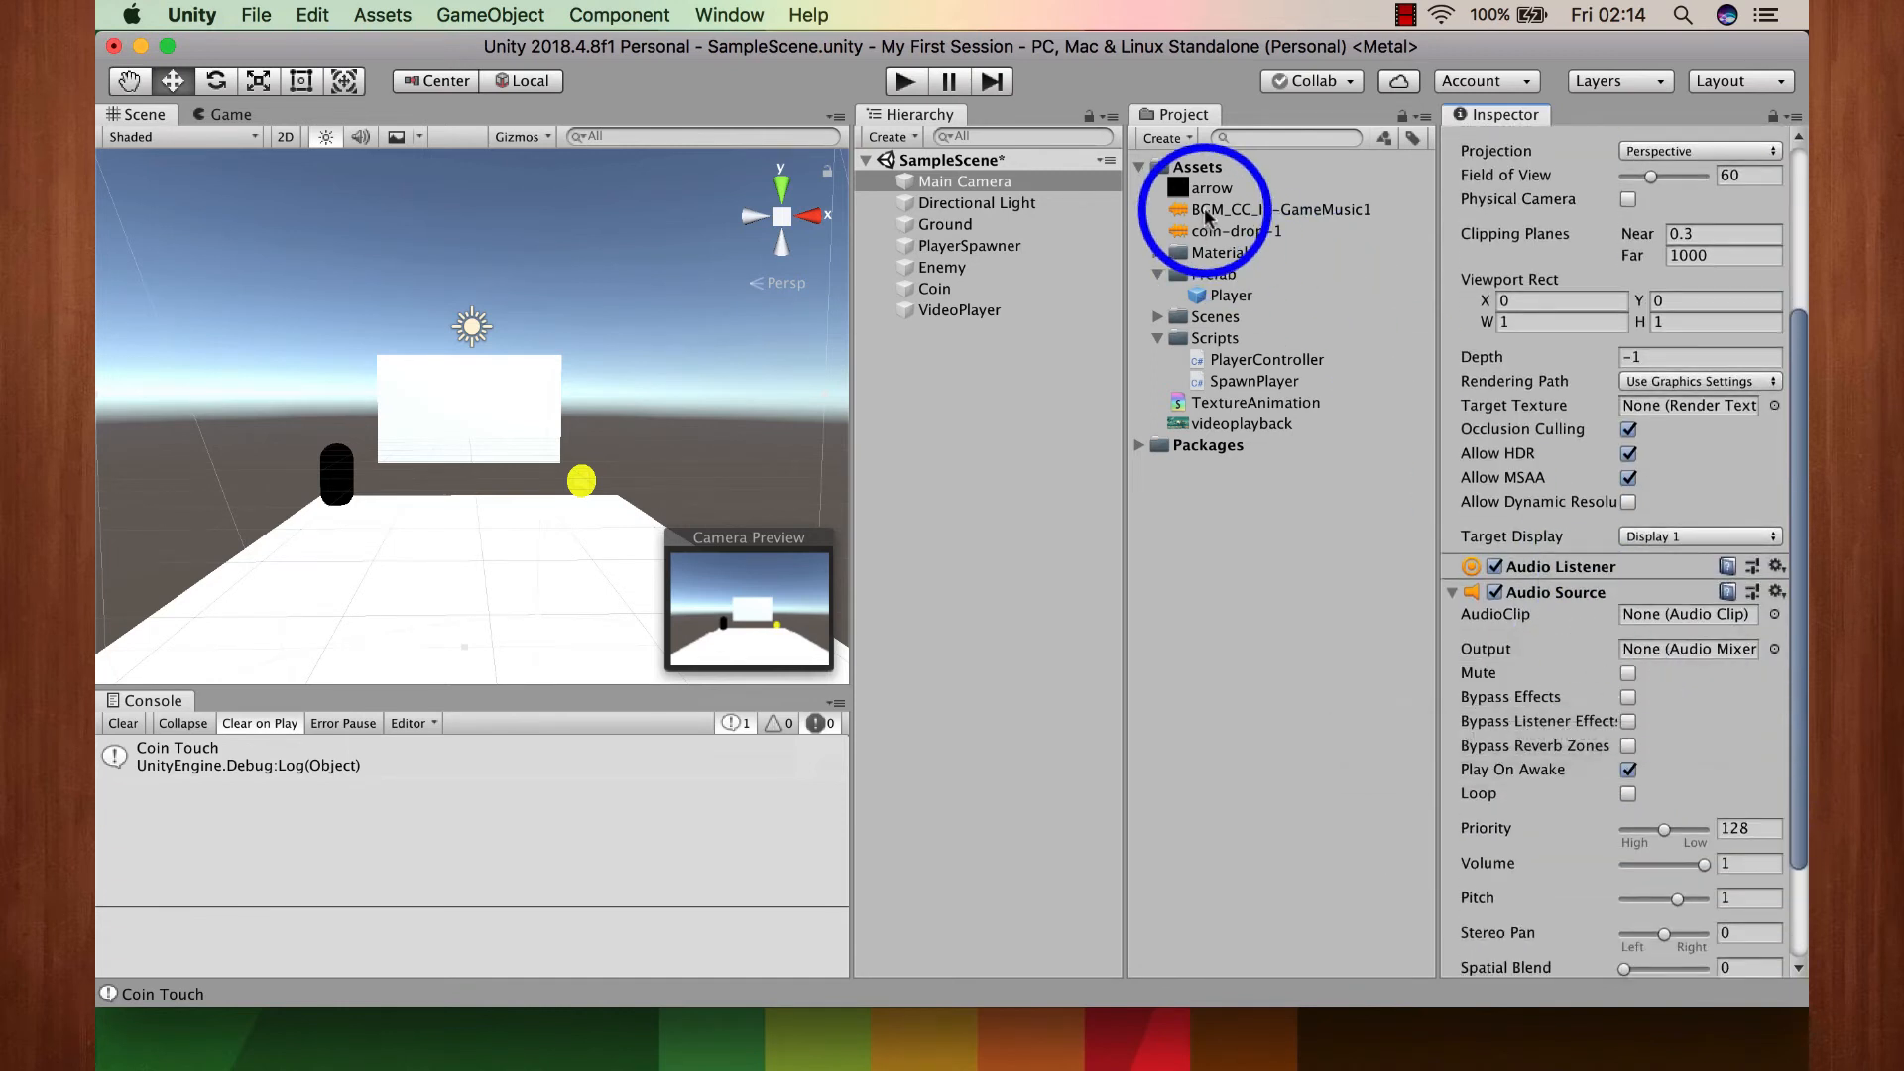
drag(1221, 210, 1681, 622)
click(1628, 794)
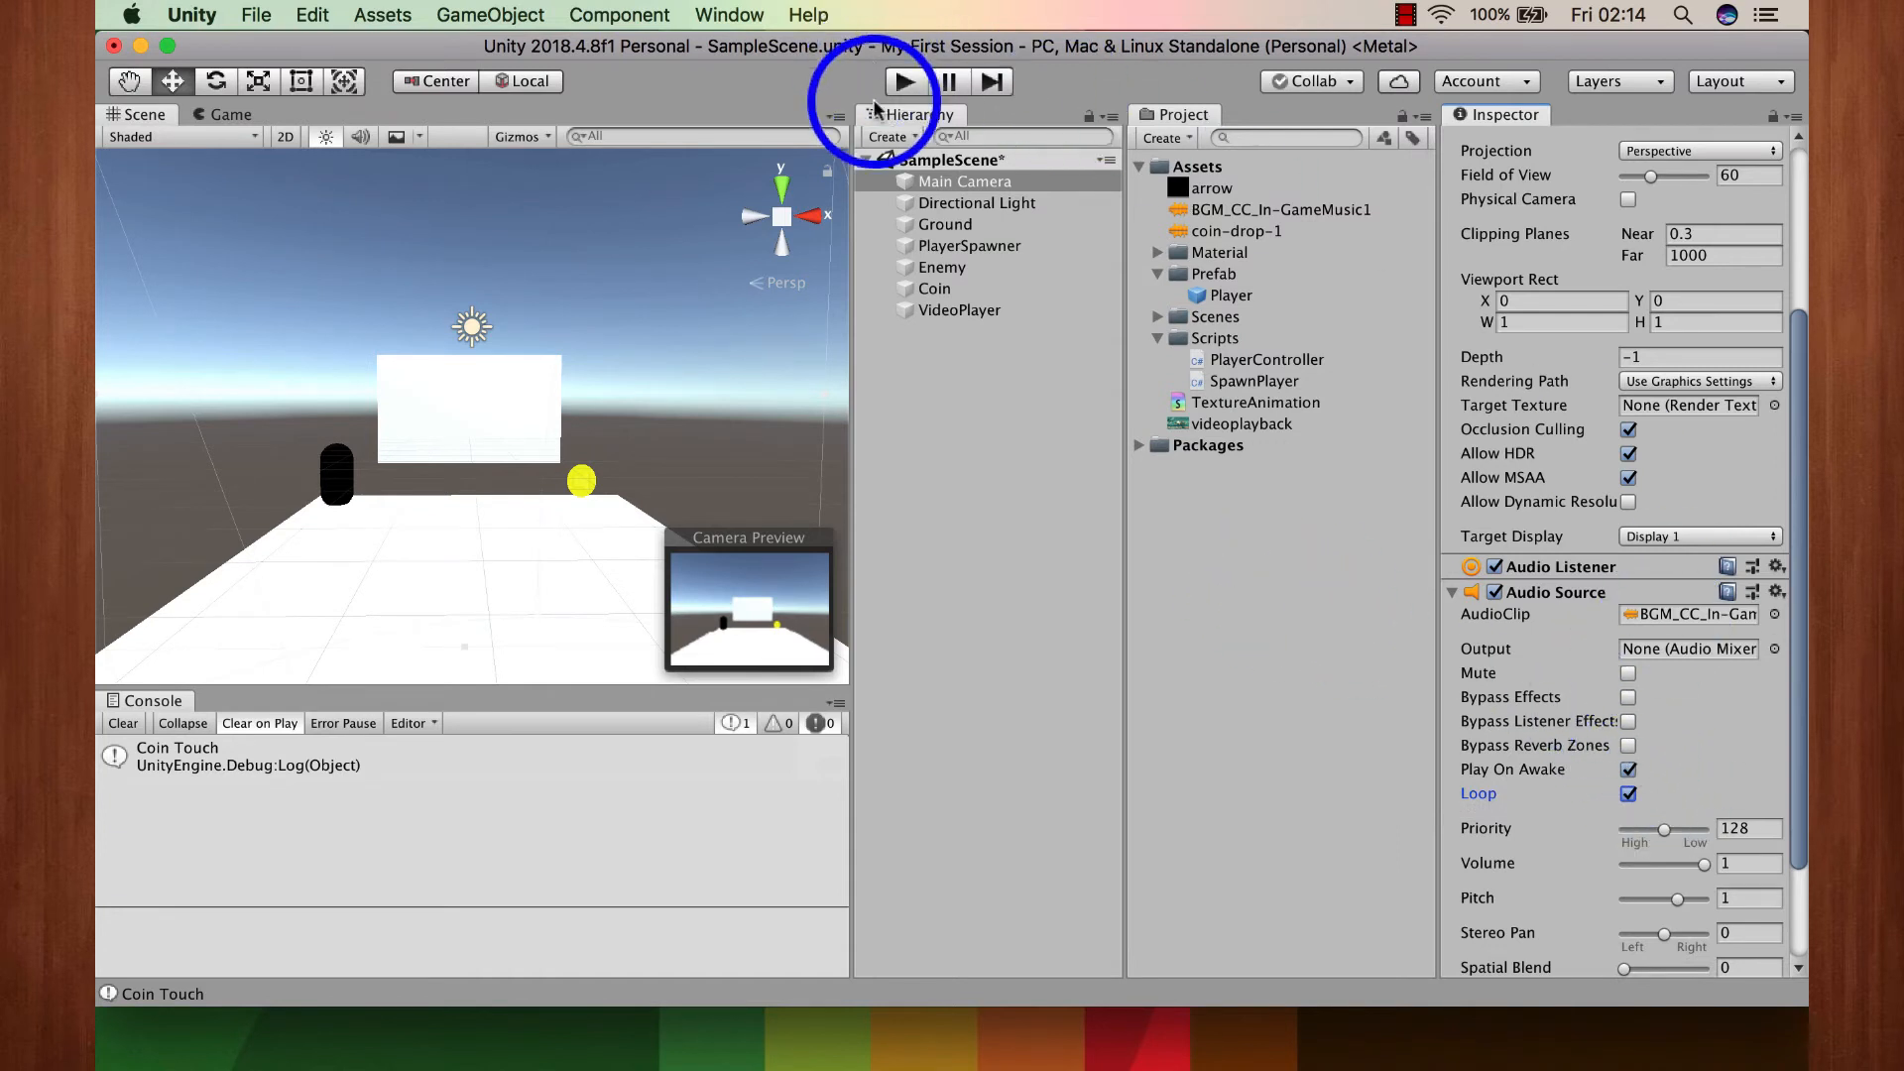
Step: Run the scene to test the looping background music, and stop it
click(903, 85)
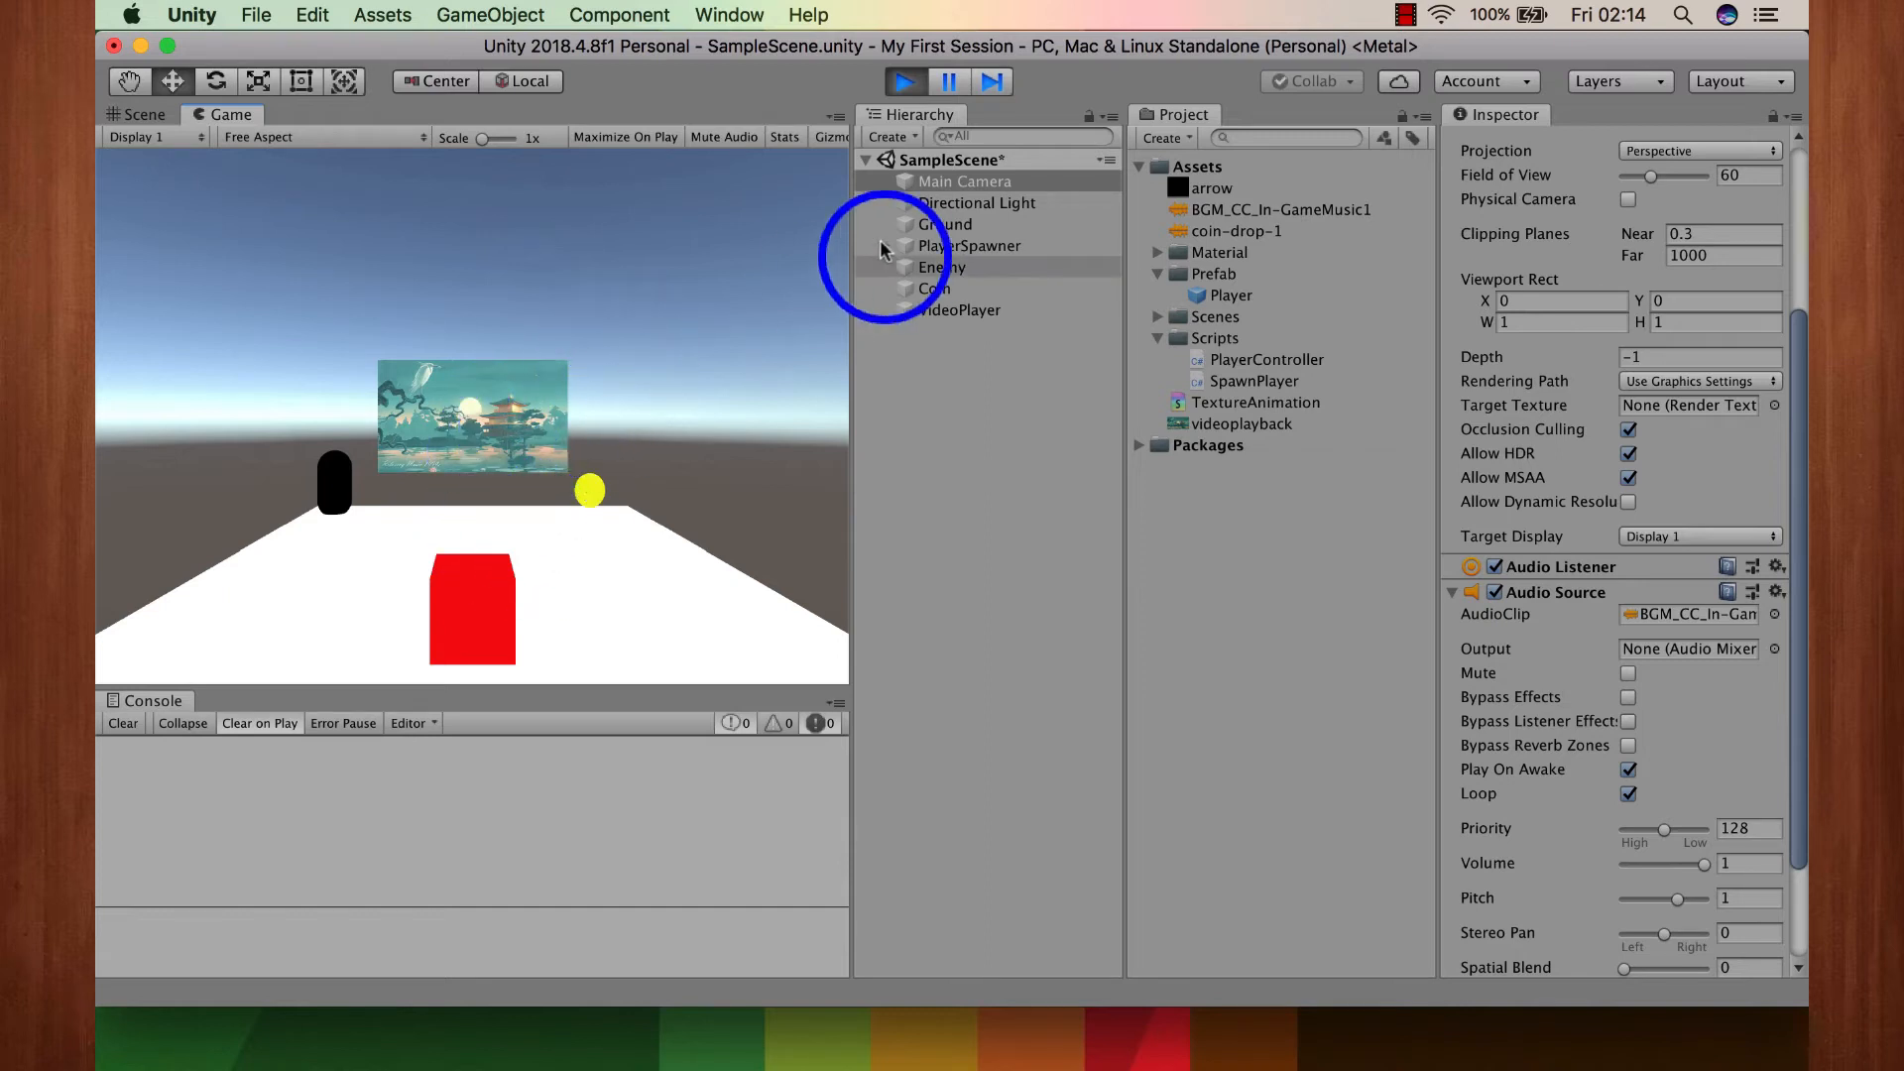
click(905, 83)
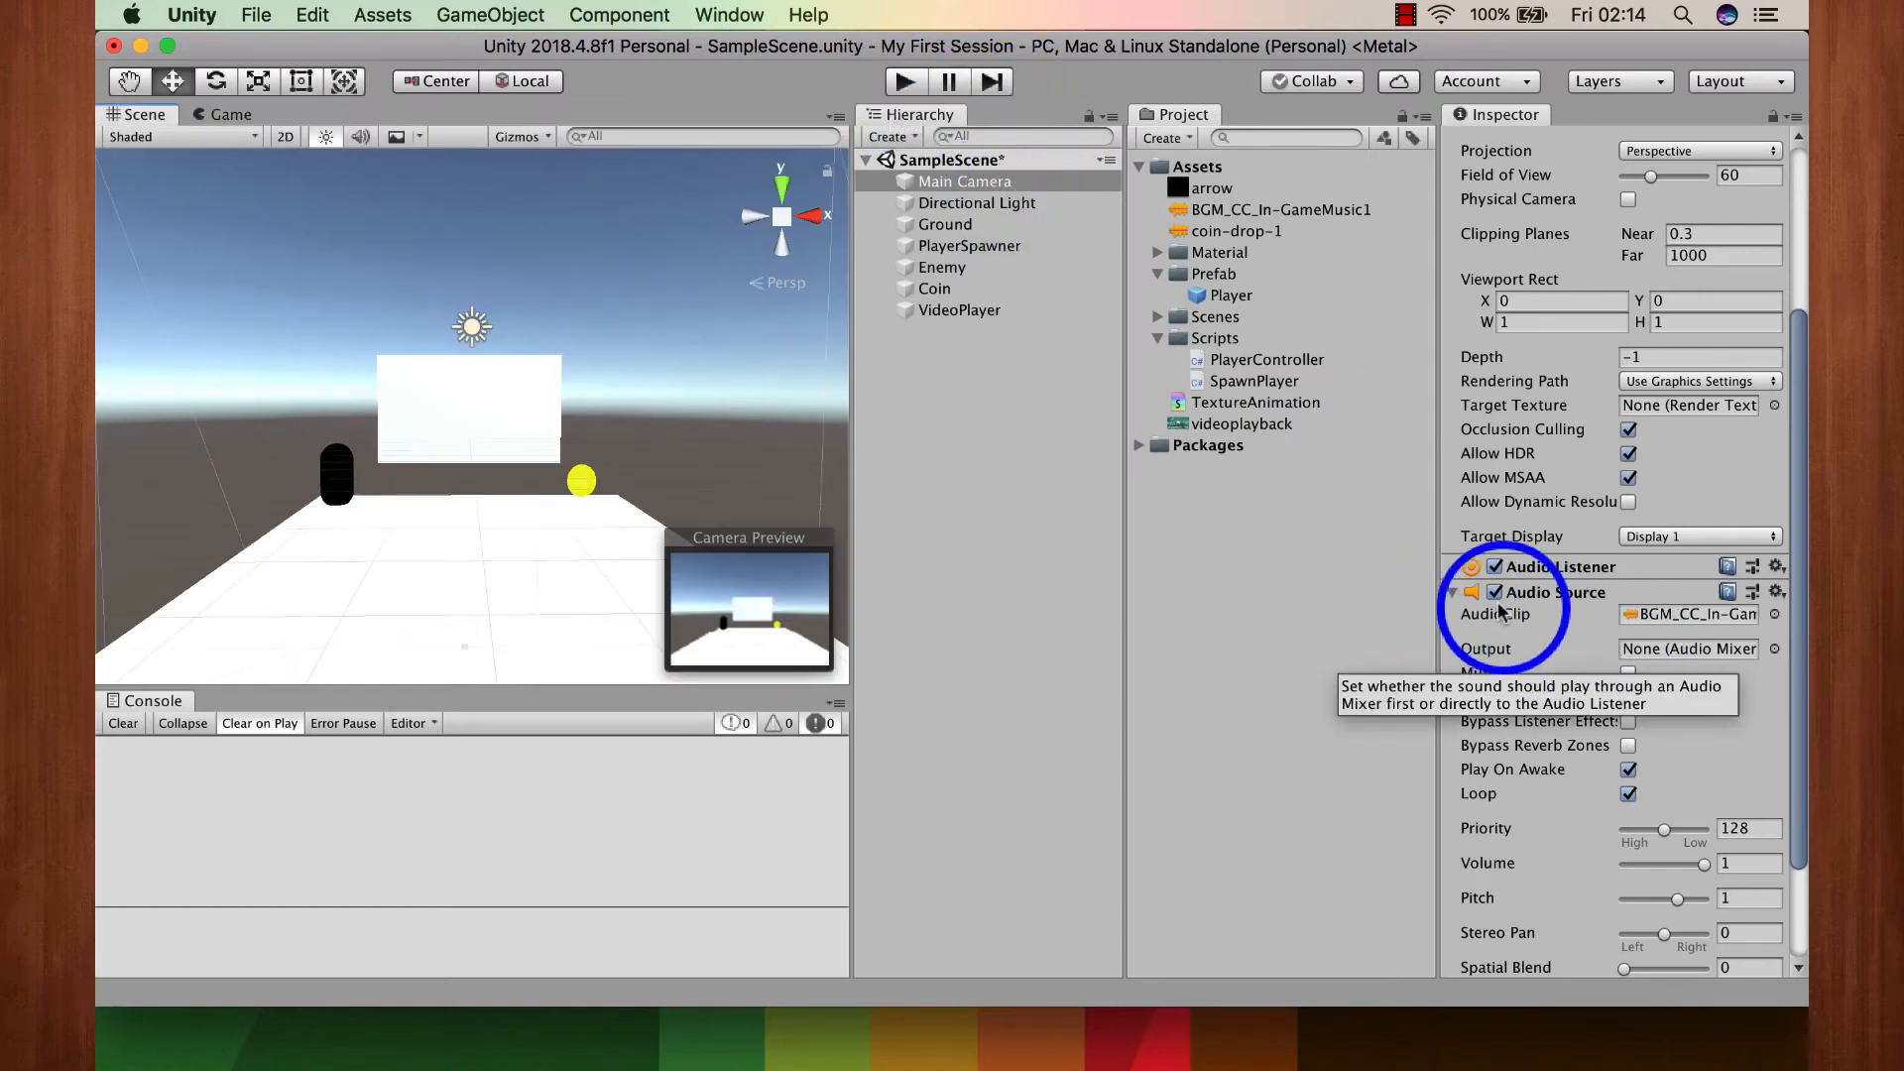
Step: Disable the Main Camera's Audio Source and set the VideoPlayer's Audio Output Mode to Audio Source
click(1494, 592)
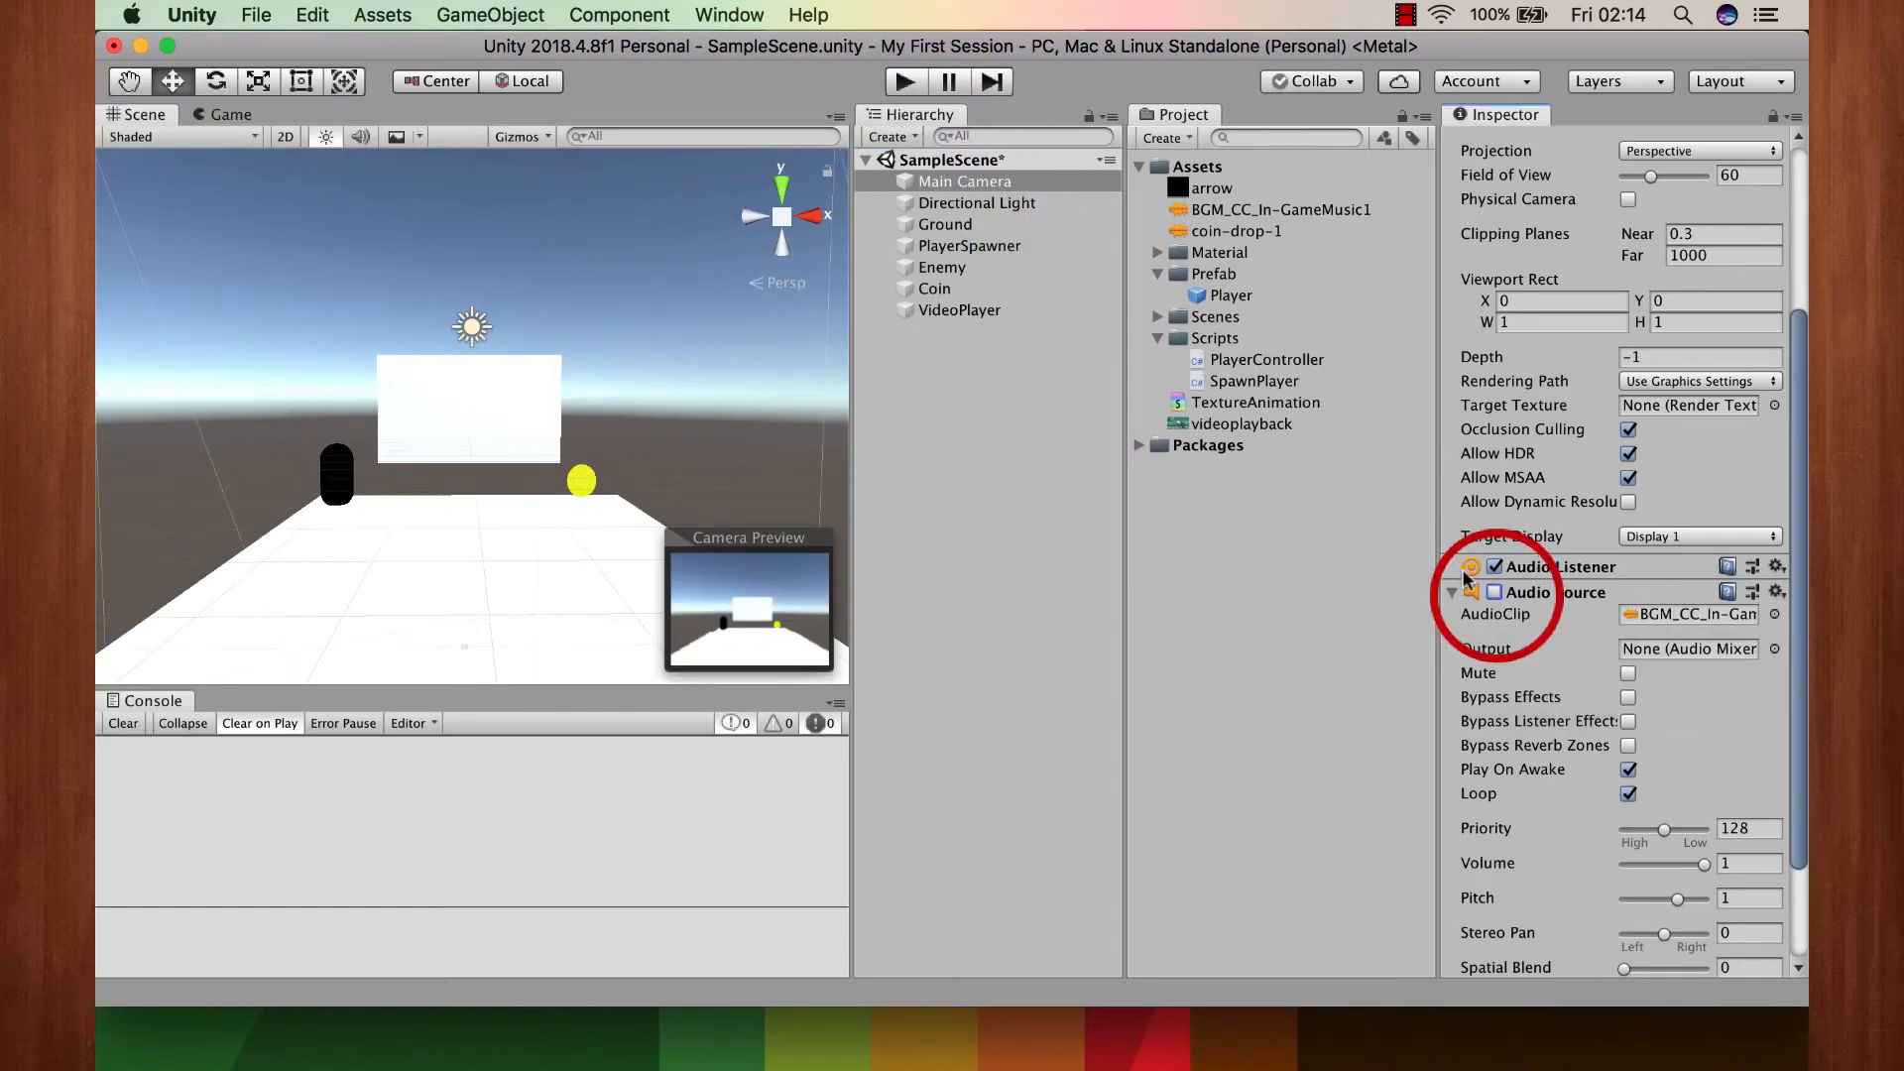
click(994, 313)
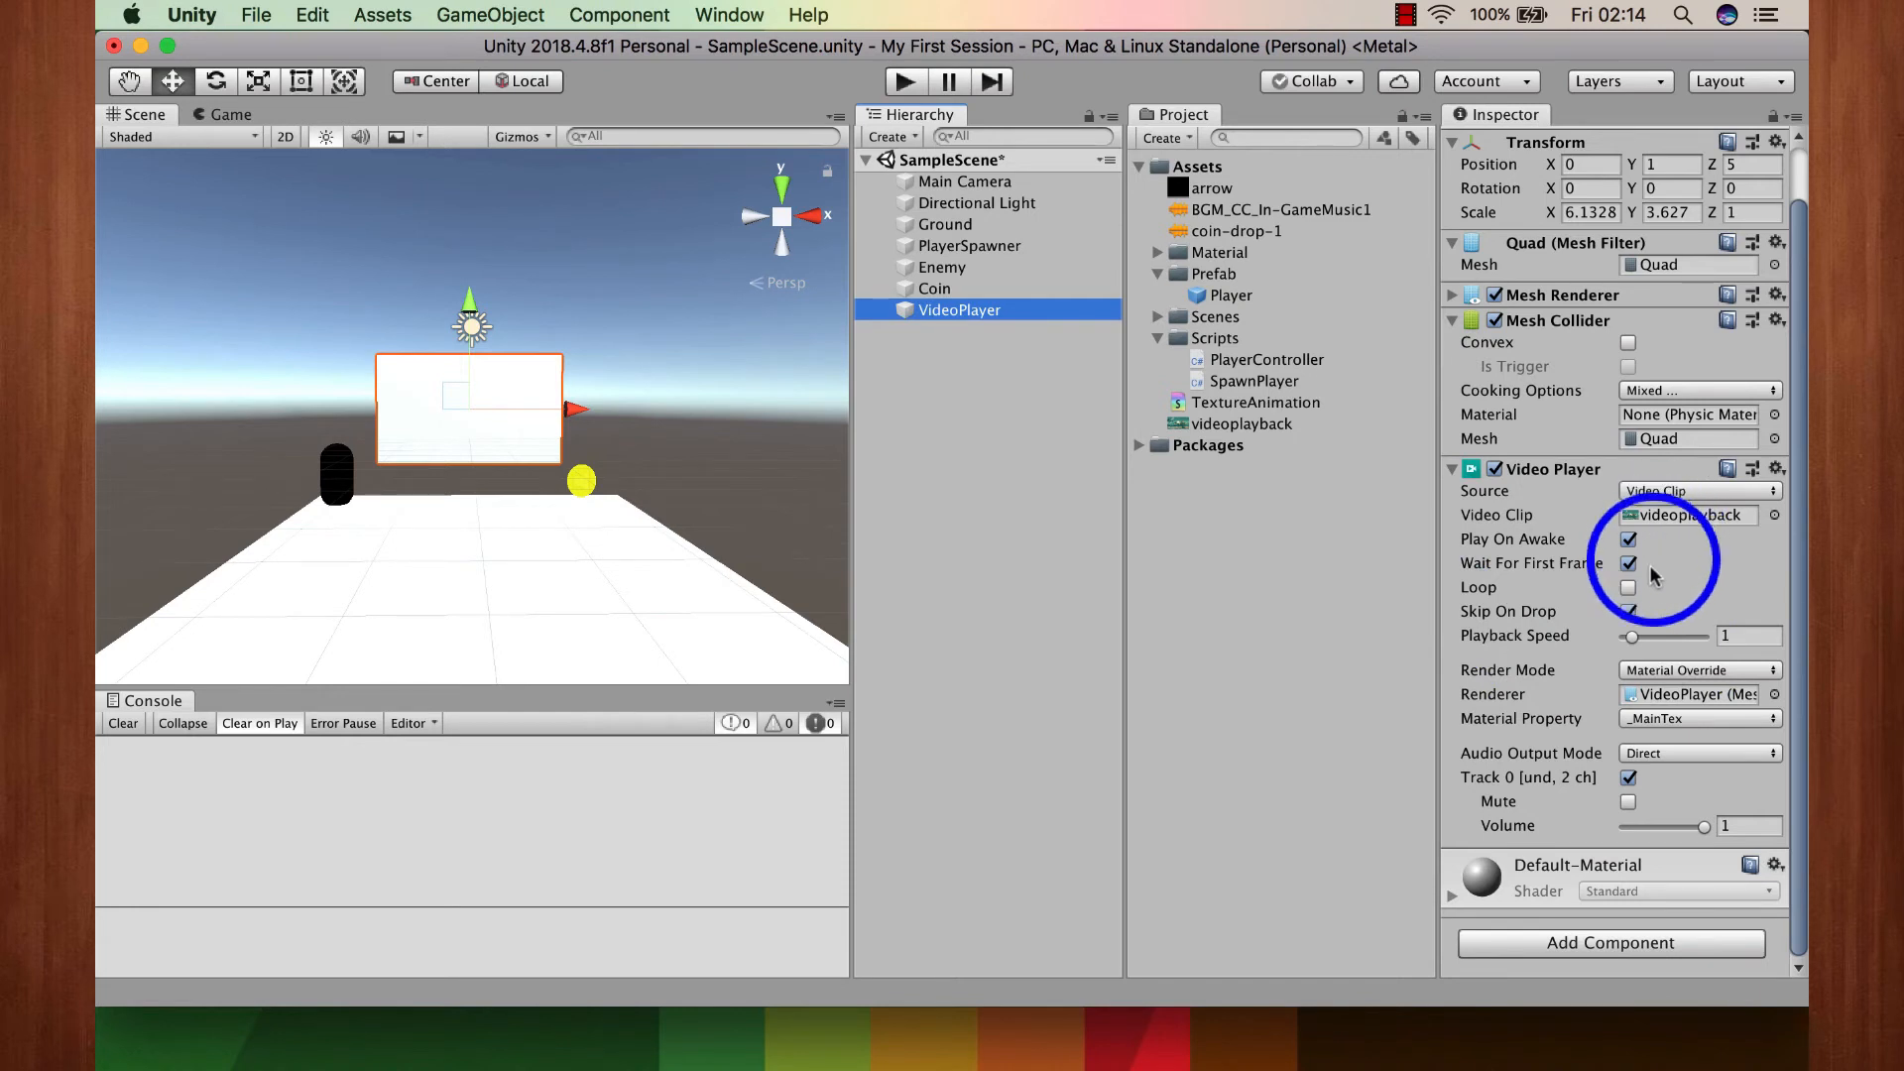
click(1735, 757)
click(1729, 733)
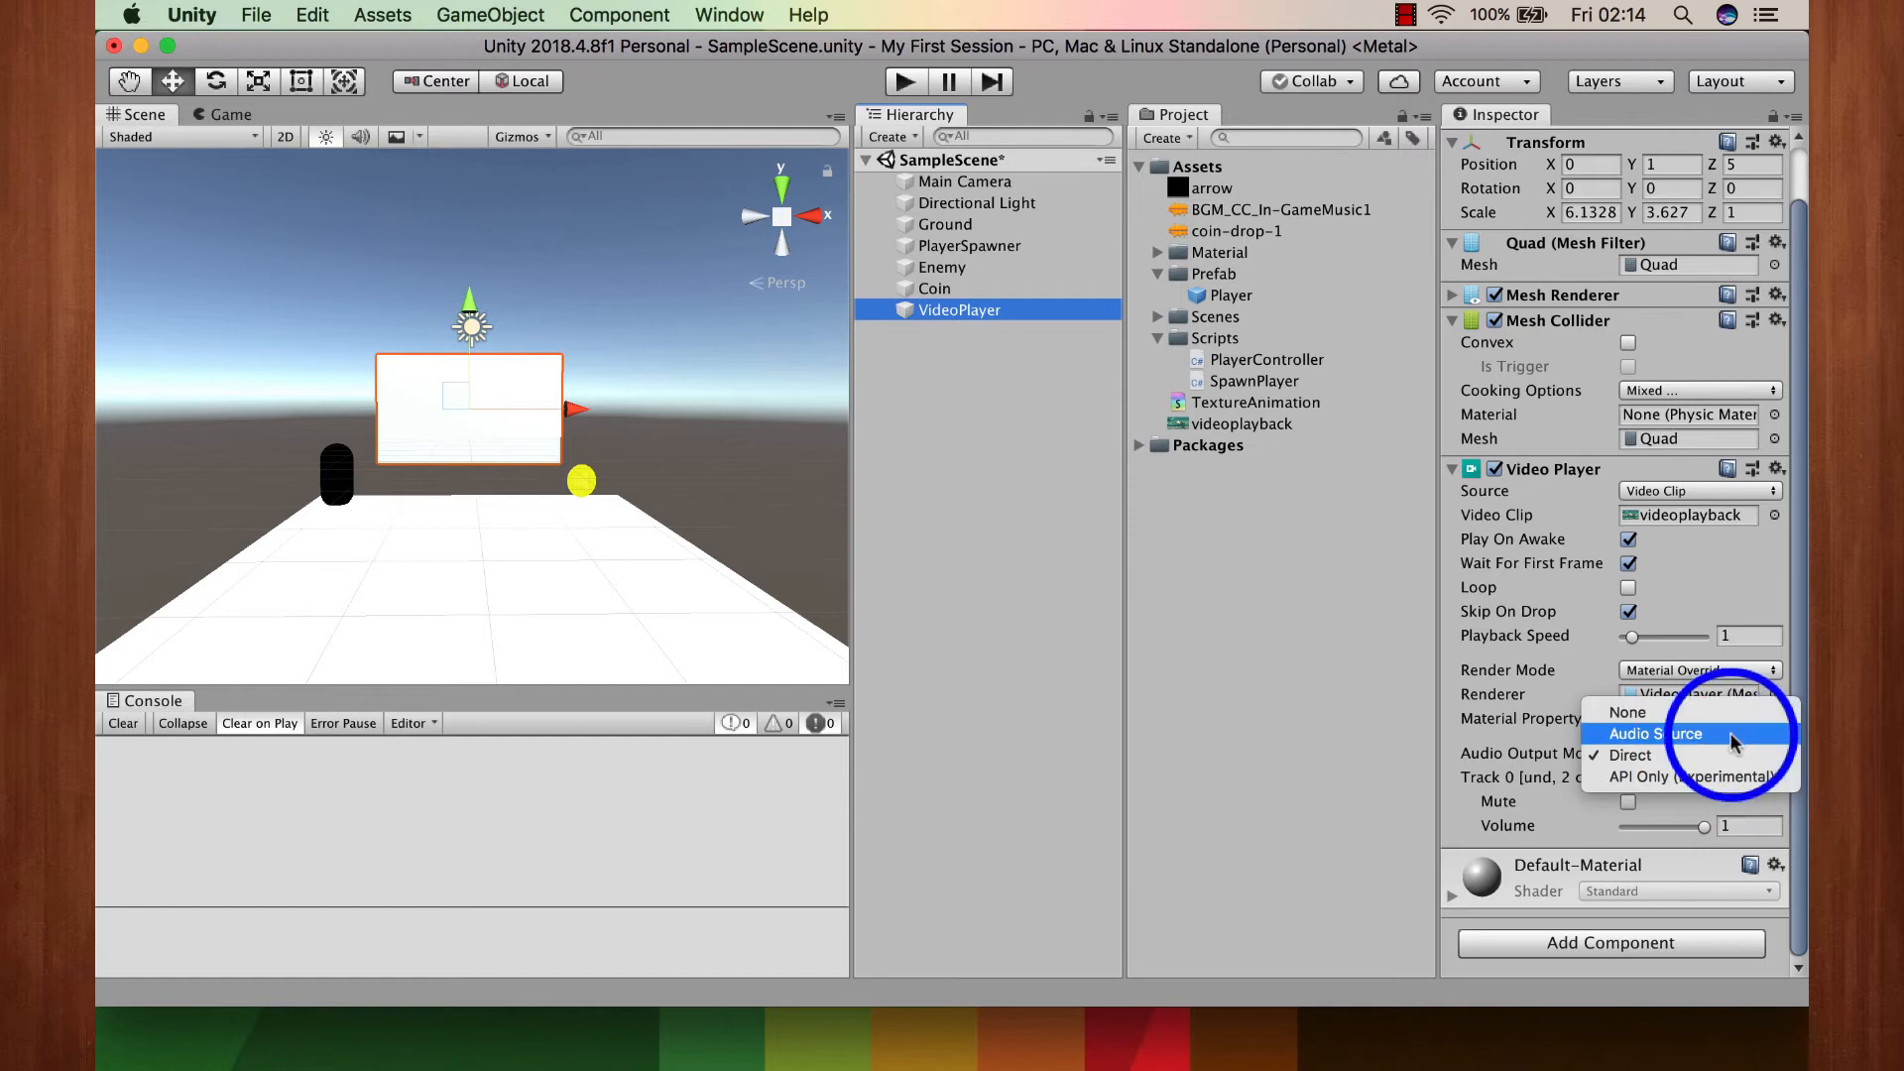
Step: Add an Audio Source component to the VideoPlayer and assign it as the audio source of video Track 0
click(1626, 940)
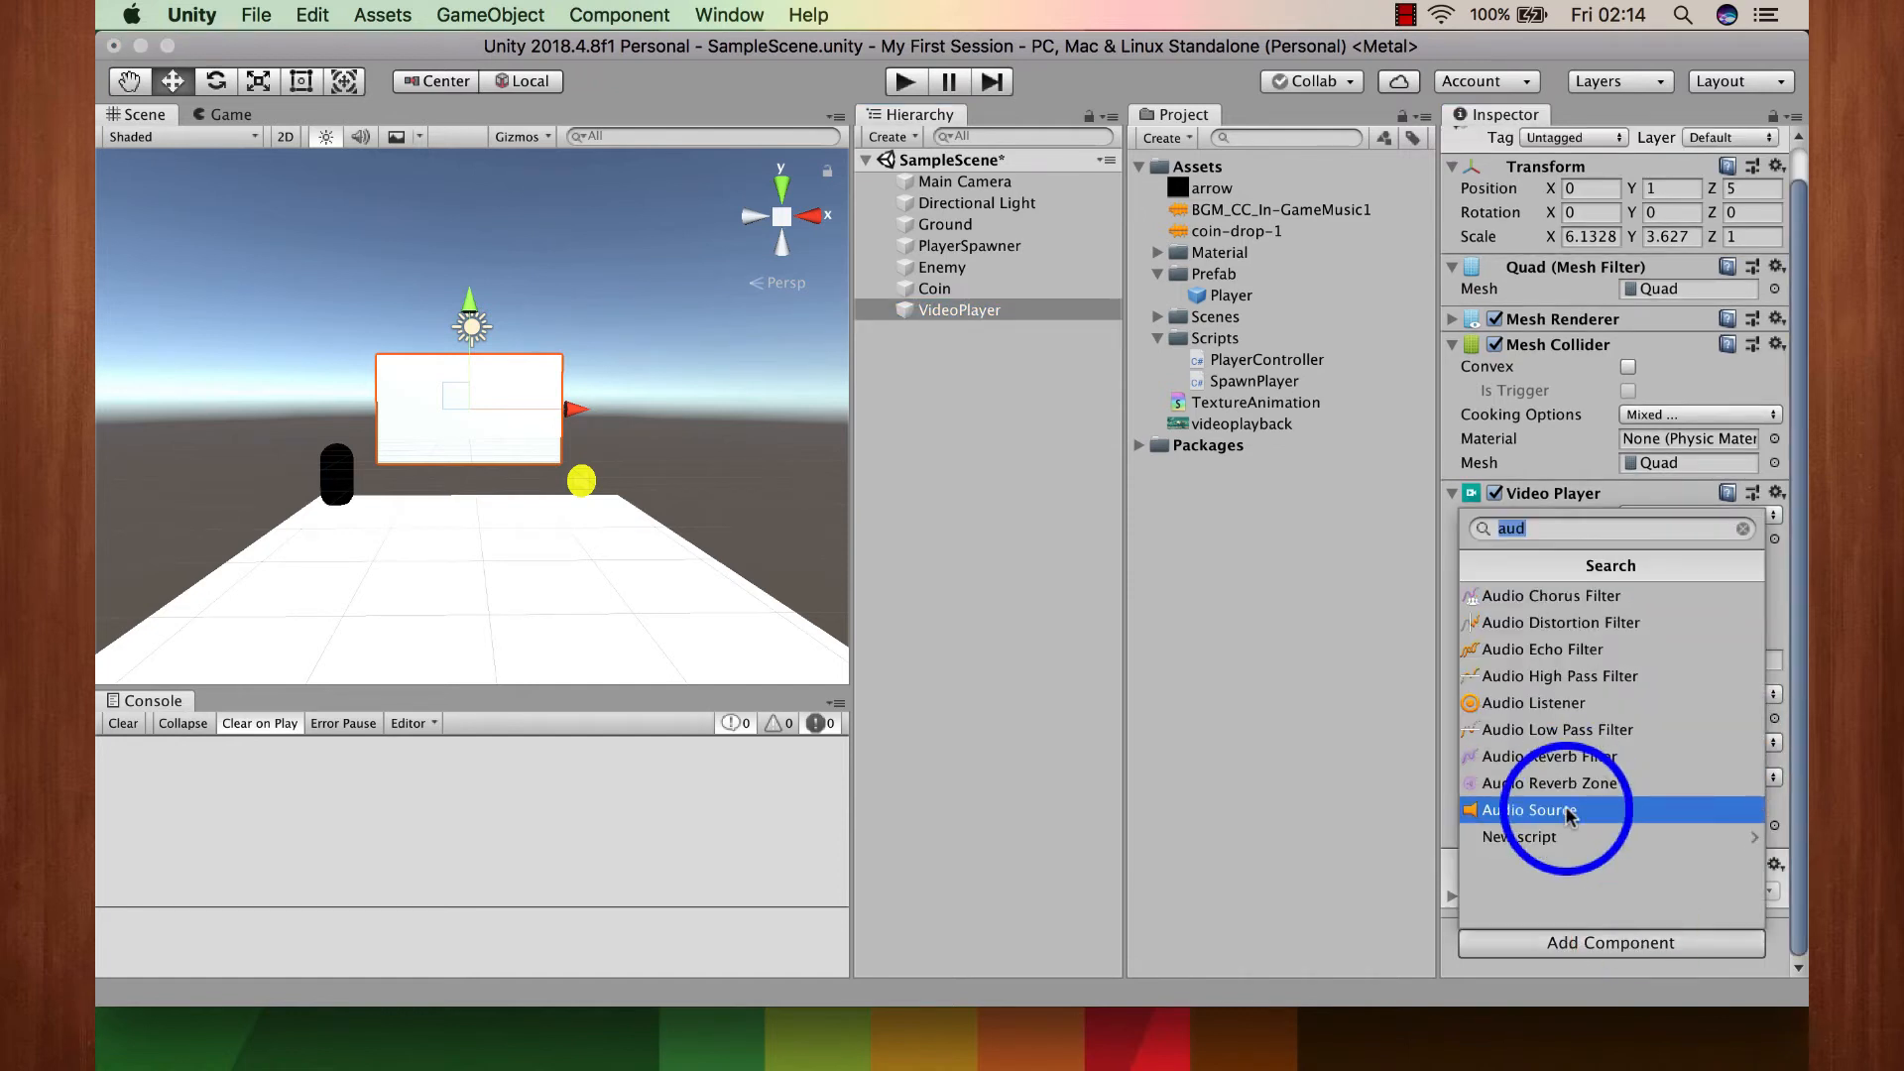
click(1676, 807)
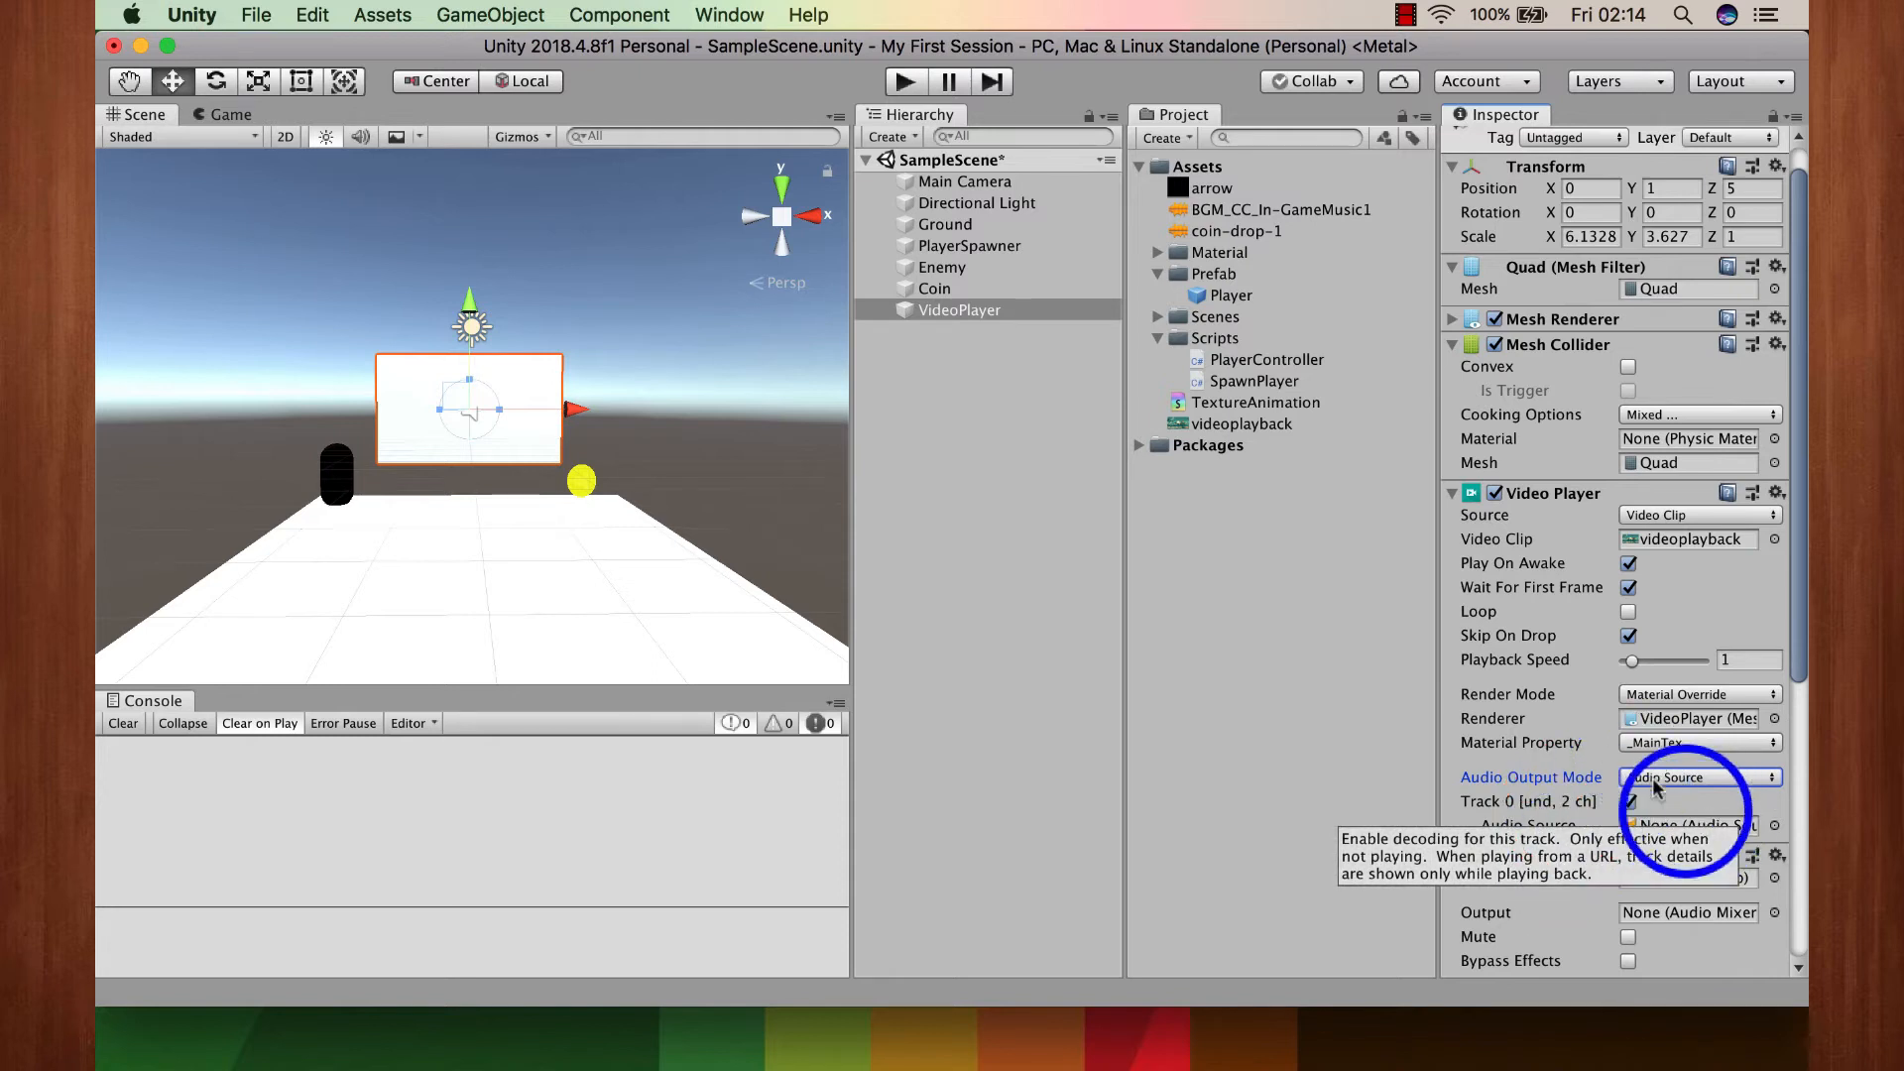
scroll(1646, 763, down, 5)
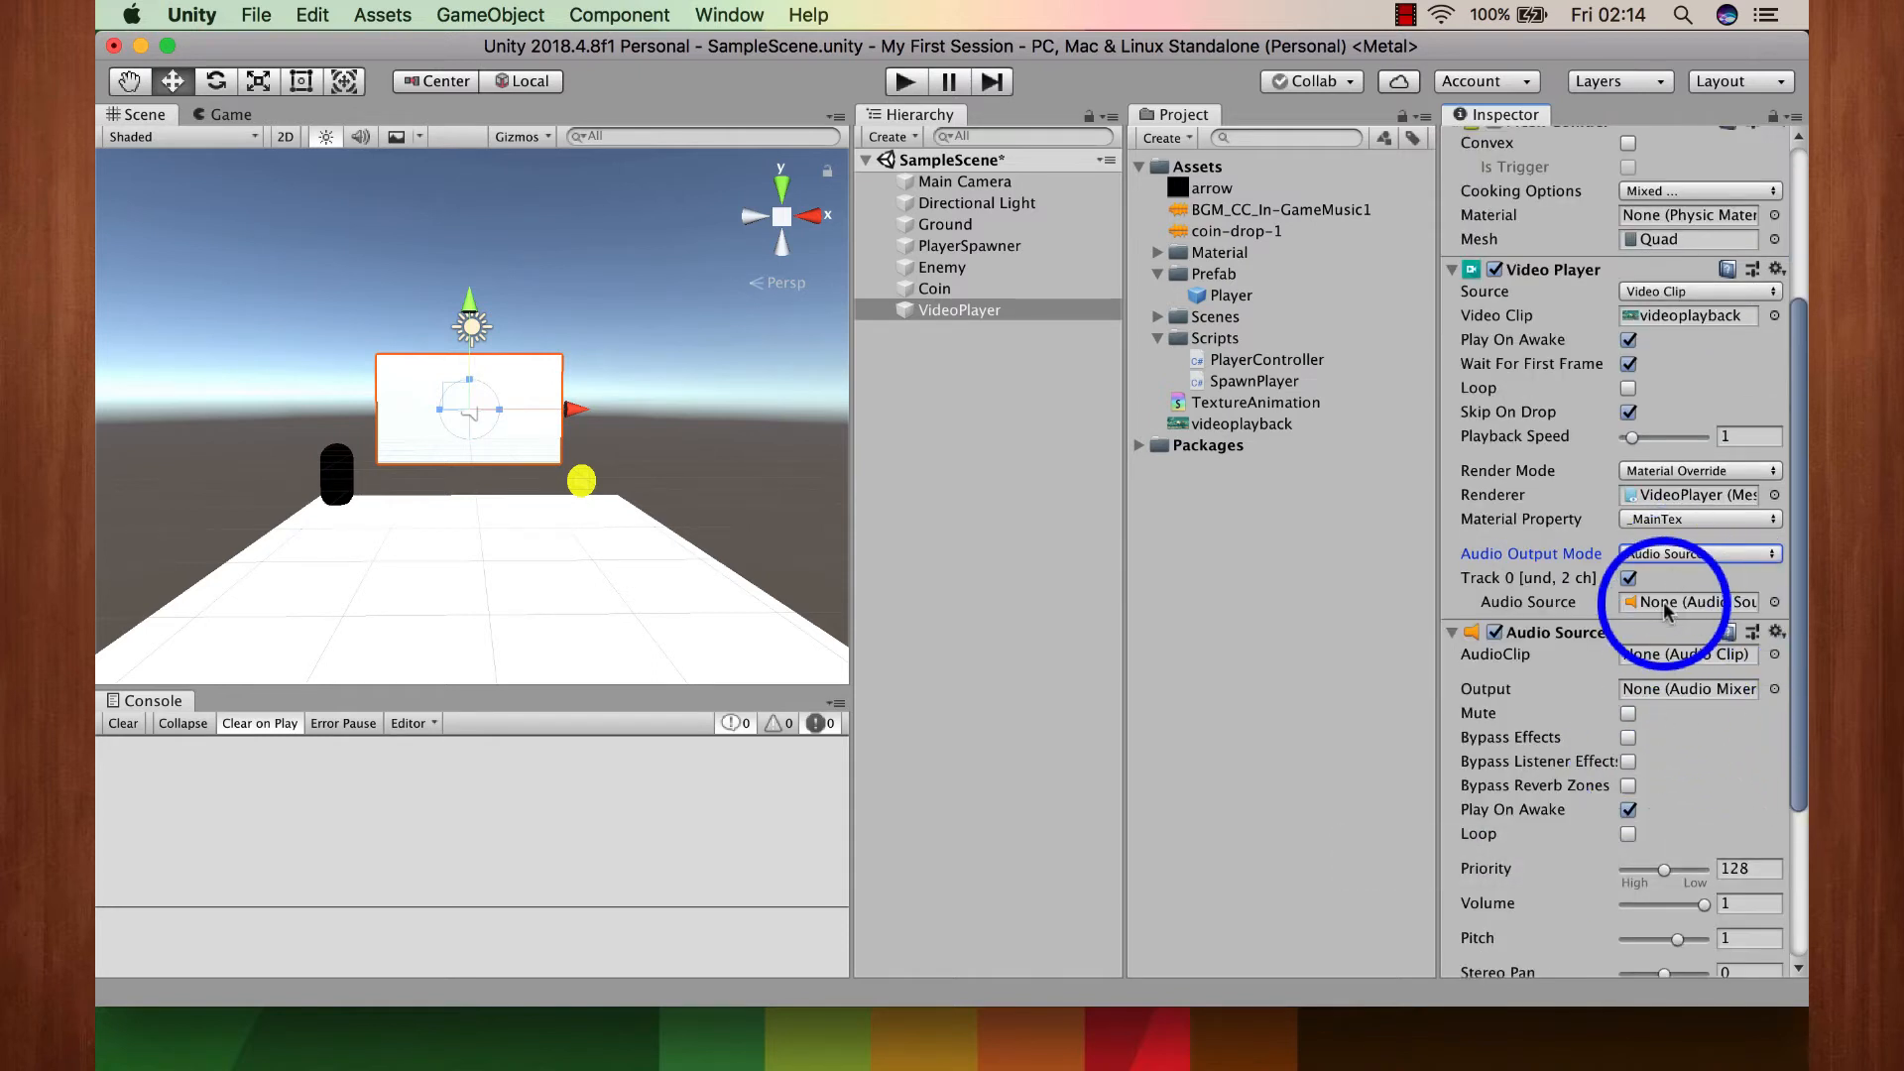
drag(1543, 640, 1676, 605)
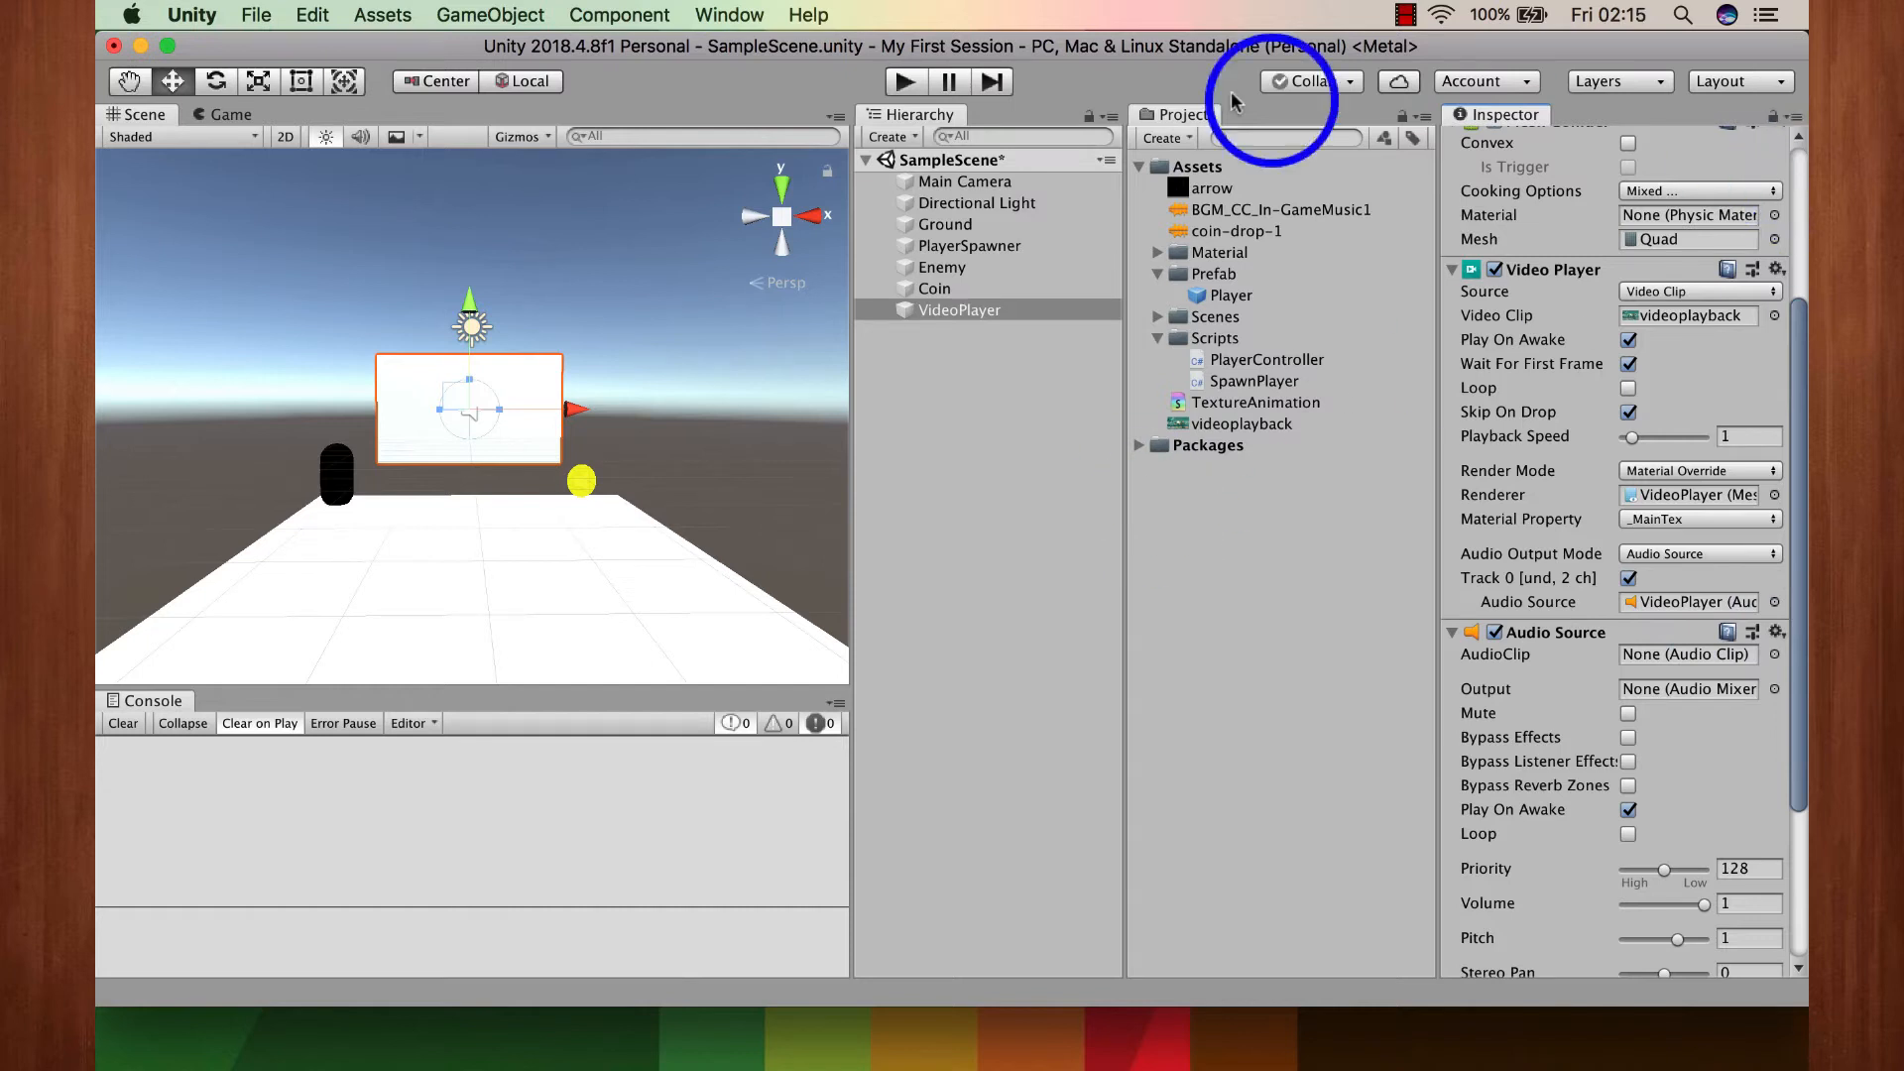
Step: Run the scene to test the video's sound through the VideoPlayer's Audio Source, and stop it
click(910, 84)
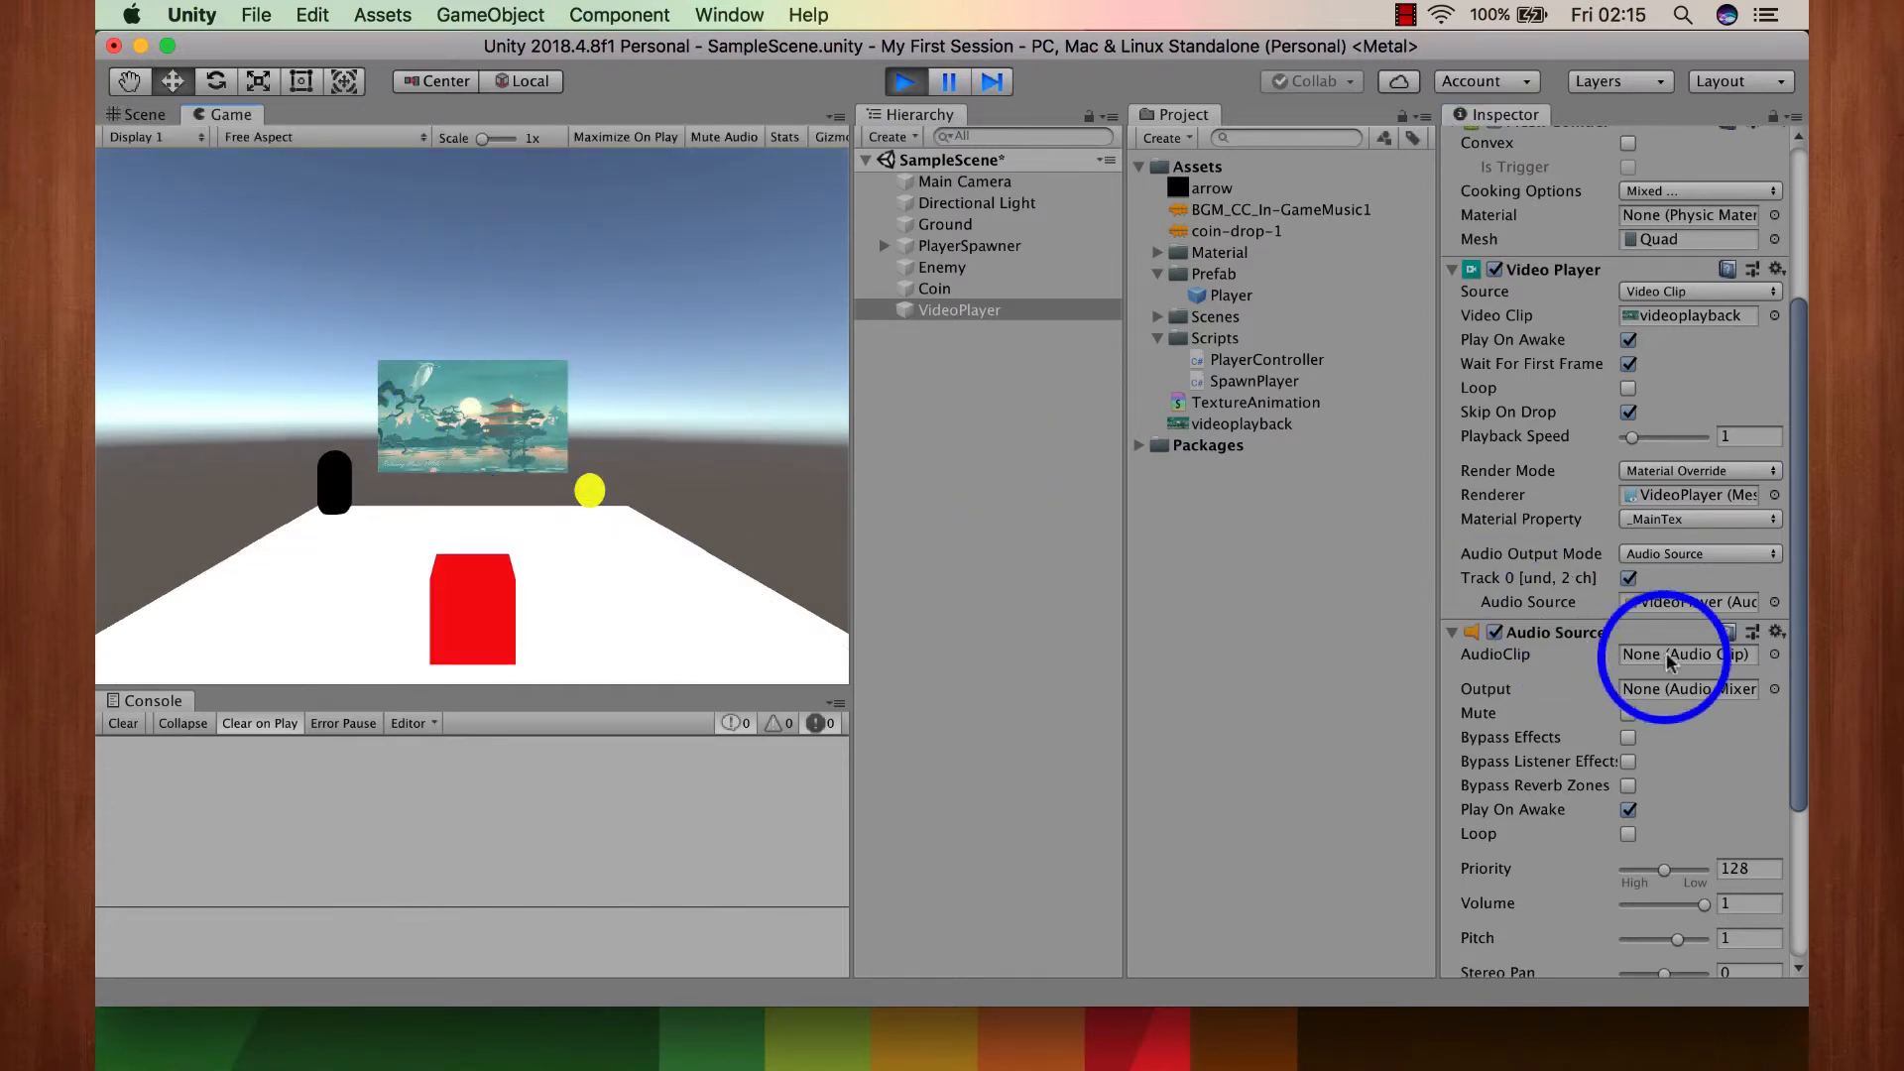
click(903, 81)
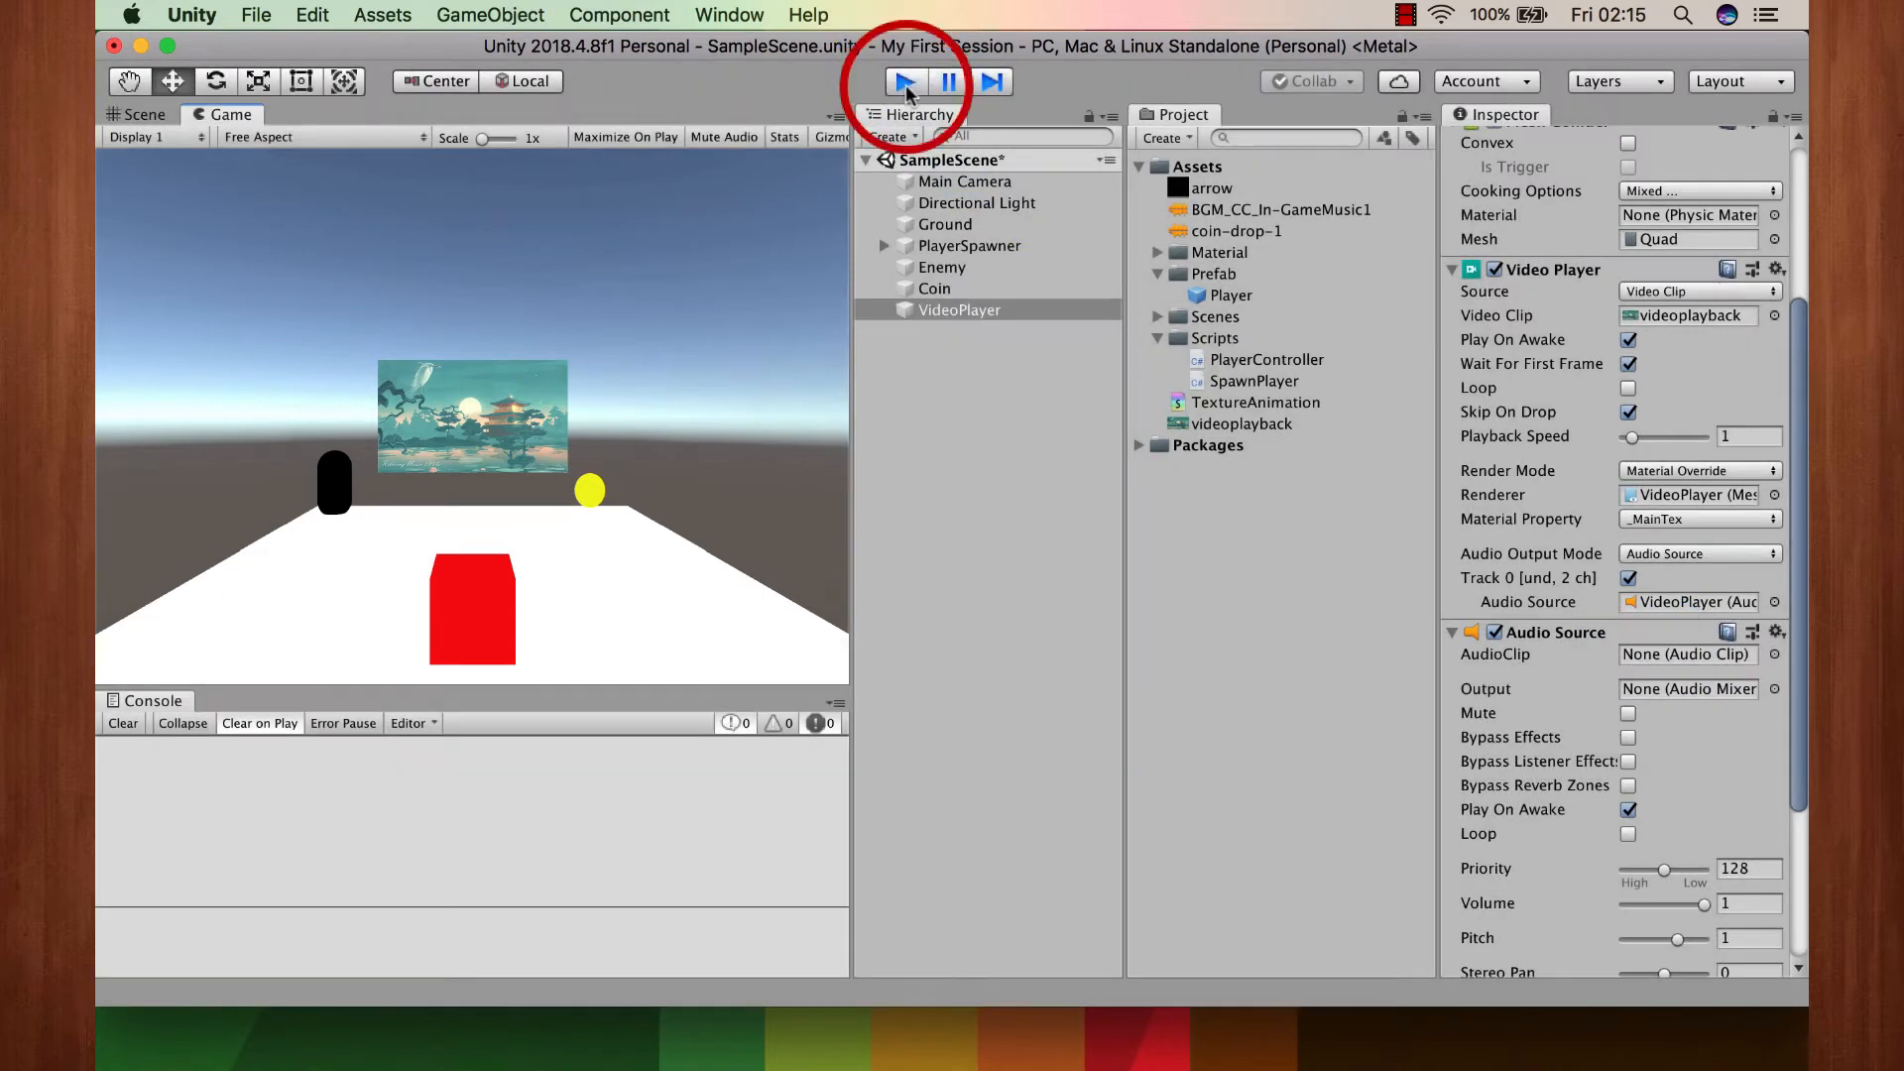
Step: Set the VideoPlayer's Audio Output Mode back to Direct and remove its Audio Source component
click(1761, 554)
click(1724, 585)
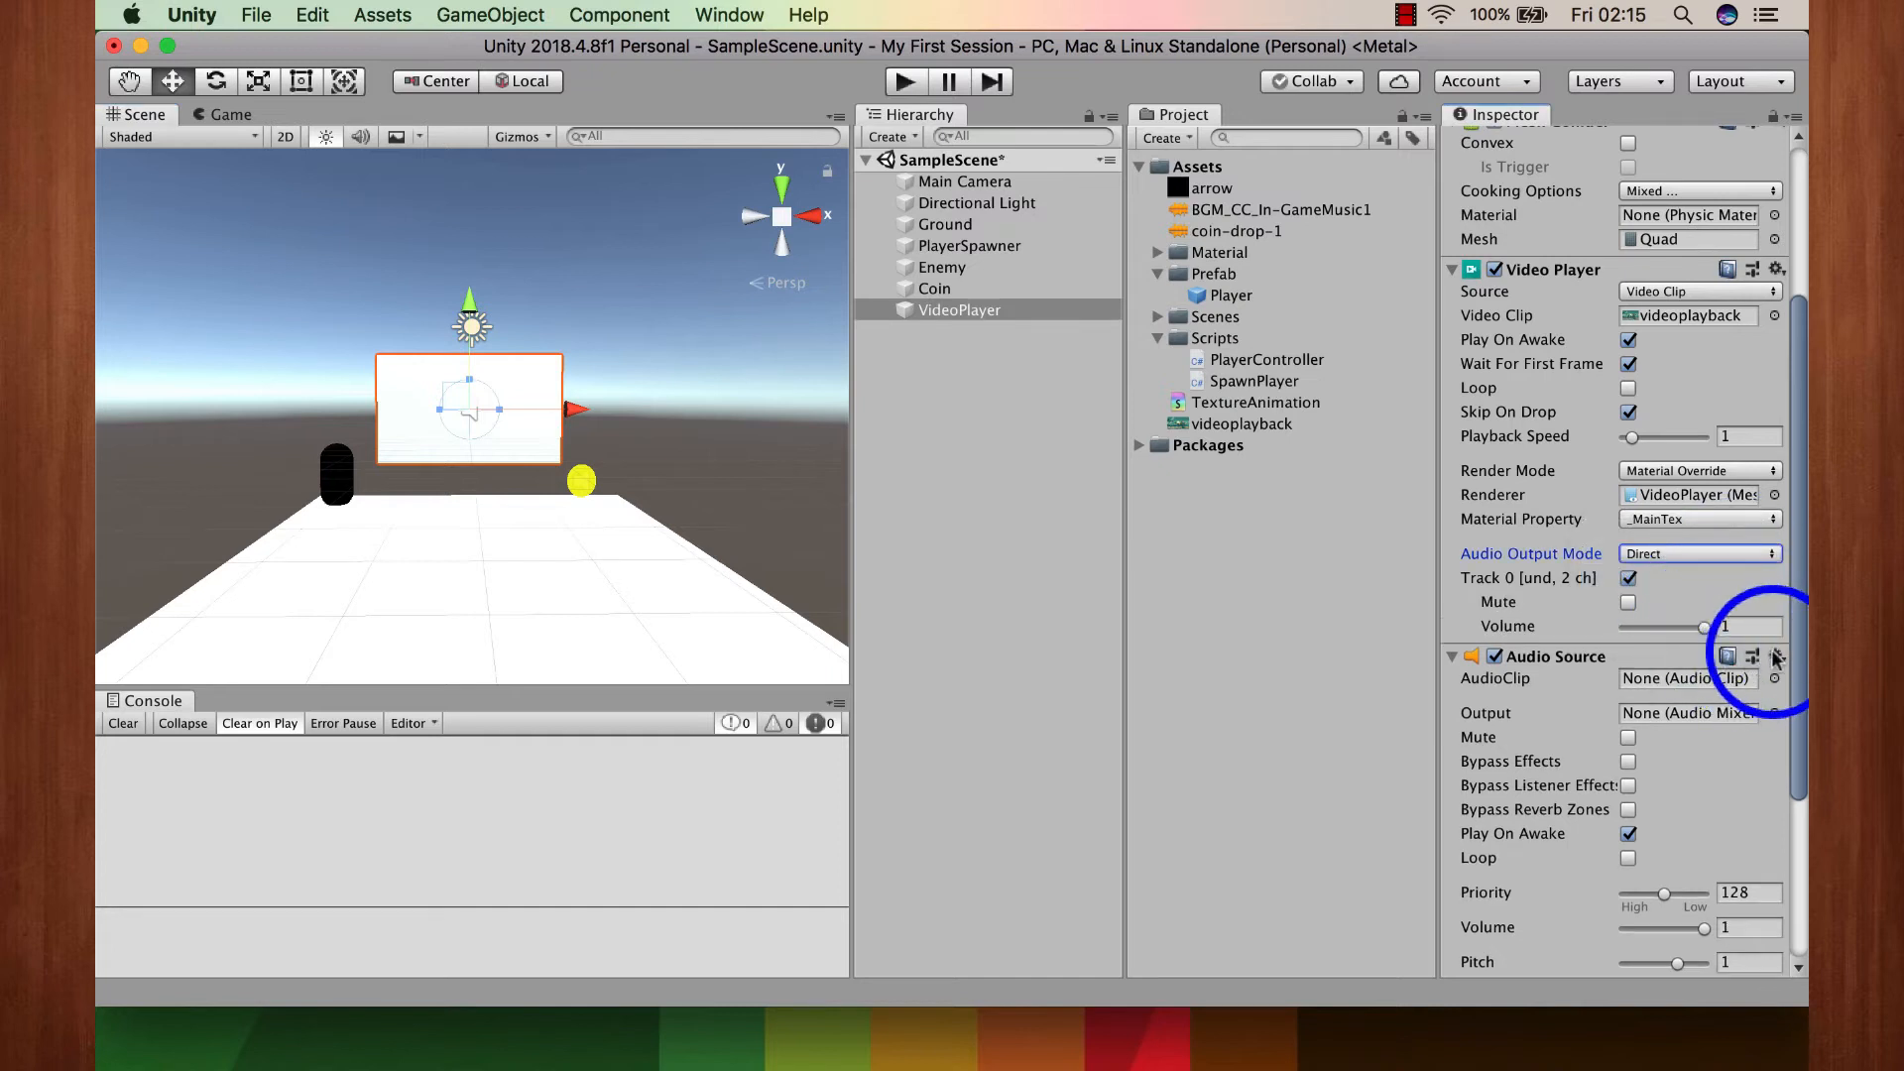
click(1775, 657)
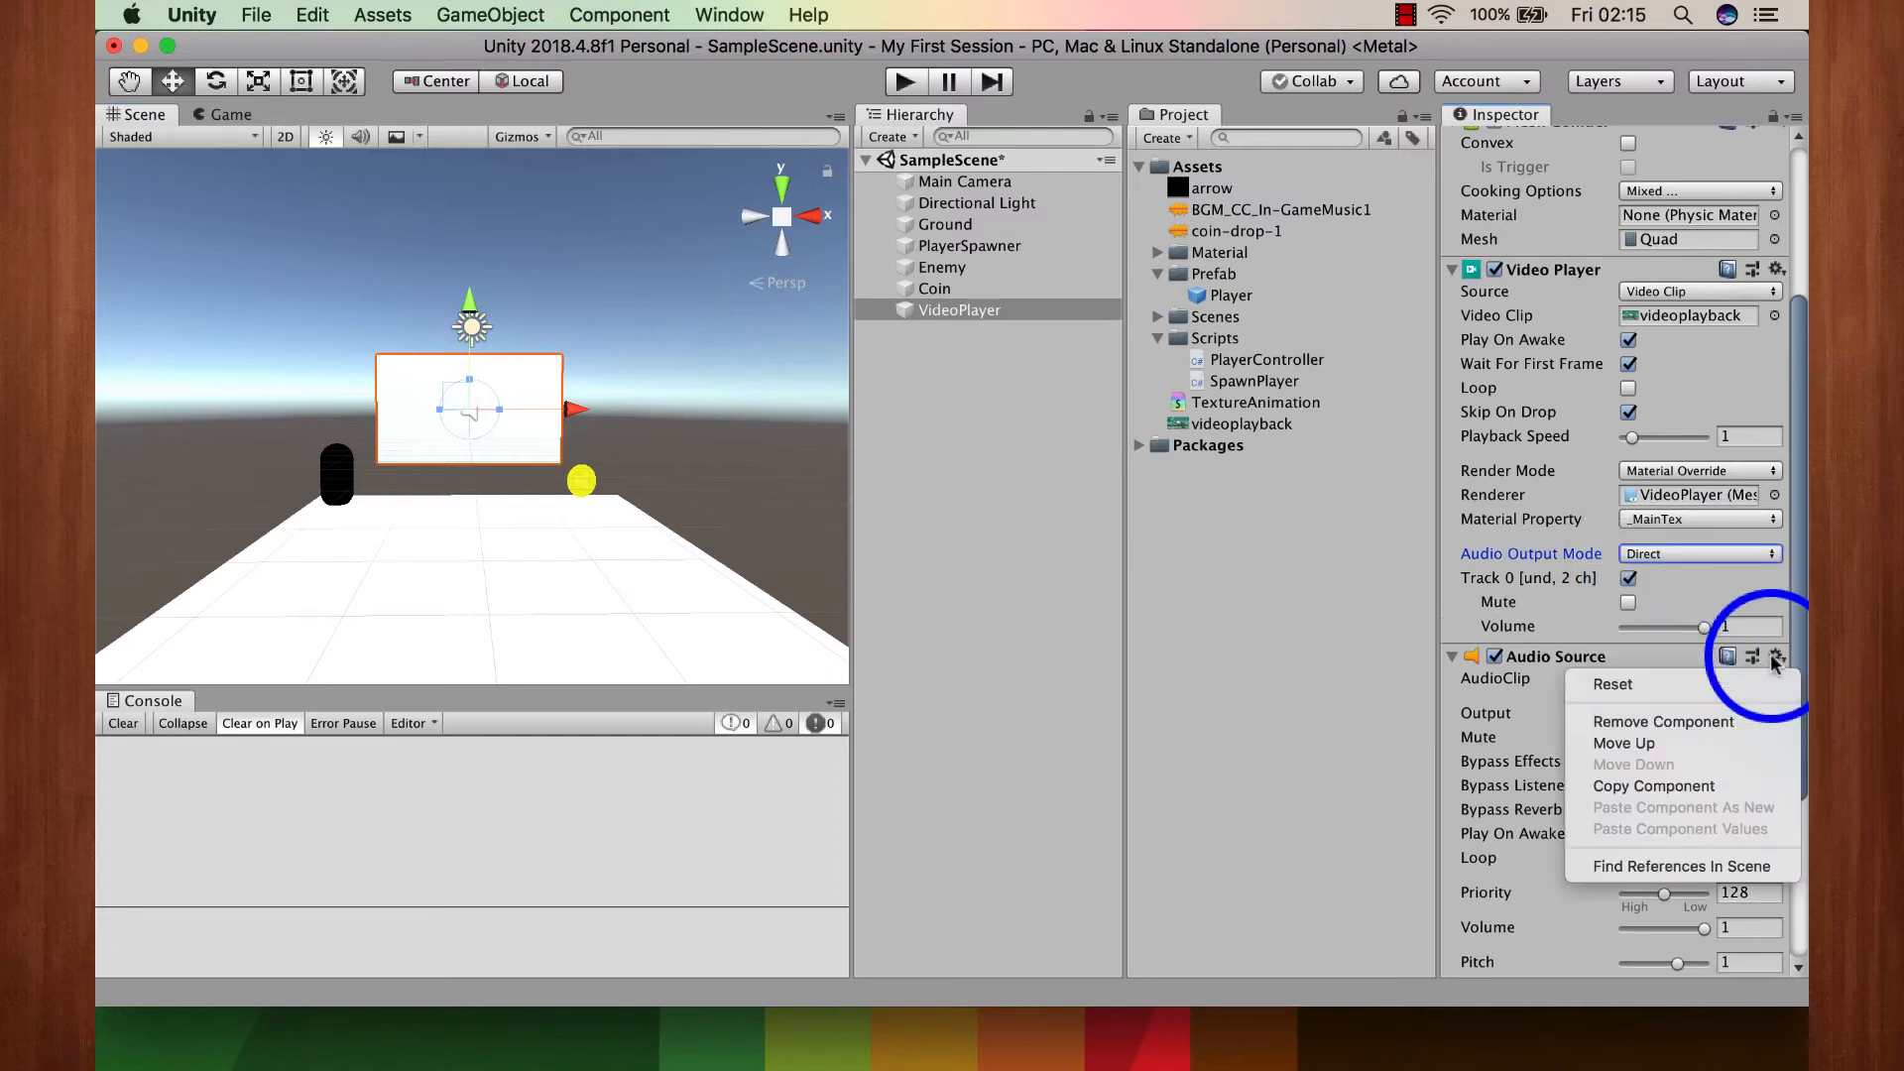
click(1674, 721)
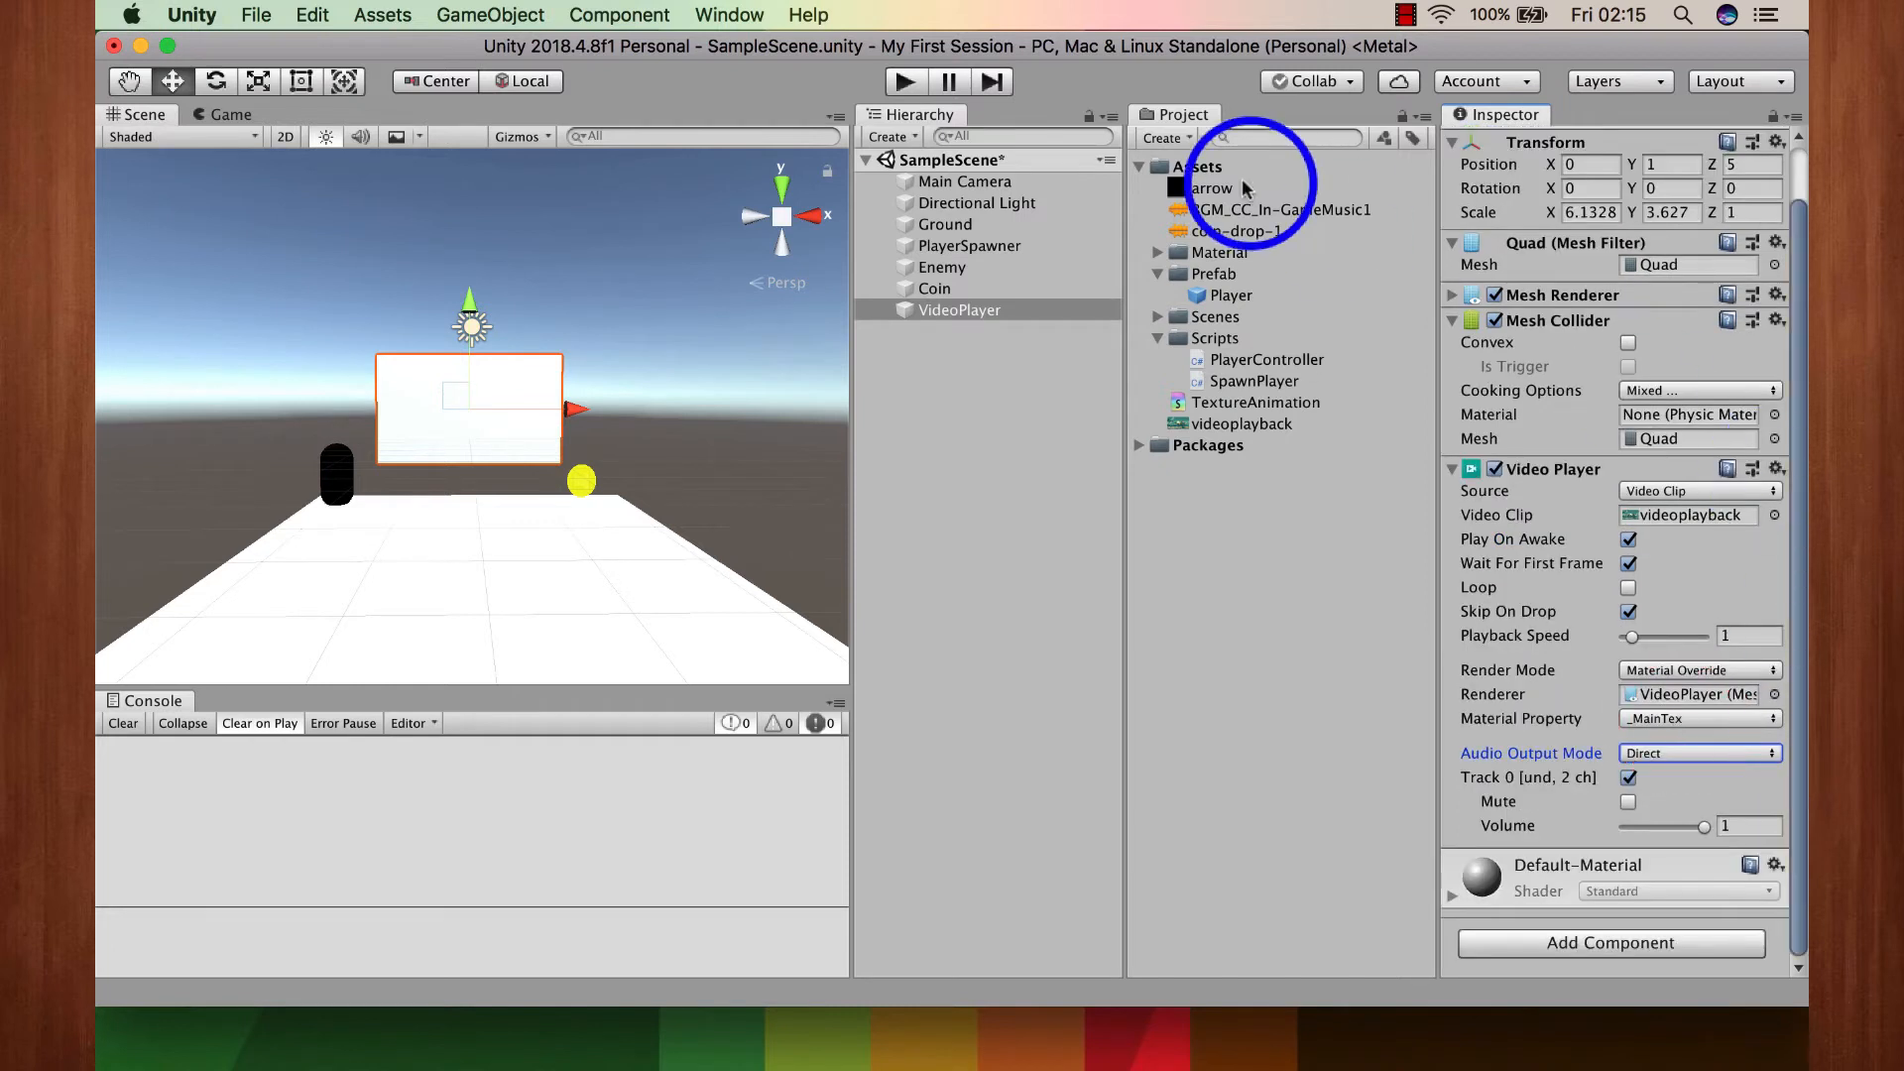
Step: Re-enable the Audio Source component on the Main Camera
click(982, 181)
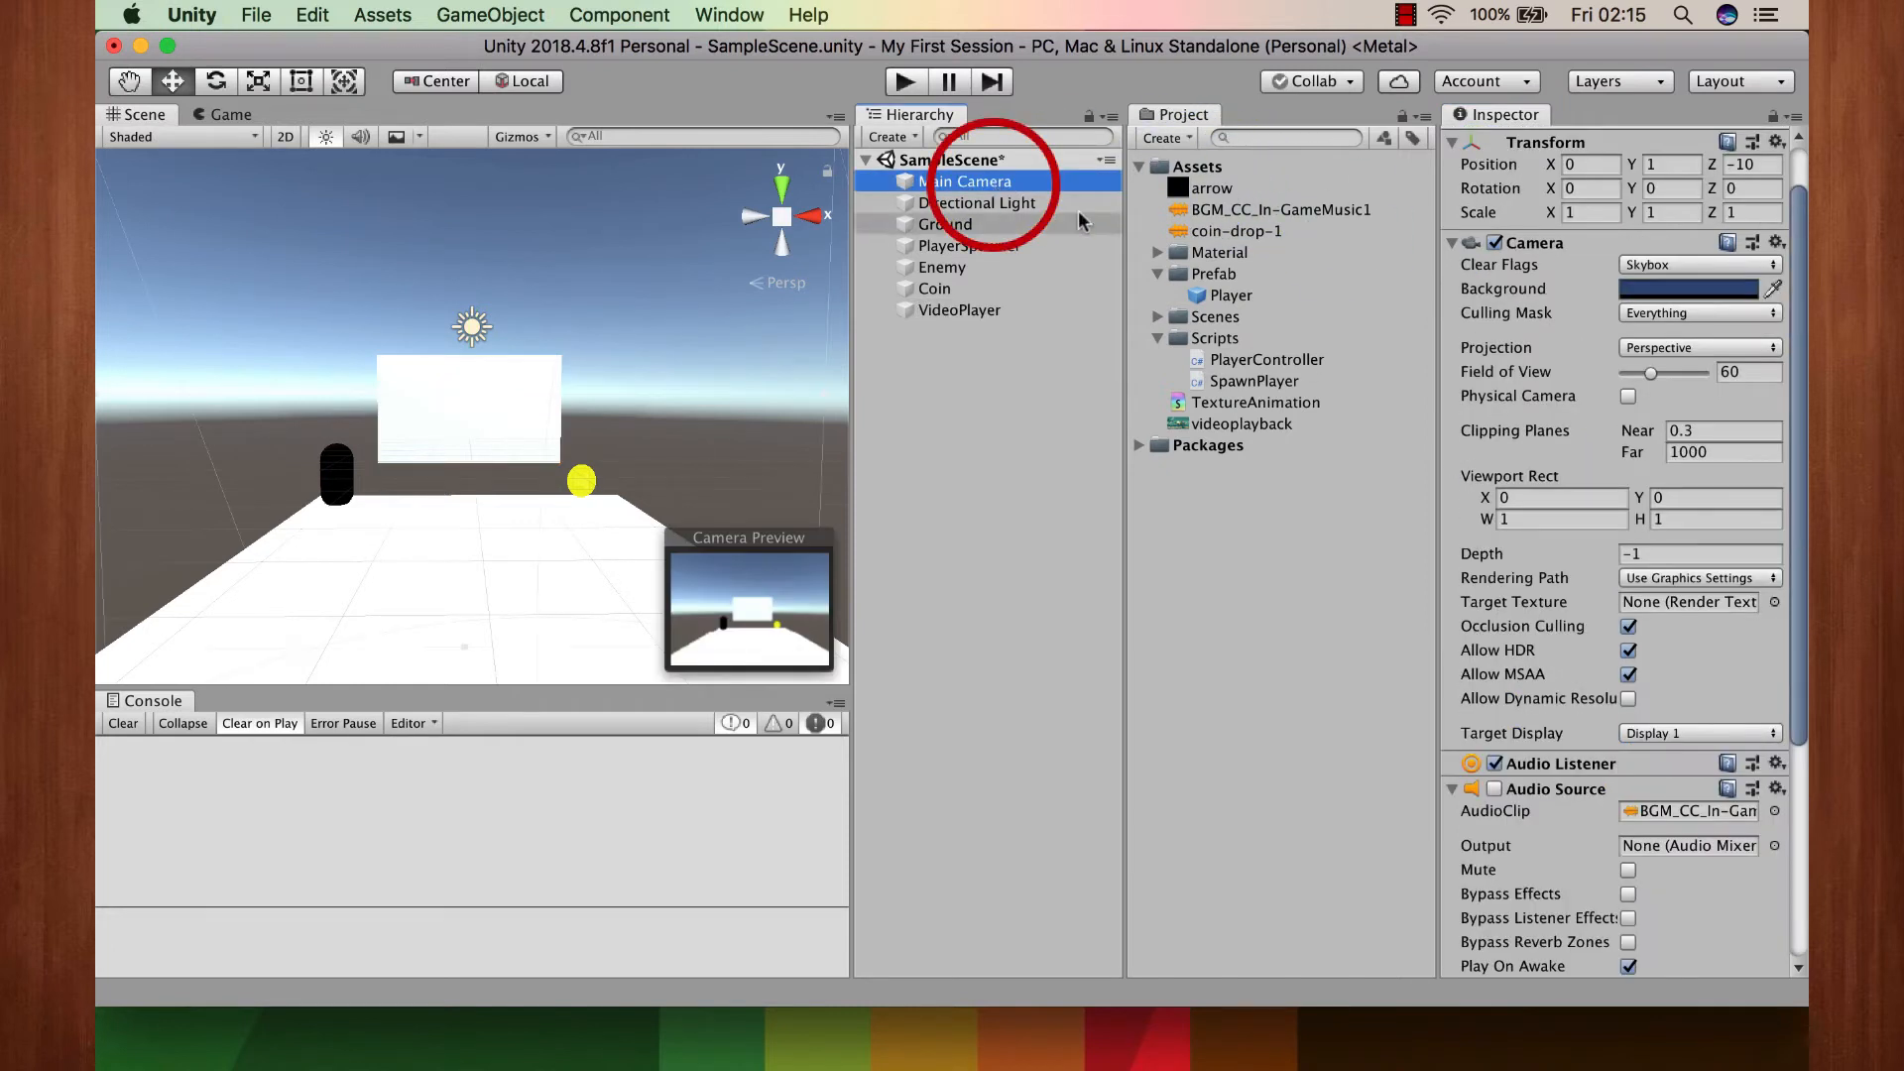
click(1496, 791)
click(948, 78)
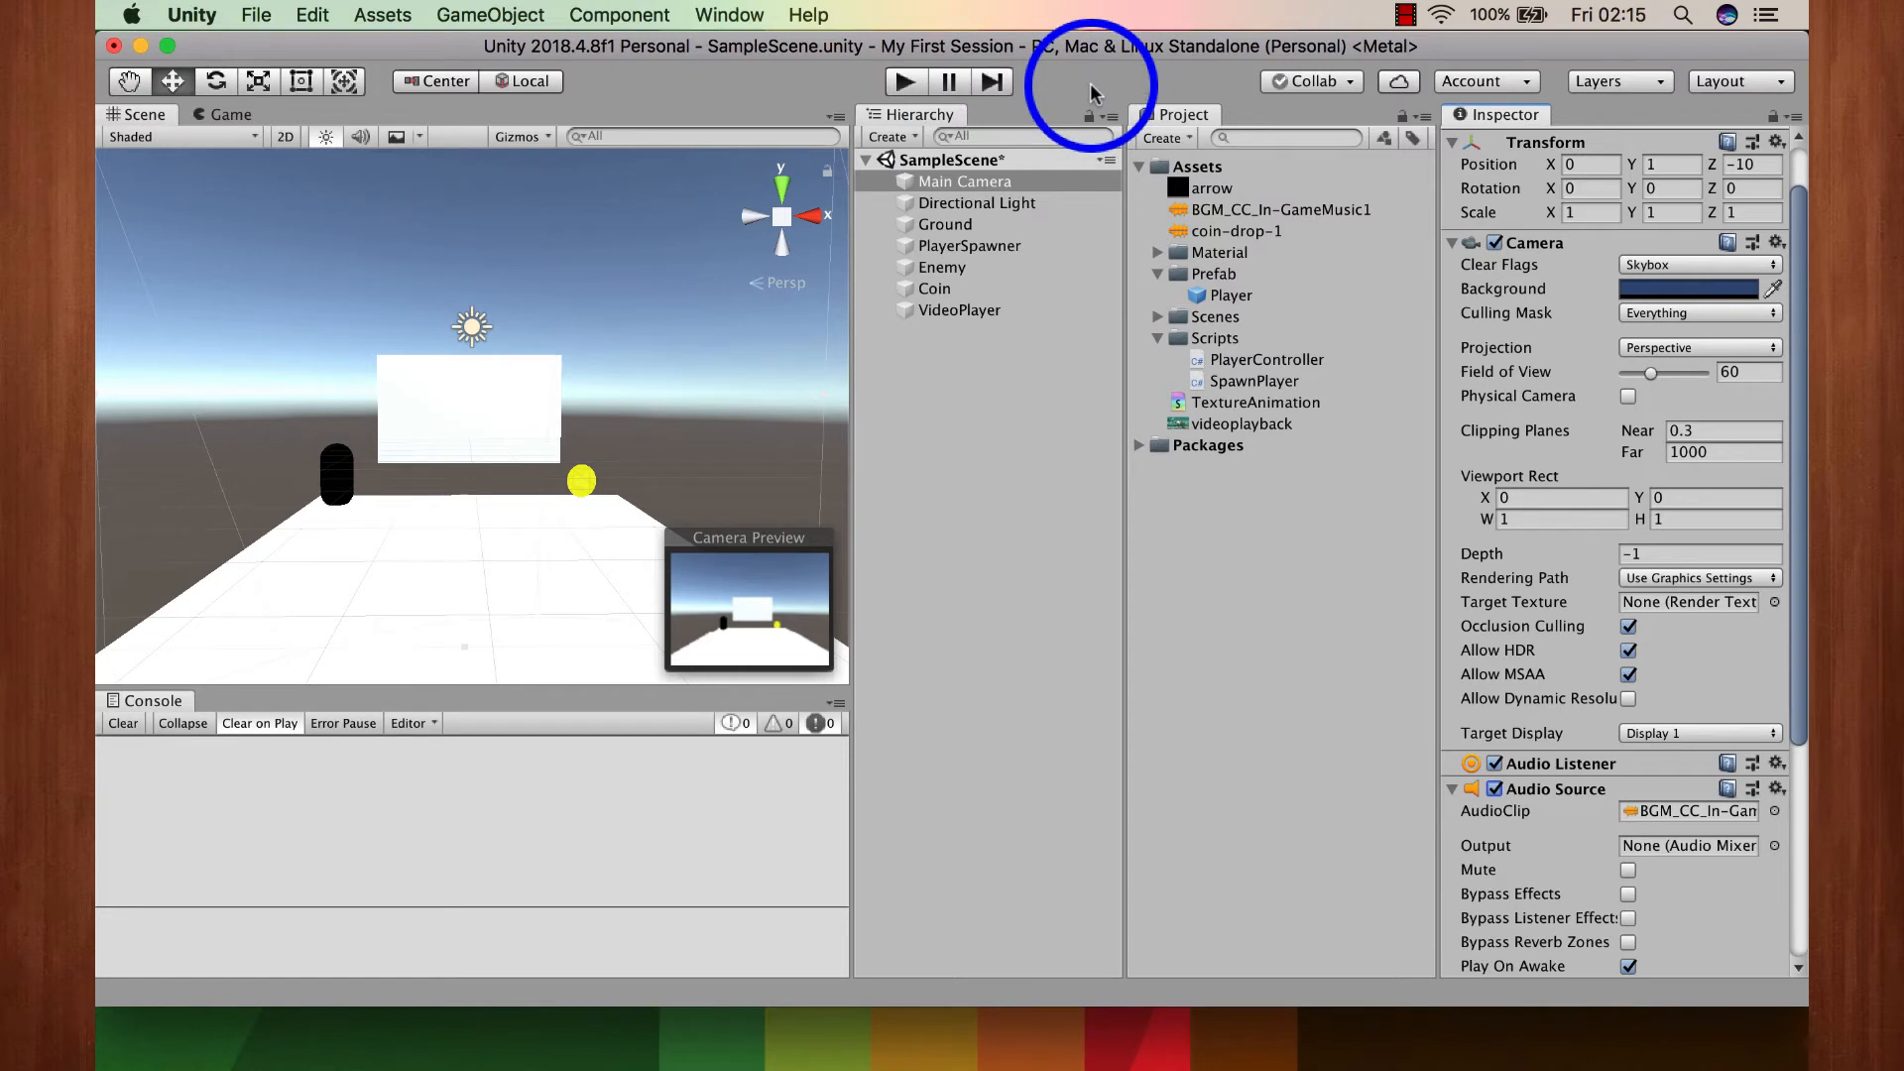
click(1408, 17)
click(1042, 471)
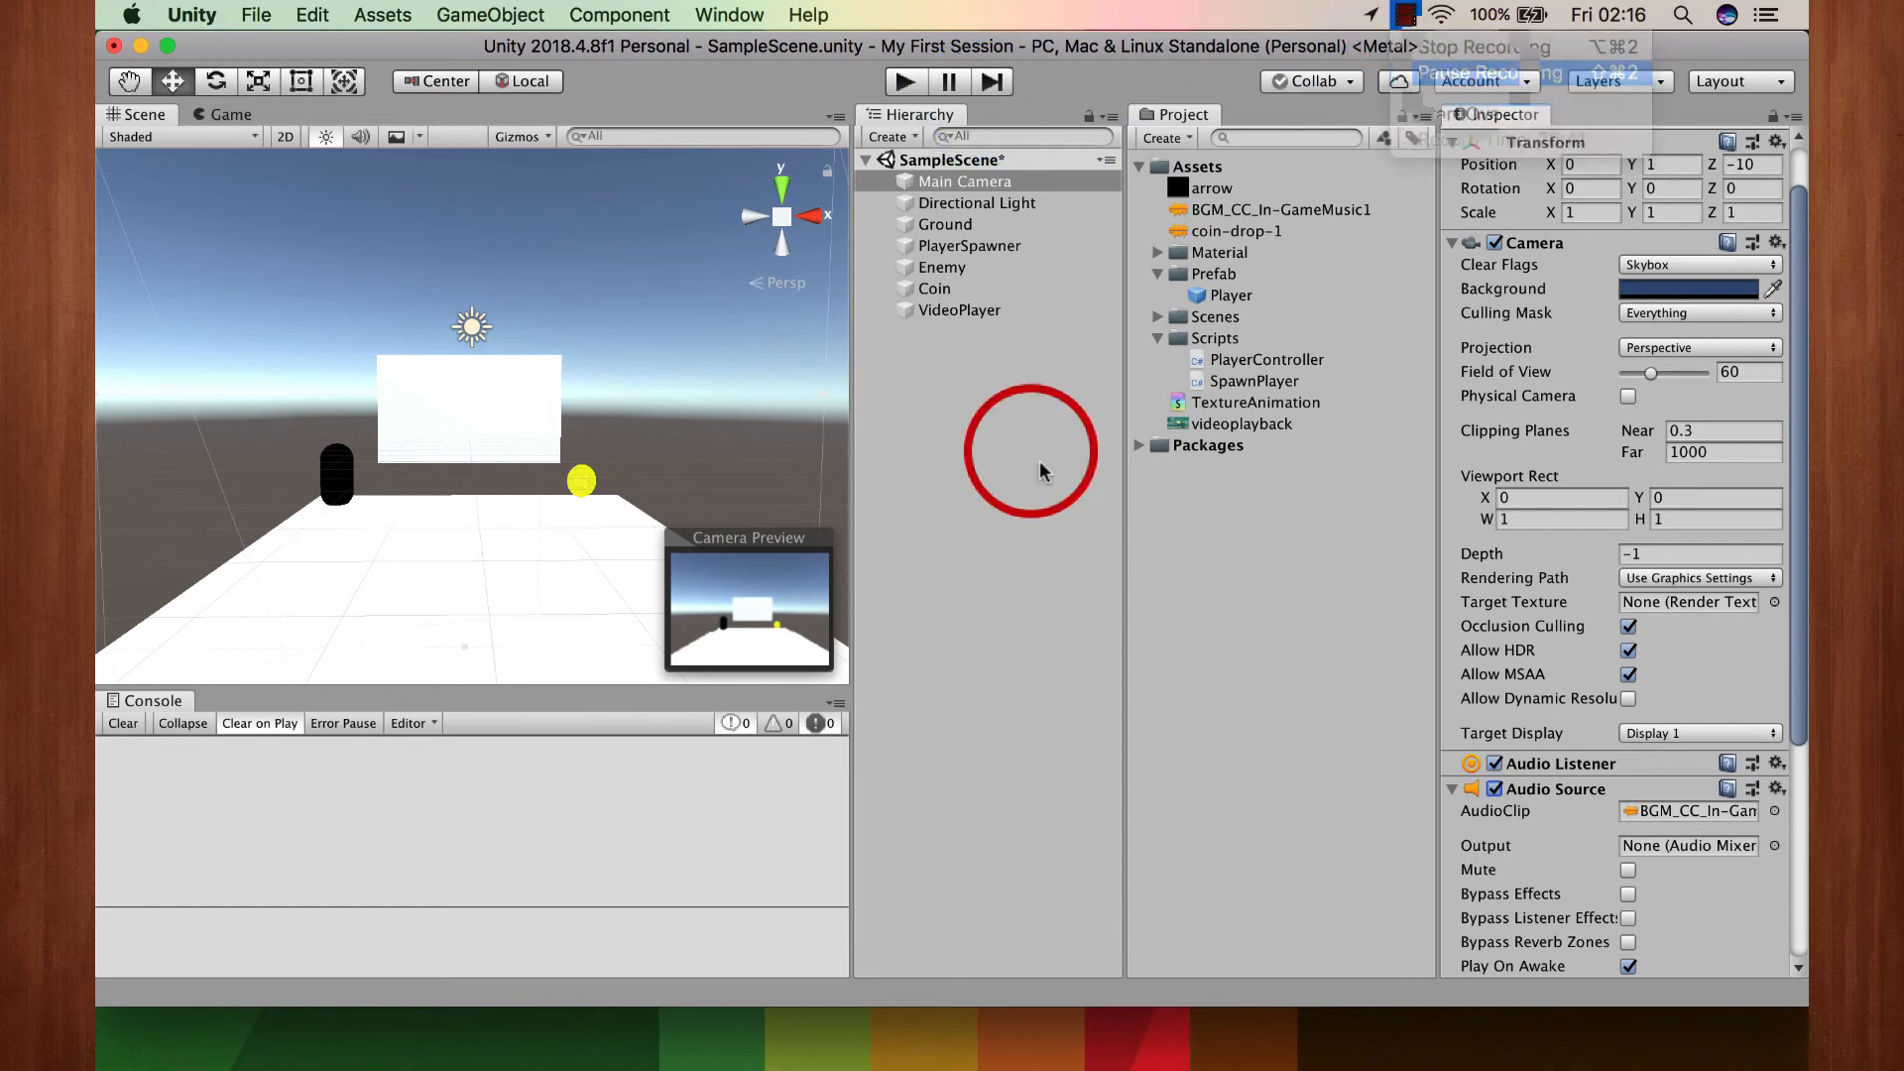
click(1407, 17)
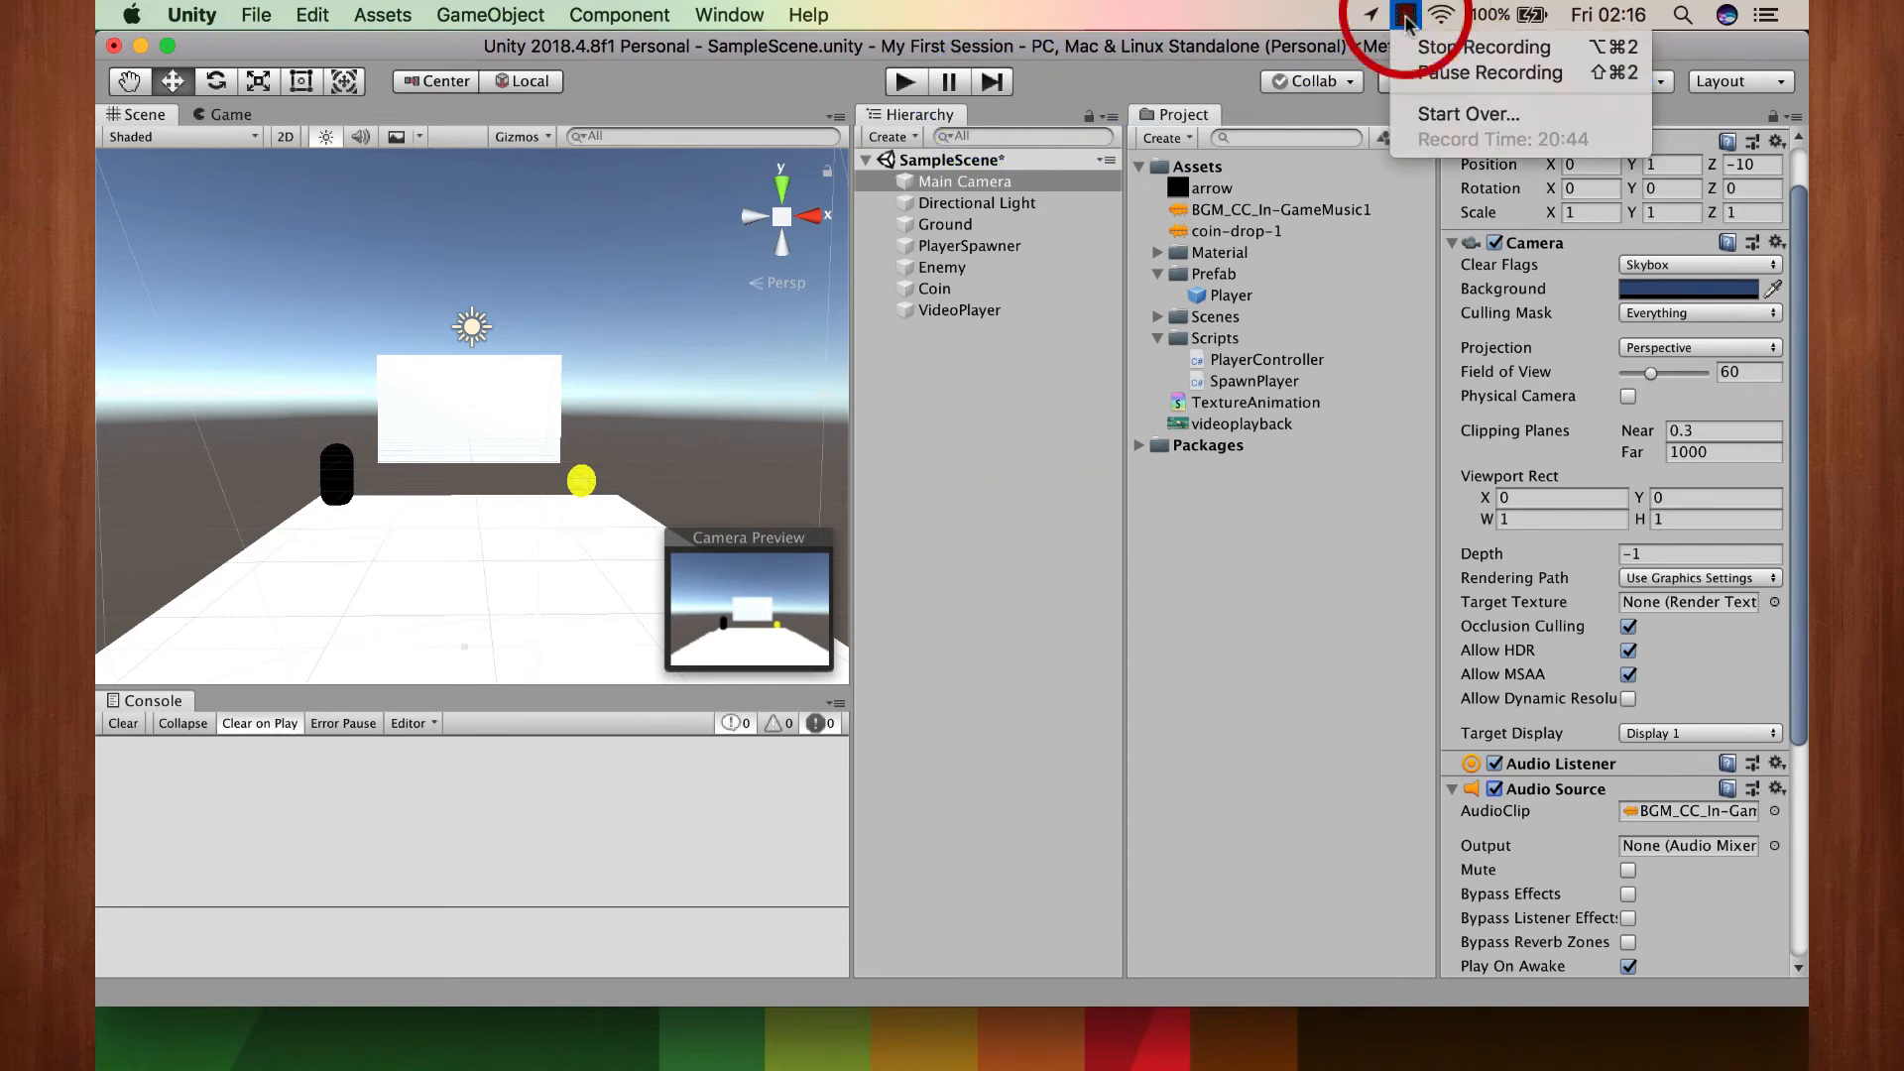
click(1141, 4)
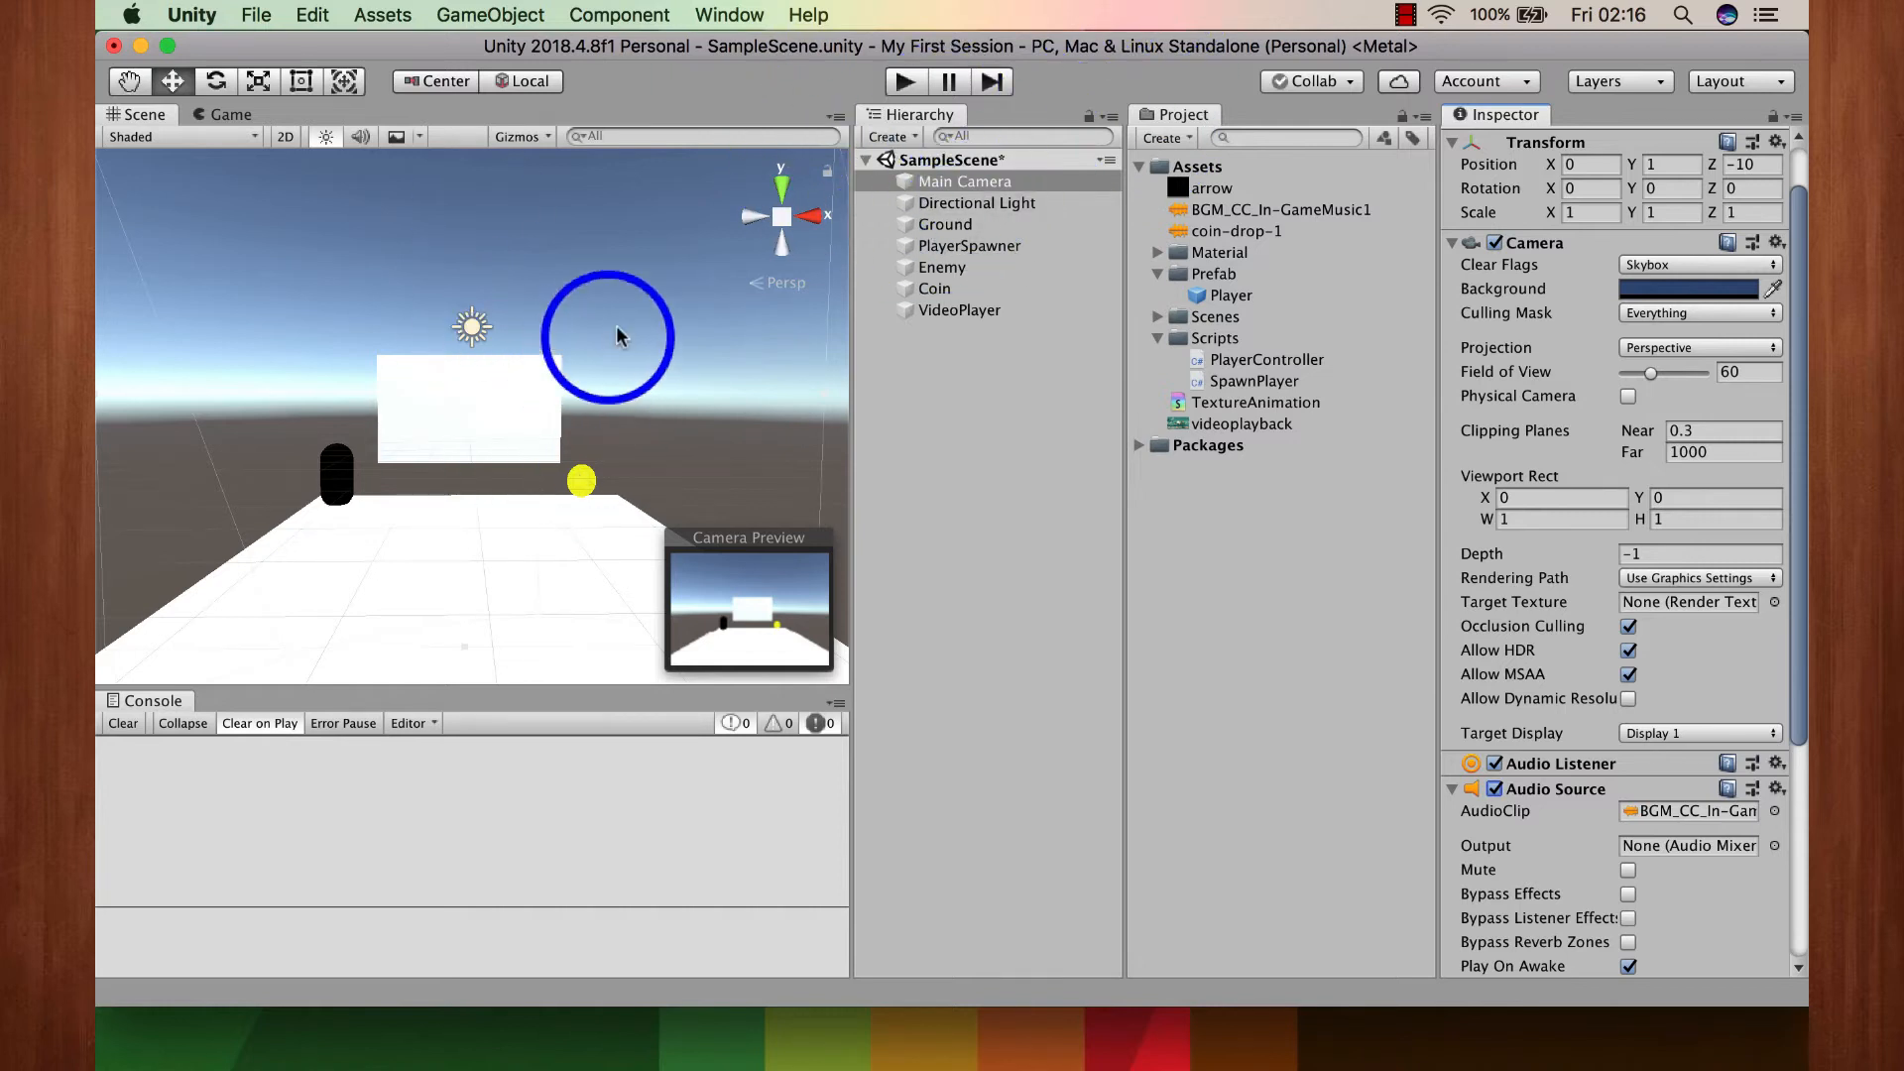
Step: Create a UI Canvas in the scene hierarchy
scroll(506, 417, down, 5)
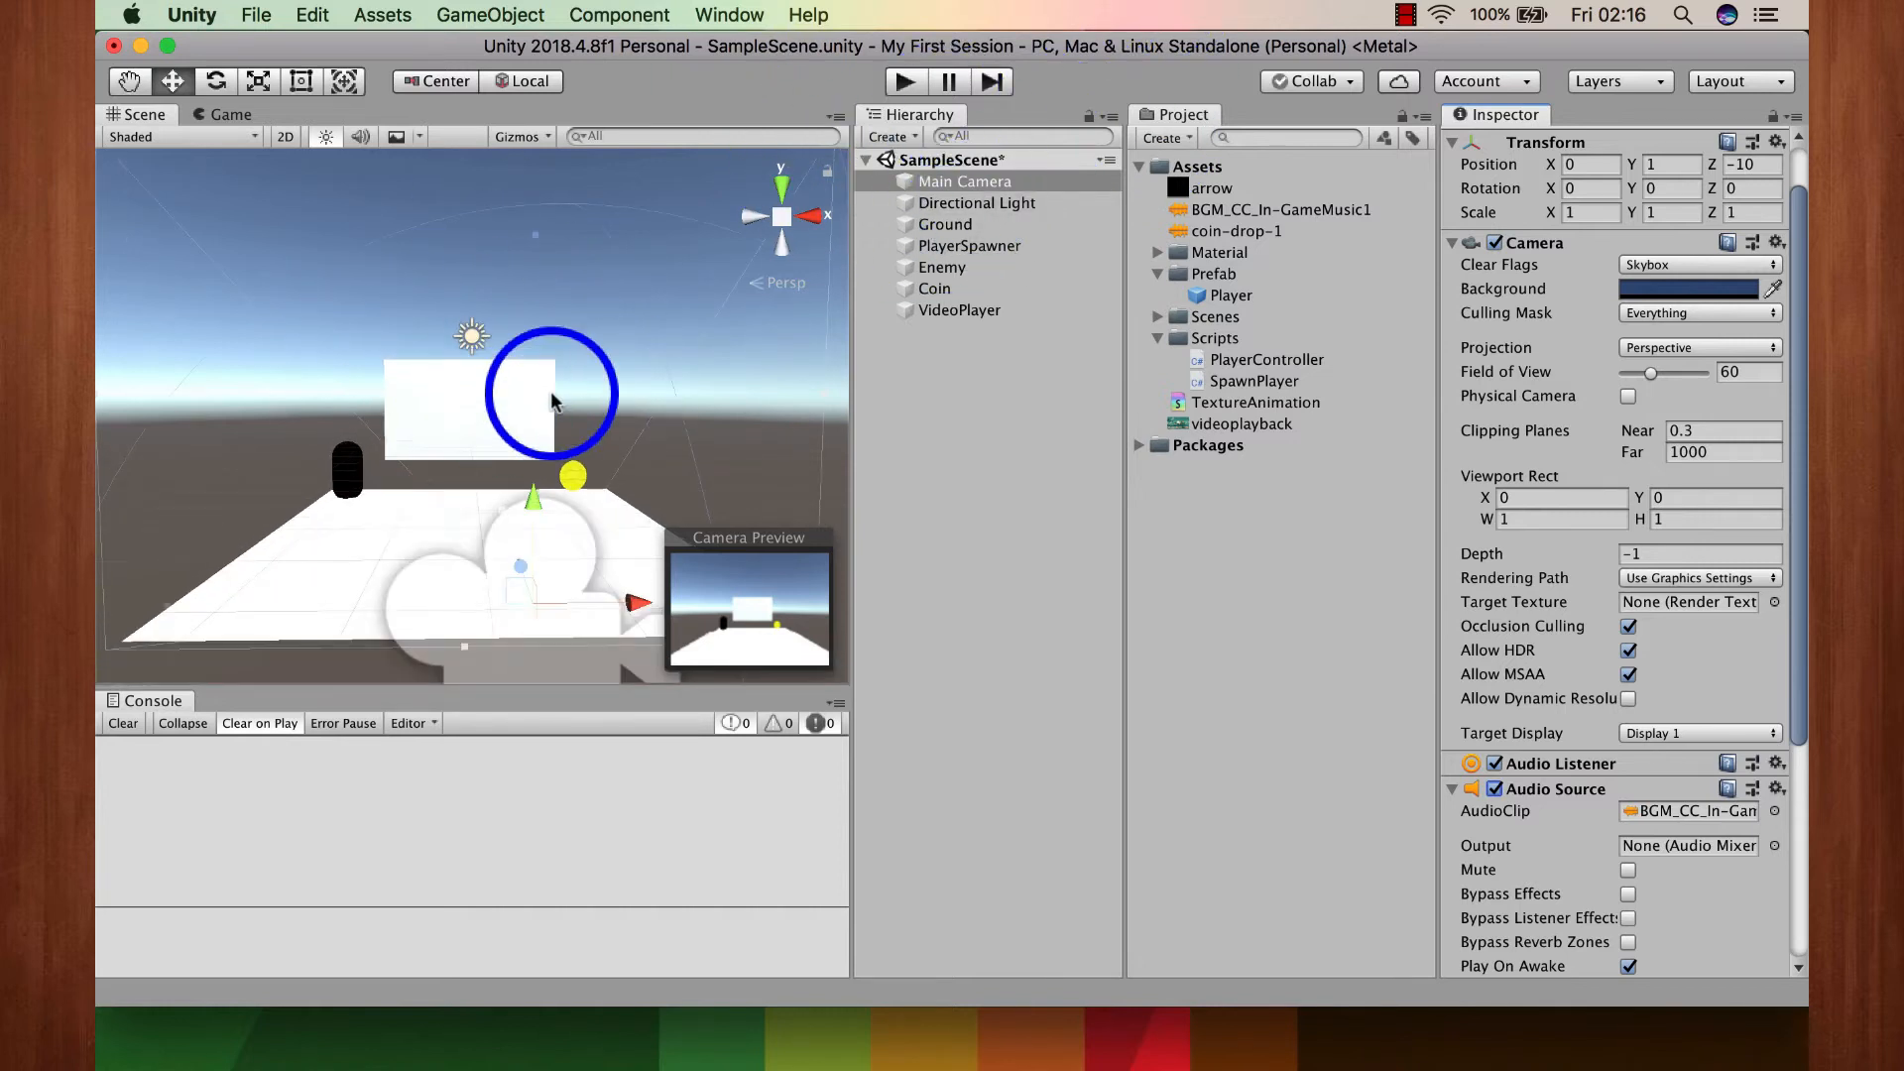
right_click(955, 371)
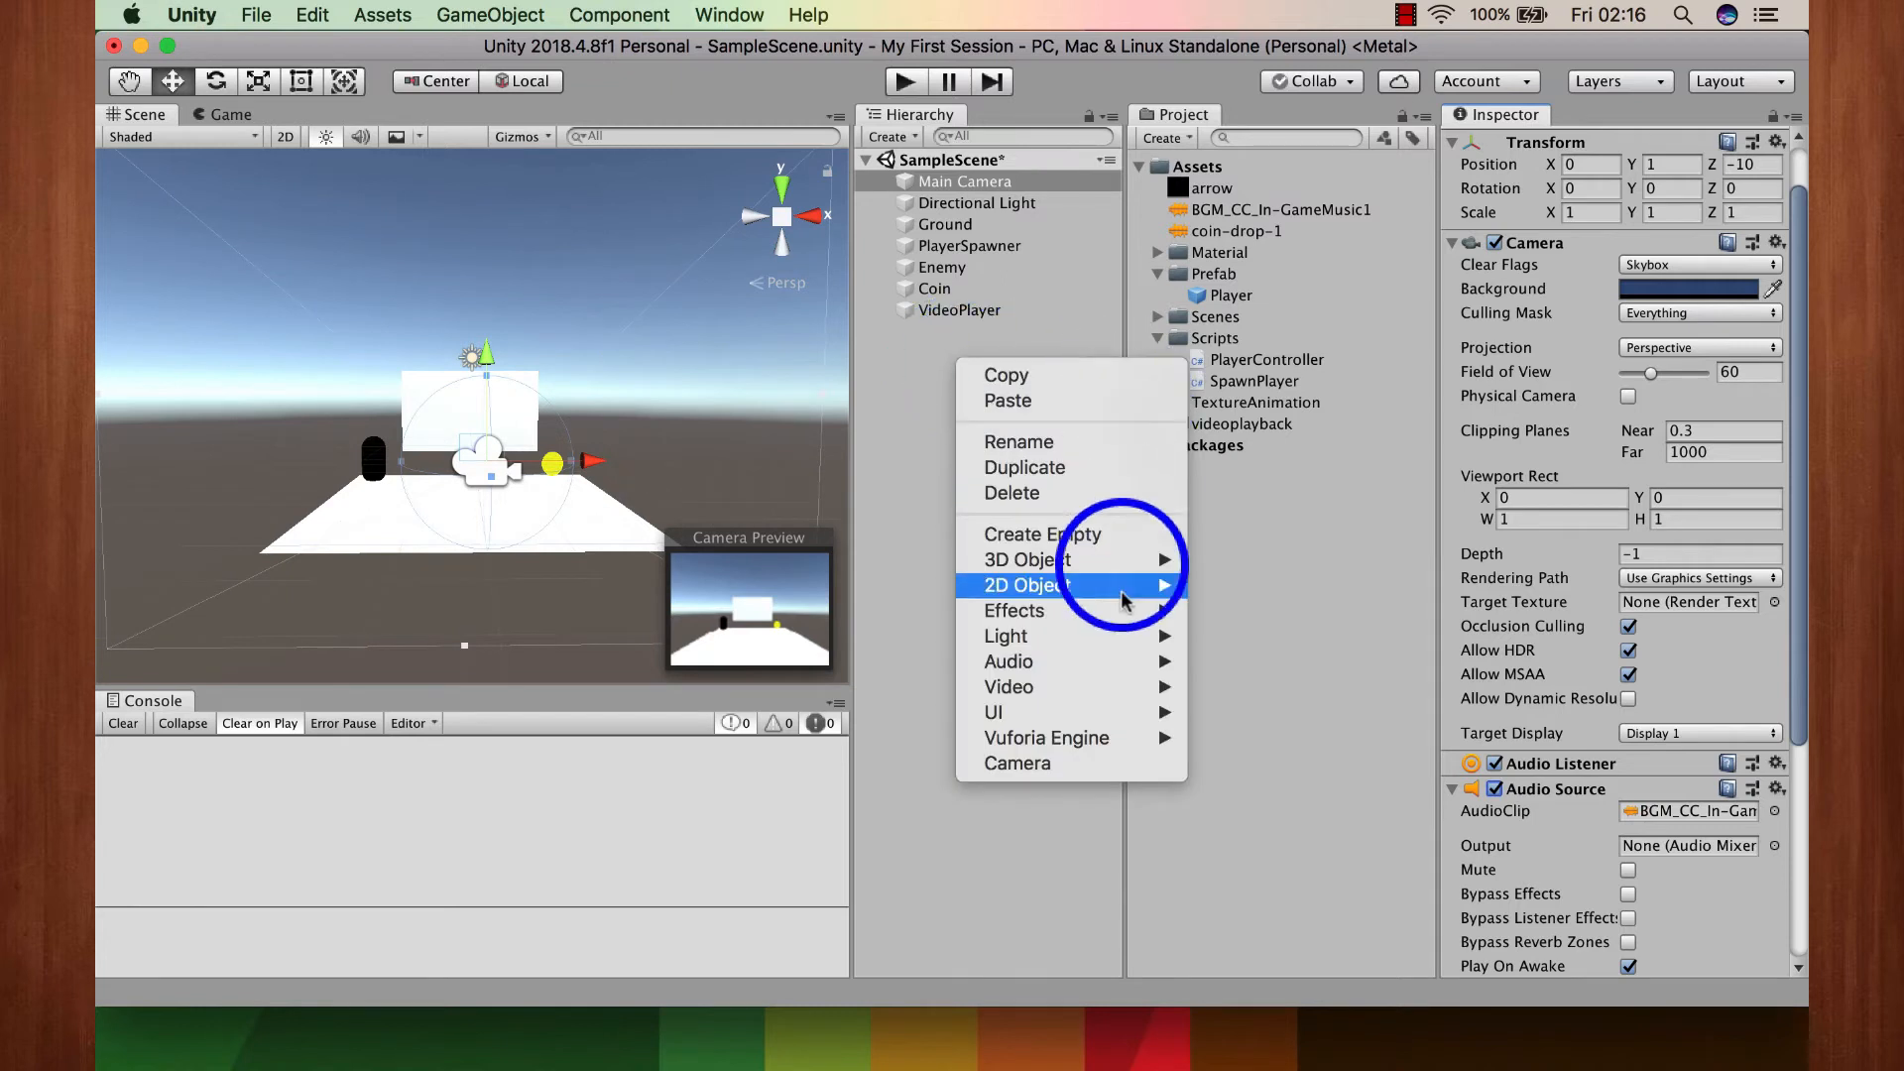
mouse_move(1116, 712)
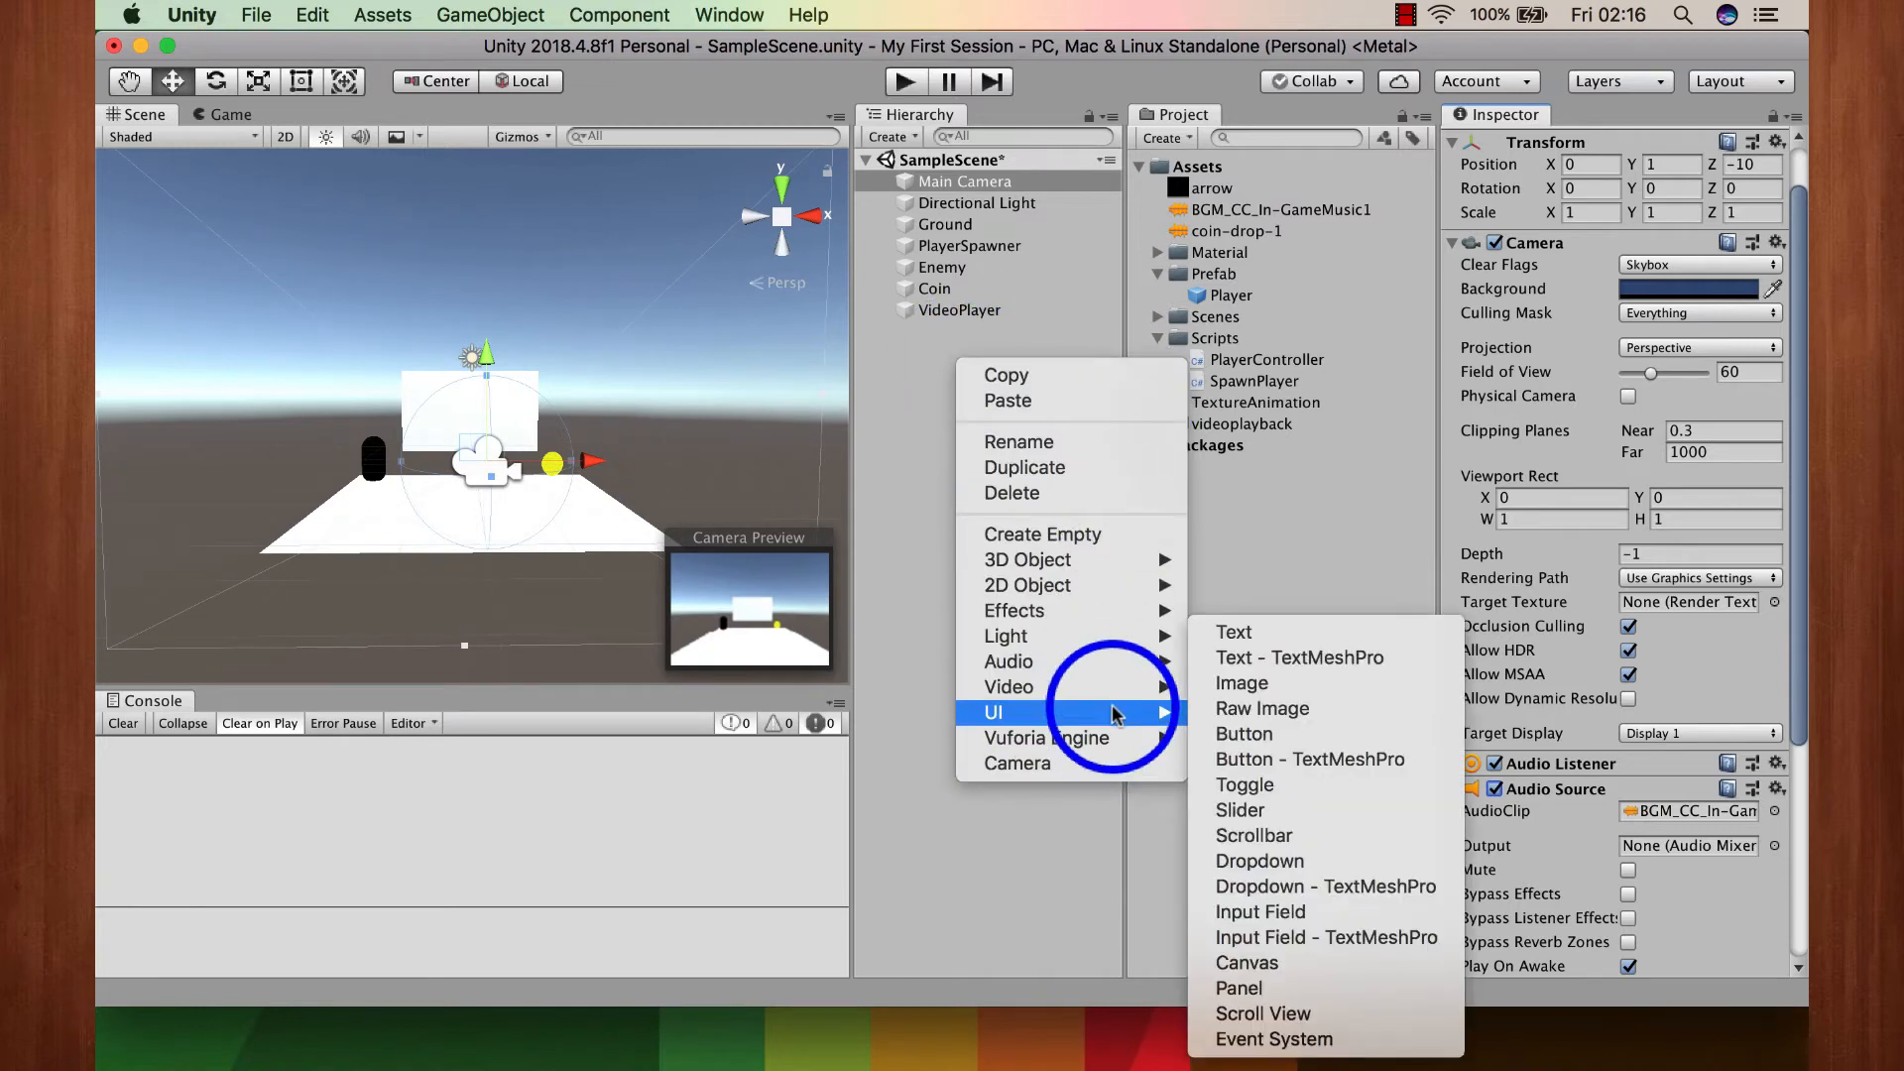
click(1270, 964)
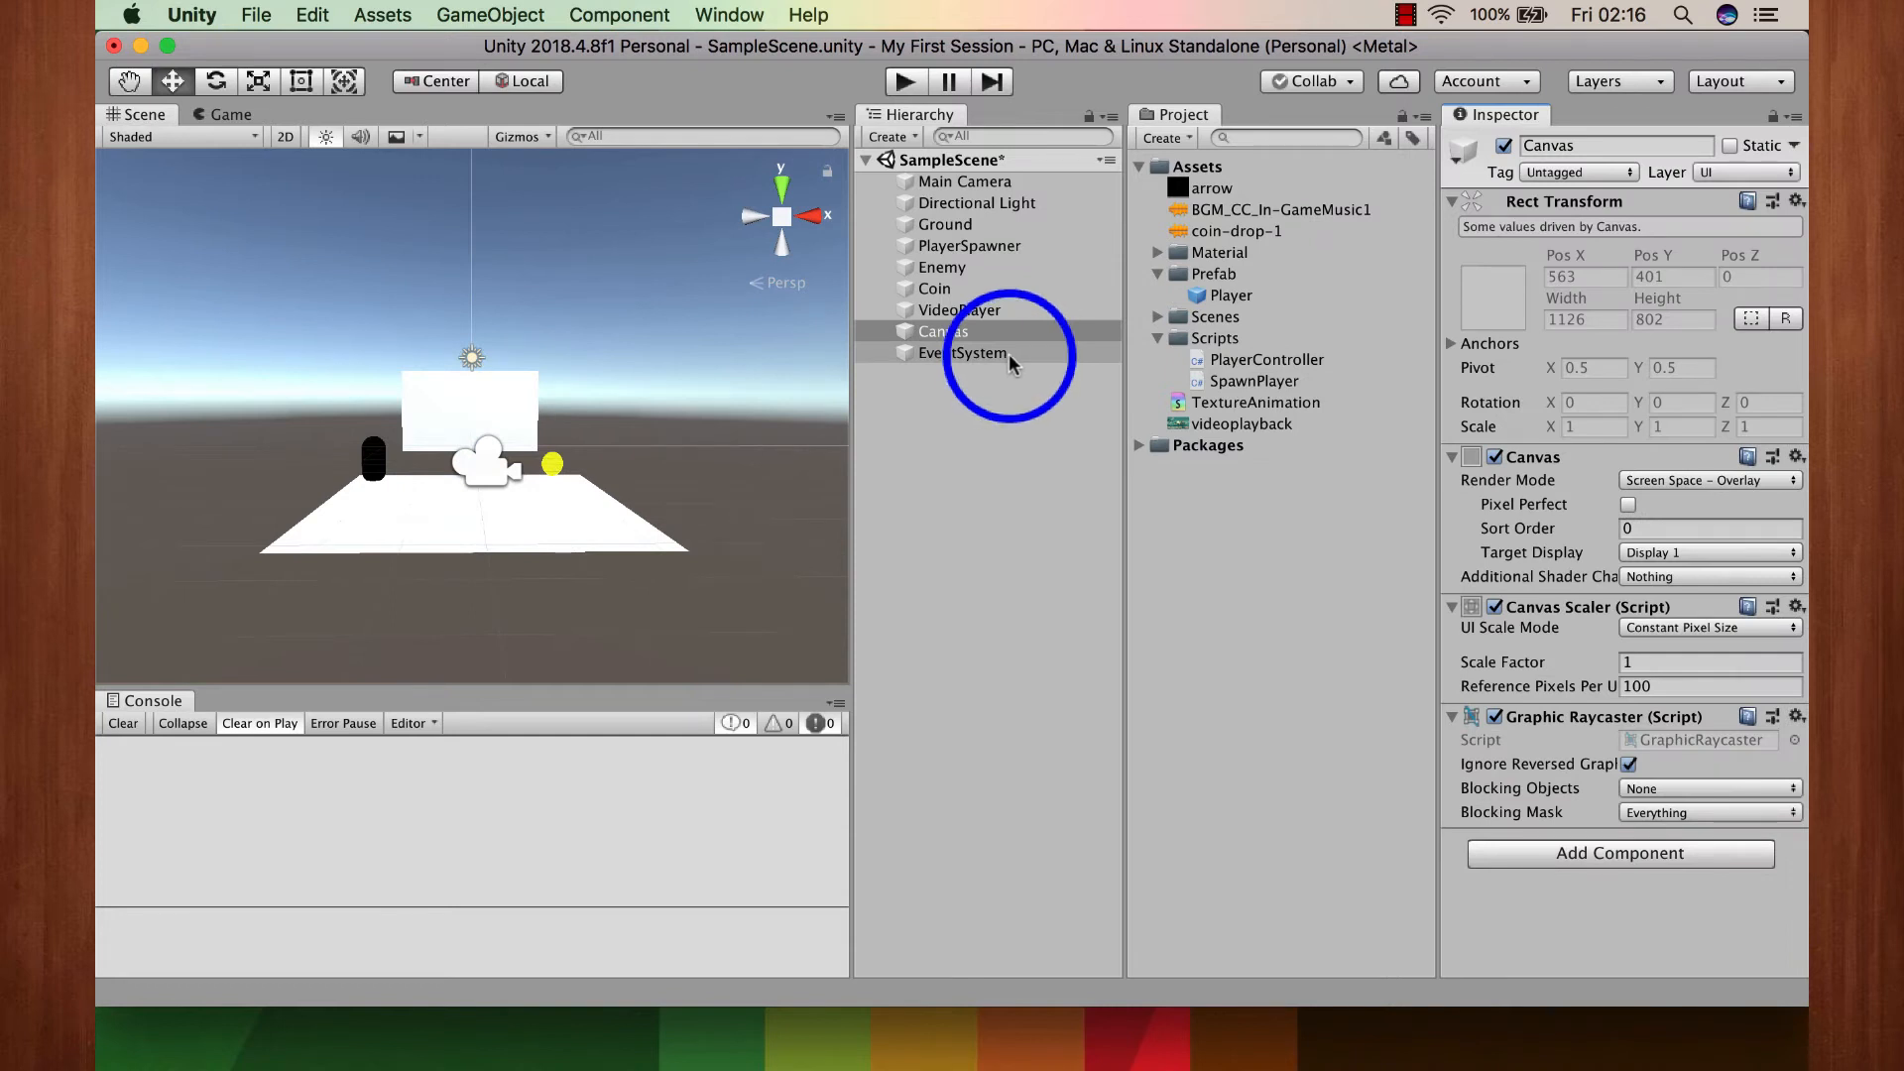
Step: Frame the Canvas in the Scene view and examine its outline and its scale relative to the 3D objects
click(936, 338)
scroll(622, 348, down, 5)
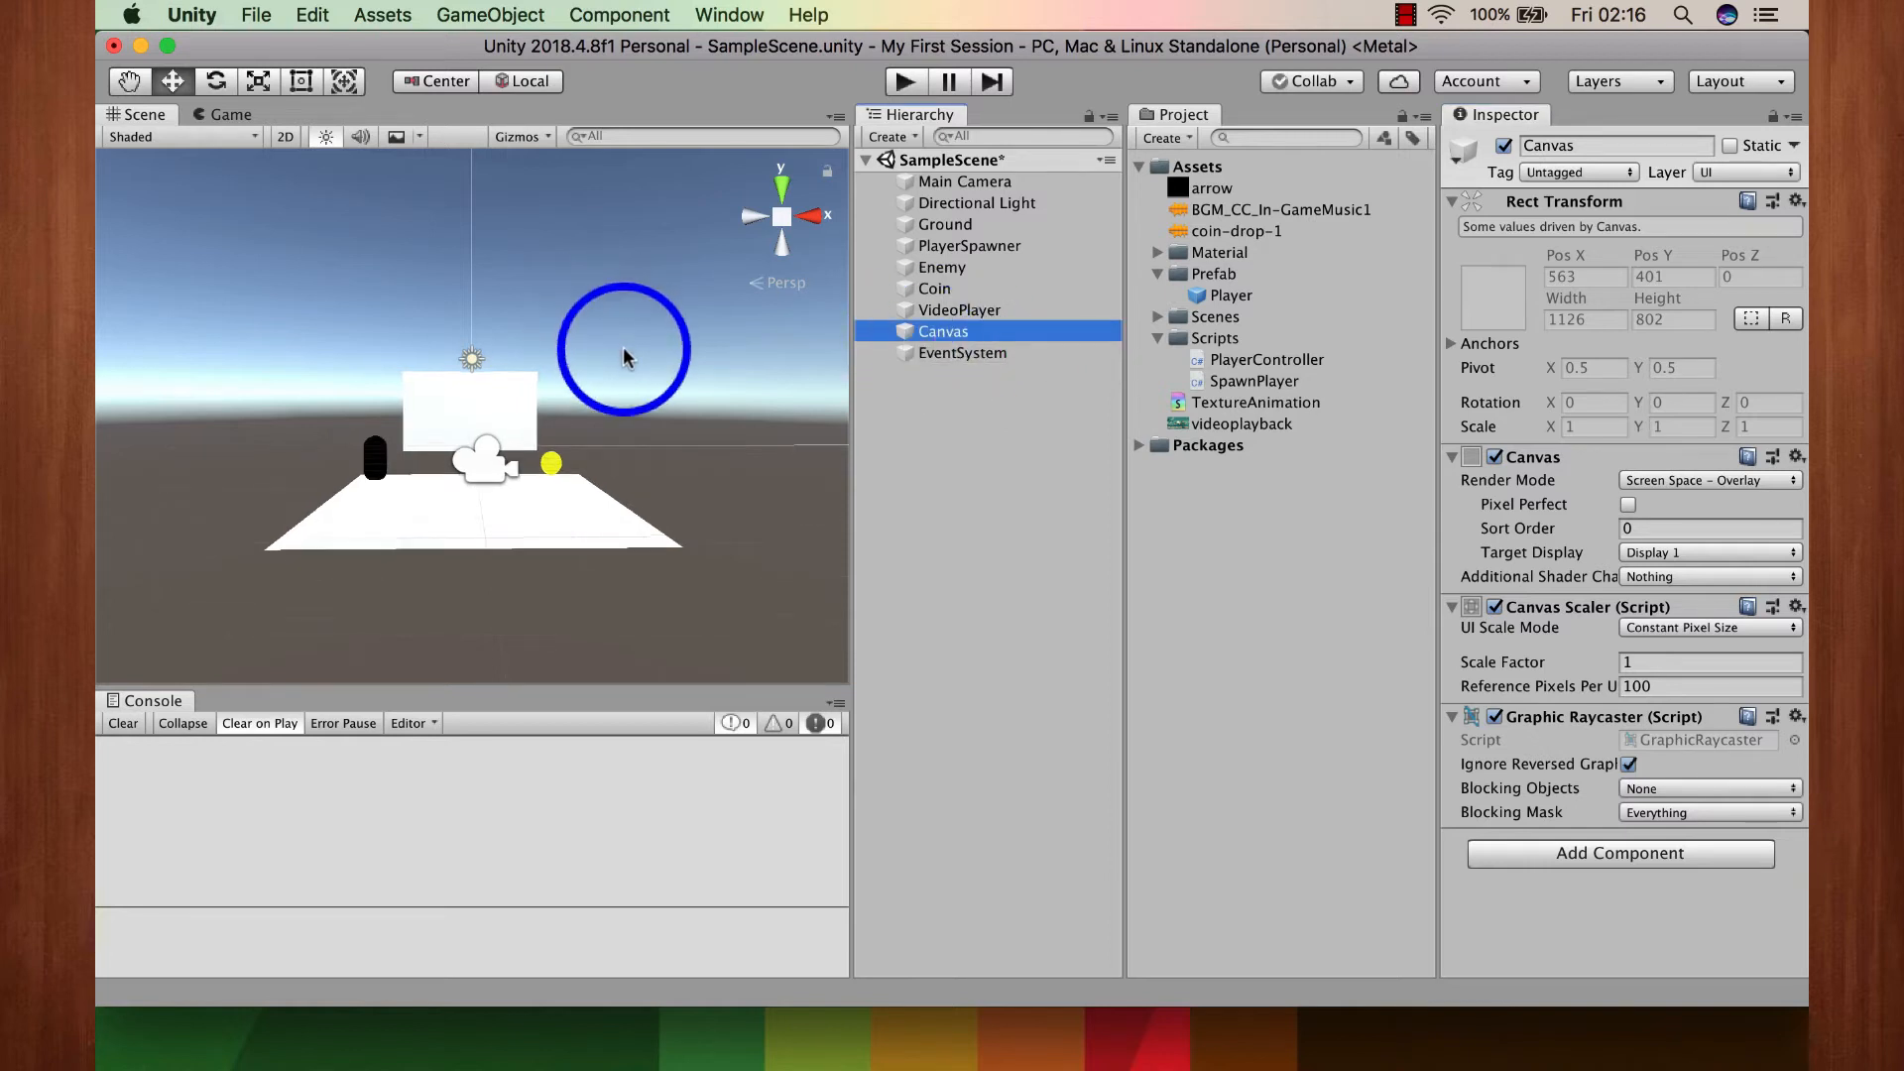
double_click(970, 330)
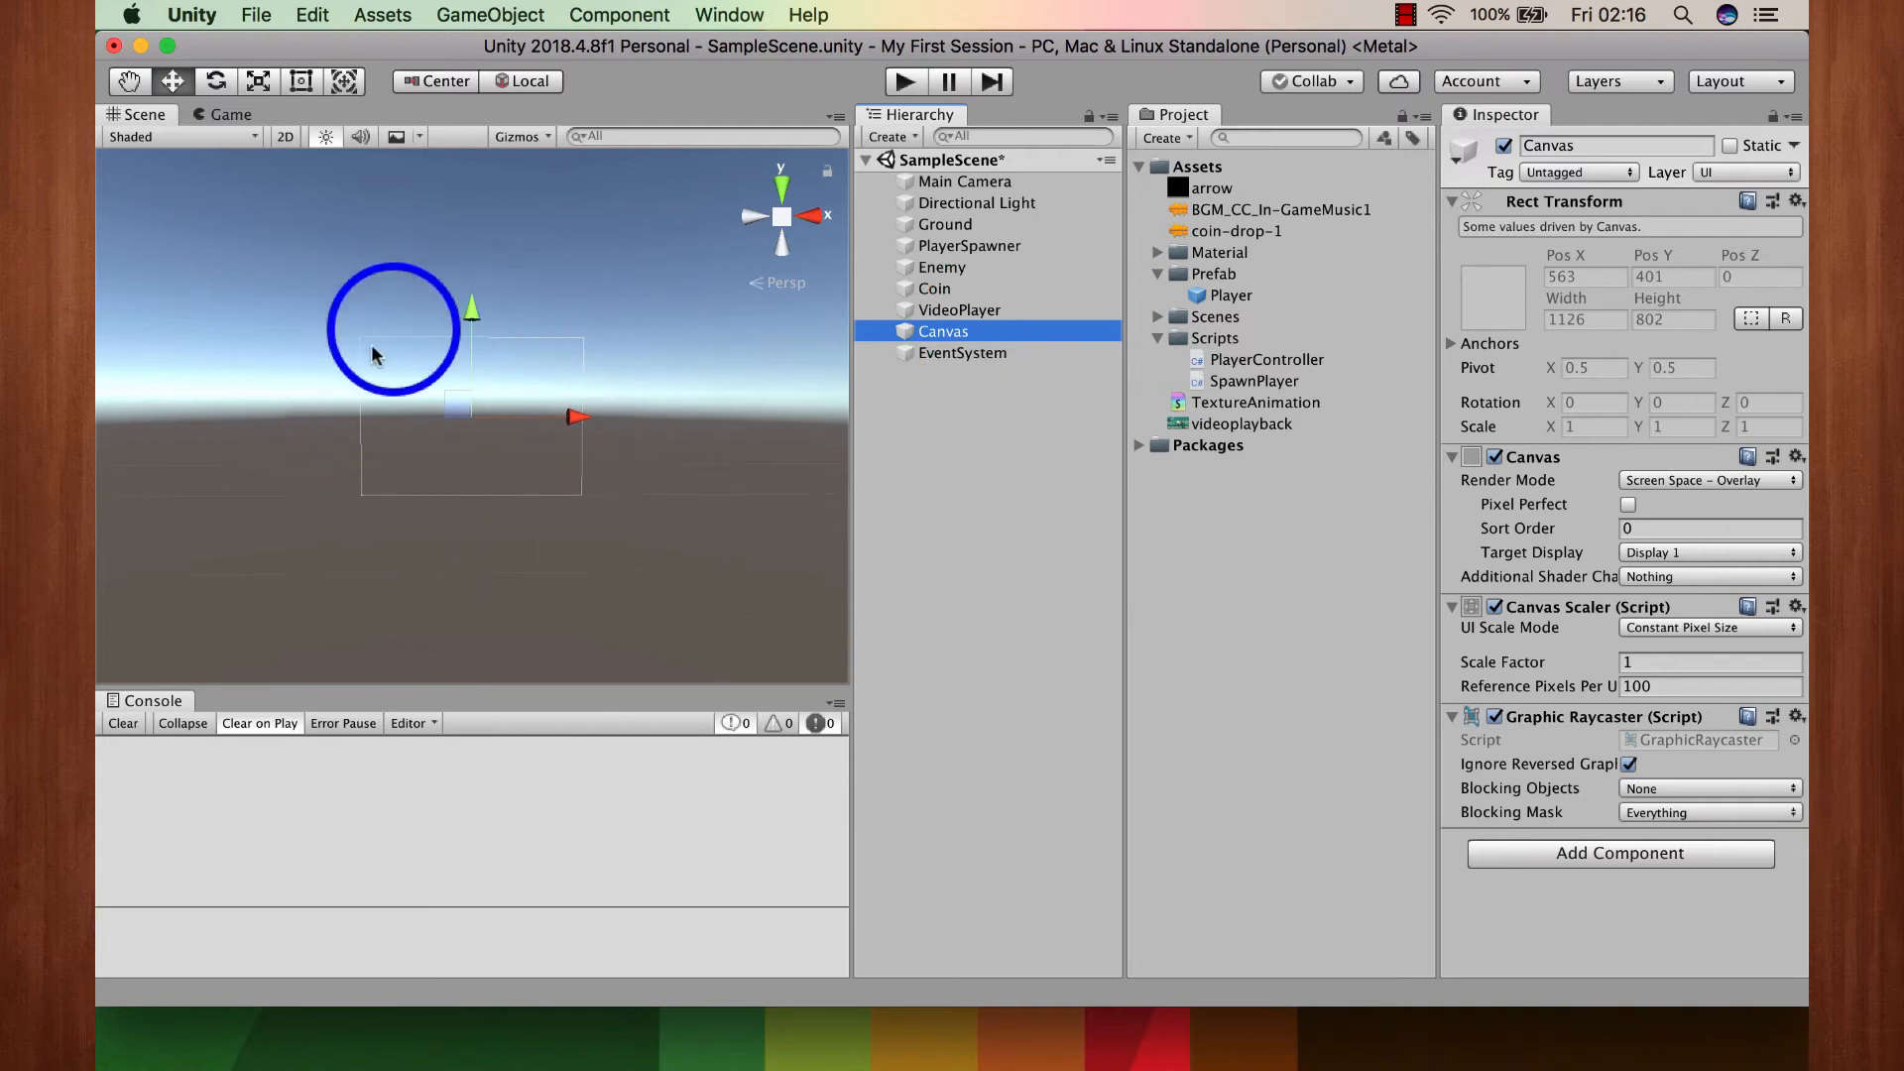
scroll(283, 450, up, 5)
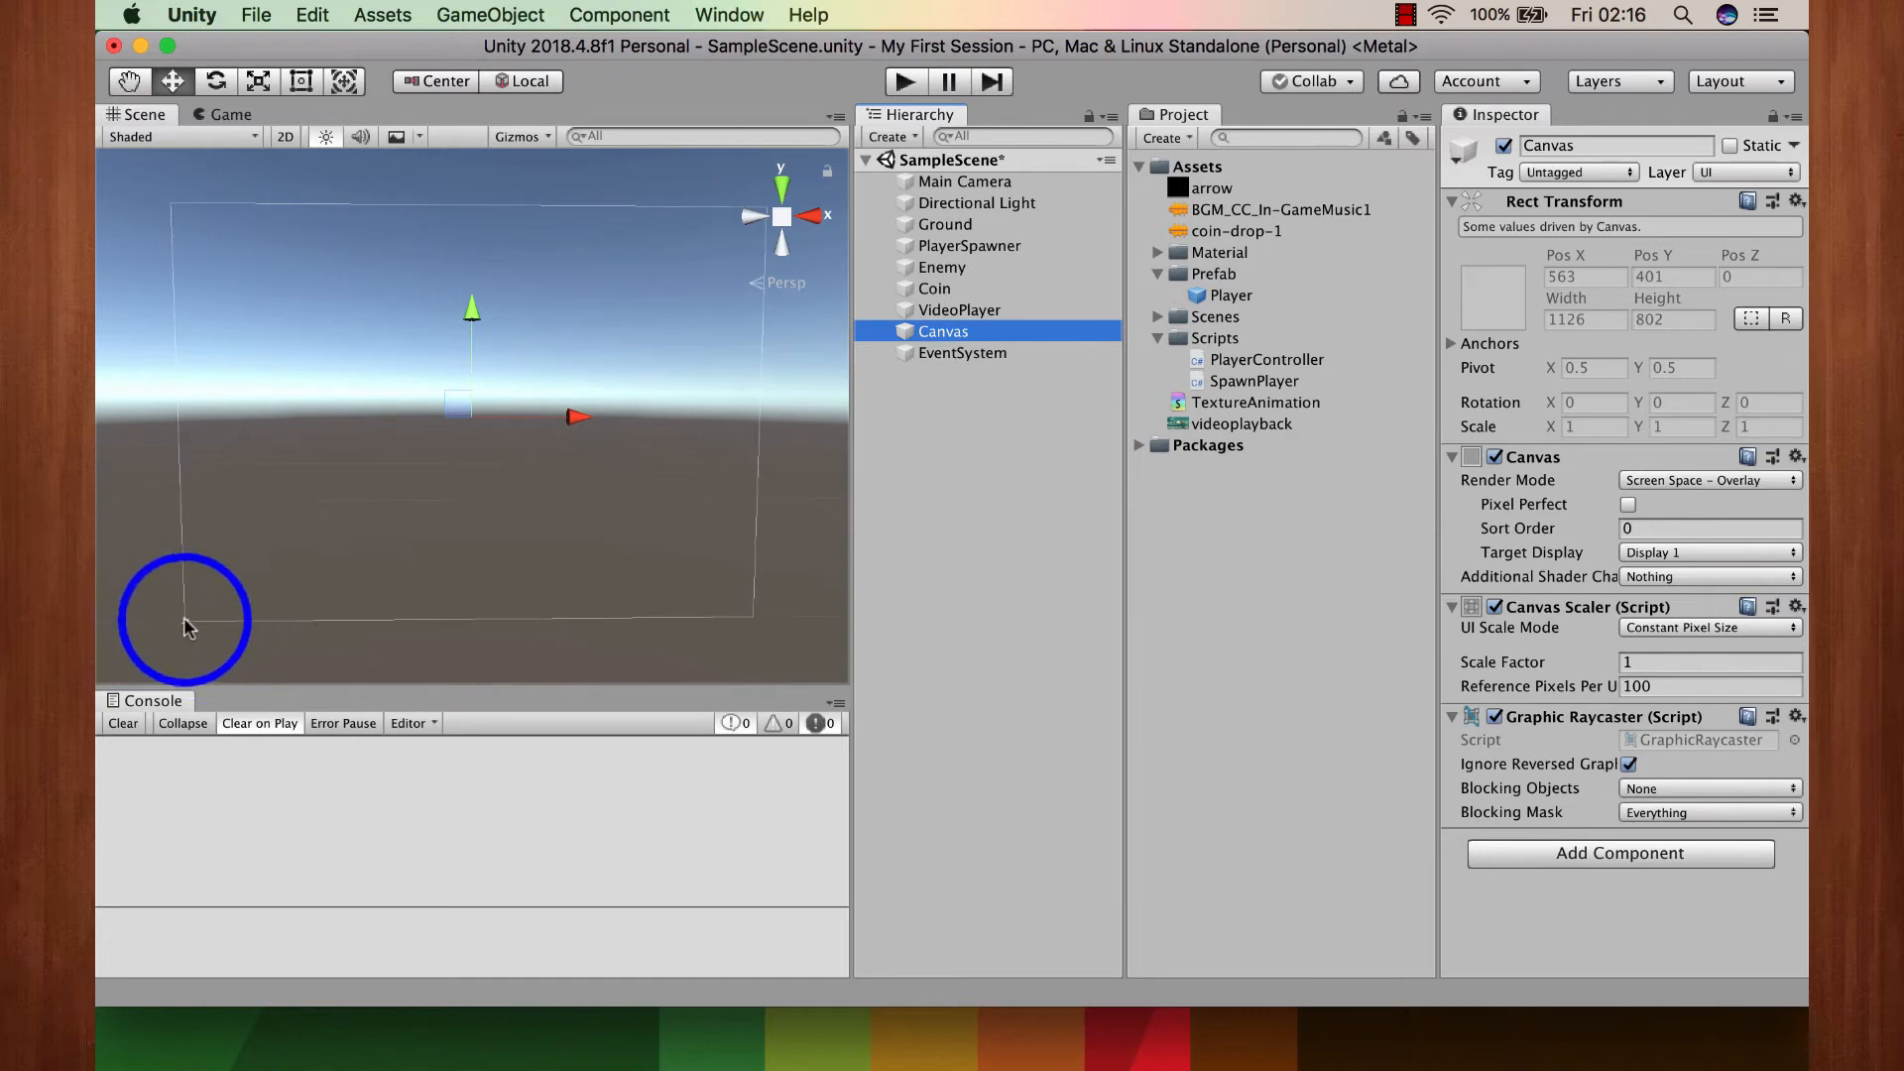
scroll(183, 618, down, 1)
scroll(183, 617, up, 4)
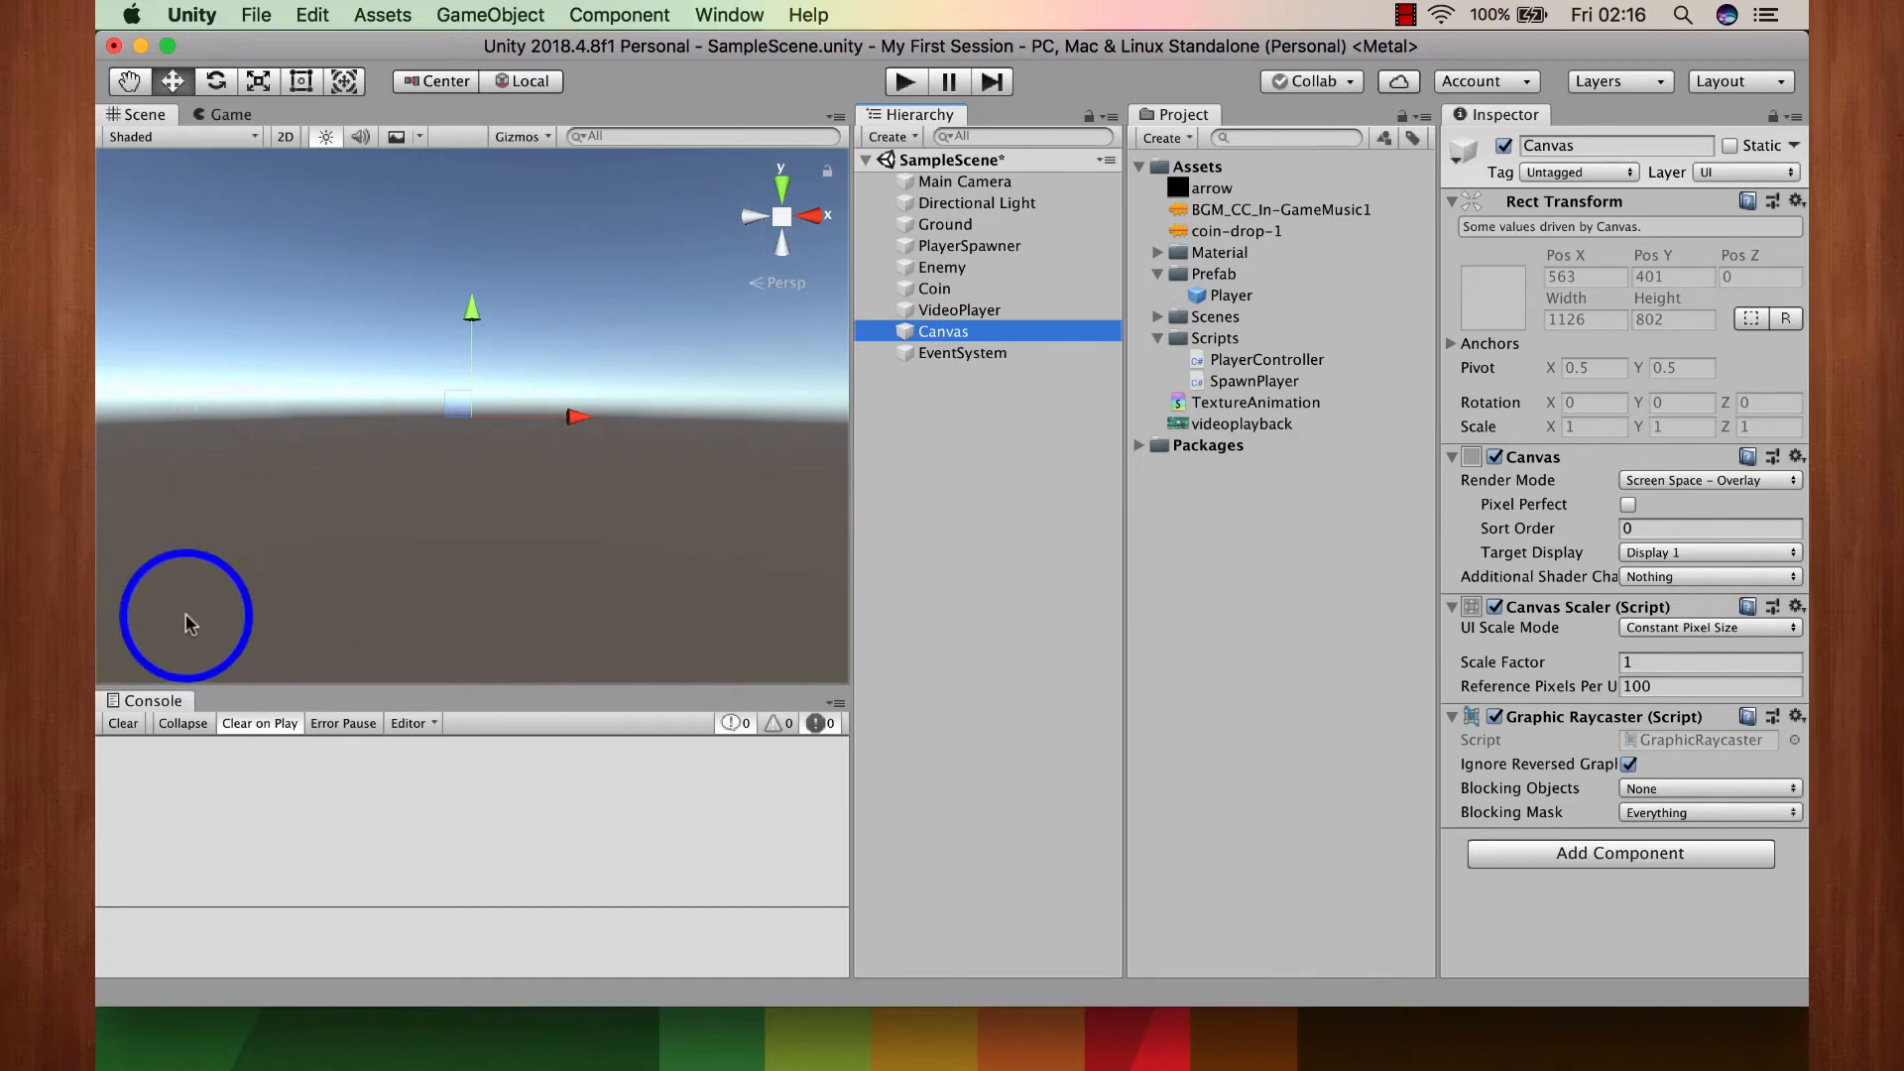
scroll(198, 595, down, 3)
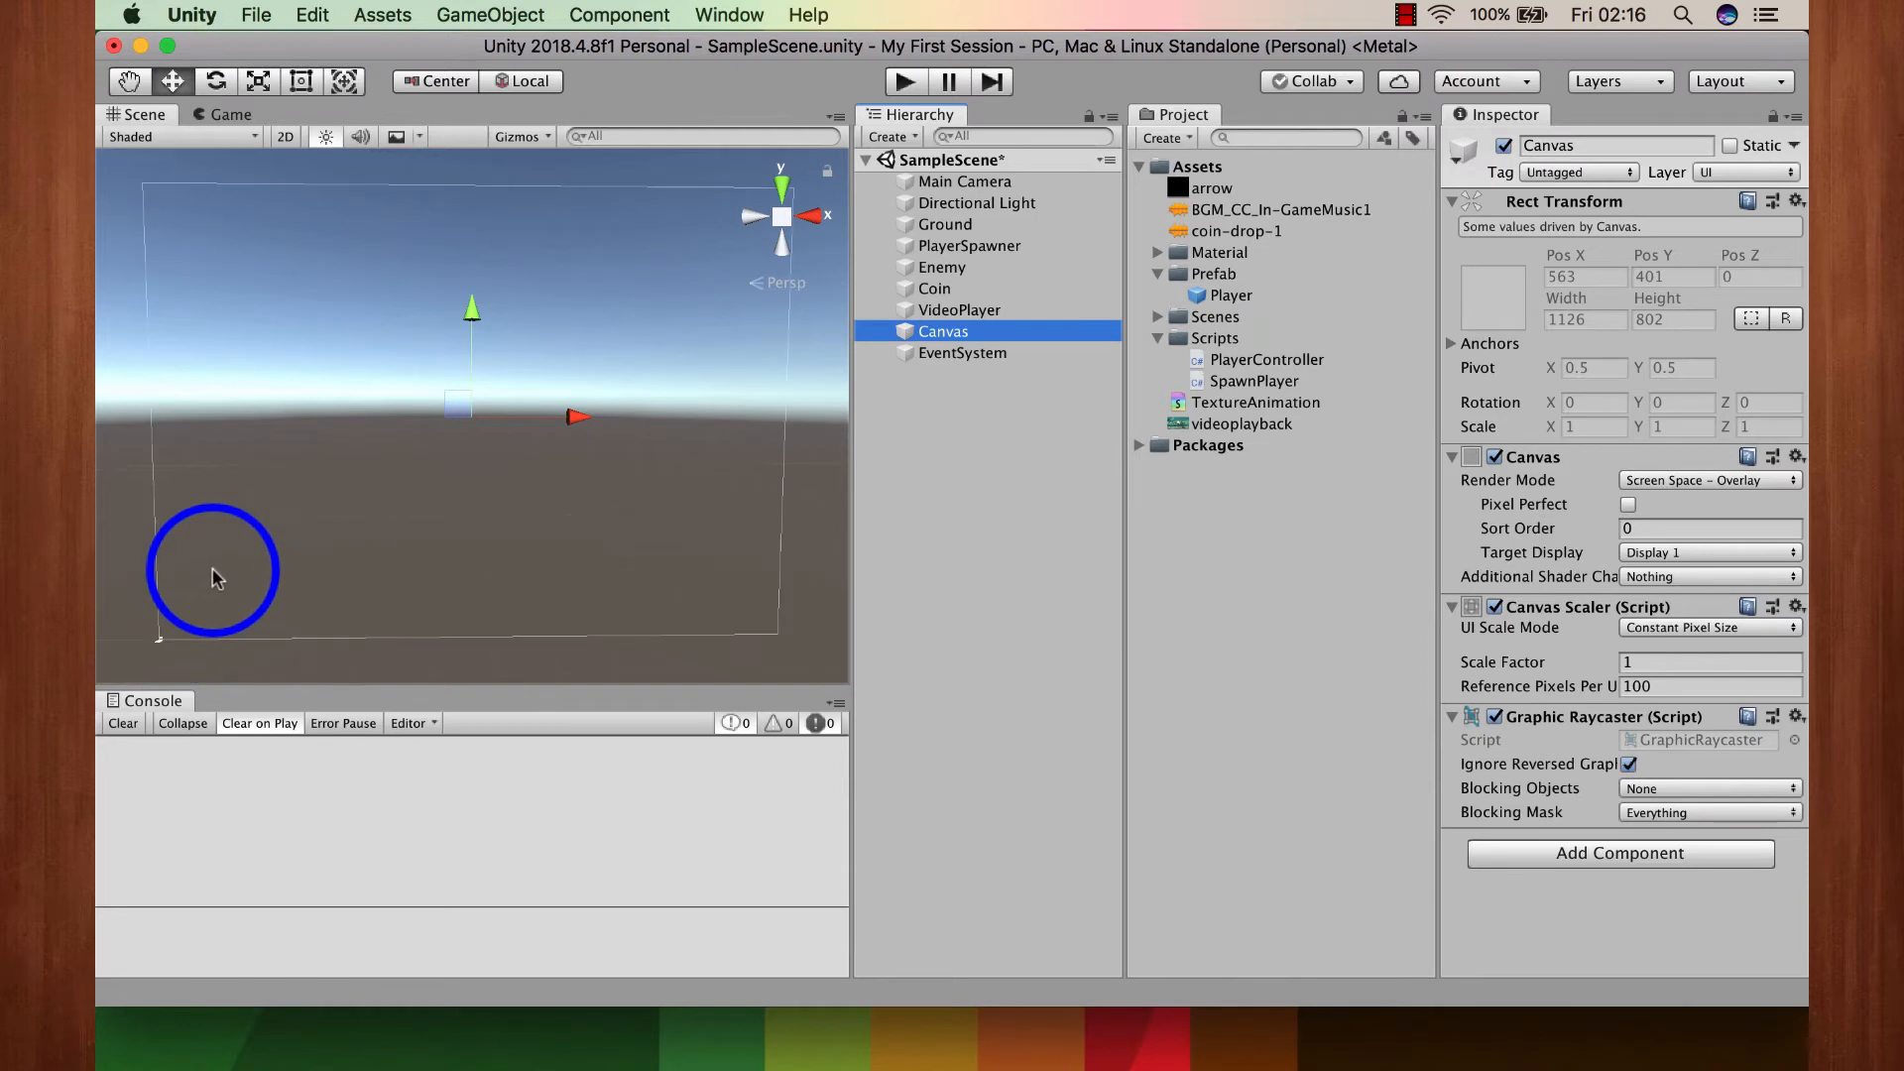
Step: Select the Ground at the Canvas's corner, check the Game view for comparison, and return to the Scene view
click(161, 649)
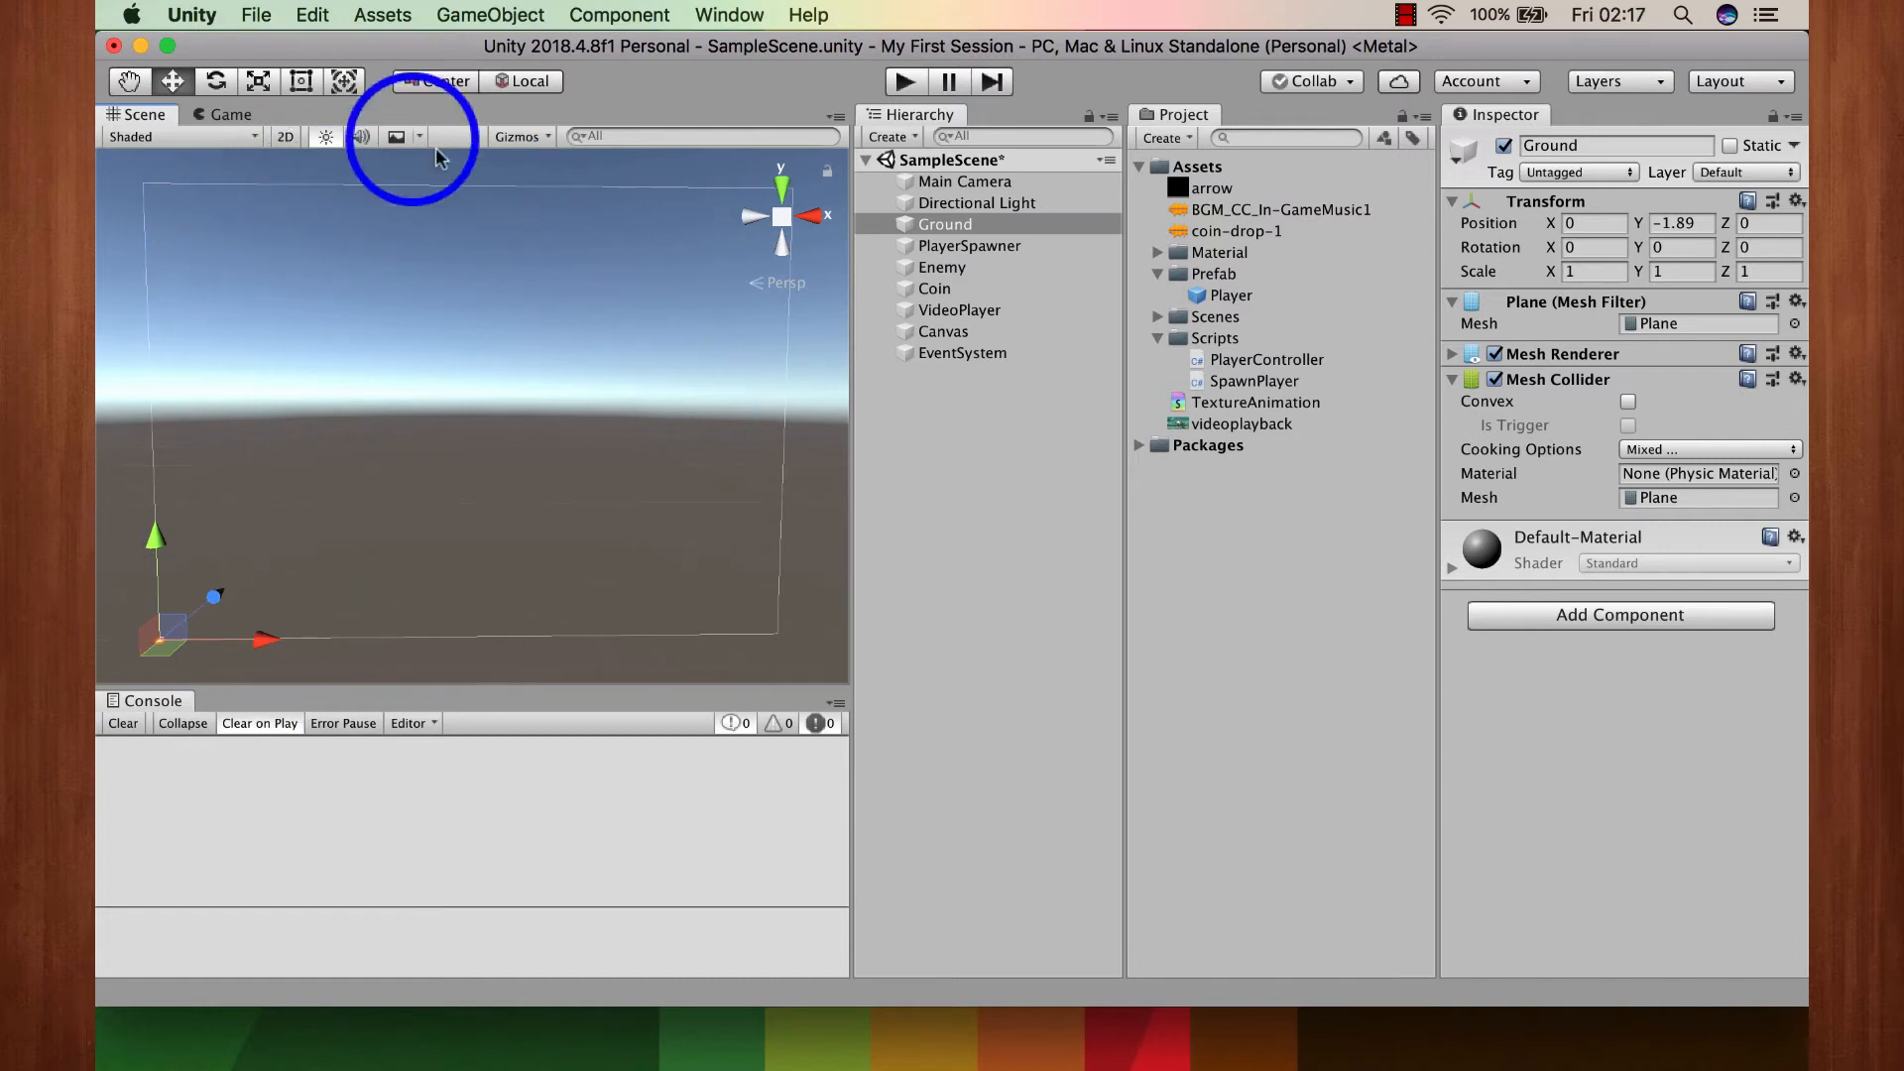
click(214, 113)
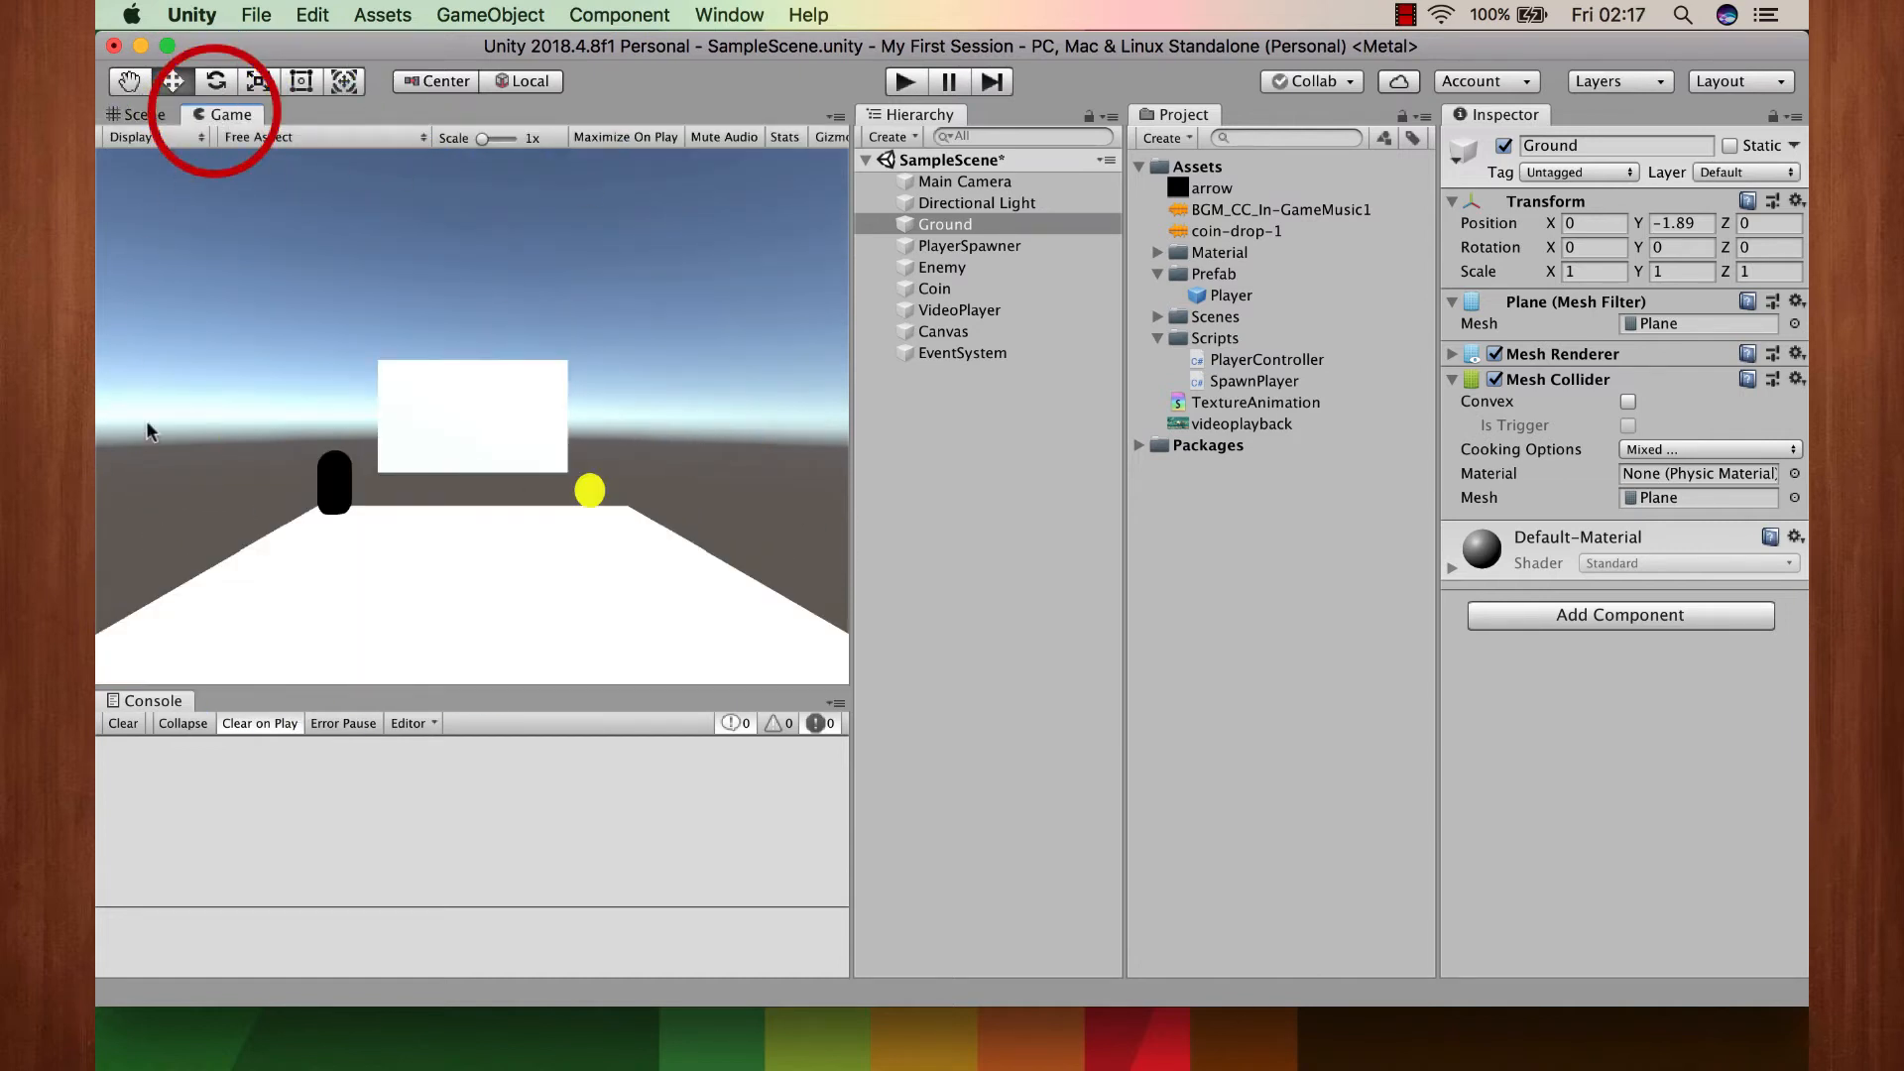
click(144, 117)
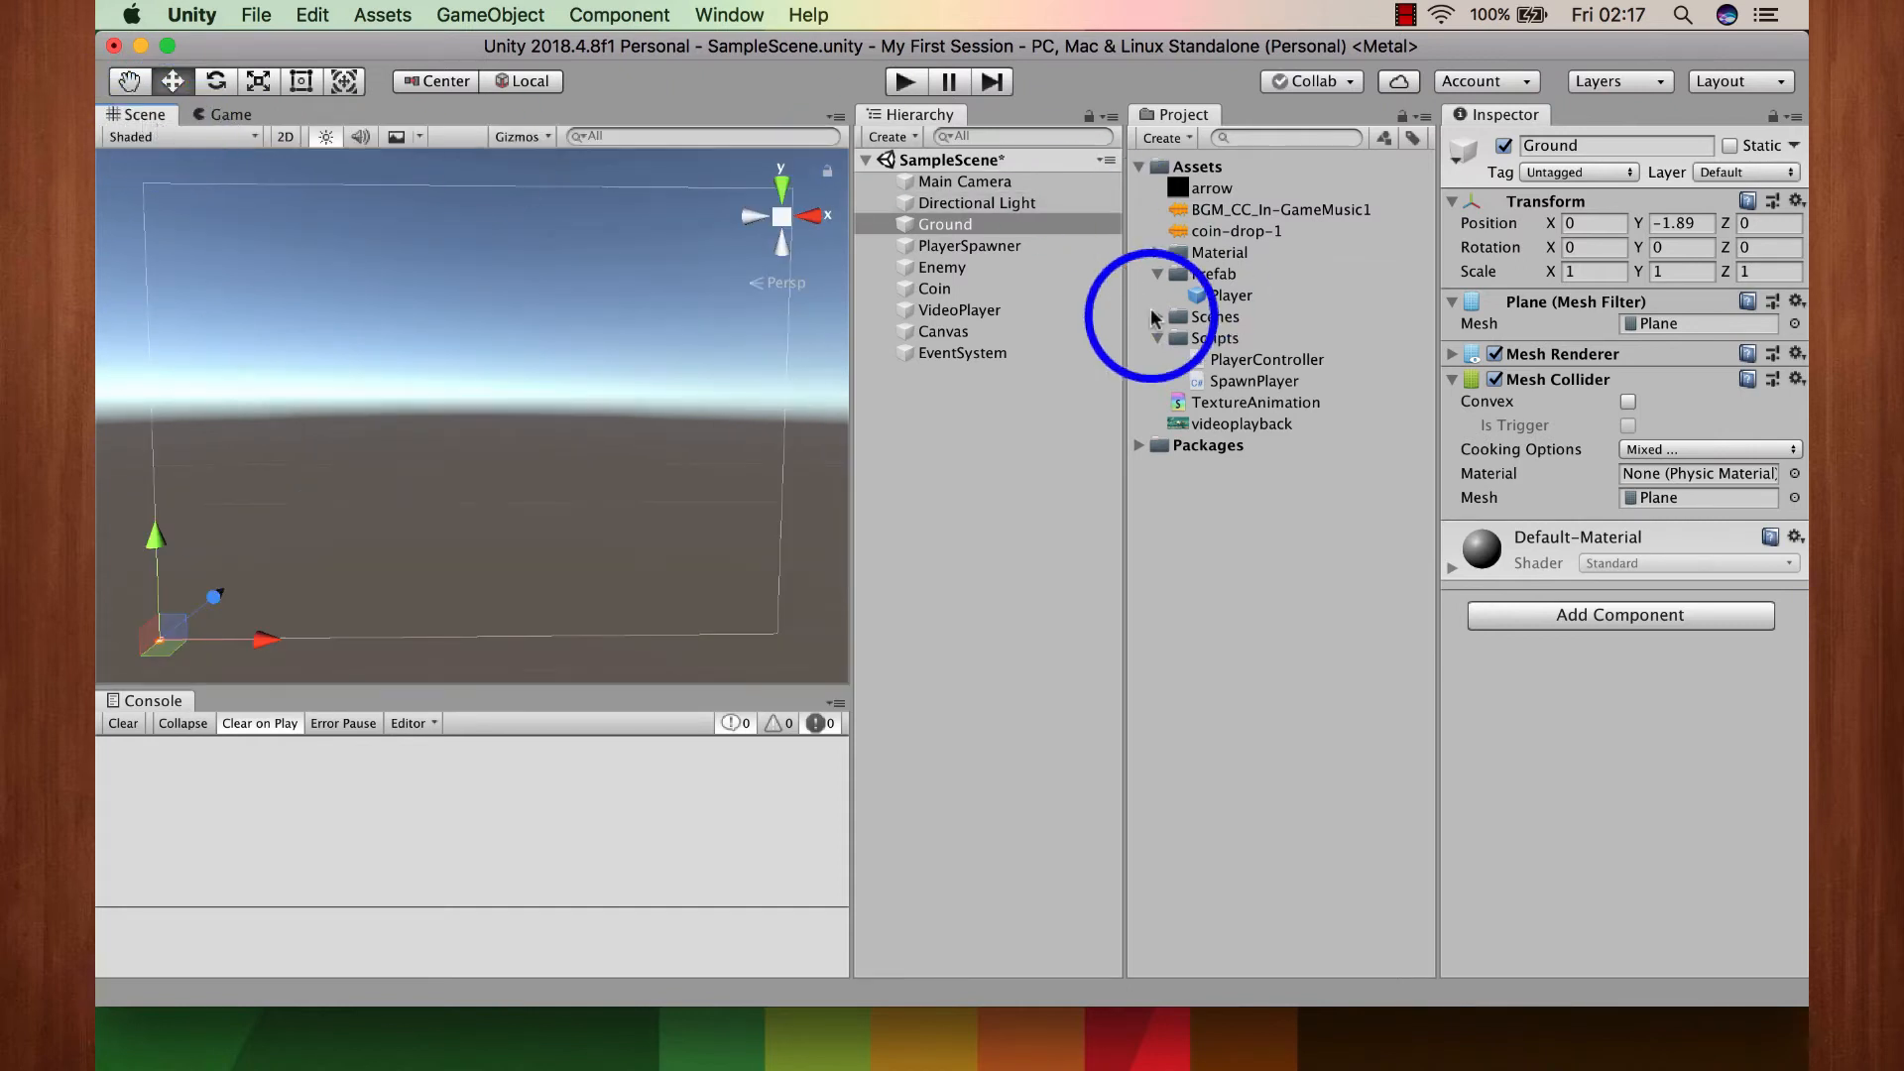
Step: Examine the components of the Canvas and the EventSystem, ending with the Canvas selected
click(958, 331)
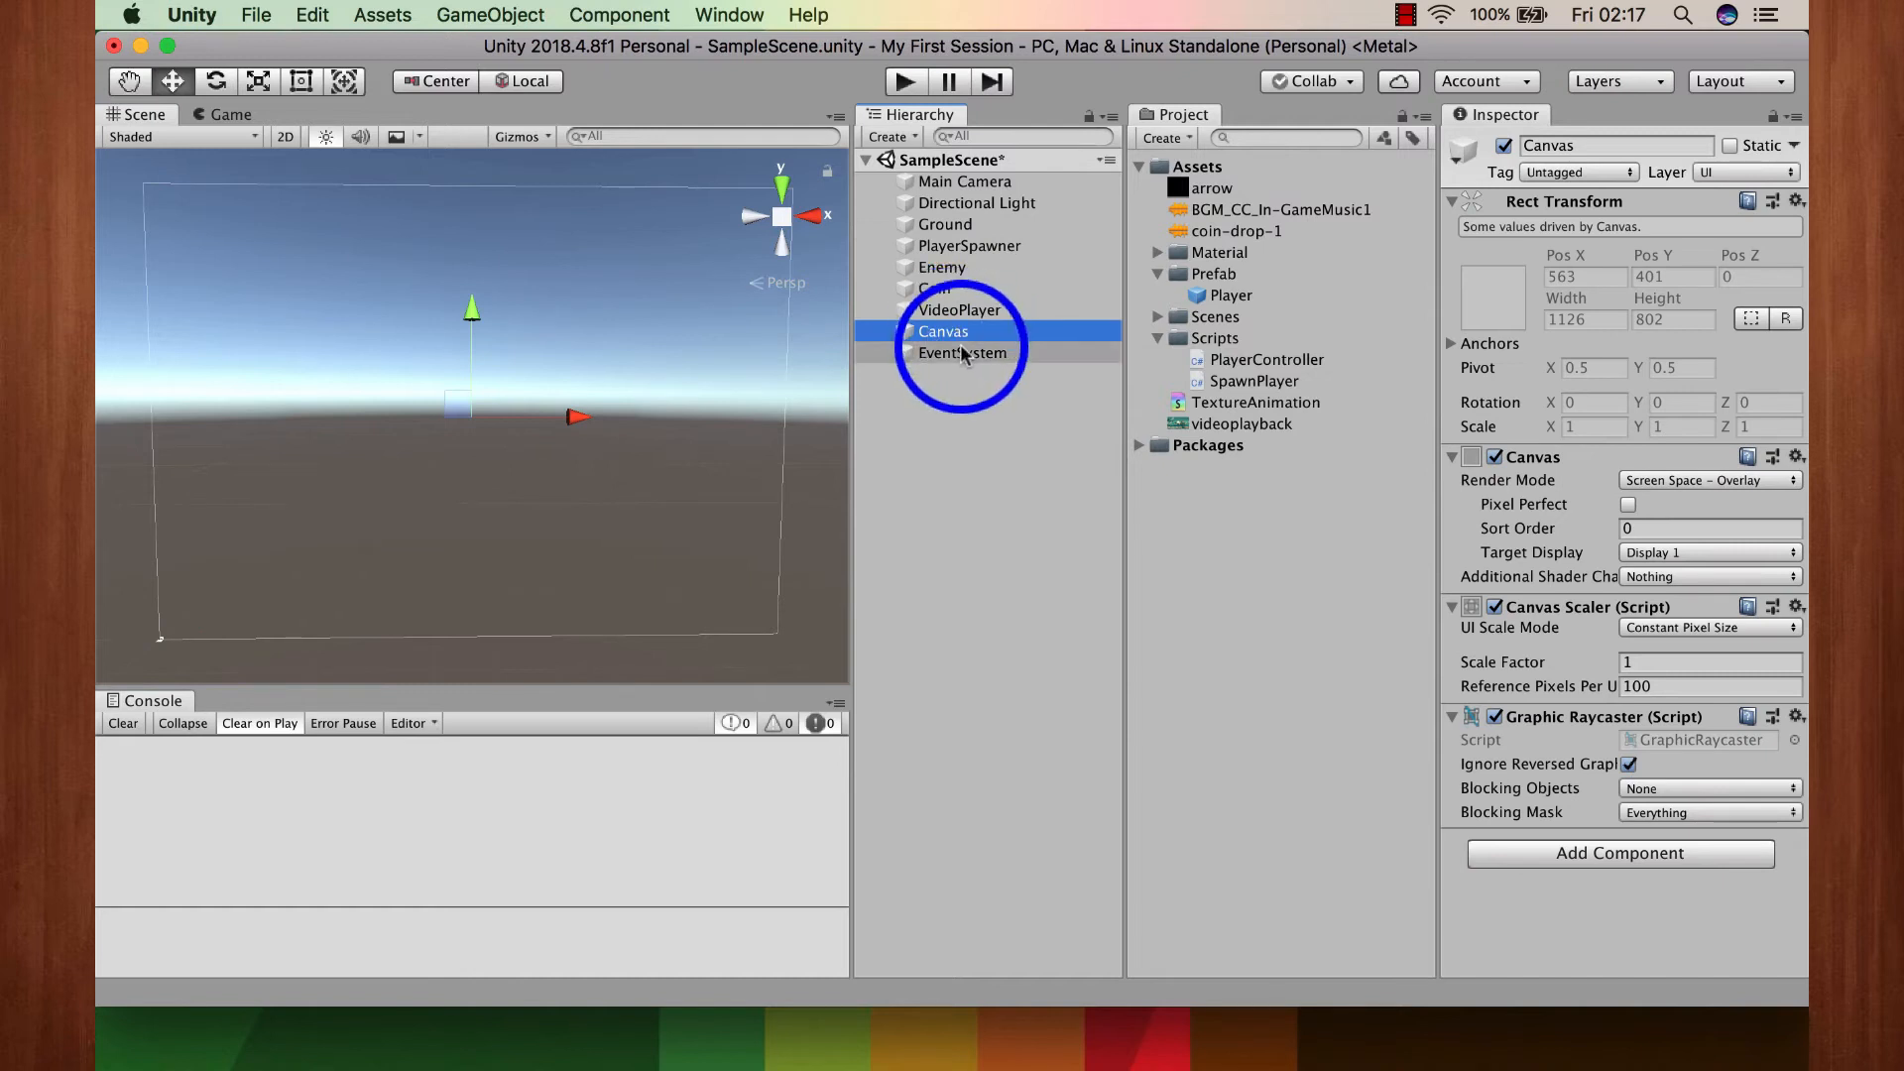
click(963, 355)
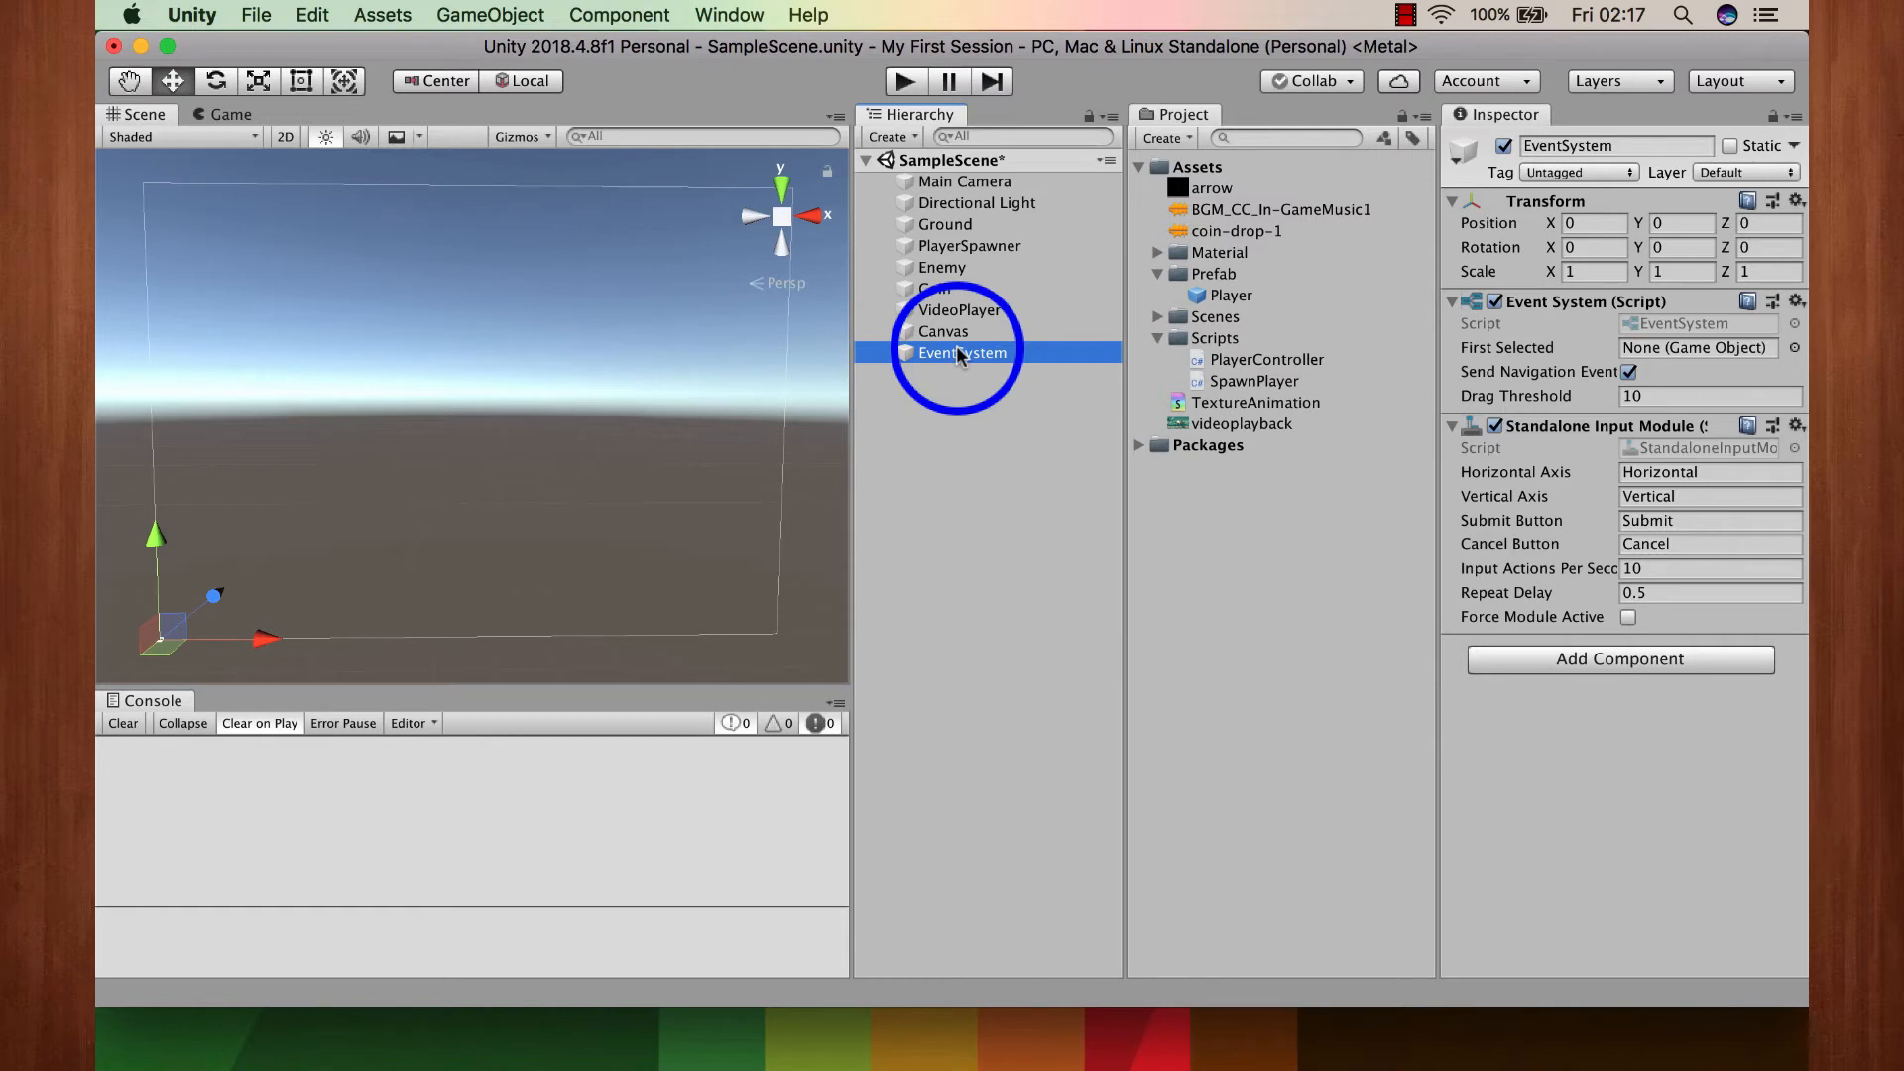
click(959, 338)
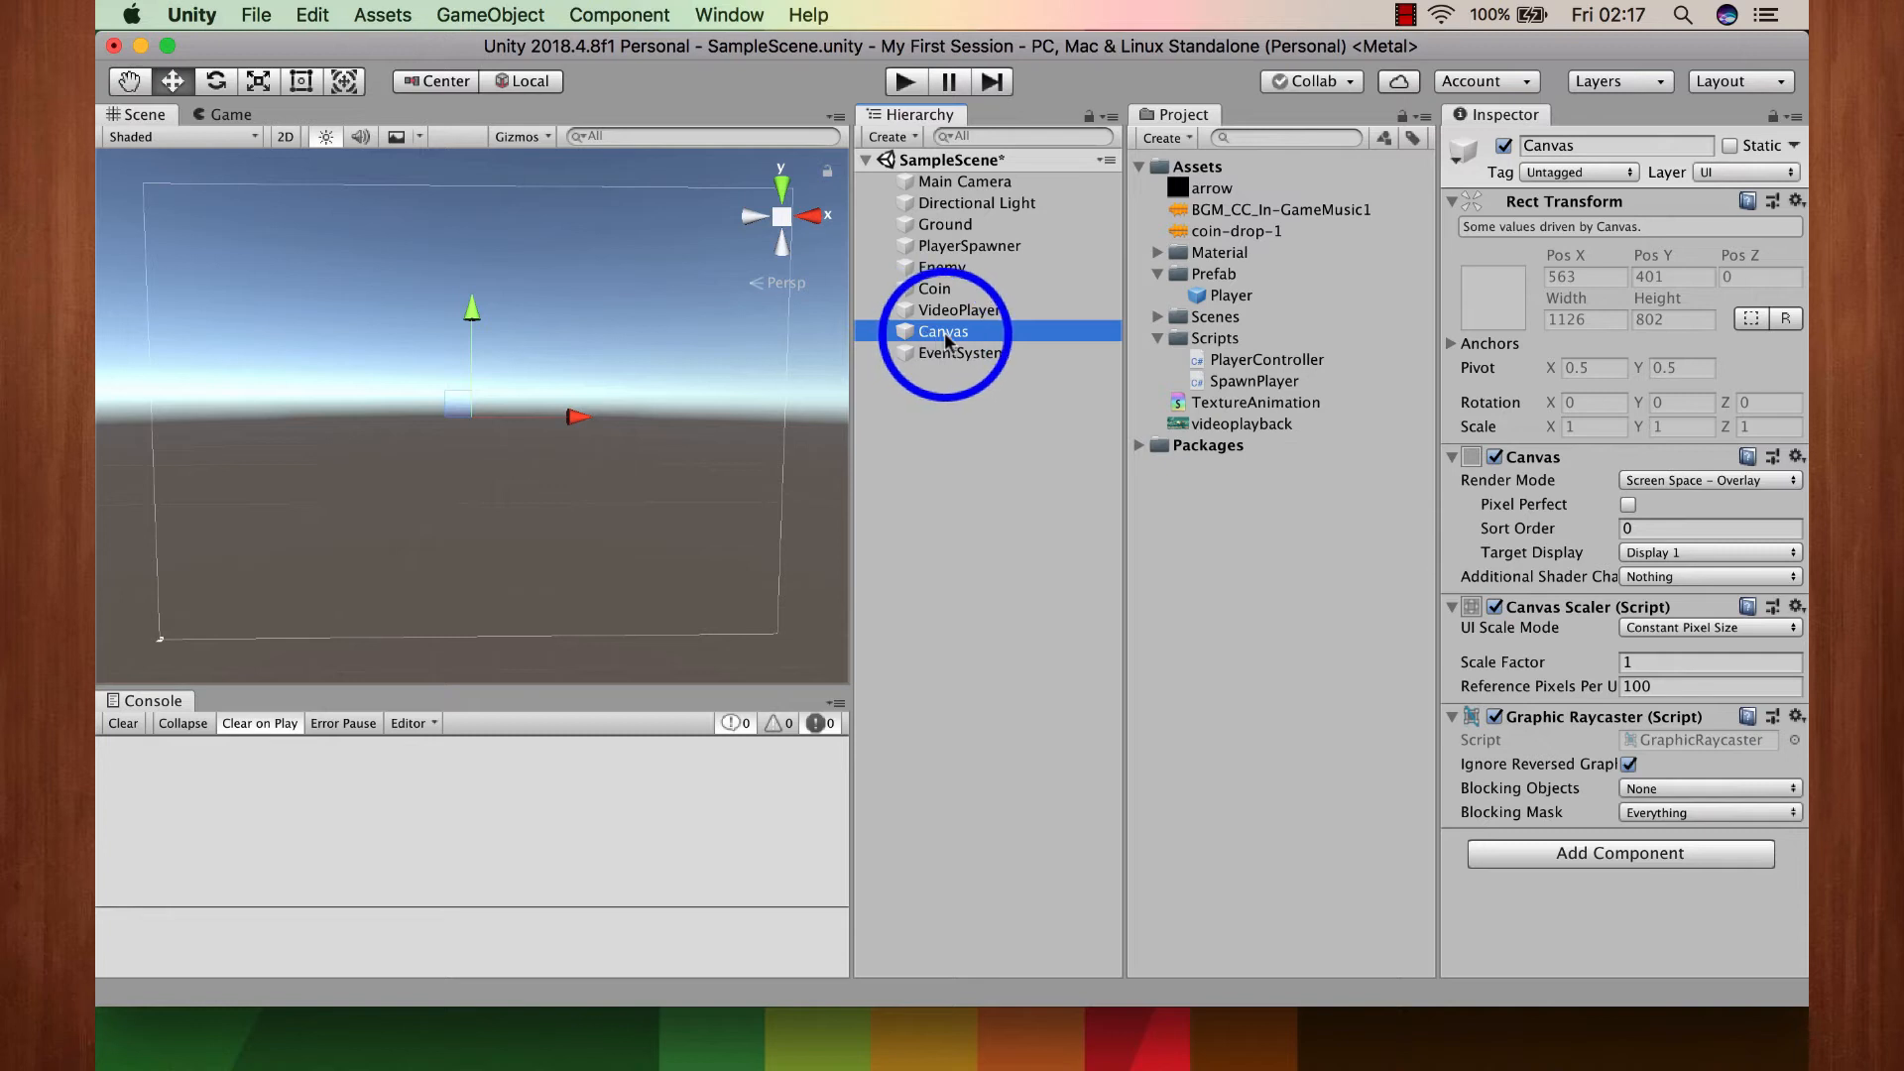
Step: Keep the Canvas render mode at Screen Space - Overlay and set its scaler to Scale With Screen Size with a 1920 x 1080 reference resolution
click(1704, 481)
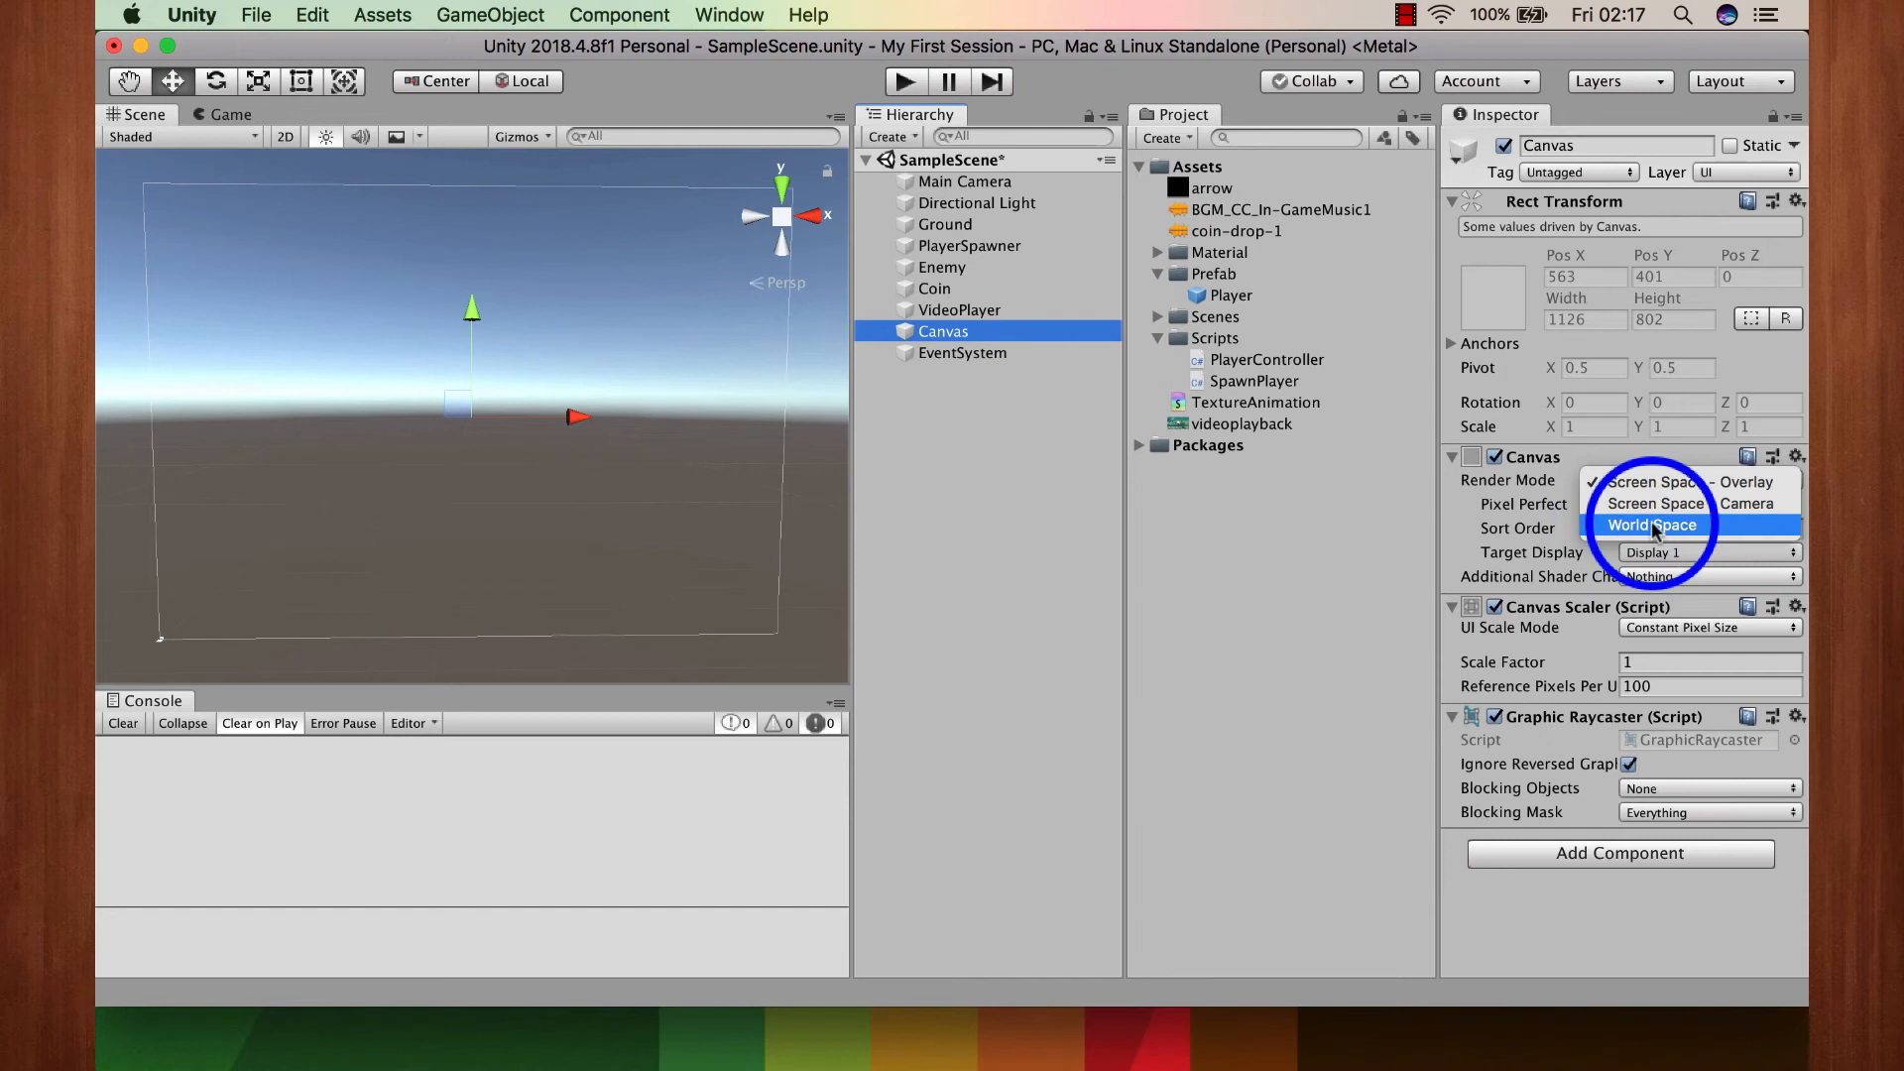
click(1686, 483)
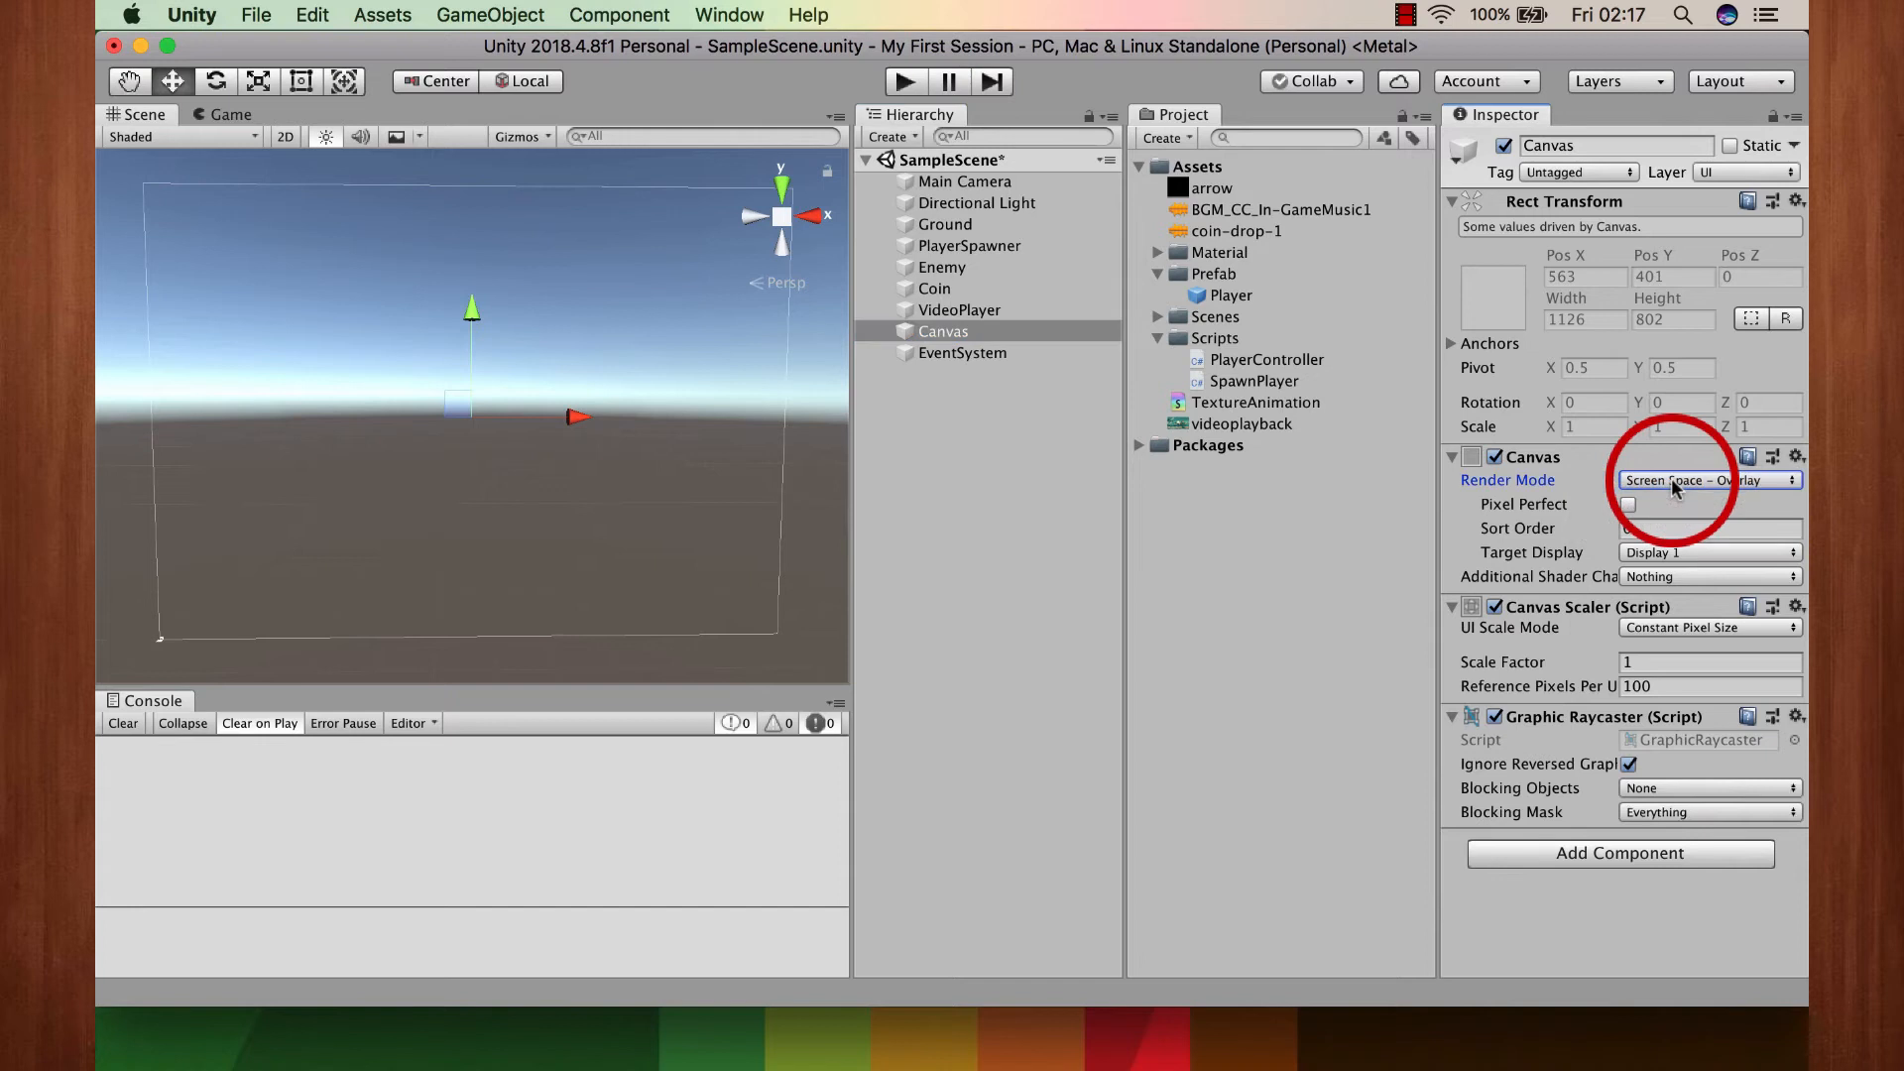
click(1661, 628)
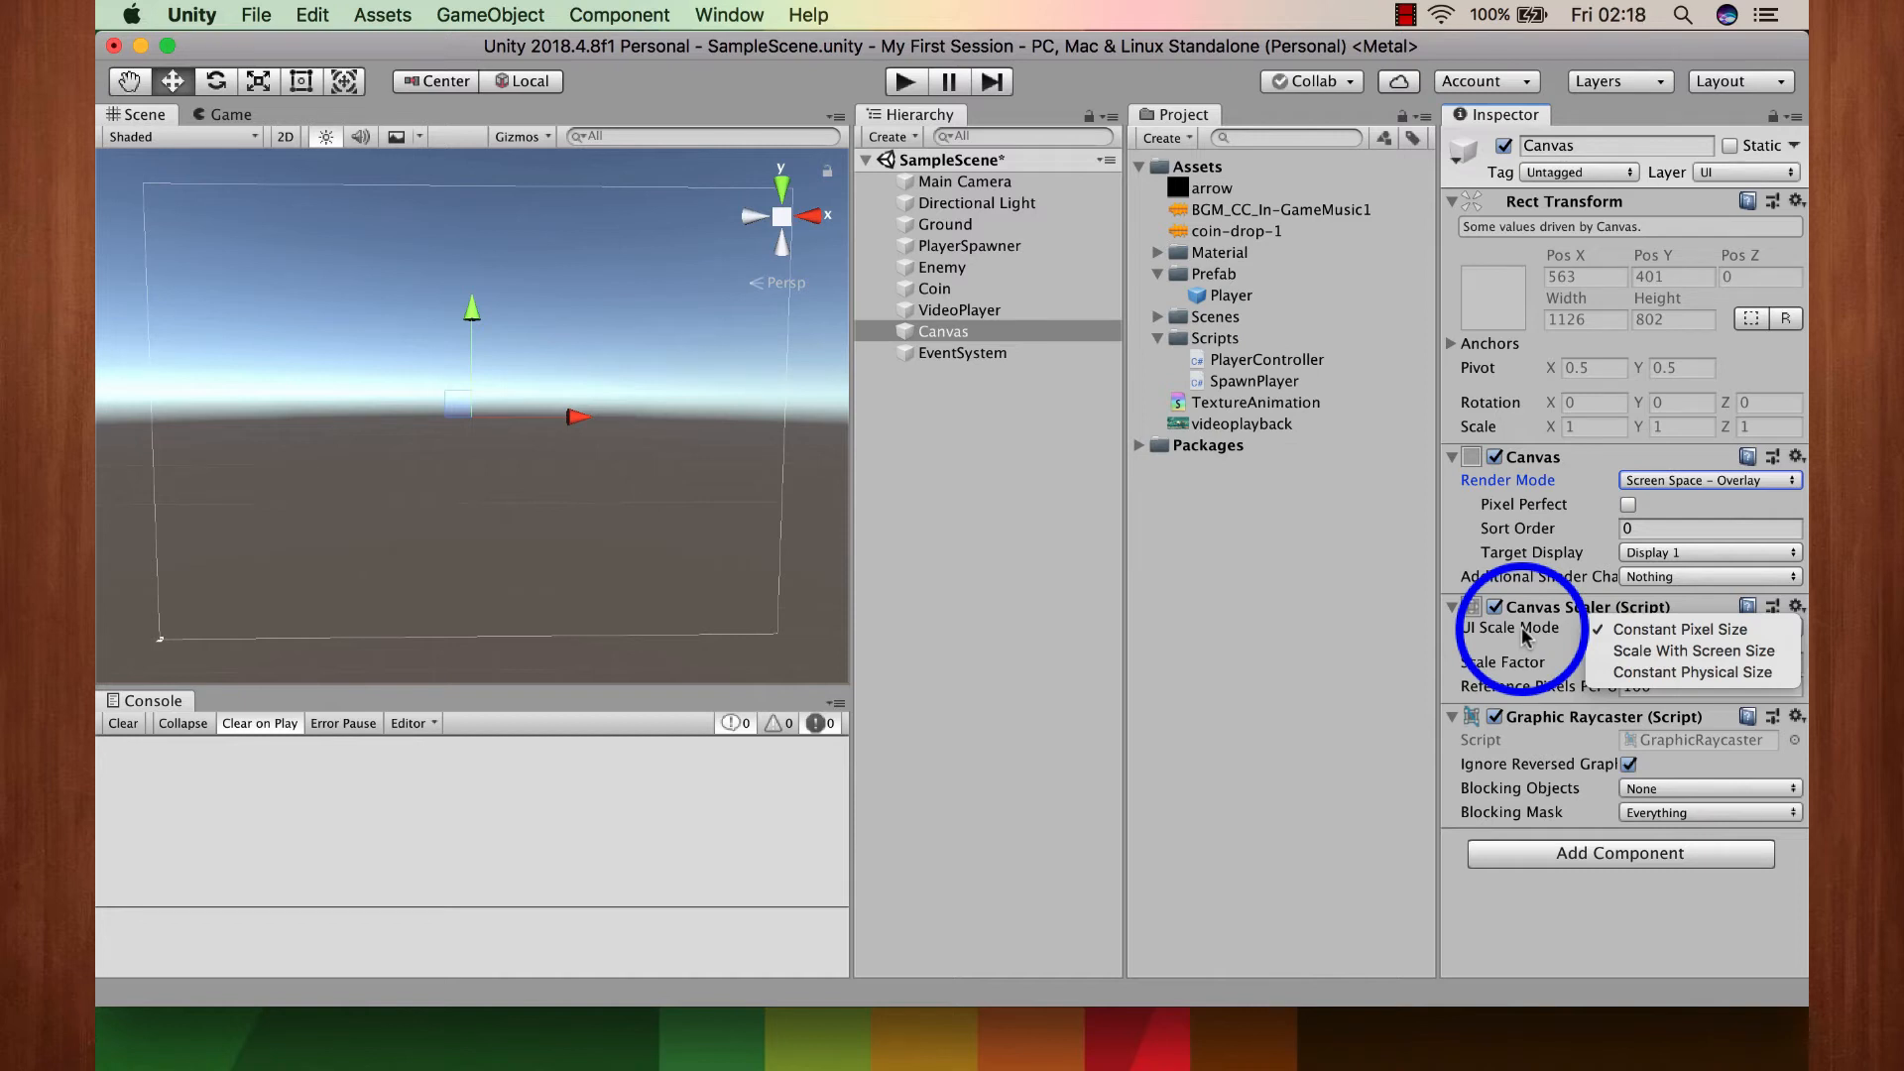
click(1699, 651)
click(1533, 685)
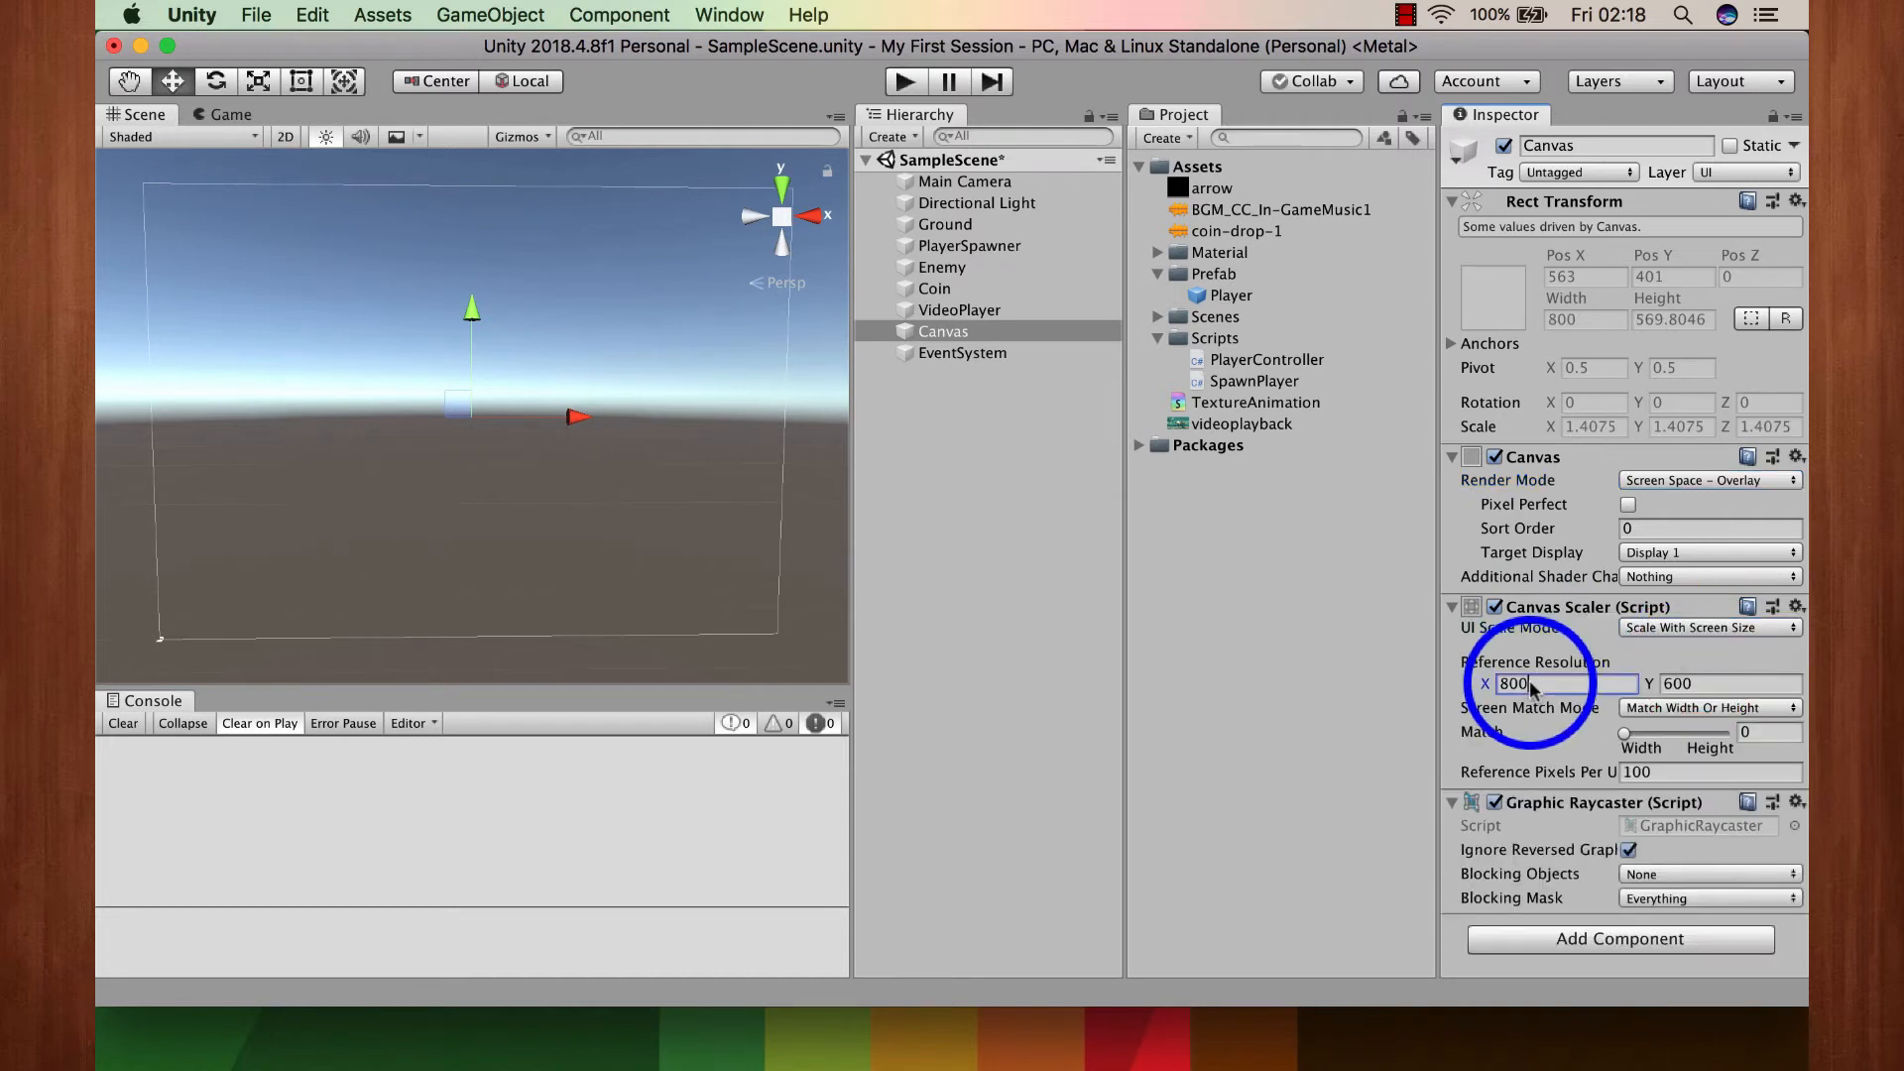
double_click(1533, 683)
text(1920)
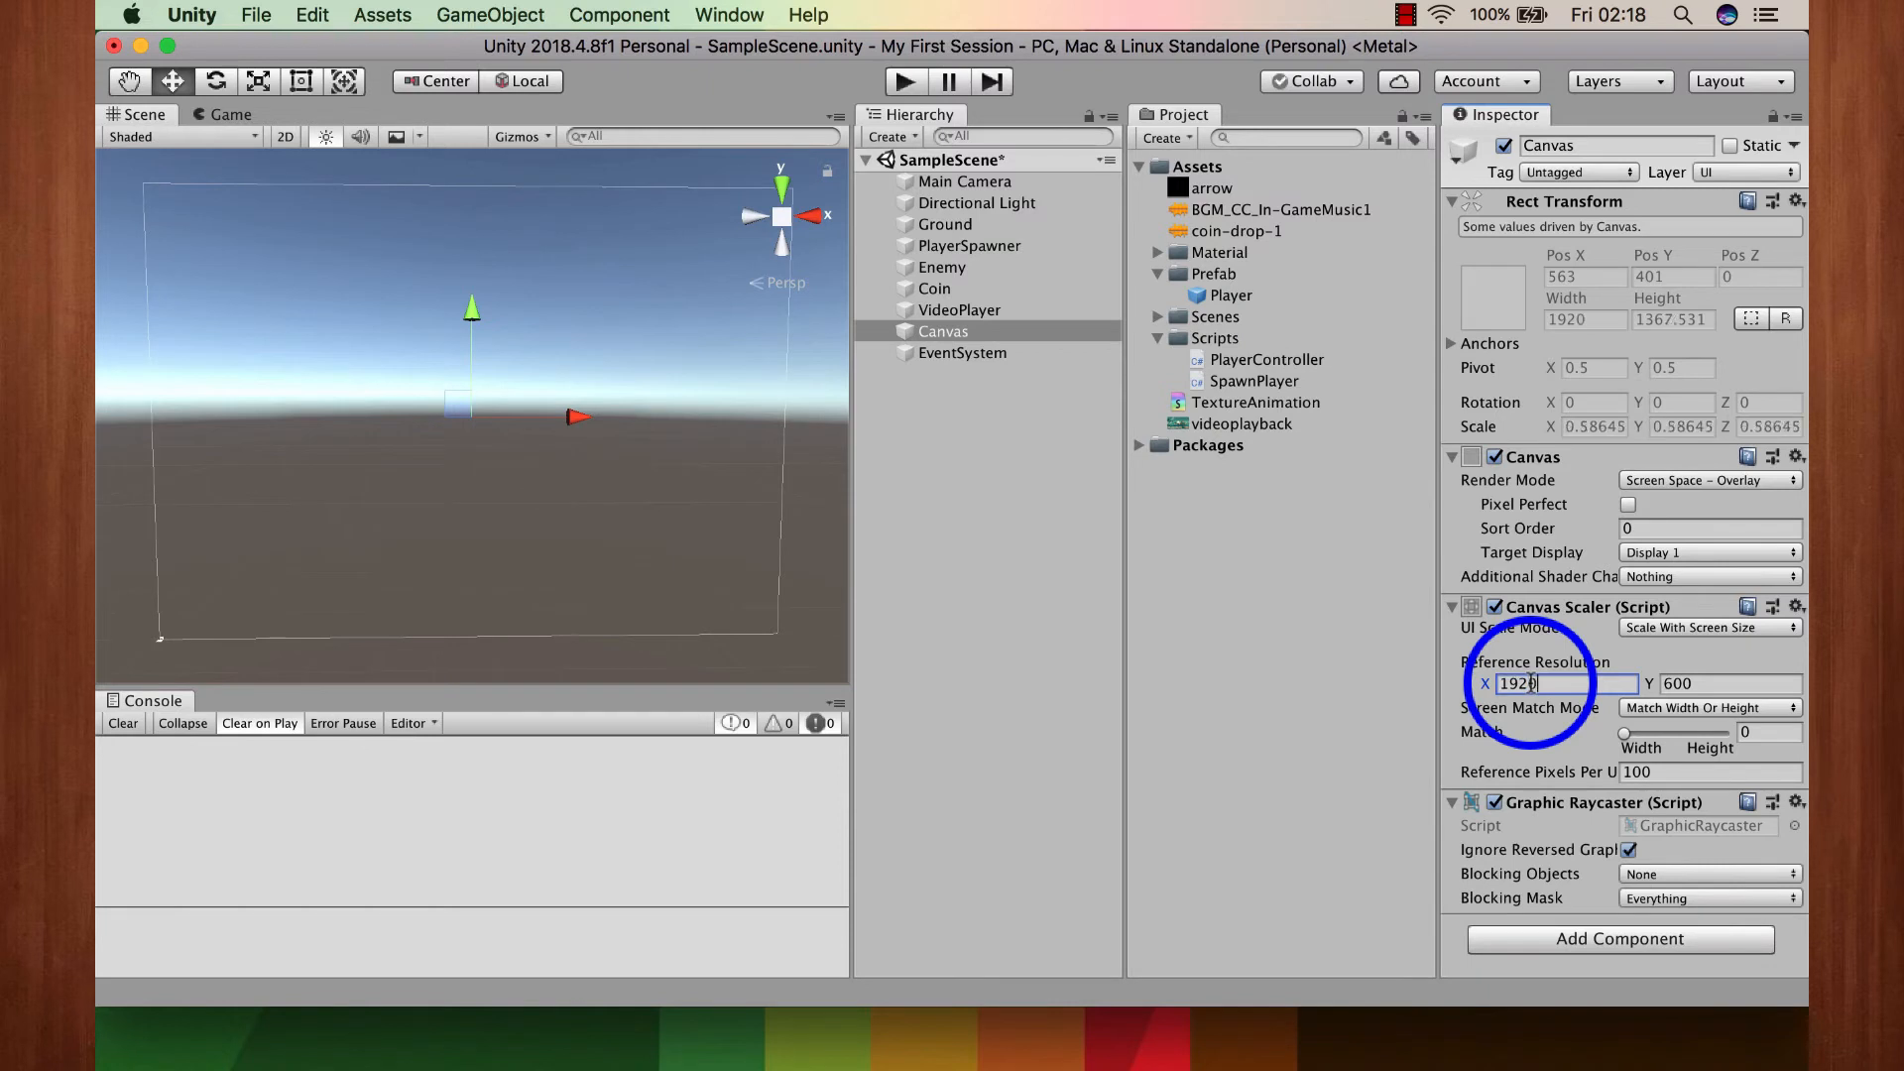
key(Tab)
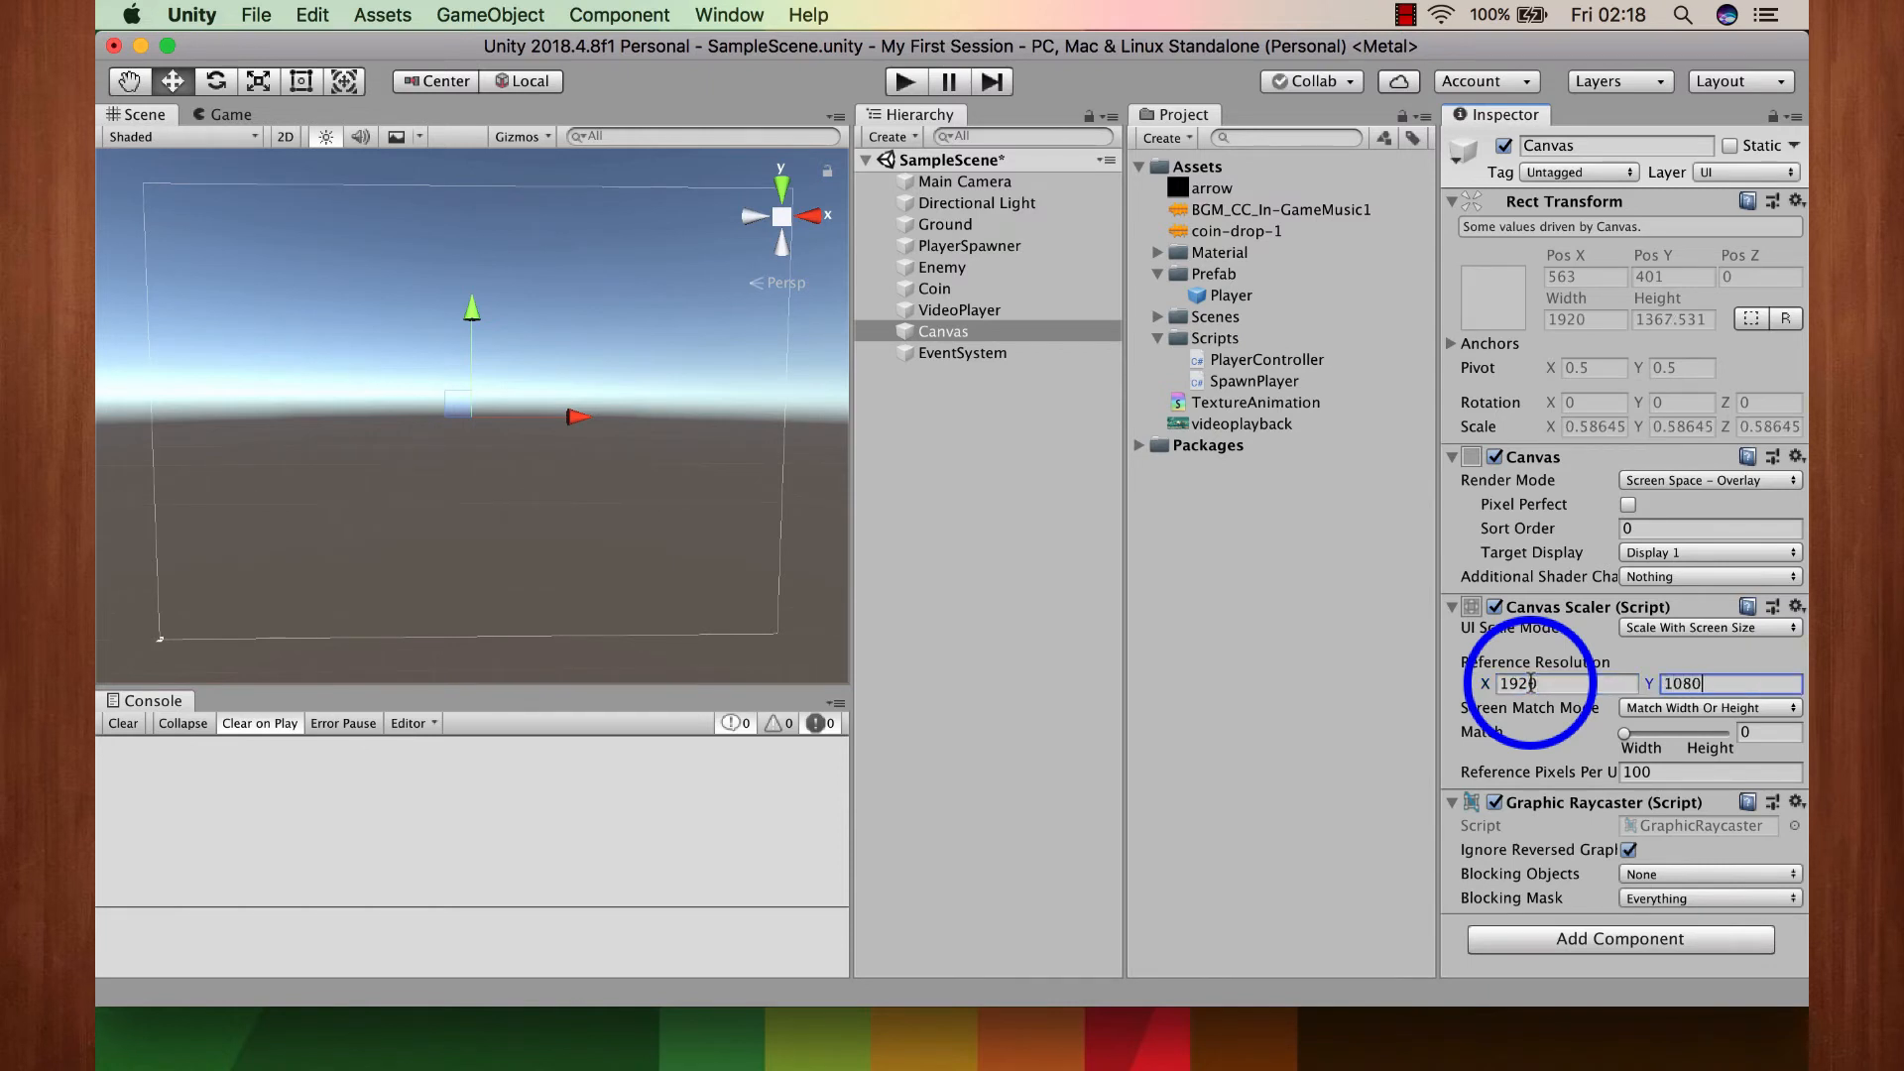
text(1080)
Step: Keep the Canvas Scaler's screen match mode at Match Width Or Height and set the Match value to 0.5
click(1691, 707)
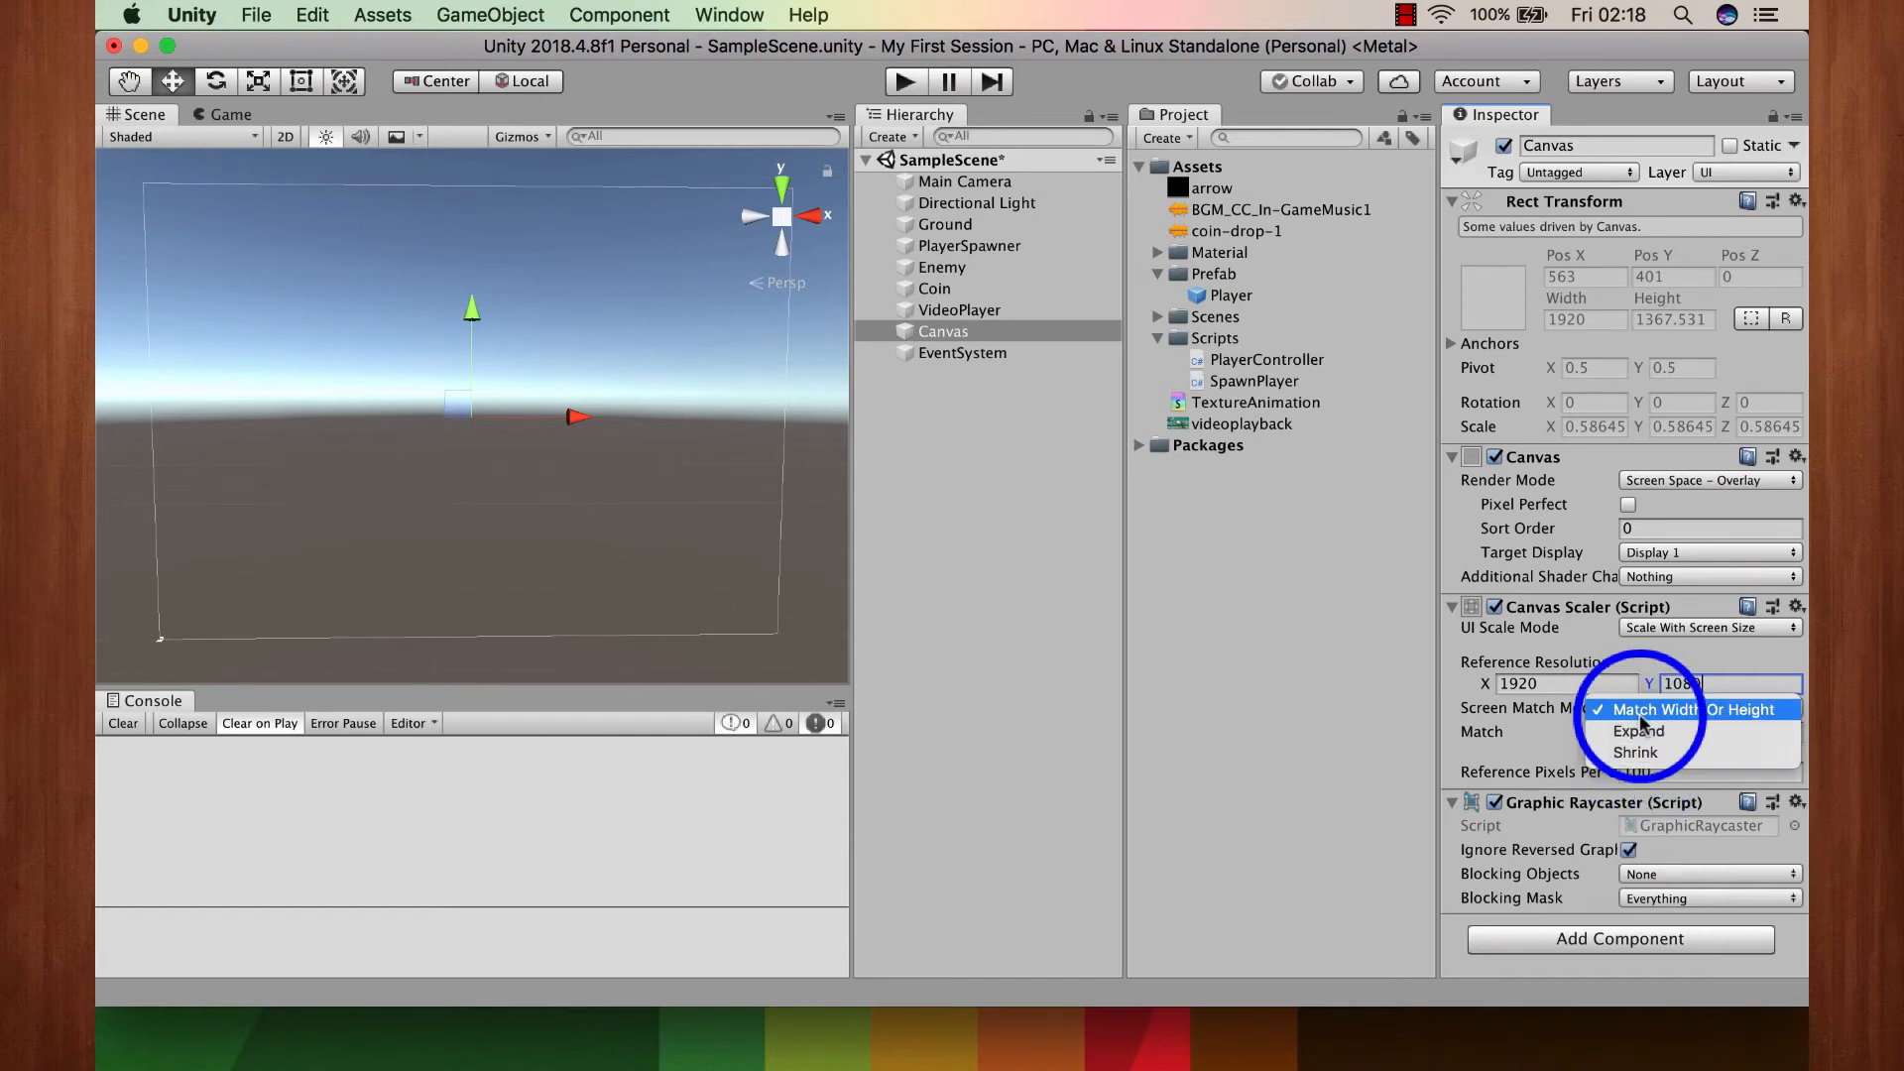
click(1641, 714)
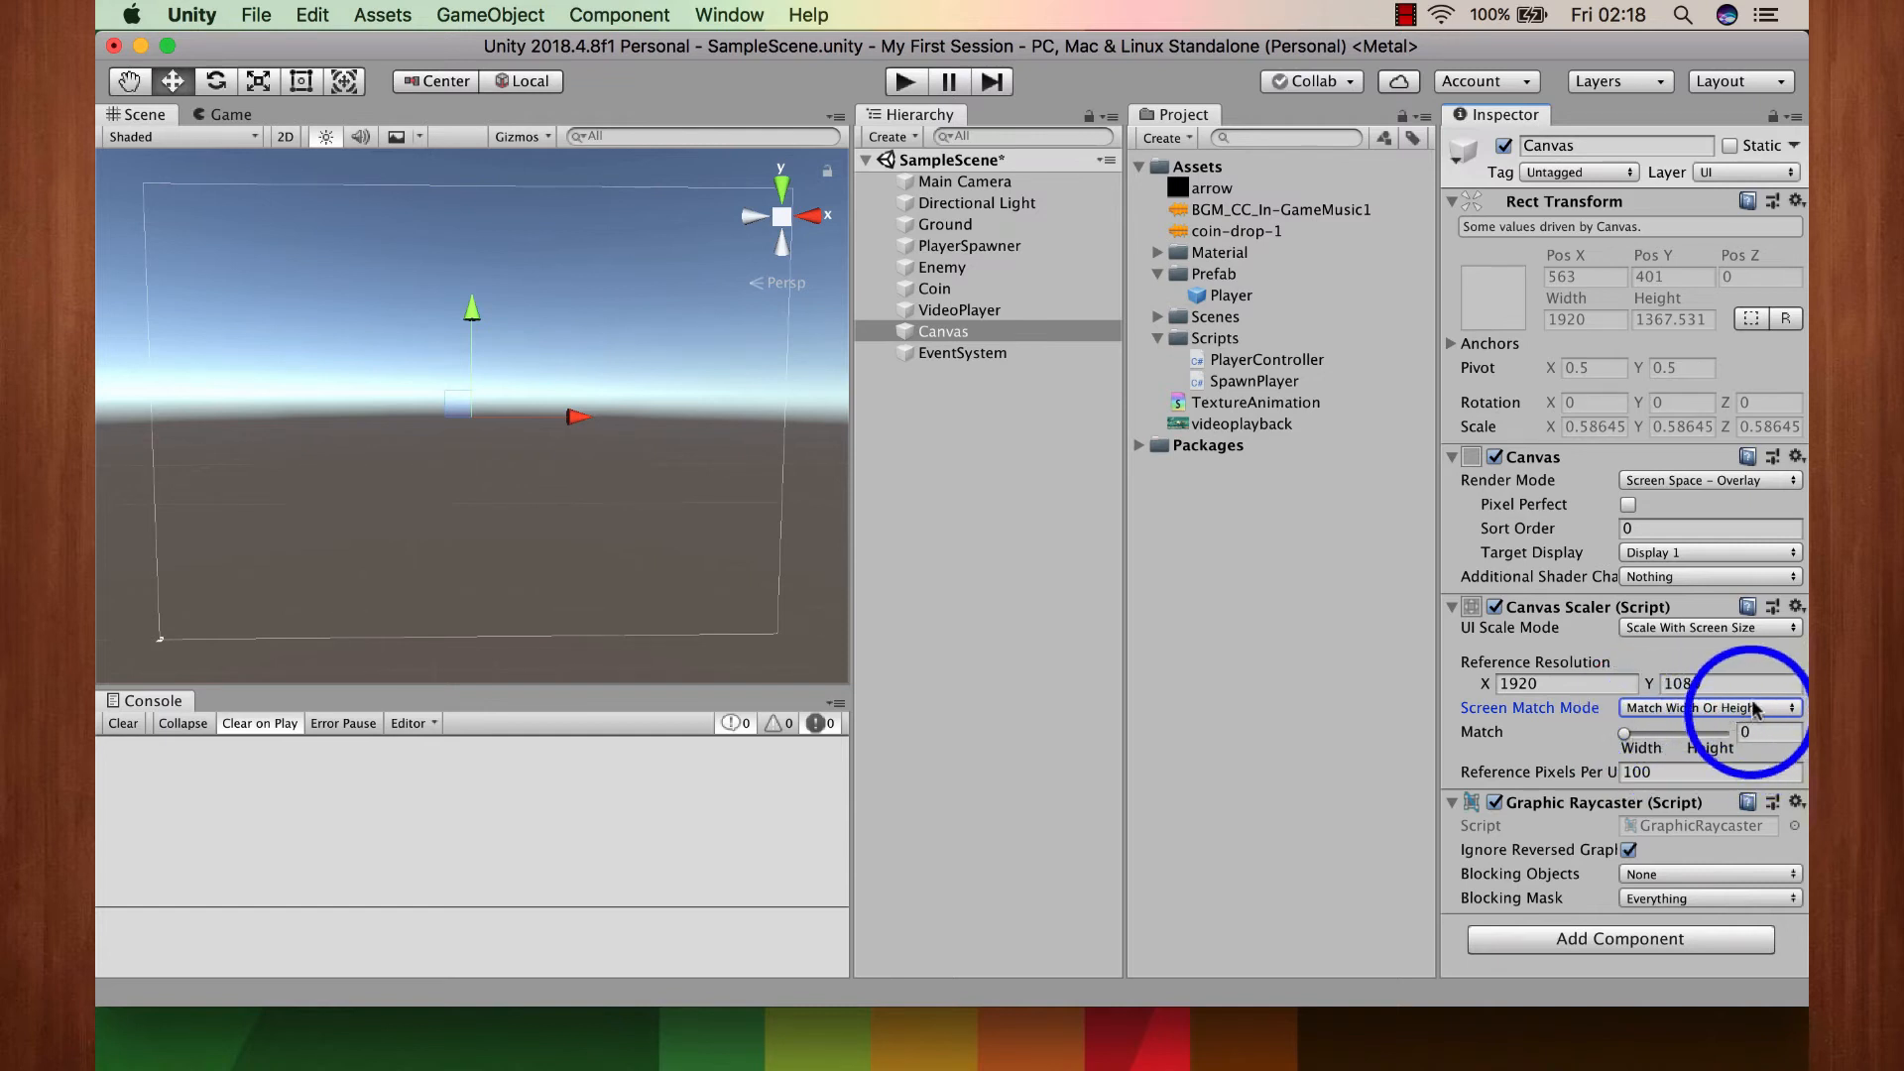
drag(1624, 738, 1678, 736)
key(BackSpace)
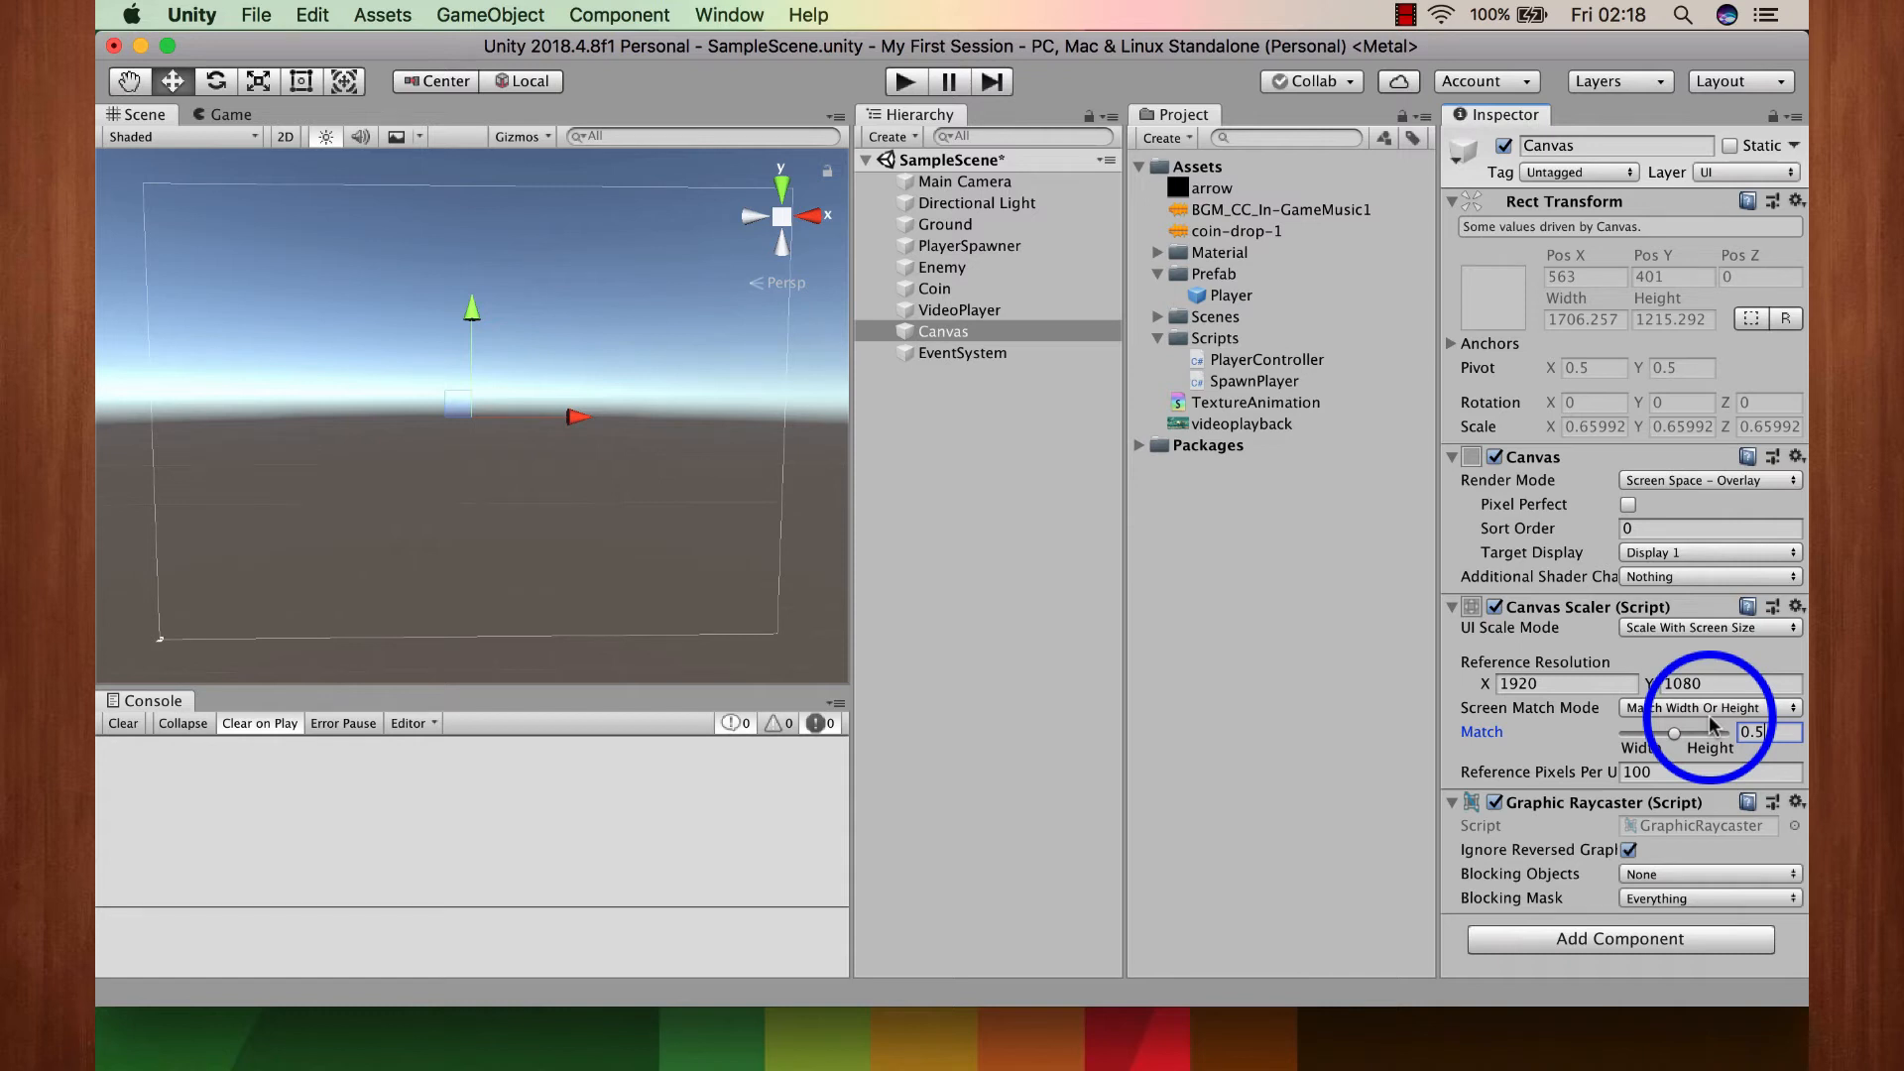
Step: Add a UI Panel as a child of the Canvas and check it in the Game view
click(918, 330)
right_click(917, 330)
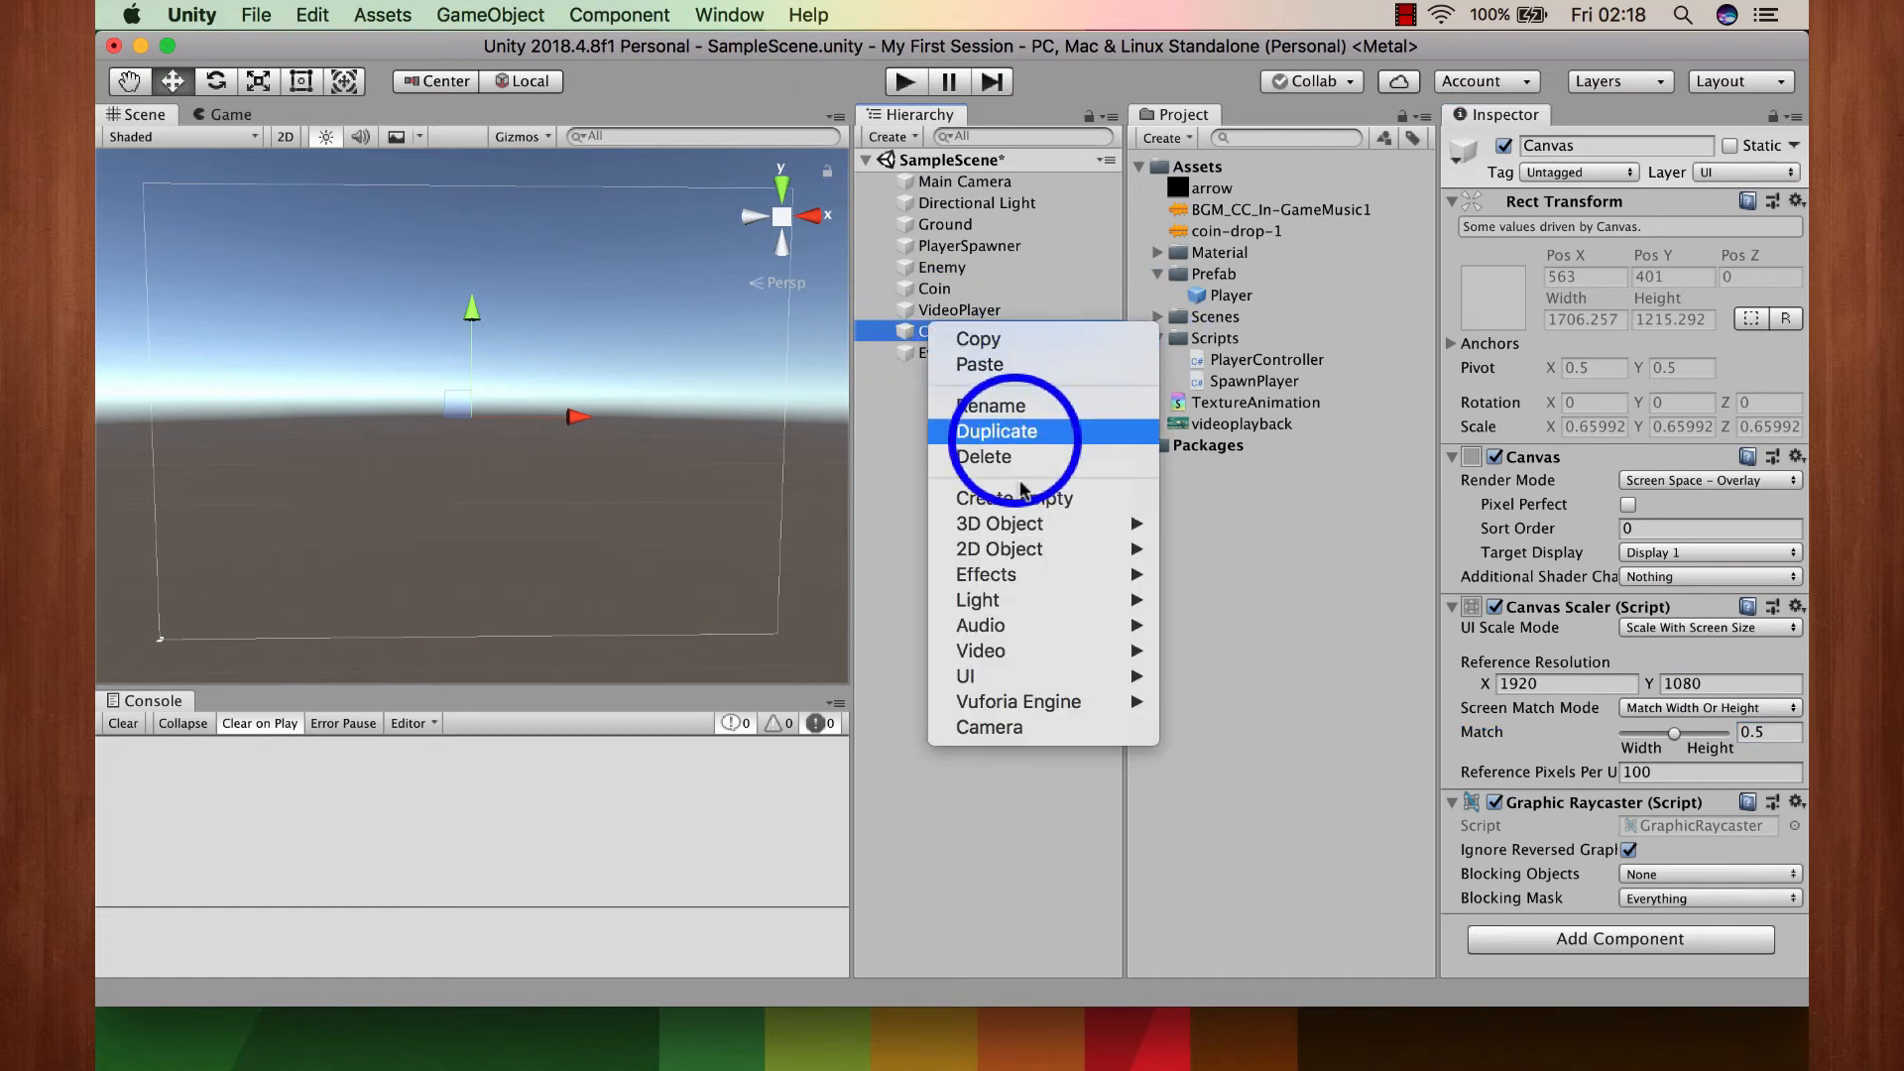
mouse_move(1118, 684)
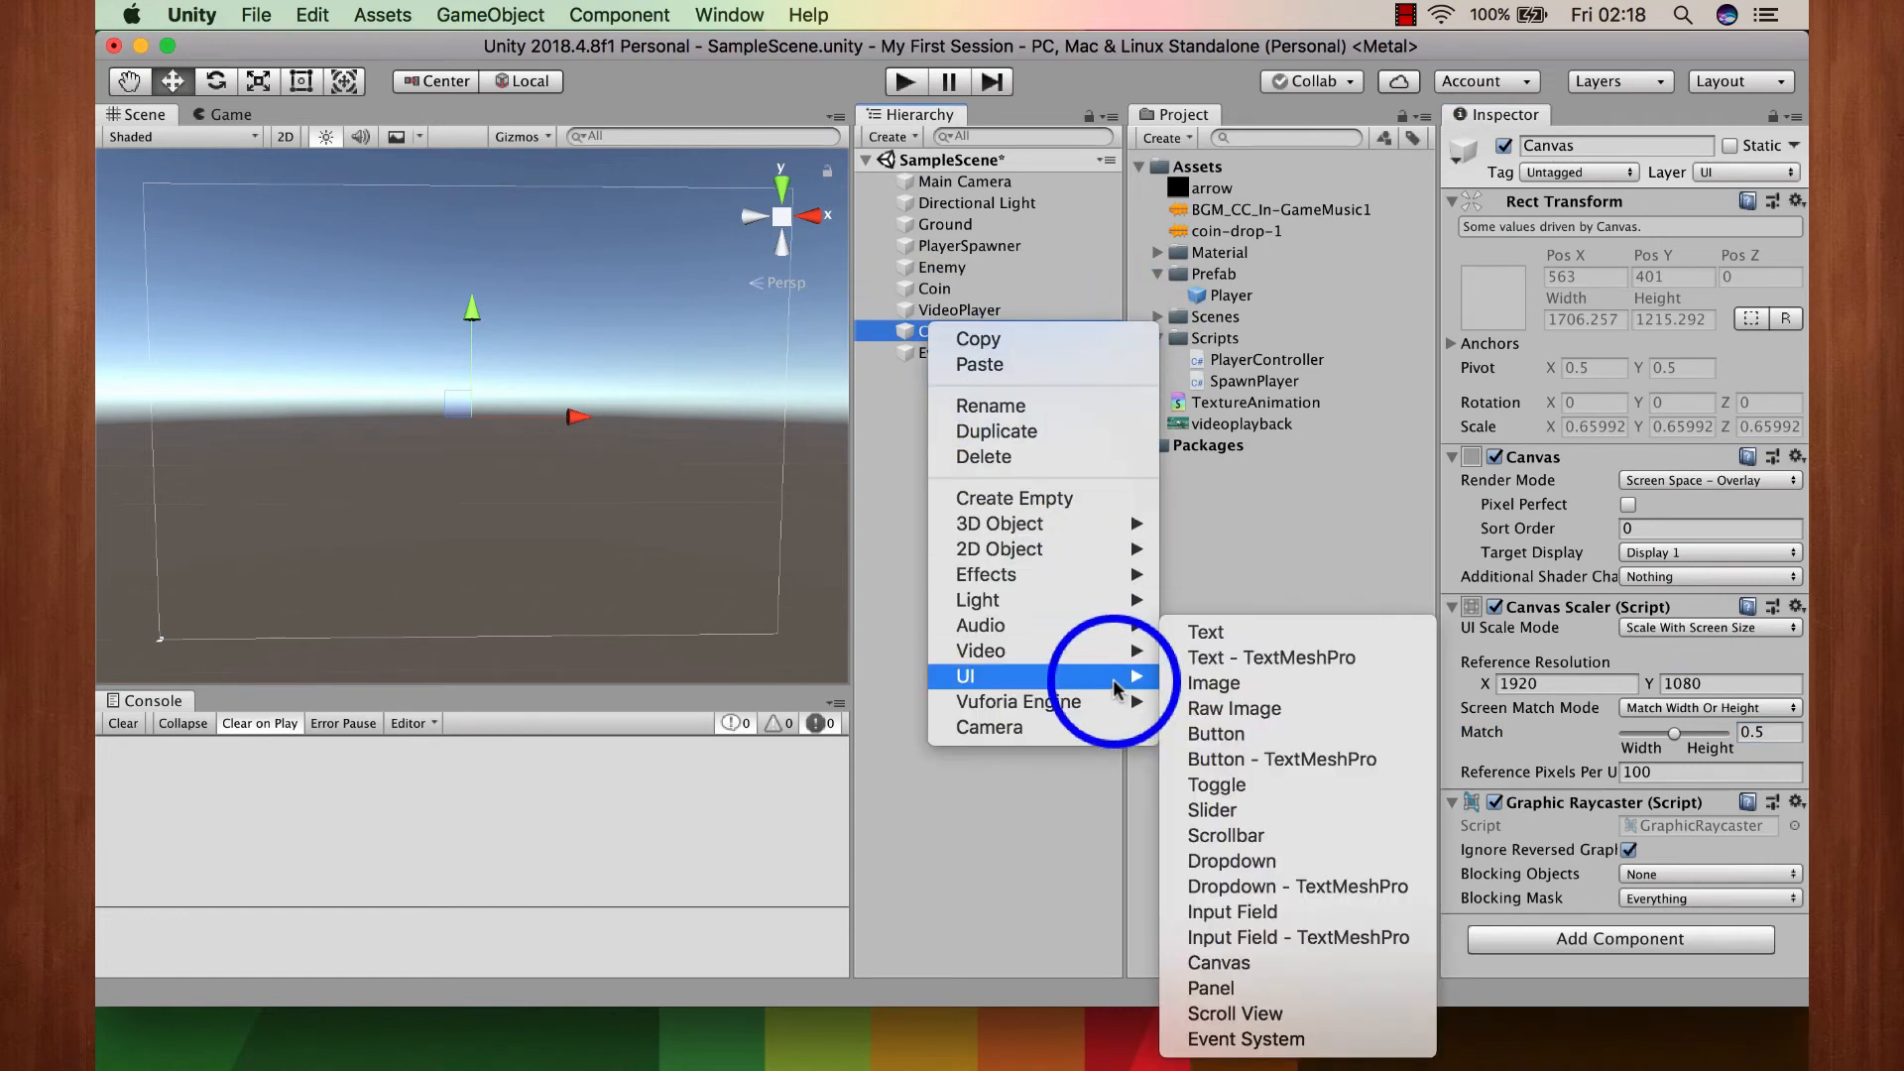
click(1250, 984)
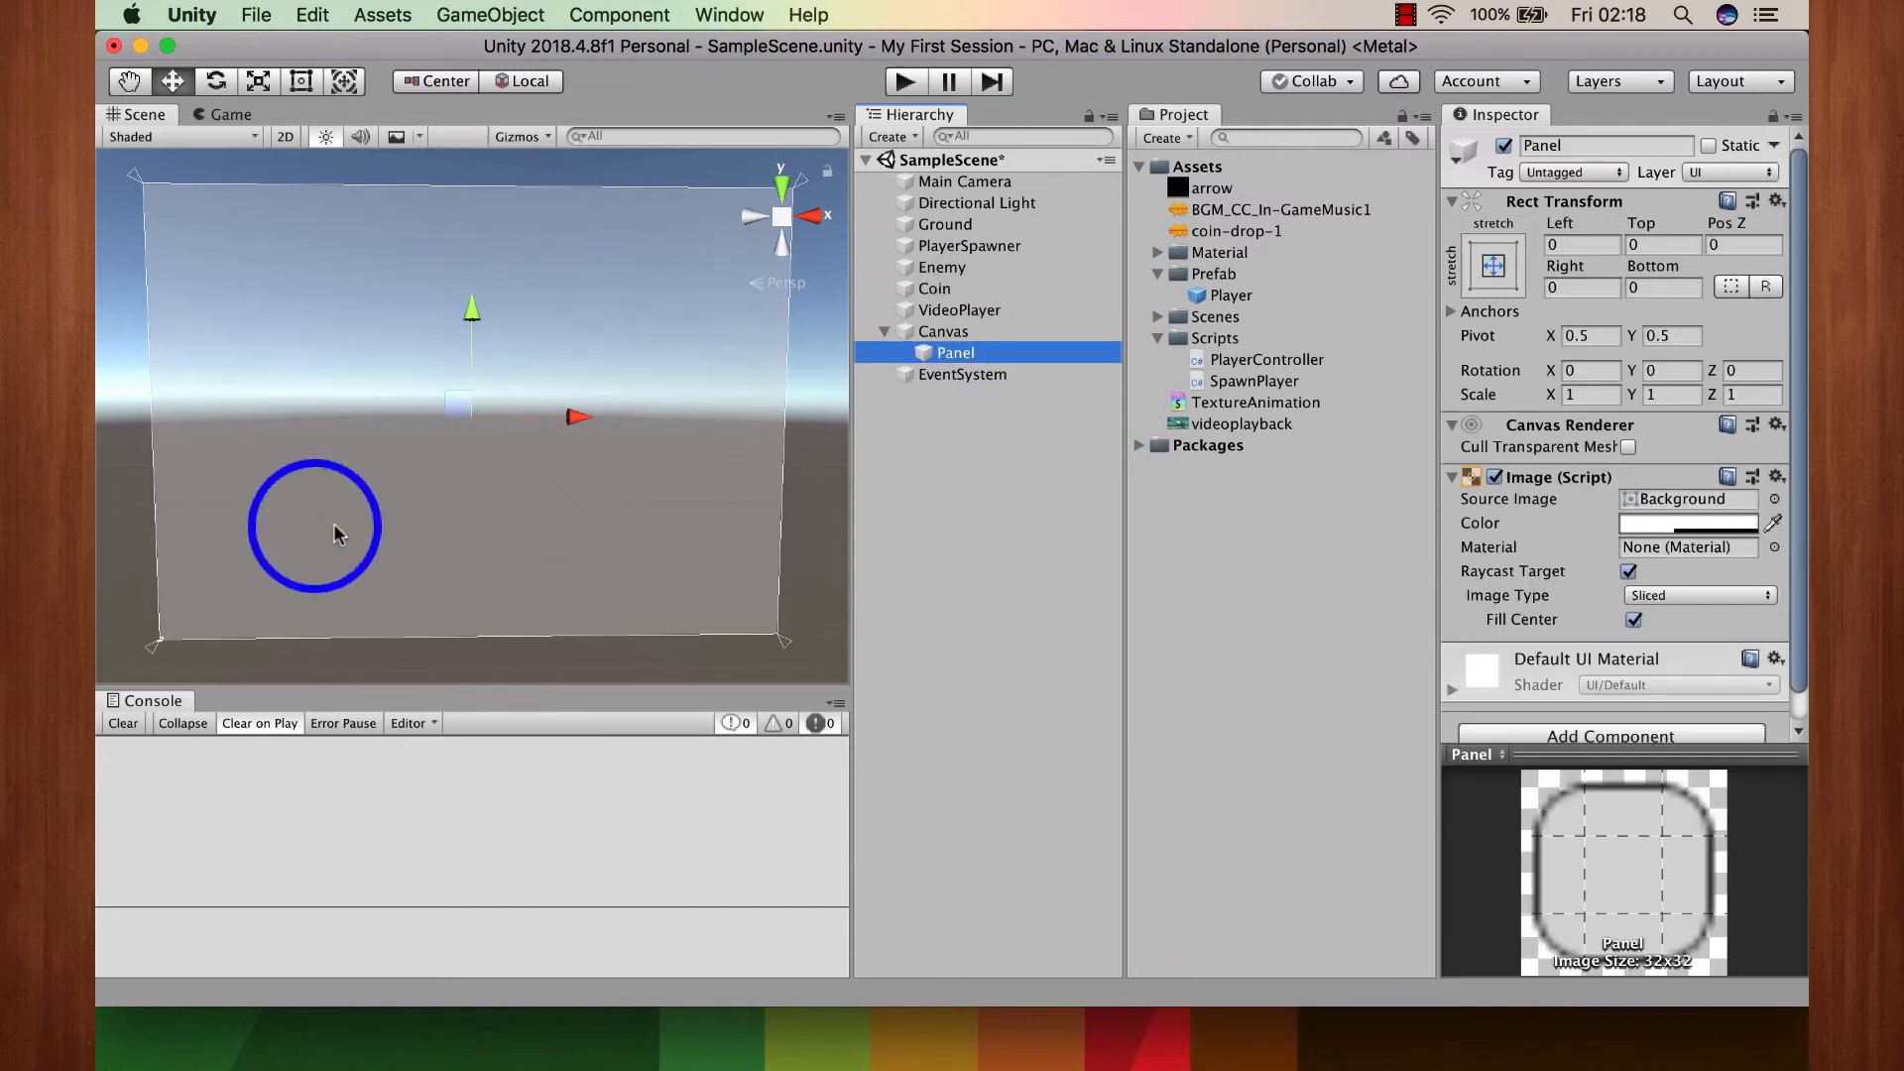
click(228, 116)
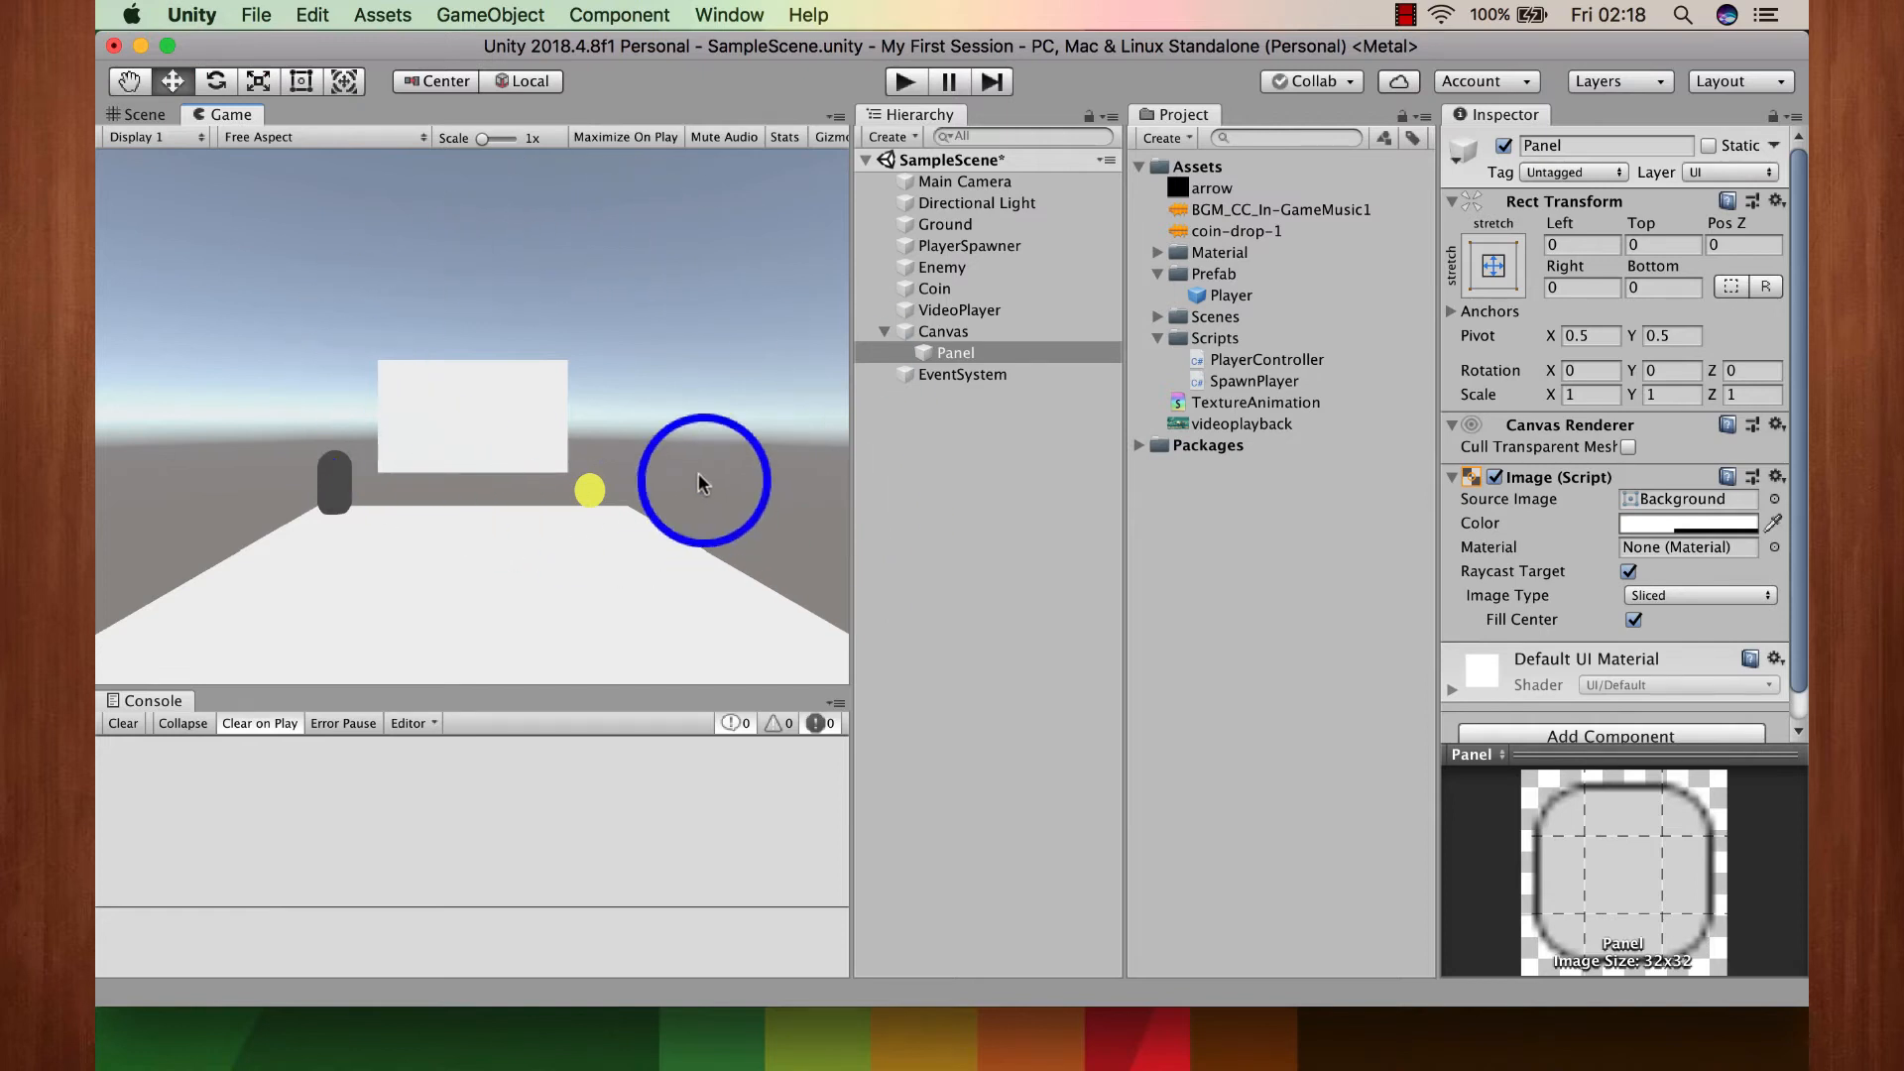
Step: Set the Panel's image colour to red FF2626 with an alpha of 45
click(1711, 520)
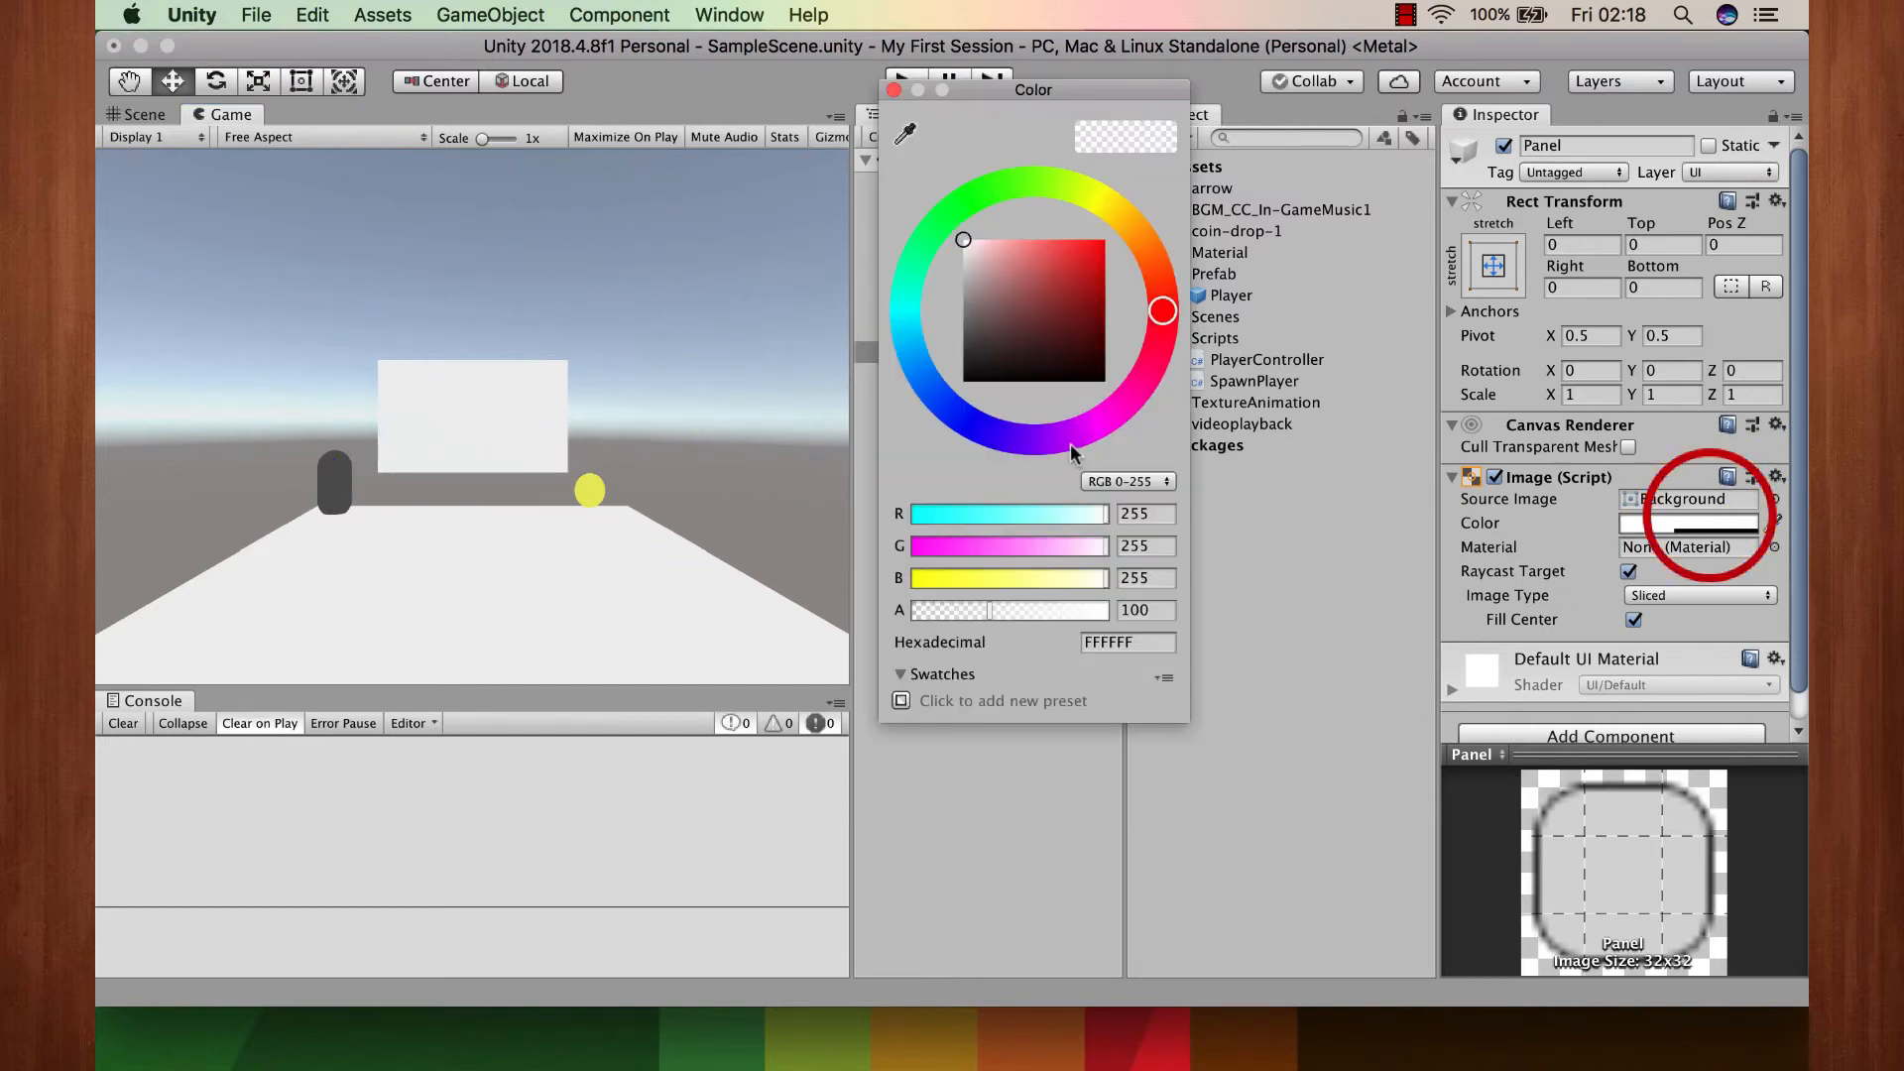
drag(1027, 343, 1084, 230)
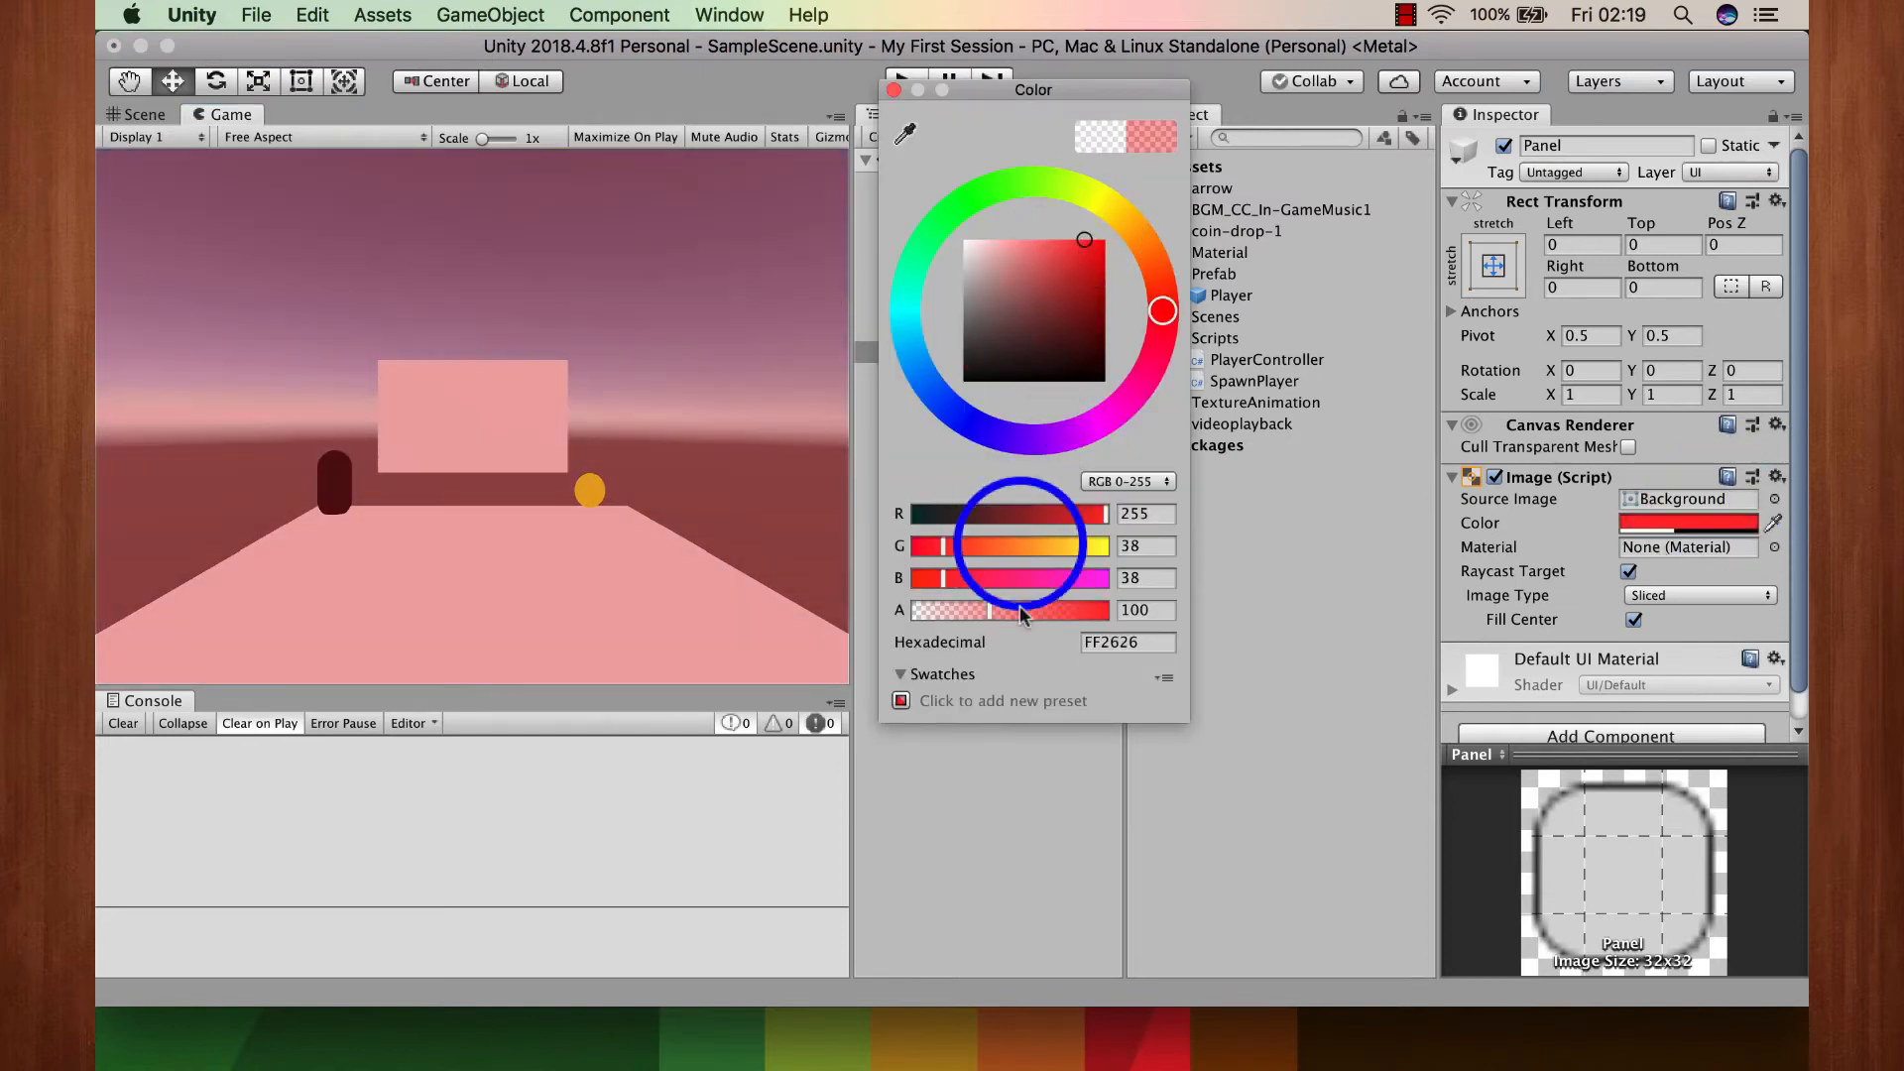
drag(991, 610, 944, 610)
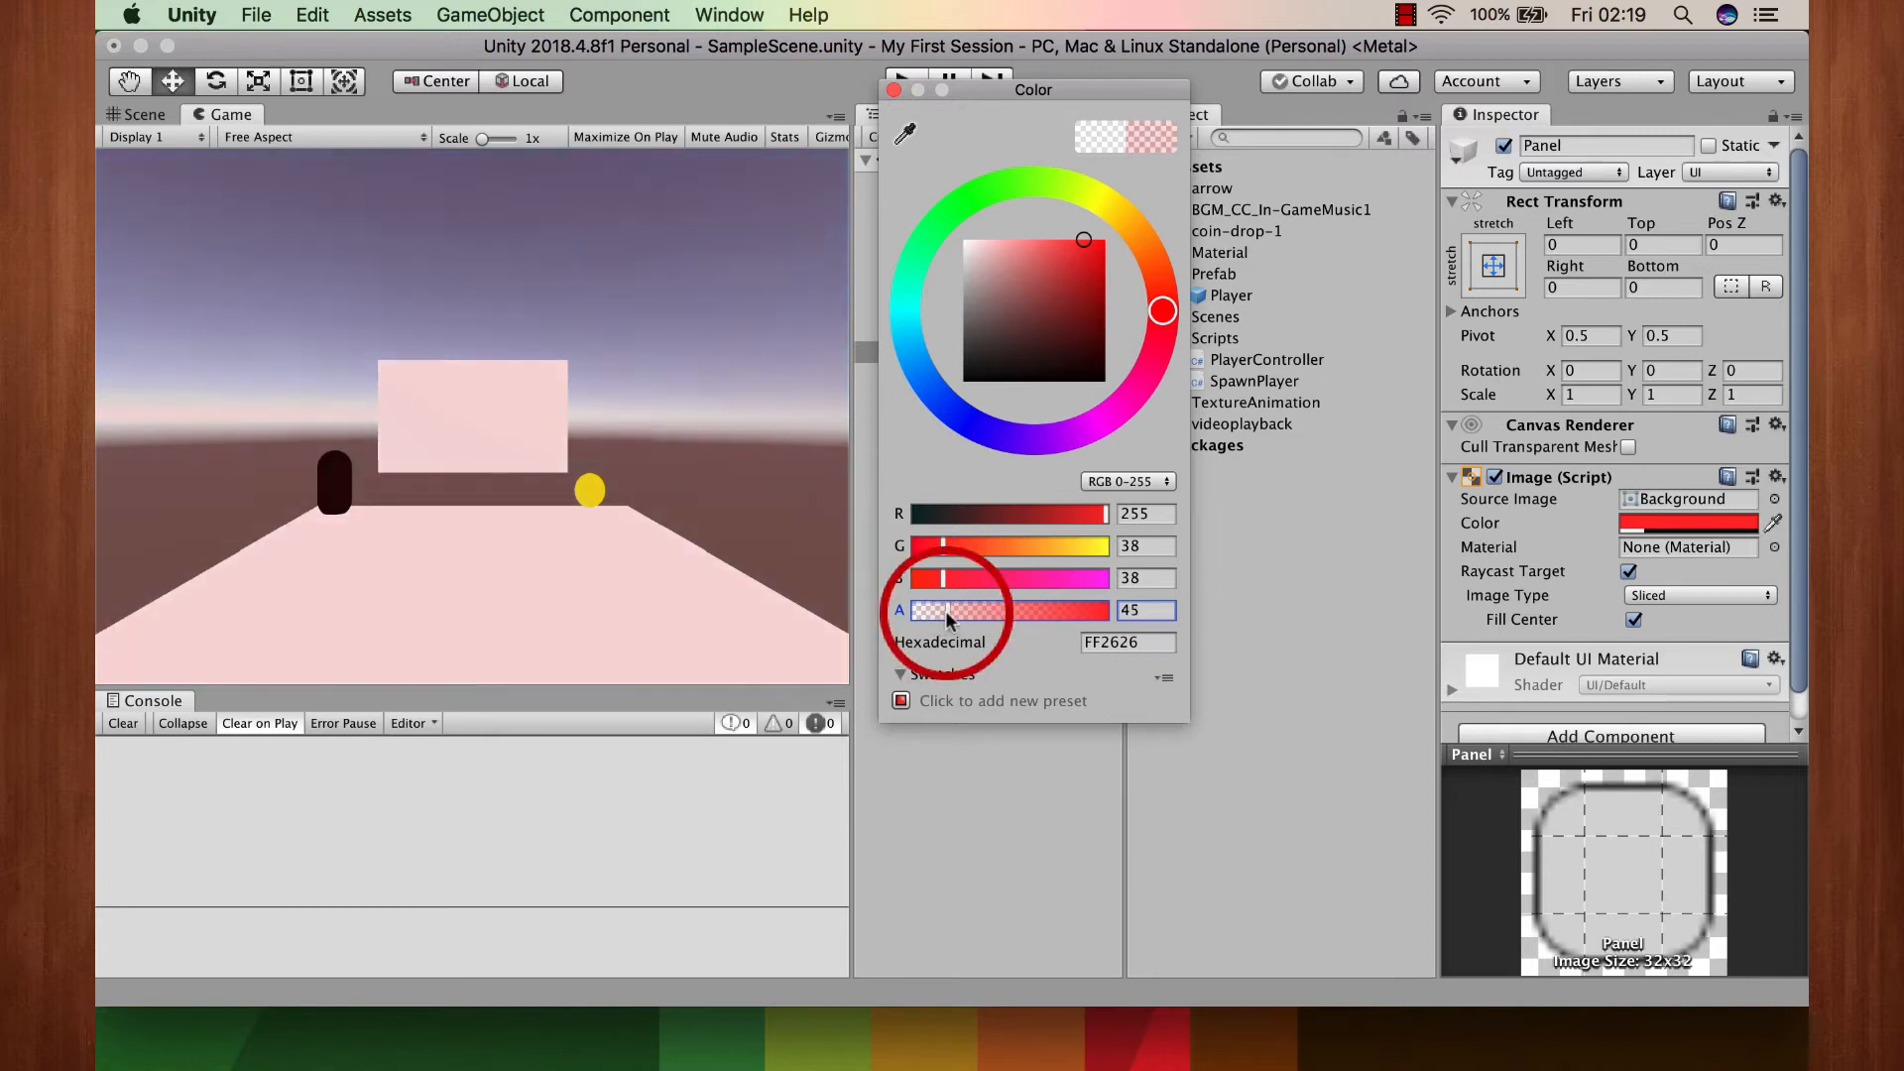
click(892, 89)
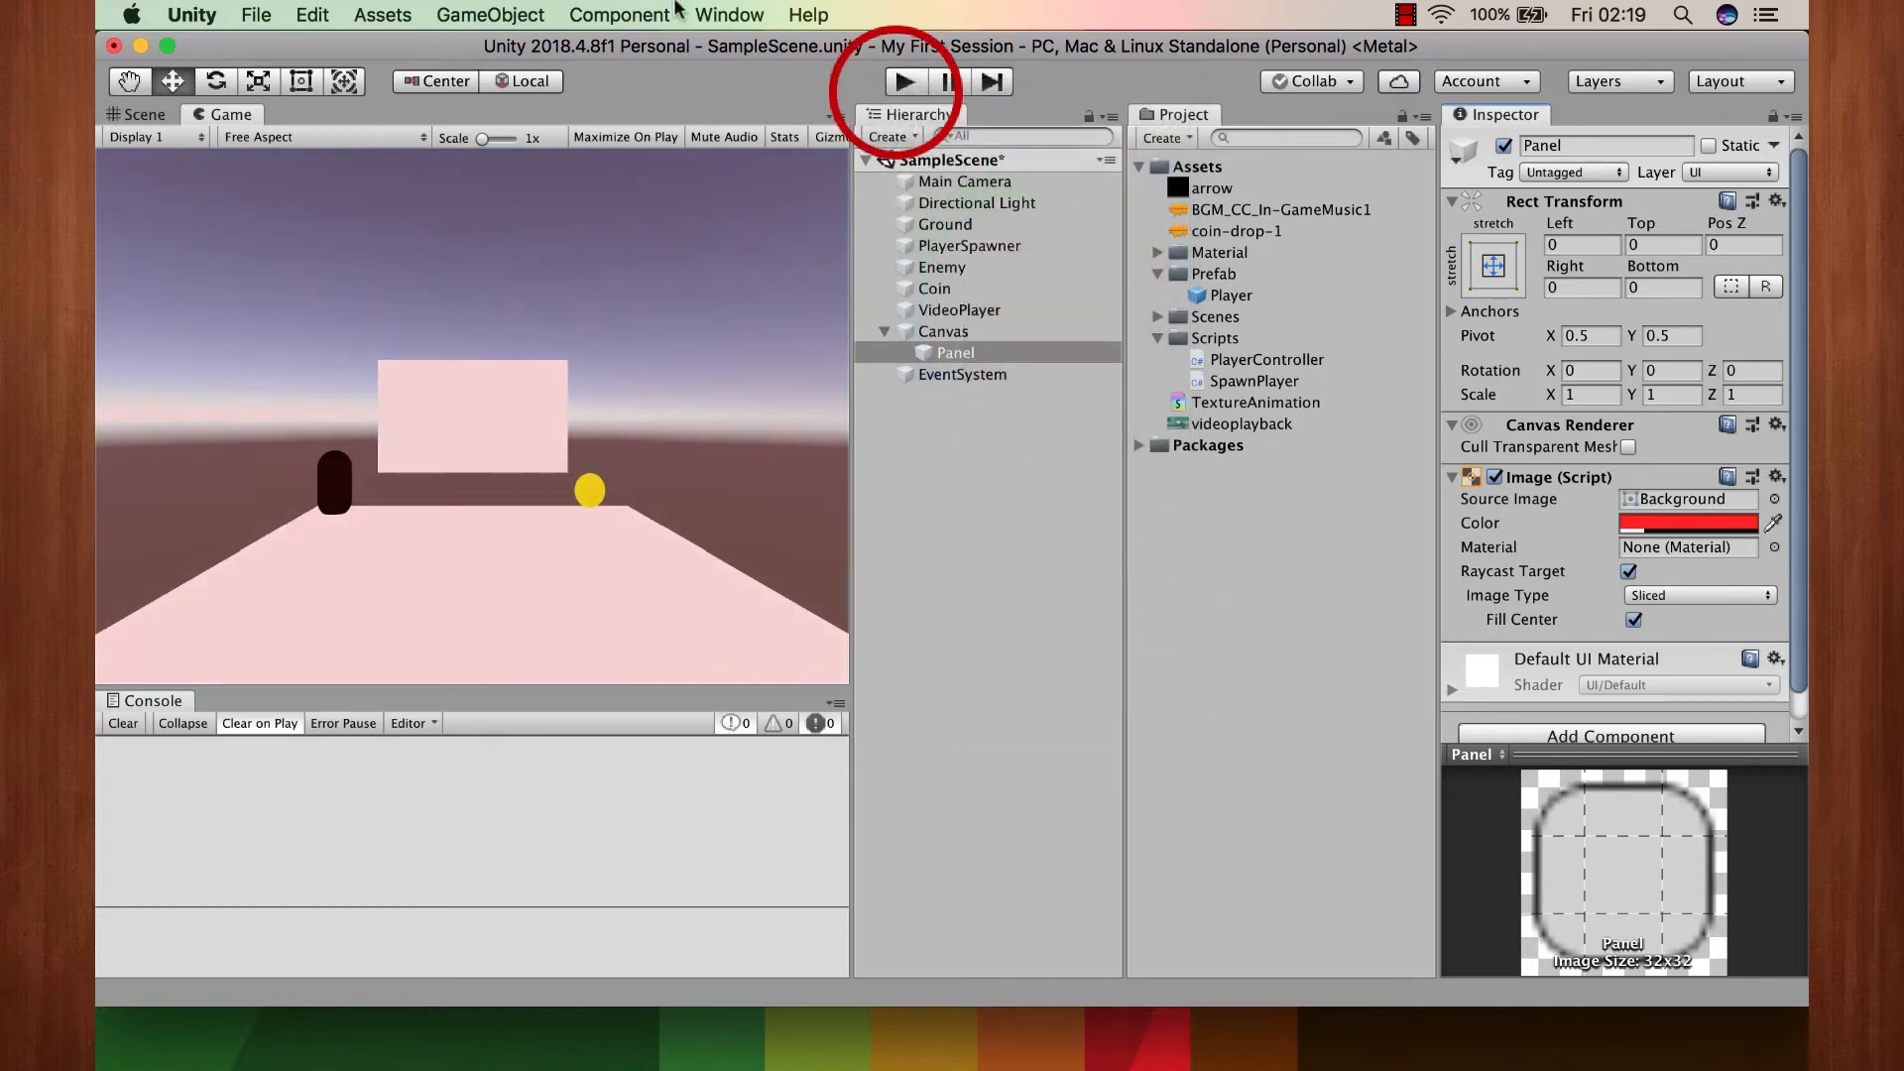
Step: Change the Panel's image colour to blue 259AFF
click(1674, 523)
click(1113, 212)
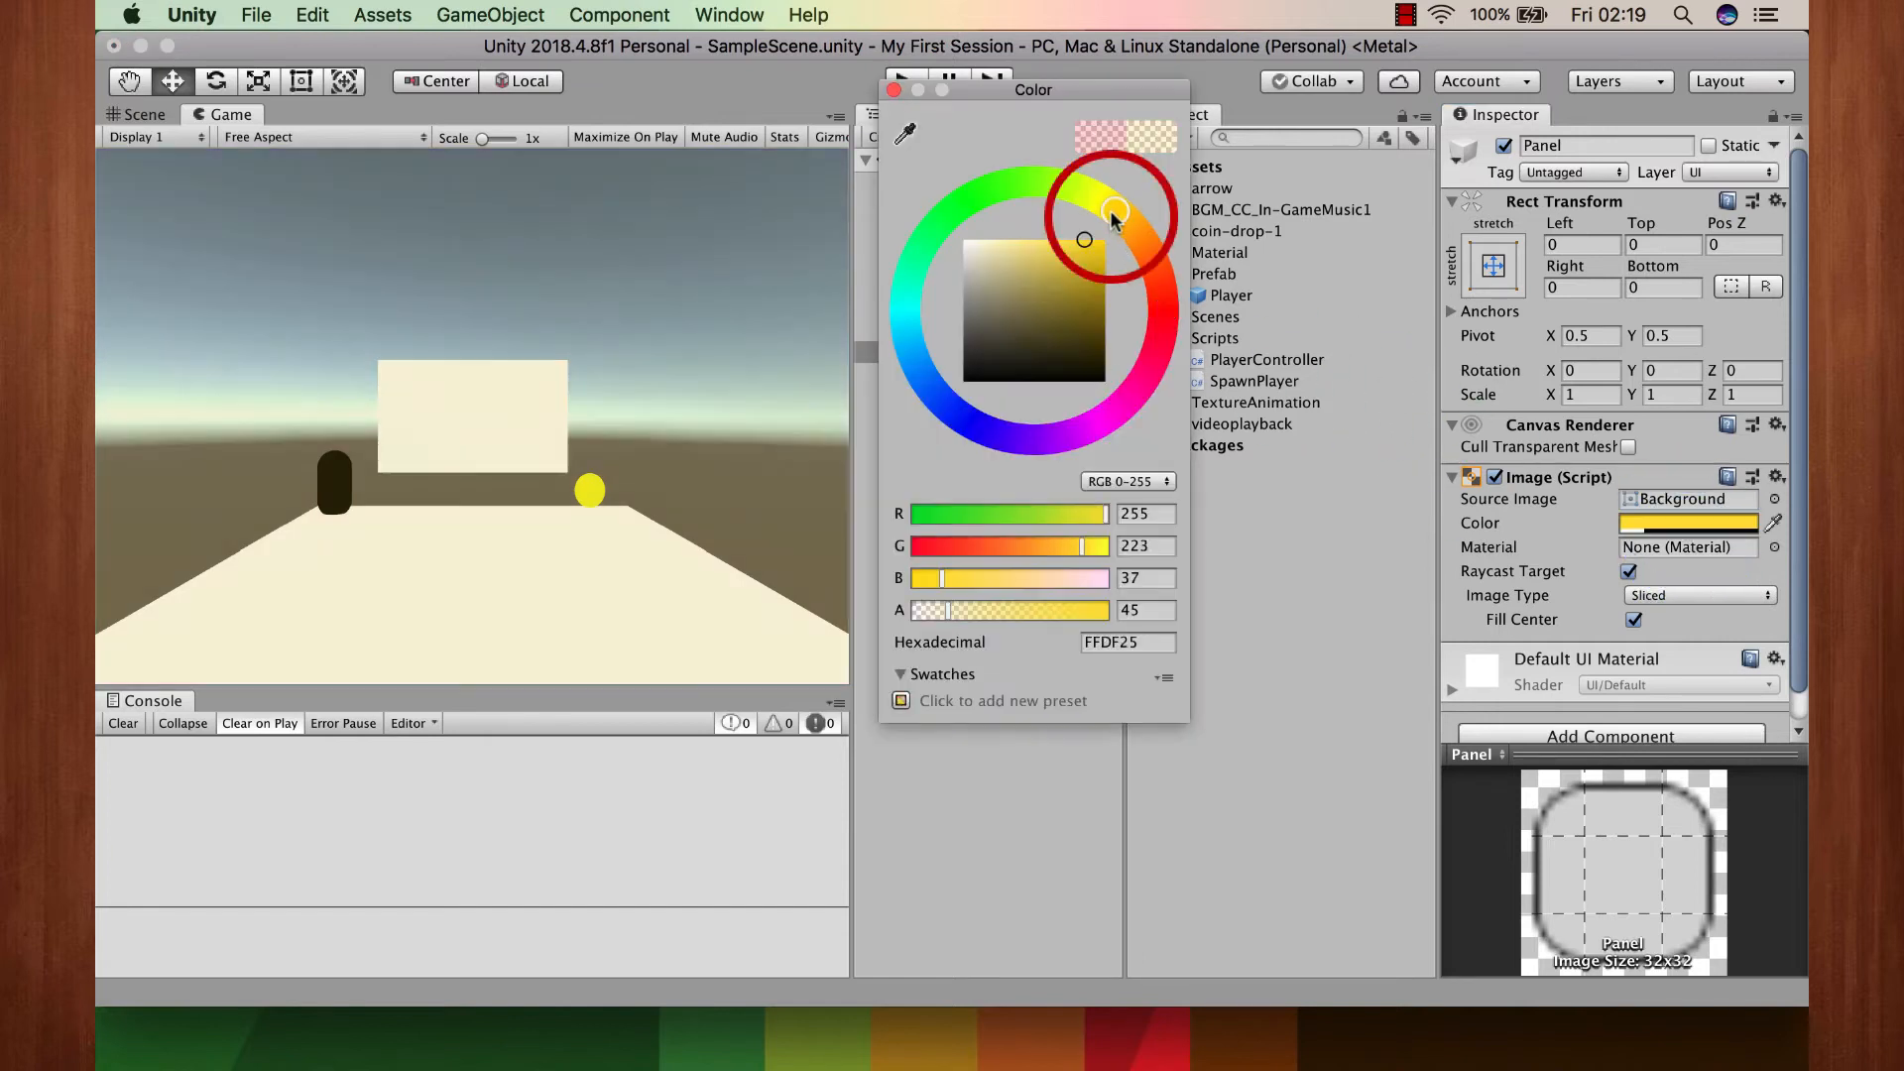
mouse_move(1113, 213)
mouse_down()
mouse_move(960, 199)
mouse_move(915, 267)
mouse_move(921, 371)
mouse_up()
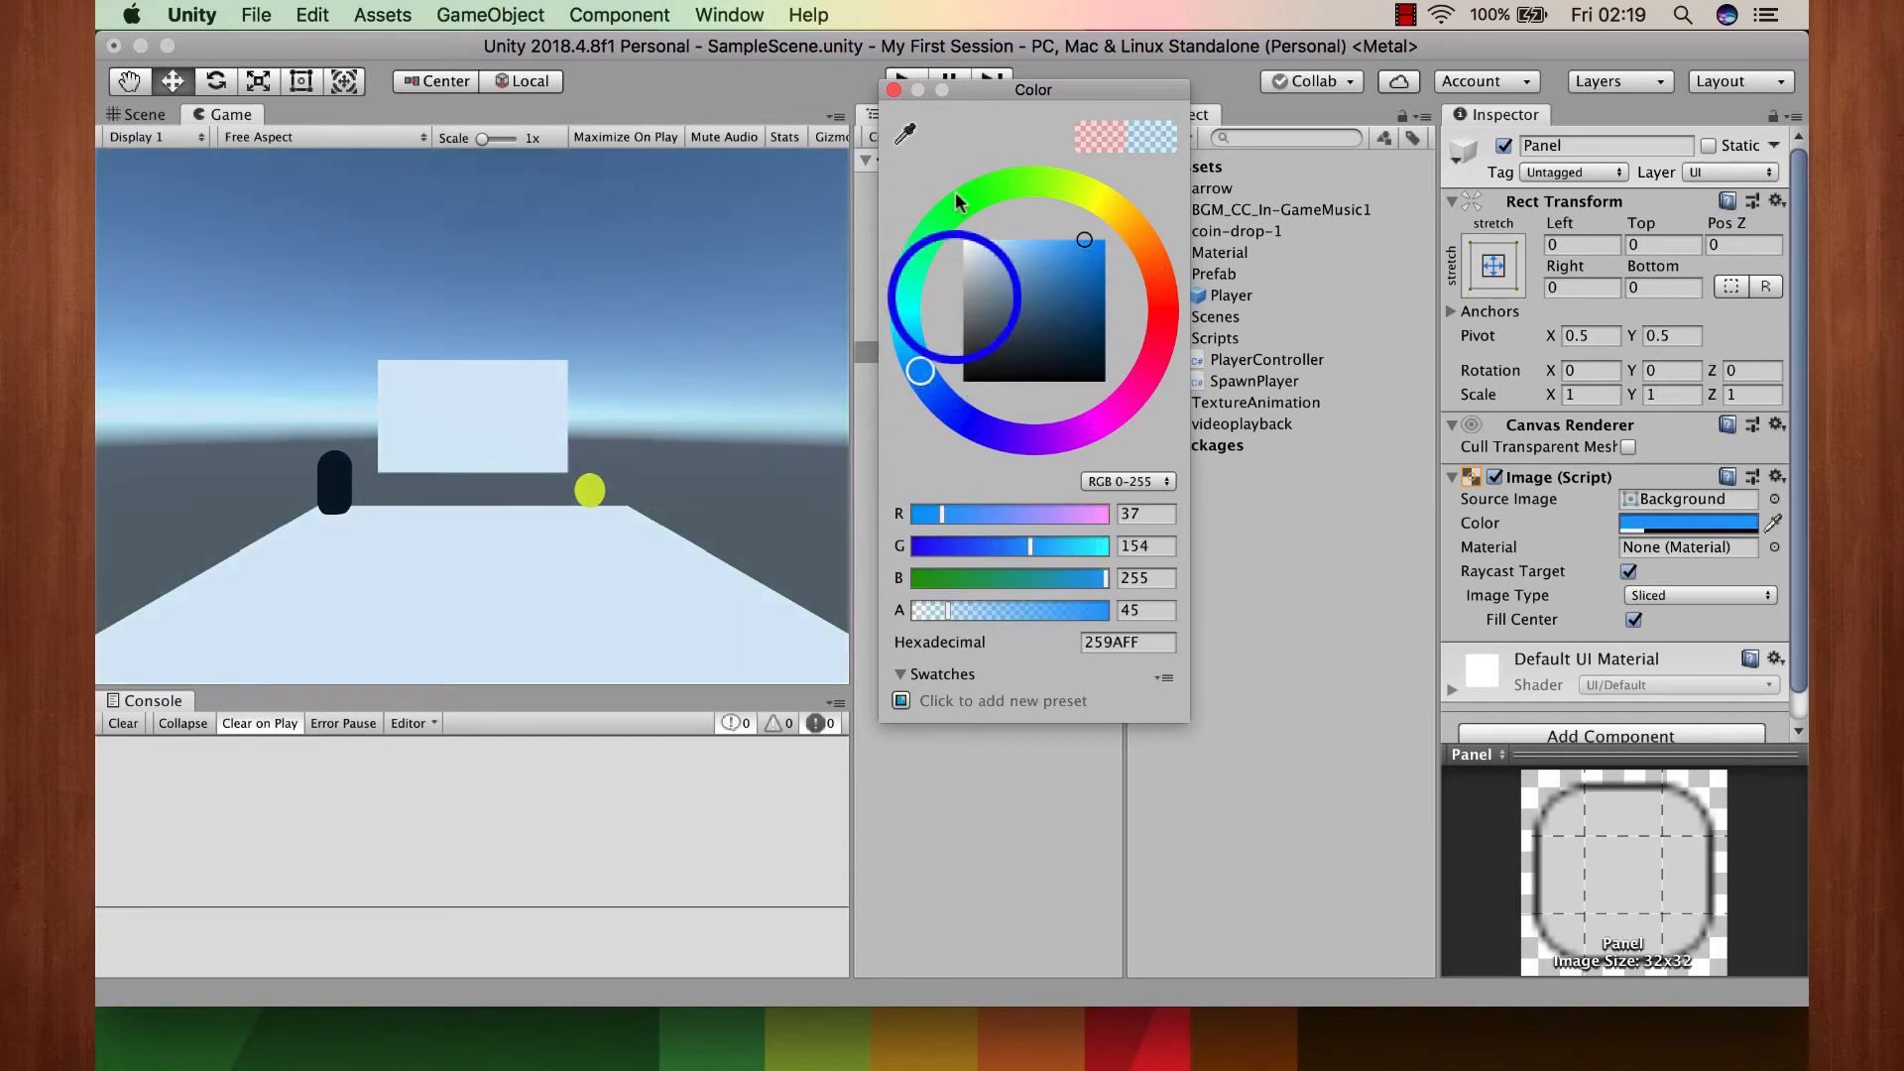
click(893, 90)
click(958, 357)
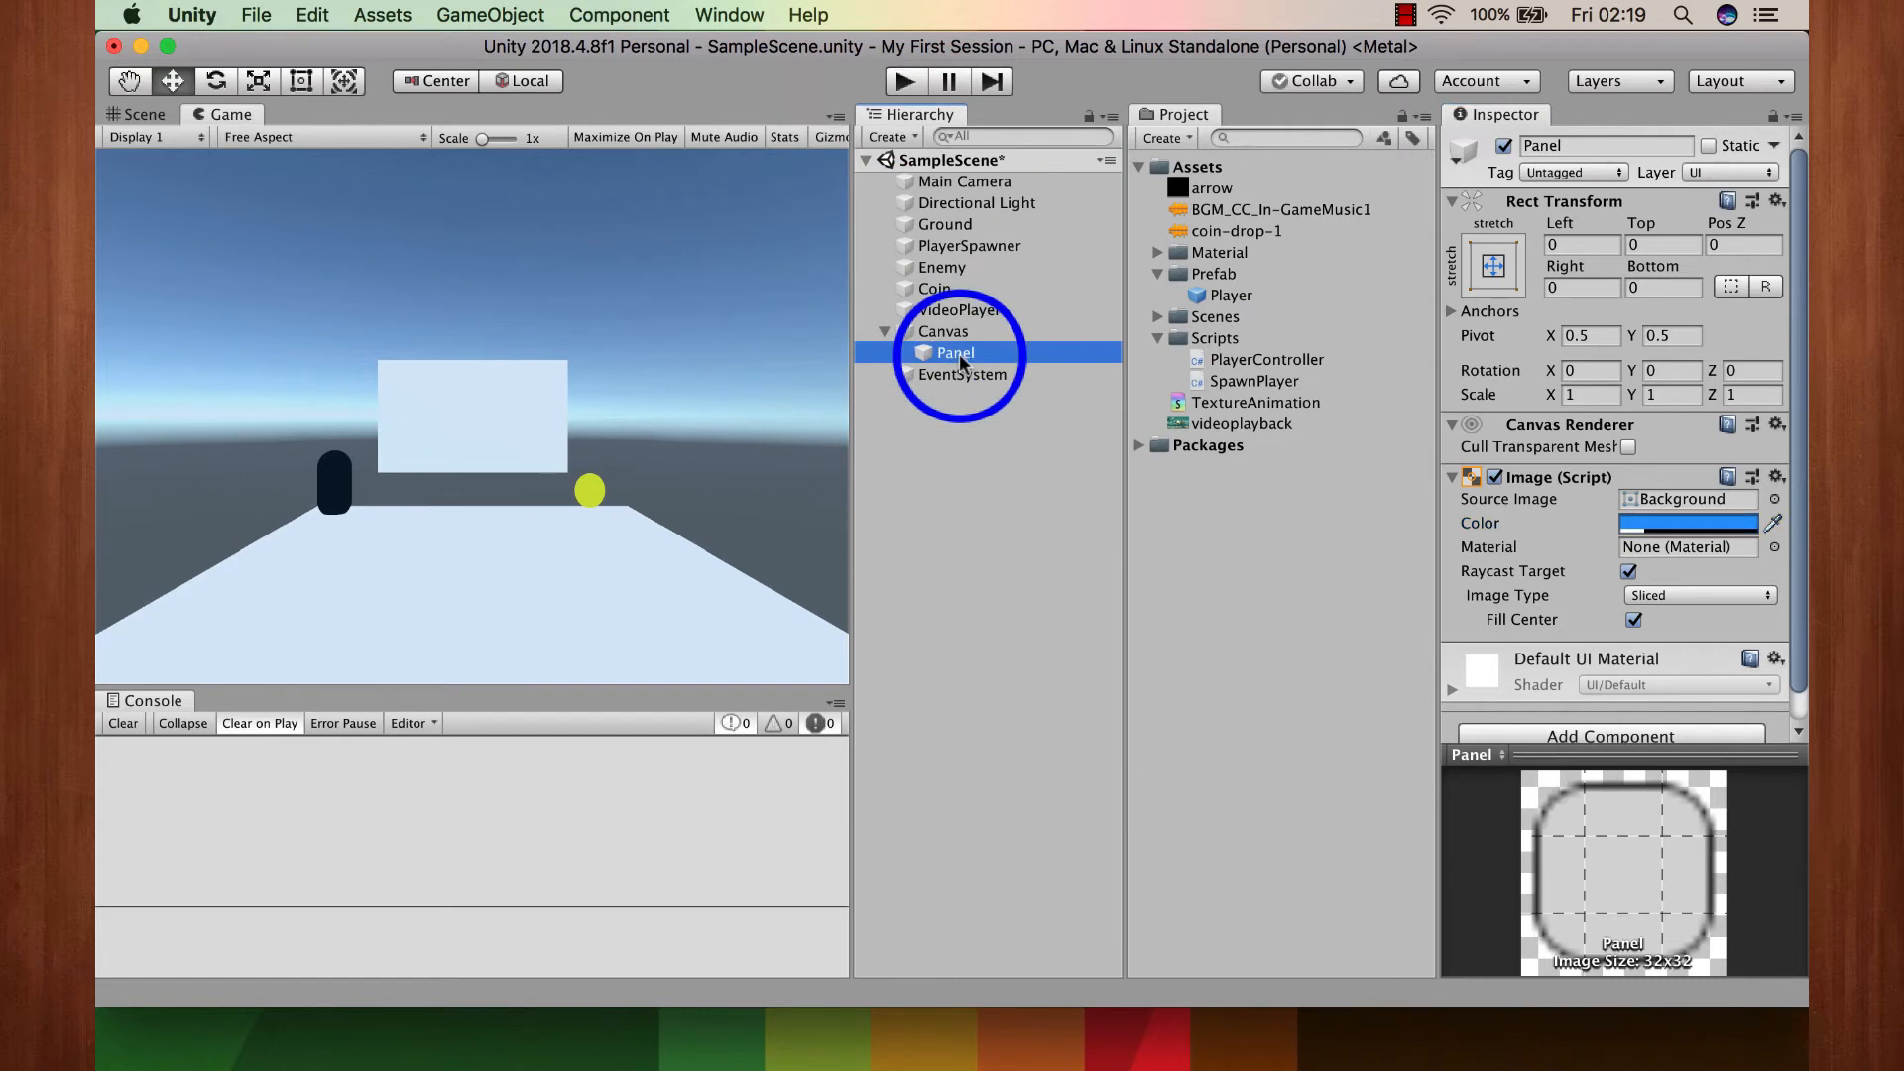
right_click(958, 355)
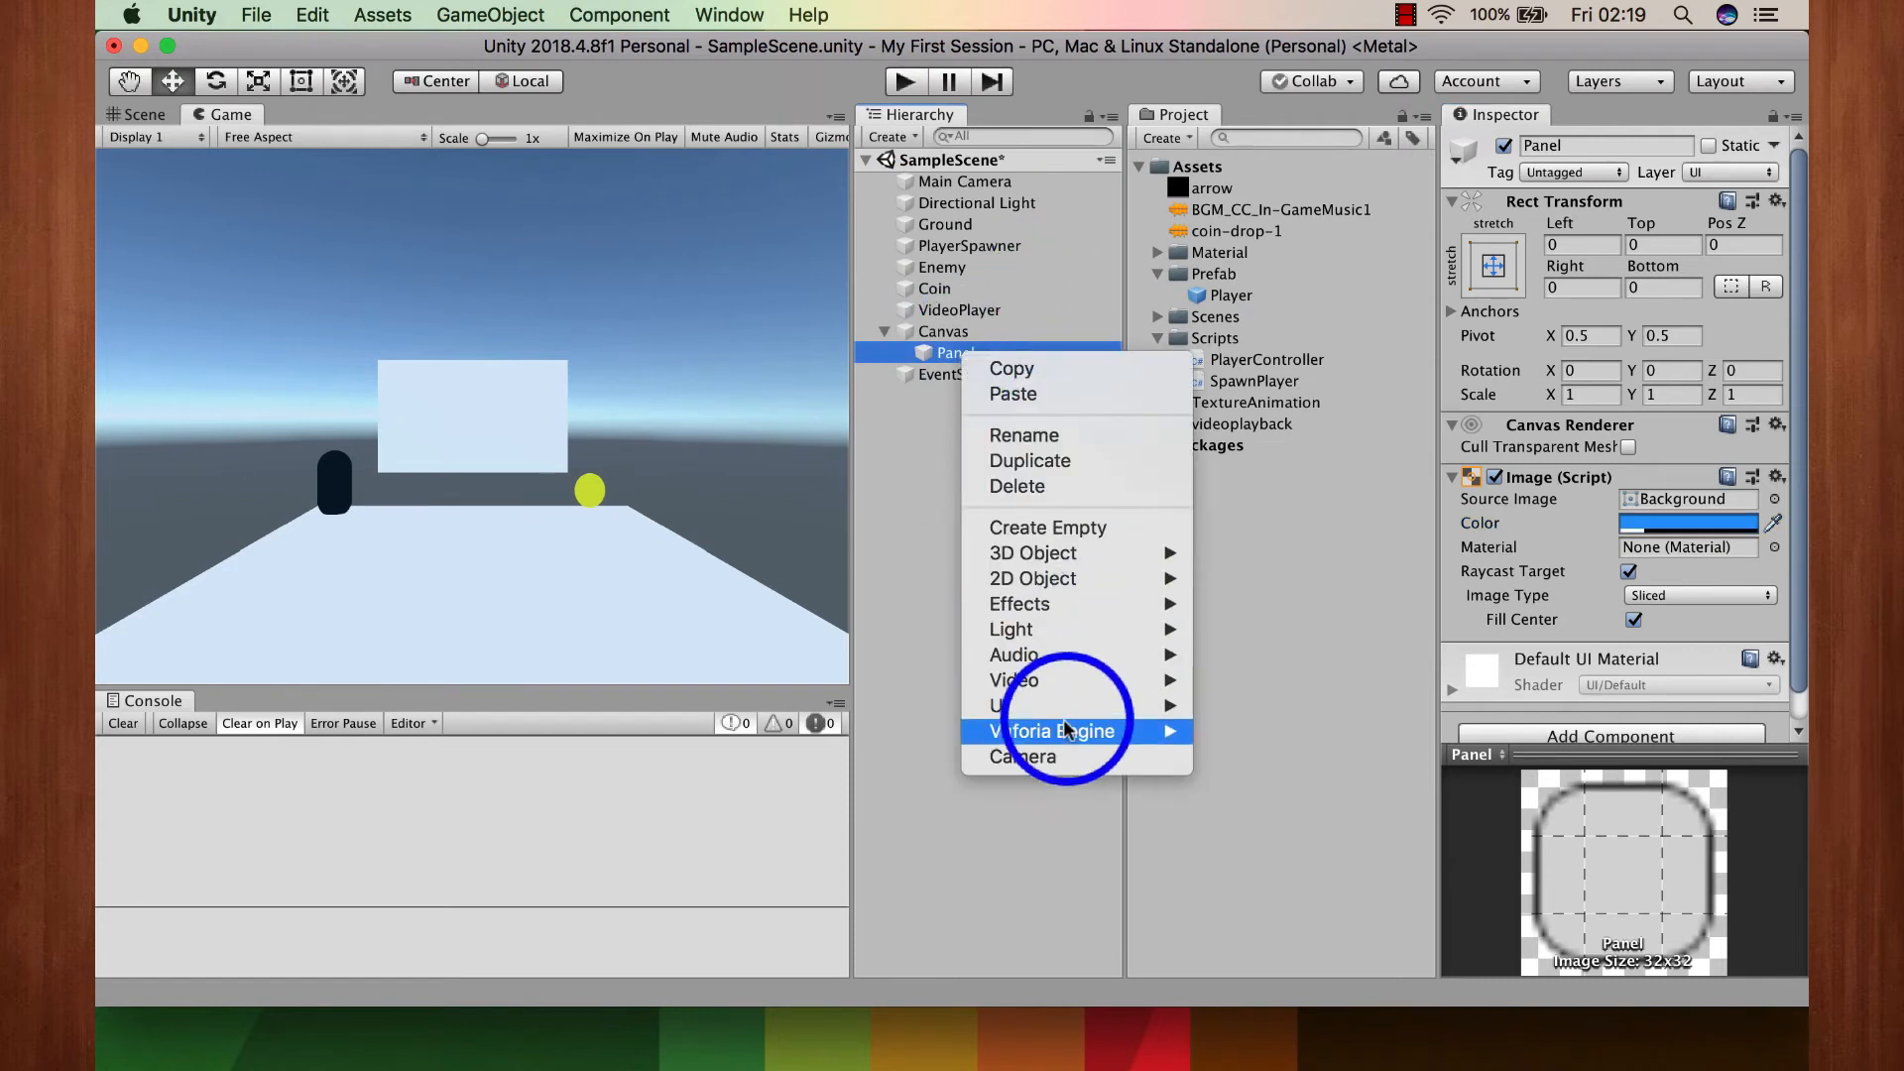
mouse_move(1081, 705)
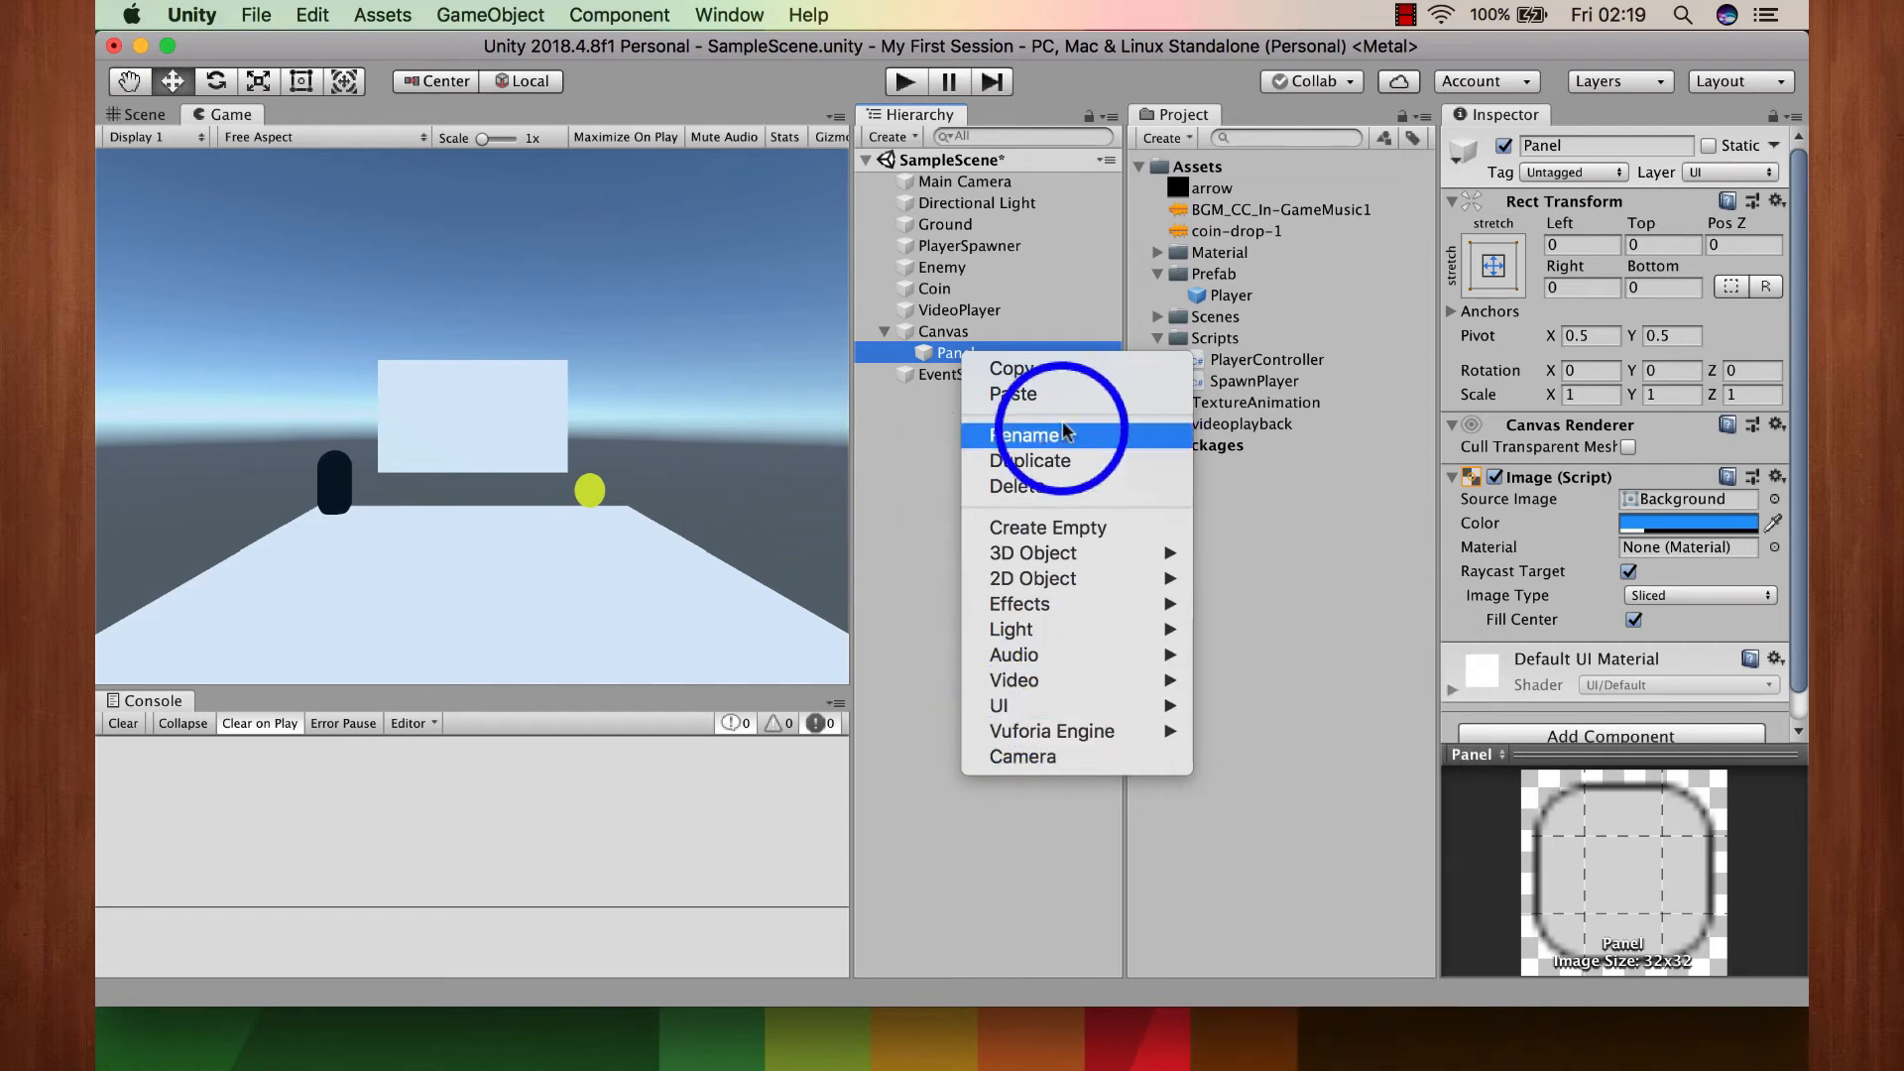
click(928, 361)
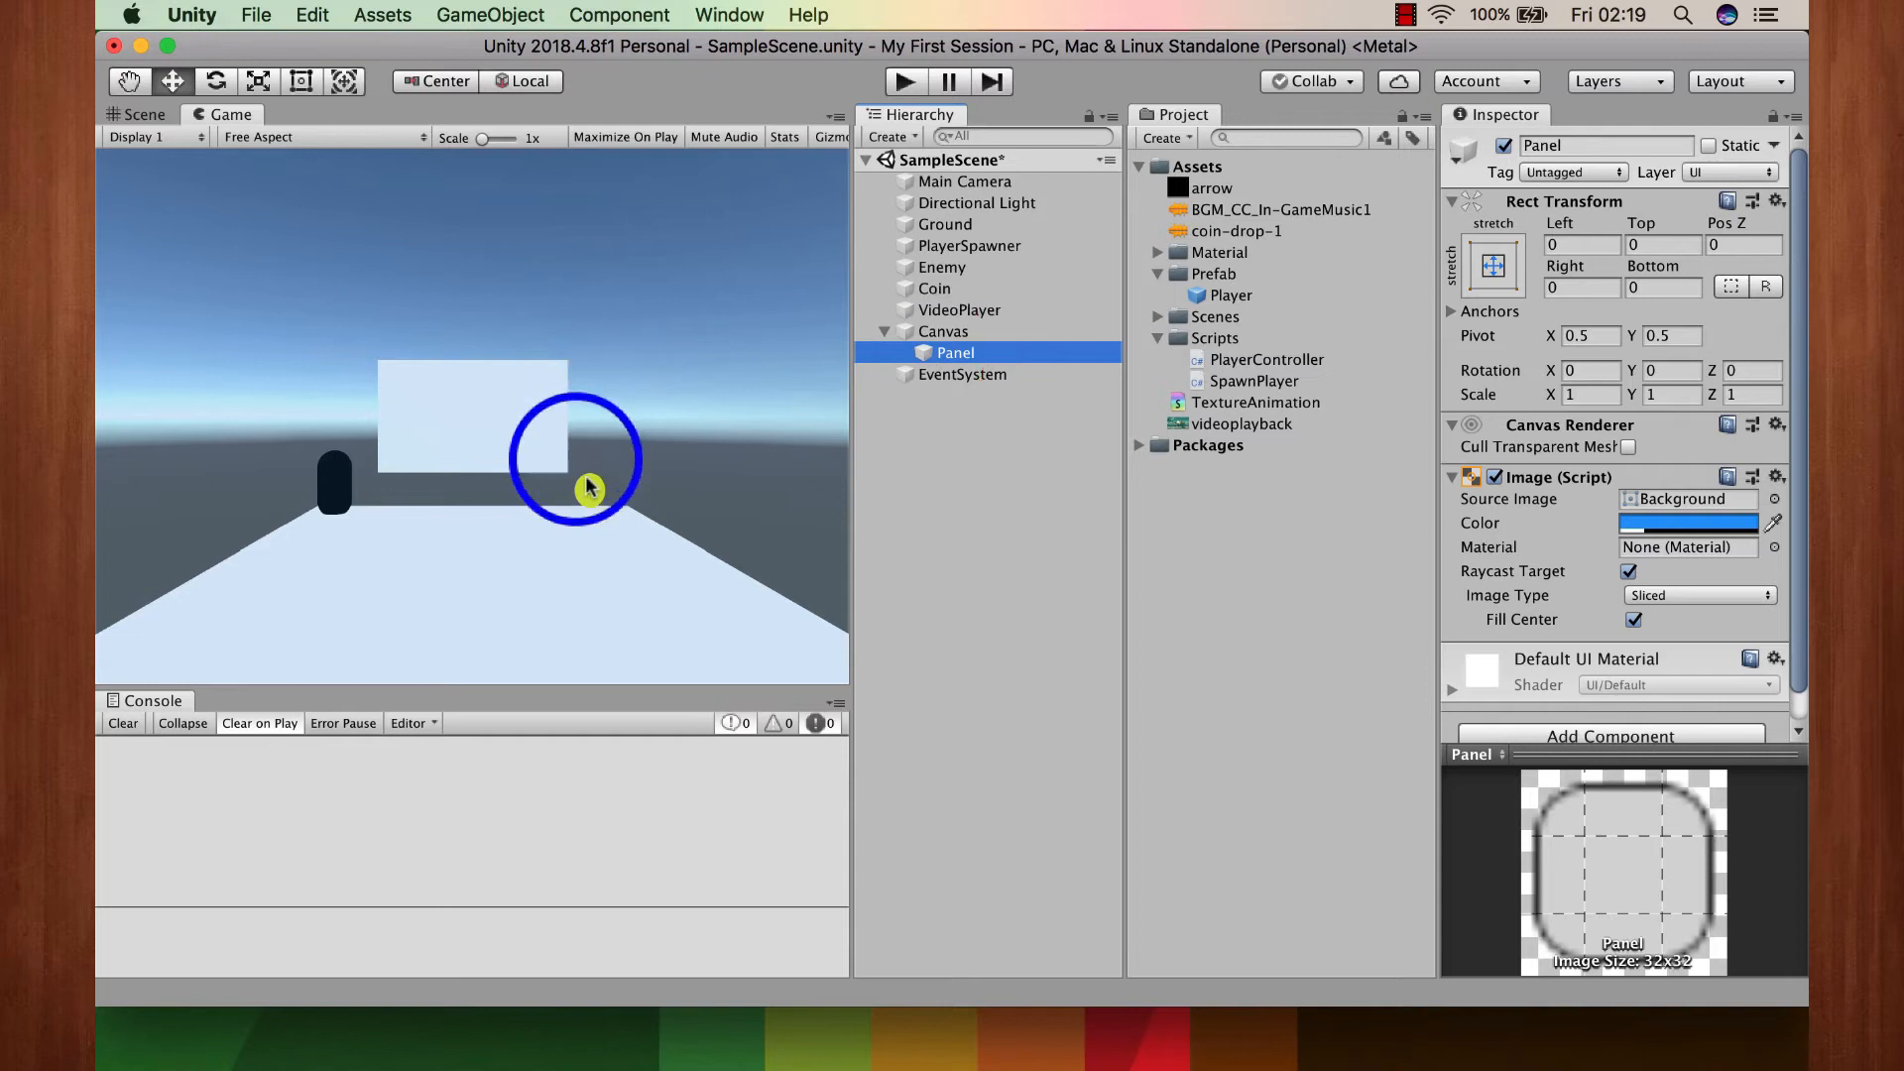
Step: Return to the Scene view and set the Panel's anchor preset to middle center
click(144, 115)
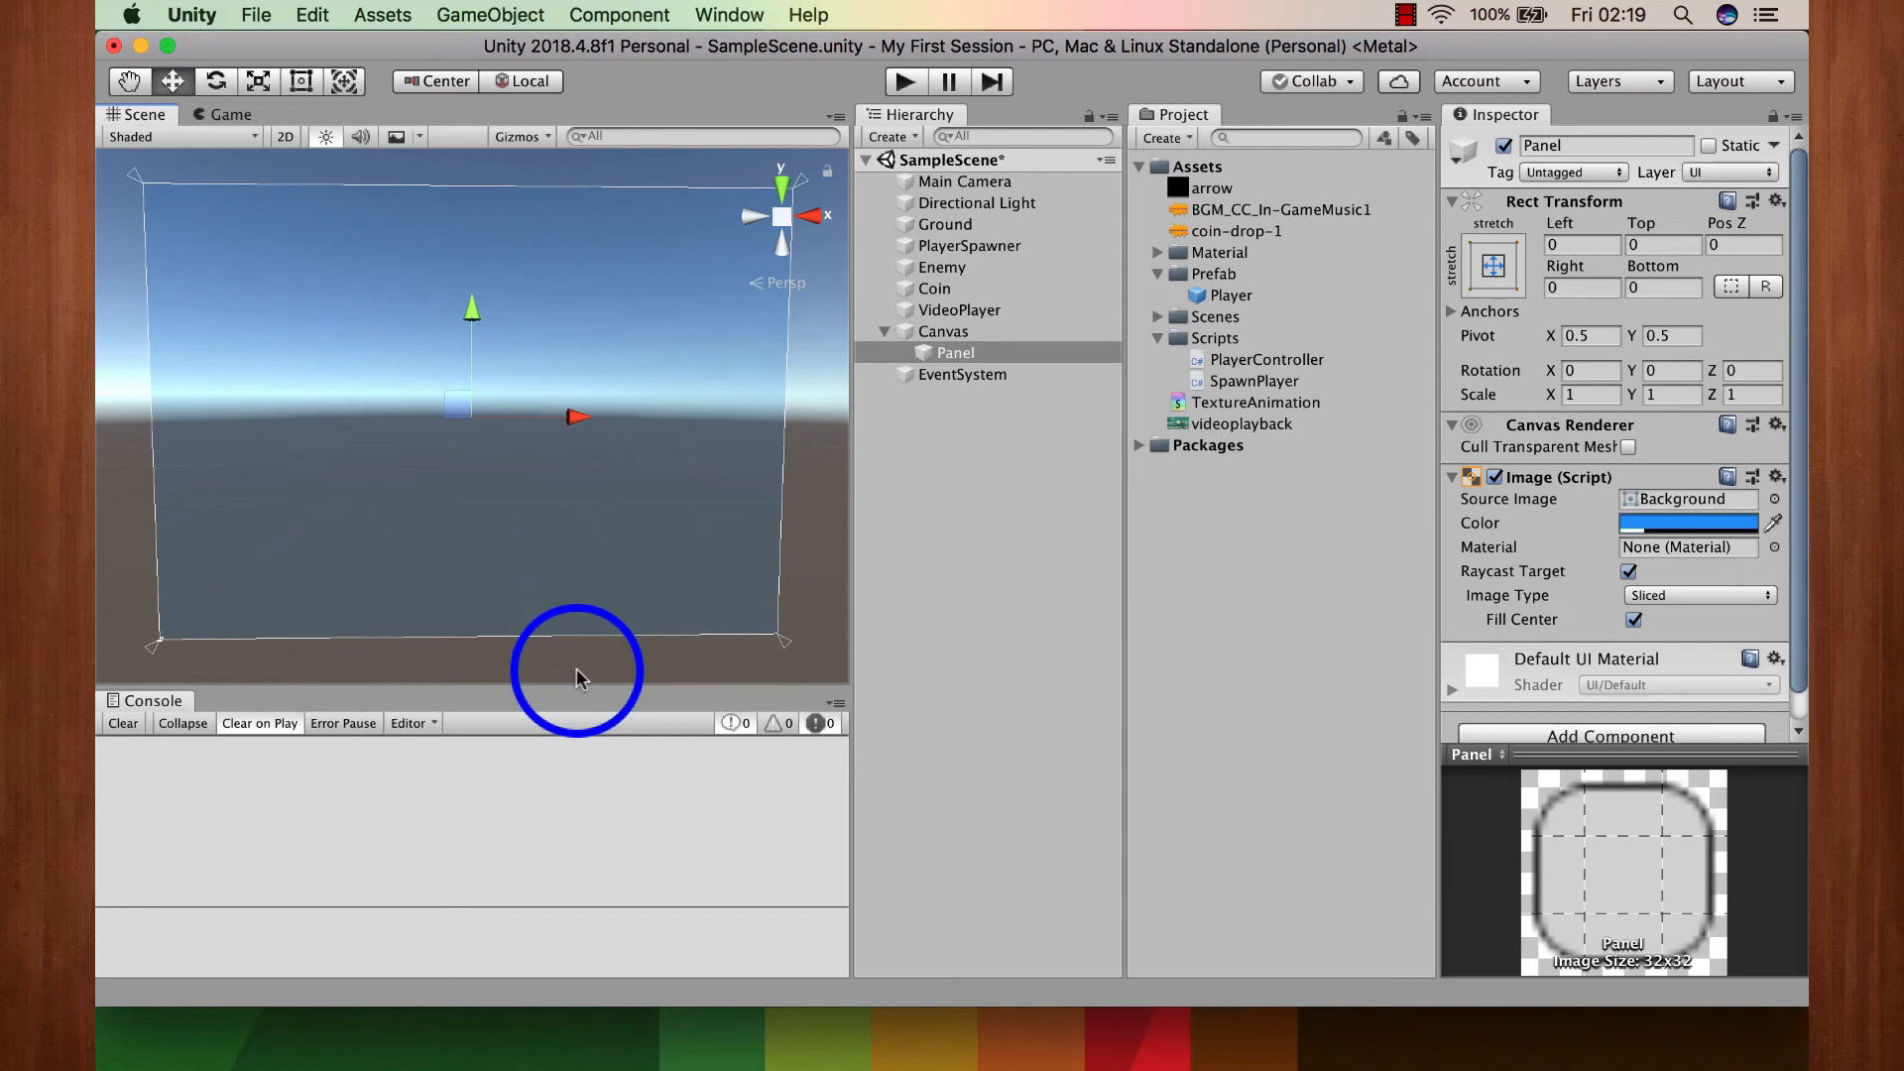
click(1495, 266)
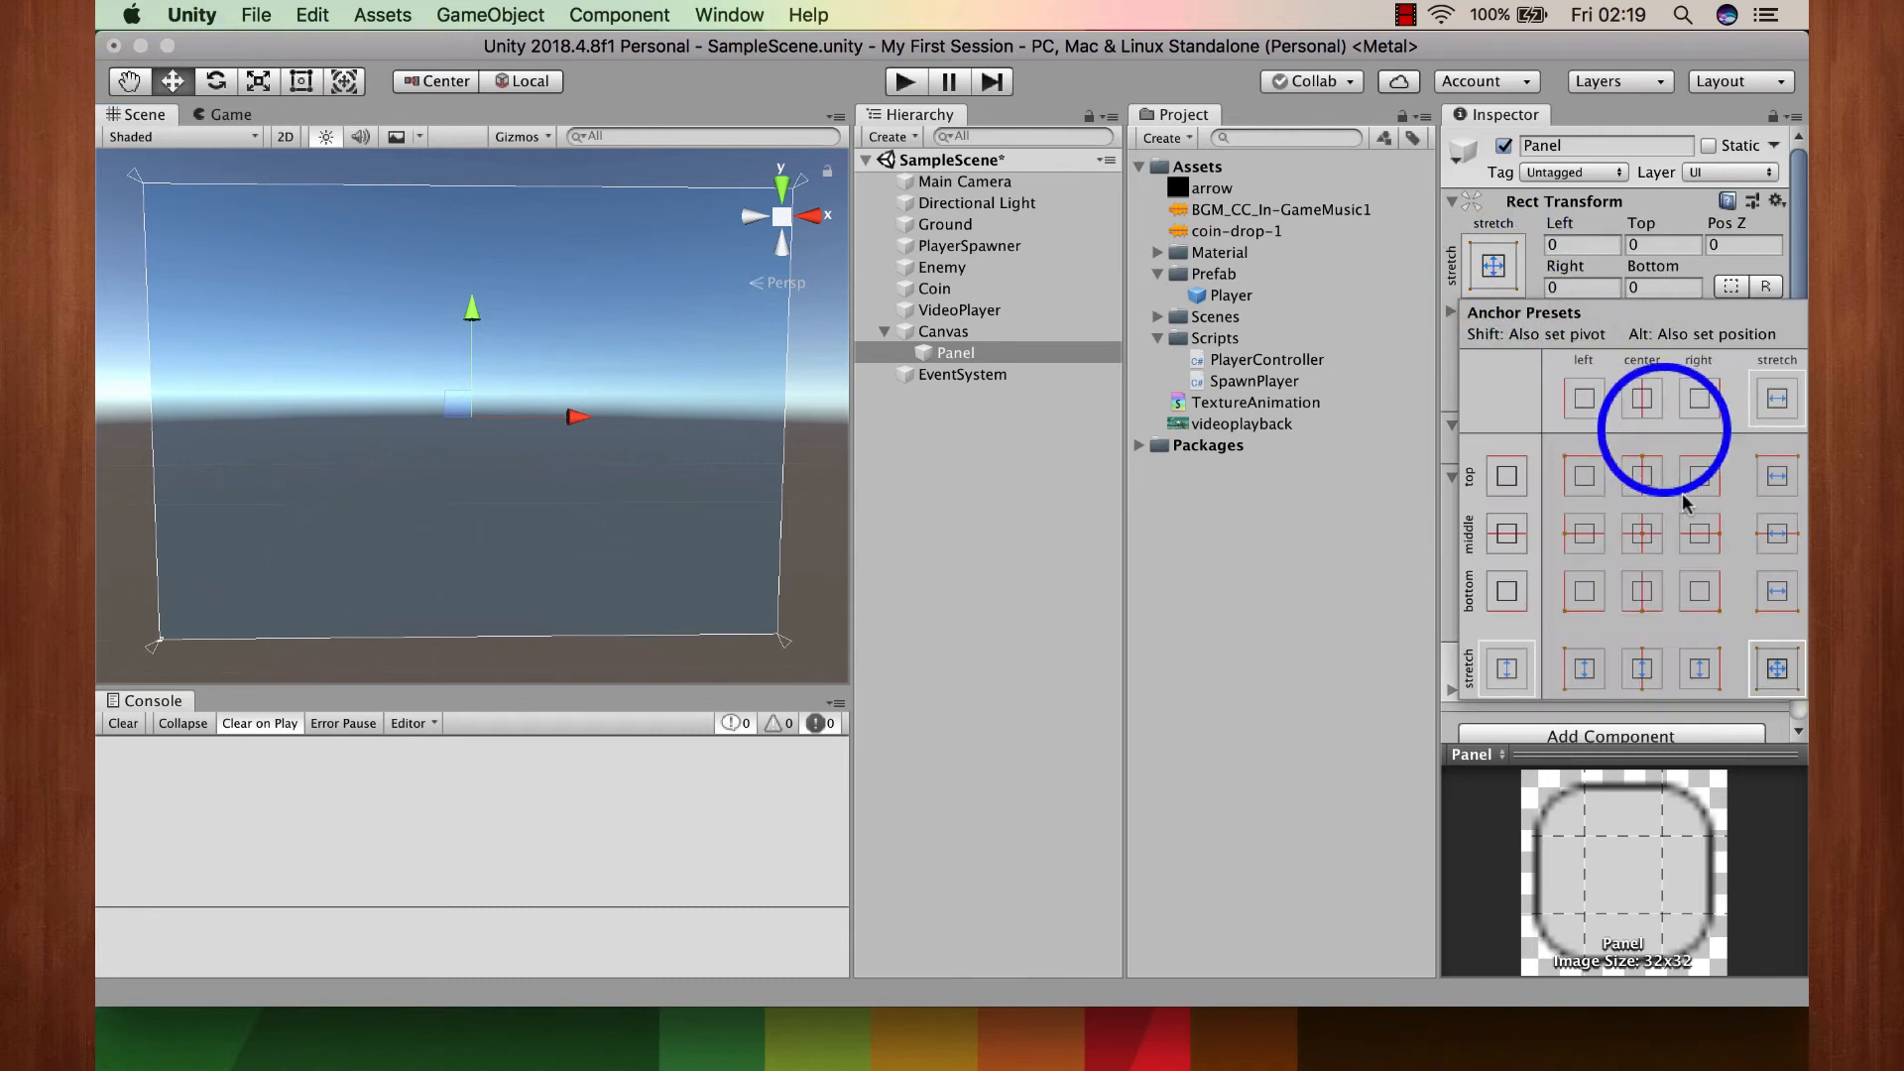
click(1494, 264)
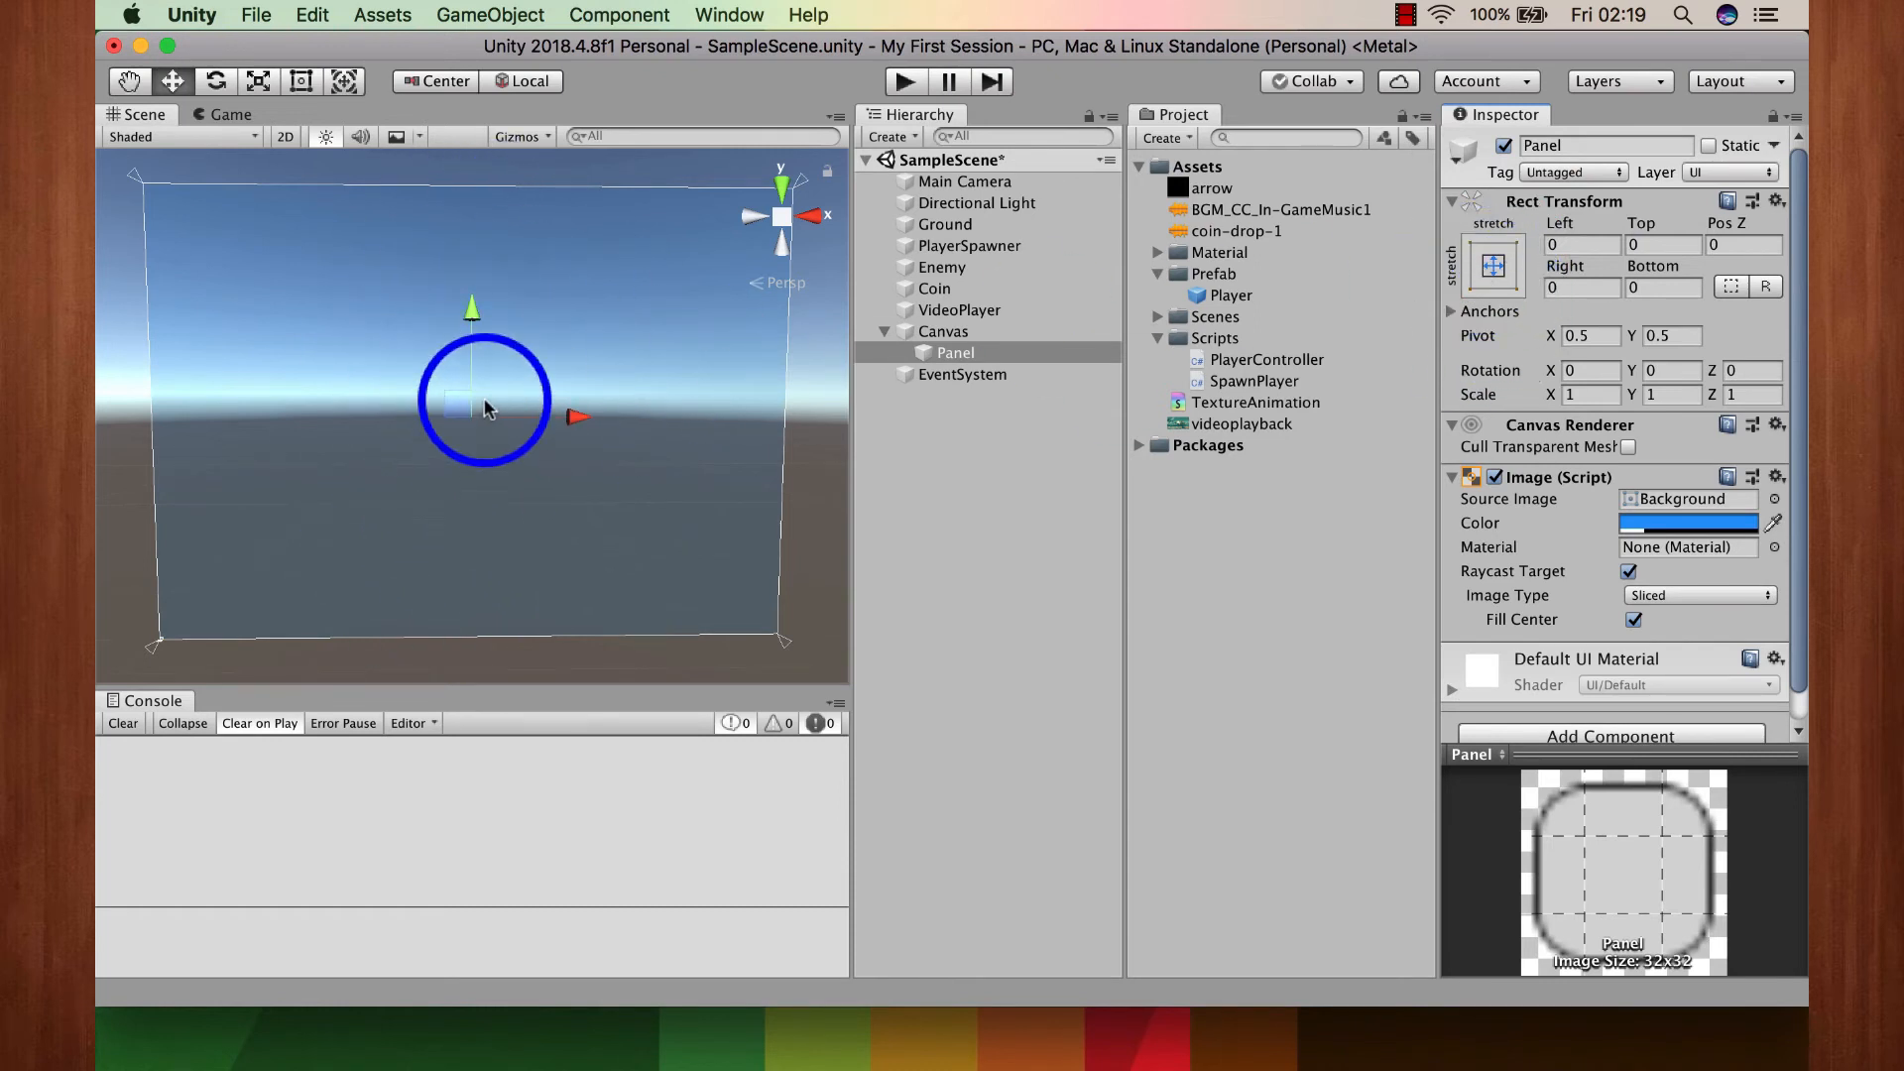
click(1494, 265)
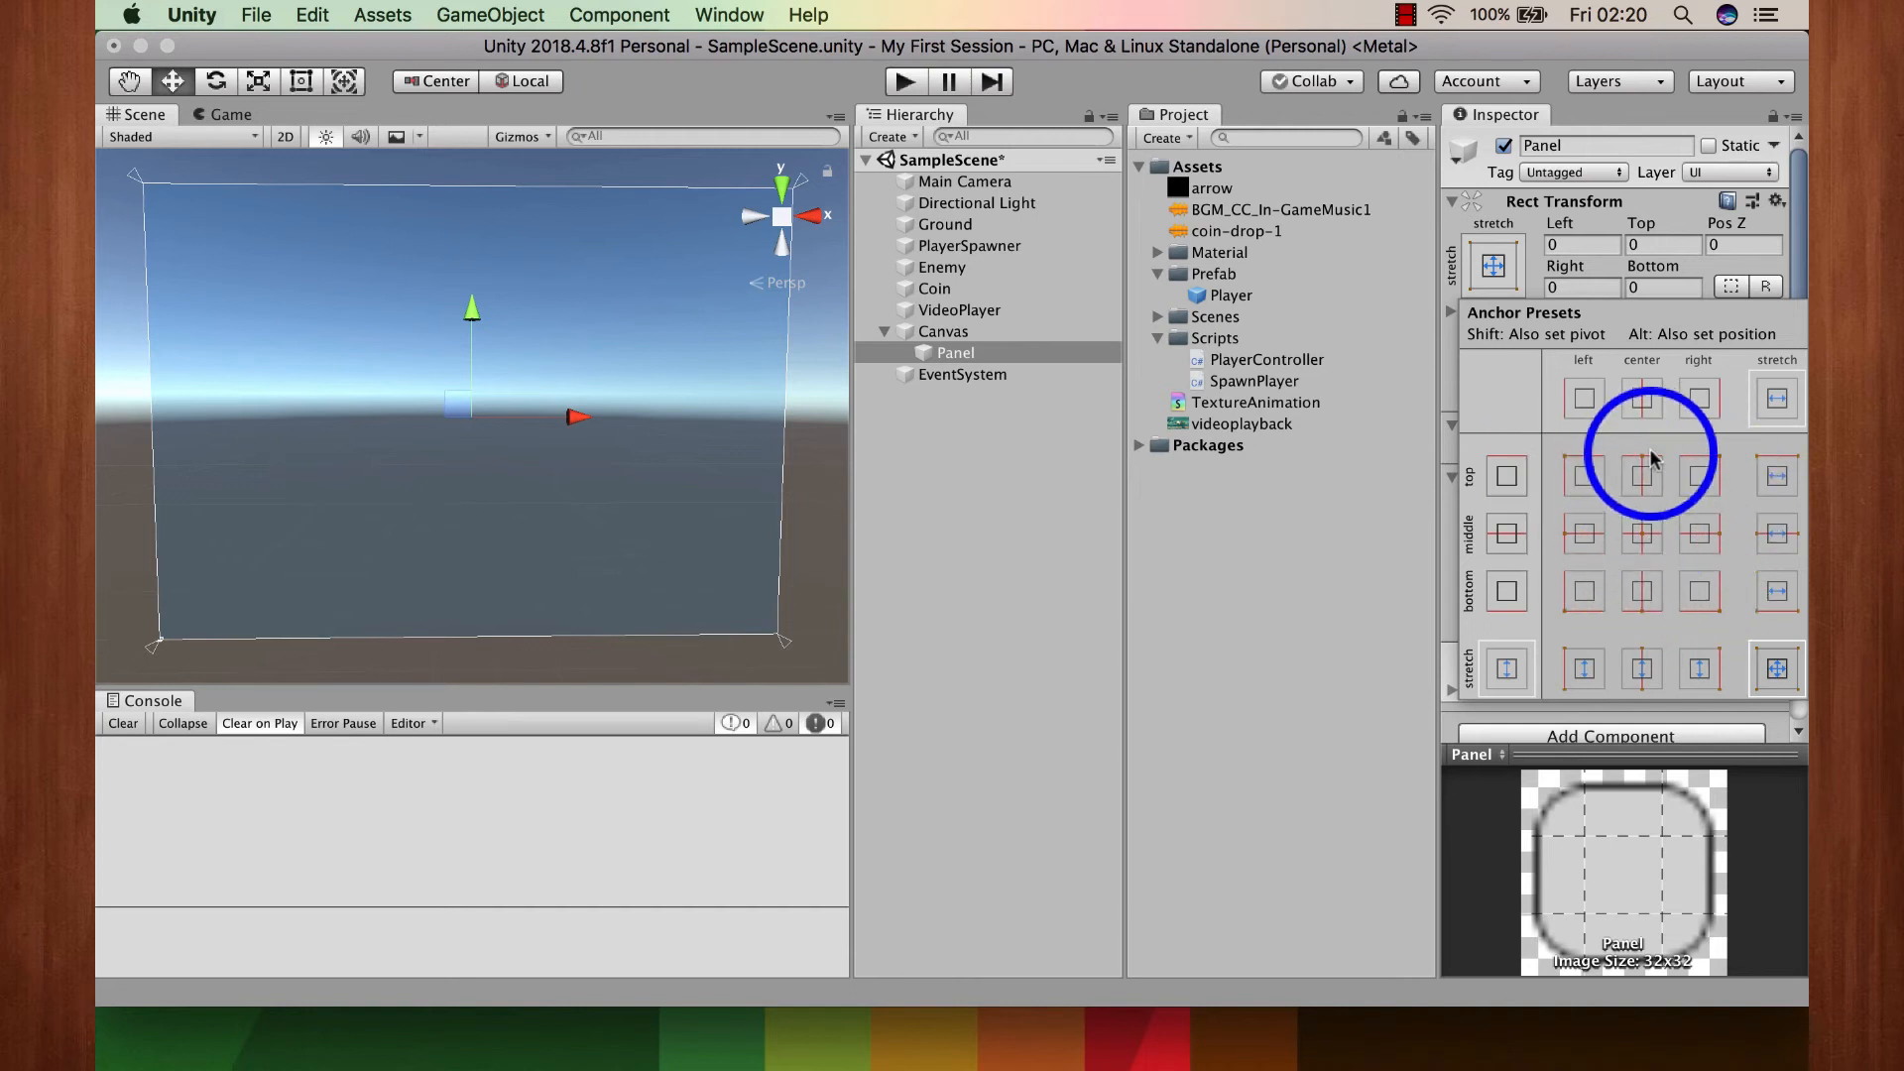
click(1641, 537)
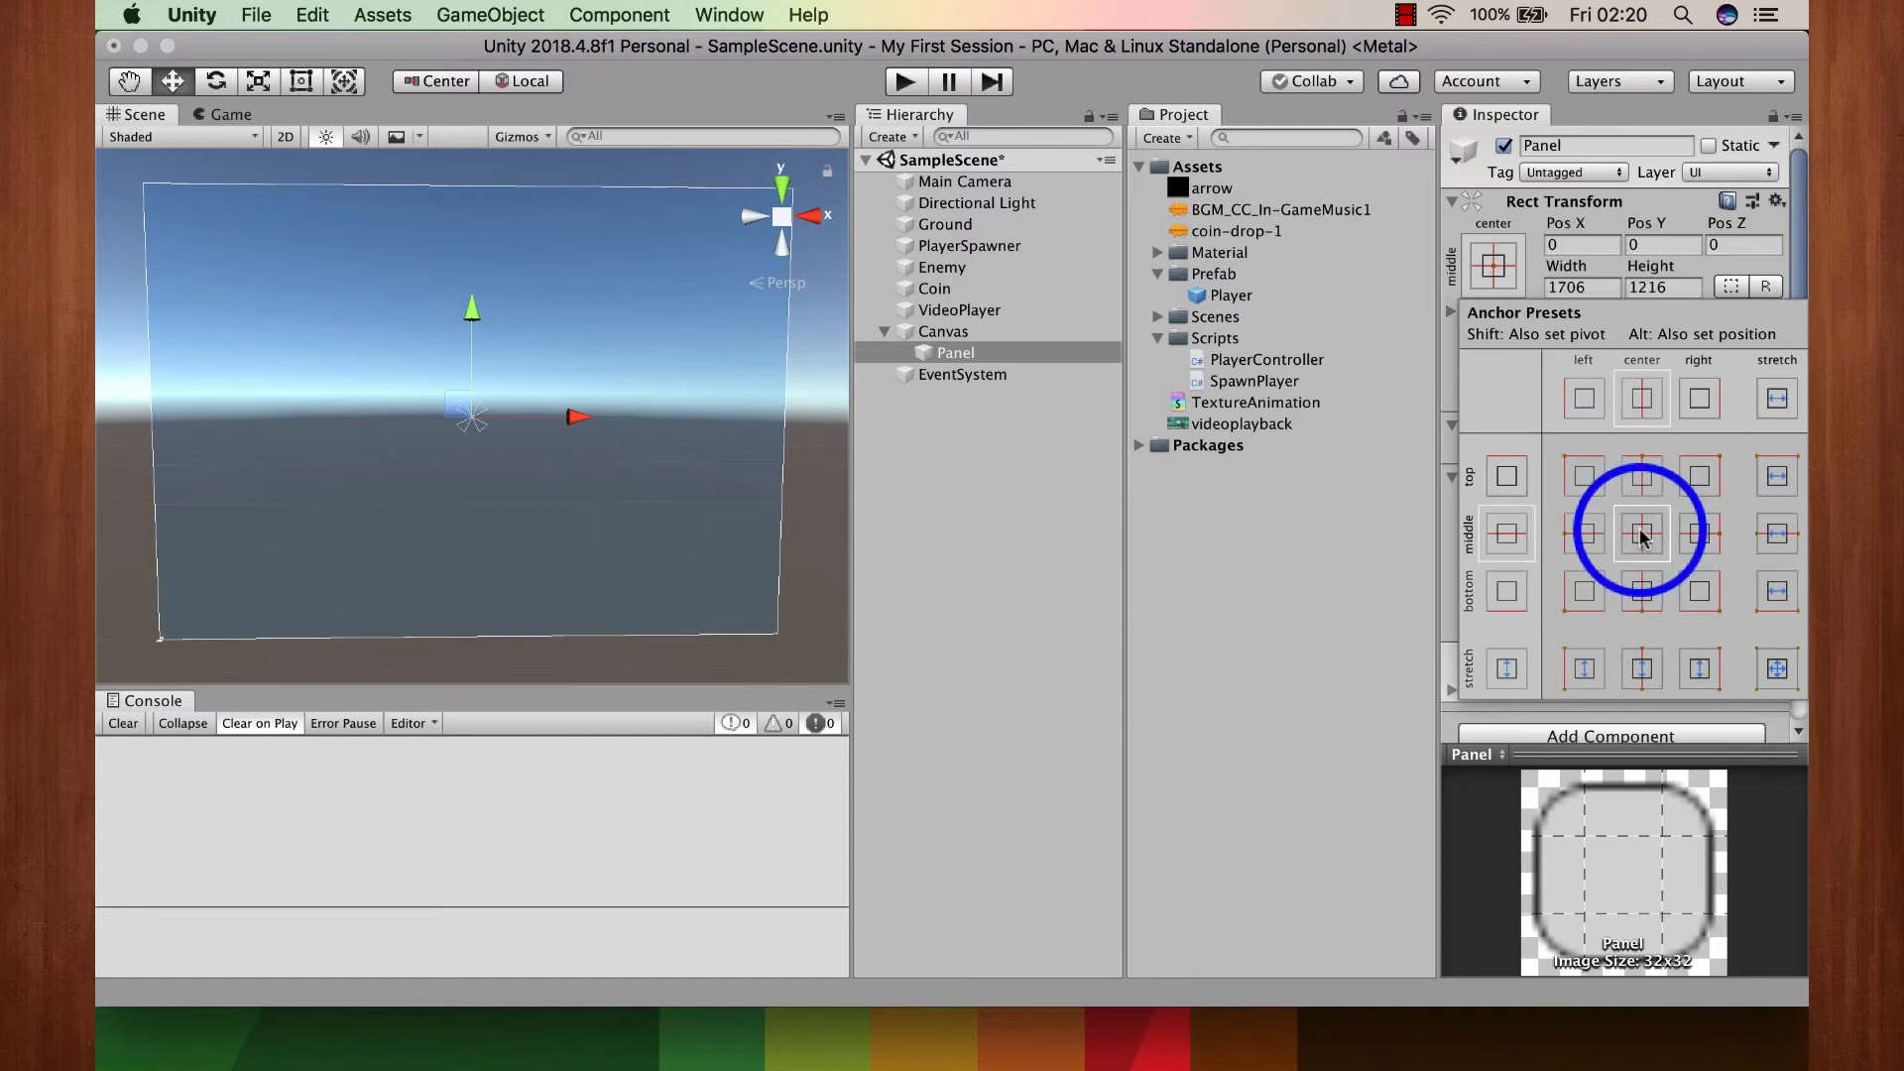
click(1573, 264)
Step: Set the Panel's width to 1920 and its height to 1080
click(1581, 286)
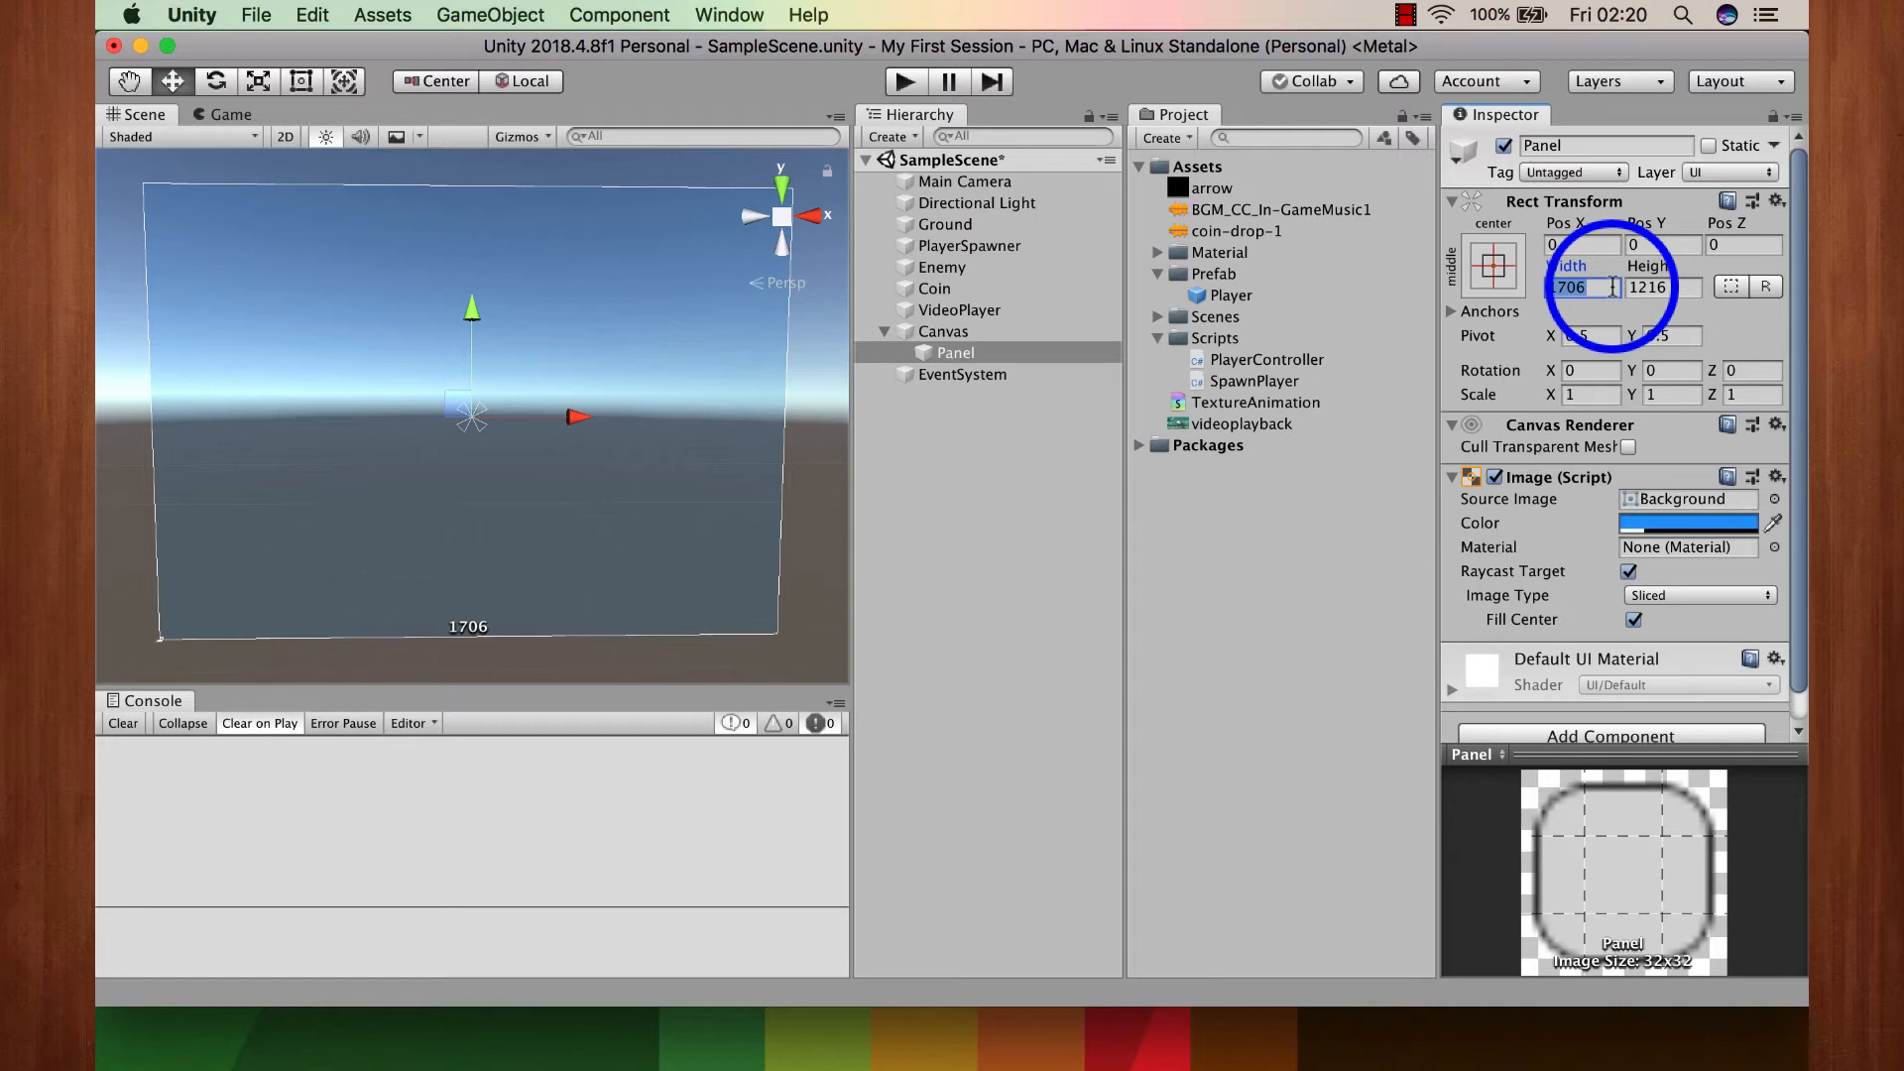
text(1920)
key(Tab)
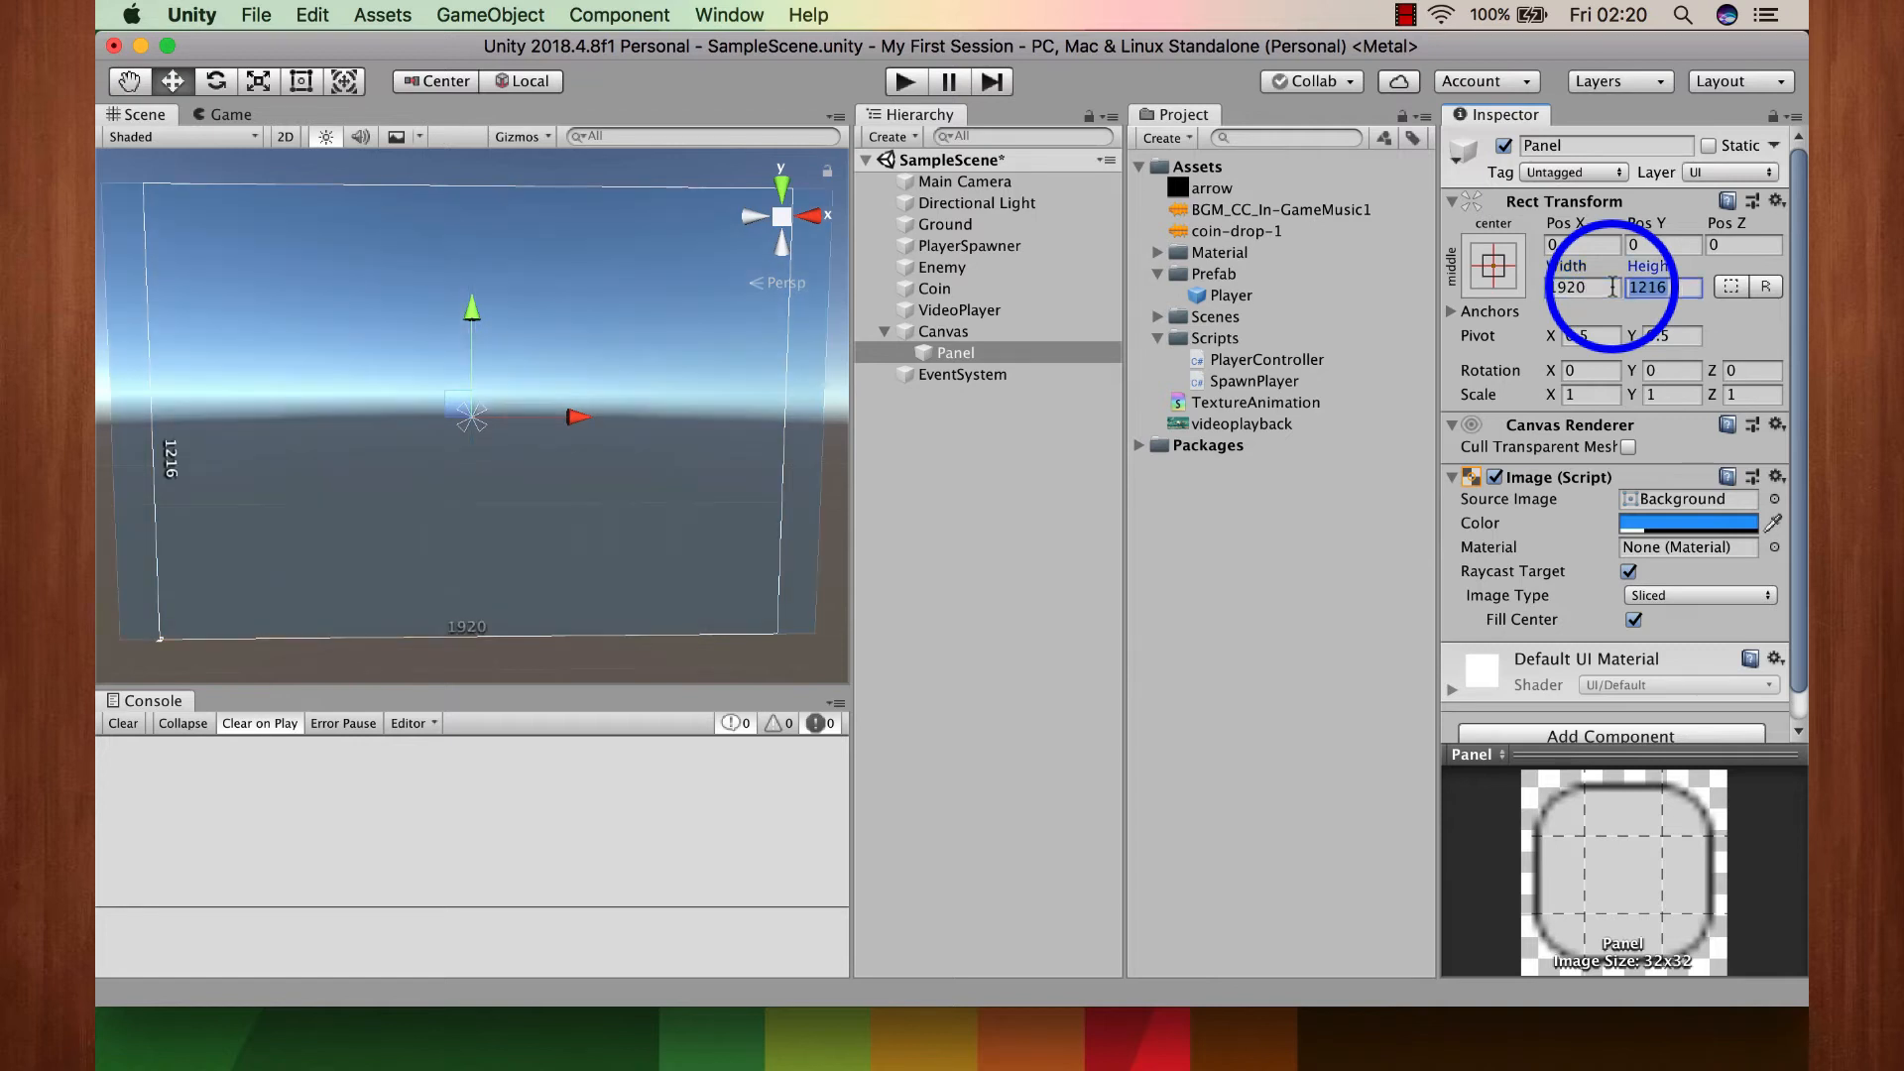
text(1080)
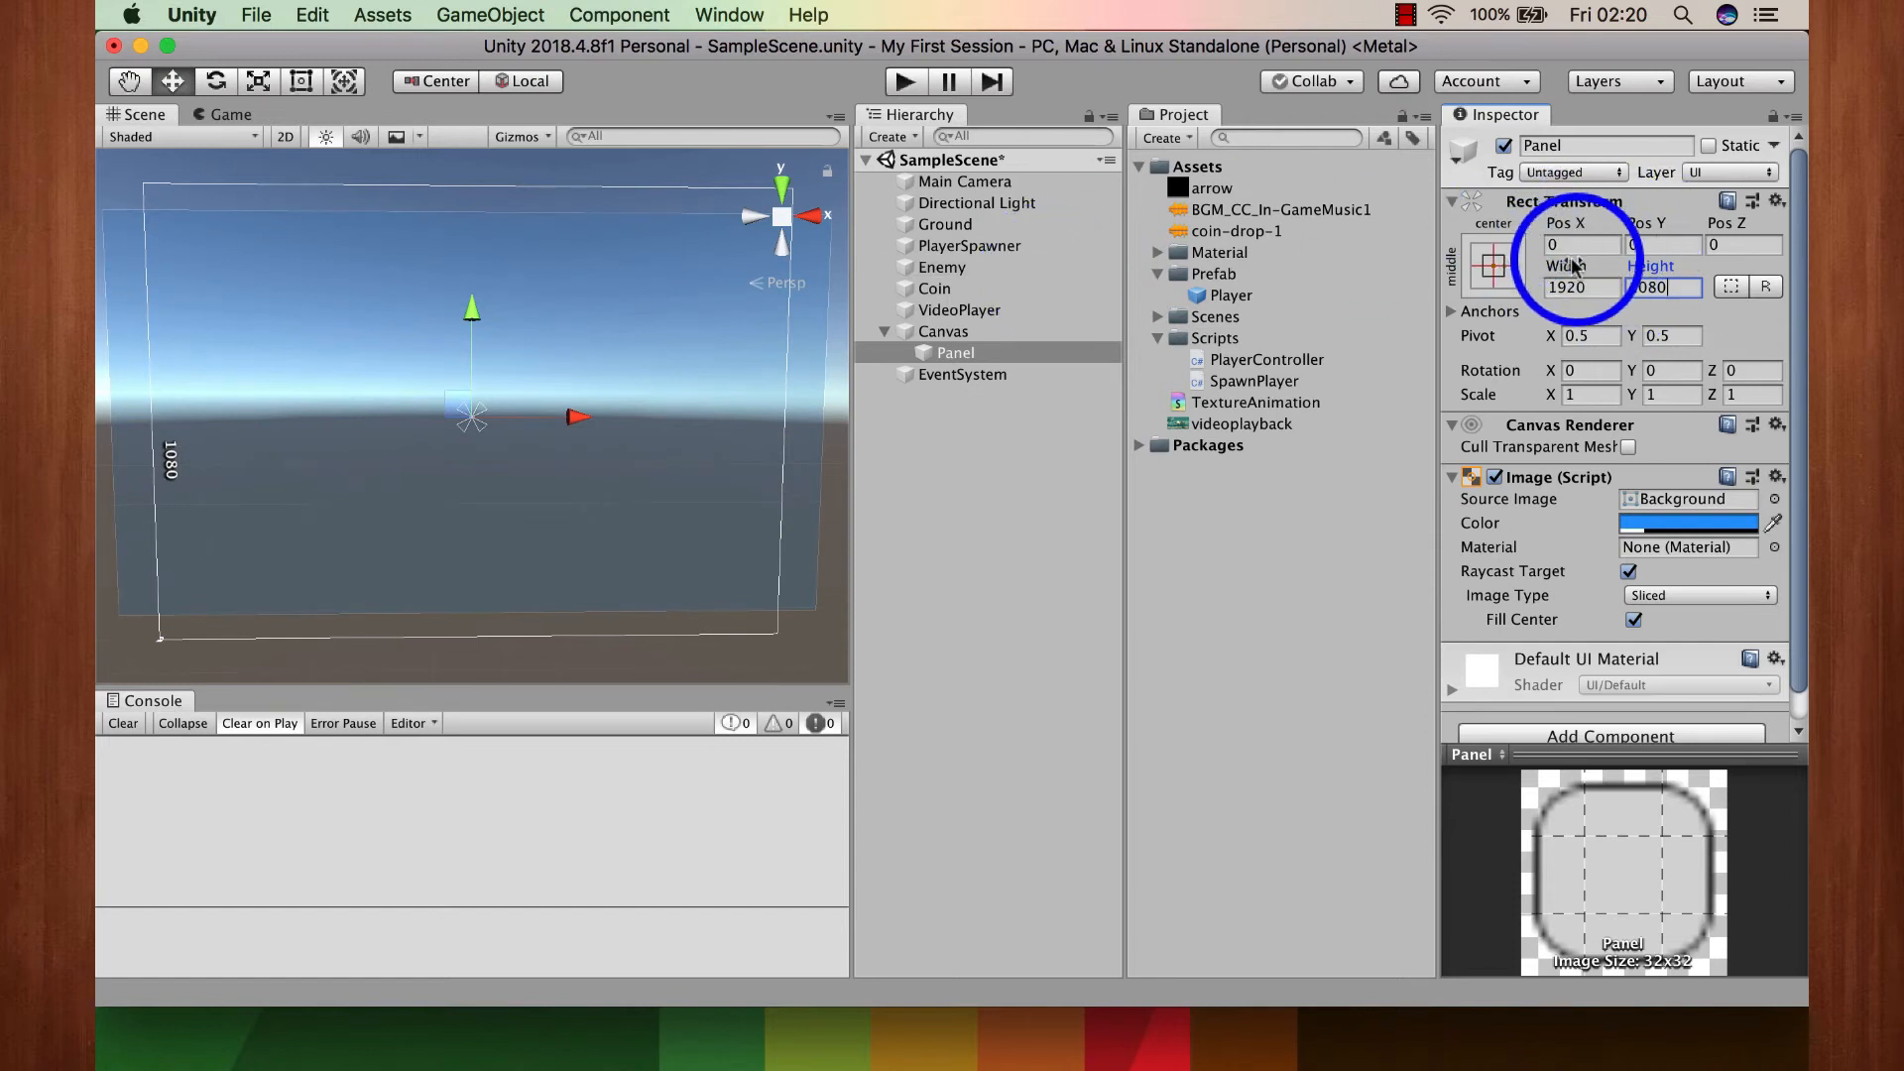
Step: Set the Panel's height to 200 and move it up along Y to a Pos Y of about 509, at the Canvas's upper edge
drag(1639, 266, 1633, 267)
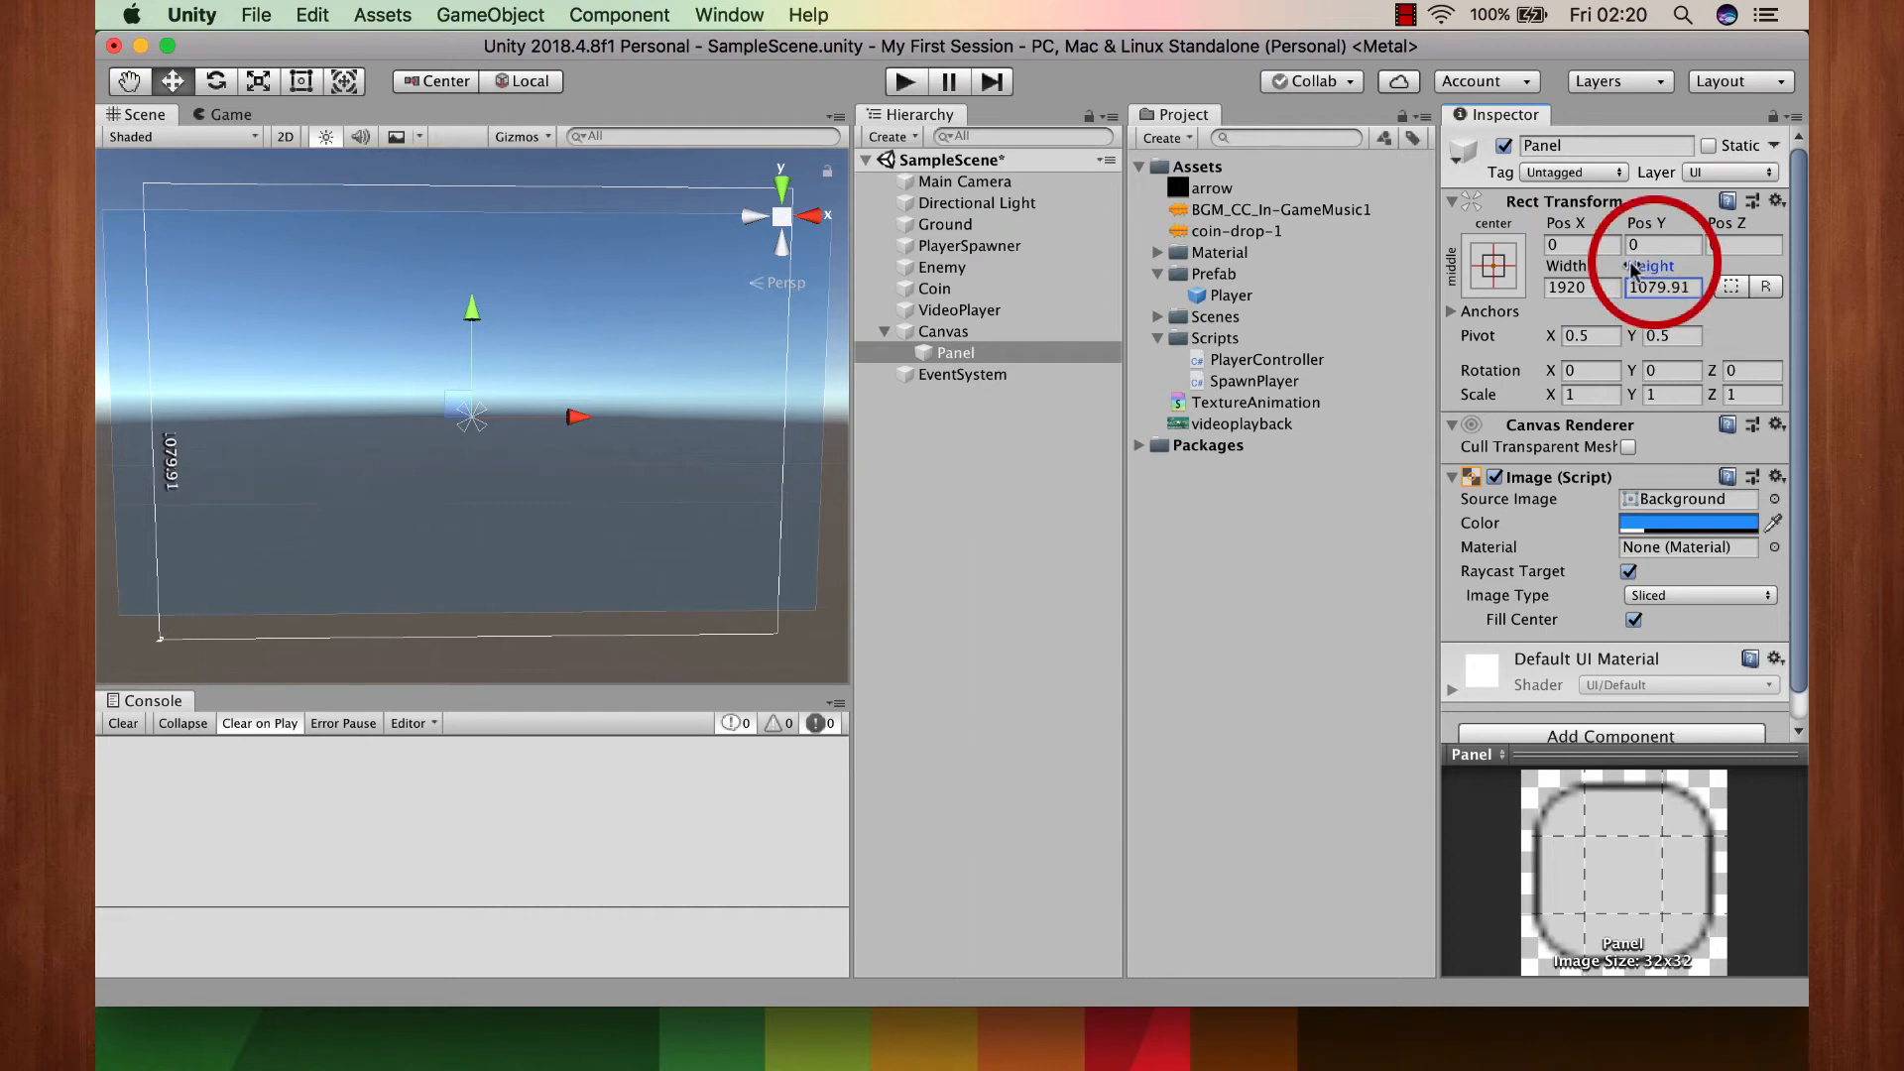
drag(1379, 295, 1658, 270)
click(1651, 288)
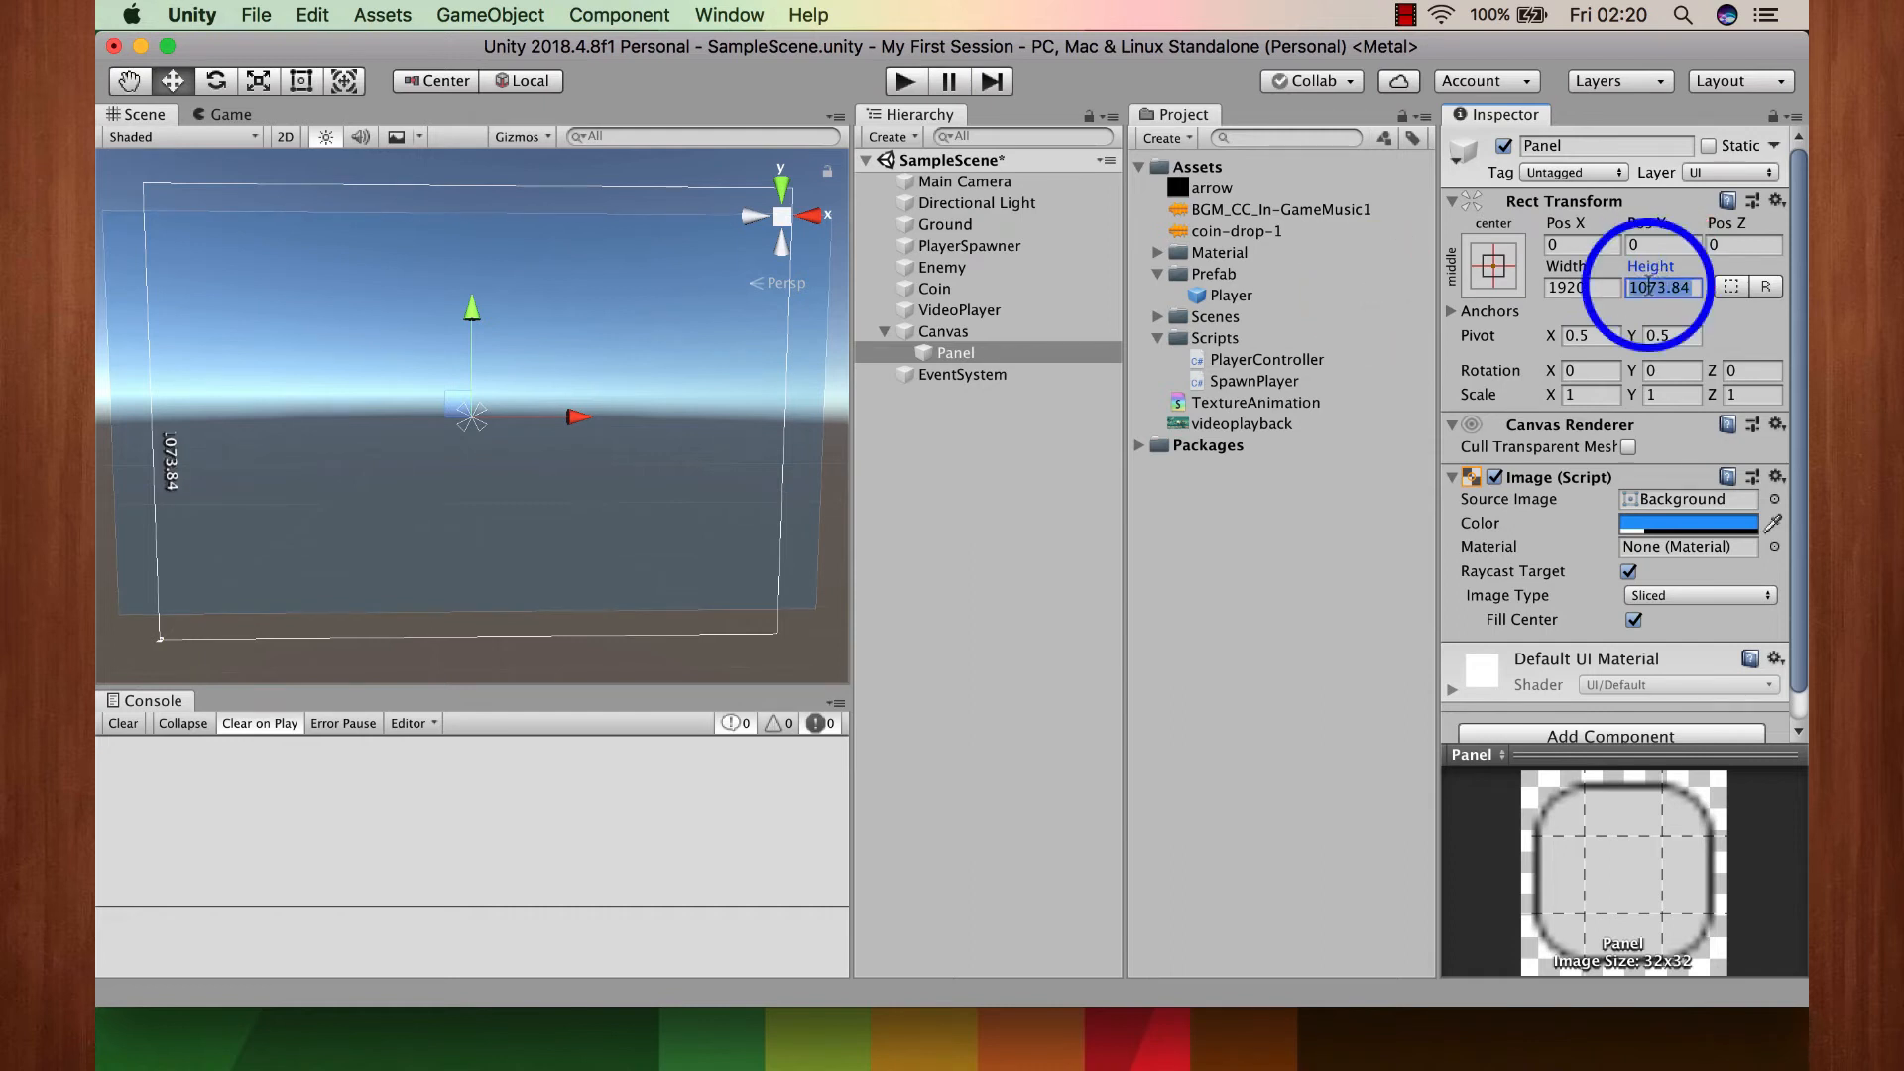
text(200)
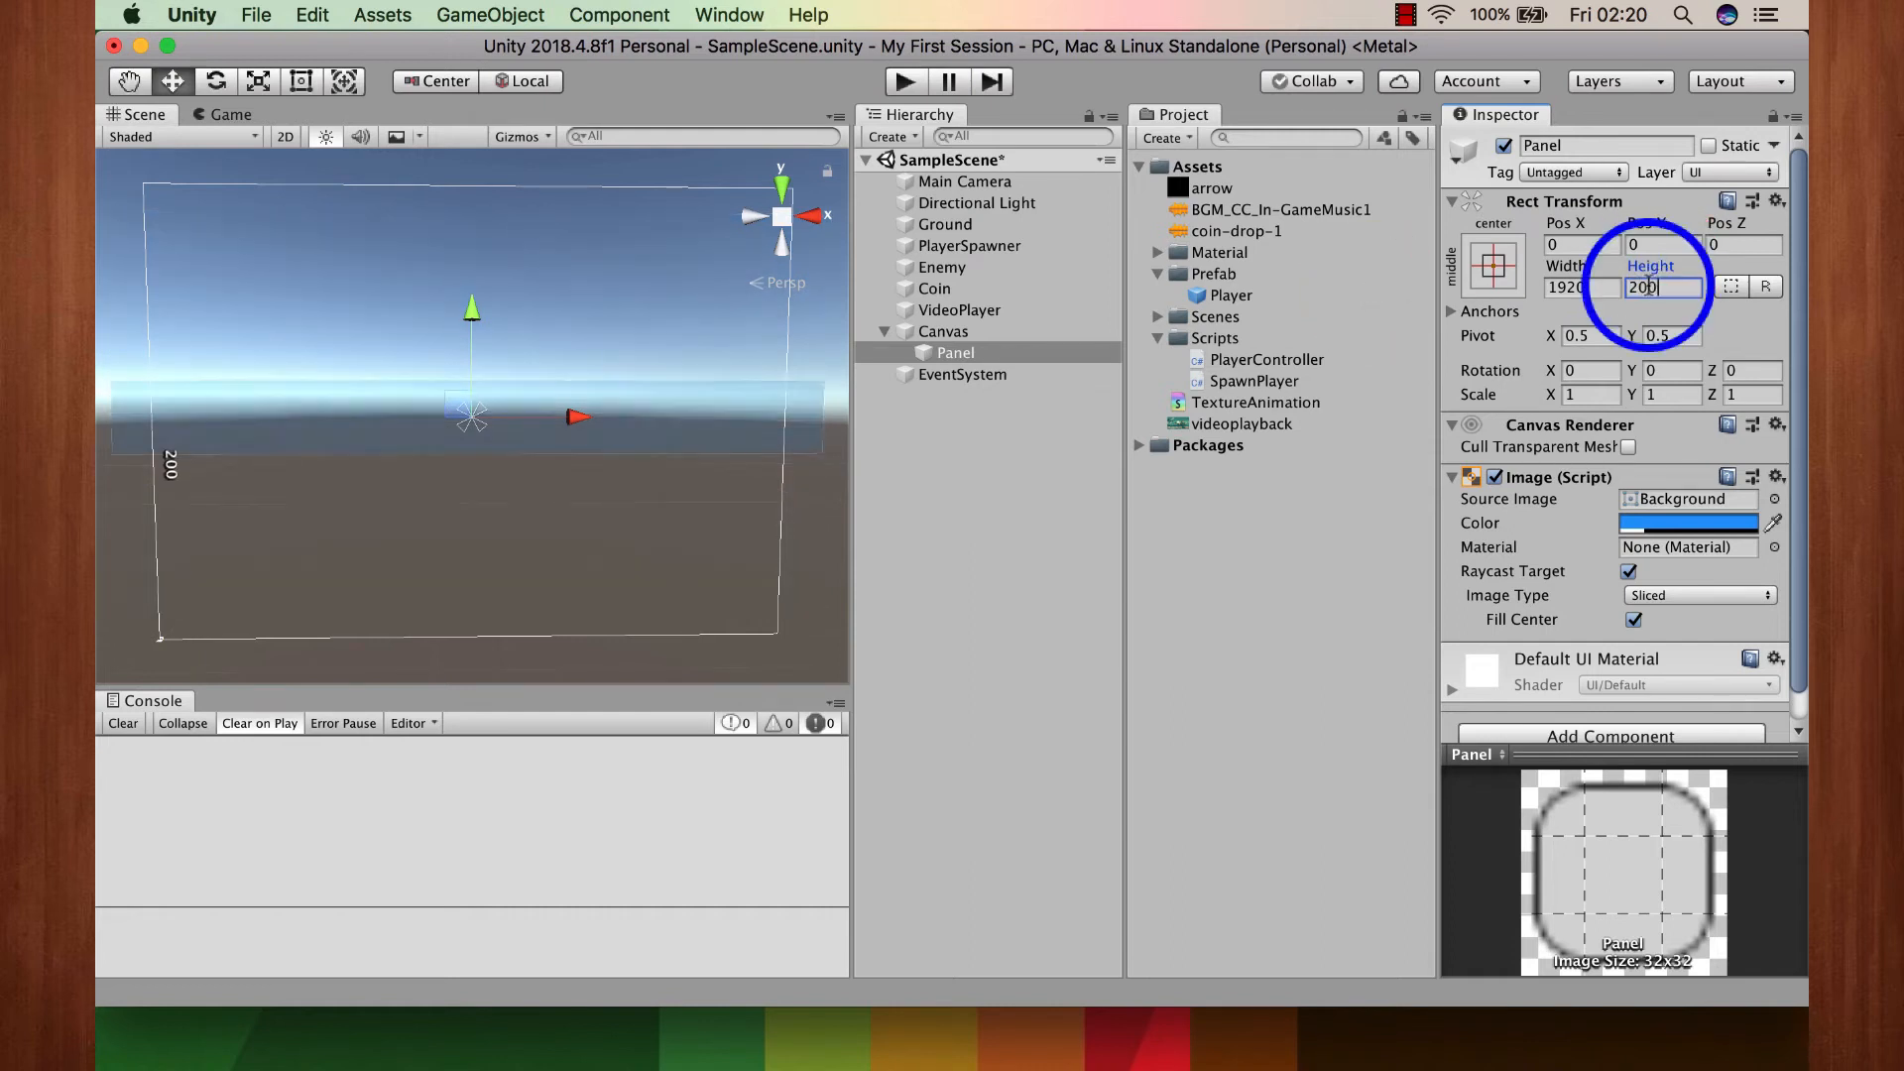
drag(474, 309, 498, 136)
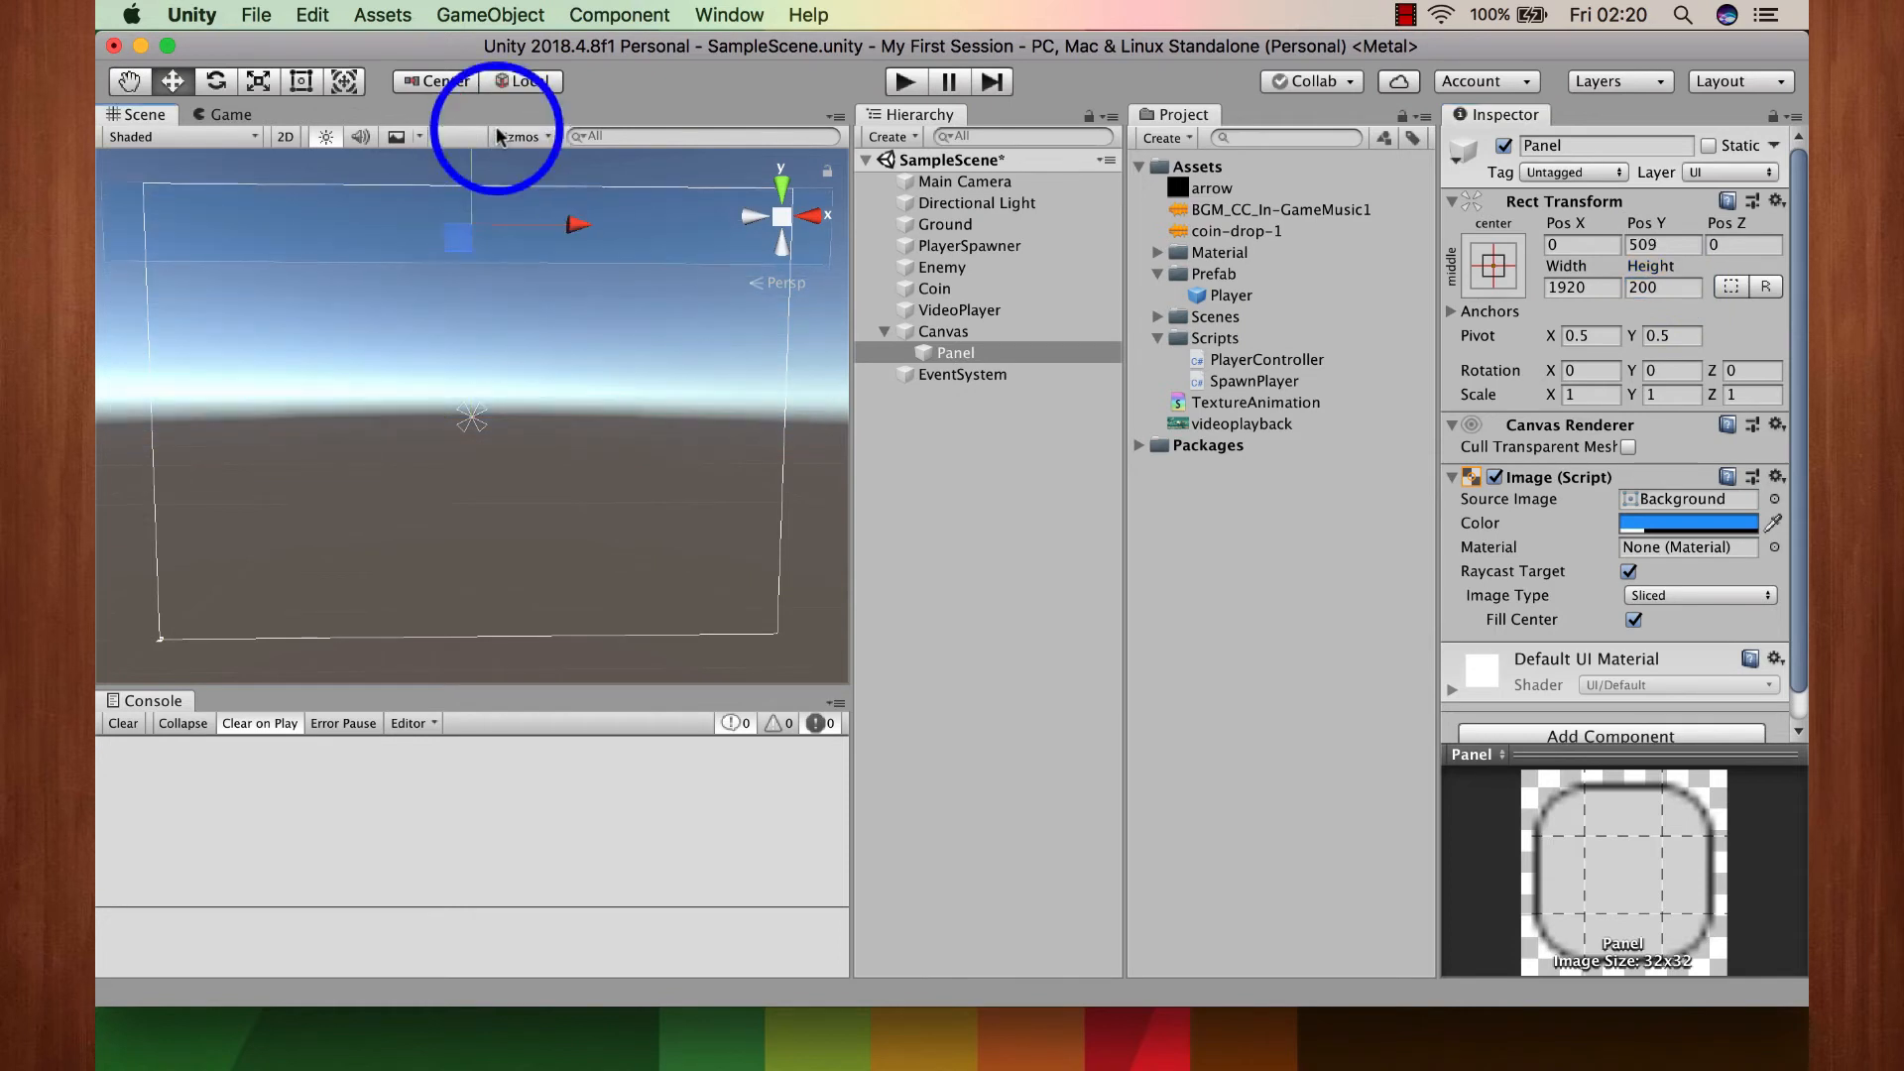
Step: In the Game view, change the Panel's image colour to magenta E225FF with an alpha of 196
click(250, 116)
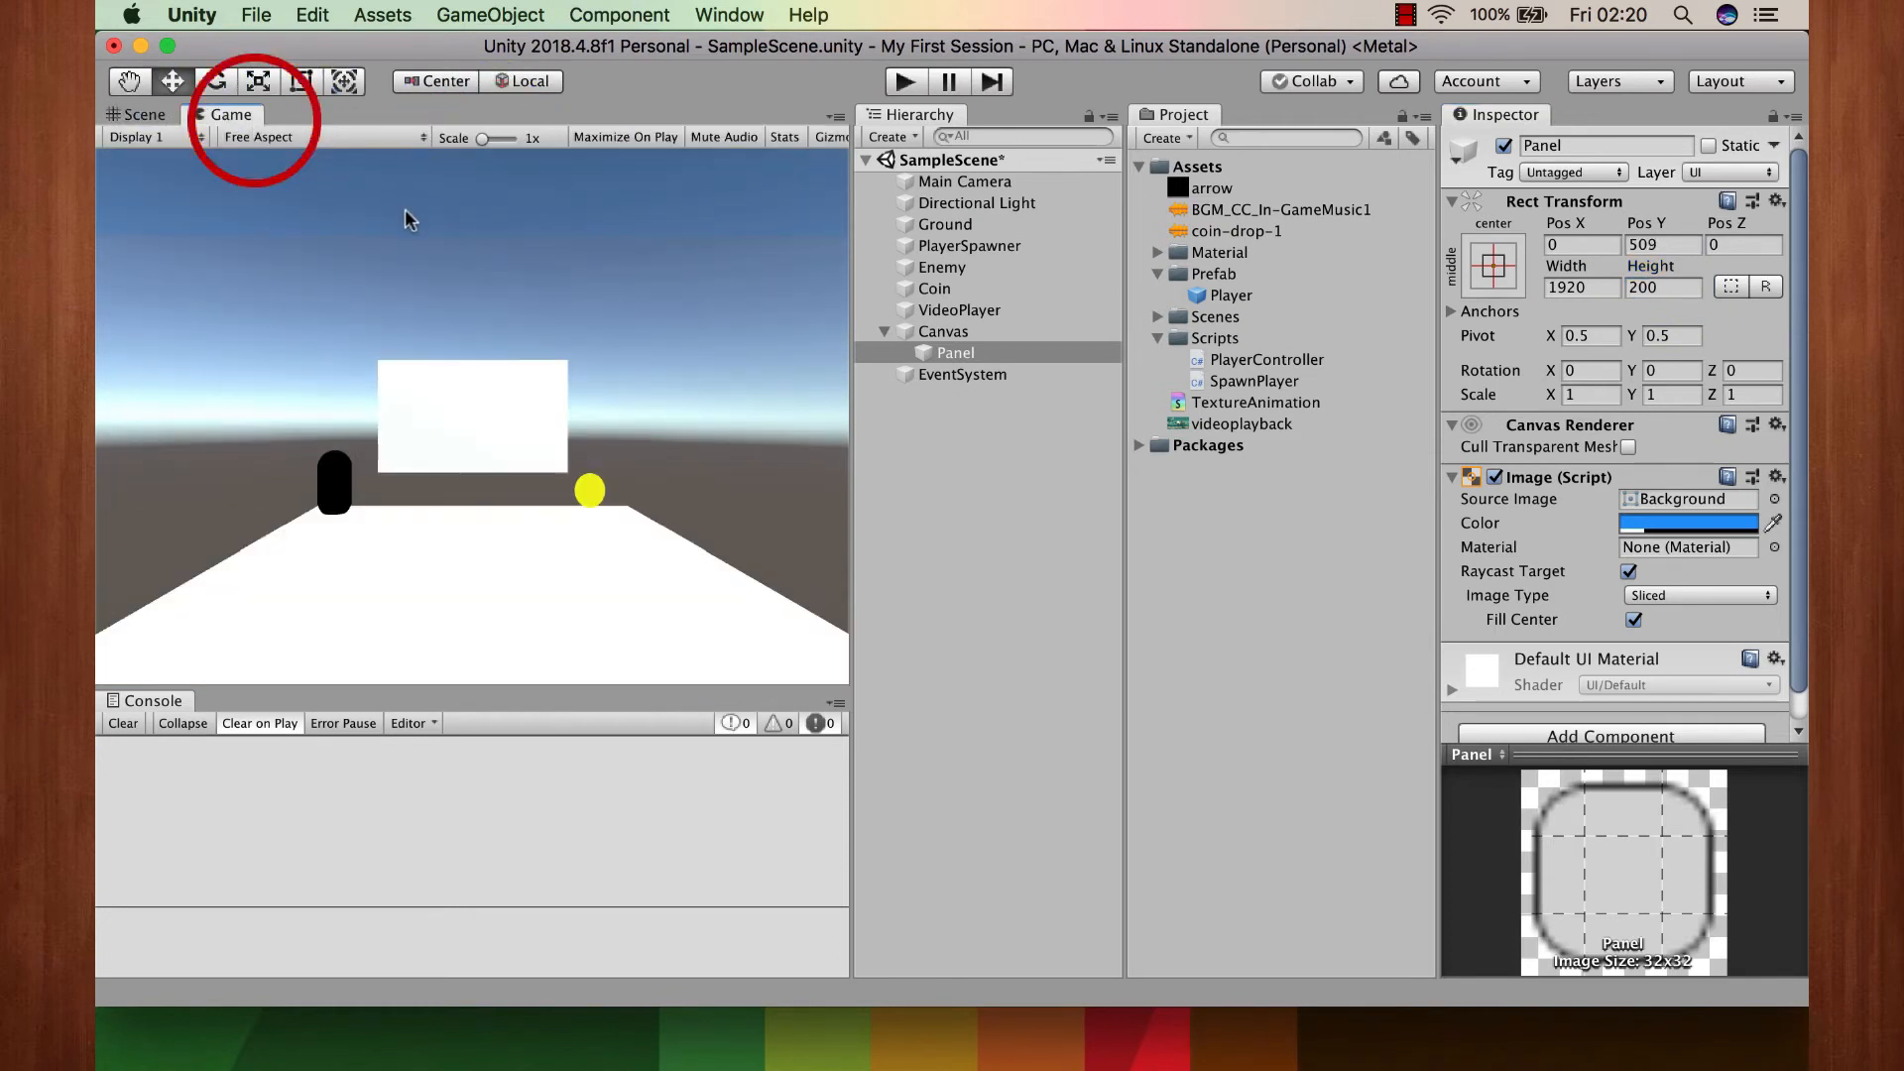
click(1696, 526)
drag(977, 610, 1086, 607)
click(1150, 610)
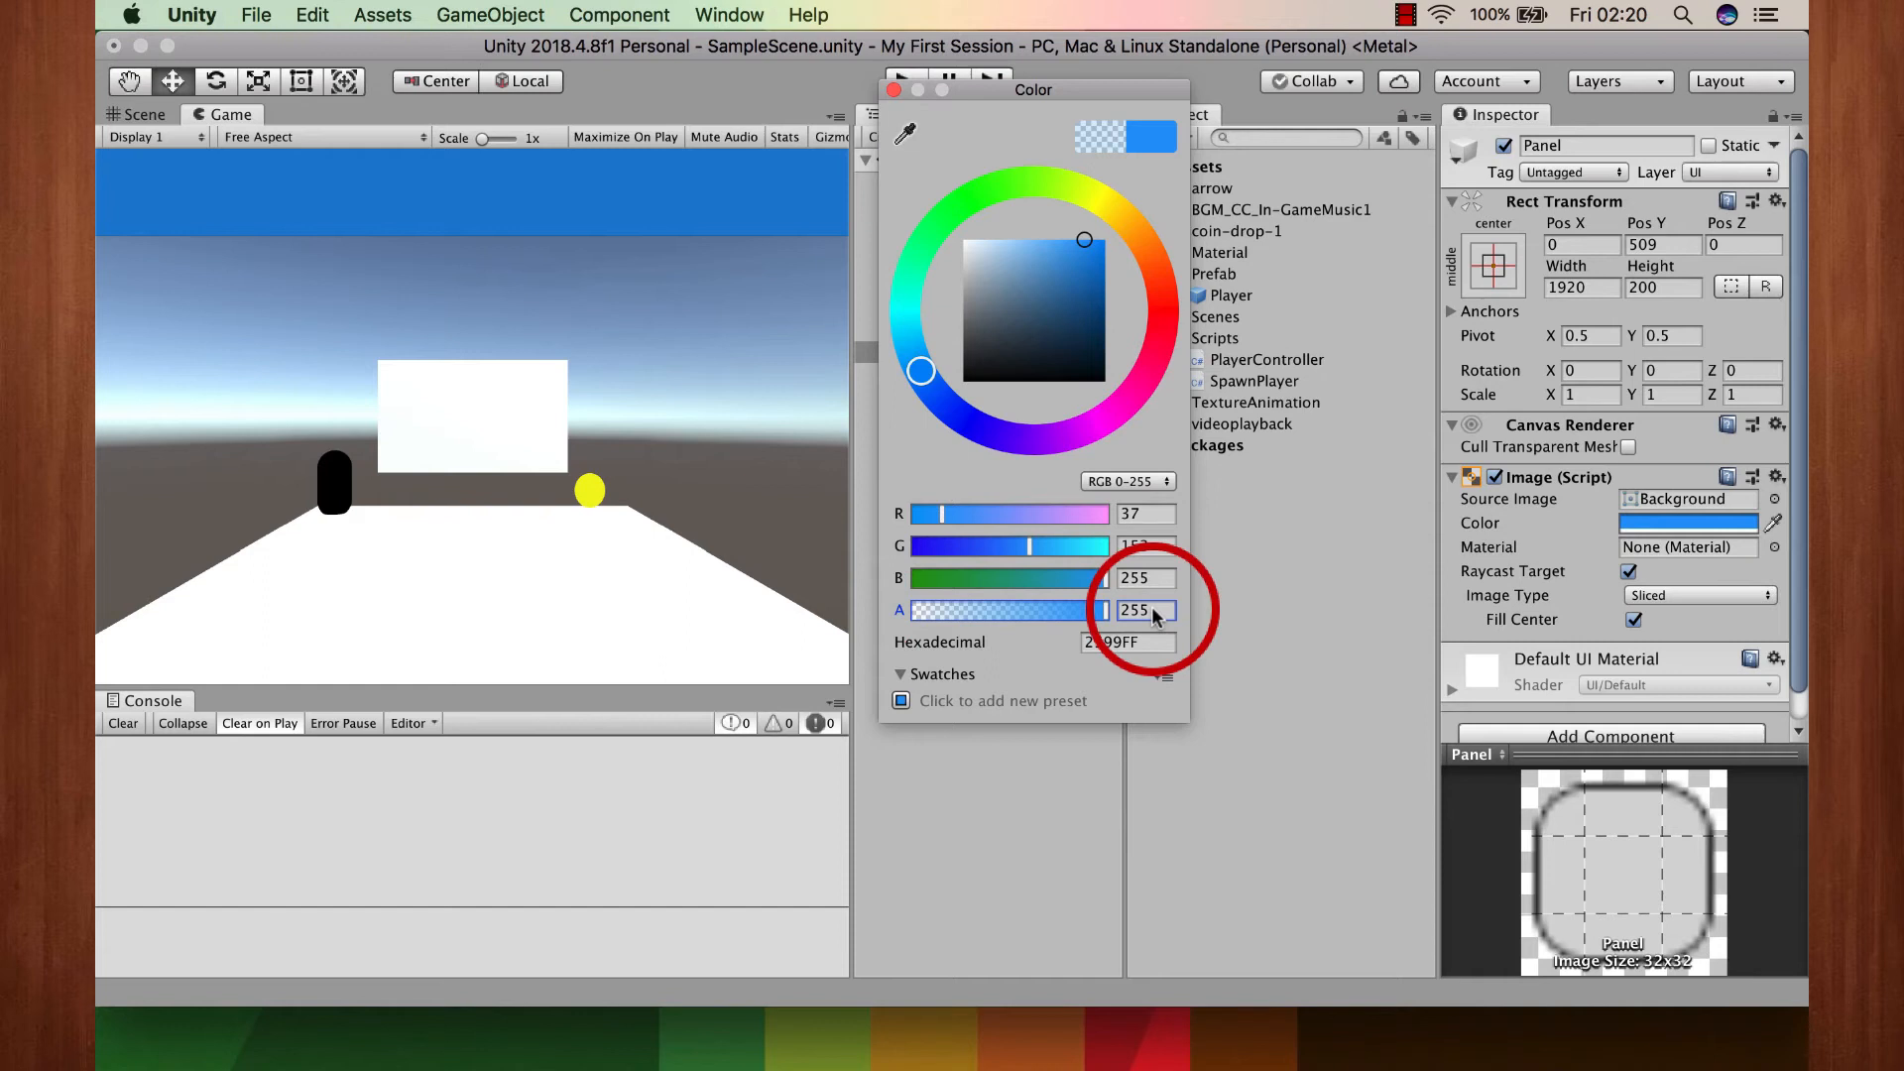
click(1059, 613)
drag(922, 371, 1079, 426)
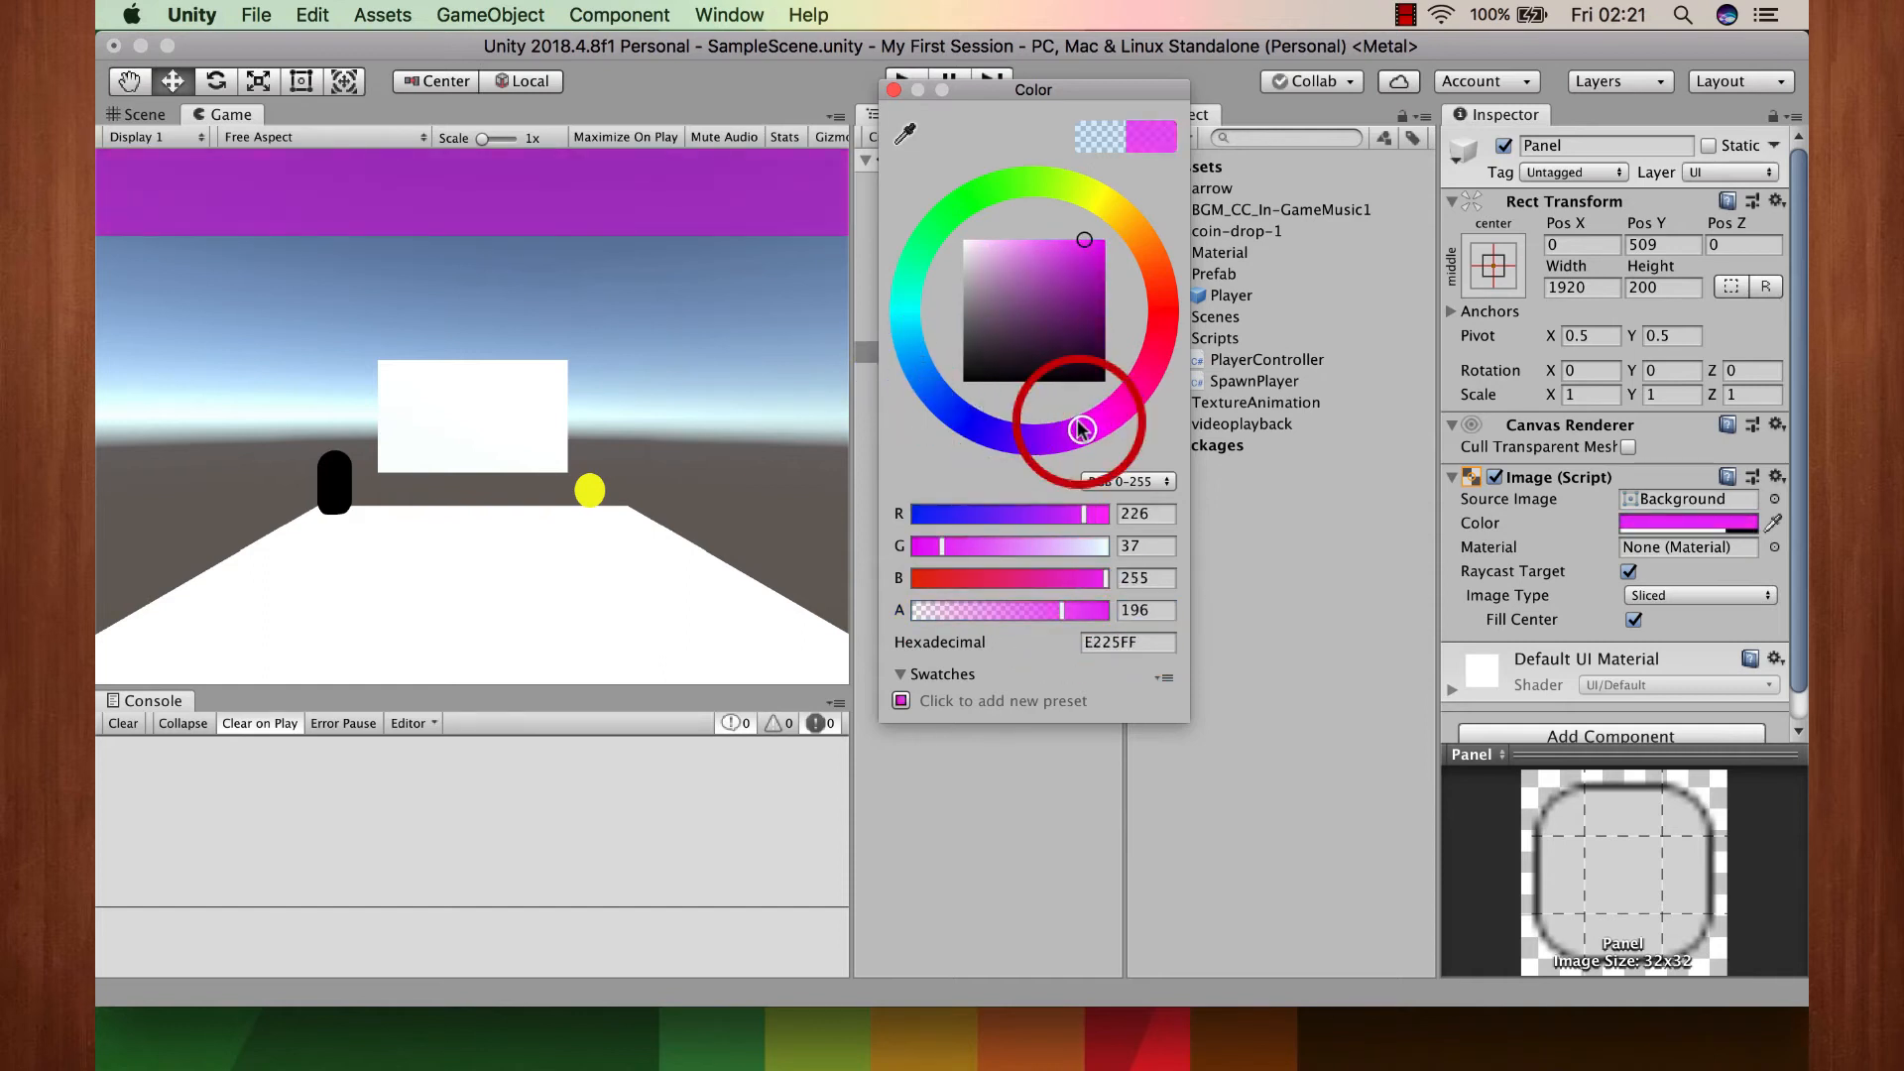
click(892, 89)
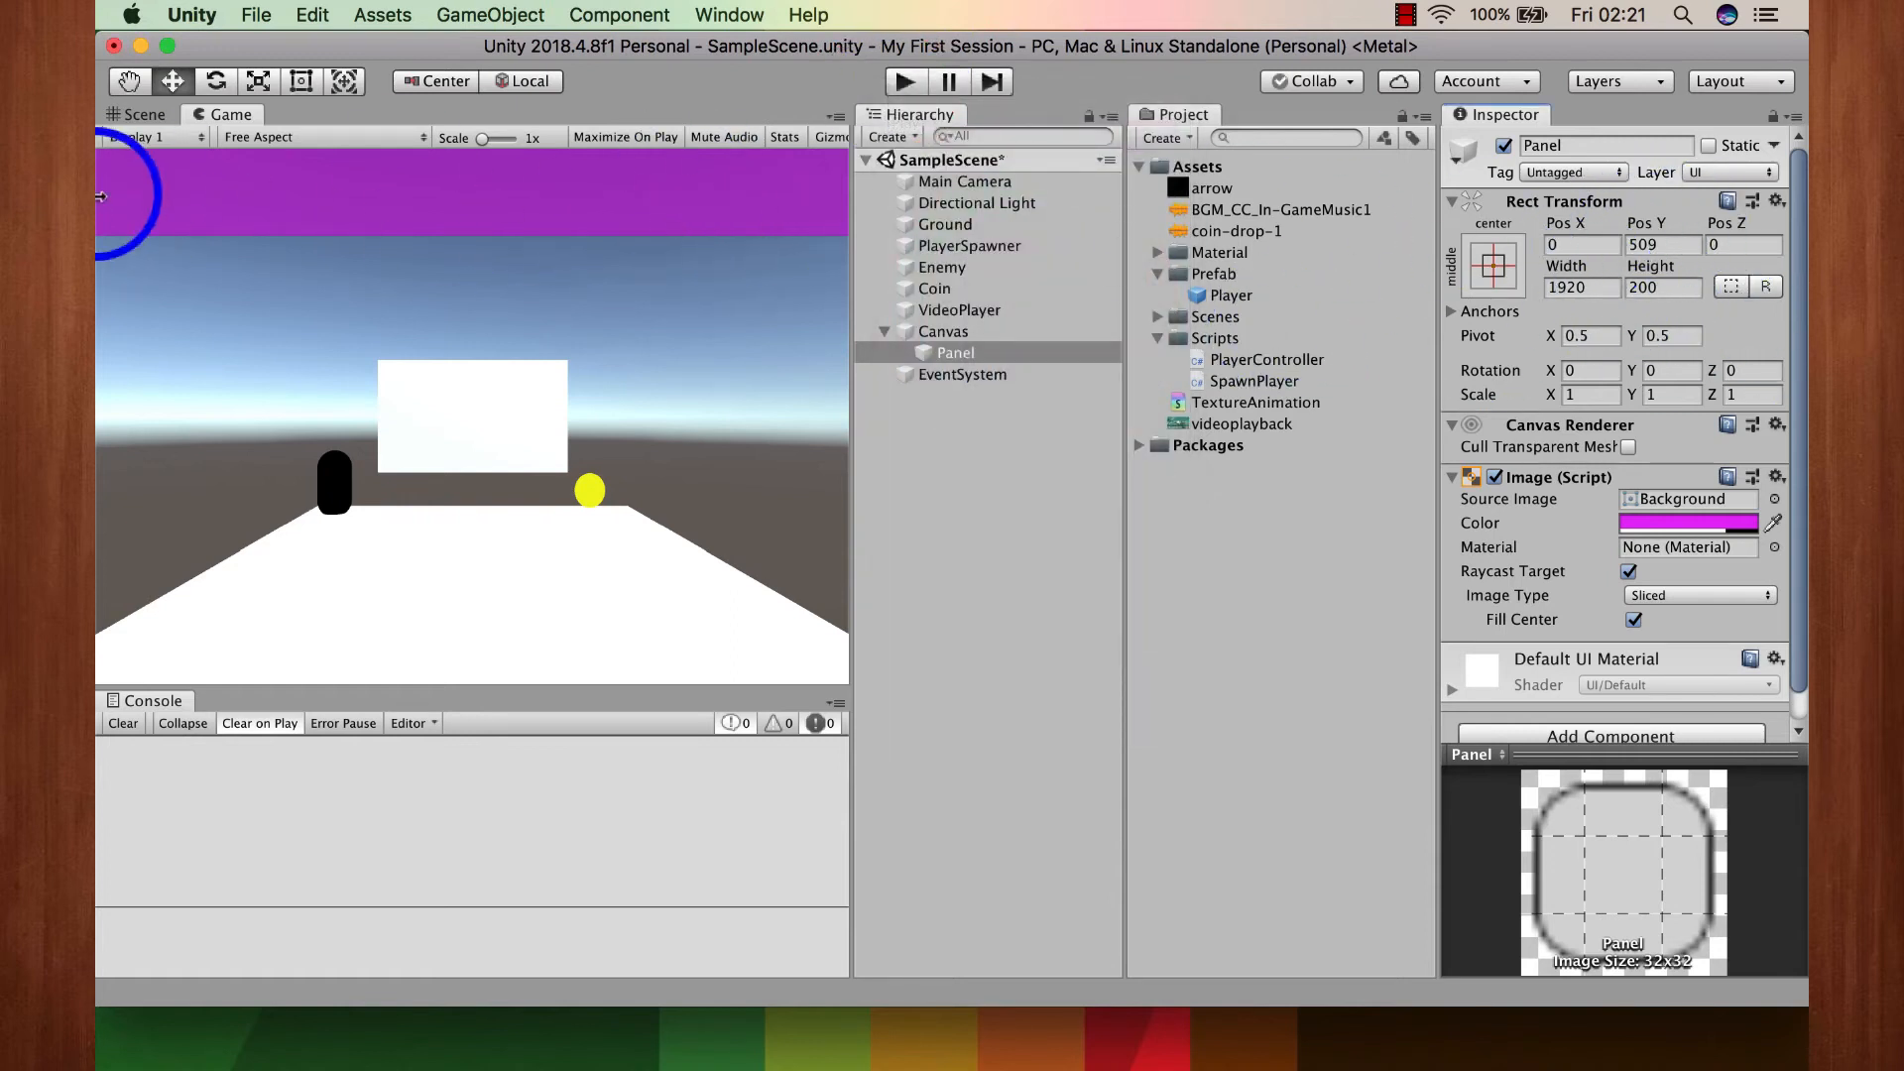
Step: Set the Game view's aspect to Landscape_HD (1920x1080)
click(314, 139)
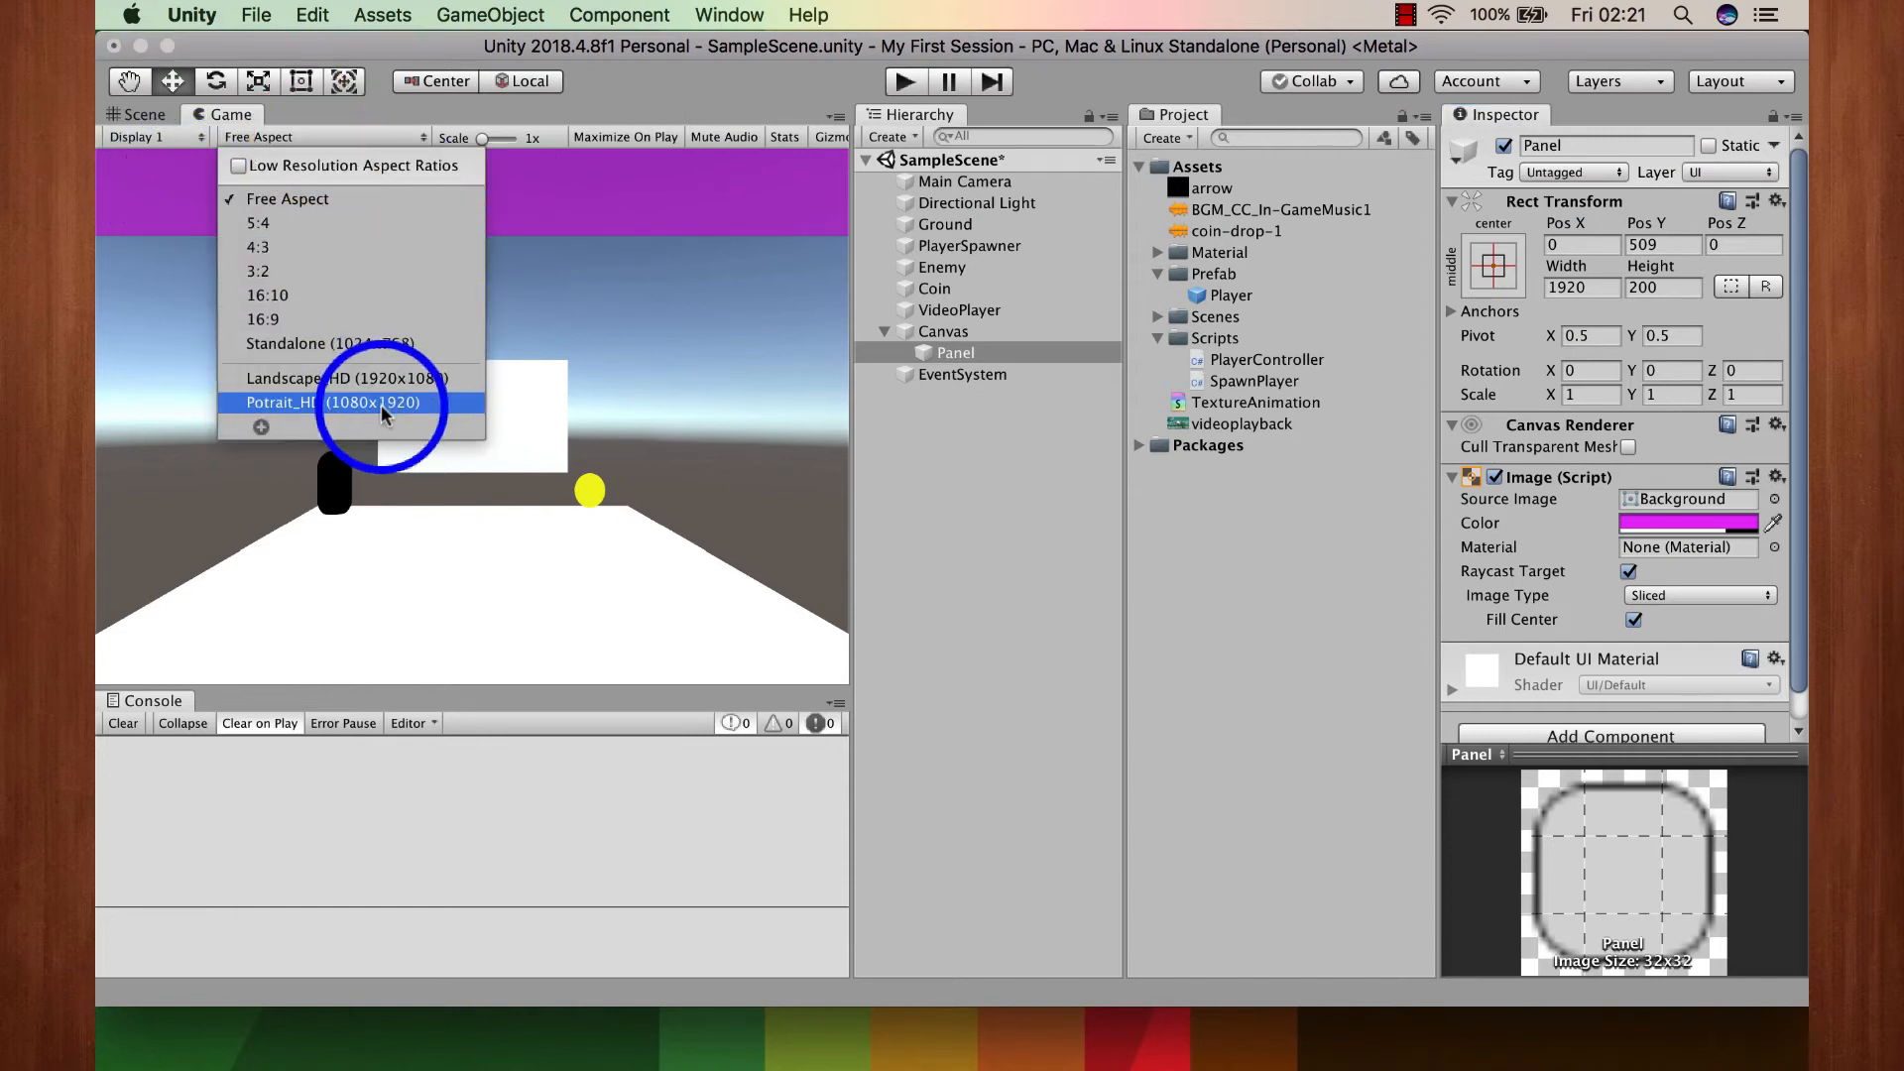
click(385, 378)
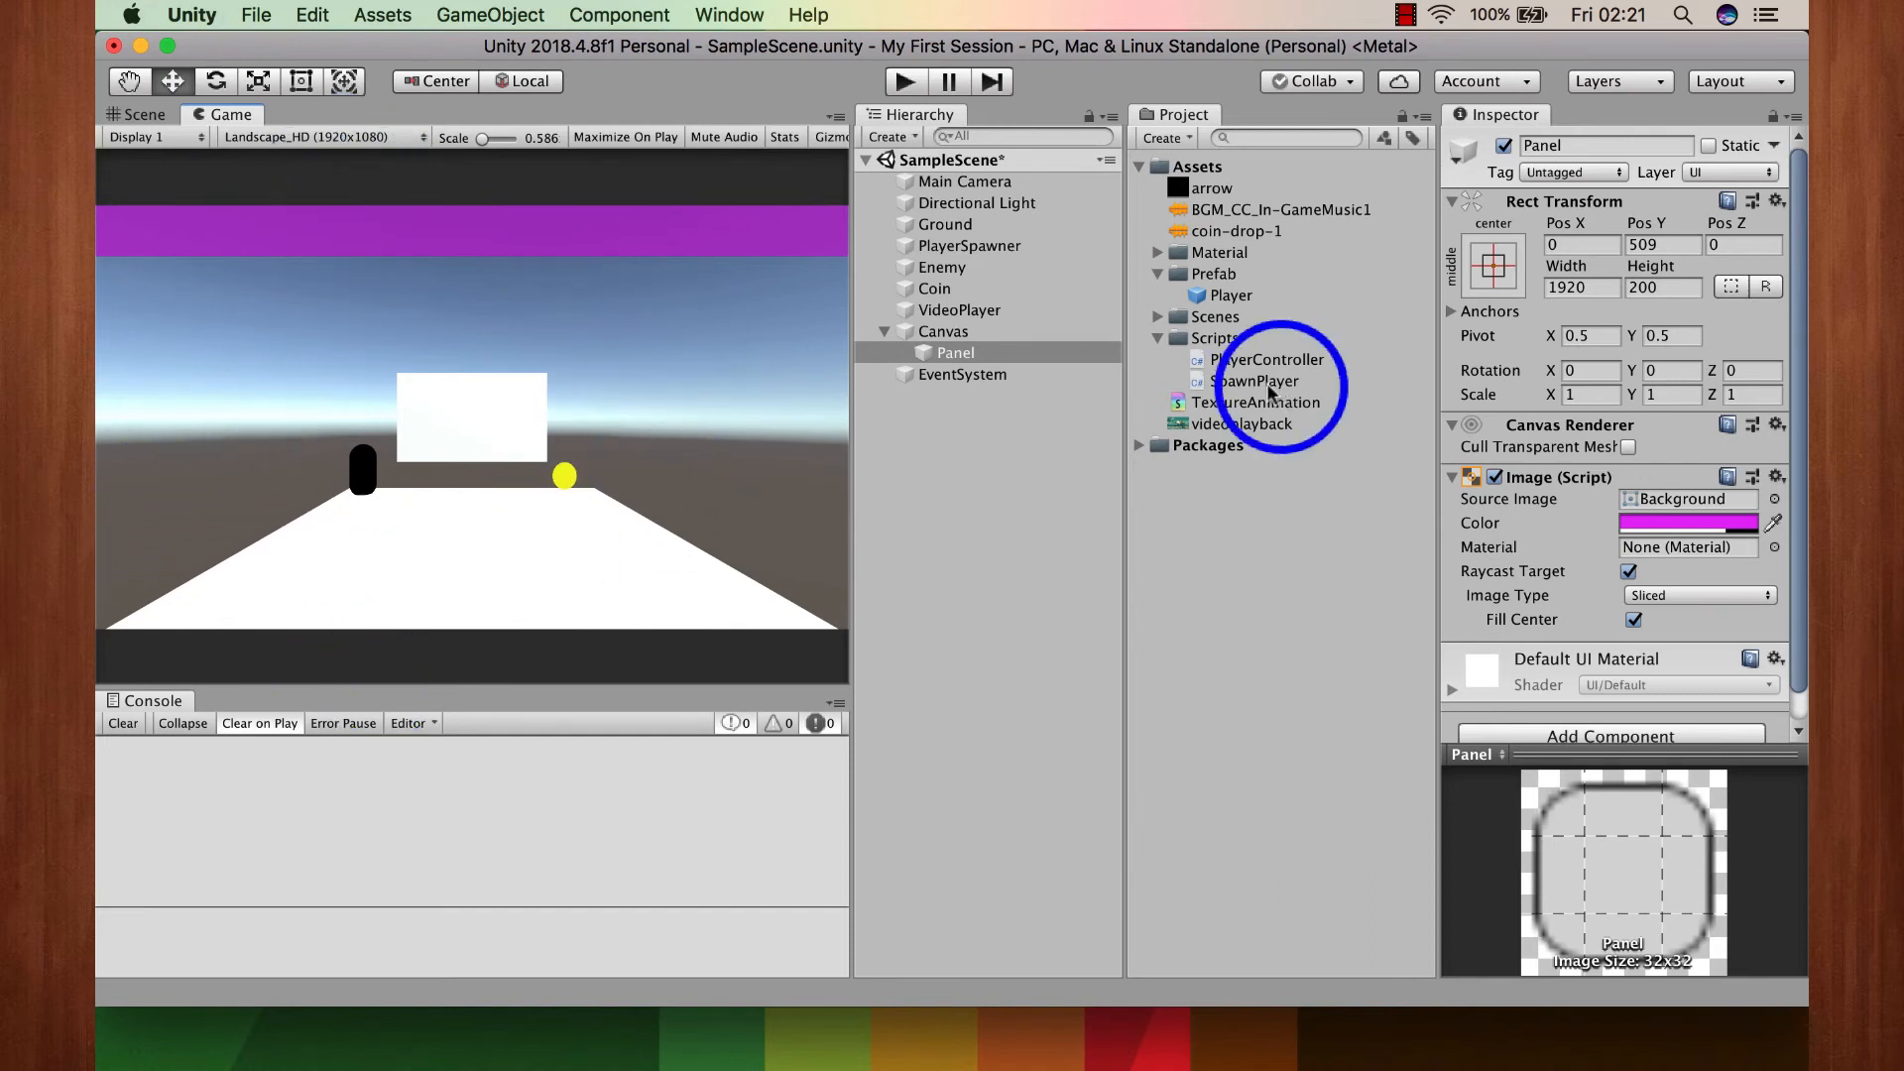
Step: Add a Text - TextMeshPro element as a child of the Panel and import the TMP Essentials
click(972, 355)
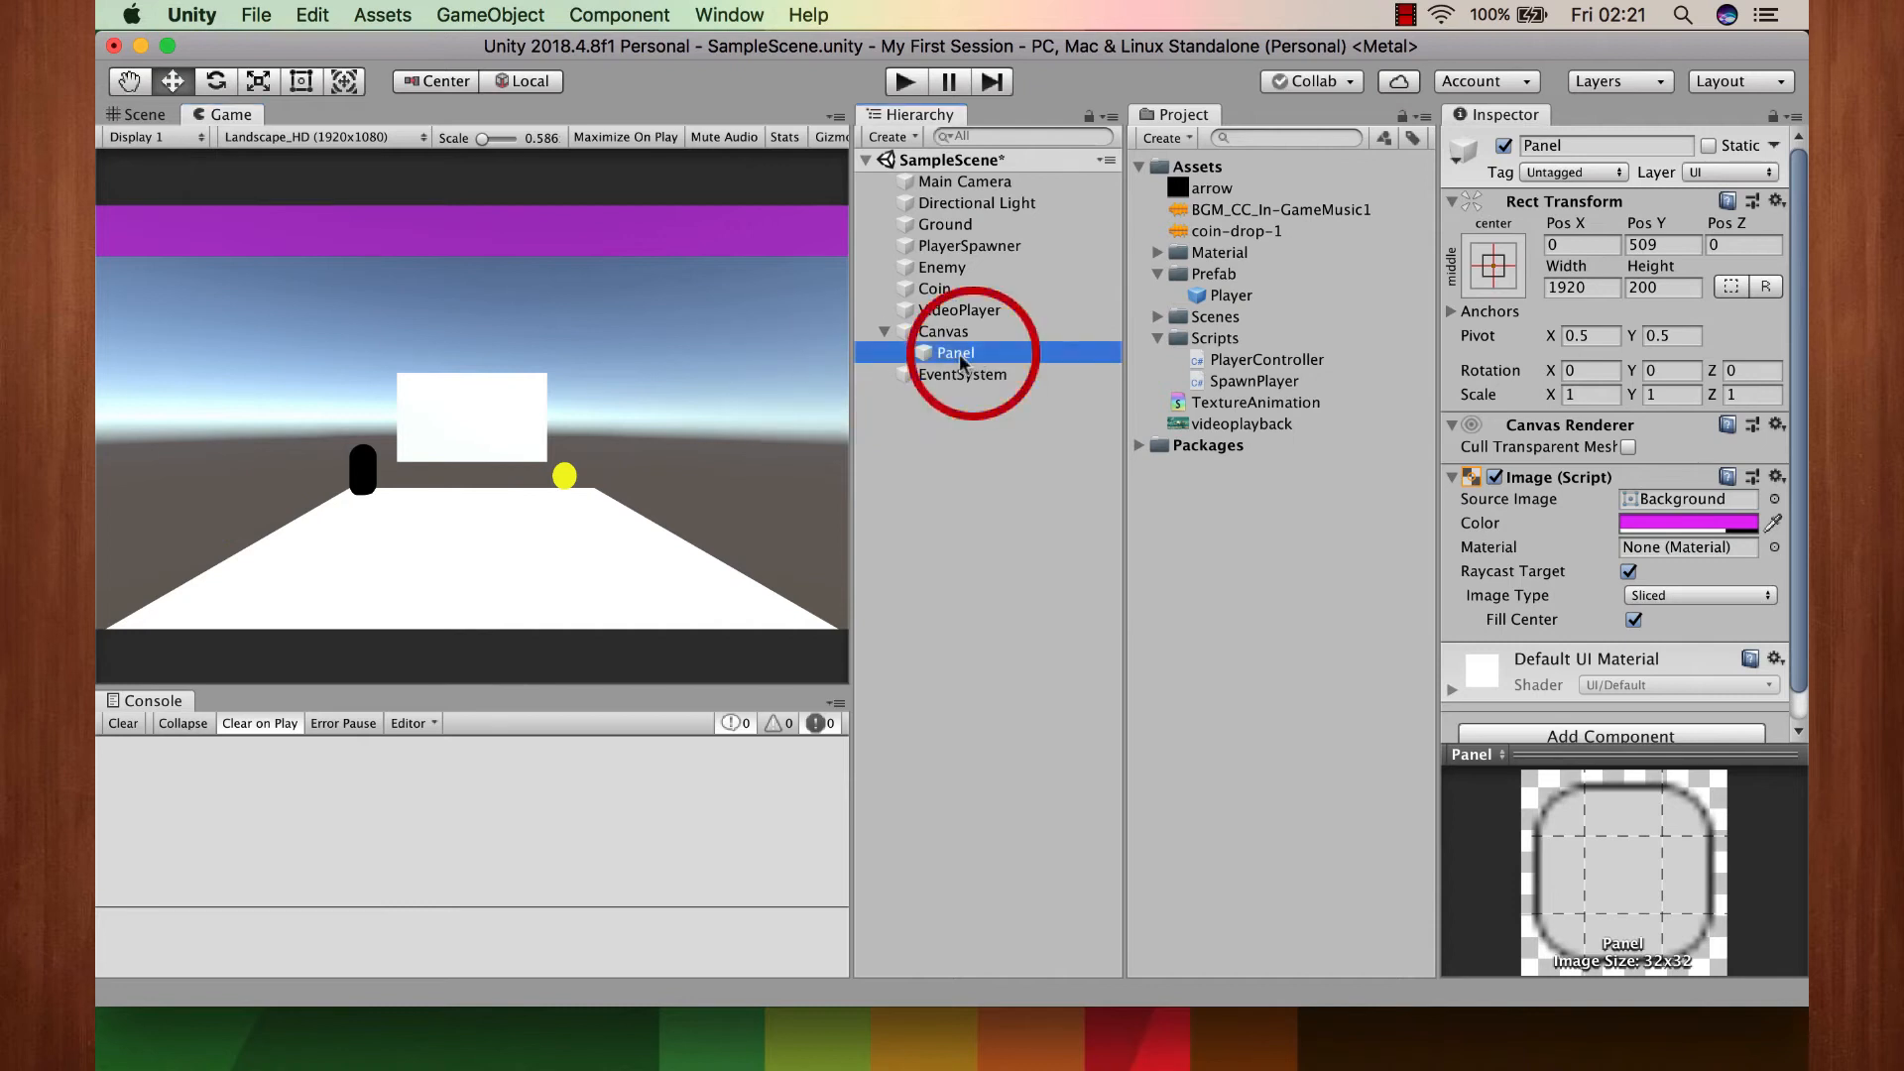
right_click(960, 360)
mouse_move(1091, 706)
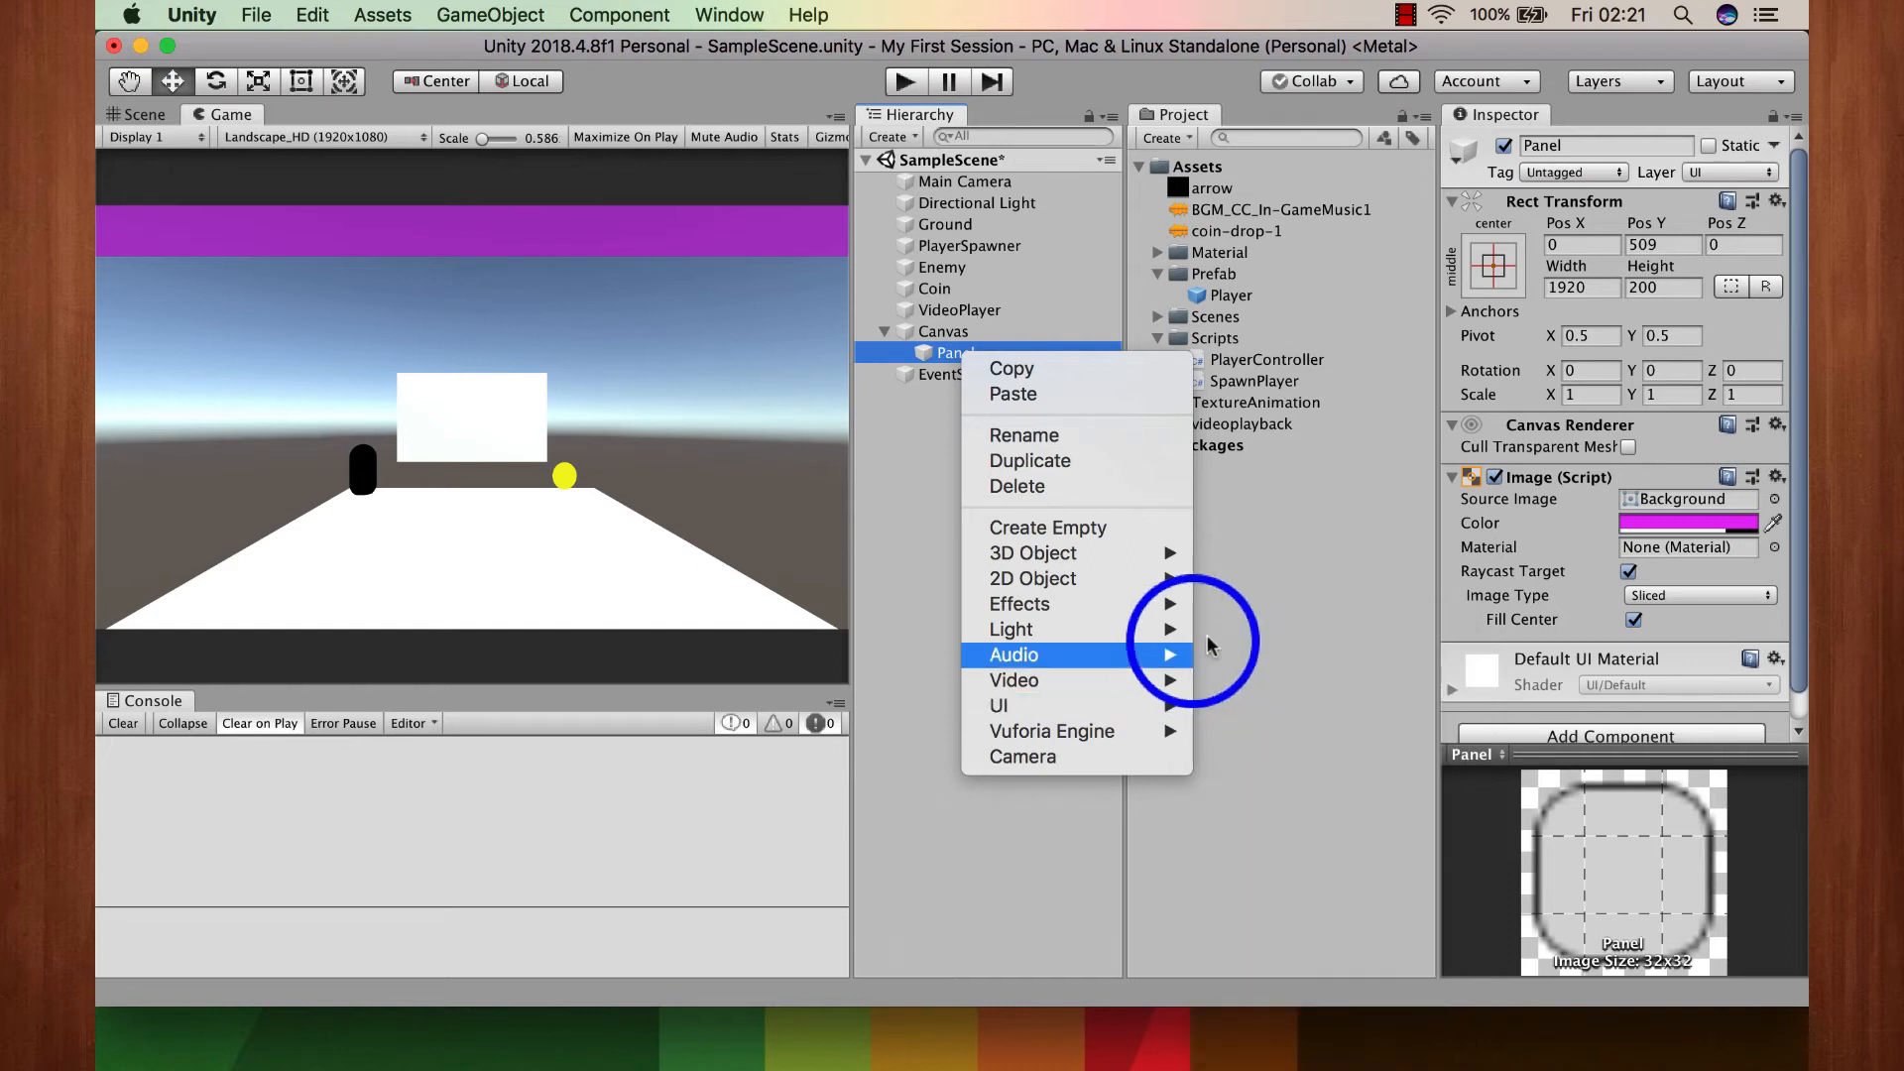
mouse_move(1182, 655)
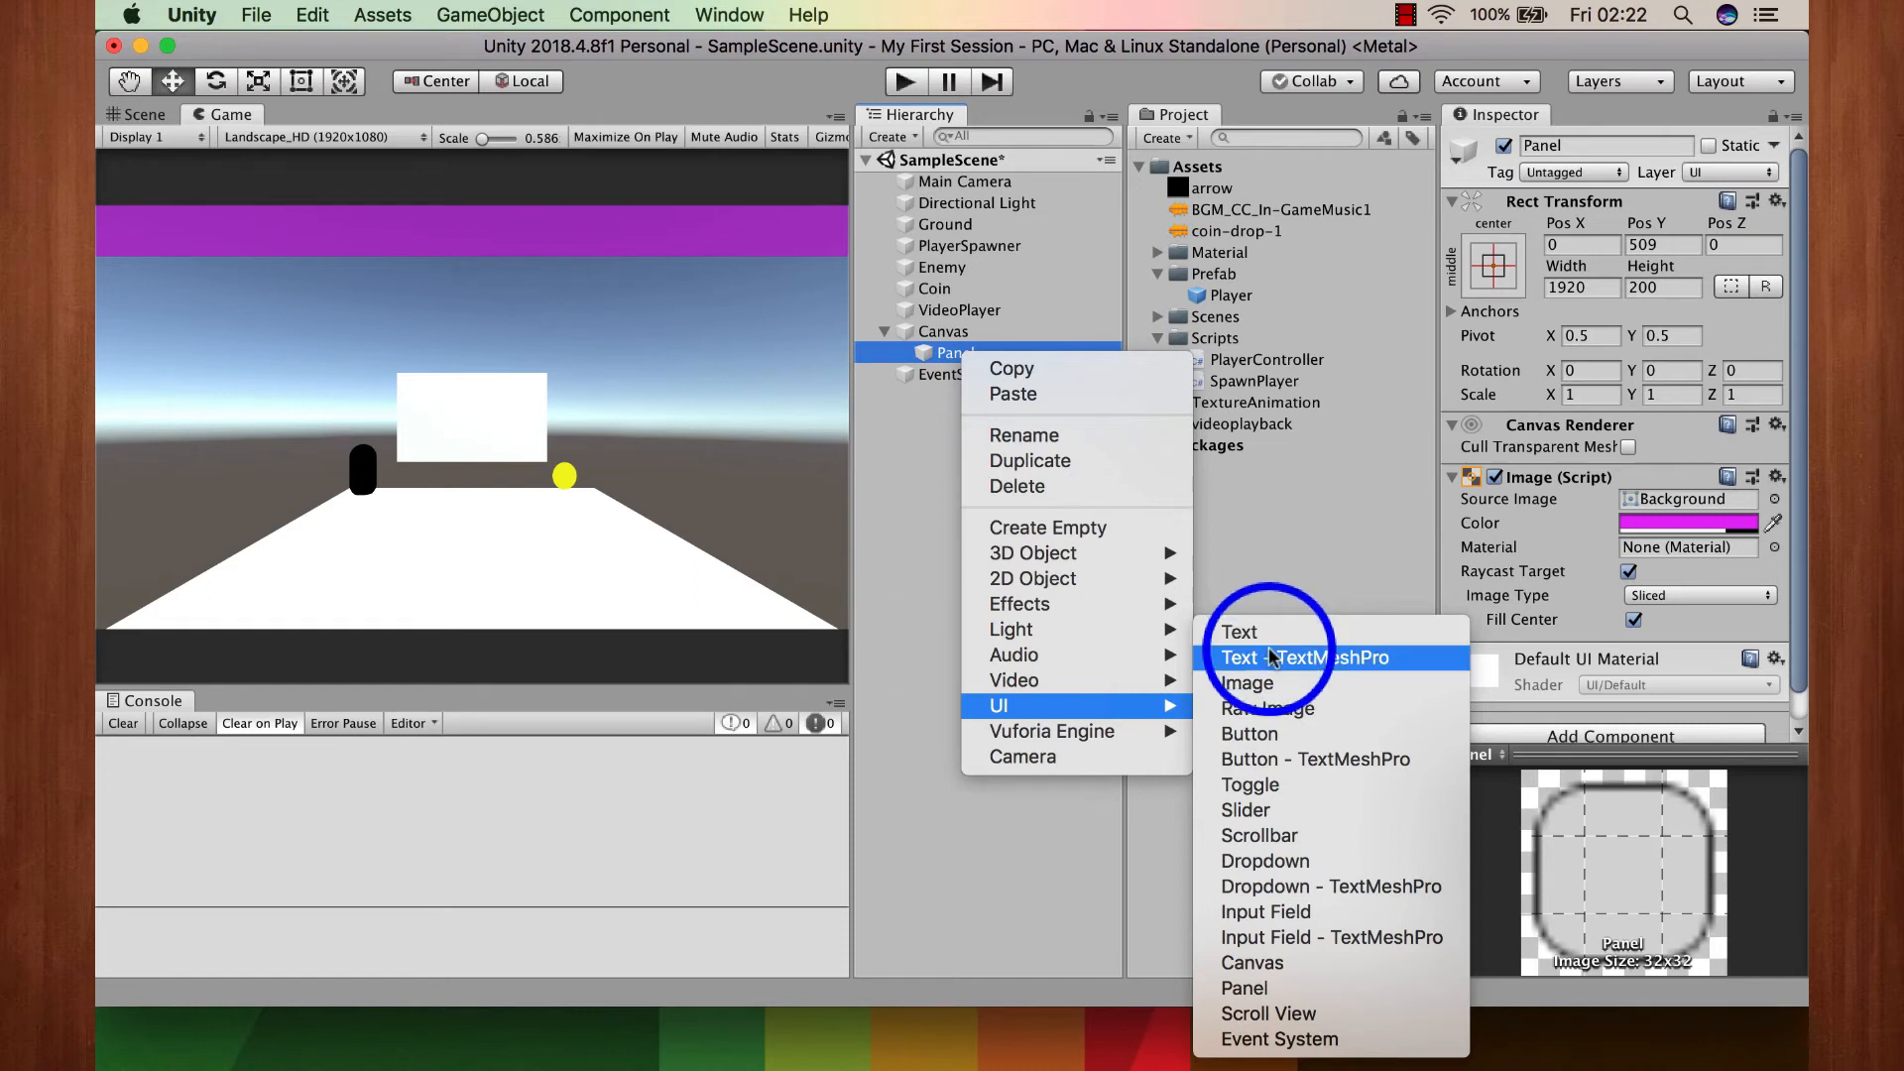
click(1272, 658)
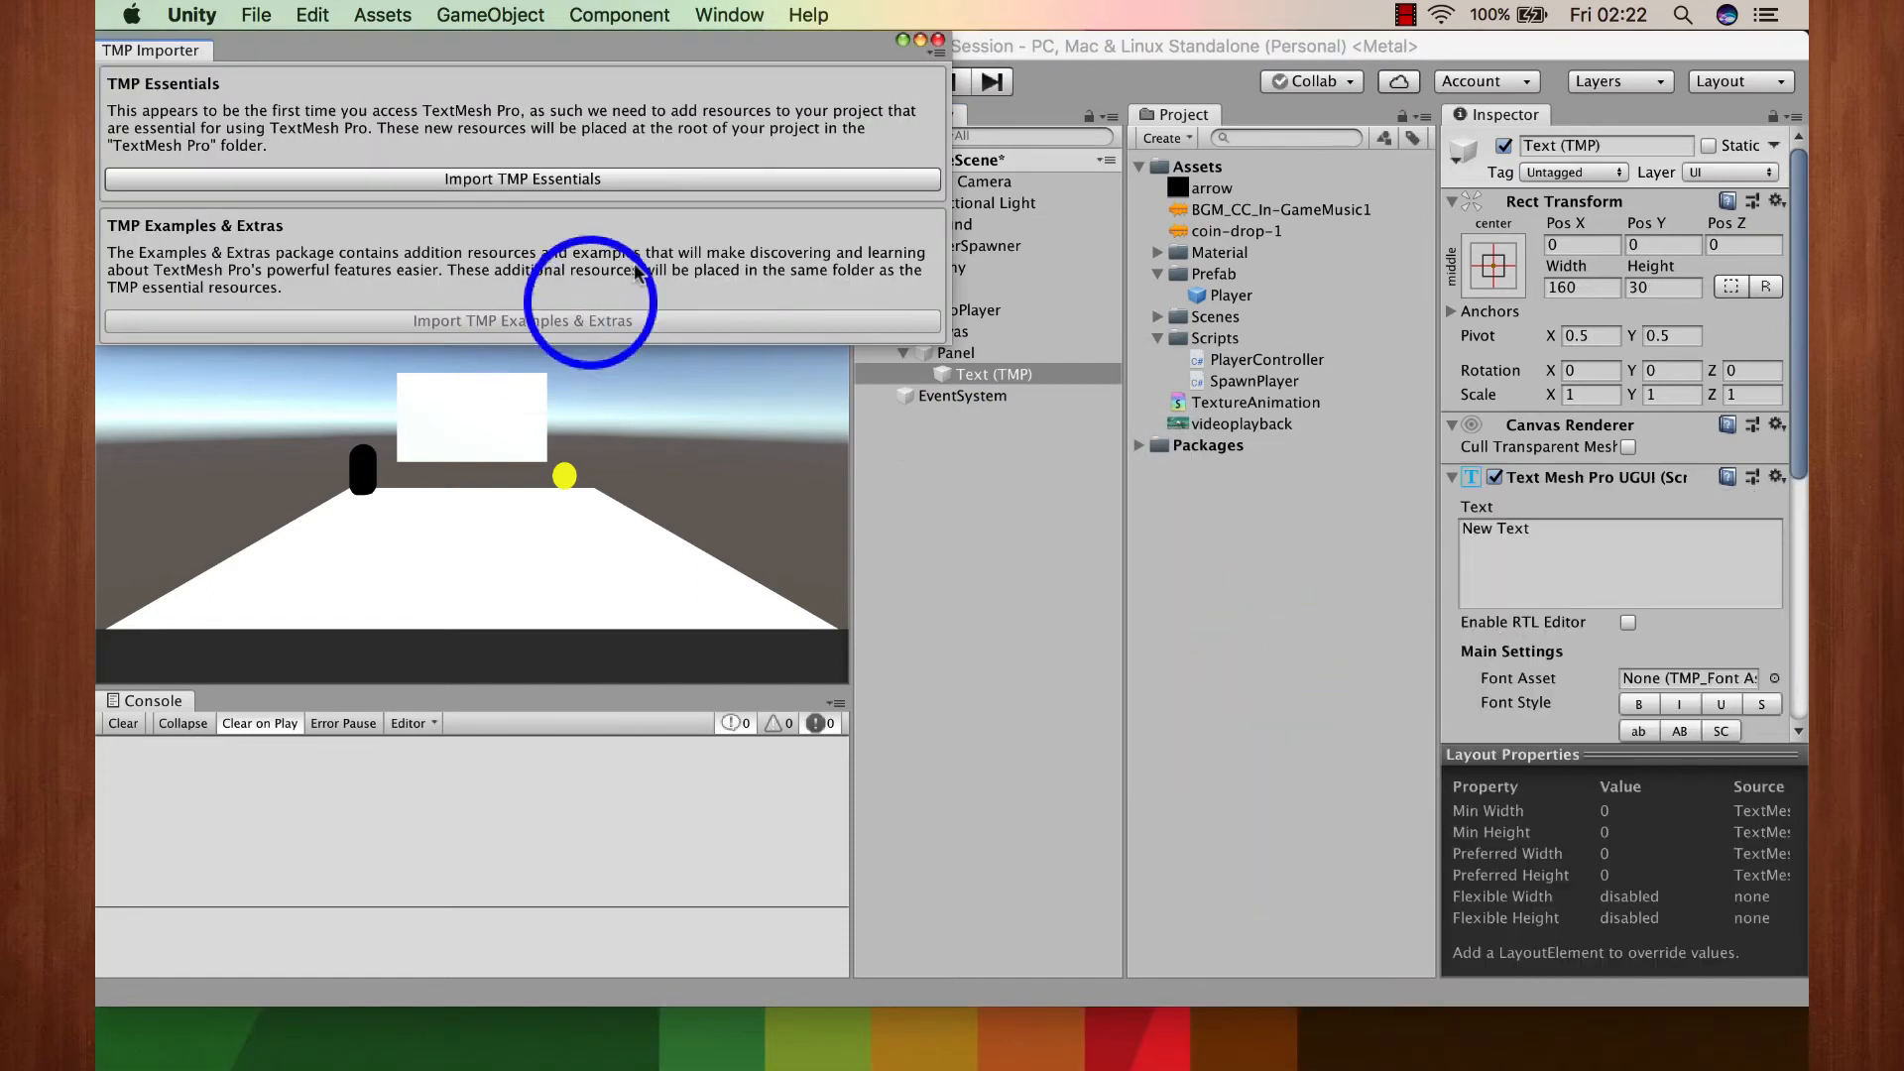
click(499, 179)
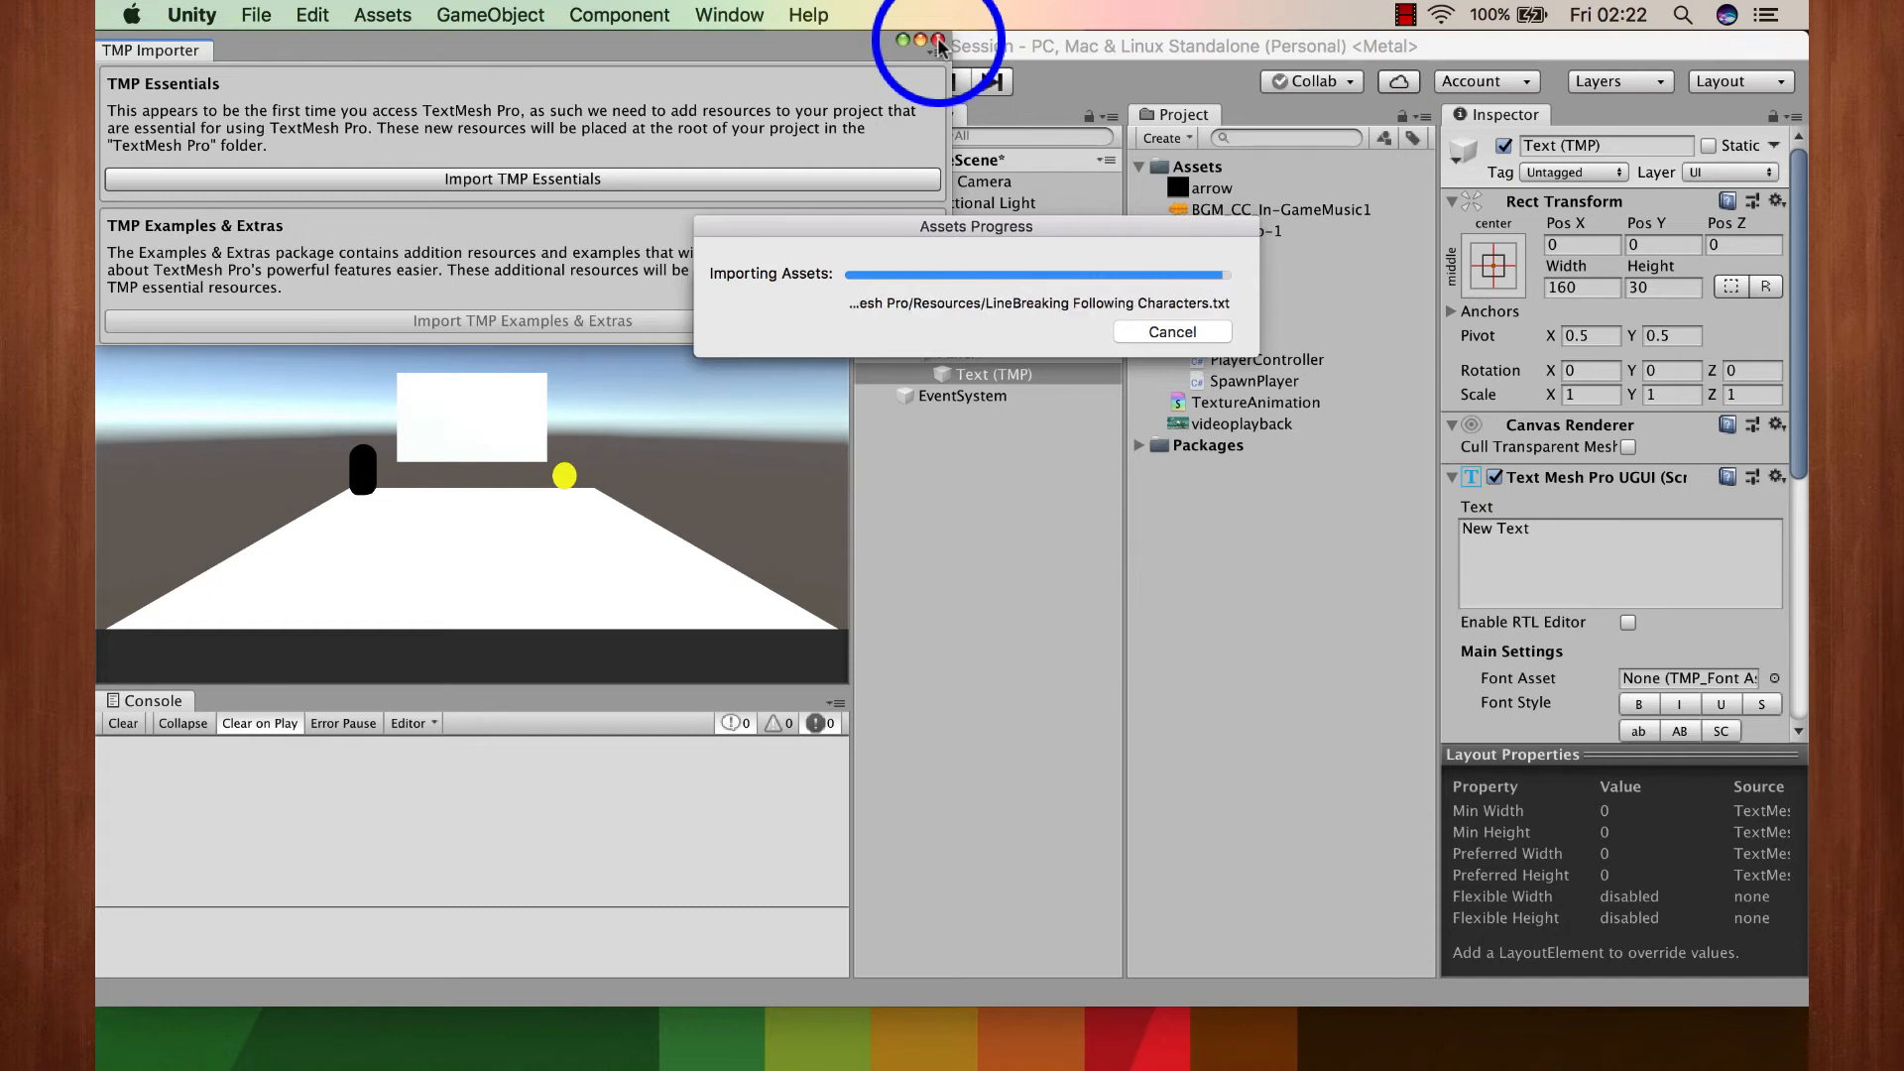
click(937, 42)
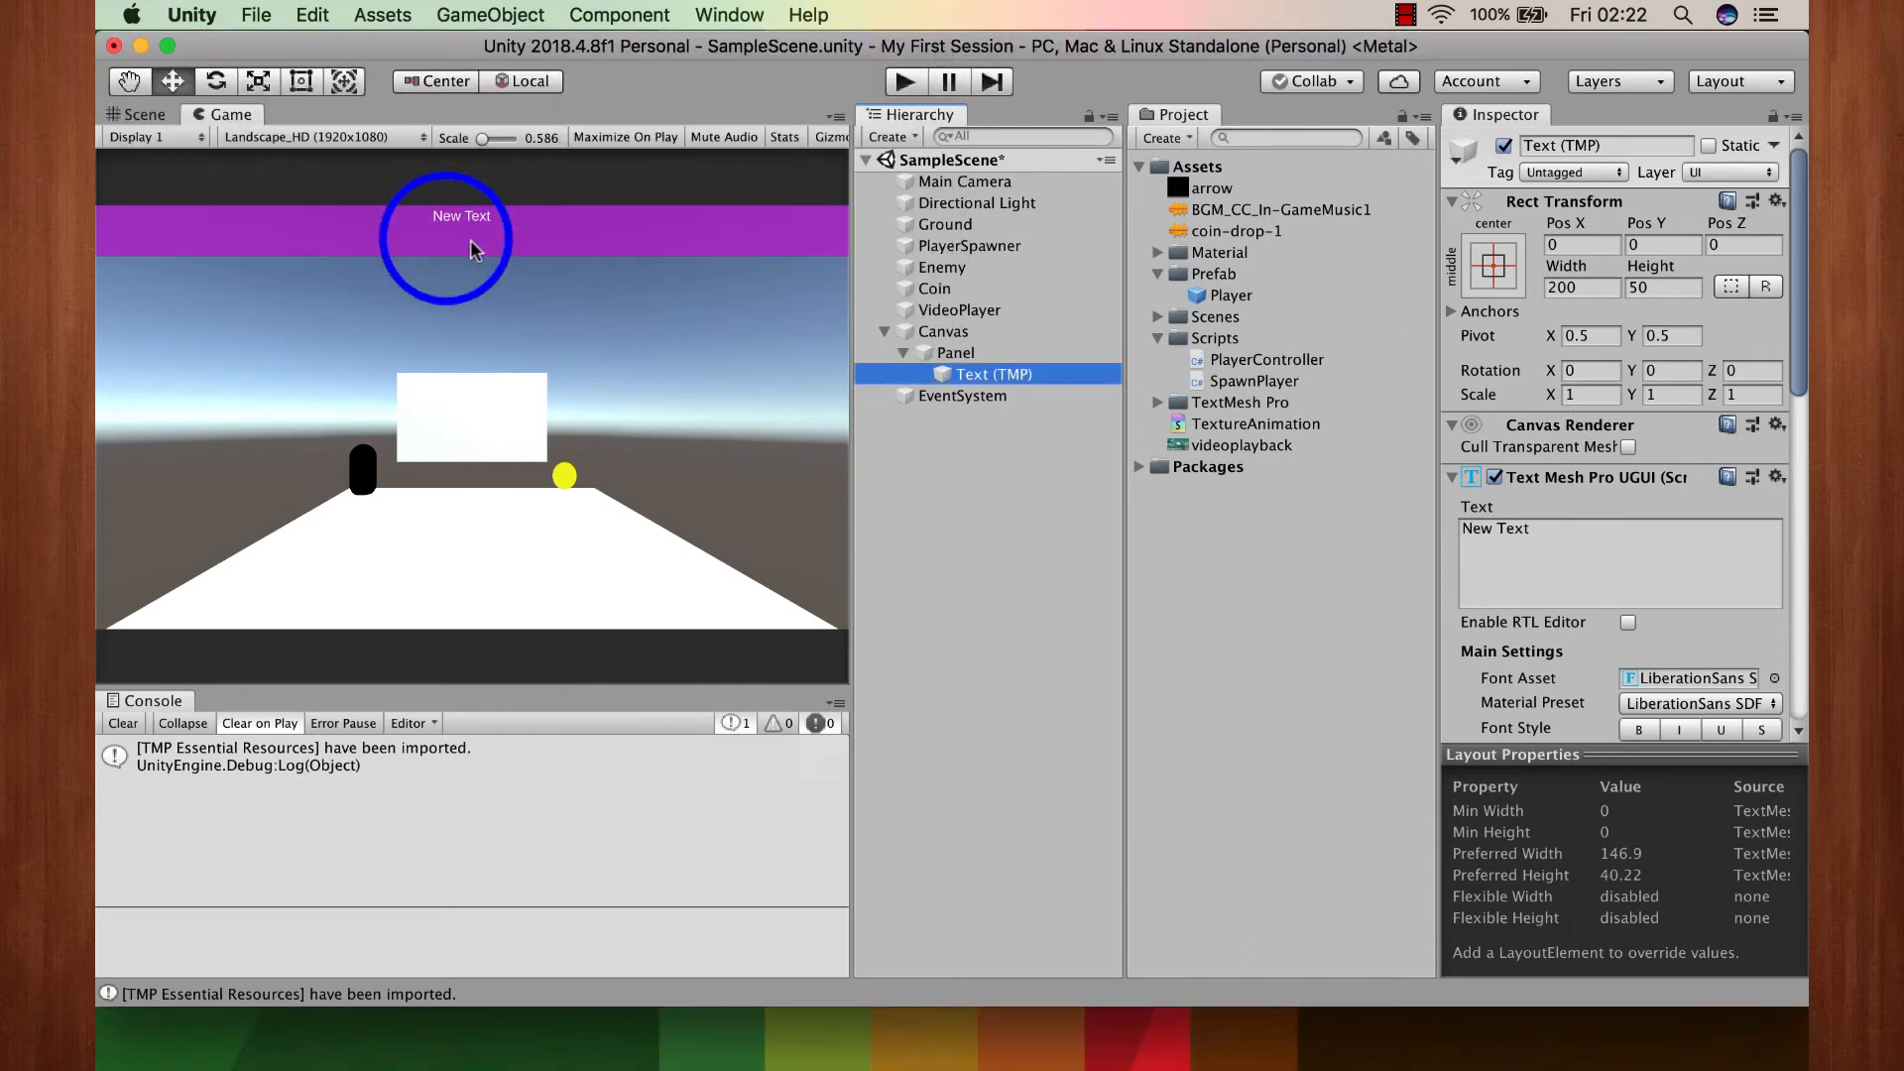
Step: Set the new text element's content to "Score:" and rename the object ScoreLabel
click(1543, 541)
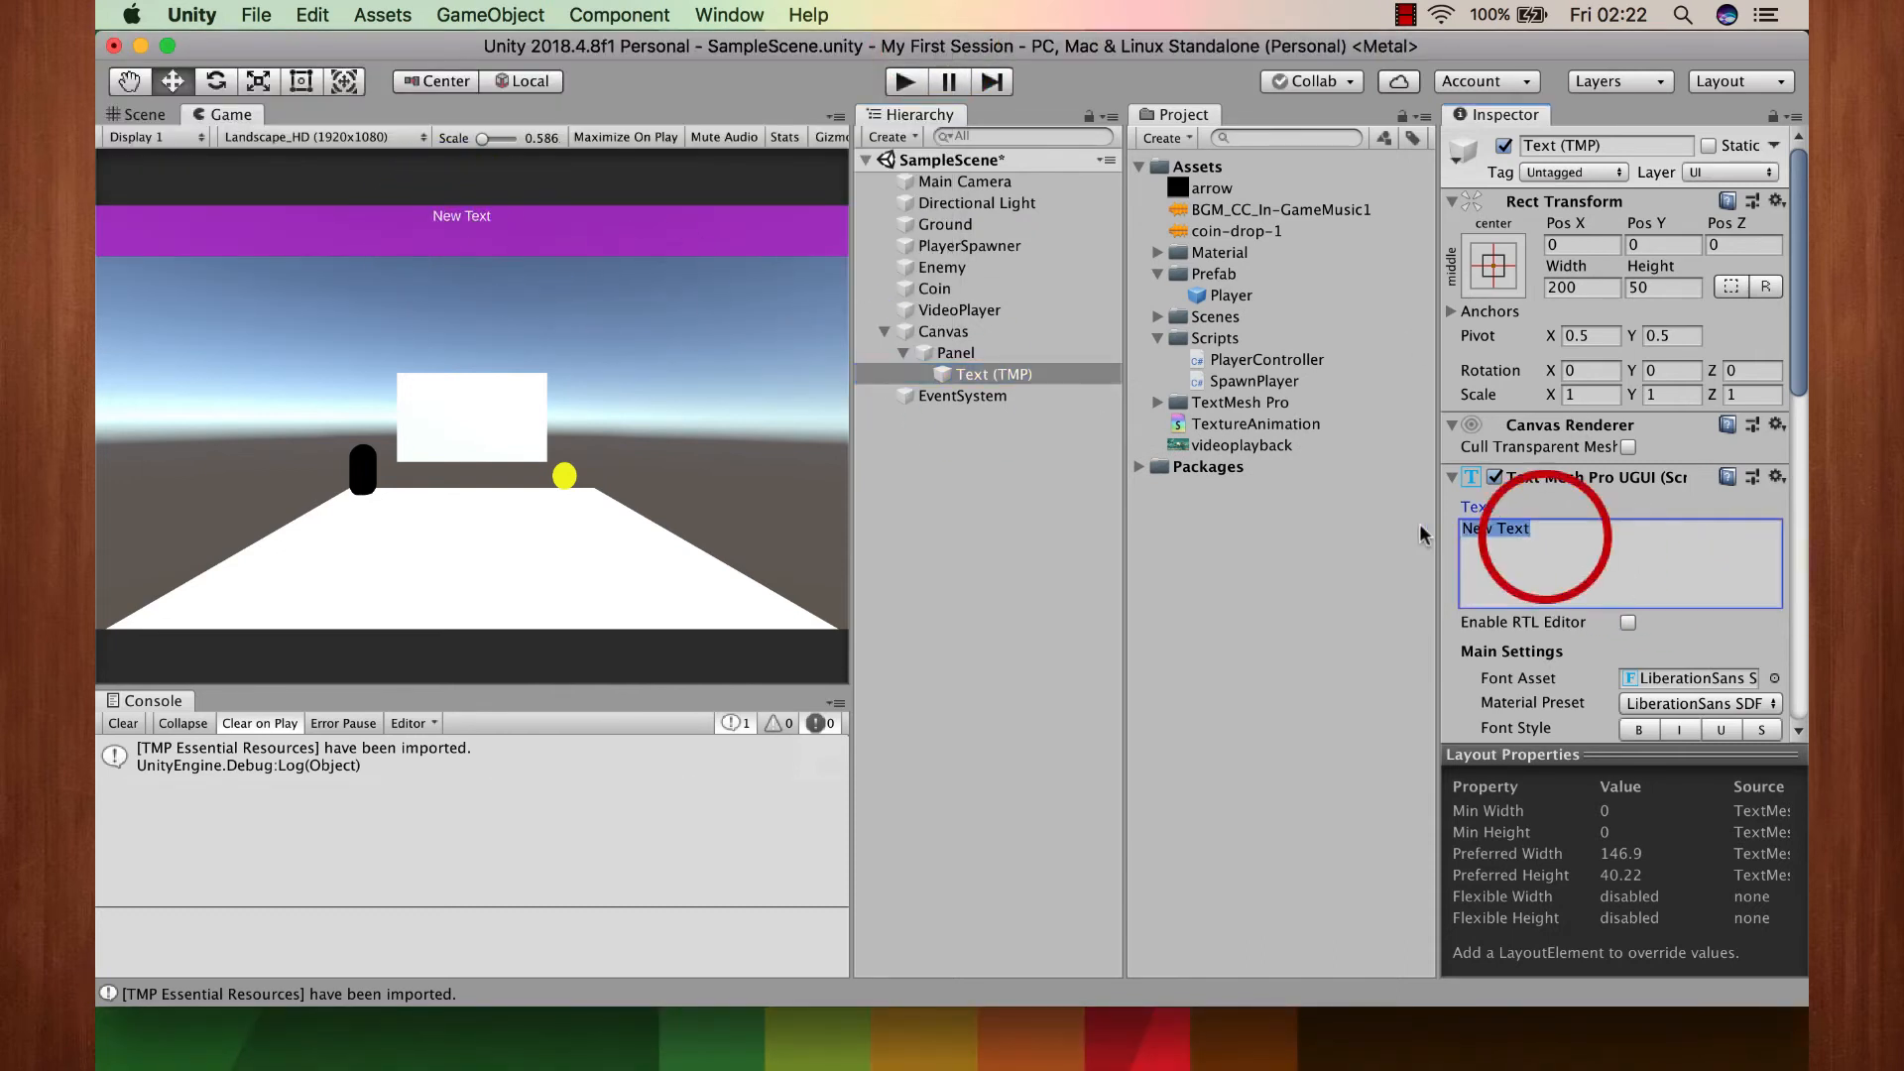
text(Score:)
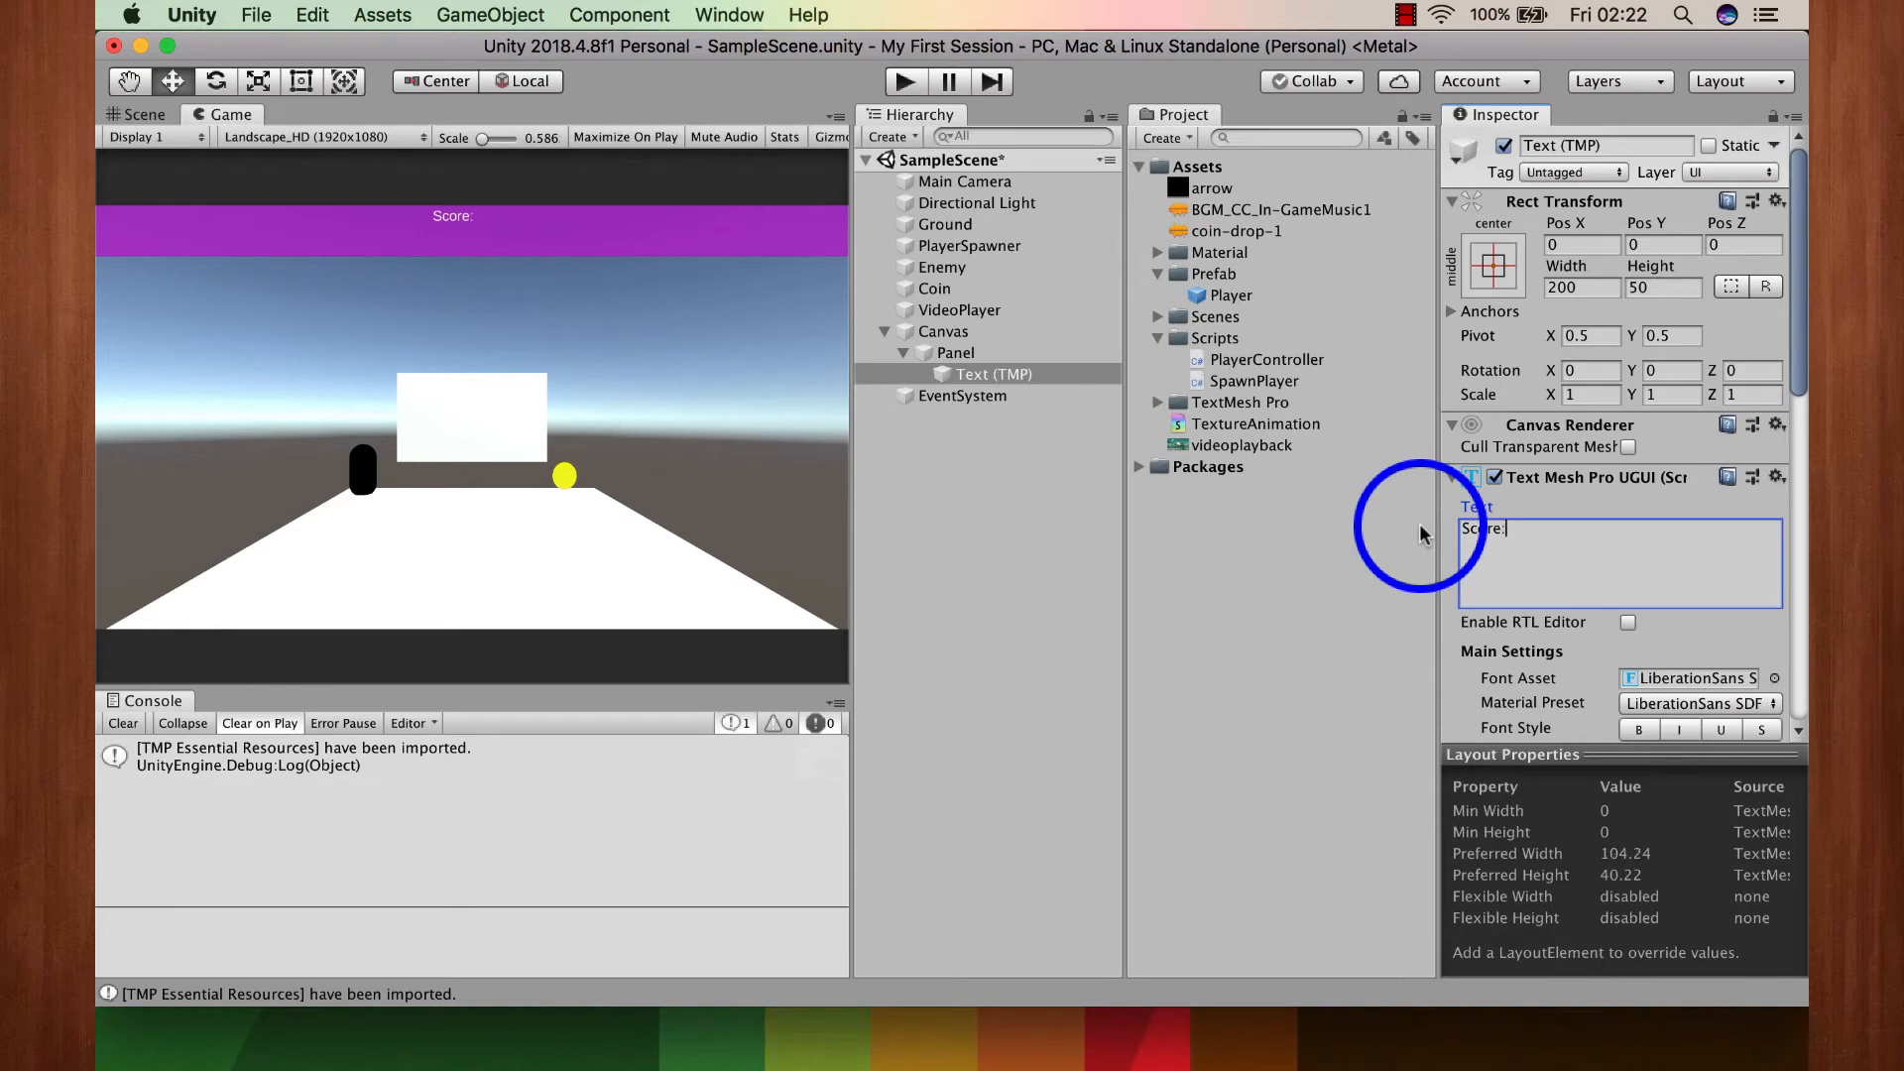
click(992, 375)
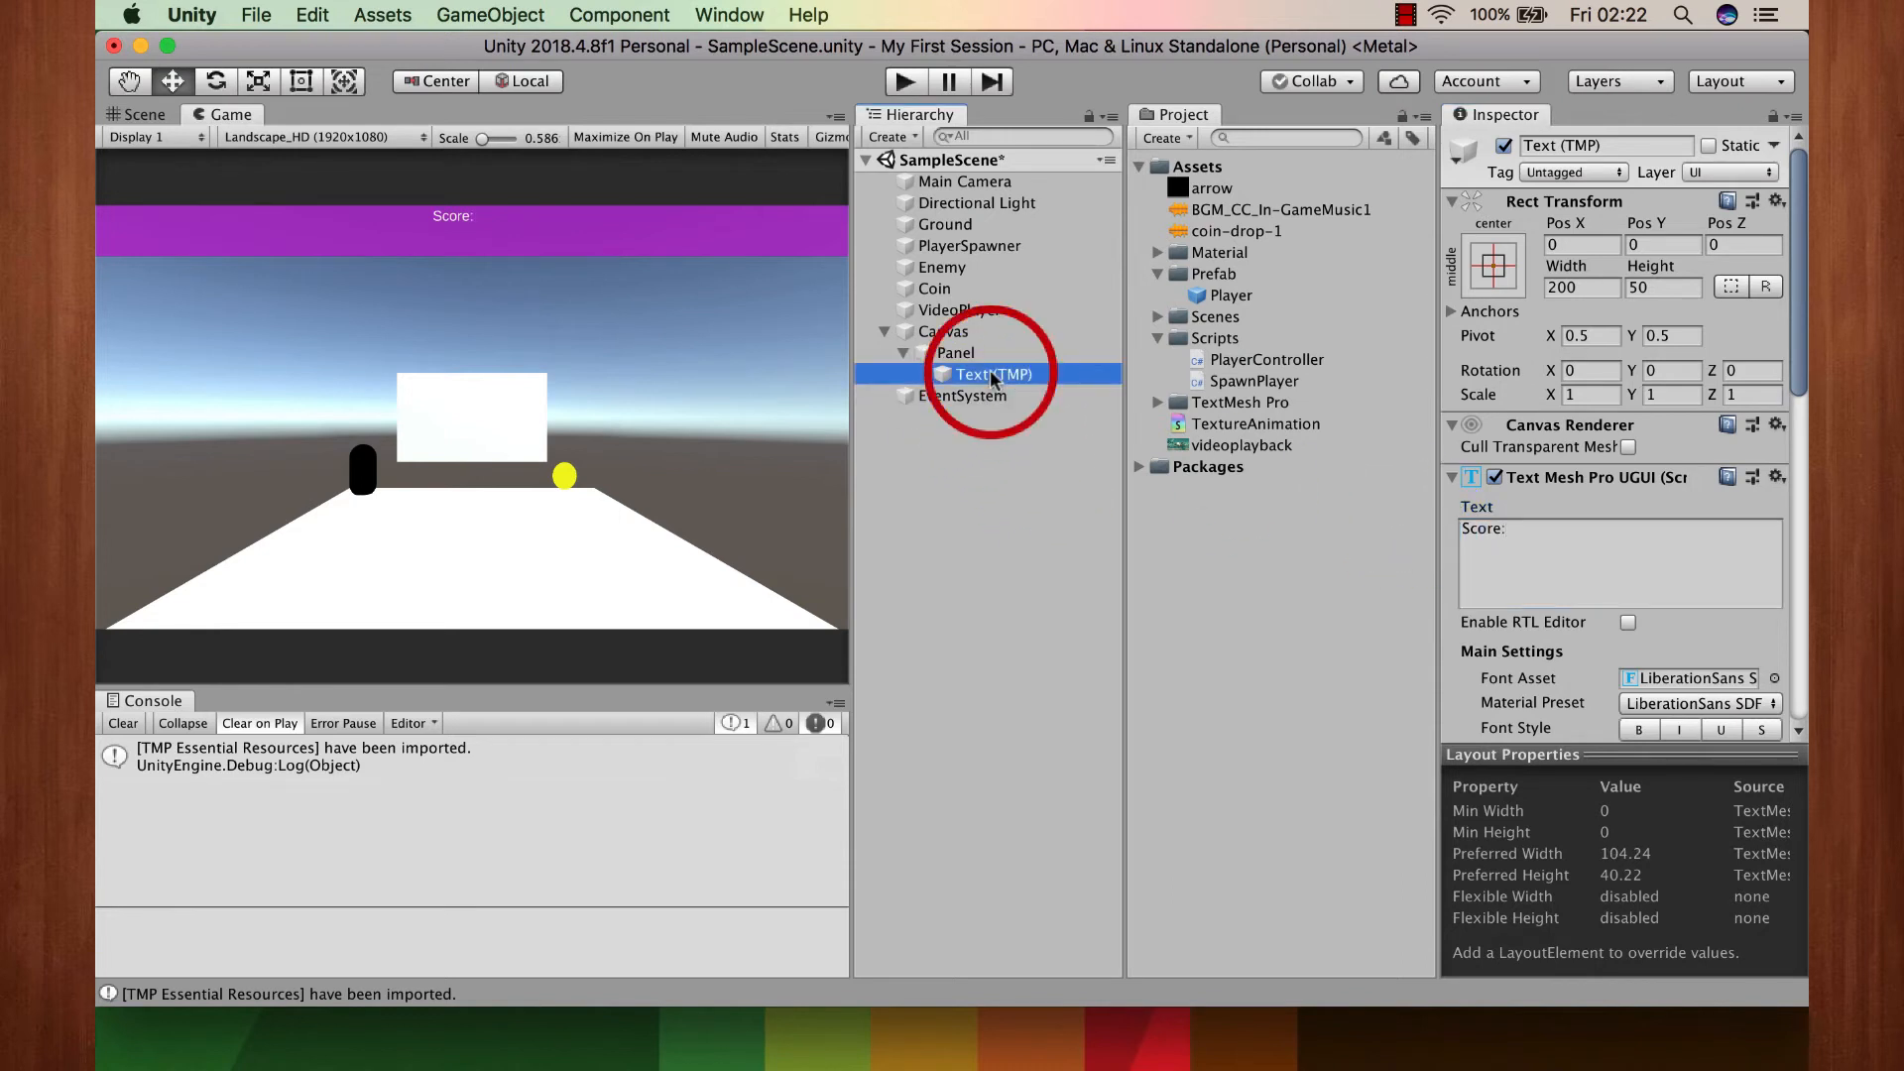
click(992, 375)
click(992, 374)
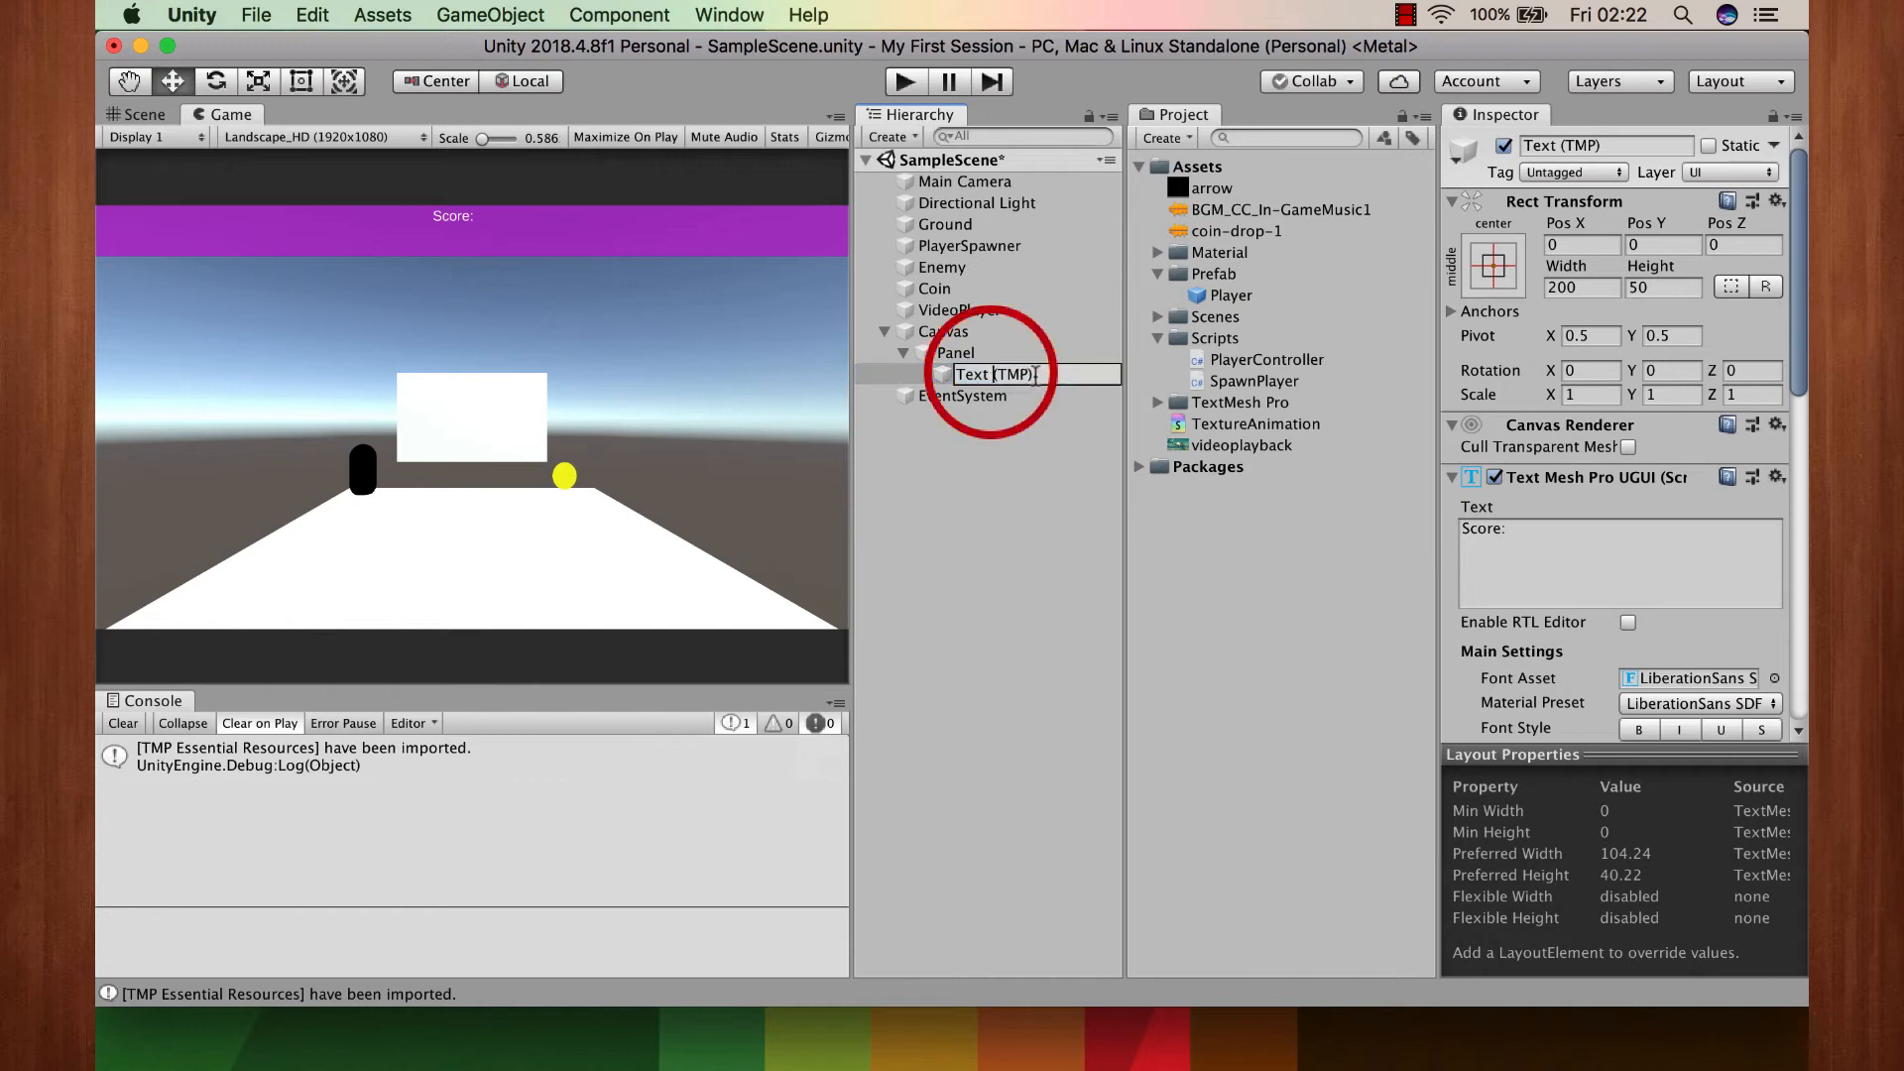
drag(1035, 375, 977, 380)
text(Sc)
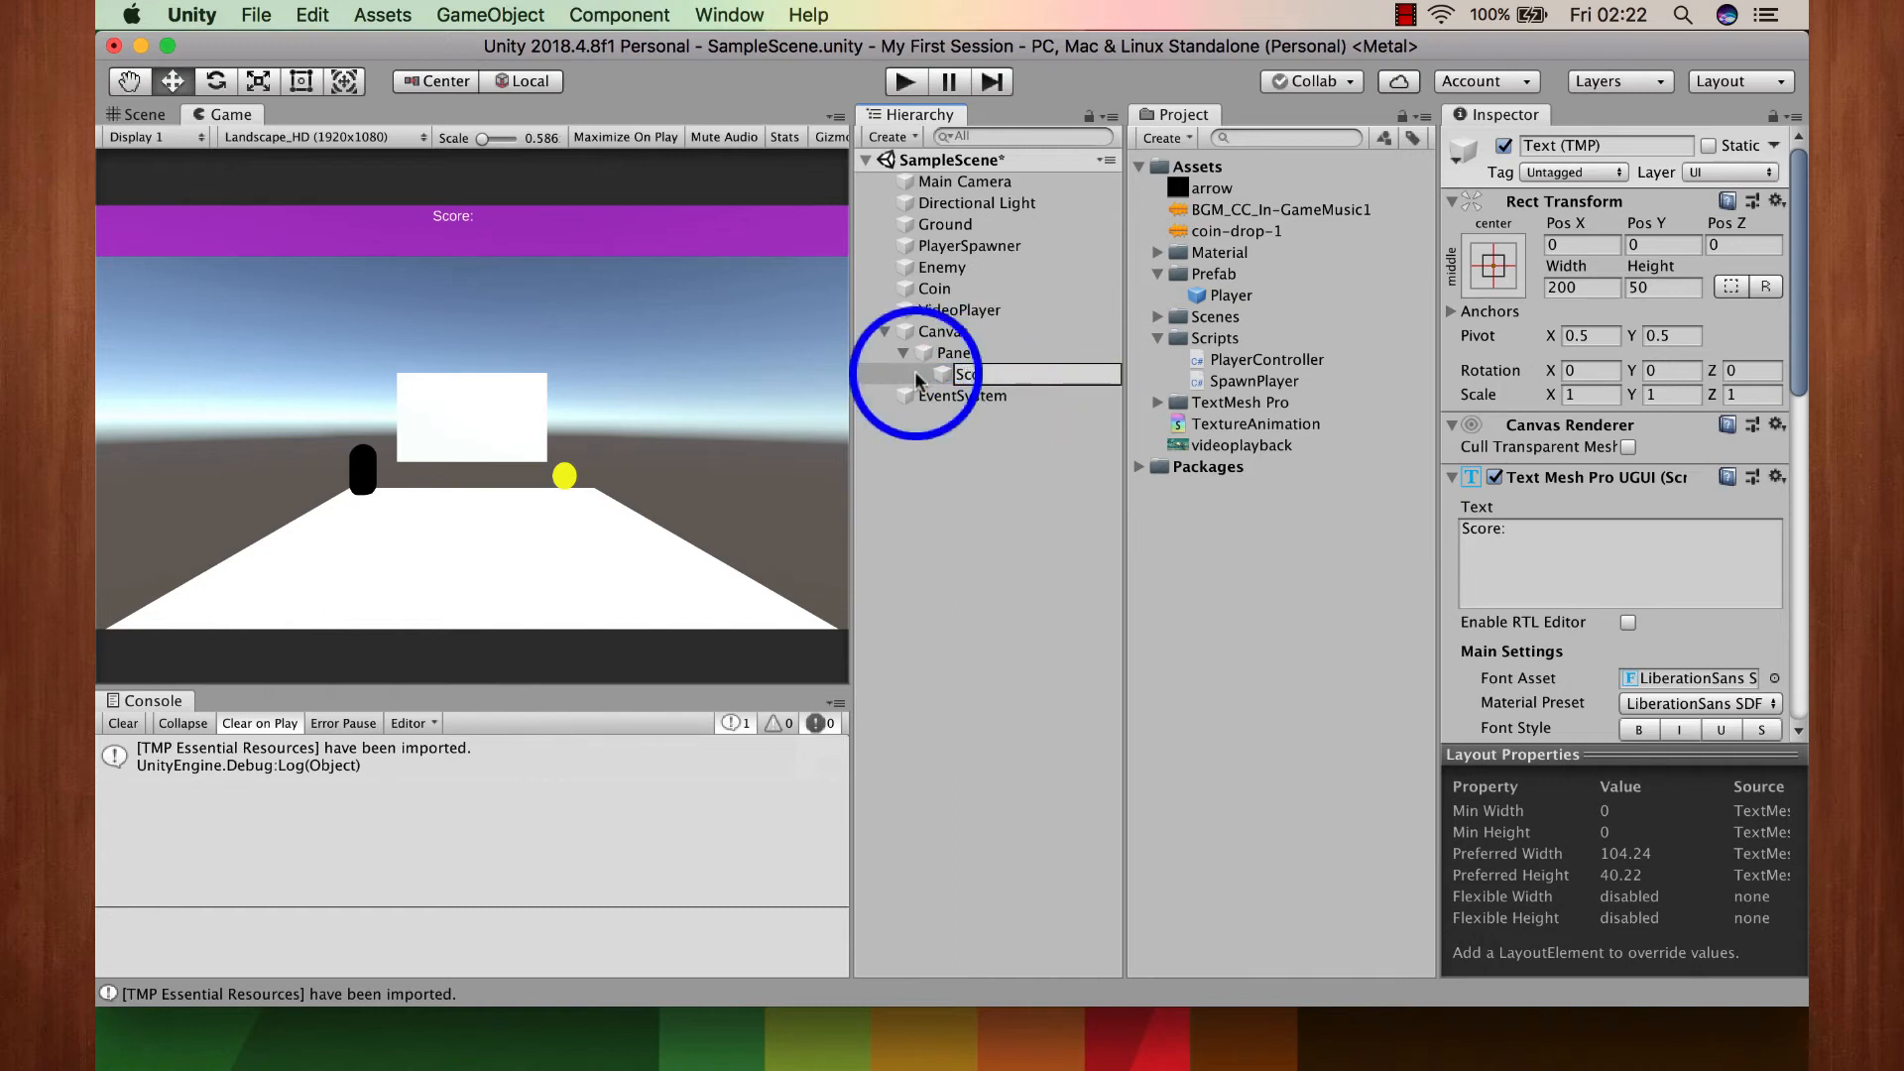
text(oreLabel)
key(Return)
click(1026, 505)
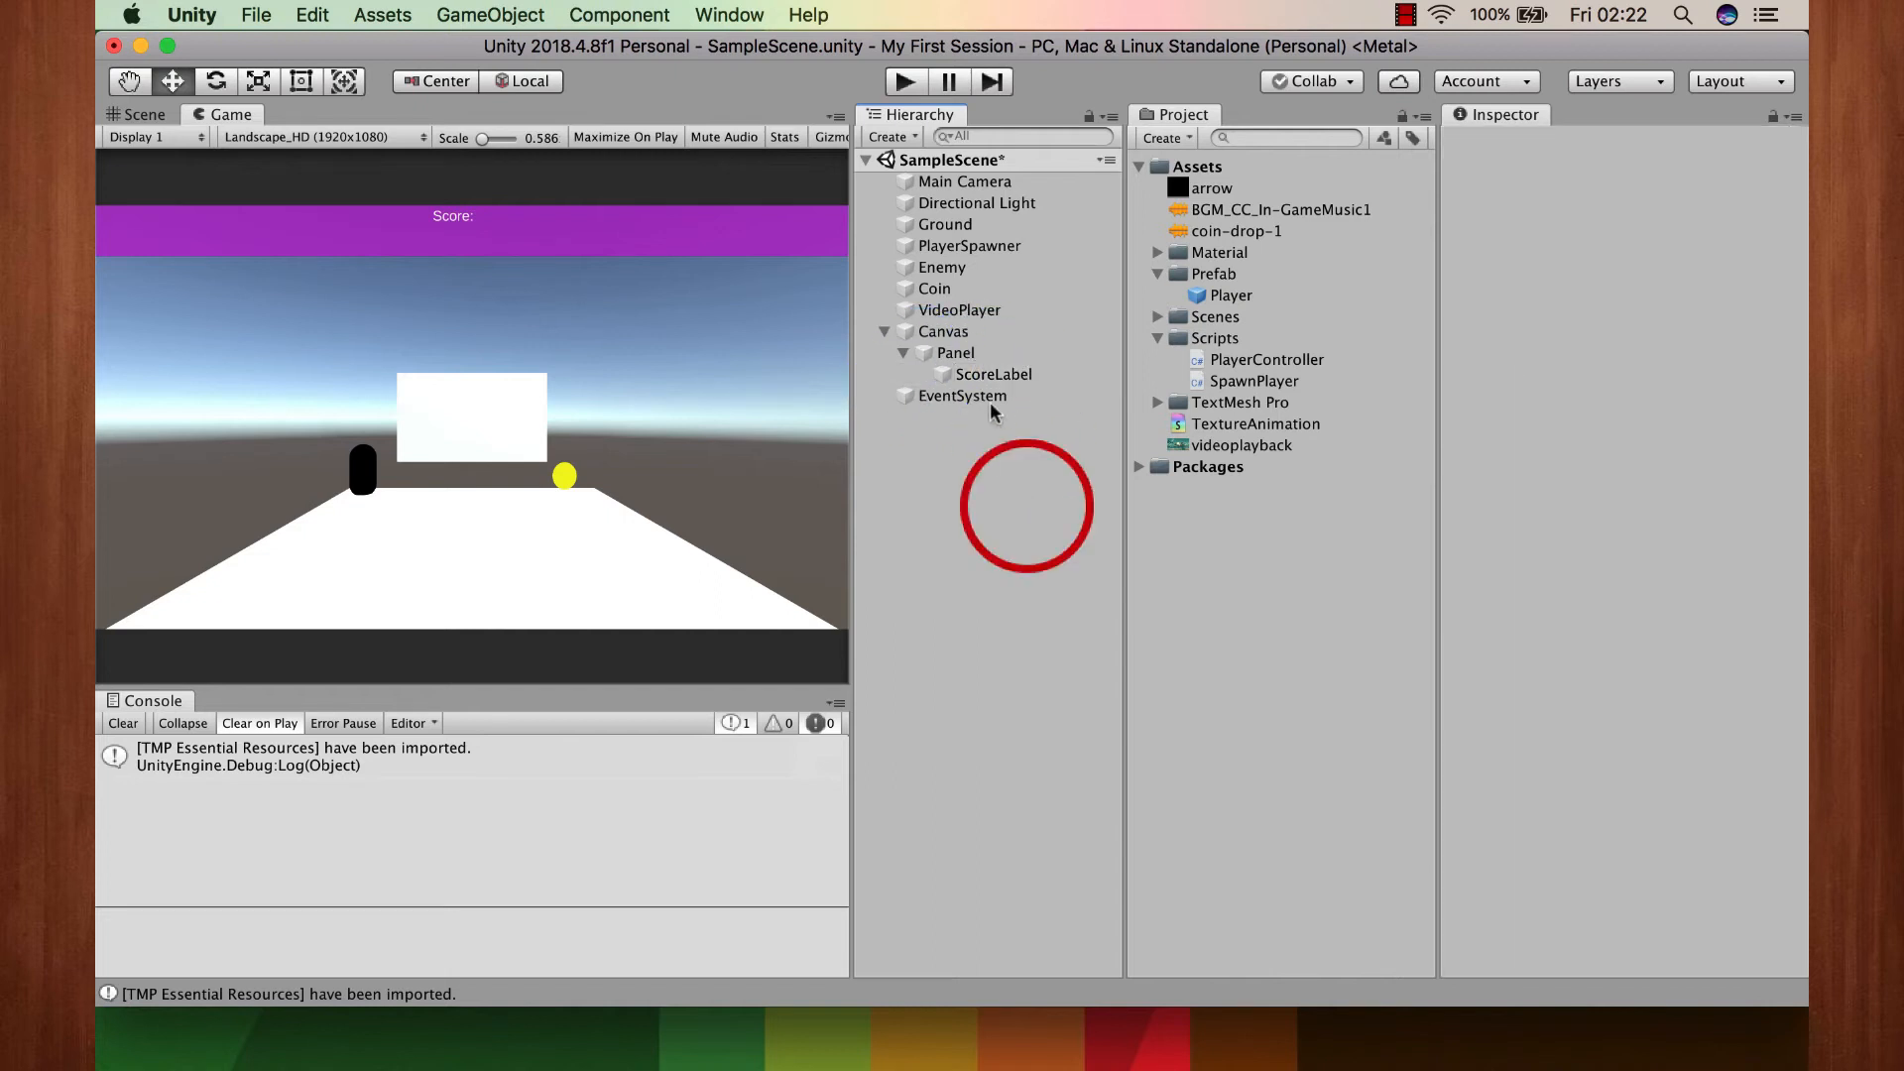
Step: Duplicate ScoreLabel and rename the copy ScoreText
click(974, 377)
key(super+d)
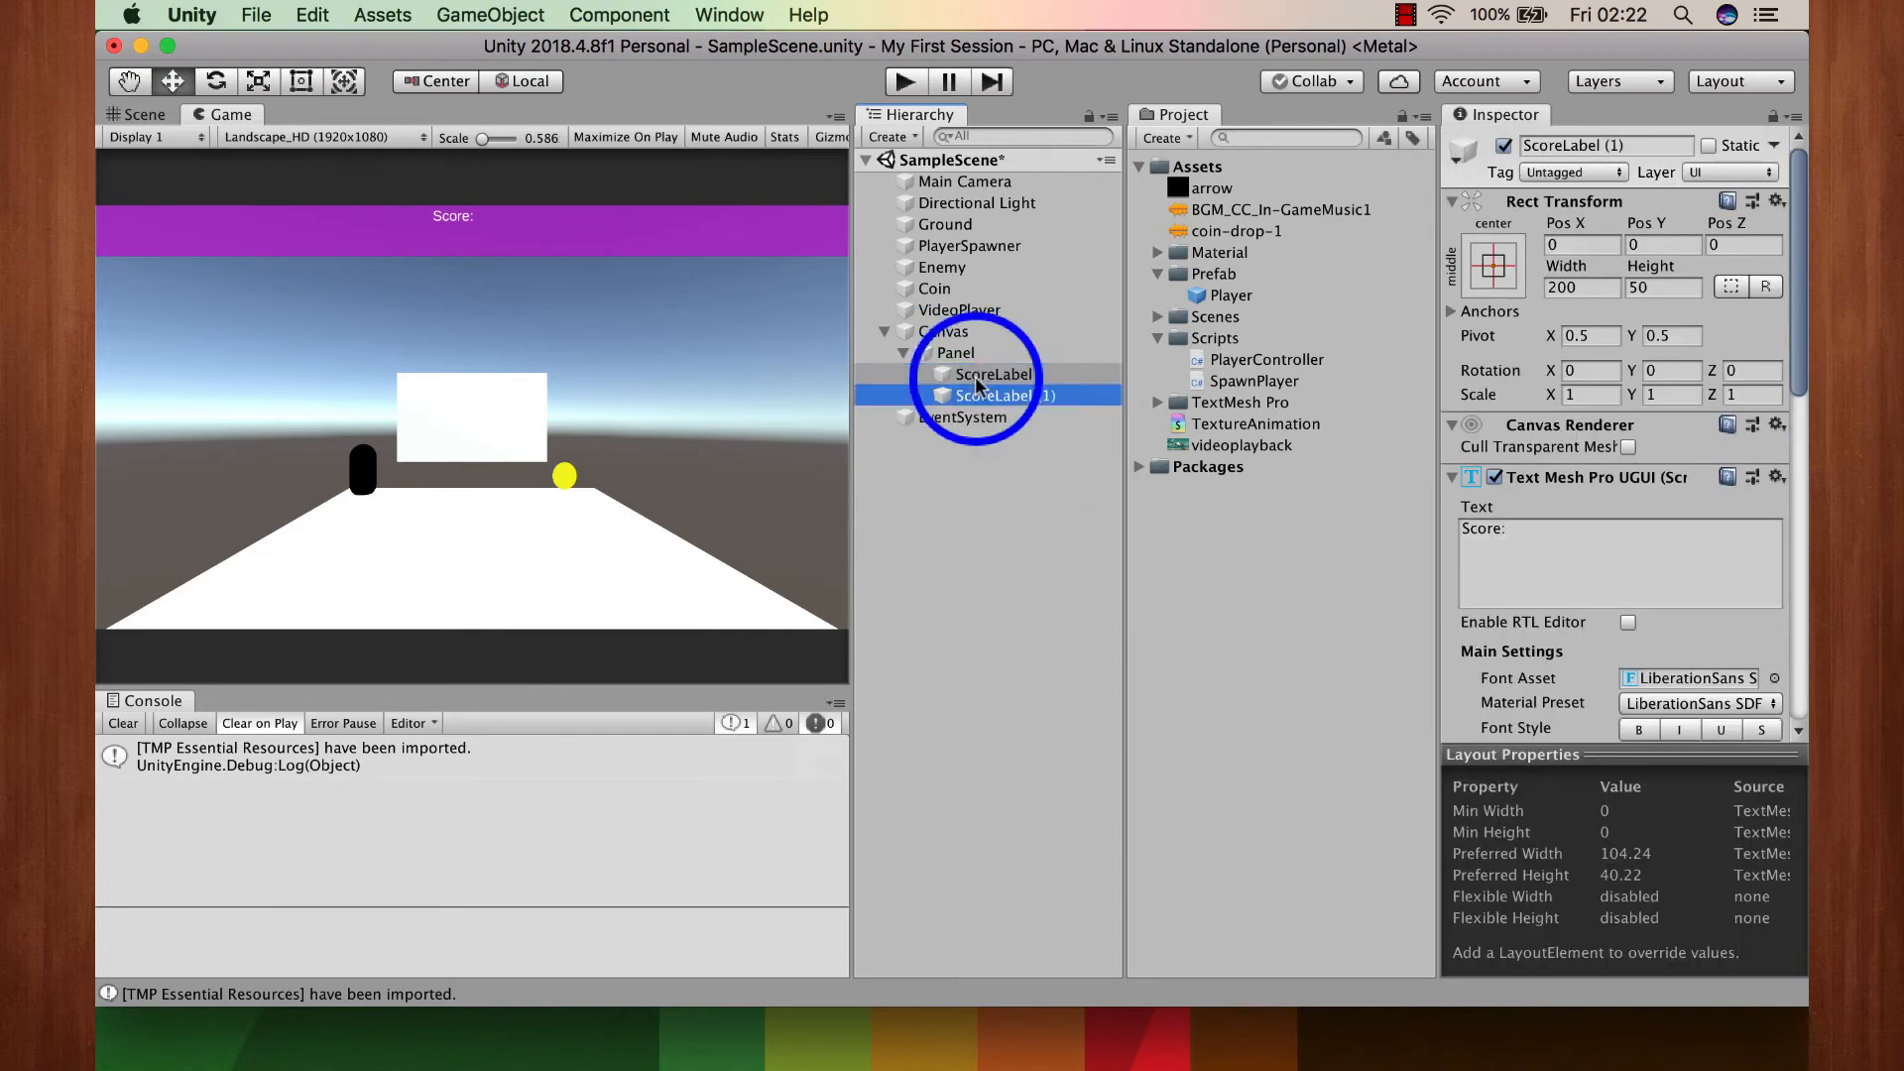
click(1009, 395)
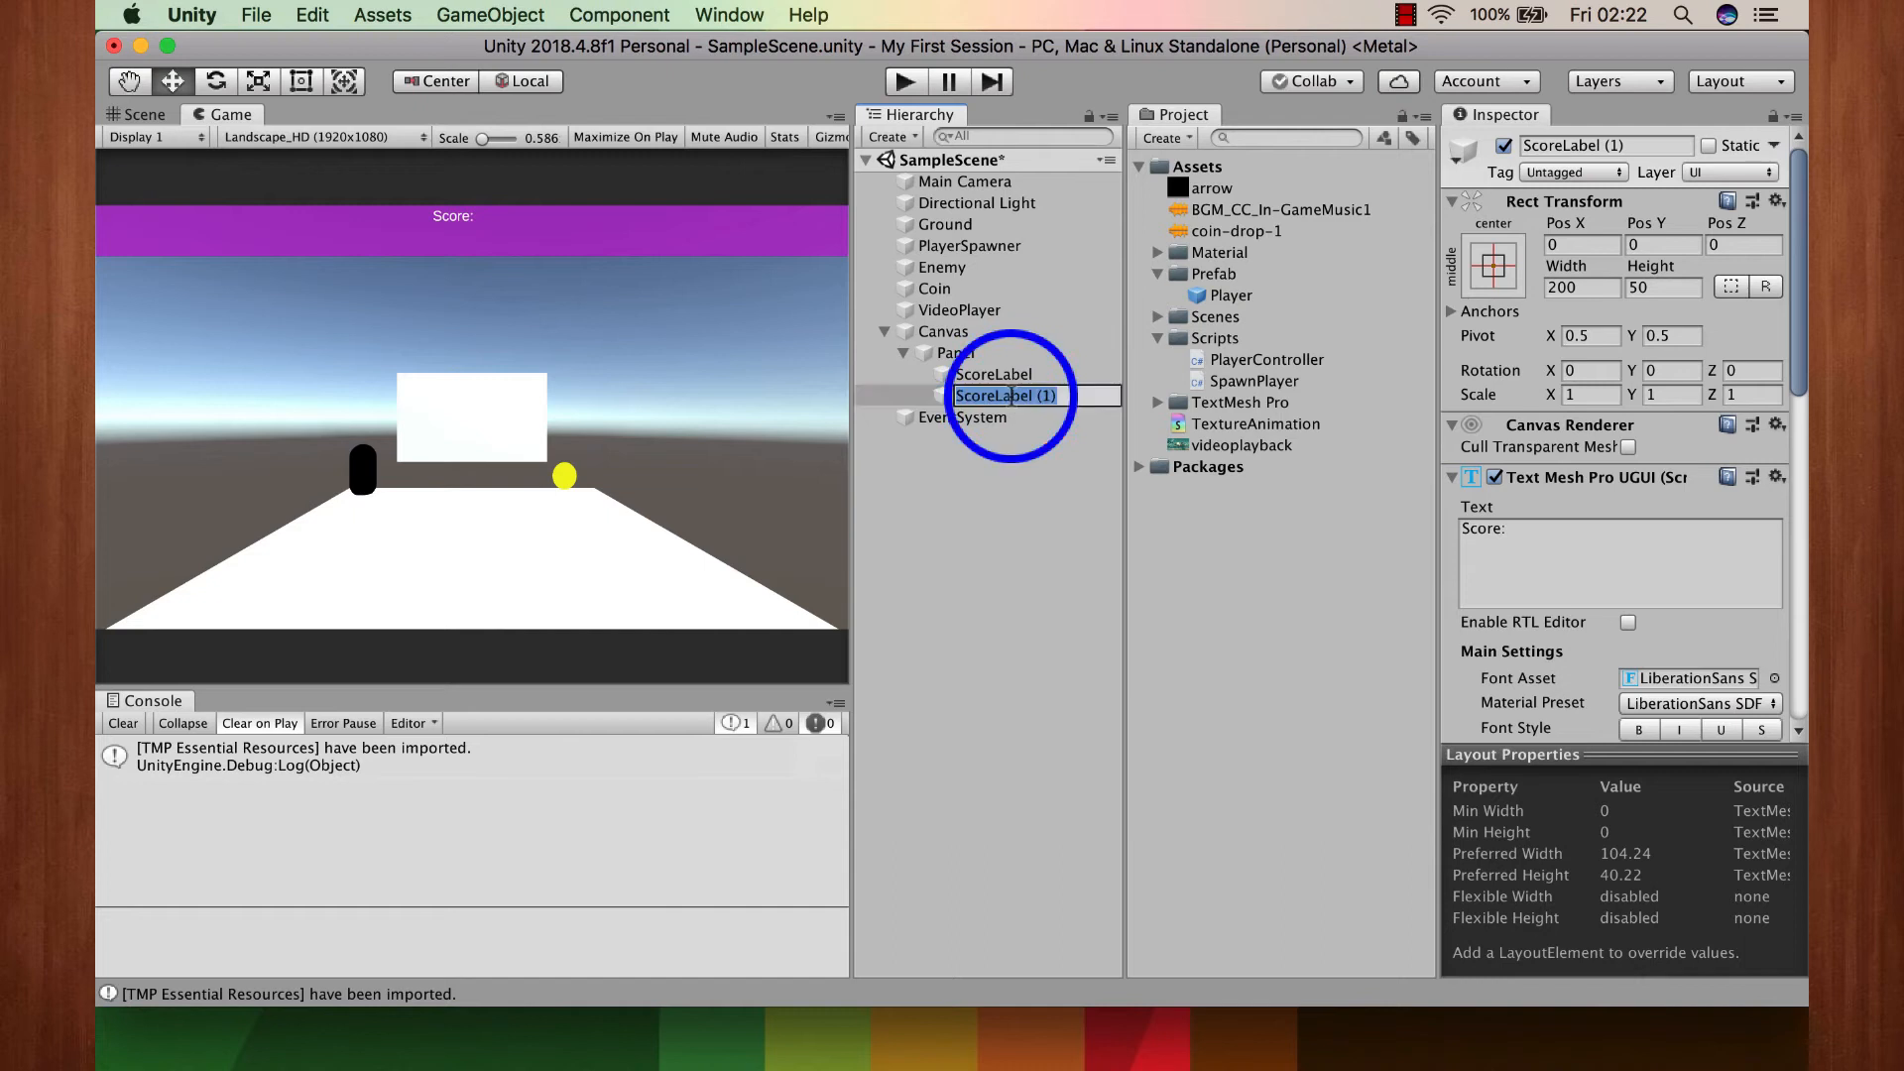
drag(994, 395, 1086, 401)
text(T)
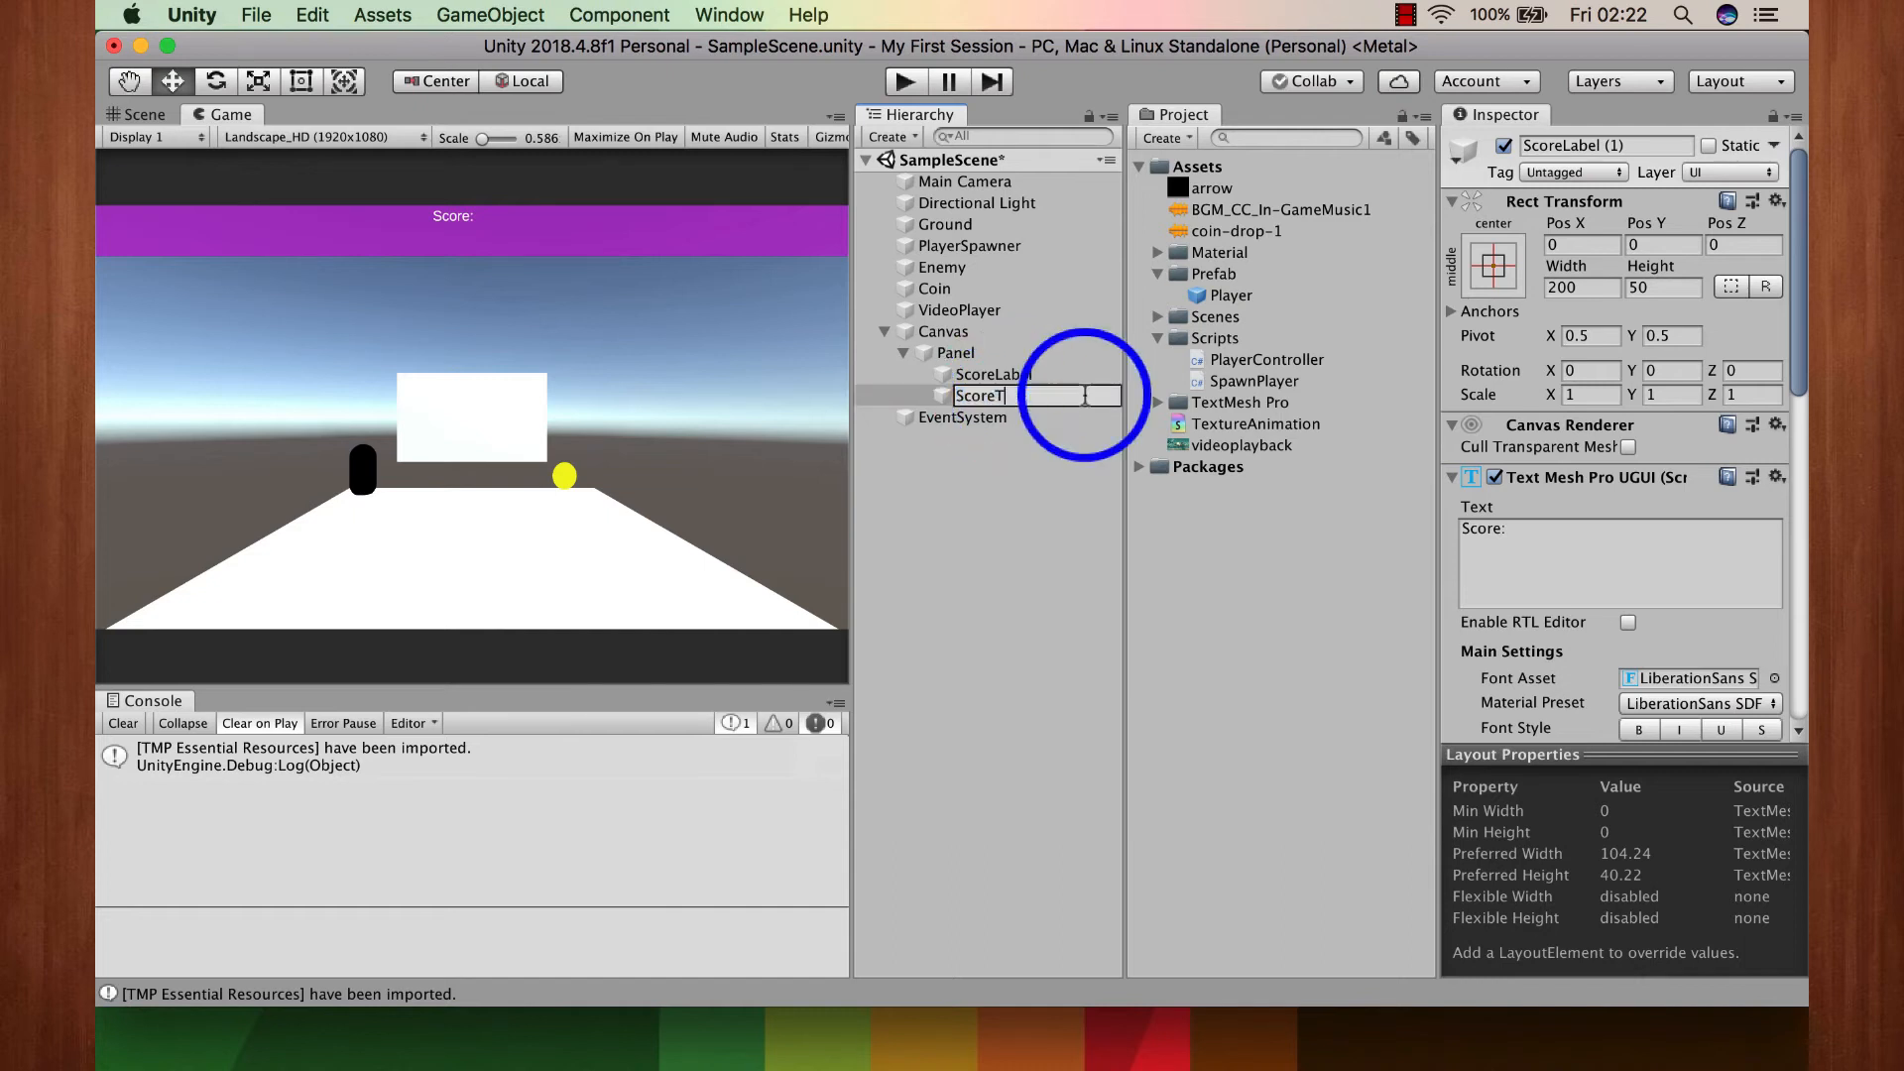
text(ext)
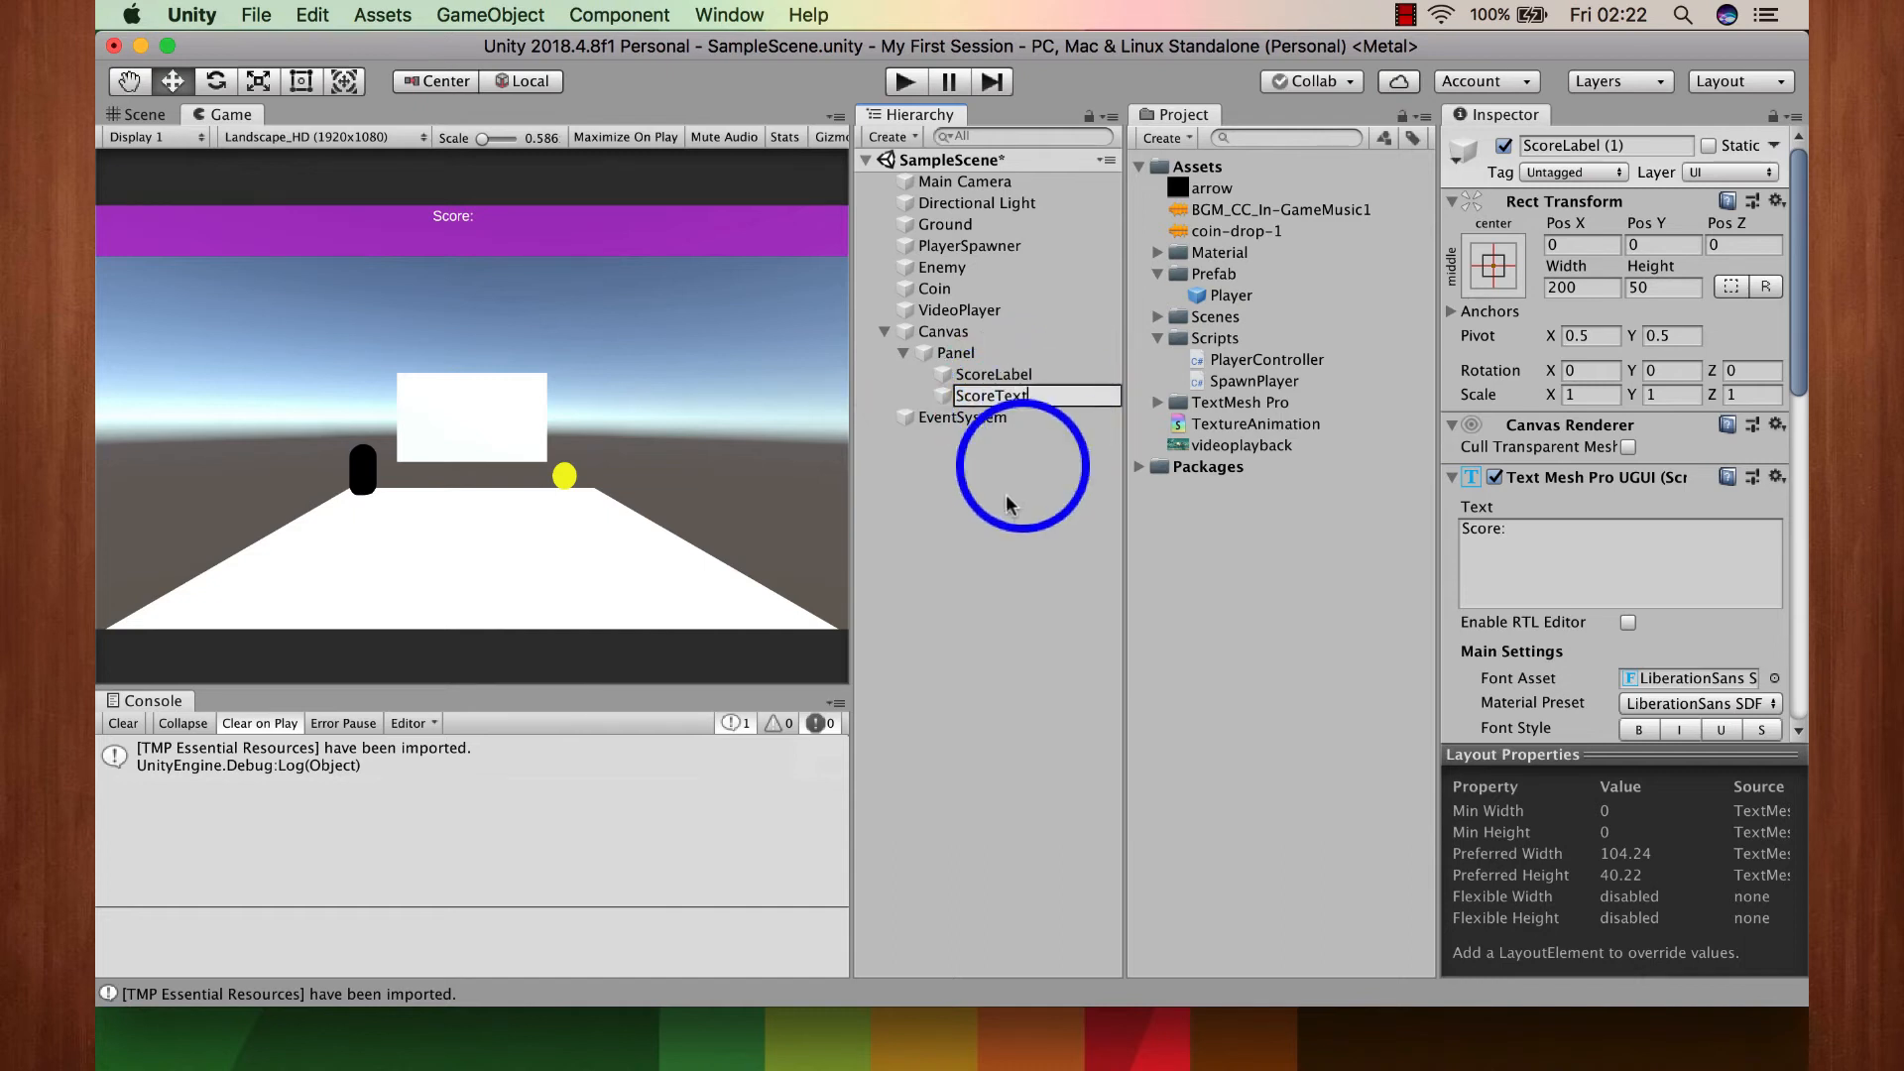
click(999, 486)
Step: Shift ScoreText along X to a Pos X of about 114.6 and set its text to 0
click(991, 395)
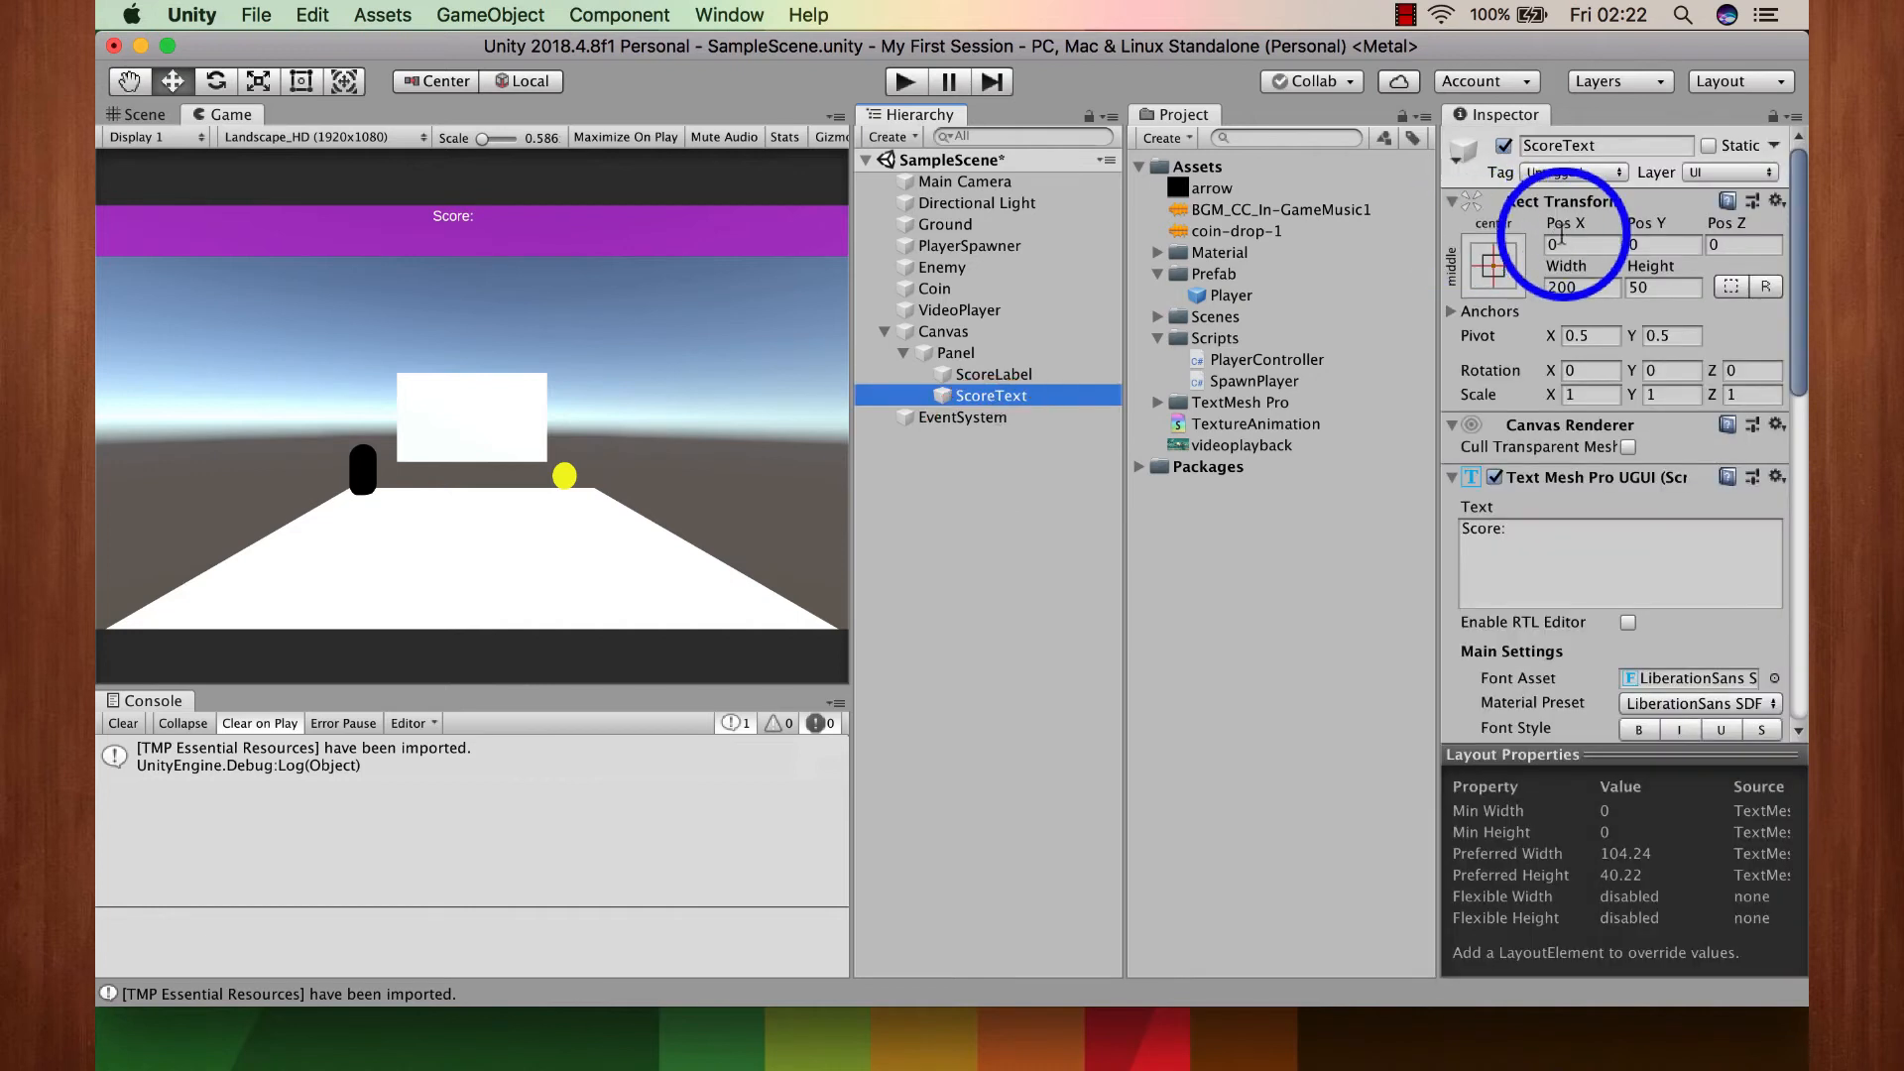
drag(1566, 223, 1729, 227)
click(1522, 531)
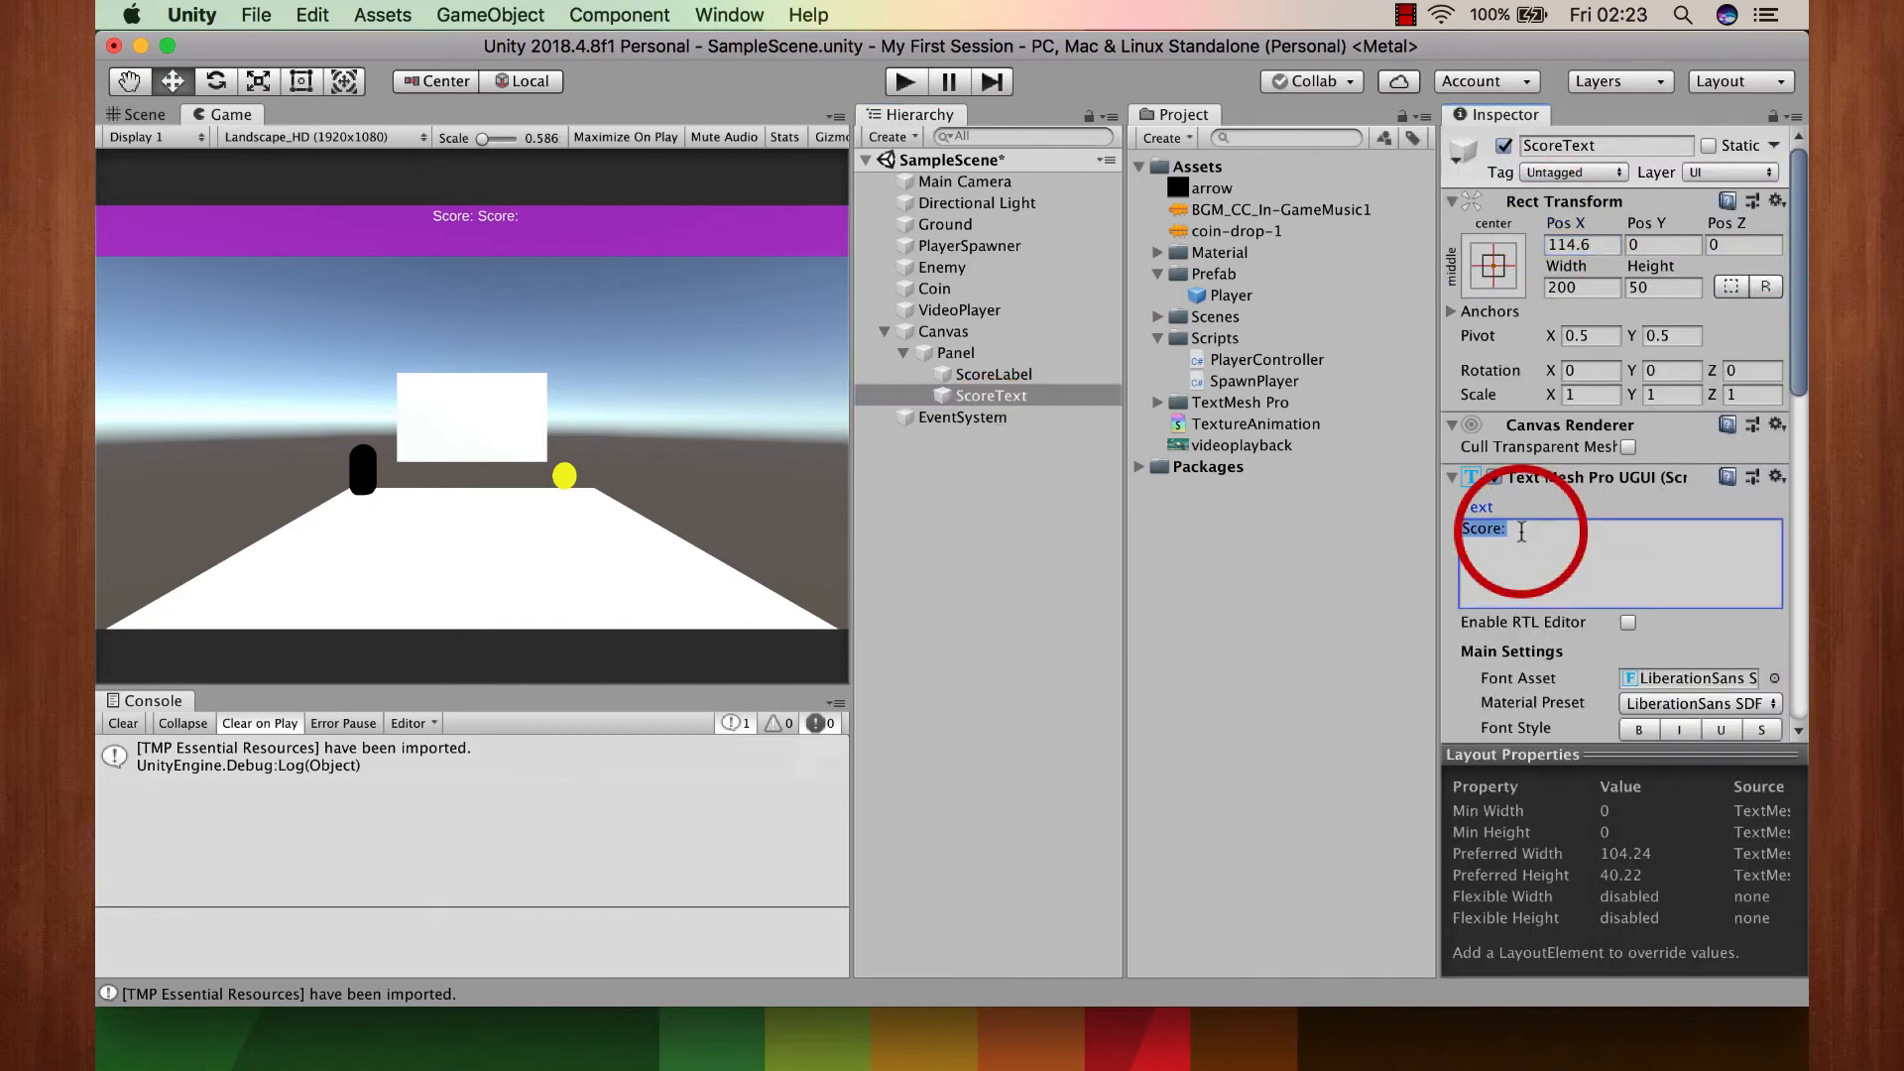
text(0)
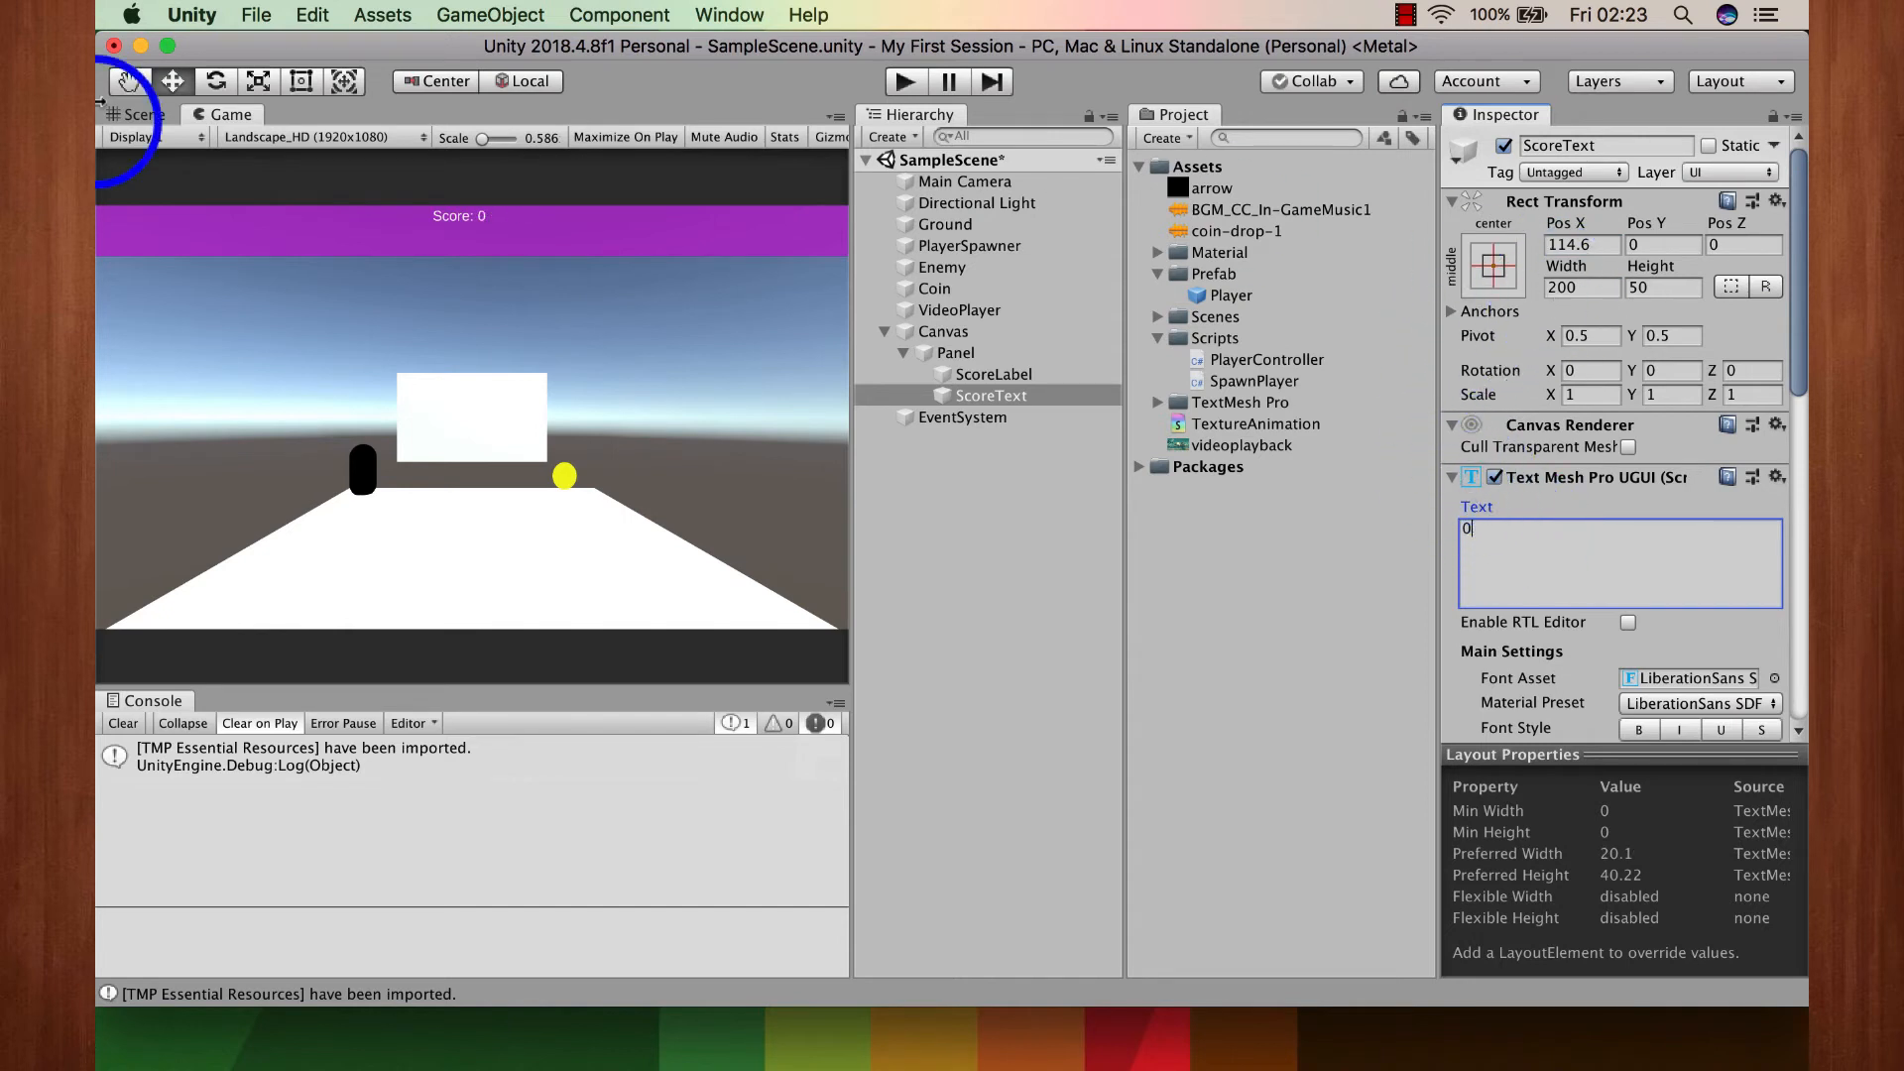
Step: In the Scene view, focus on ScoreLabel and use the Rect Tool to fit its anchors to its corners, with offsets of about 1
click(153, 113)
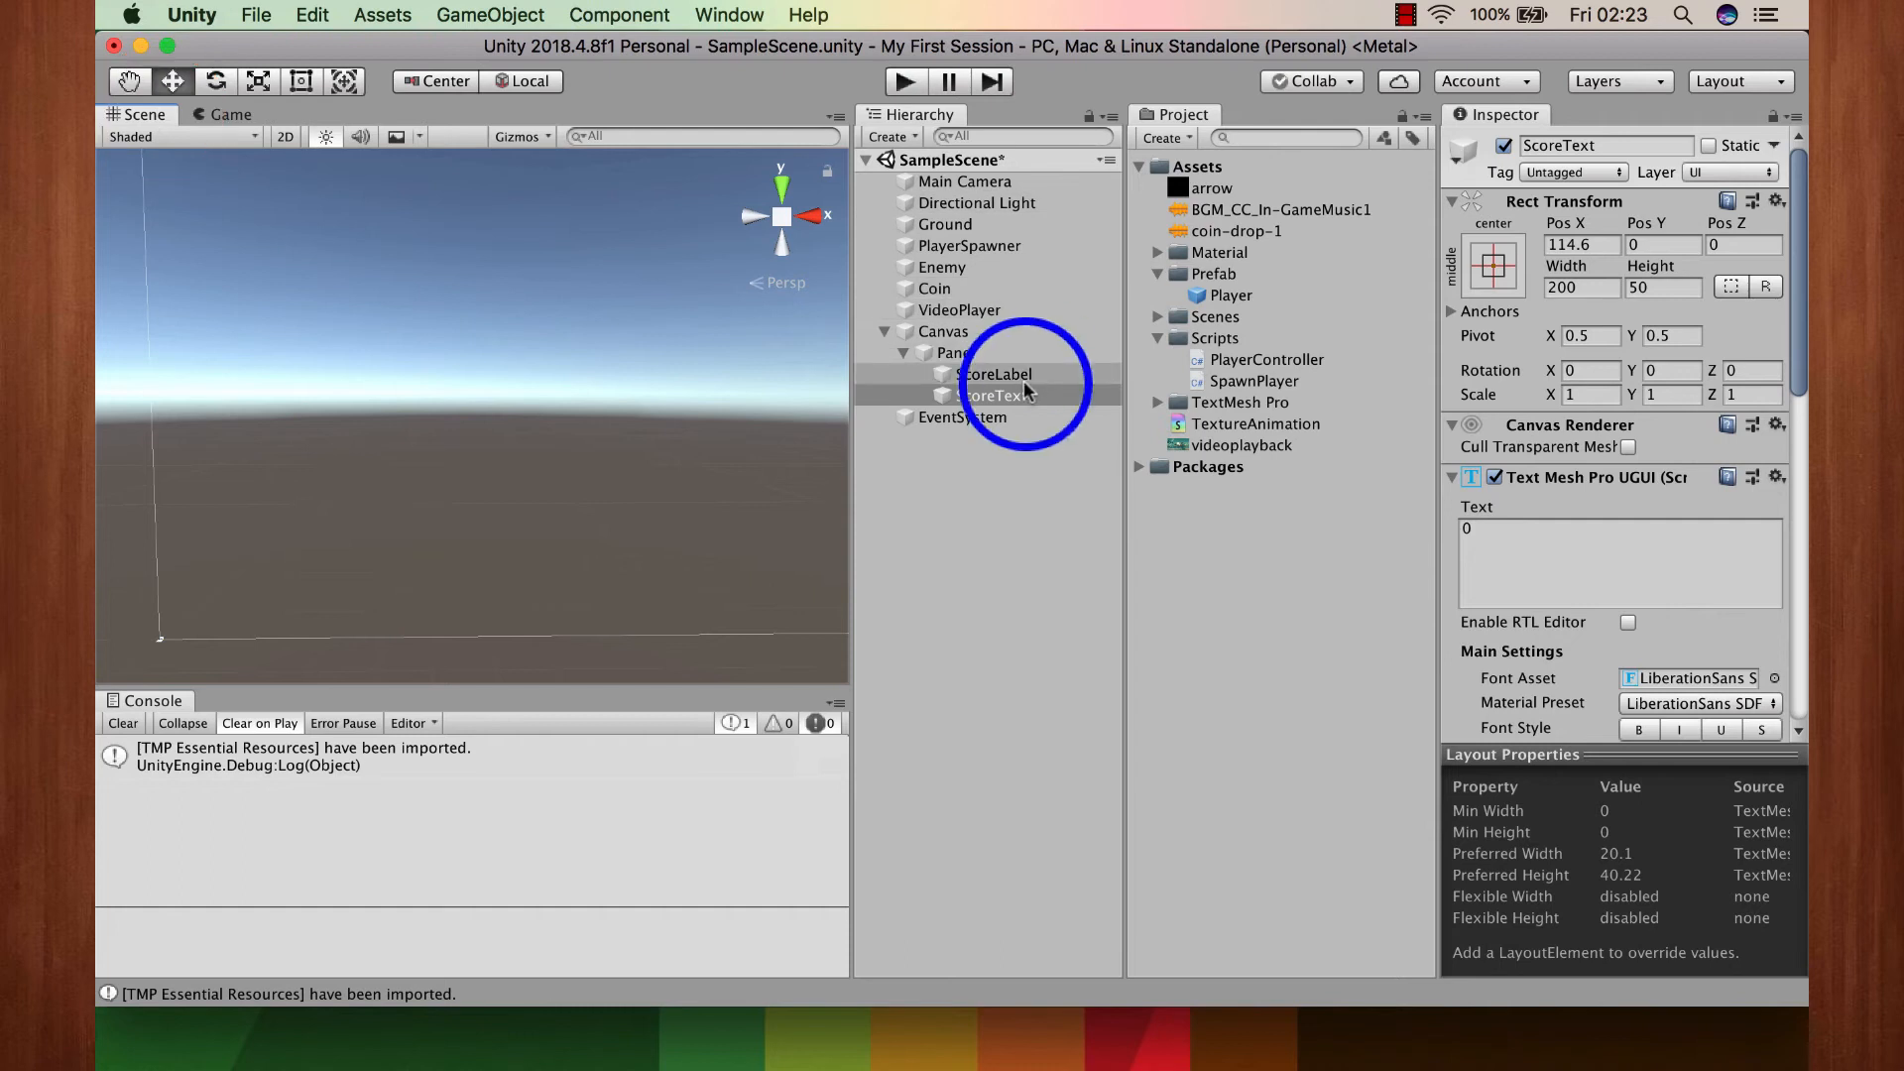
double_click(994, 374)
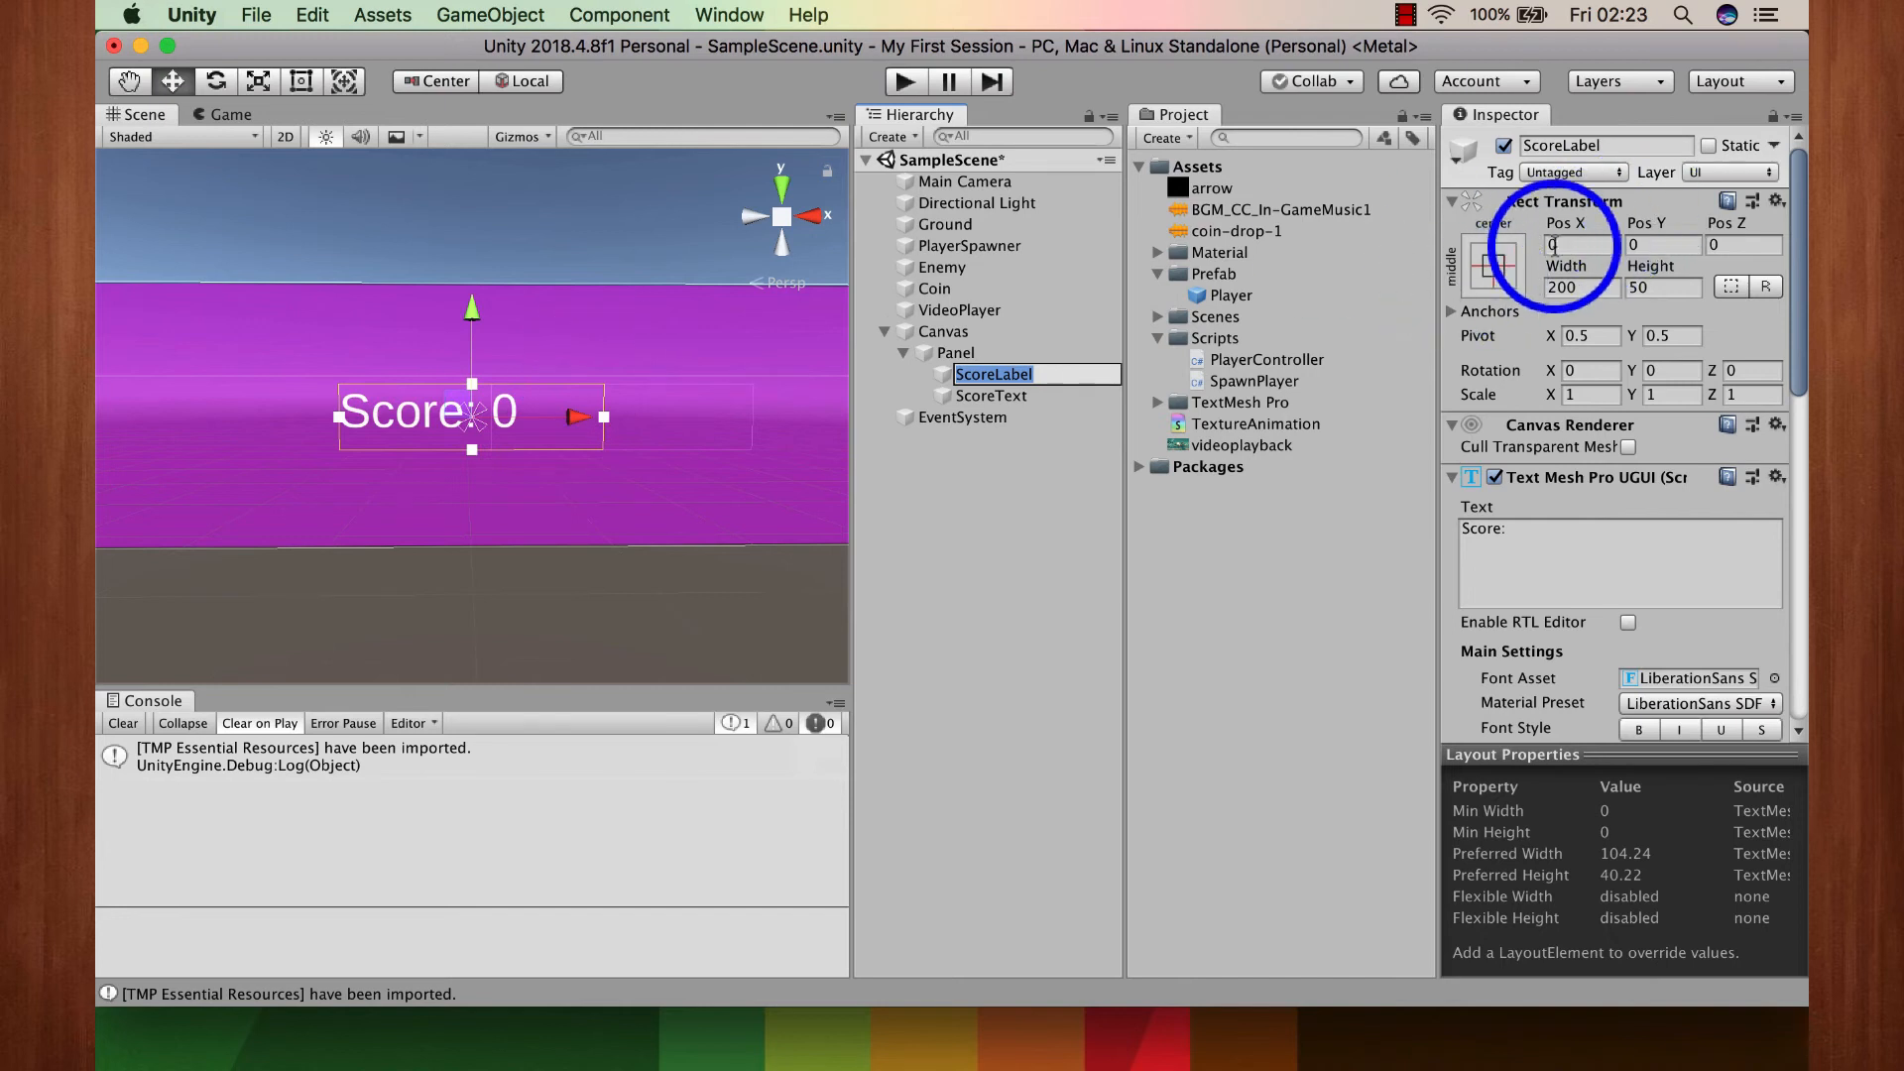
text(t)
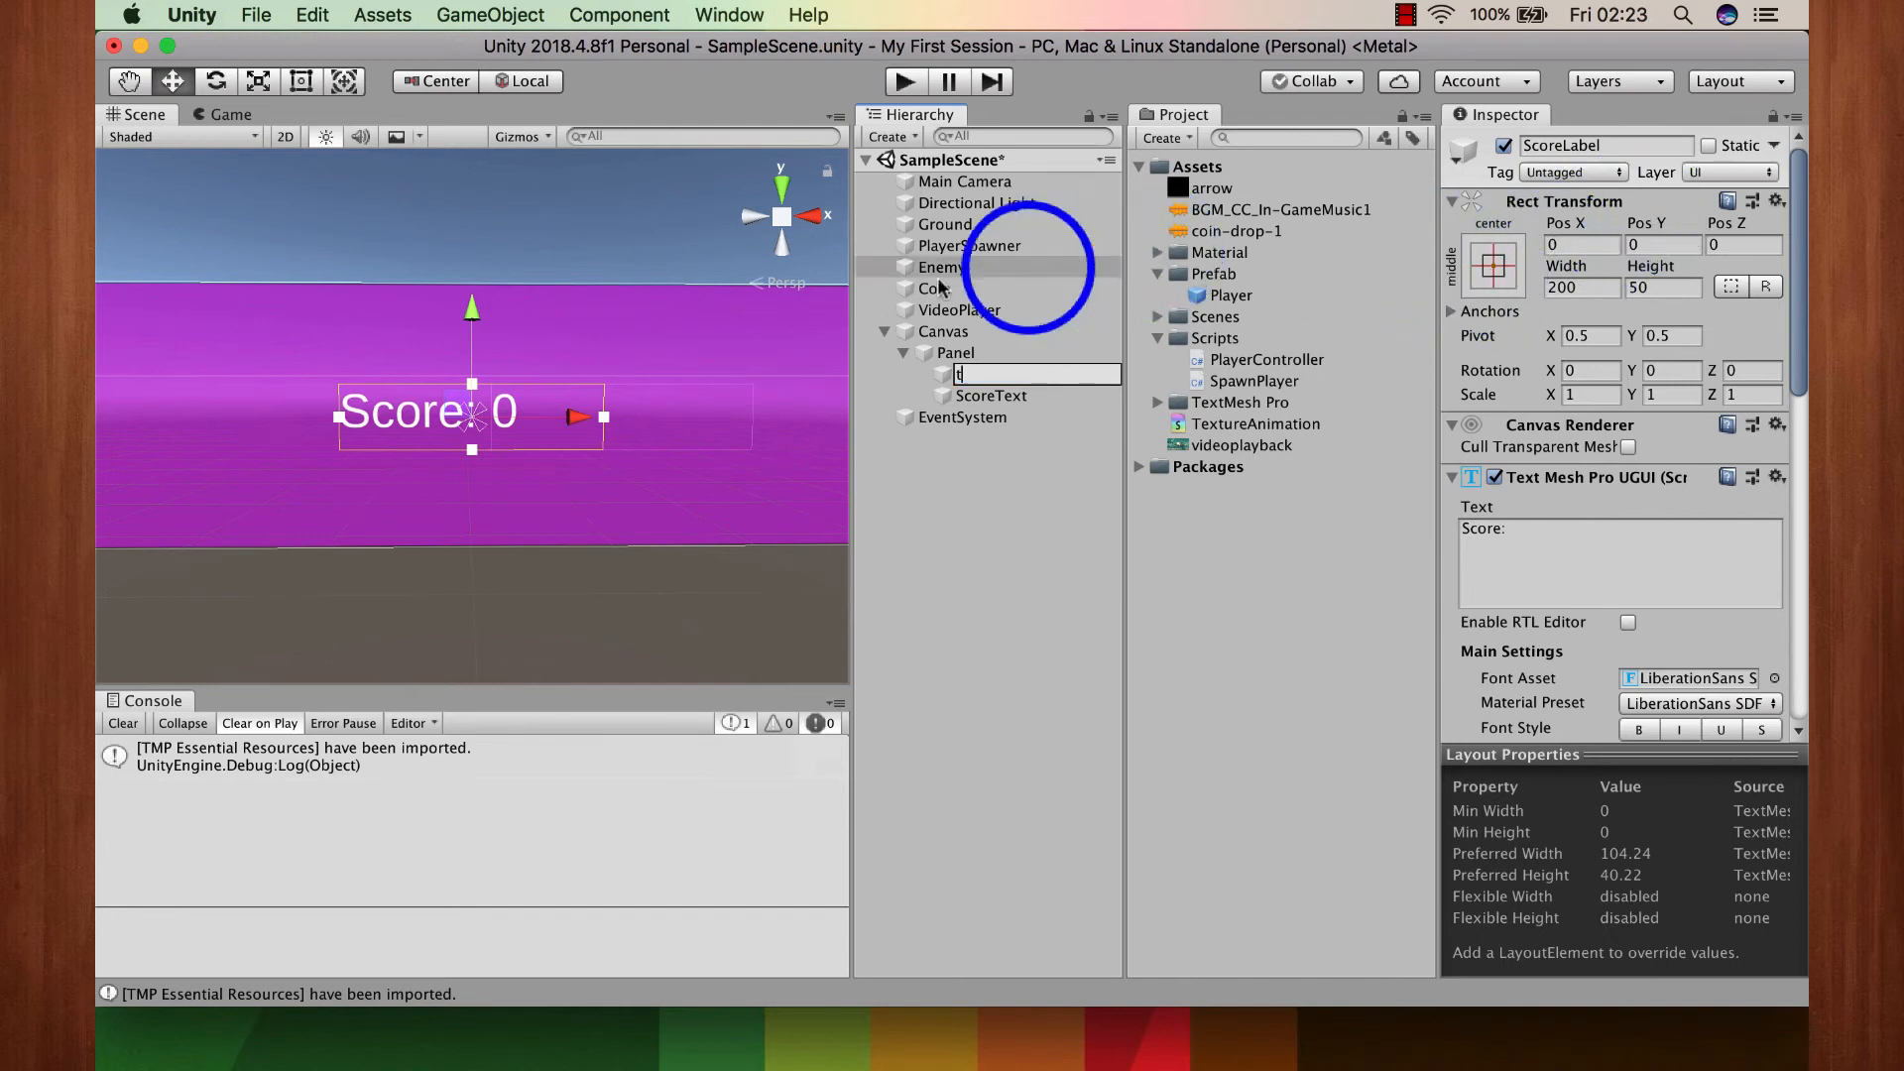
click(906, 401)
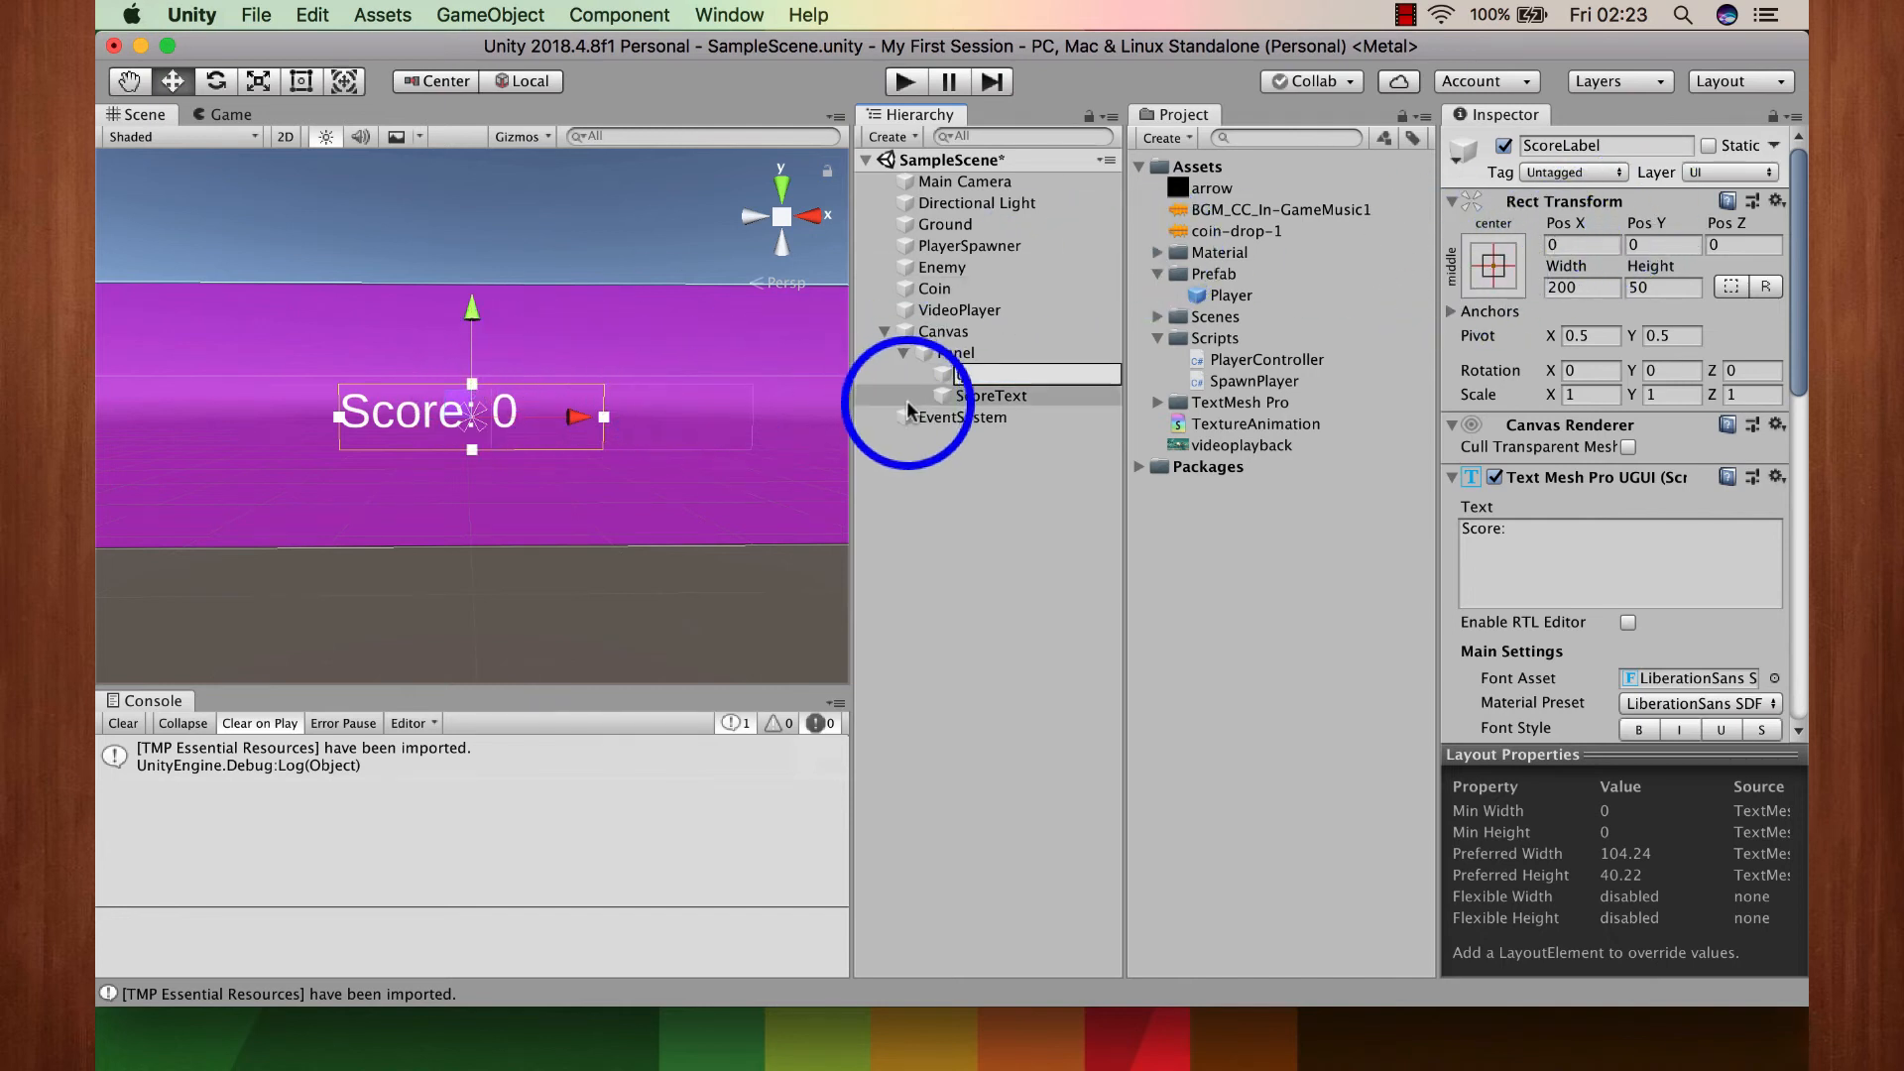
click(996, 373)
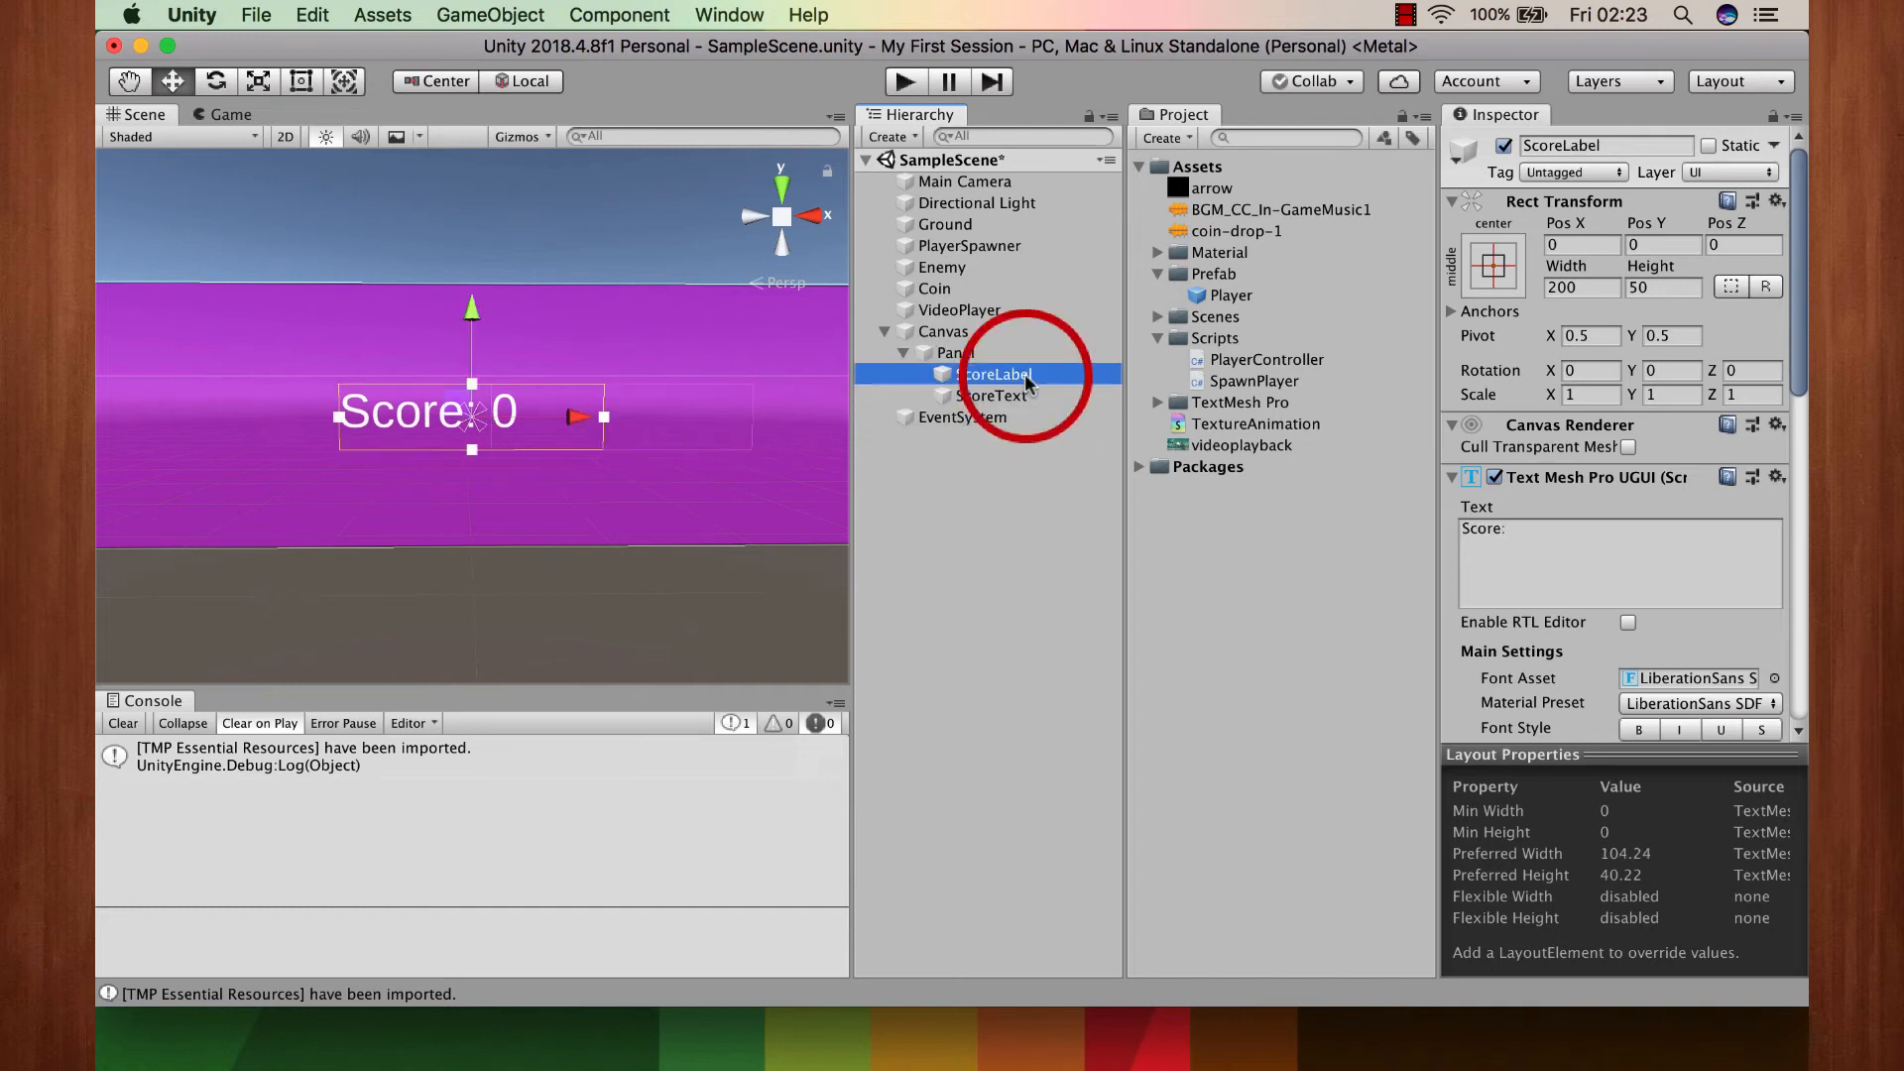
key(t)
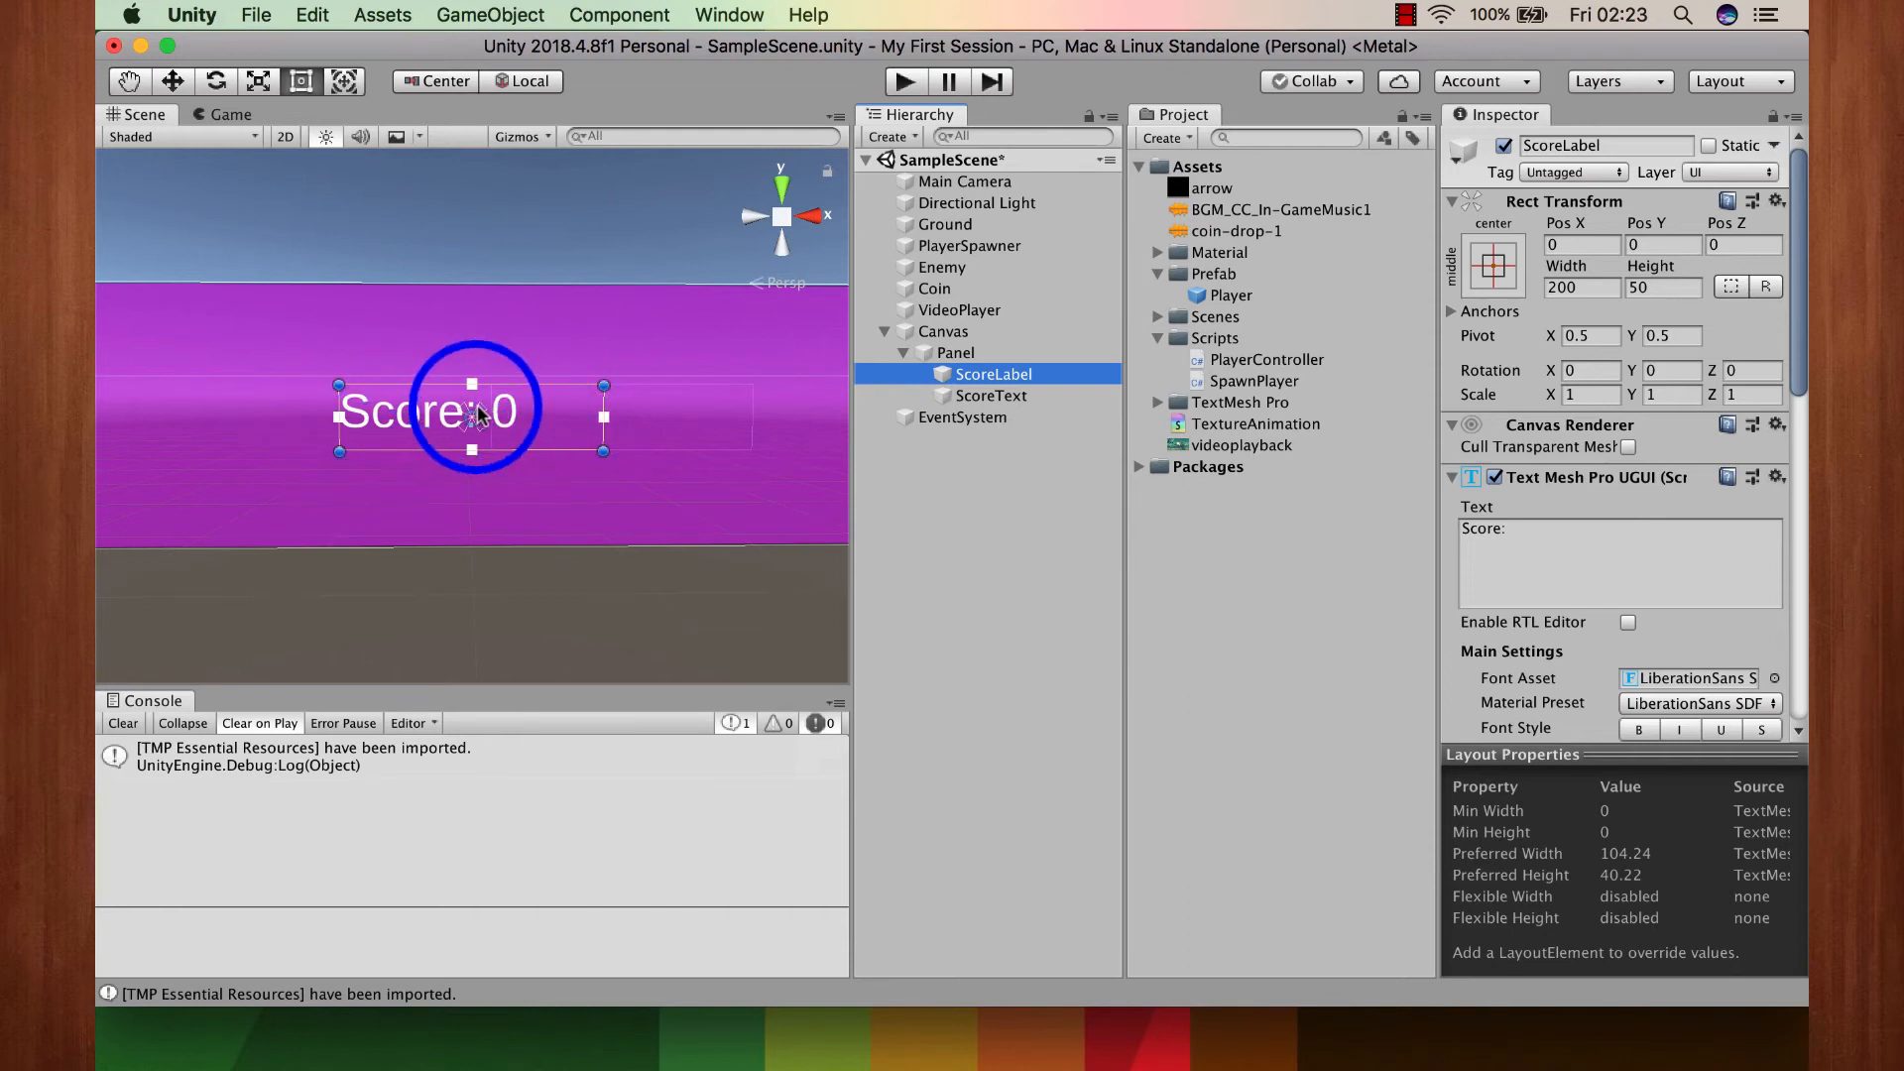
drag(474, 409, 610, 374)
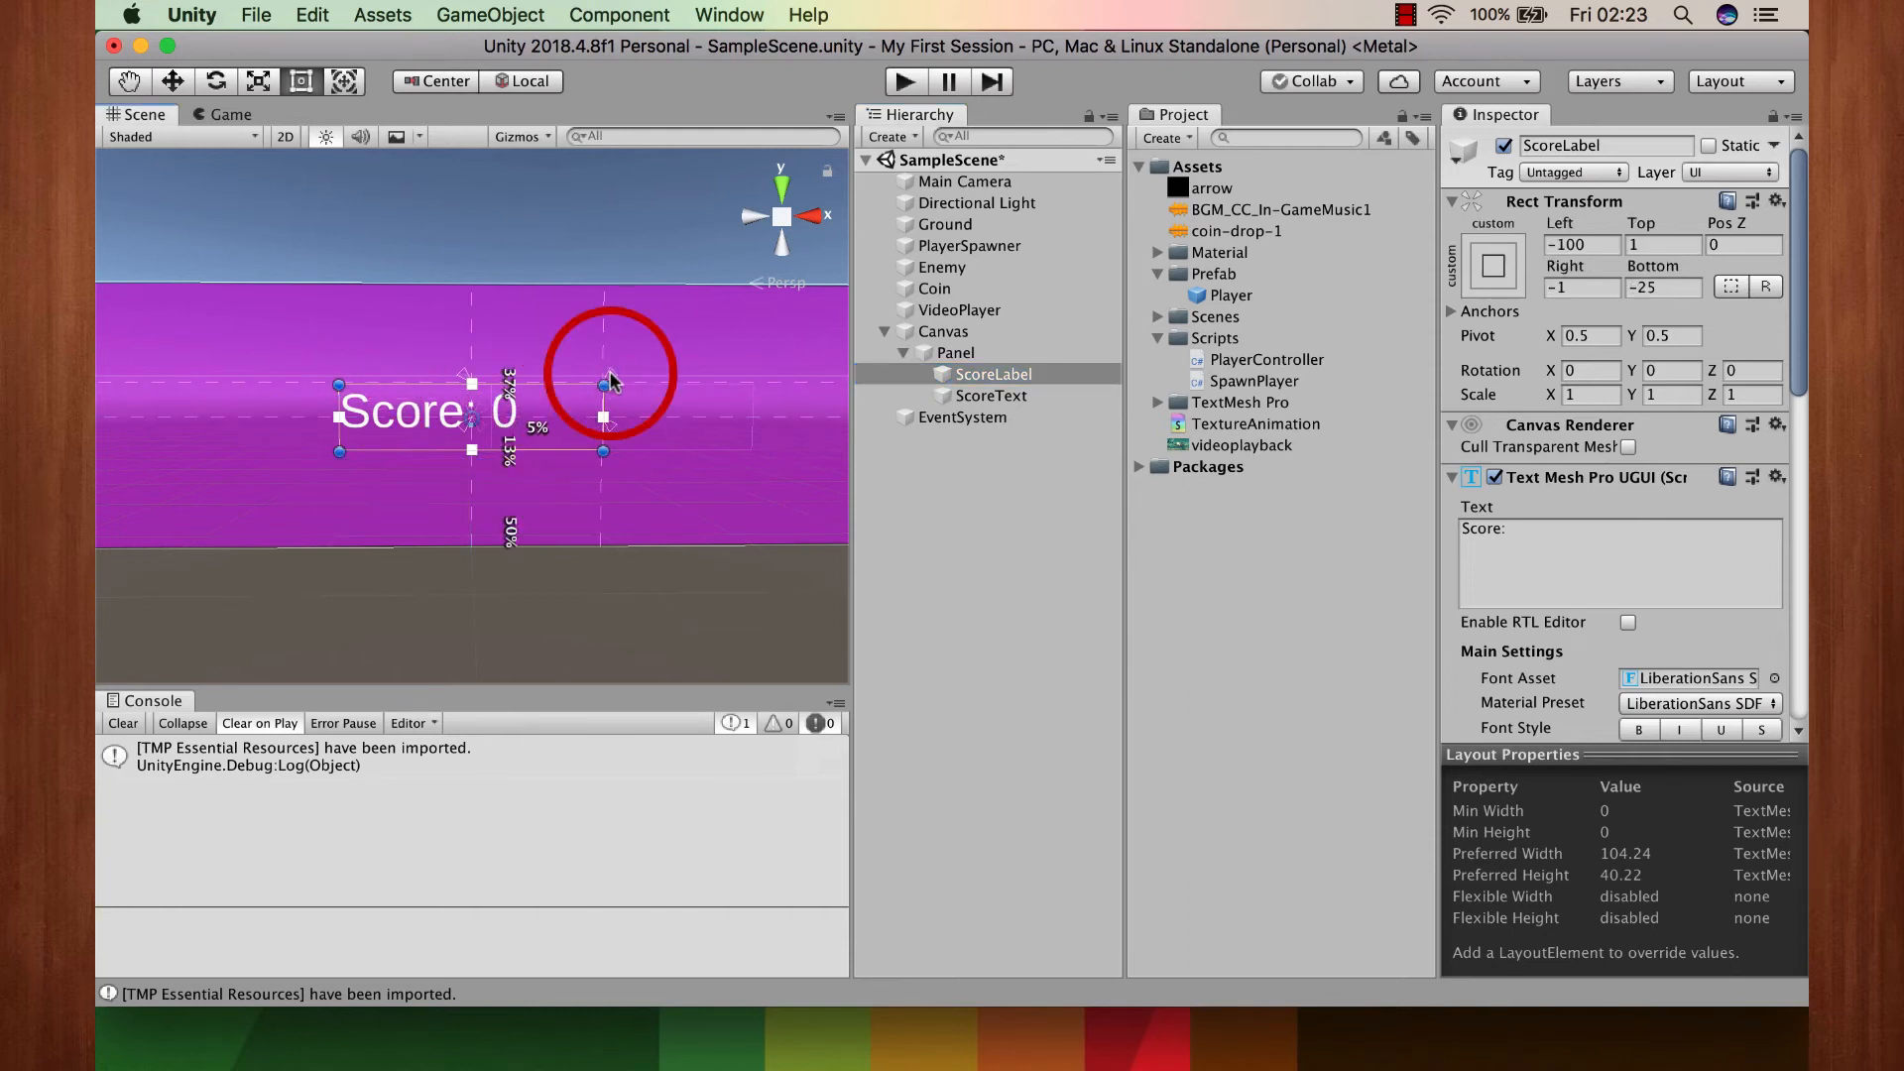
drag(464, 426, 339, 453)
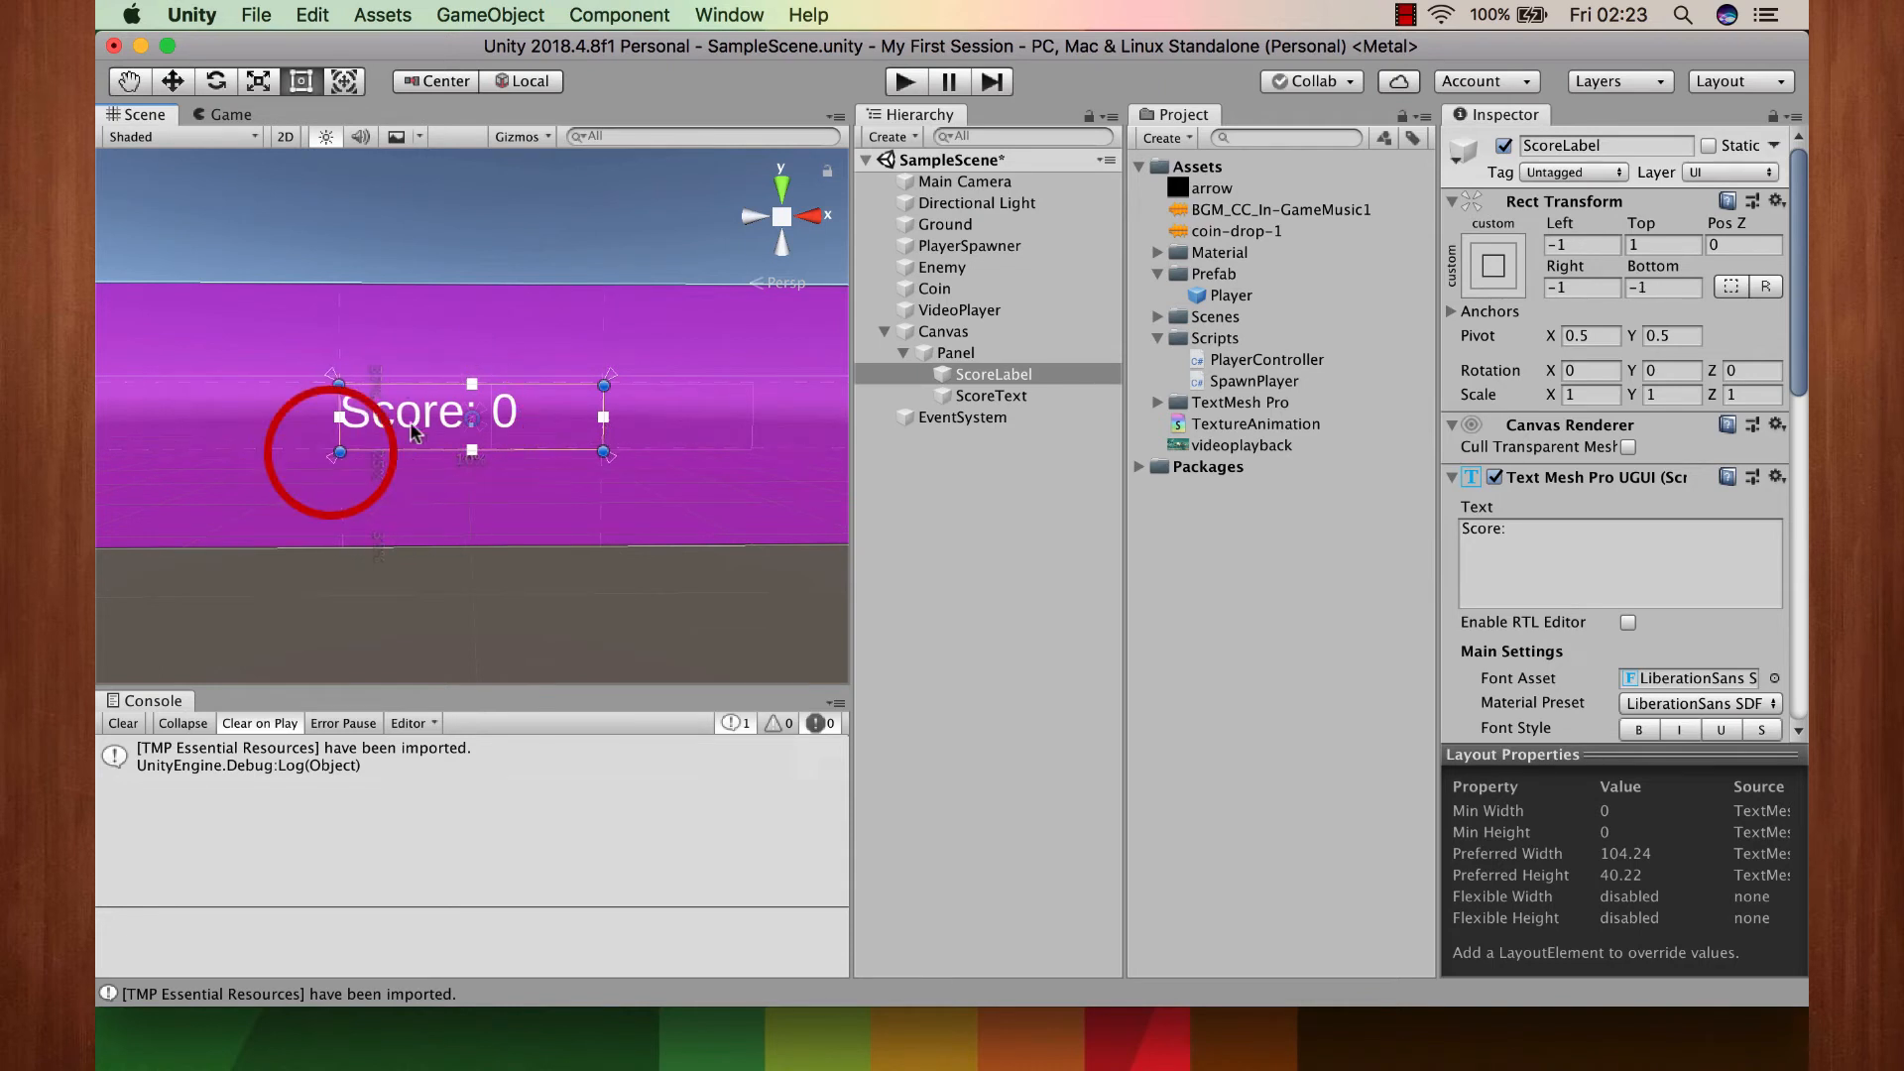
Step: Change ScoreLabel's vertex colour to near-black 0F0E0E
scroll(1706, 635, down, 10)
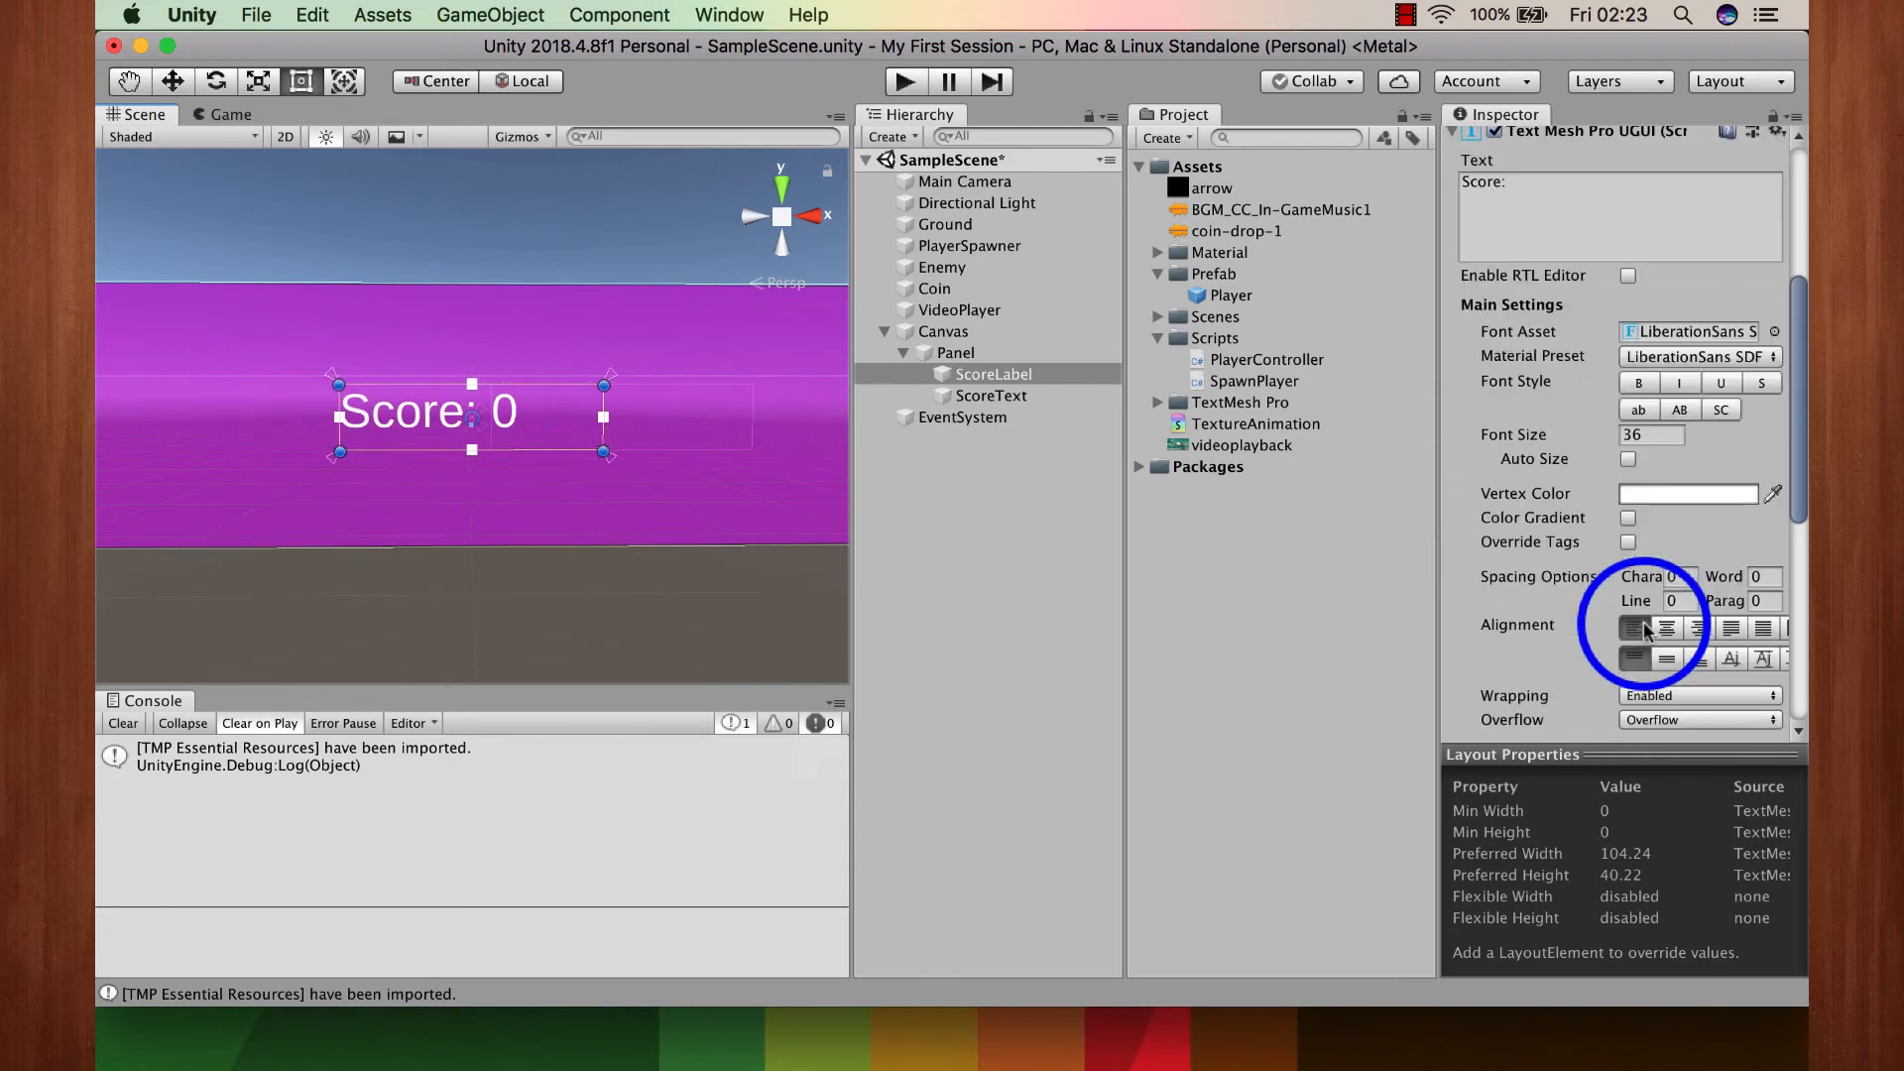
click(1696, 496)
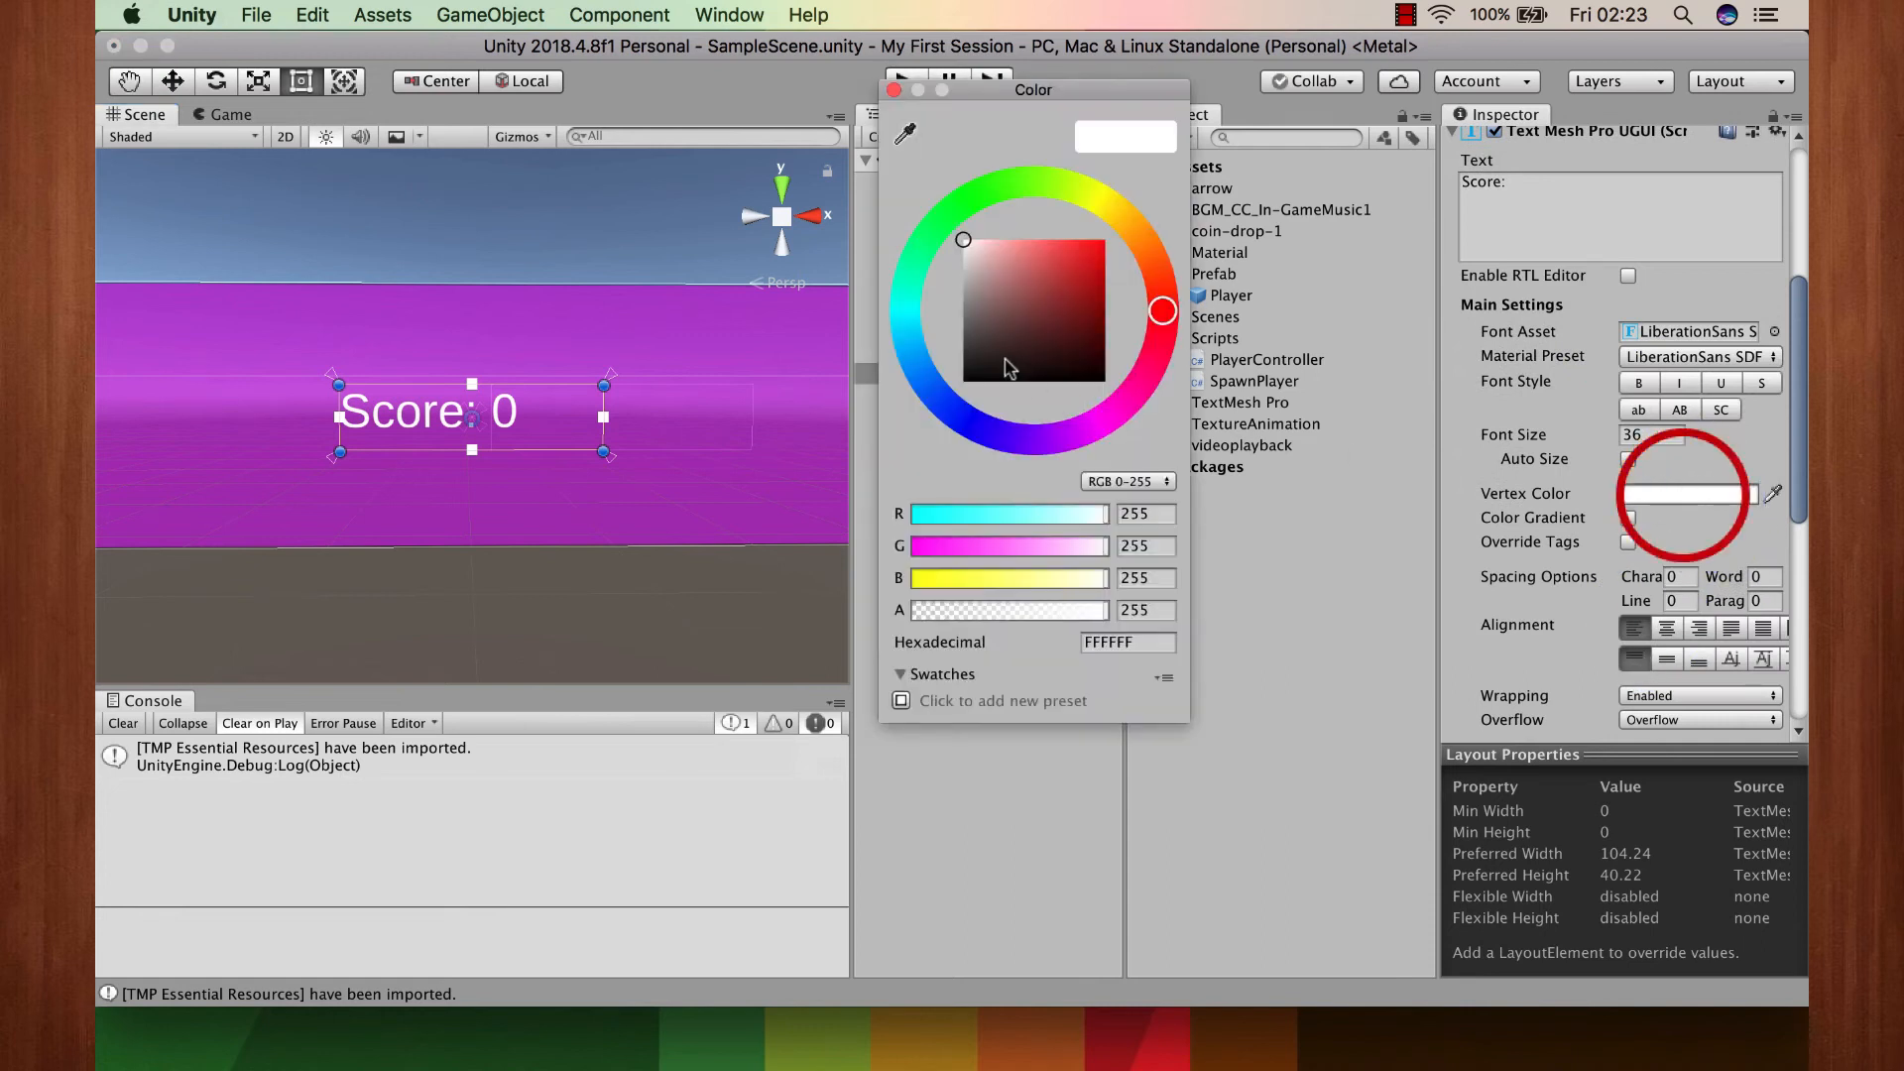
click(992, 358)
drag(981, 362, 972, 374)
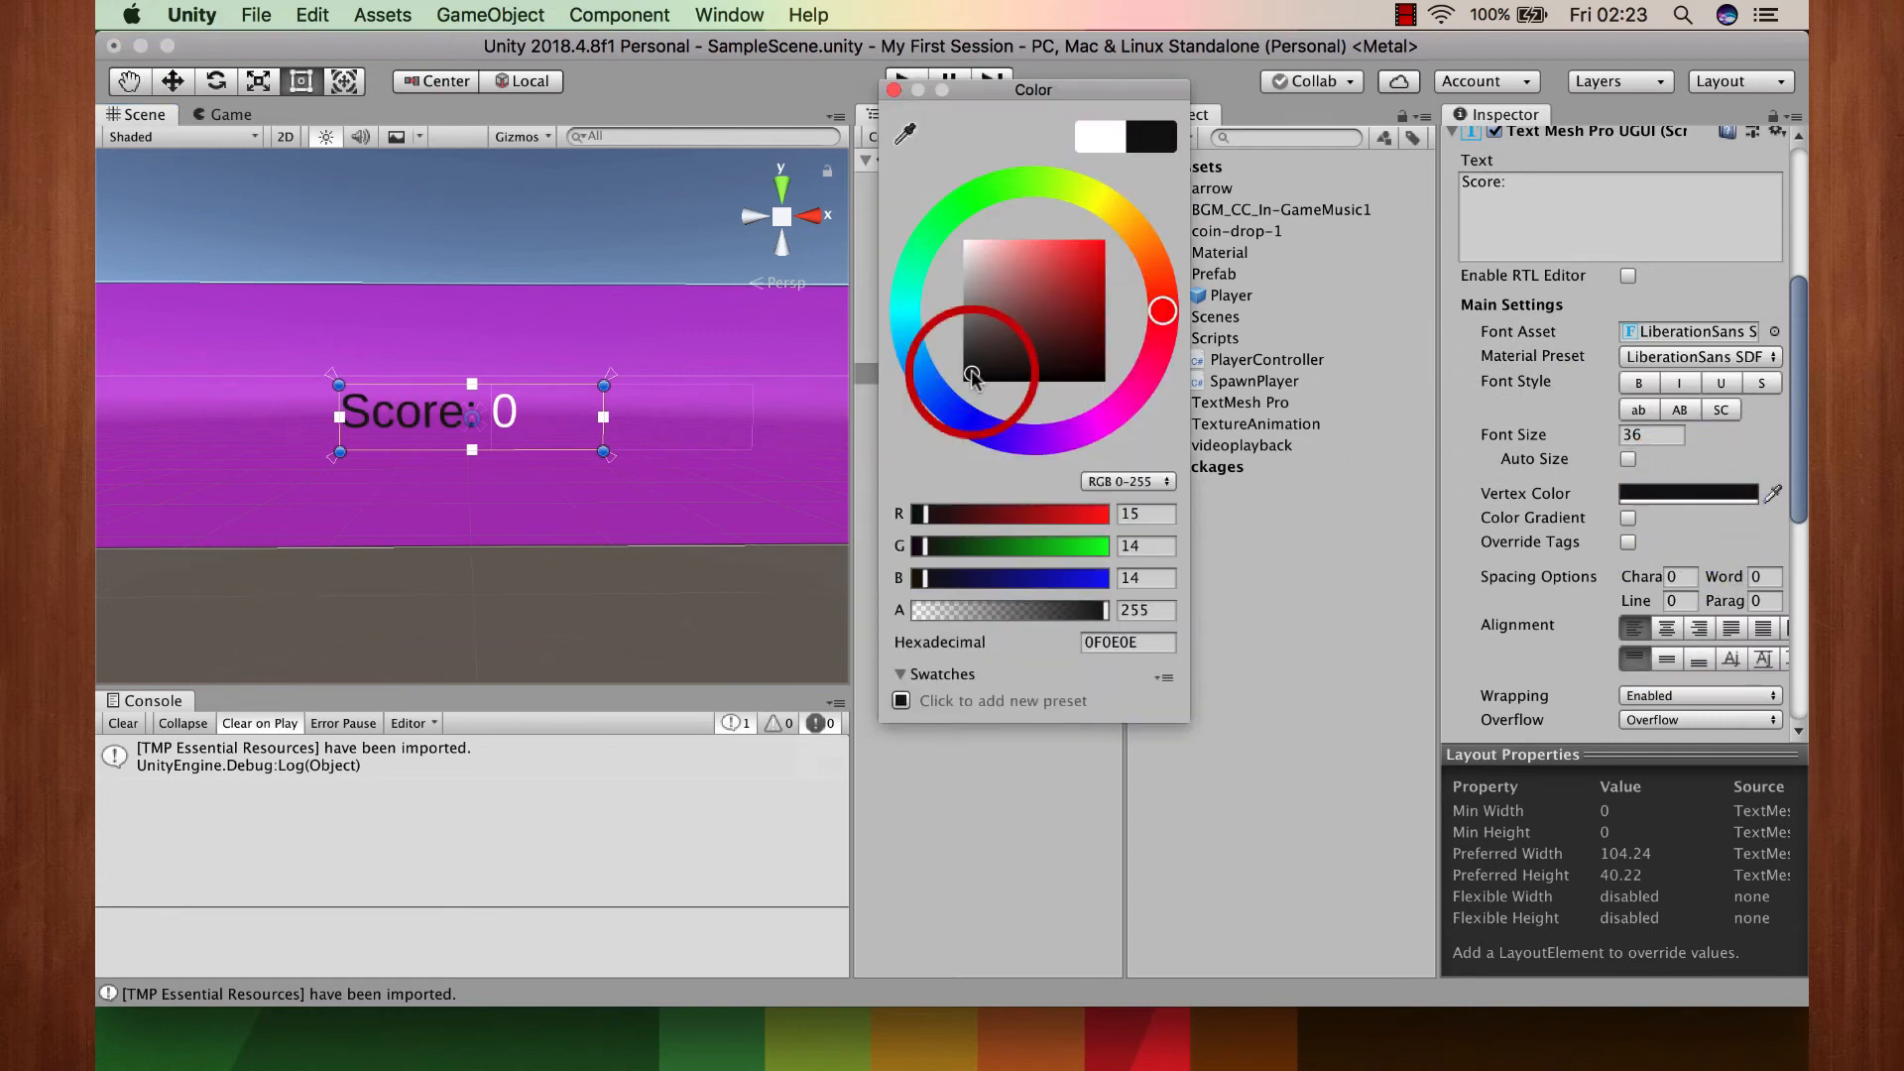
click(894, 90)
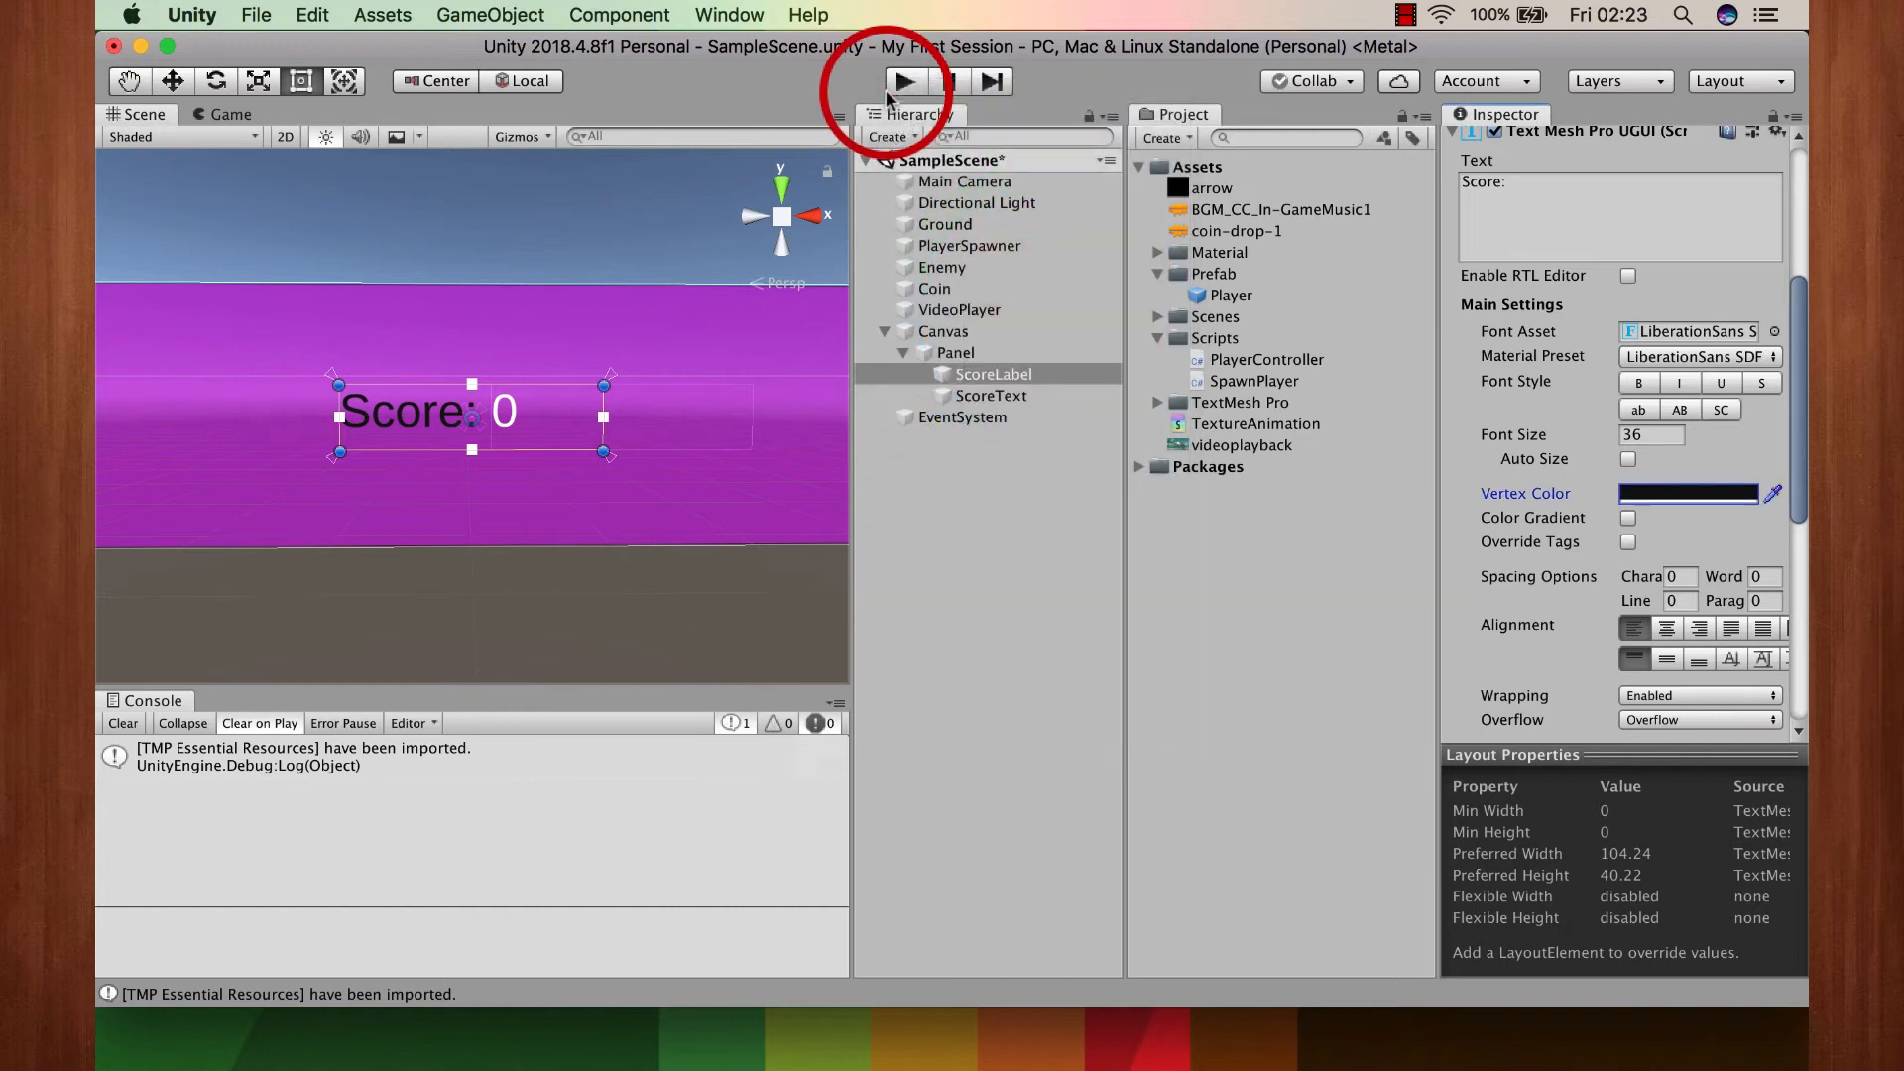
Step: Make the ScoreLabel text bold and view the font assets available for it
click(1638, 383)
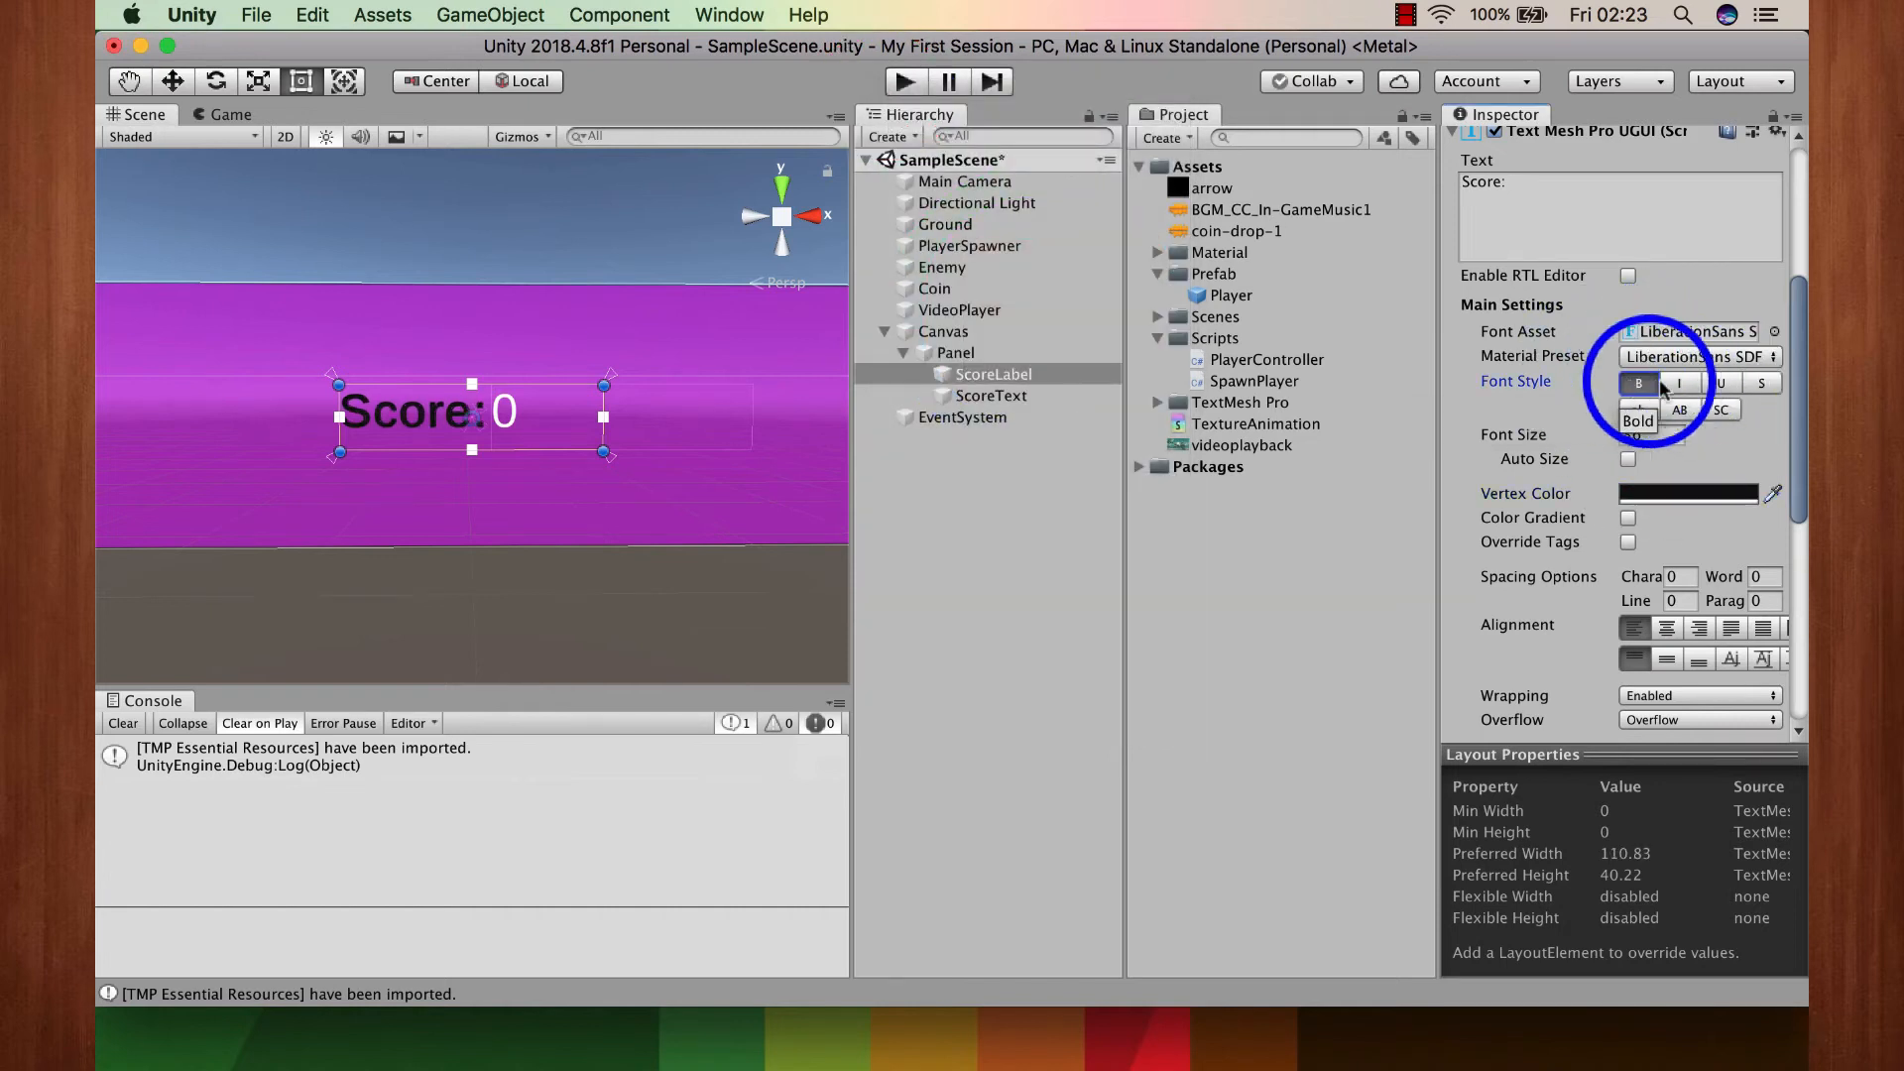
click(1774, 333)
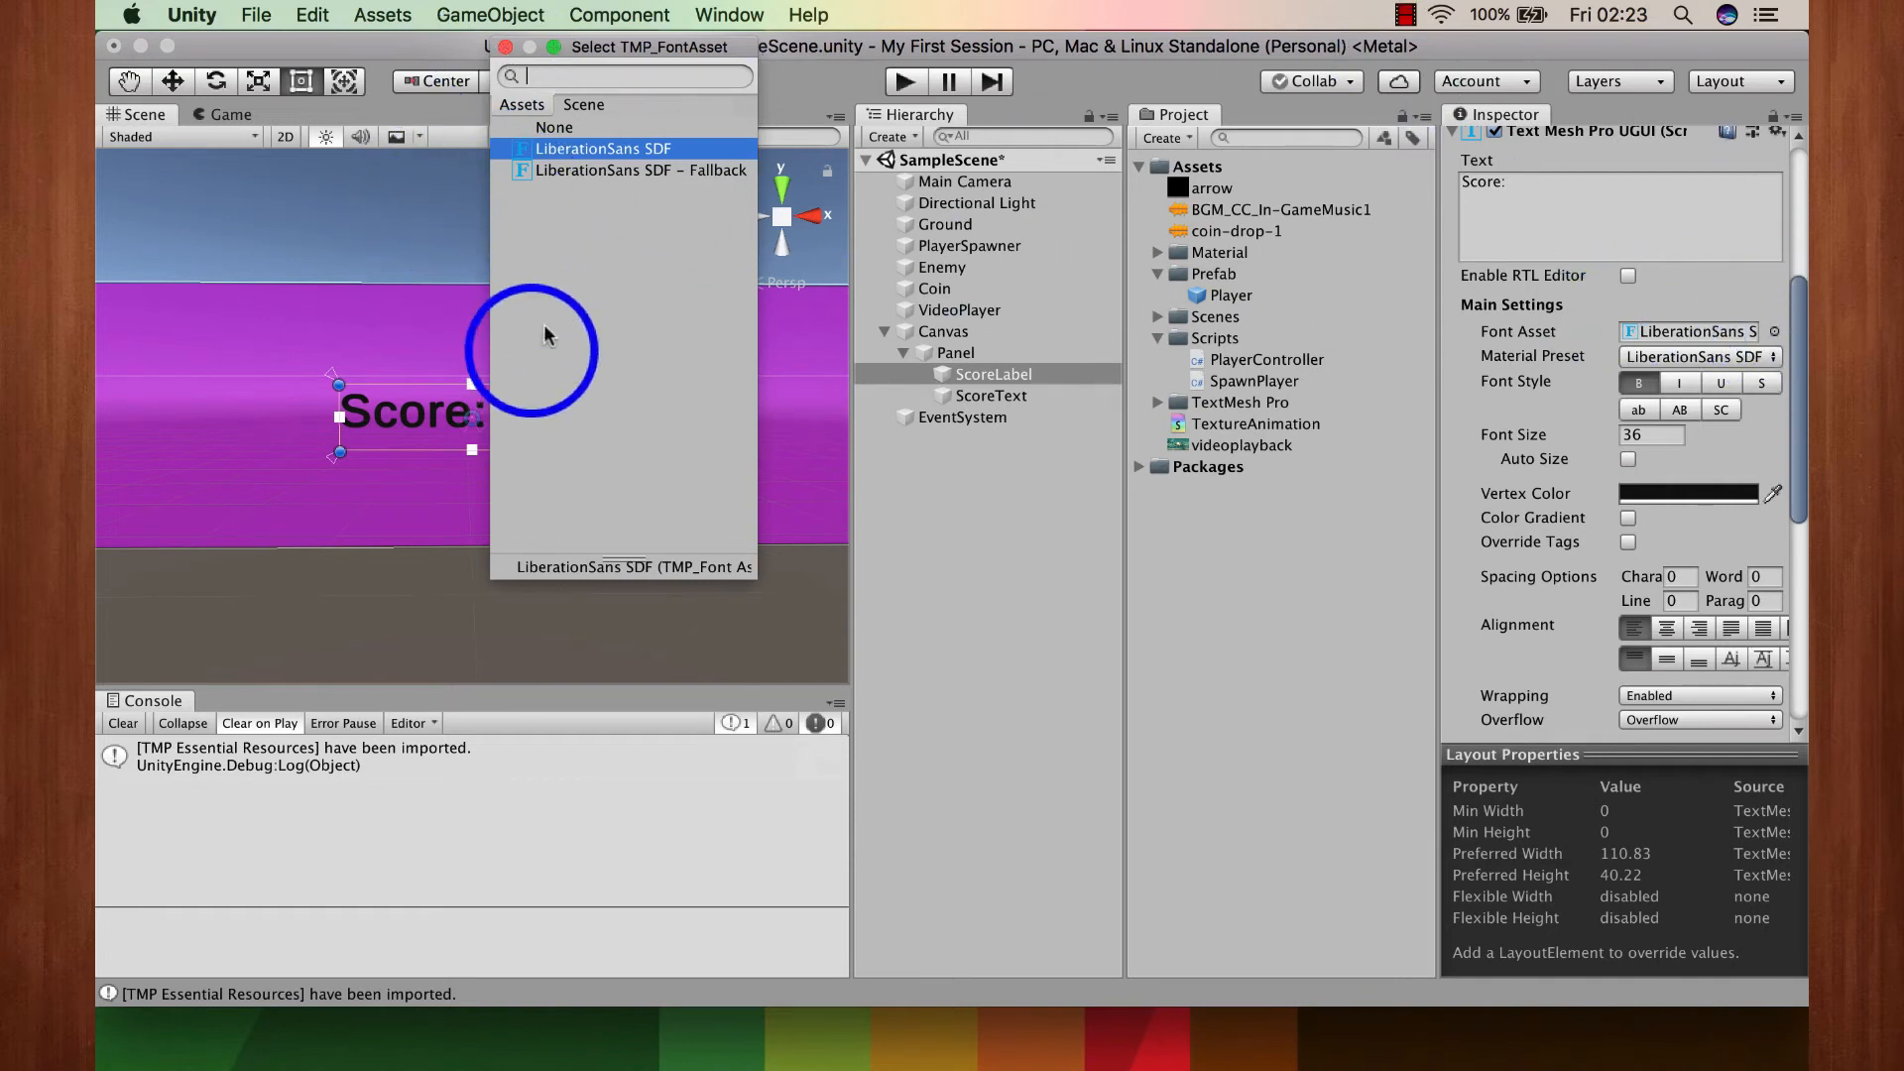
click(505, 46)
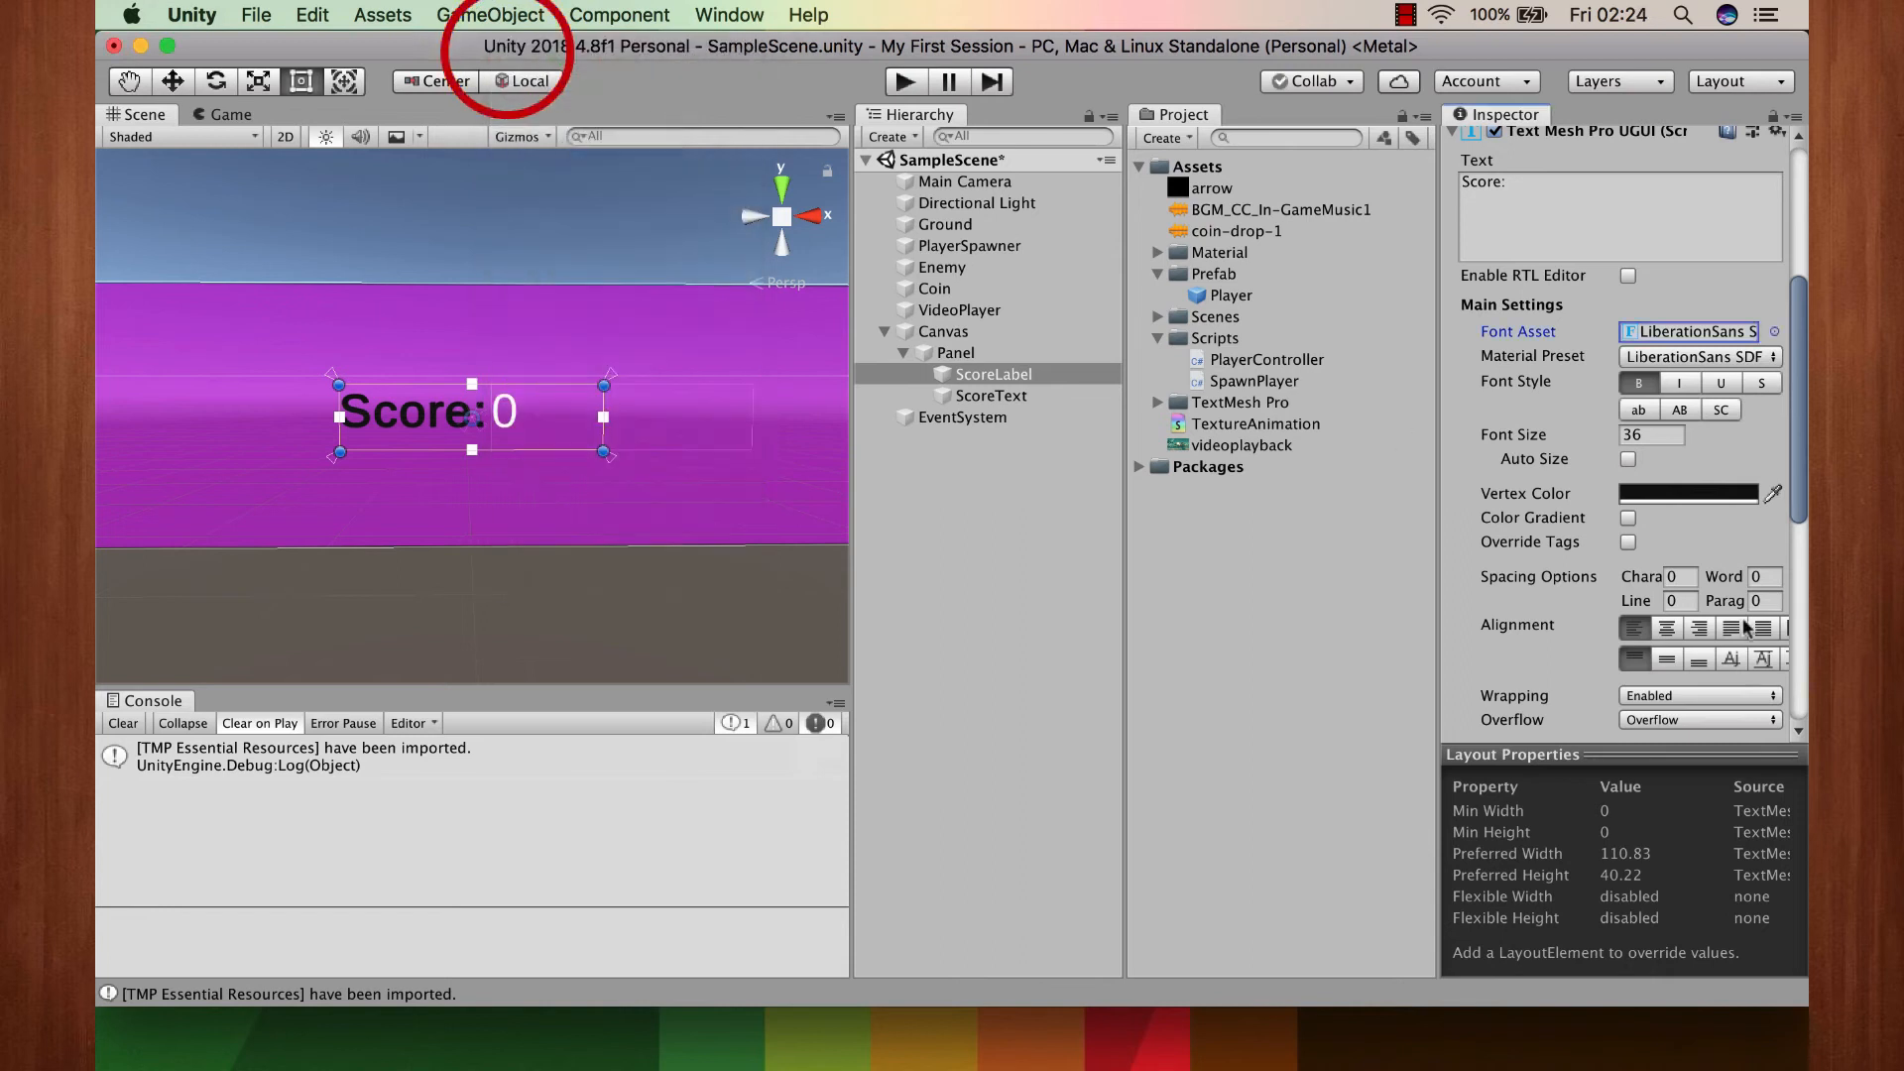
Step: Align the ScoreLabel text horizontally left and vertically middle
click(1671, 634)
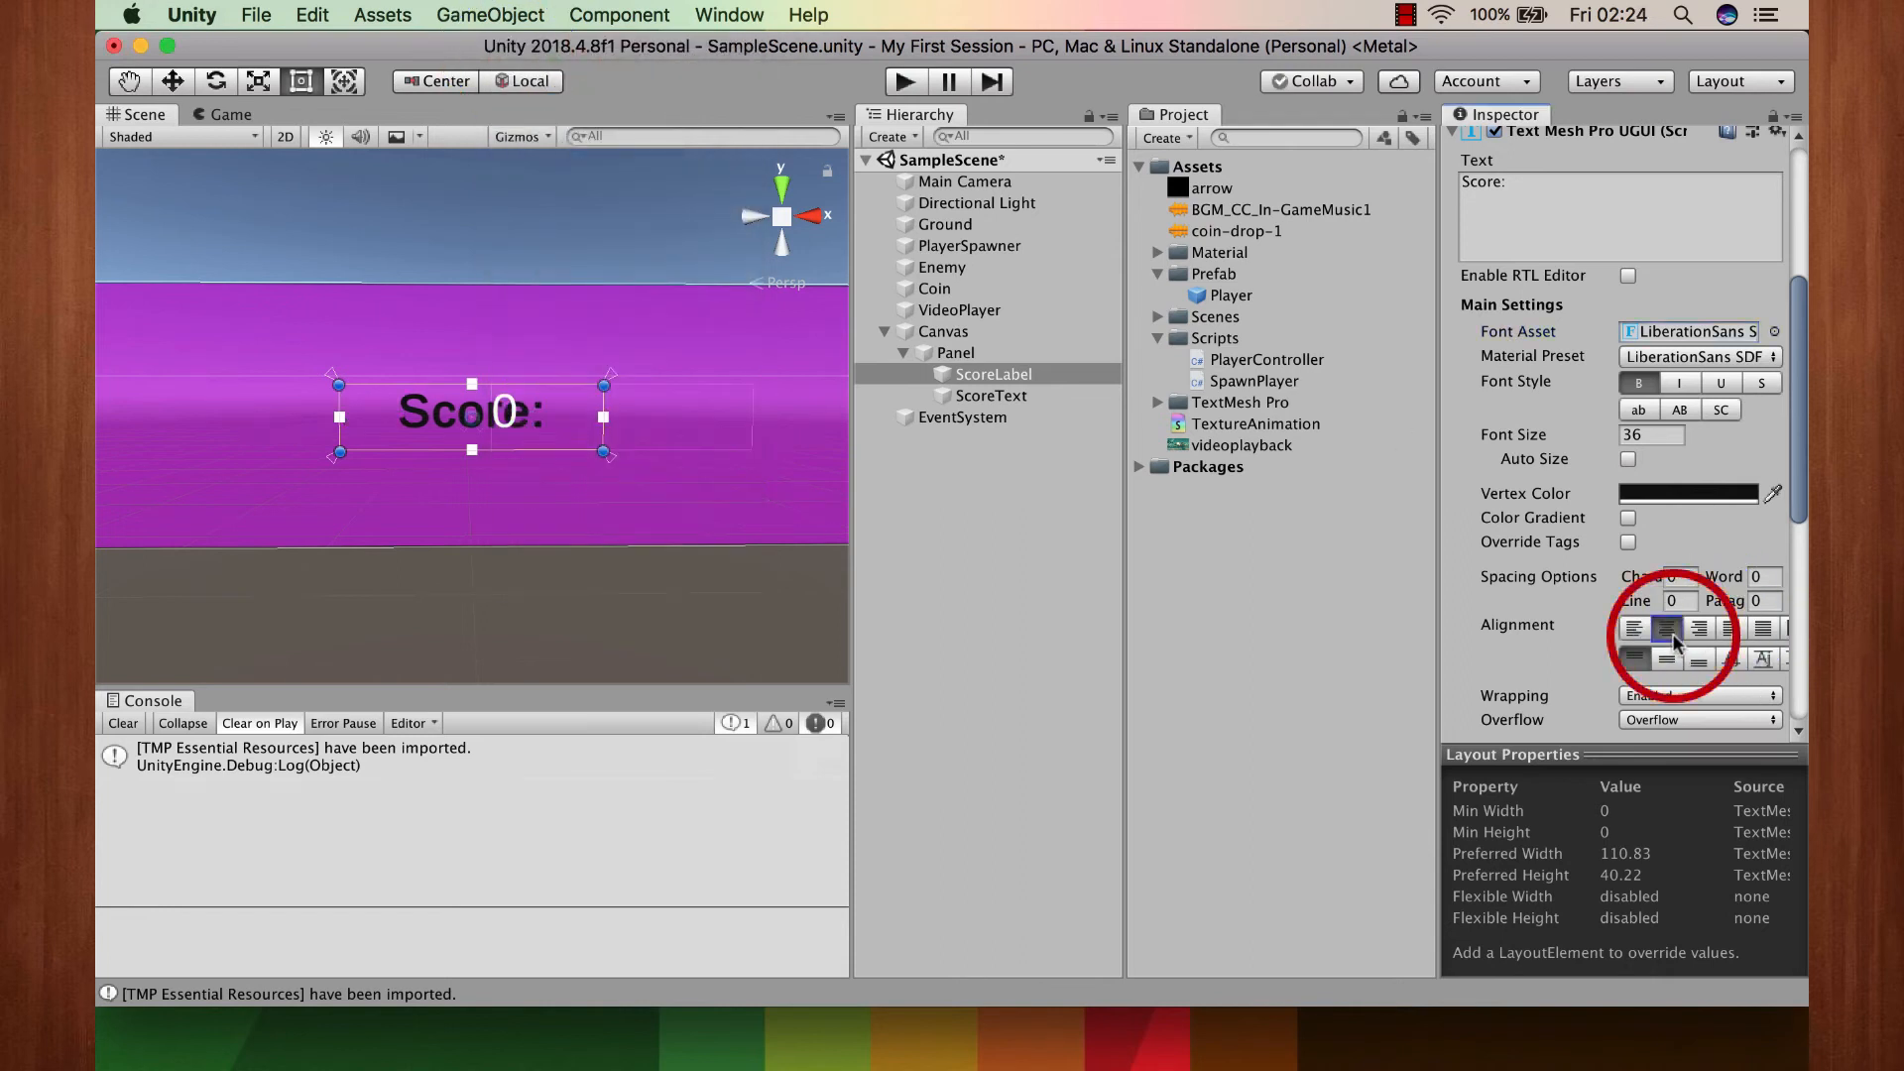
click(1638, 635)
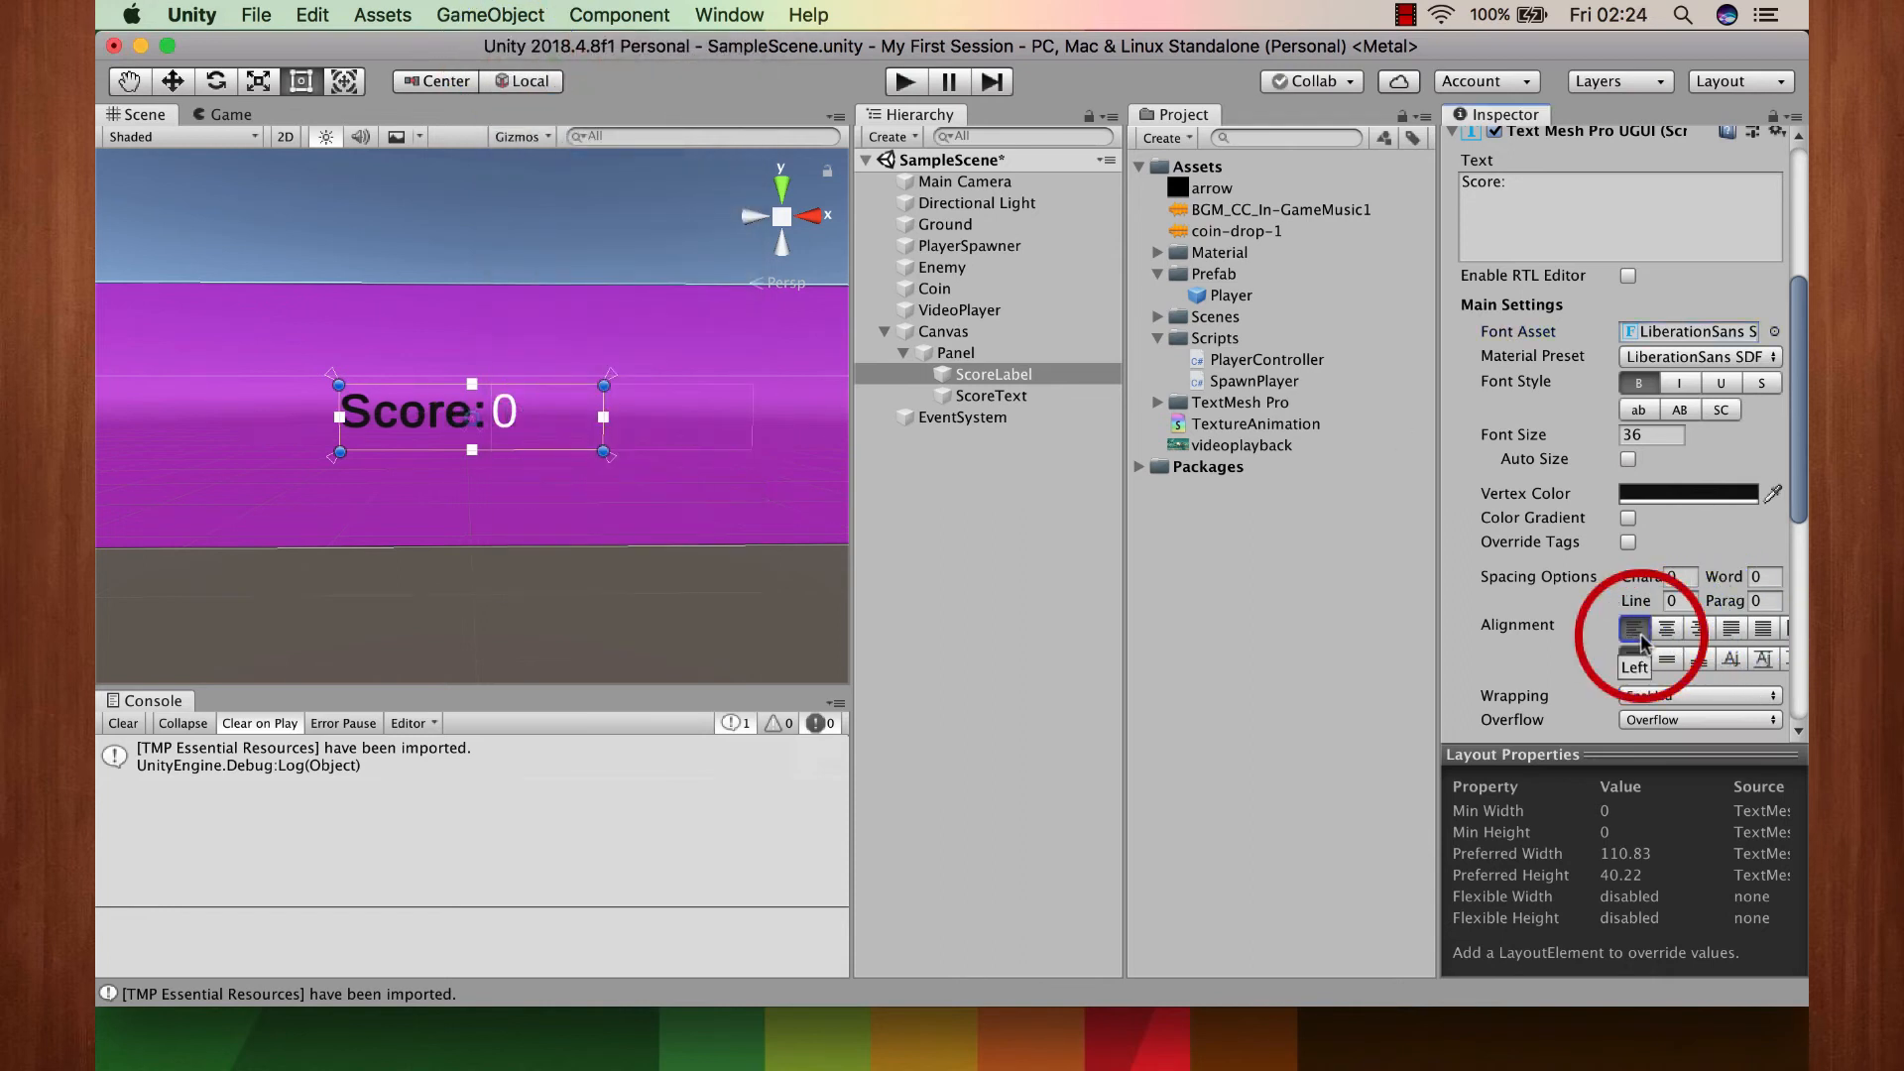
click(1667, 663)
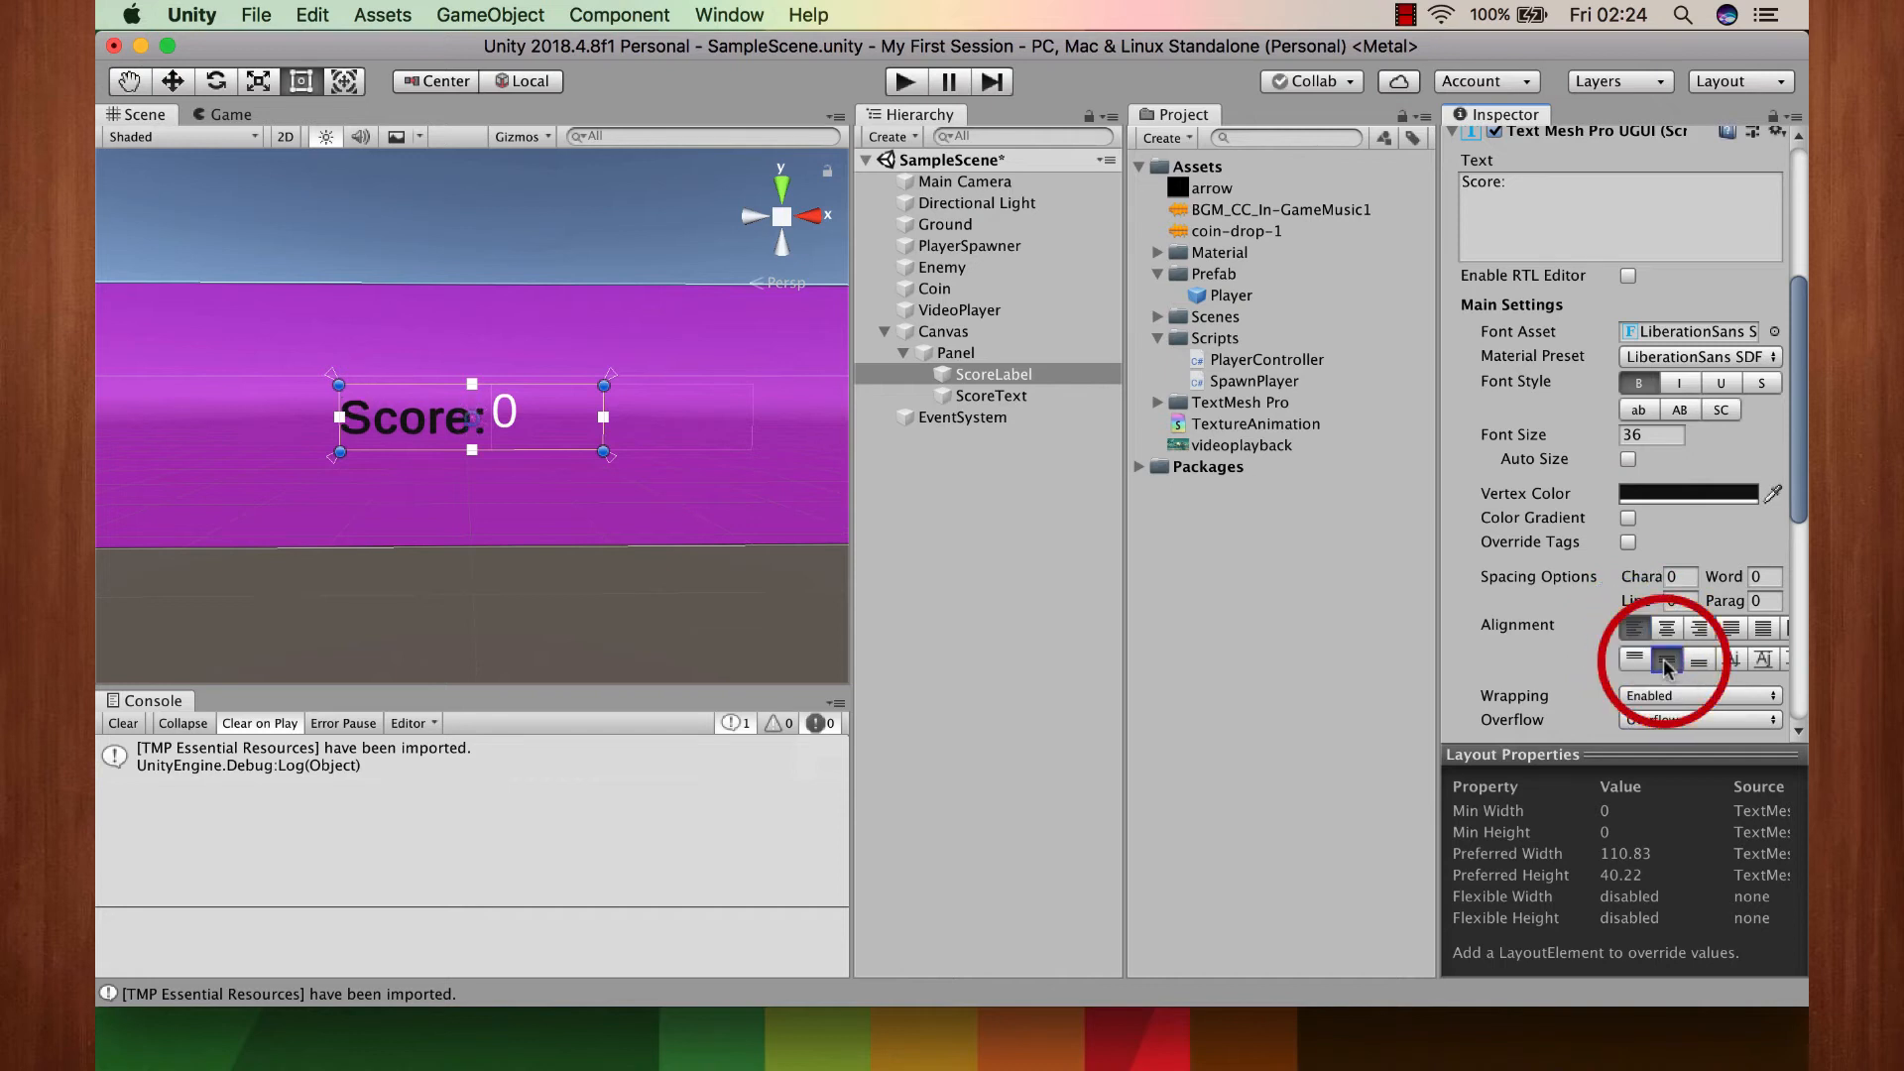
Step: Shift ScoreText to a Pos X of about 117.42 and align its text vertically to the middle
click(977, 395)
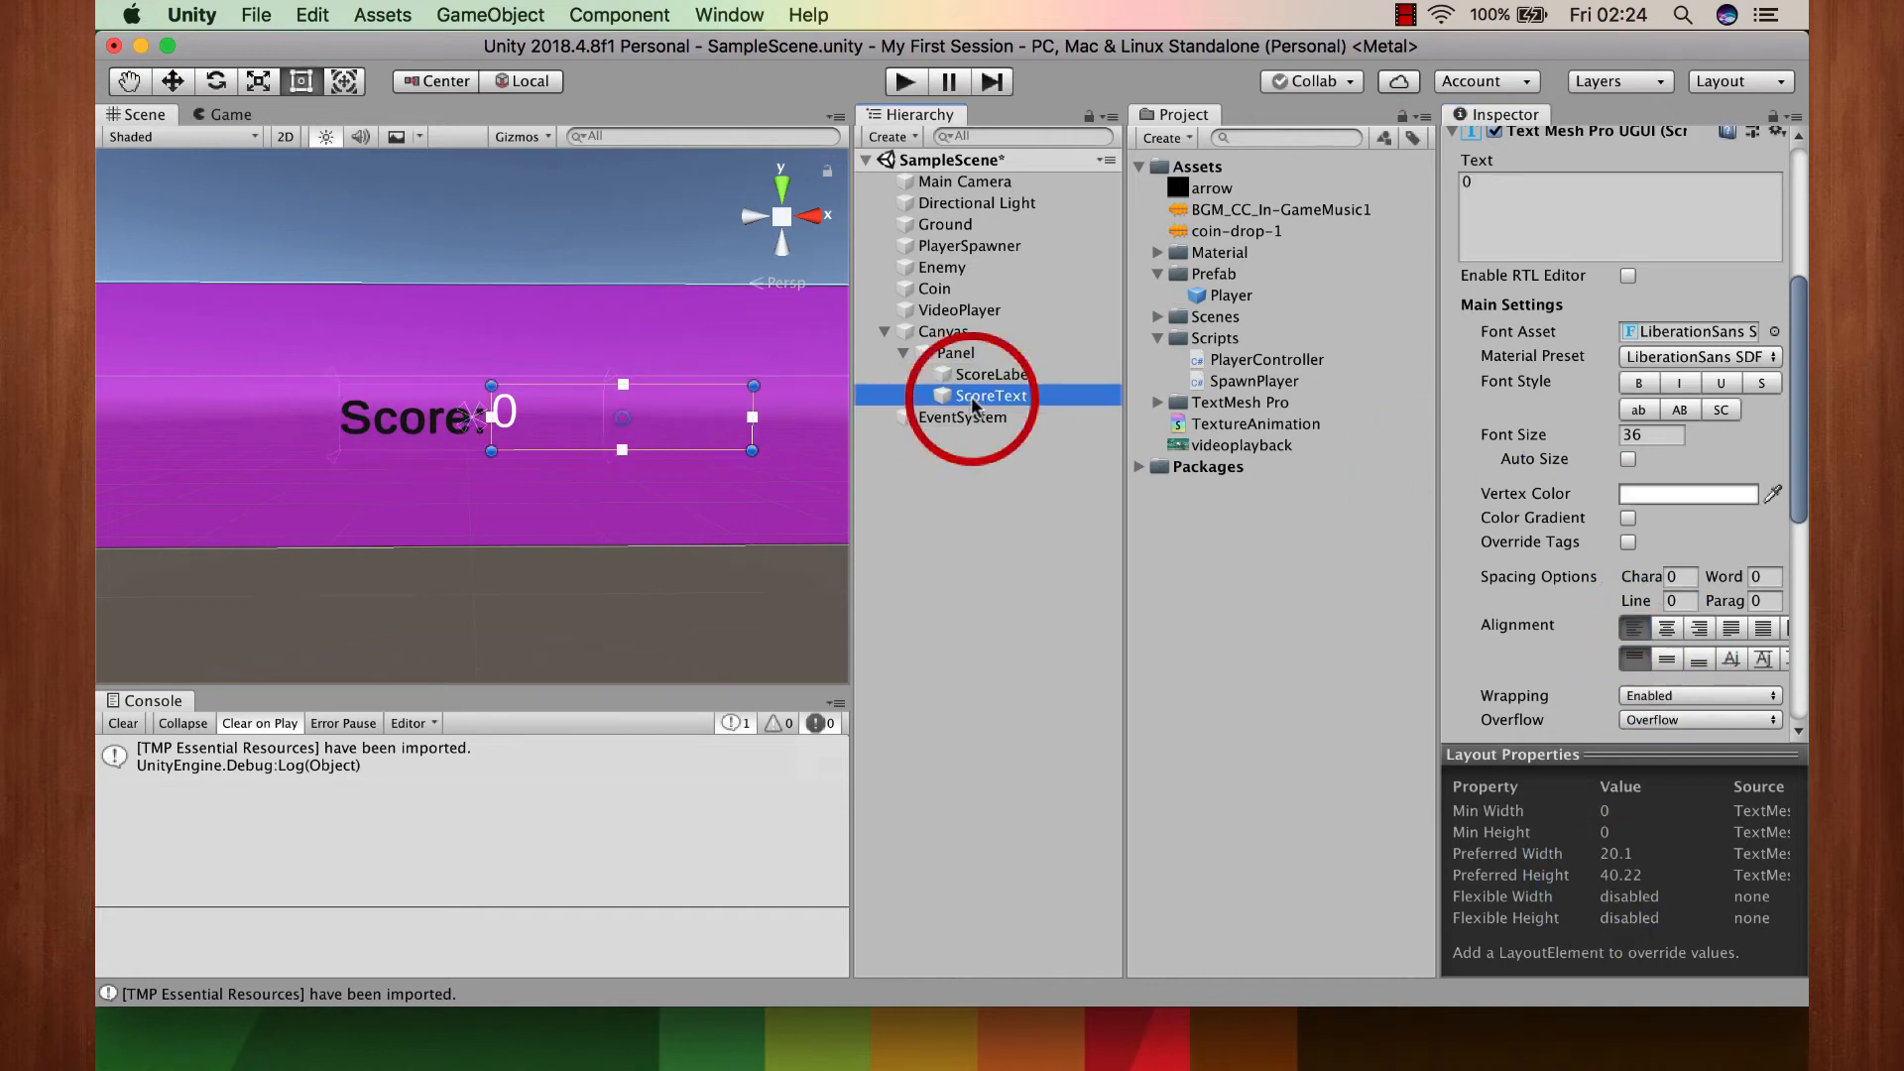
scroll(1538, 238, up, 5)
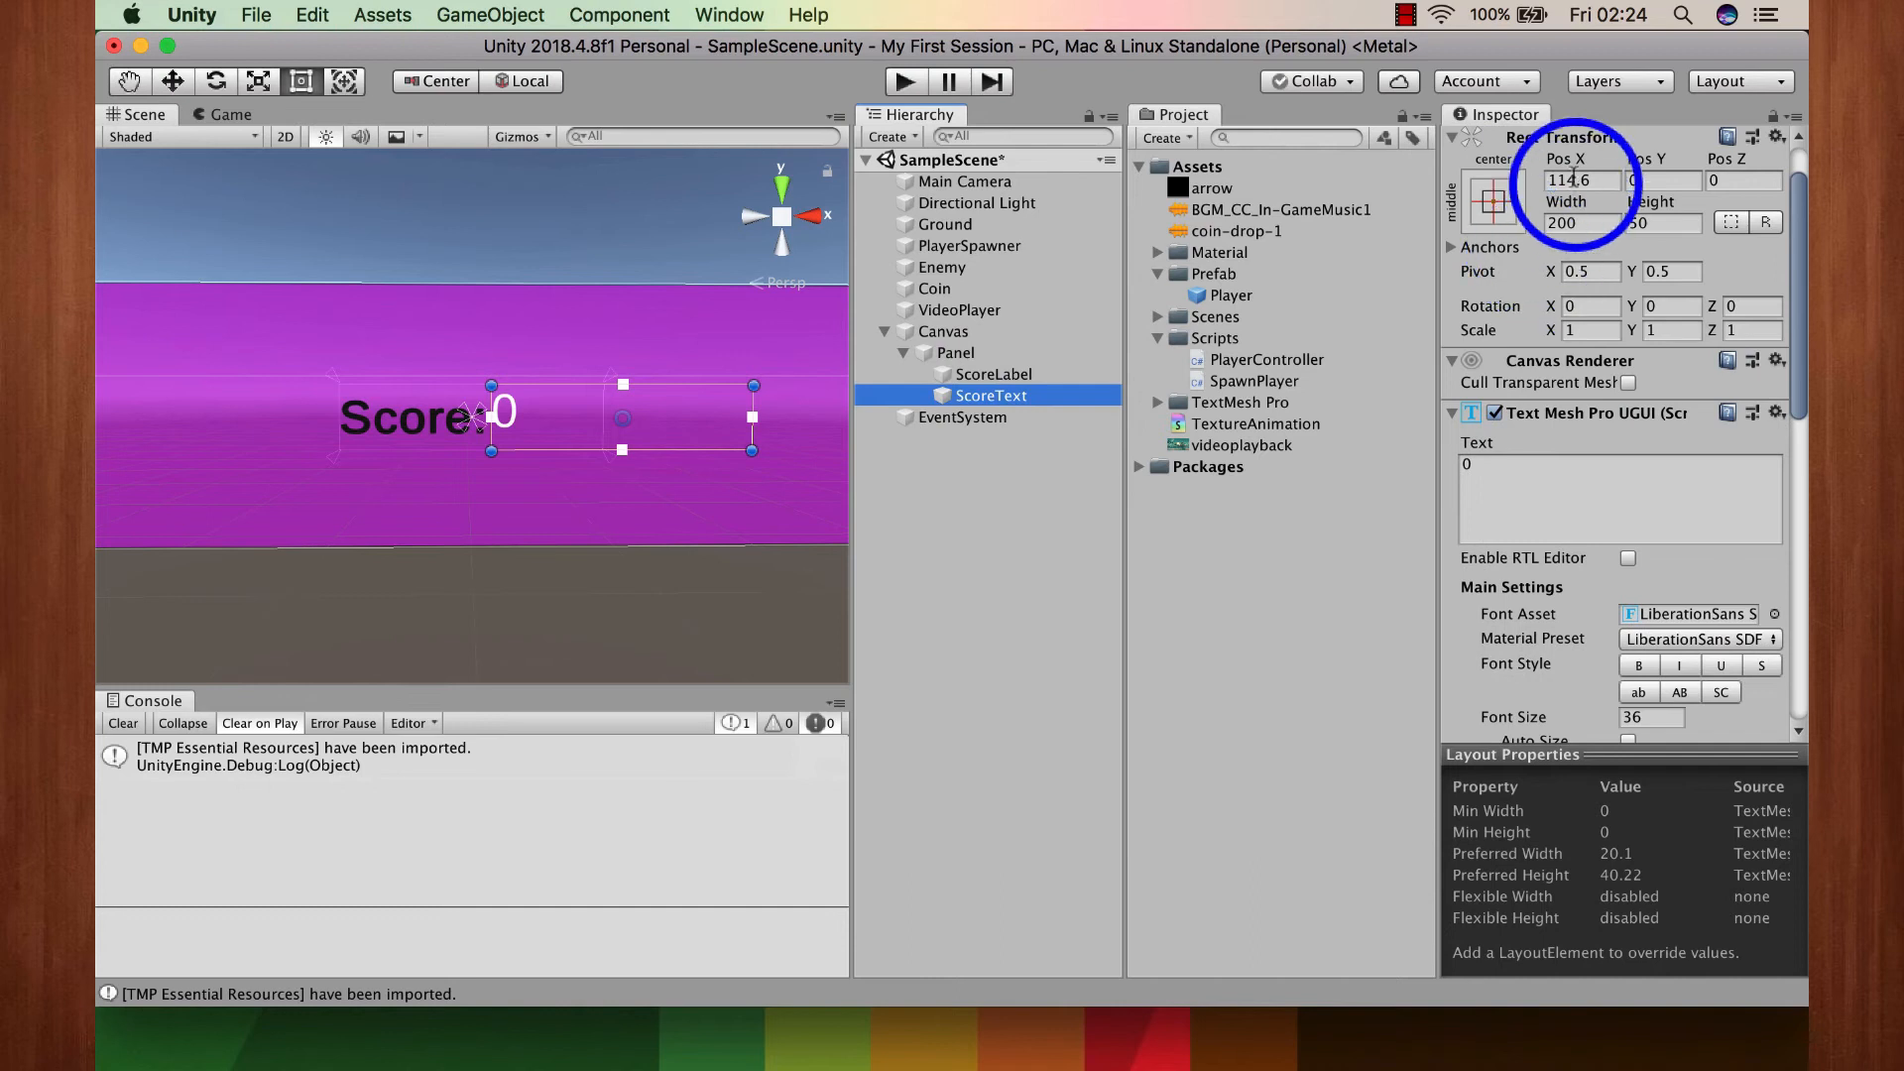
drag(1574, 174, 668, 199)
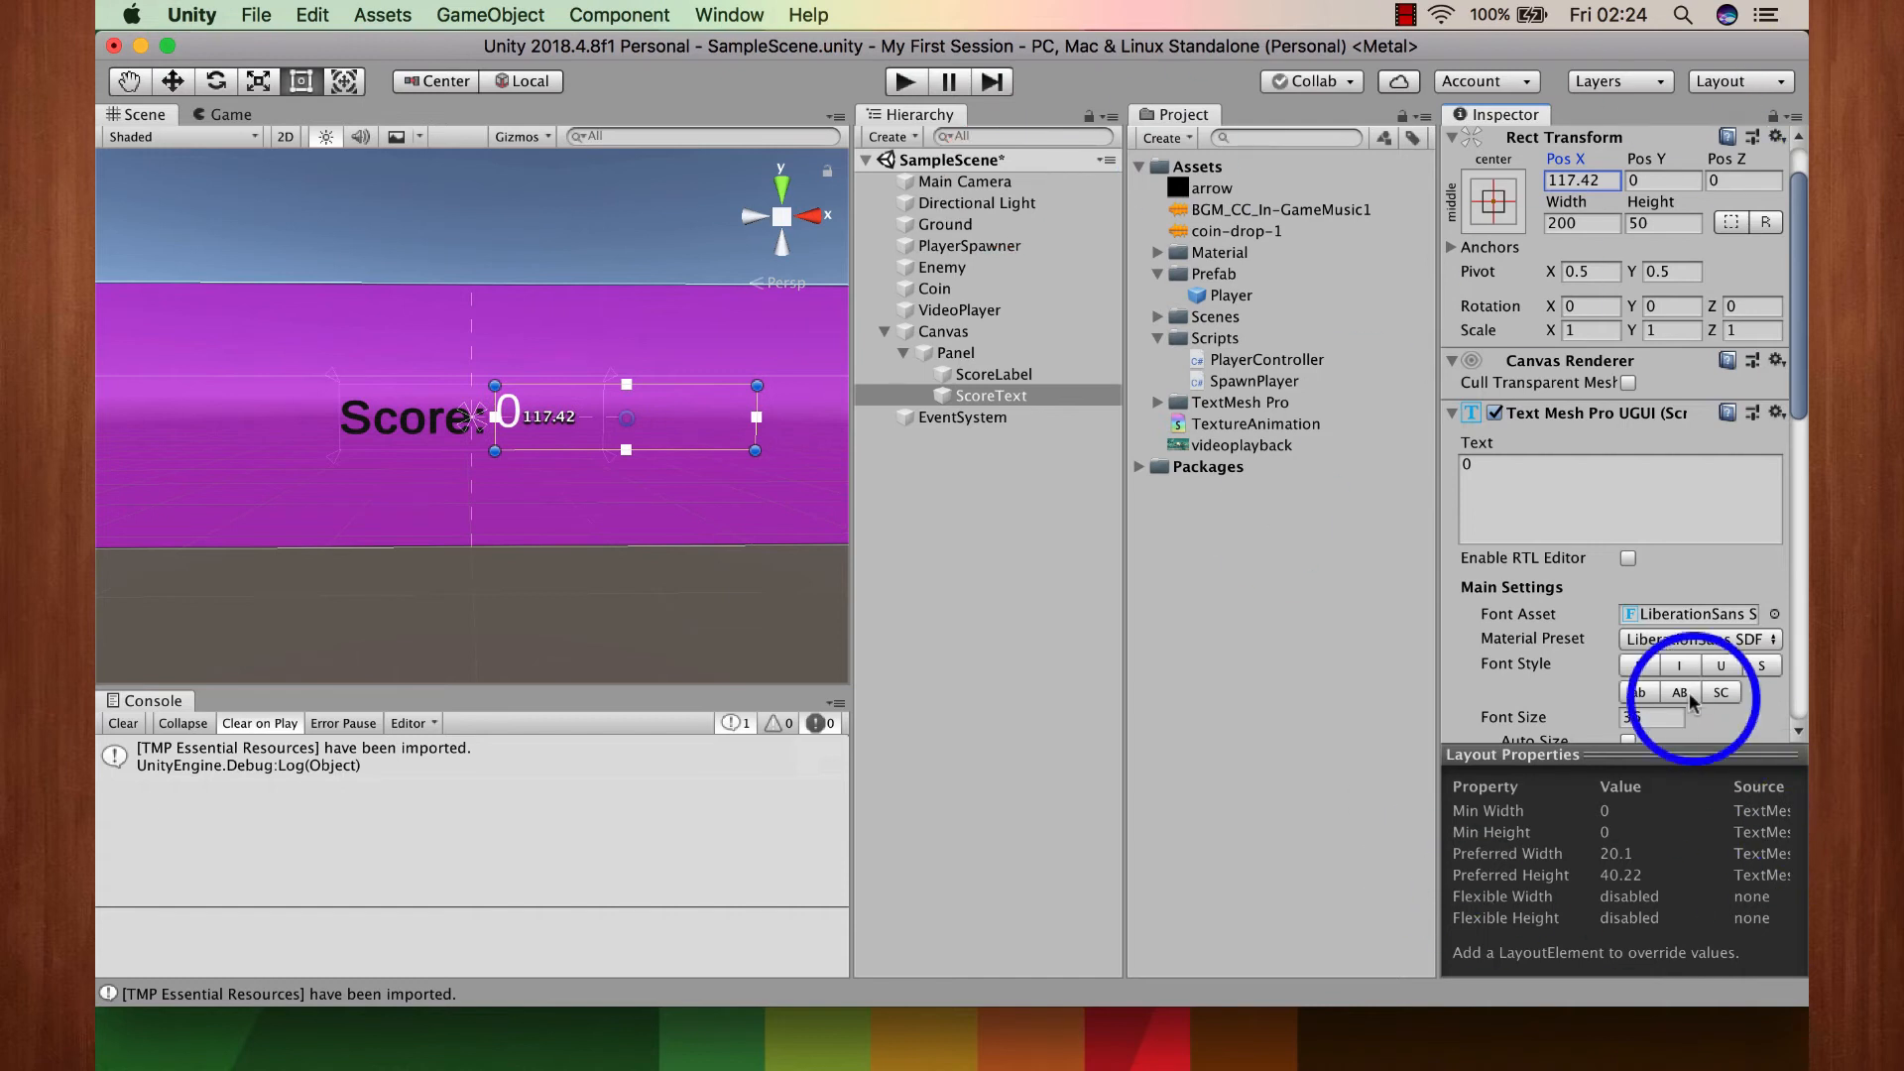
scroll(1658, 575, down, 5)
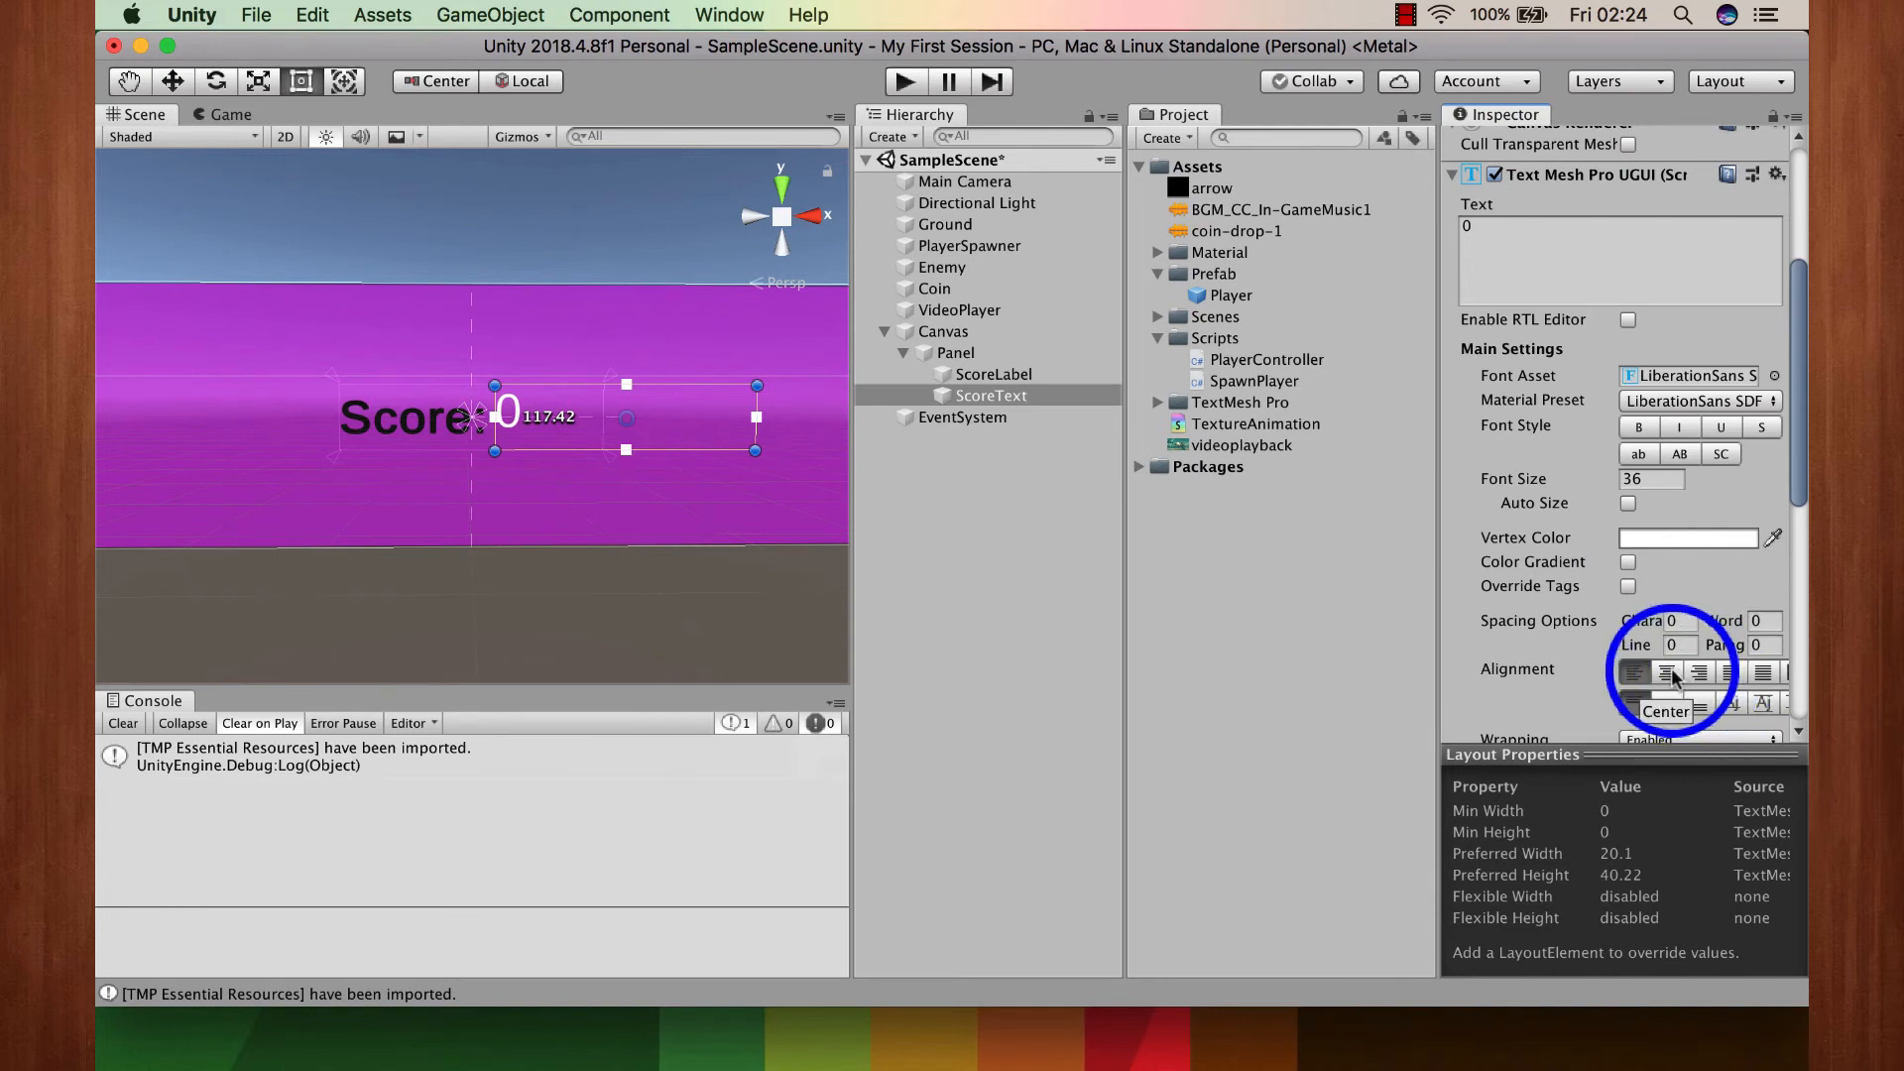
click(1667, 703)
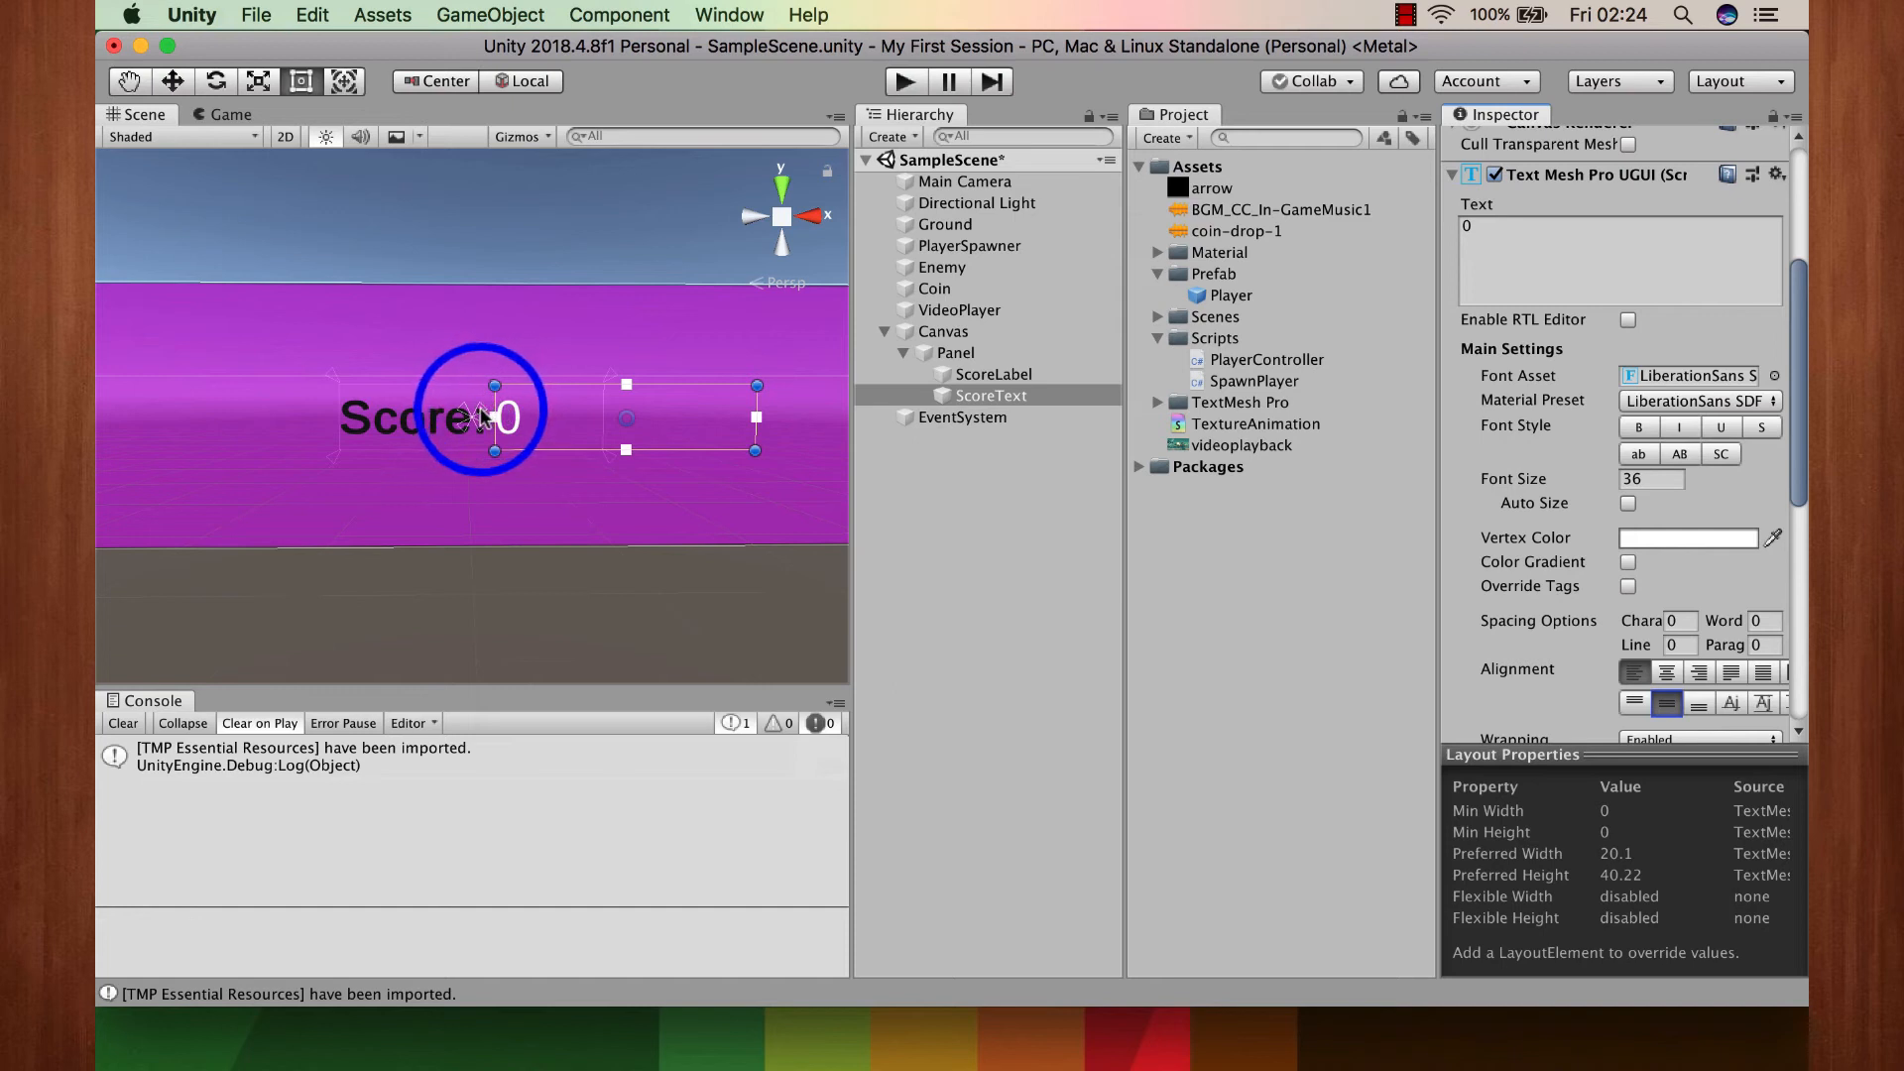
drag(480, 408, 765, 375)
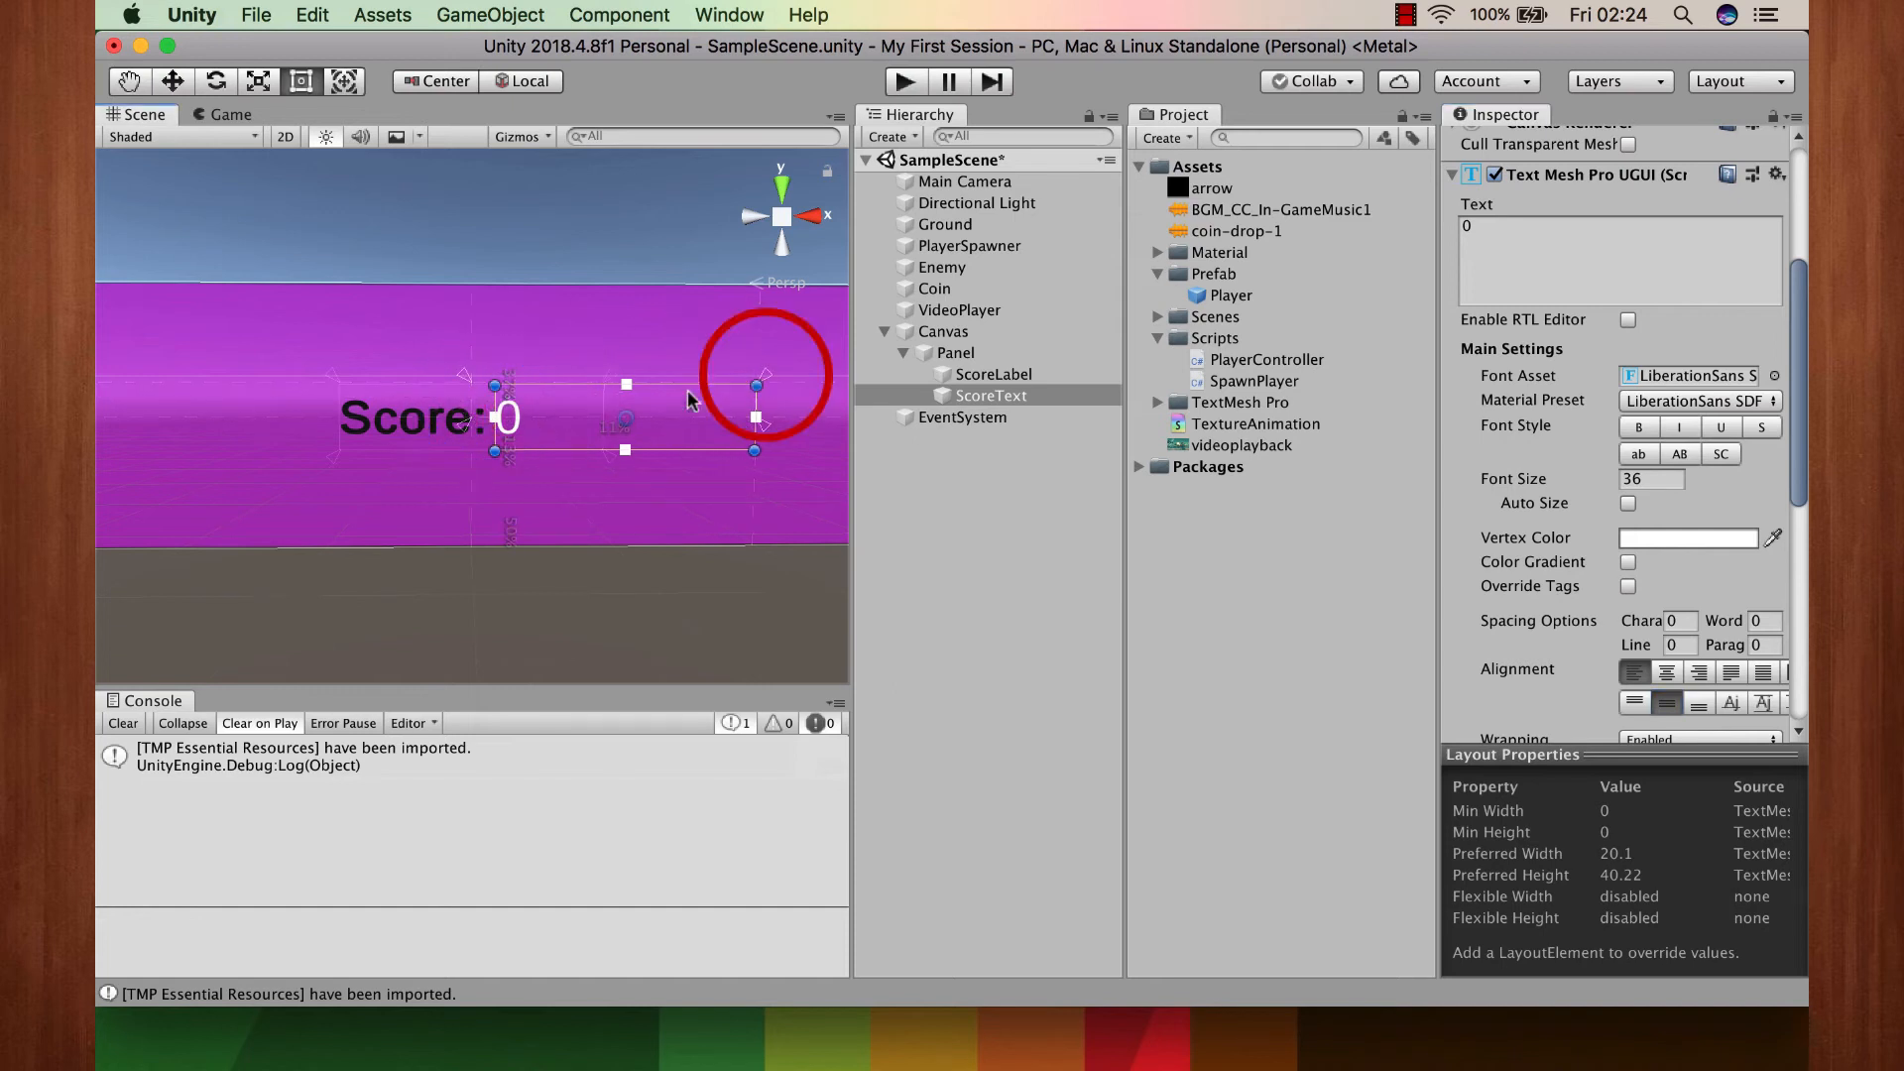
drag(459, 425, 483, 457)
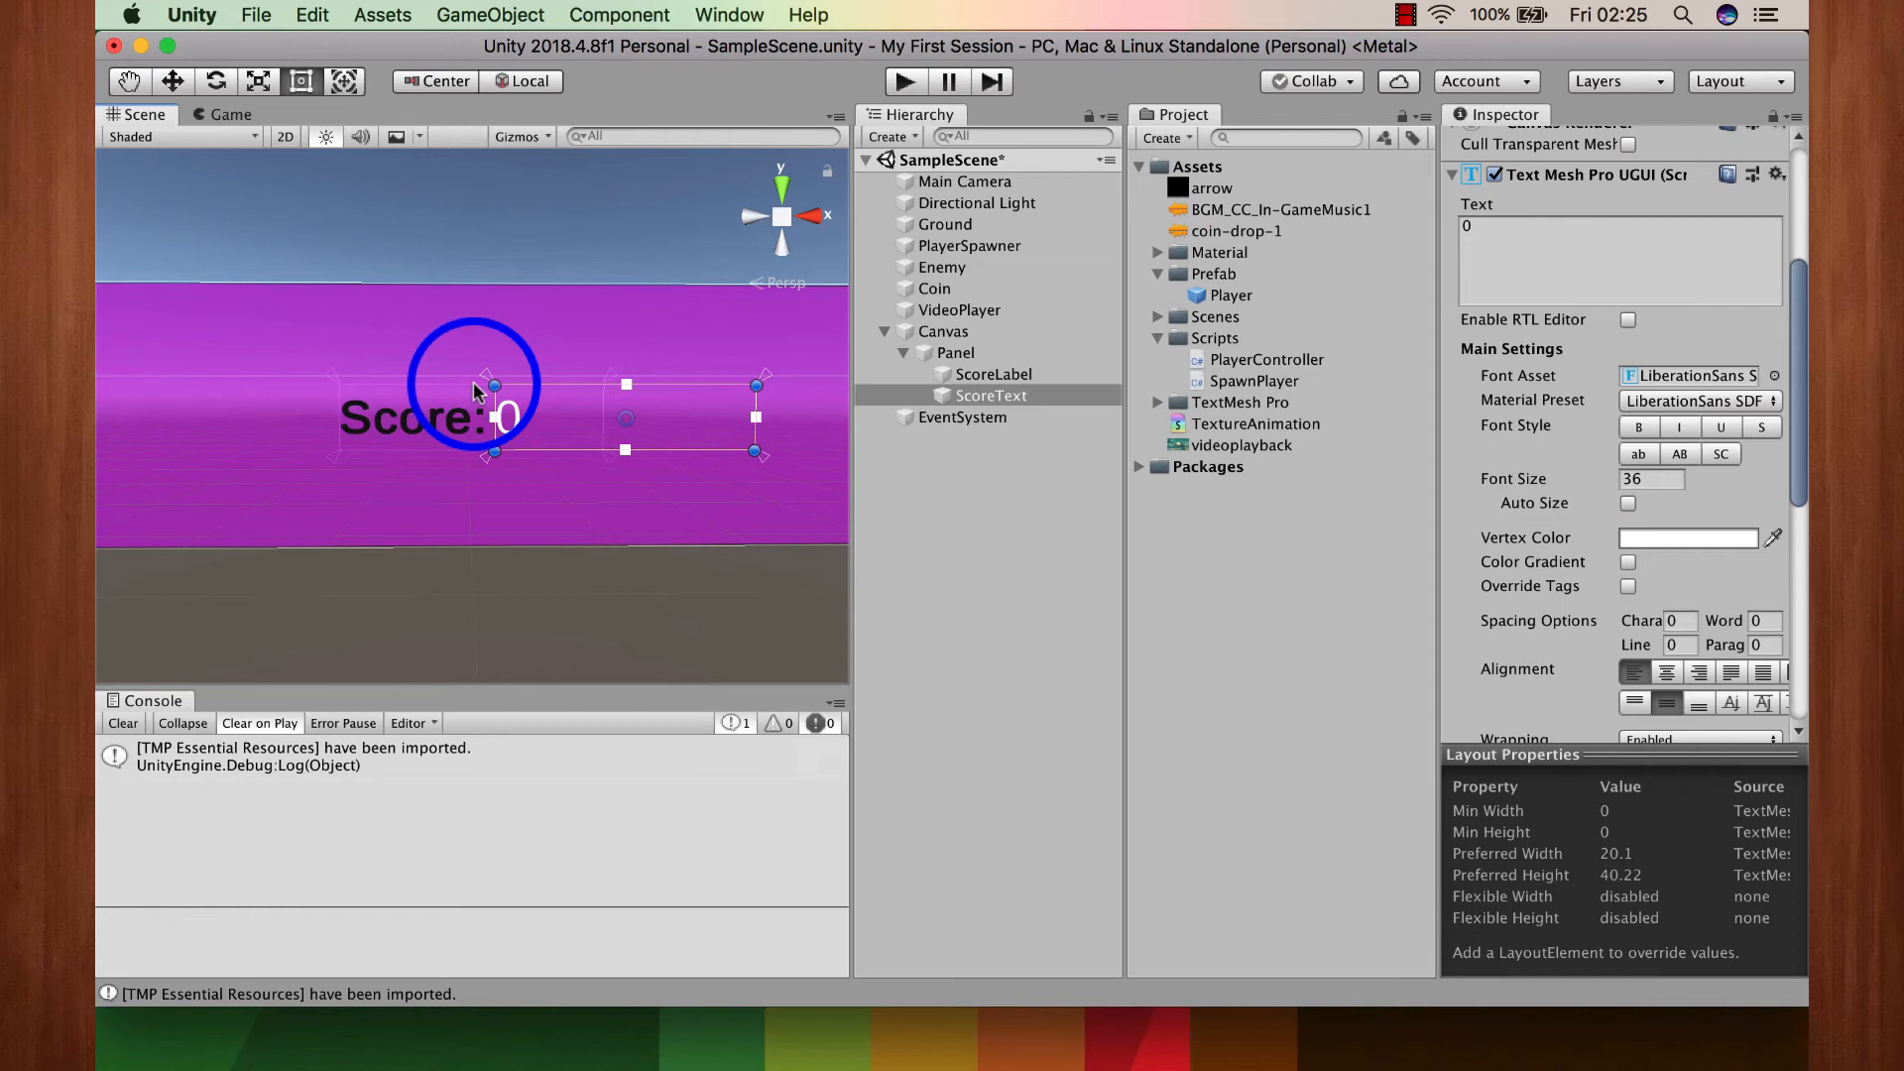
click(994, 397)
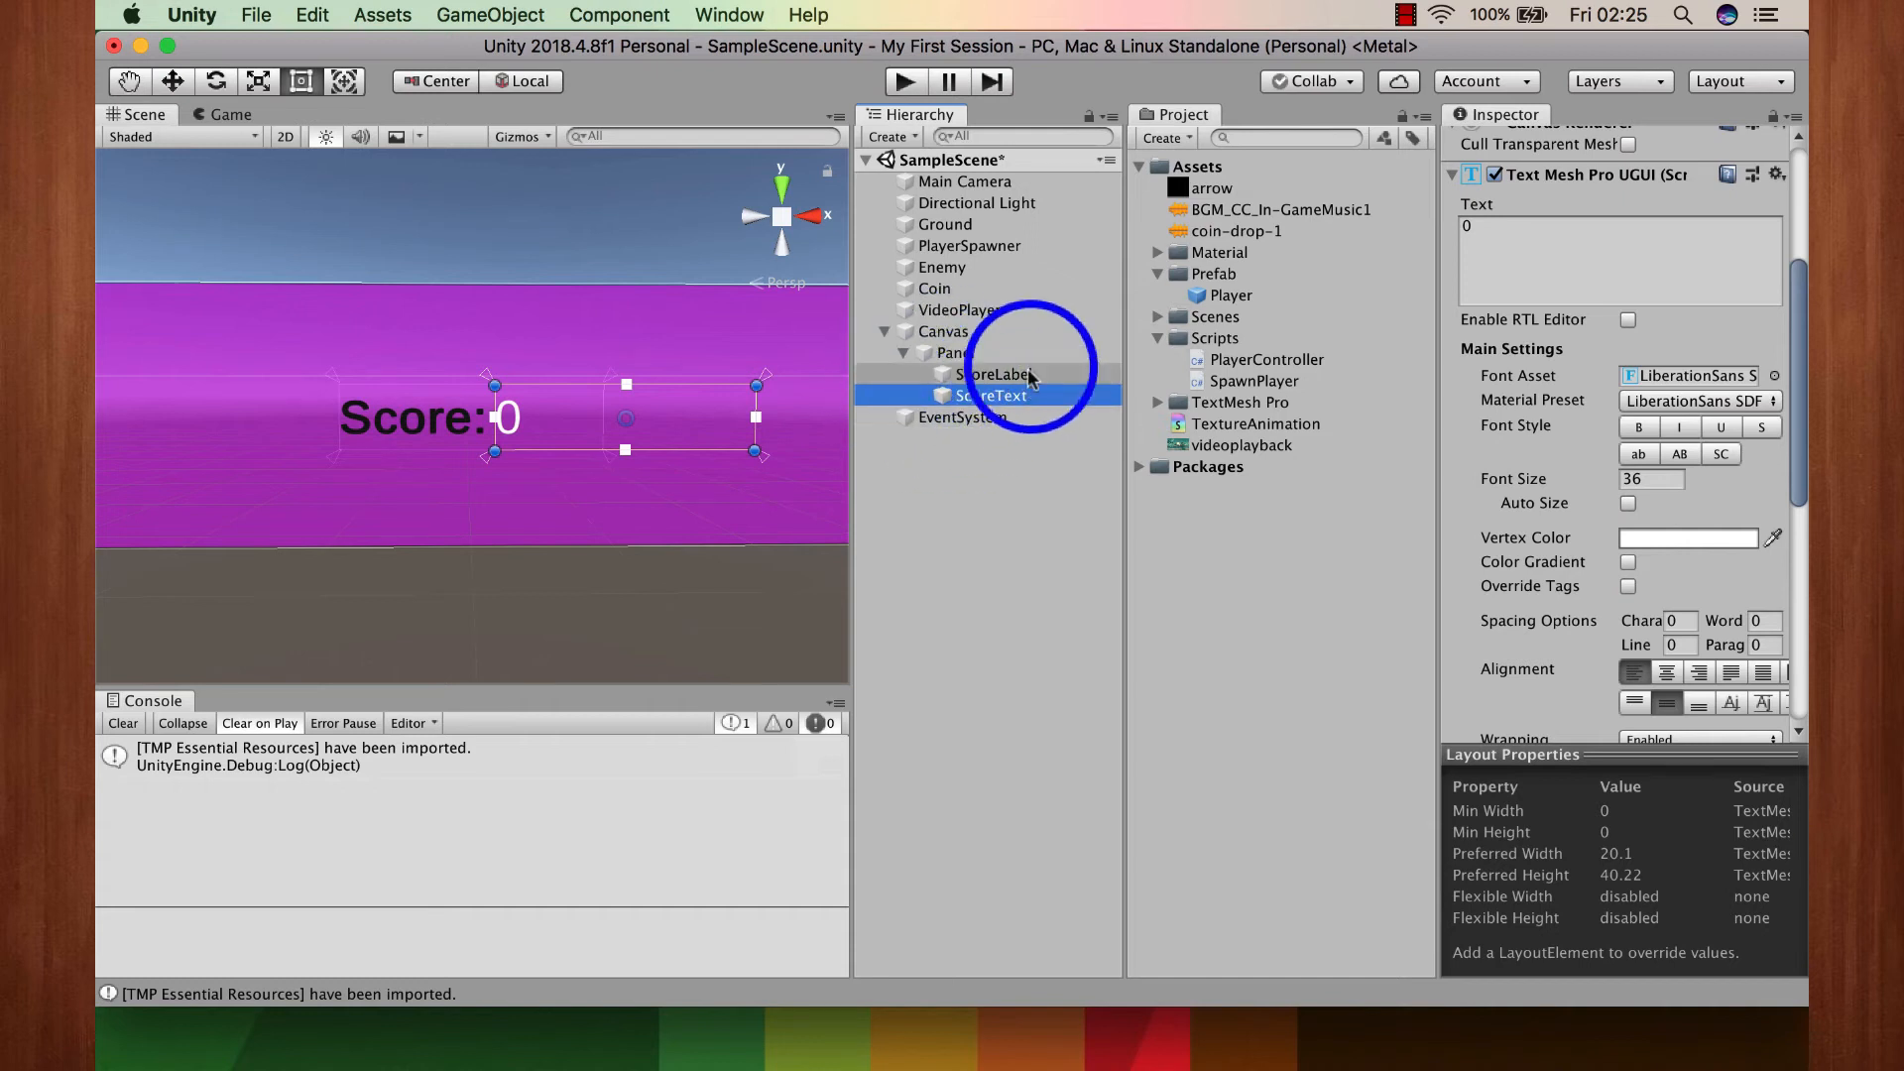
click(1259, 295)
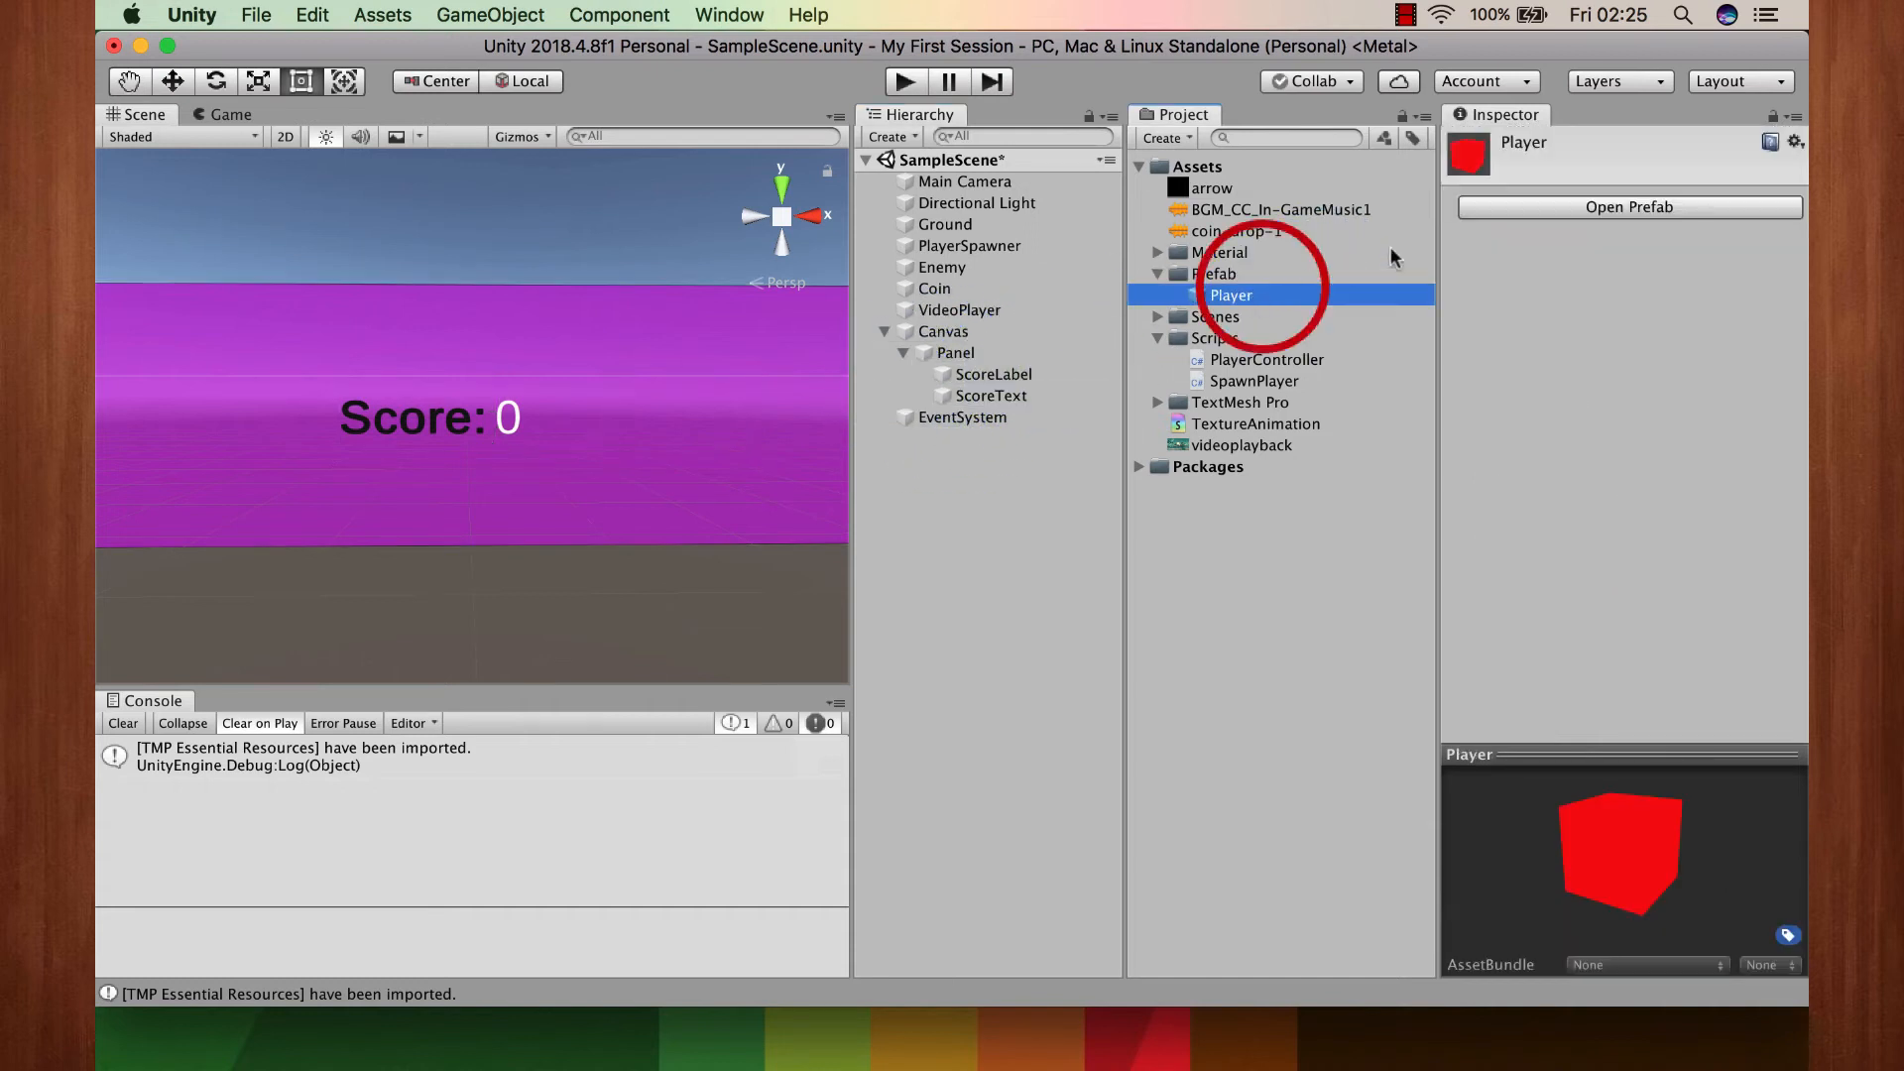
Step: Open the PlayerController script in Visual Studio and declare the field "int score;" below the coinSound declaration
double_click(1240, 359)
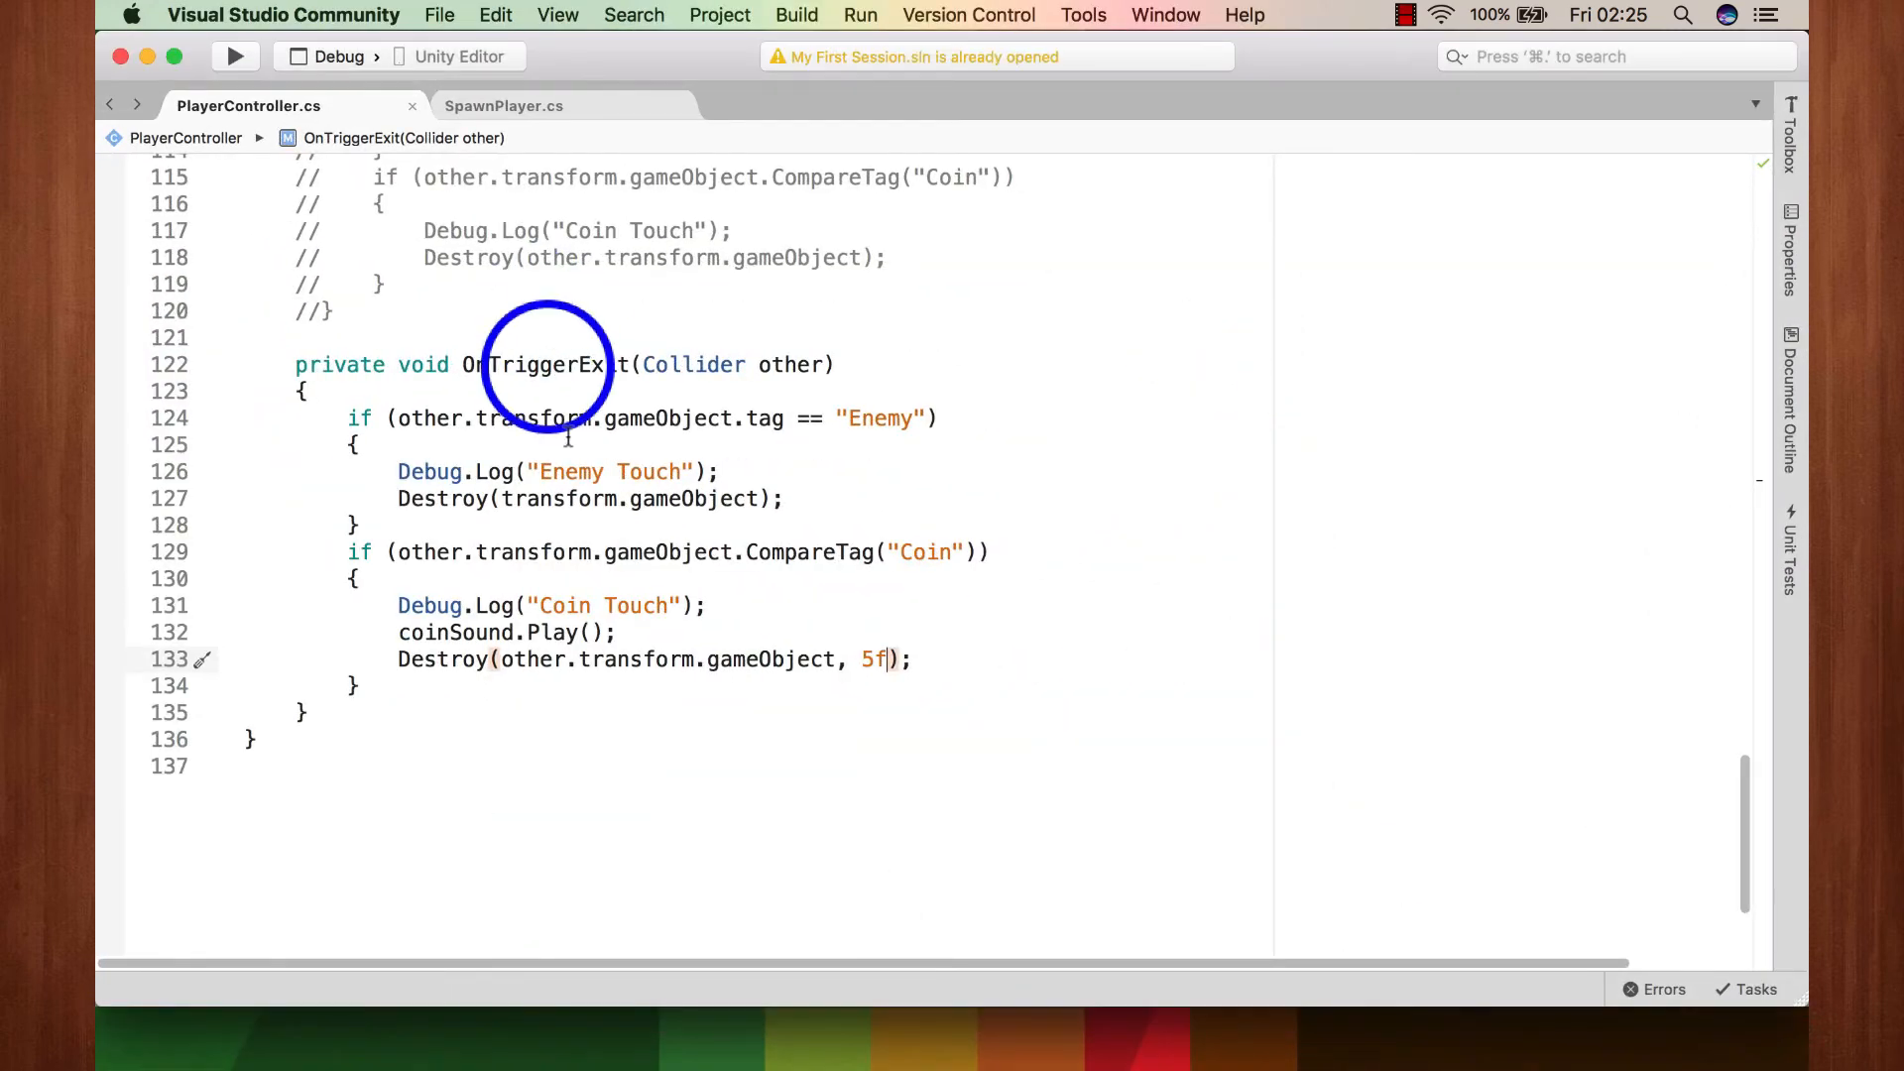
scroll(658, 574, up, 9)
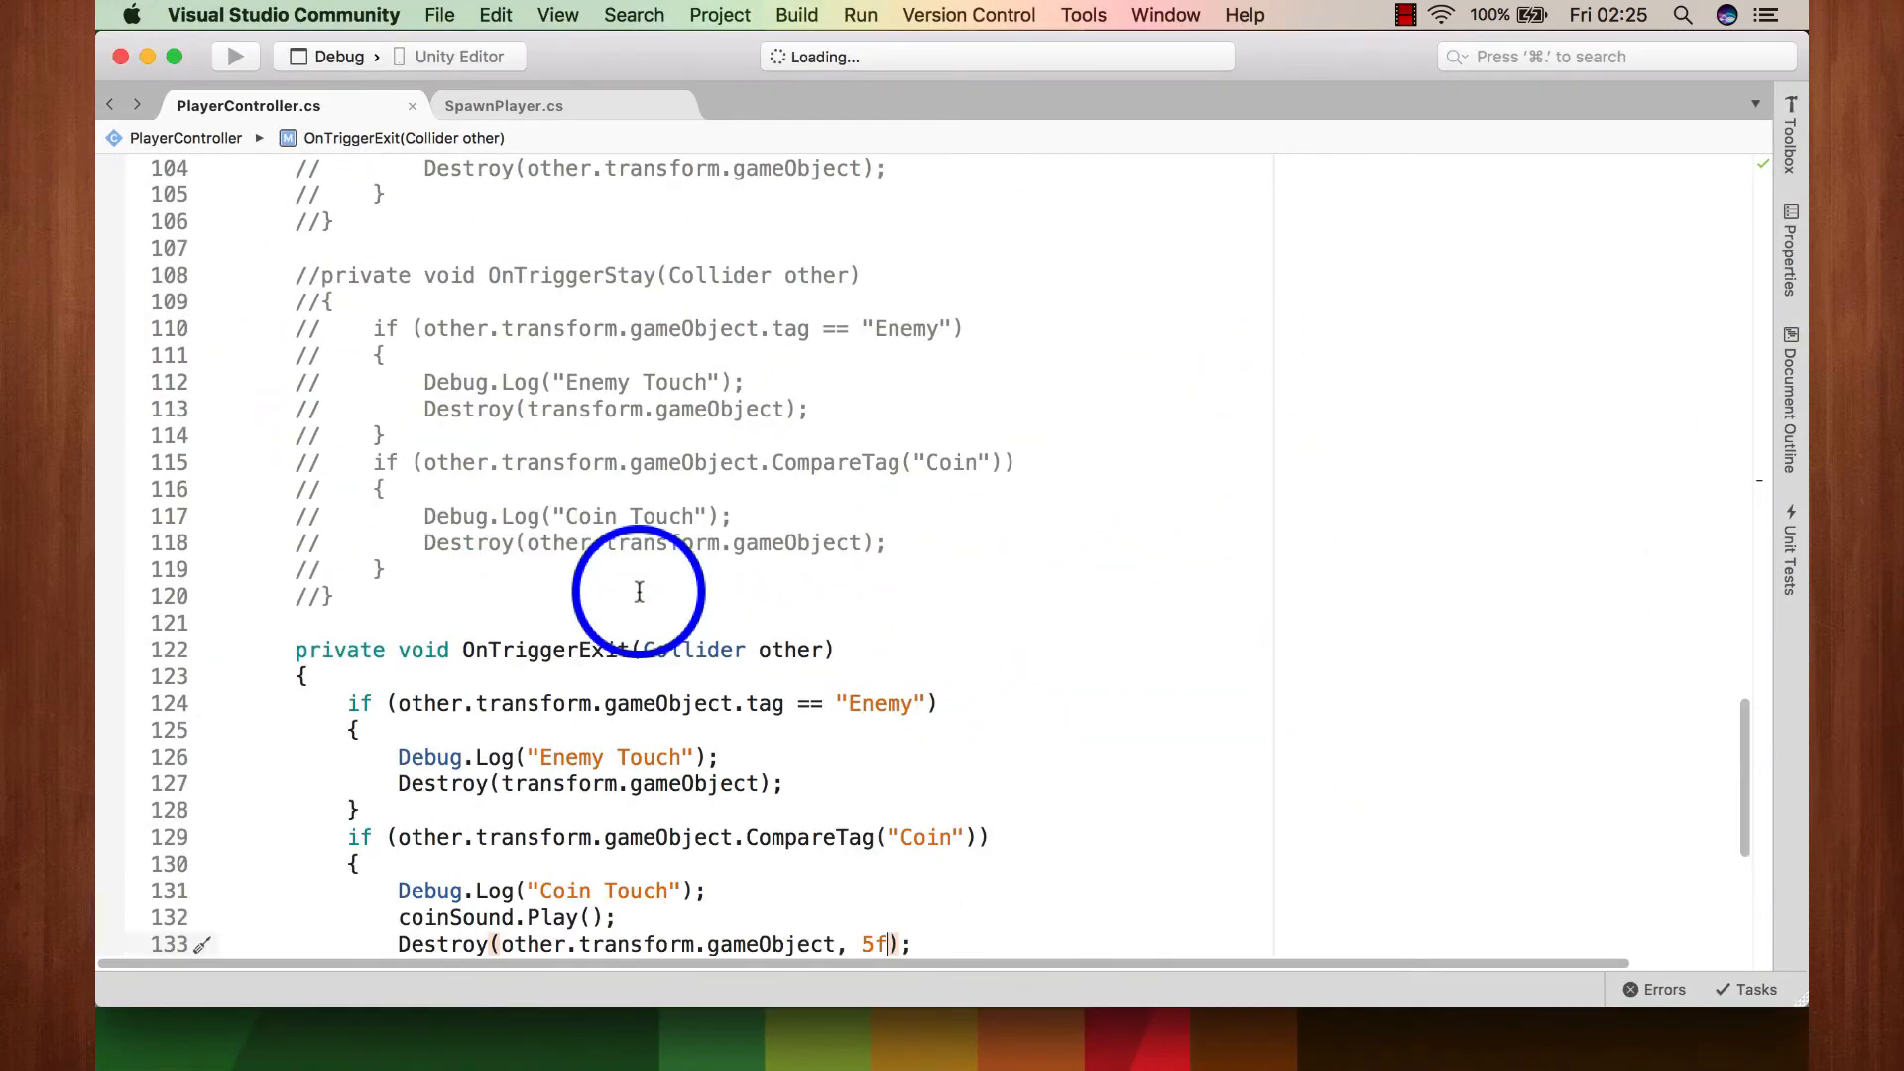
scroll(766, 575, up, 20)
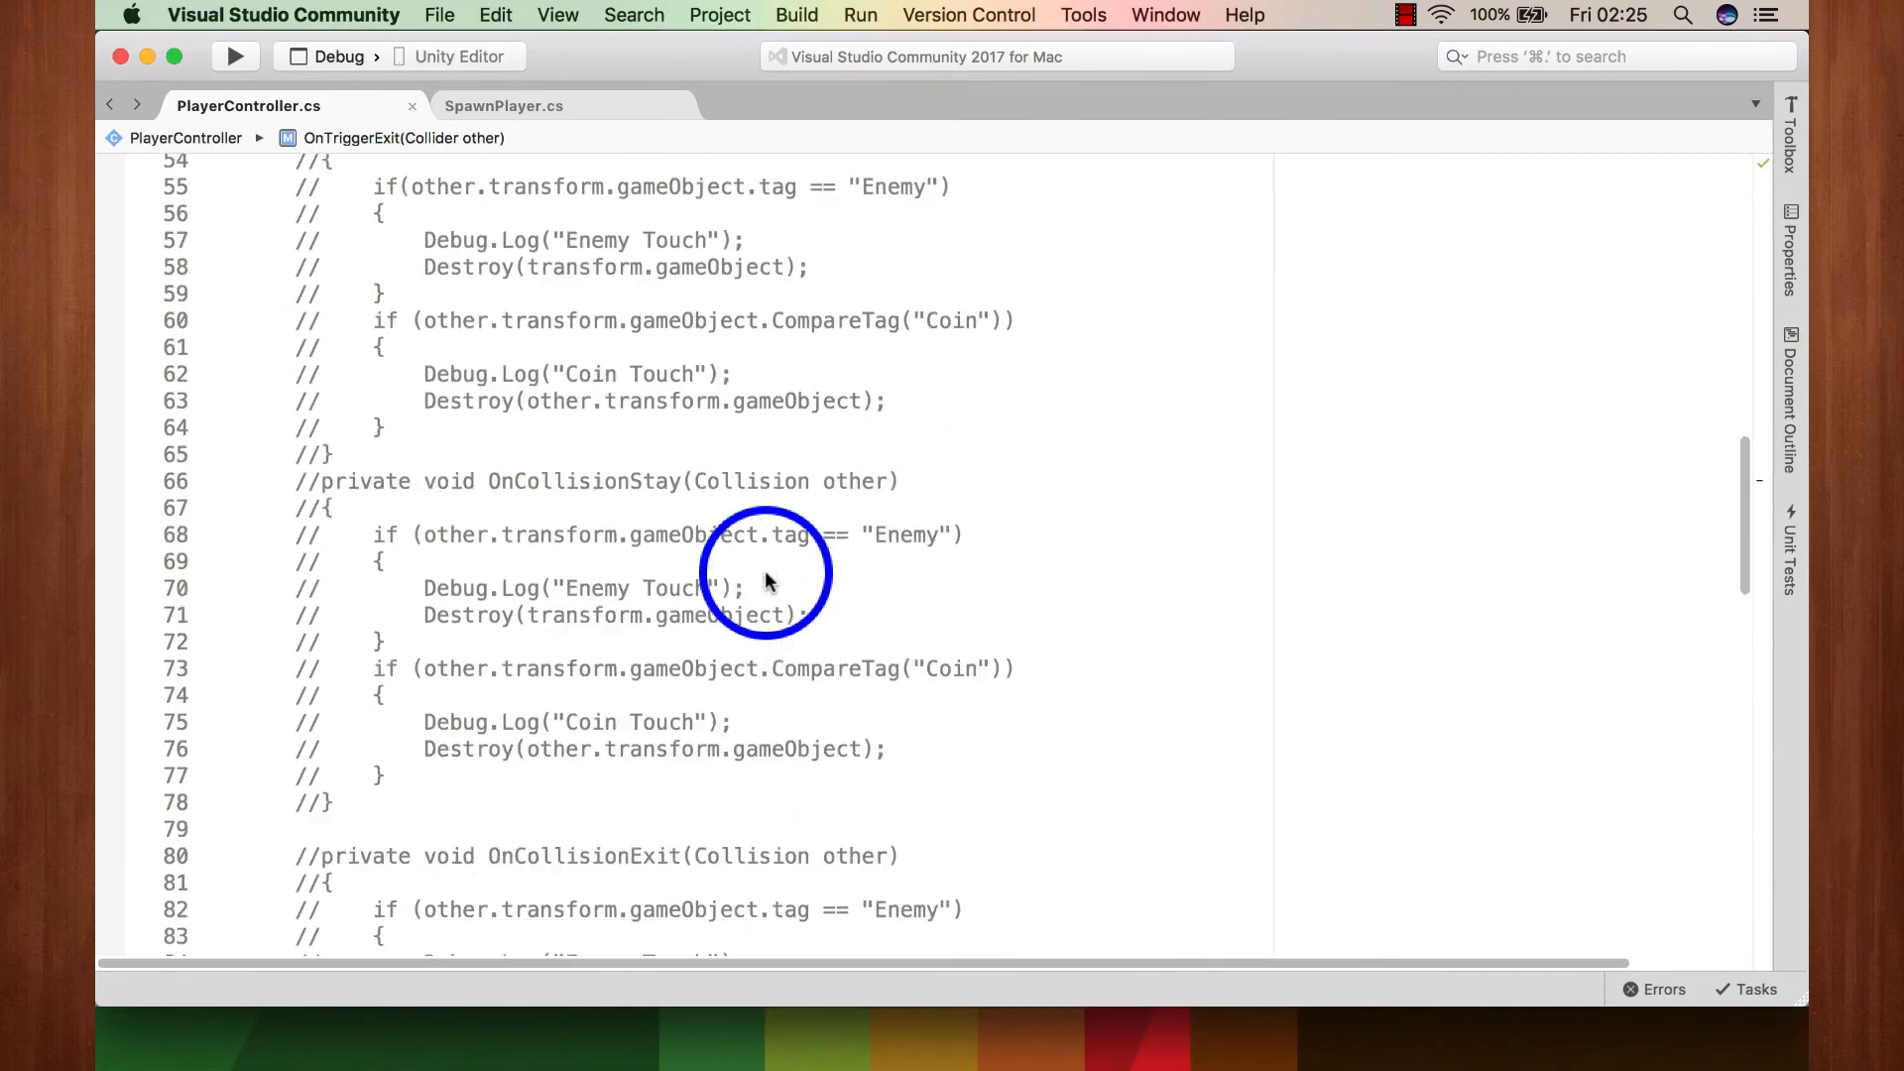
scroll(758, 520, up, 5)
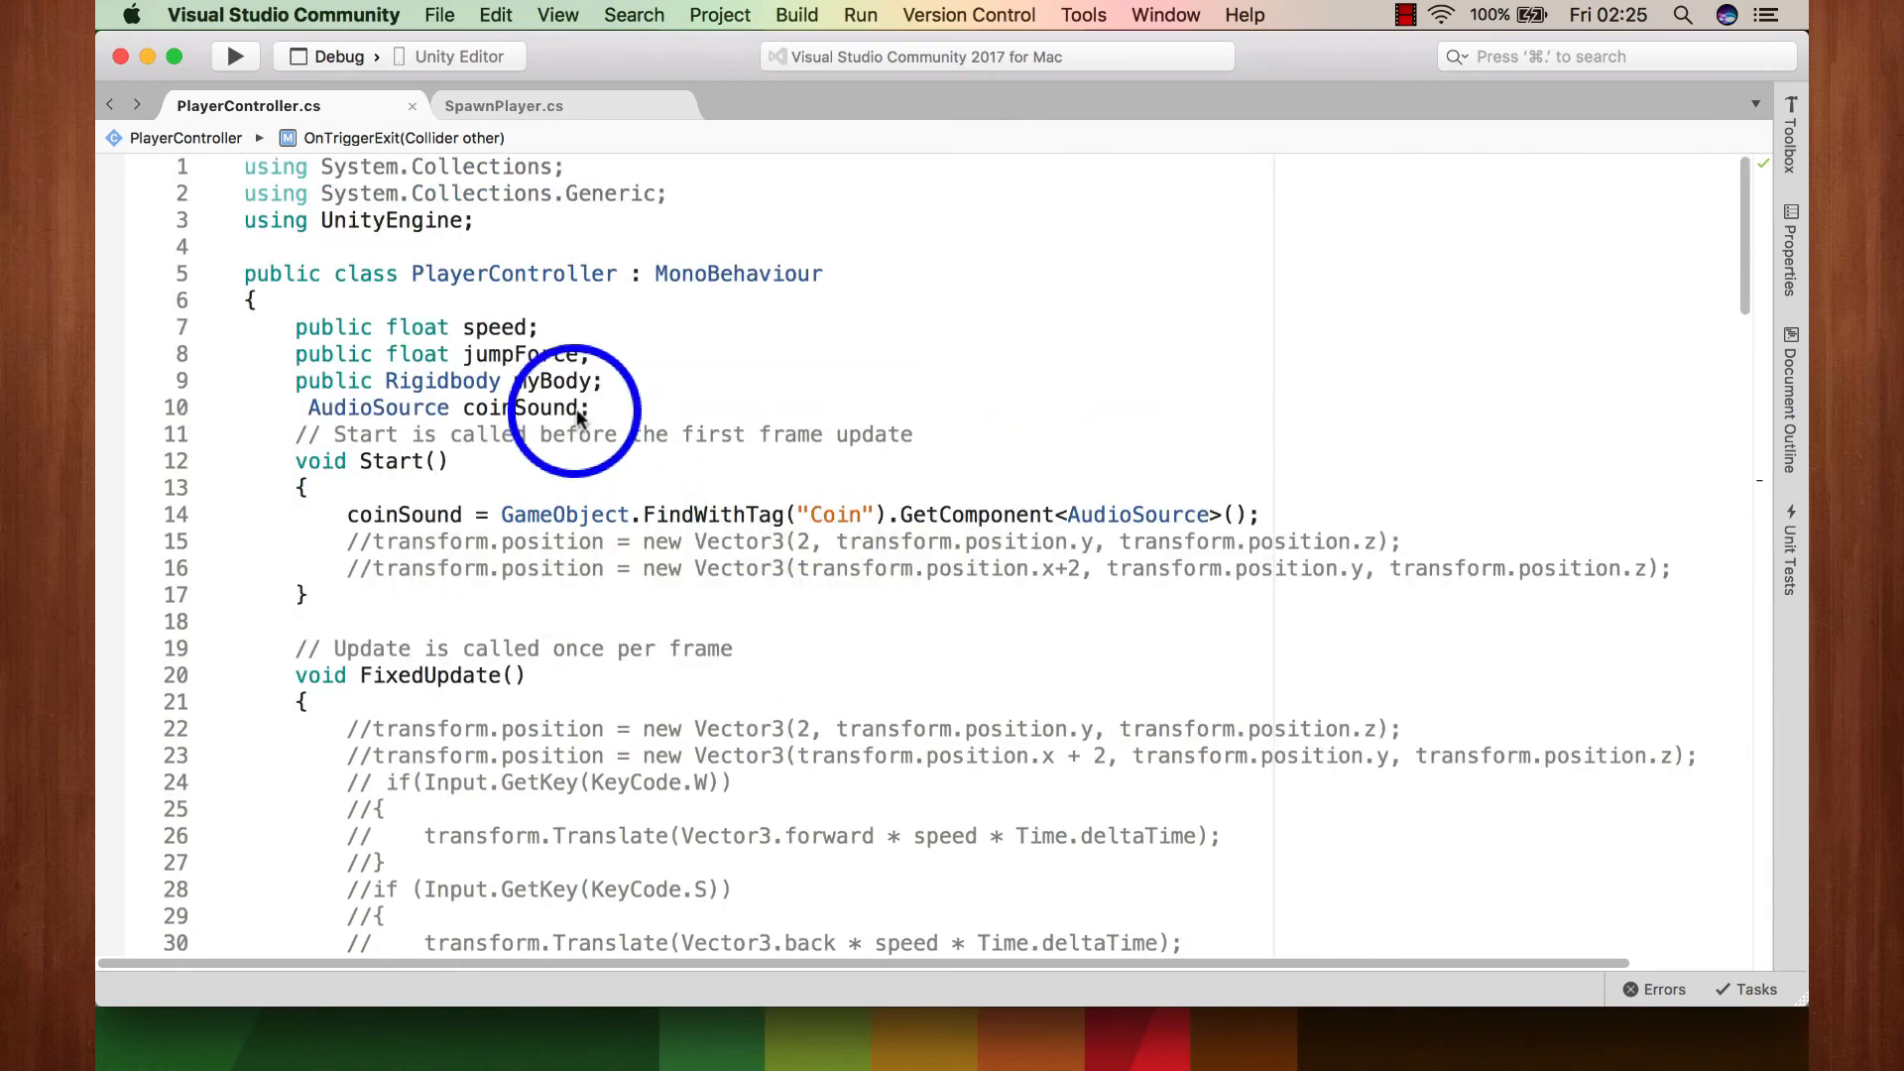
click(622, 407)
key(Return)
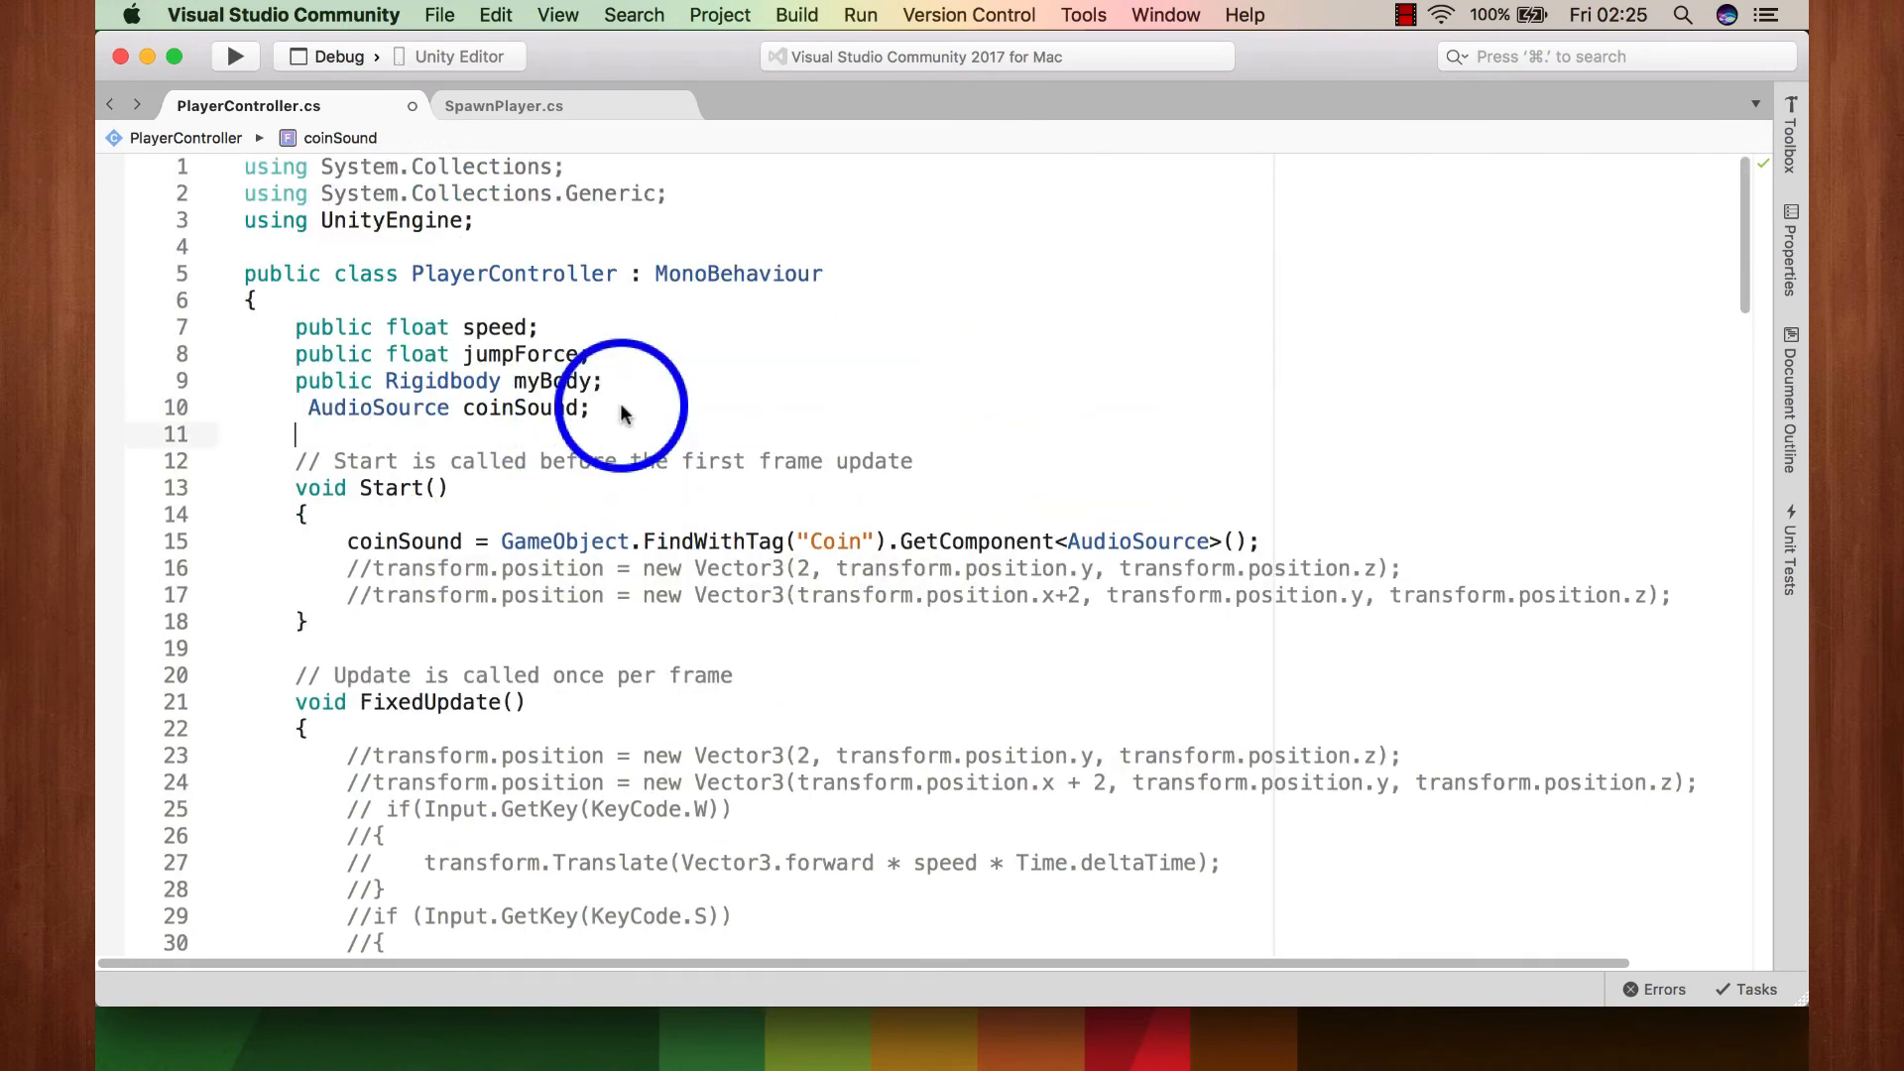
text(int score;)
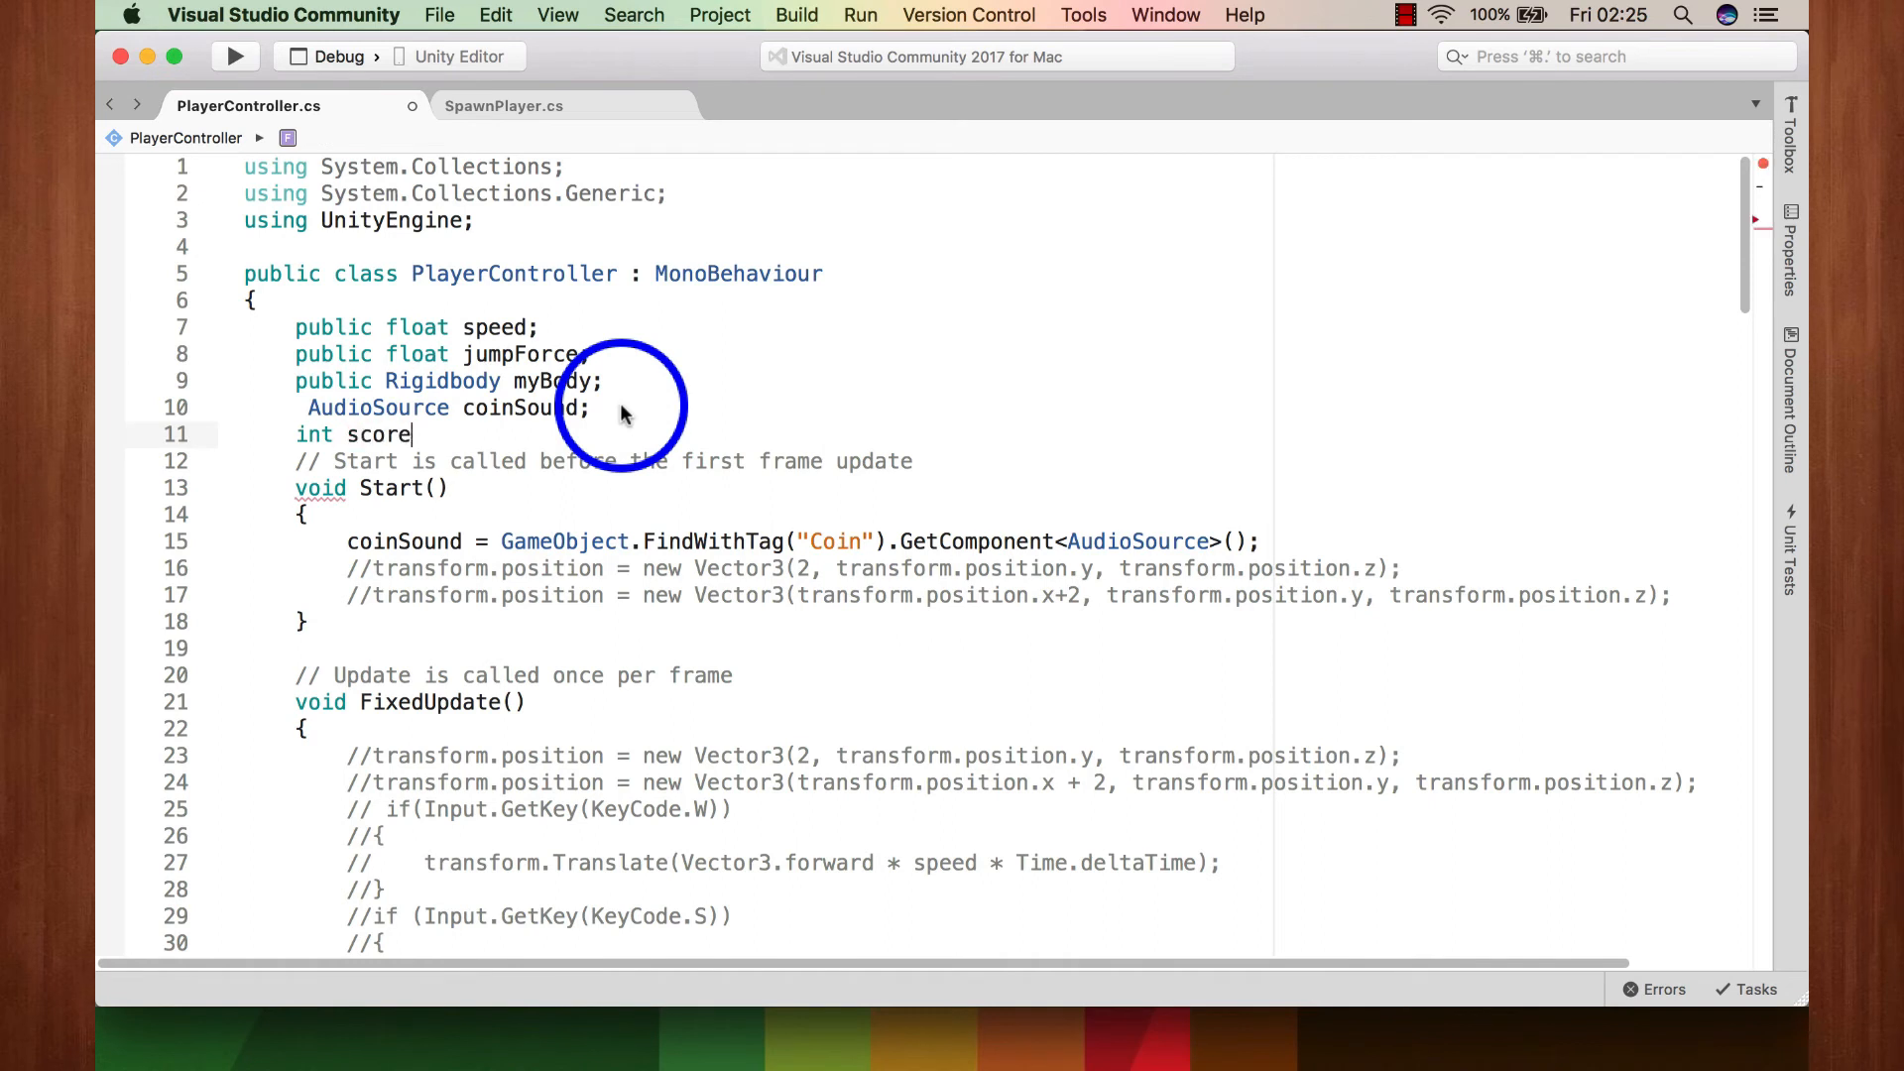
Step: Initialise the score with "score = 0;" as the first line of the Start method and save the script
click(363, 521)
key(Return)
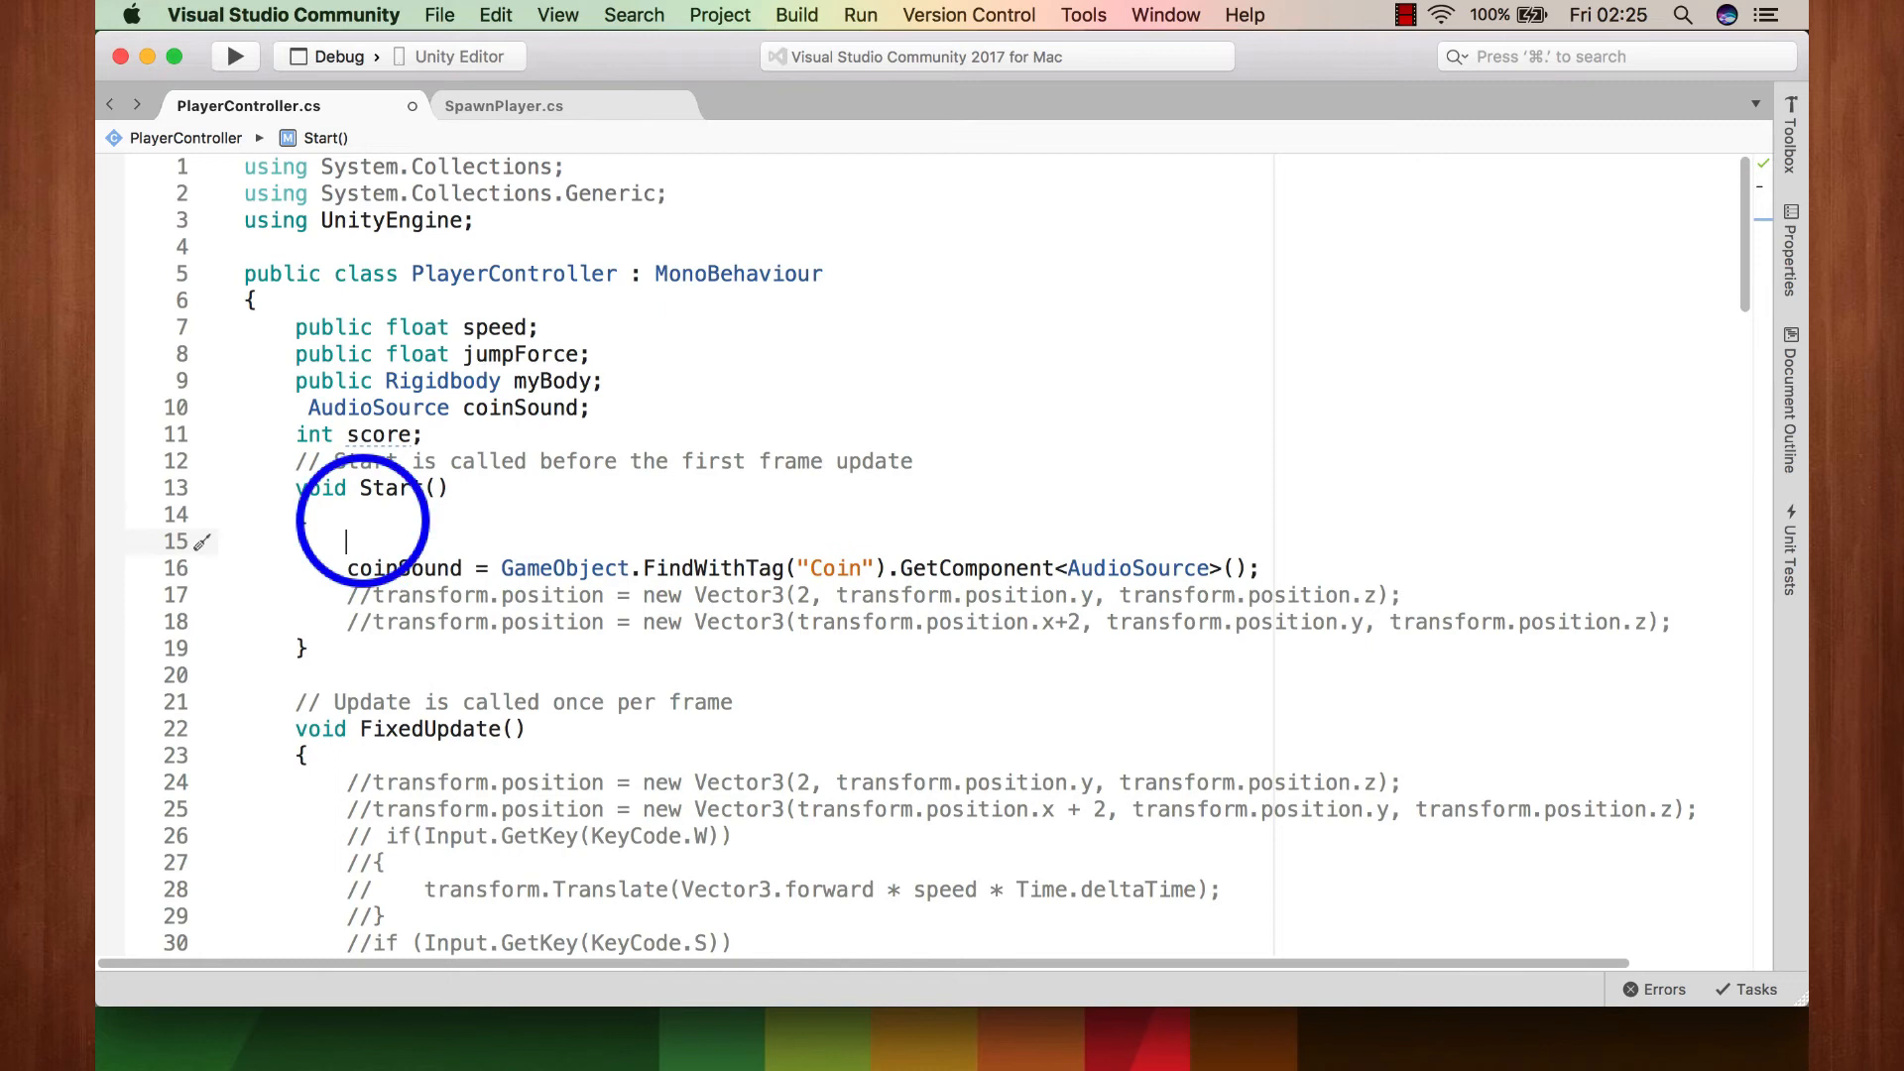
text(score = )
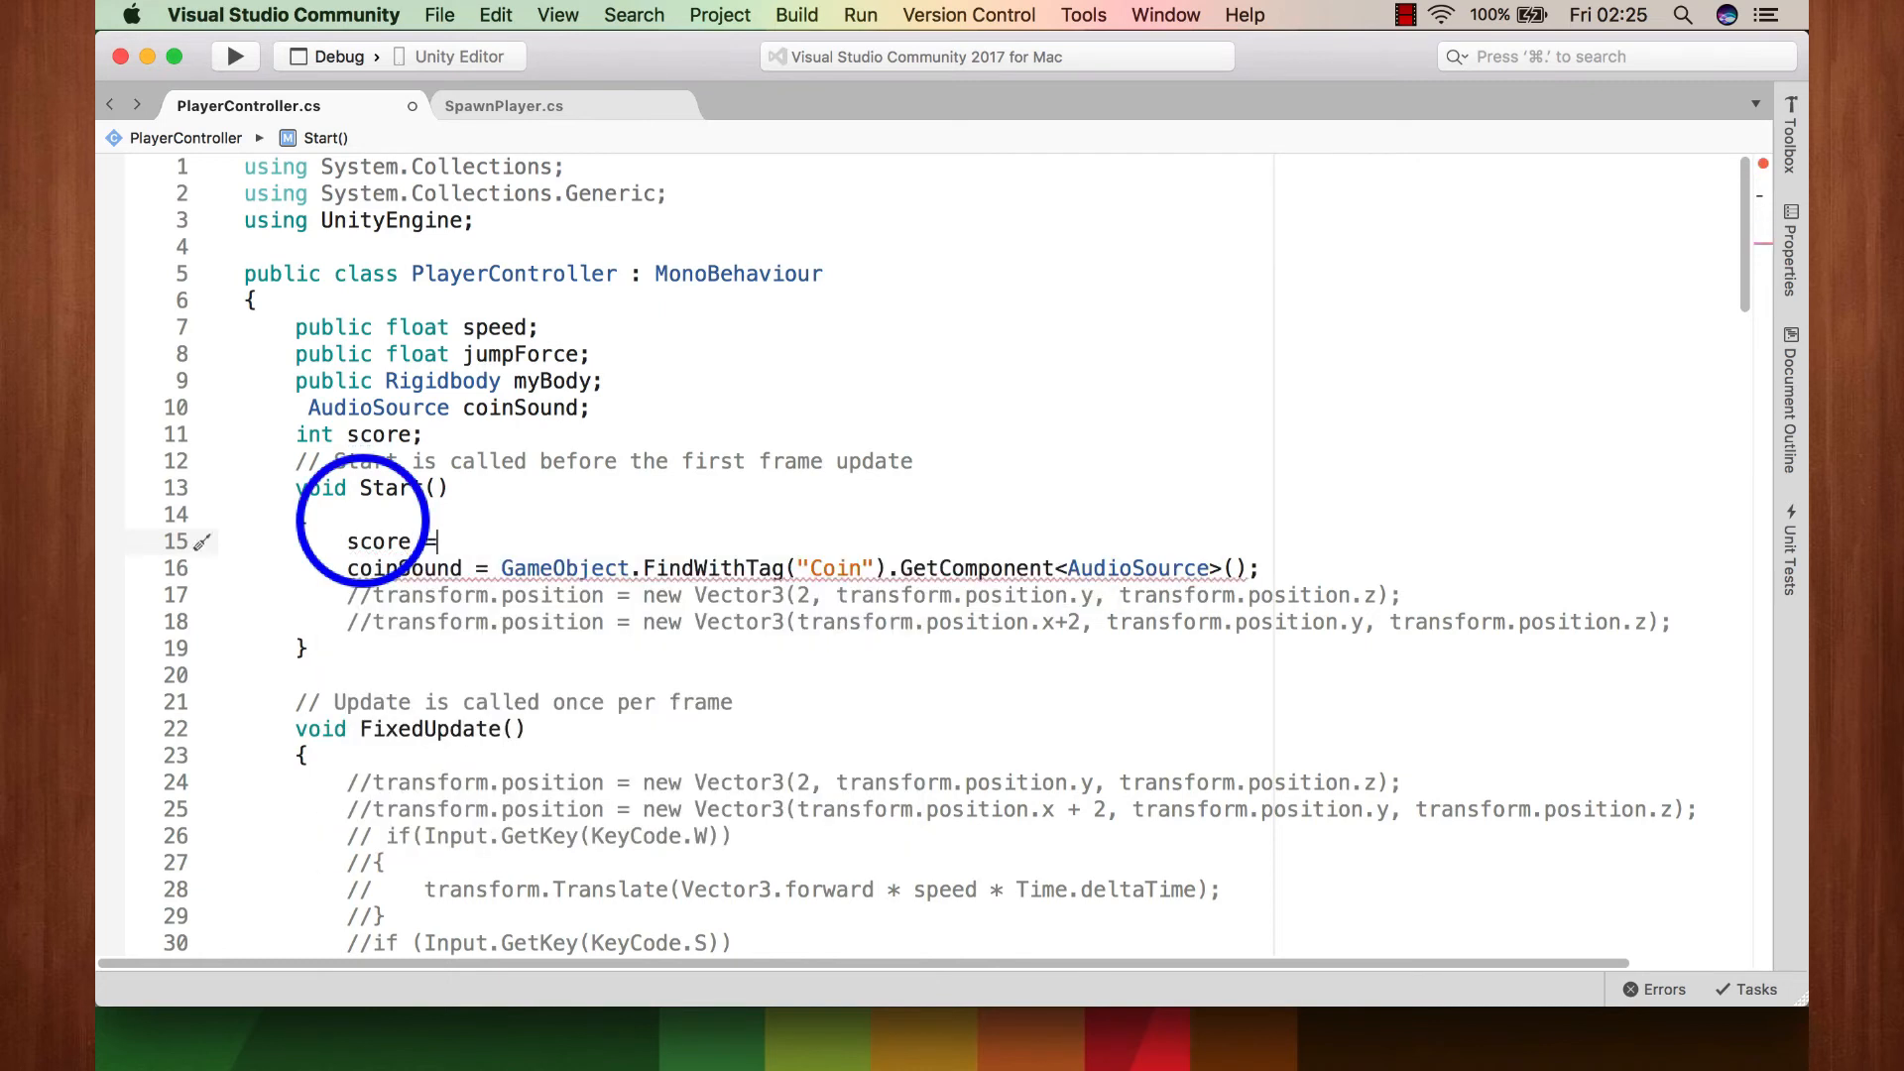
text(0;)
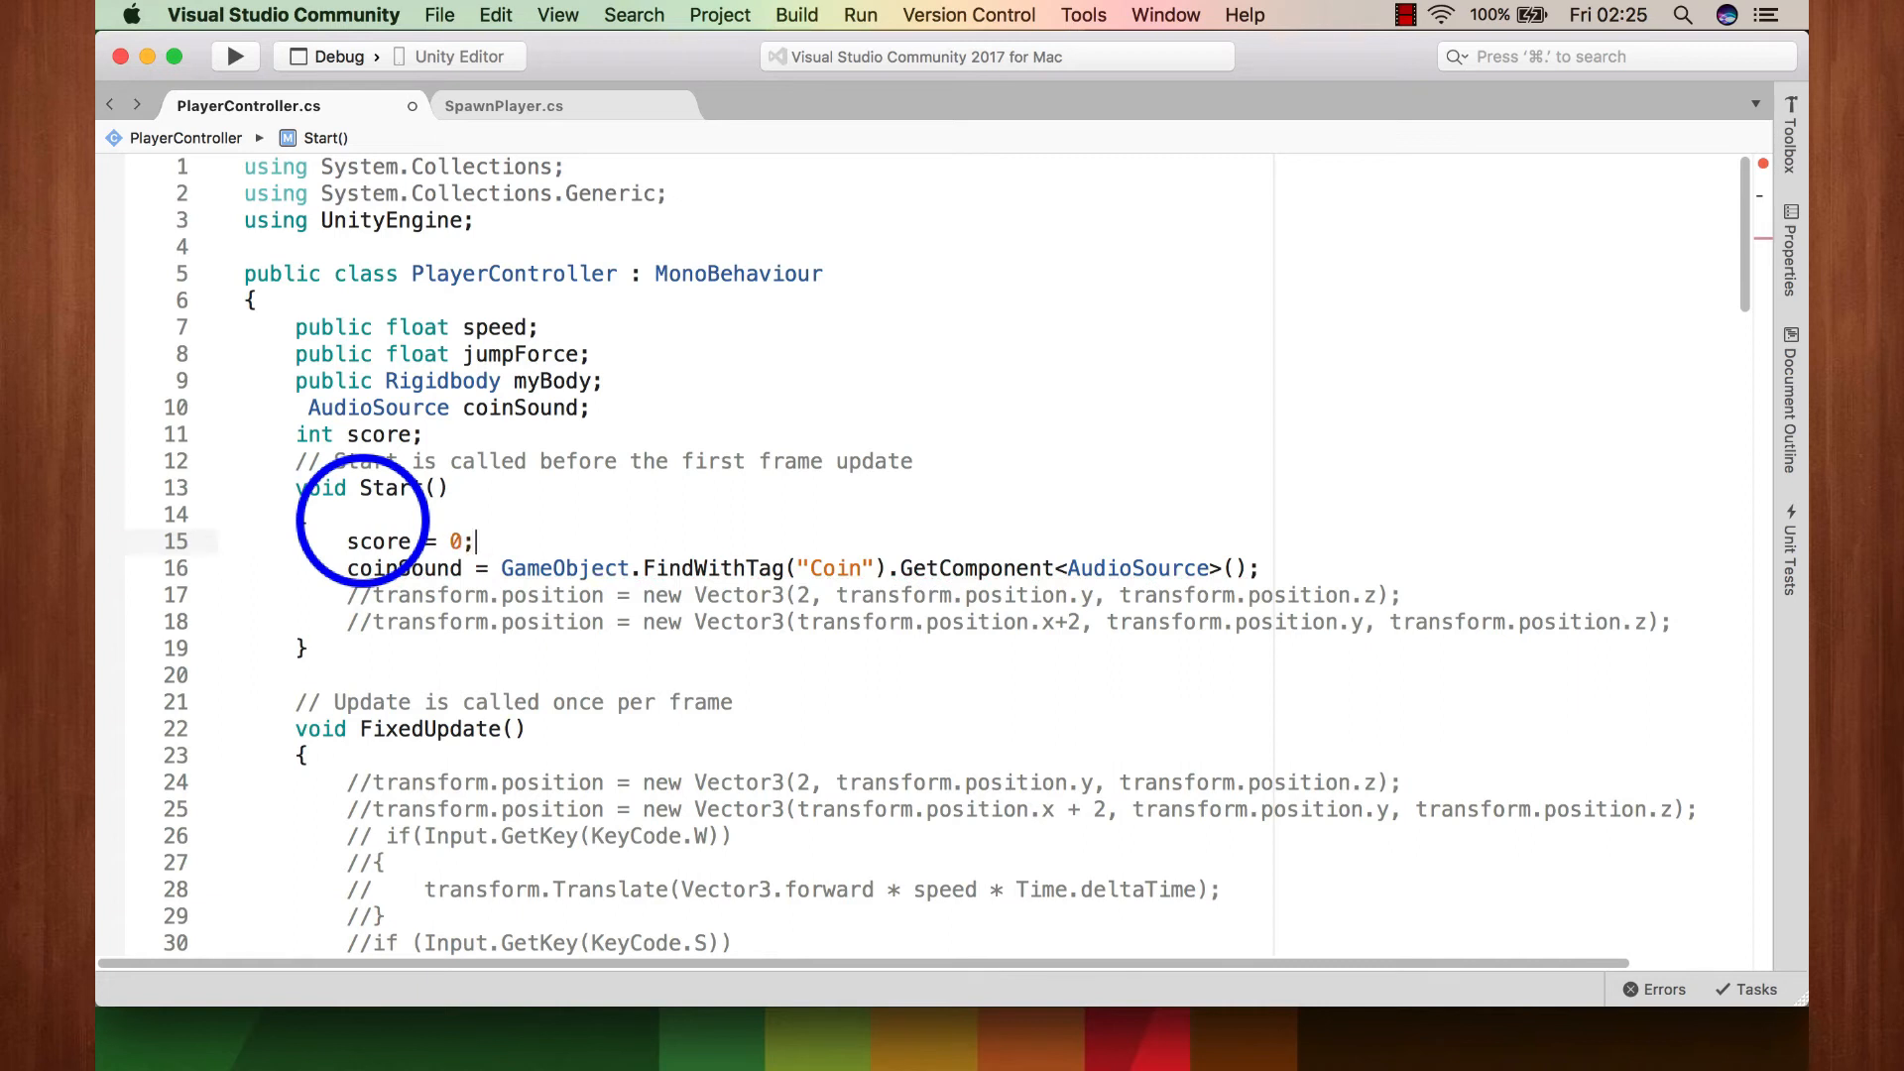
key(super+s)
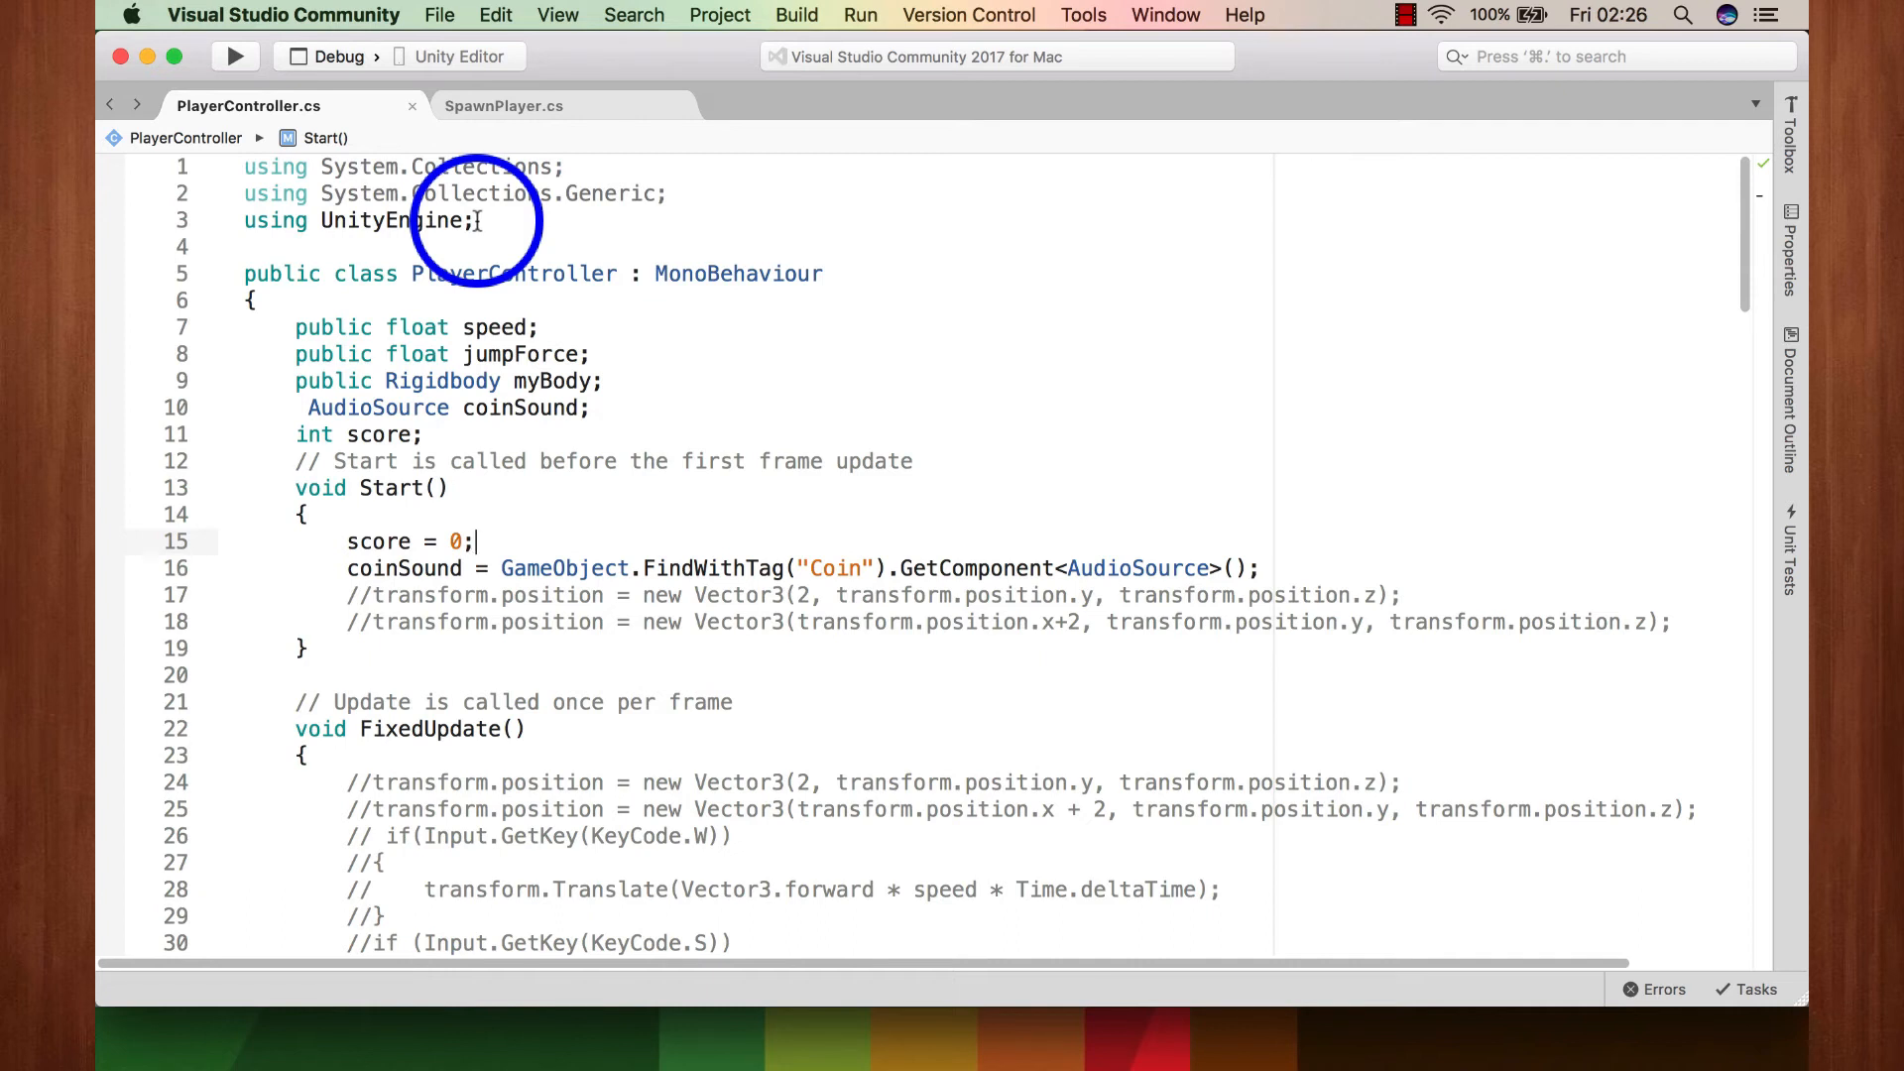
Step: Import the UI namespace by adding "using UnityEngine.UI;" below the UnityEngine directive
click(477, 220)
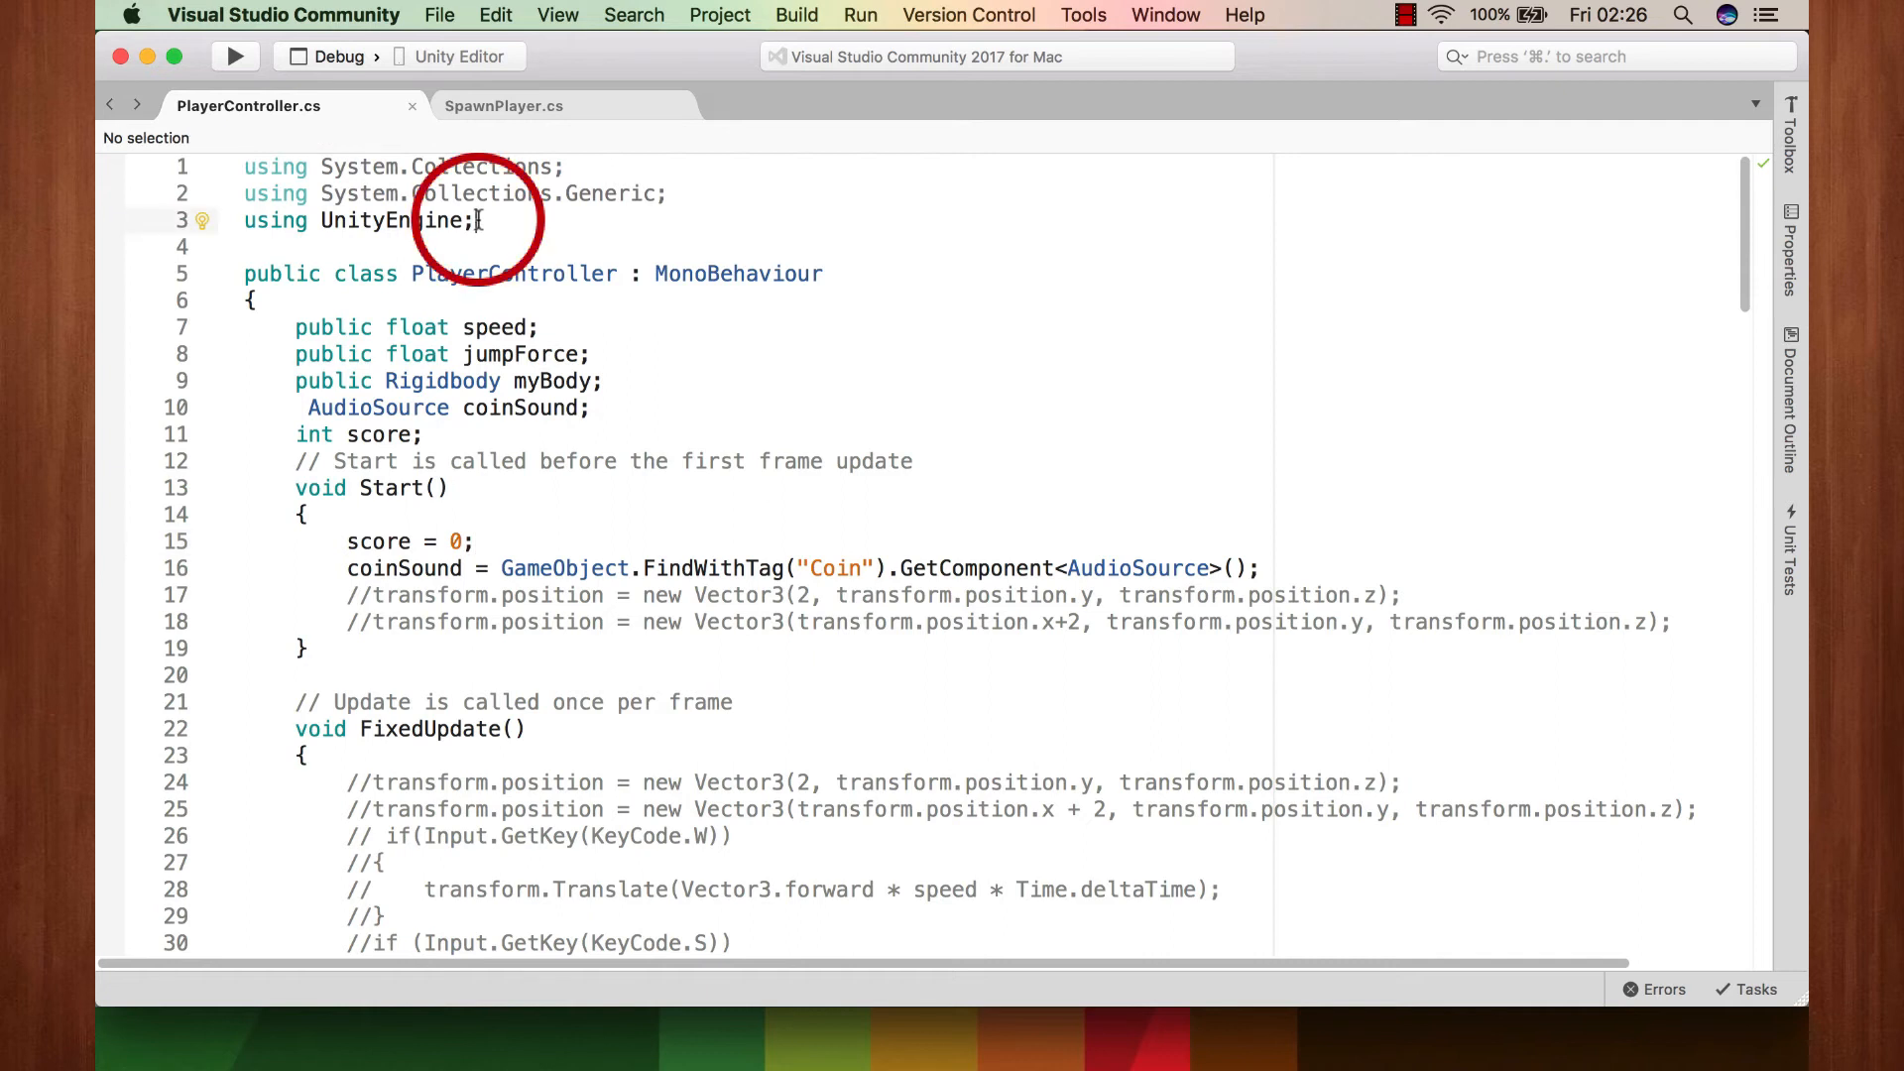
key(Return)
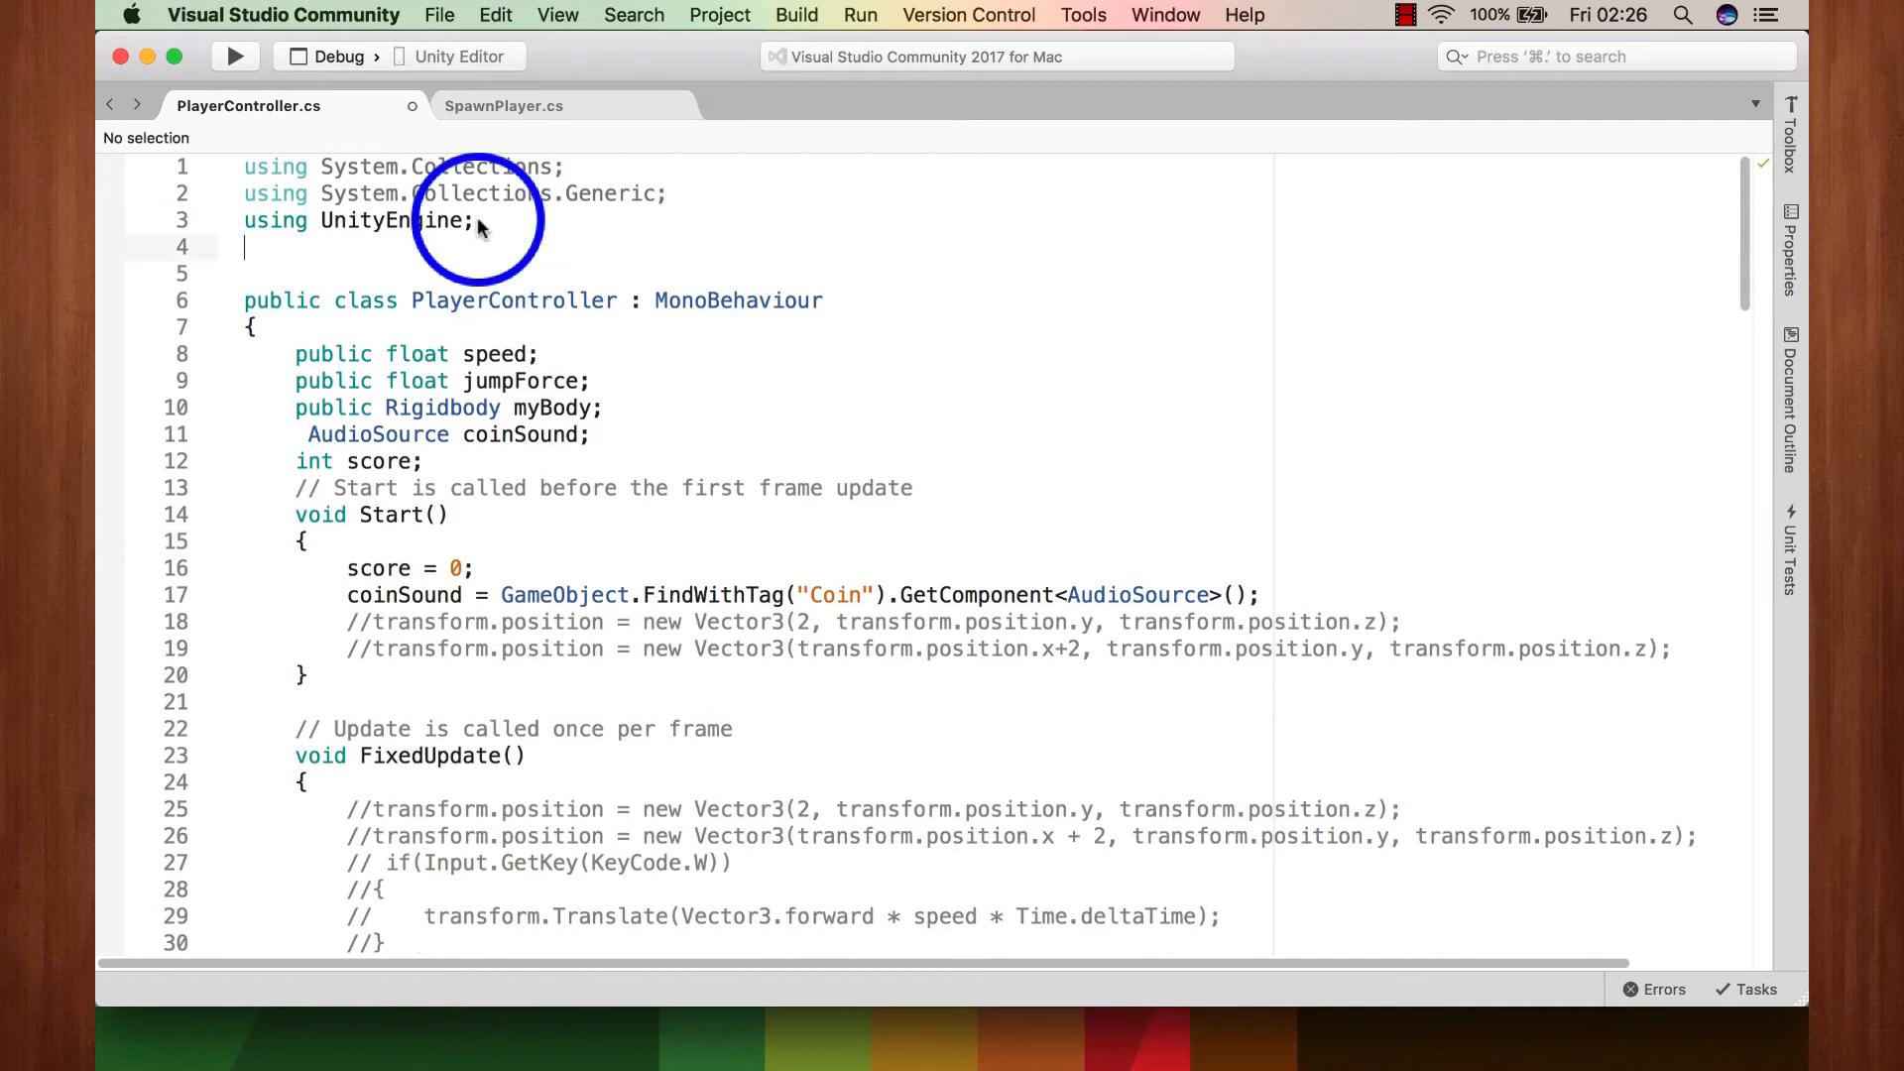
text(using)
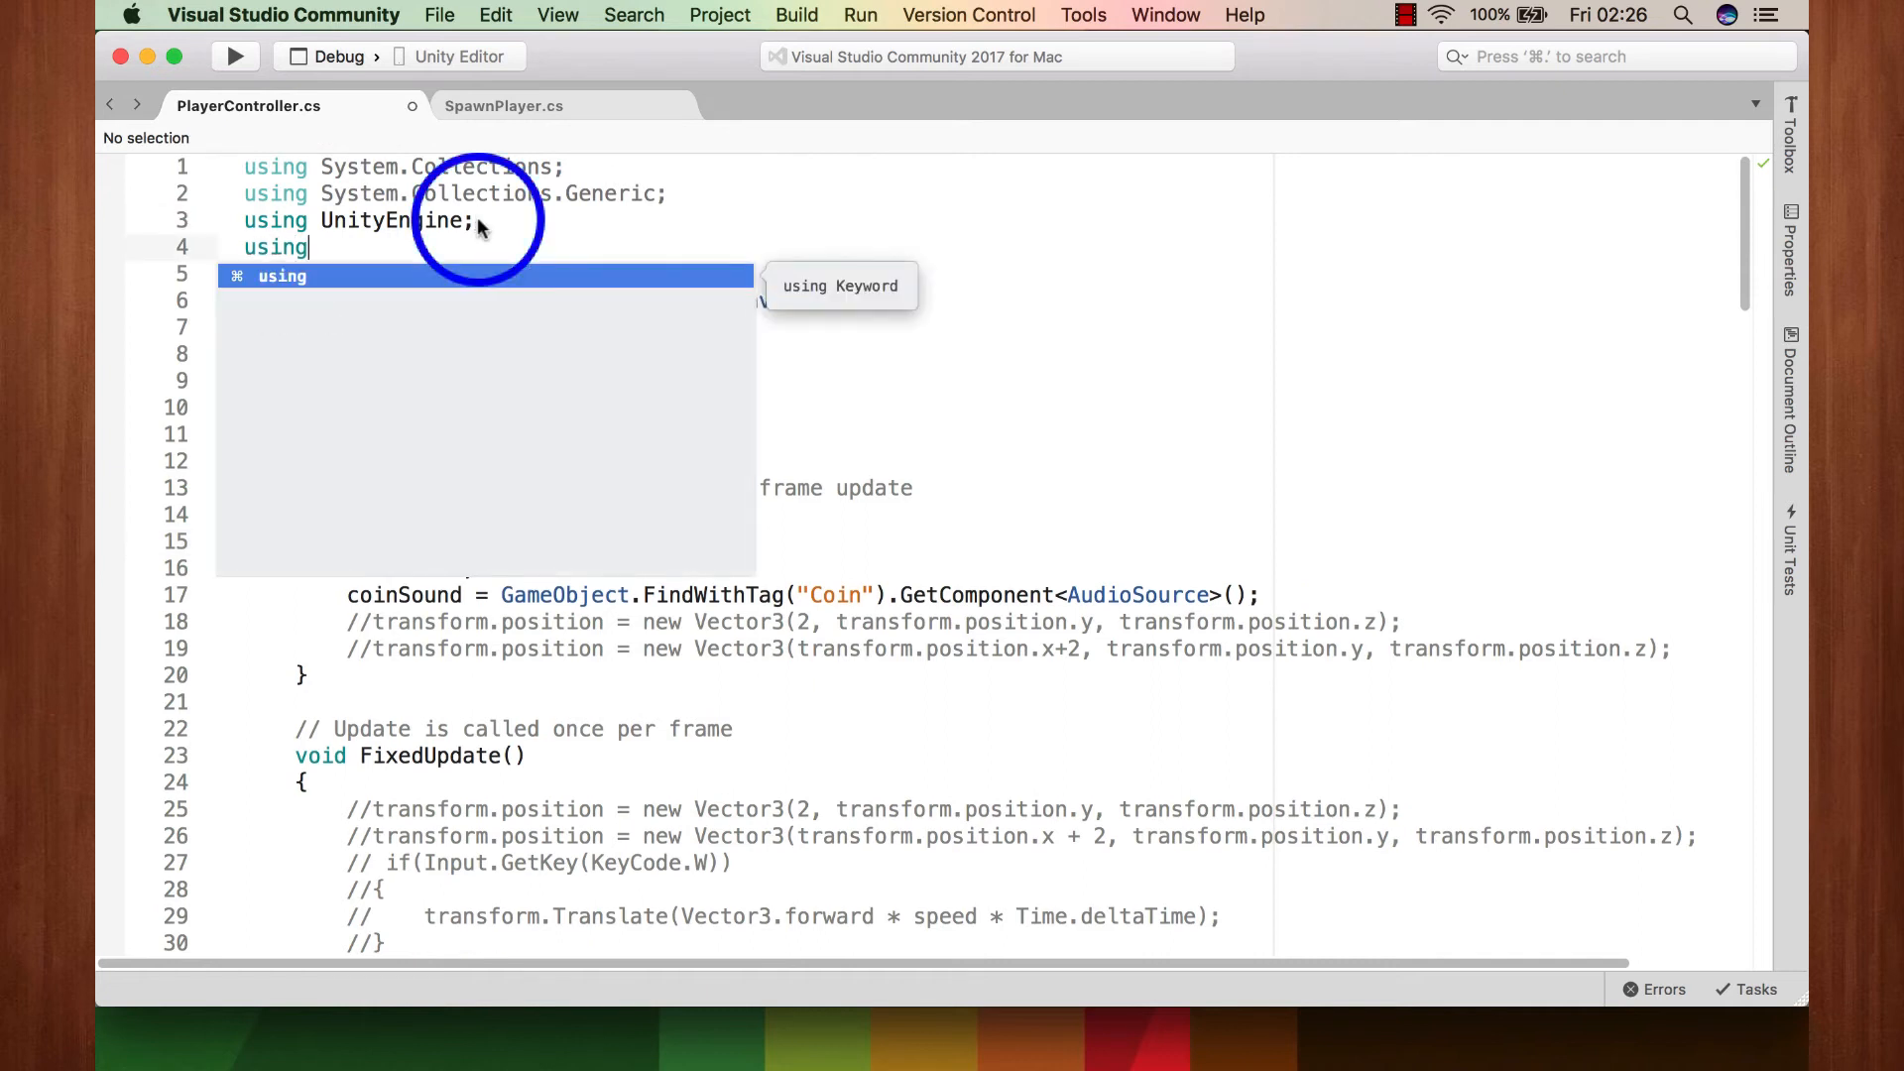
text( Unit)
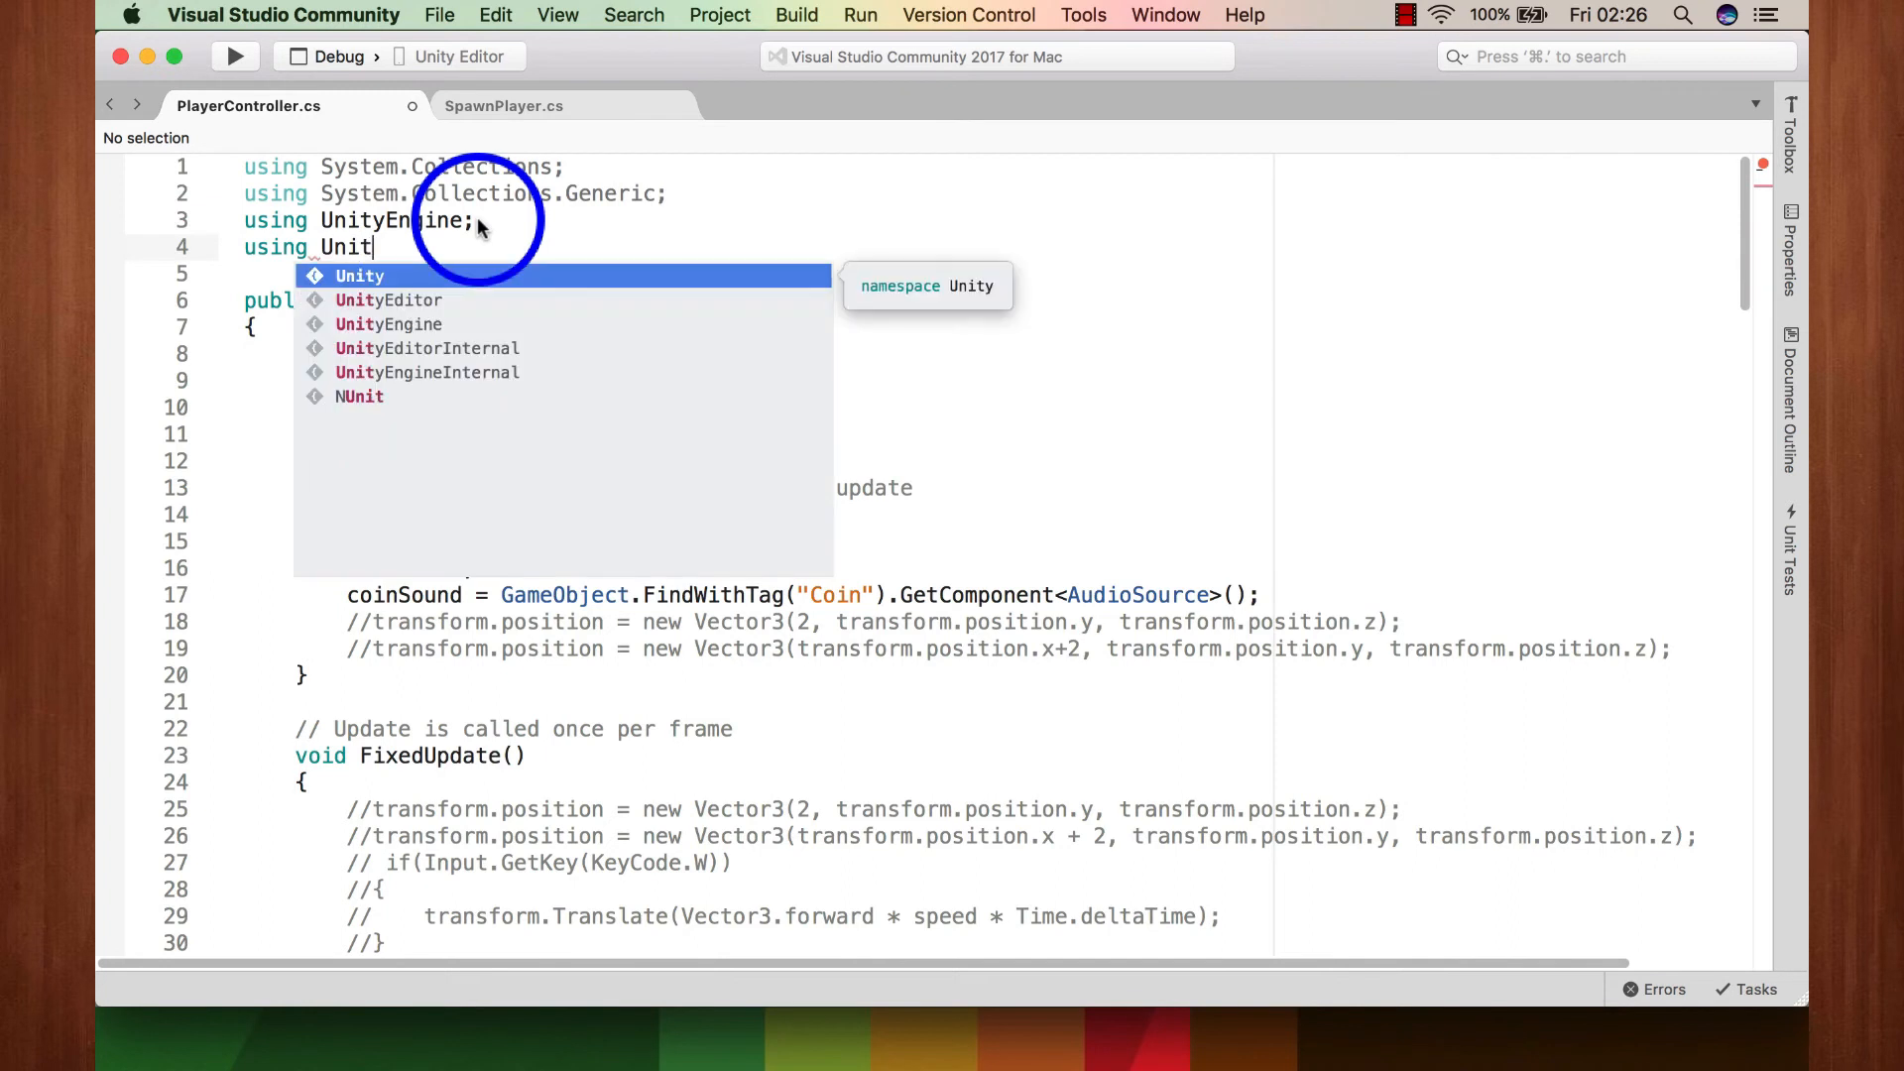
key(Down)
key(Down)
key(Return)
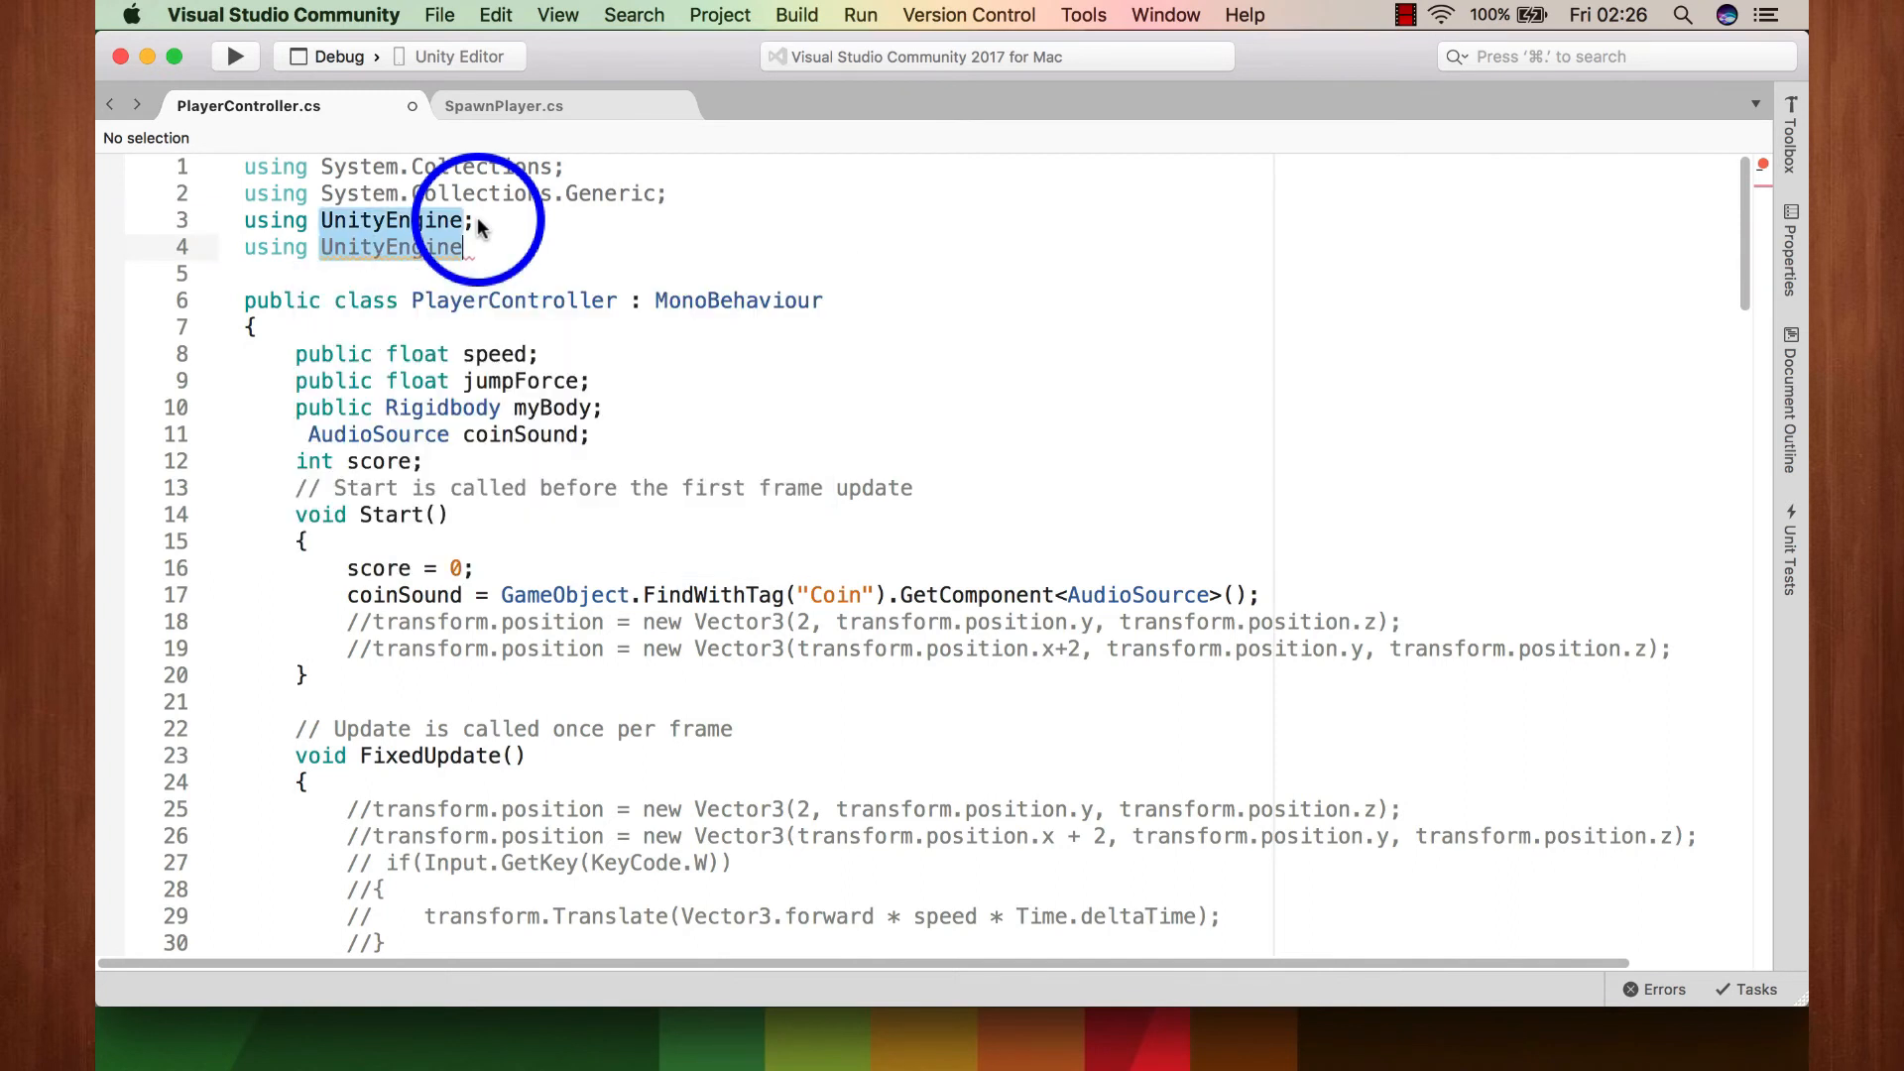
text(.)
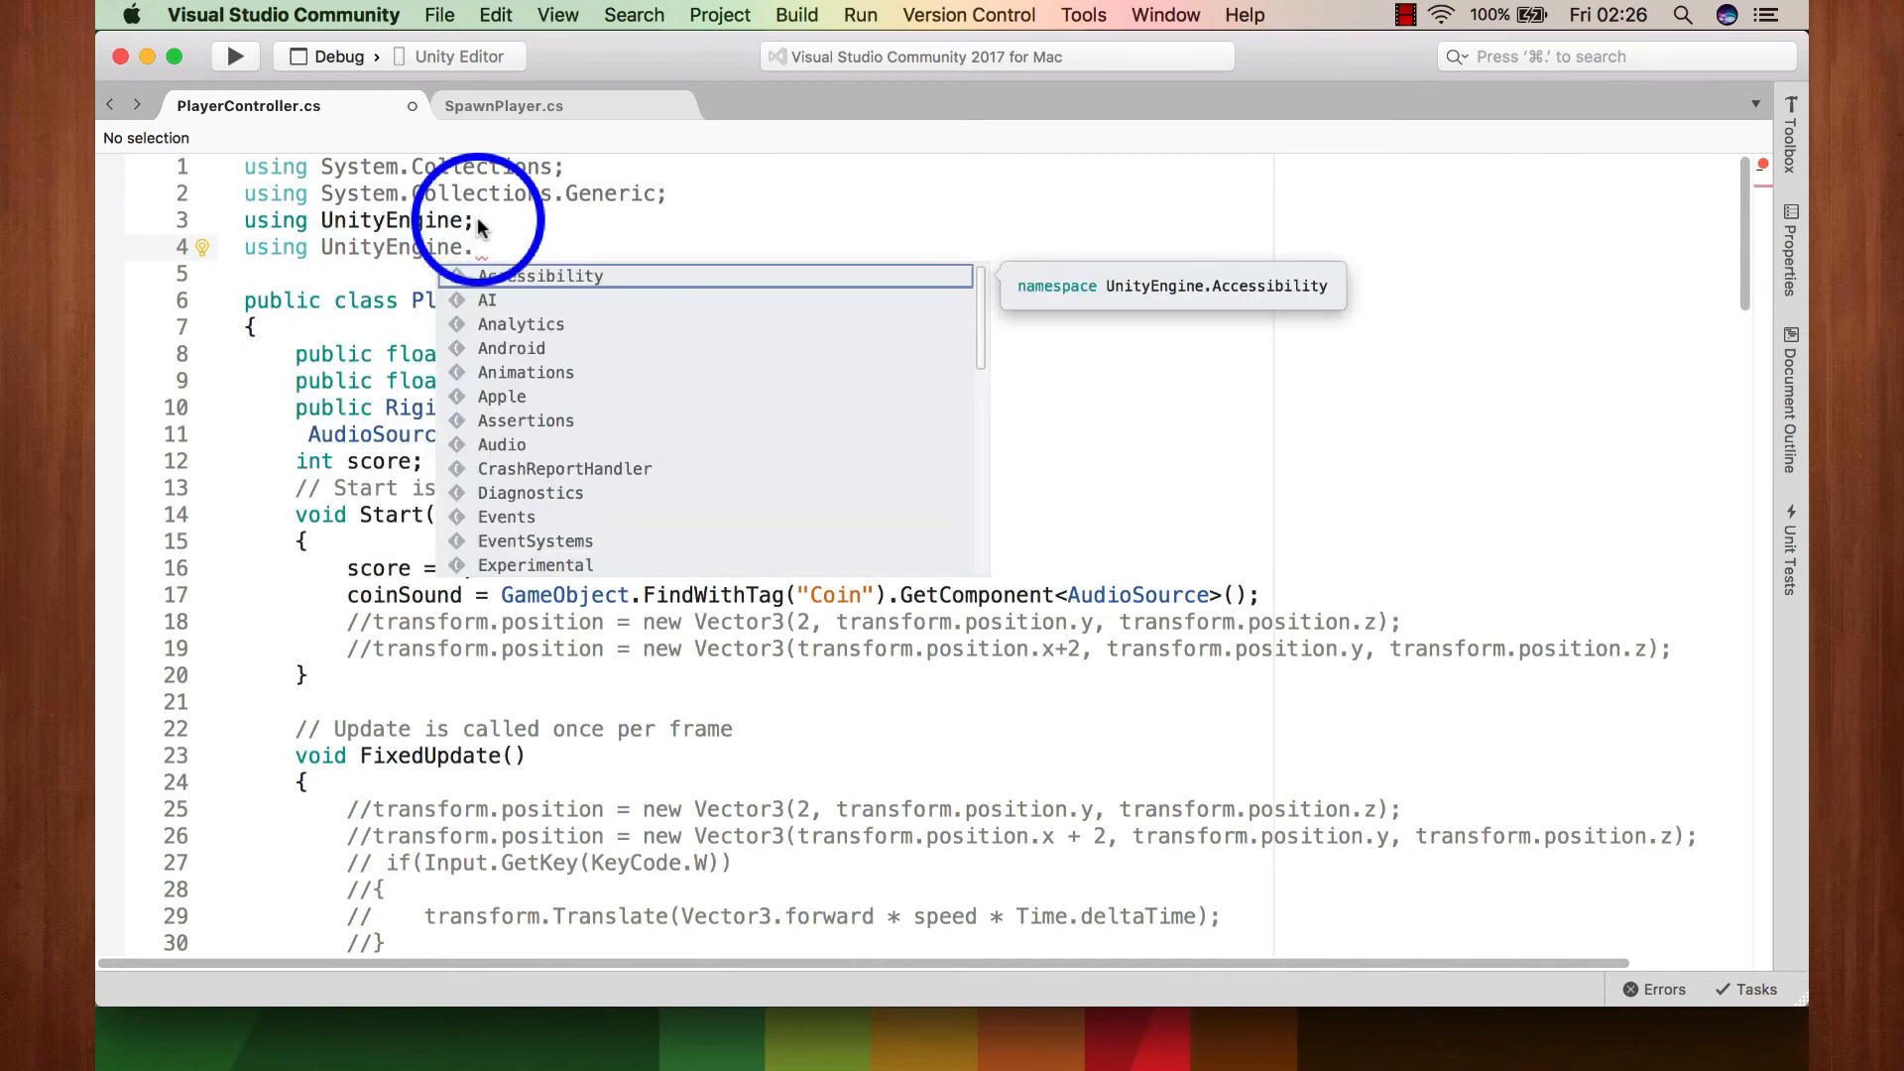
text(UI)
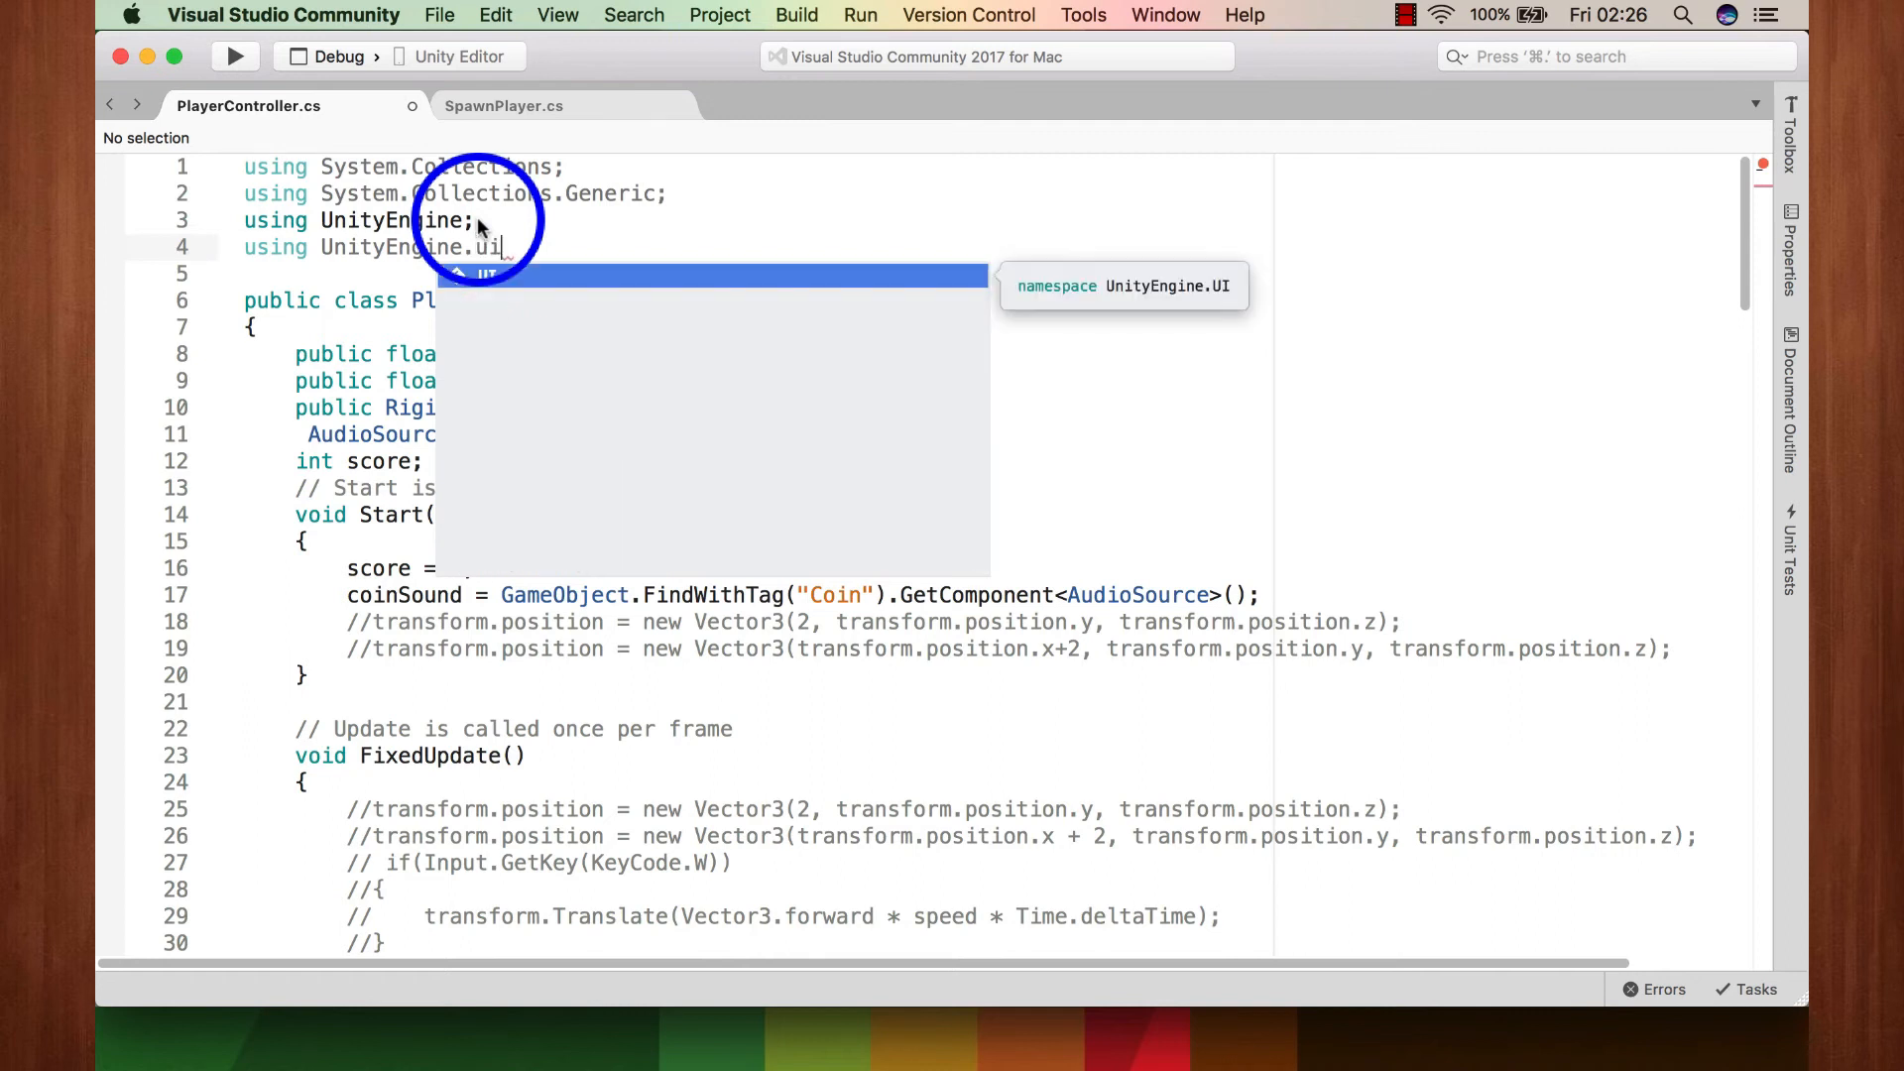
key(Return)
text(;)
key(Return)
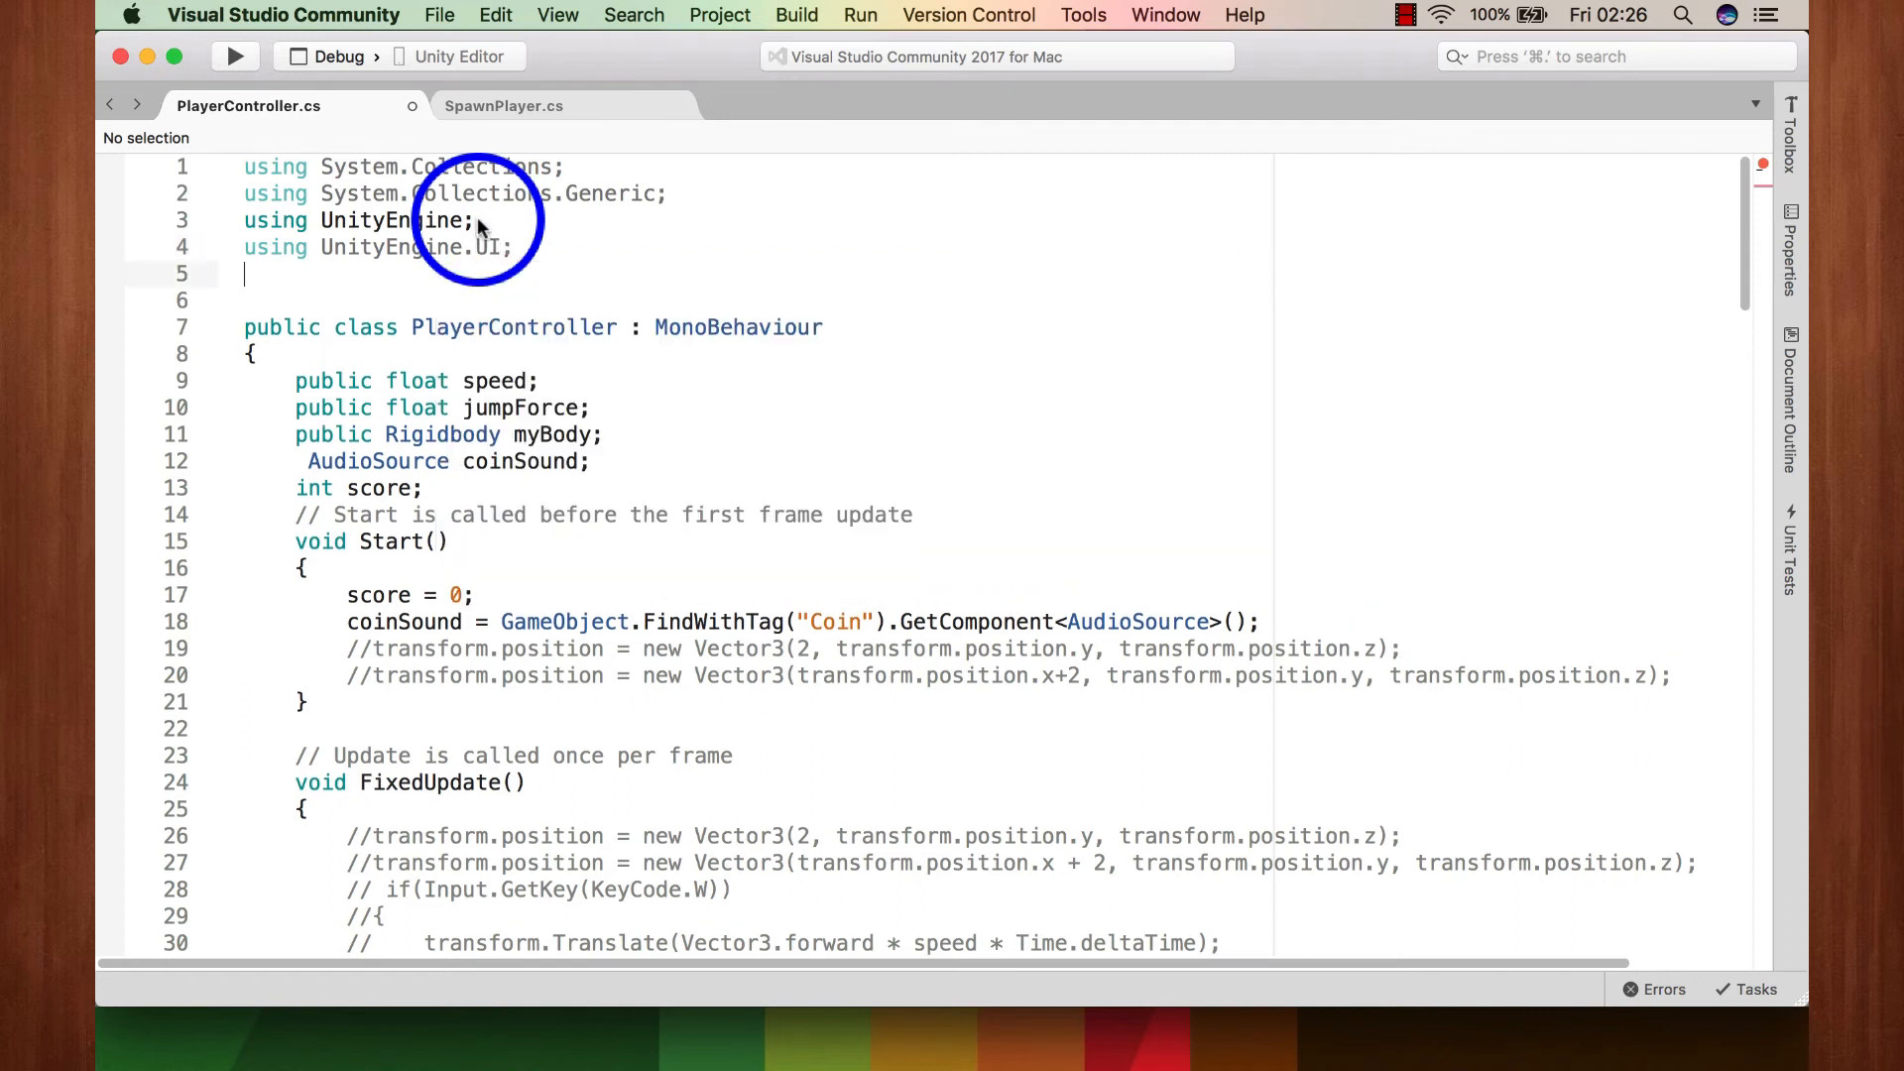
text(using)
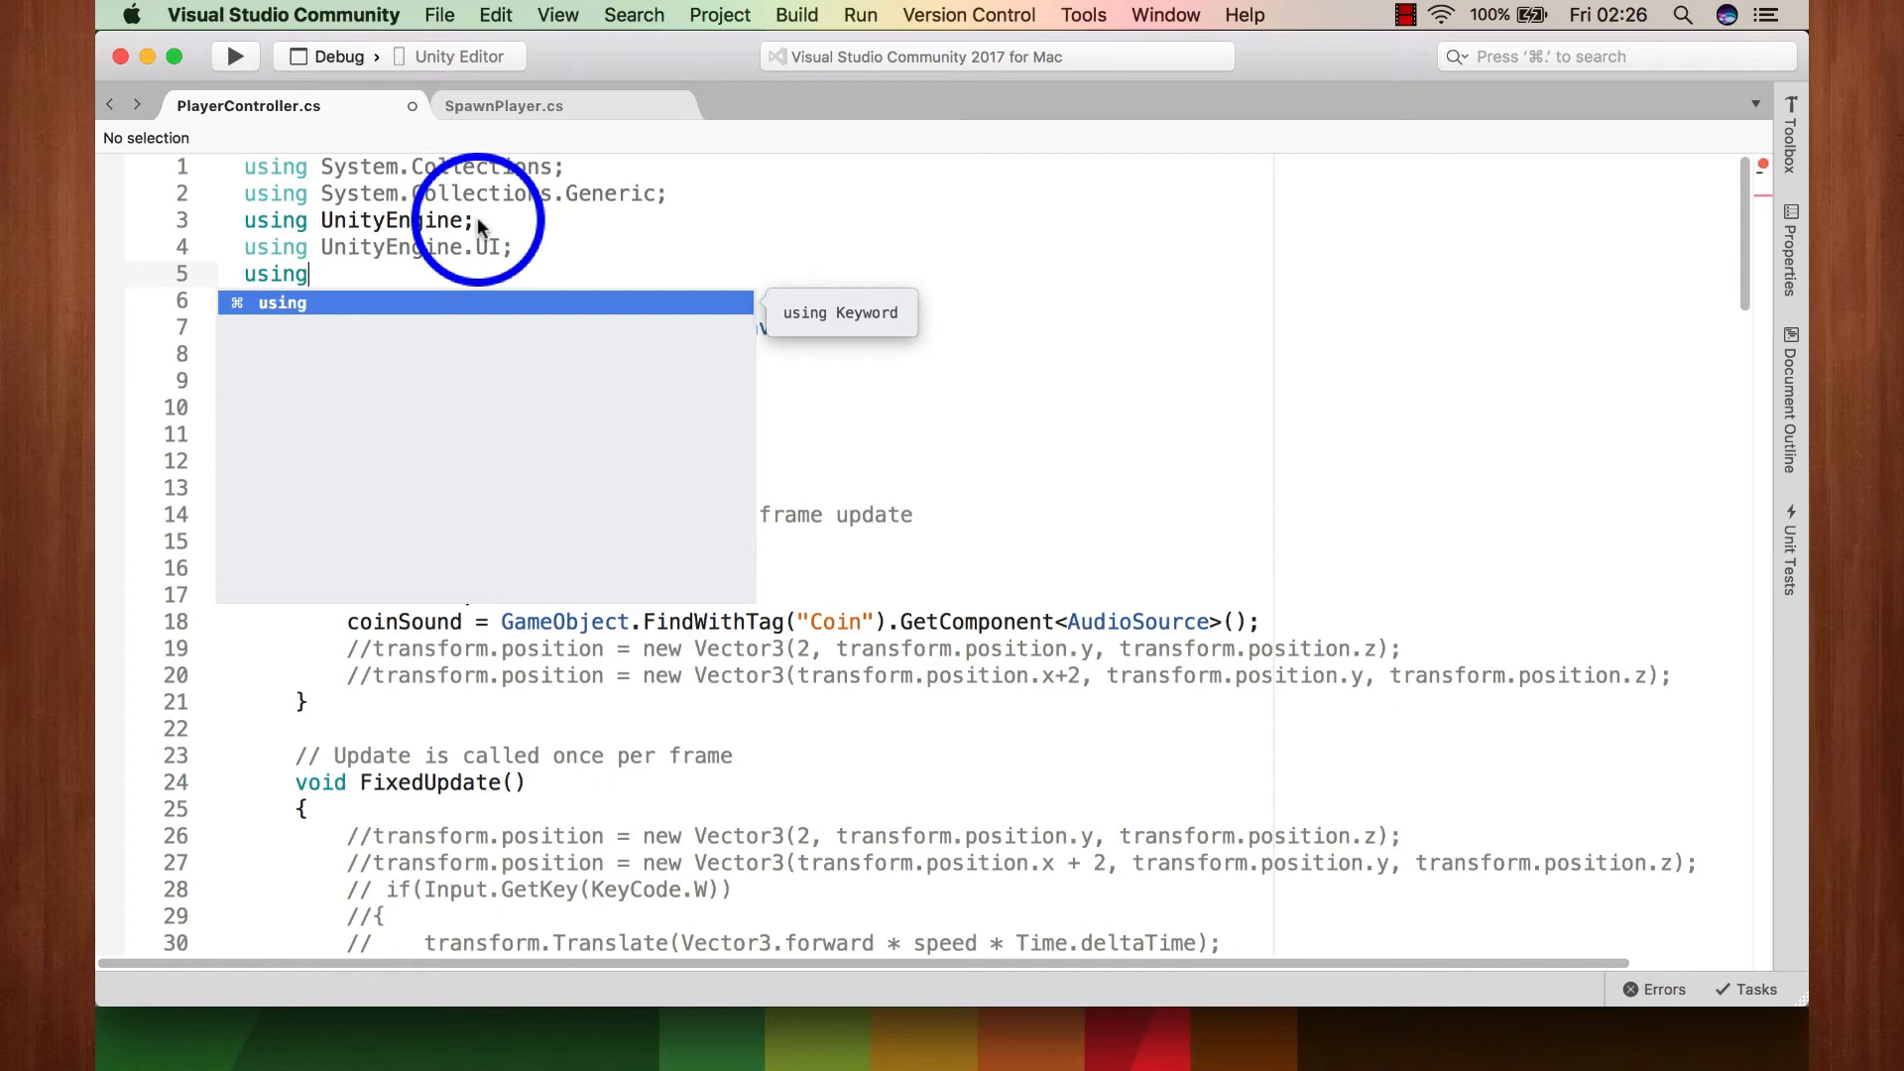
text( T)
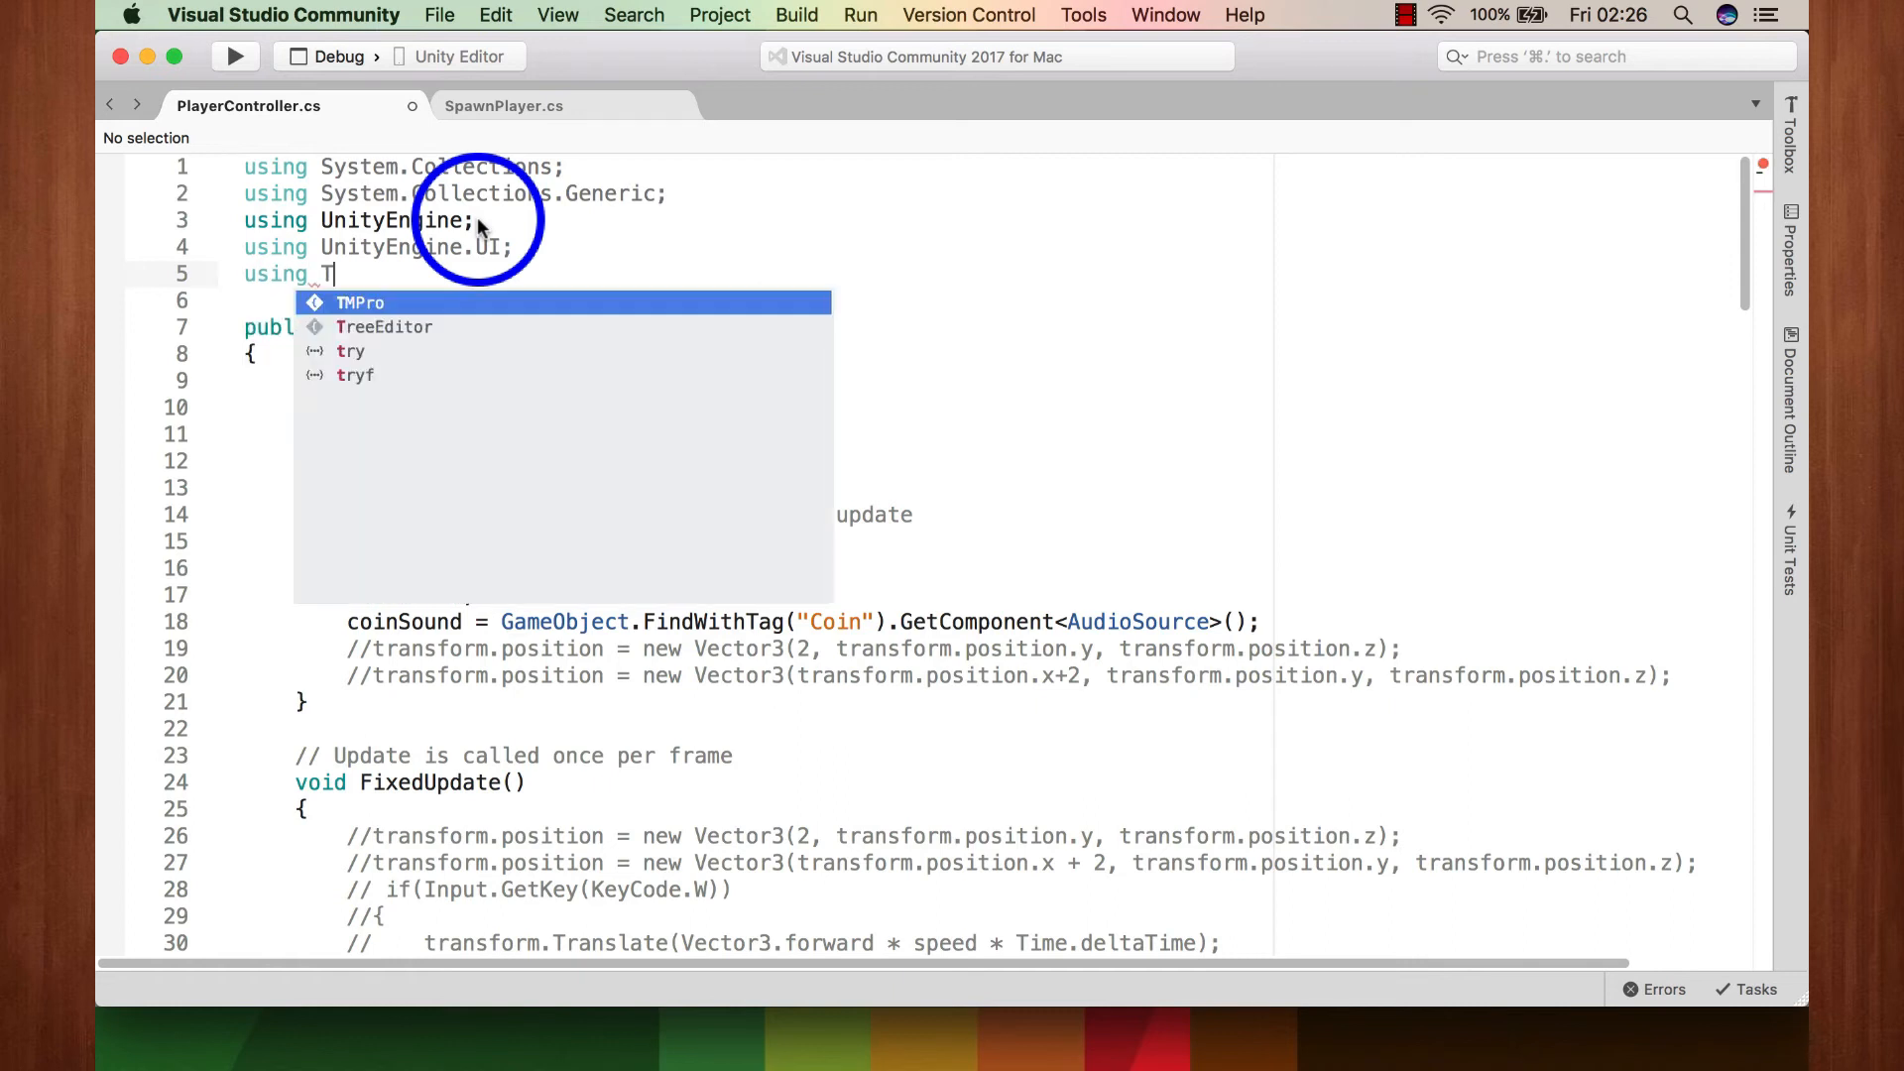
text(r)
key(BackSpace)
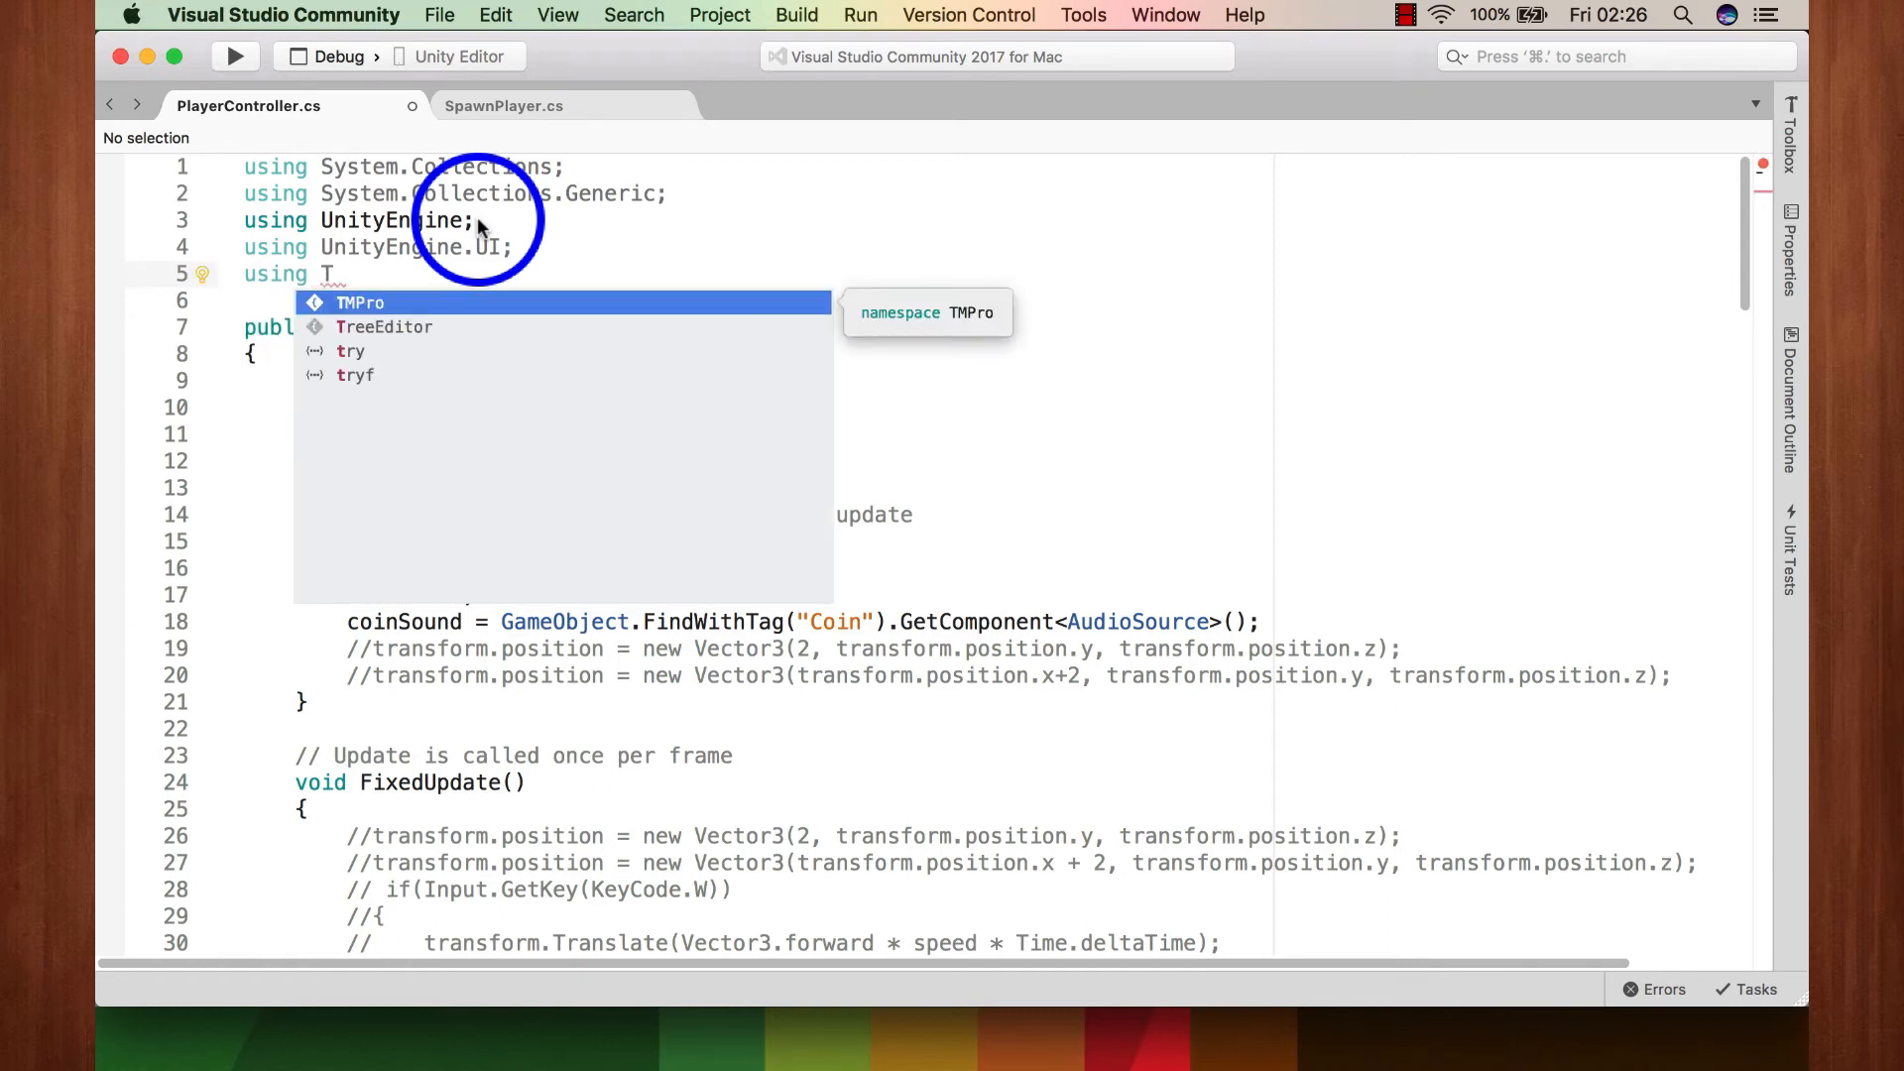
key(BackSpace)
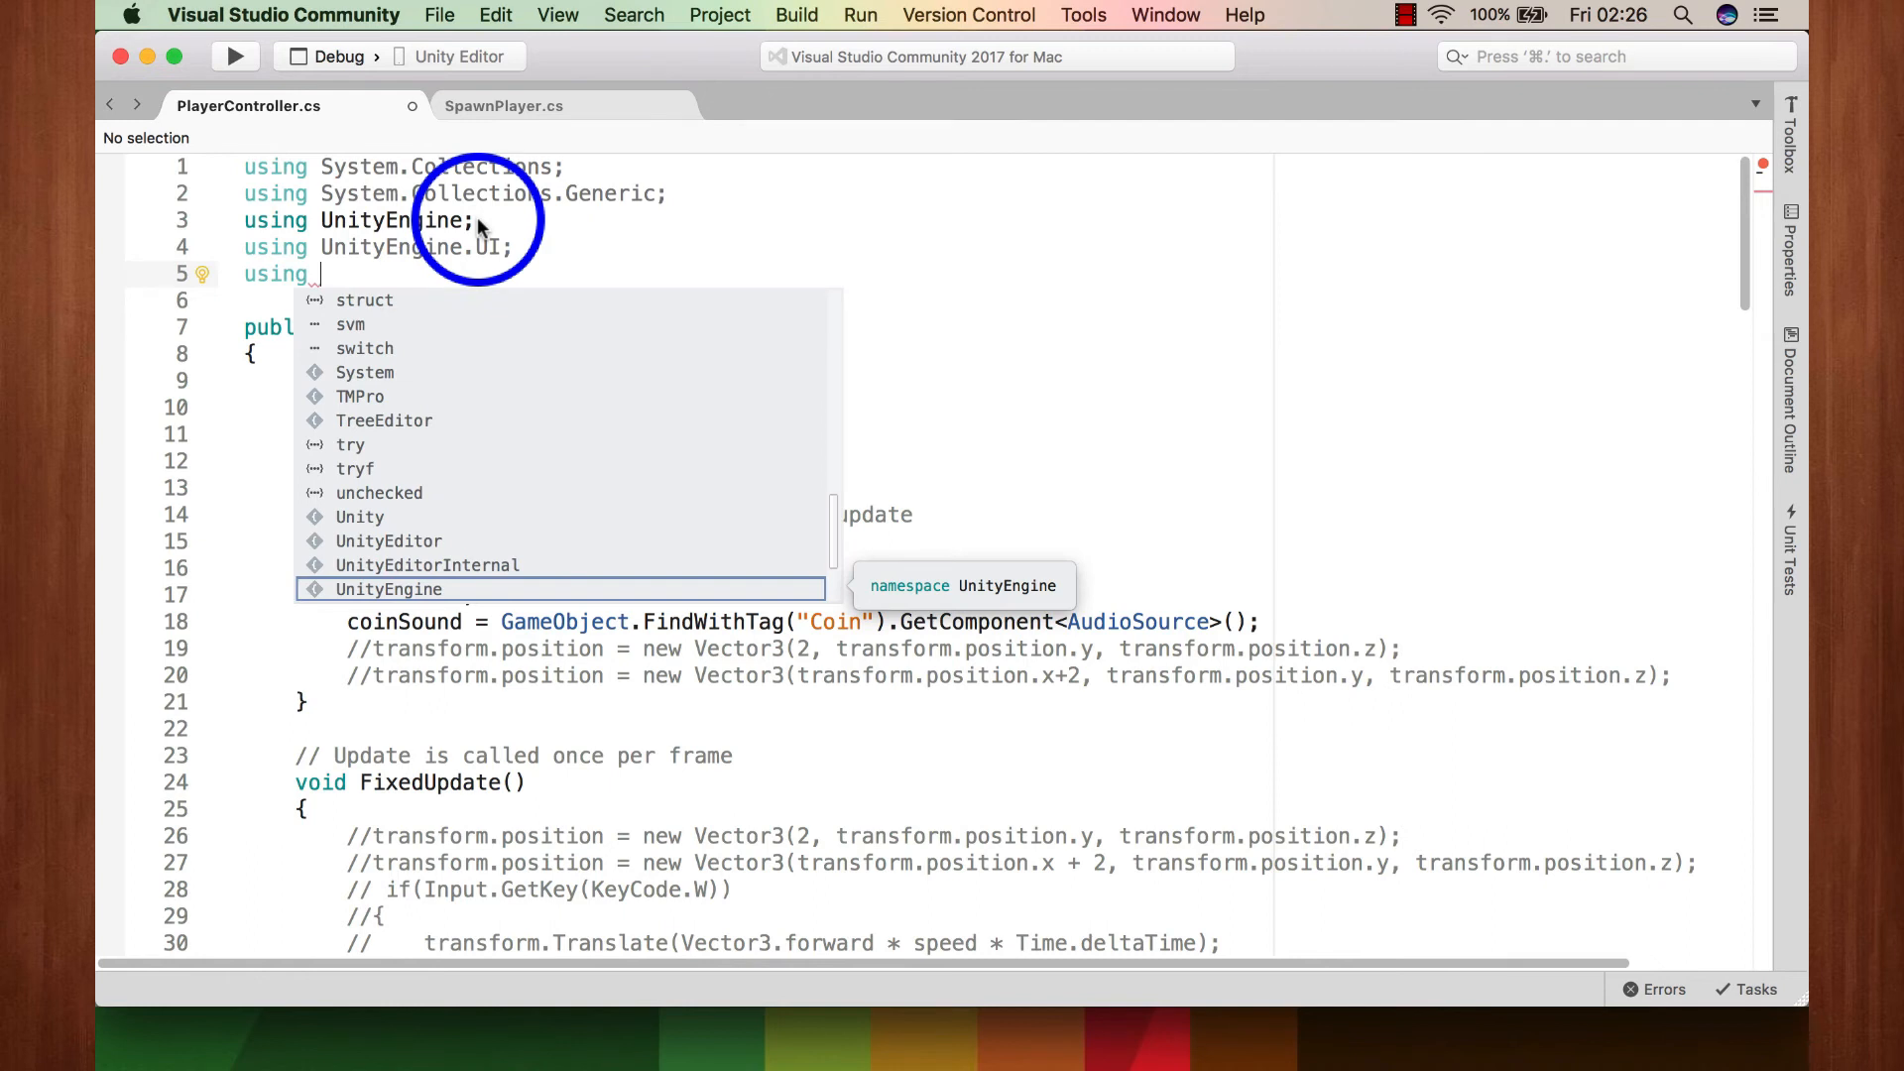
key(Return)
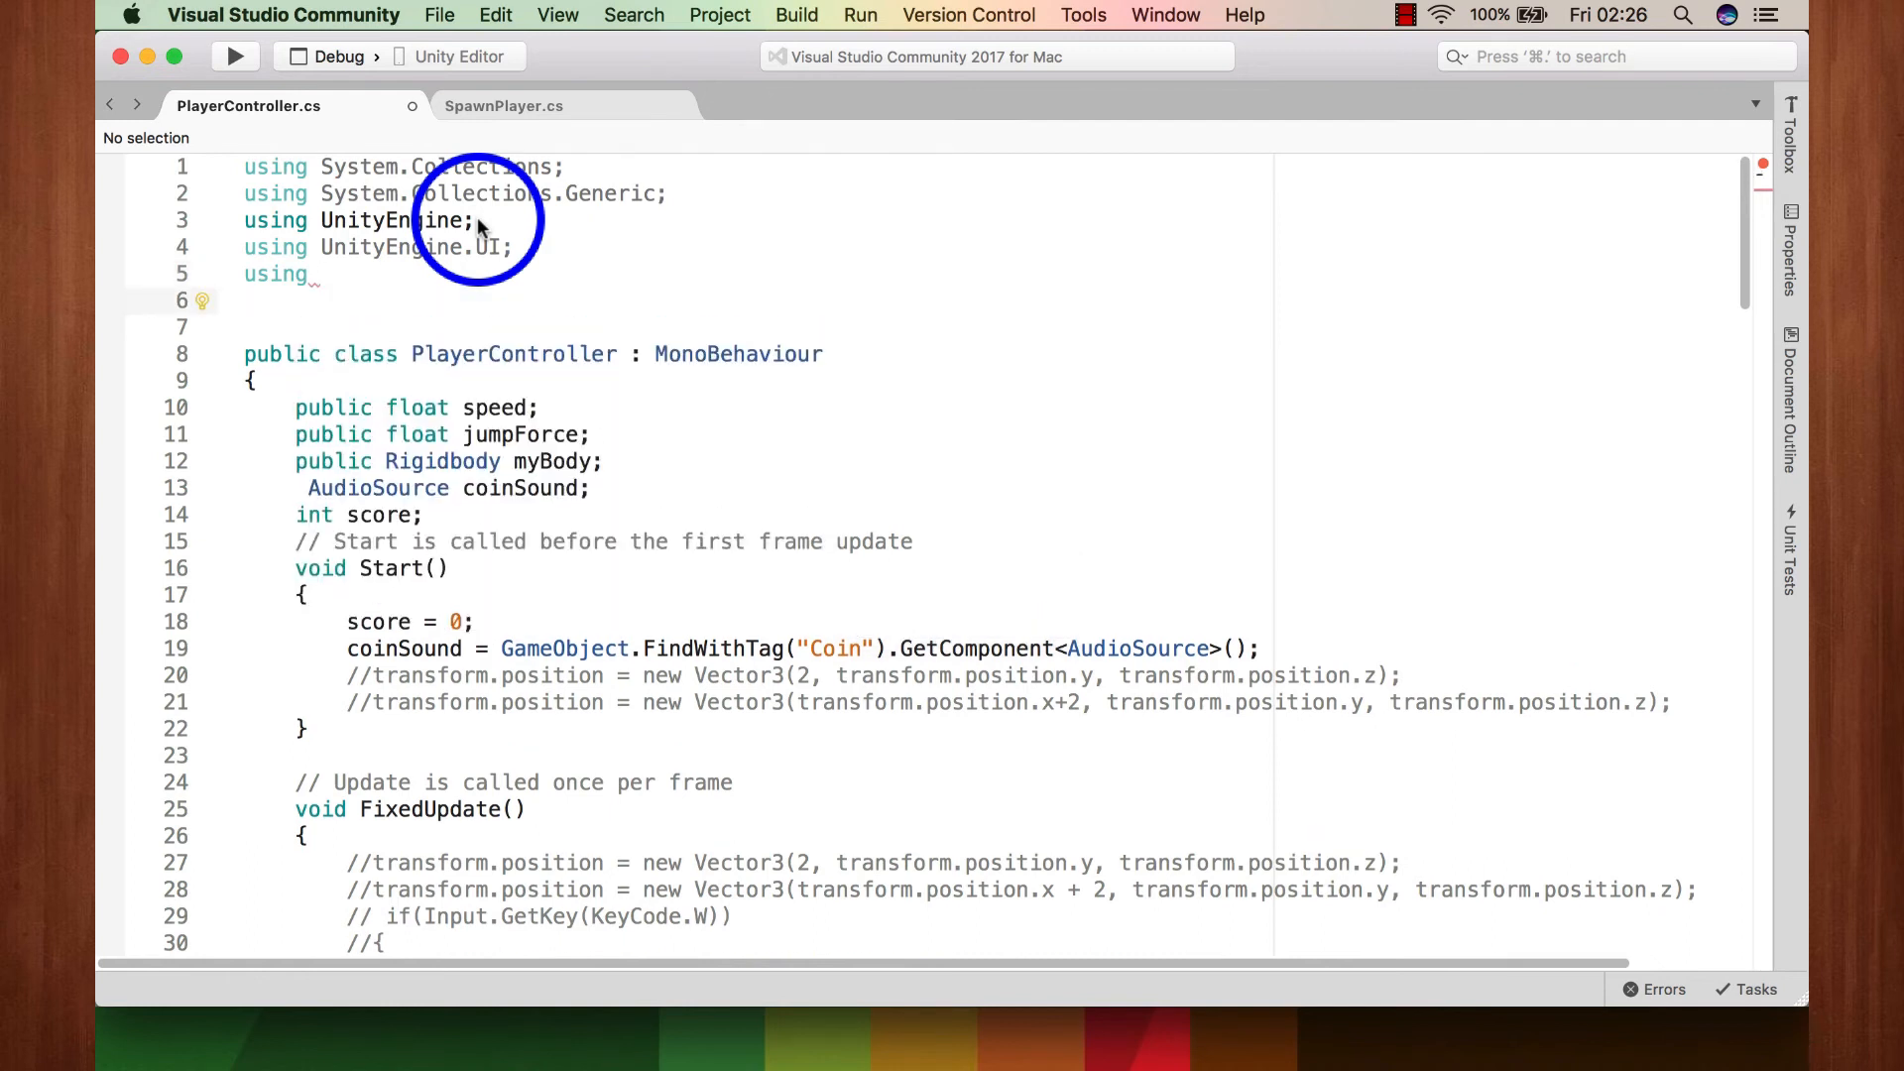
key(BackSpace)
text(Un)
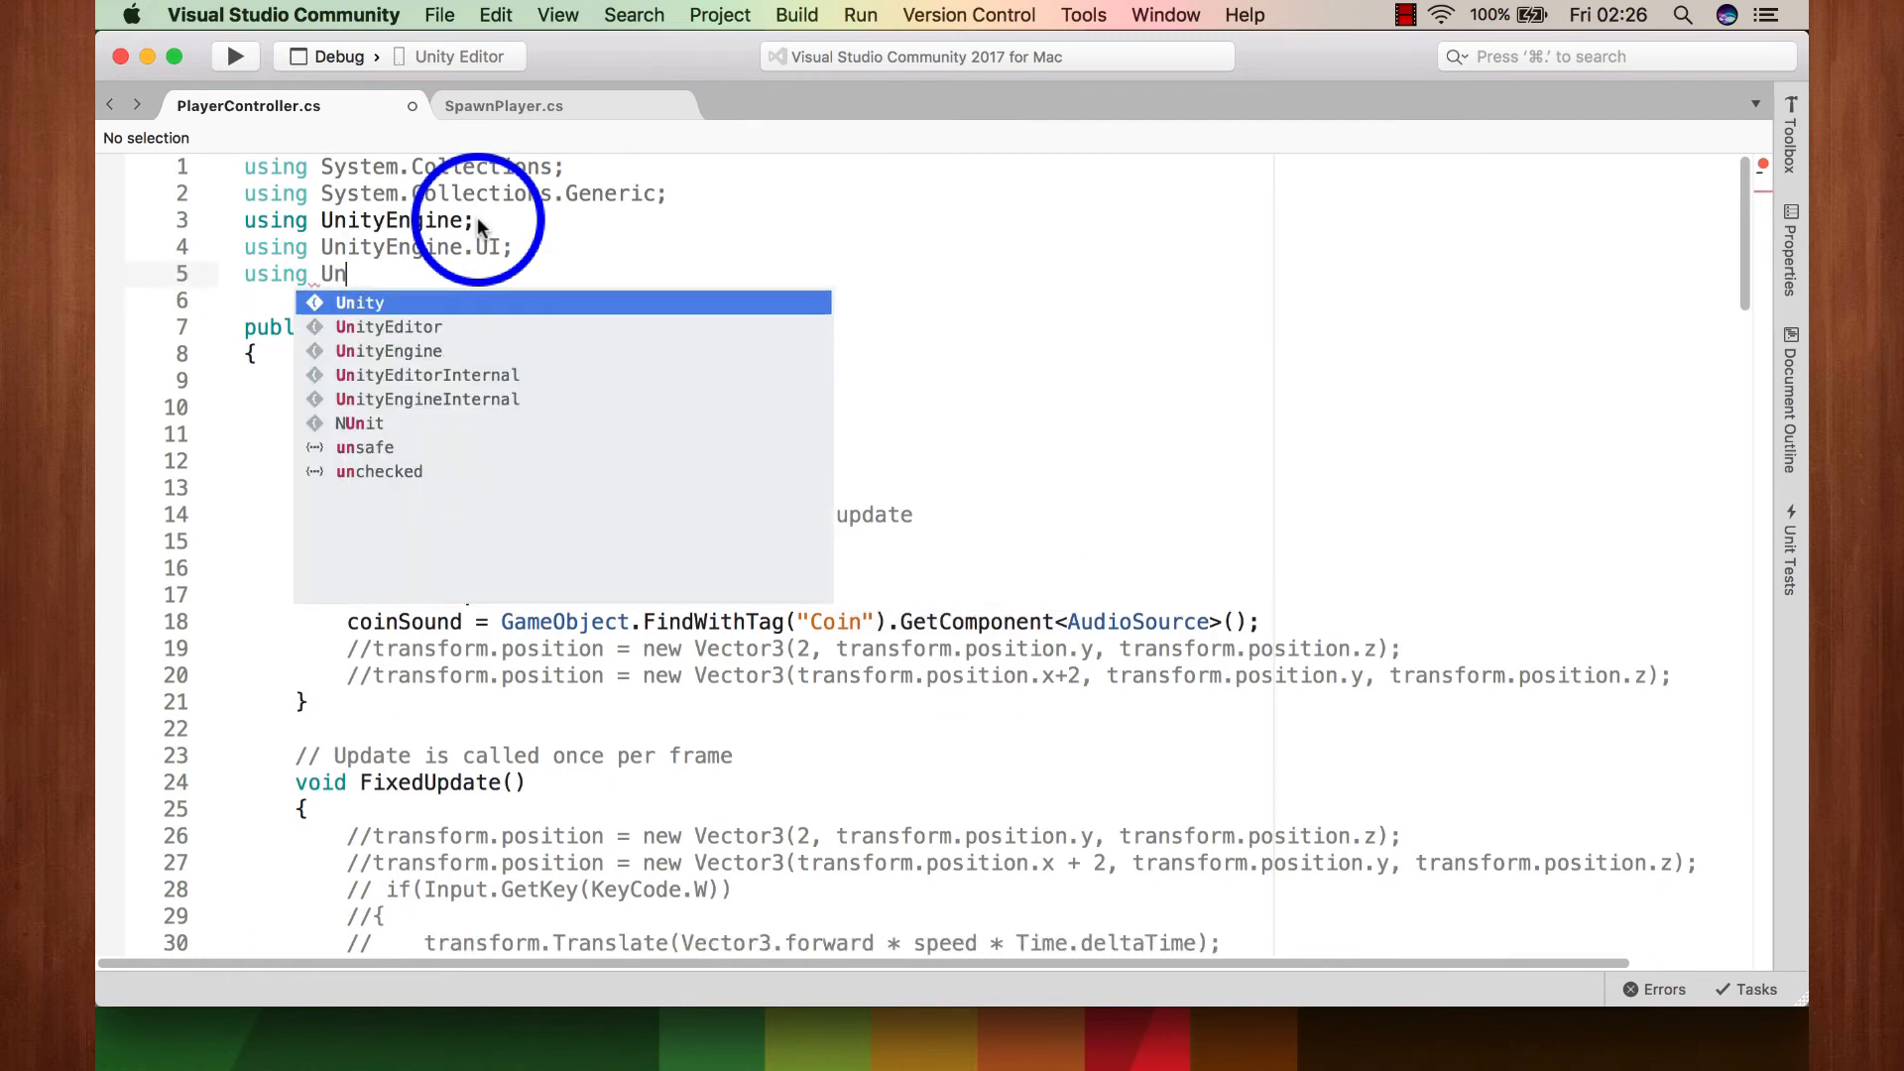
text(ity)
key(Down)
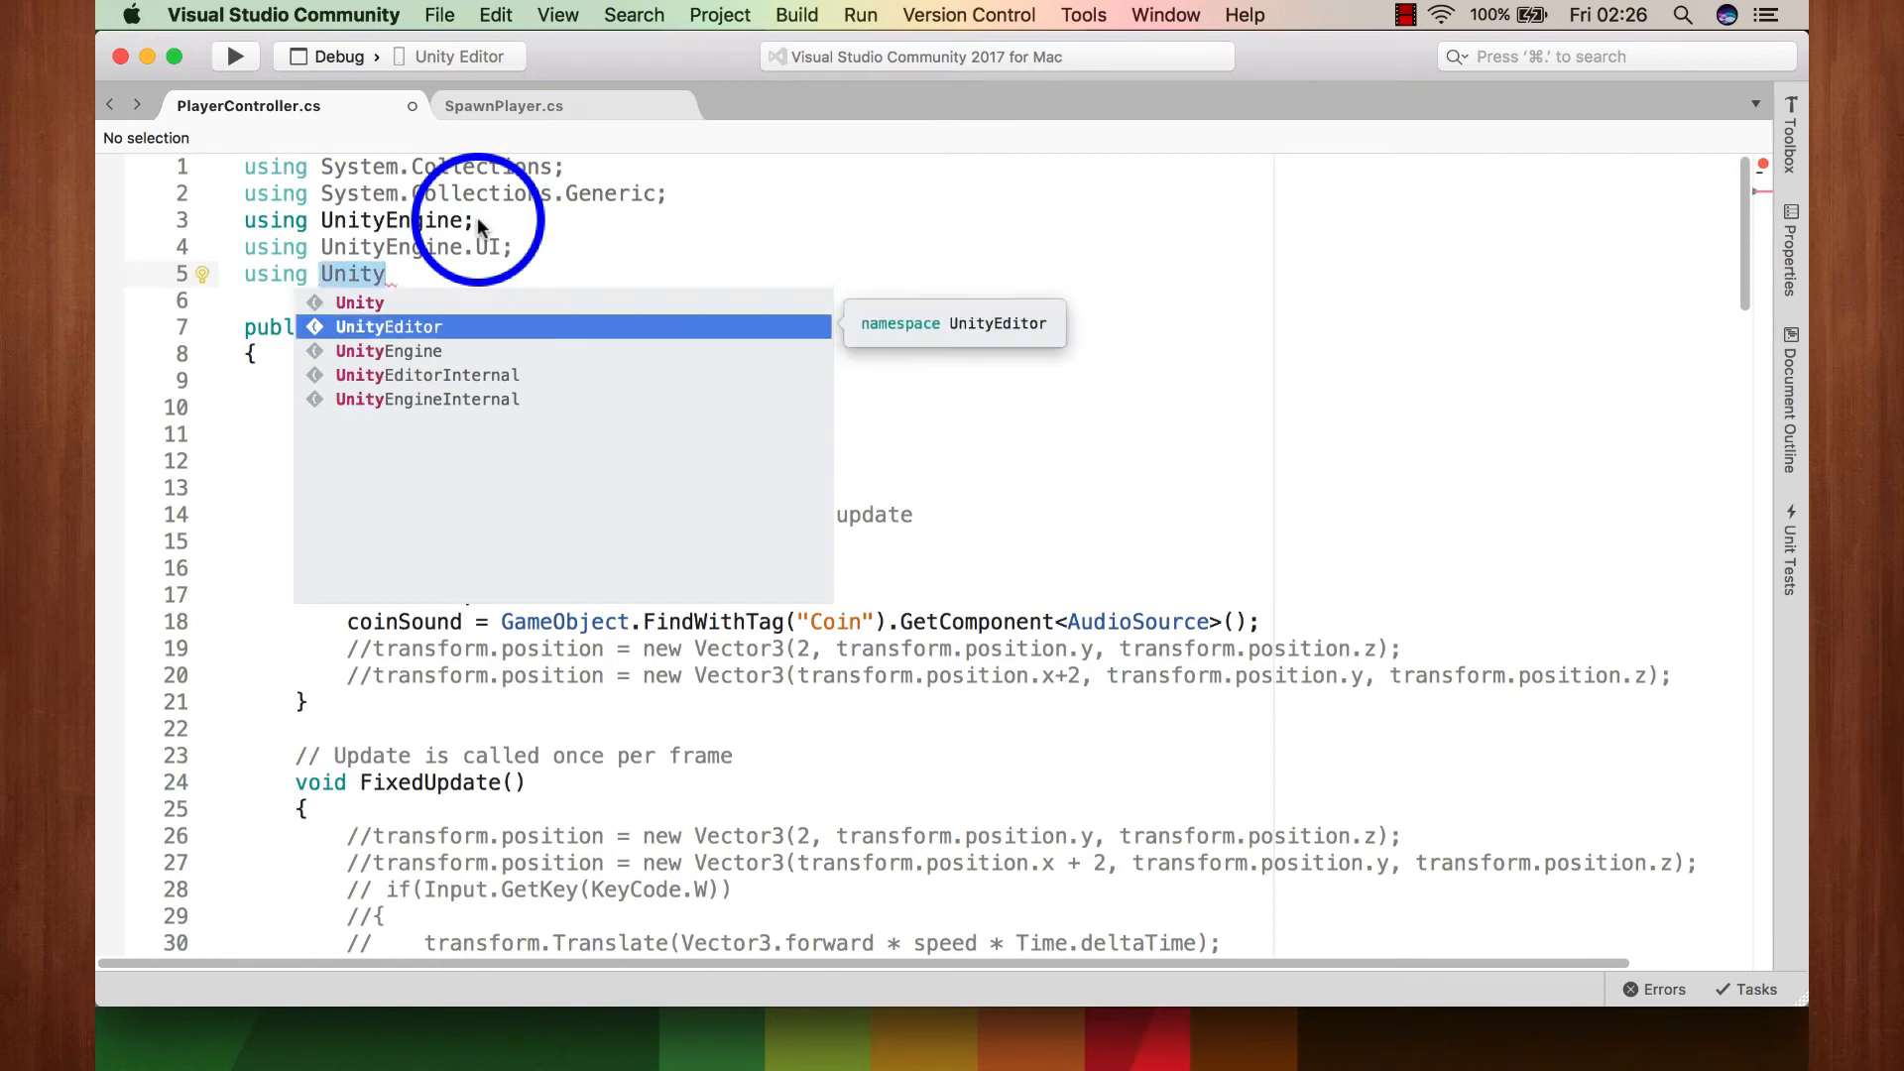
key(Down)
key(Return)
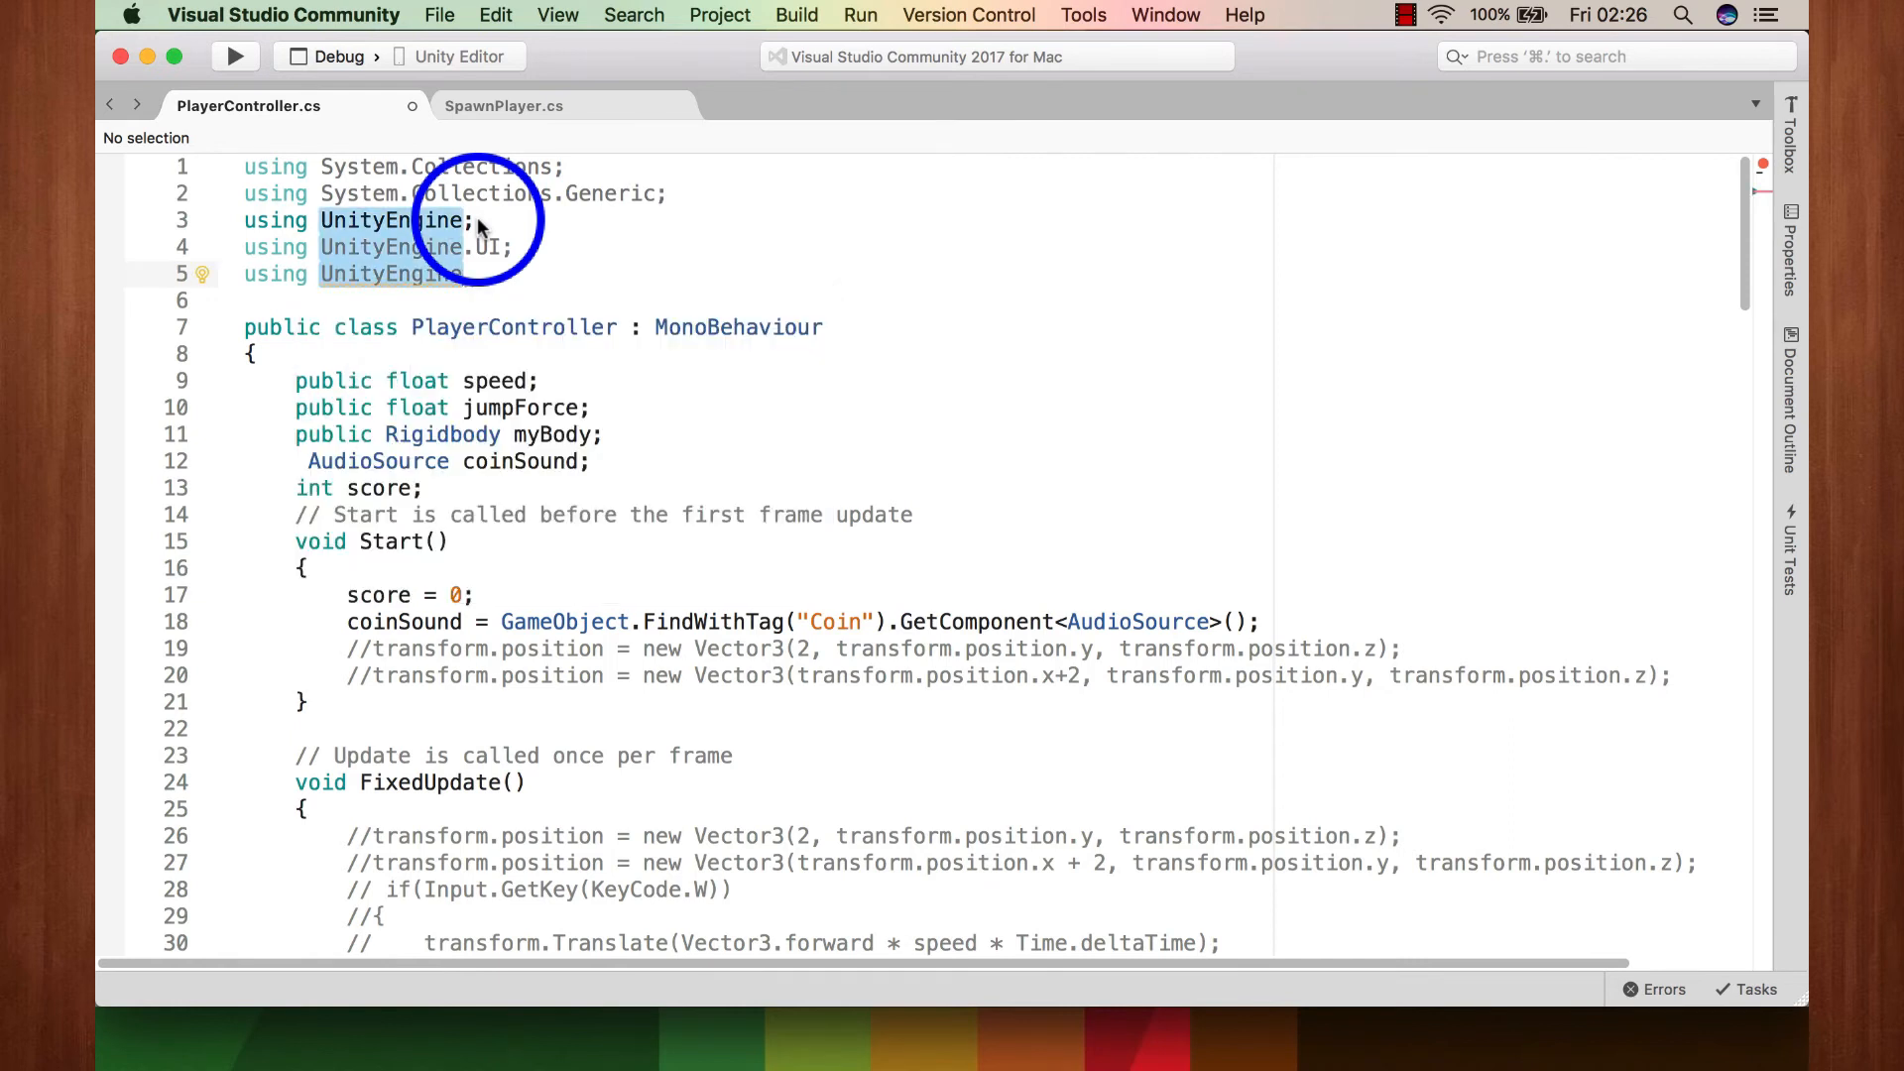
text(.t)
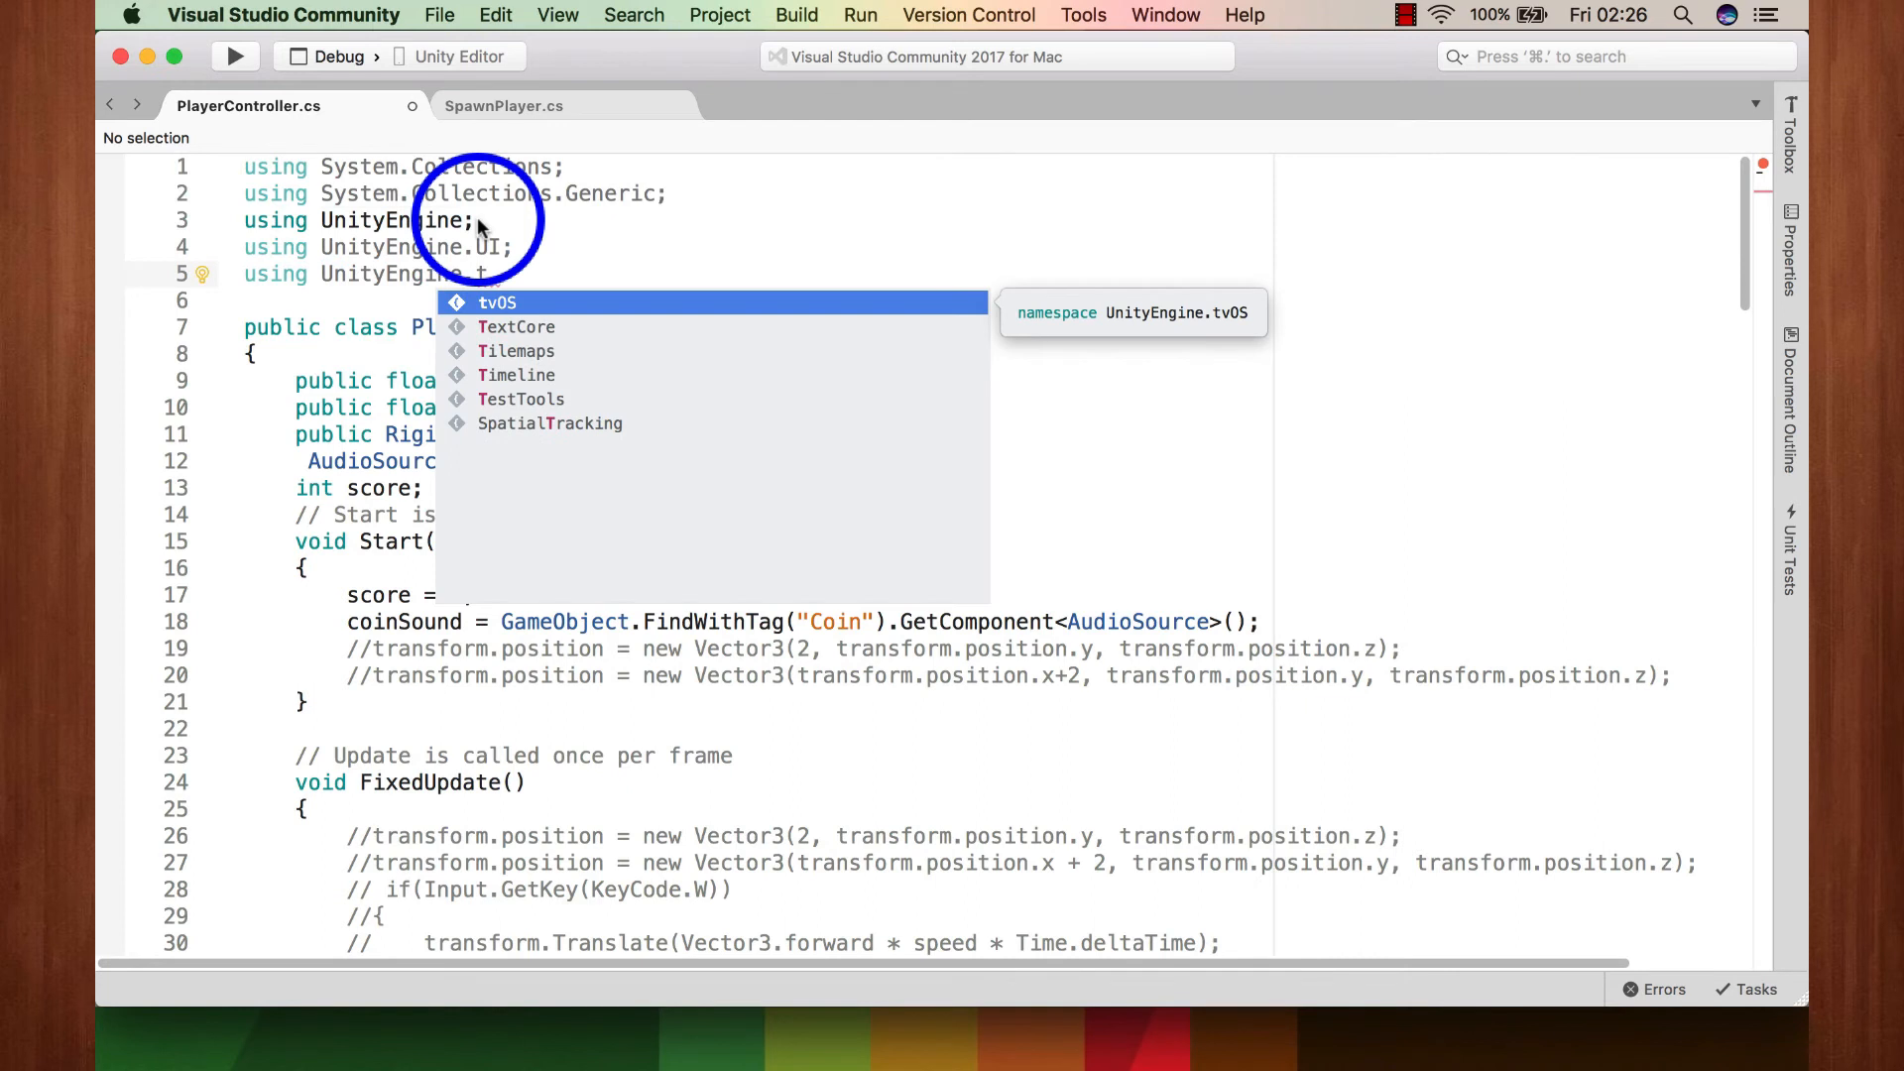
key(BackSpace)
key(BackSpace)
key(BackSpace)
key(BackSpace)
key(BackSpace)
key(BackSpace)
key(BackSpace)
key(BackSpace)
key(BackSpace)
key(BackSpace)
key(BackSpace)
key(BackSpace)
key(BackSpace)
key(BackSpace)
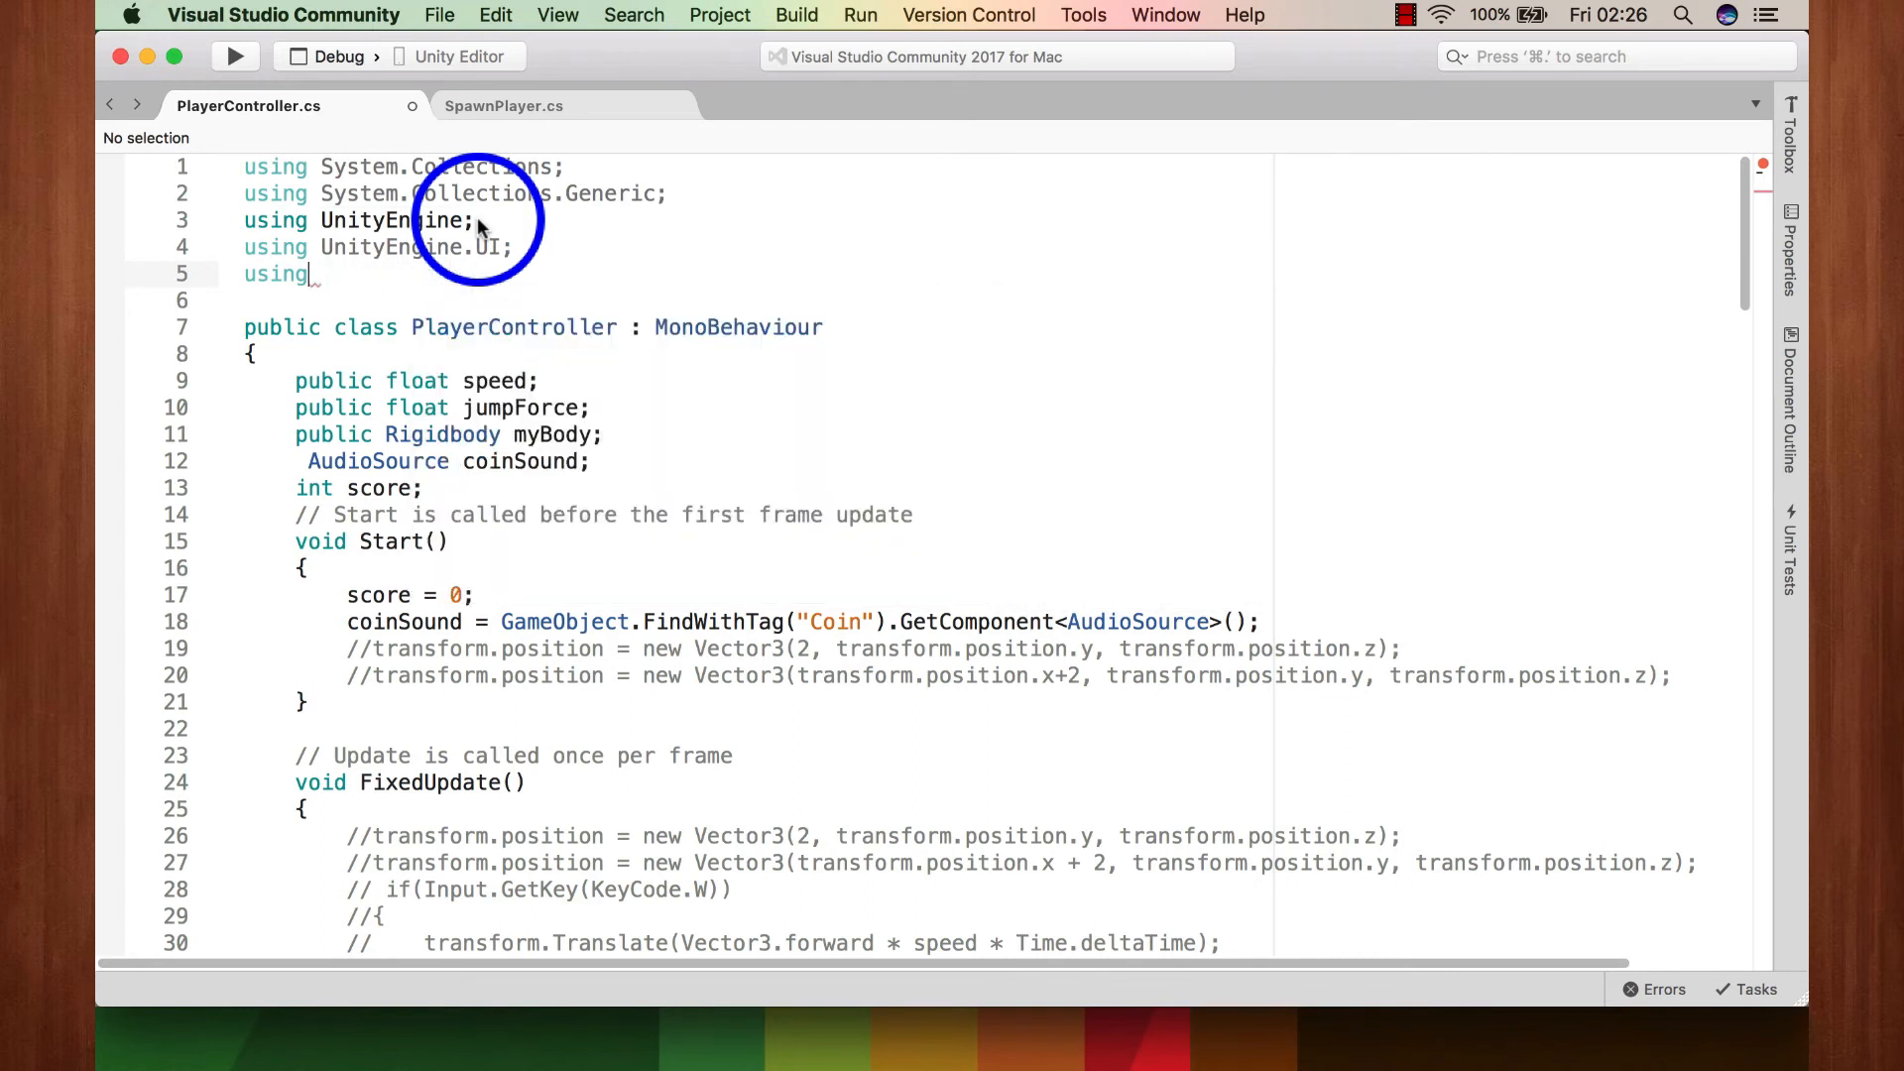
key(BackSpace)
key(BackSpace)
key(BackSpace)
key(BackSpace)
key(BackSpace)
key(BackSpace)
key(BackSpace)
key(BackSpace)
key(BackSpace)
key(BackSpace)
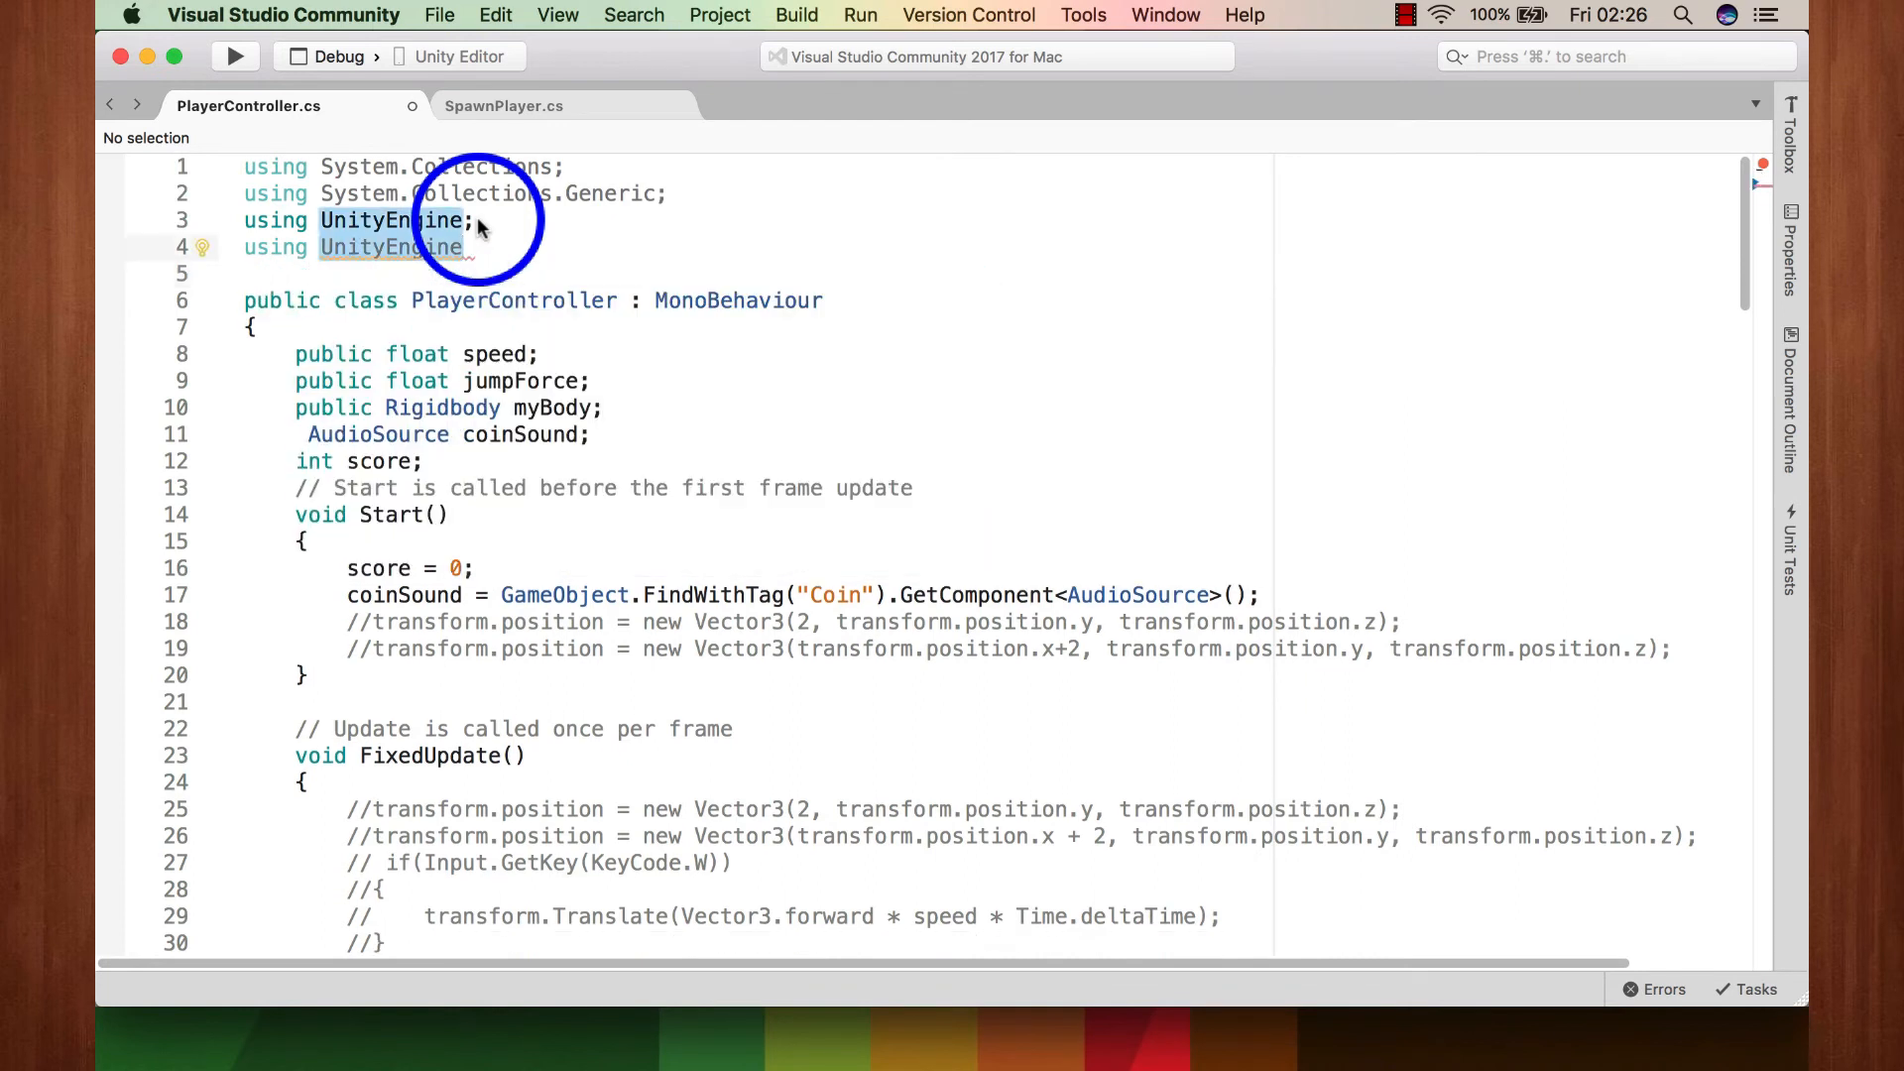
Step: Complete the fourth directive so it reads "using UnityEngine.UI;" and save the script
text(.UI)
key(Escape)
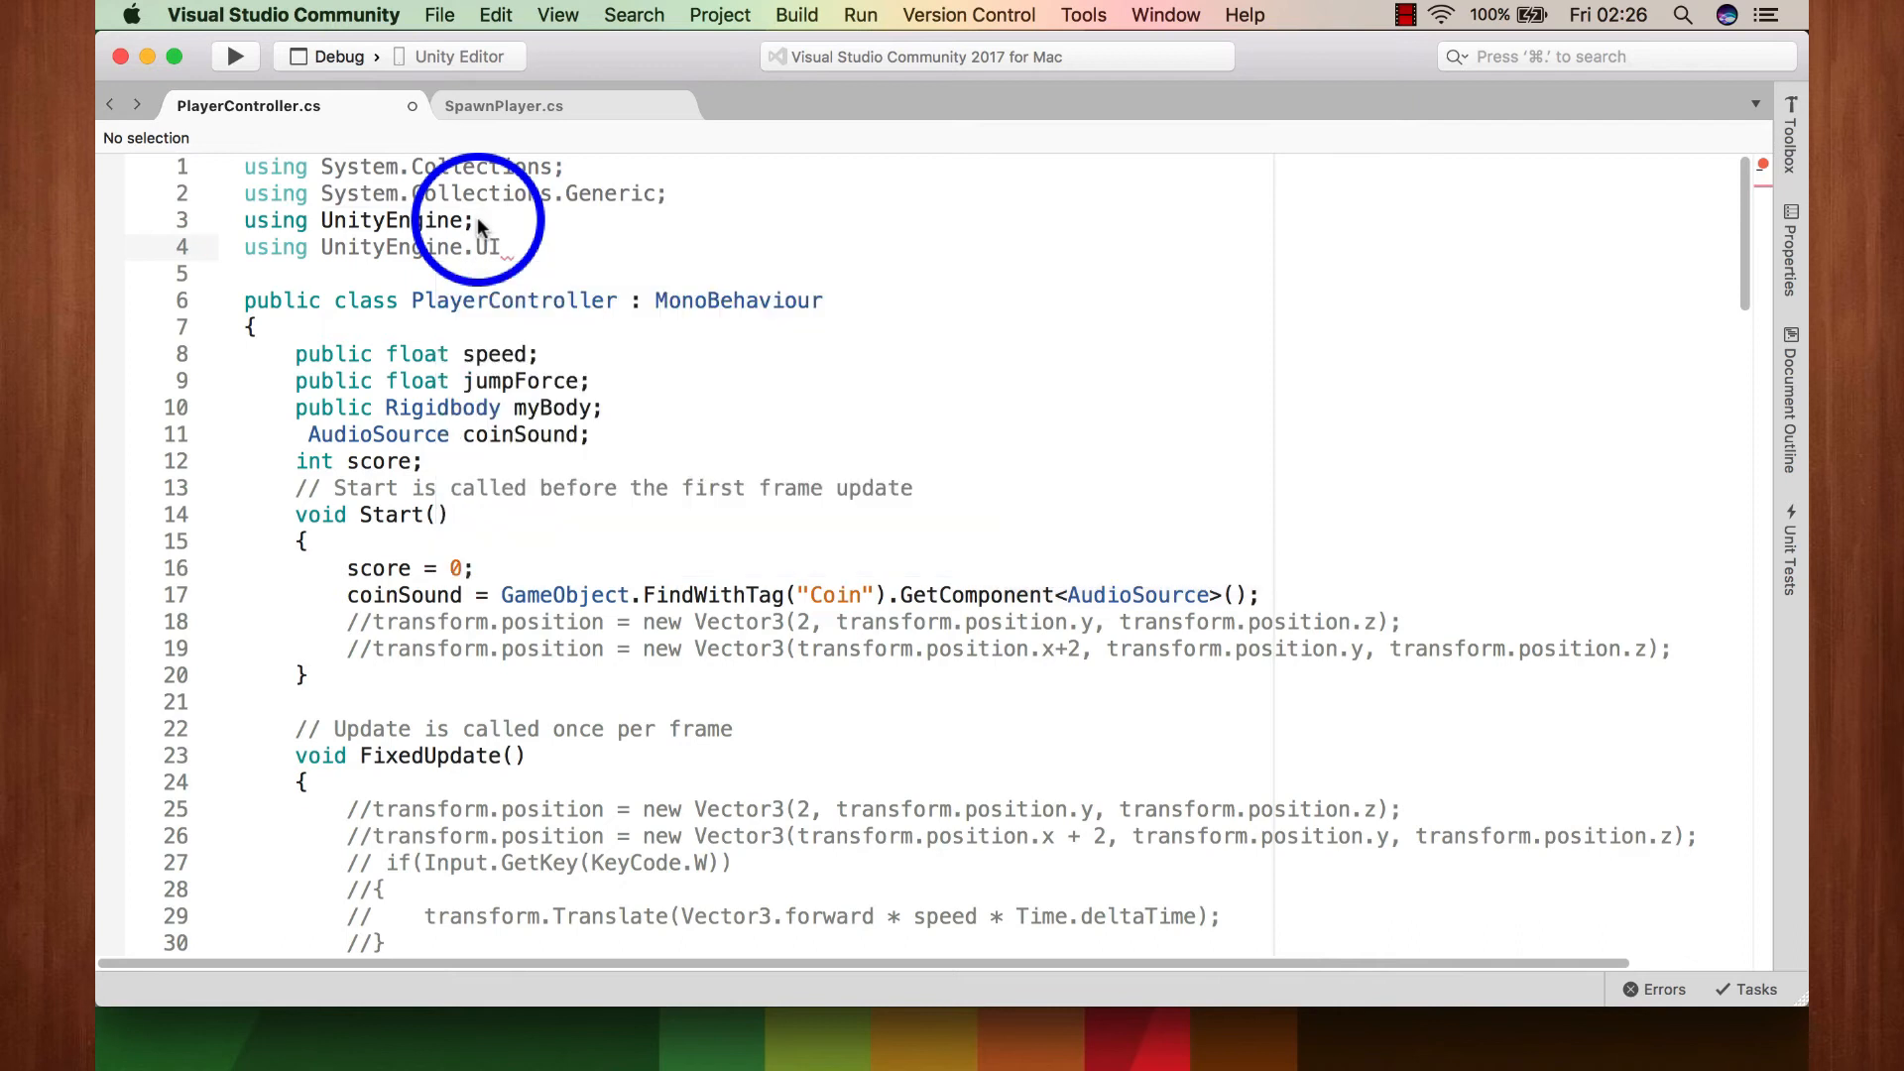
key(super+s)
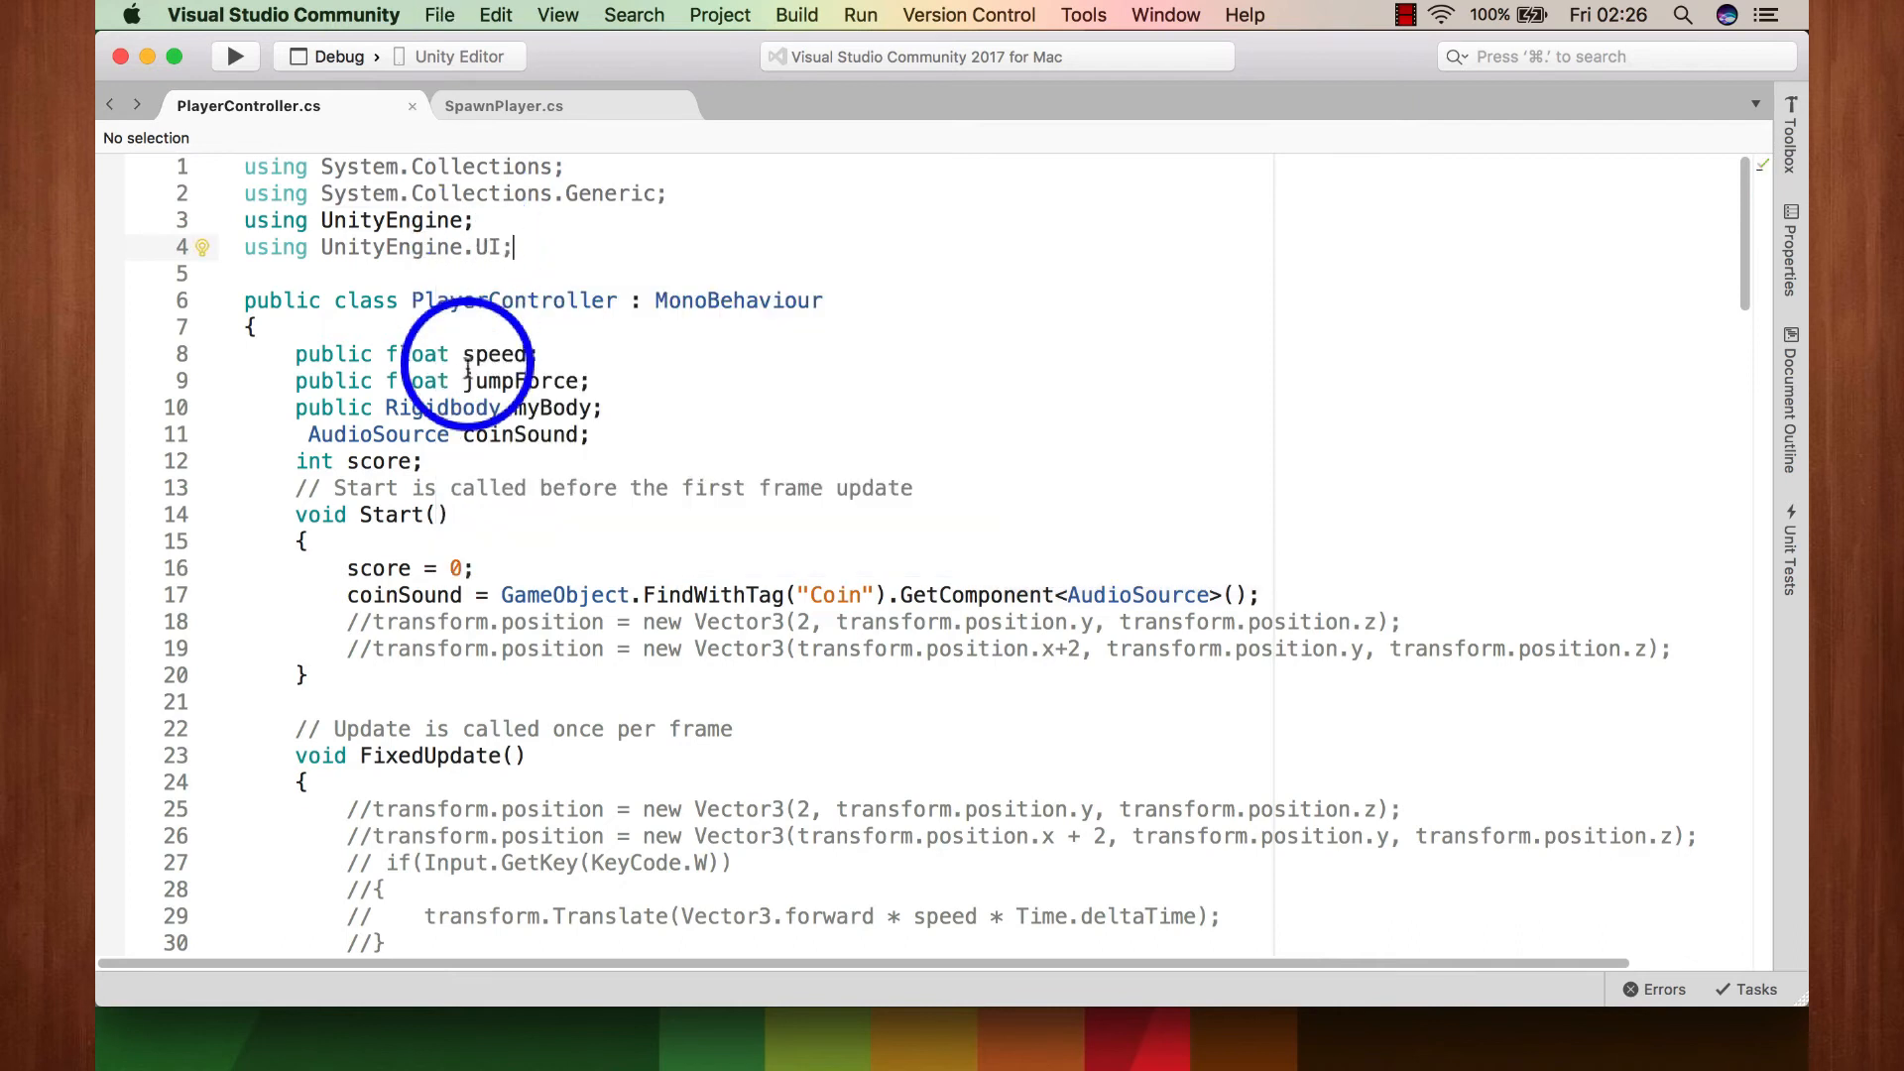
Step: Declare the UI text field "Text scoreText;" below the score declaration in the PlayerController class
click(435, 457)
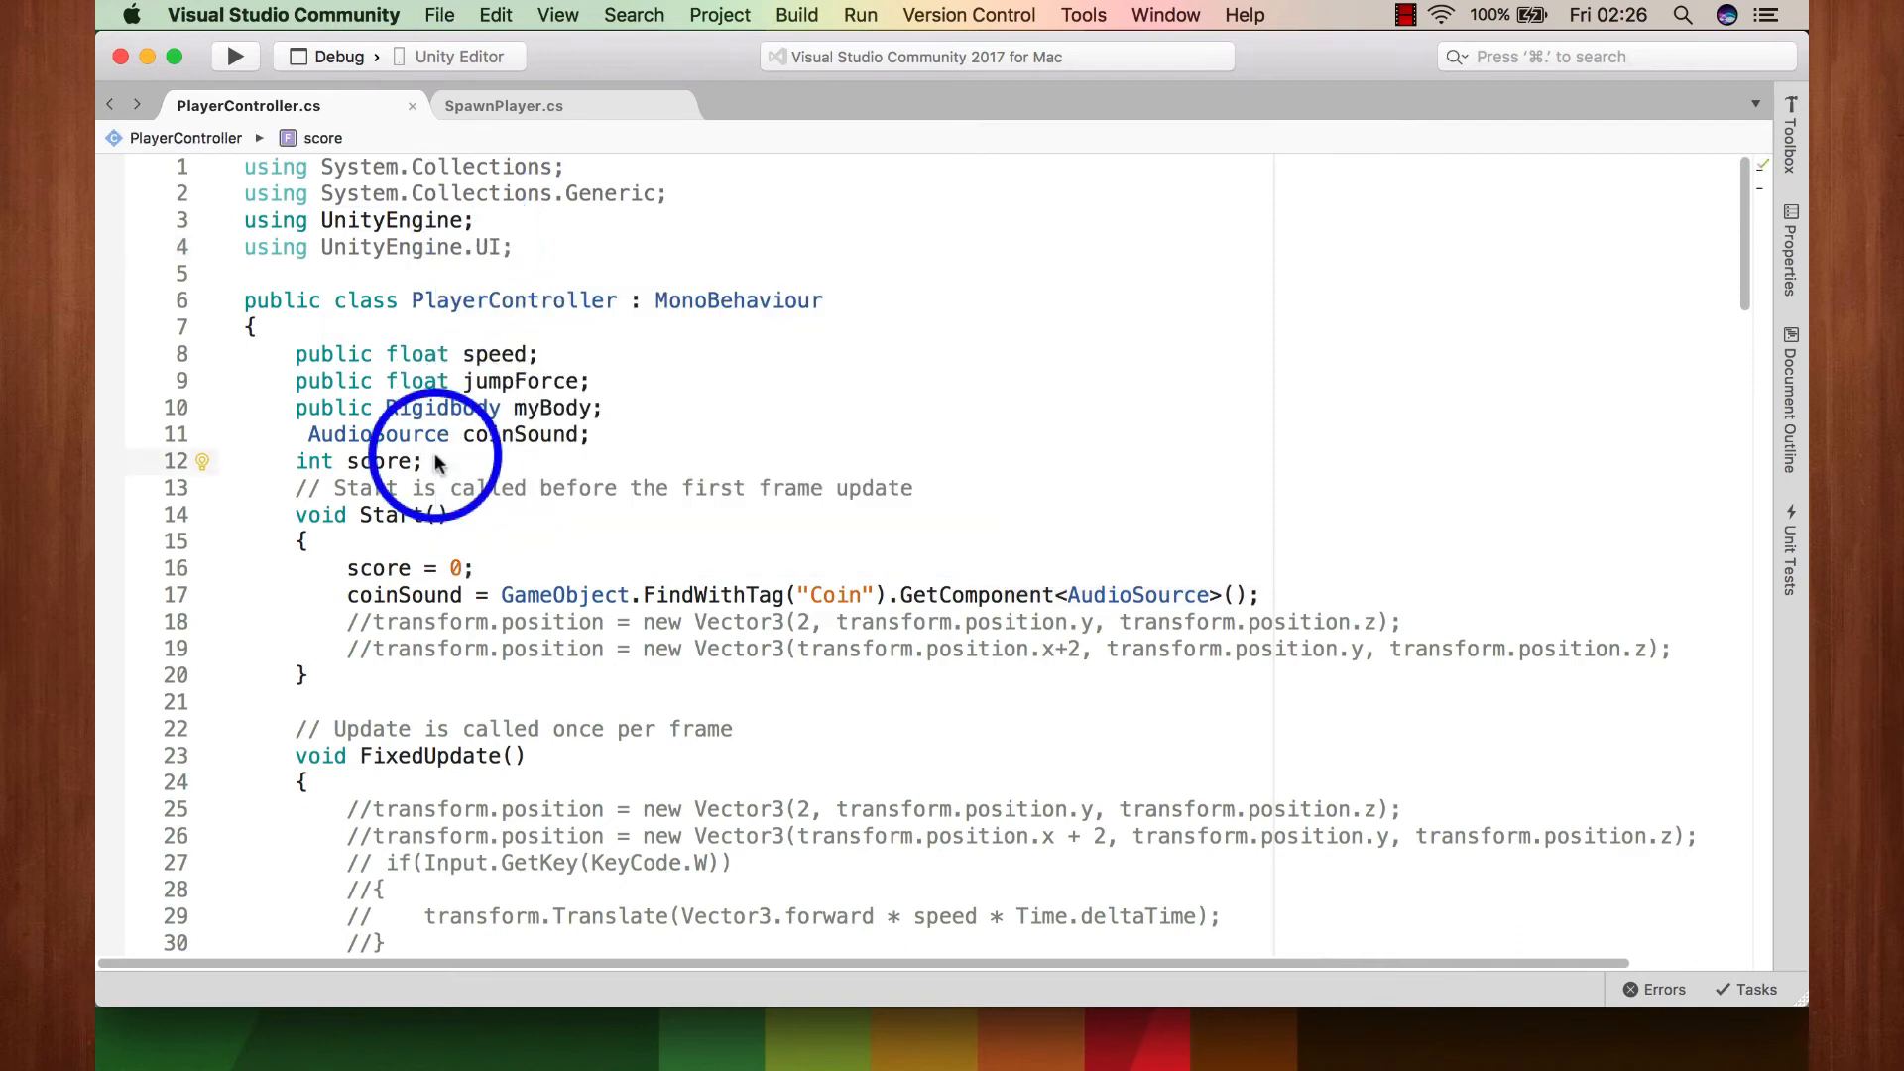
key(Return)
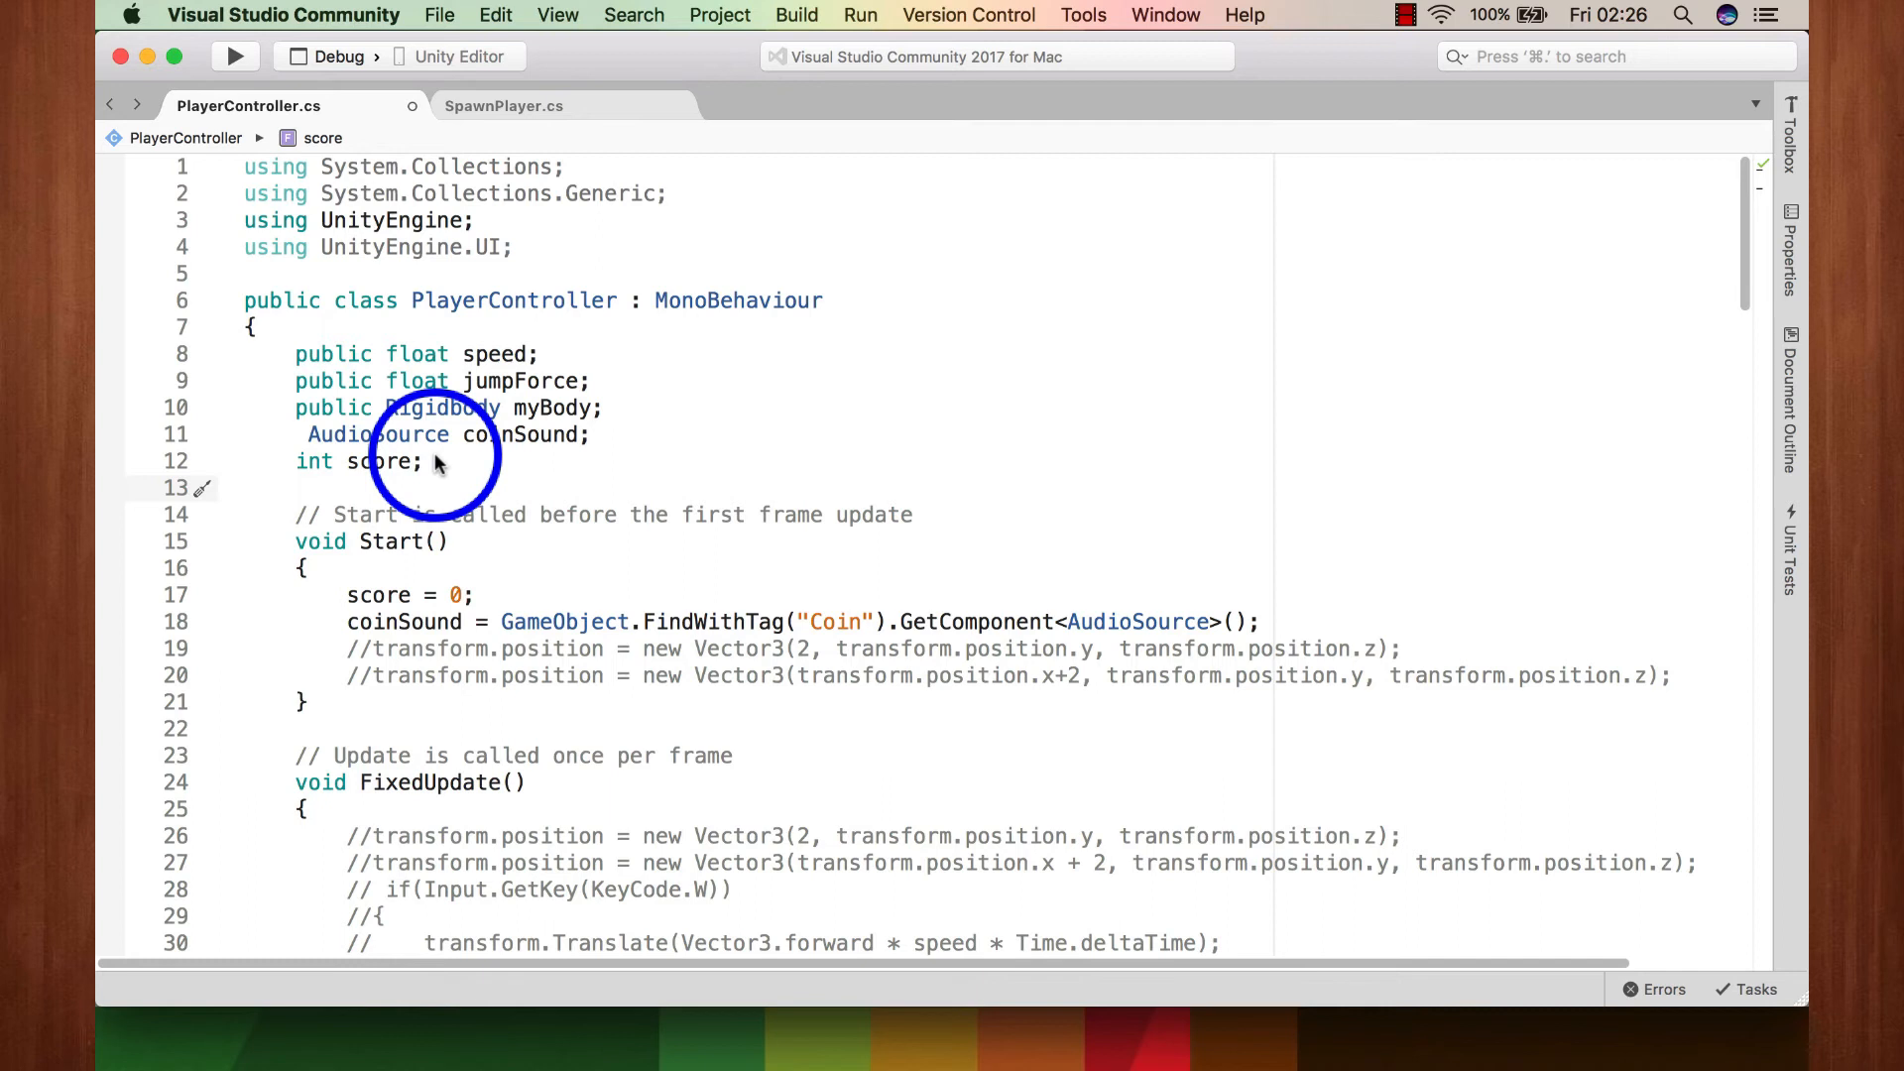
text(Tex)
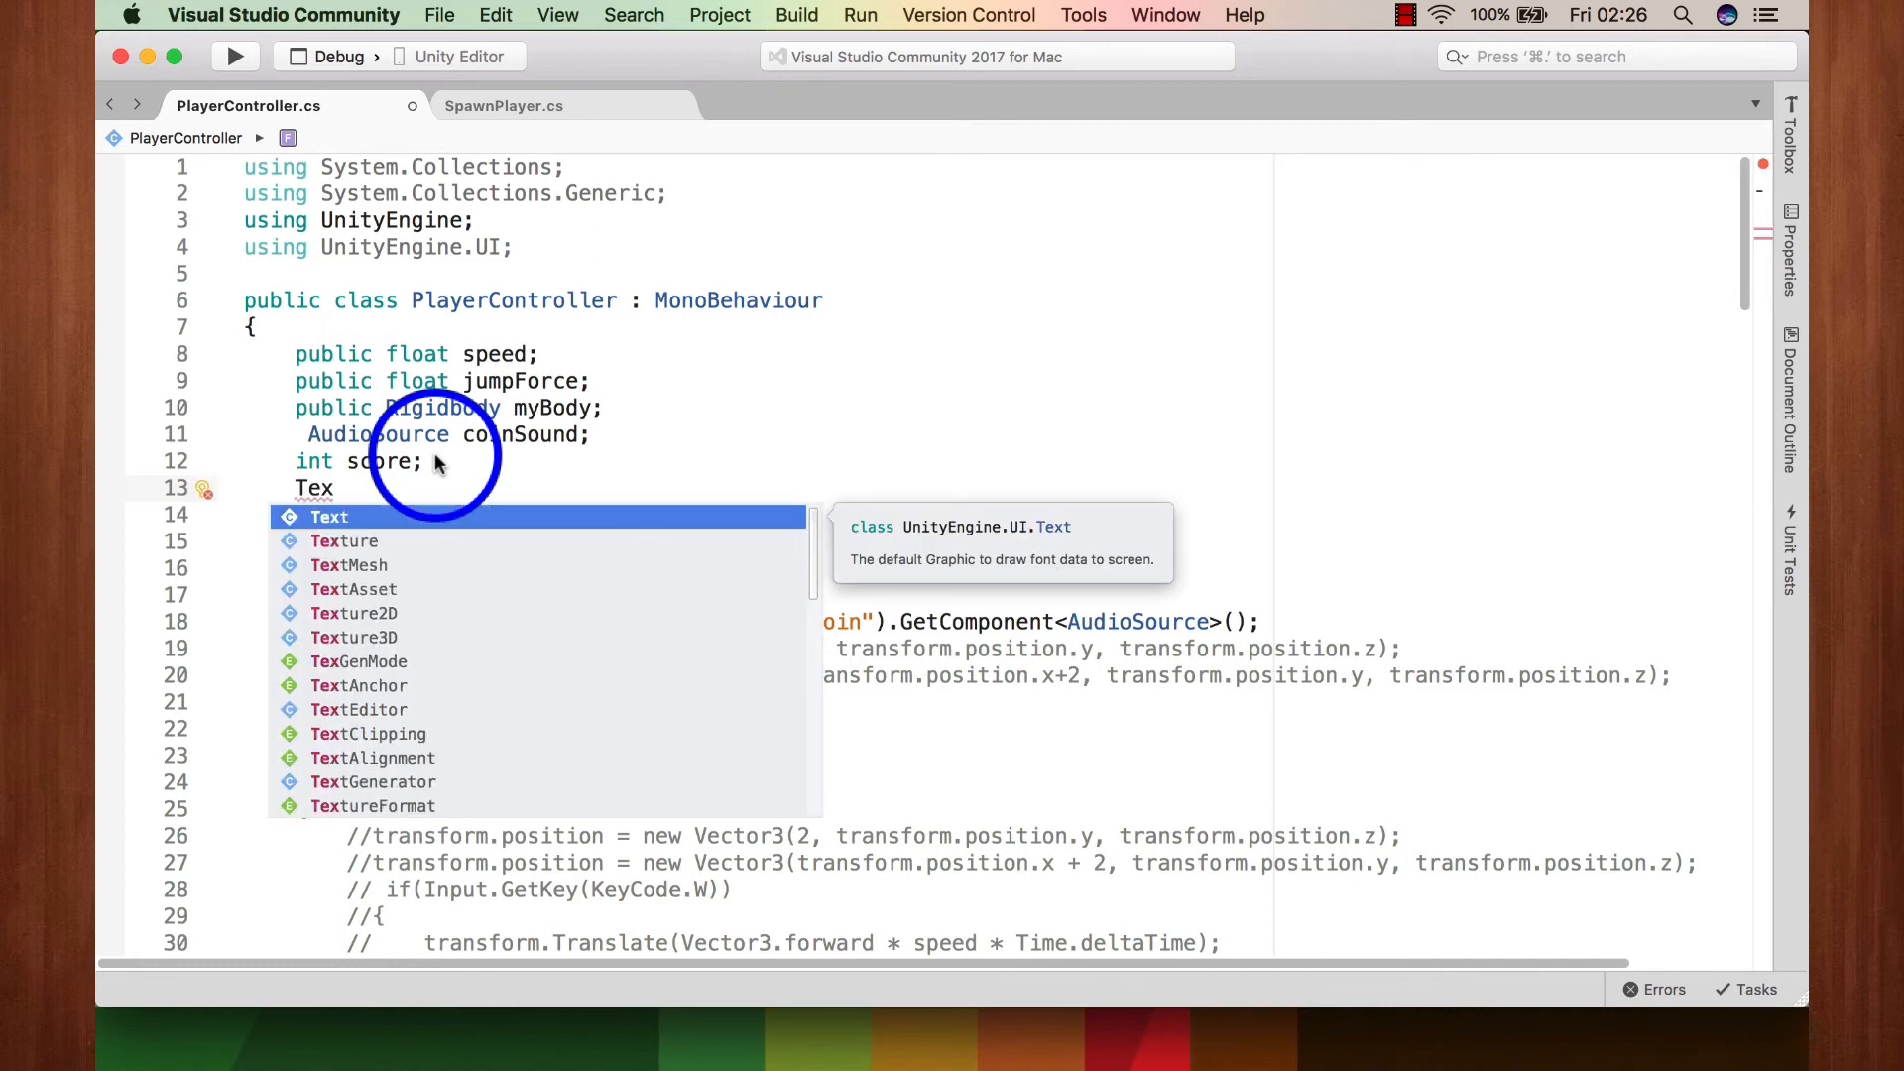
key(Down)
key(Down)
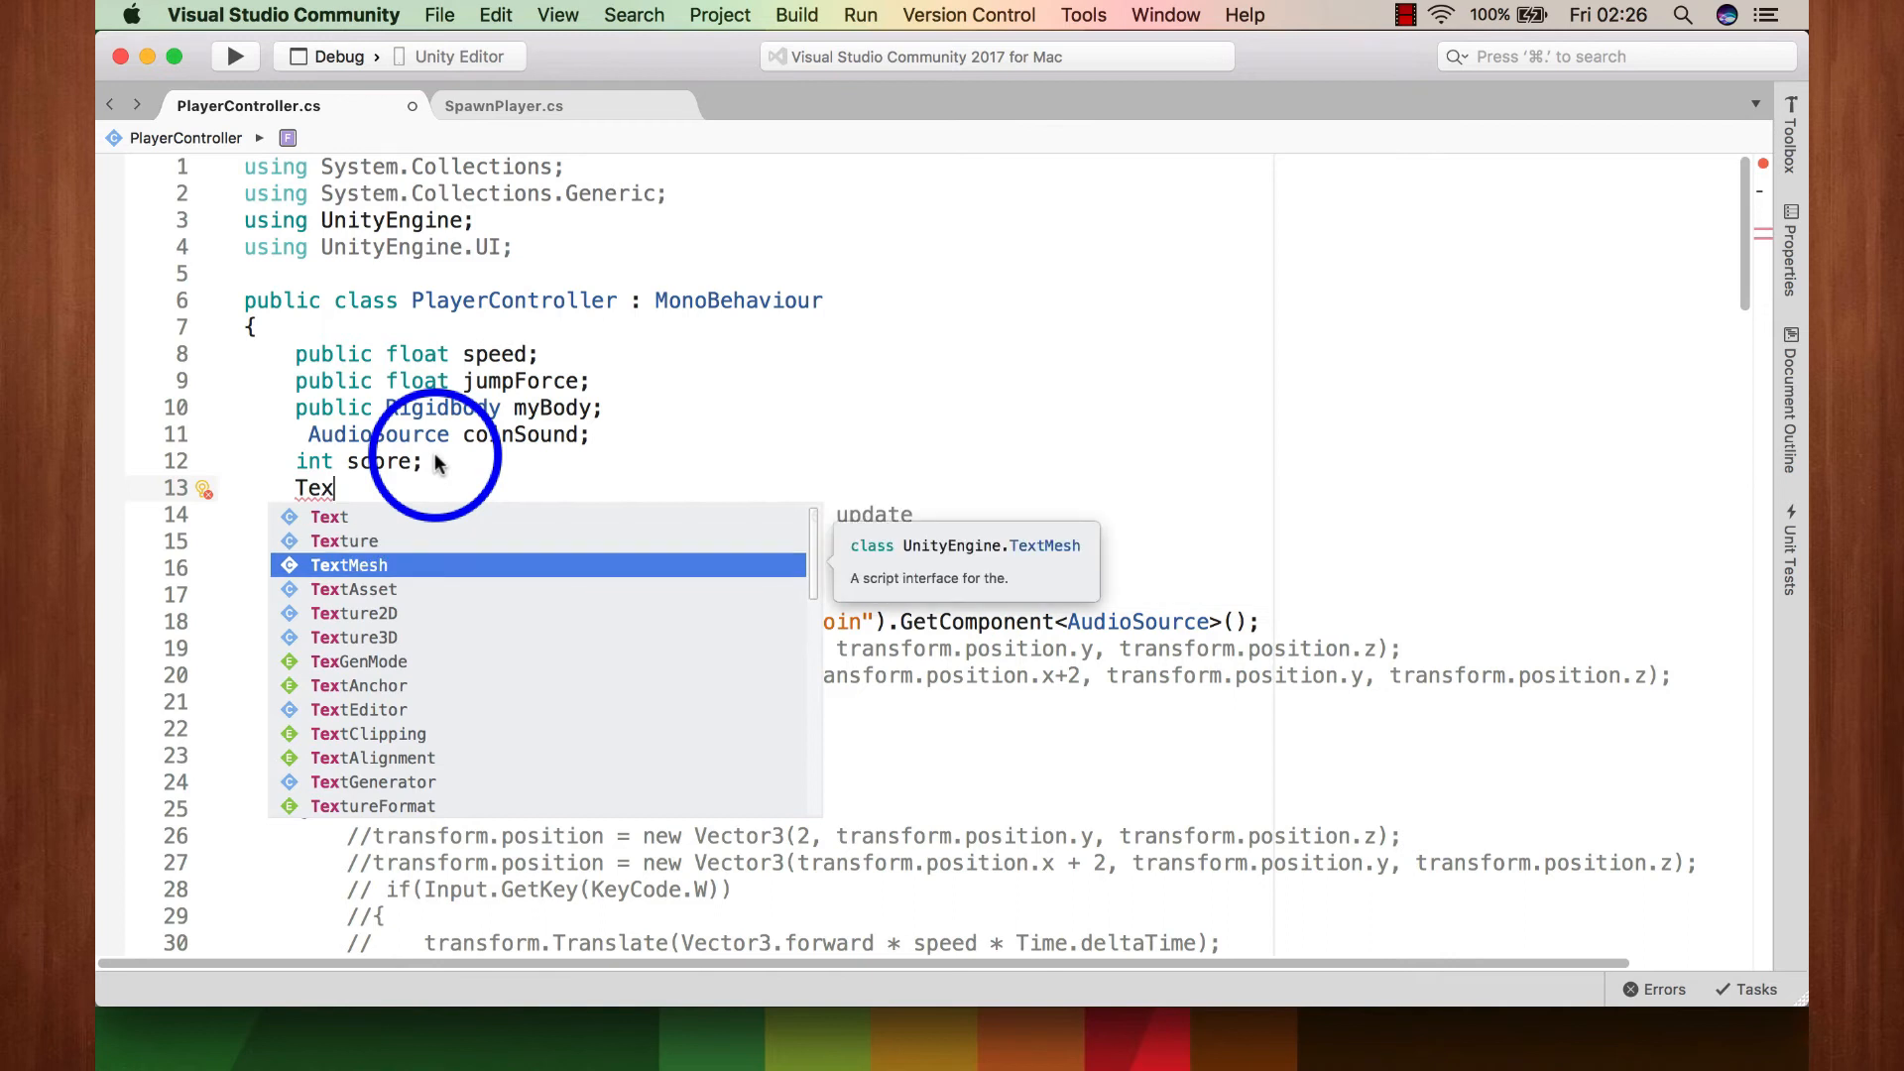
key(Up)
key(Up)
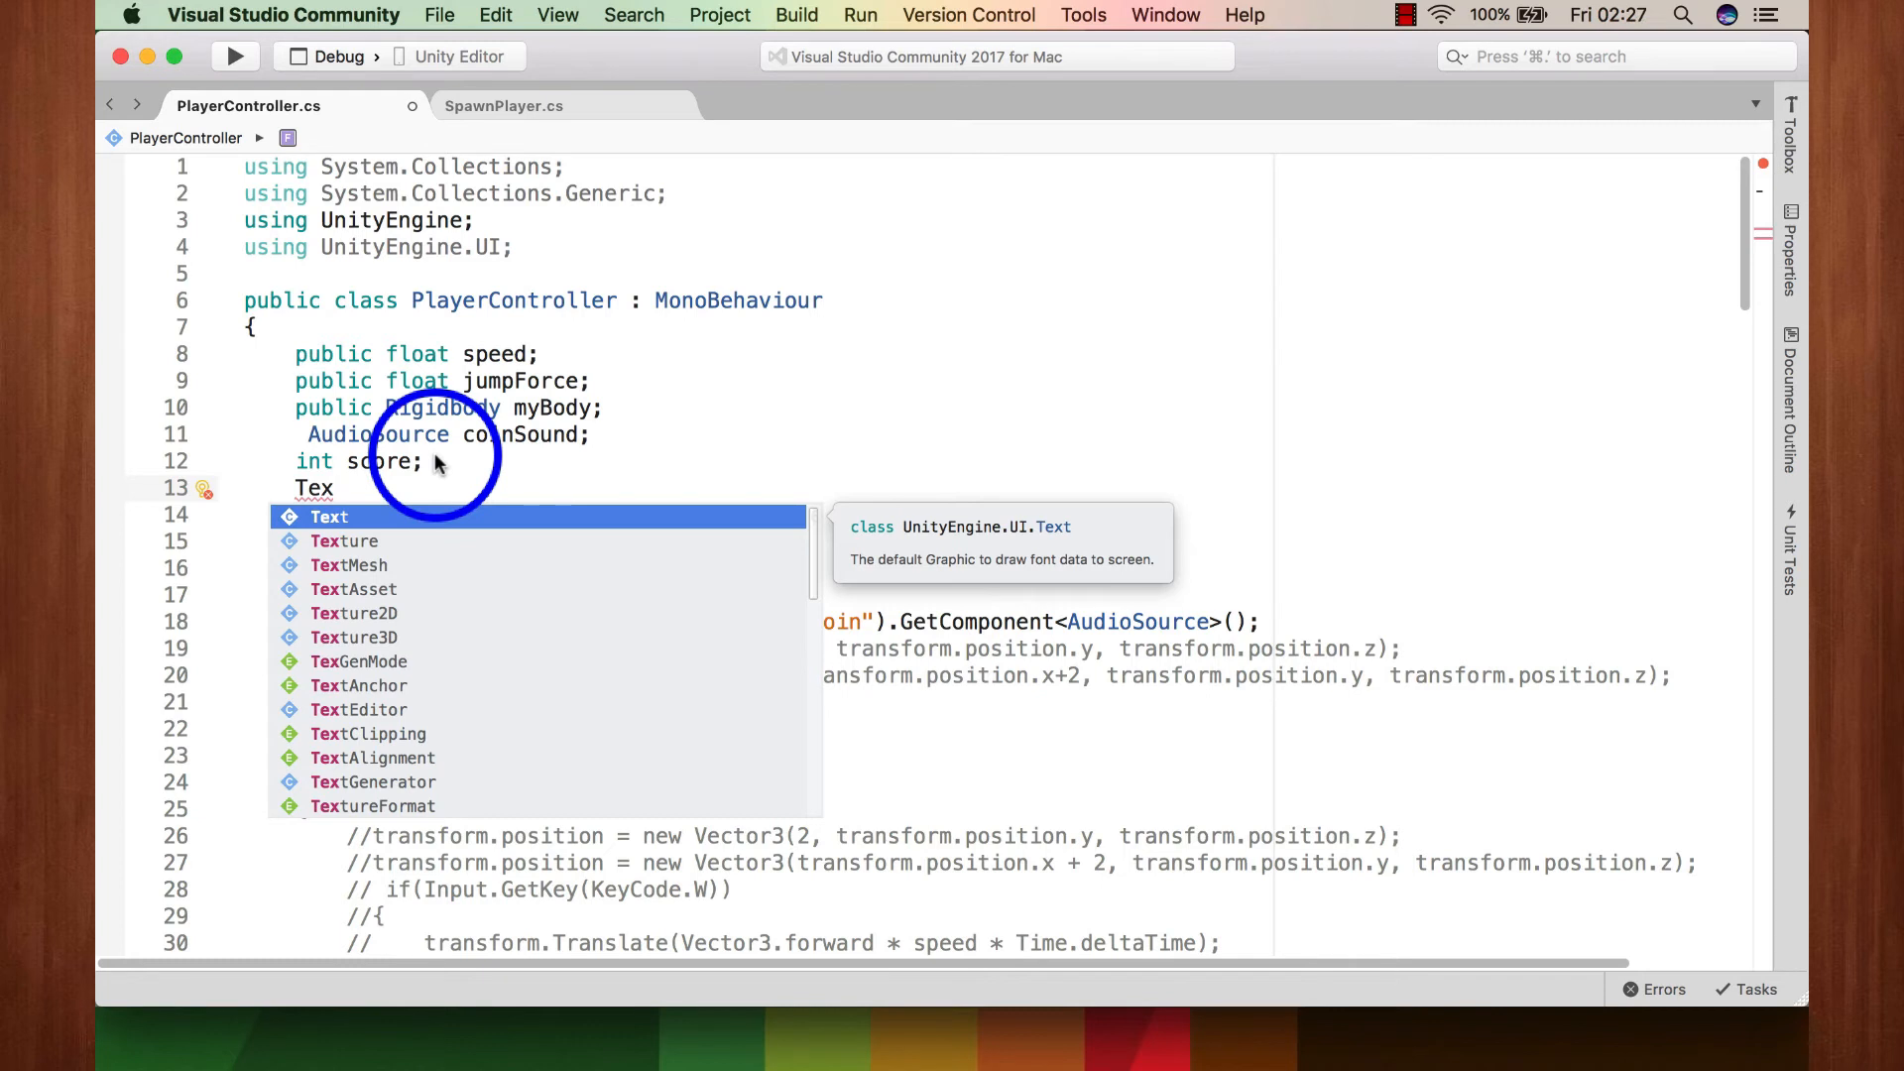
key(Return)
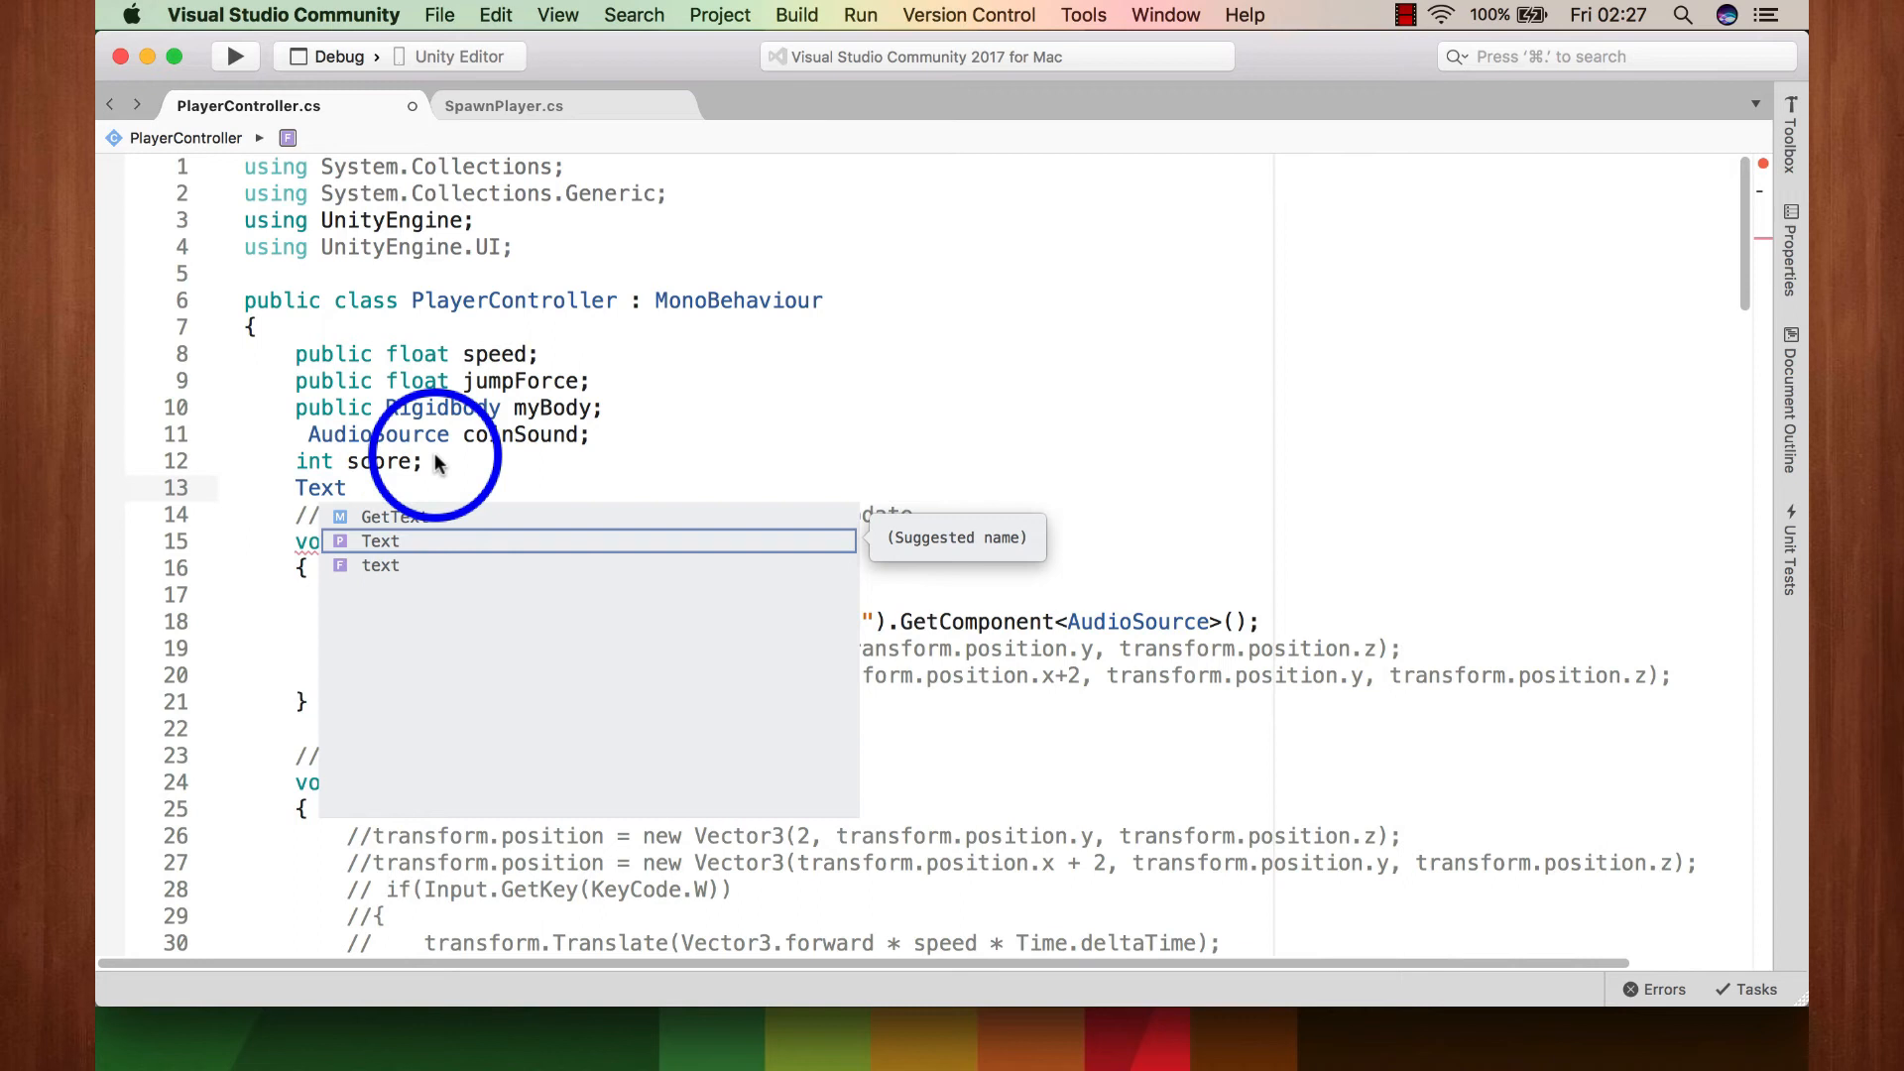
text(scoreText)
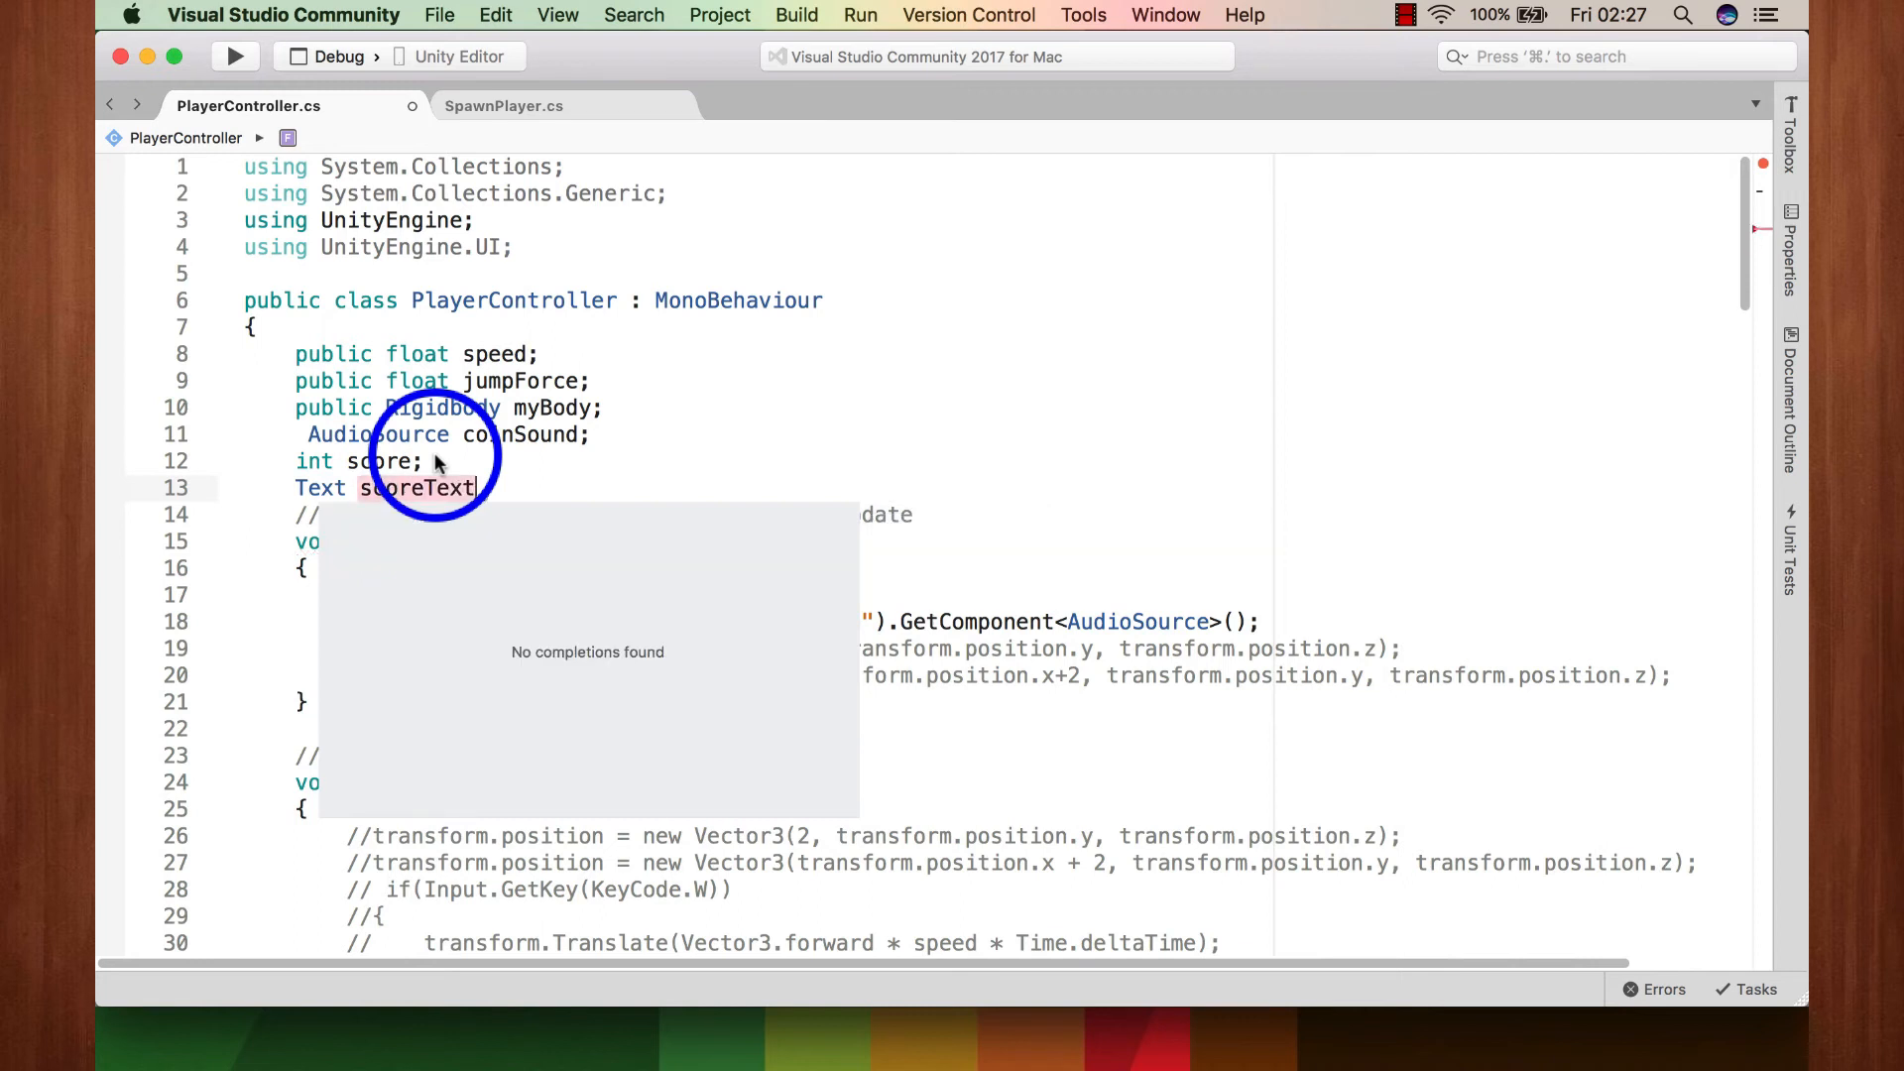
text(;)
Step: Increment the score with "score++;" below the "Coin Touch" log line in the Coin branch of OnTriggerExit
scroll(544, 545, down, 15)
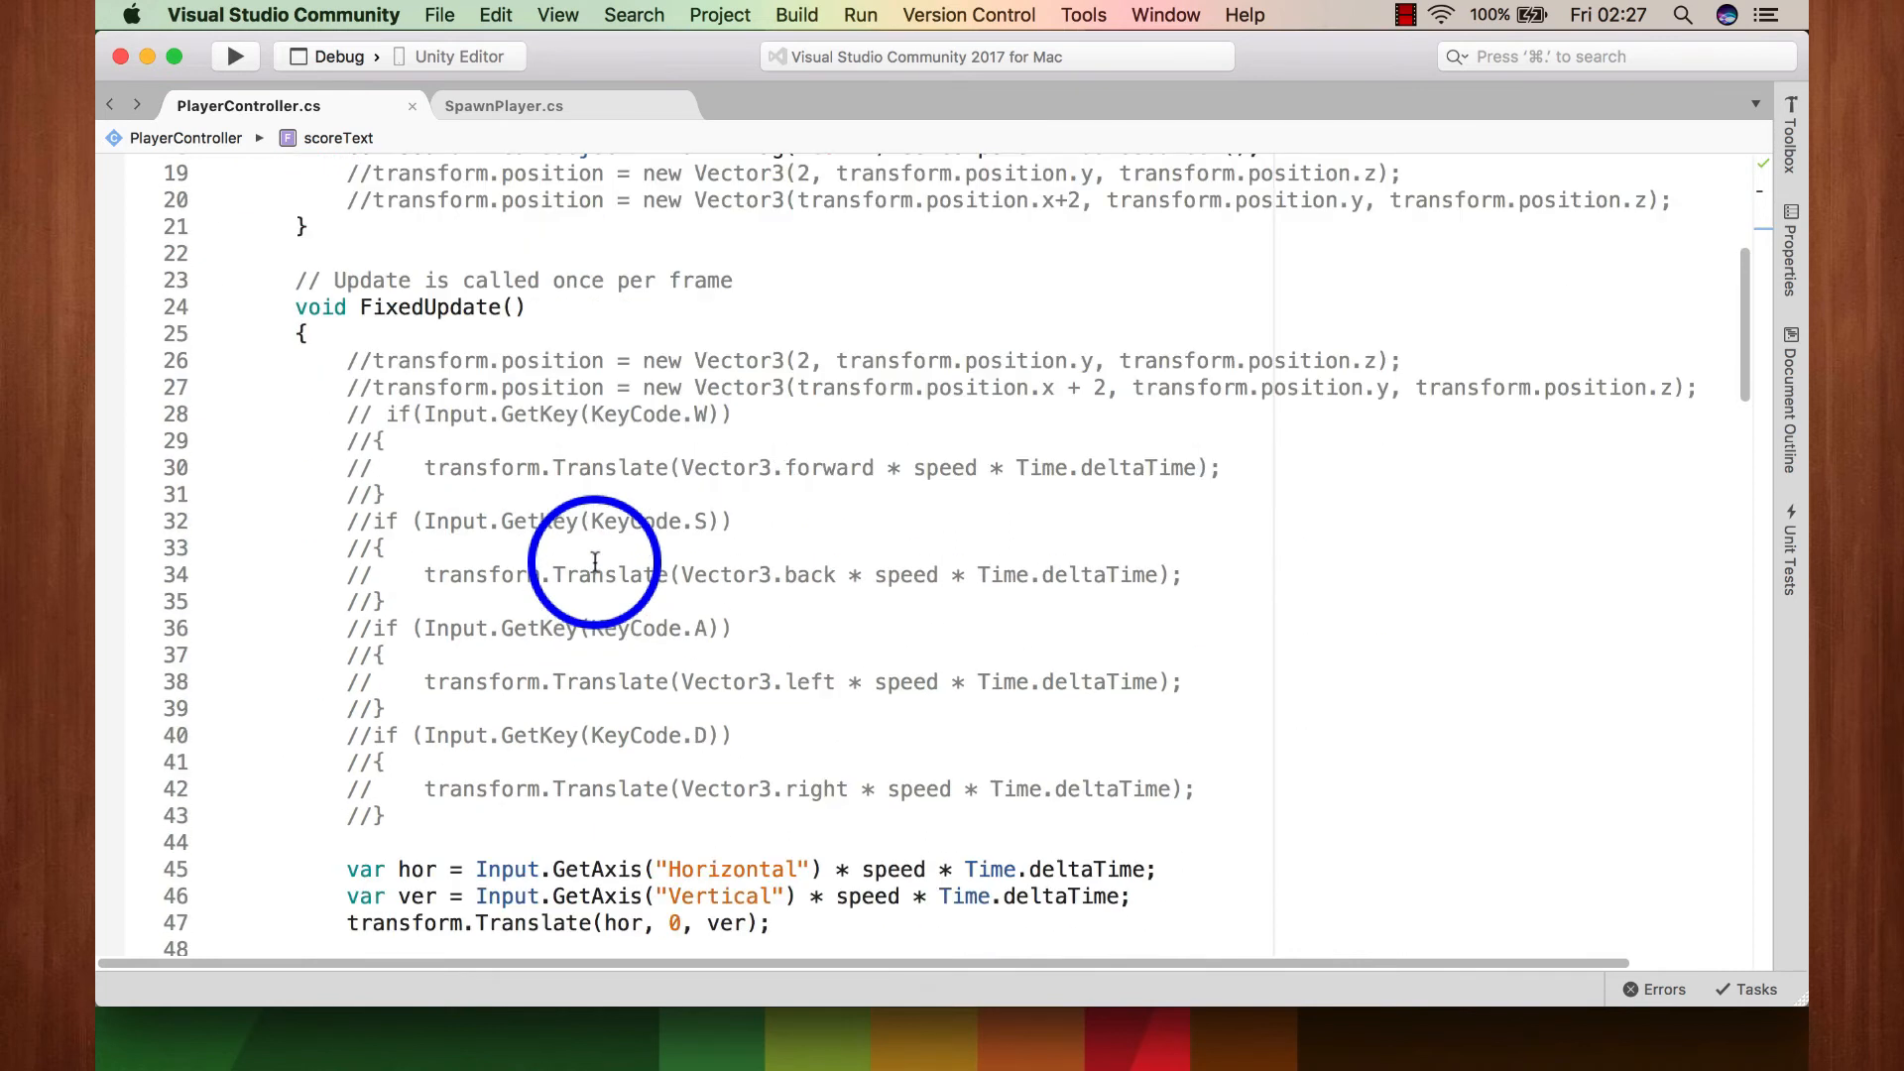
scroll(596, 558, down, 20)
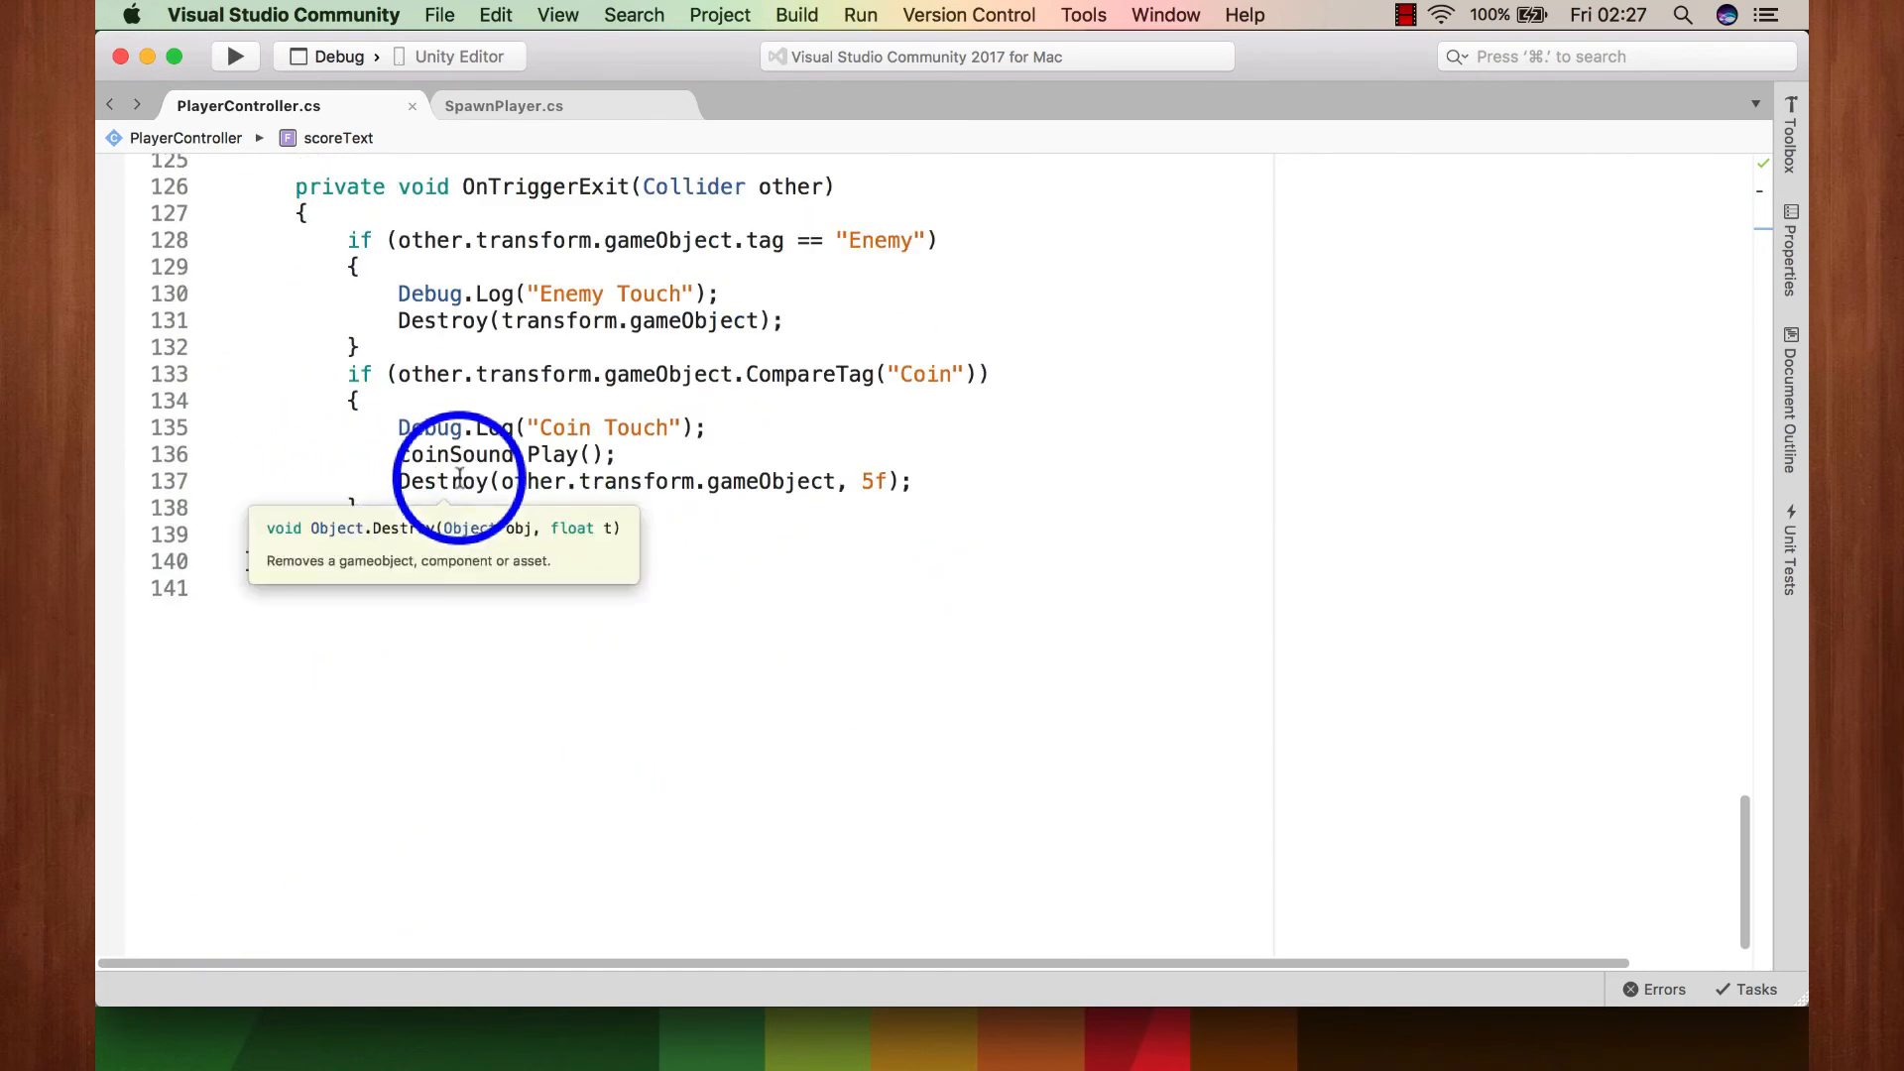
click(725, 419)
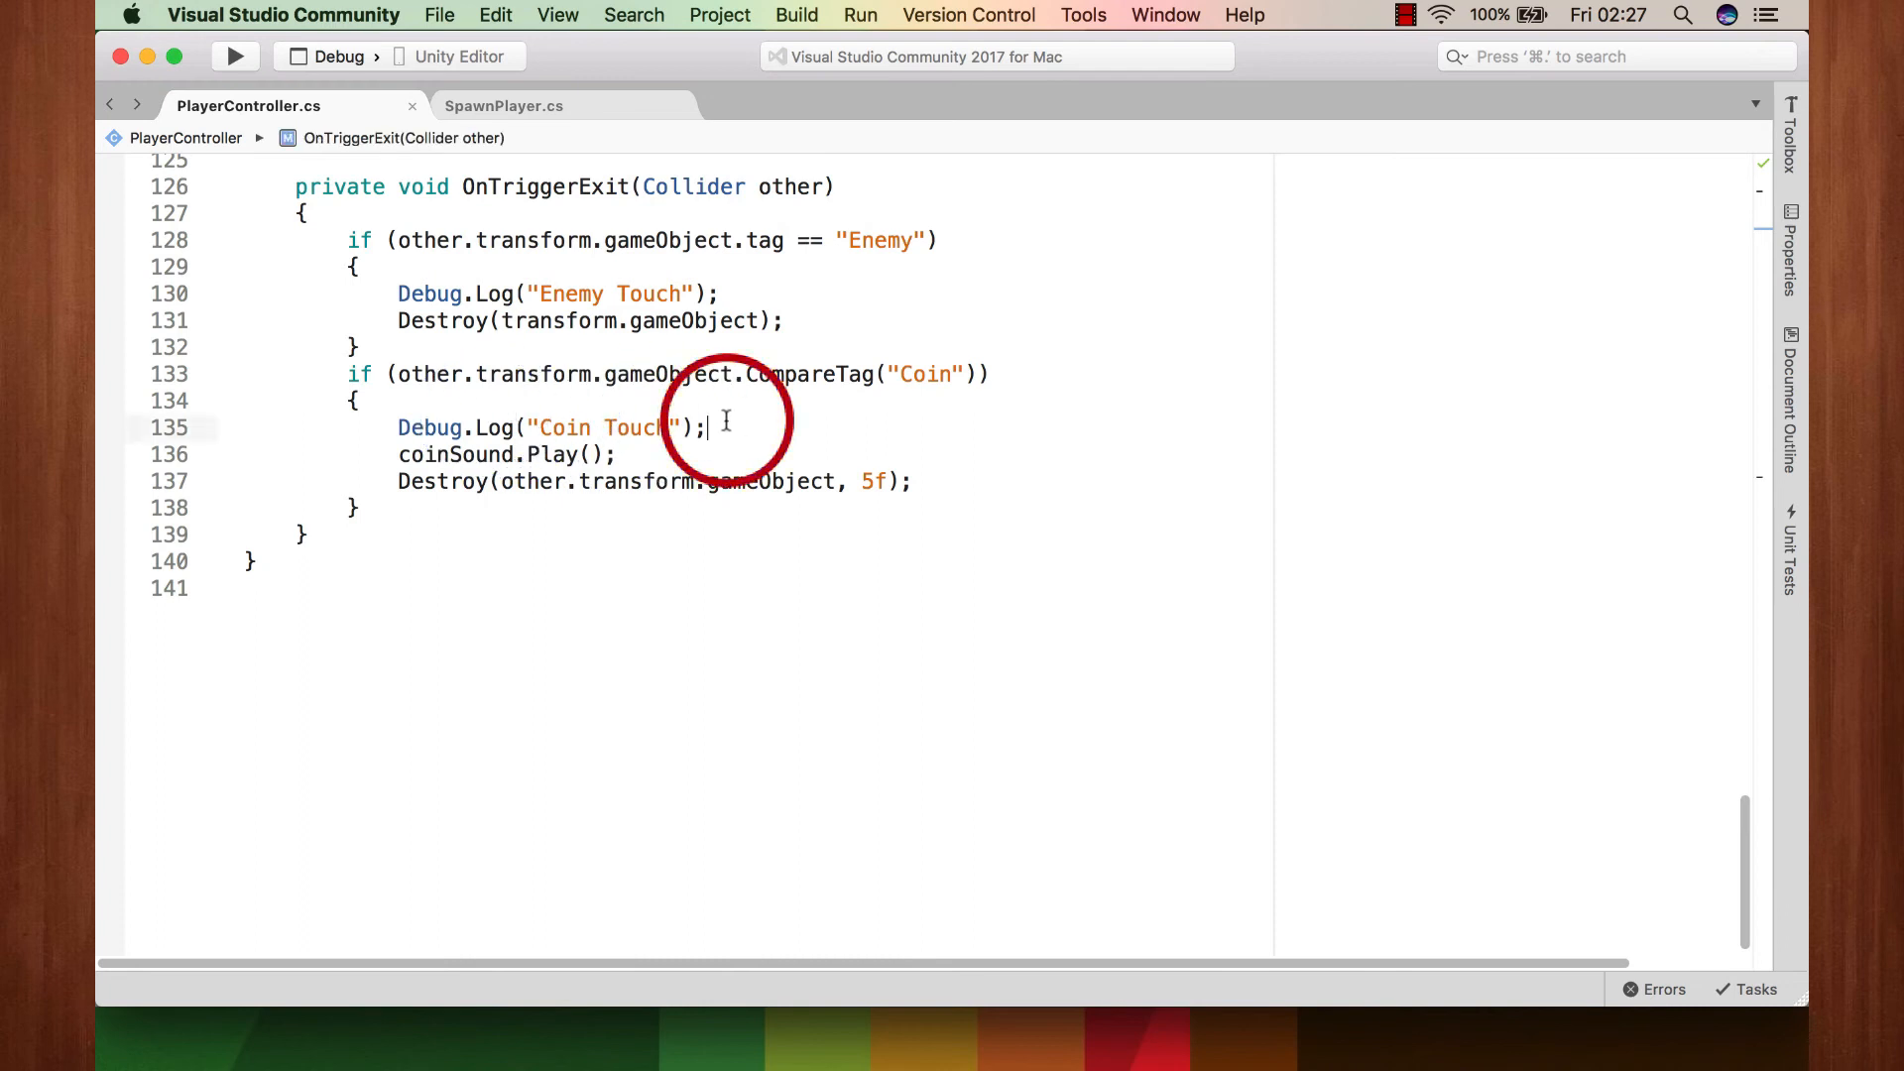
key(Return)
text(sco)
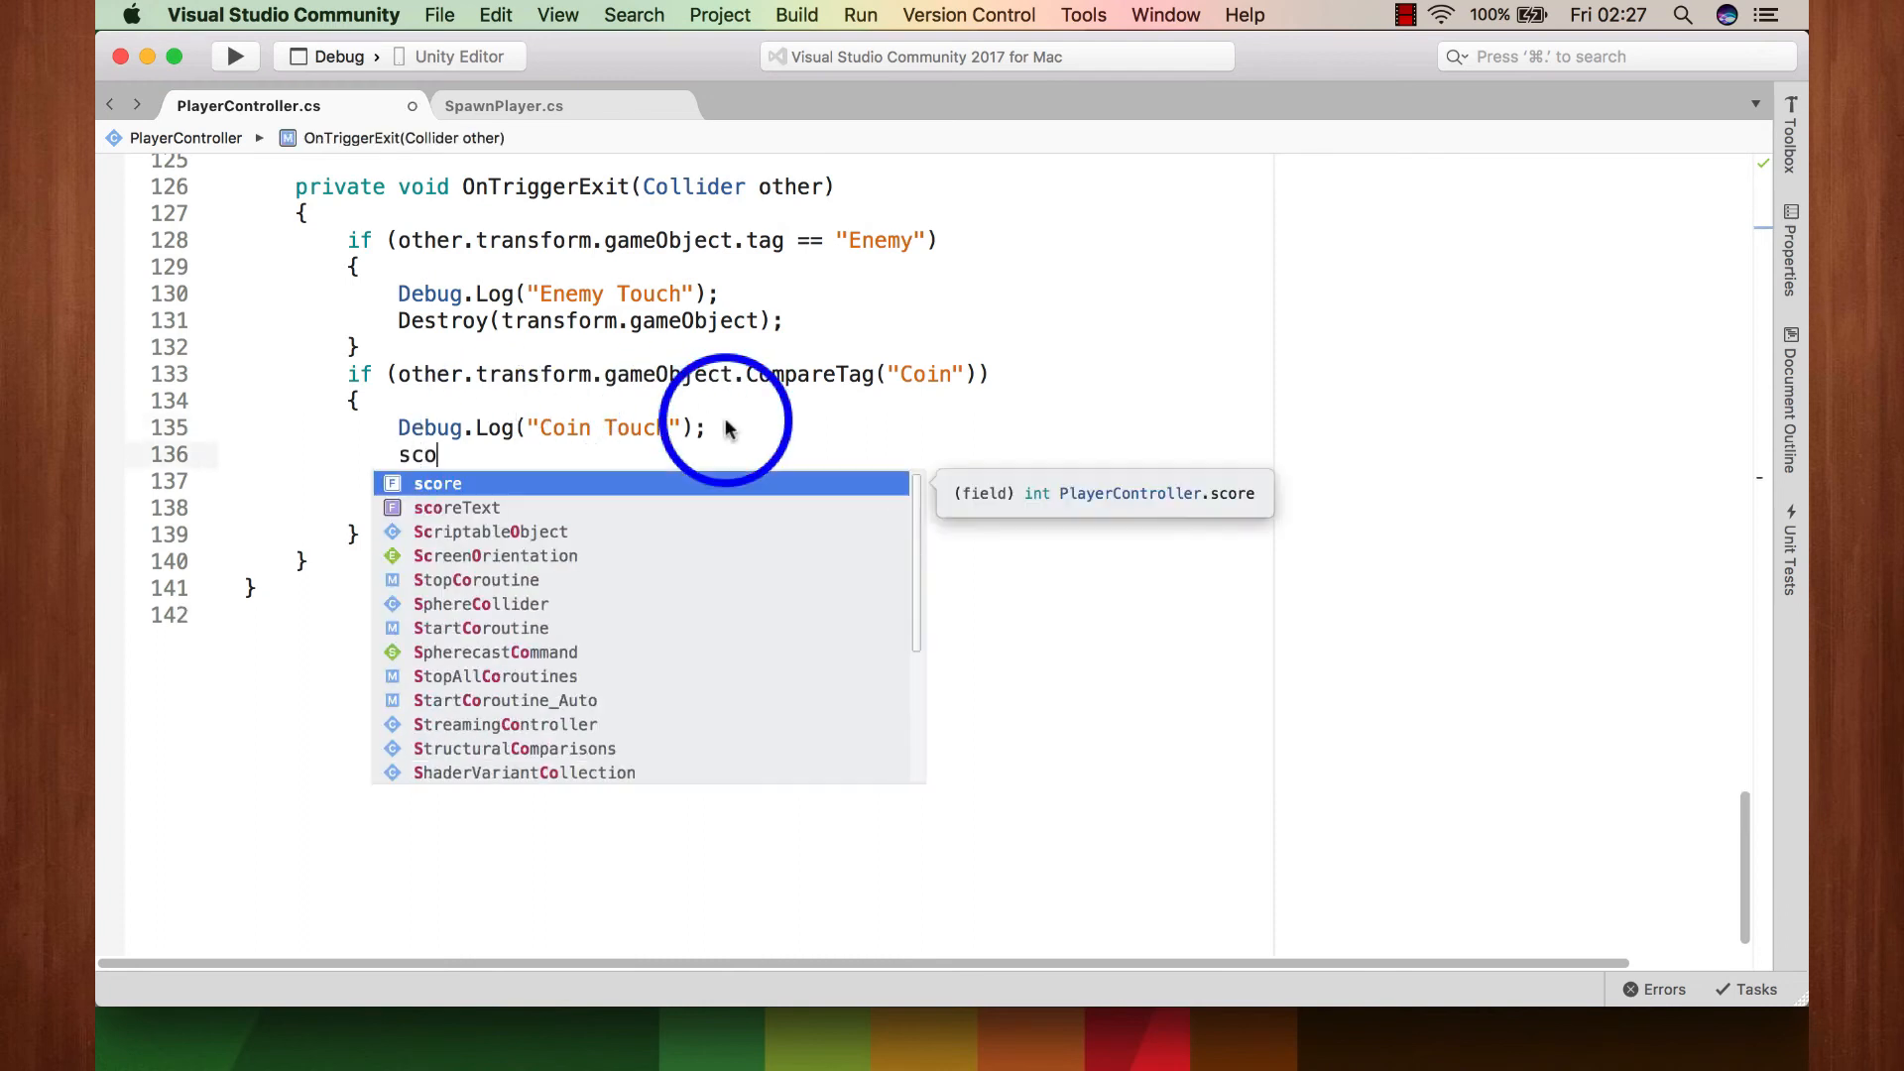
text(r2)
key(BackSpace)
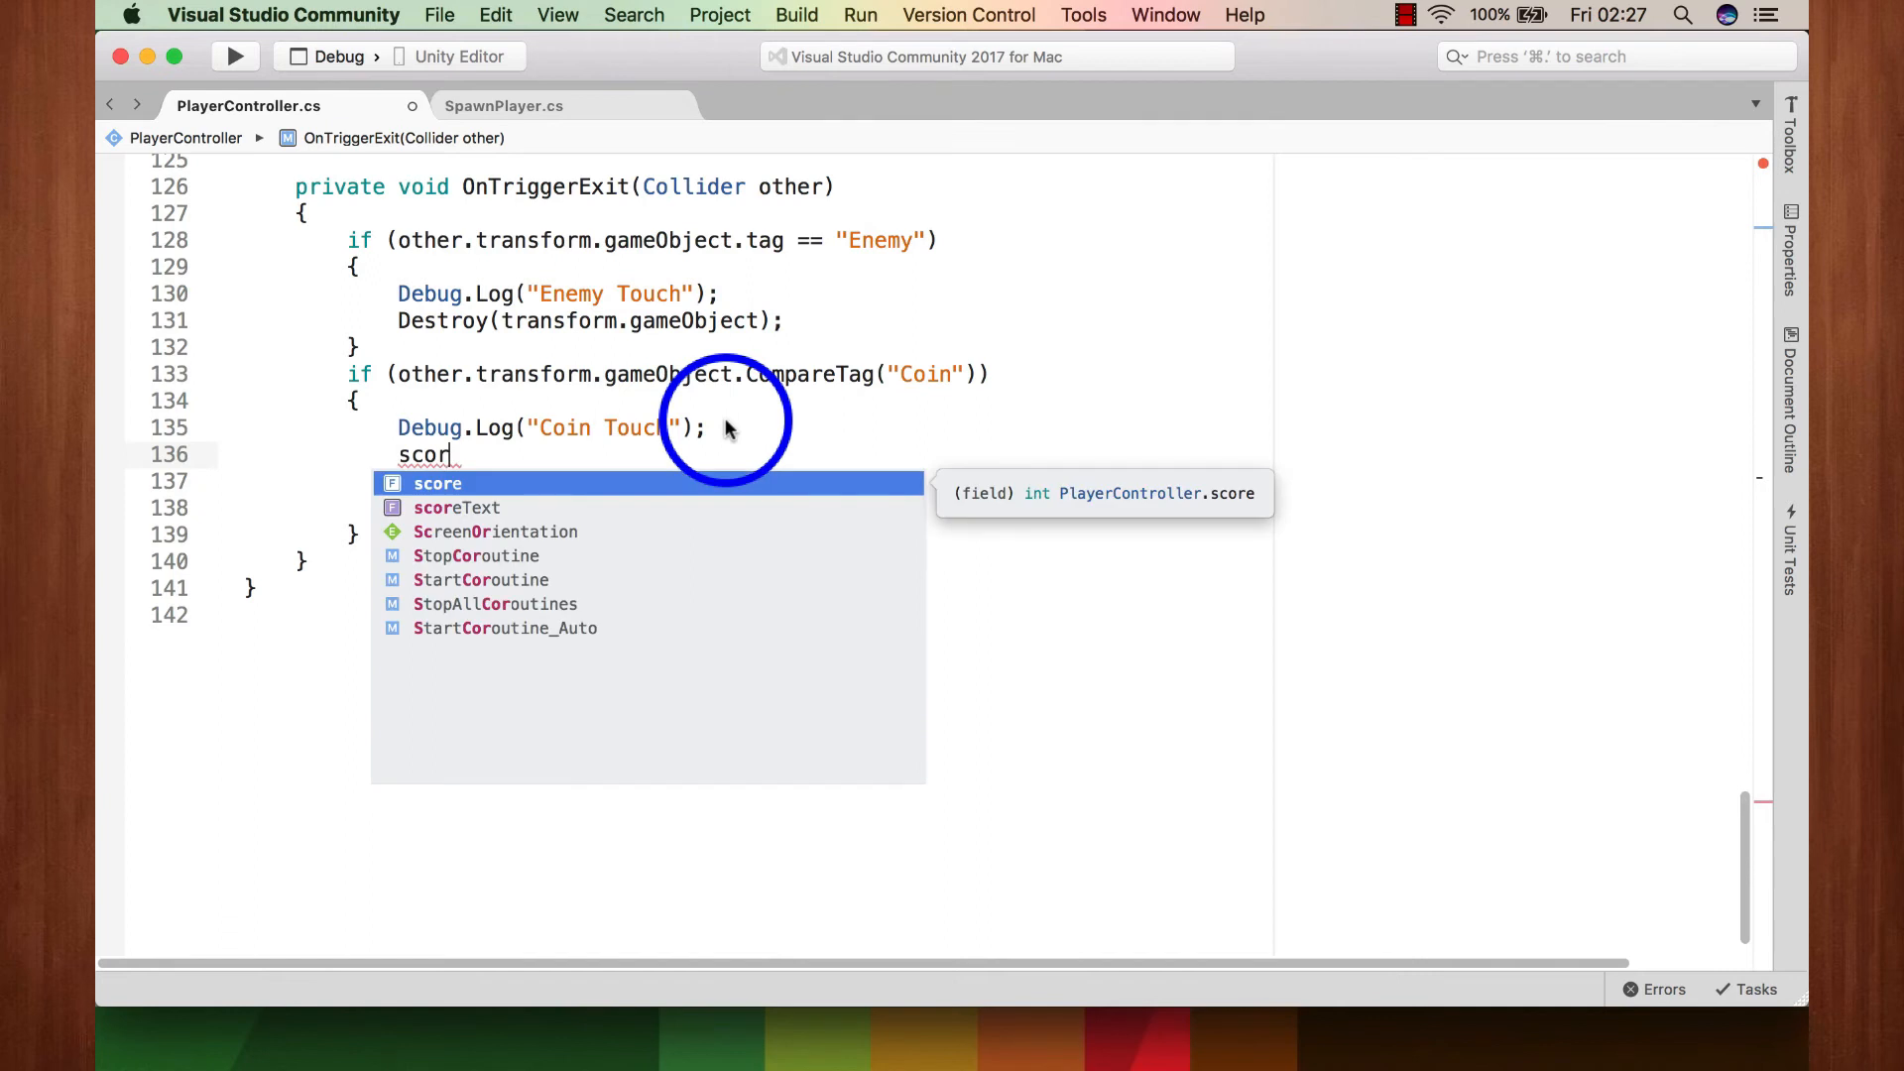
key(Escape)
text(e++)
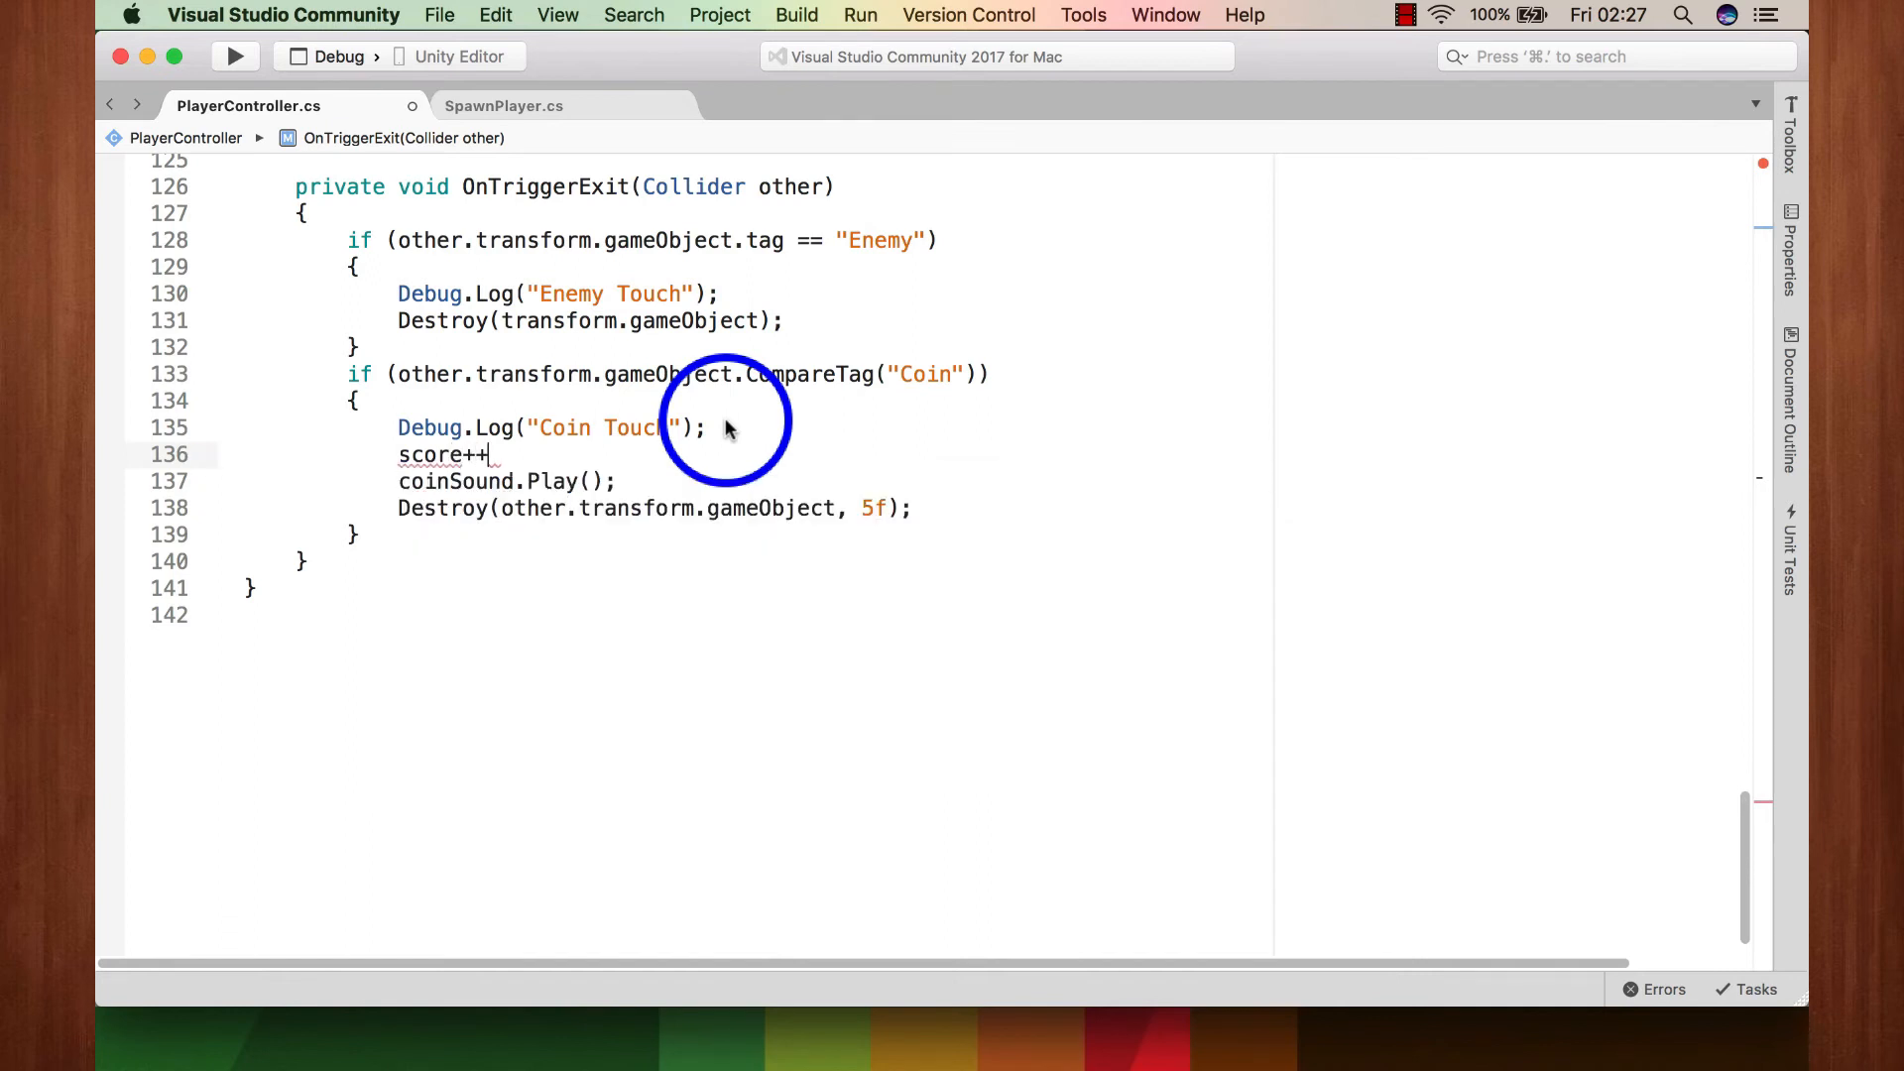
text(;)
Step: Add the line "scoreText = score.ToString();" below "score++;" in the Coin branch of OnTriggerExit
key(Return)
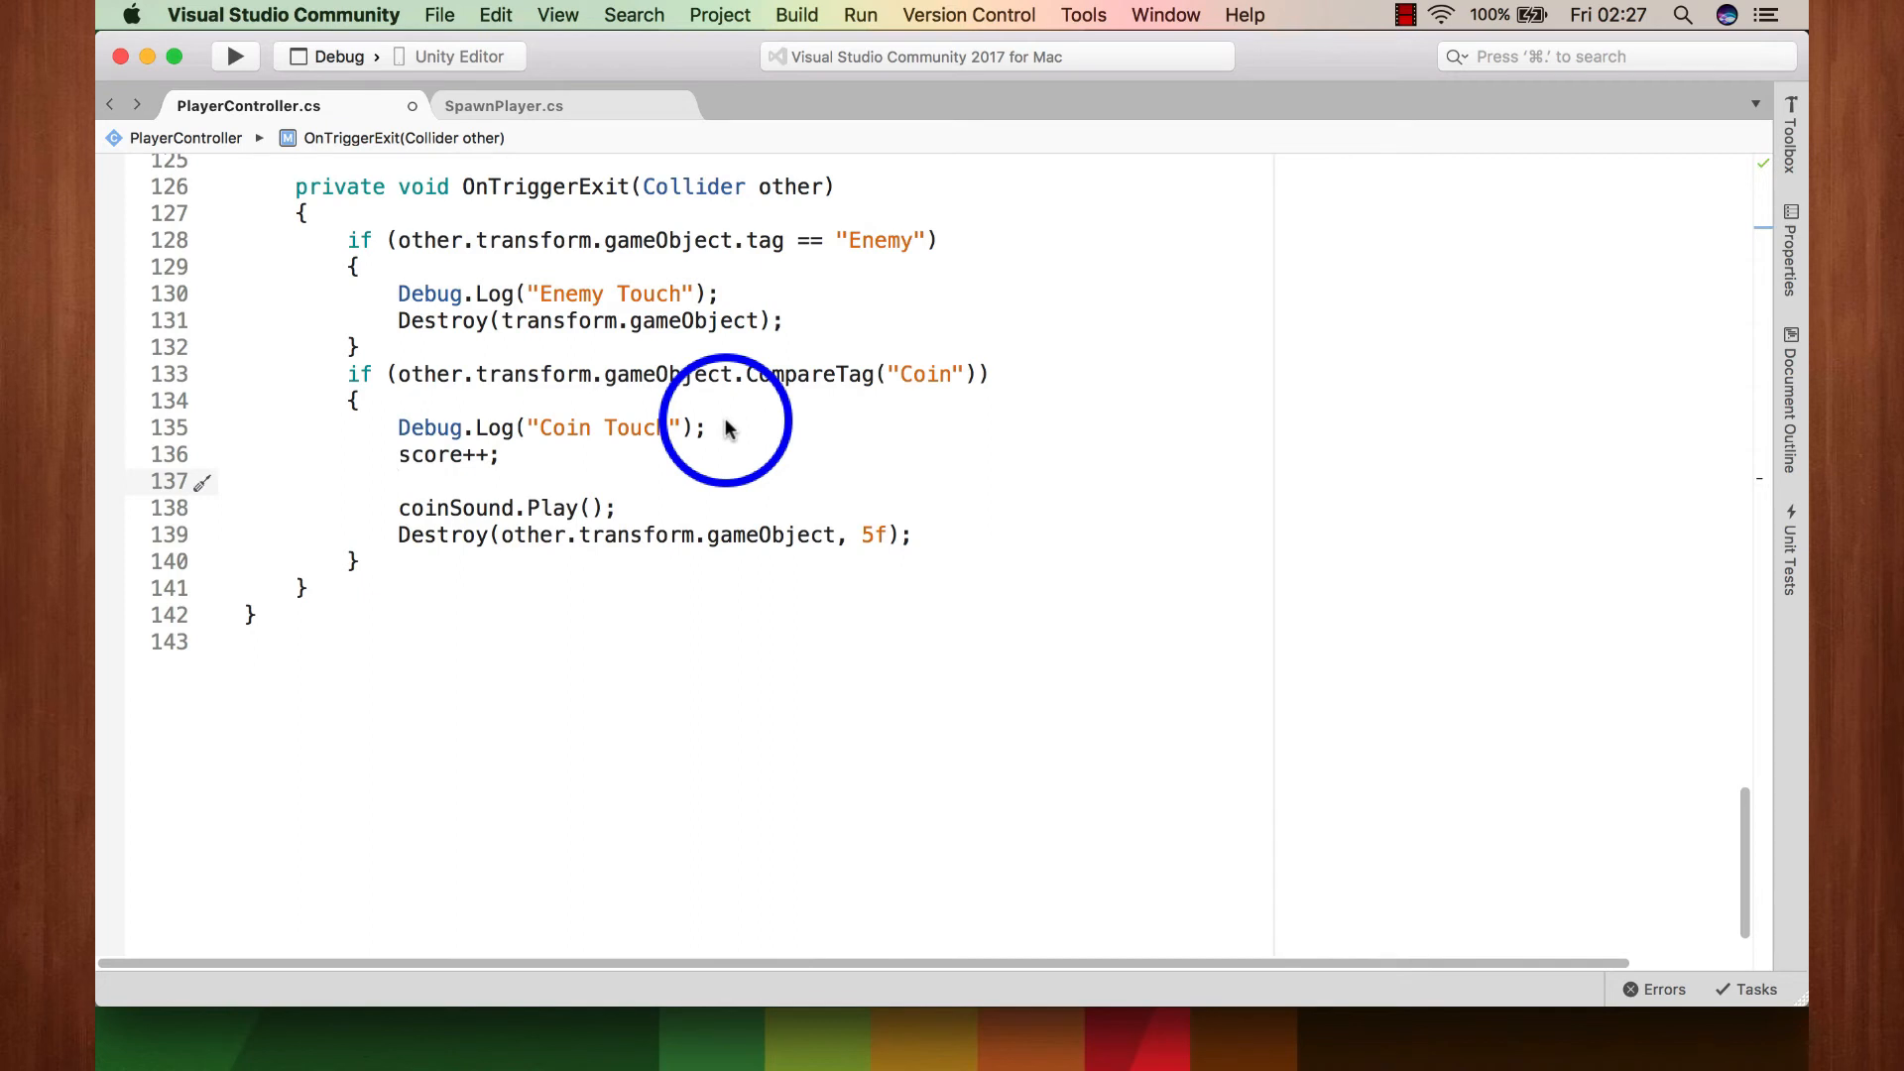
text(score)
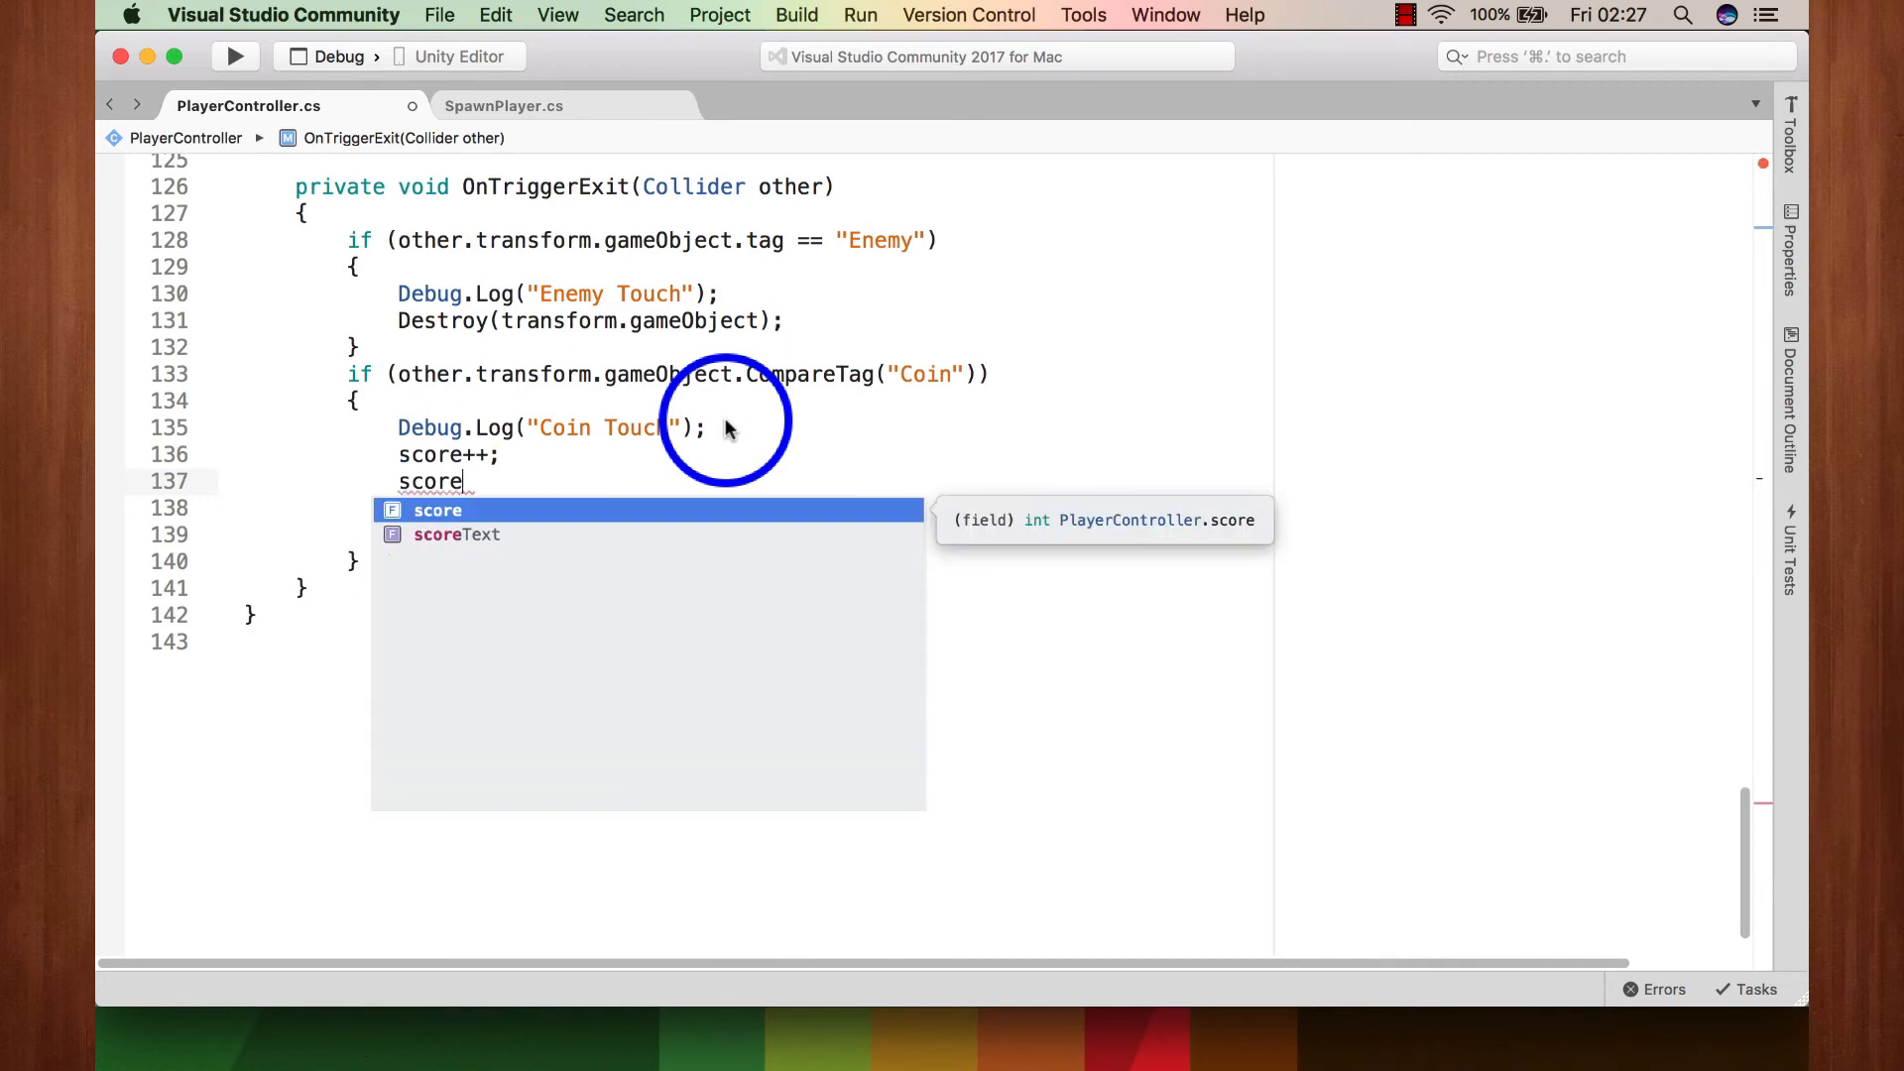
key(Down)
key(Return)
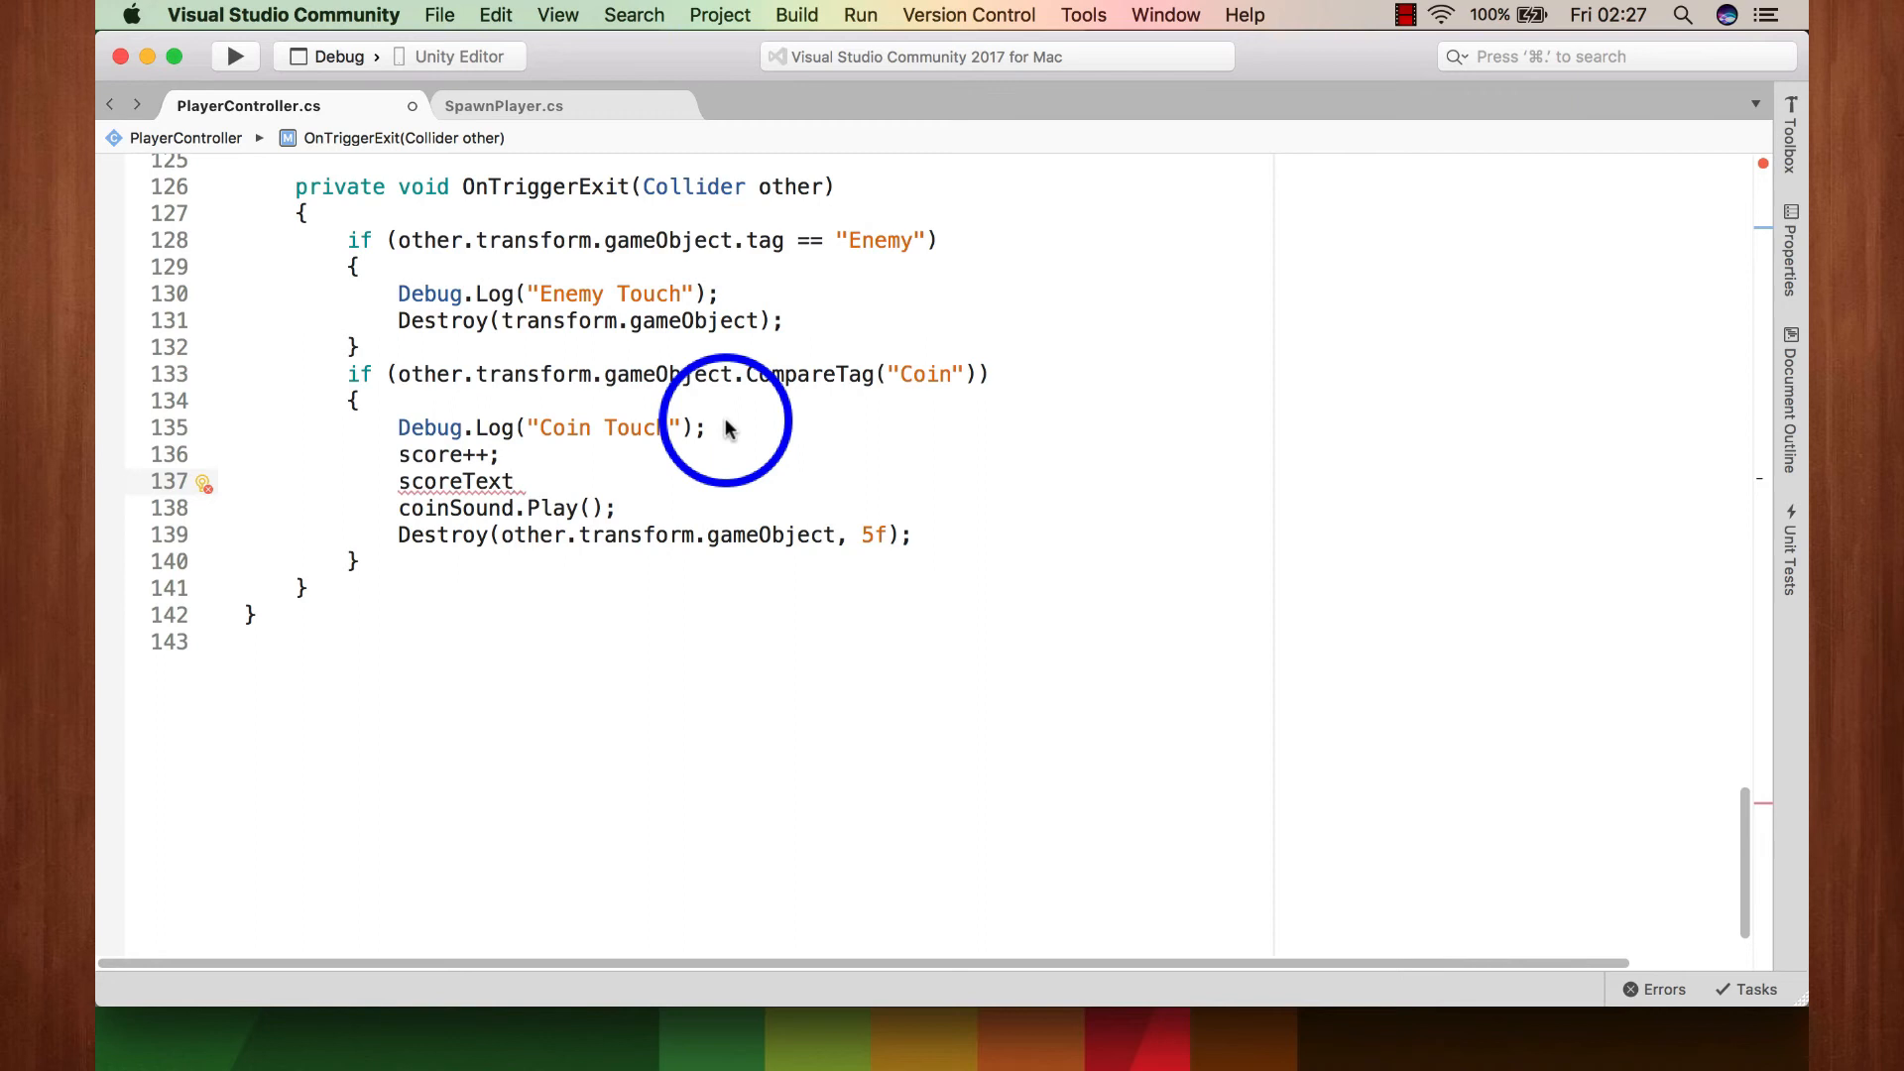
text(=)
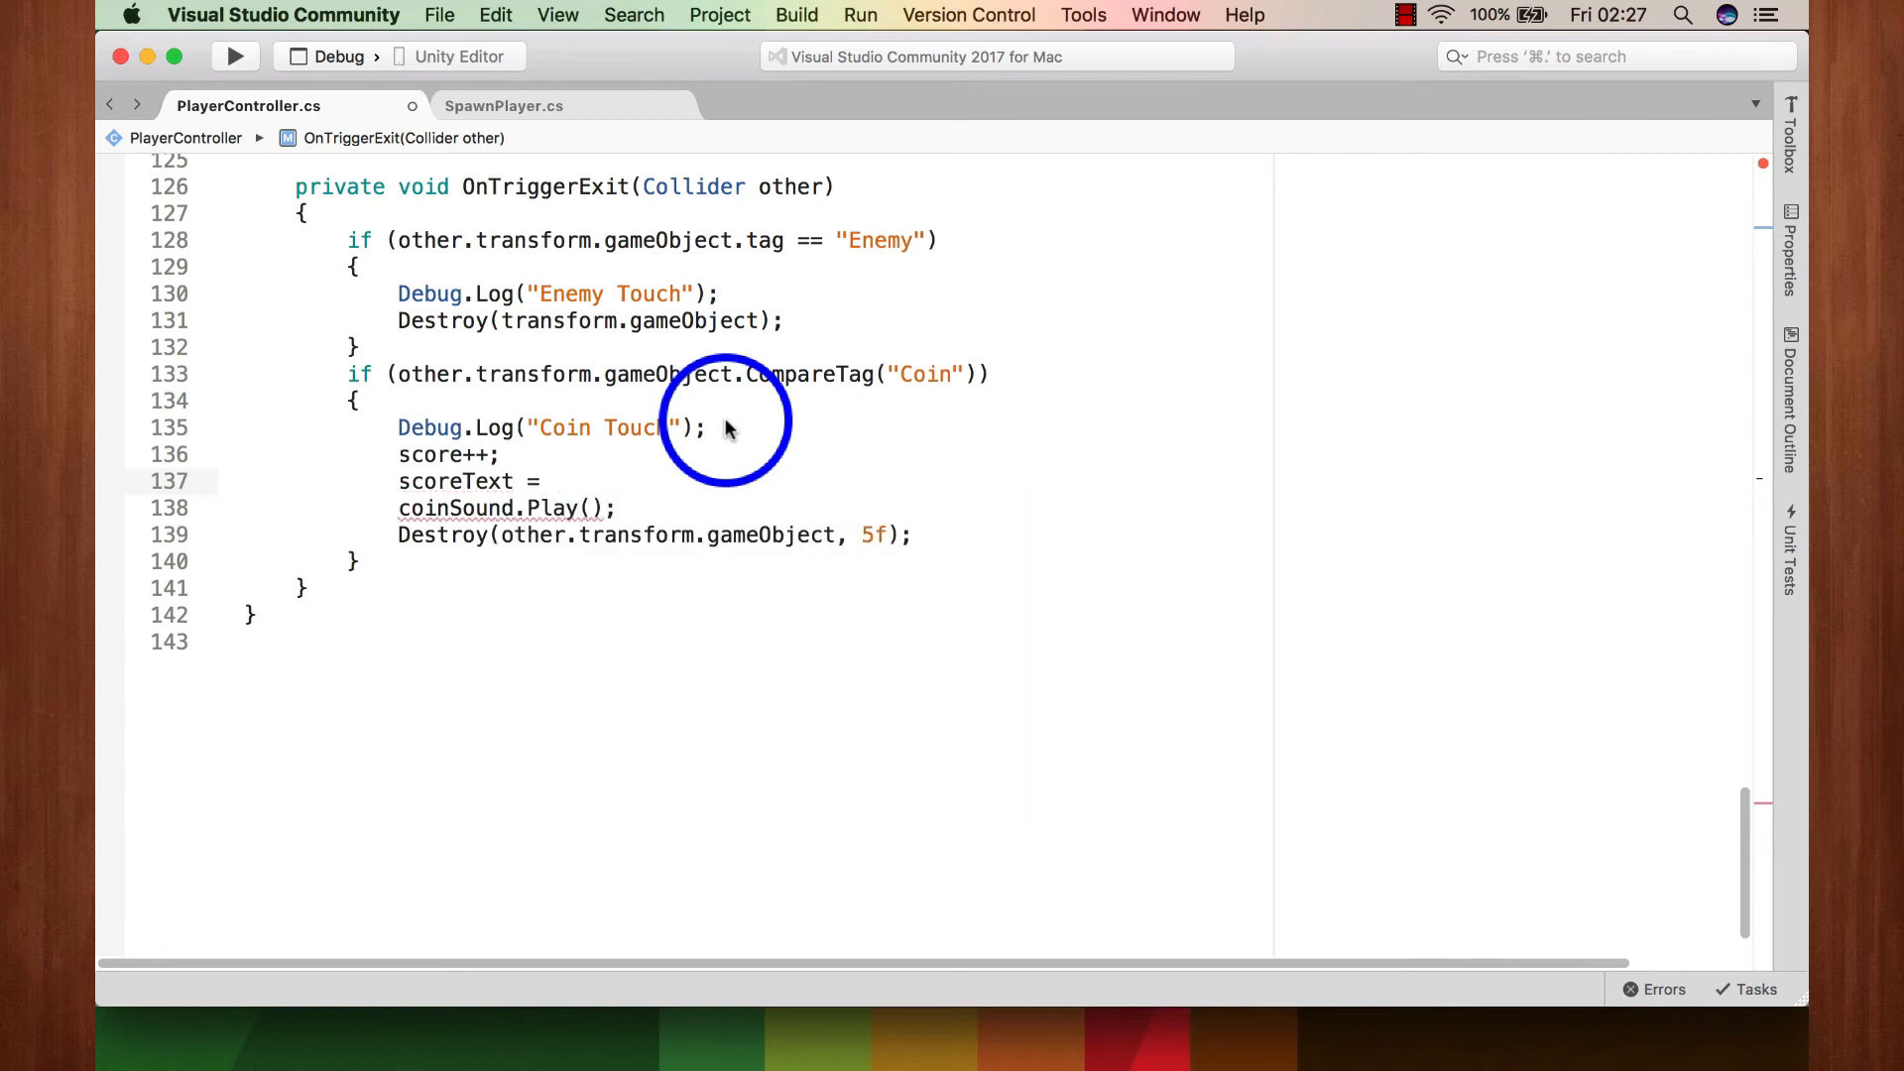
text( sco)
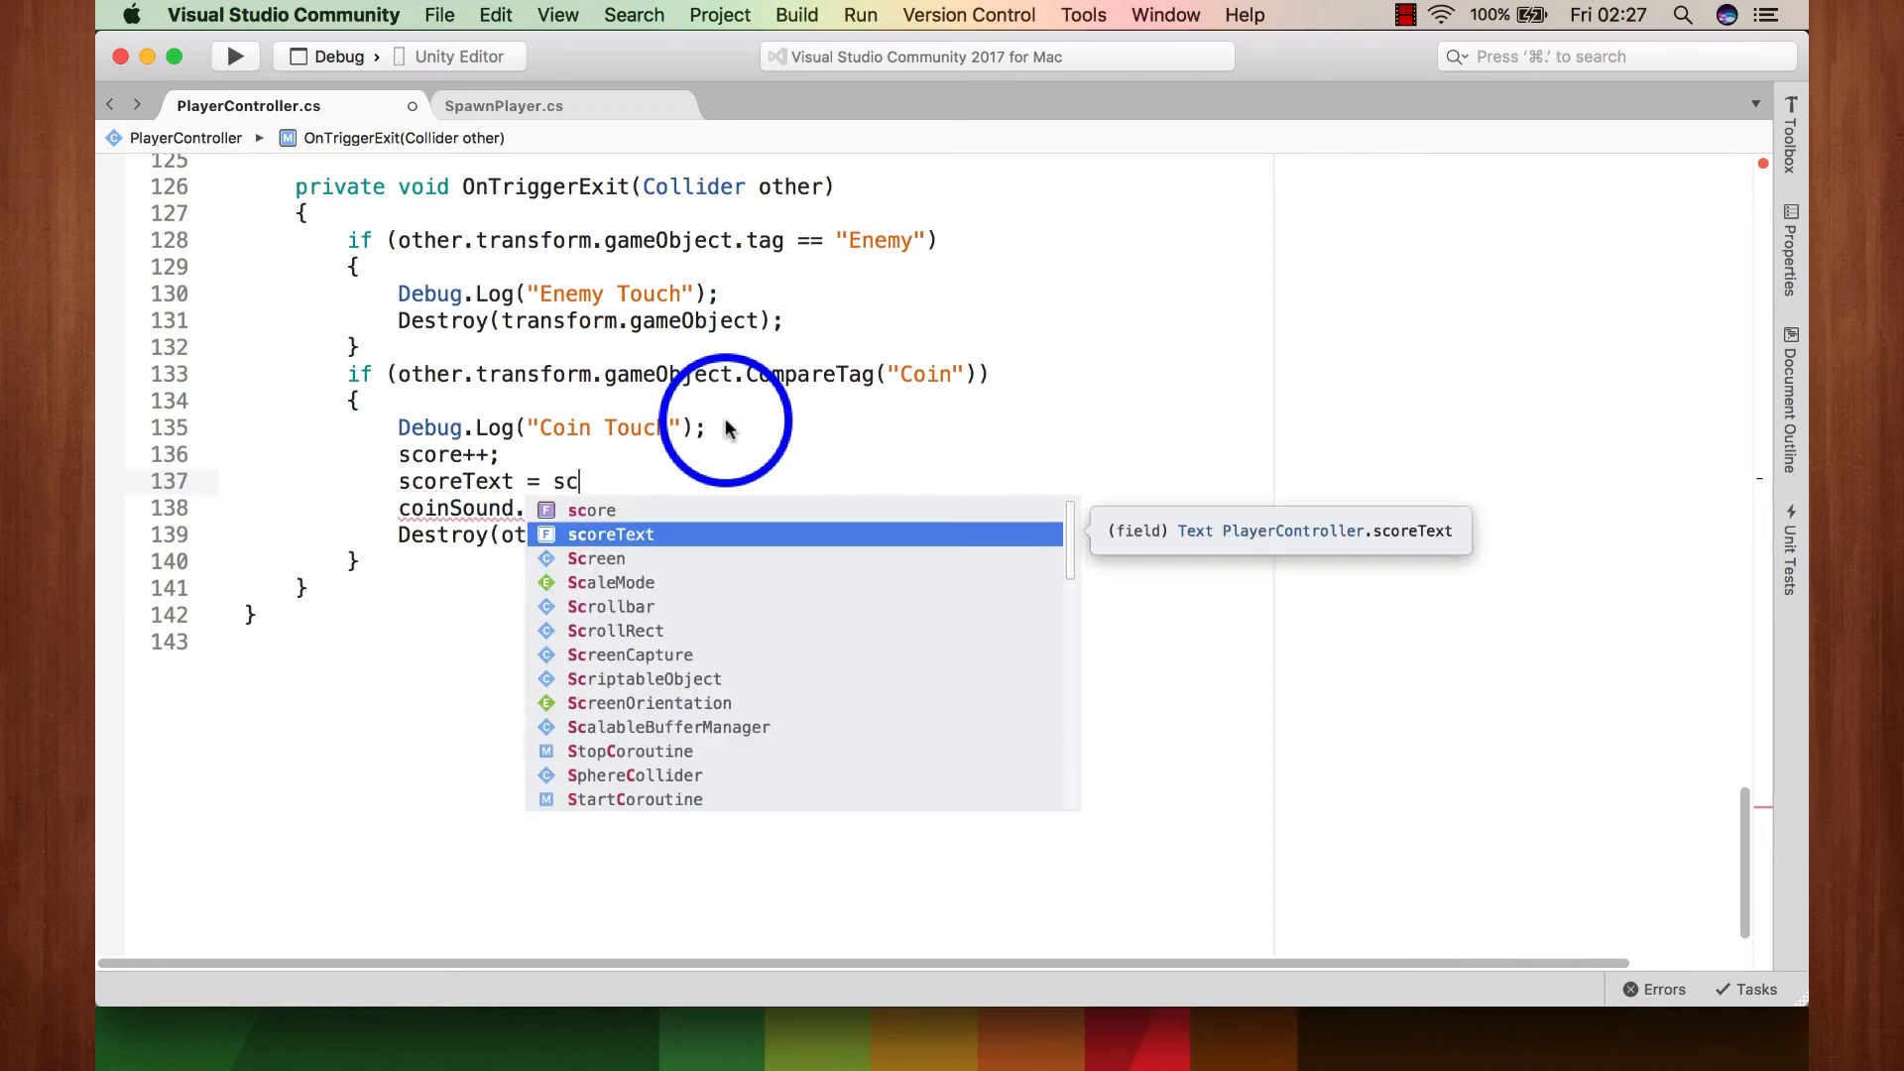
key(Up)
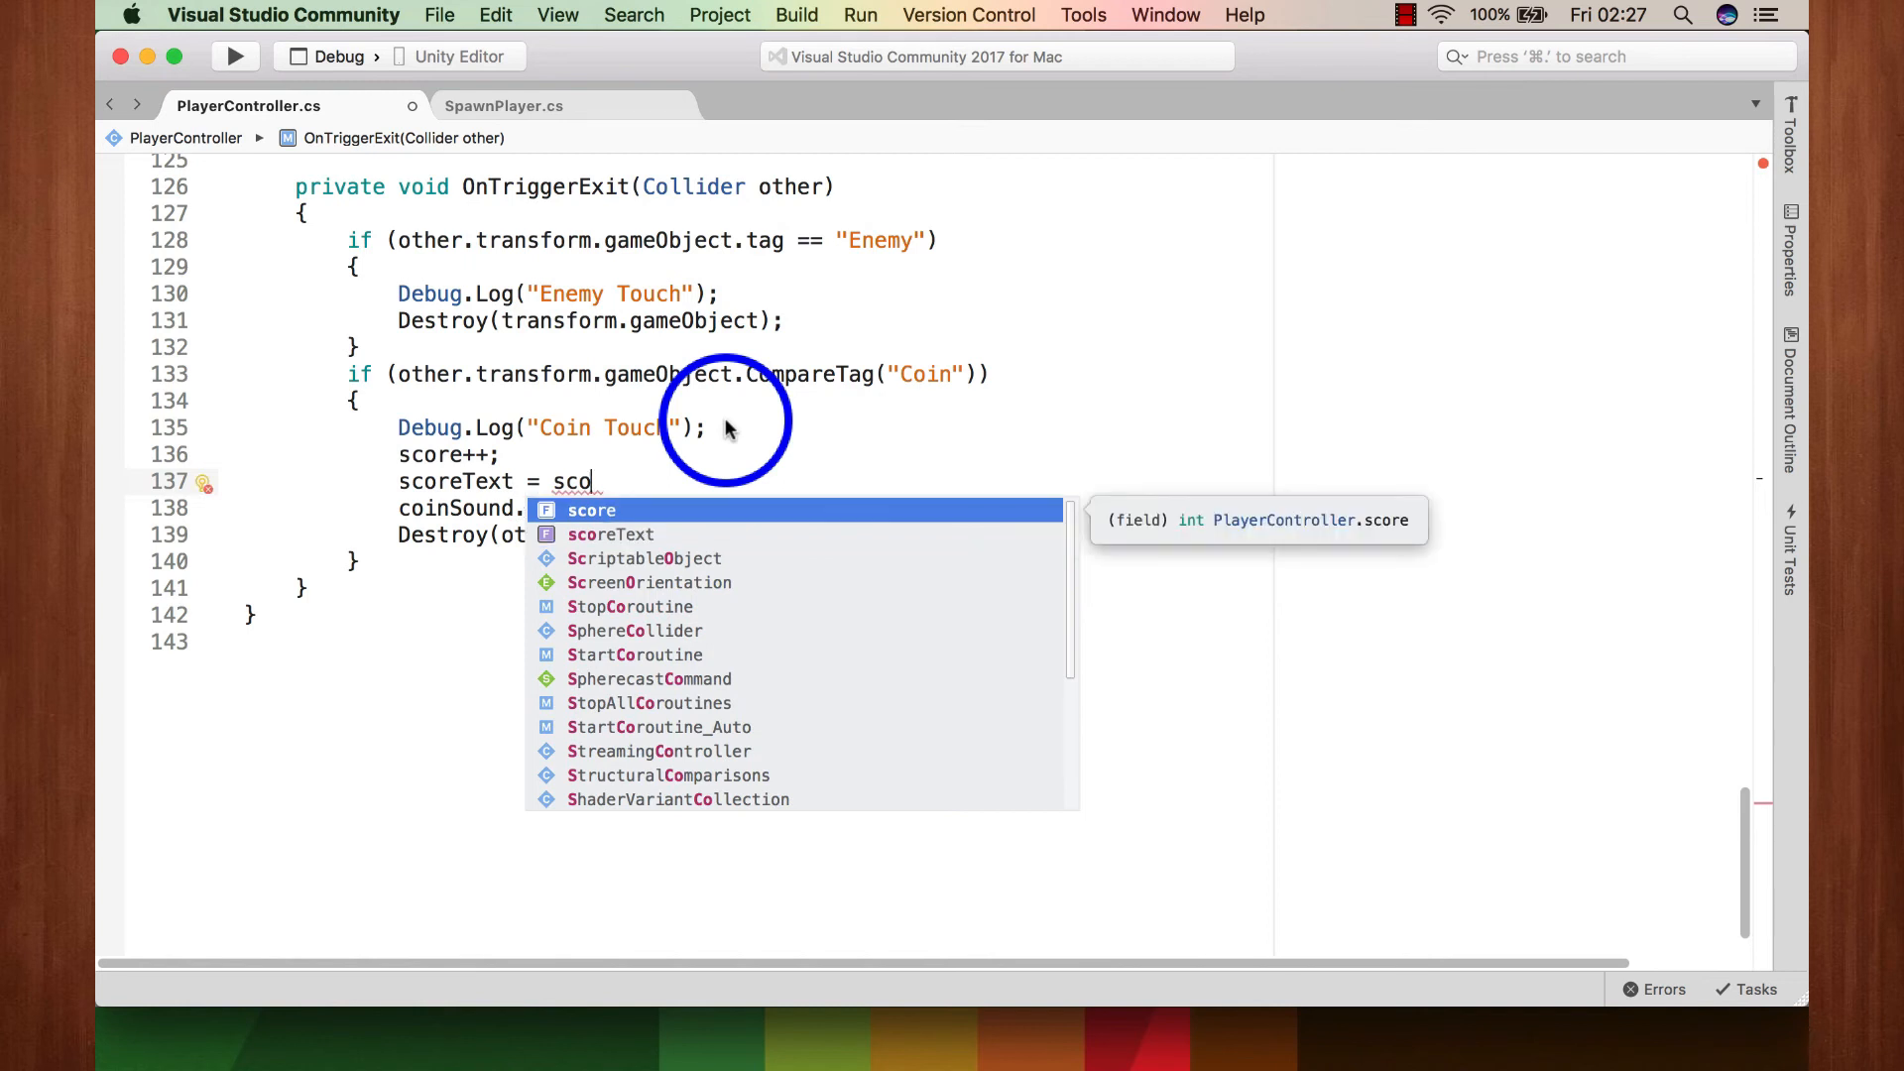
key(Return)
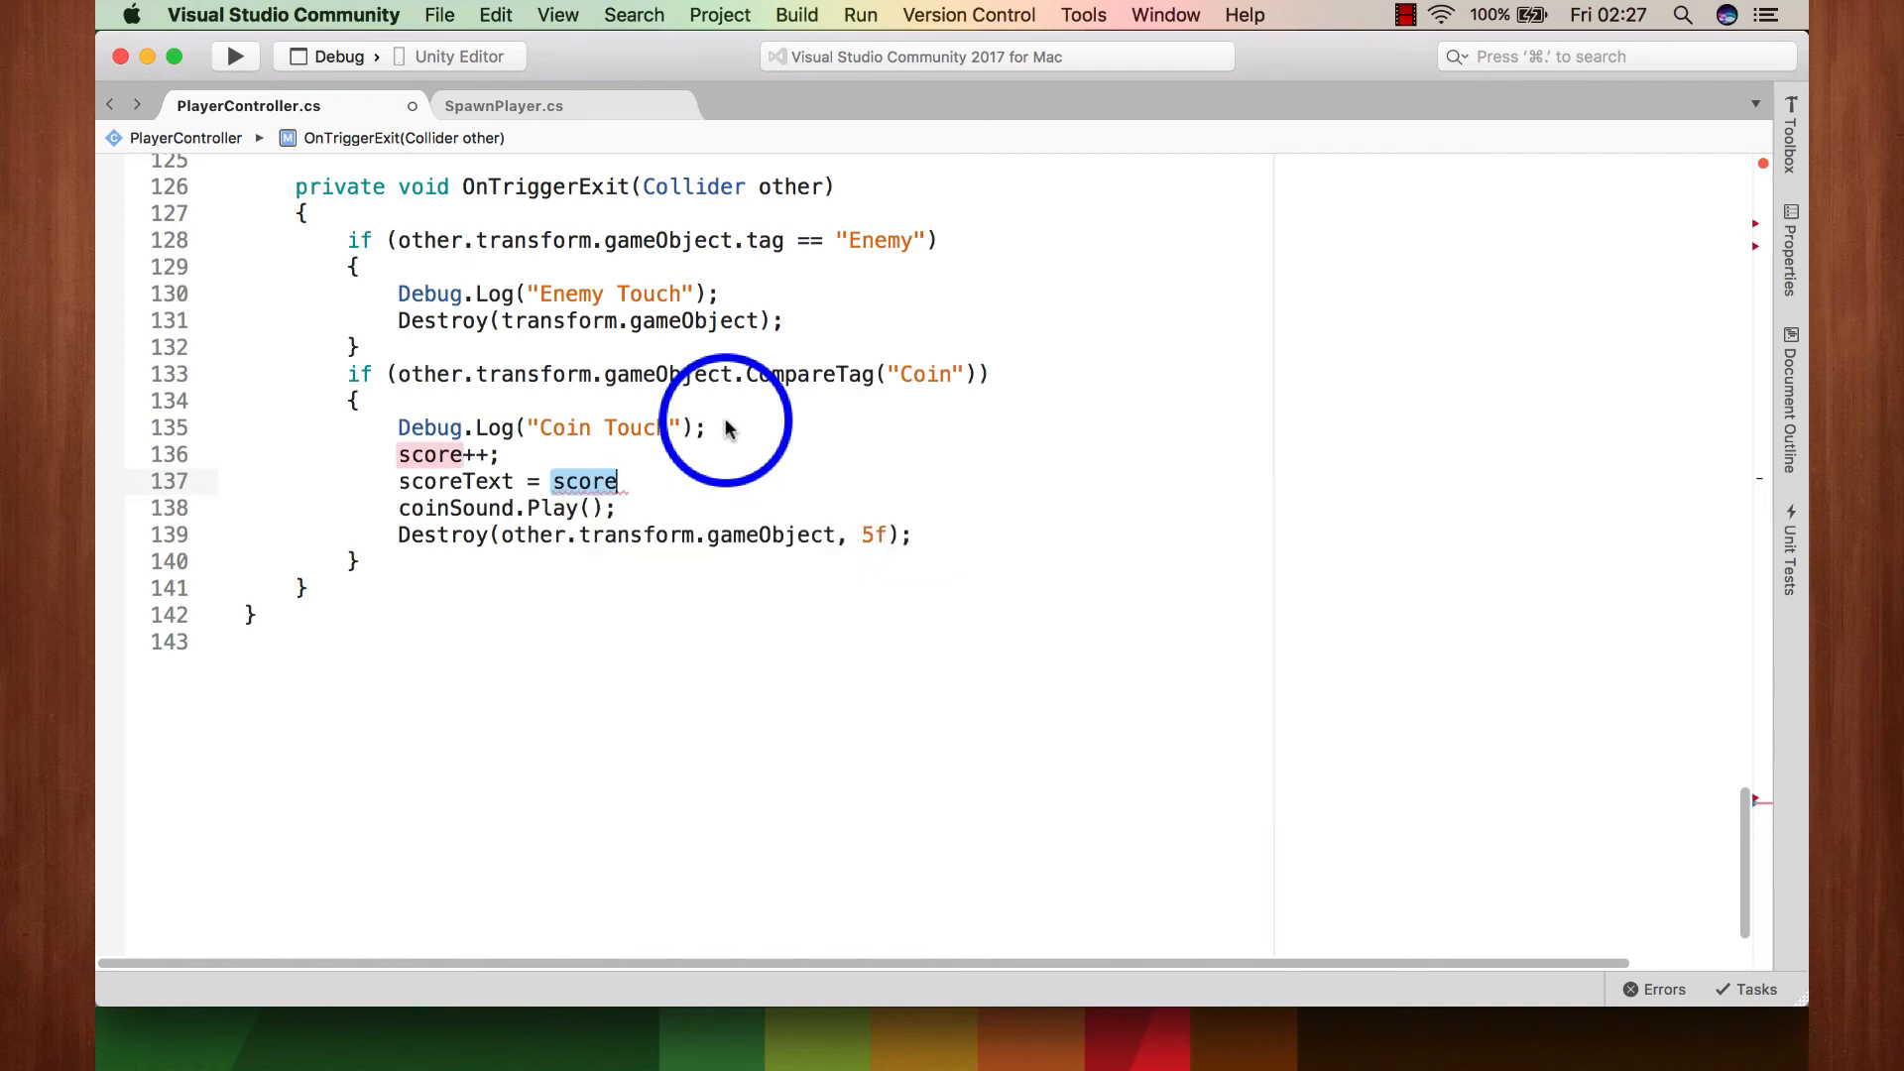
text(.to)
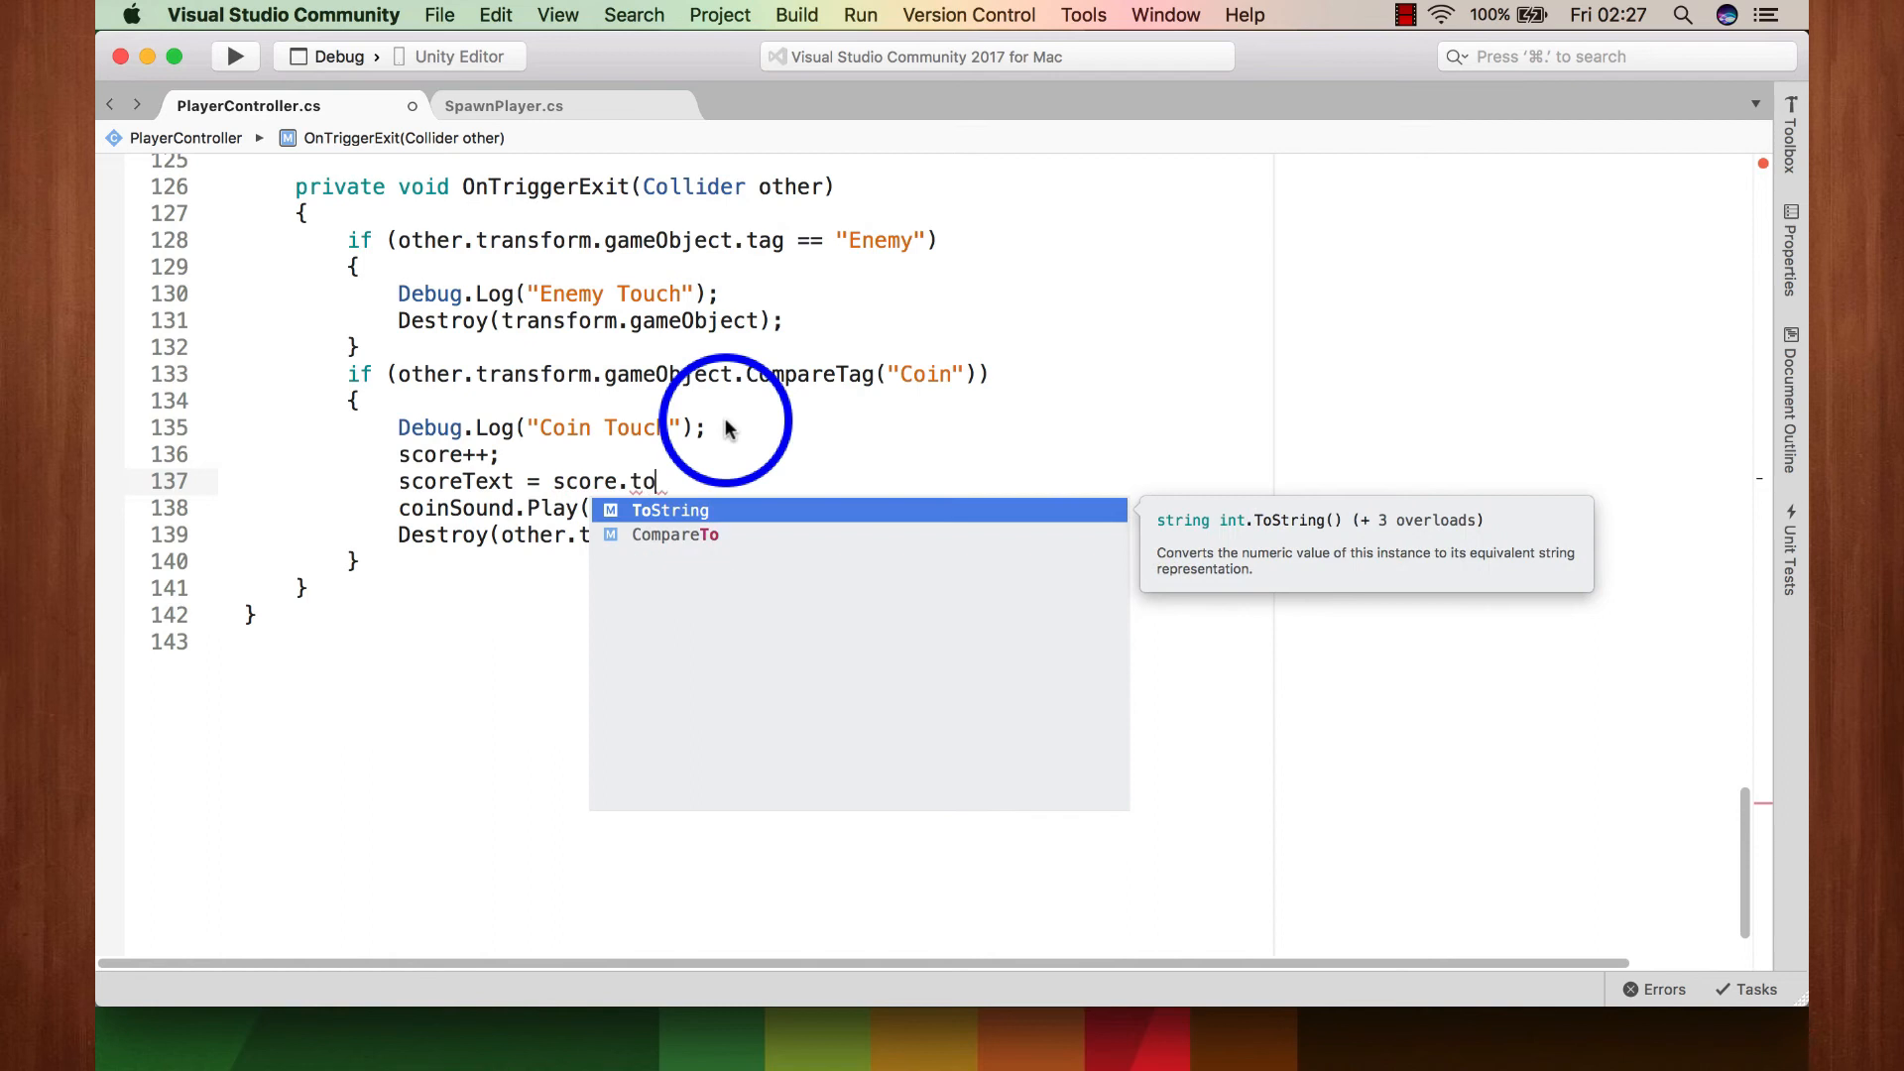
key(Return)
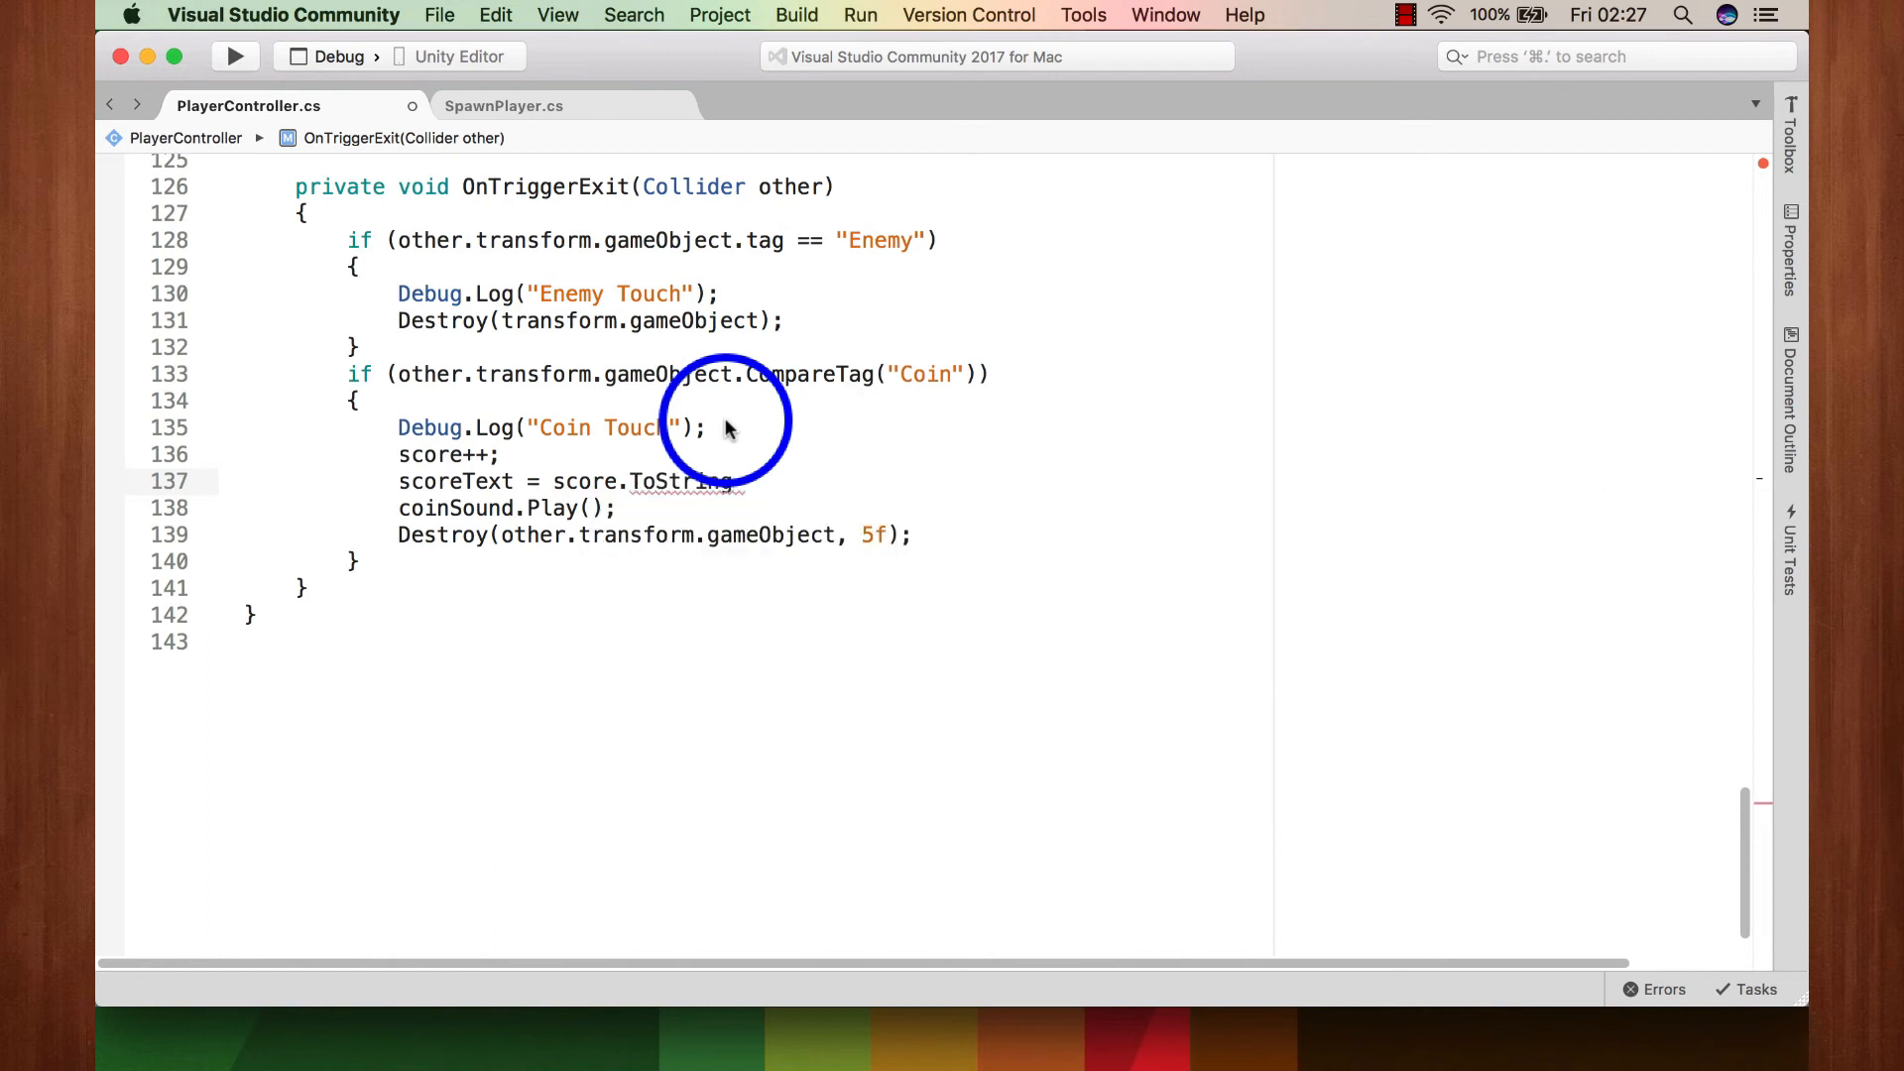
text(();)
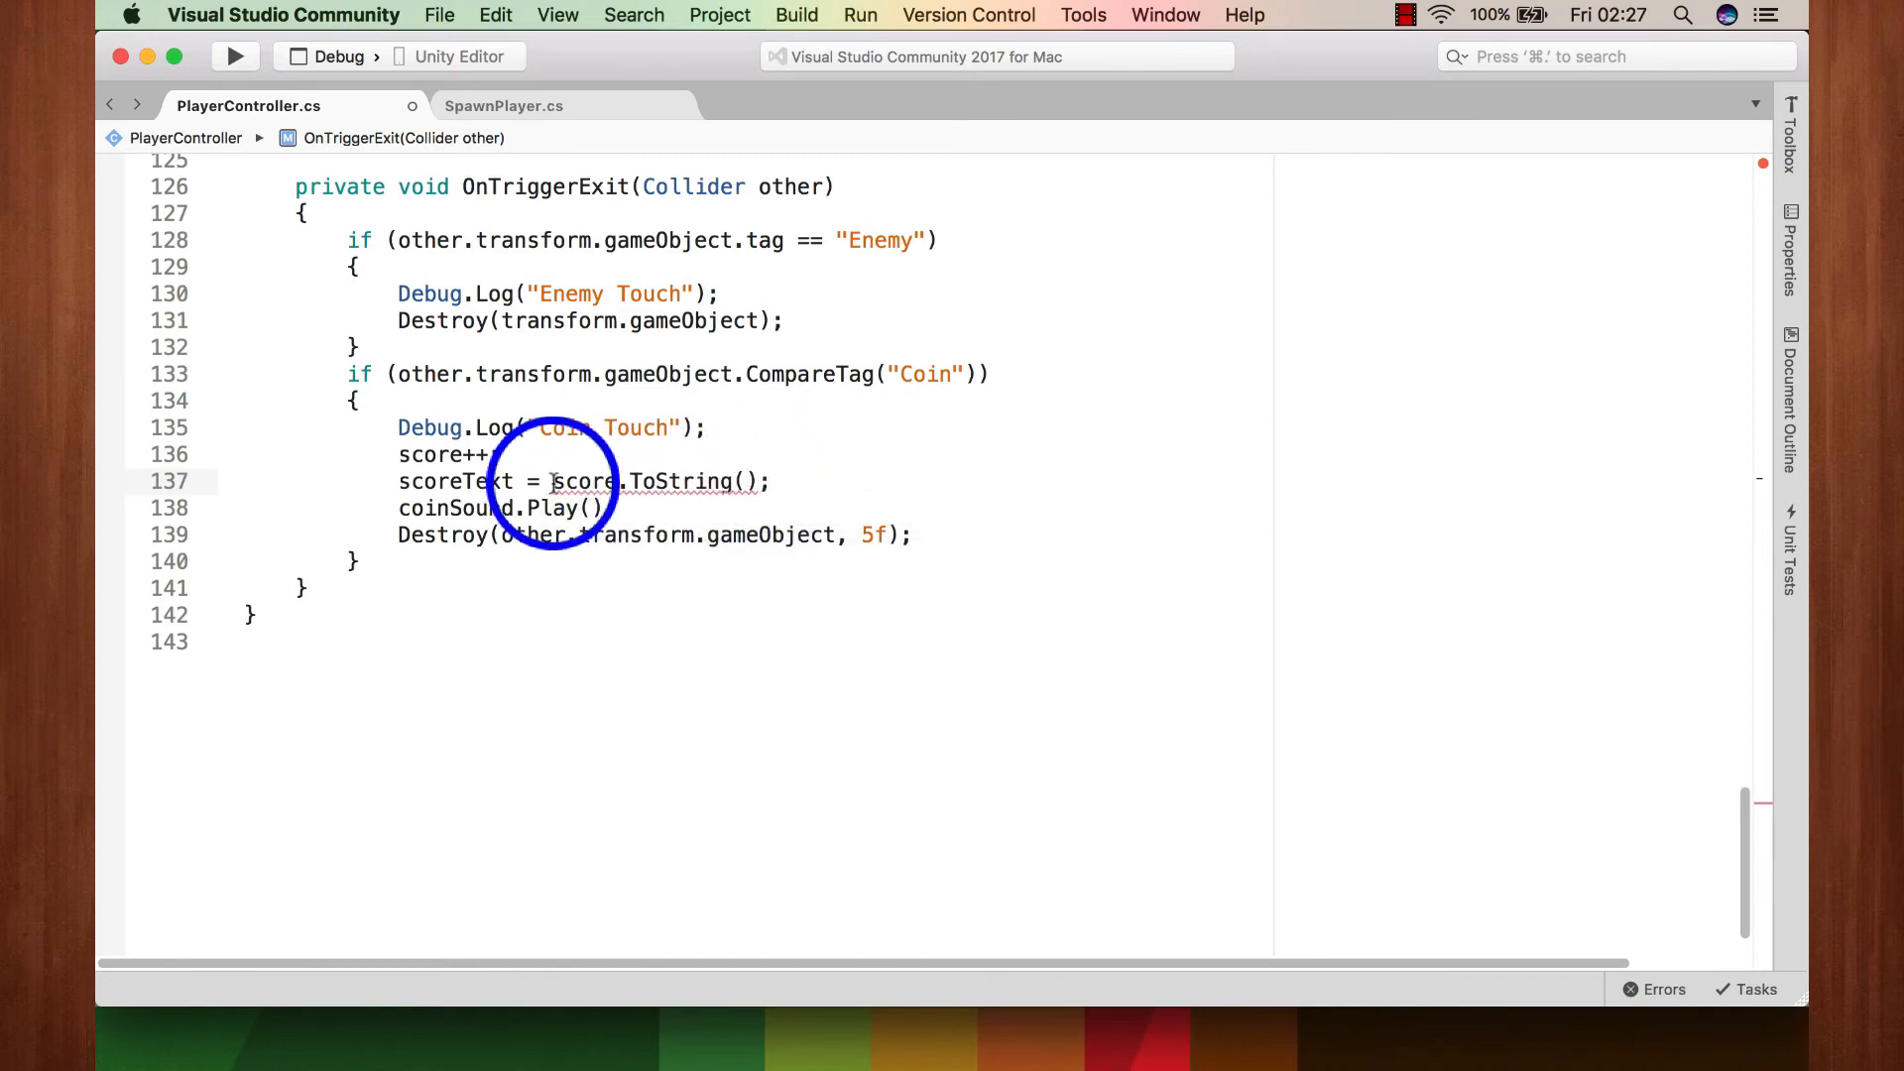
Step: Change the assignment target to "scoreText.text" in the Coin branch and save the script
mouse_move(582, 480)
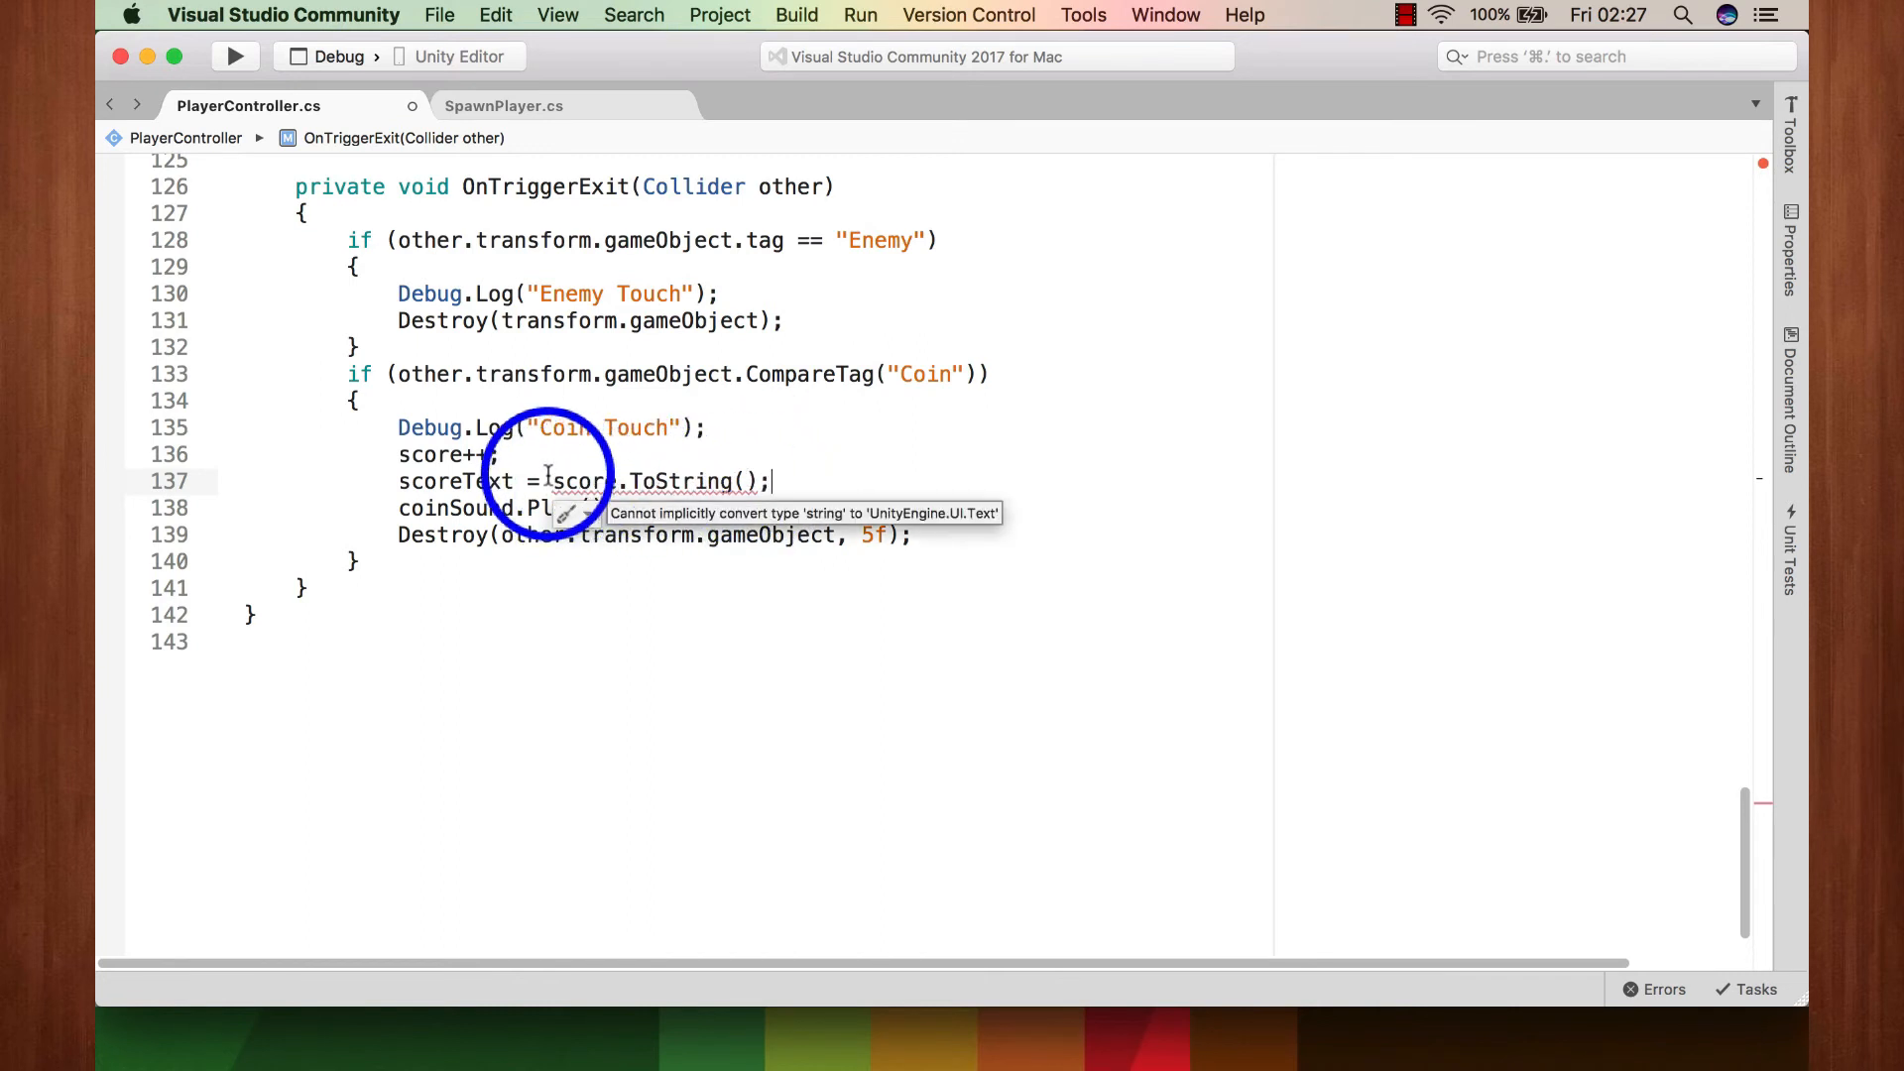
double_click(557, 479)
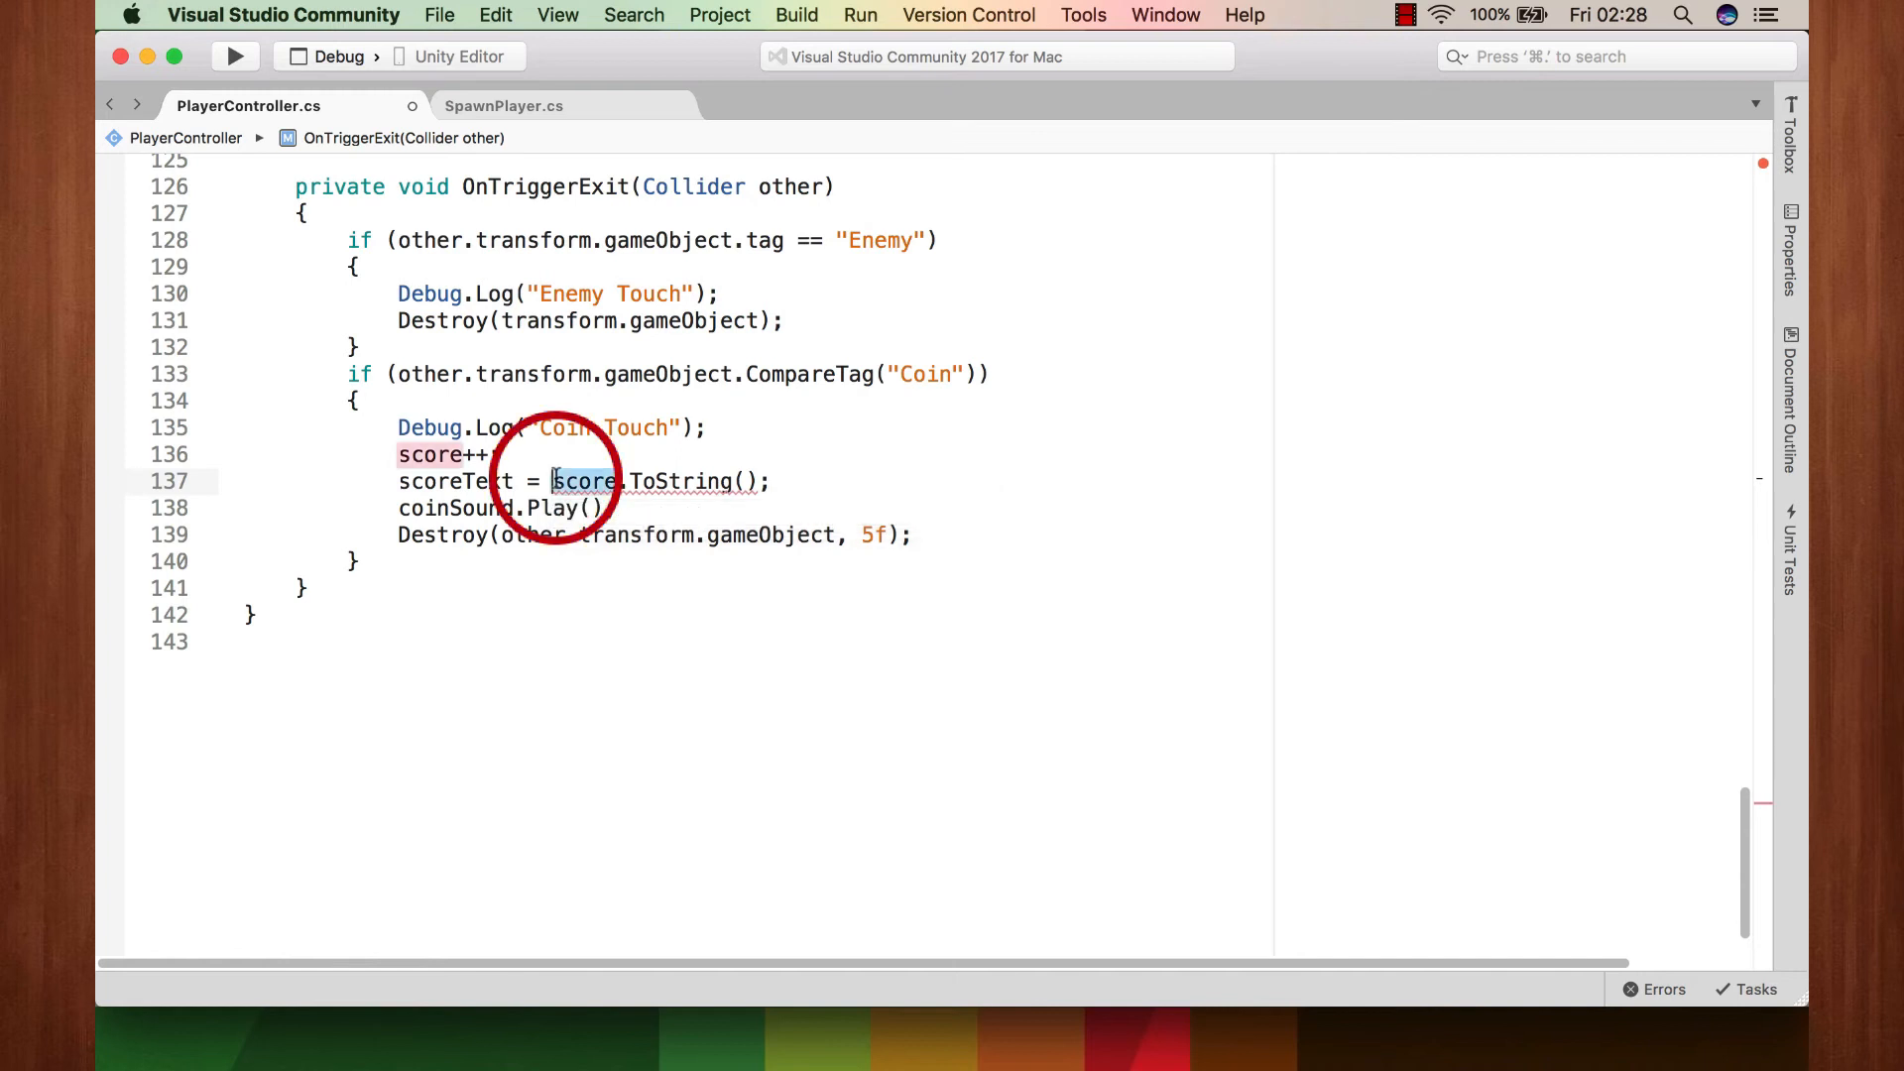
click(516, 481)
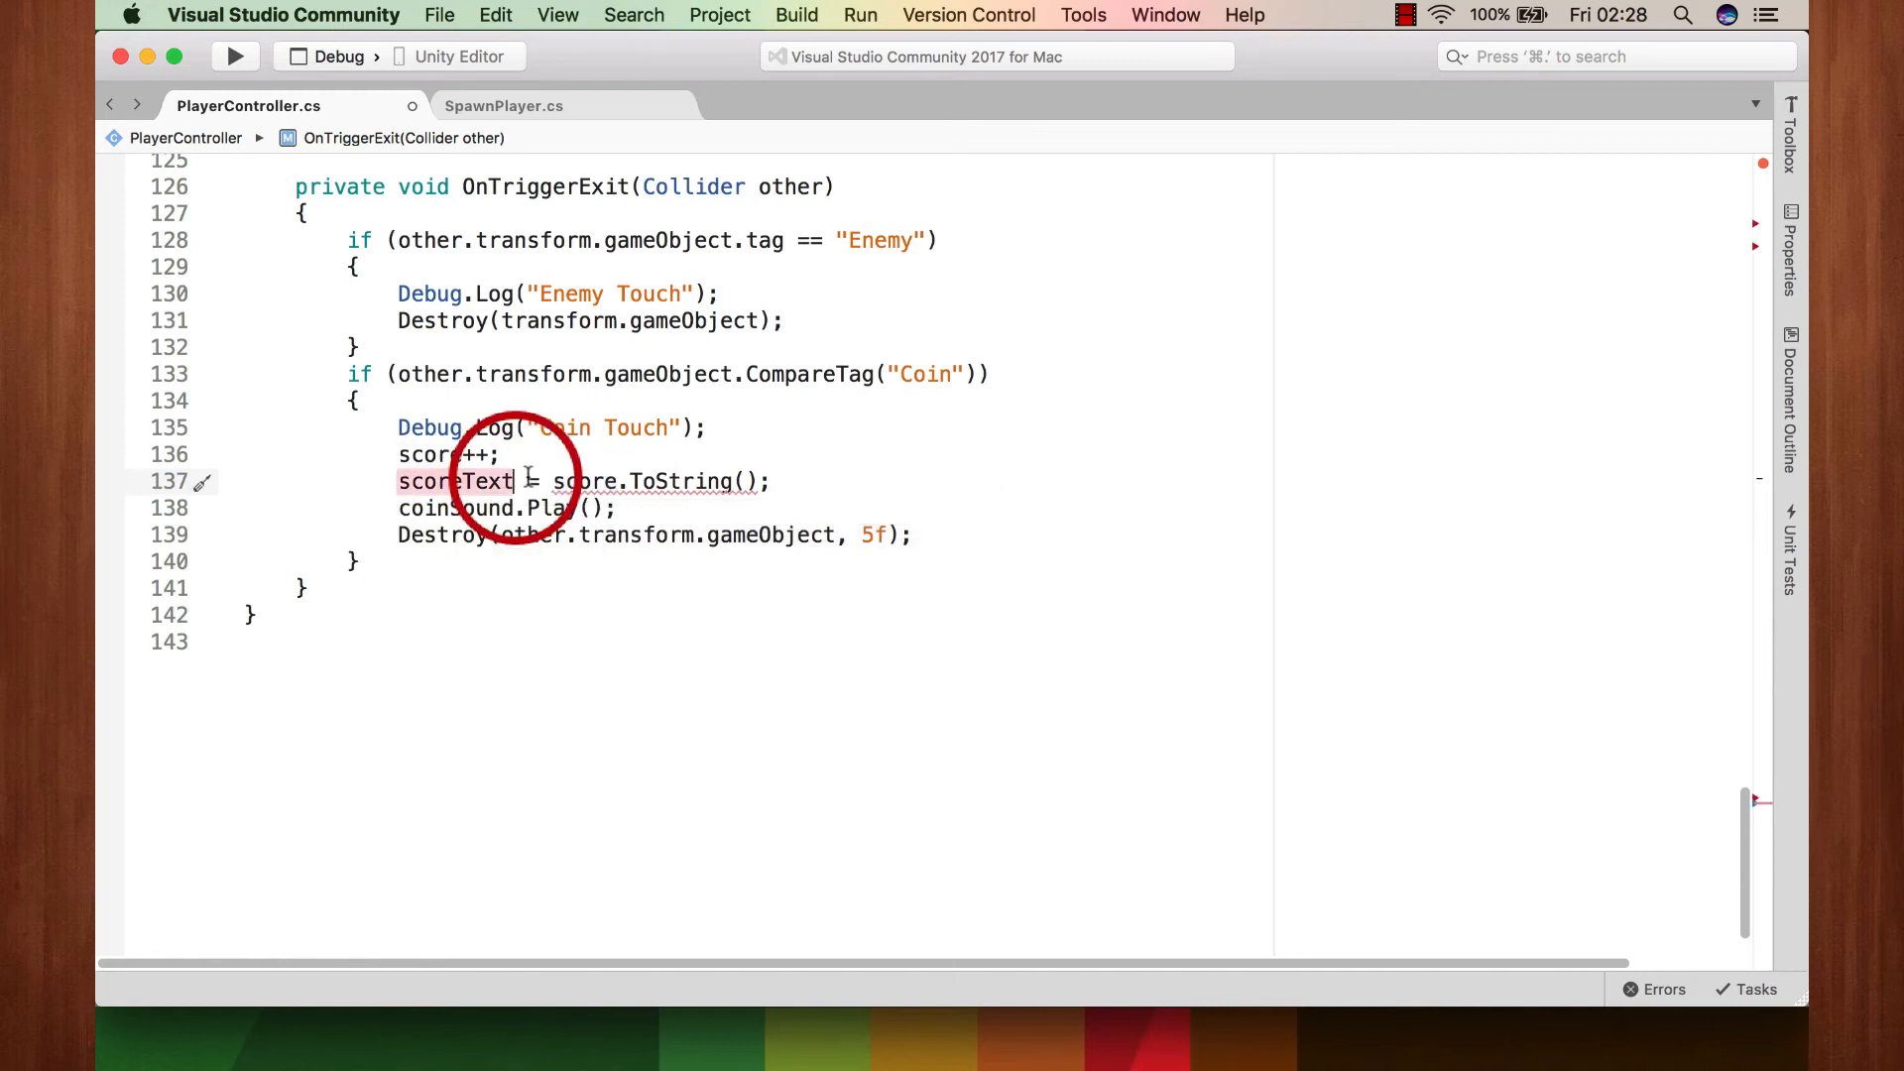
text(.text)
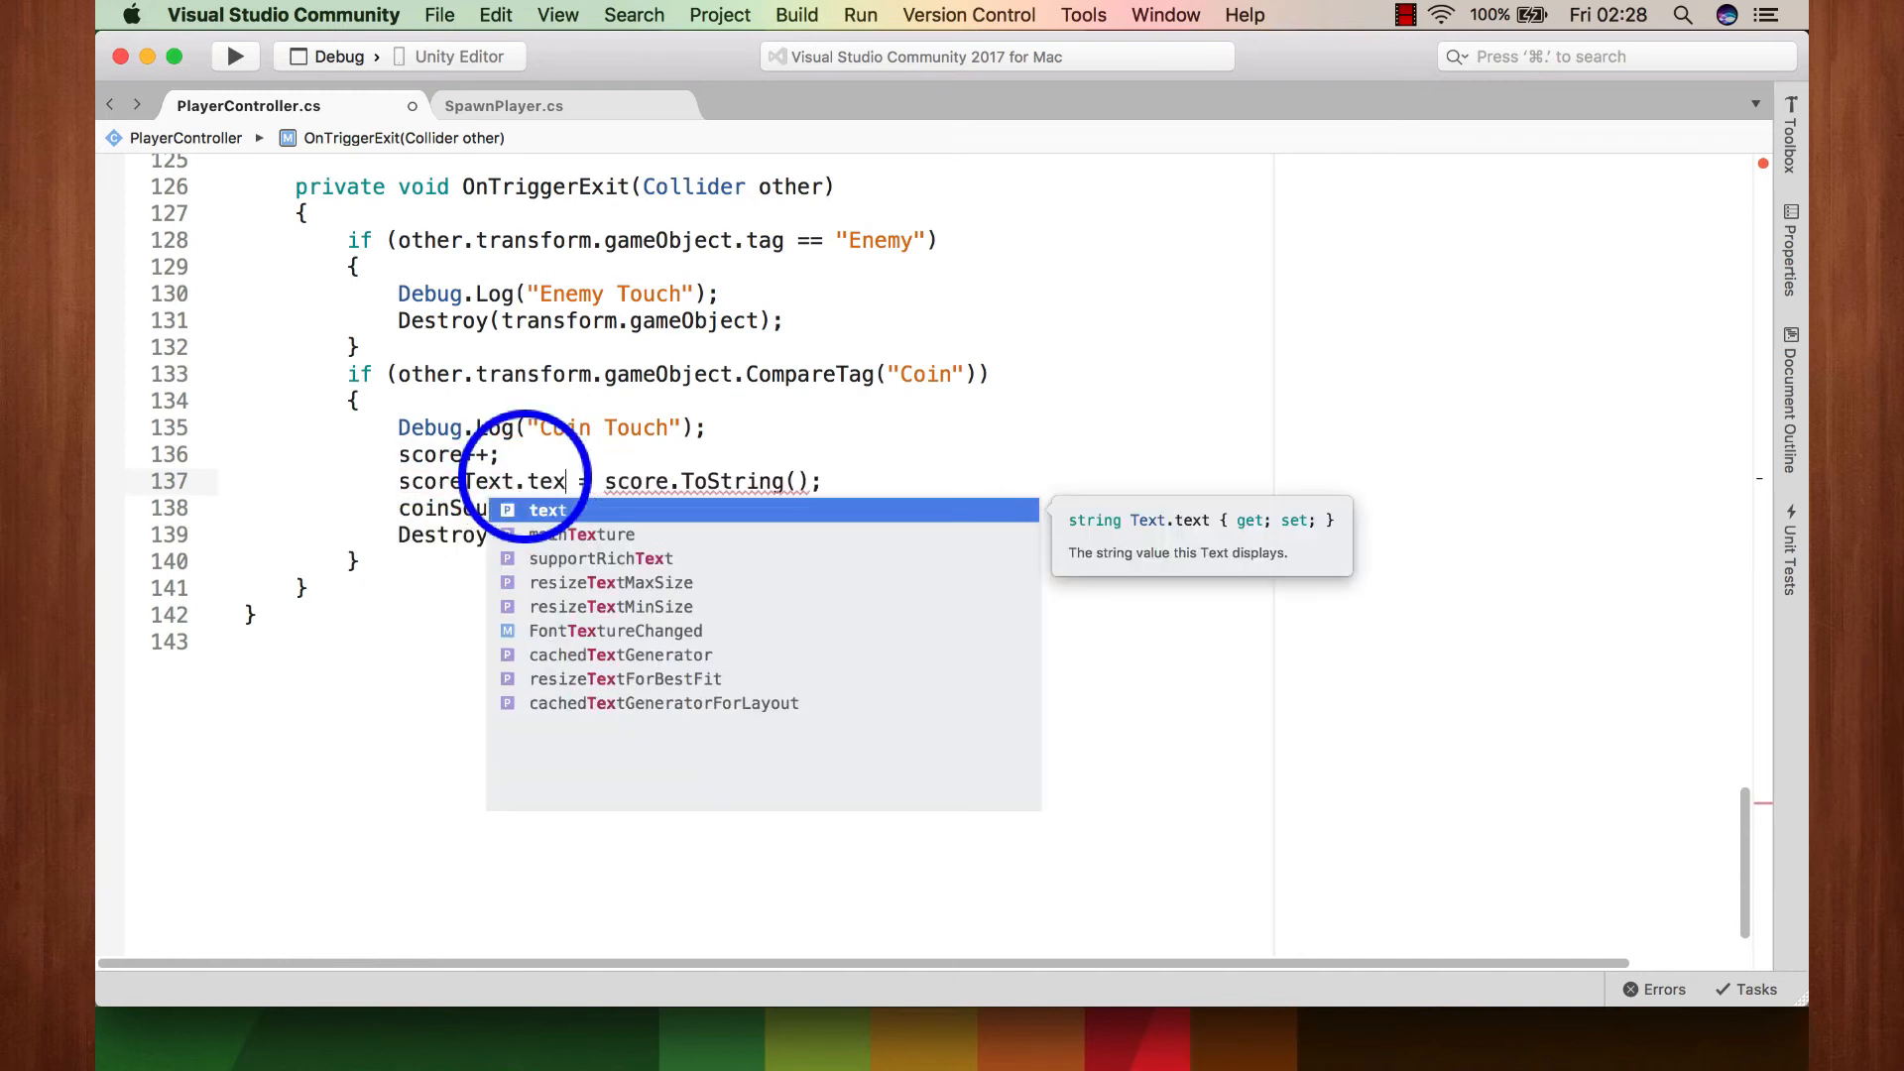
key(Escape)
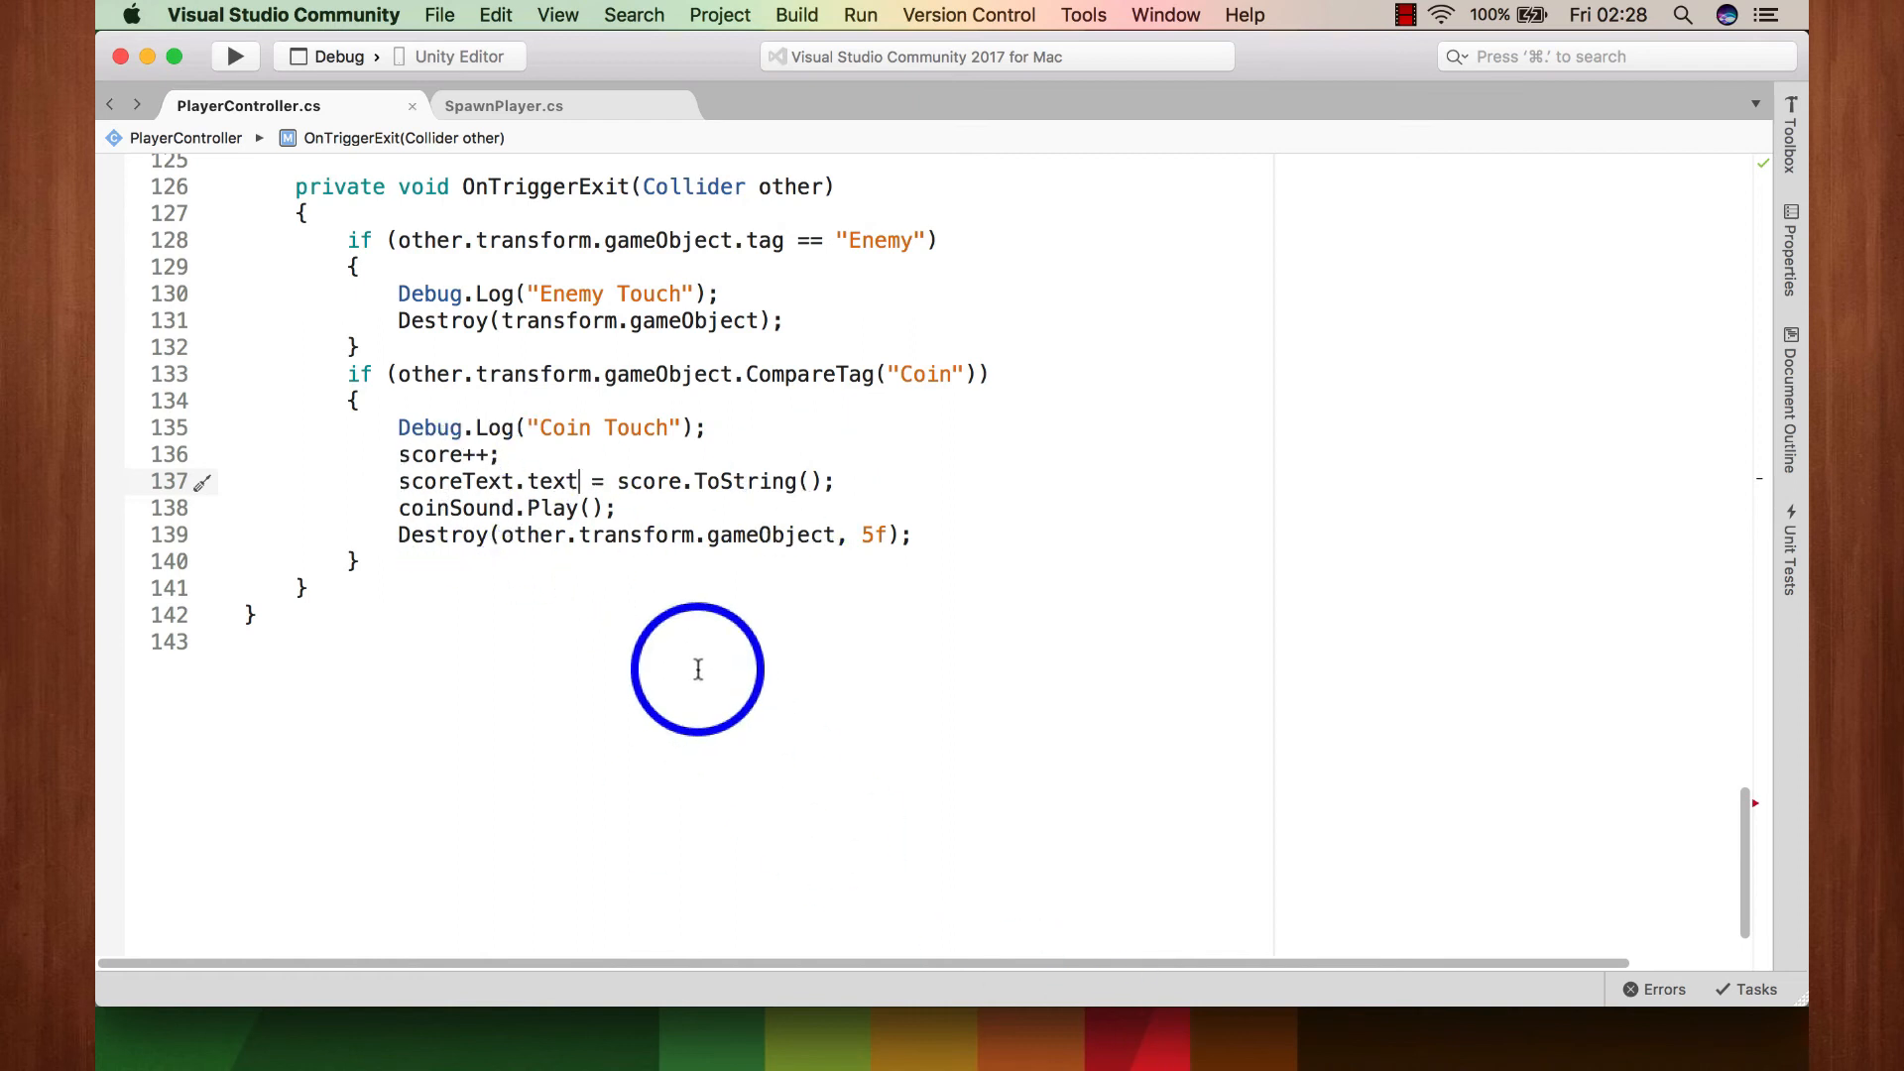
click(1406, 15)
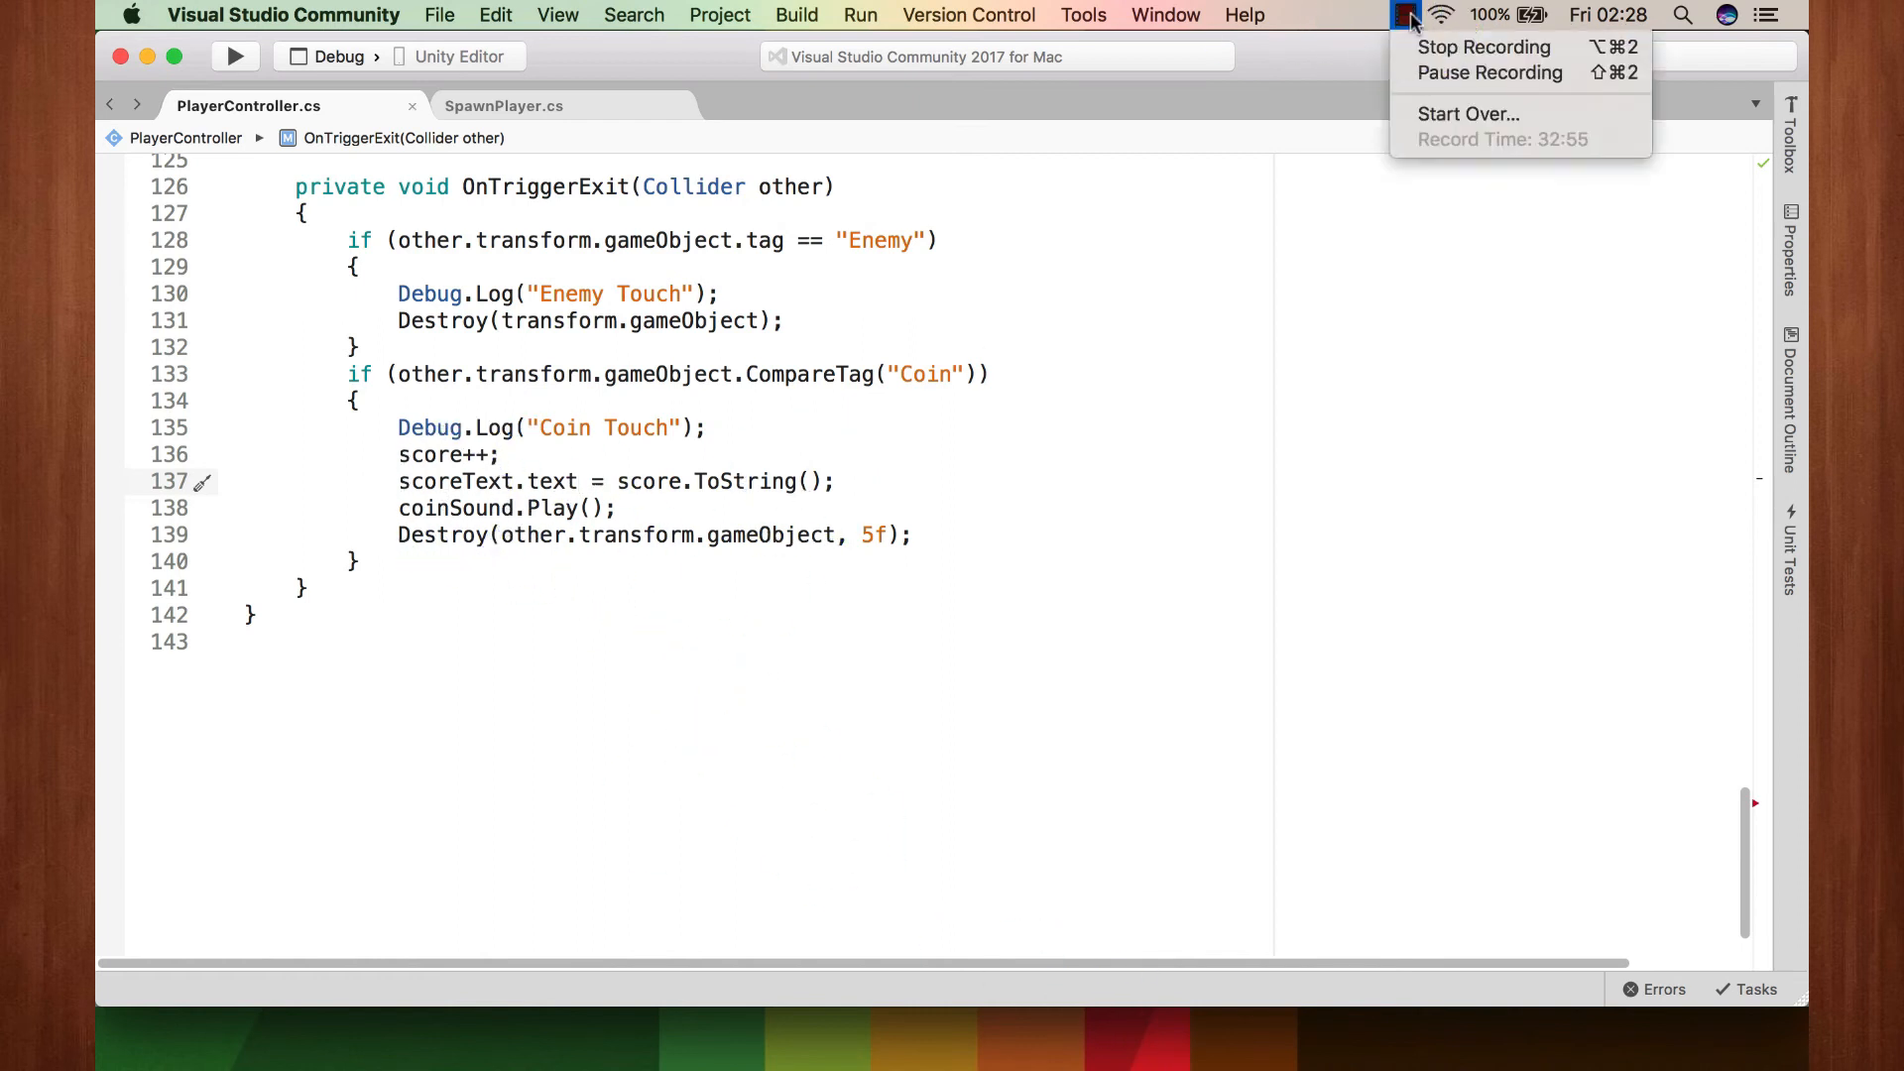
click(1435, 78)
Step: Below the coinSound assignment in Start(), begin a new statement reading scoreText = GameObject.Find("Score")
scroll(659, 425, up, 5)
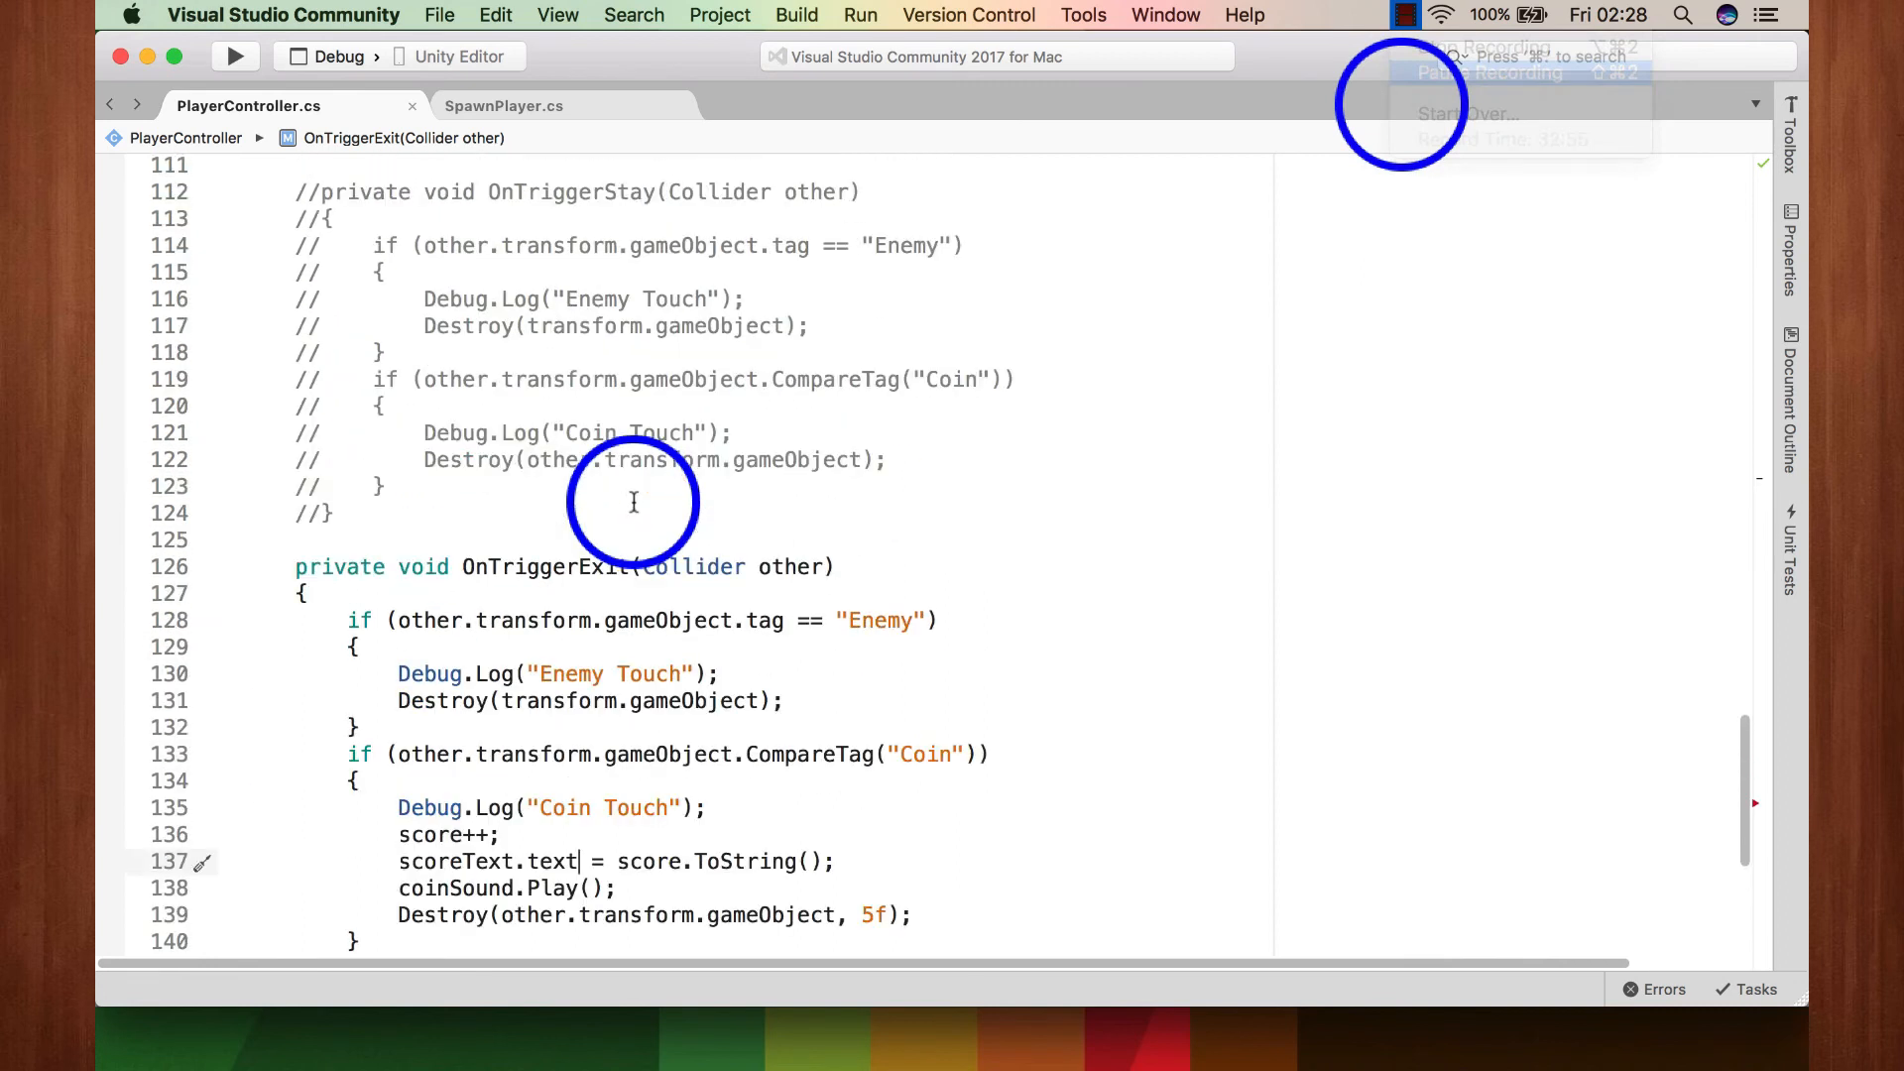
scroll(634, 502, up, 15)
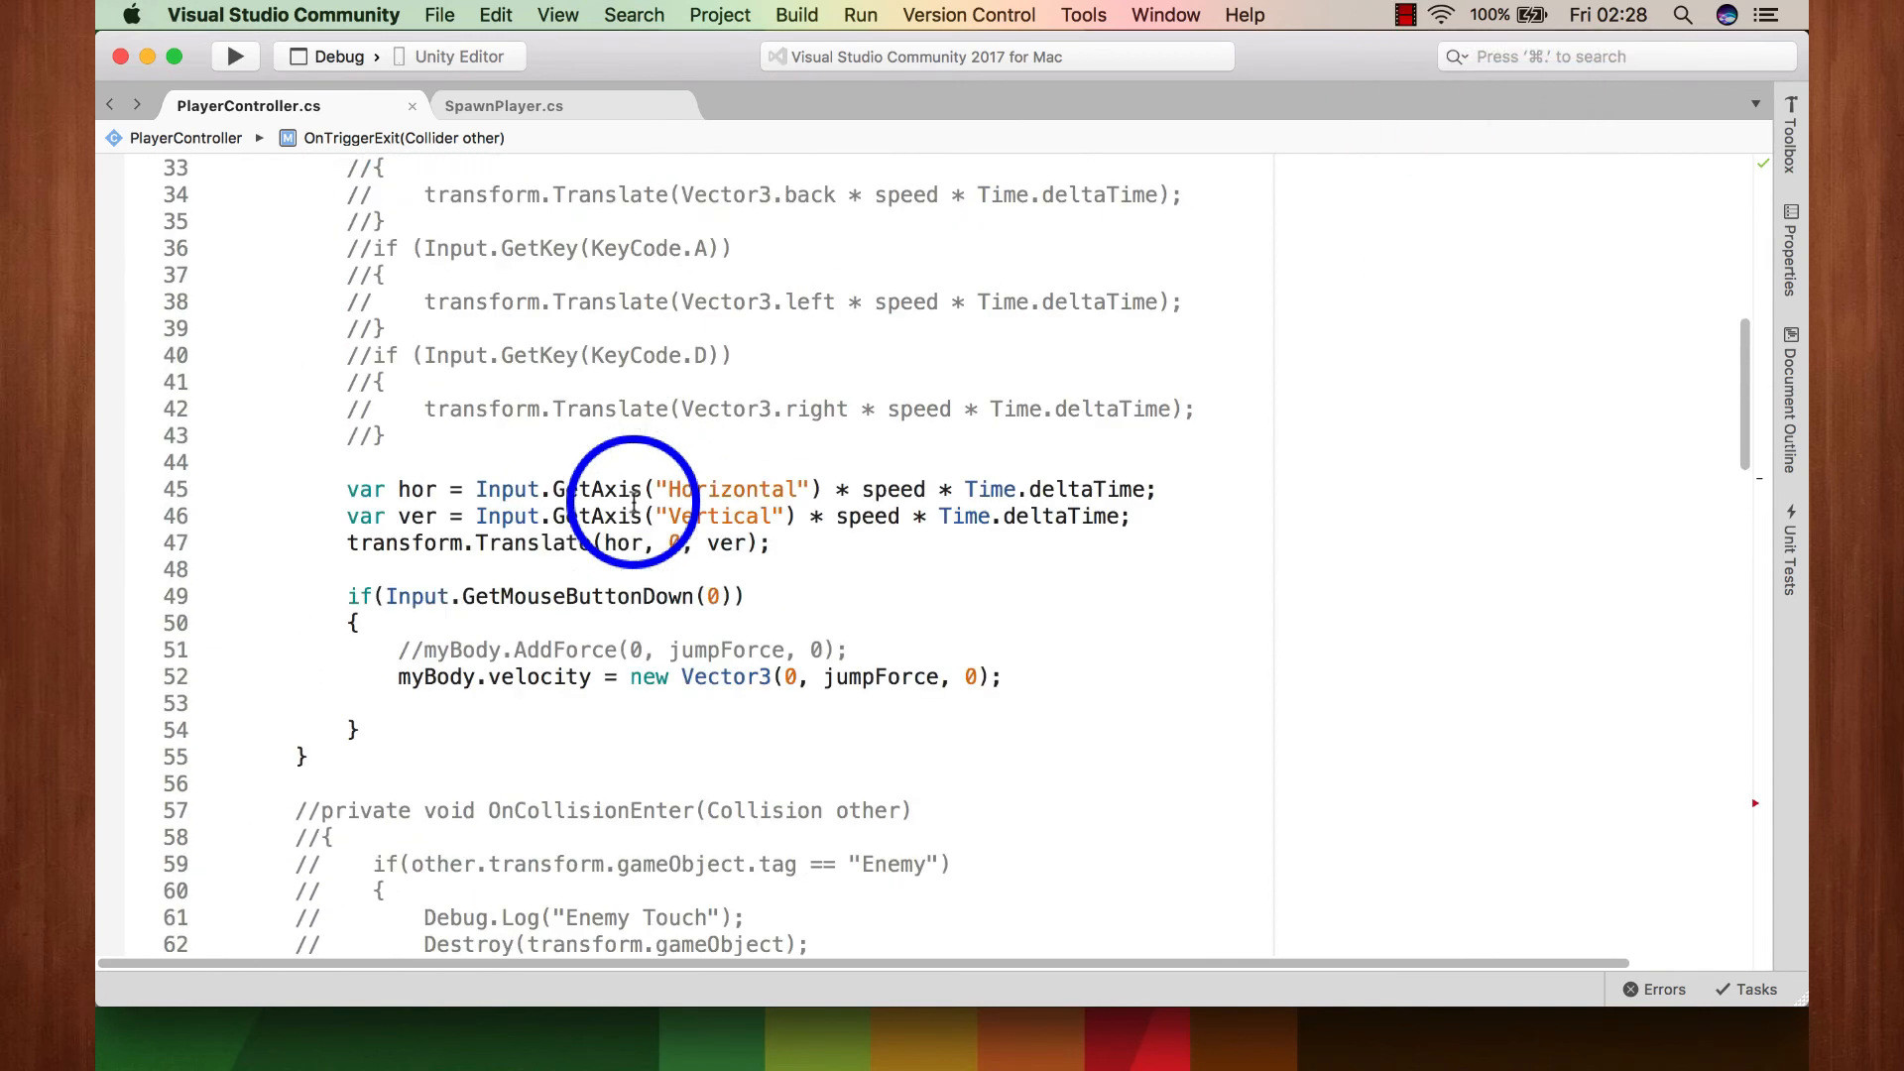
scroll(810, 508, up, 7)
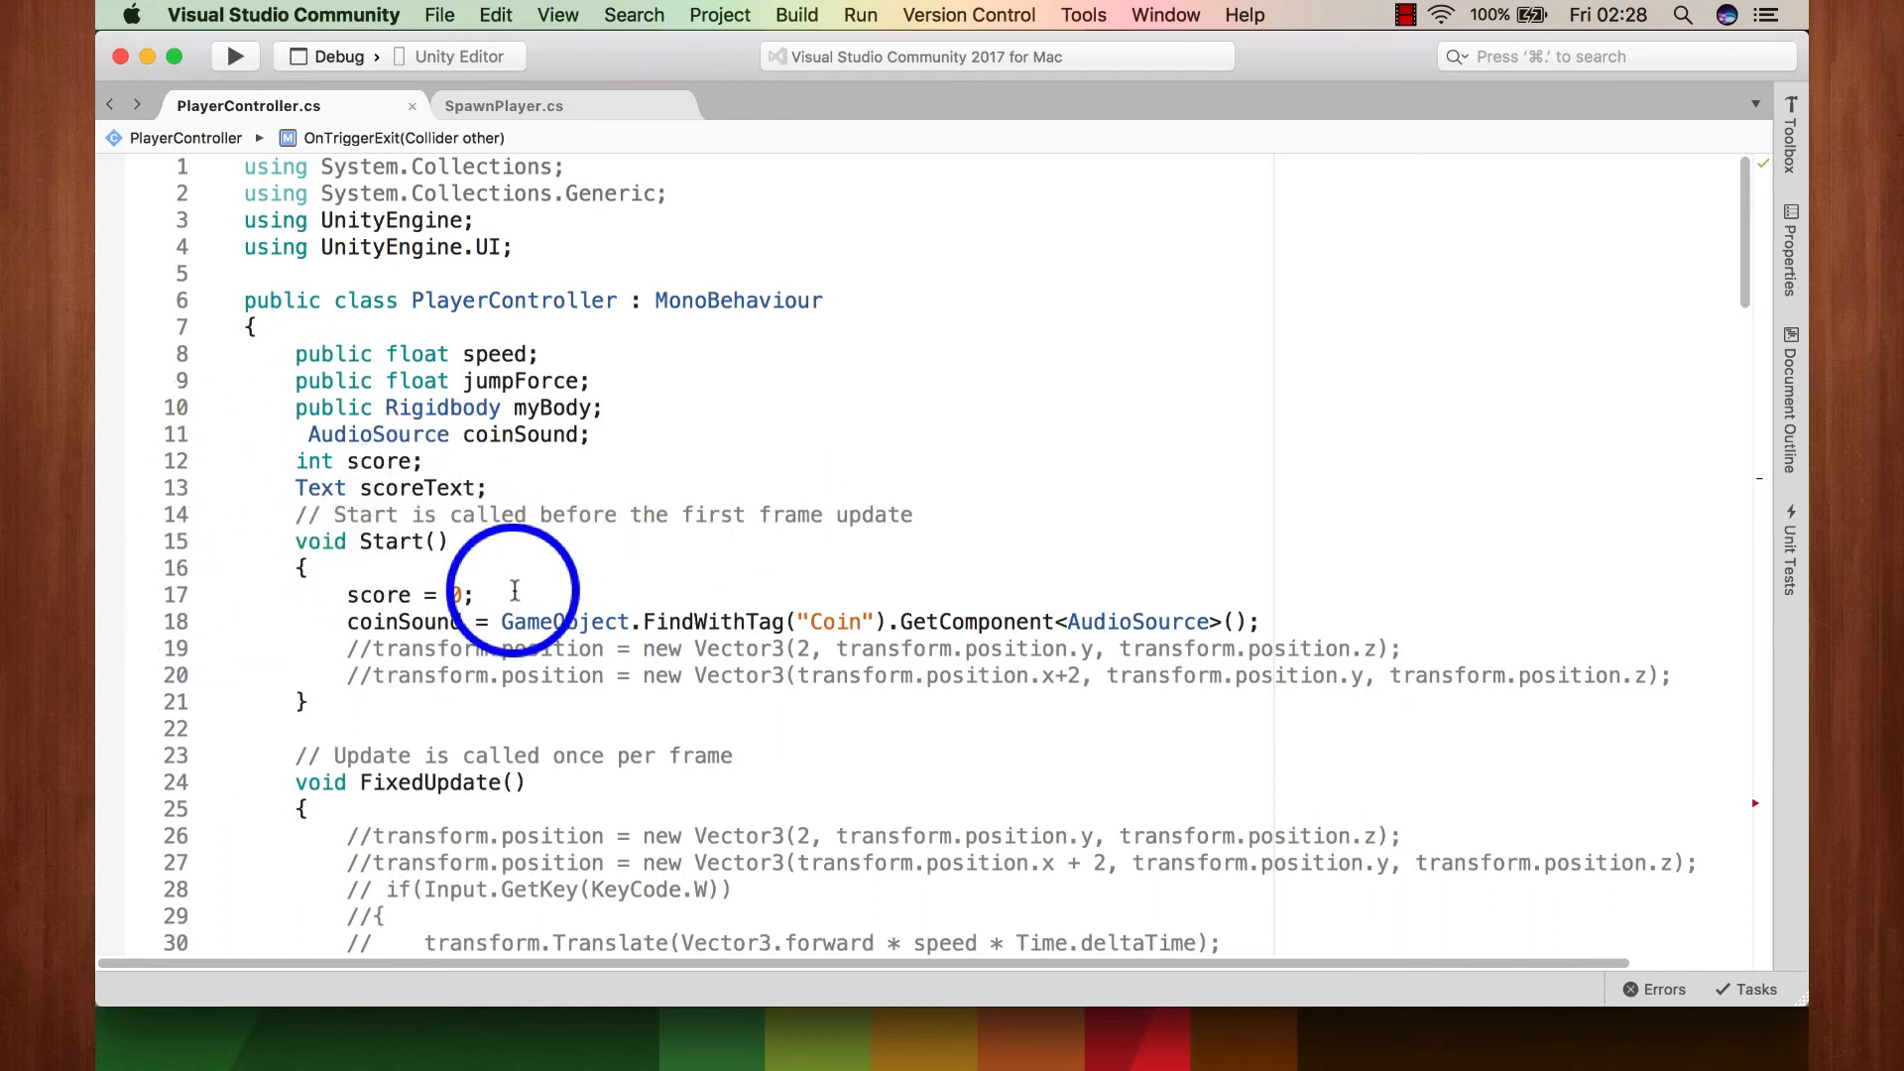
scroll(525, 560, down, 5)
click(1279, 337)
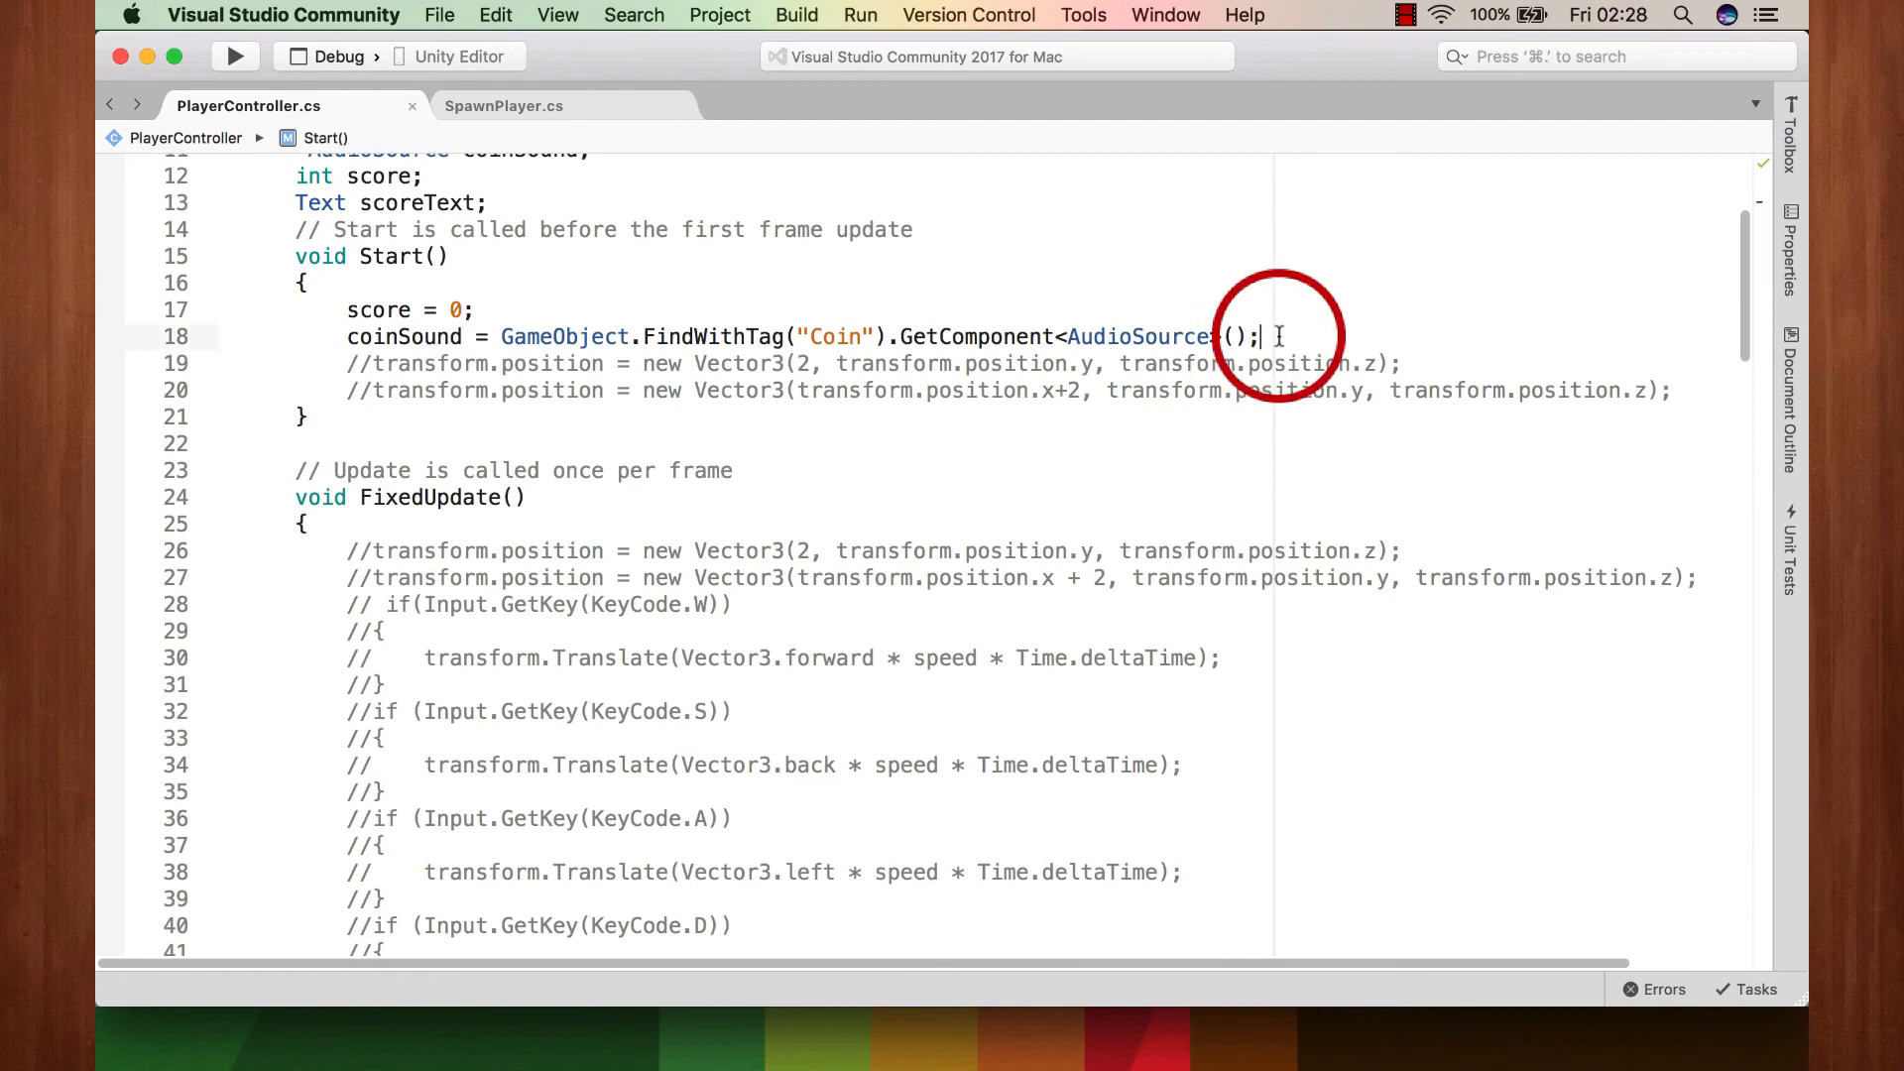
key(Return)
text(s)
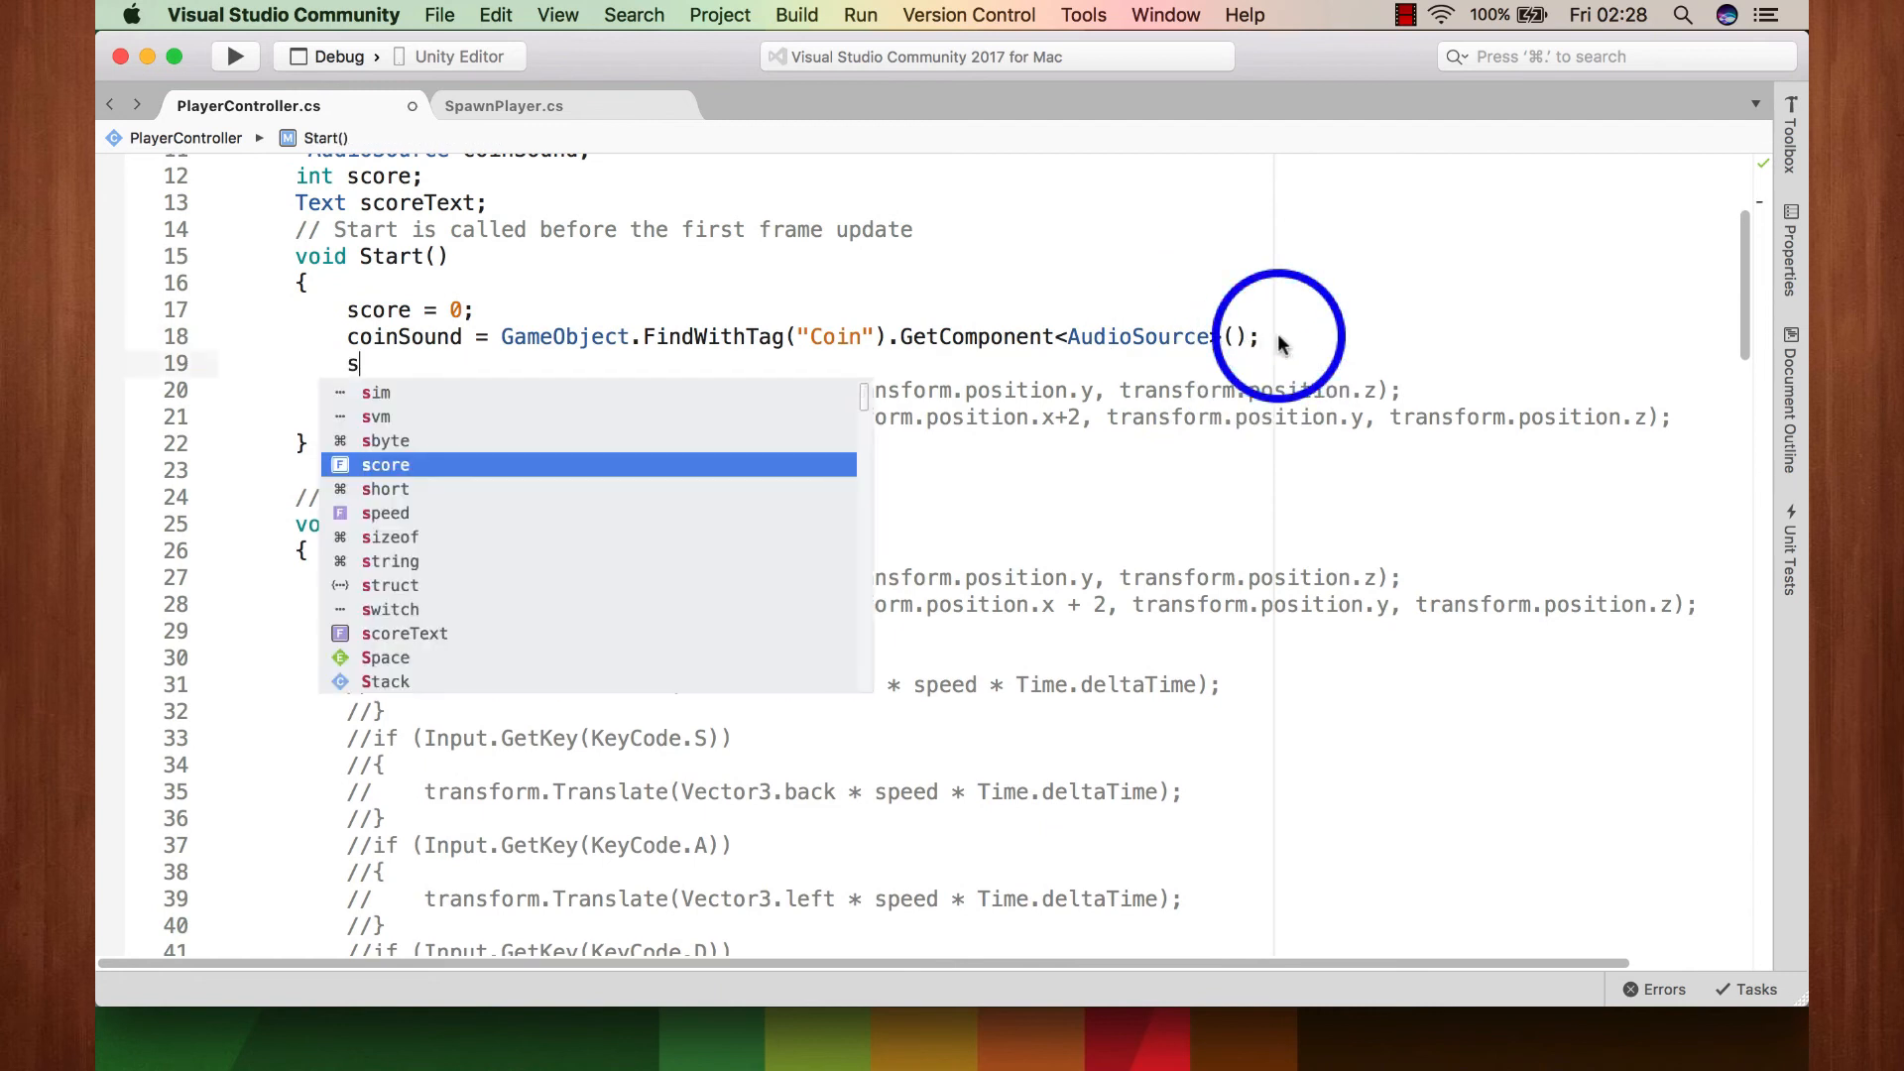
text(co)
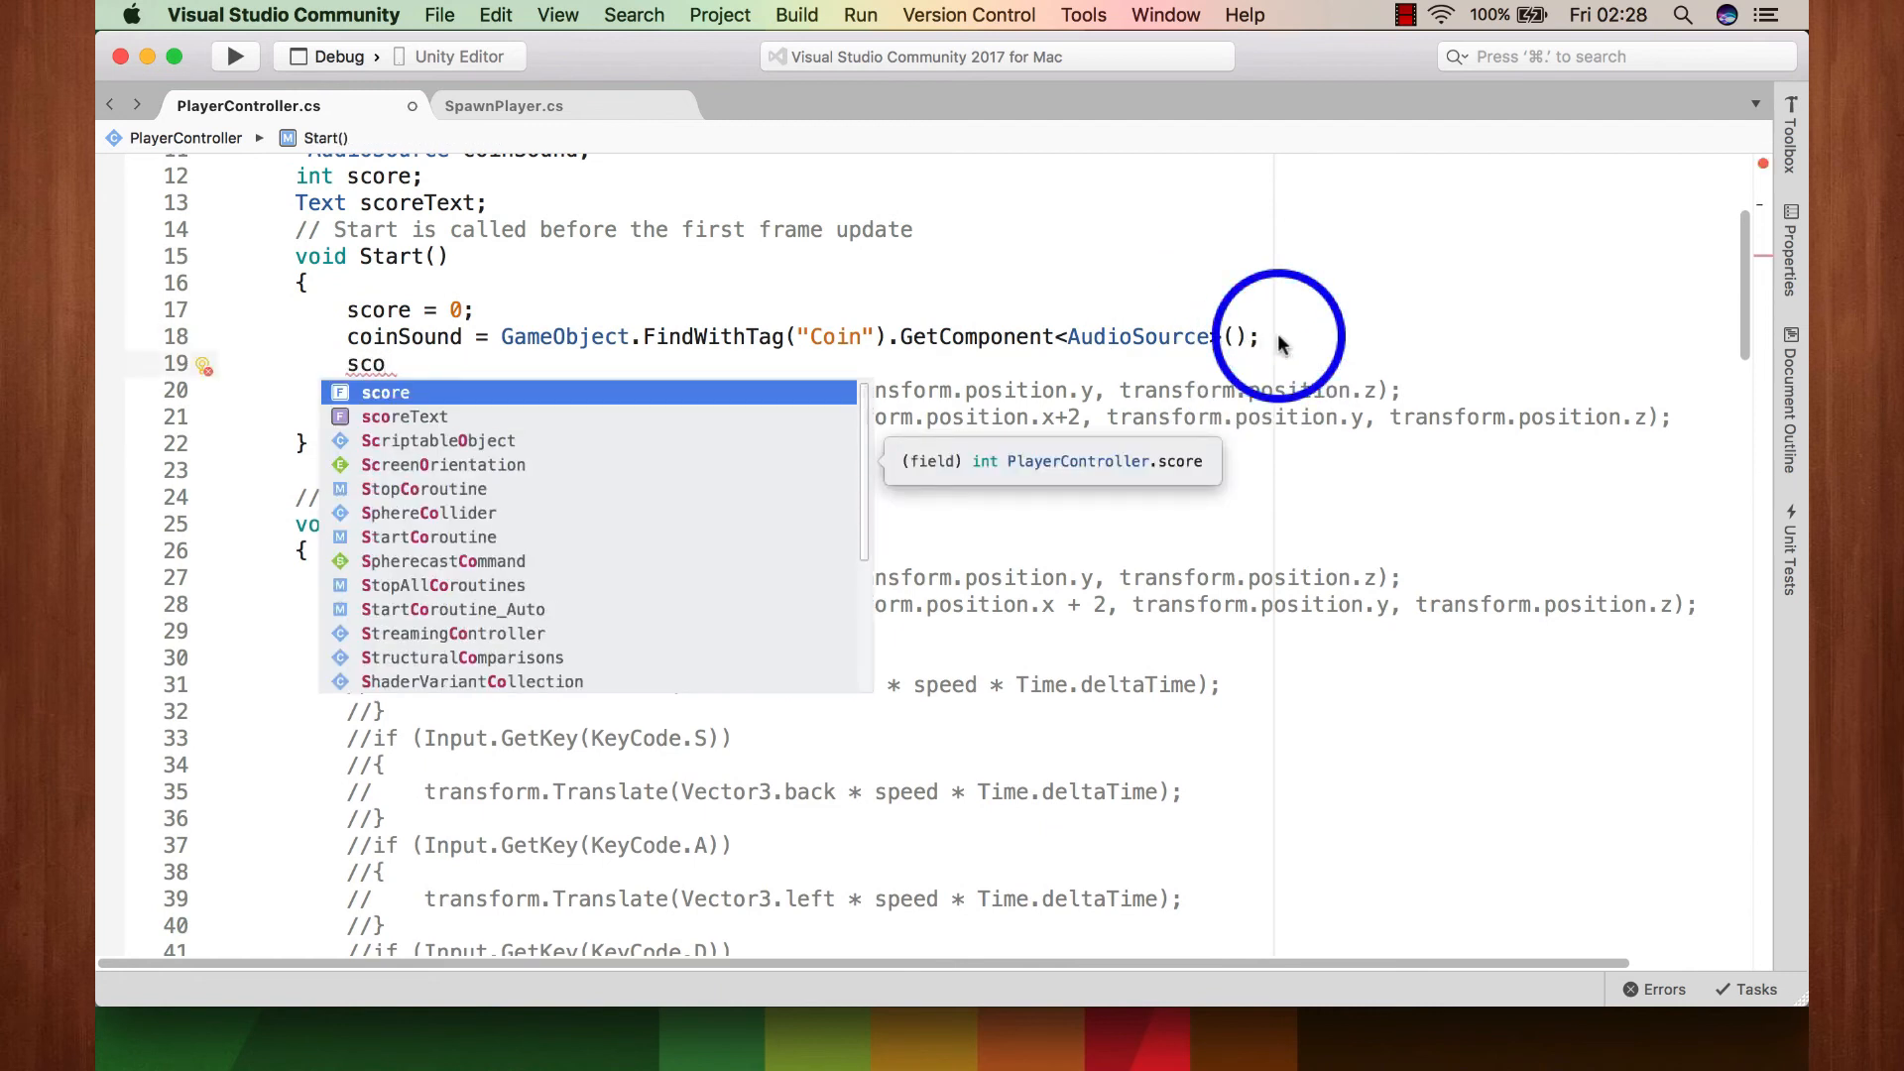
key(Down)
key(Return)
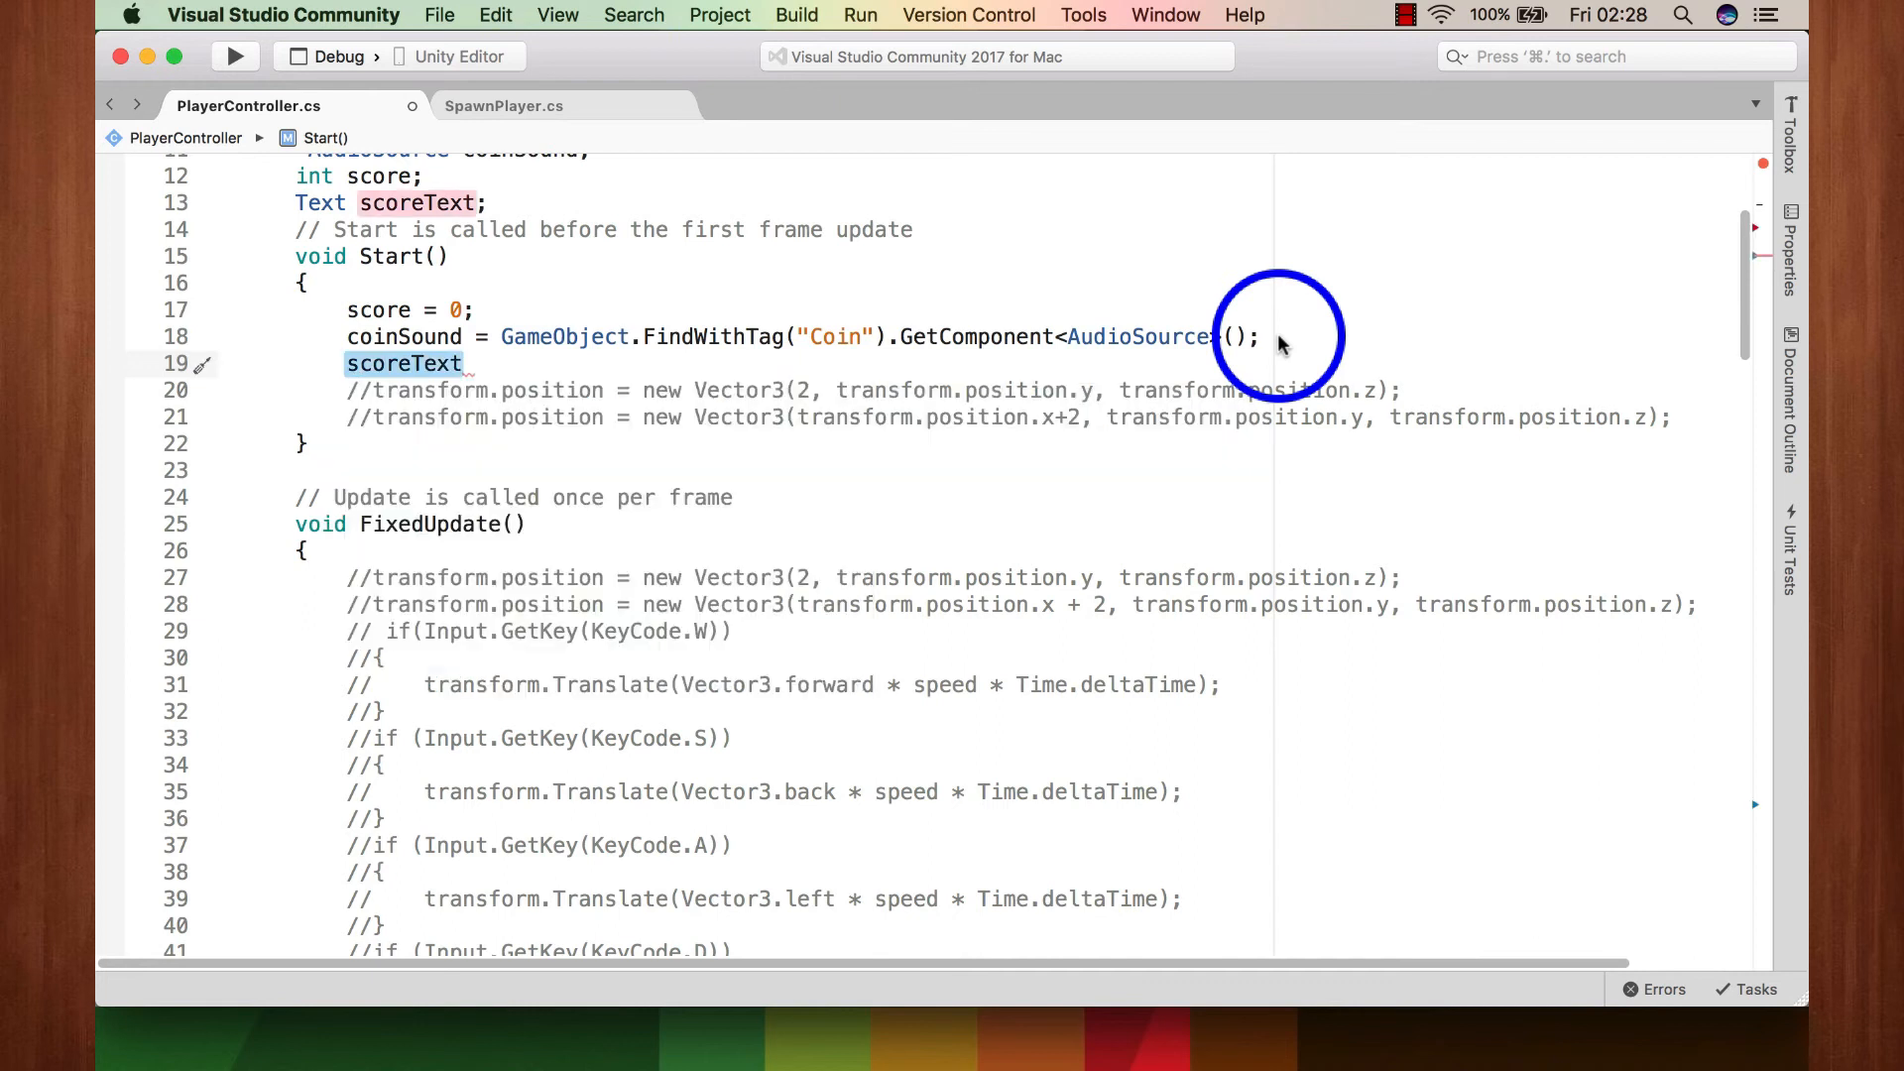
text(= Game)
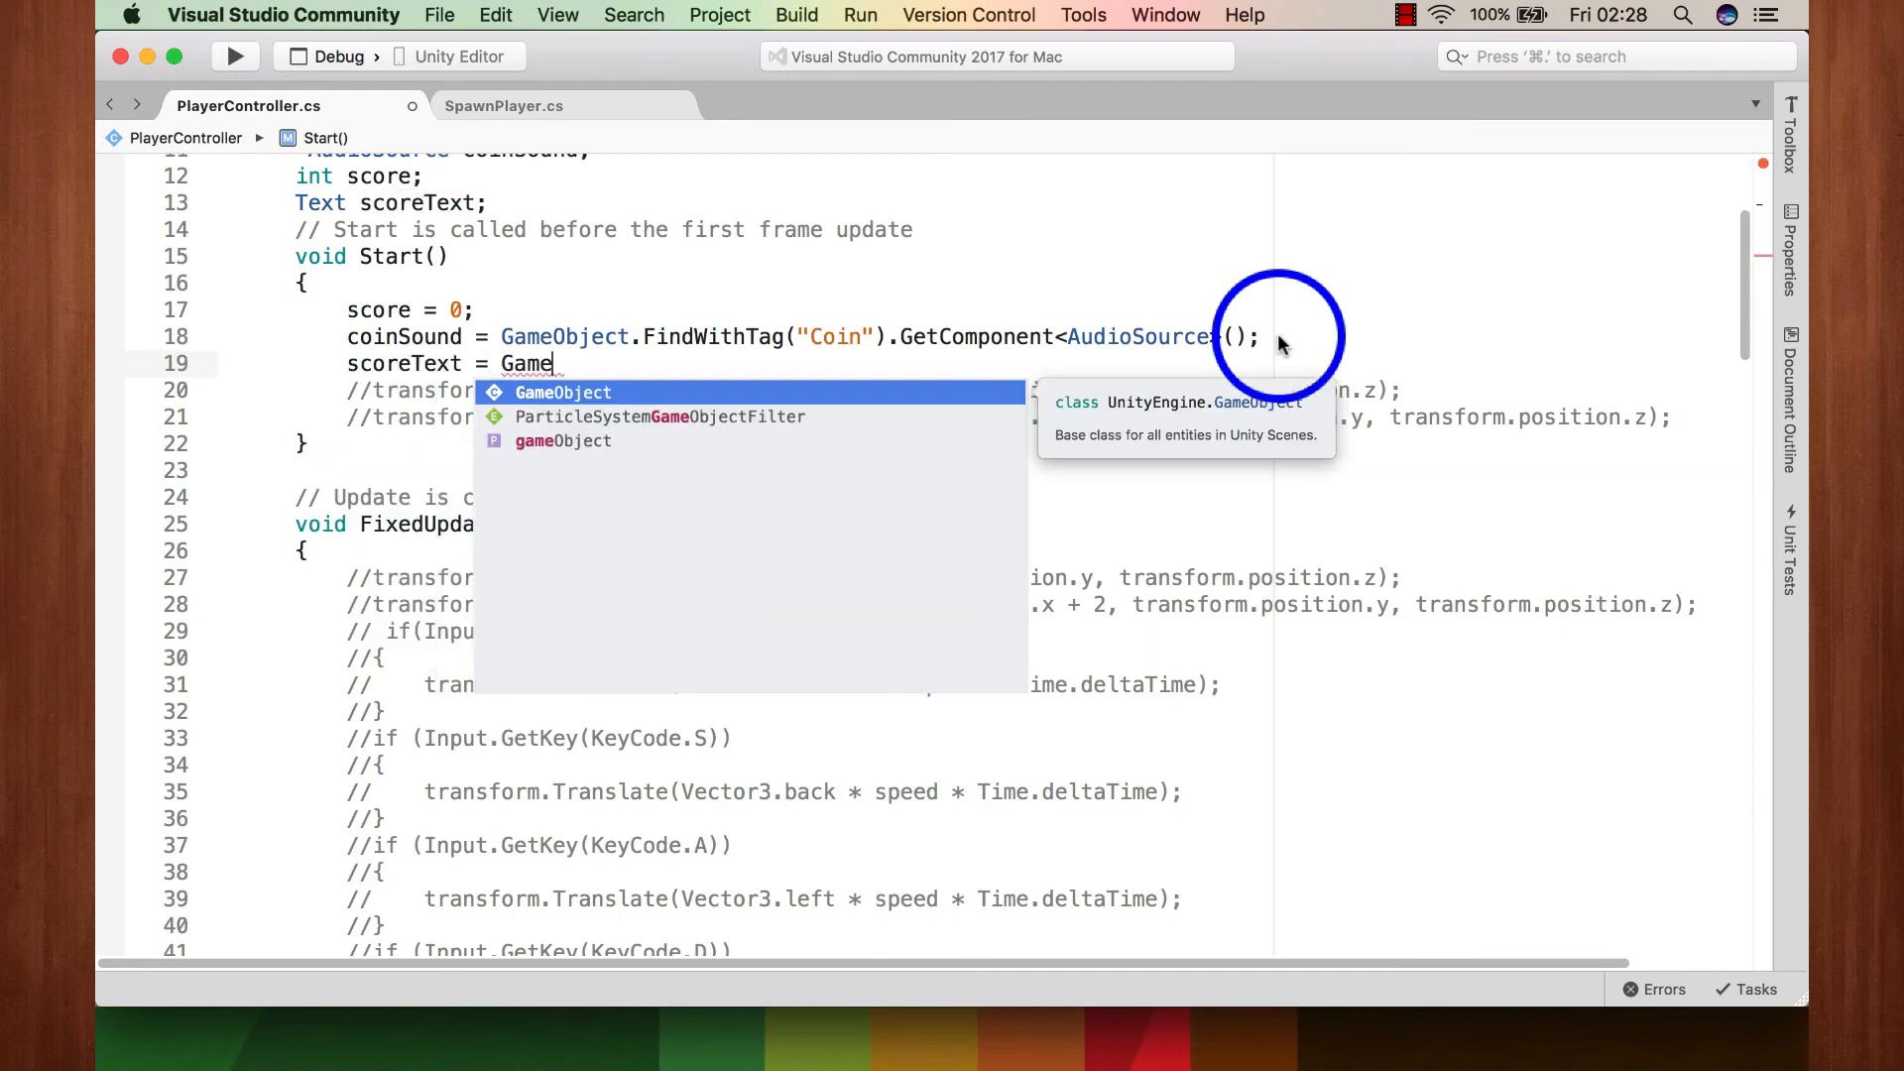
key(Return)
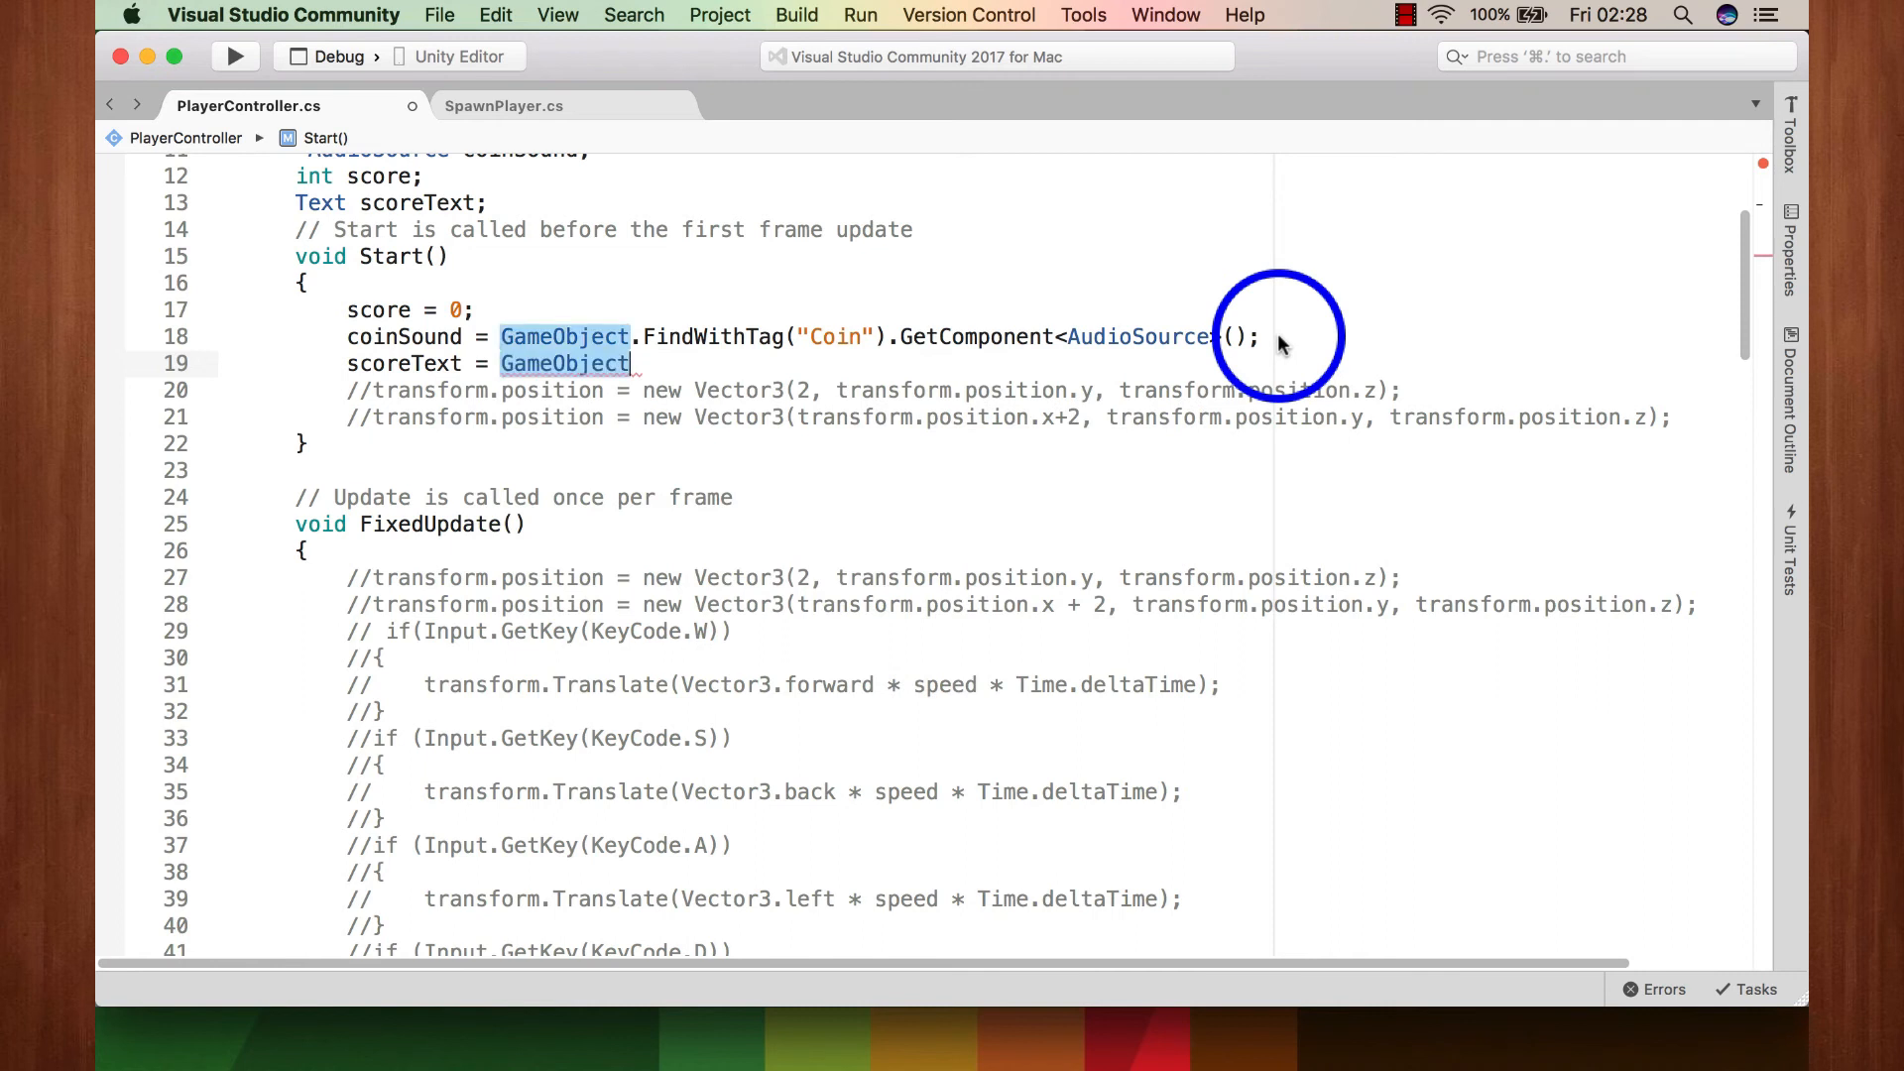
text(.fi)
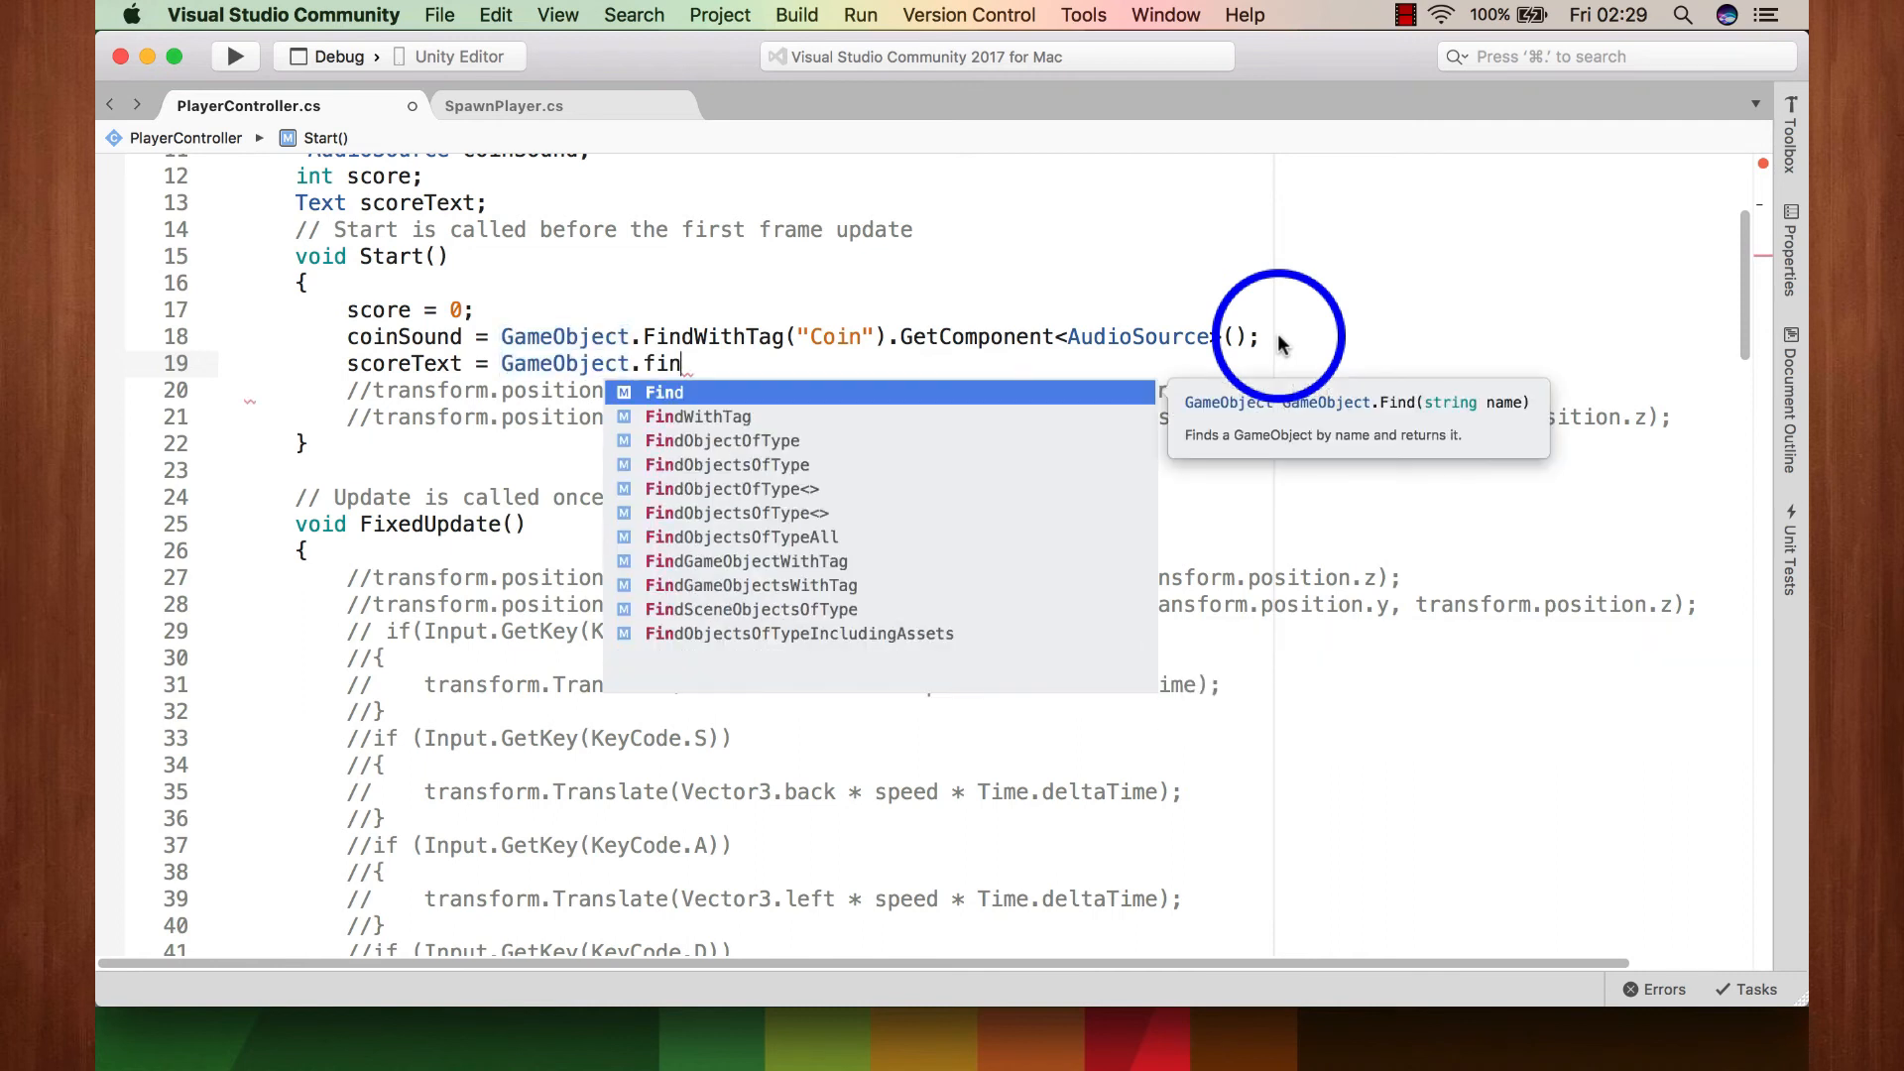
text(n)
key(Return)
text(()
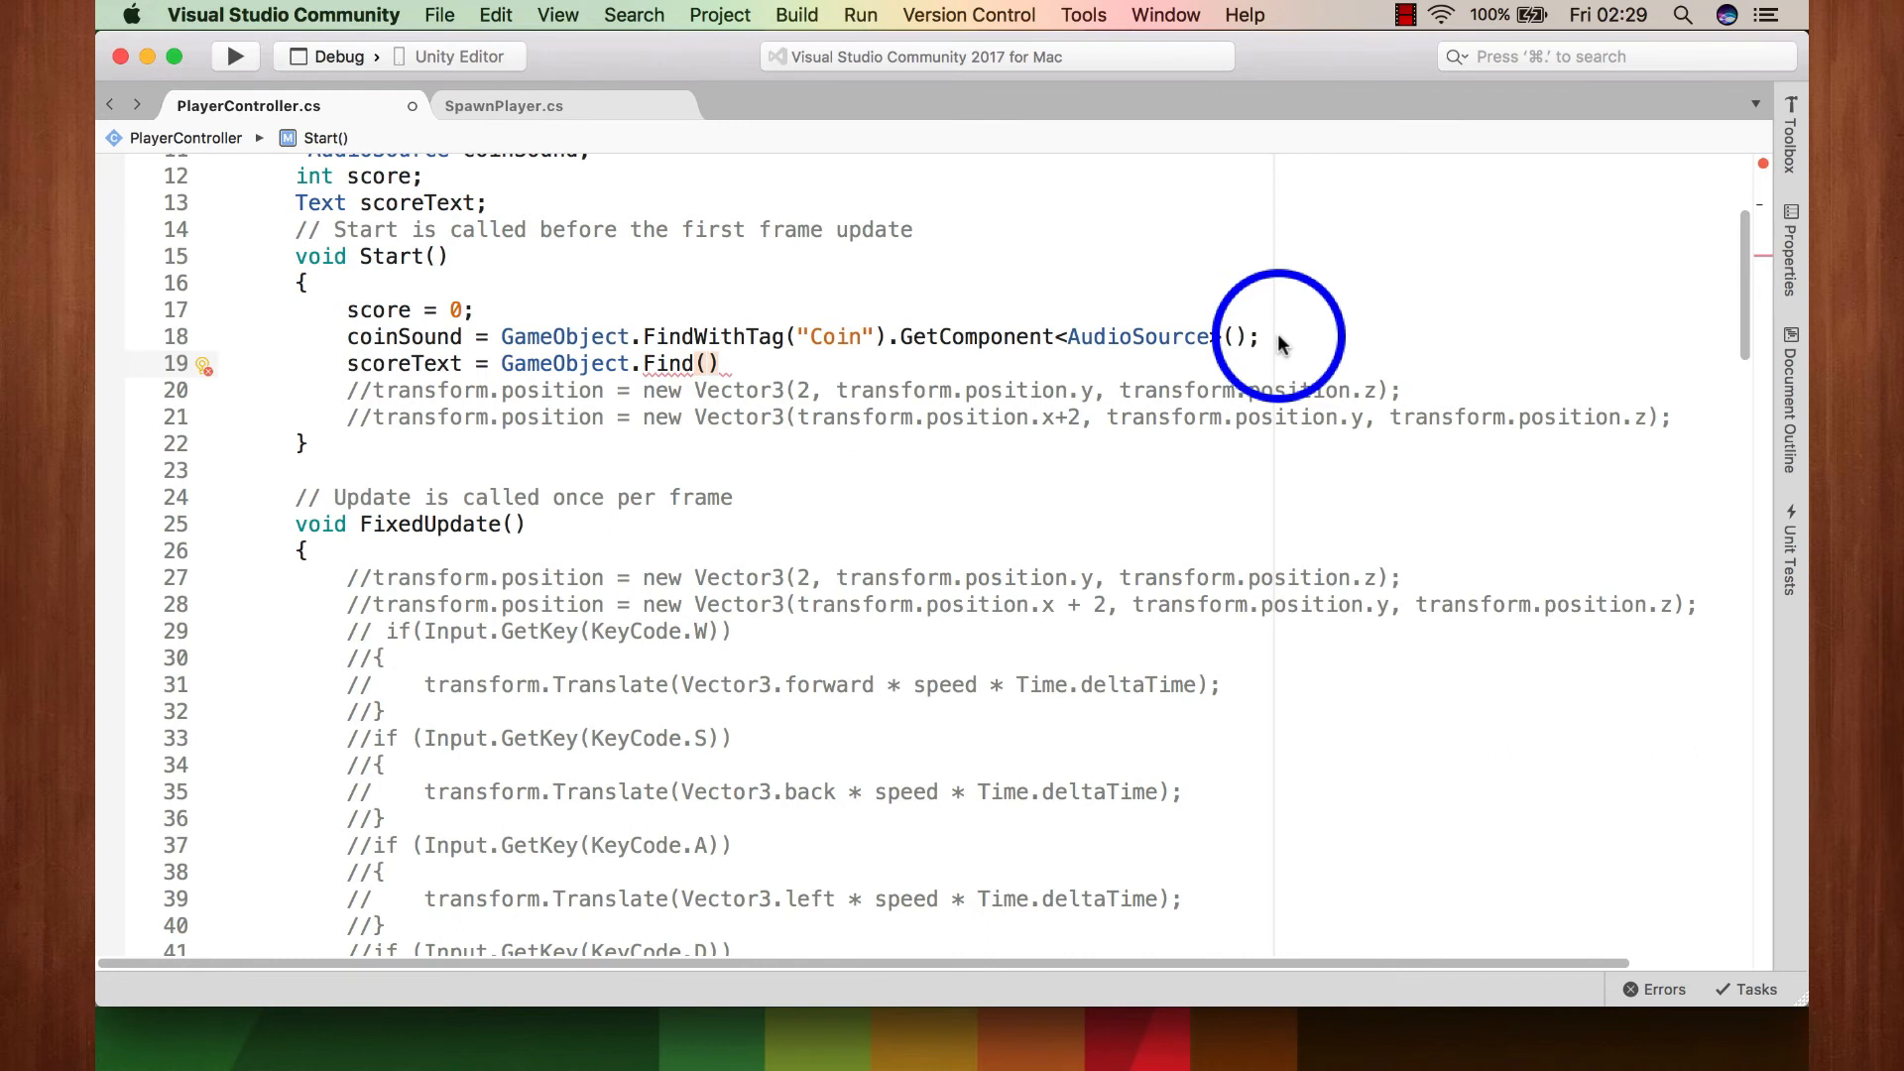
text(")
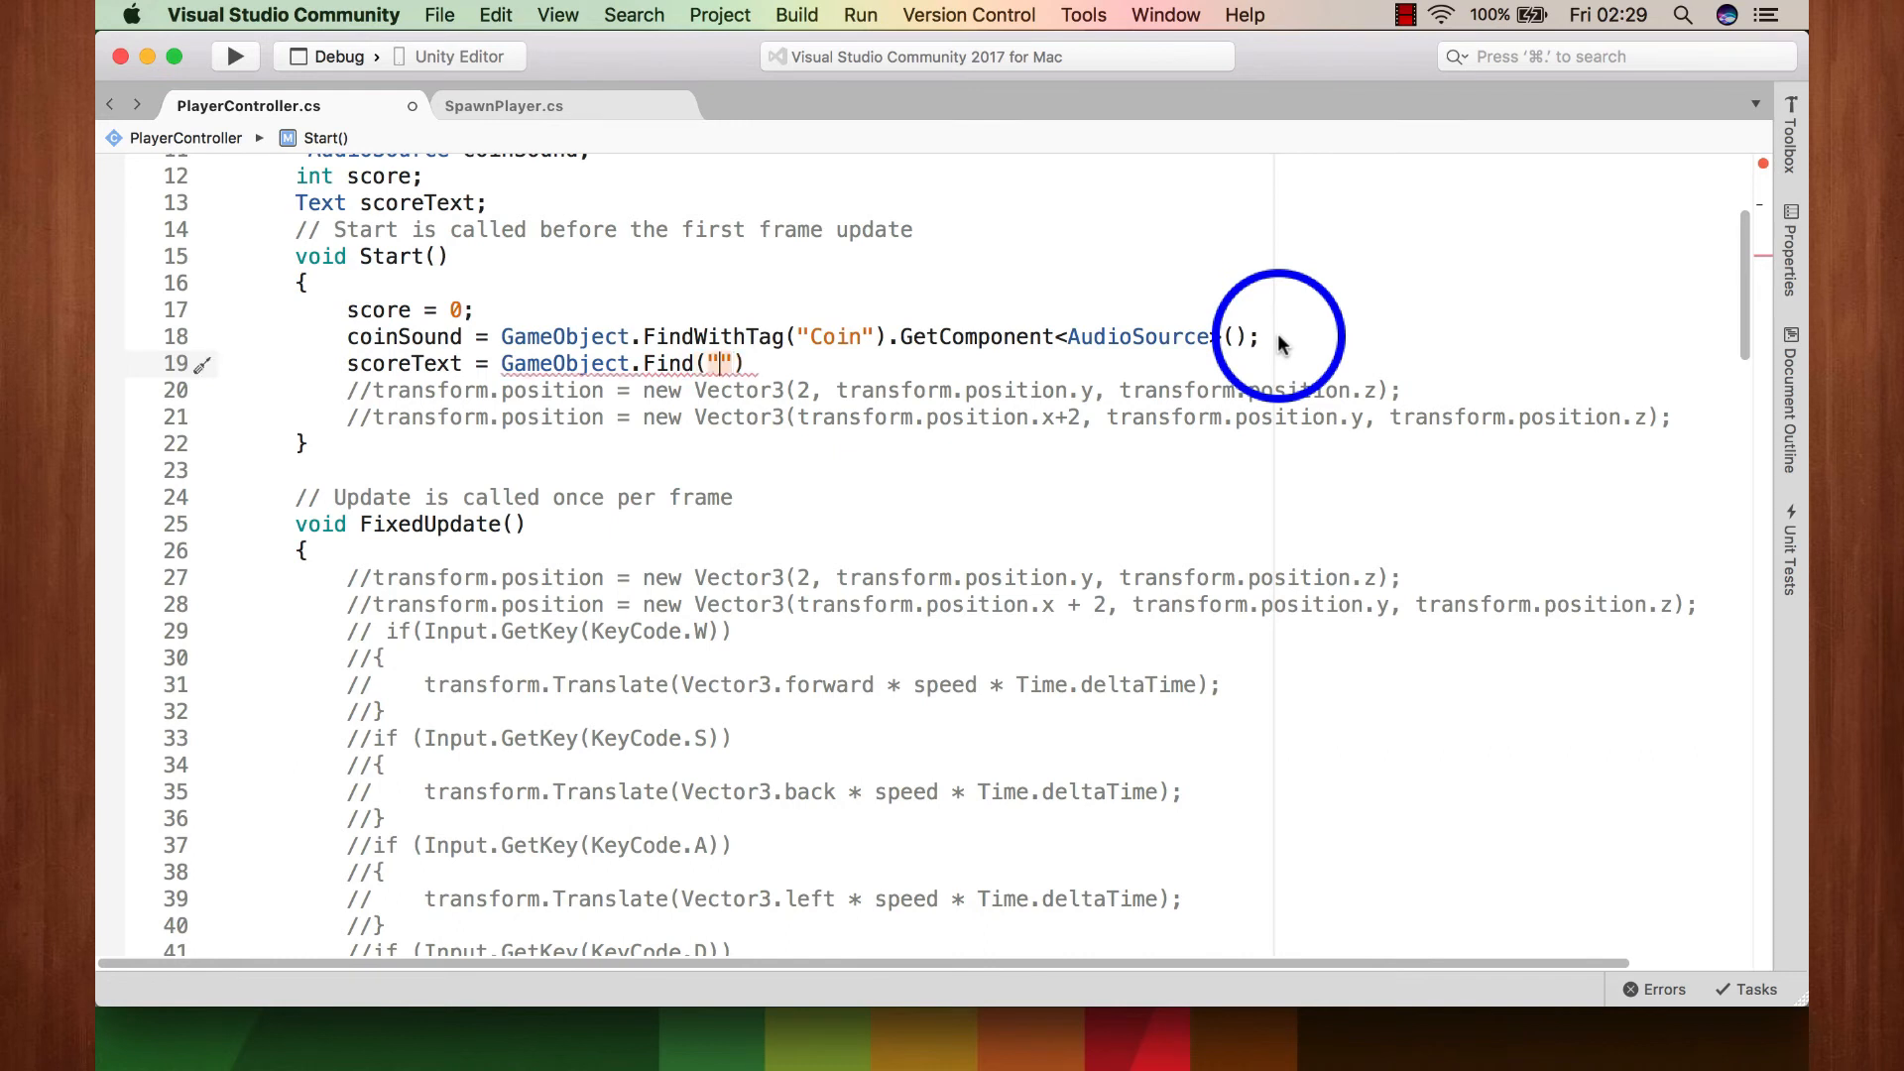
text(Score").get)
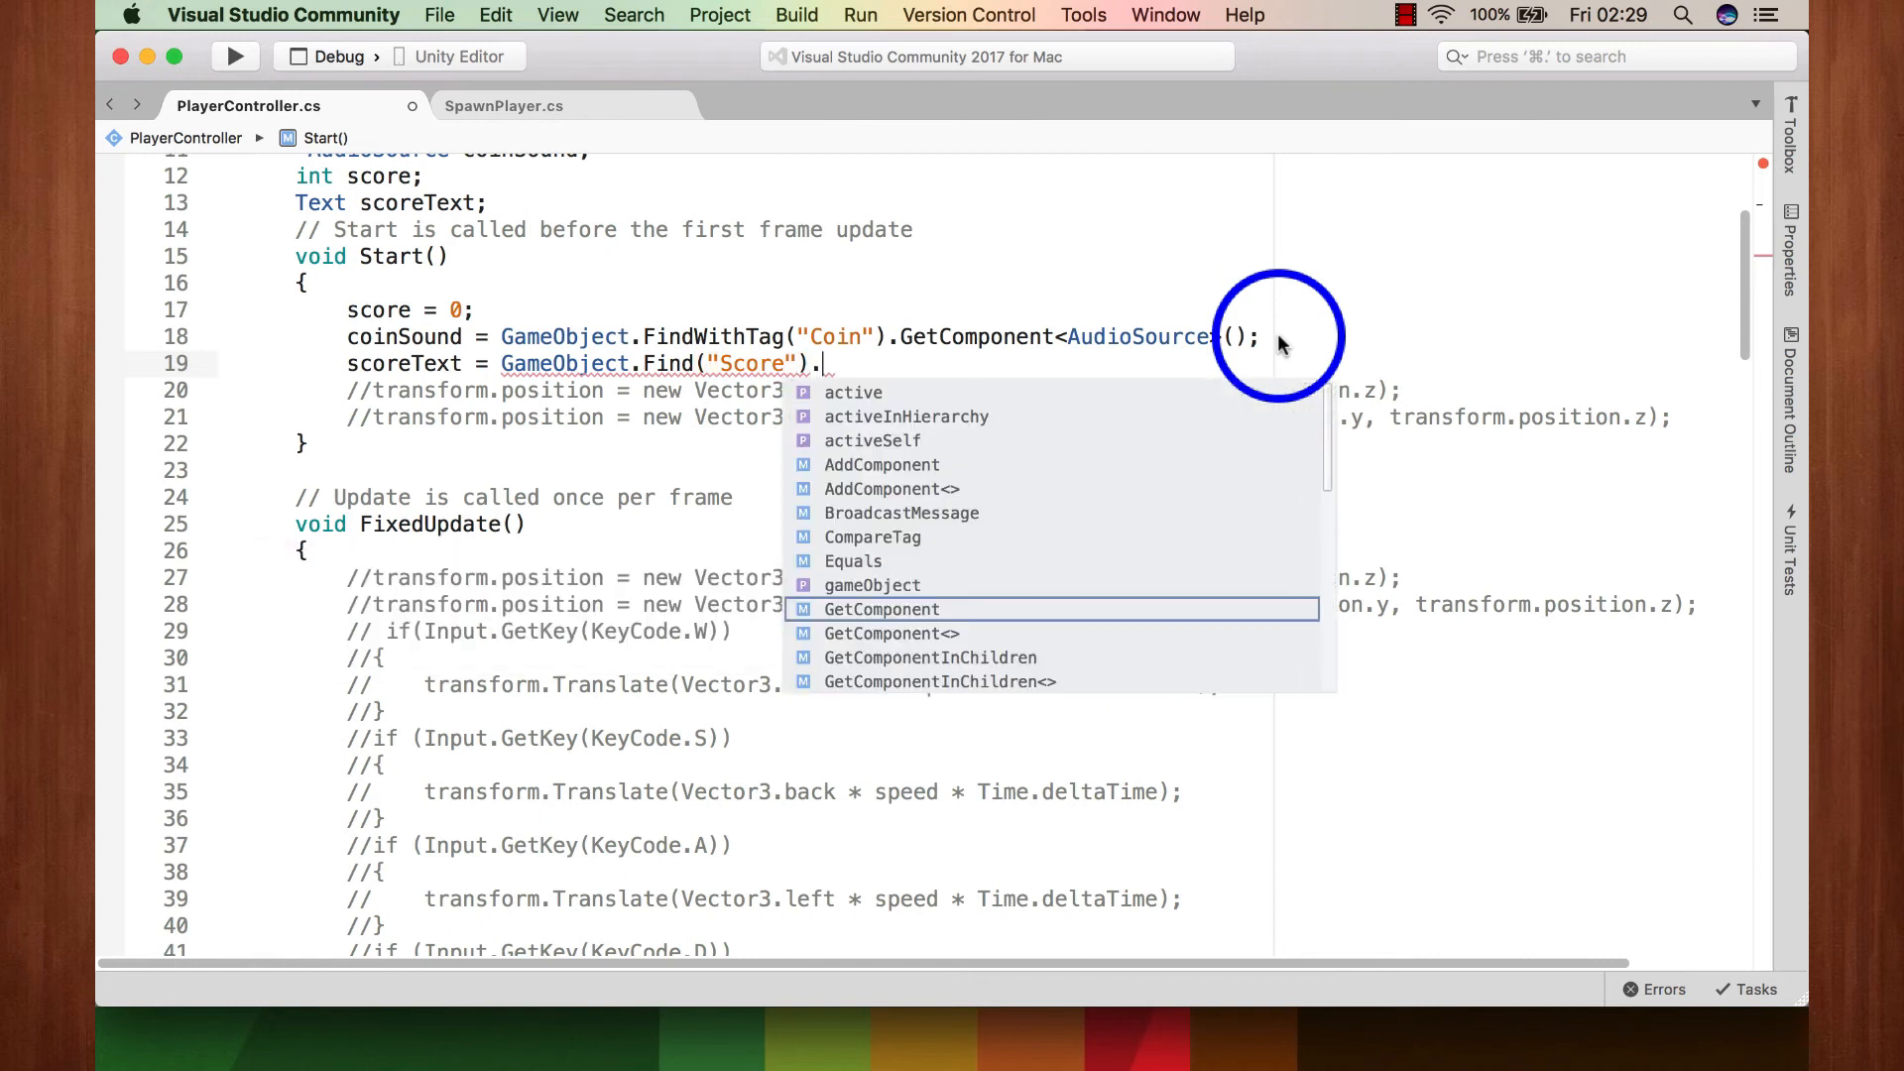
Step: Complete the scoreText assignment with ".GetComponent<Text>();" and save the script
key(Down)
key(Down)
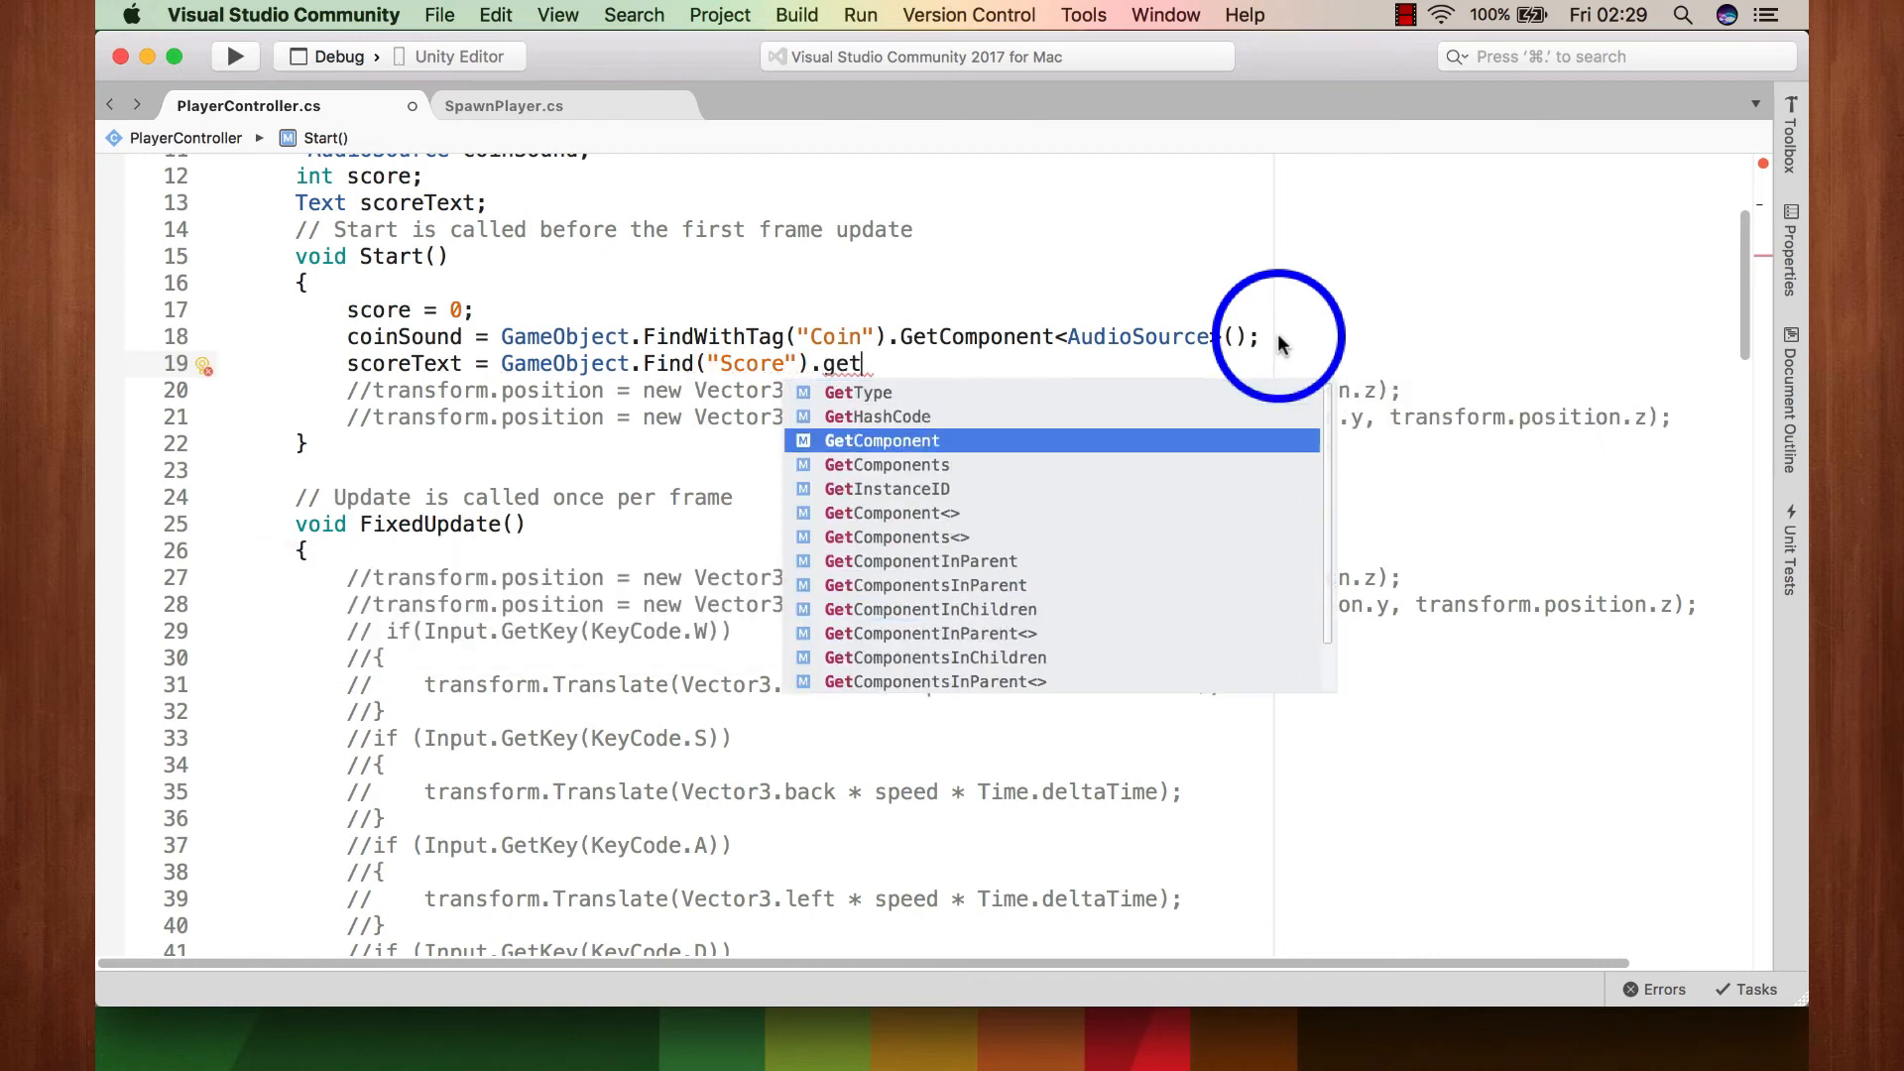
key(Return)
text(<tex)
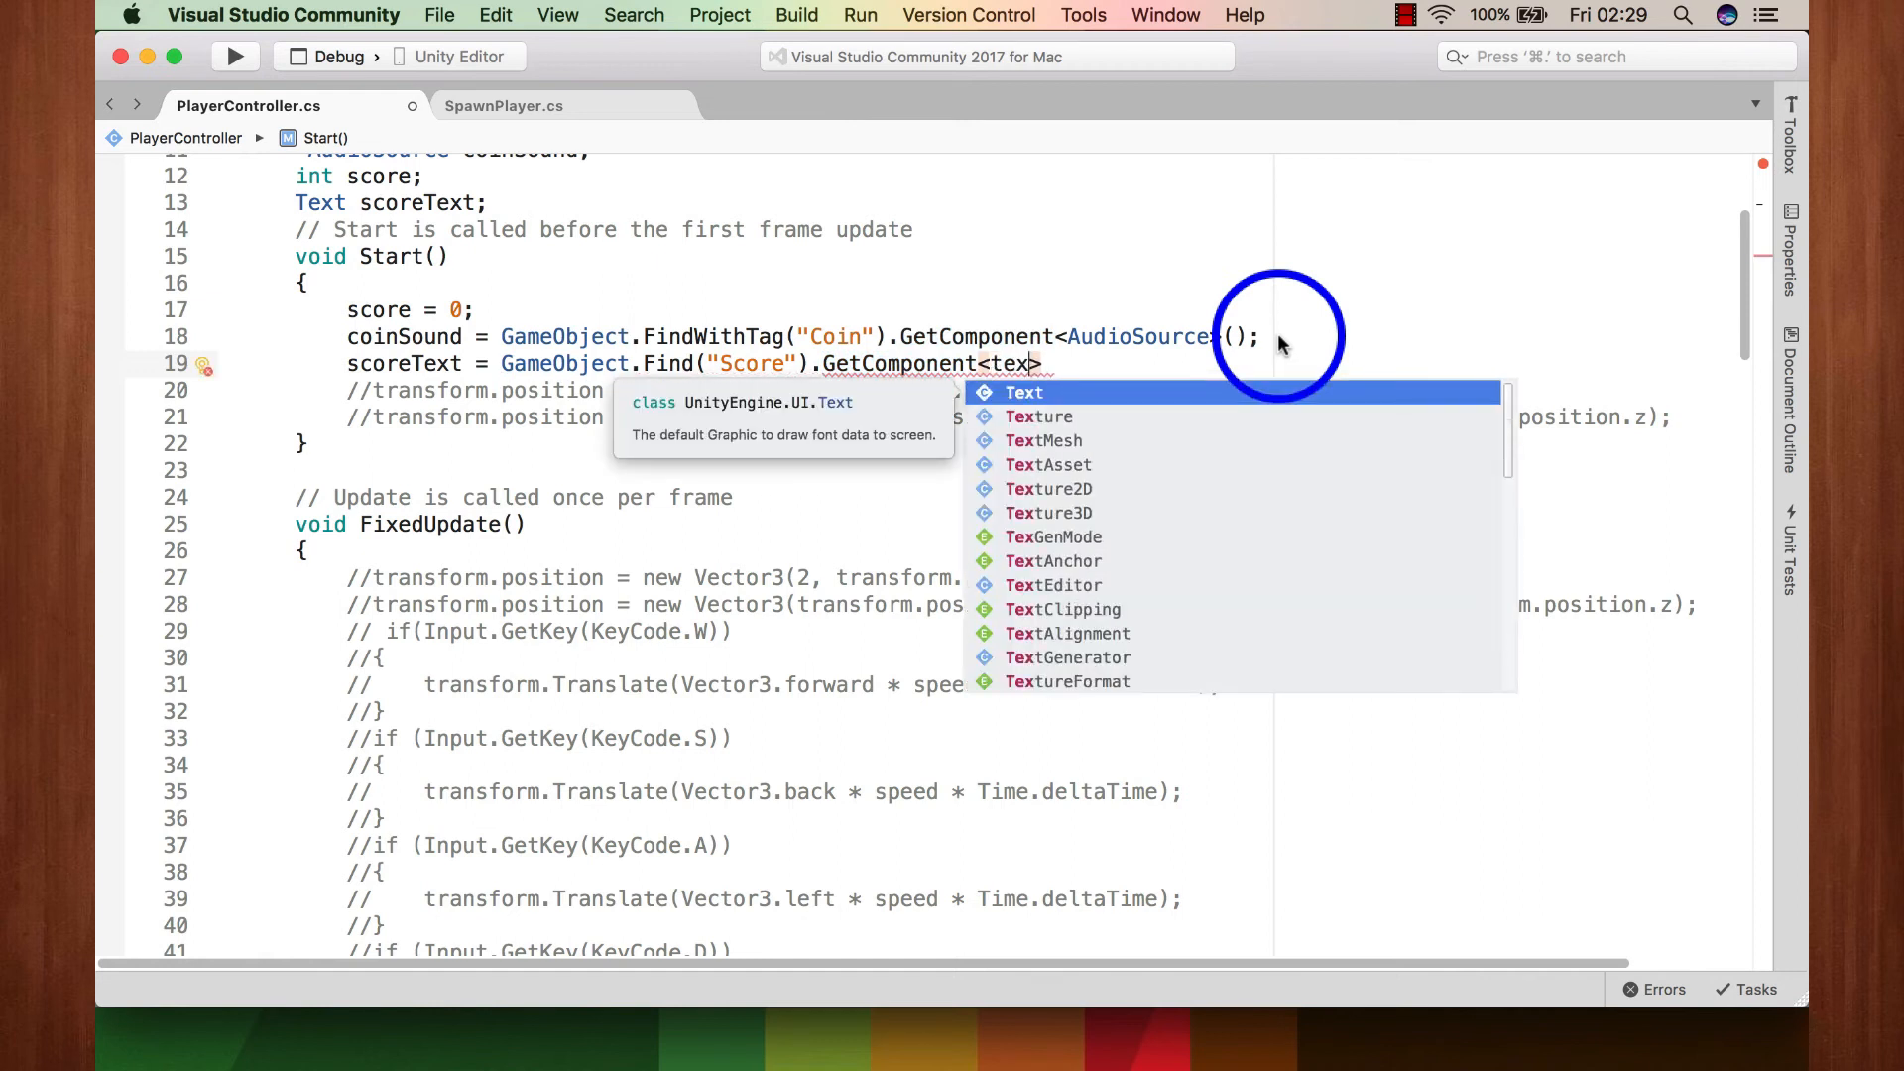
text(m)
key(BackSpace)
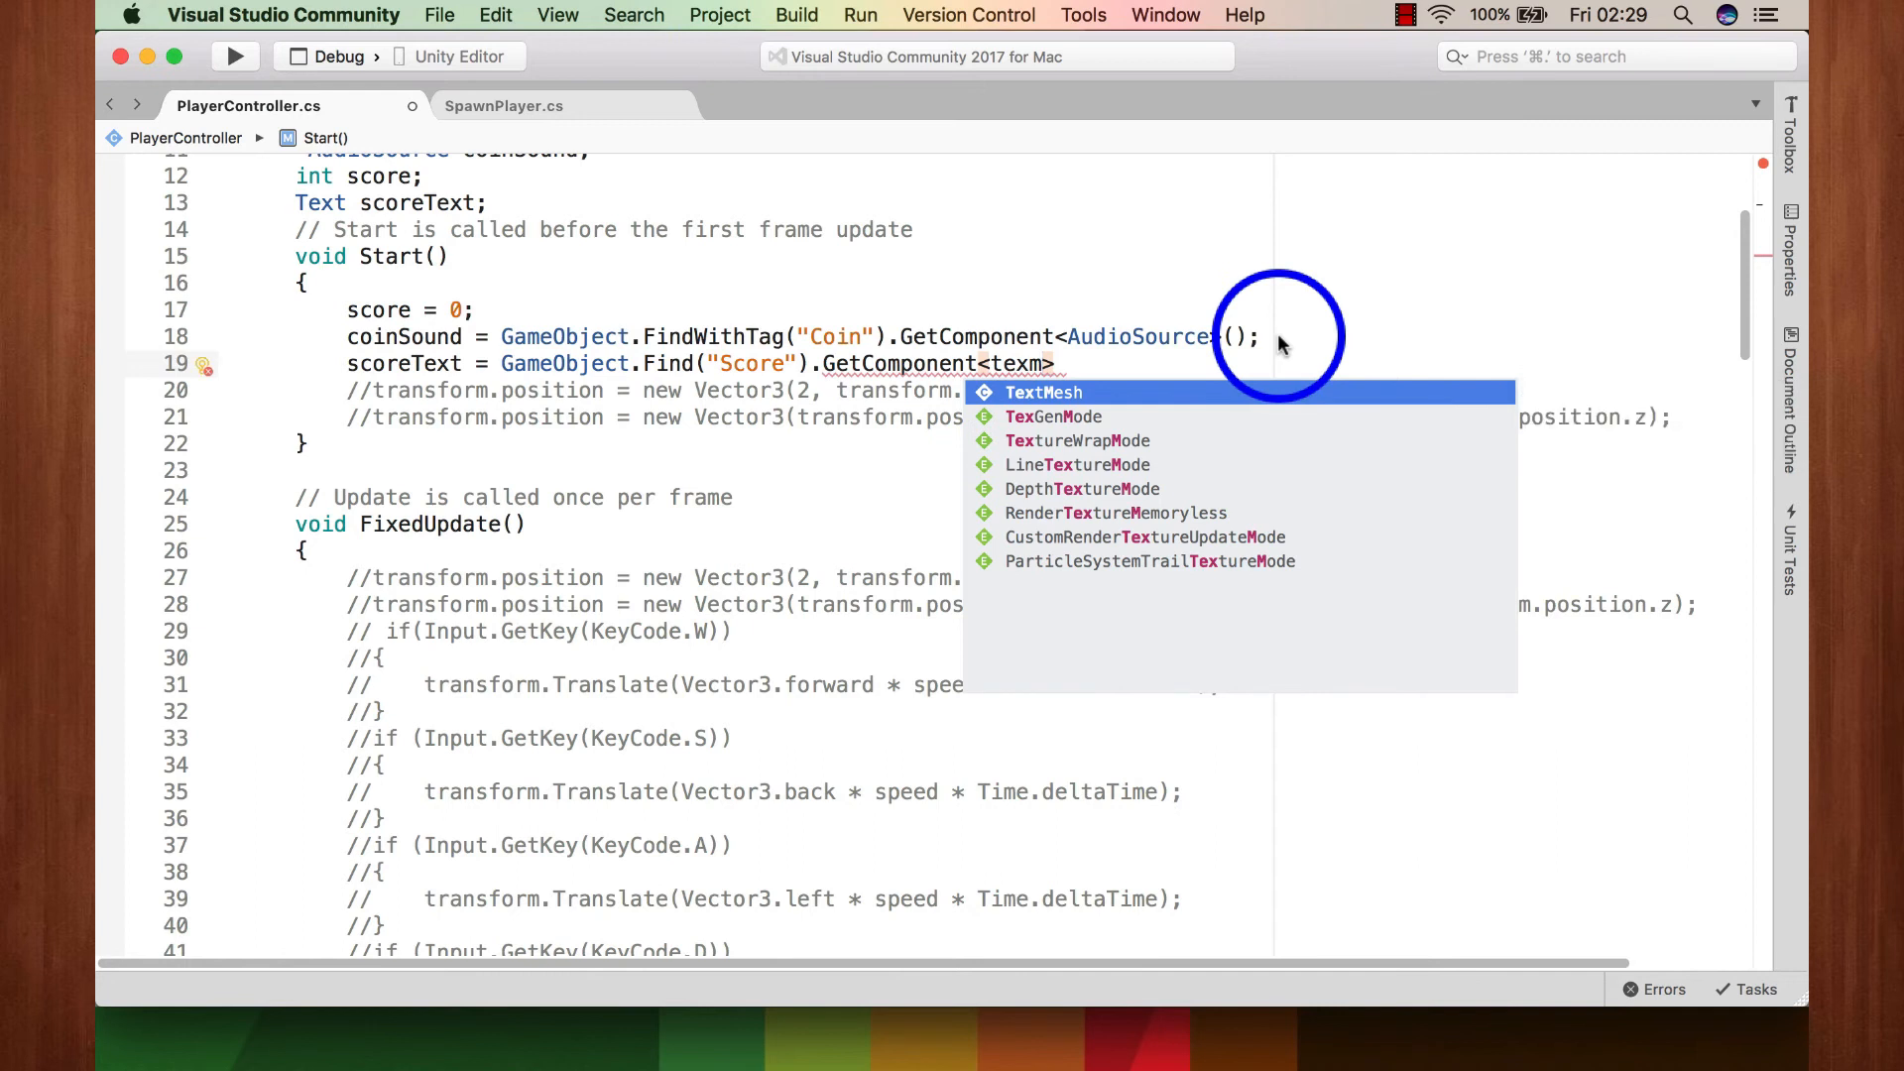
key(Return)
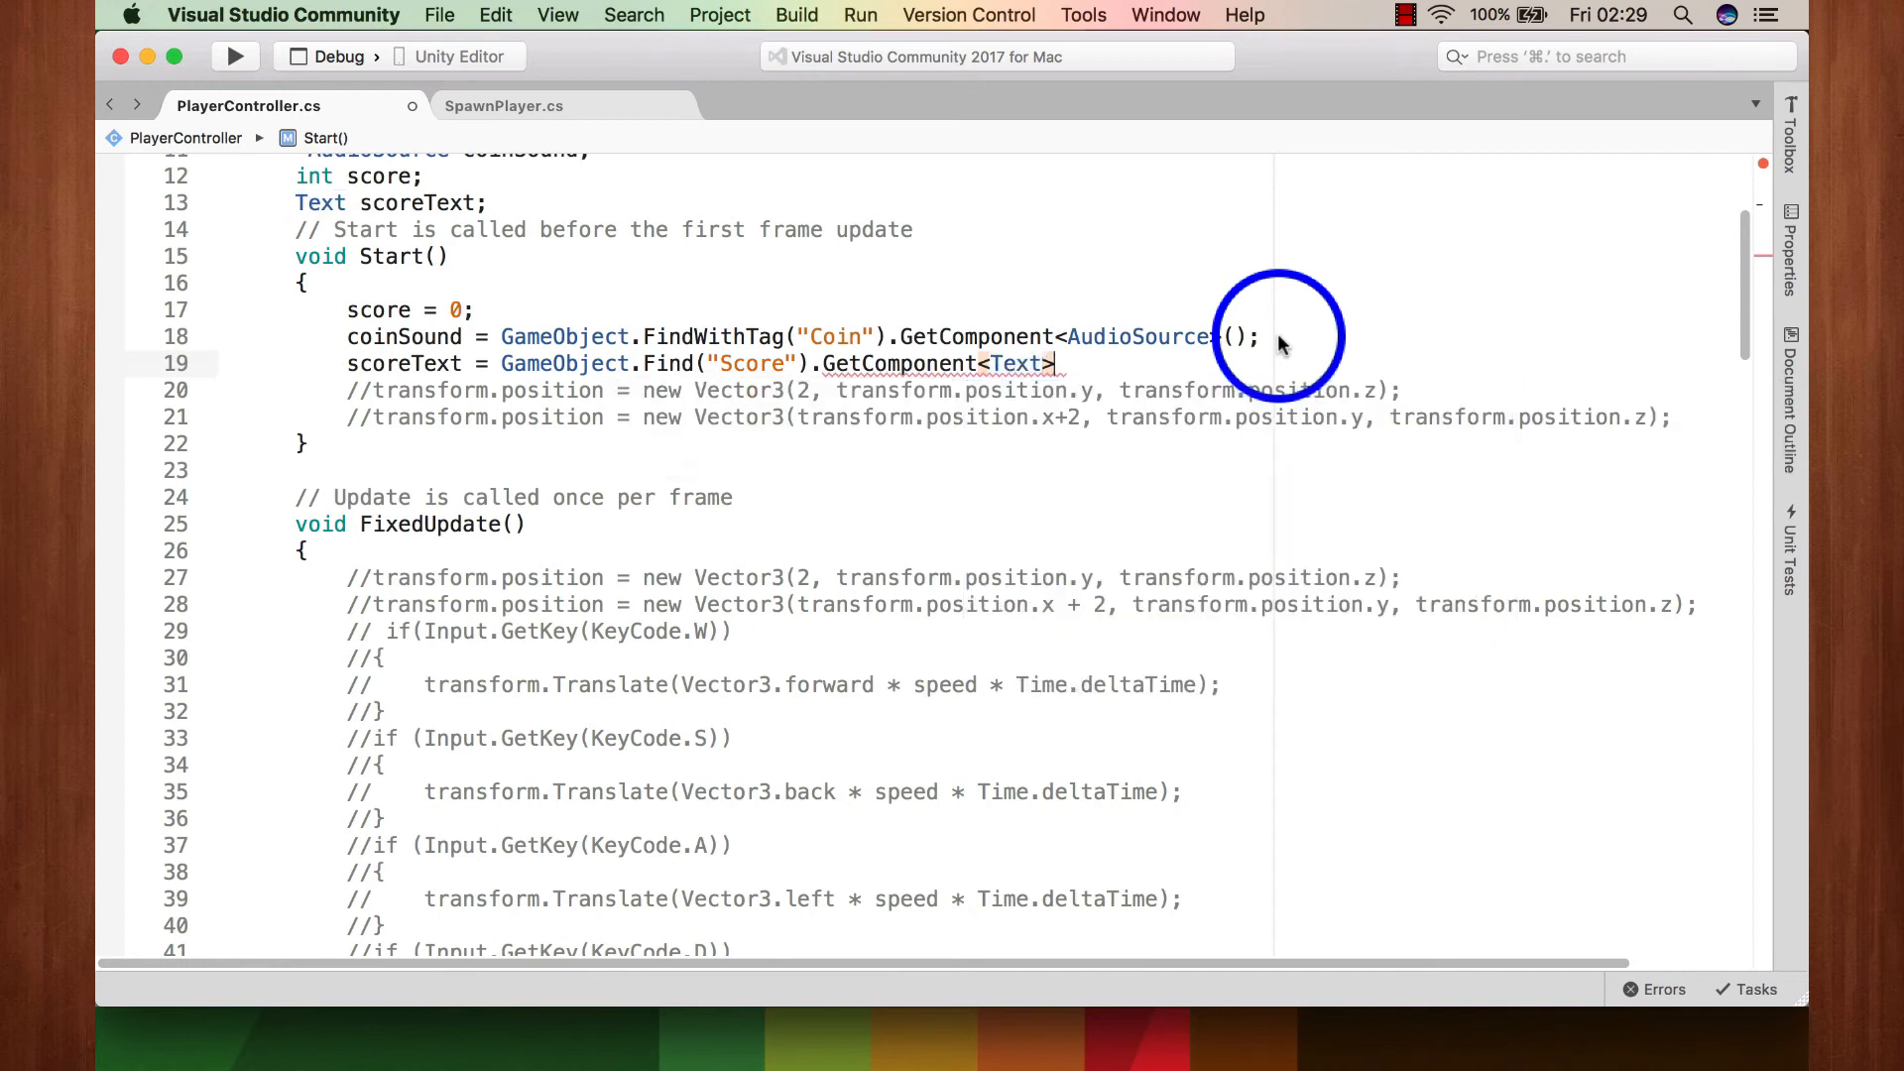
text(();)
key(super+s)
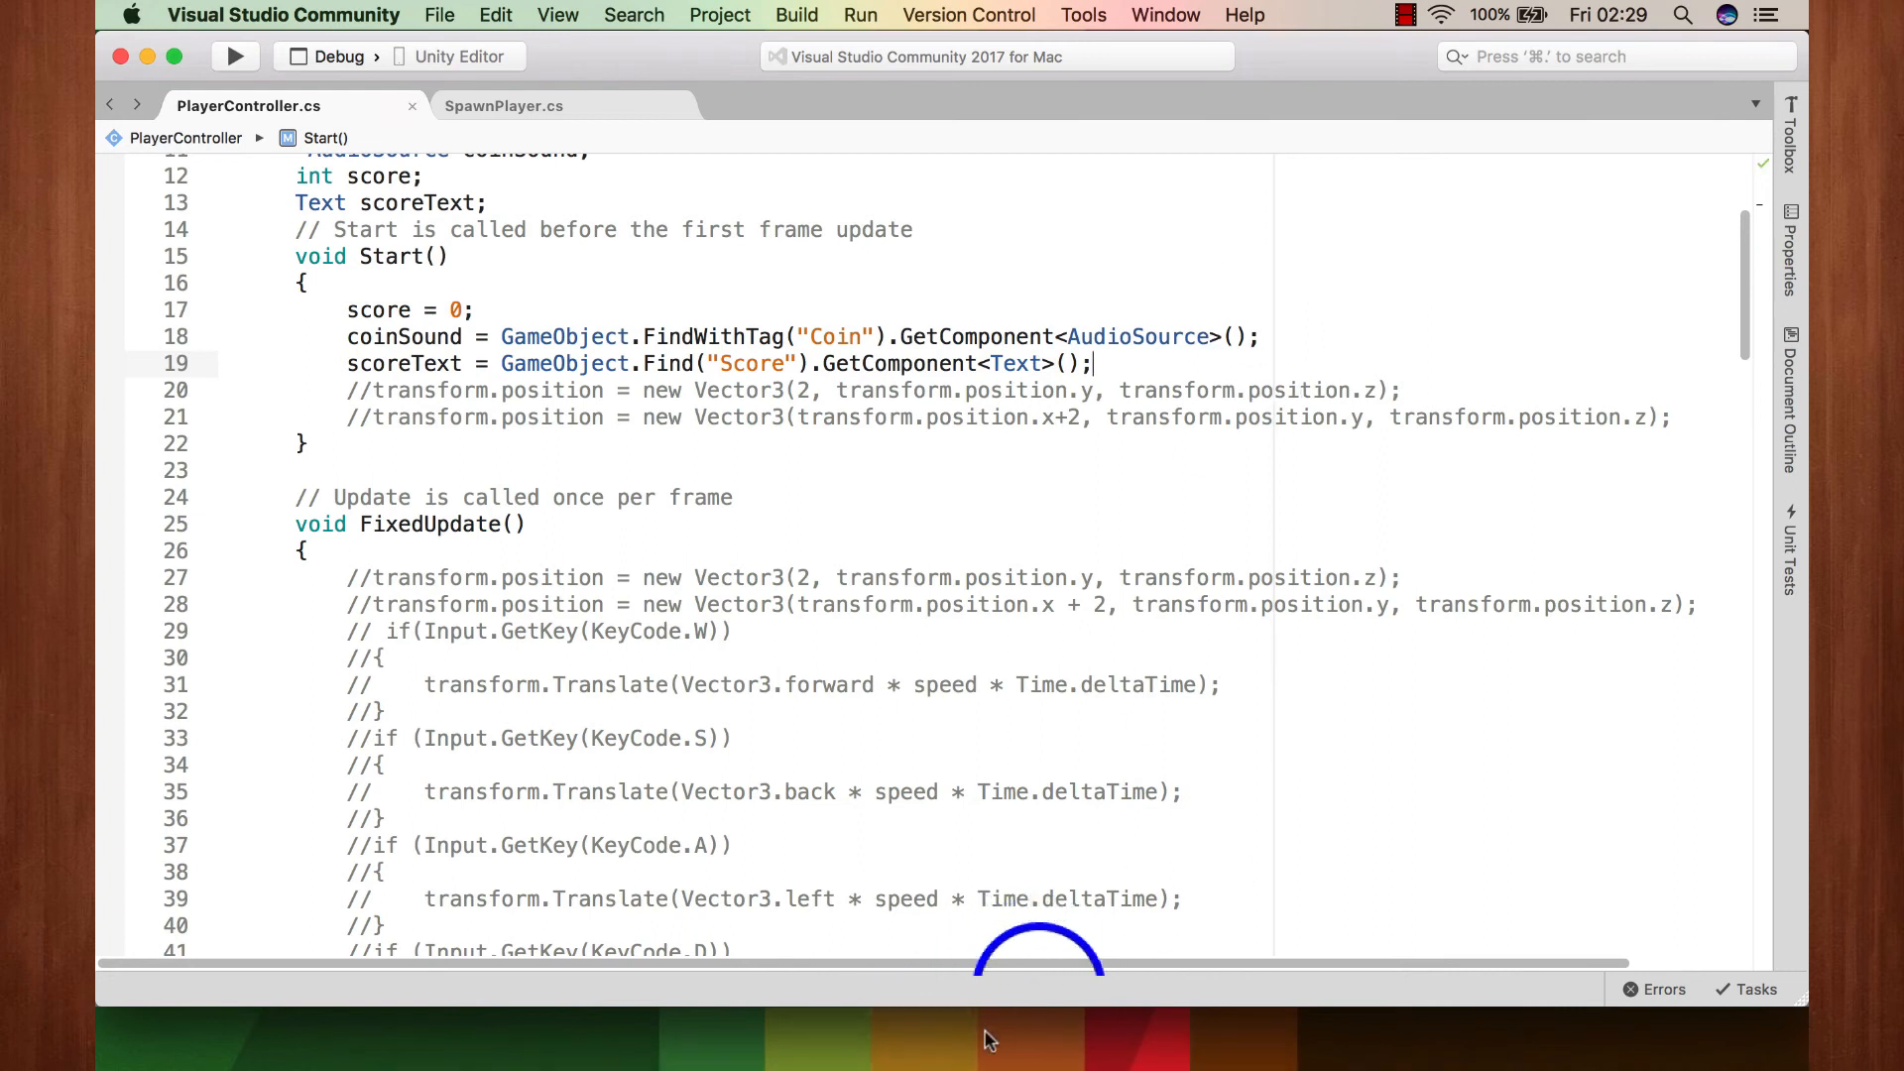
Step: Switch to Unity, exit the Player prefab back to the scene, and select both the ScoreLabel and ScoreText objects
click(892, 1047)
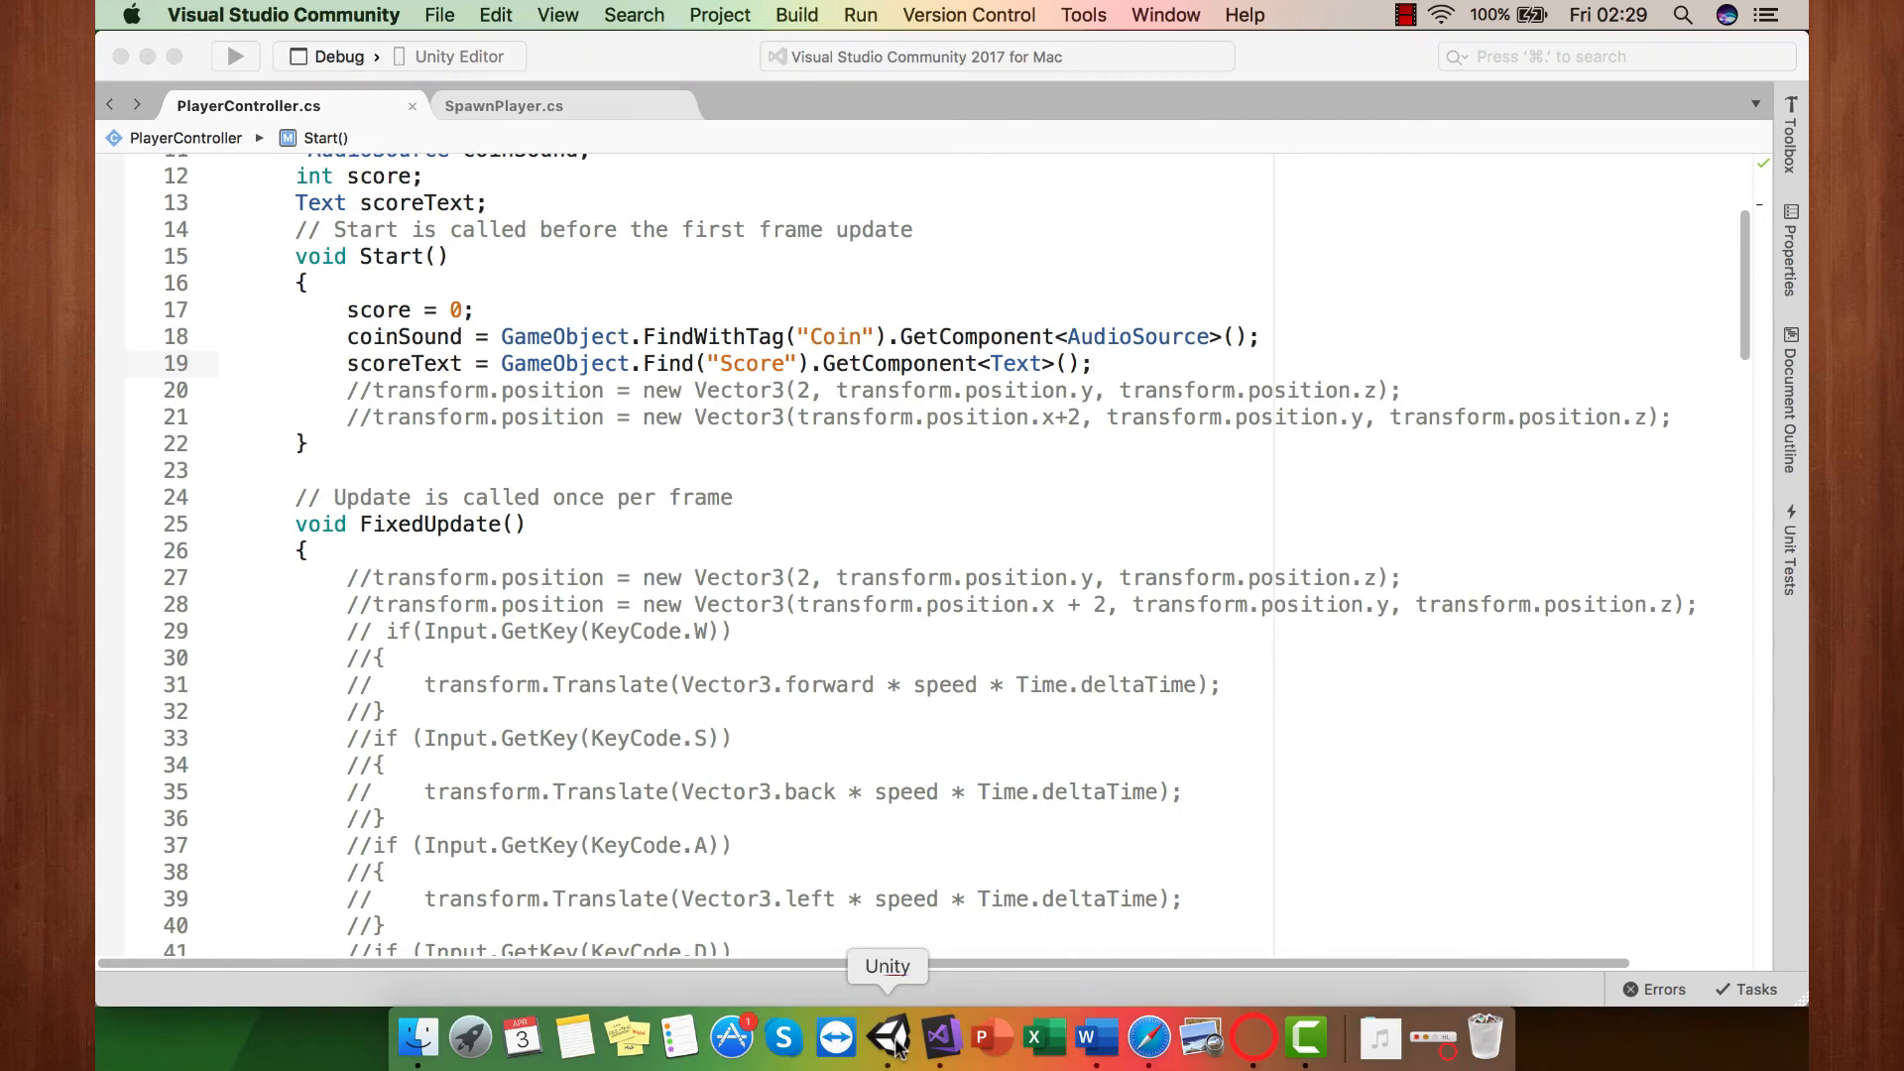
click(865, 164)
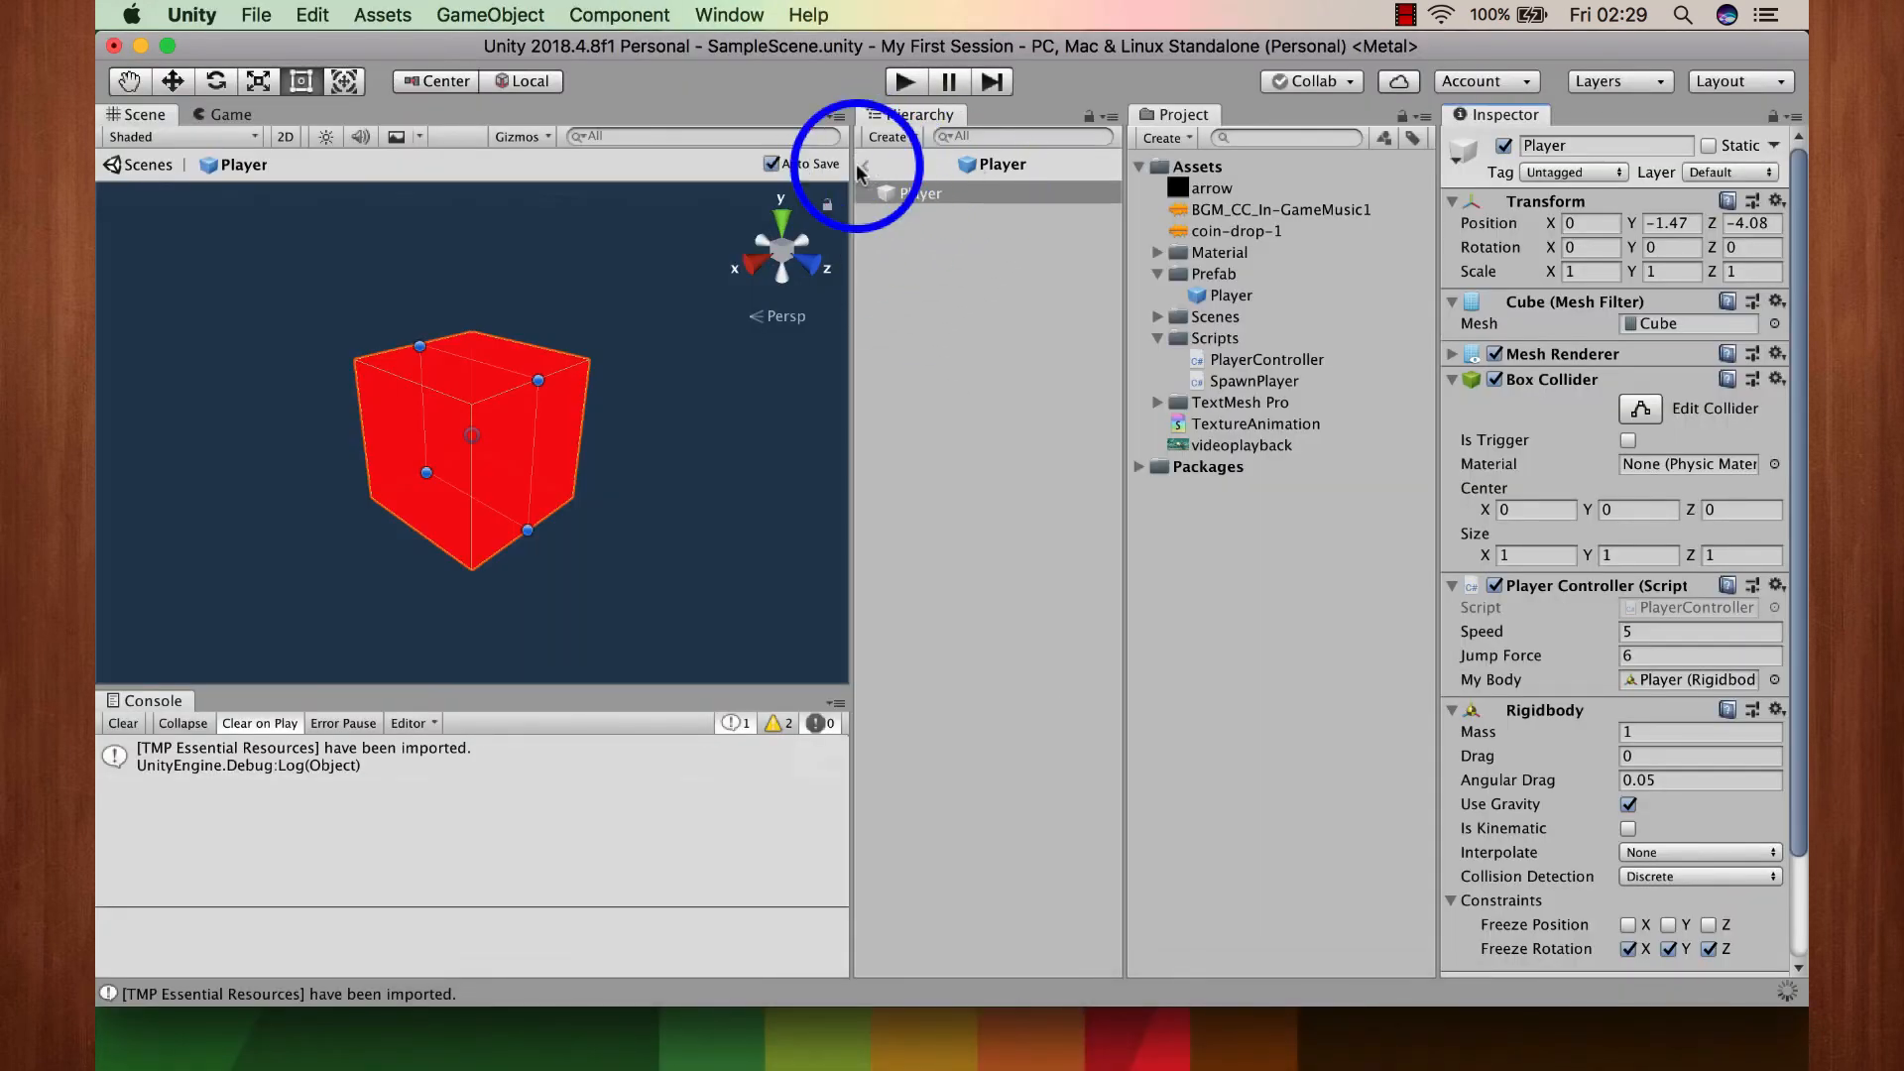
click(862, 169)
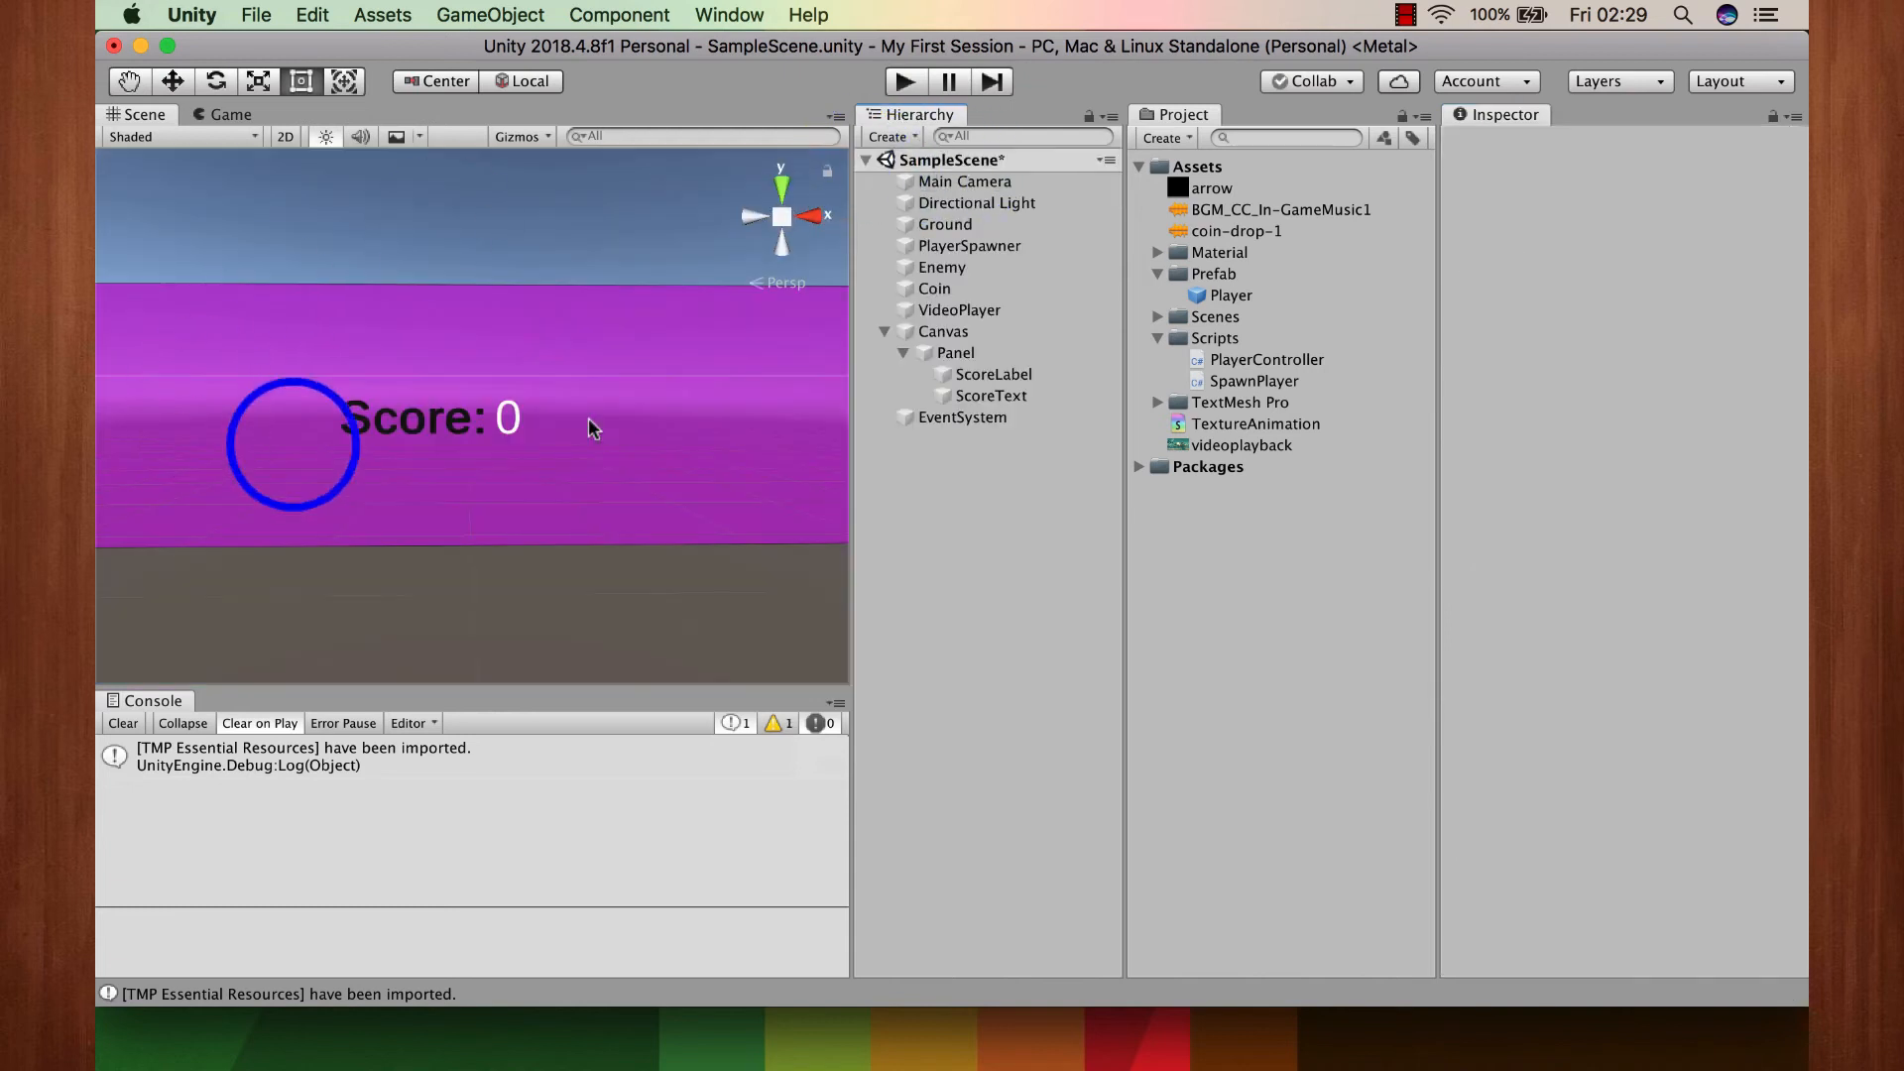
click(992, 391)
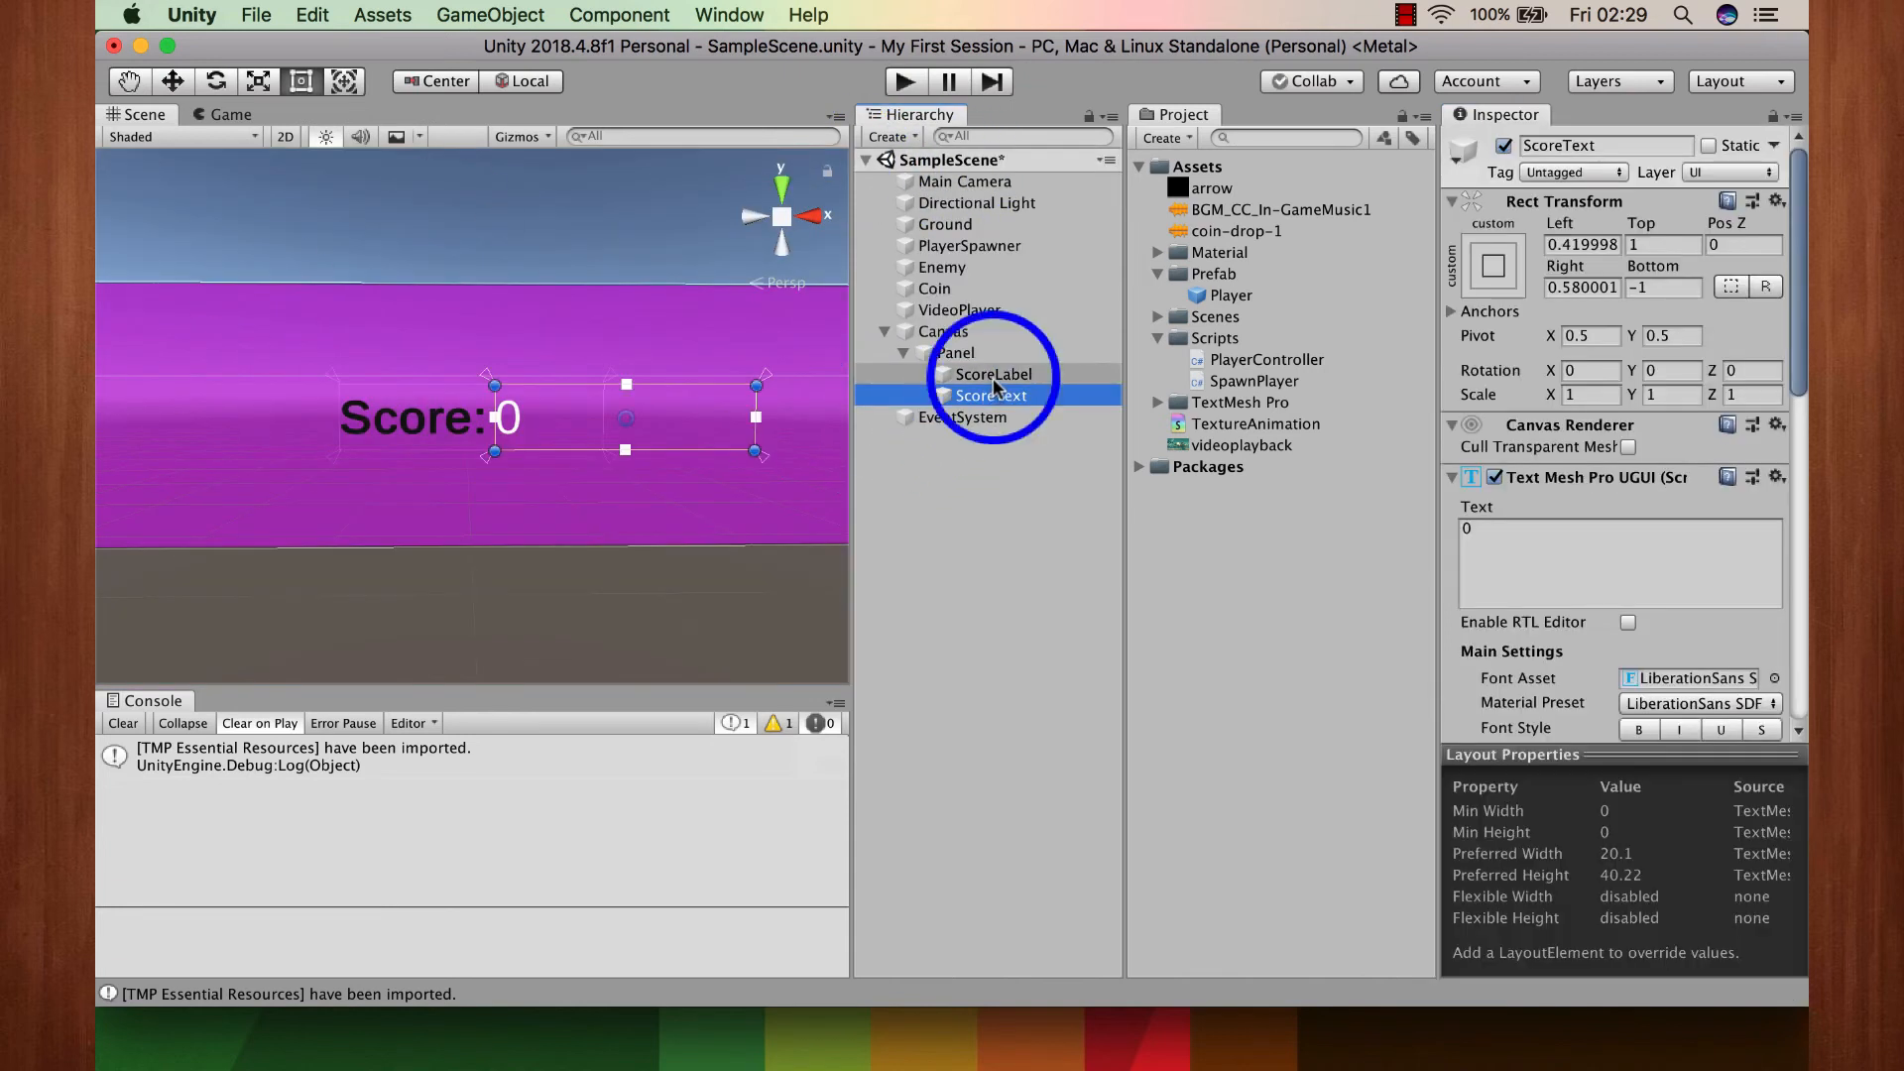
shift+click(994, 377)
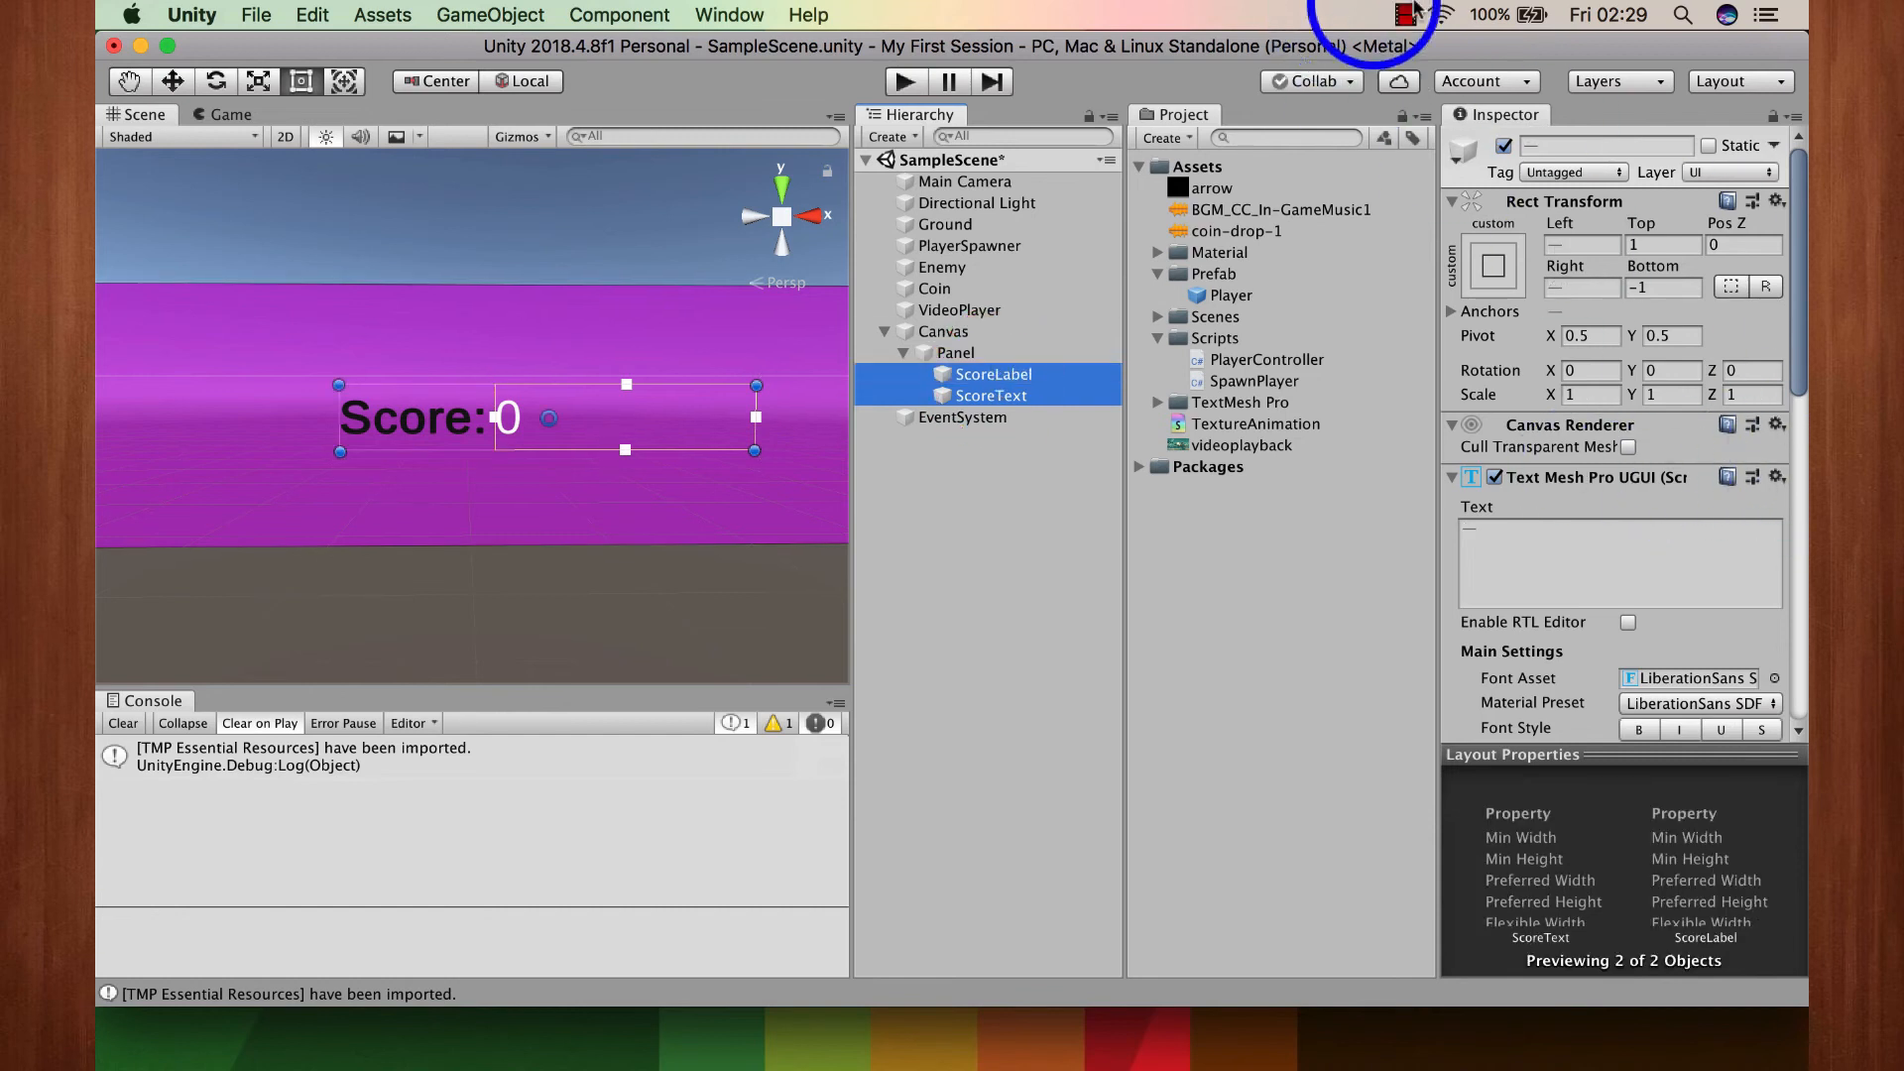
click(1409, 12)
click(1490, 72)
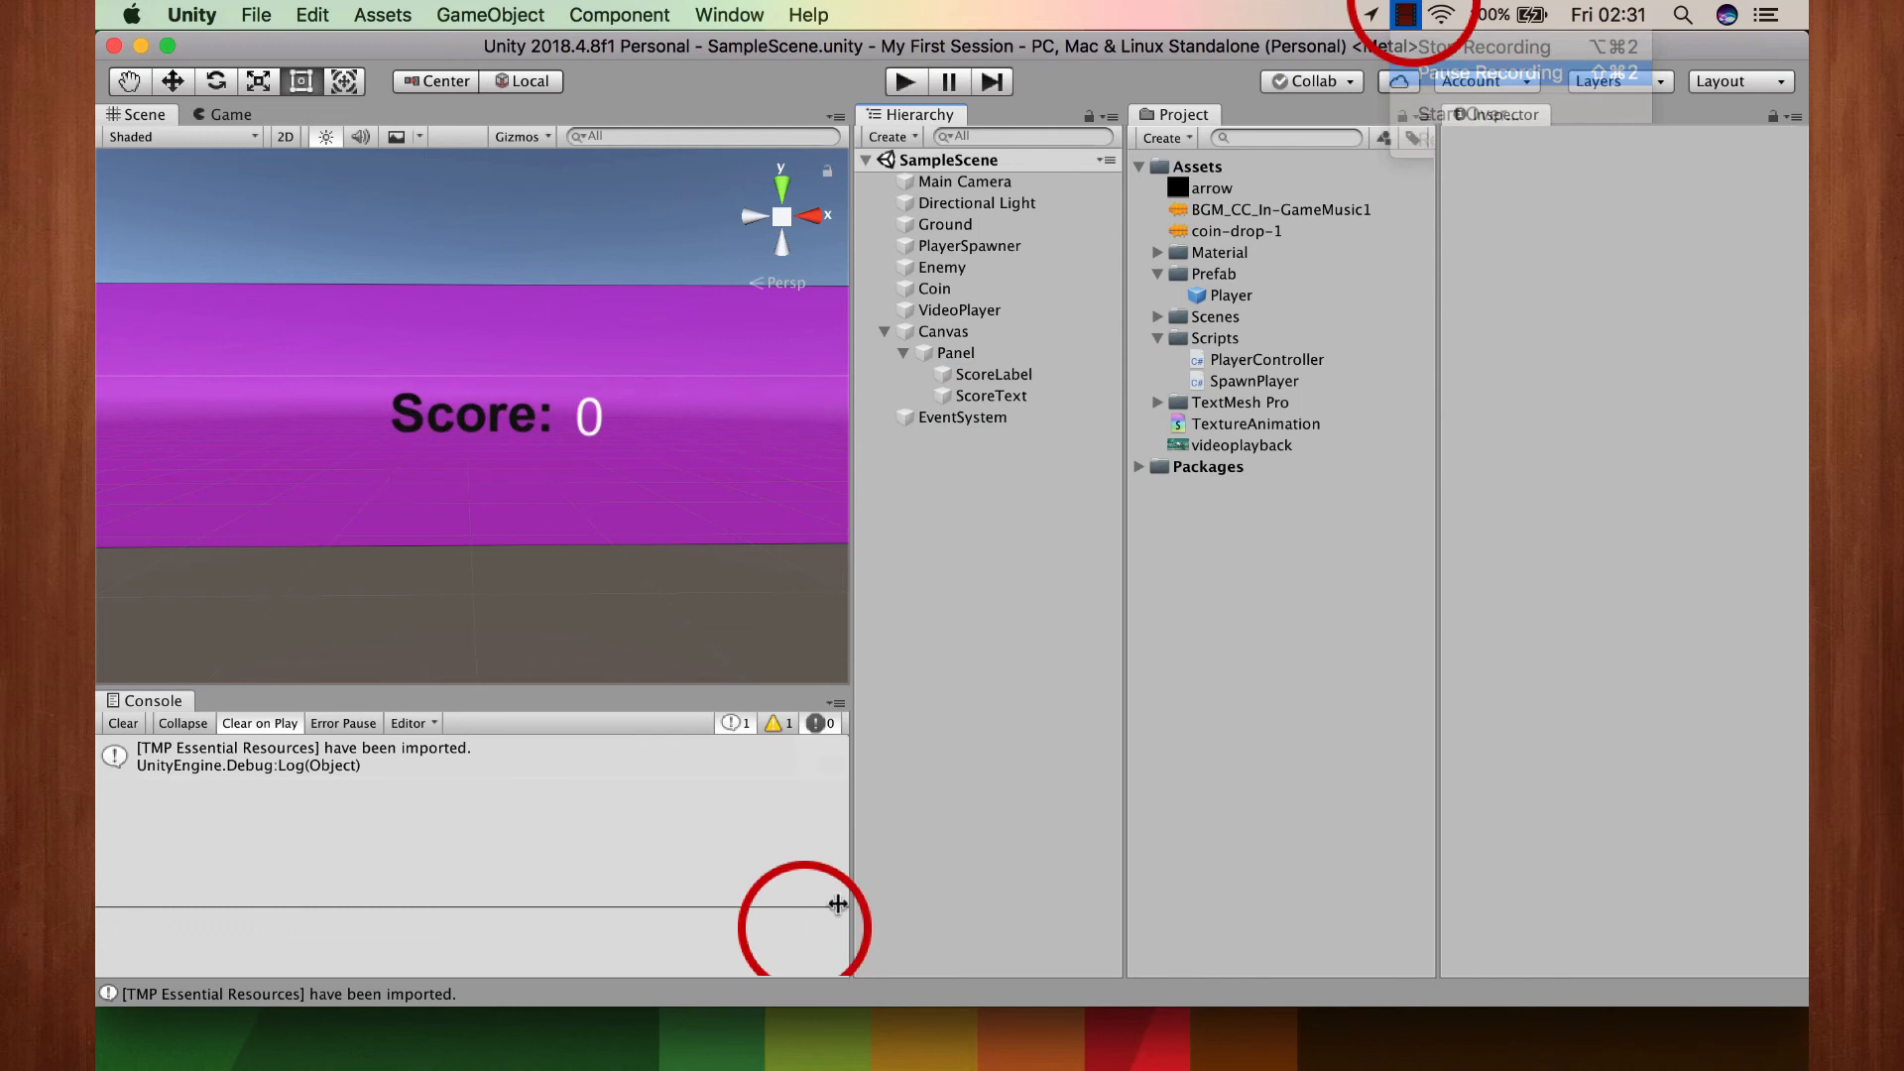
click(575, 688)
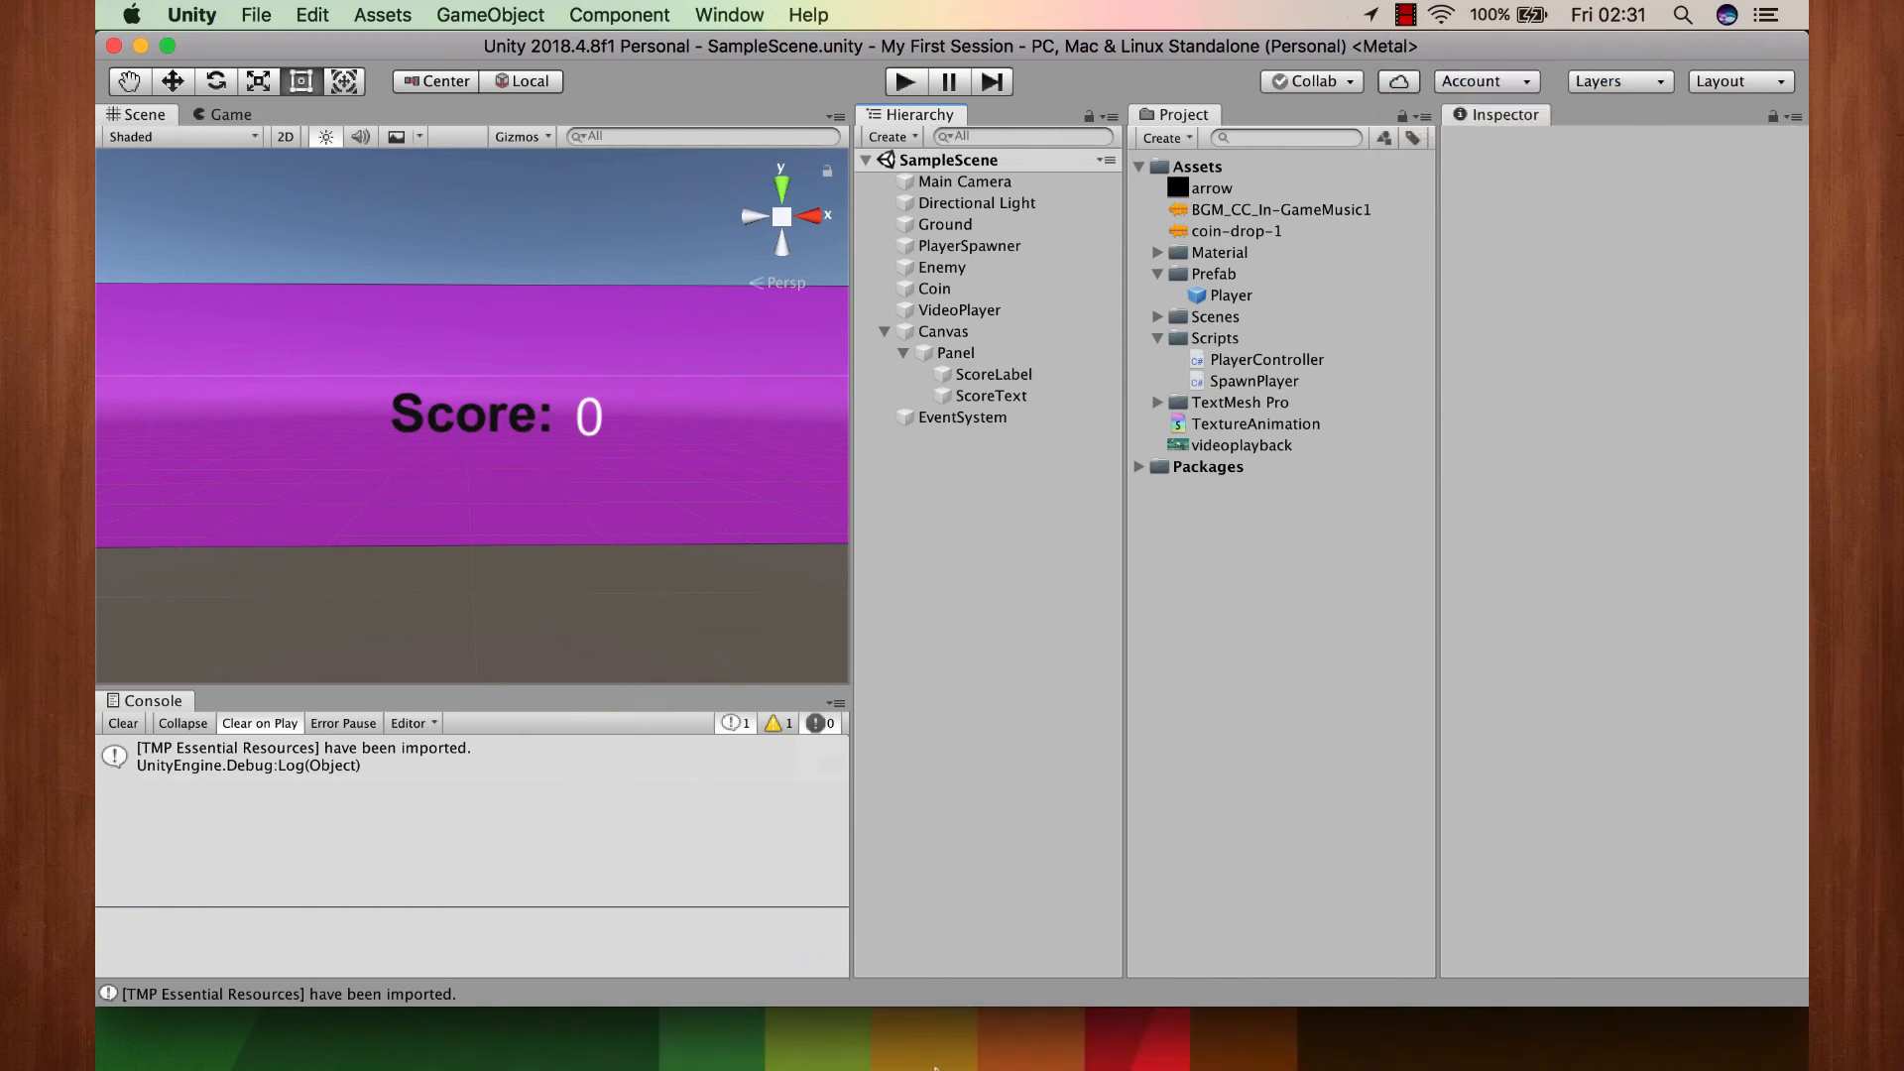
Step: Copy the ScoreText object's name in Unity and replace "Score" with "ScoreText" in the GameObject.Find call of PlayerController's Start() in Visual Studio
mouse_move(938, 1066)
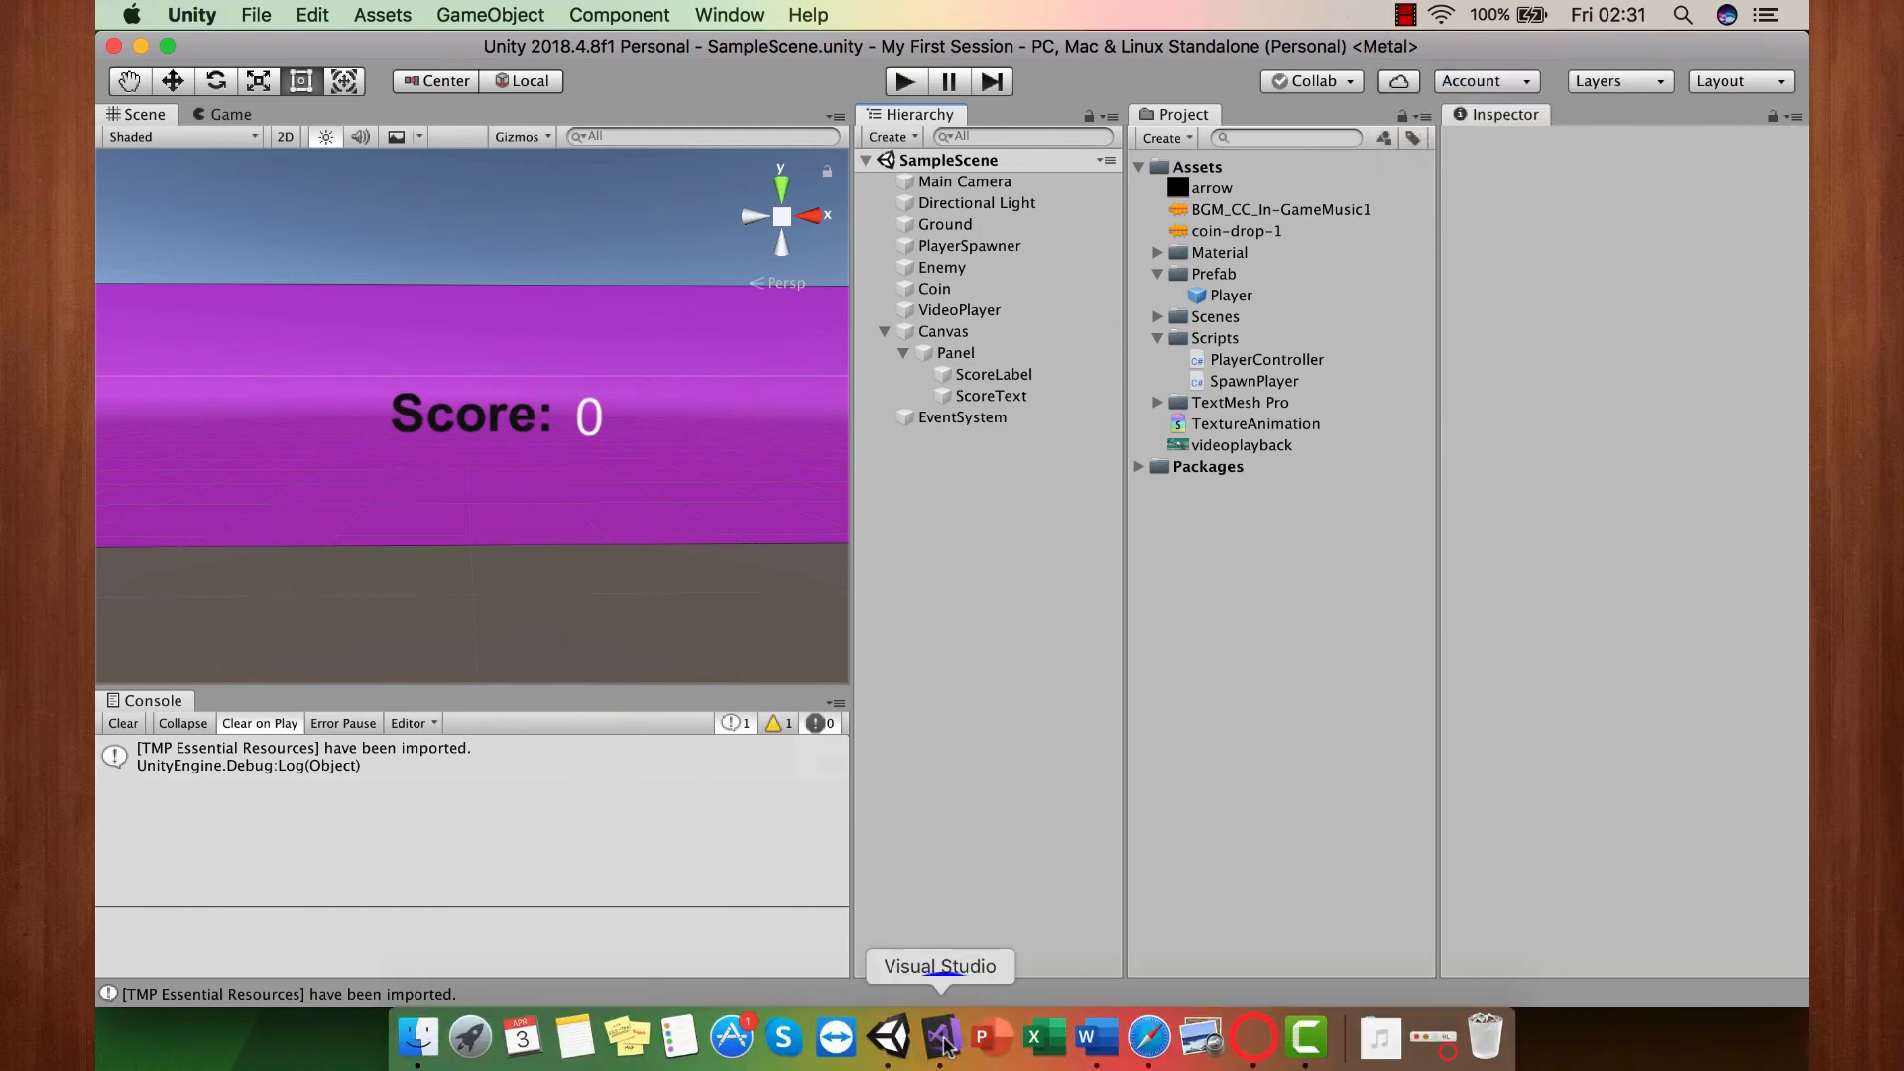
click(940, 1039)
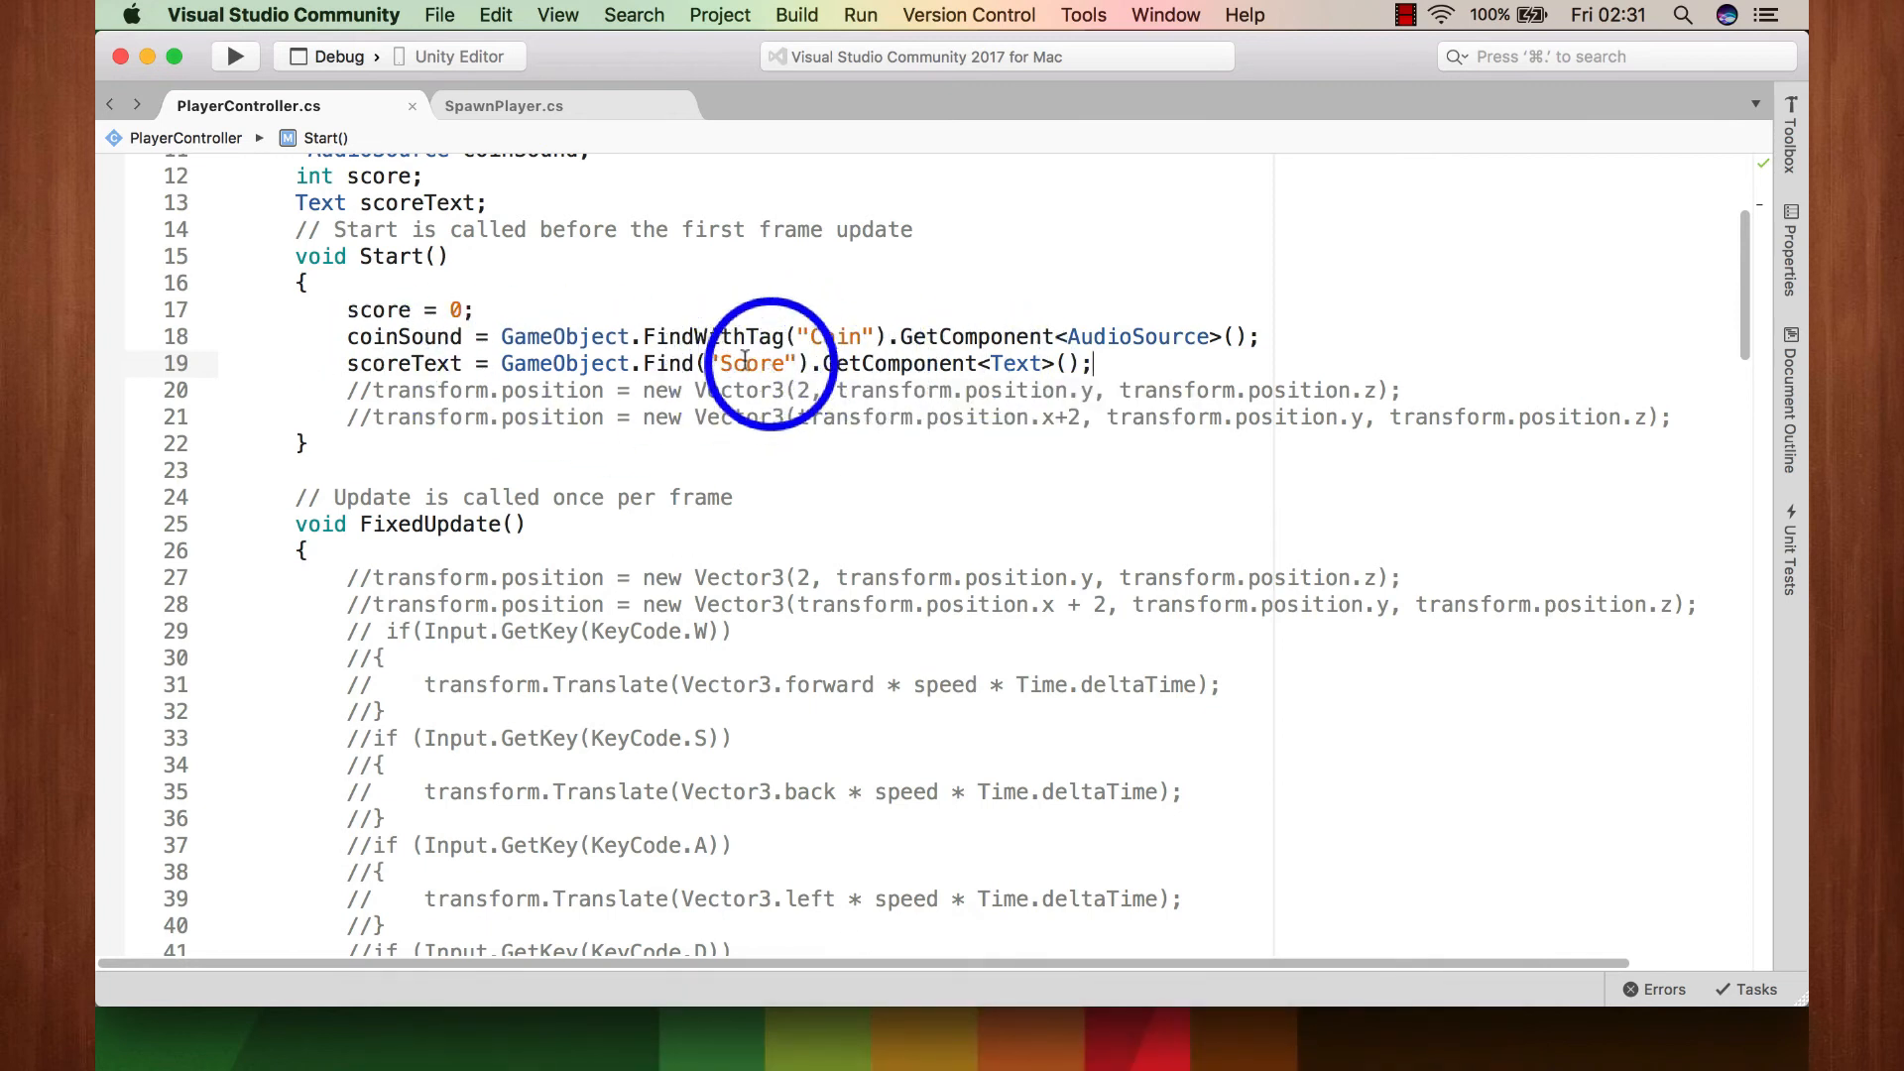
click(891, 1046)
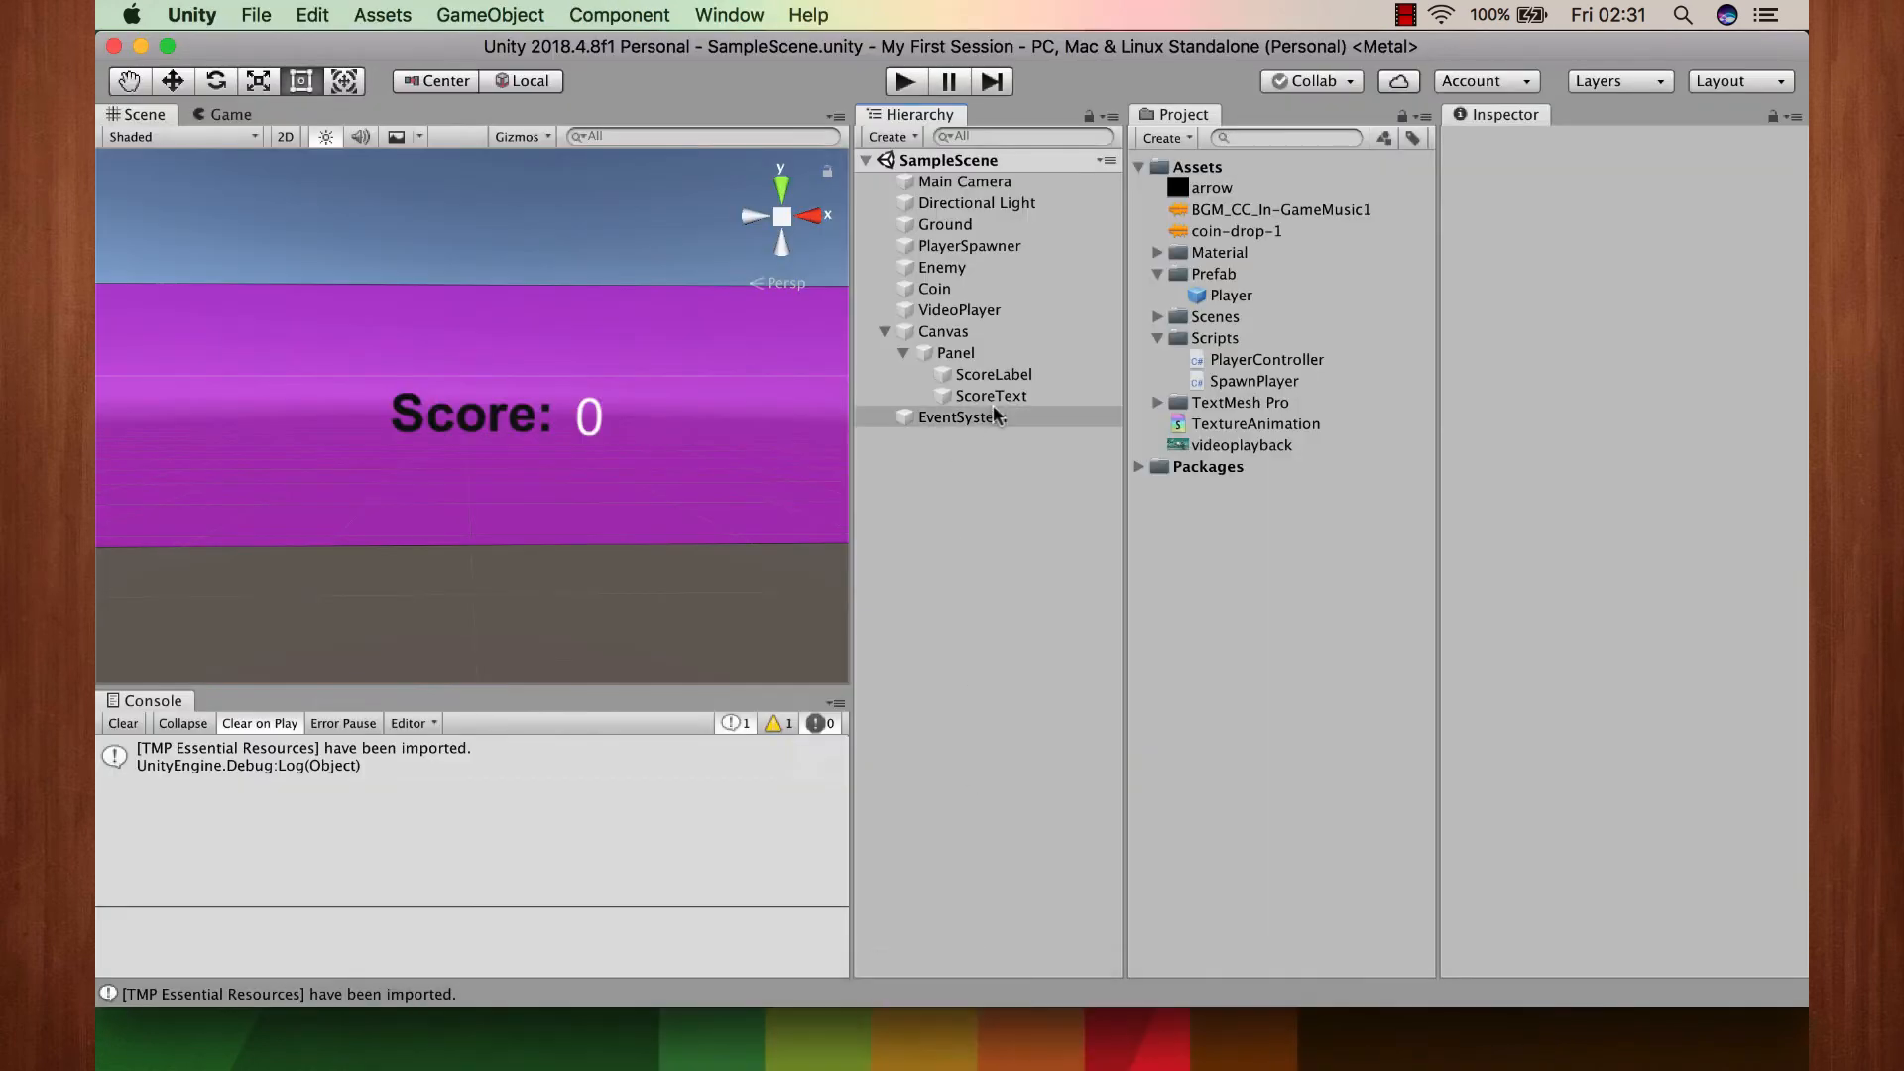
double_click(991, 397)
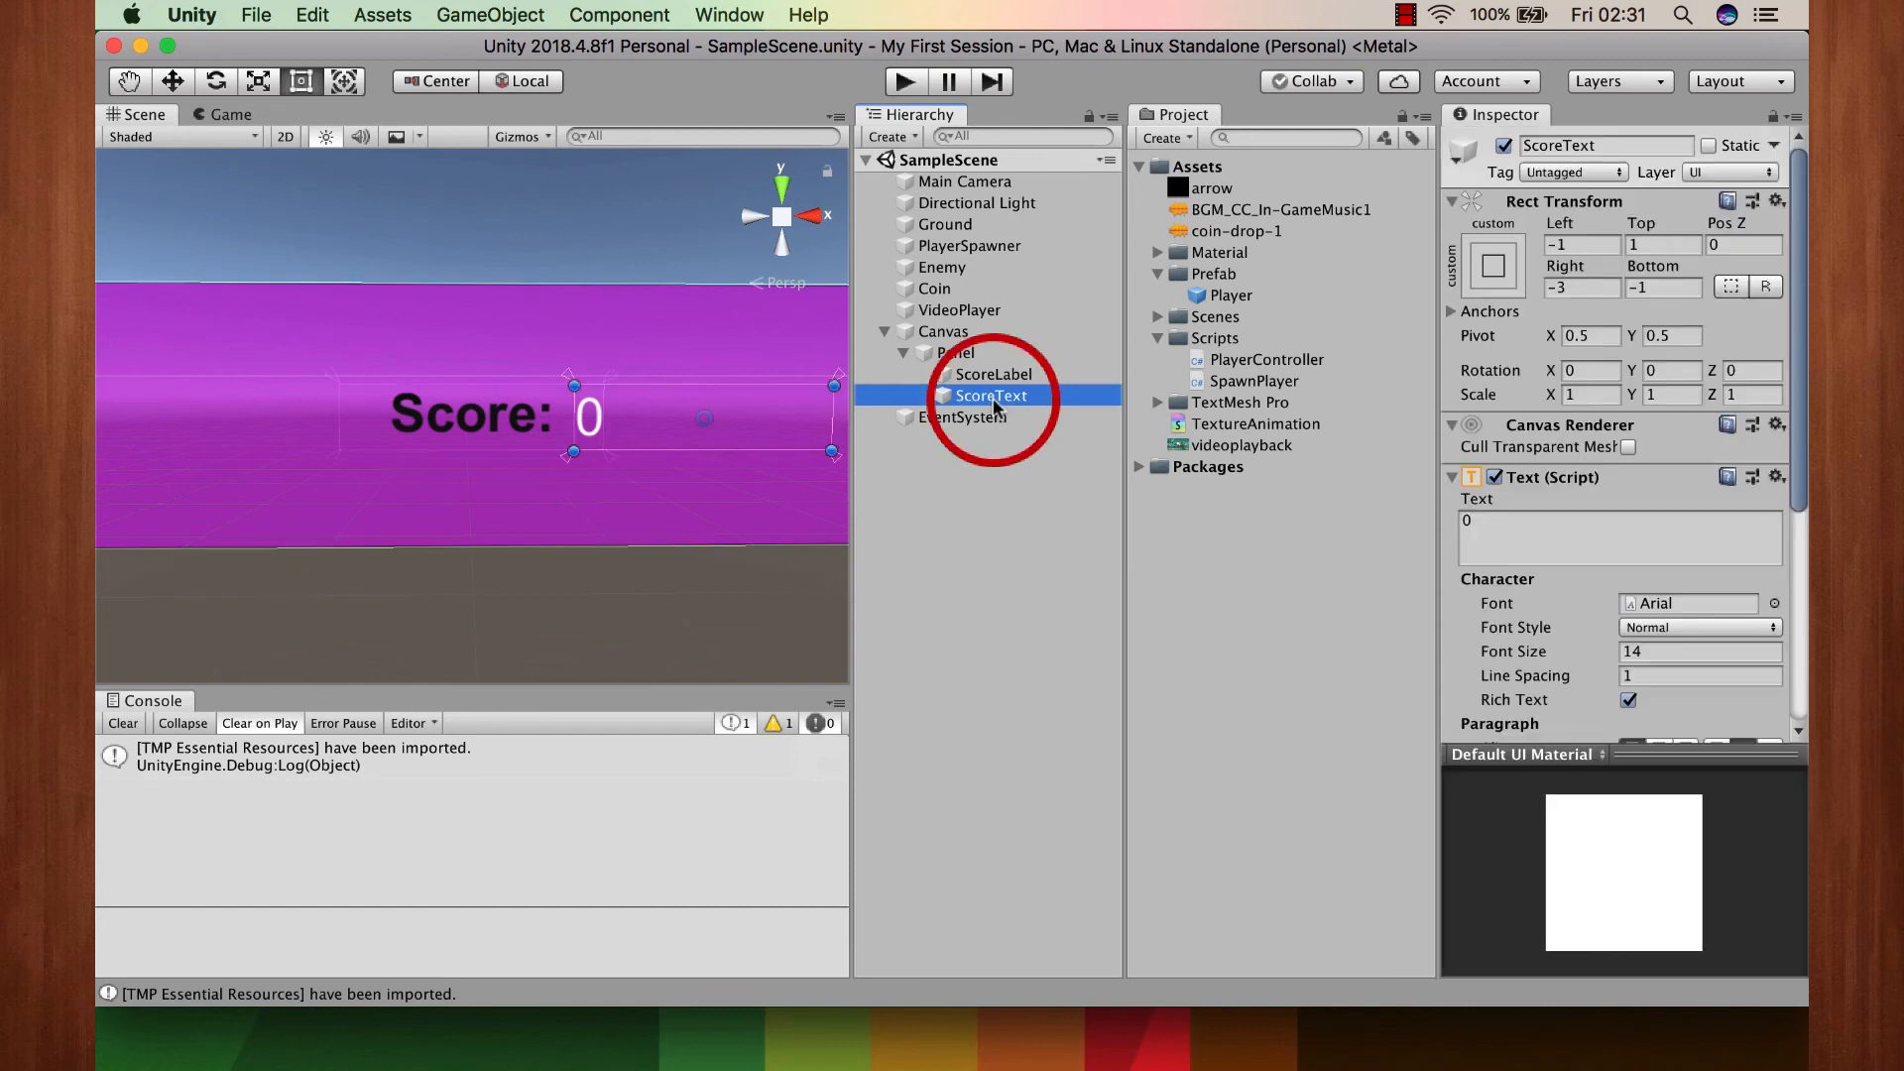
click(995, 401)
key(super+c)
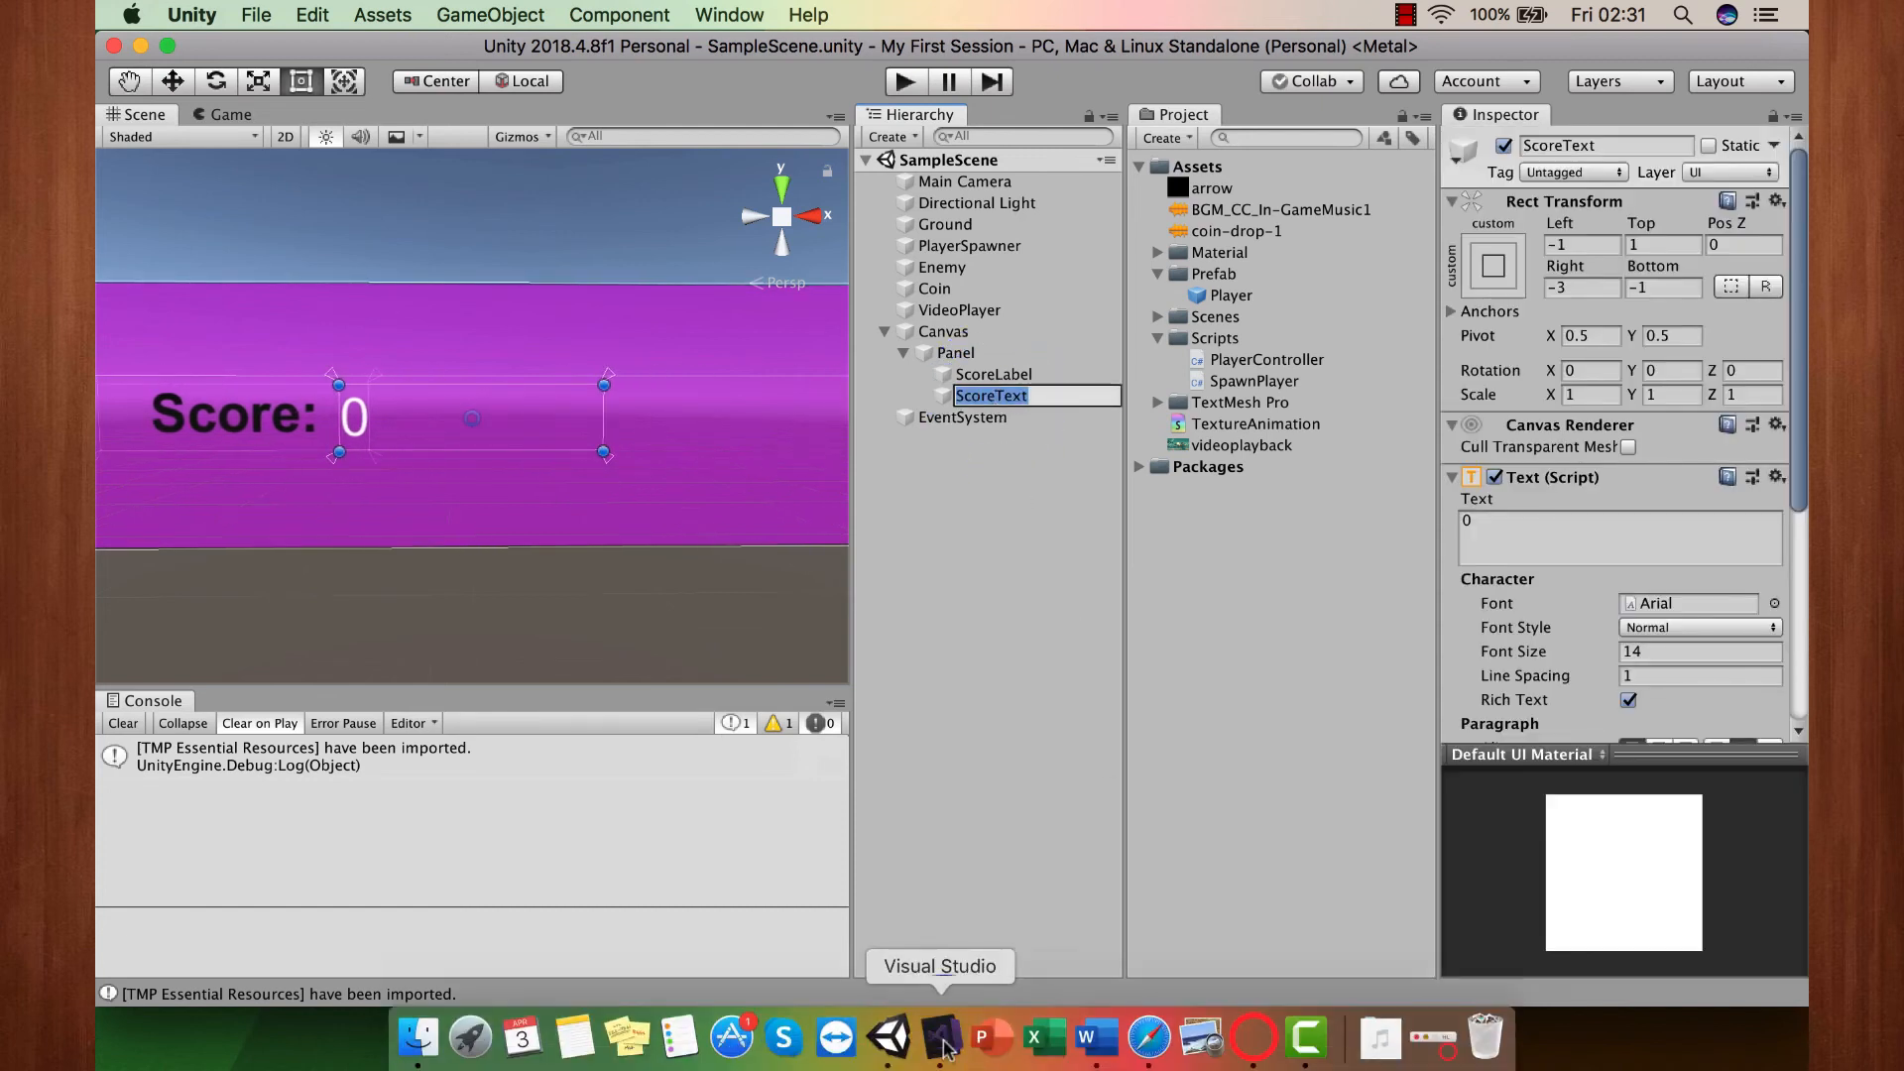
click(940, 1038)
double_click(752, 365)
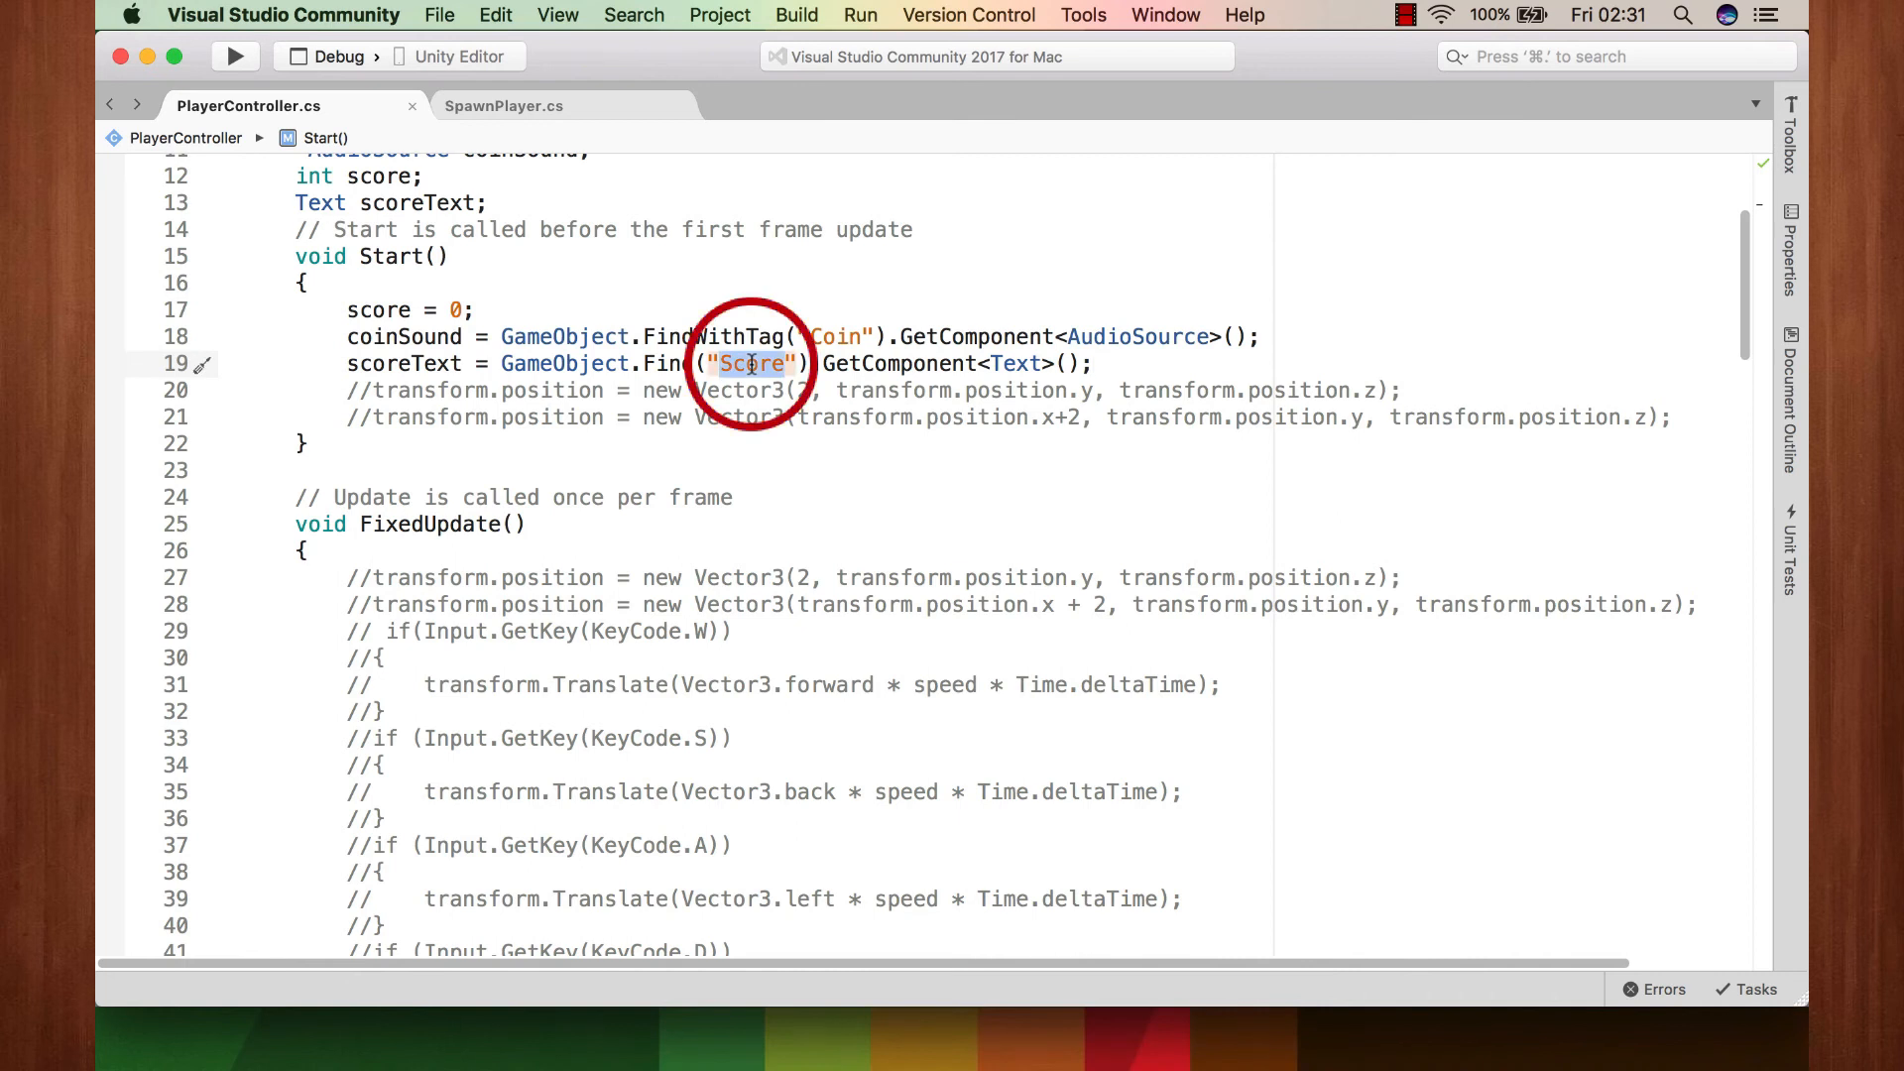
key(super+v)
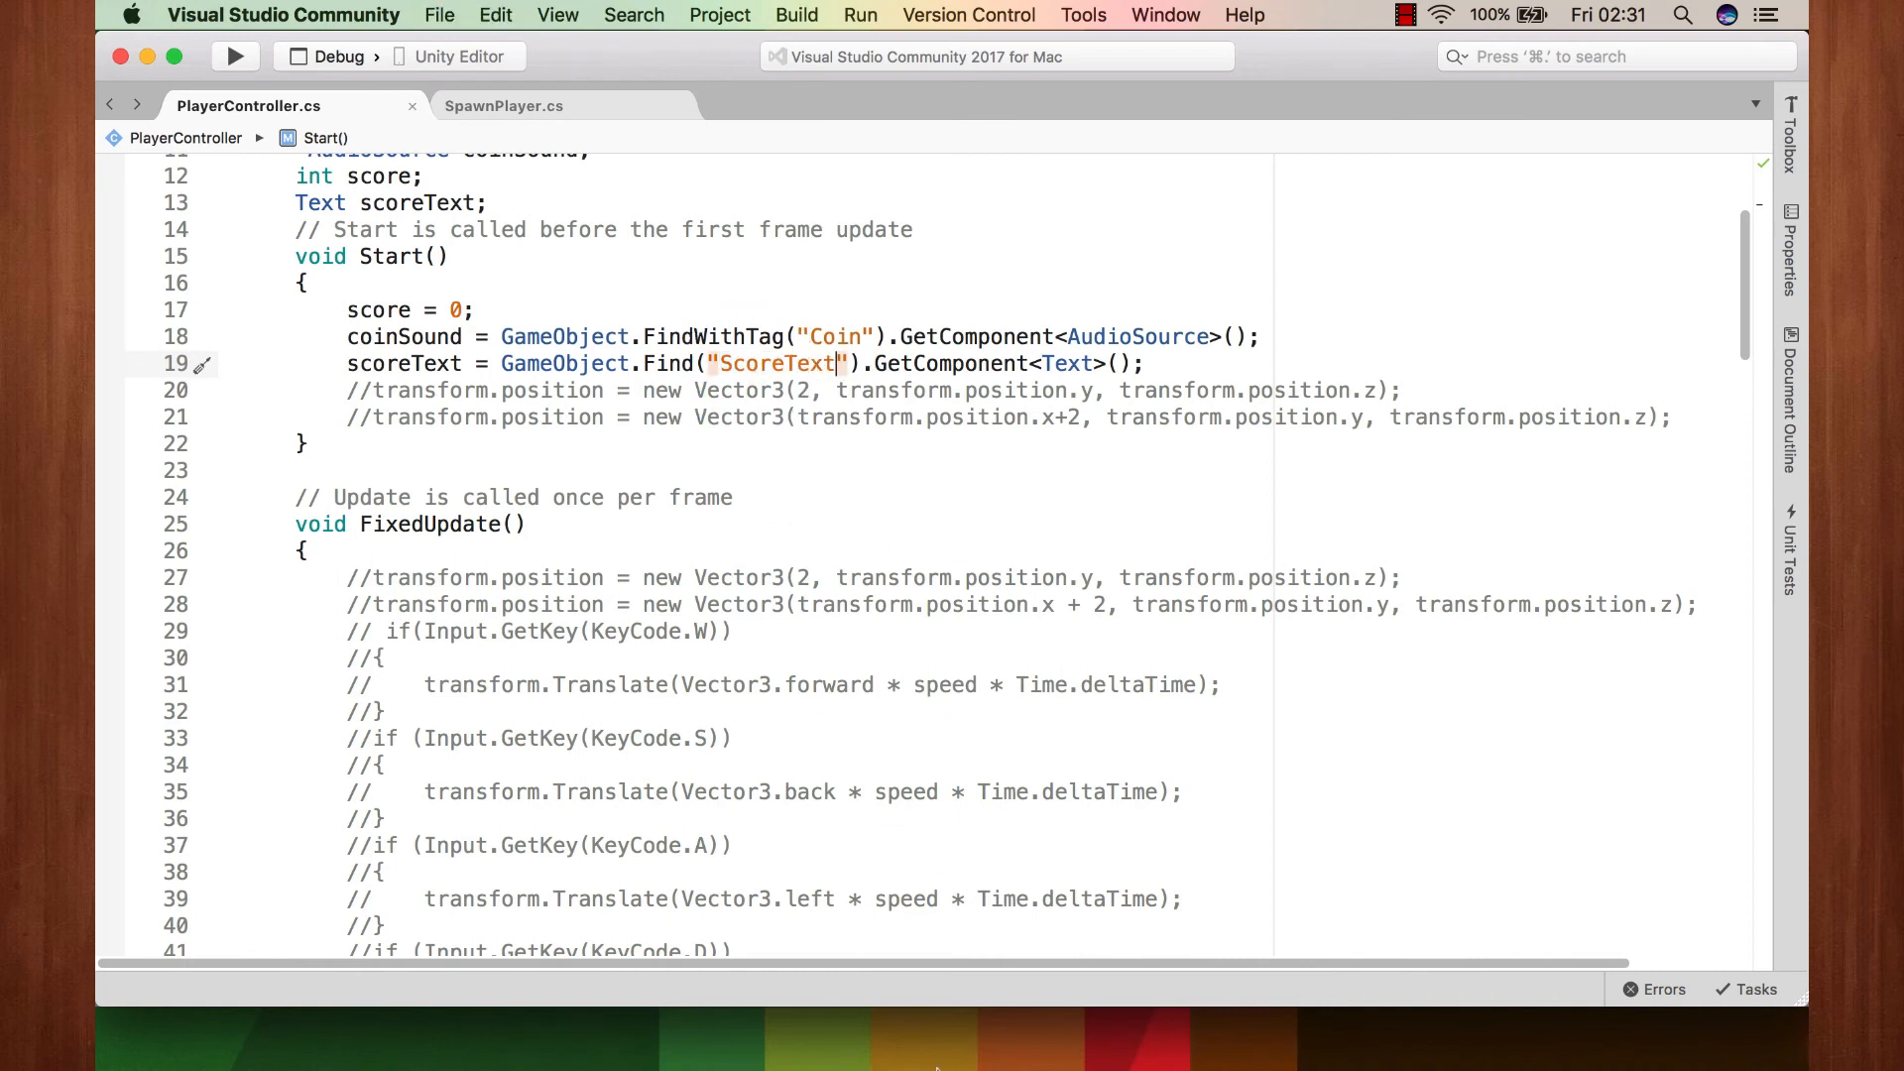
Step: Switch to Unity and play-test the scene by moving the red player cube into the yellow coin, checking the score, and stopping play mode
click(887, 1041)
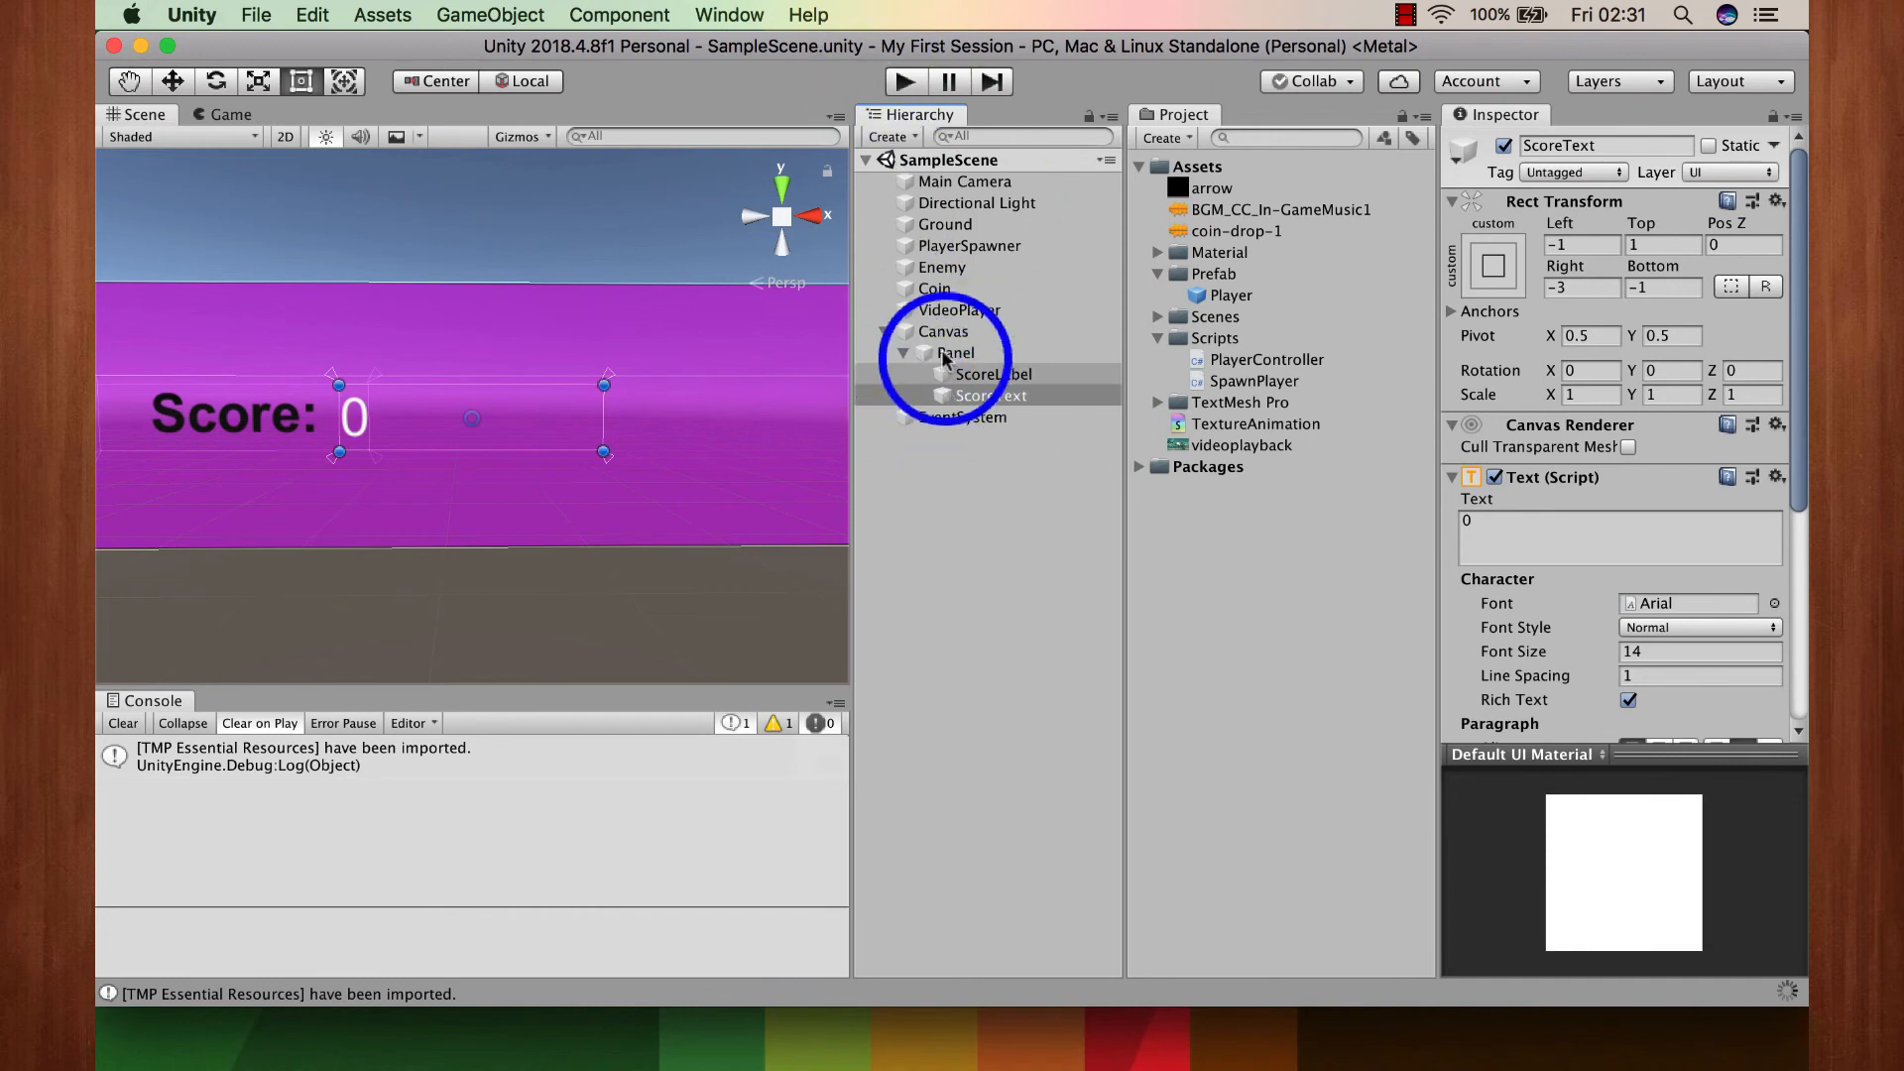
click(902, 83)
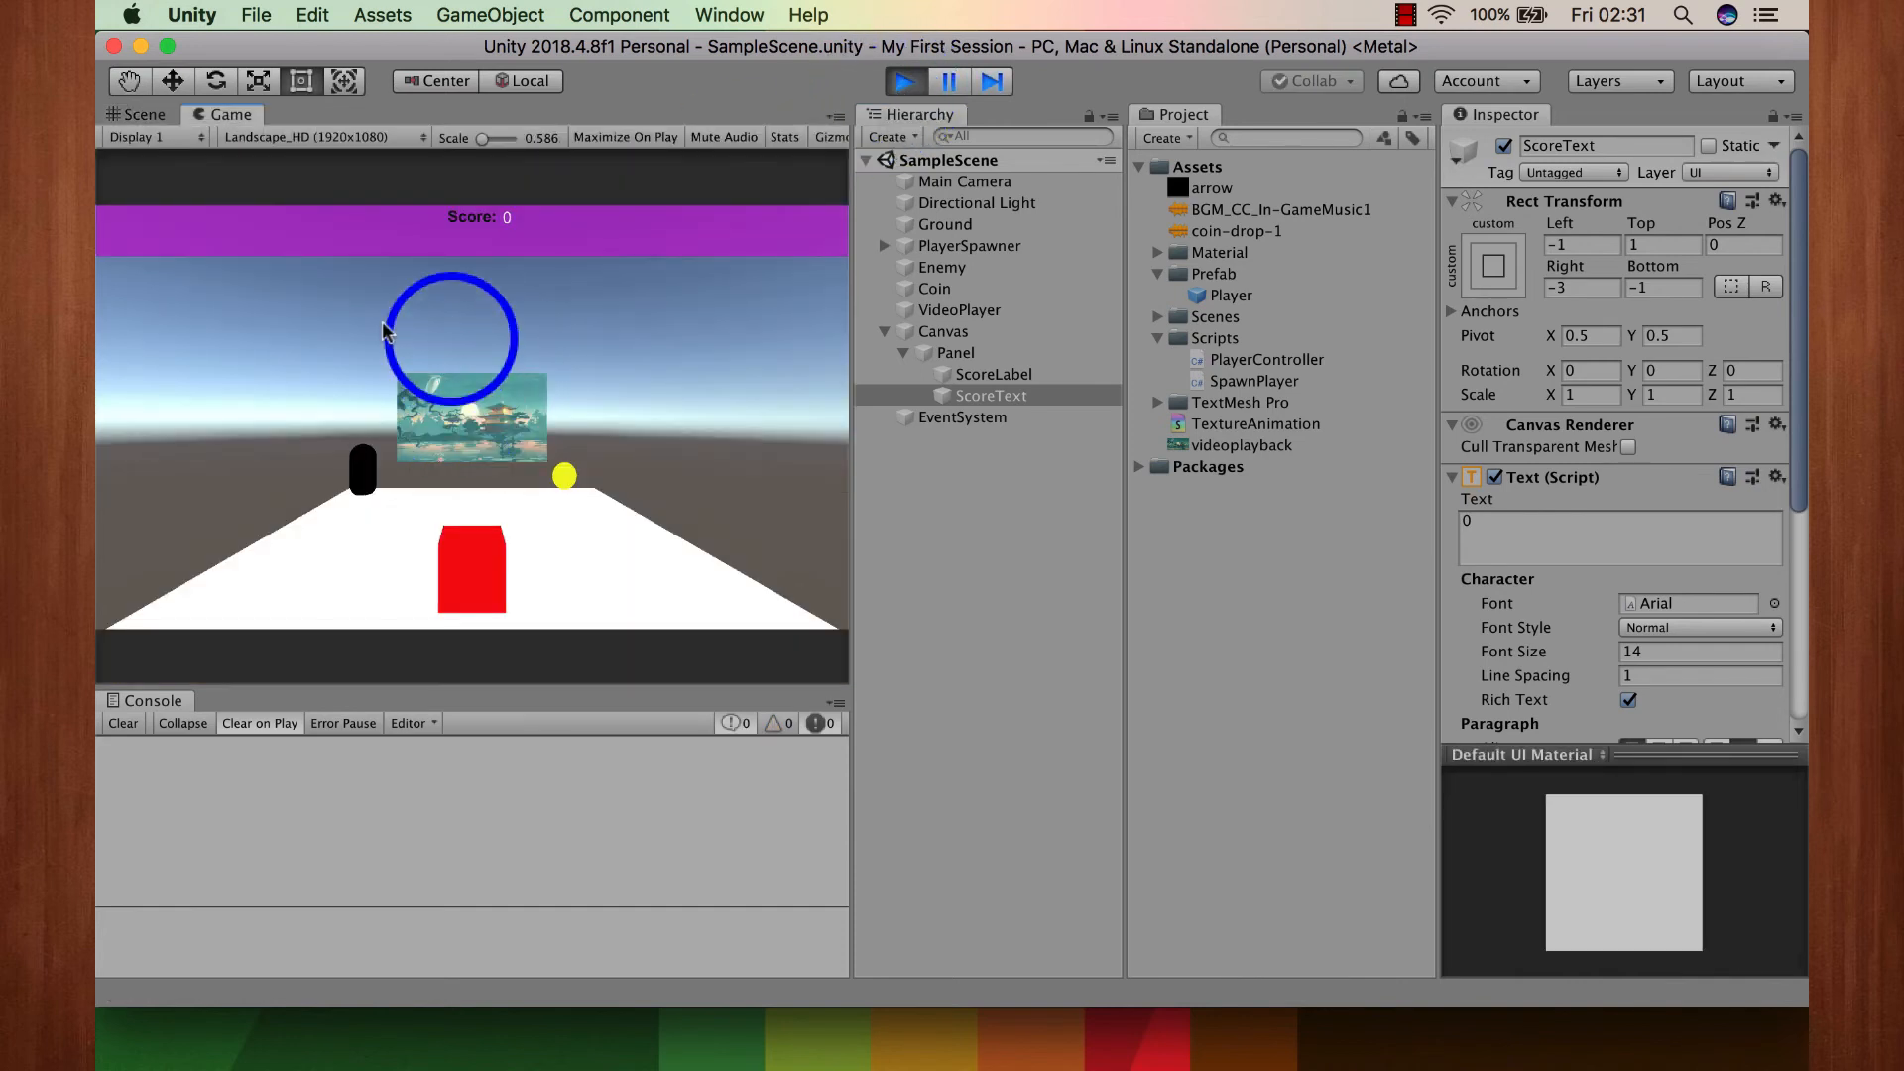
key(Up)
key(Up)
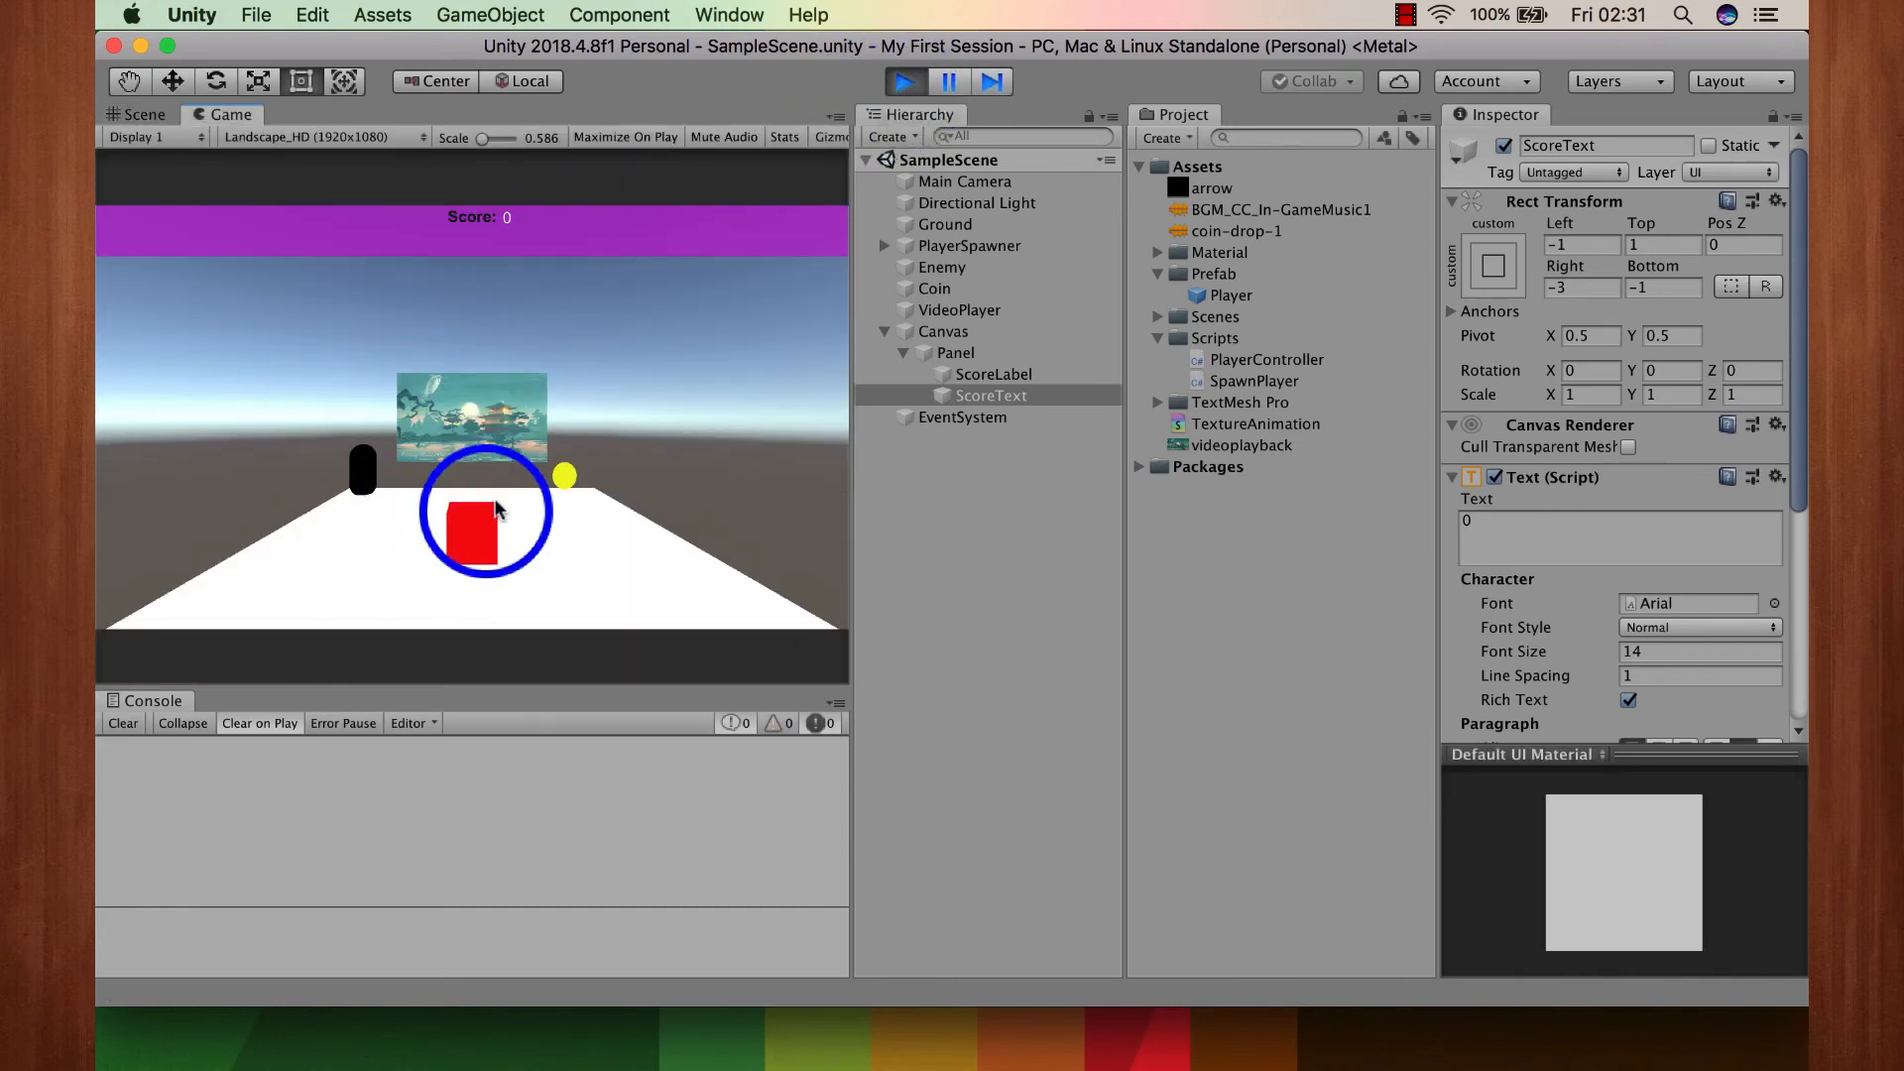
key(Up)
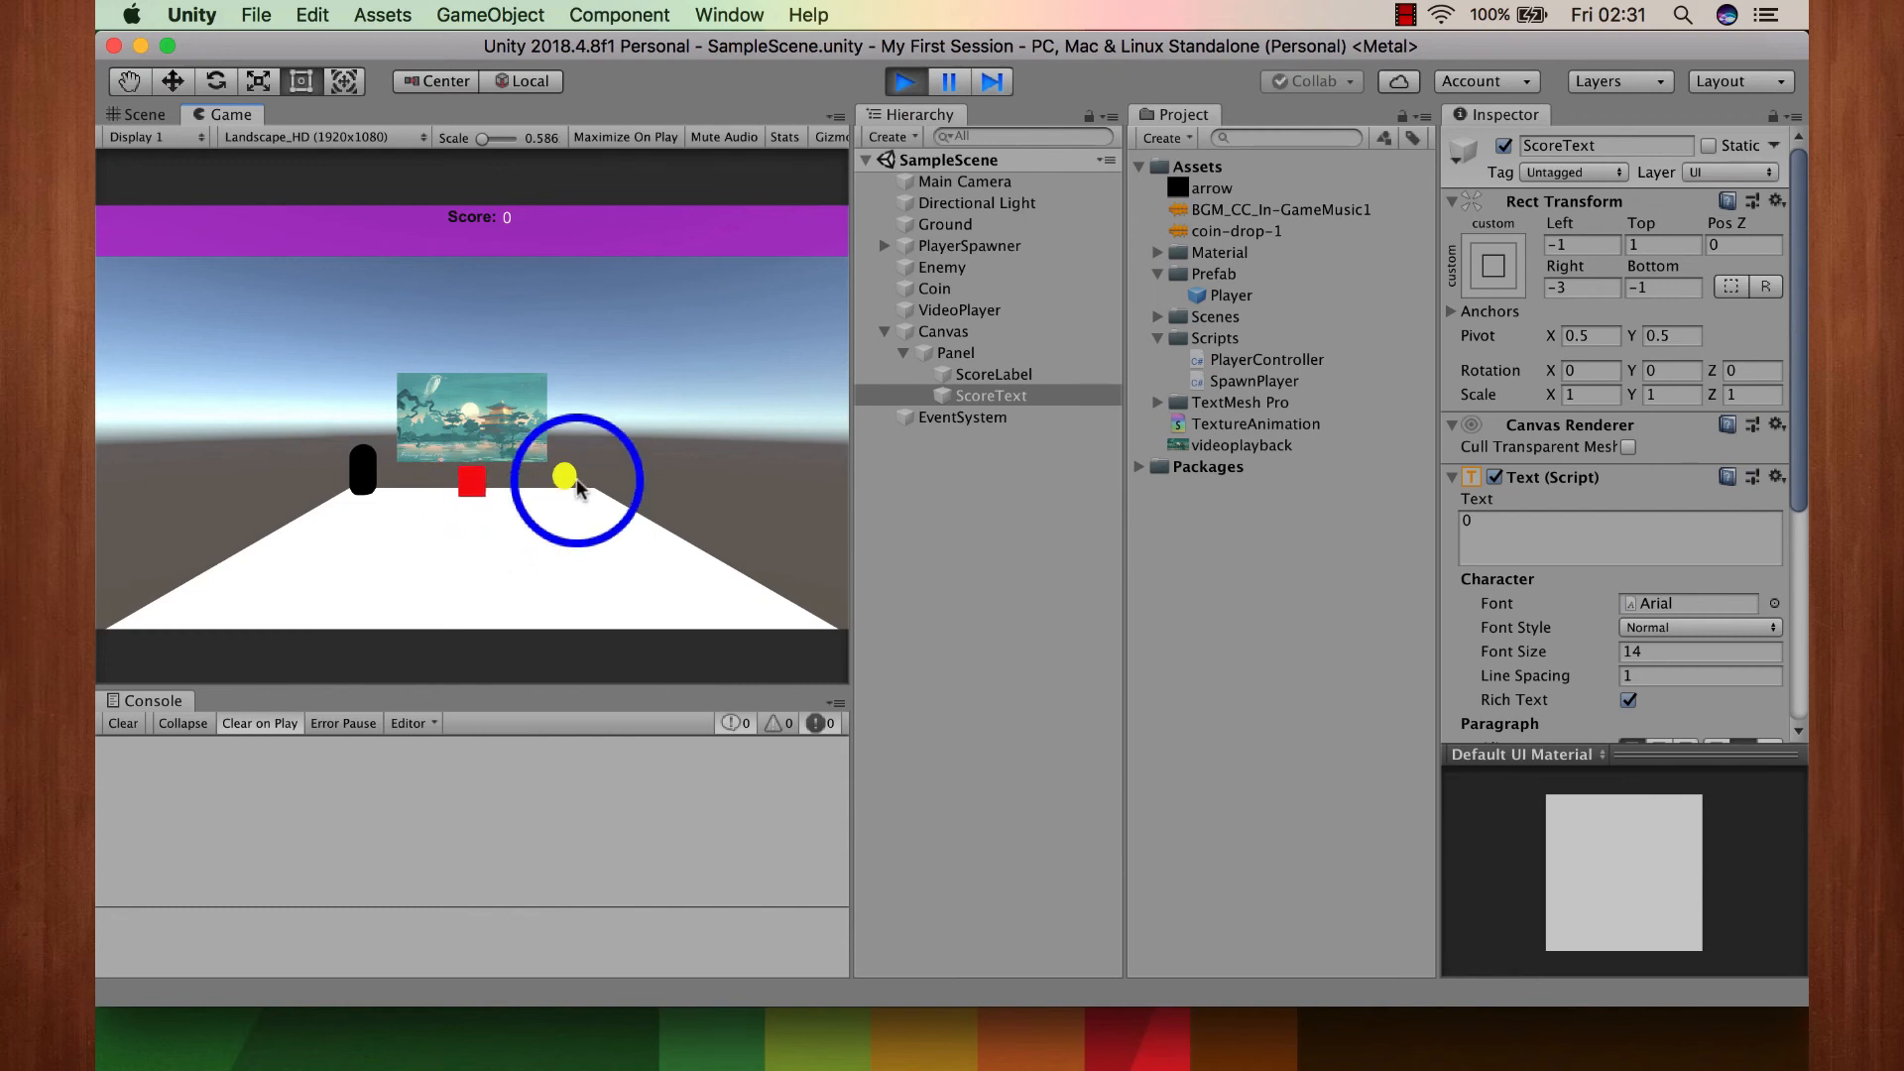
key(Right)
key(Left)
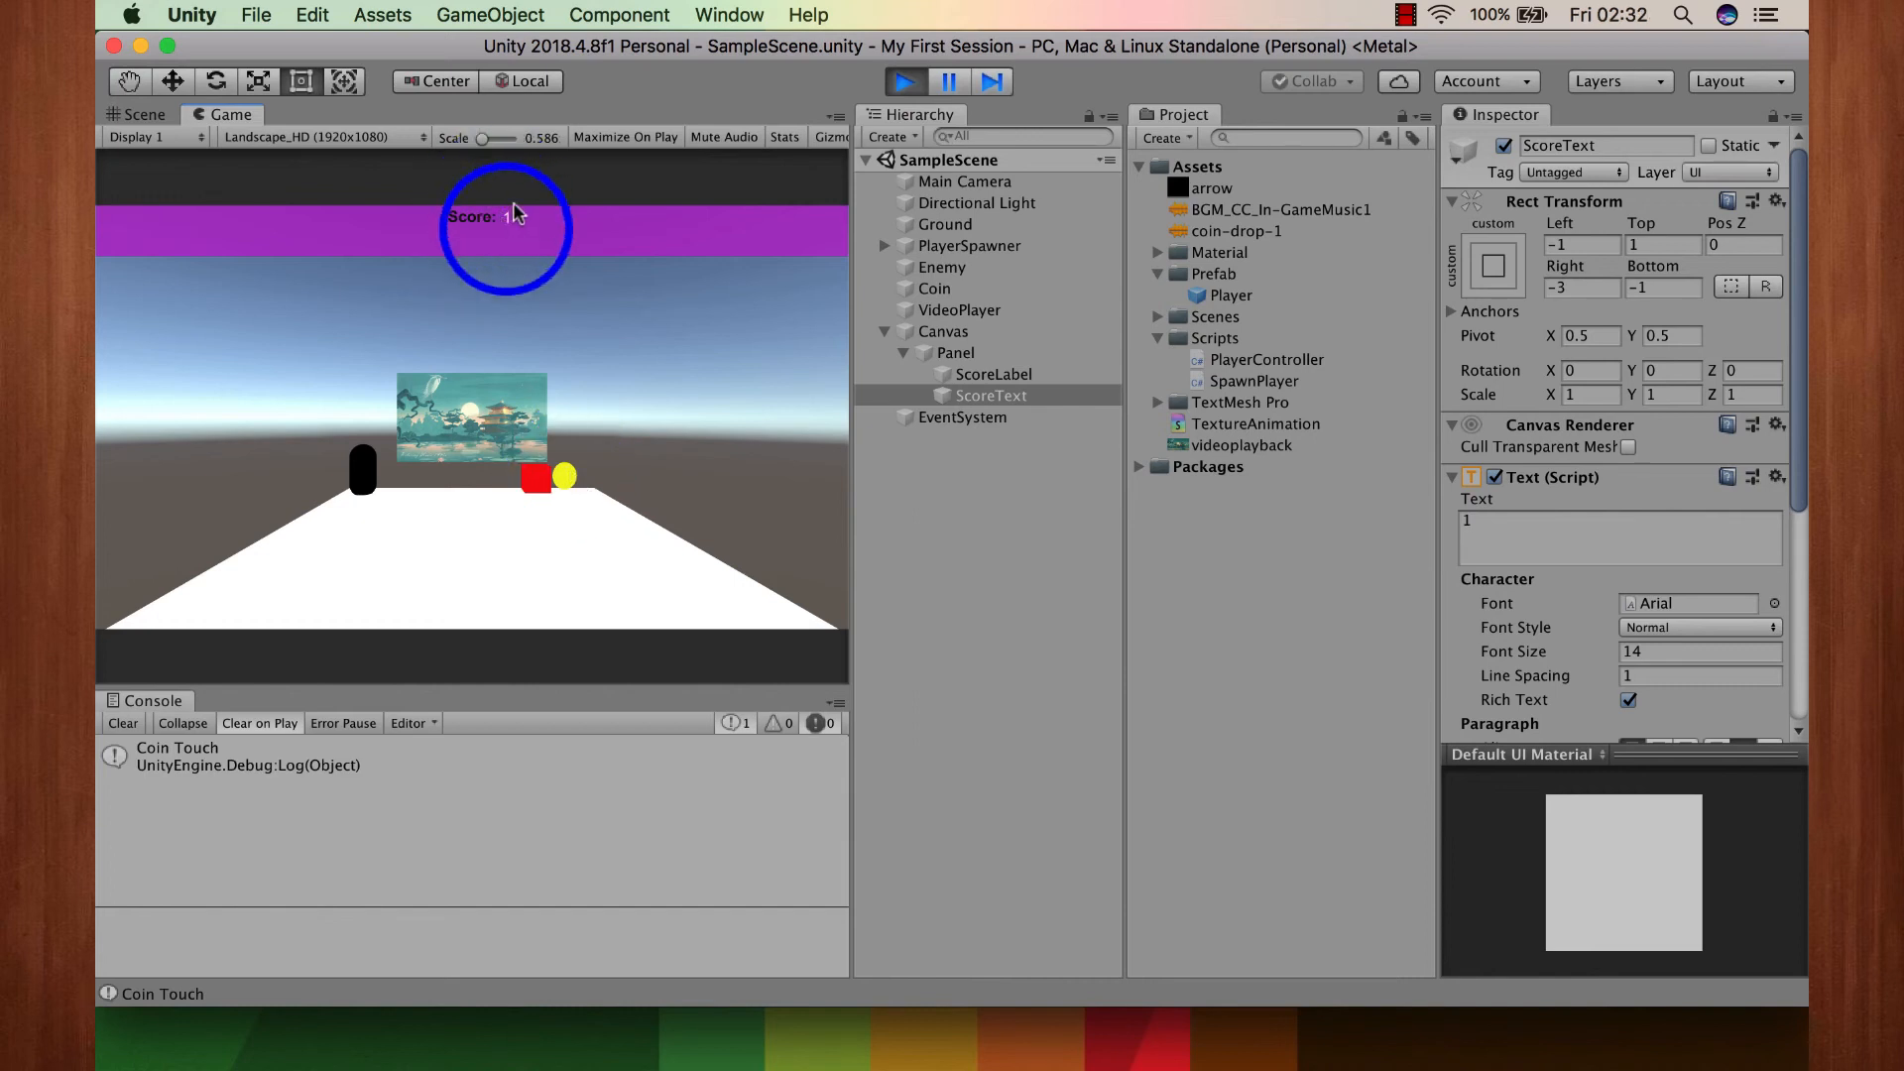
click(906, 84)
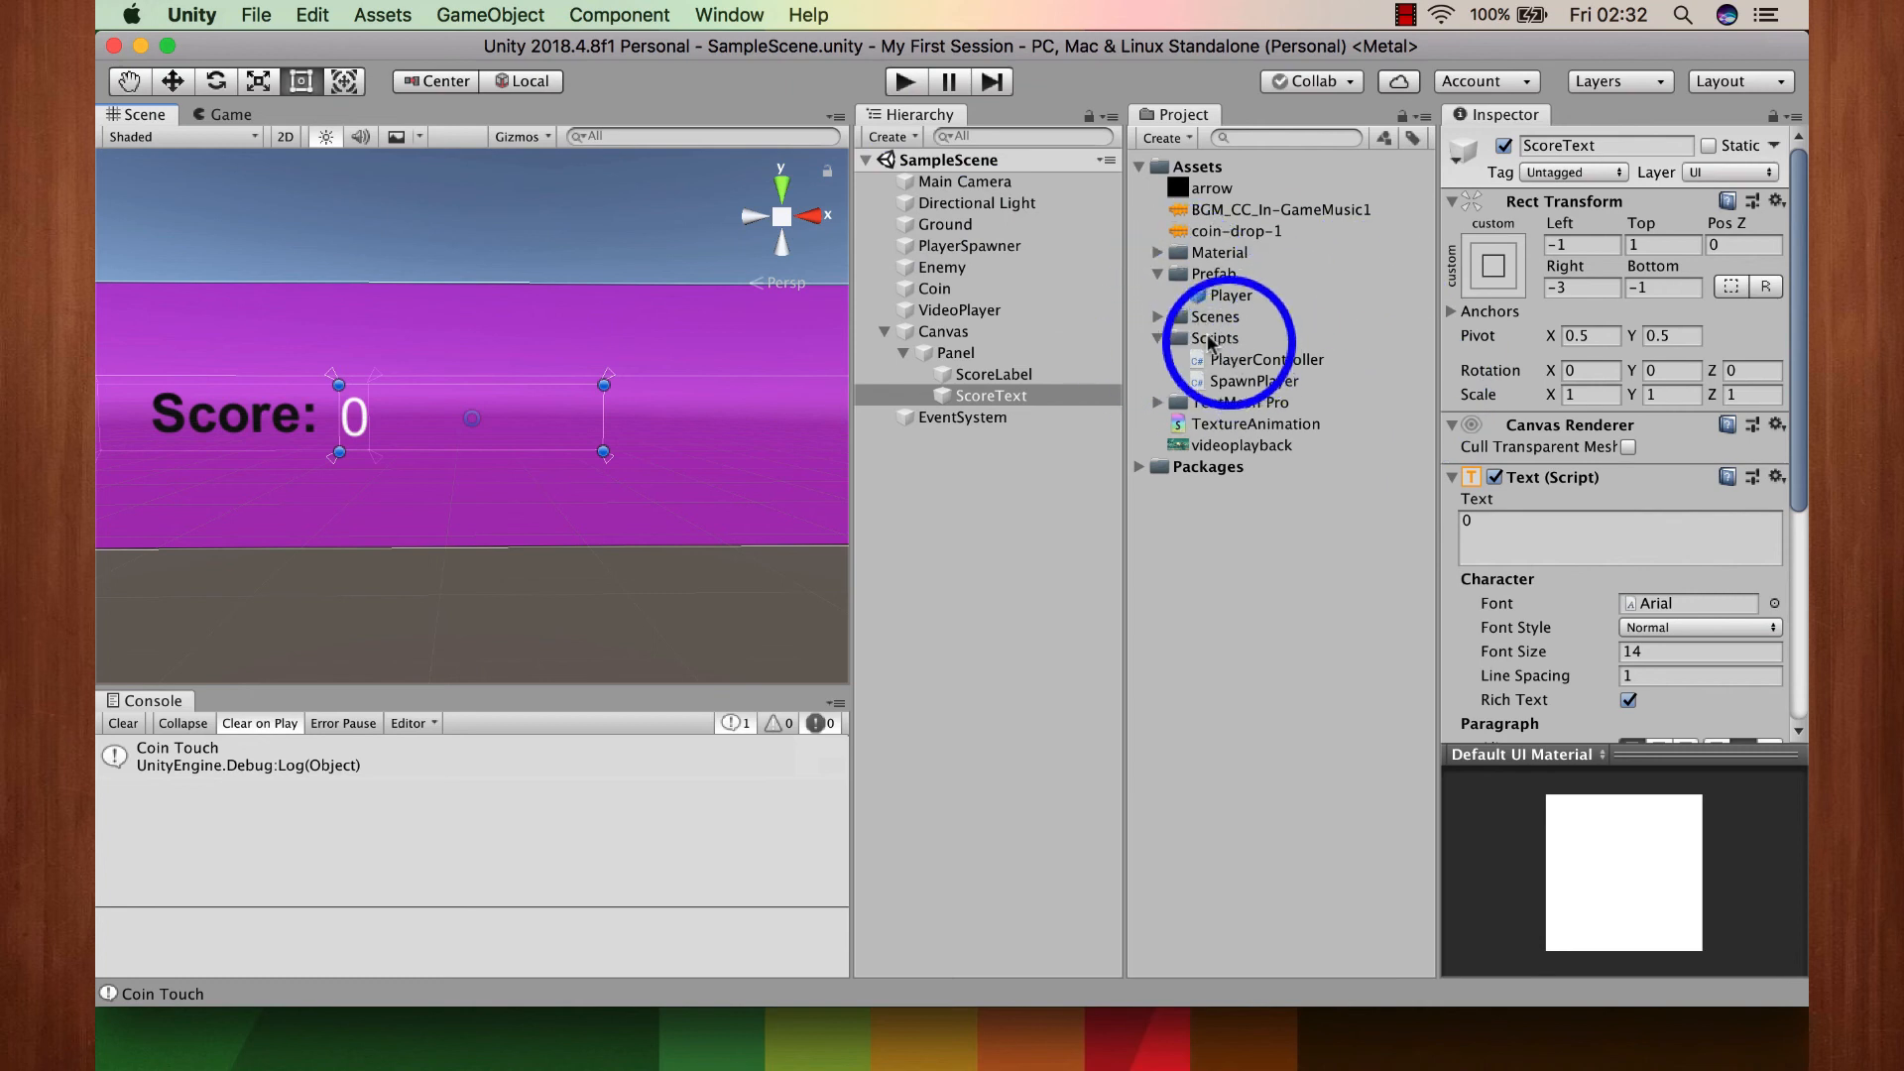
Step: Rename the SampleScene asset in the Scenes folder to Main
click(1158, 317)
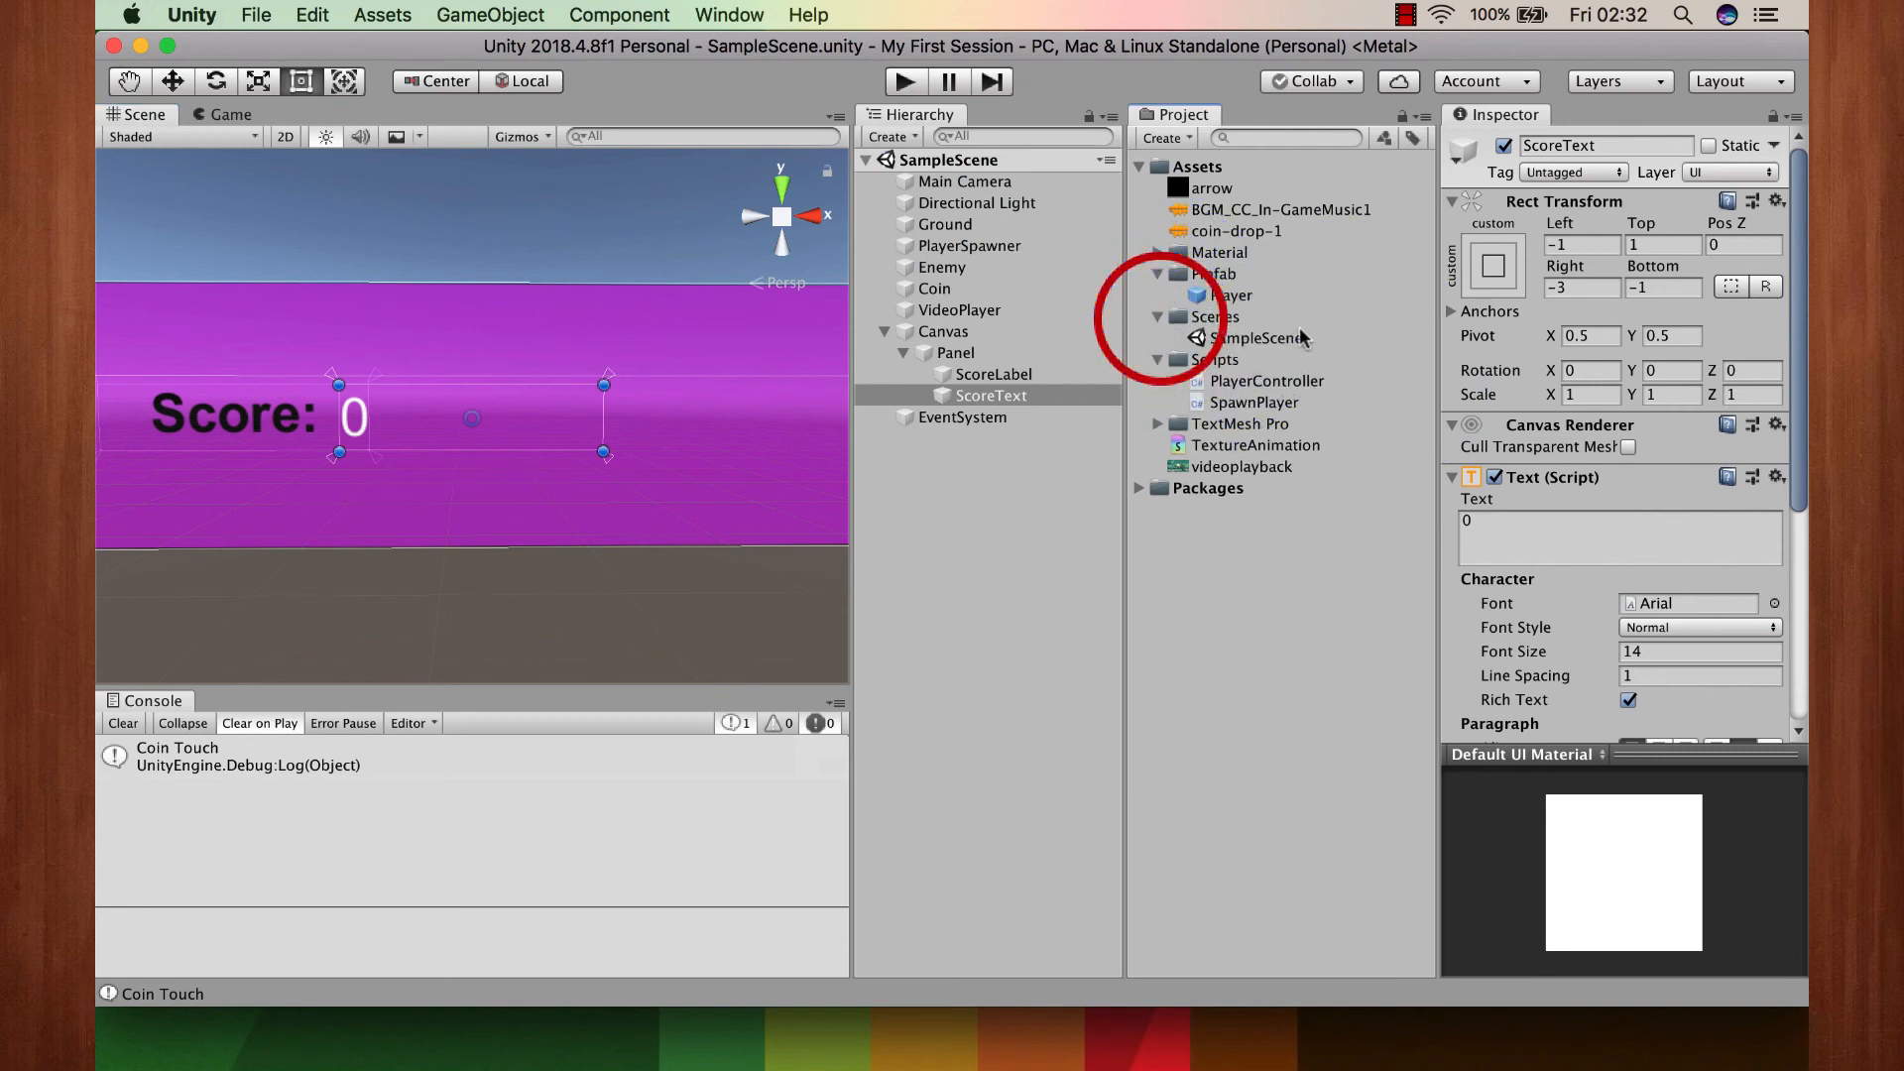
click(1235, 337)
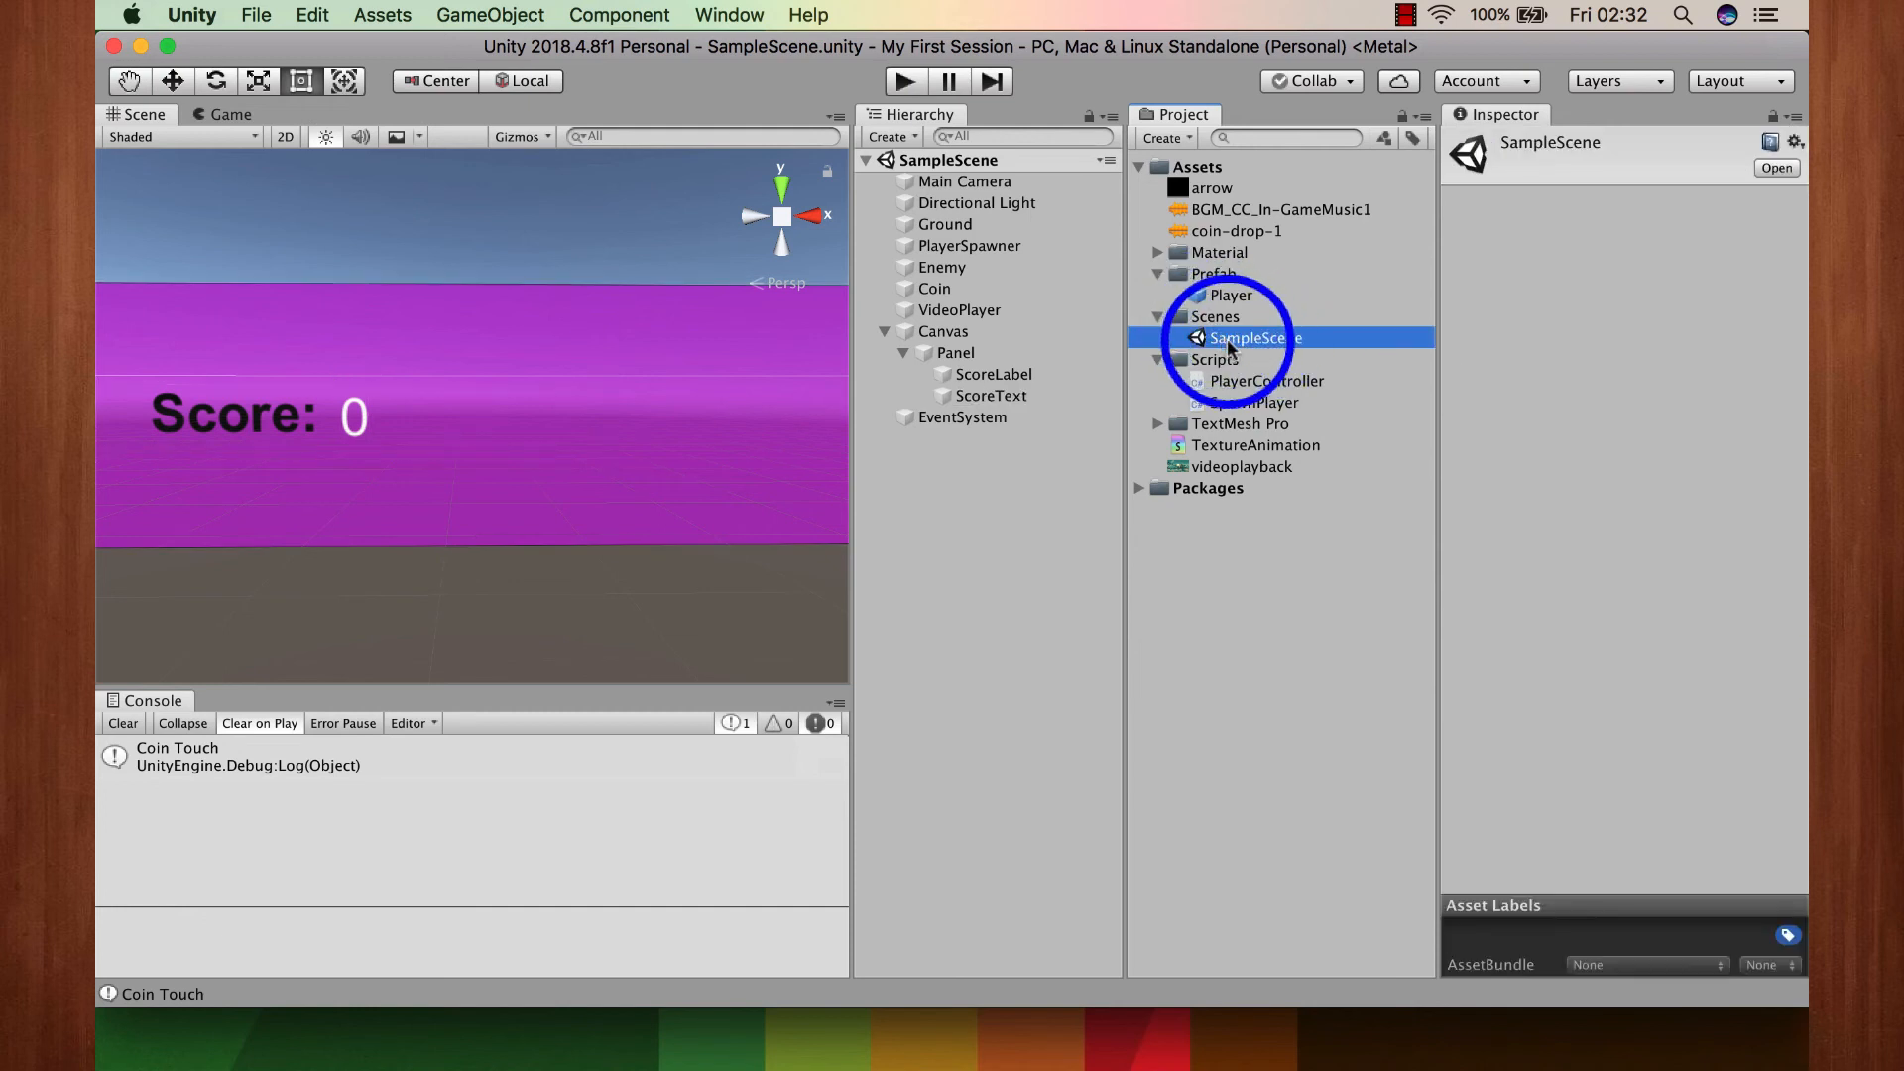
click(1230, 342)
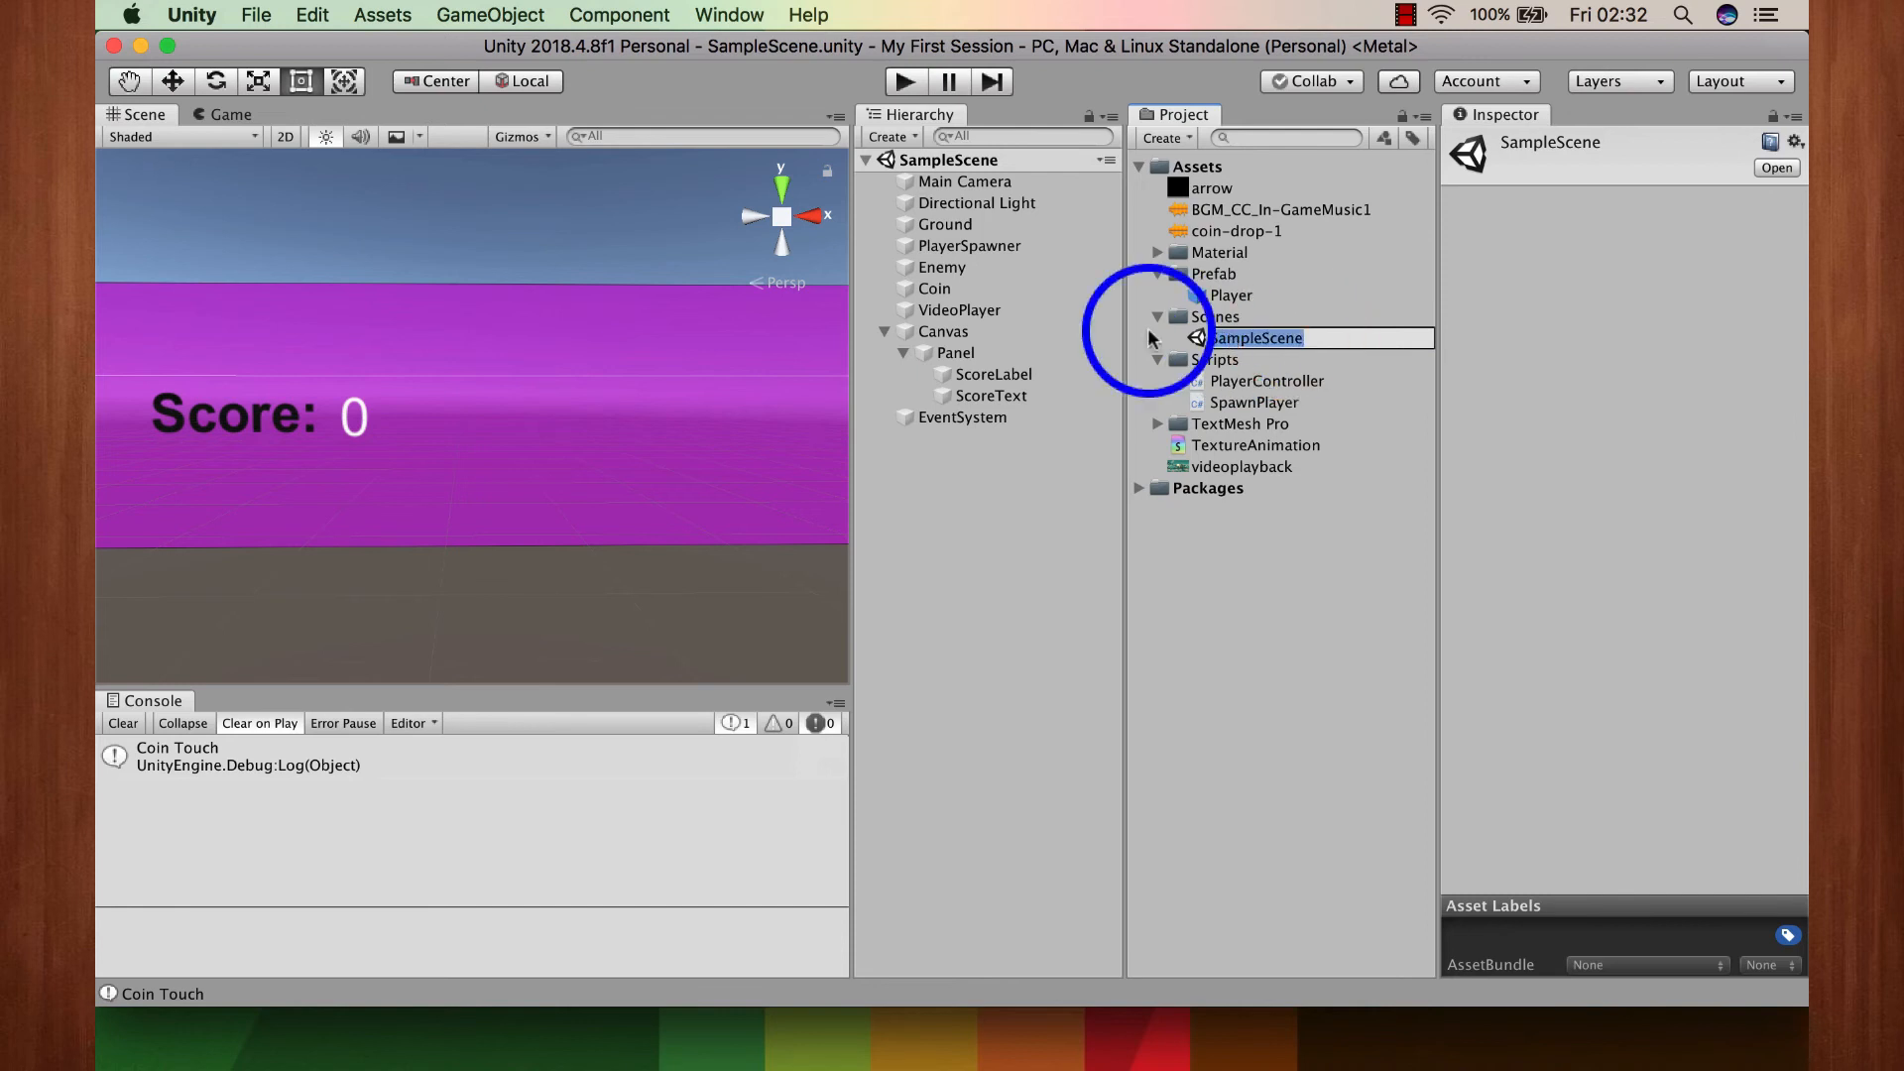
text(Main)
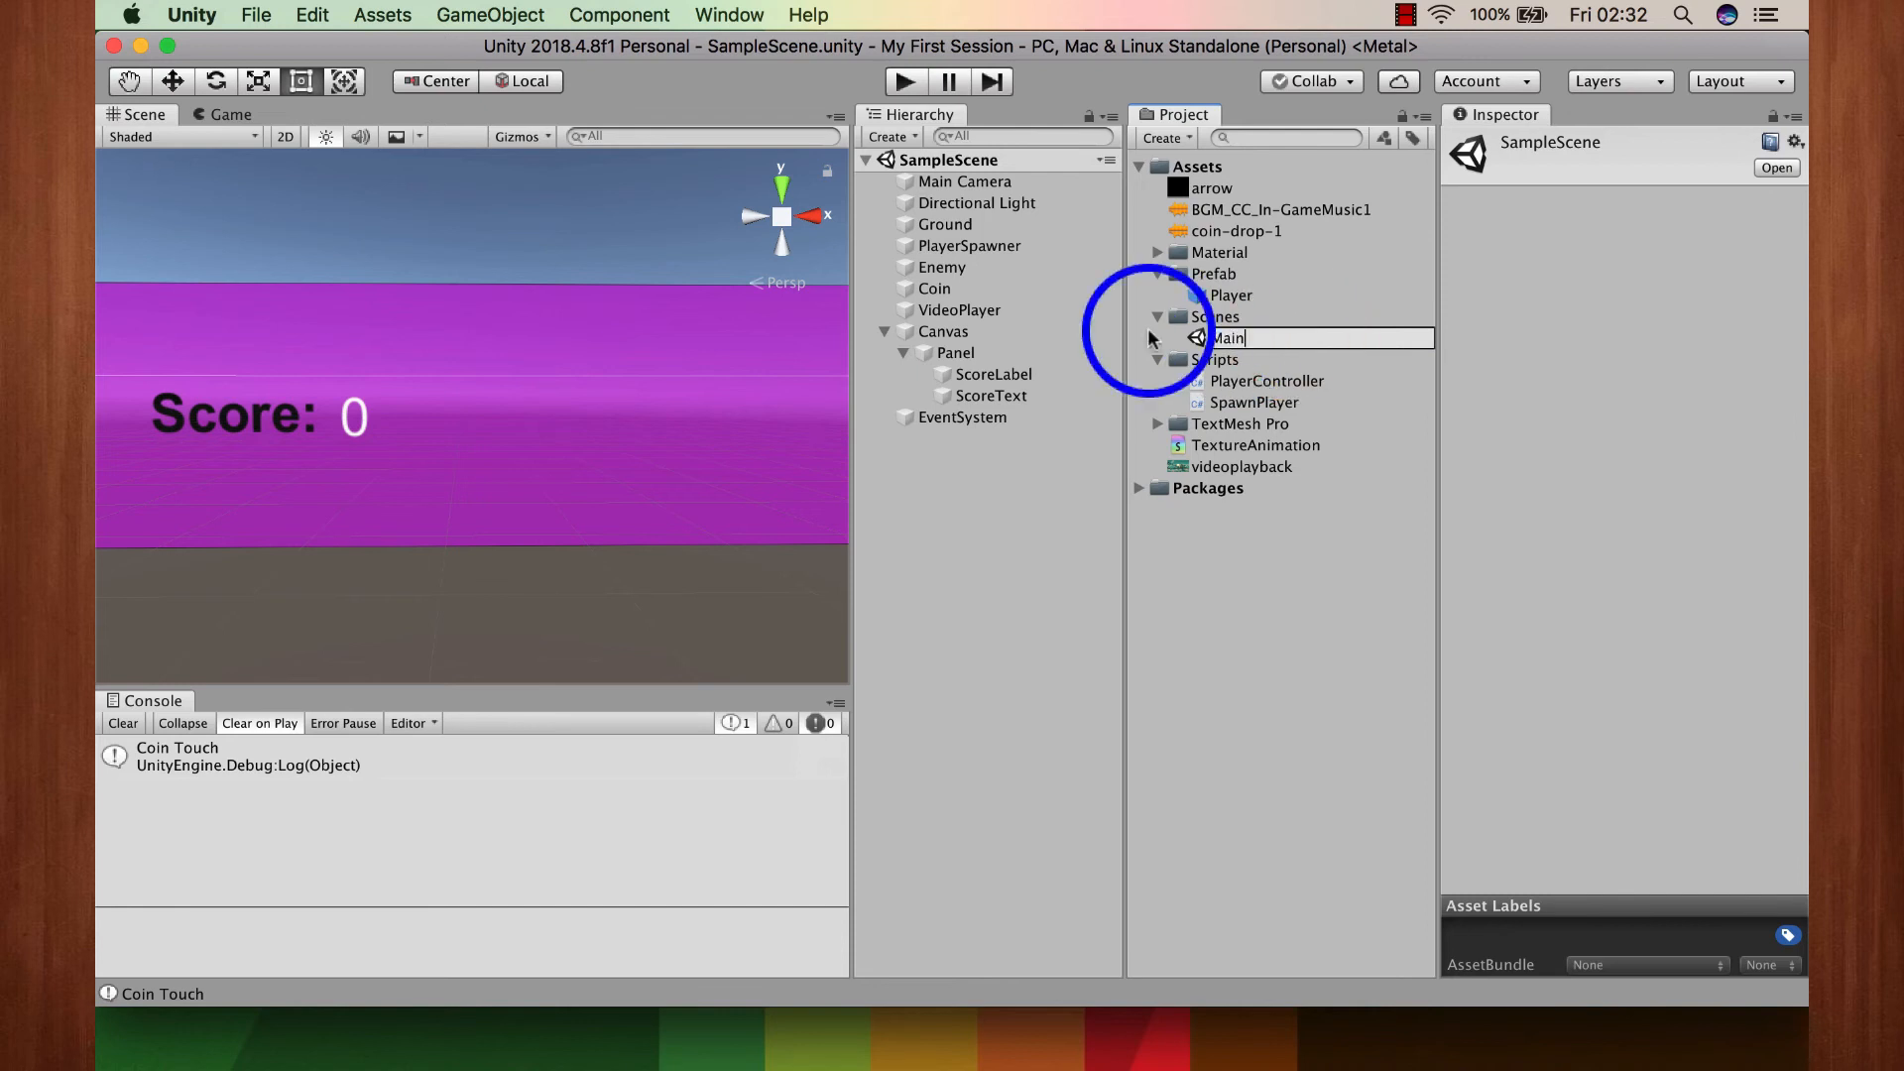
click(1206, 535)
click(1215, 318)
right_click(1215, 318)
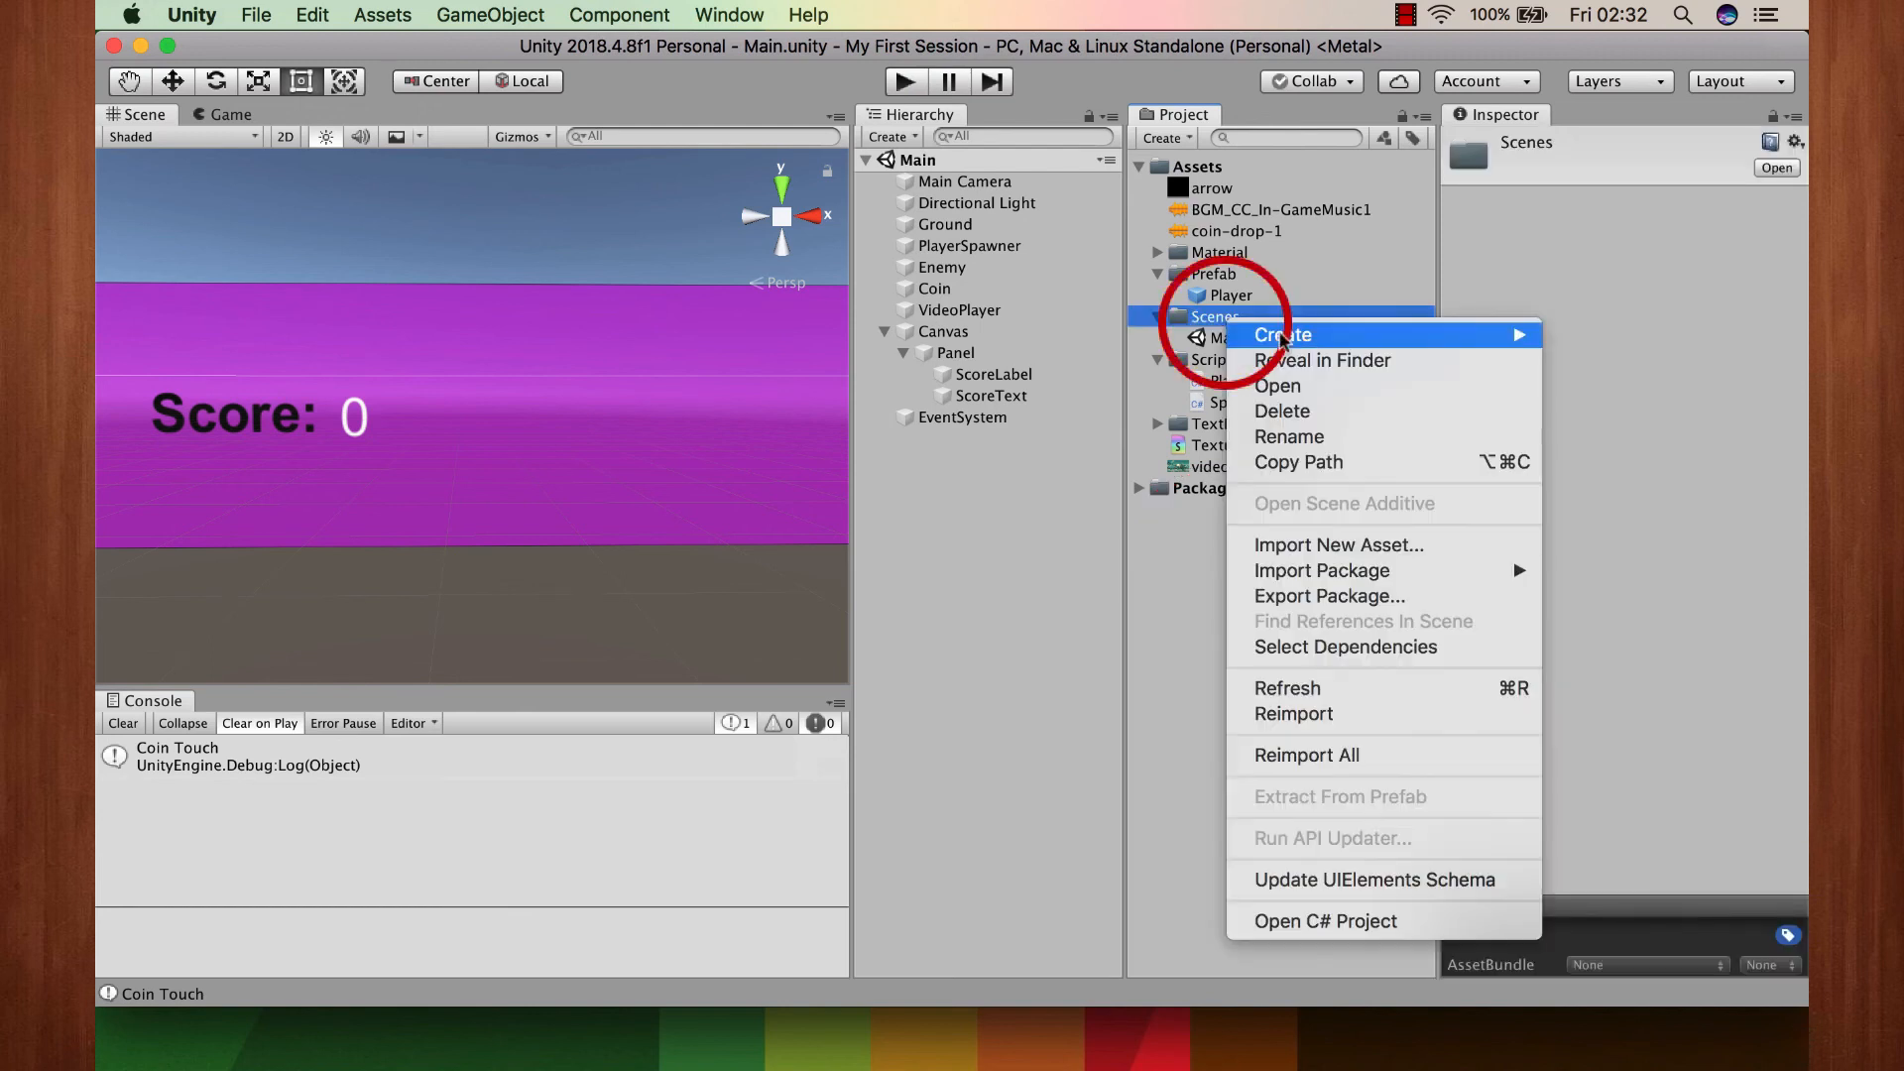
click(1305, 337)
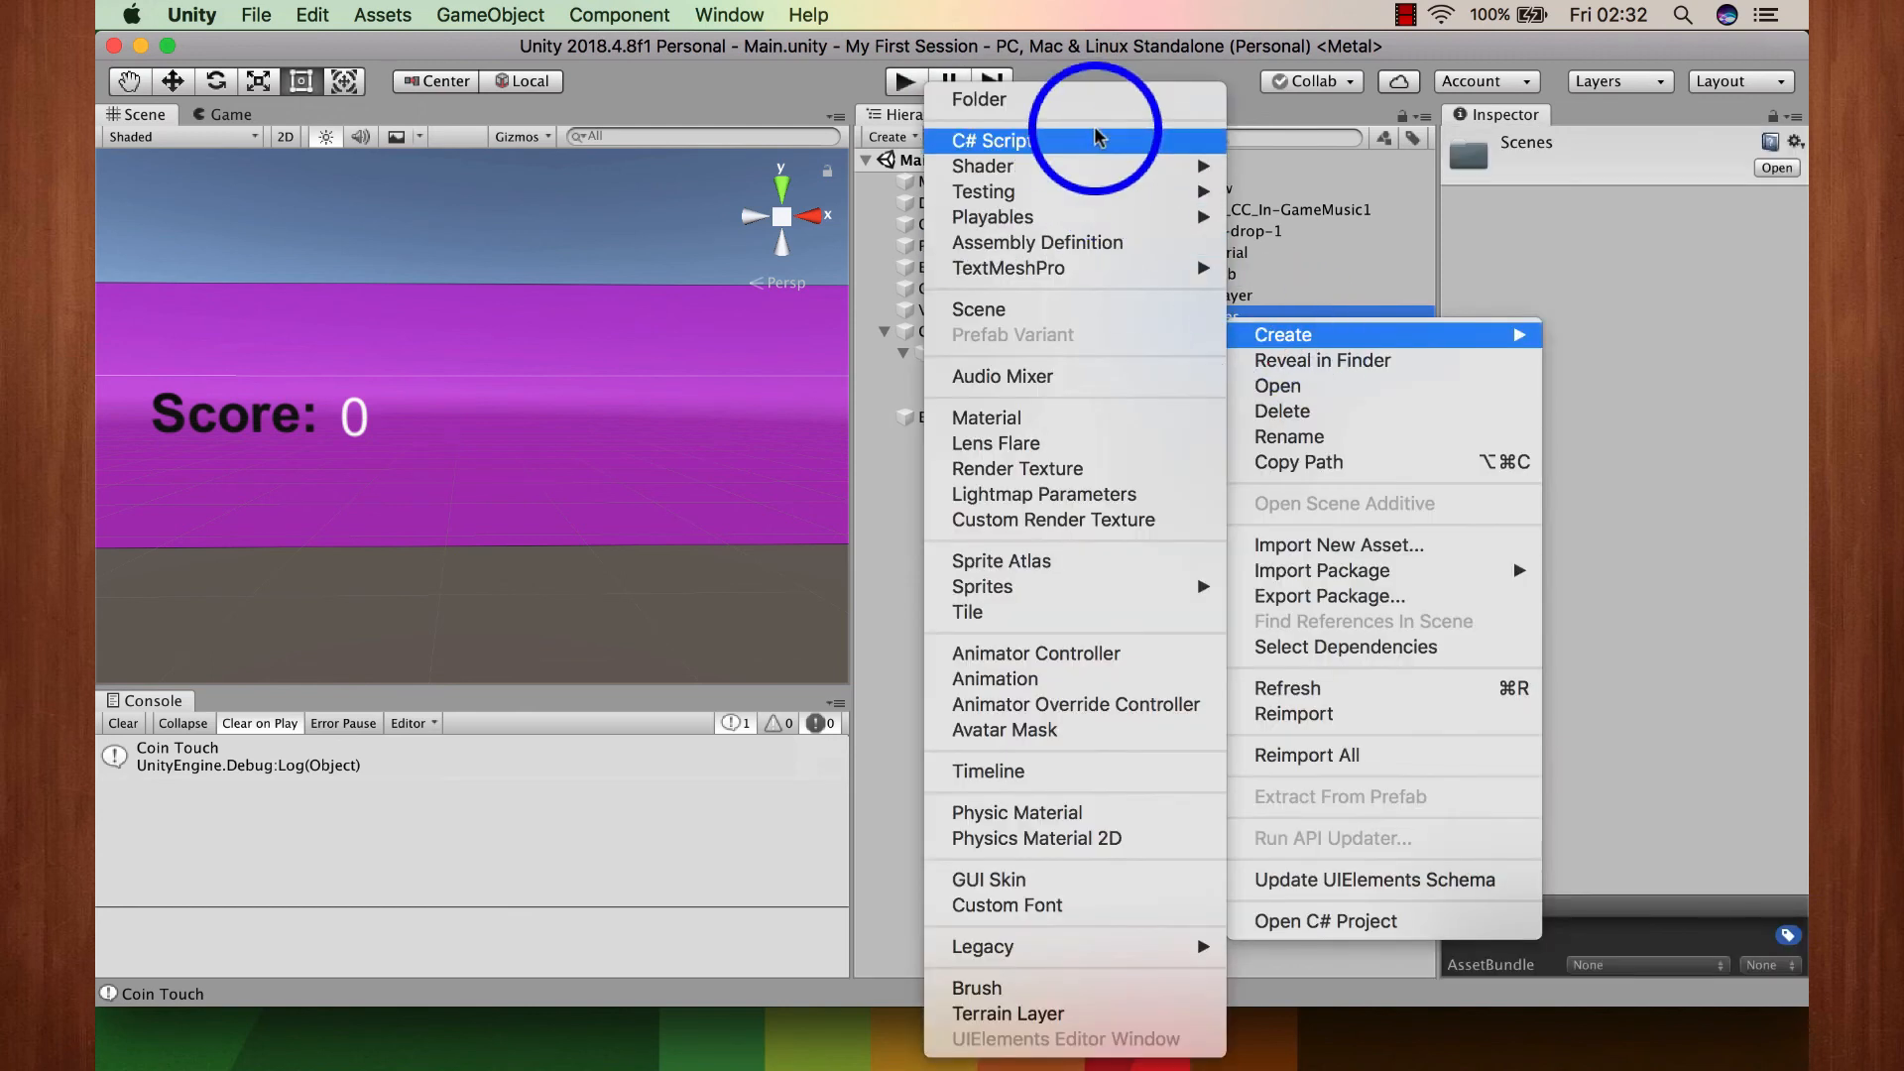
click(1498, 216)
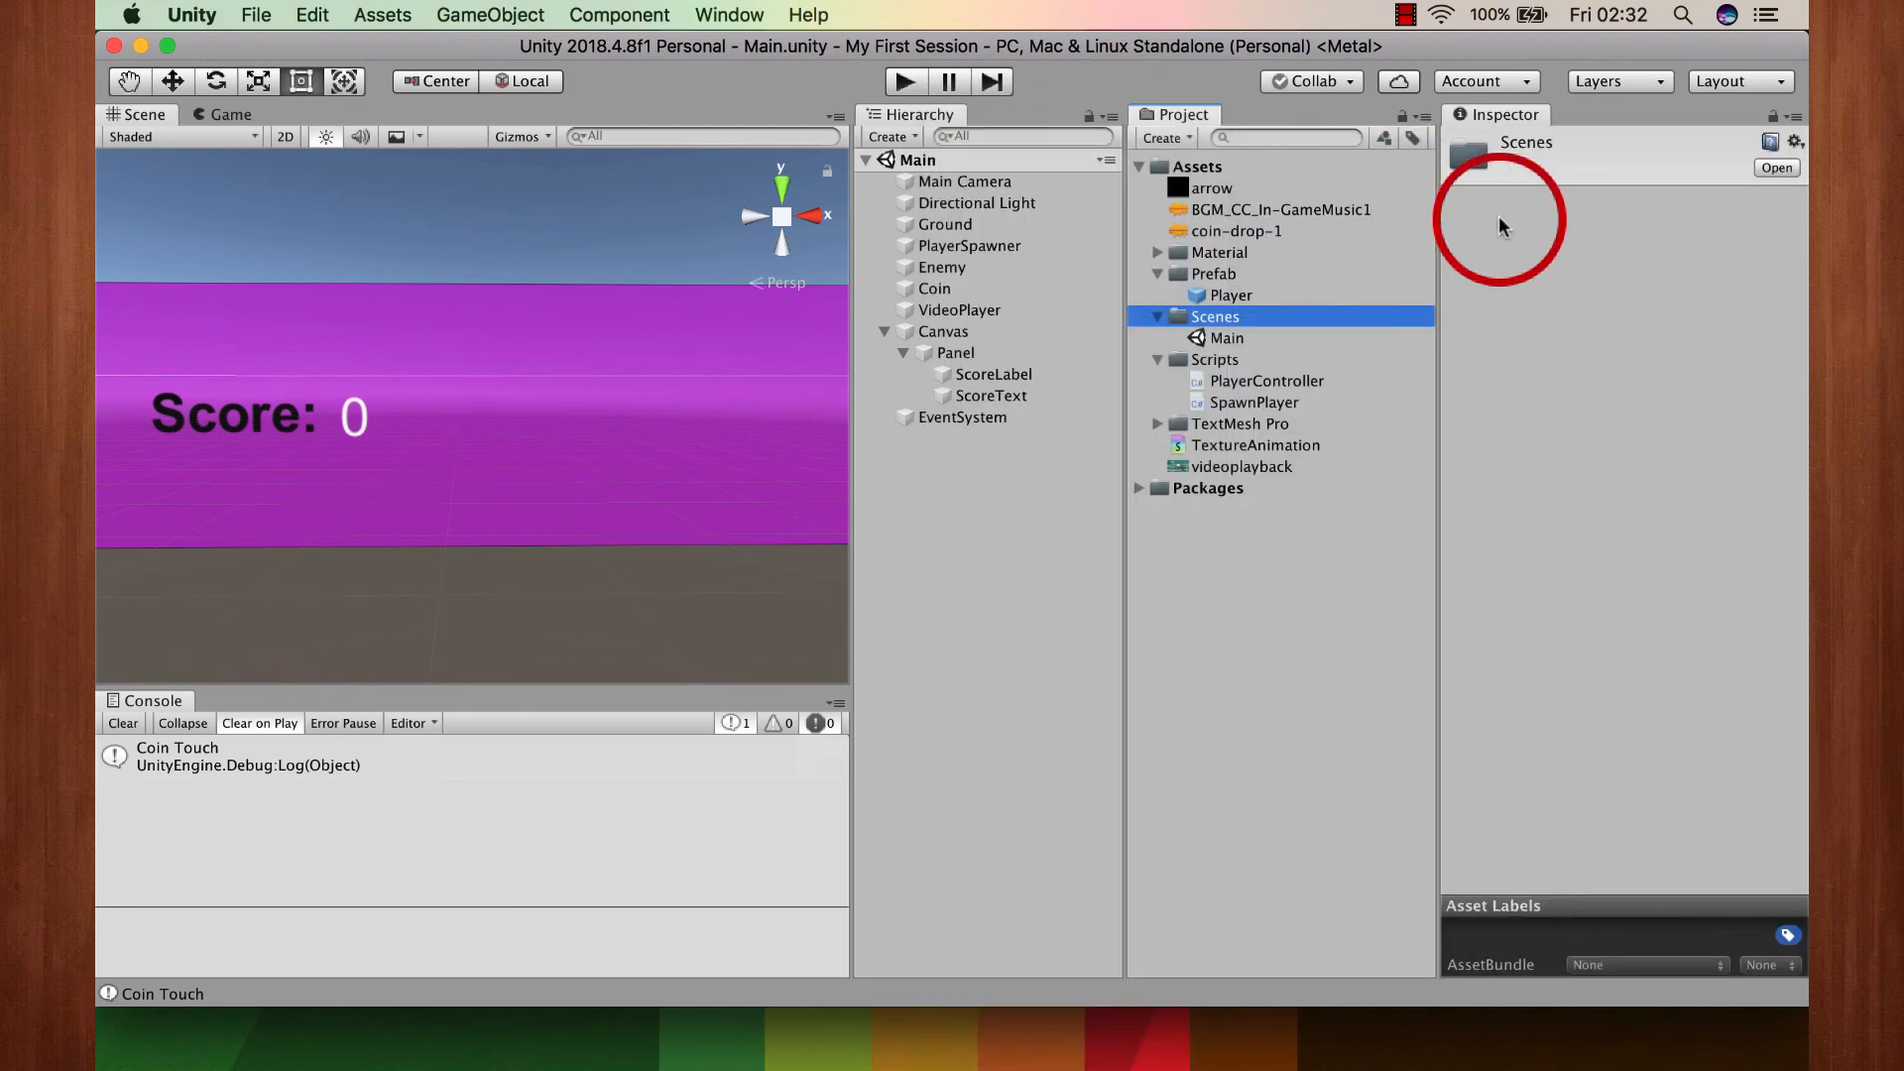
Step: Create a new scene and save it as MainMenu in the project's Assets/Scenes folder
key(super+n)
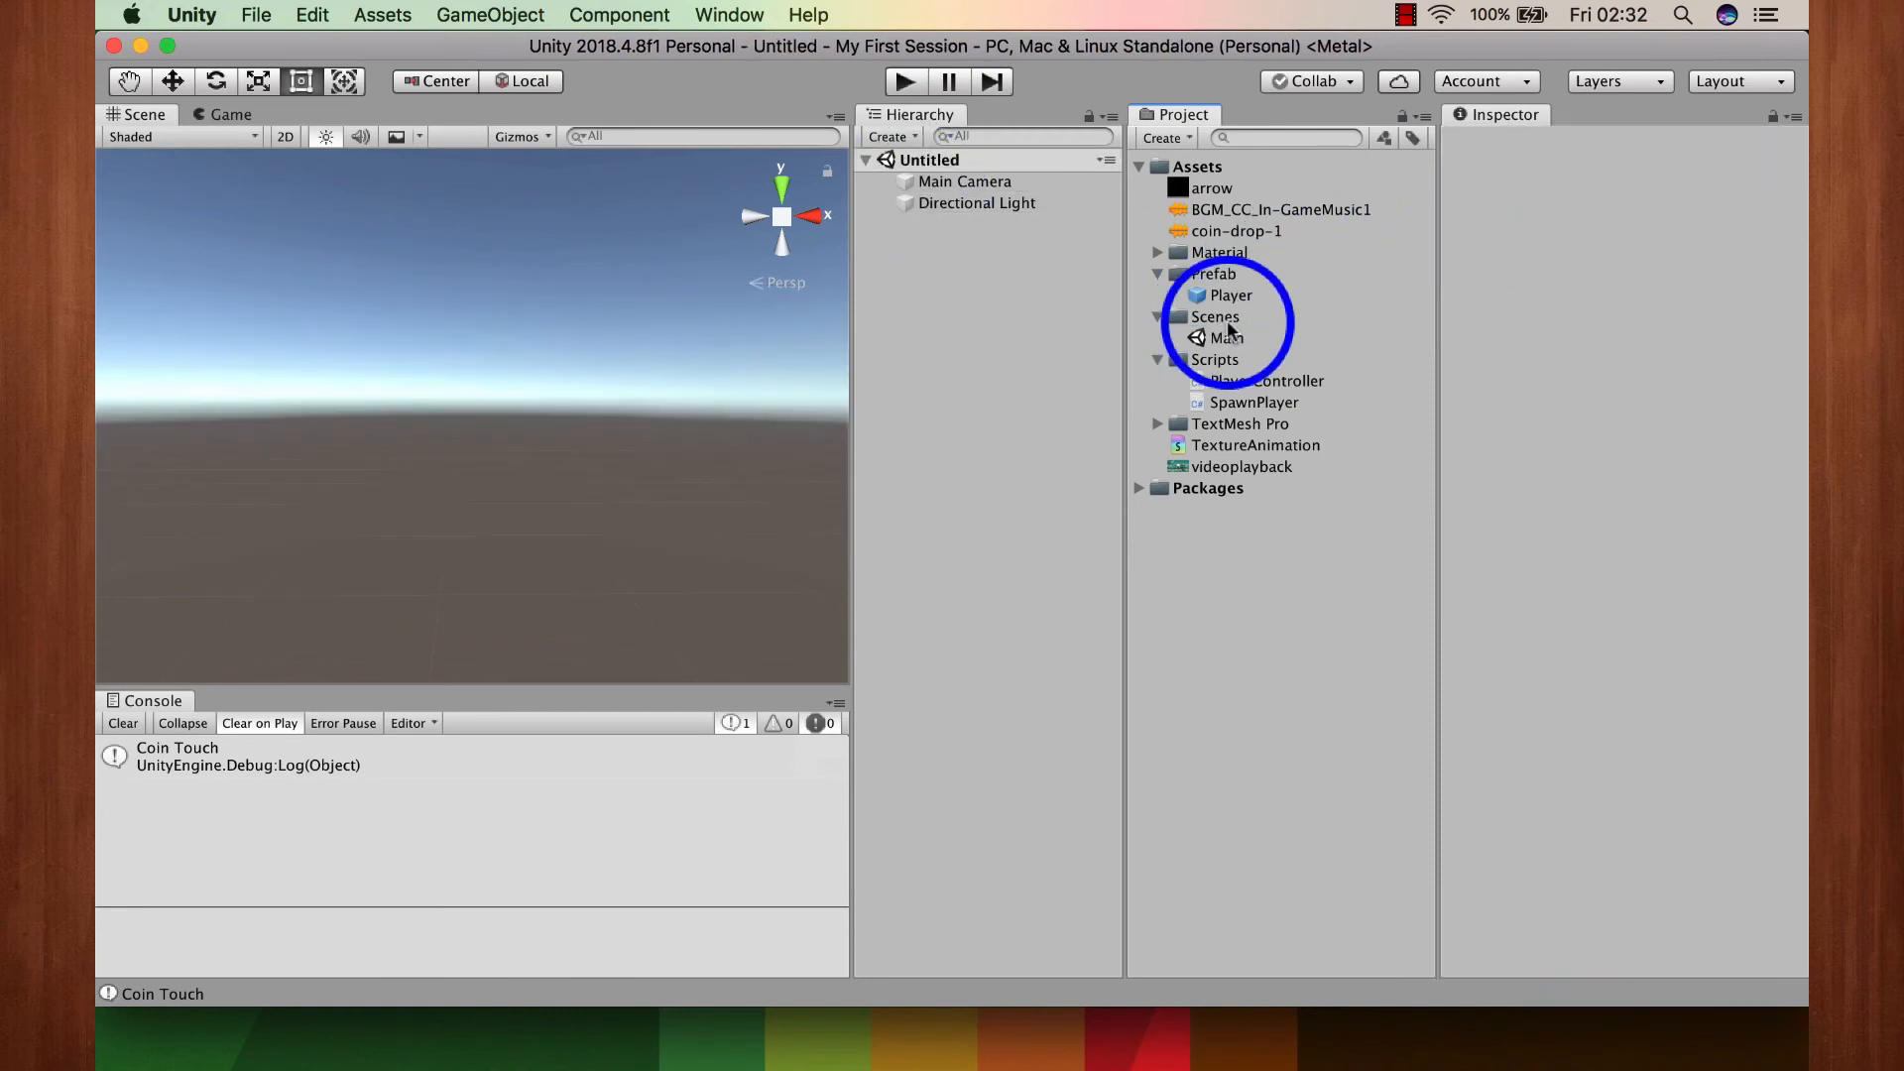
key(super+s)
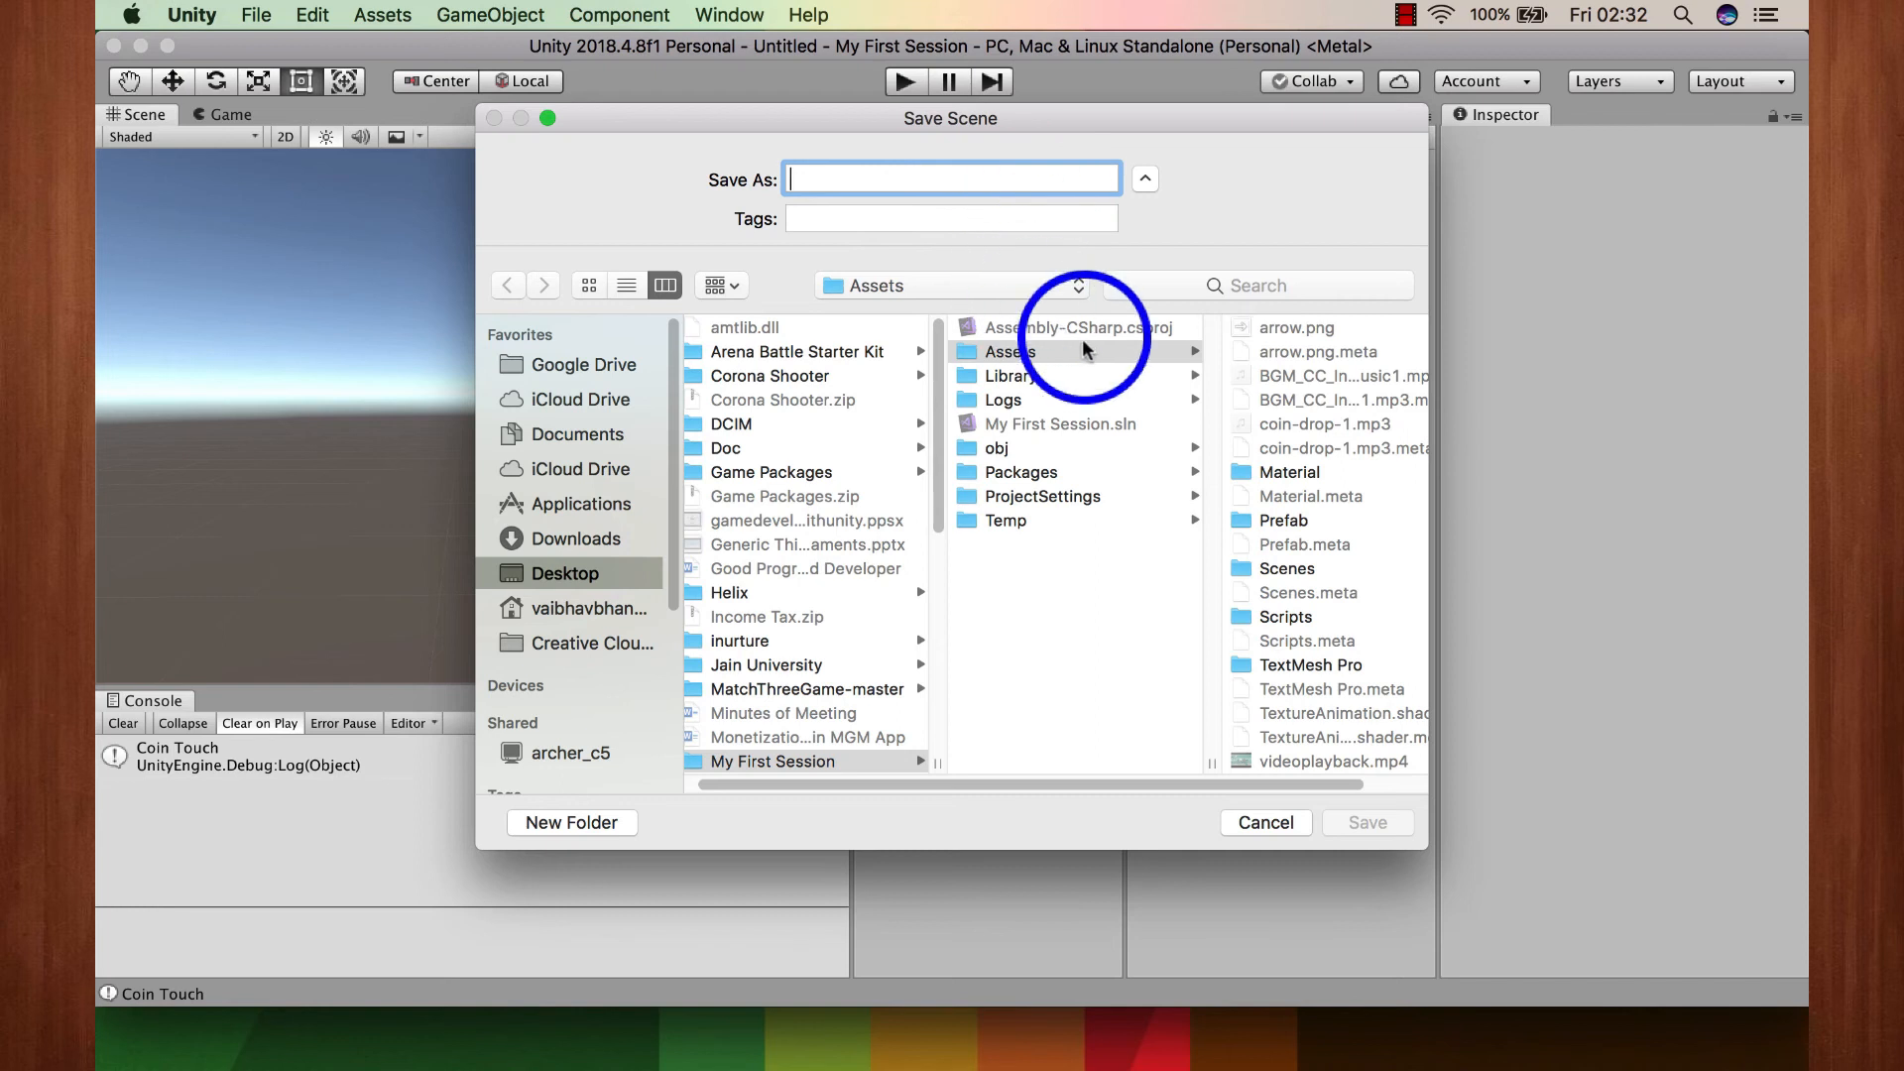
click(1290, 569)
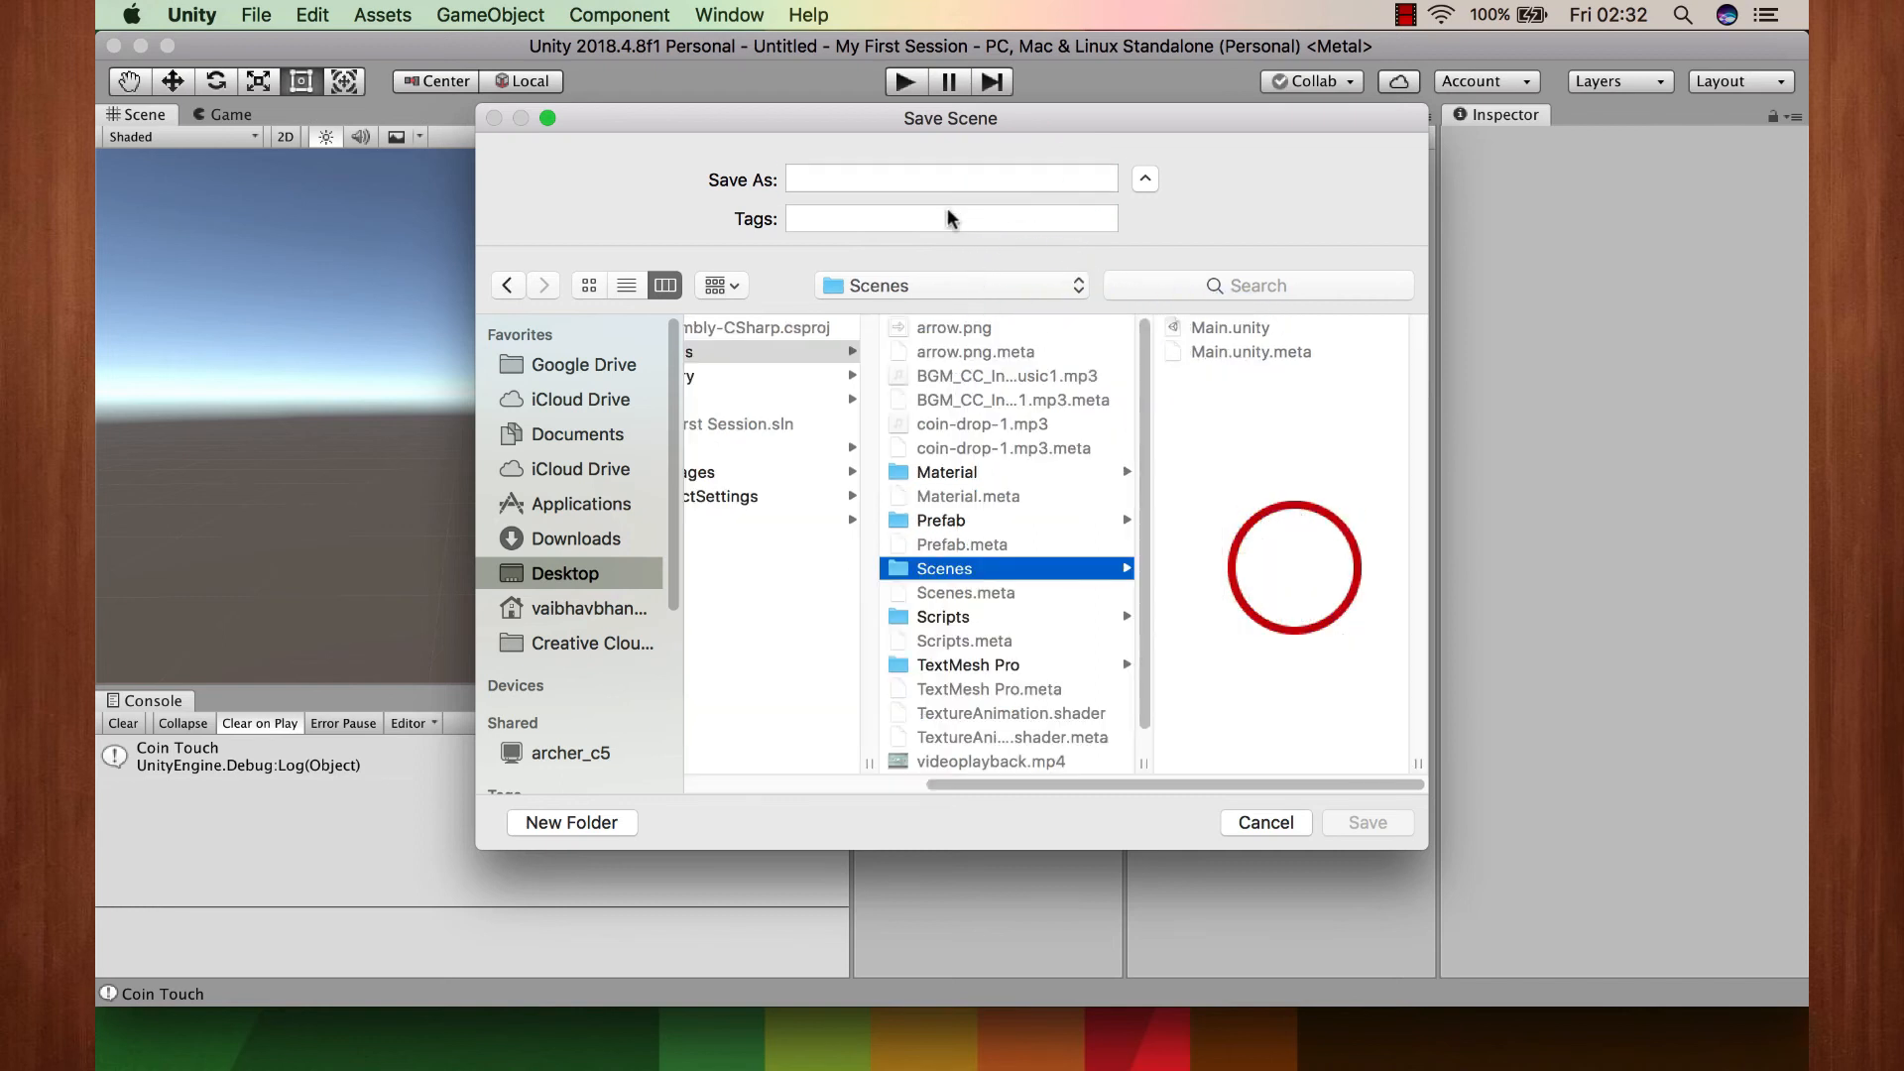
click(932, 179)
text(Mai)
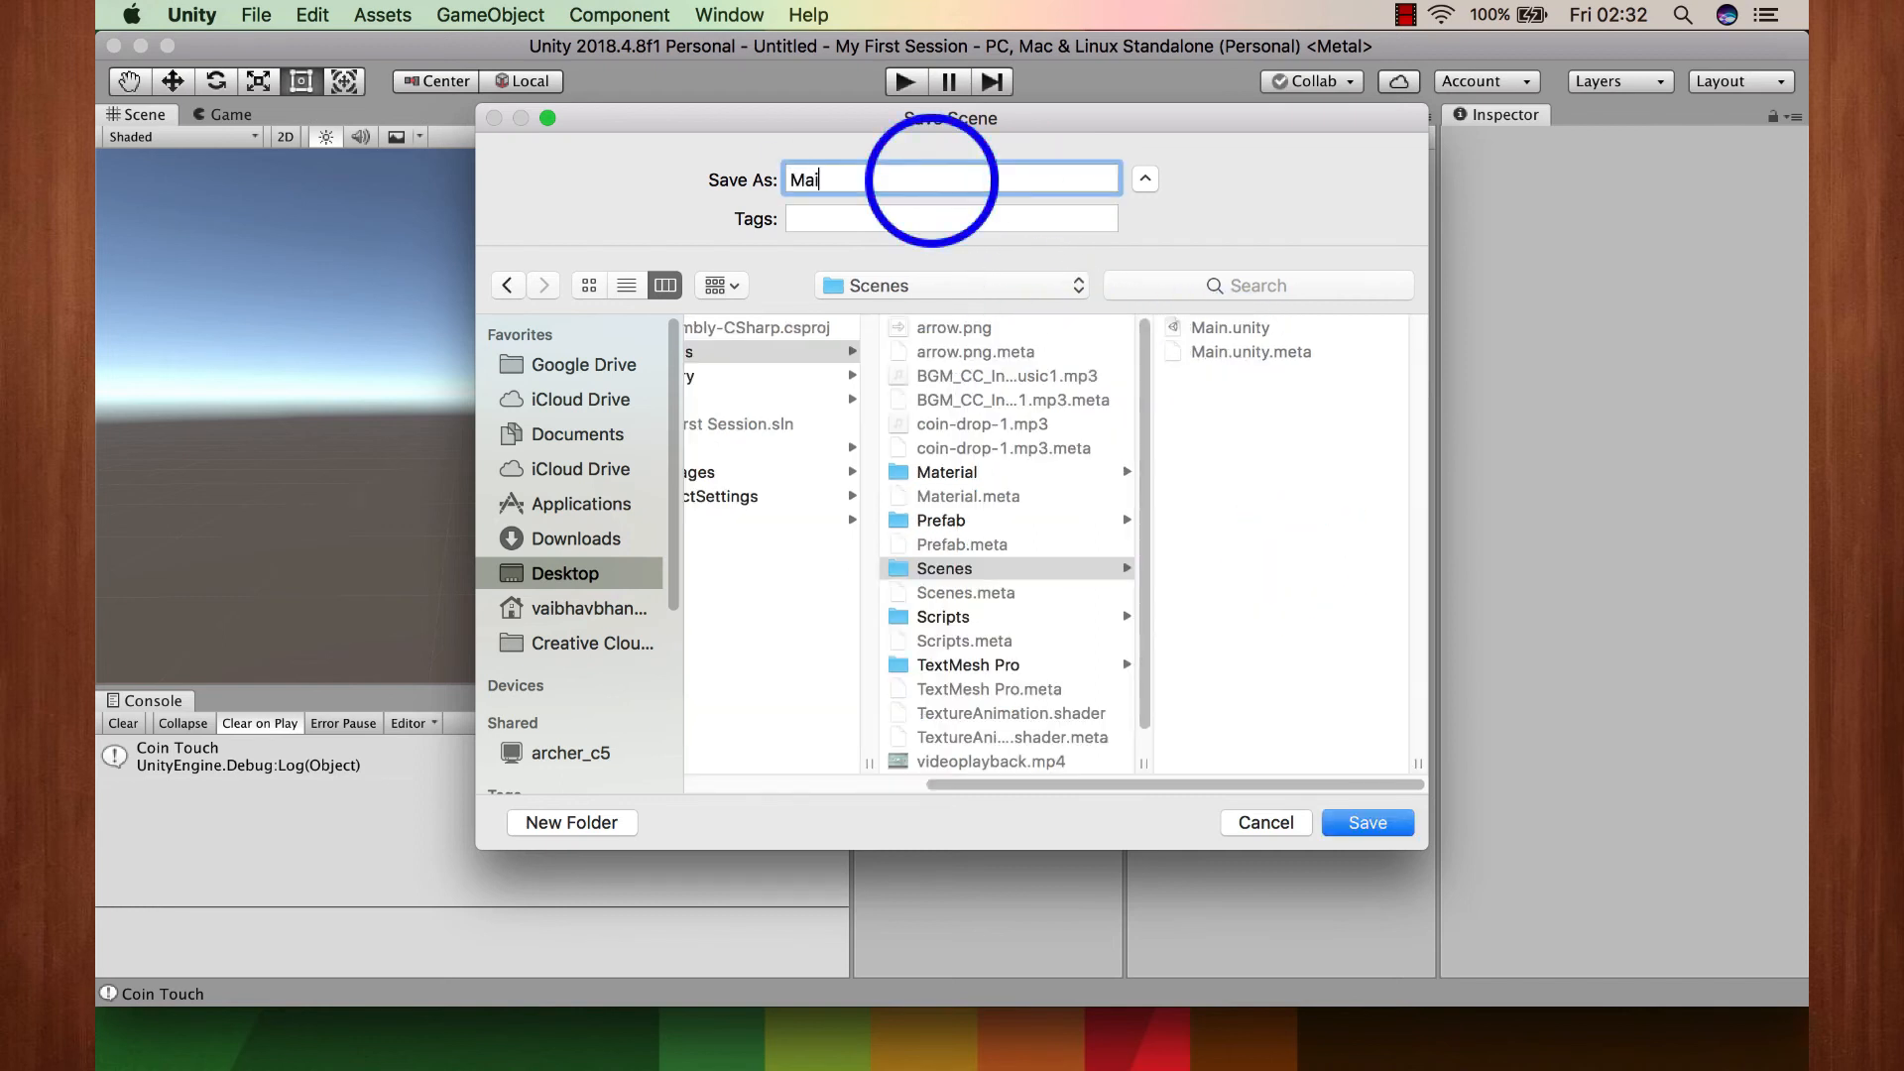
text(nMenu)
key(Return)
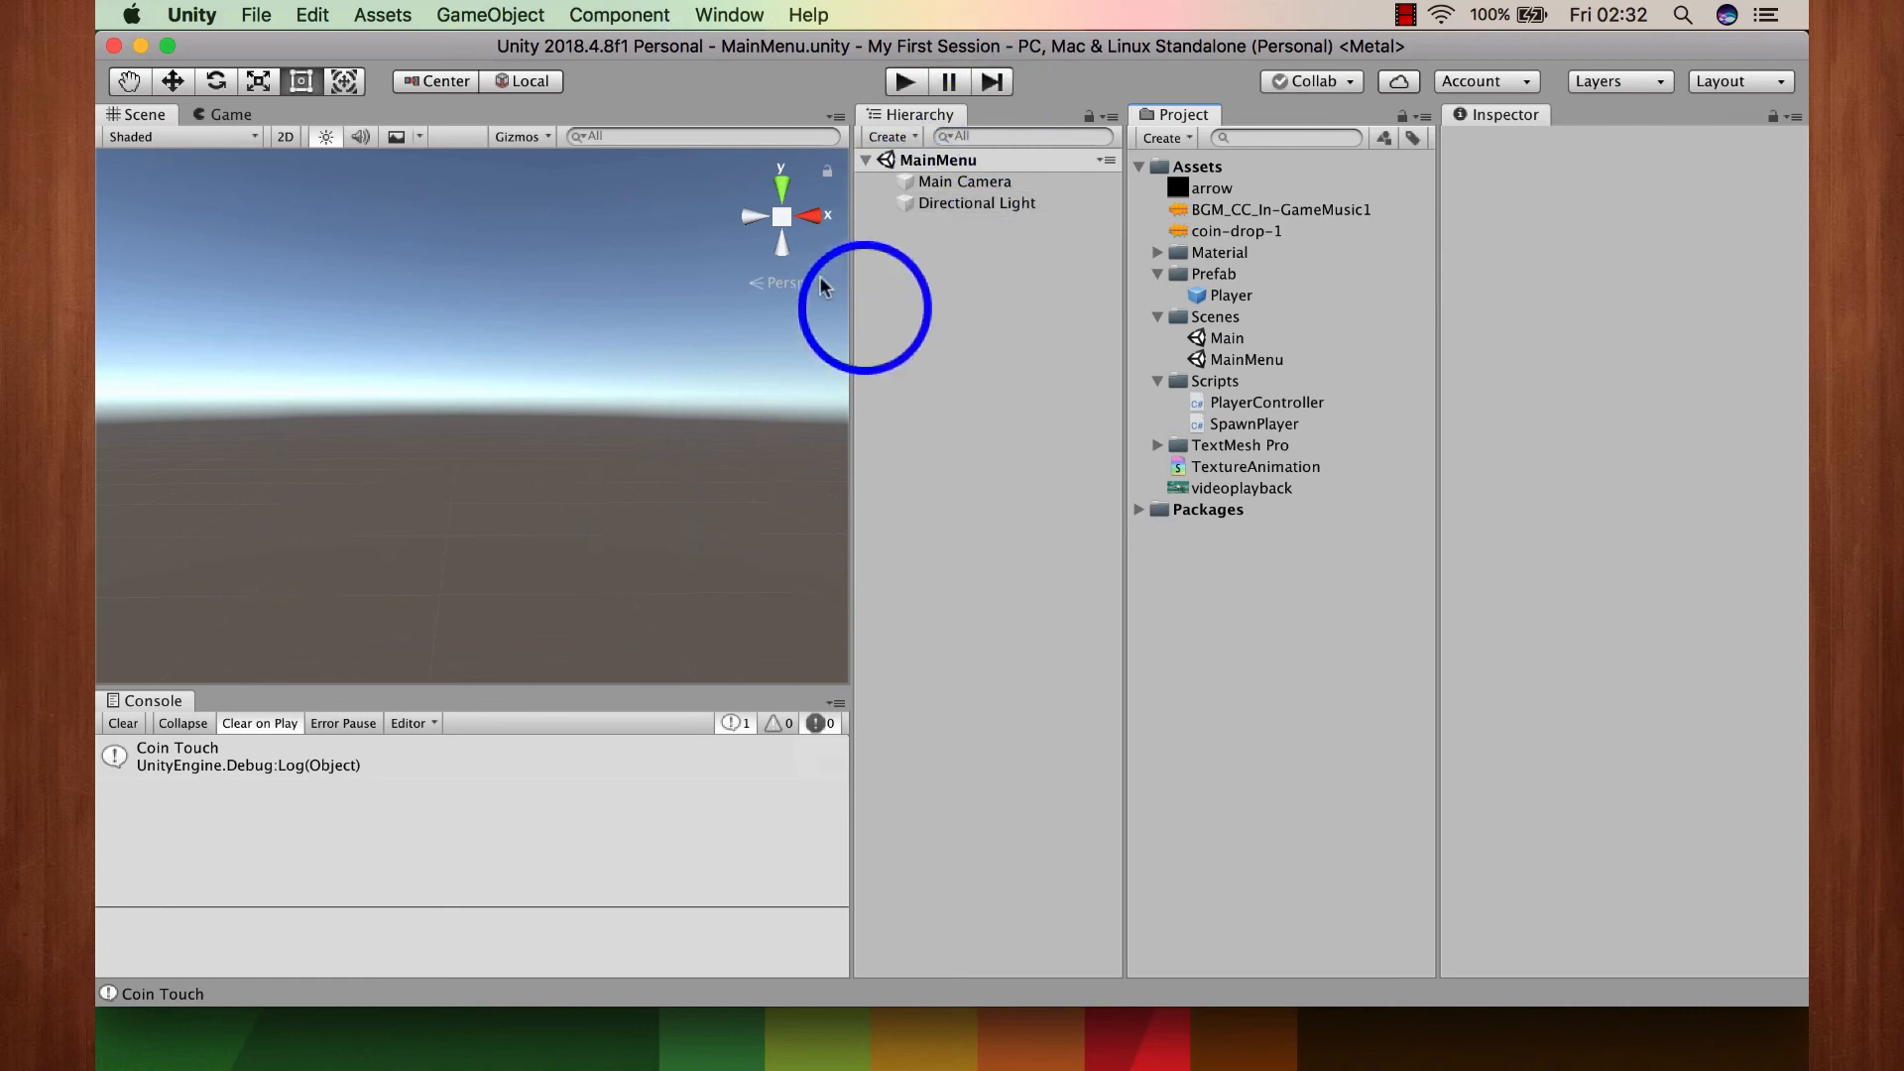
Step: Open the Build Settings window and move it so the Main and MainMenu scene assets are uncovered
click(203, 14)
mouse_move(255, 14)
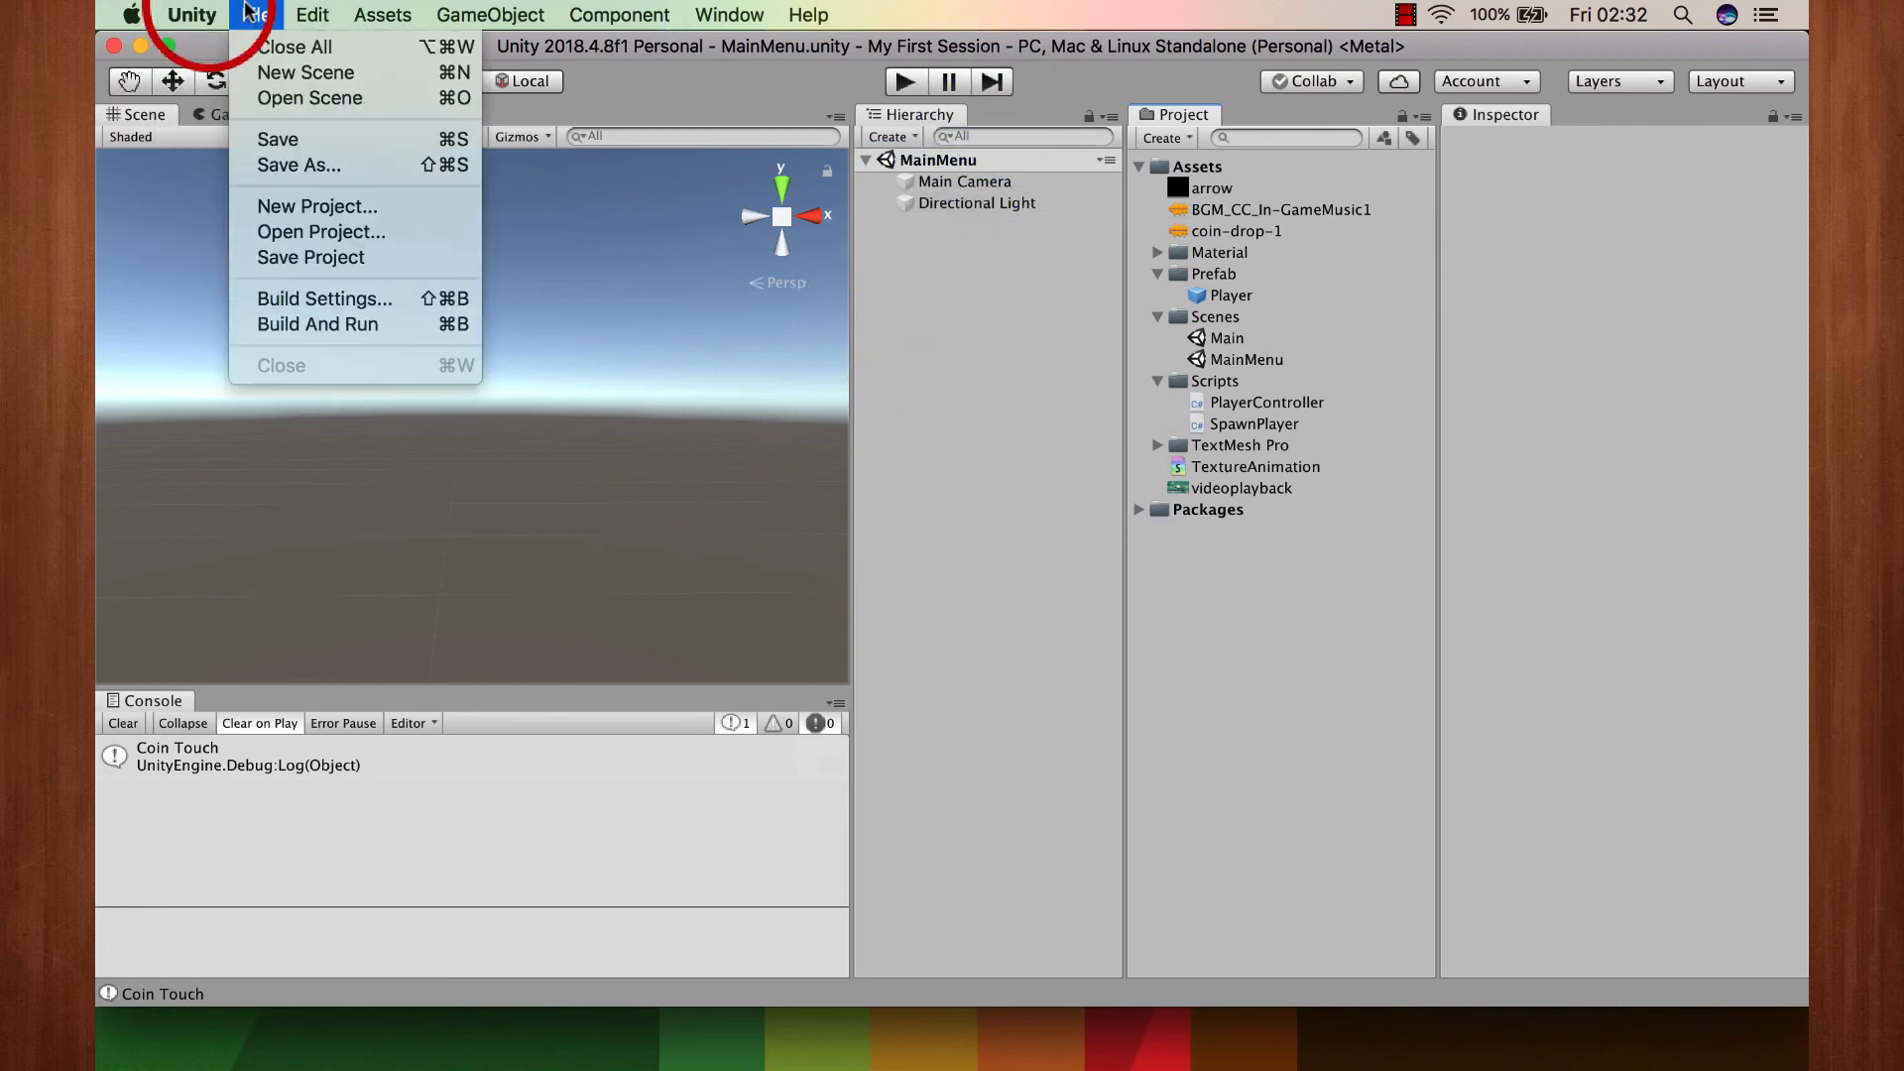
click(307, 298)
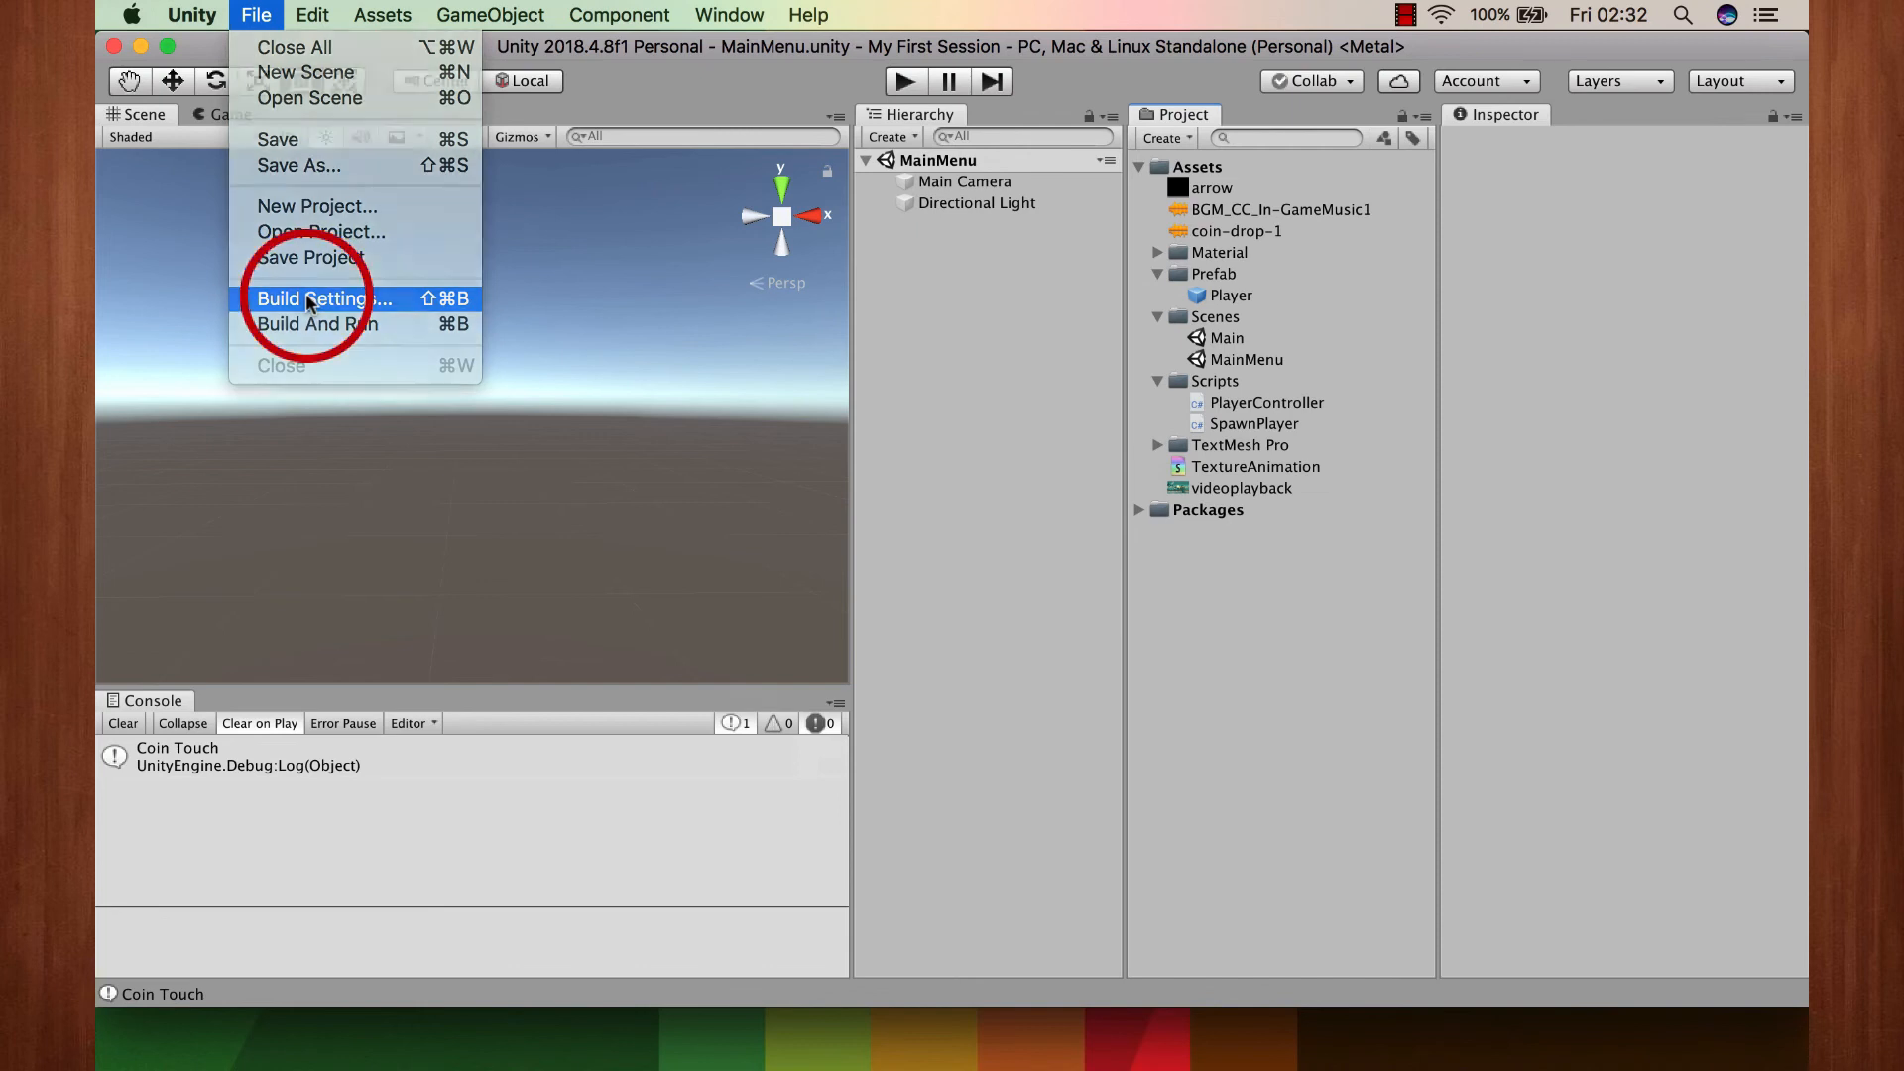
drag(1099, 72, 999, 157)
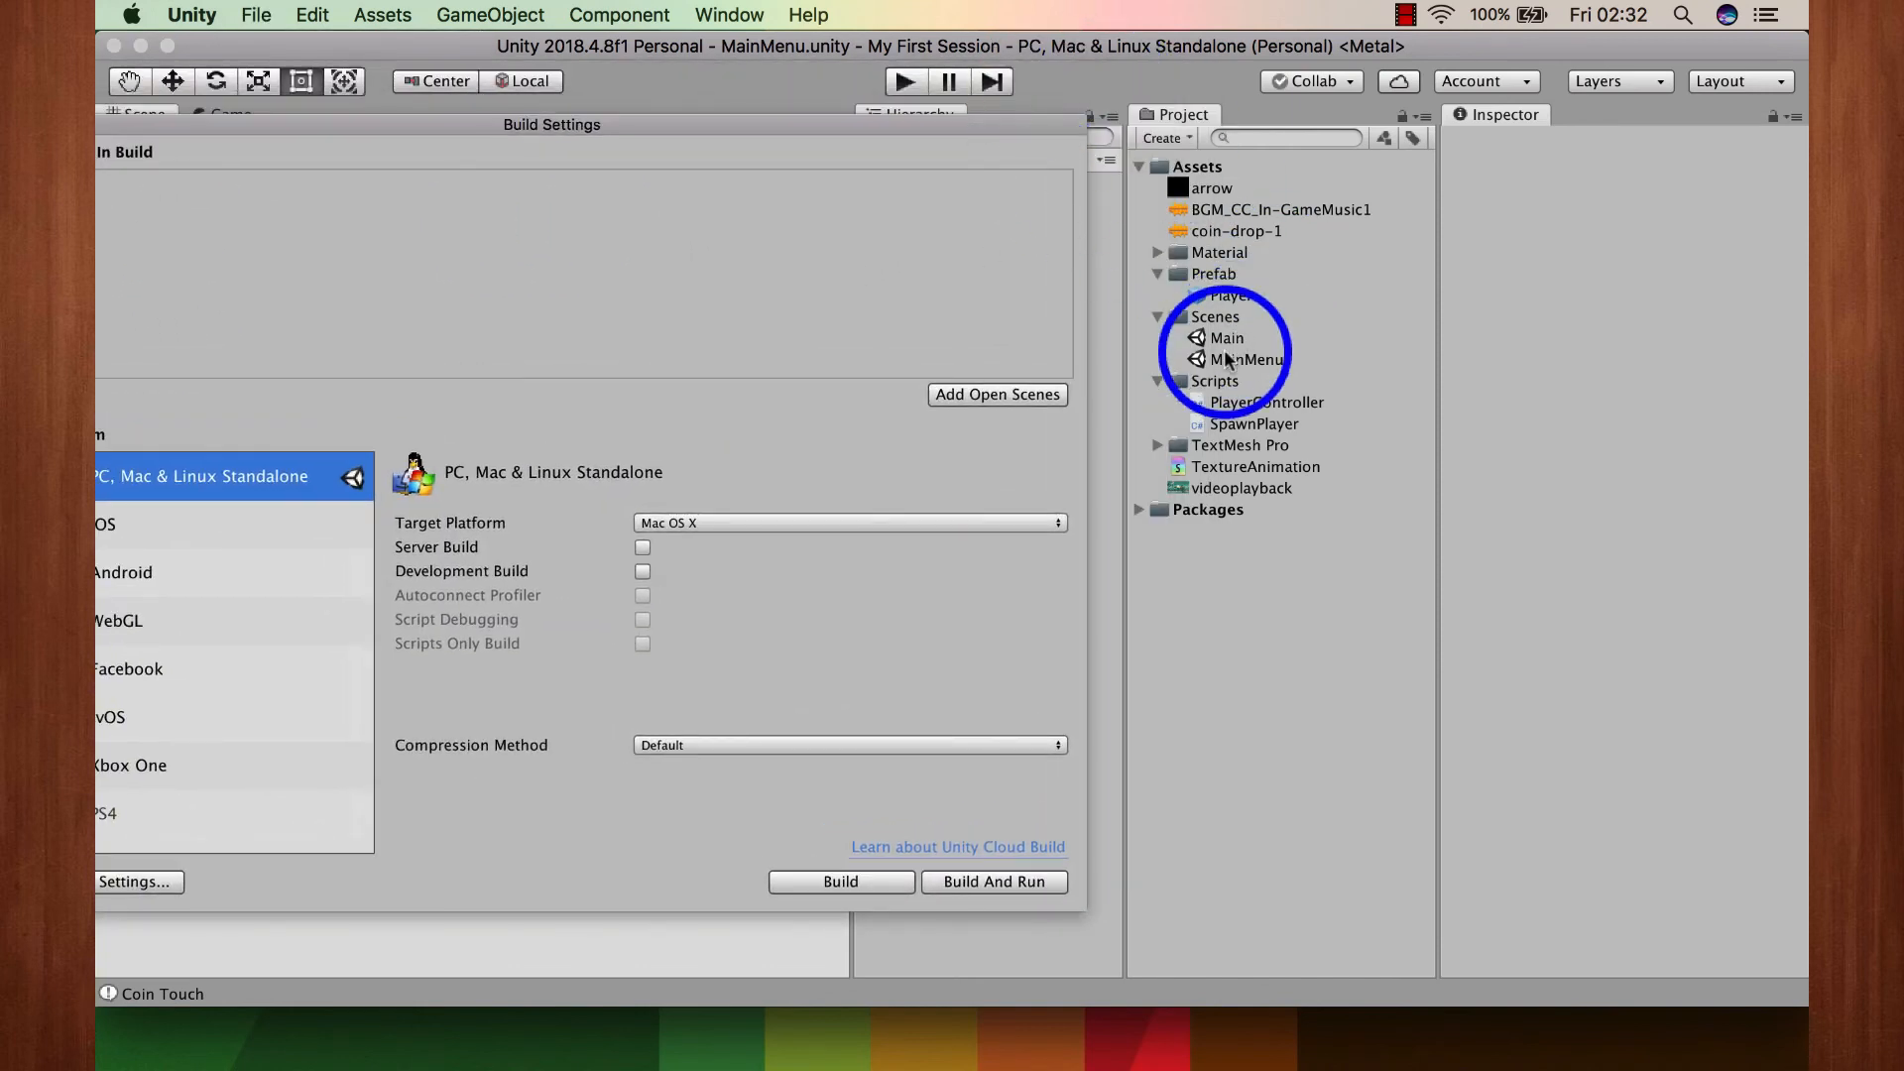
Step: Add the MainMenu scene and then the Main scene to the build list, and close the Build Settings window
drag(1247, 359, 770, 206)
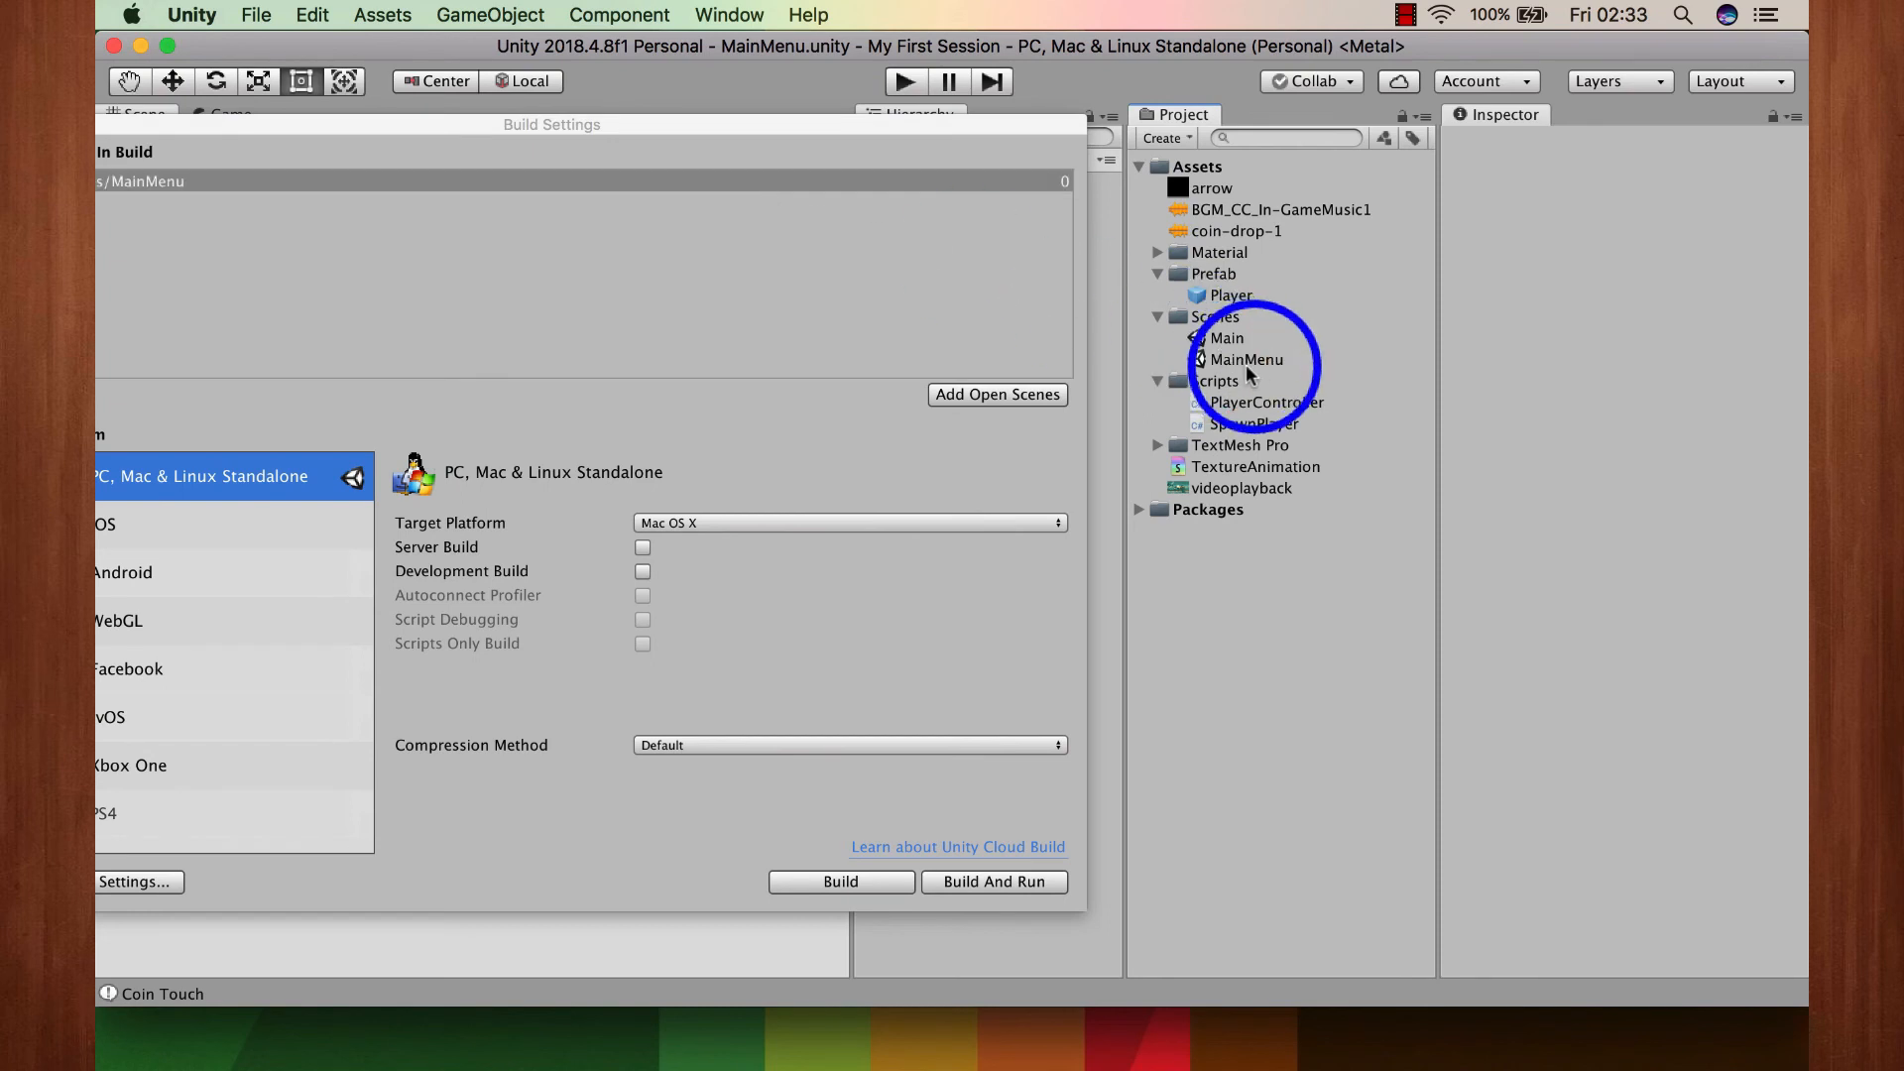
drag(1227, 338, 666, 310)
click(555, 134)
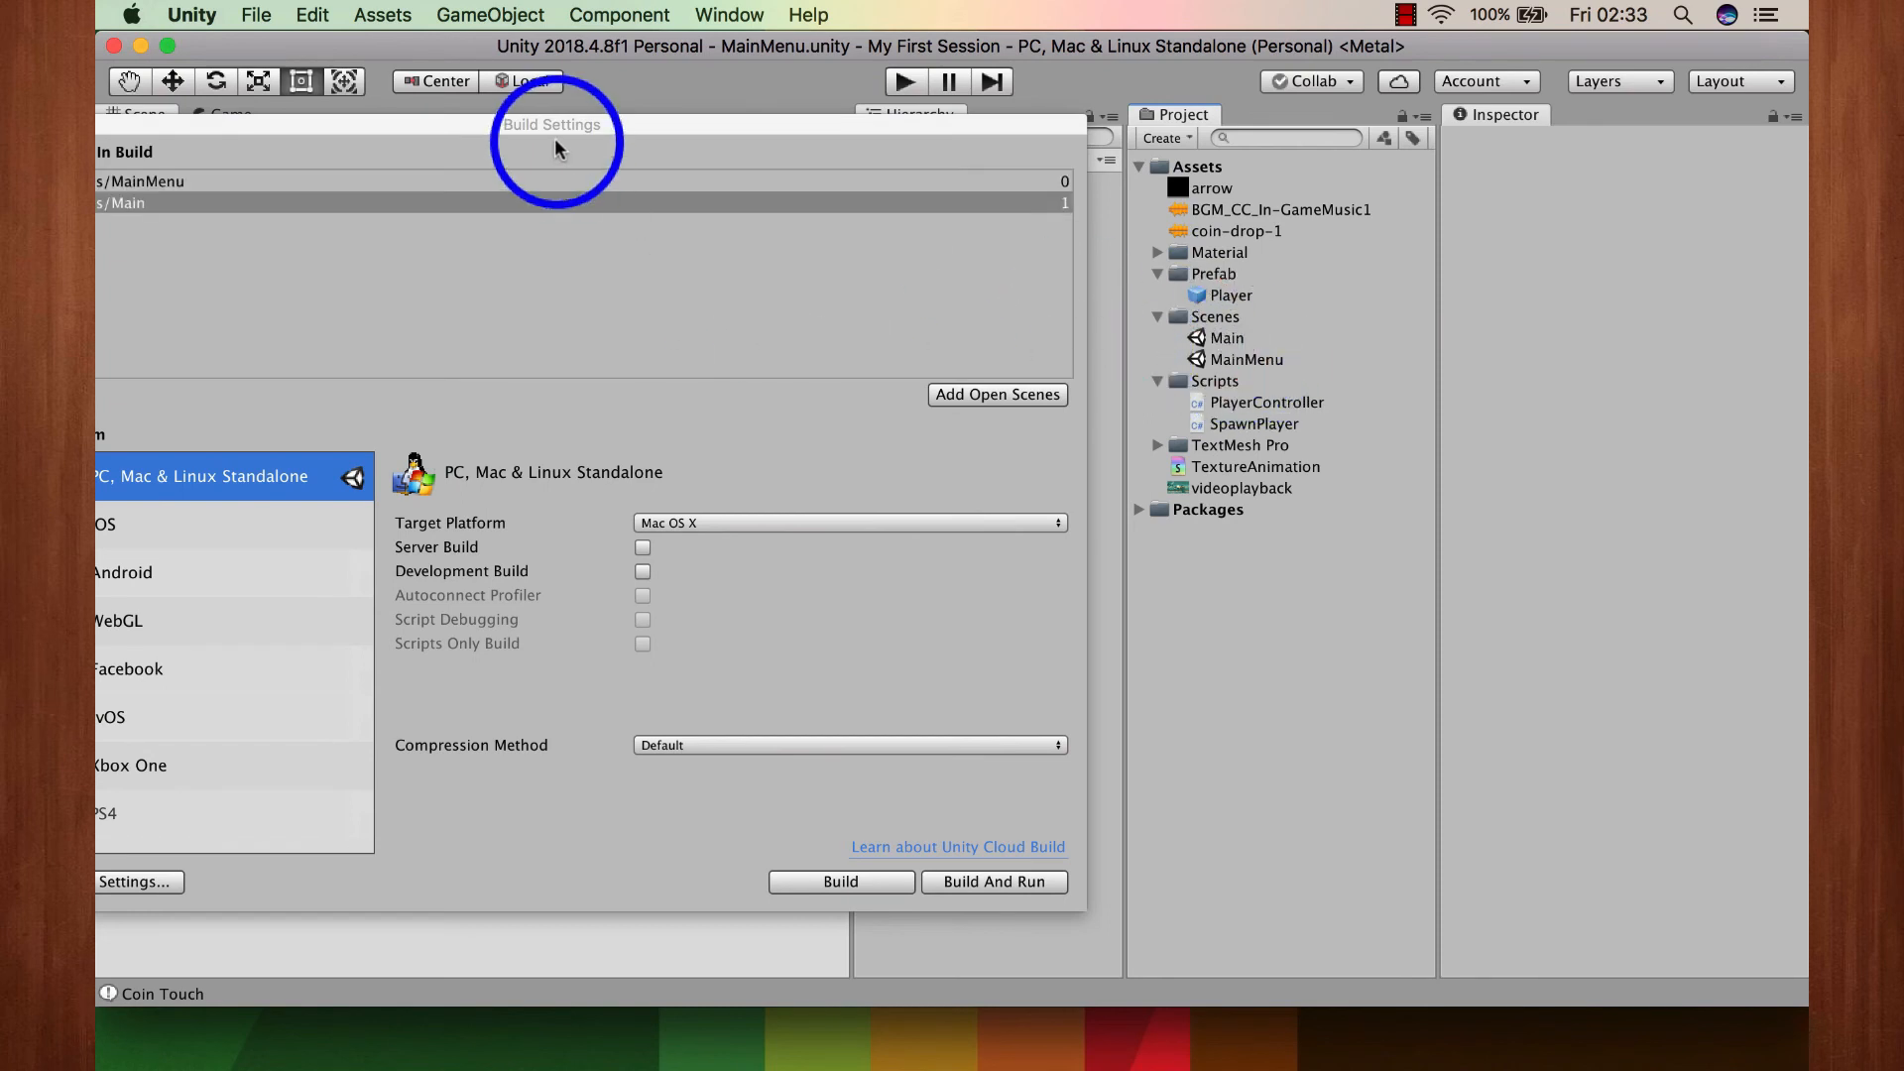
drag(777, 121, 1018, 122)
click(279, 129)
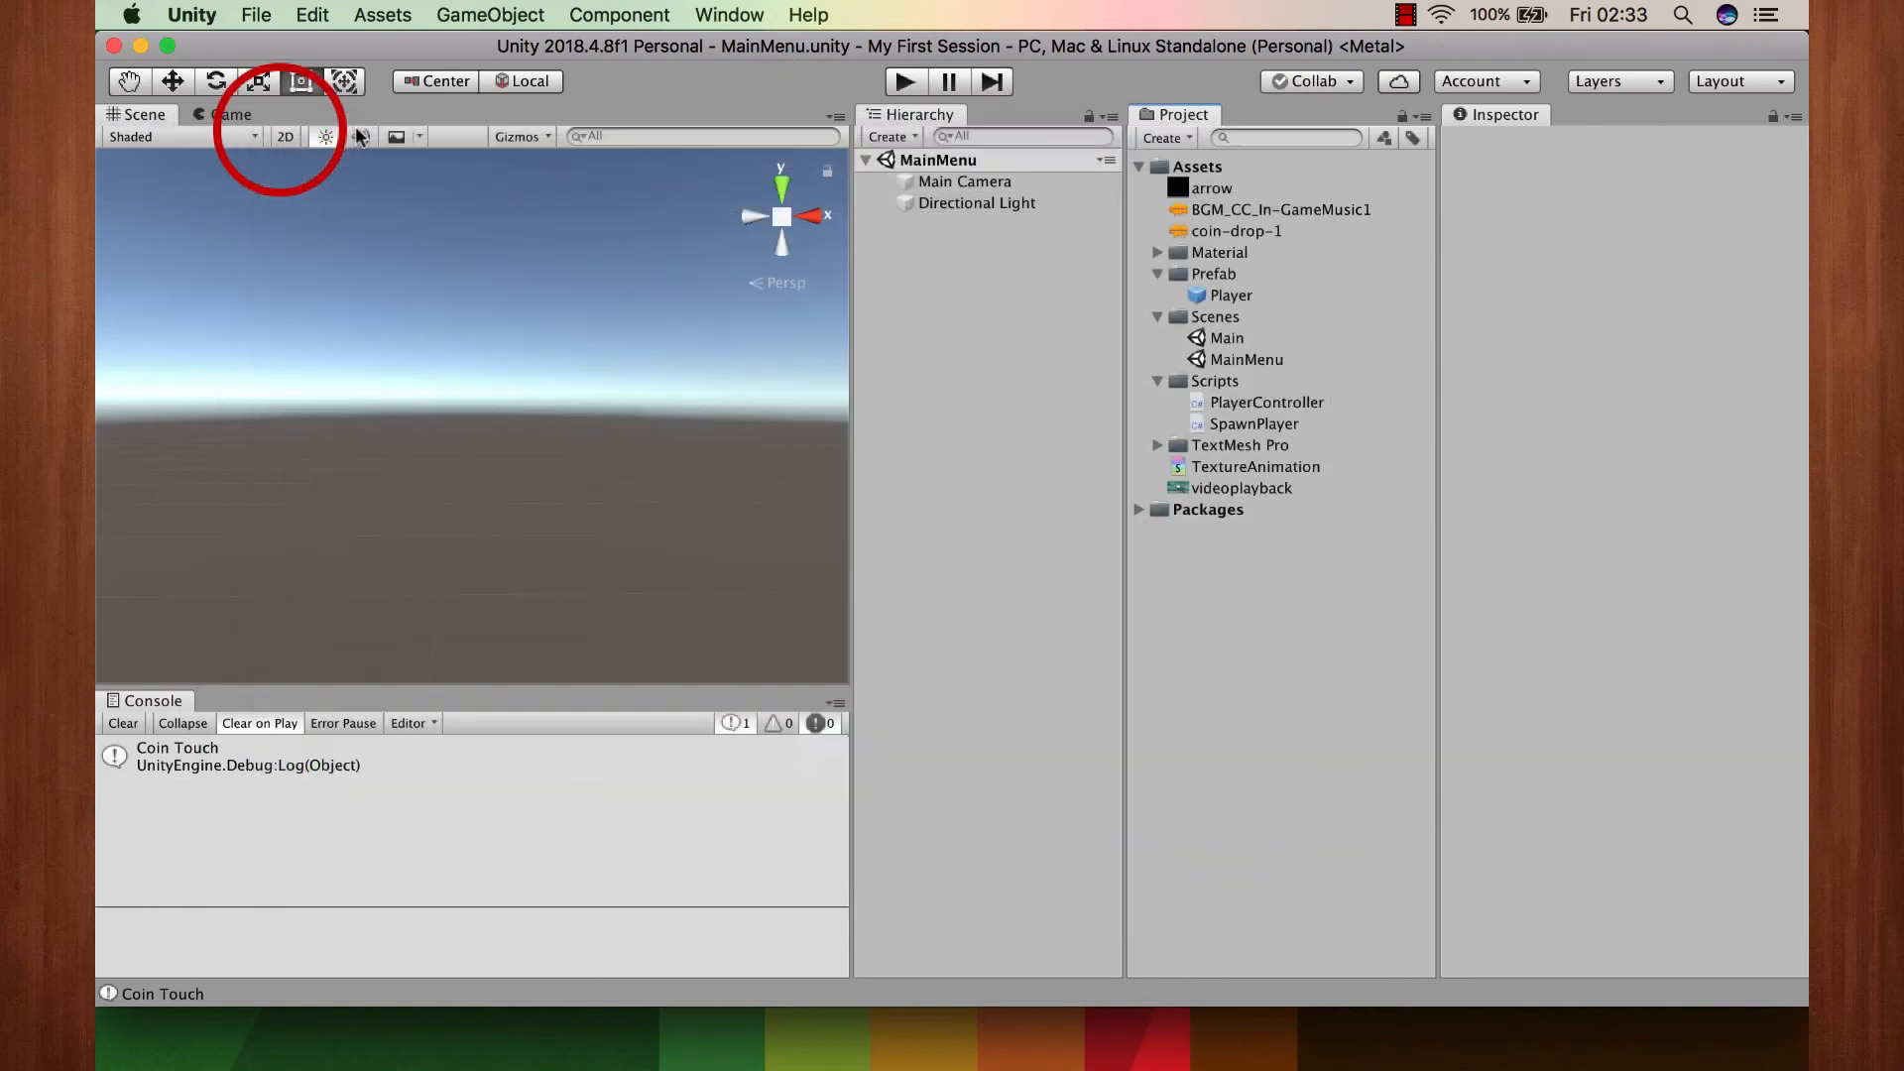
Step: Add a UI Canvas to the MainMenu scene
right_click(928, 270)
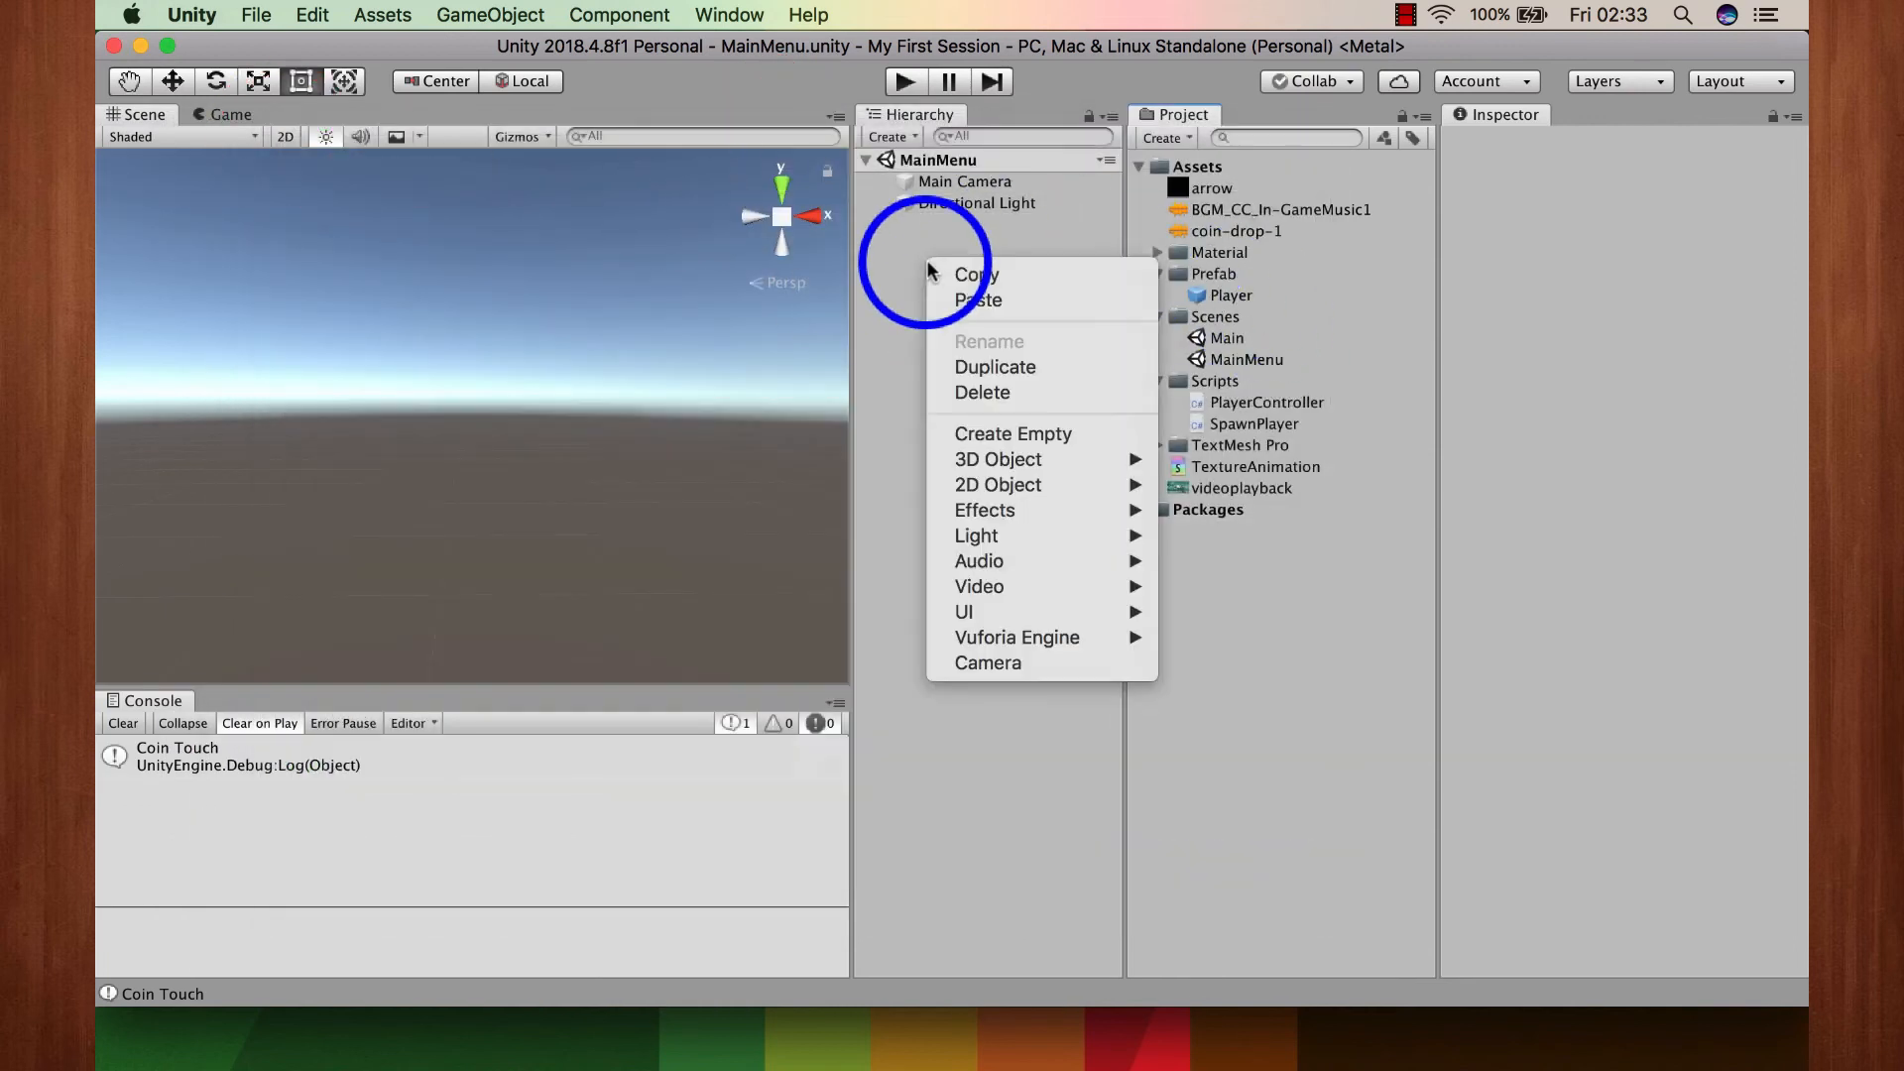
click(1041, 612)
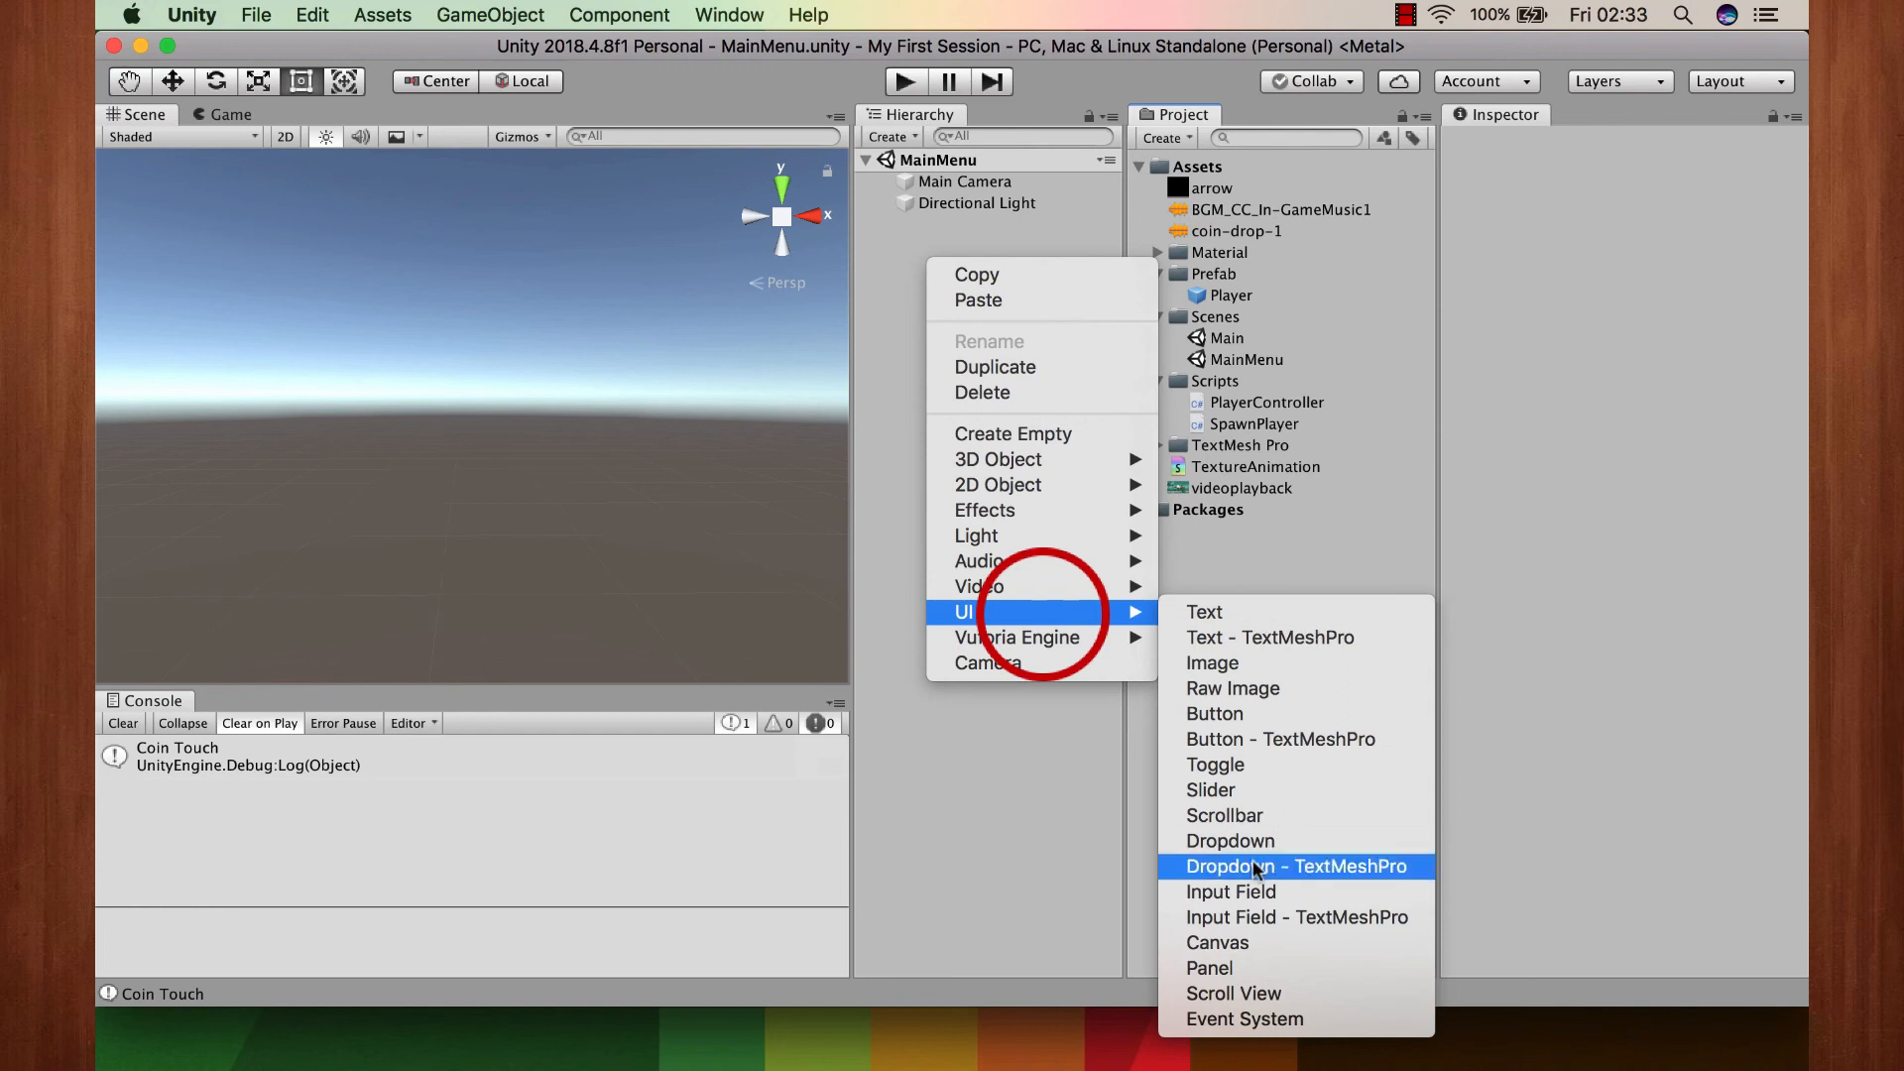
click(1244, 942)
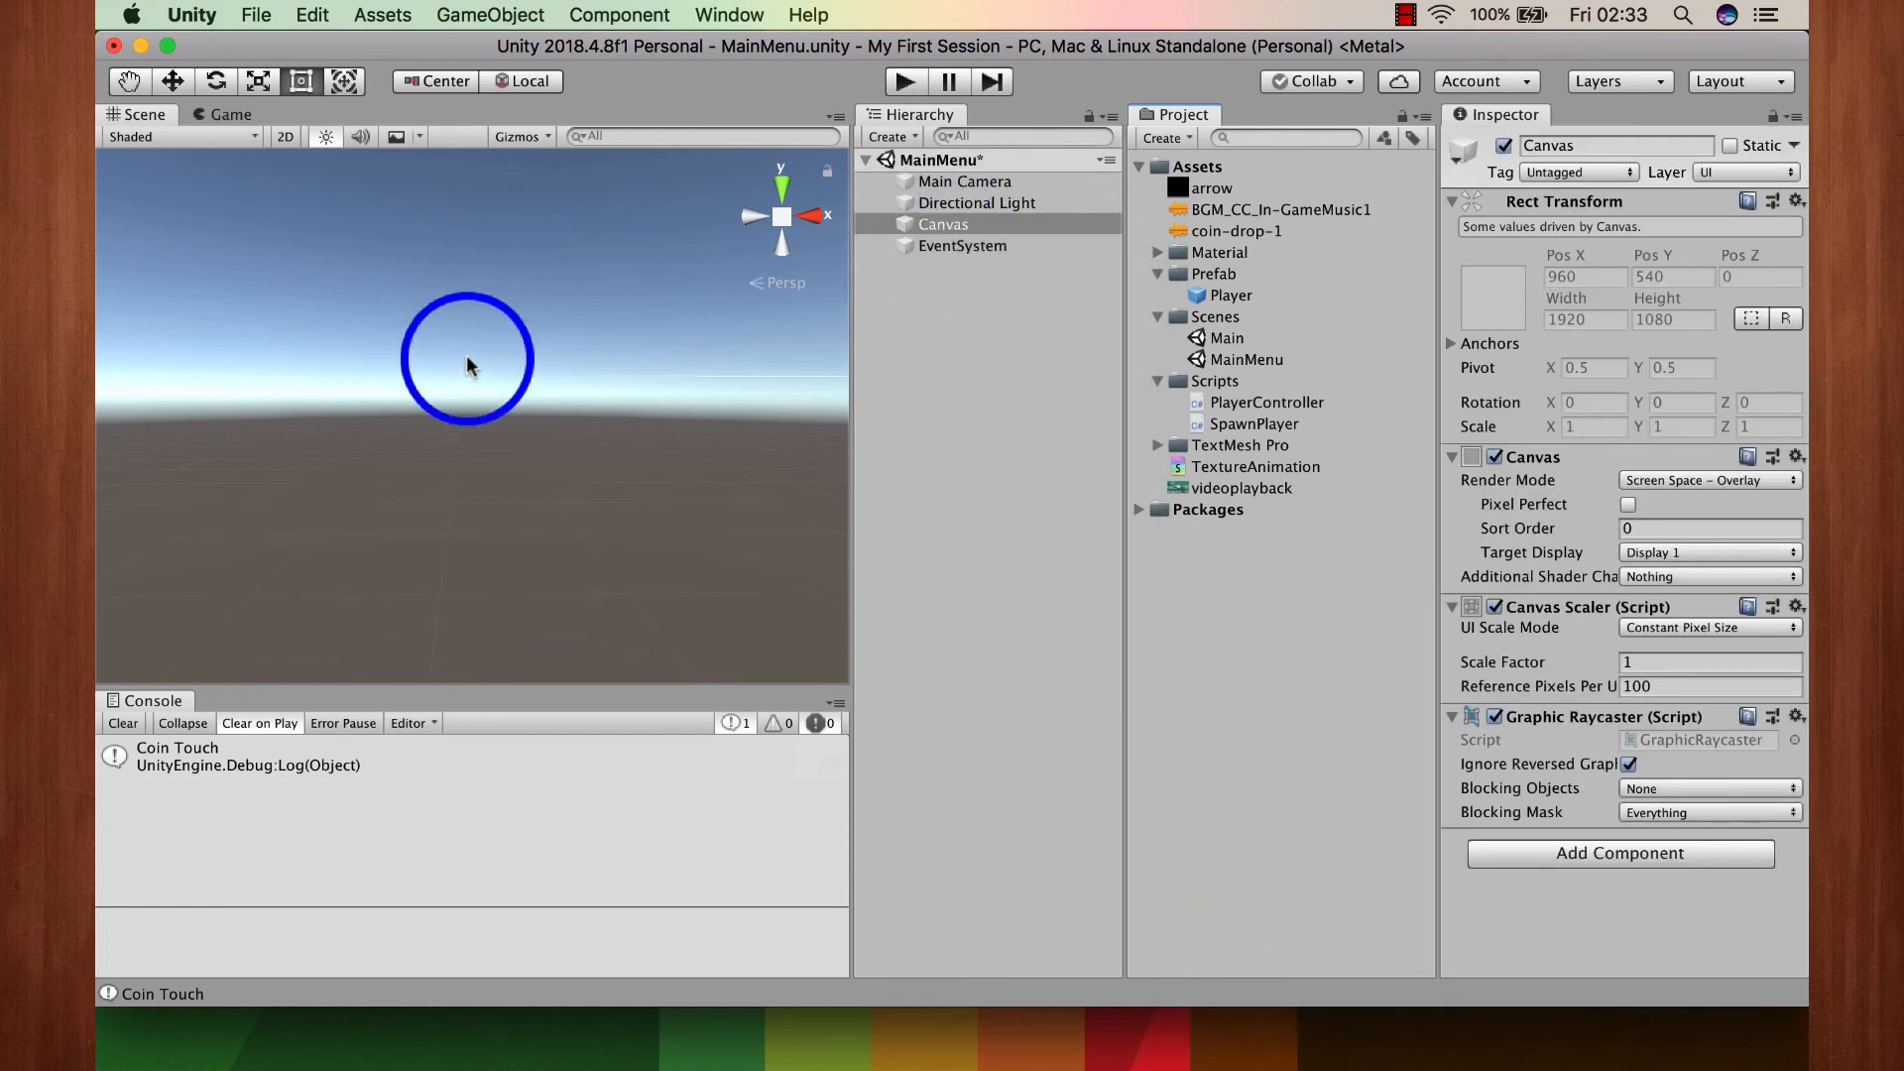
Step: Set the Canvas Scaler to Scale With Screen Size, with a 1920 × 1080 reference resolution and a match value of 0.5
right_click(933, 225)
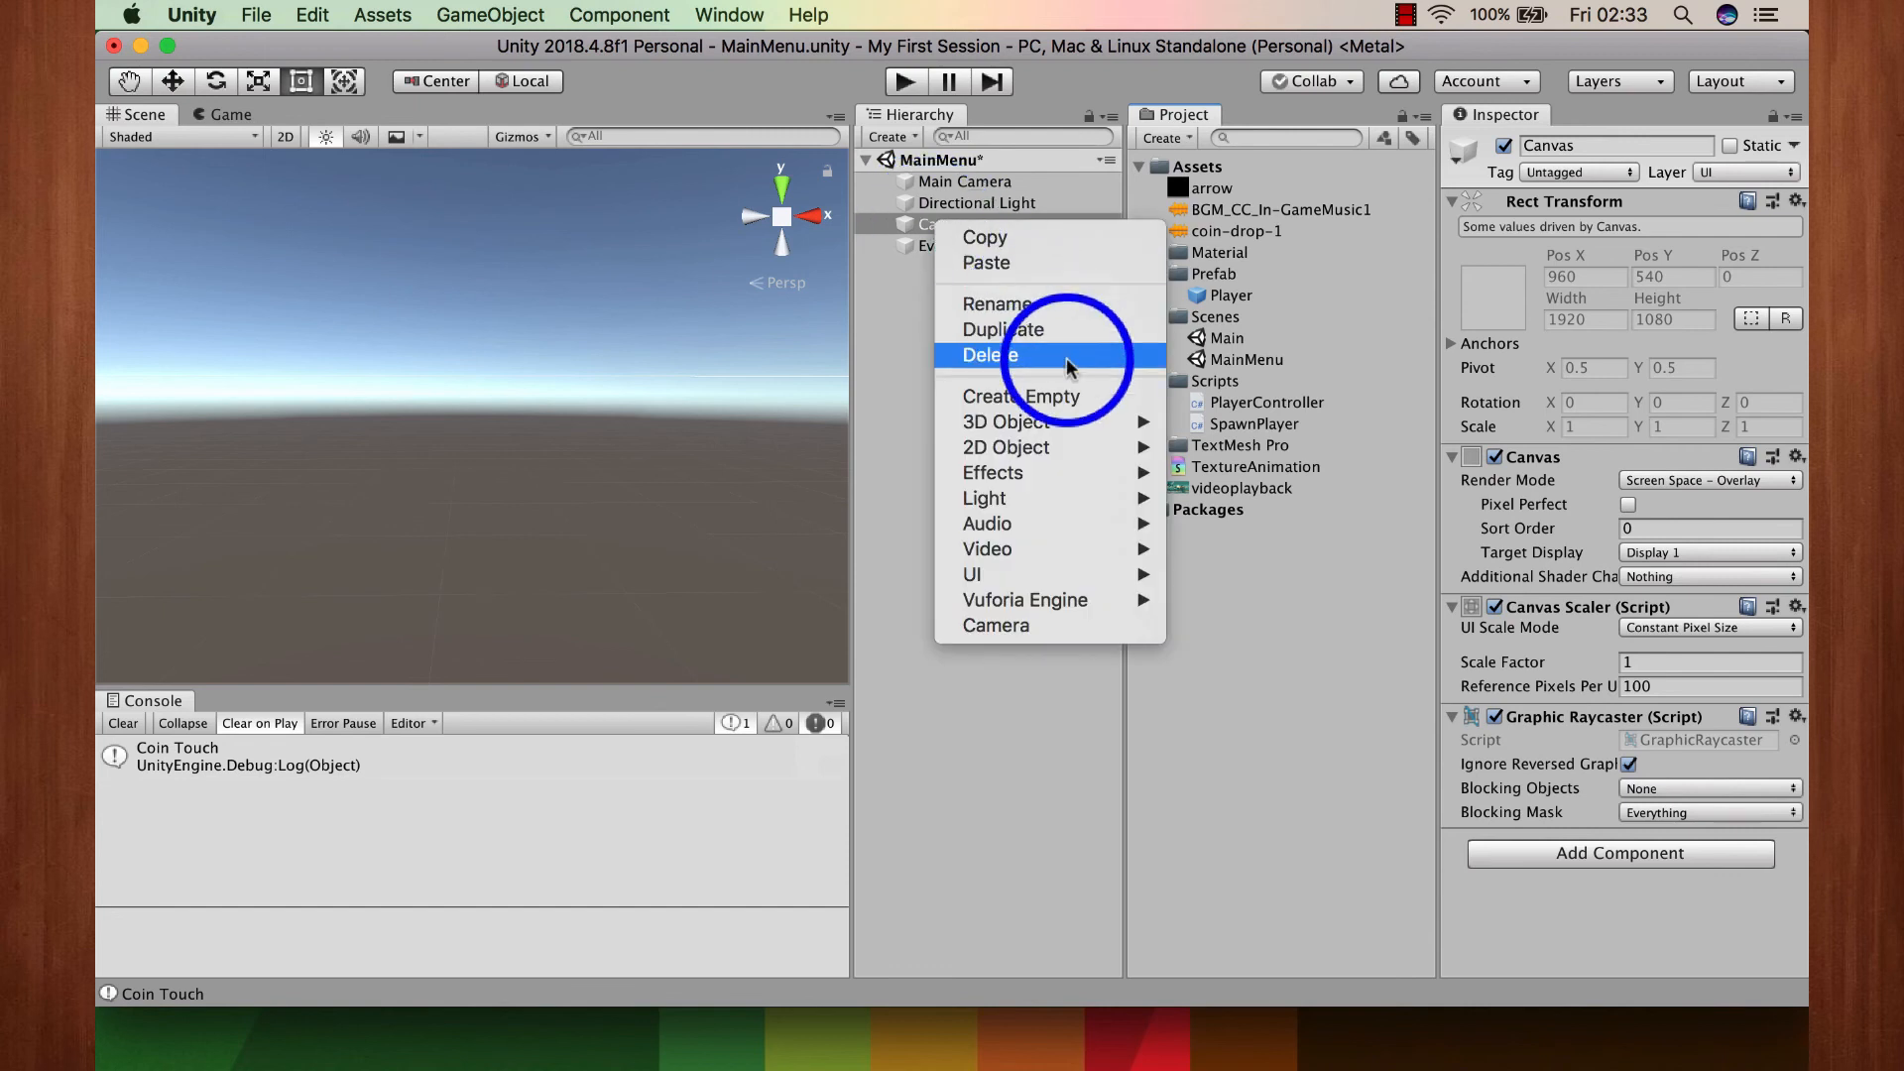
click(1698, 623)
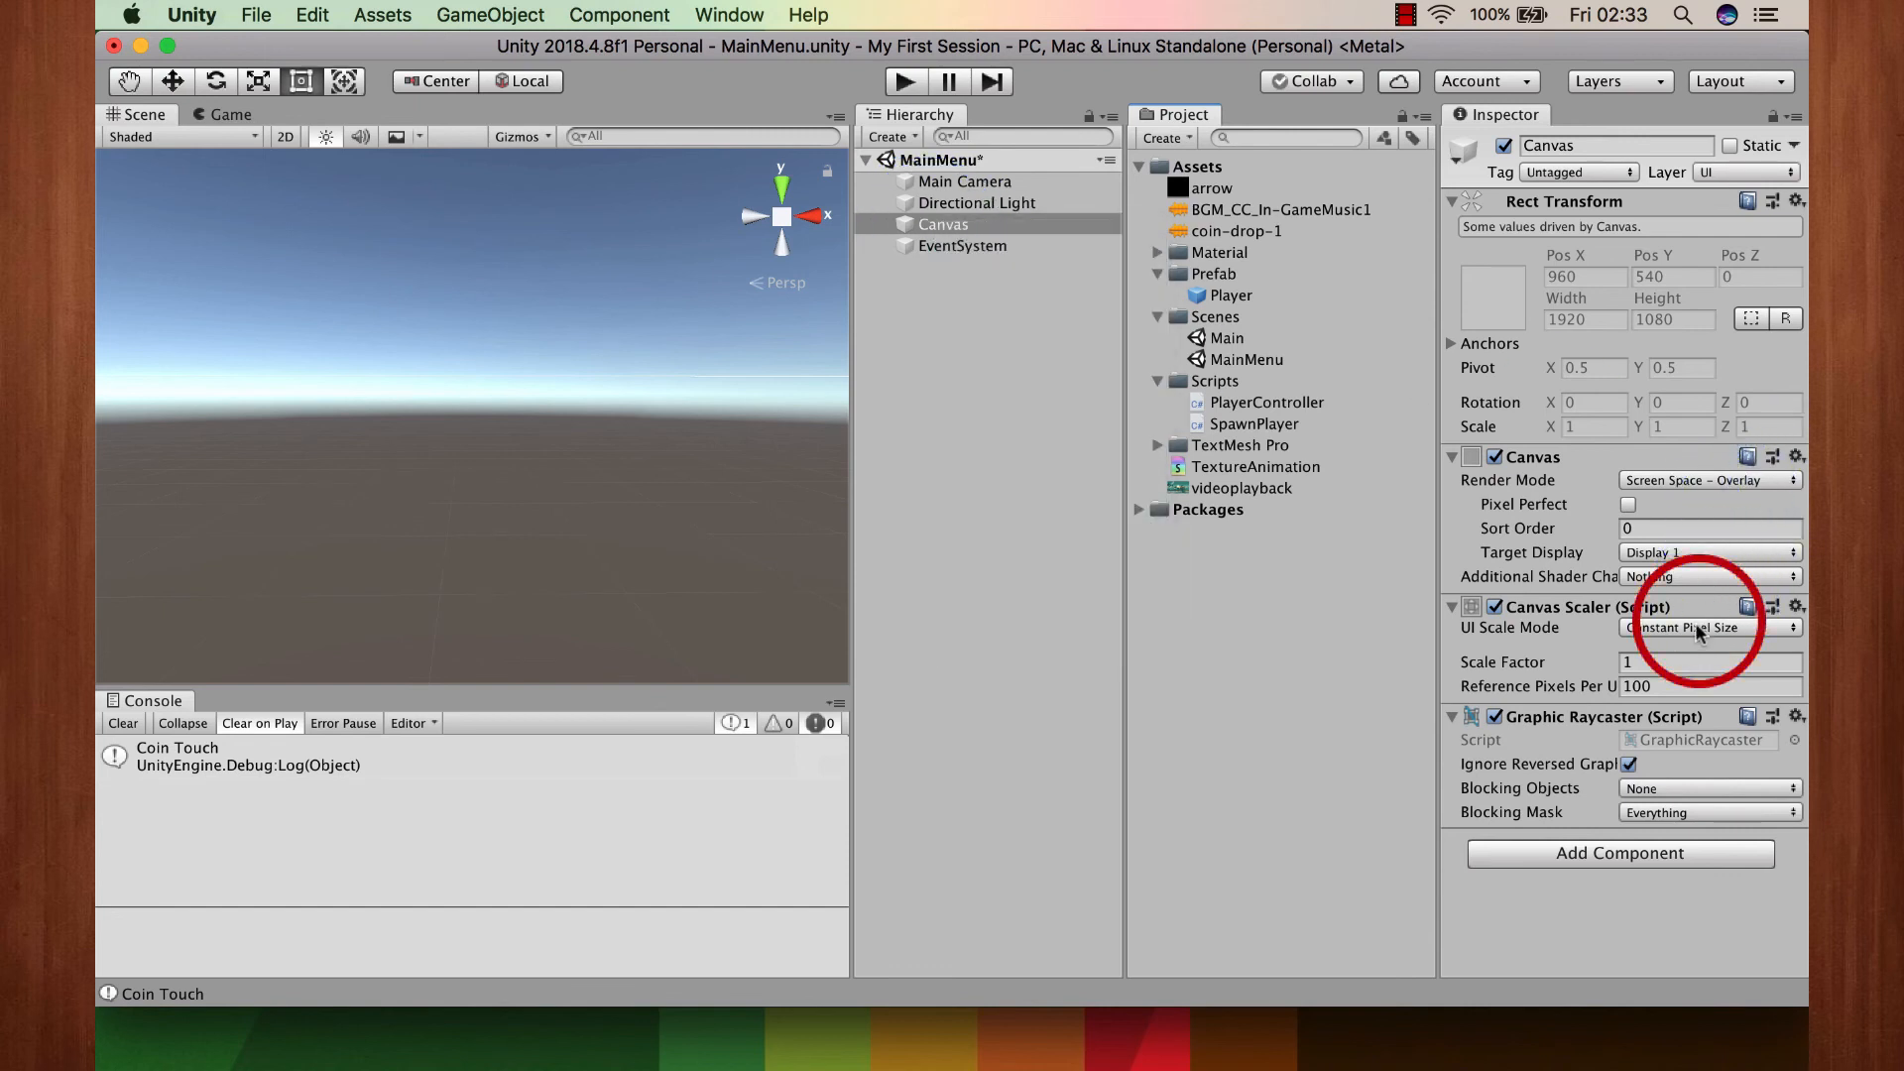
click(1694, 625)
click(1647, 647)
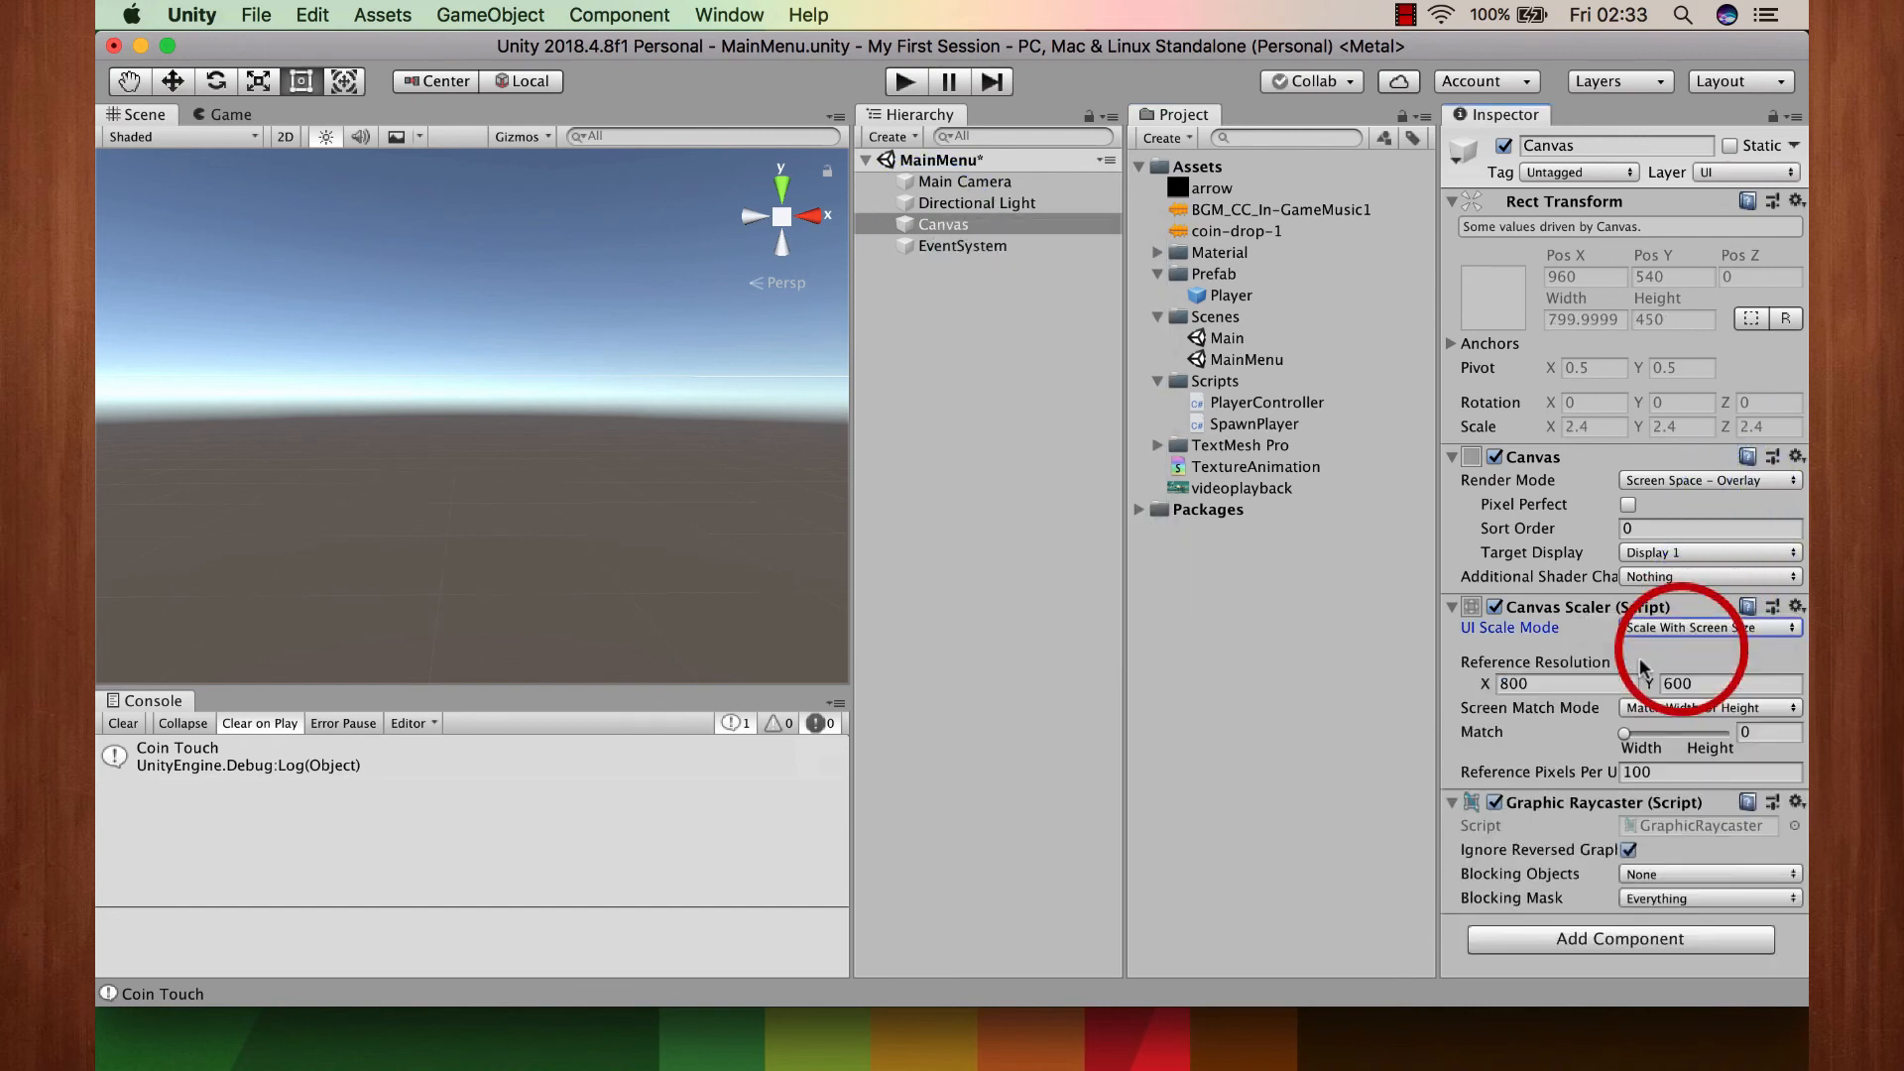
click(1575, 684)
text(192)
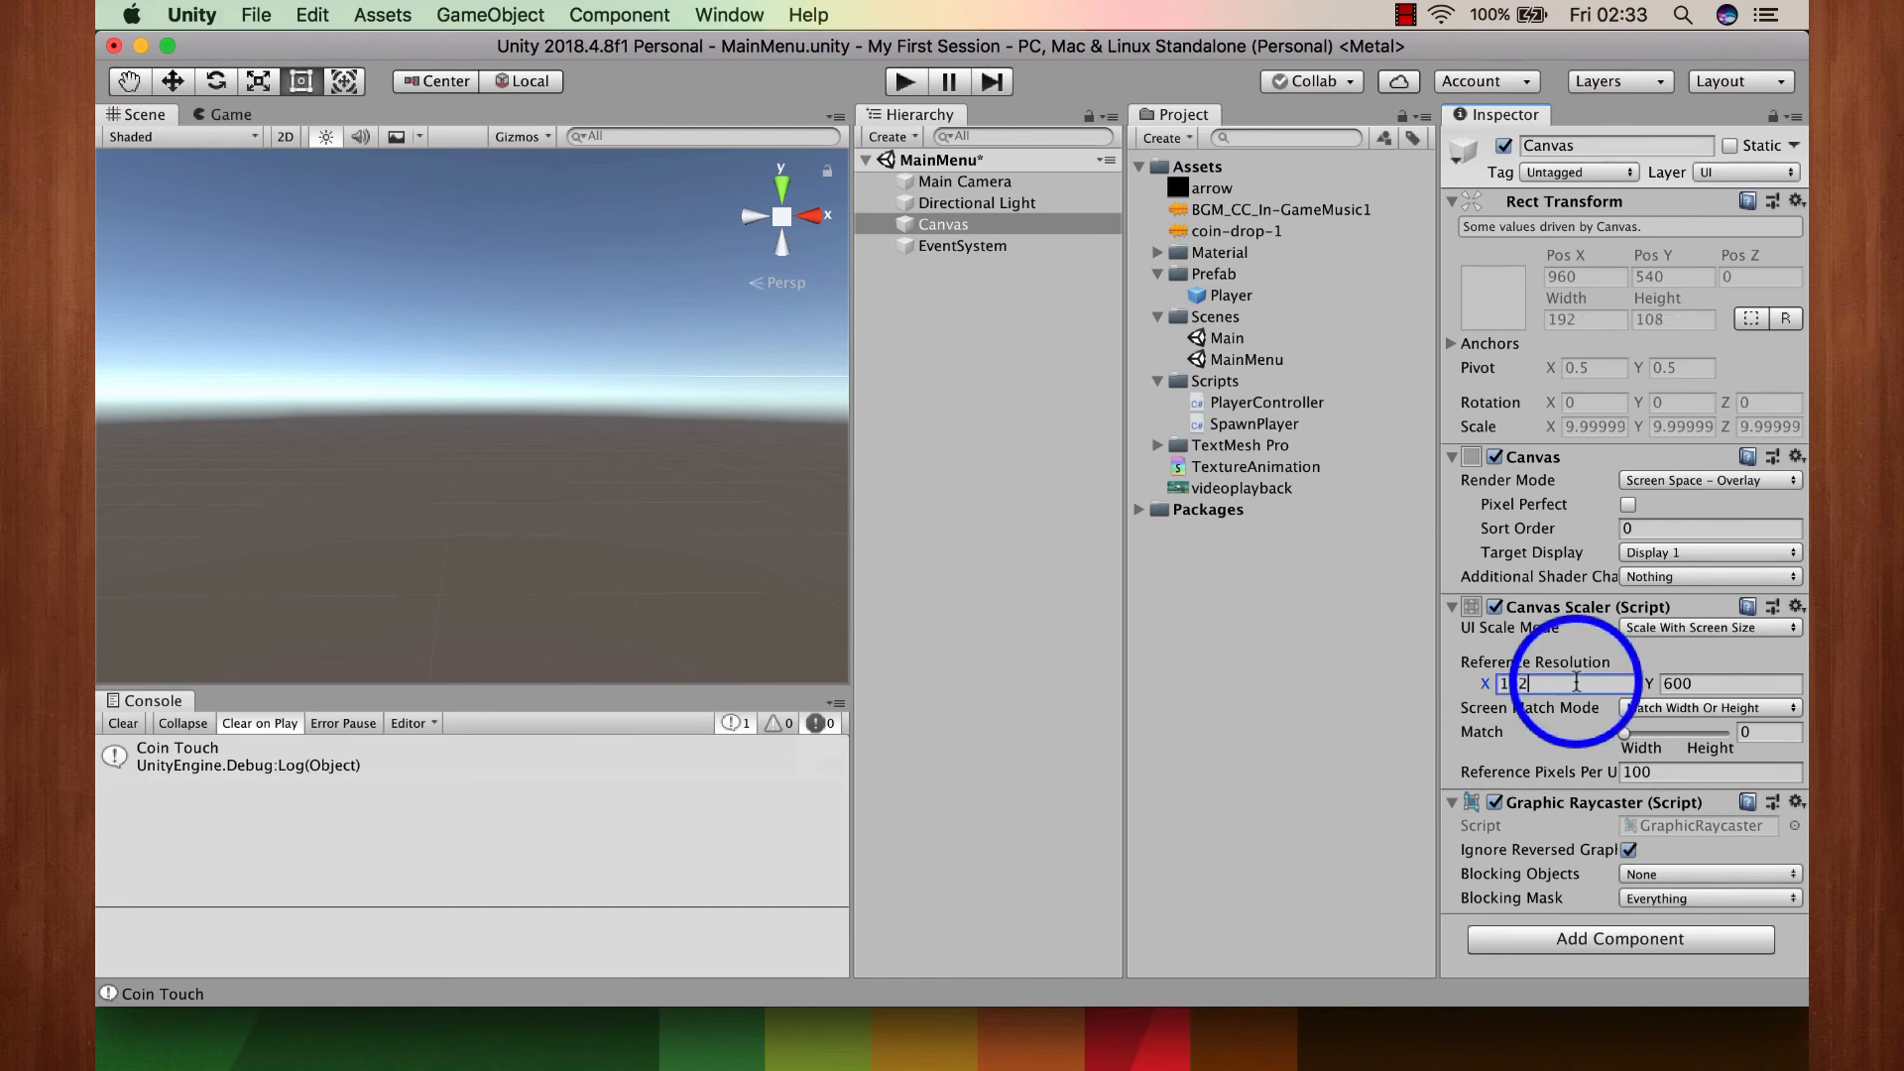
text(0)
key(Tab)
text(1080)
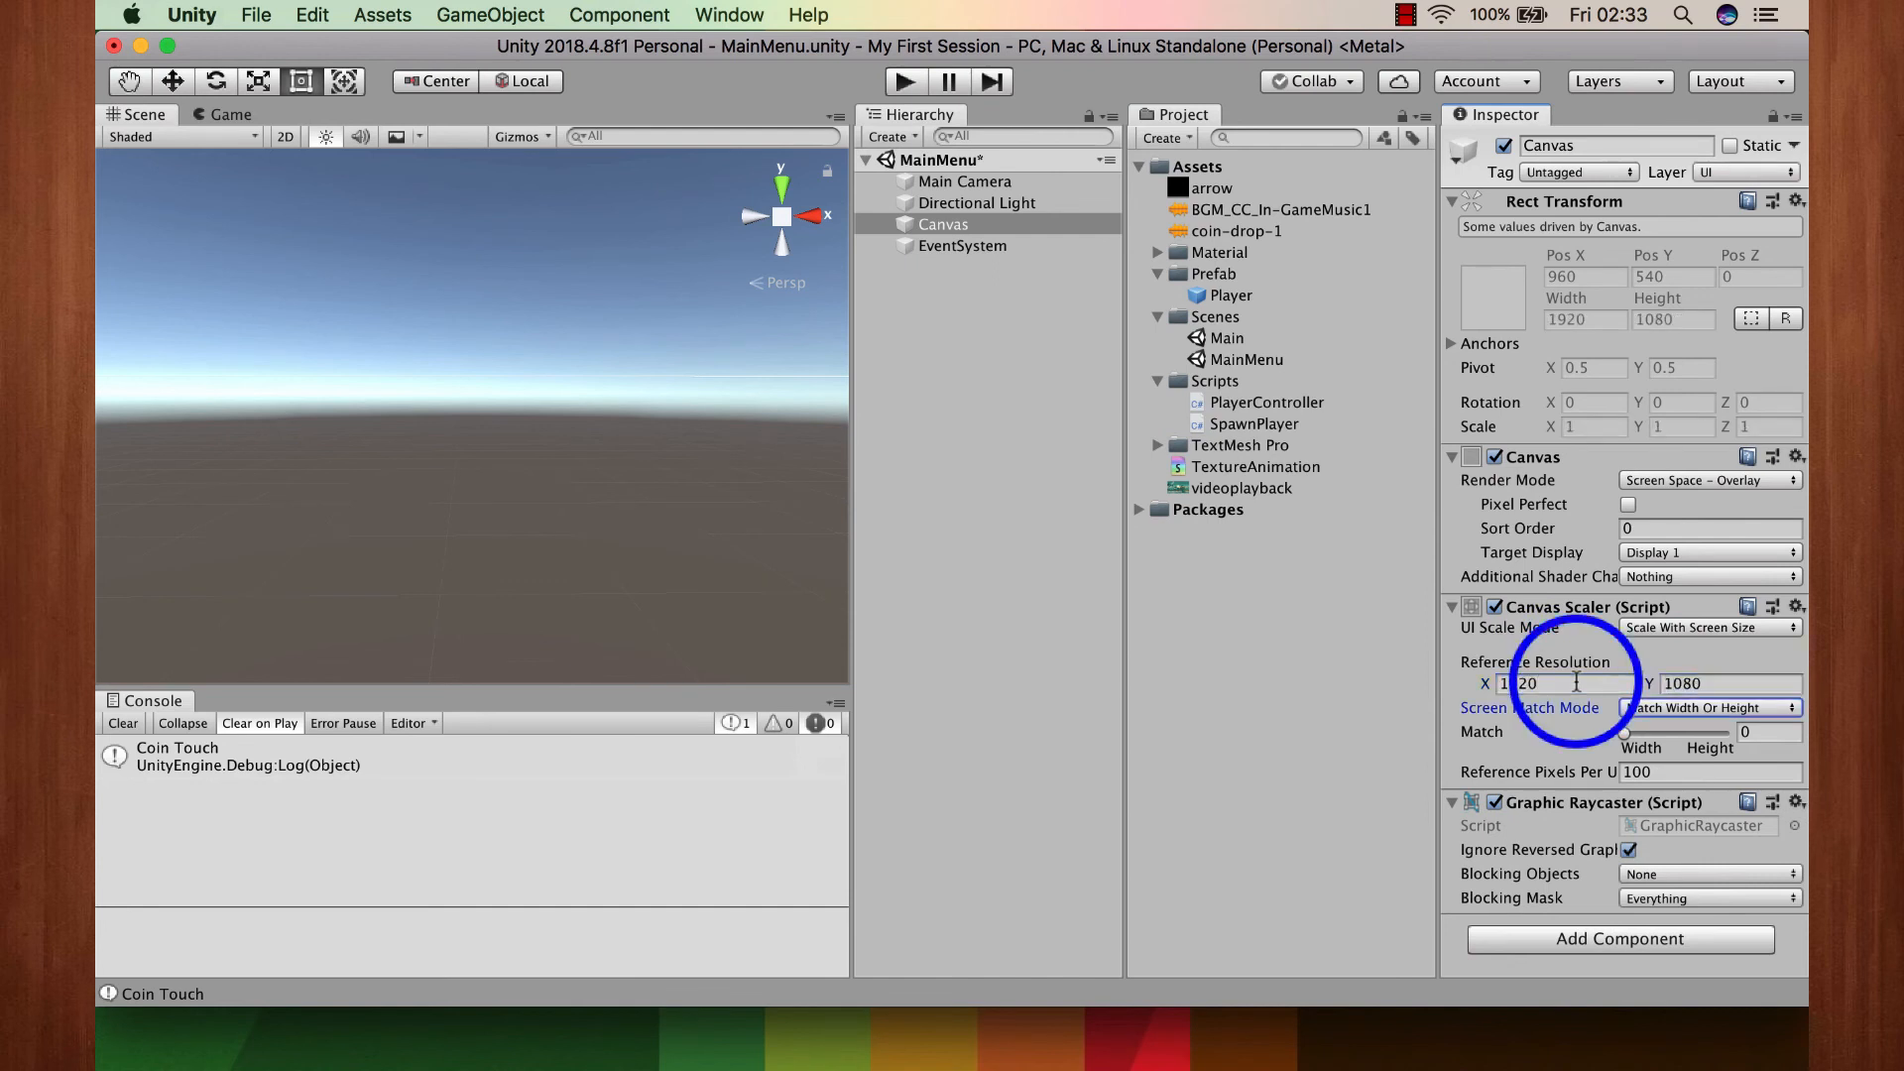
key(Tab)
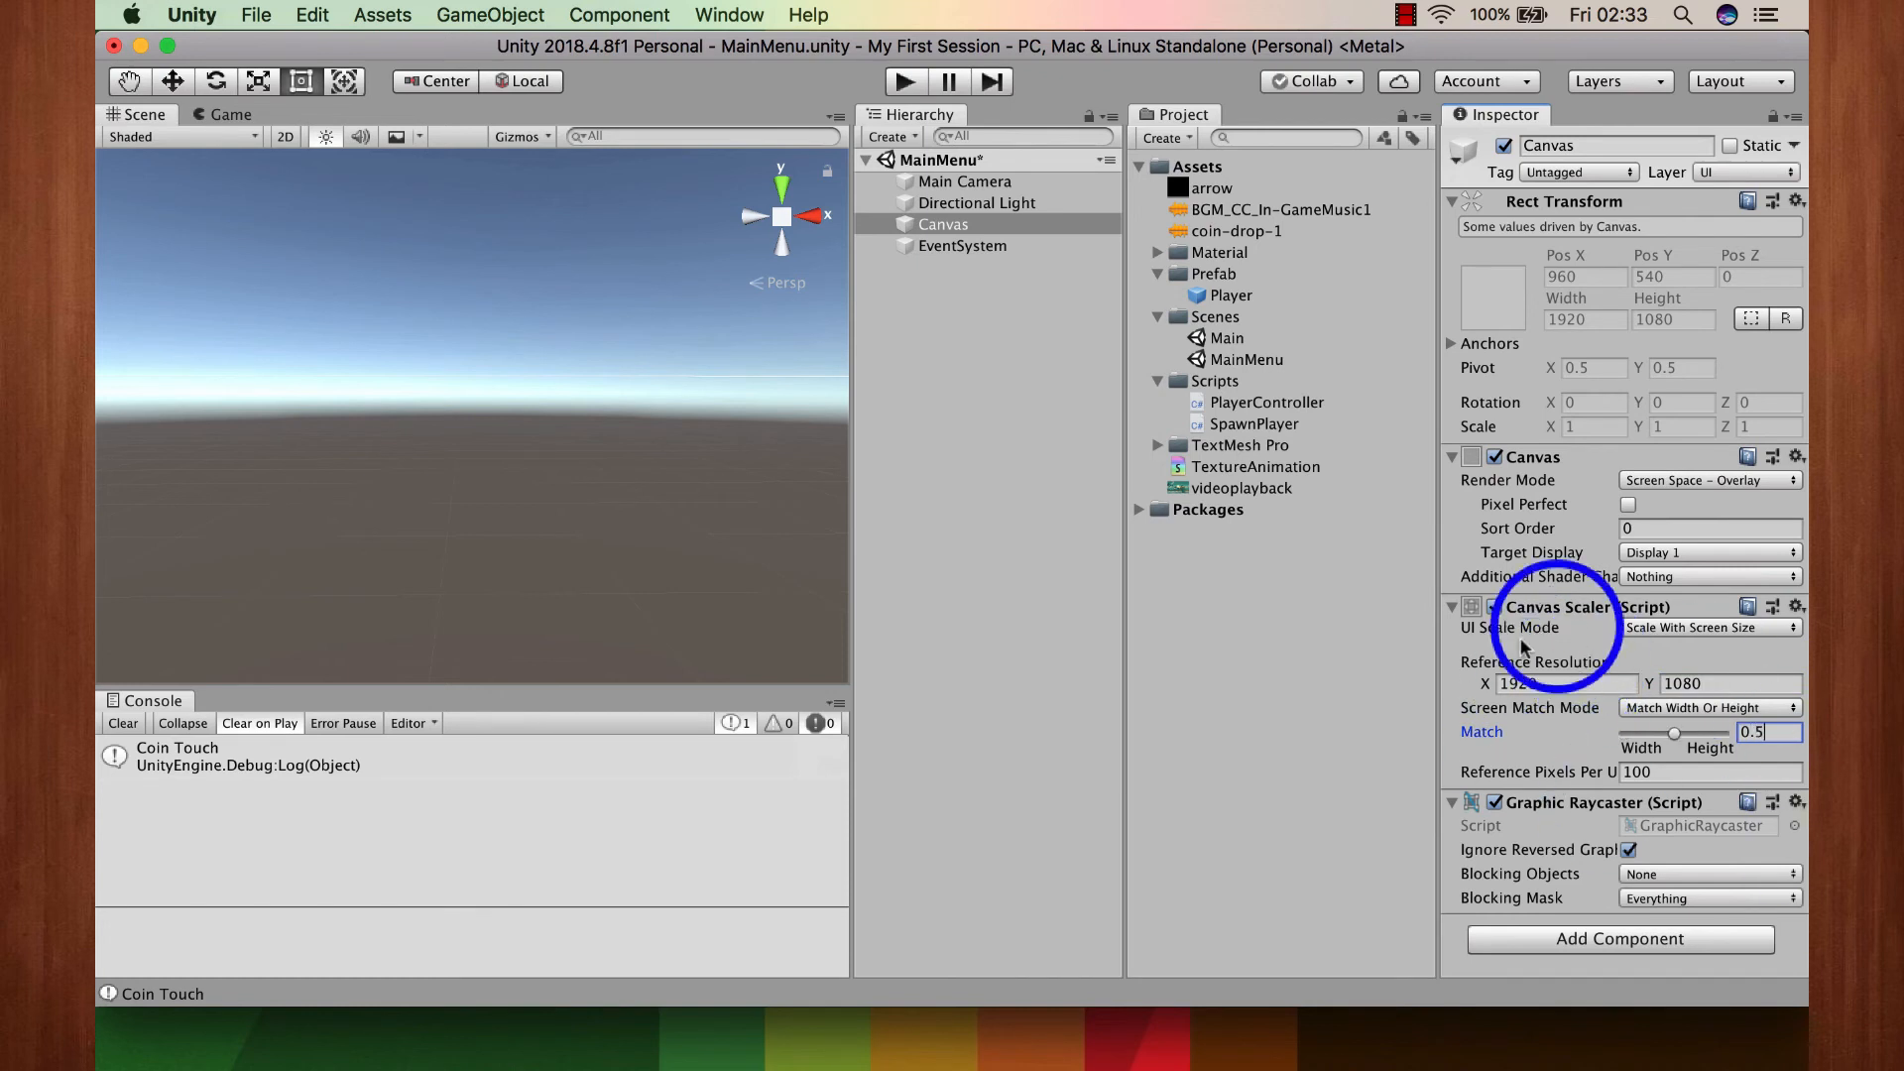
Step: Add a UI Panel as a child of the Canvas
click(958, 226)
right_click(958, 224)
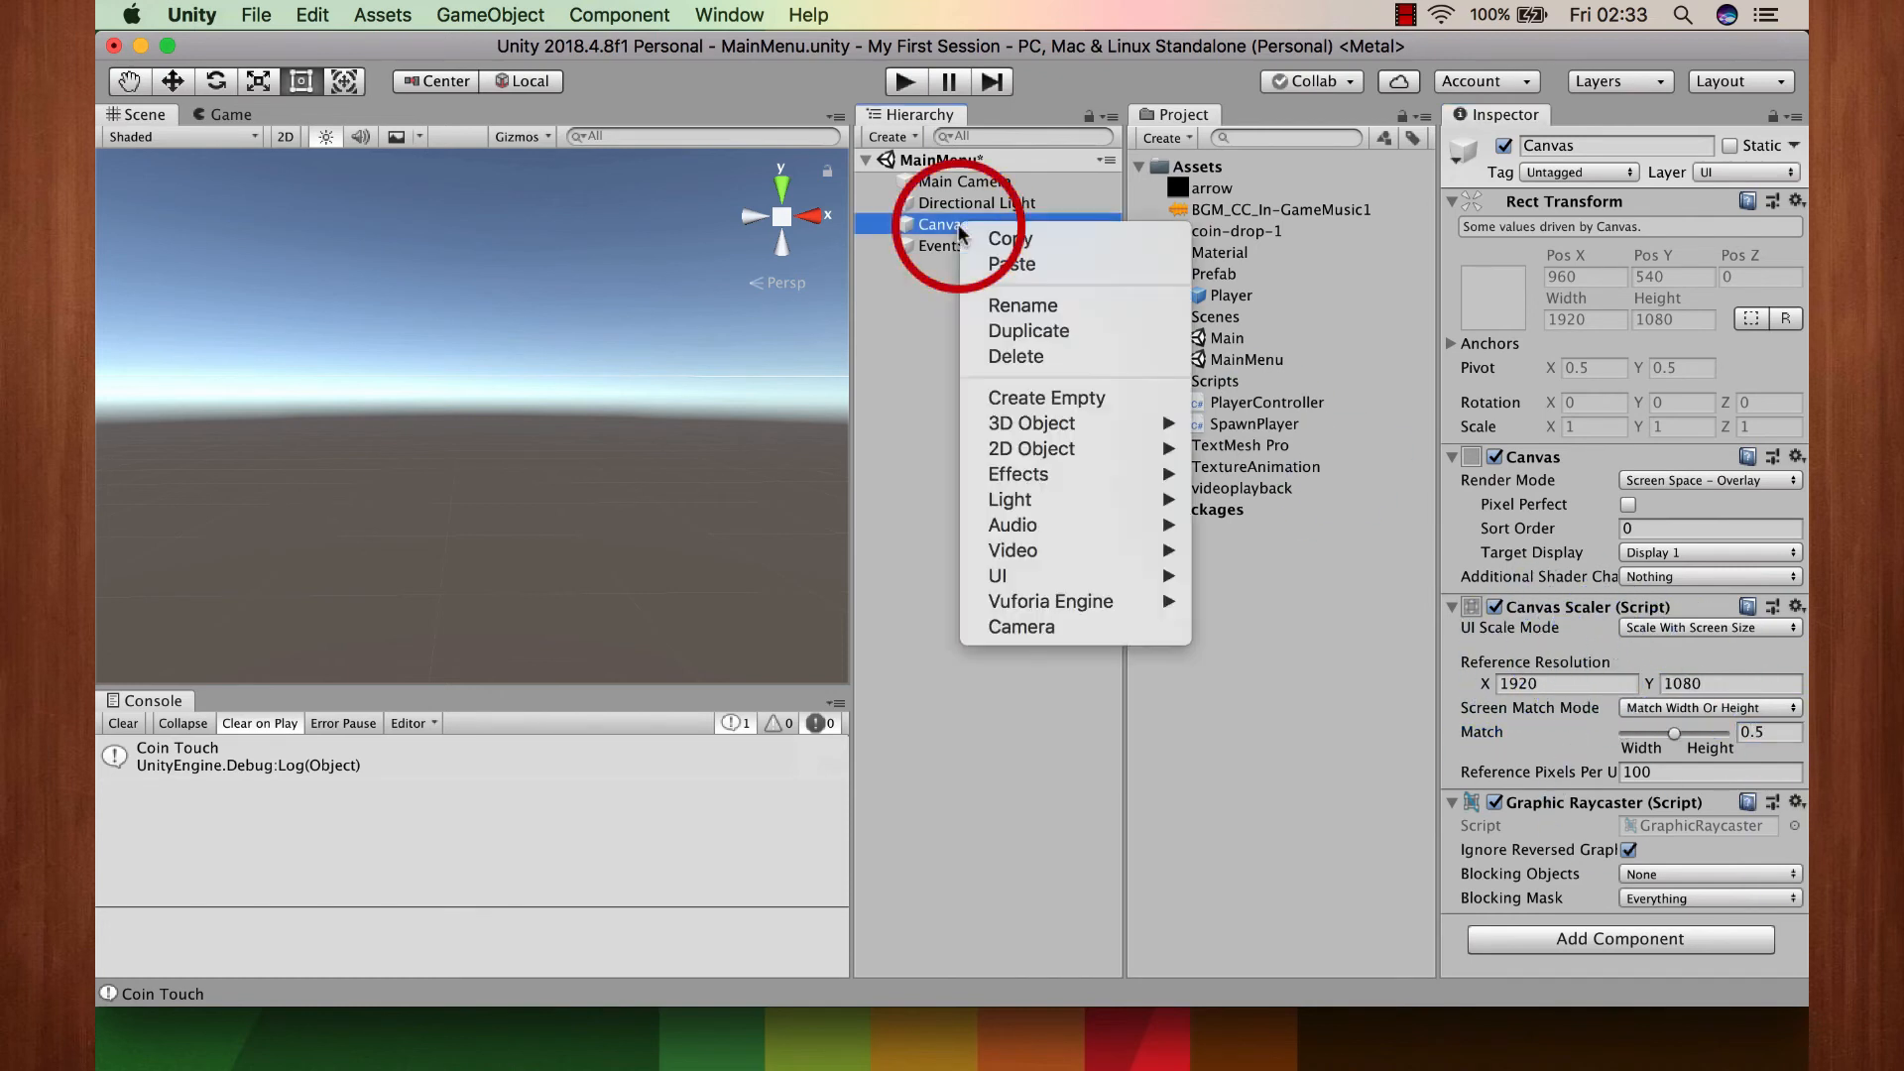
mouse_move(1052, 557)
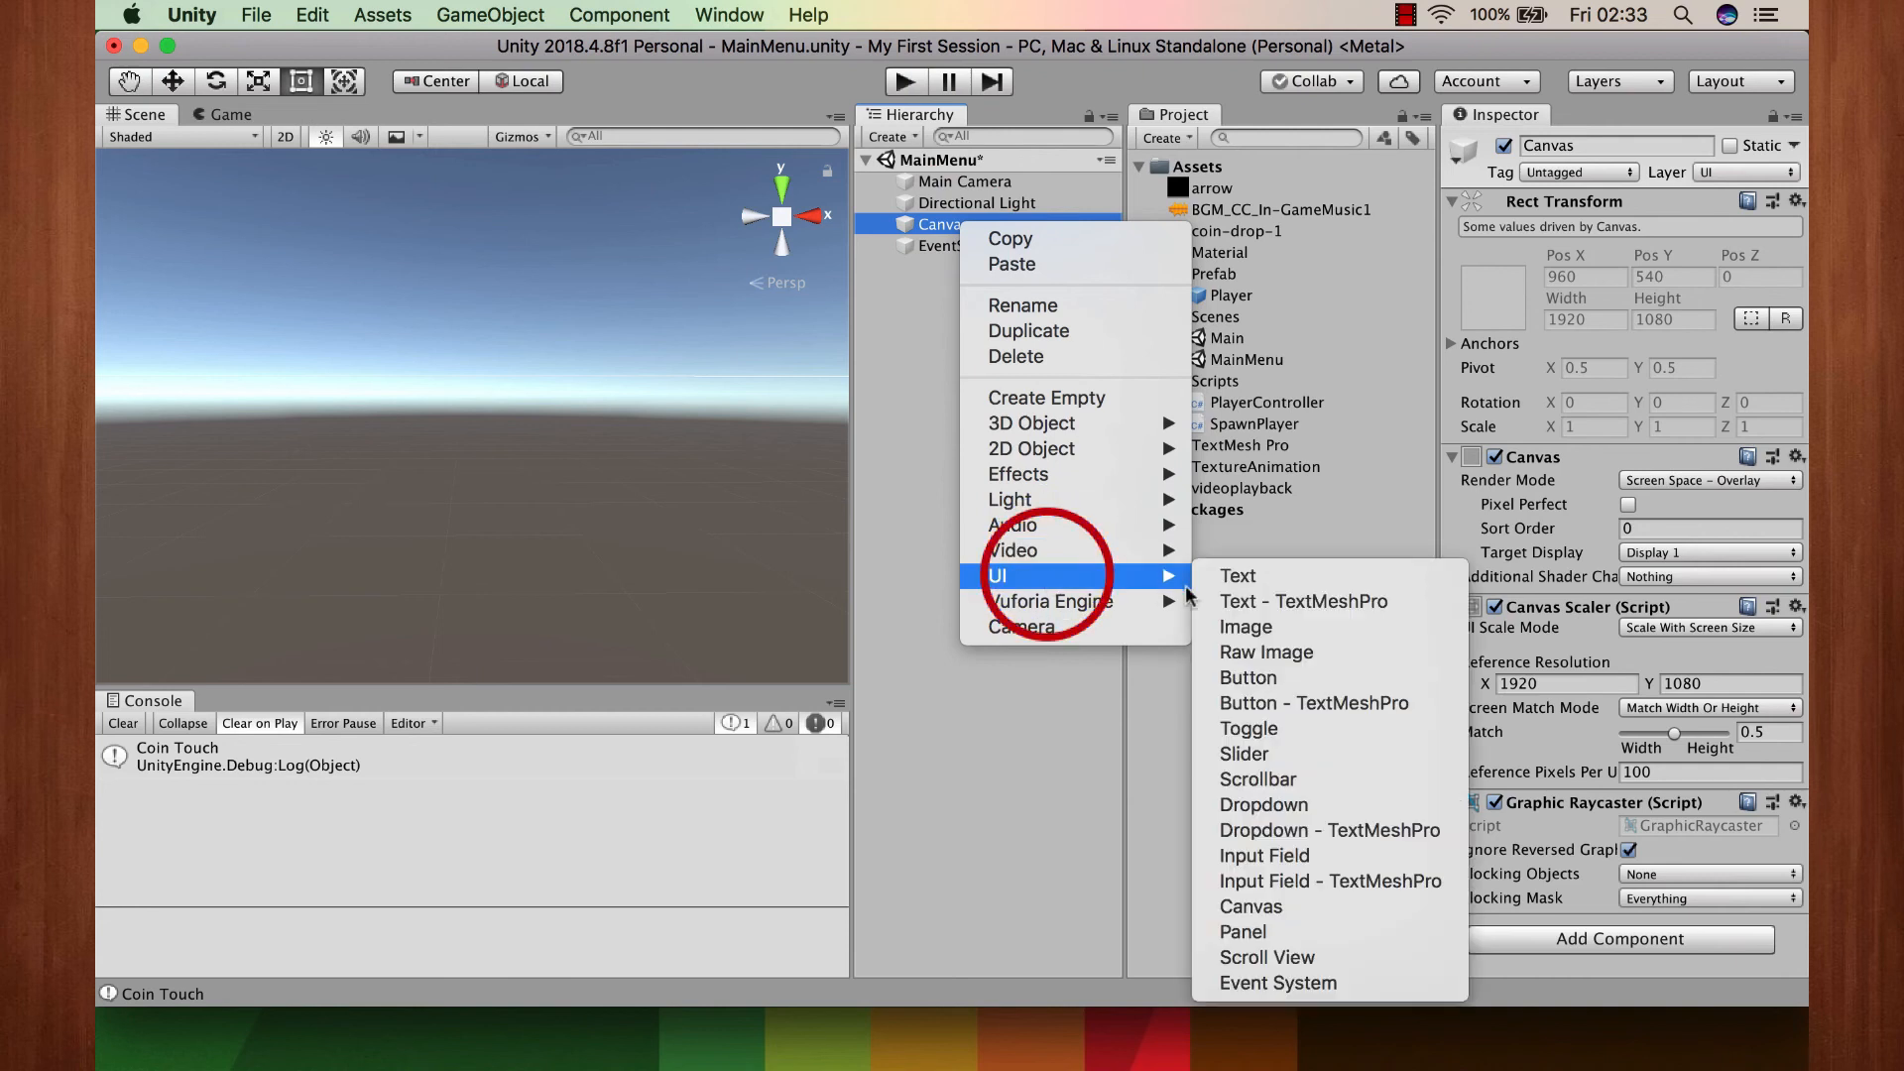
click(1262, 932)
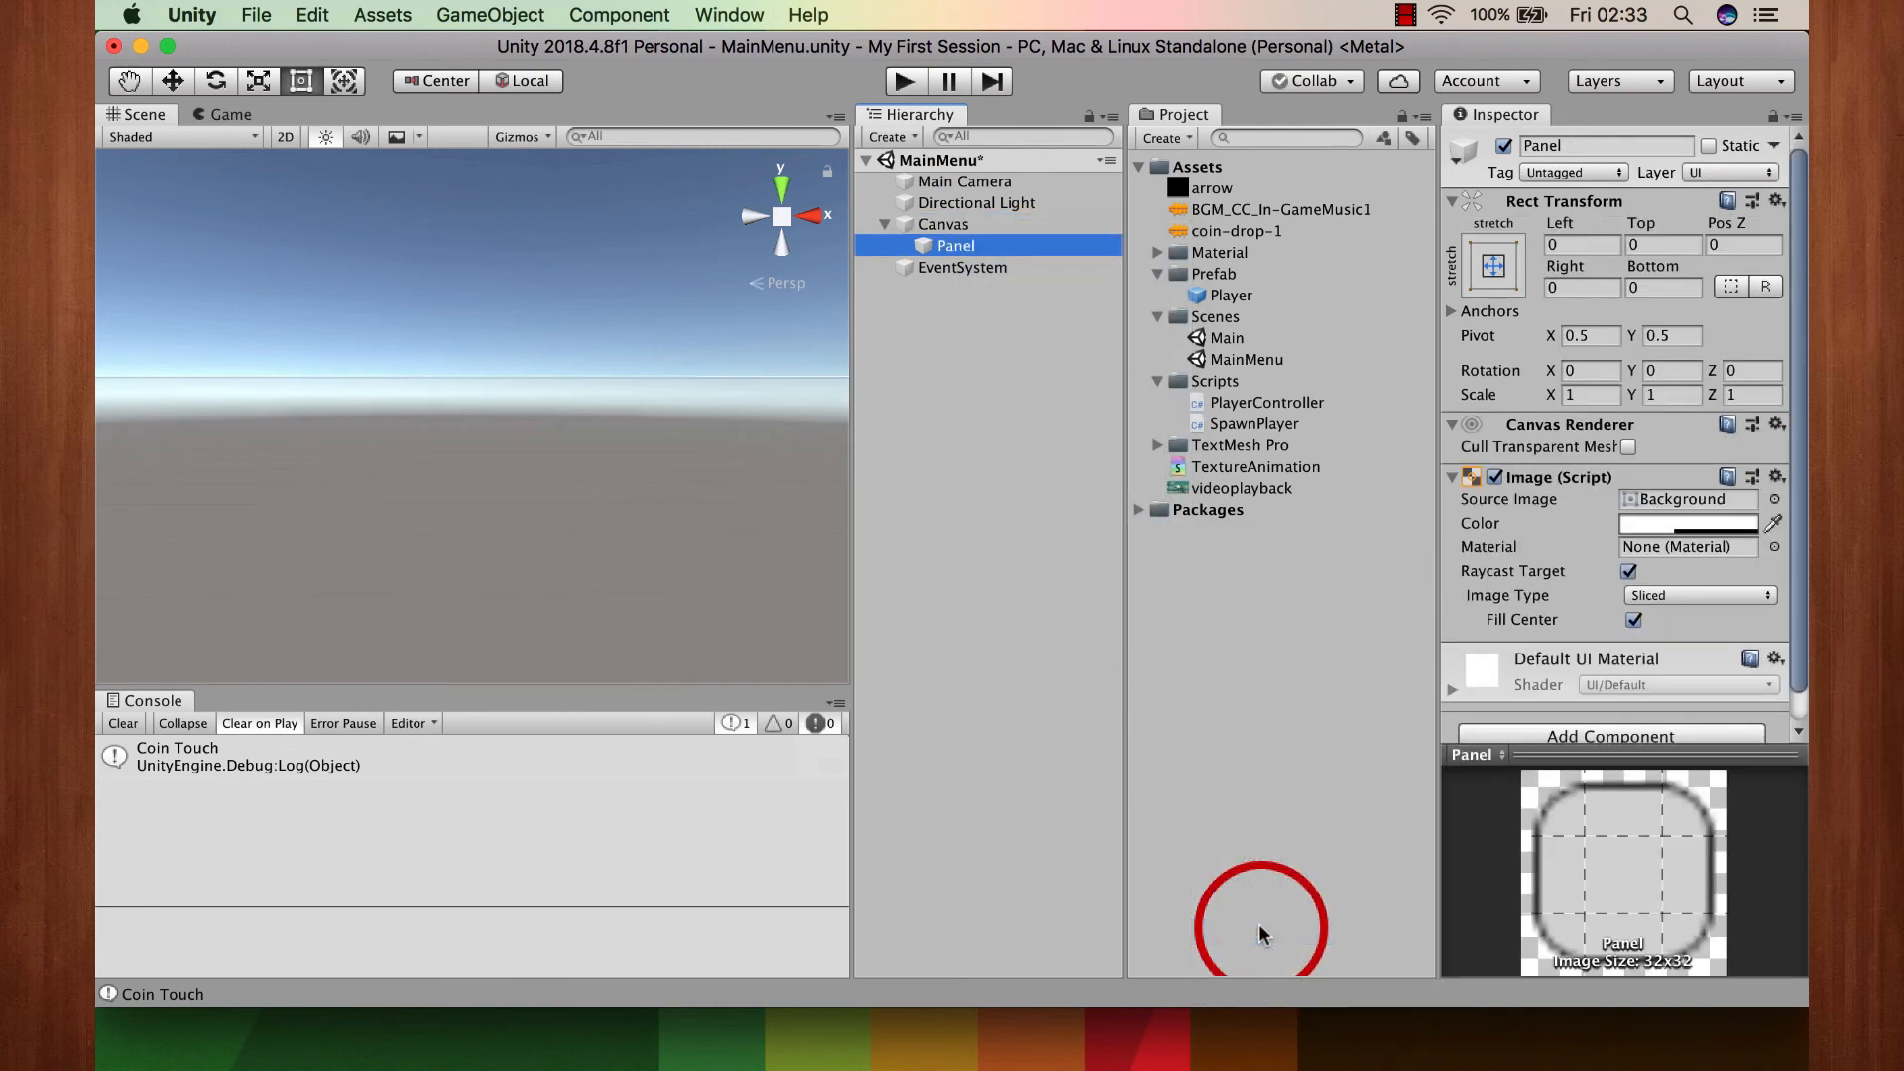
Step: Set the Panel's image color to a fully opaque red, E52020 with alpha 255
click(1689, 524)
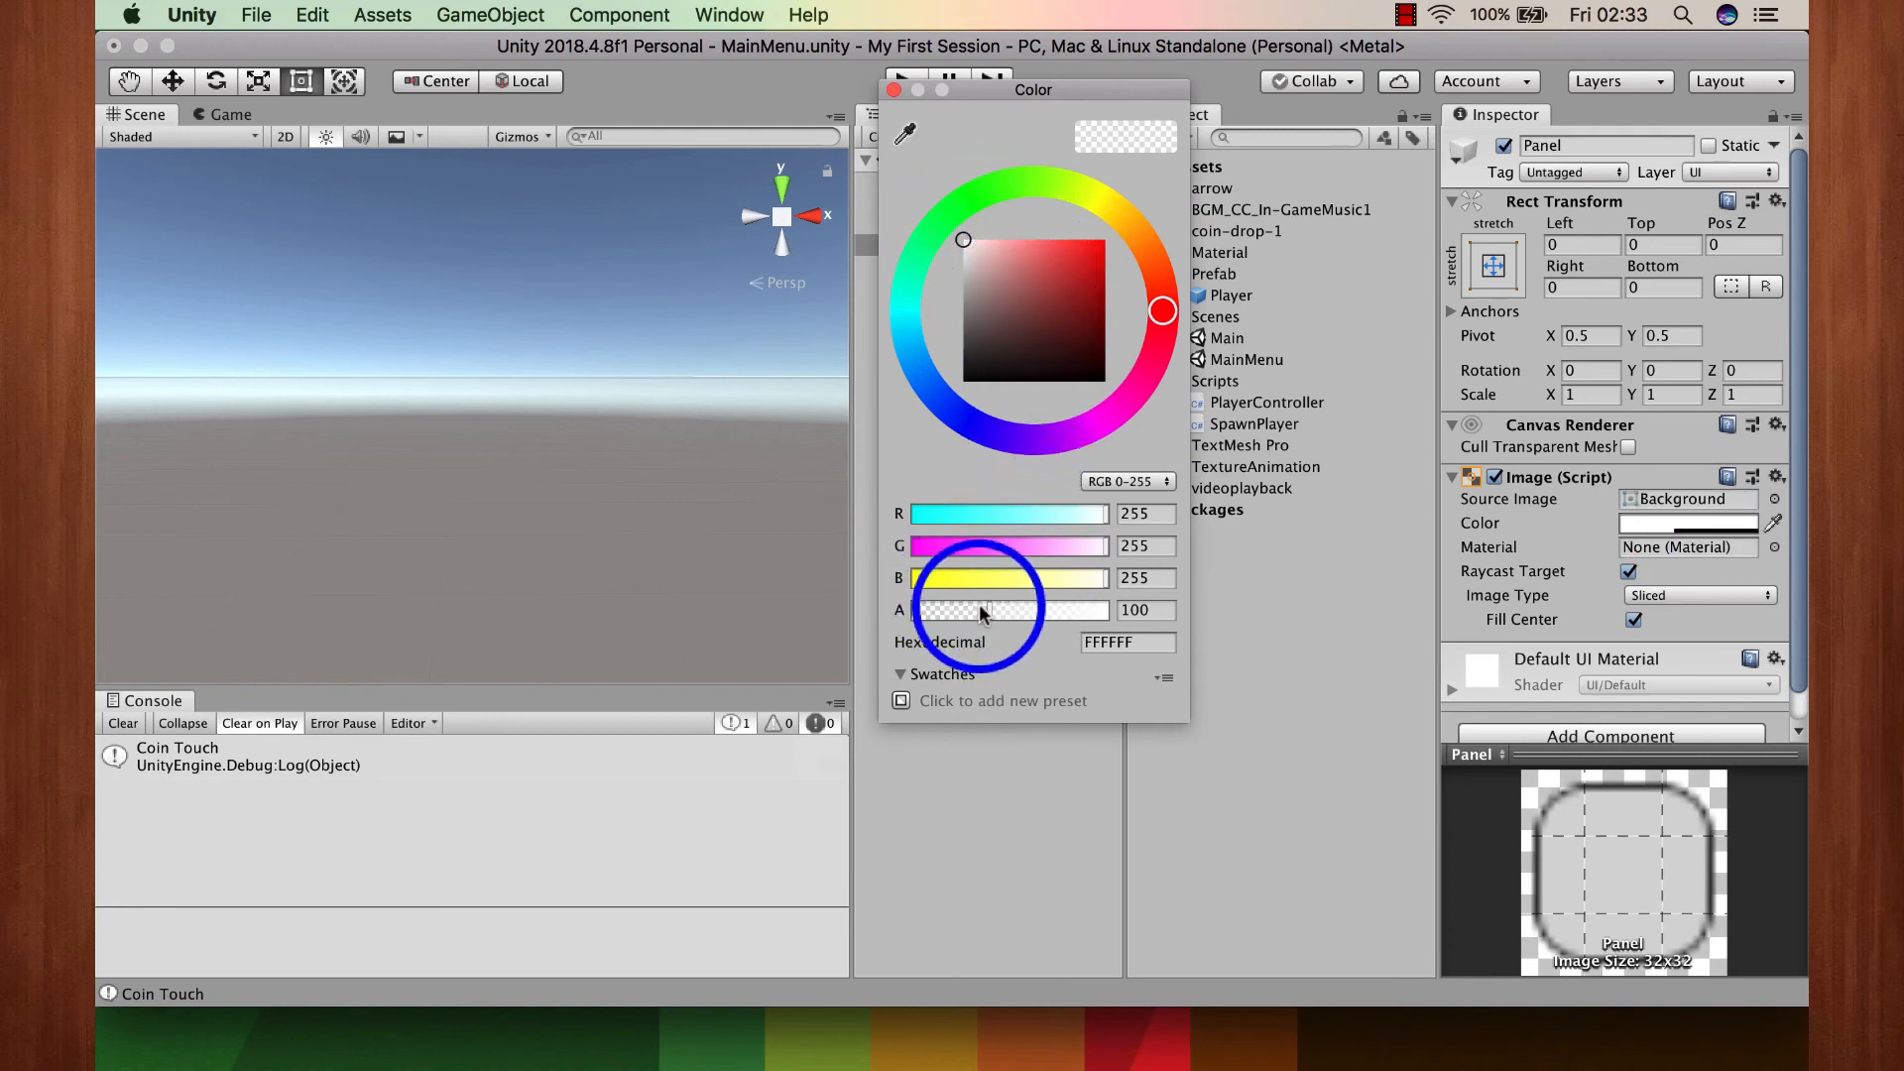
drag(979, 607, 1347, 611)
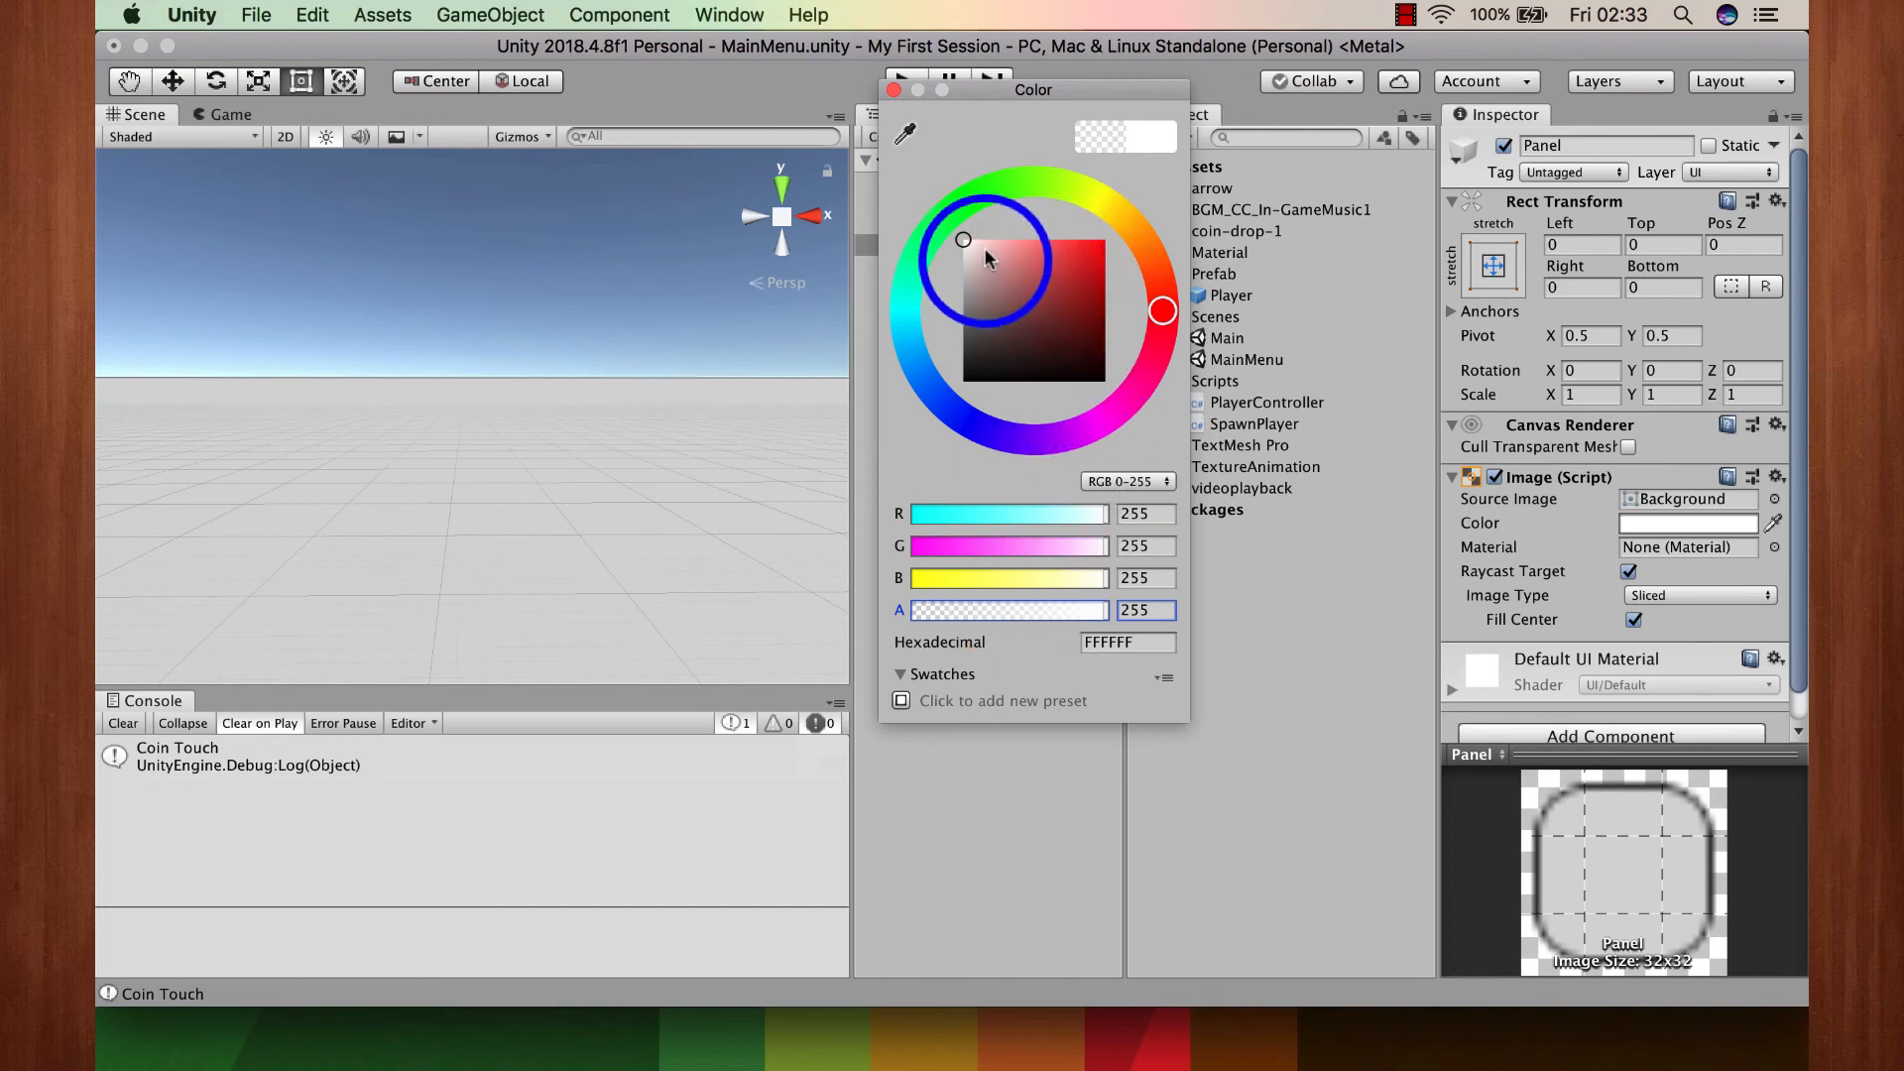
click(953, 219)
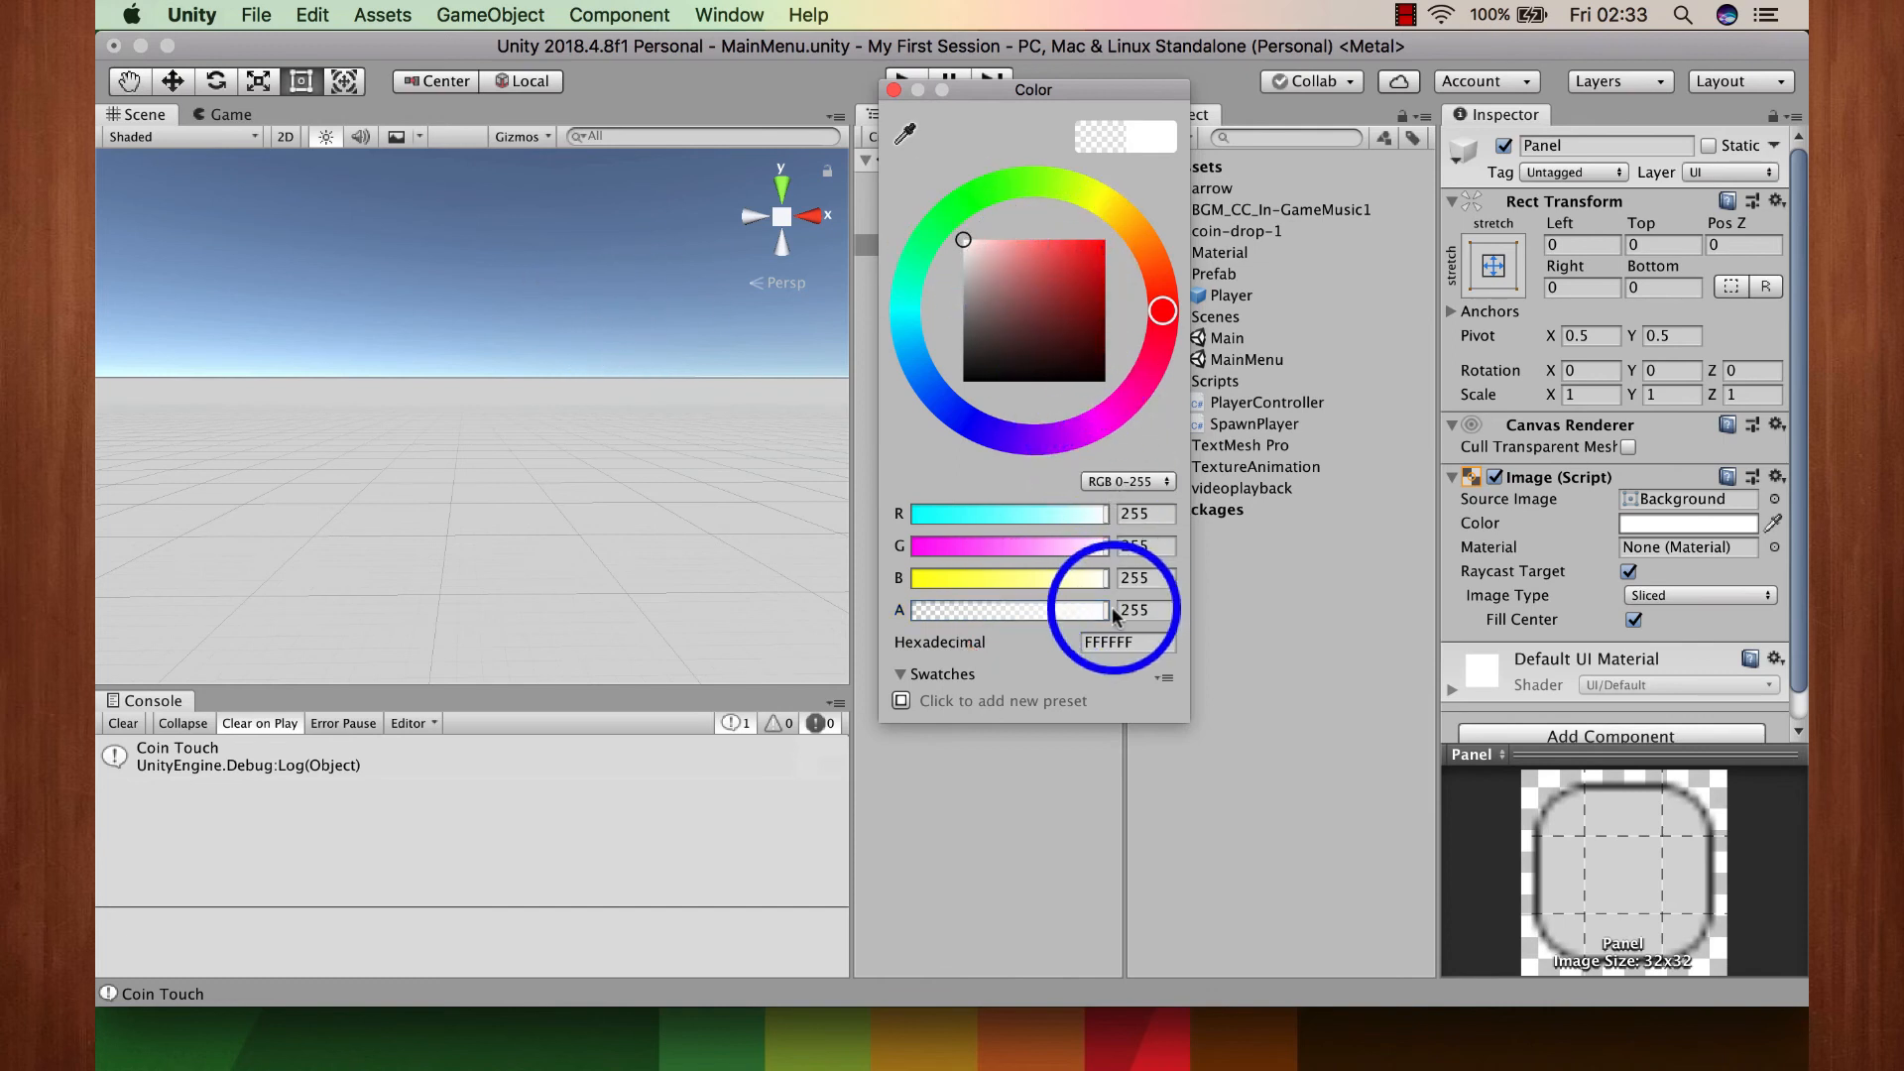
click(1087, 257)
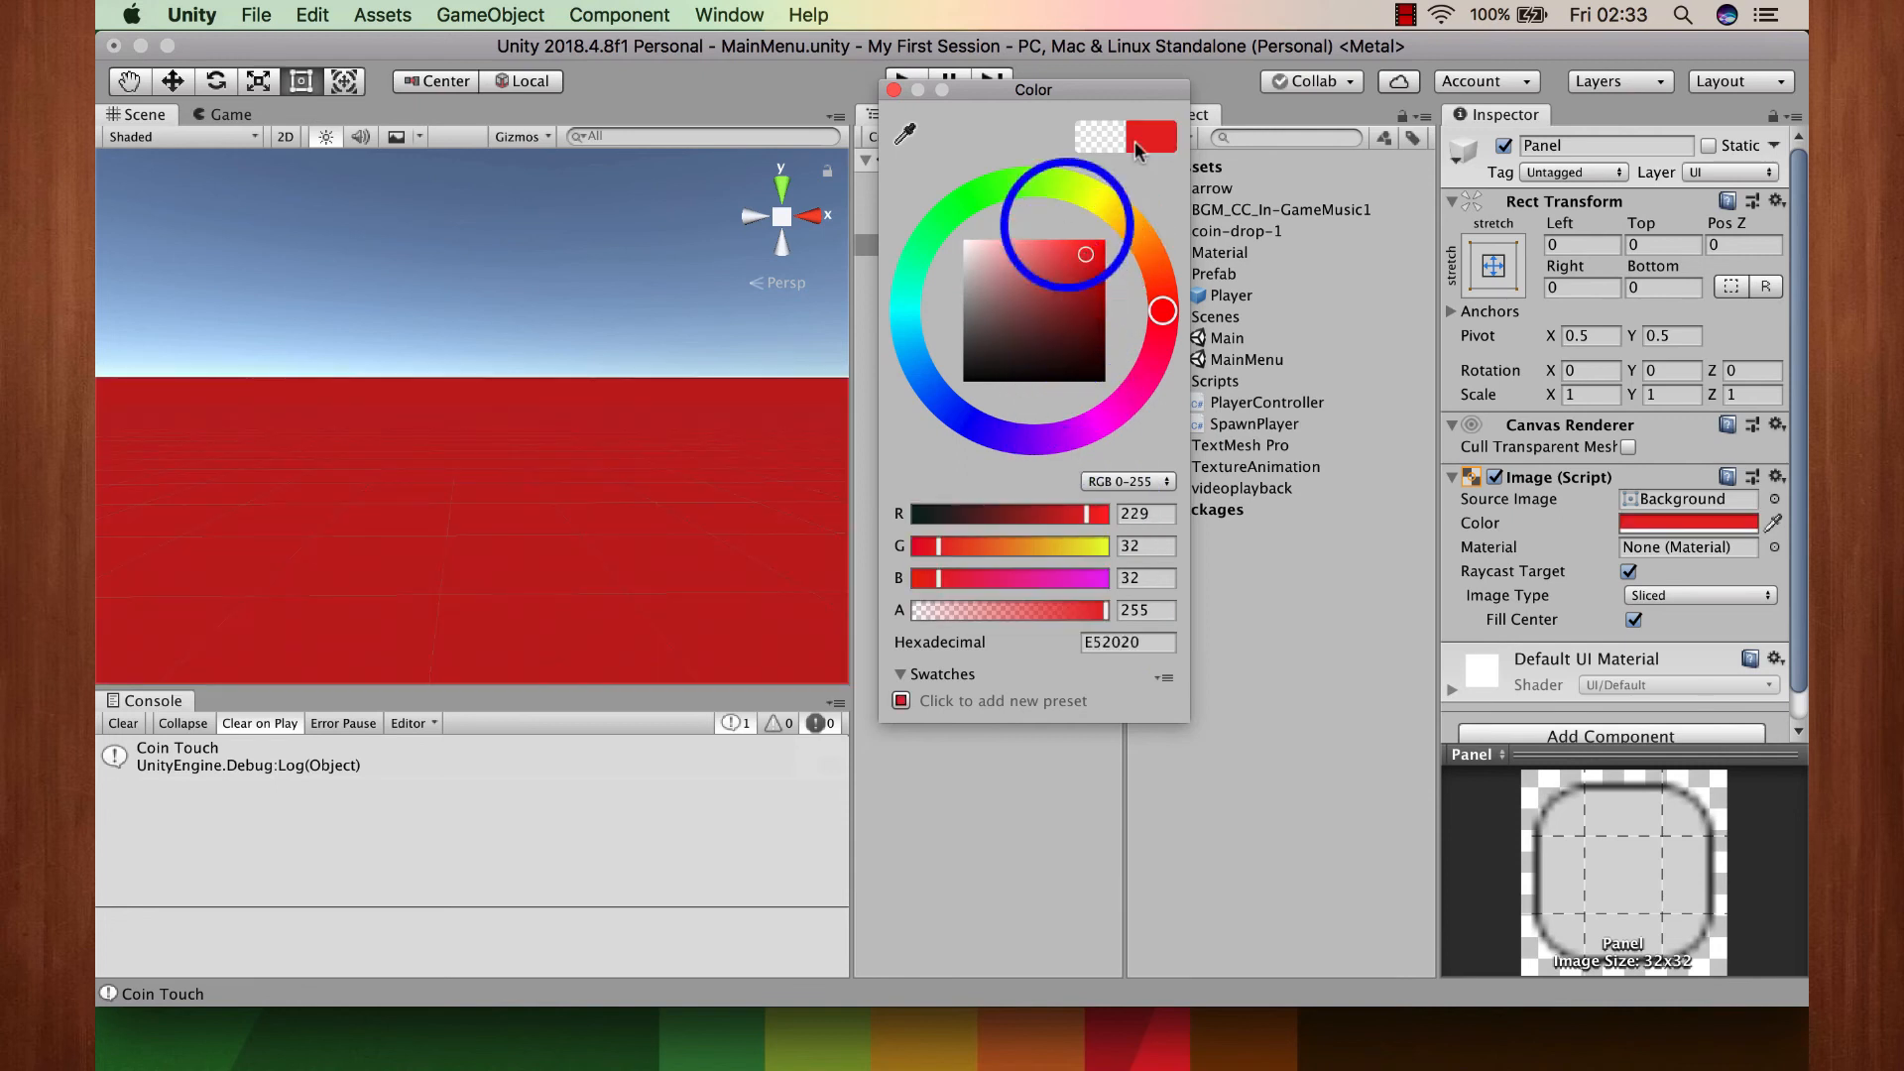
click(893, 90)
Step: Check the Canvas and its red Panel in the Game view, ending with the Panel selected
click(953, 225)
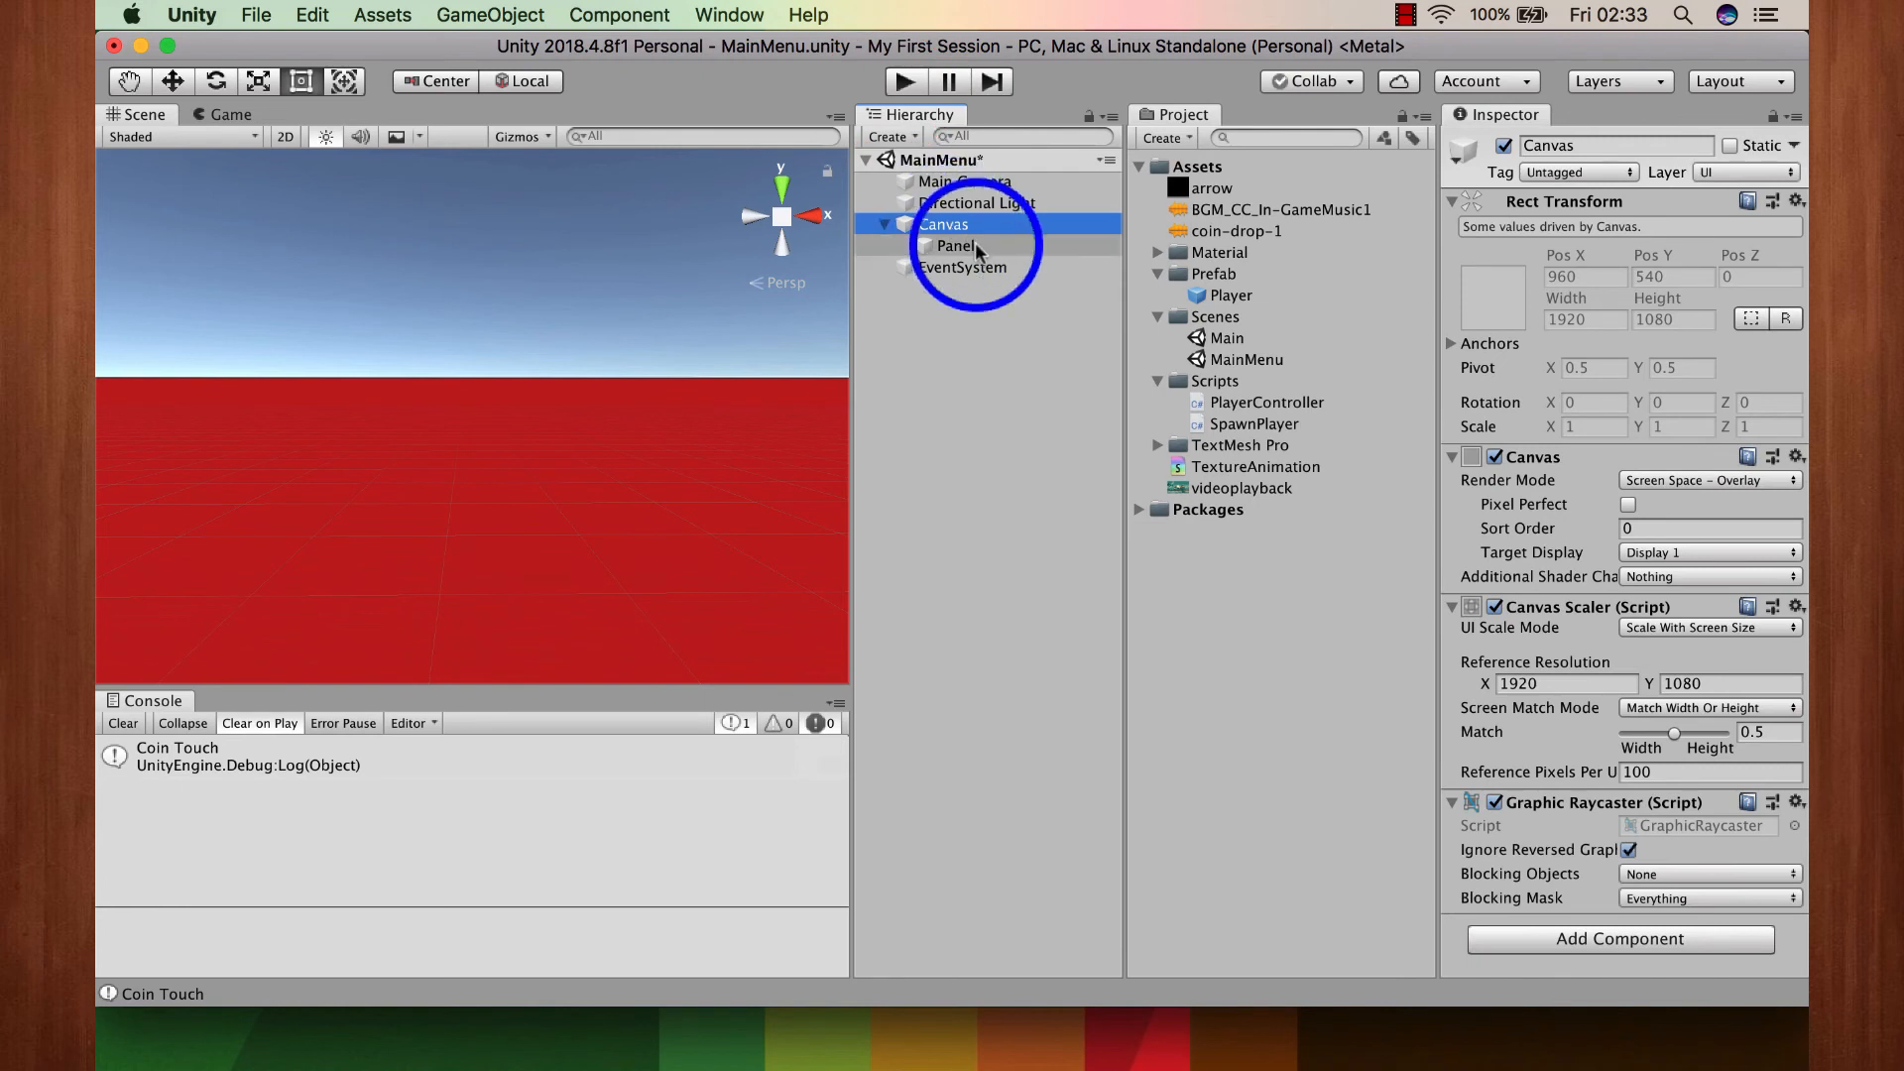
click(950, 223)
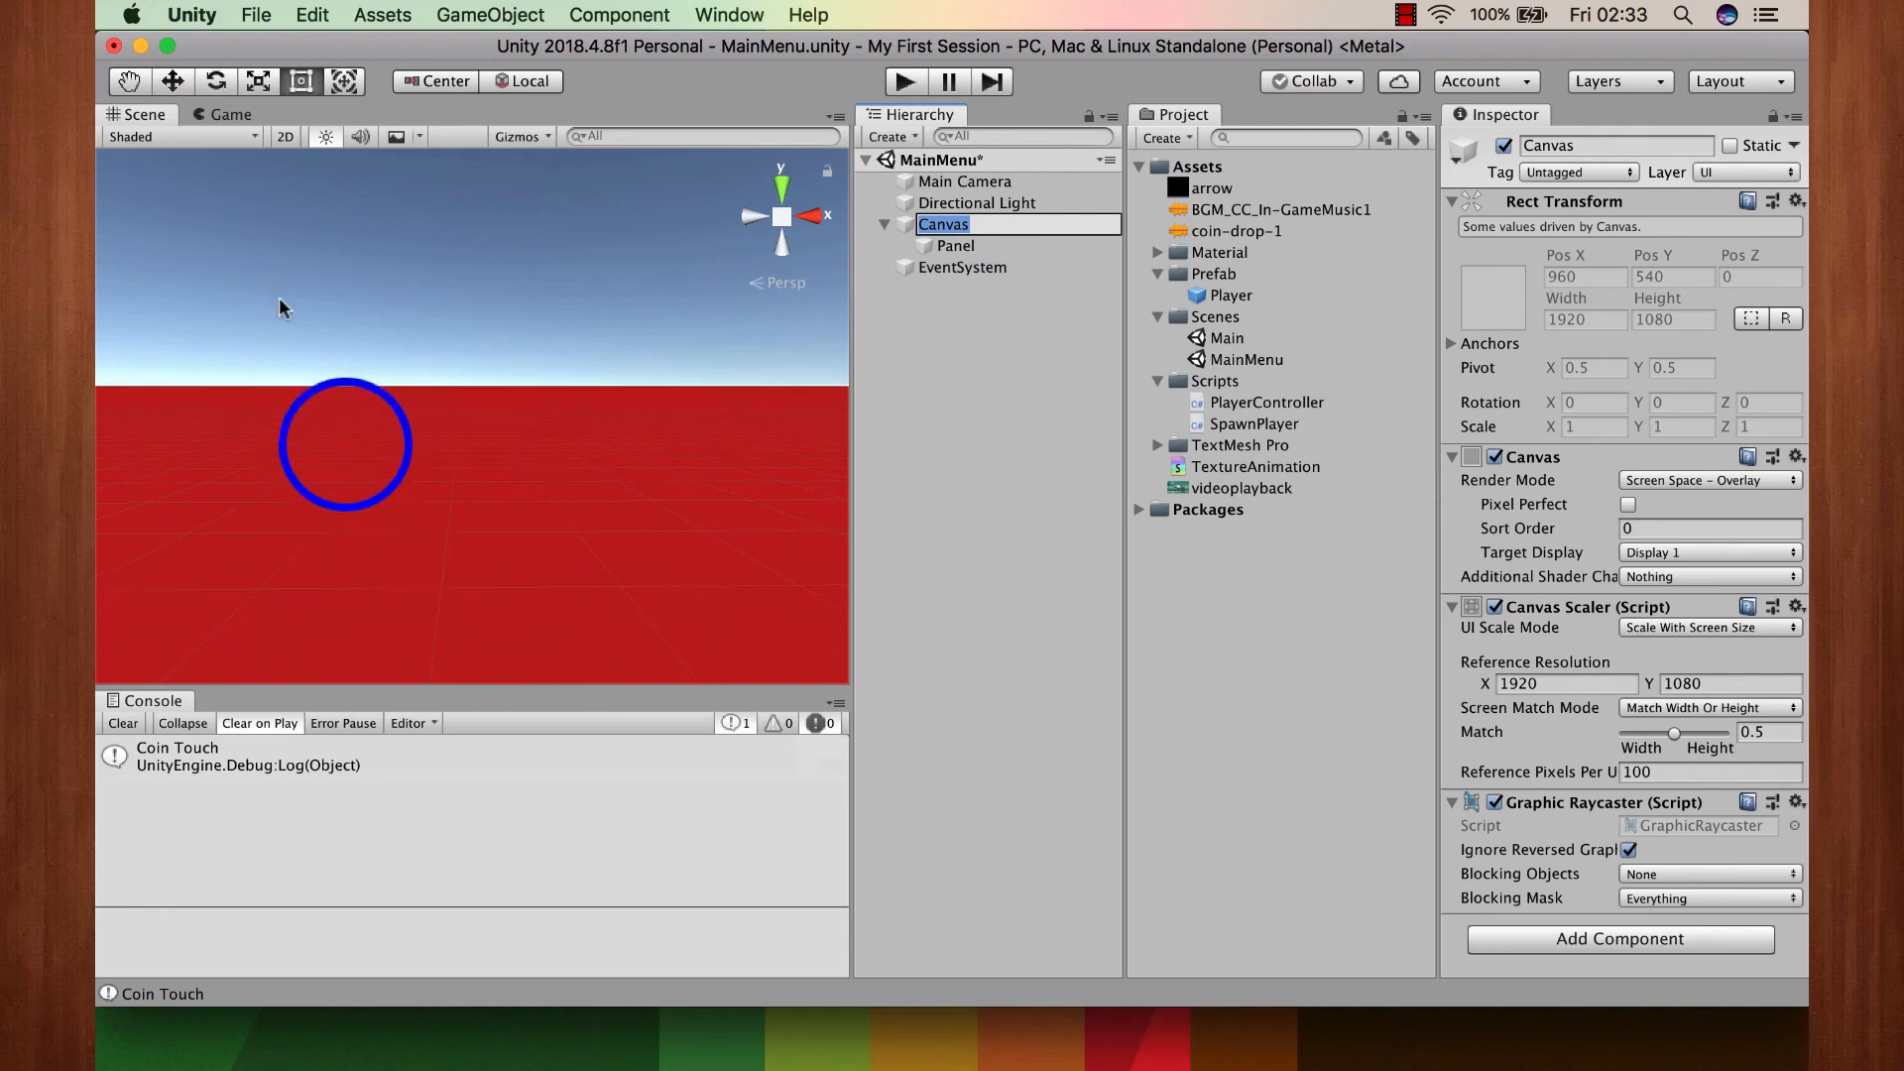
click(218, 116)
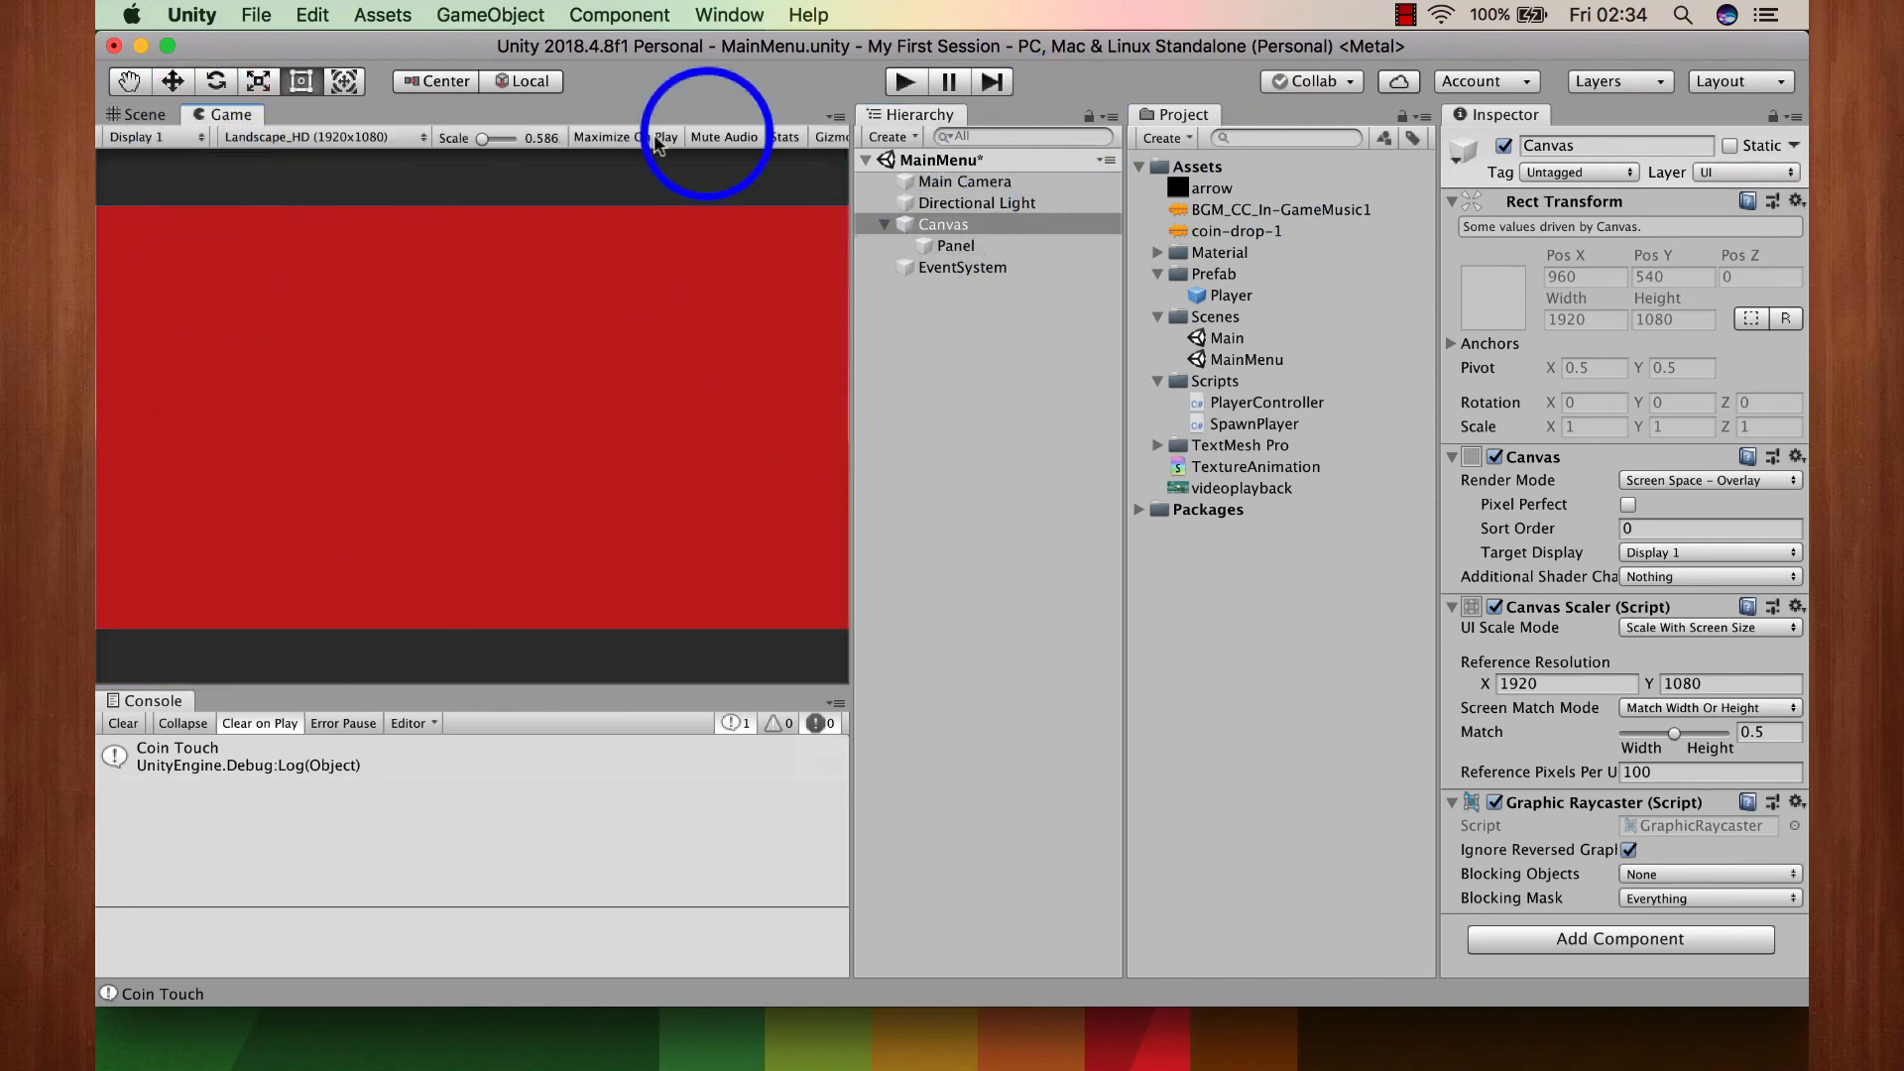
click(953, 247)
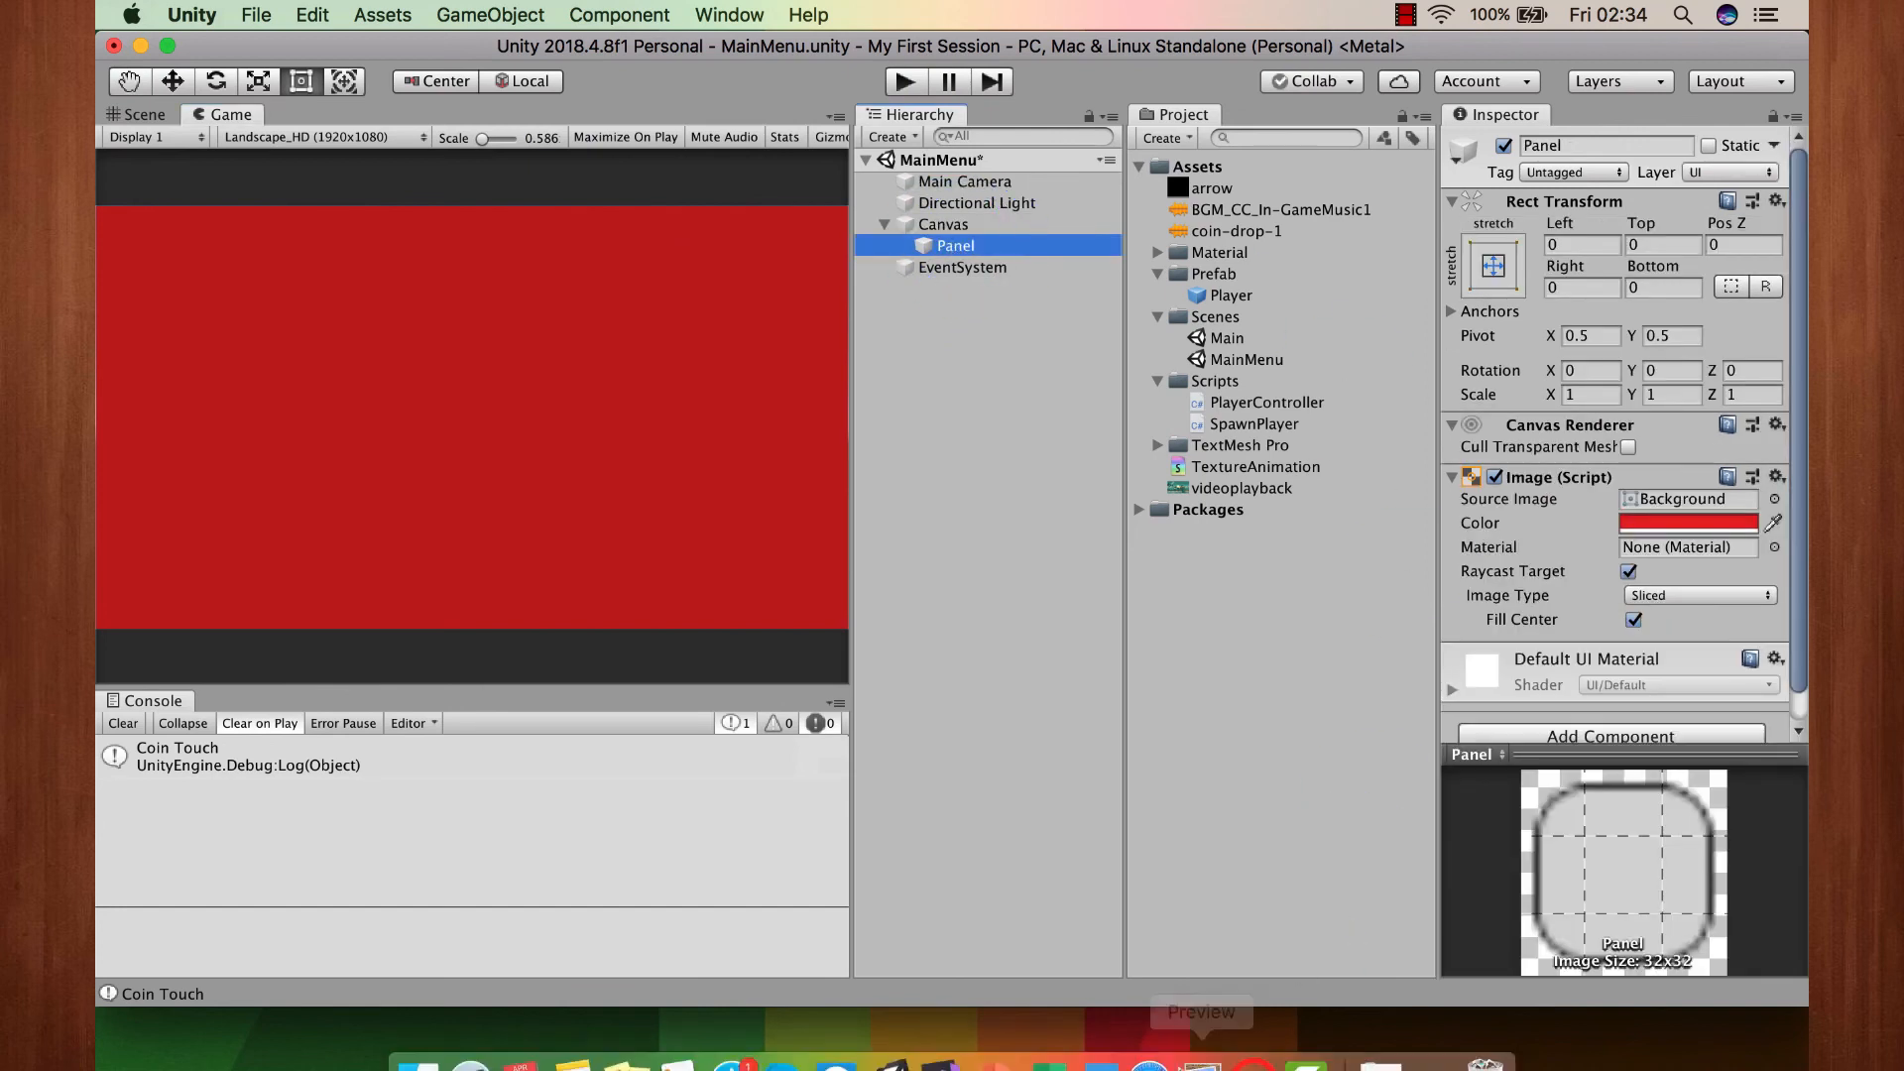
Step: Switch to Safari and search Google Images for "game title", refining the query to "game title png"
click(1151, 1039)
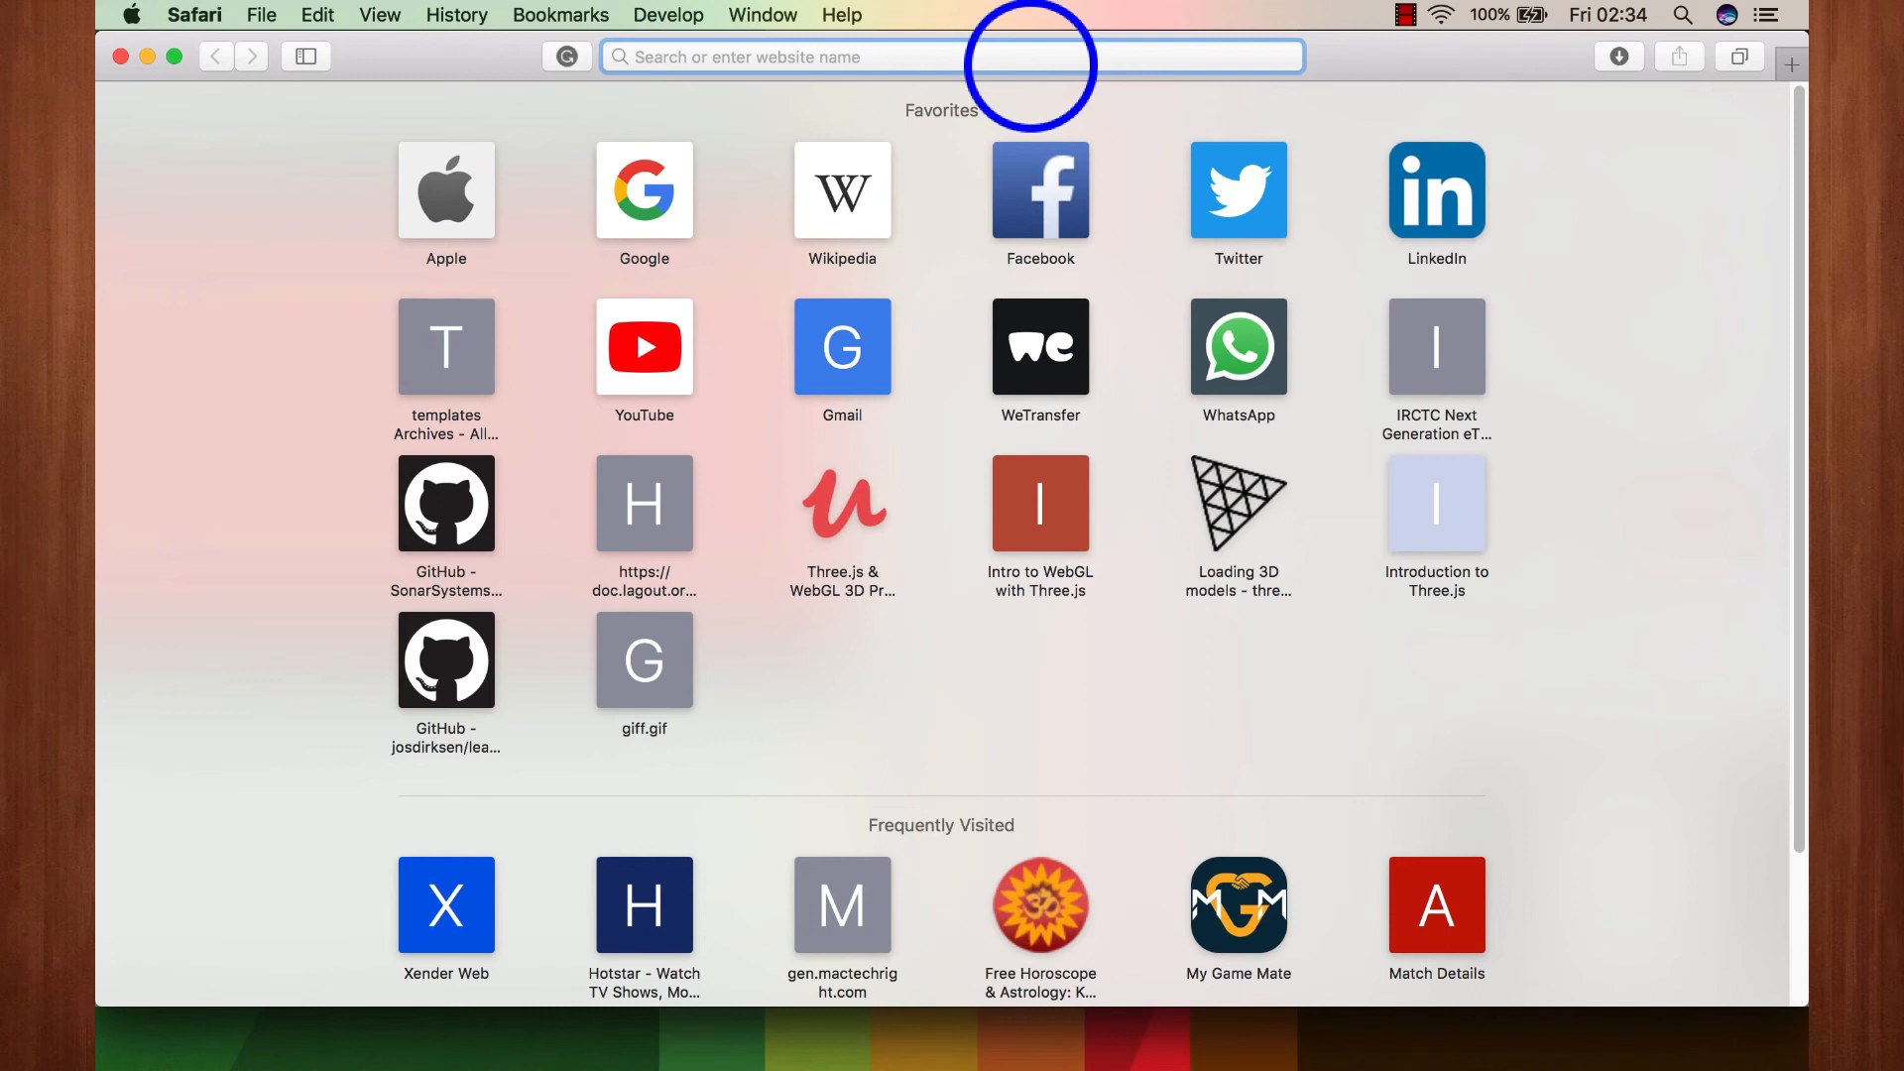
text(game tit)
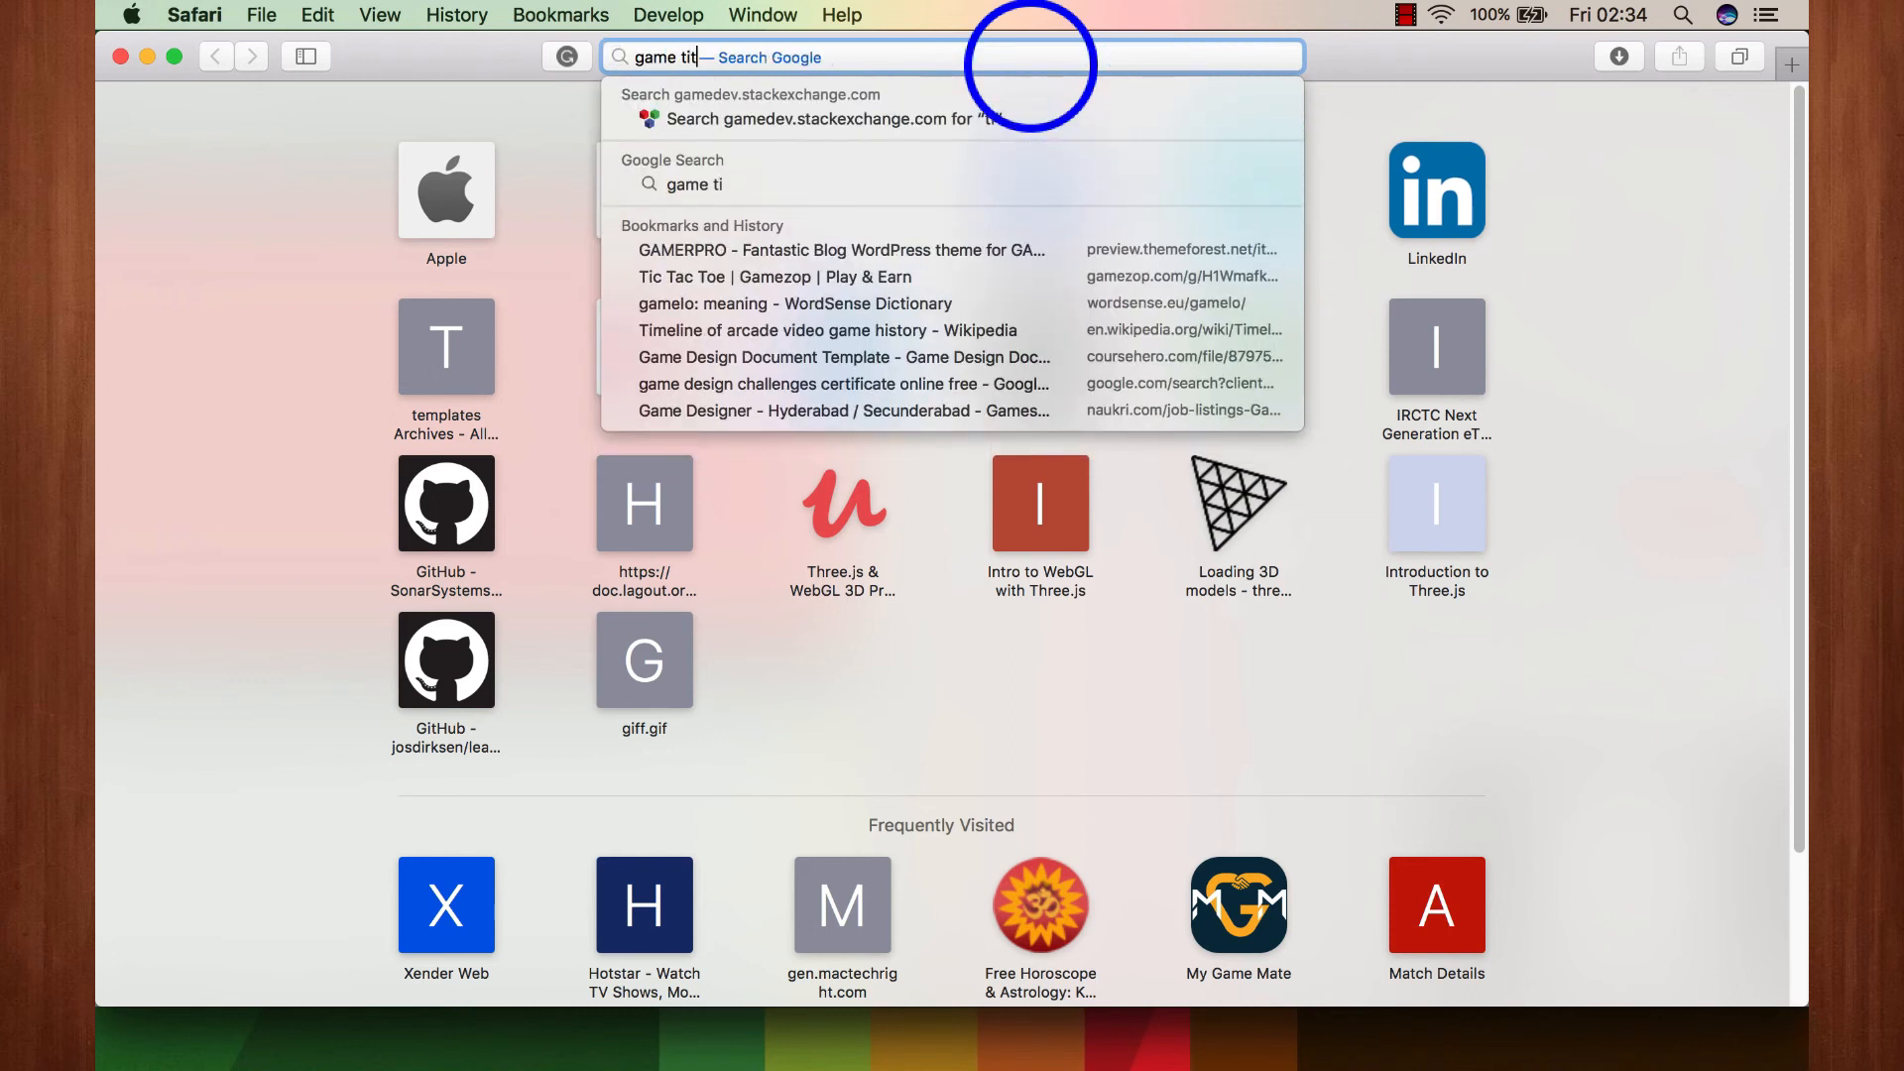
text(le)
key(Return)
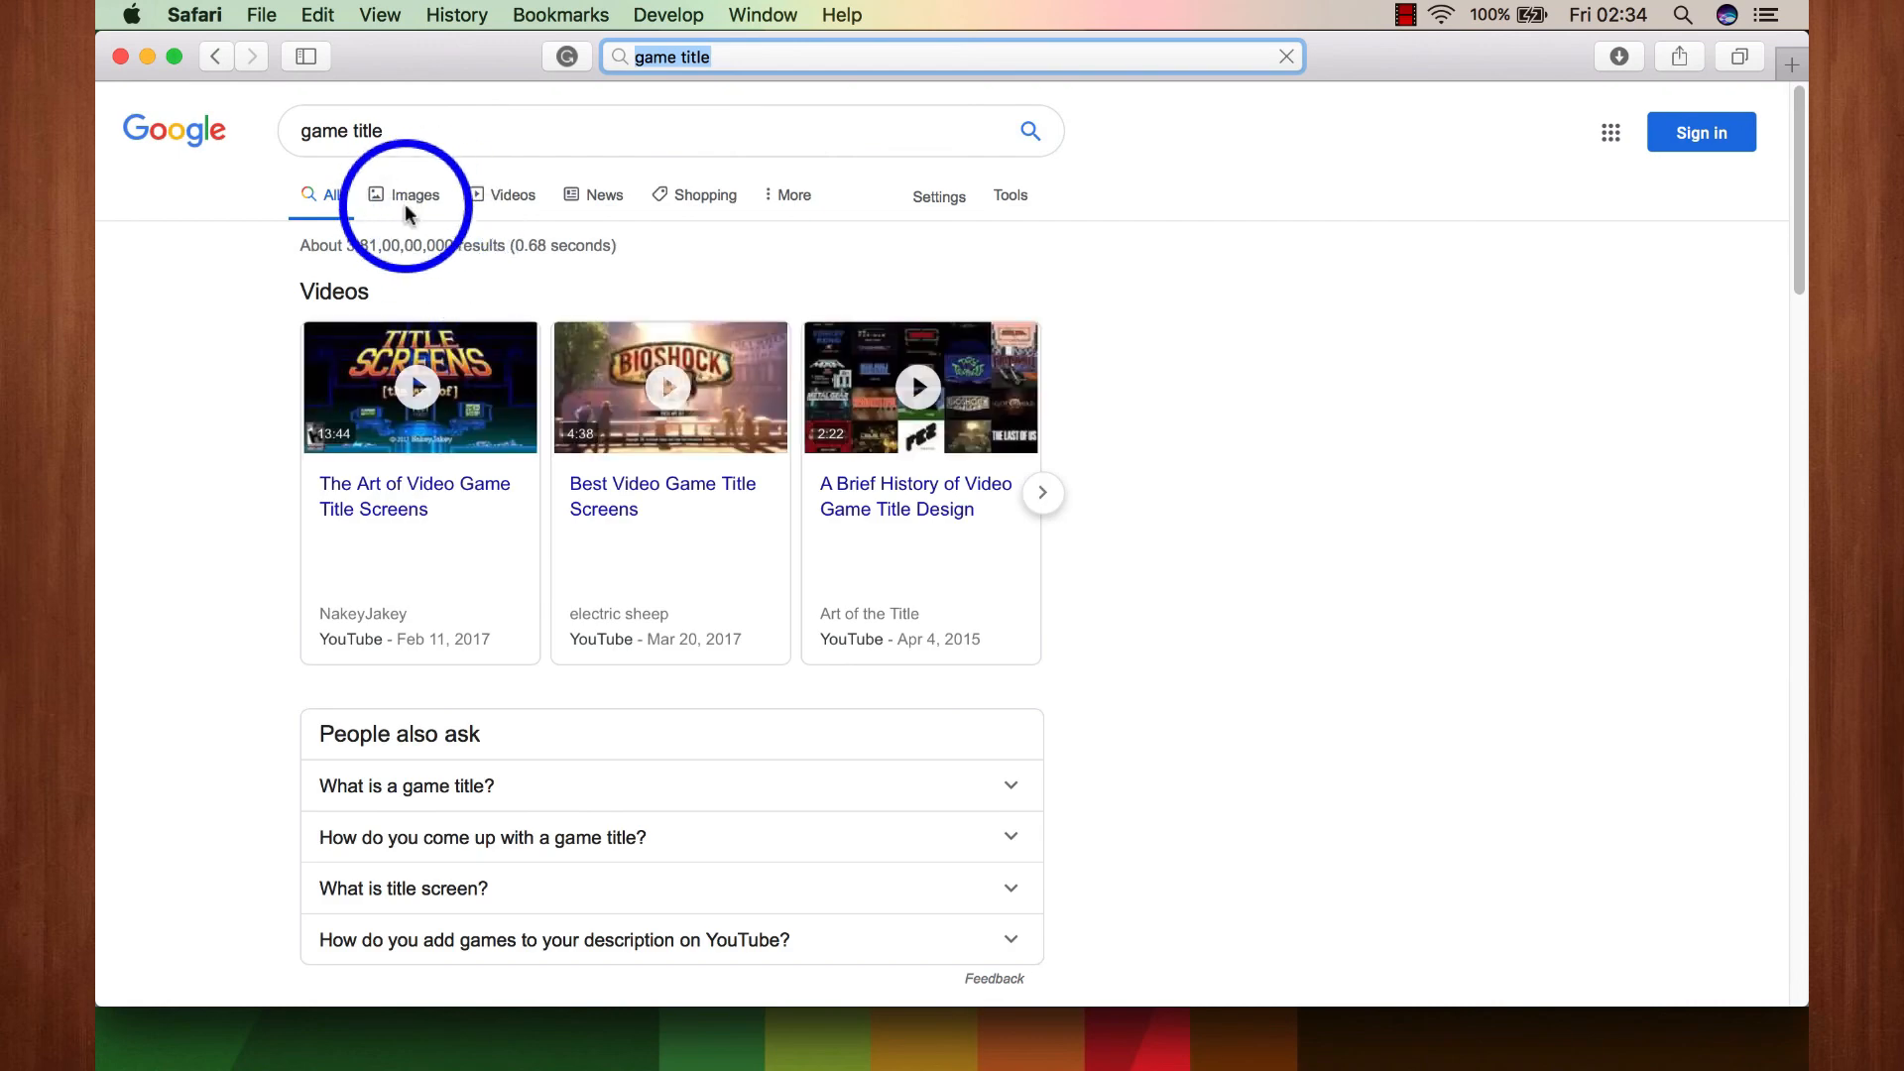
click(414, 200)
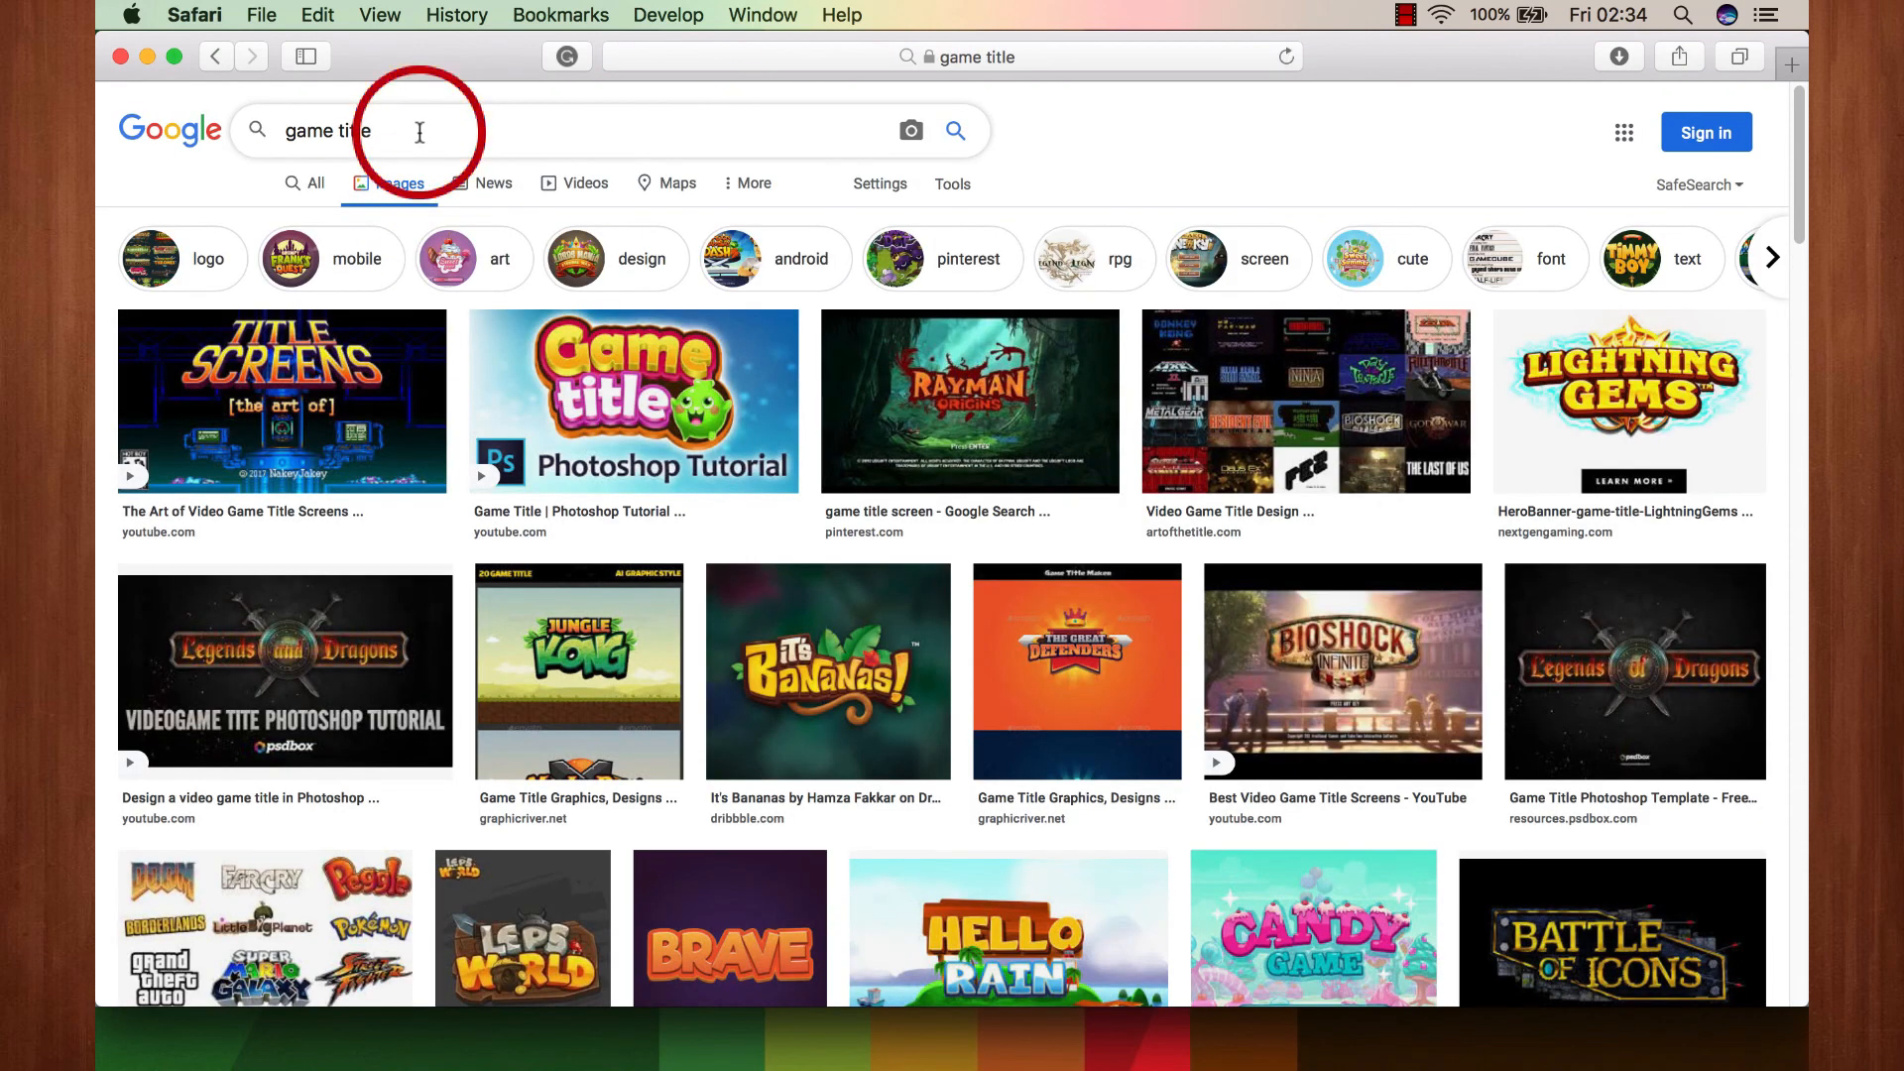
click(420, 131)
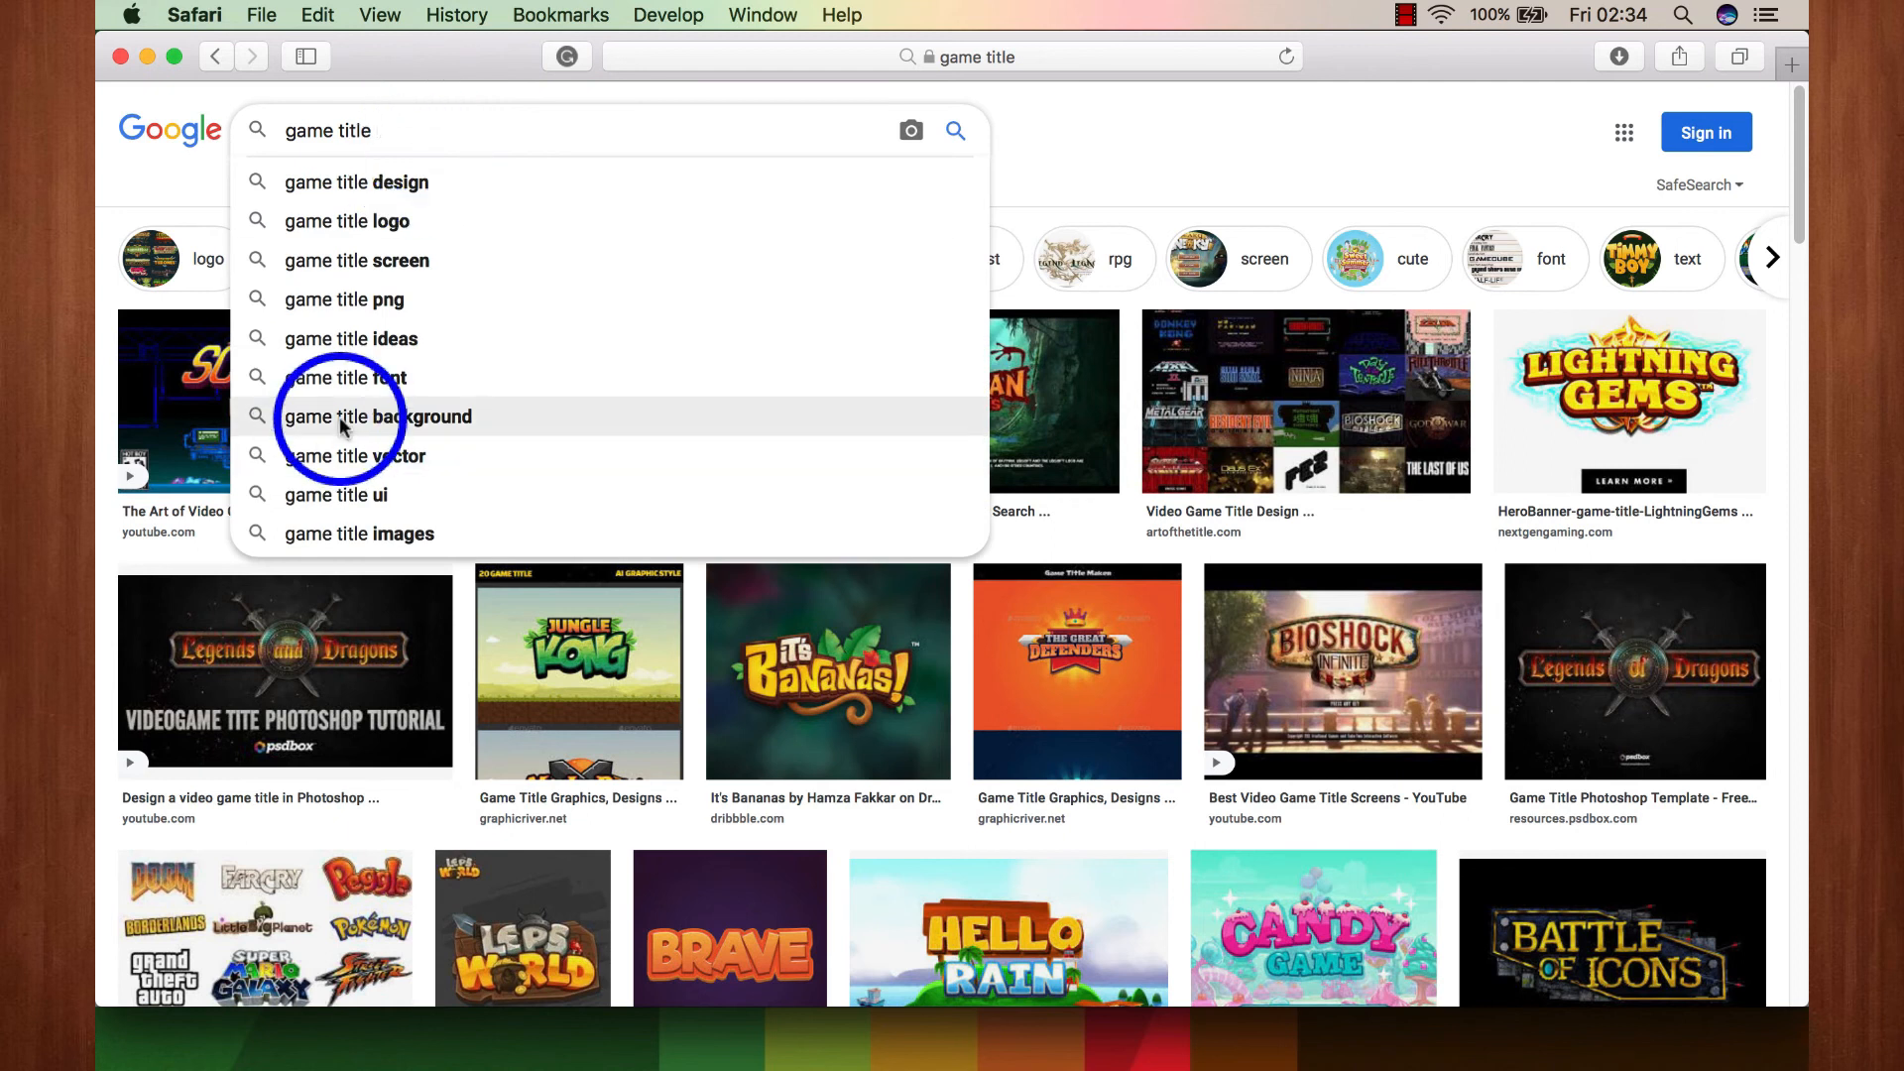
text(png)
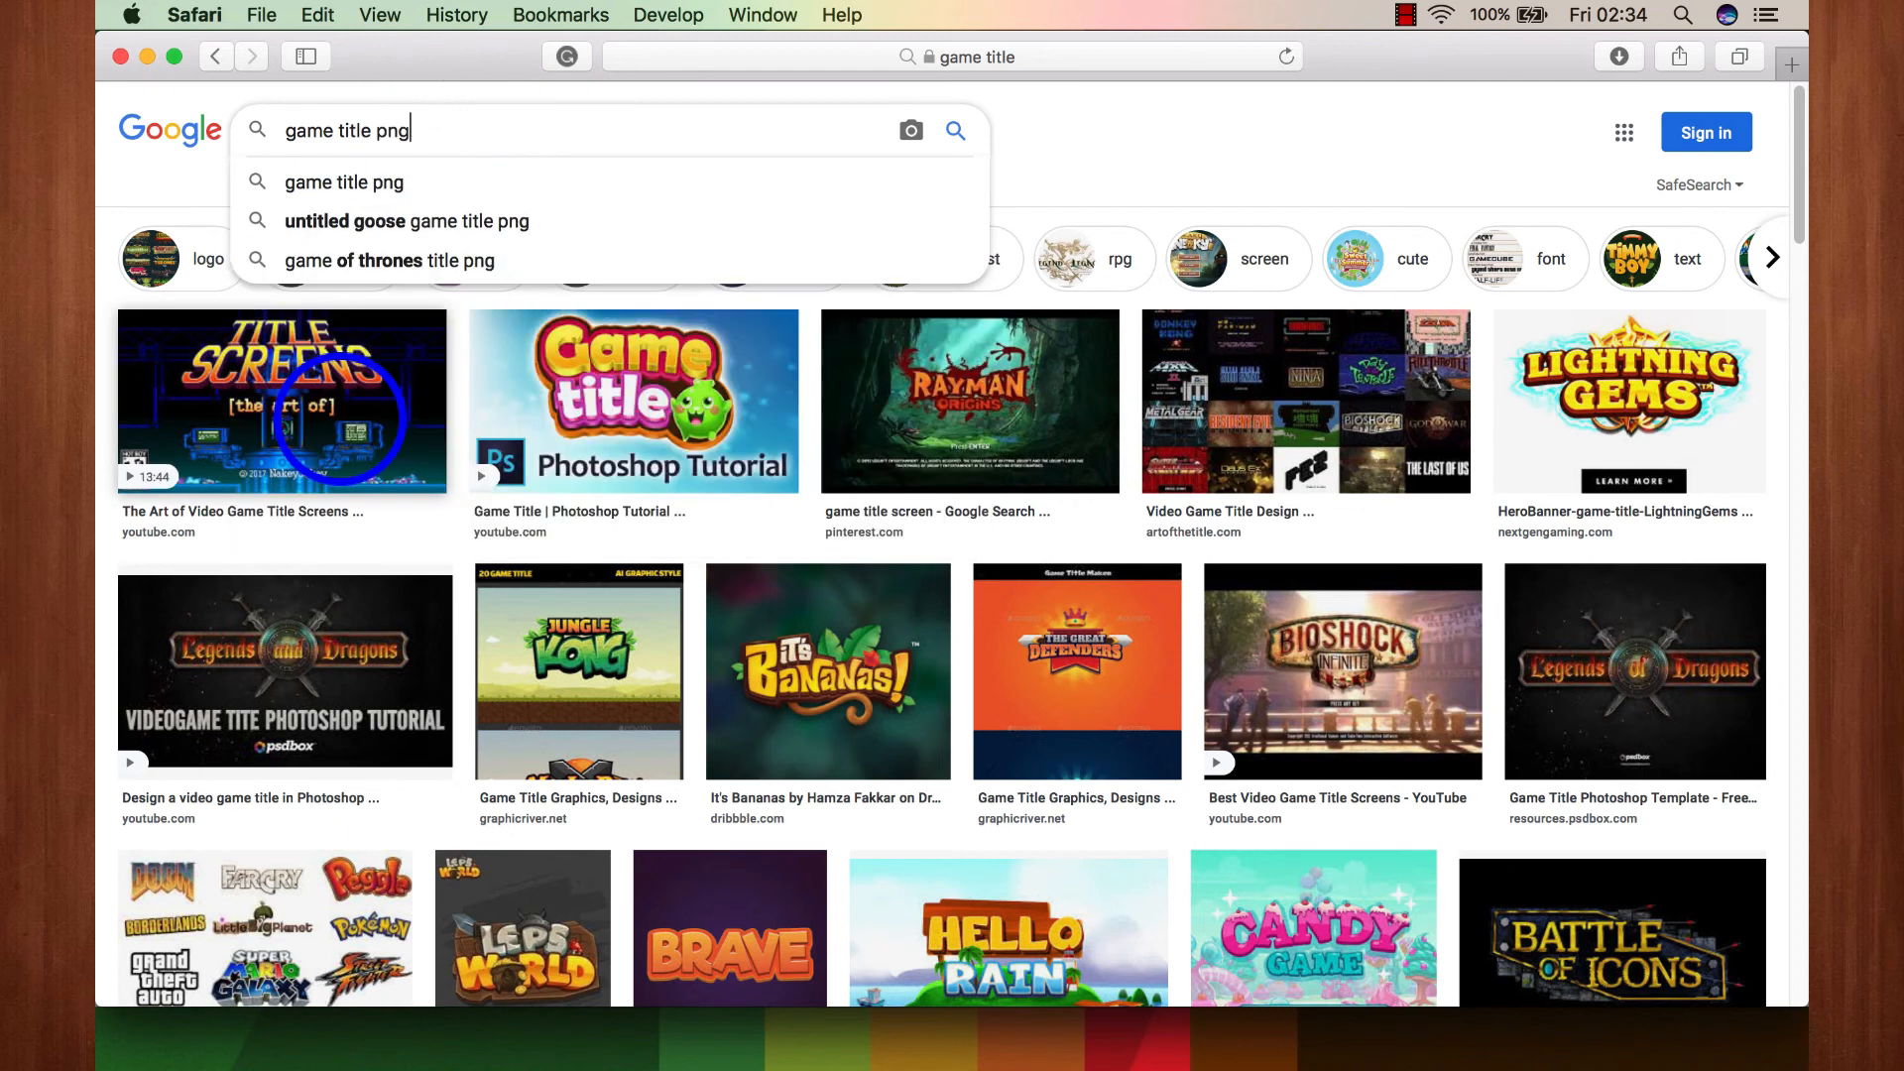
key(Return)
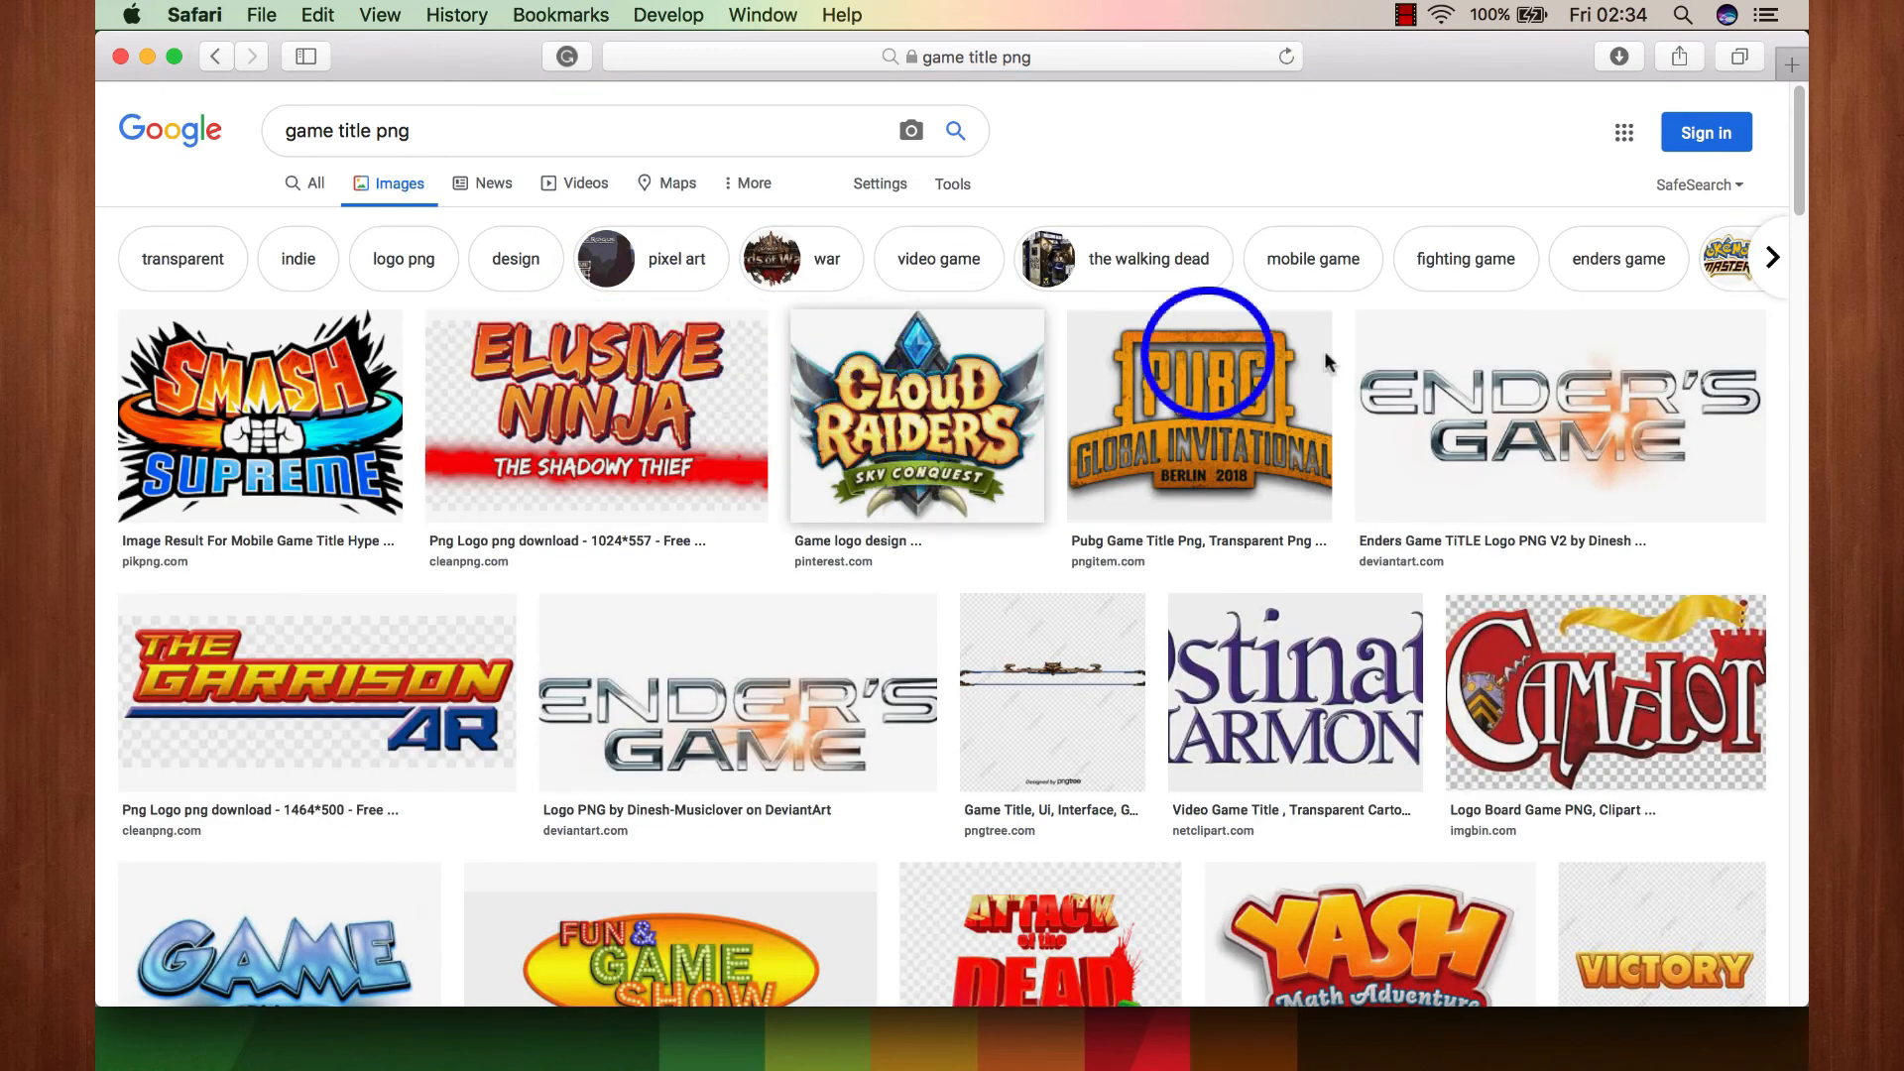
Step: Open the Cloud Raiders logo from the image results and save it to the Downloads folder
click(889, 414)
right_click(1382, 415)
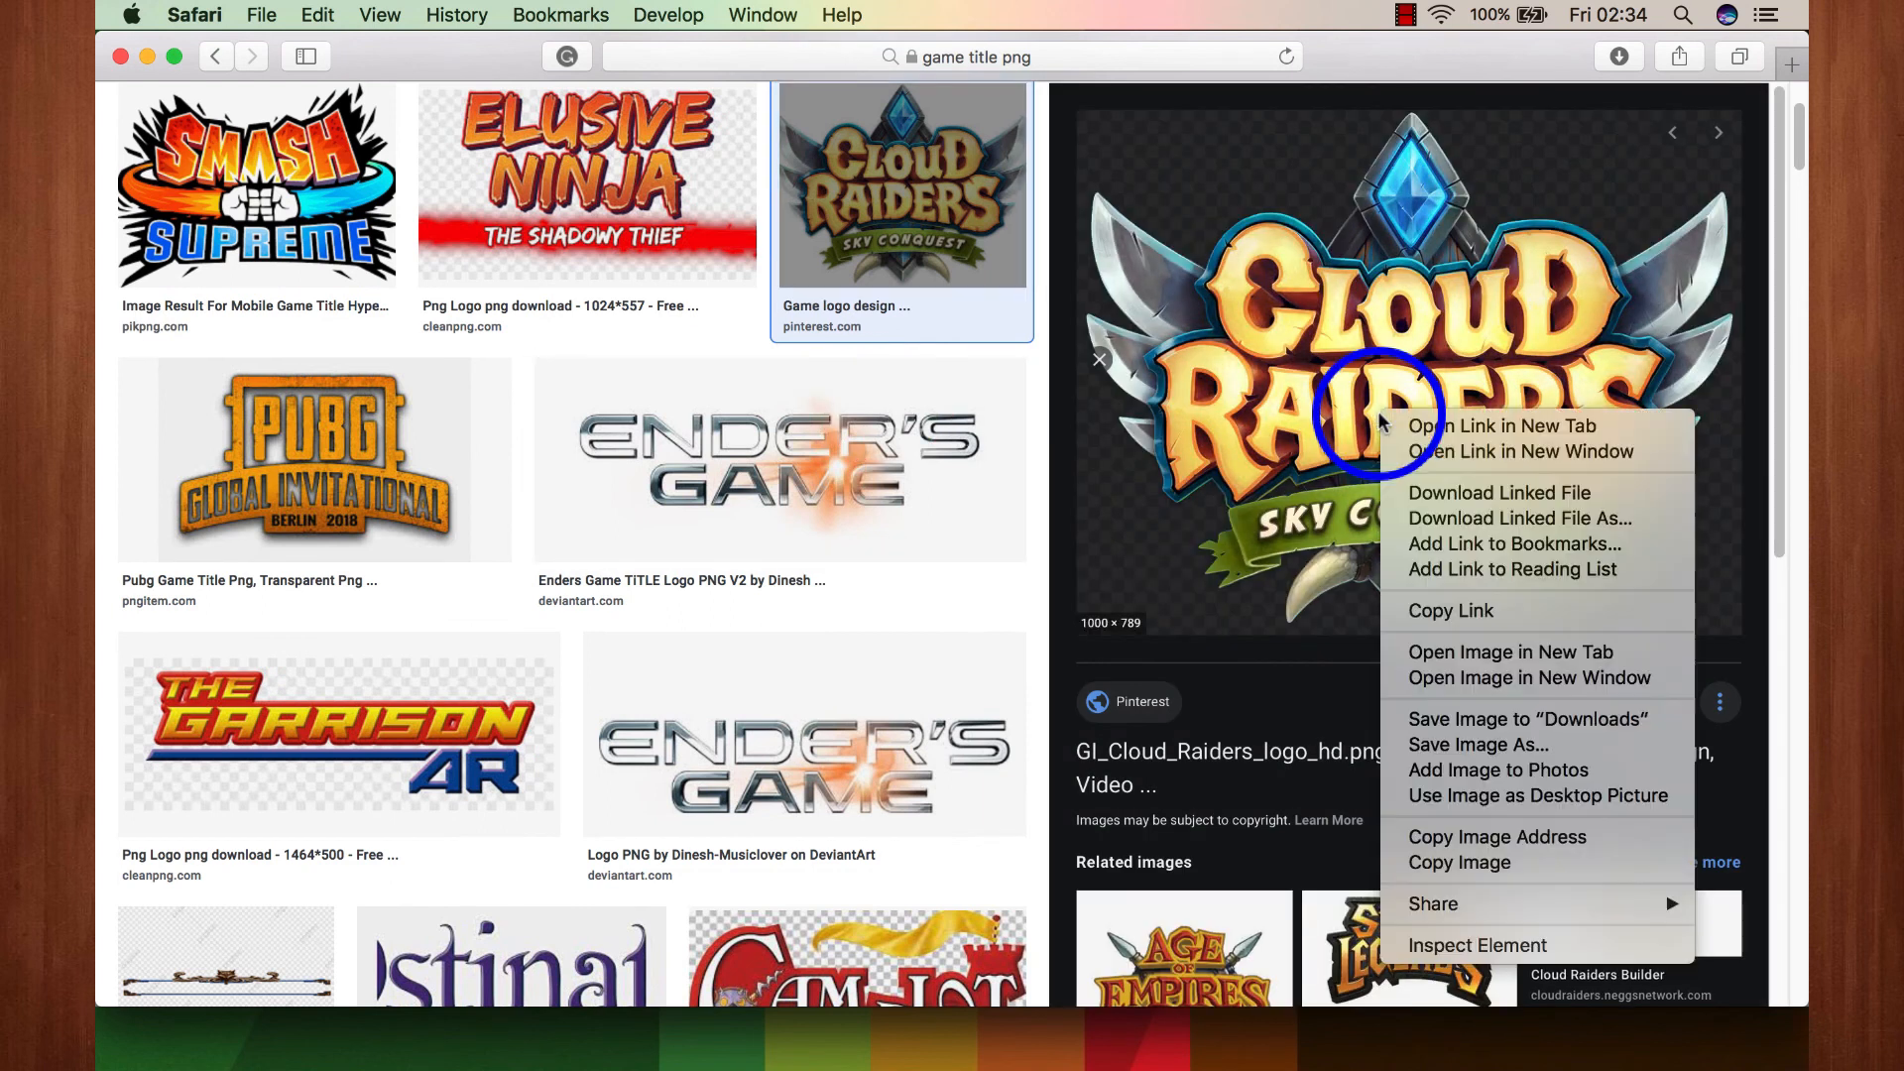
click(1597, 718)
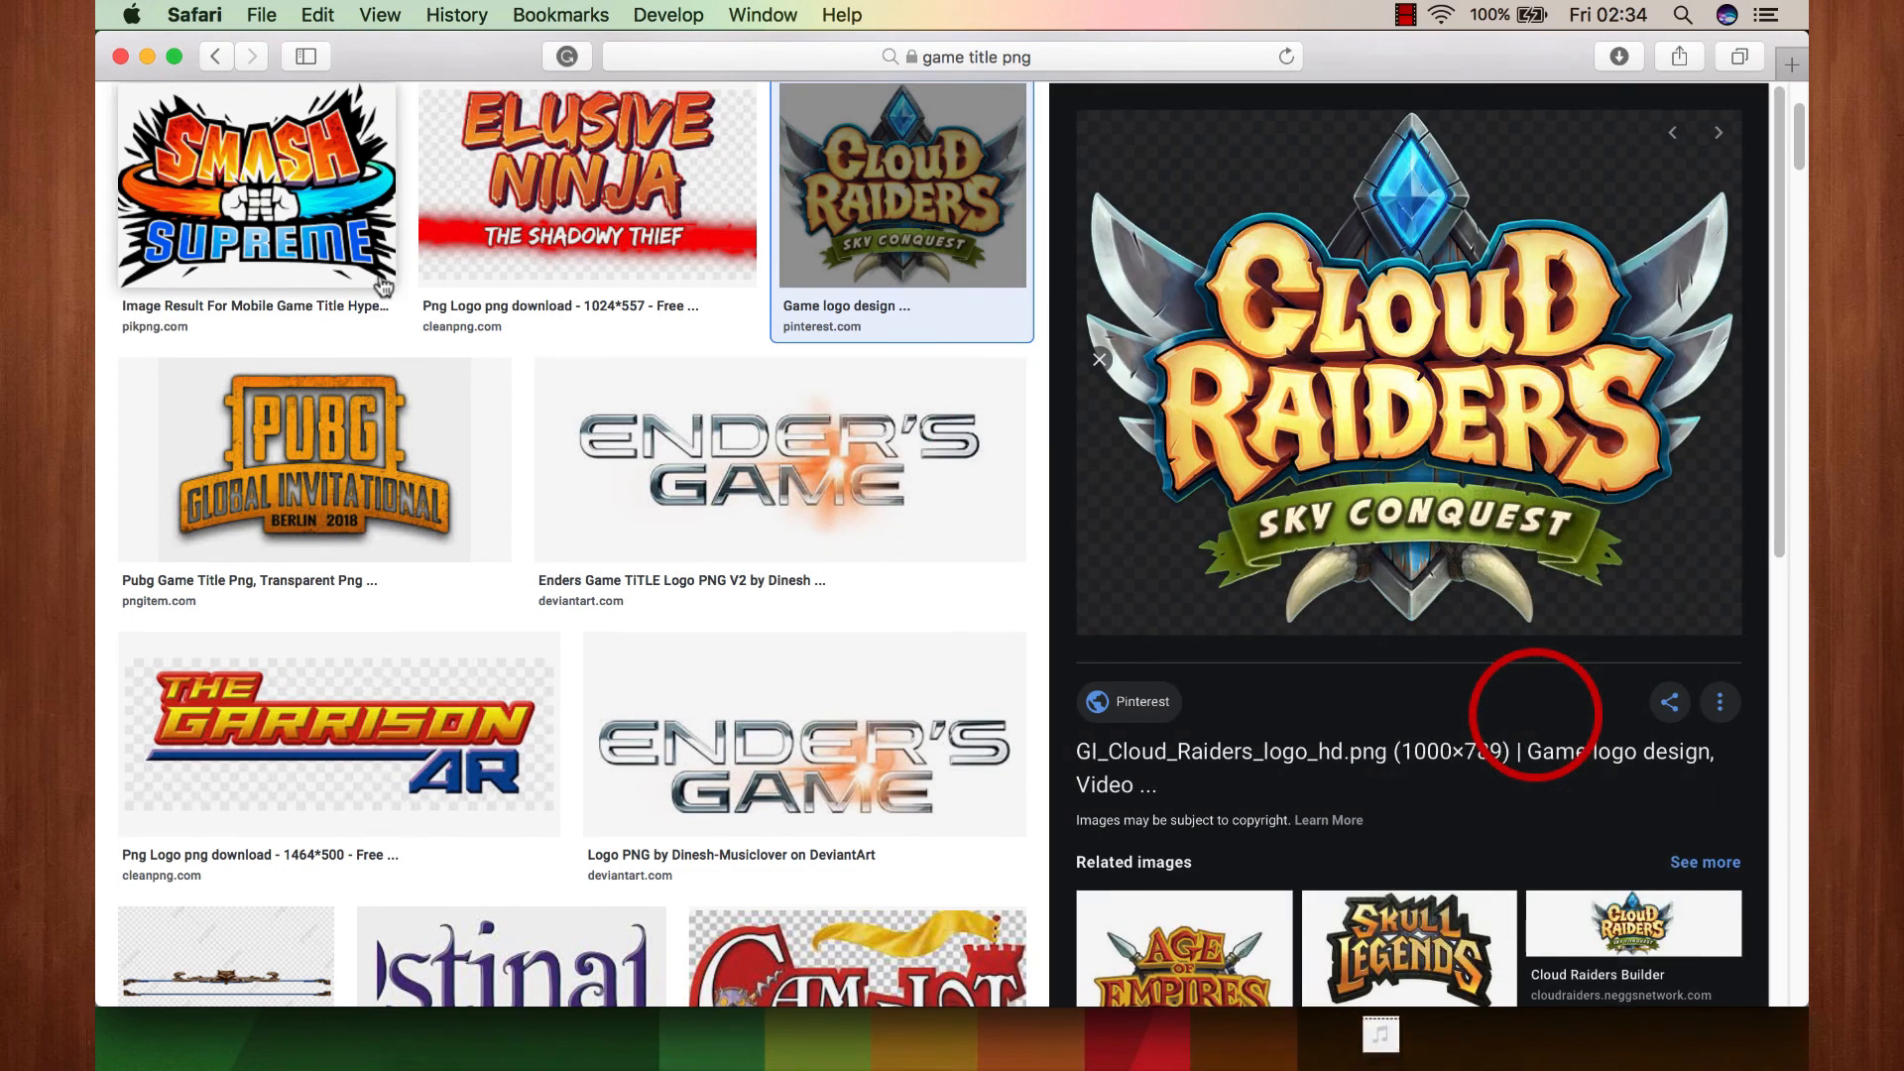
Step: Return to Unity and import the downloaded Cloud Raiders logo into the project's Assets folder
click(146, 56)
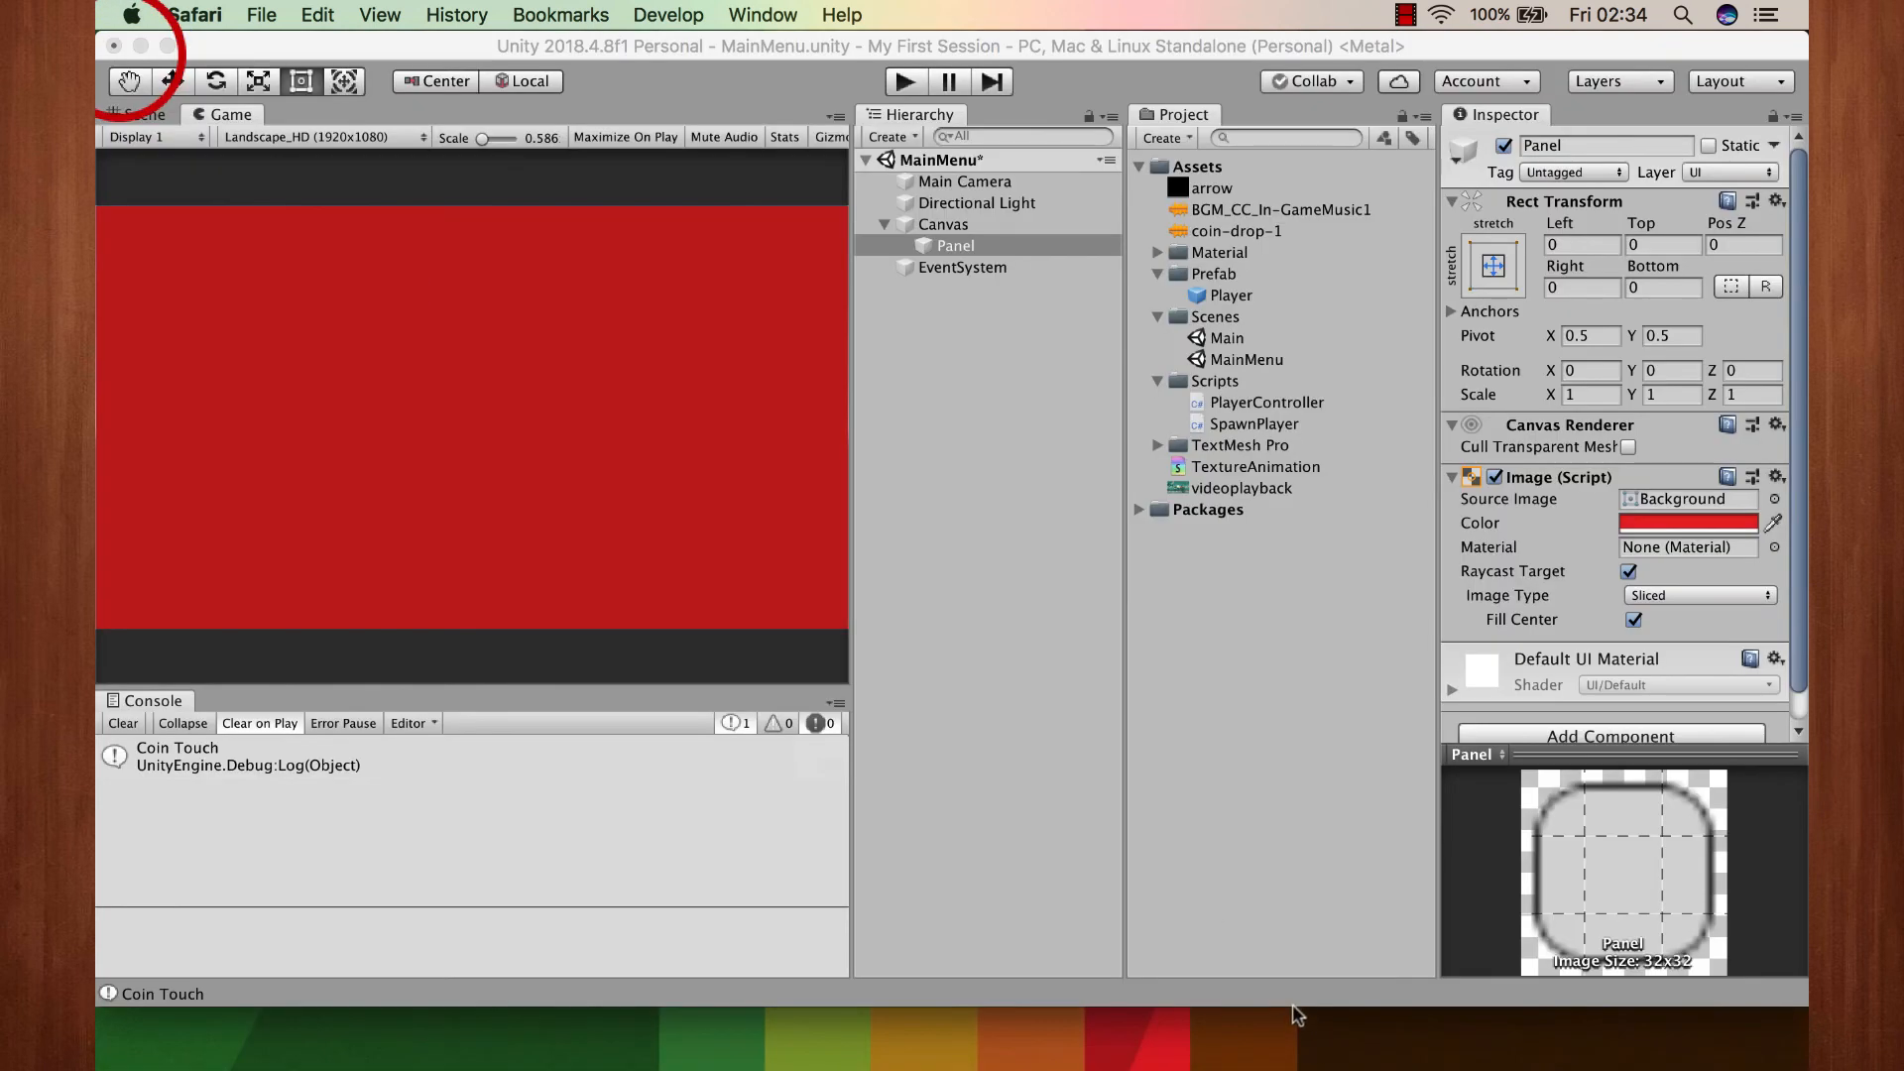
mouse_move(1247, 1061)
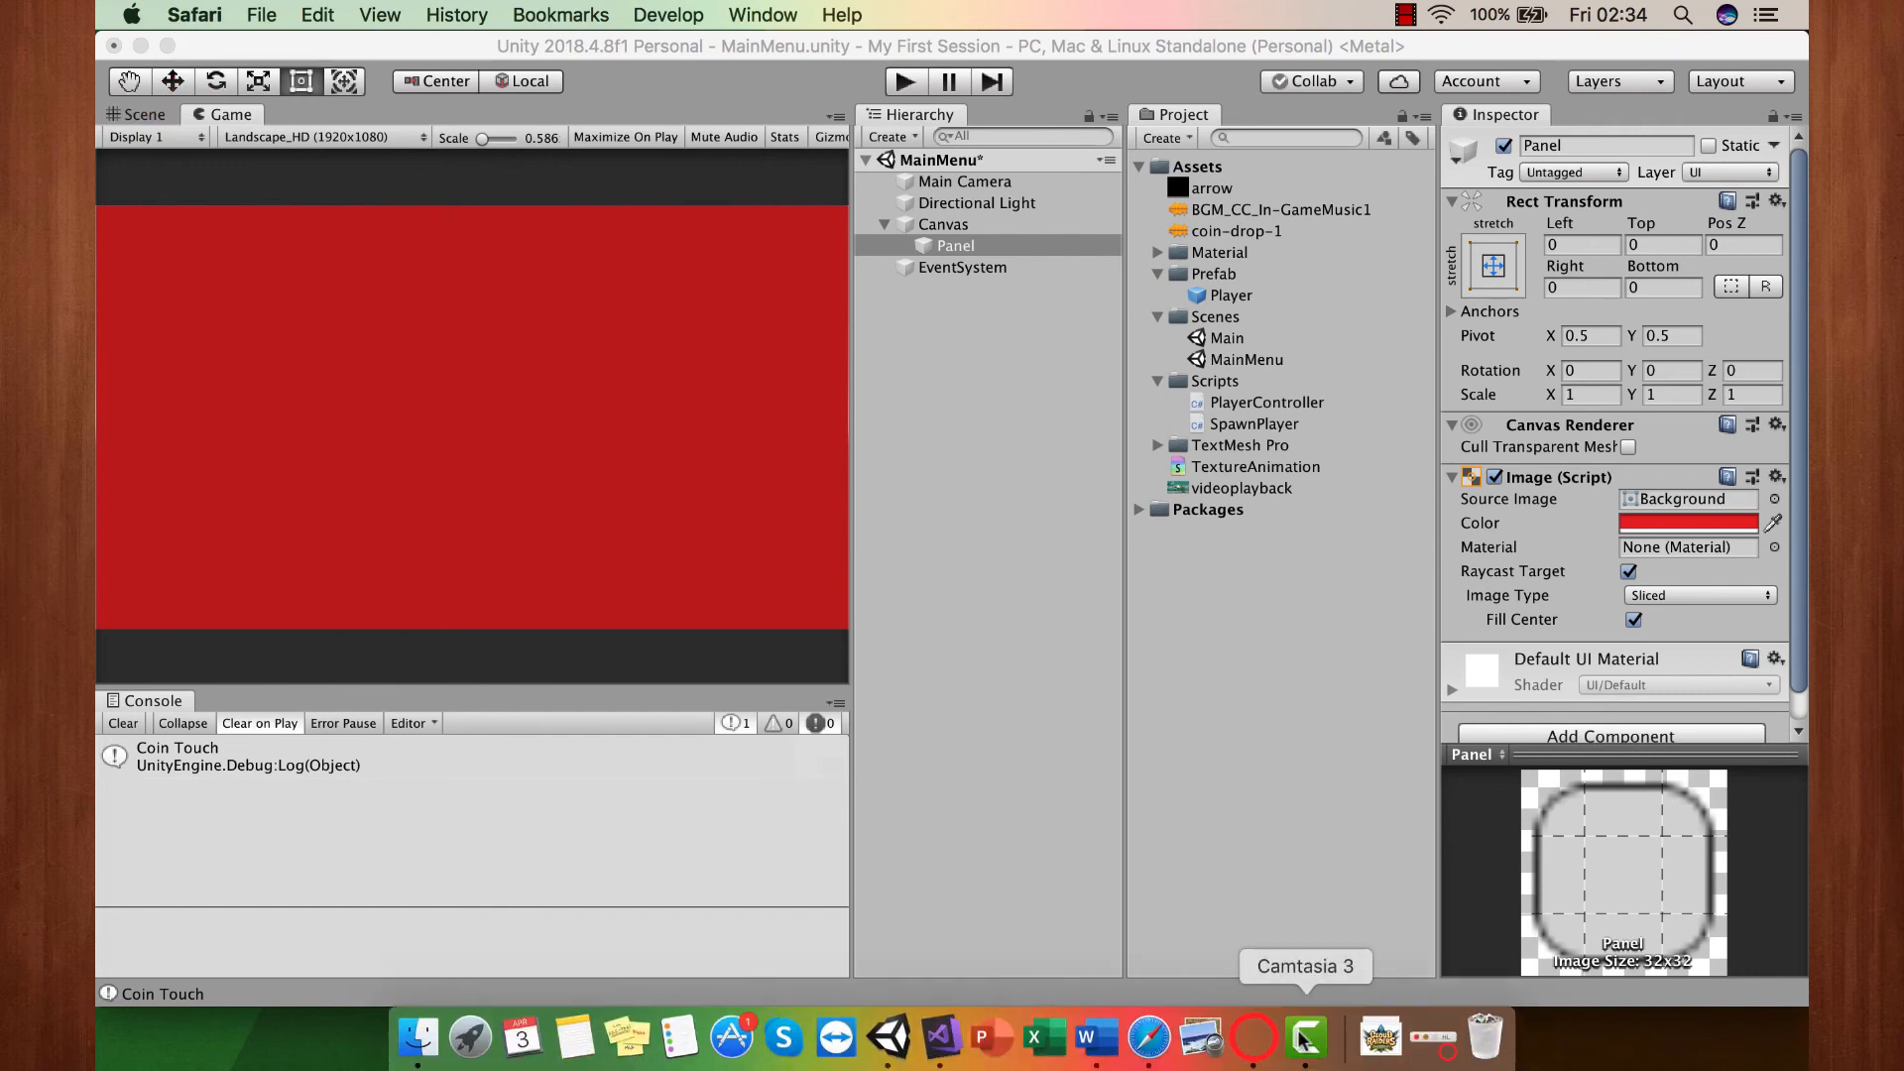
click(1381, 1036)
drag(1378, 960, 1202, 170)
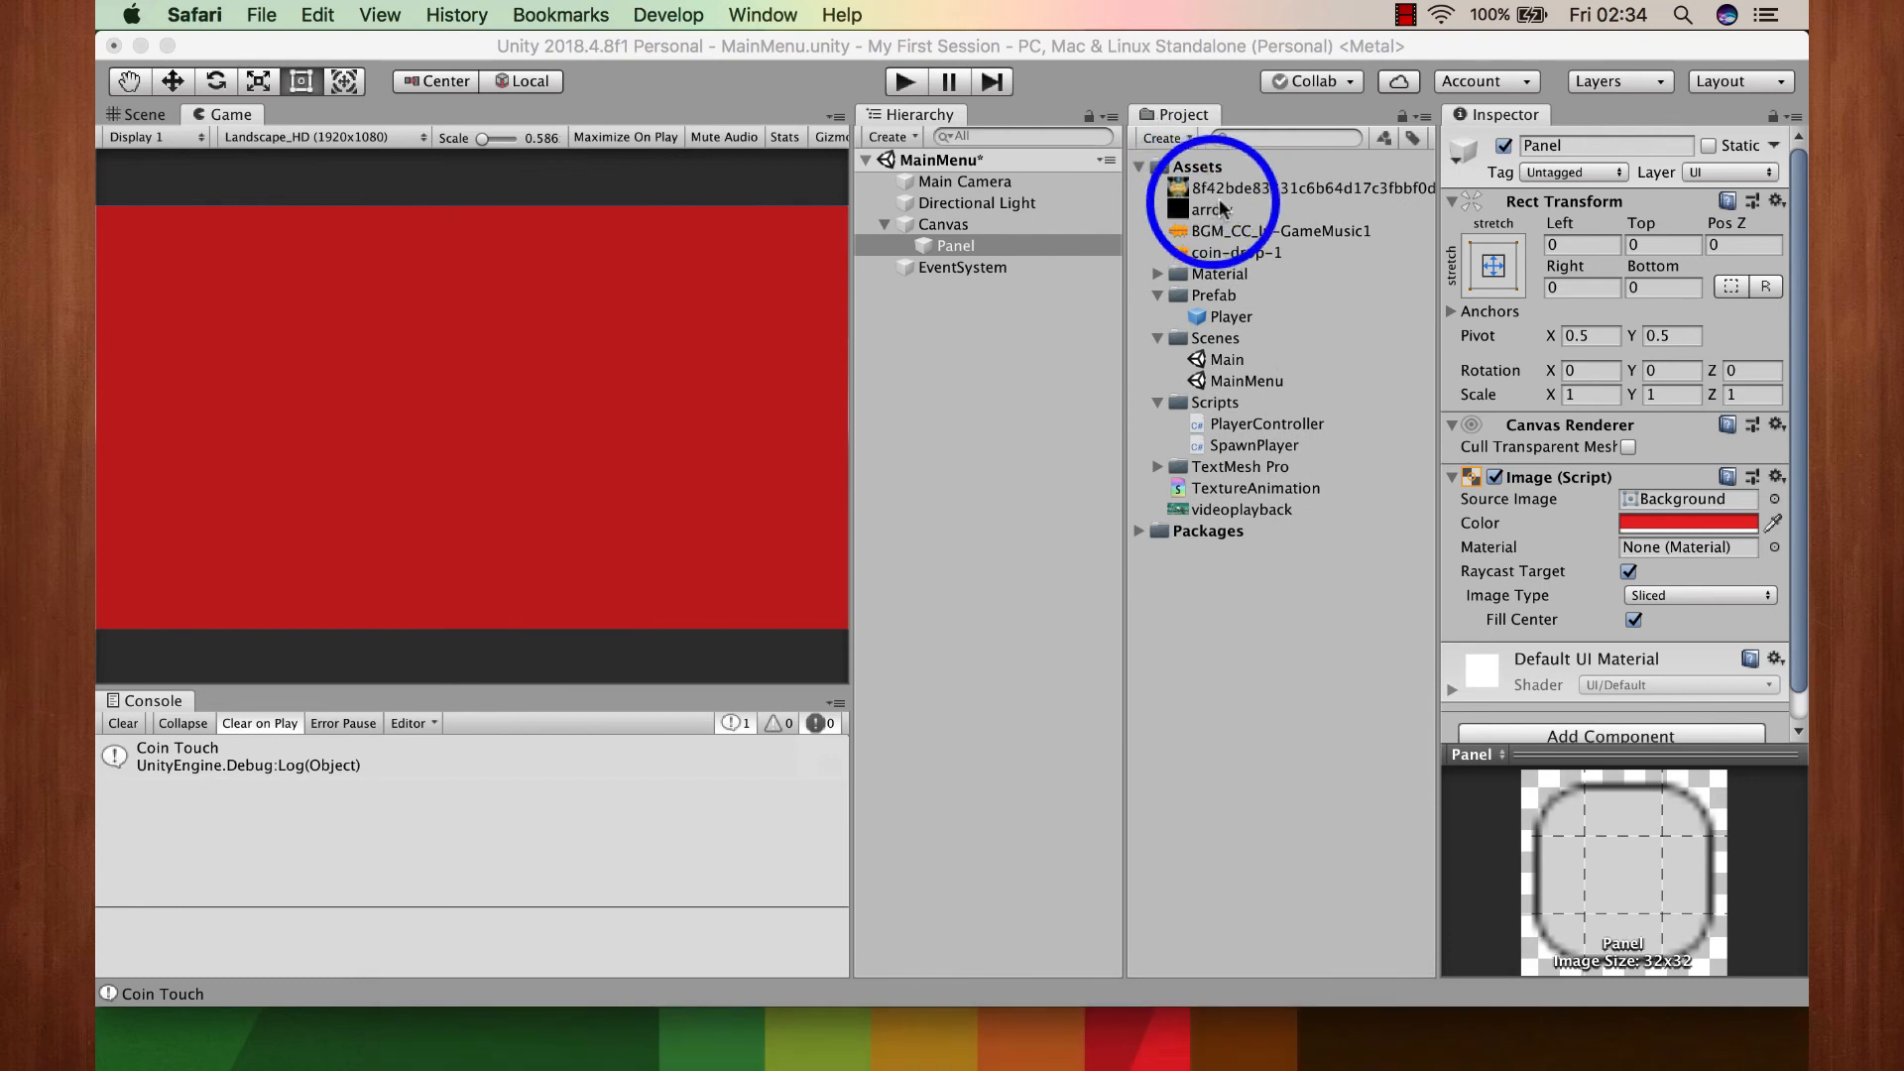
Step: Rename the imported Cloud Raiders logo asset to "Game Title"
click(1227, 189)
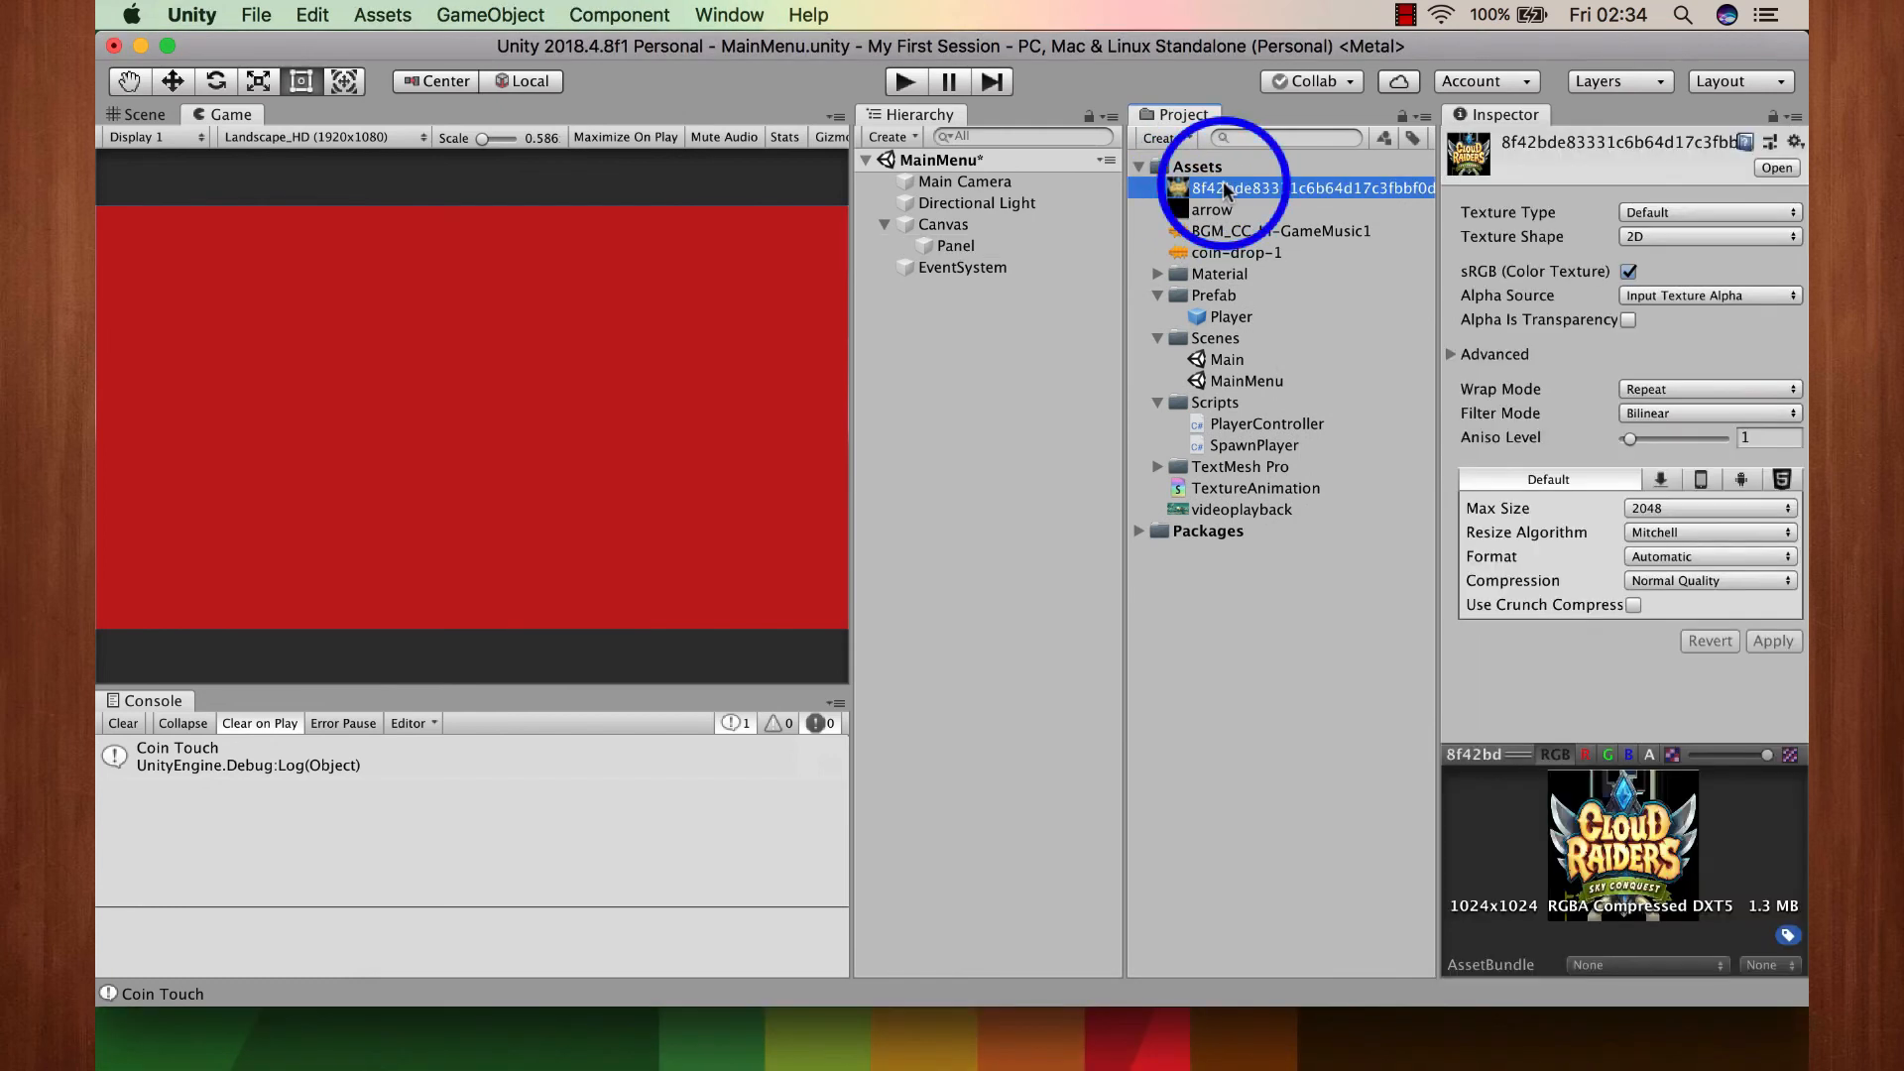
click(1226, 187)
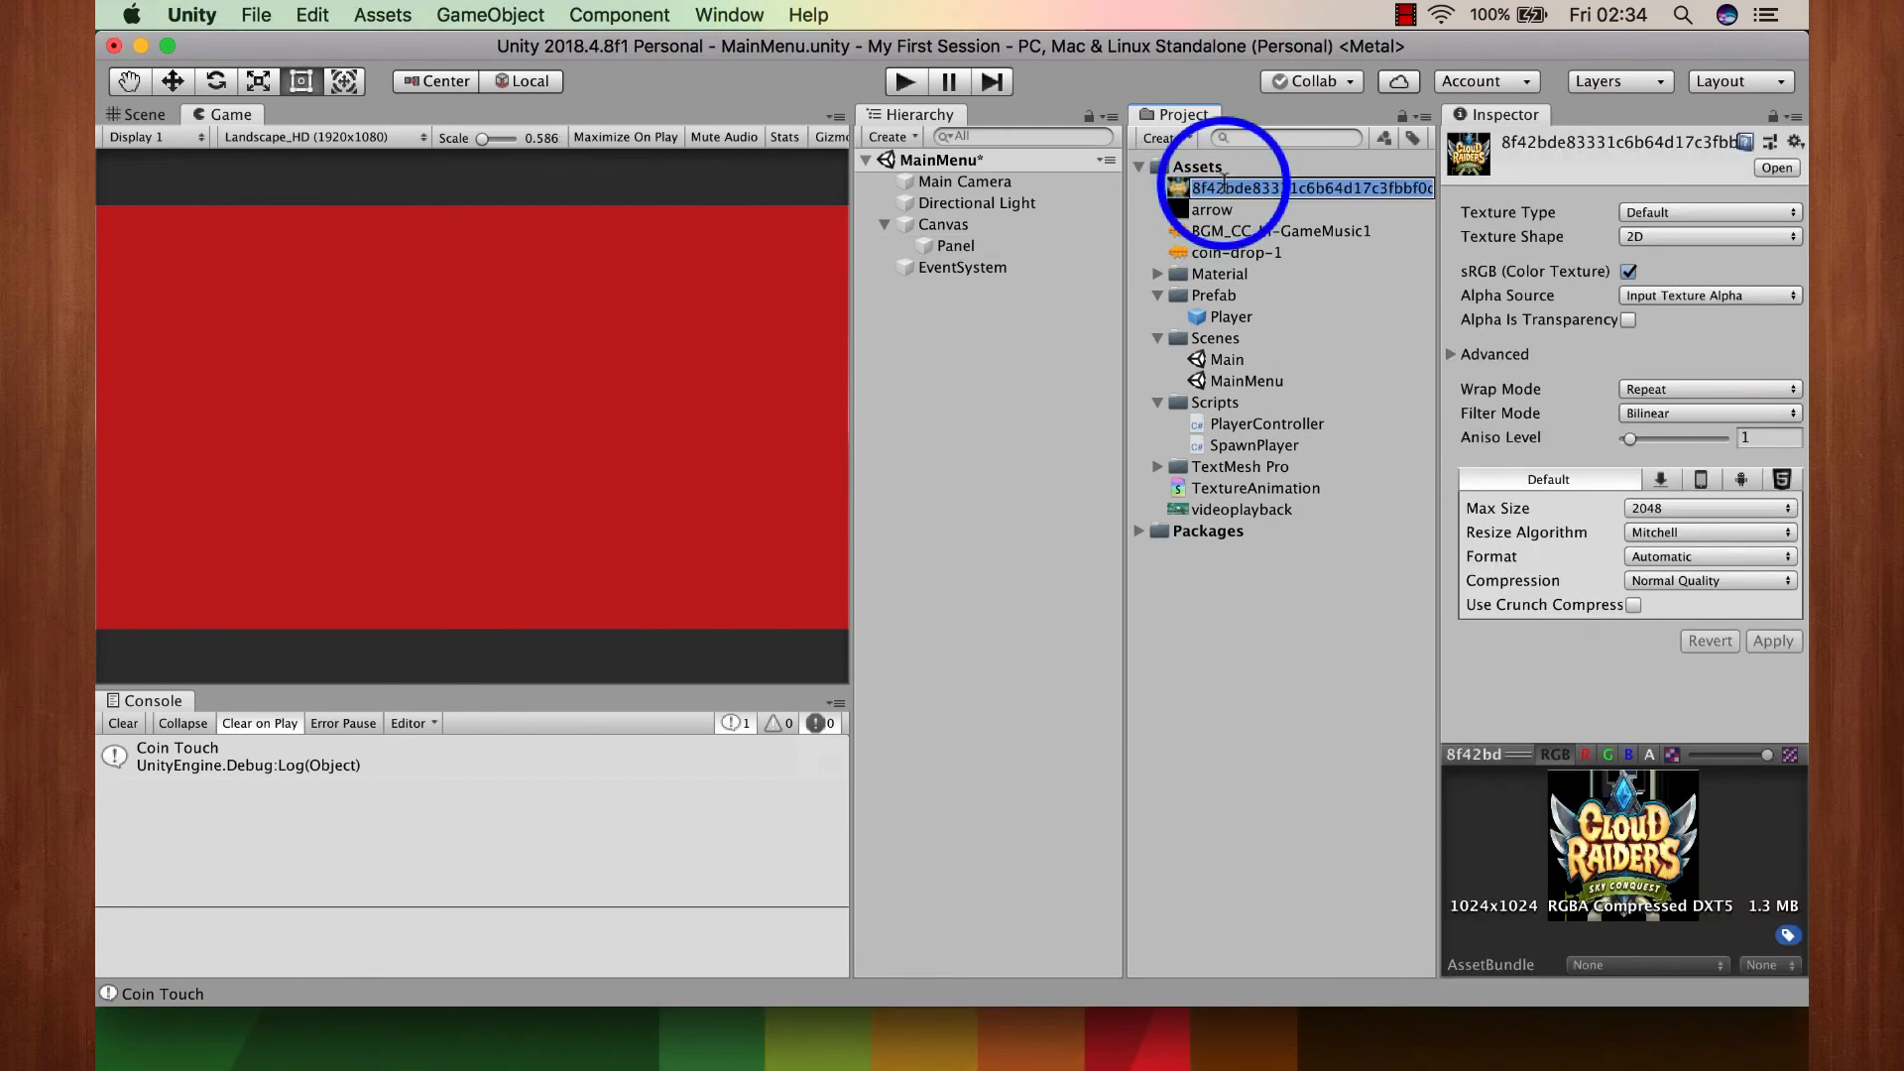
text(Game Title)
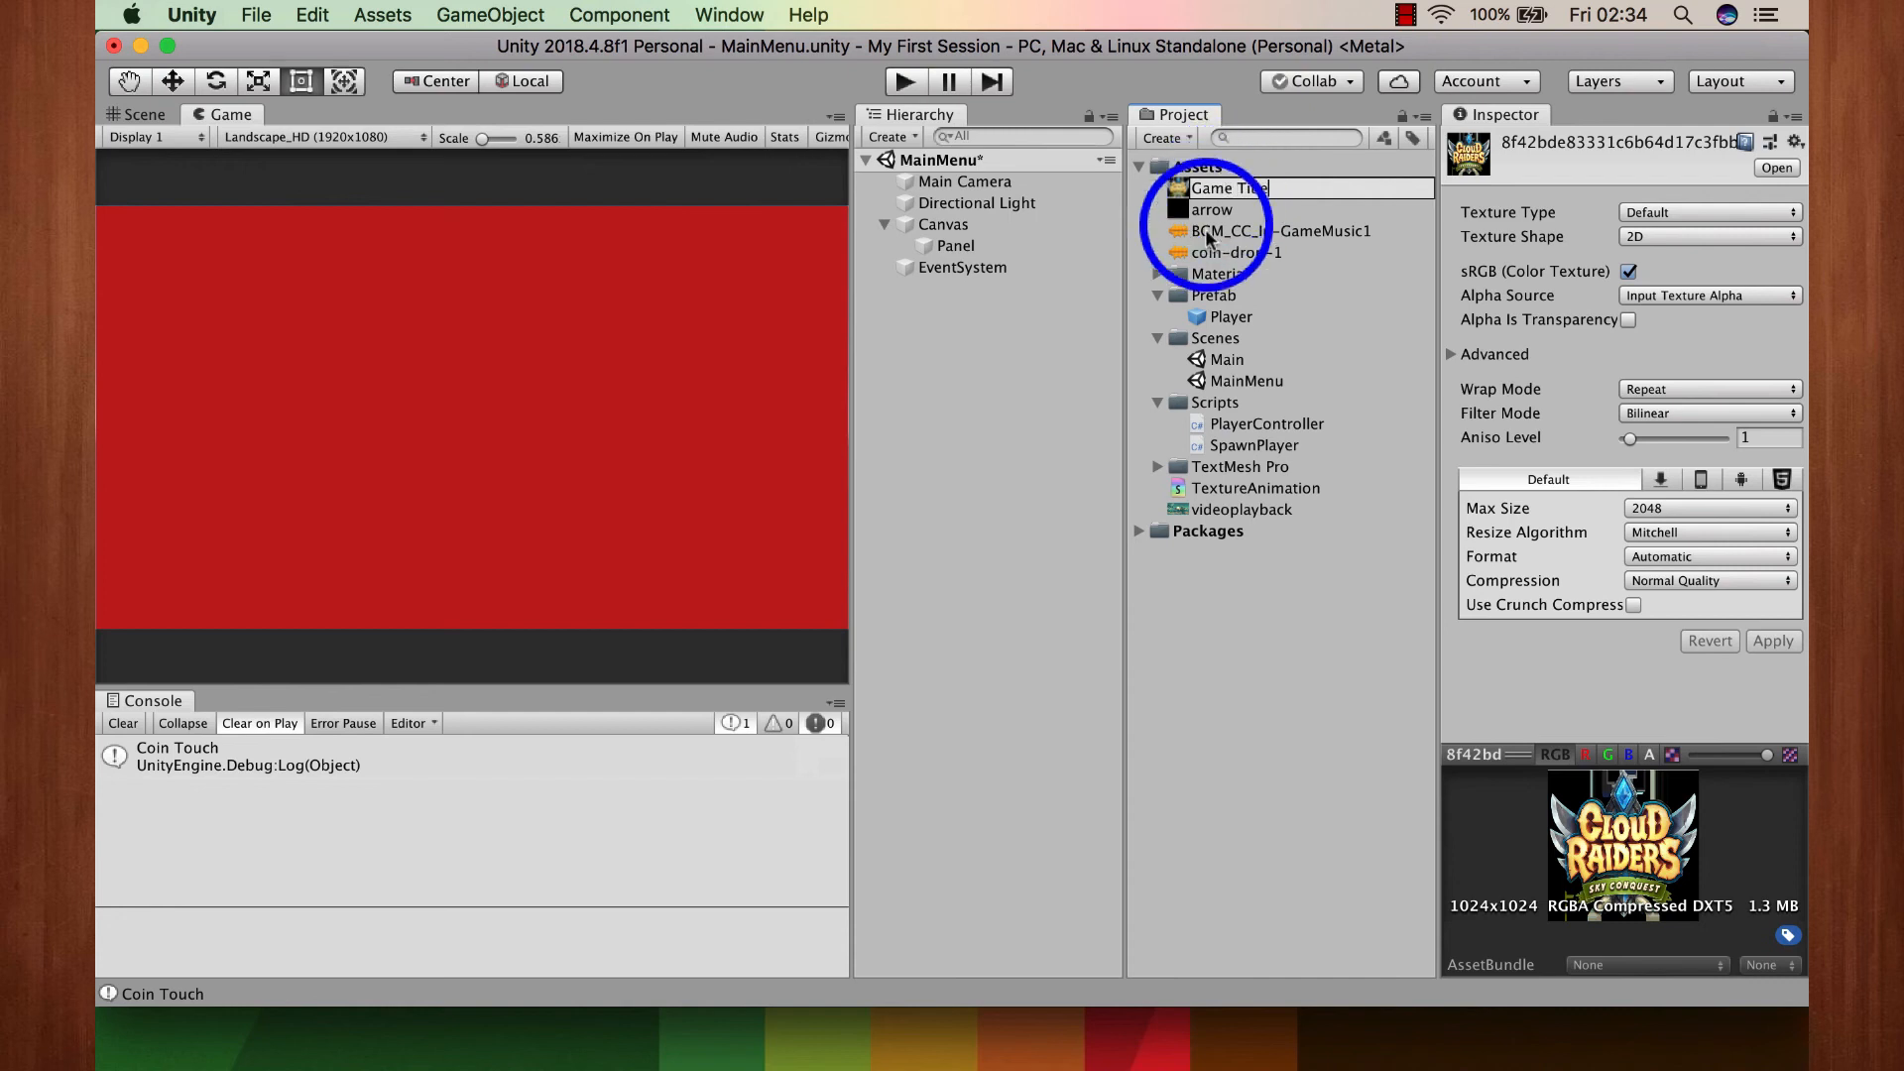
click(1197, 170)
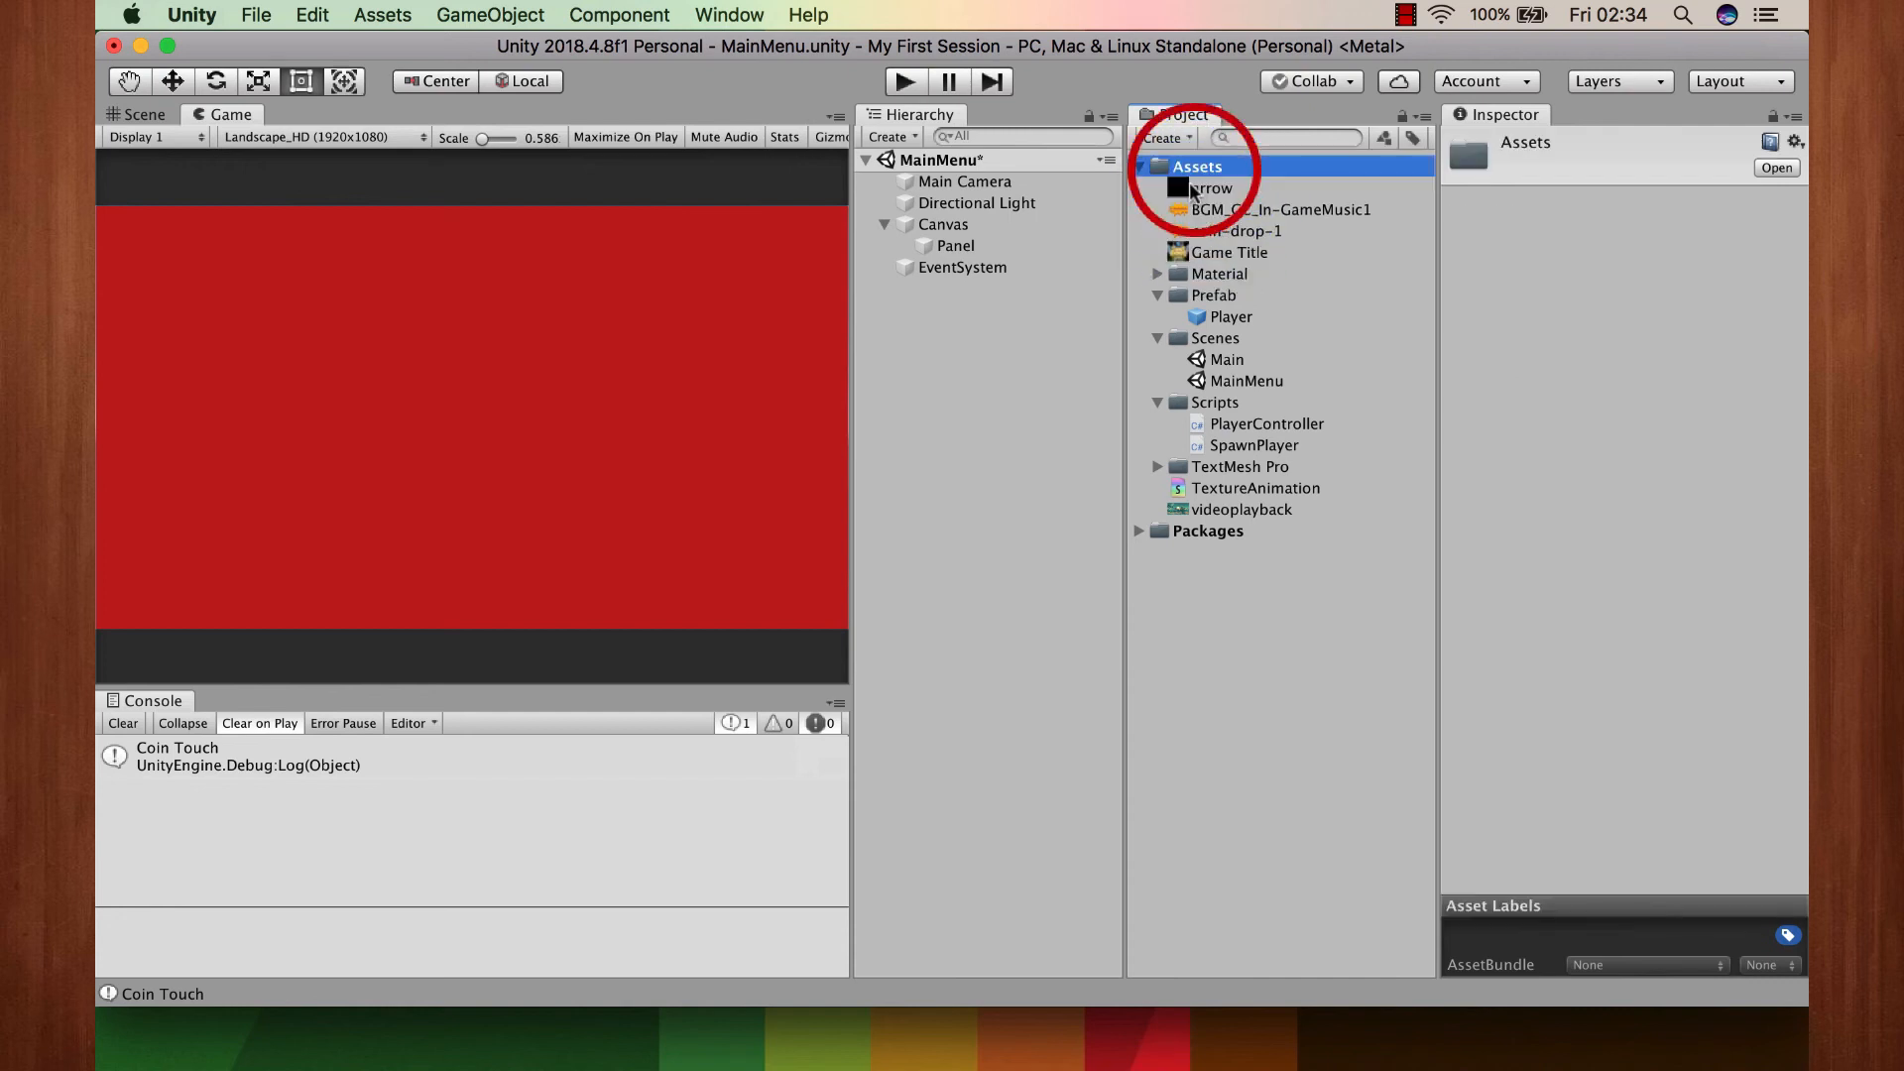
Step: Set the Game Title texture's type to Sprite (2D and UI) and its maximum size to 1024, applying the import settings
click(1205, 252)
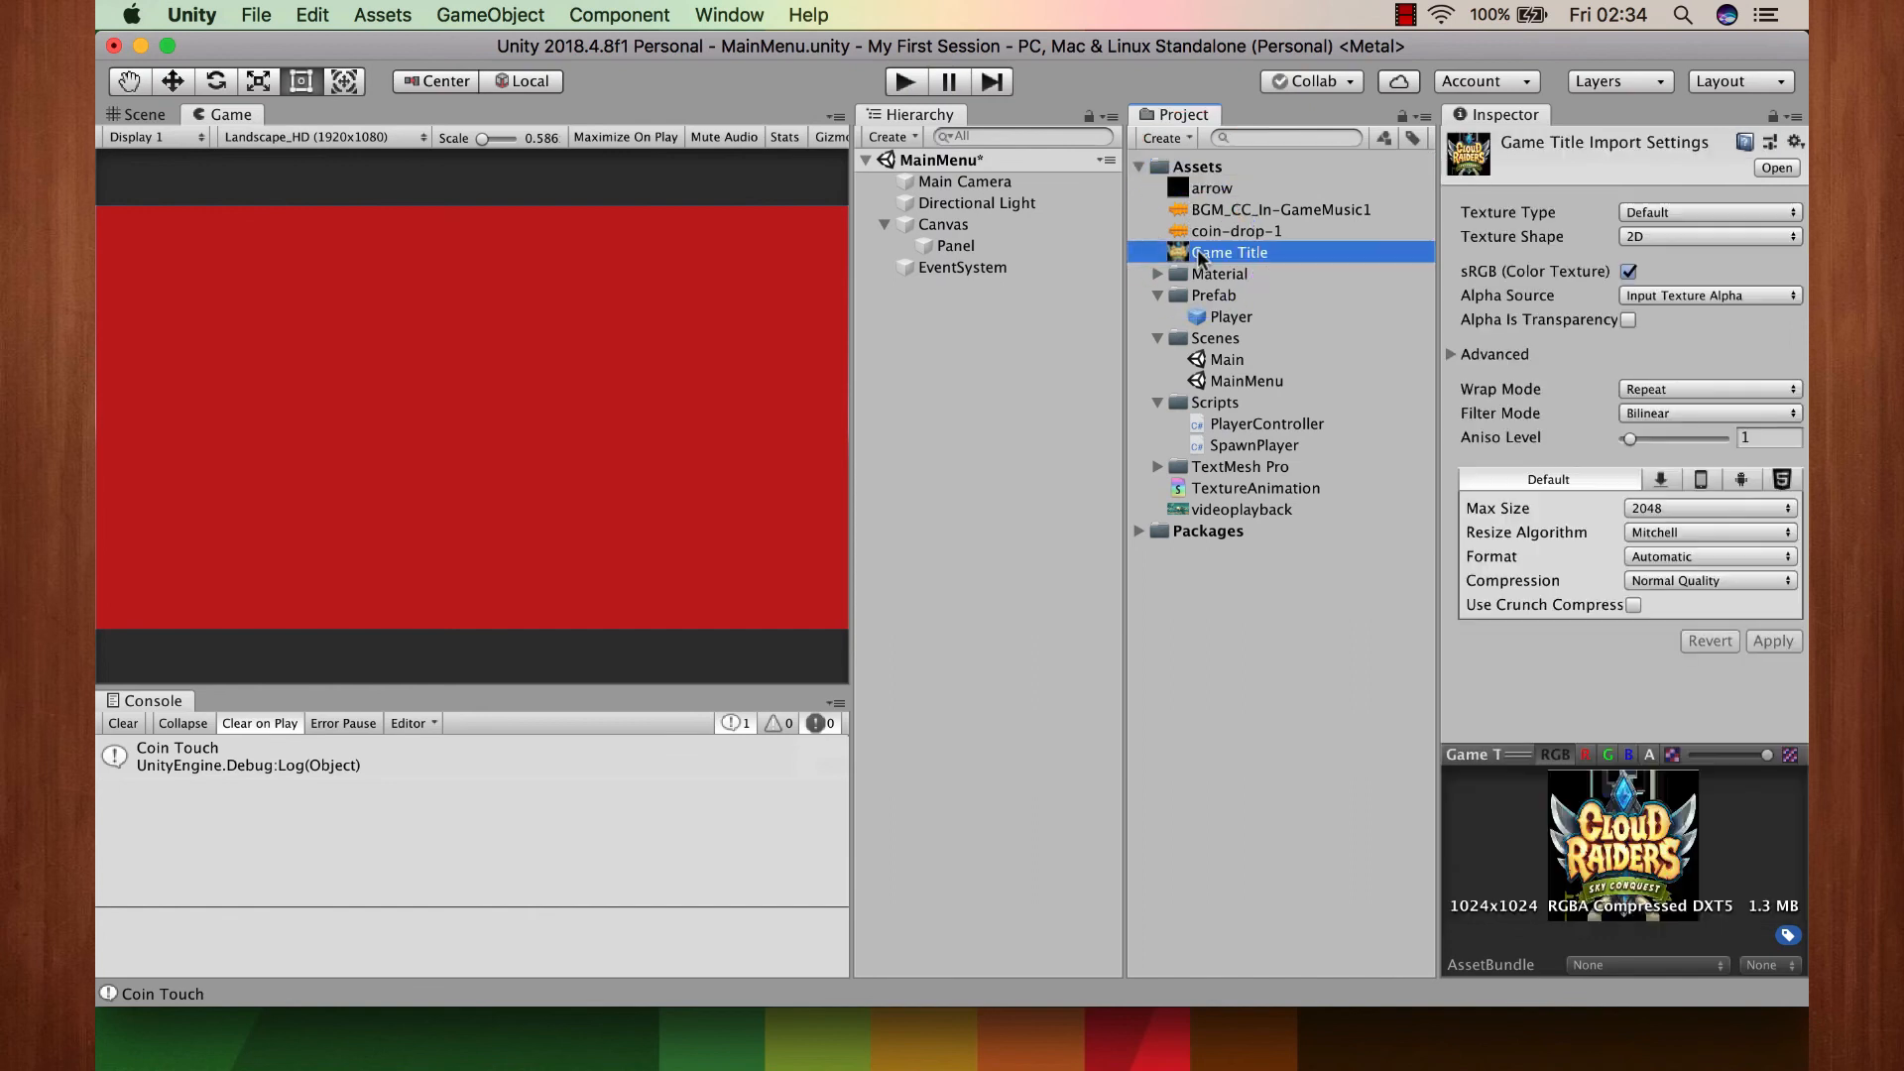
click(1690, 216)
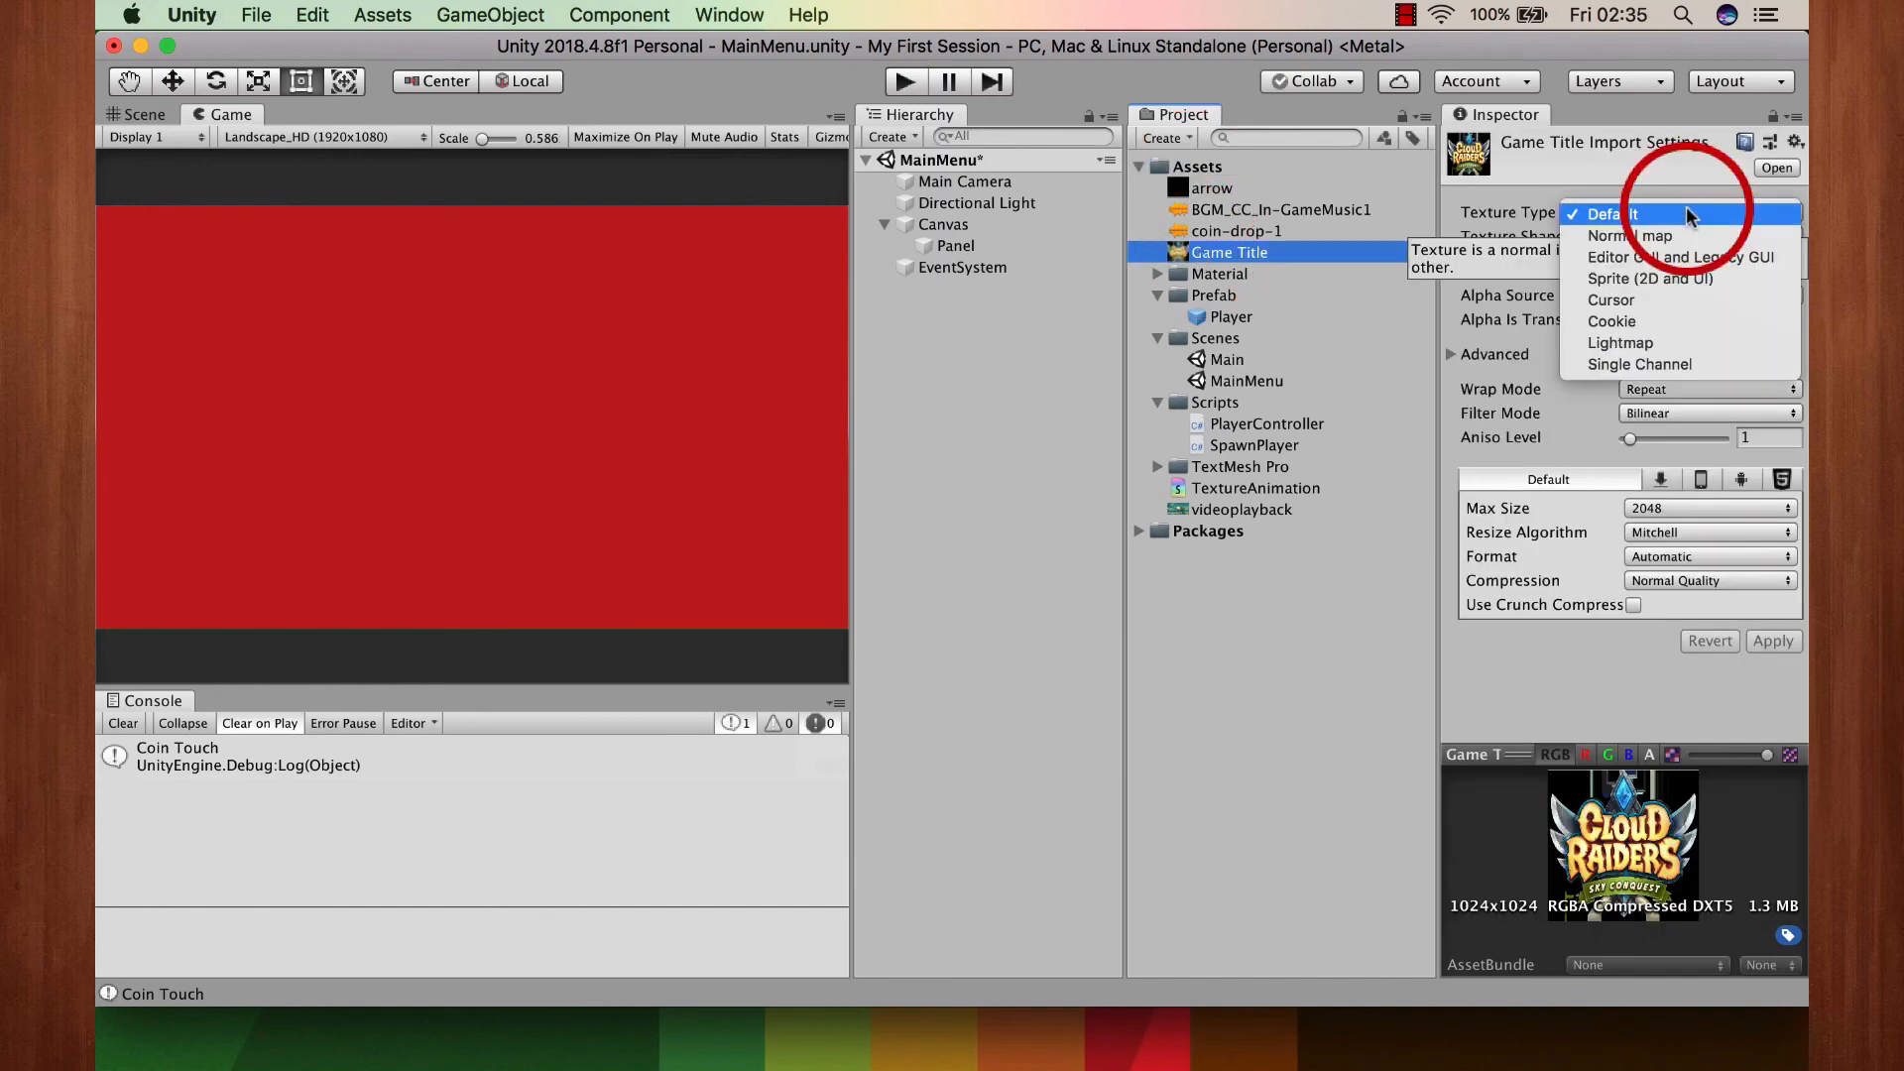
click(1693, 278)
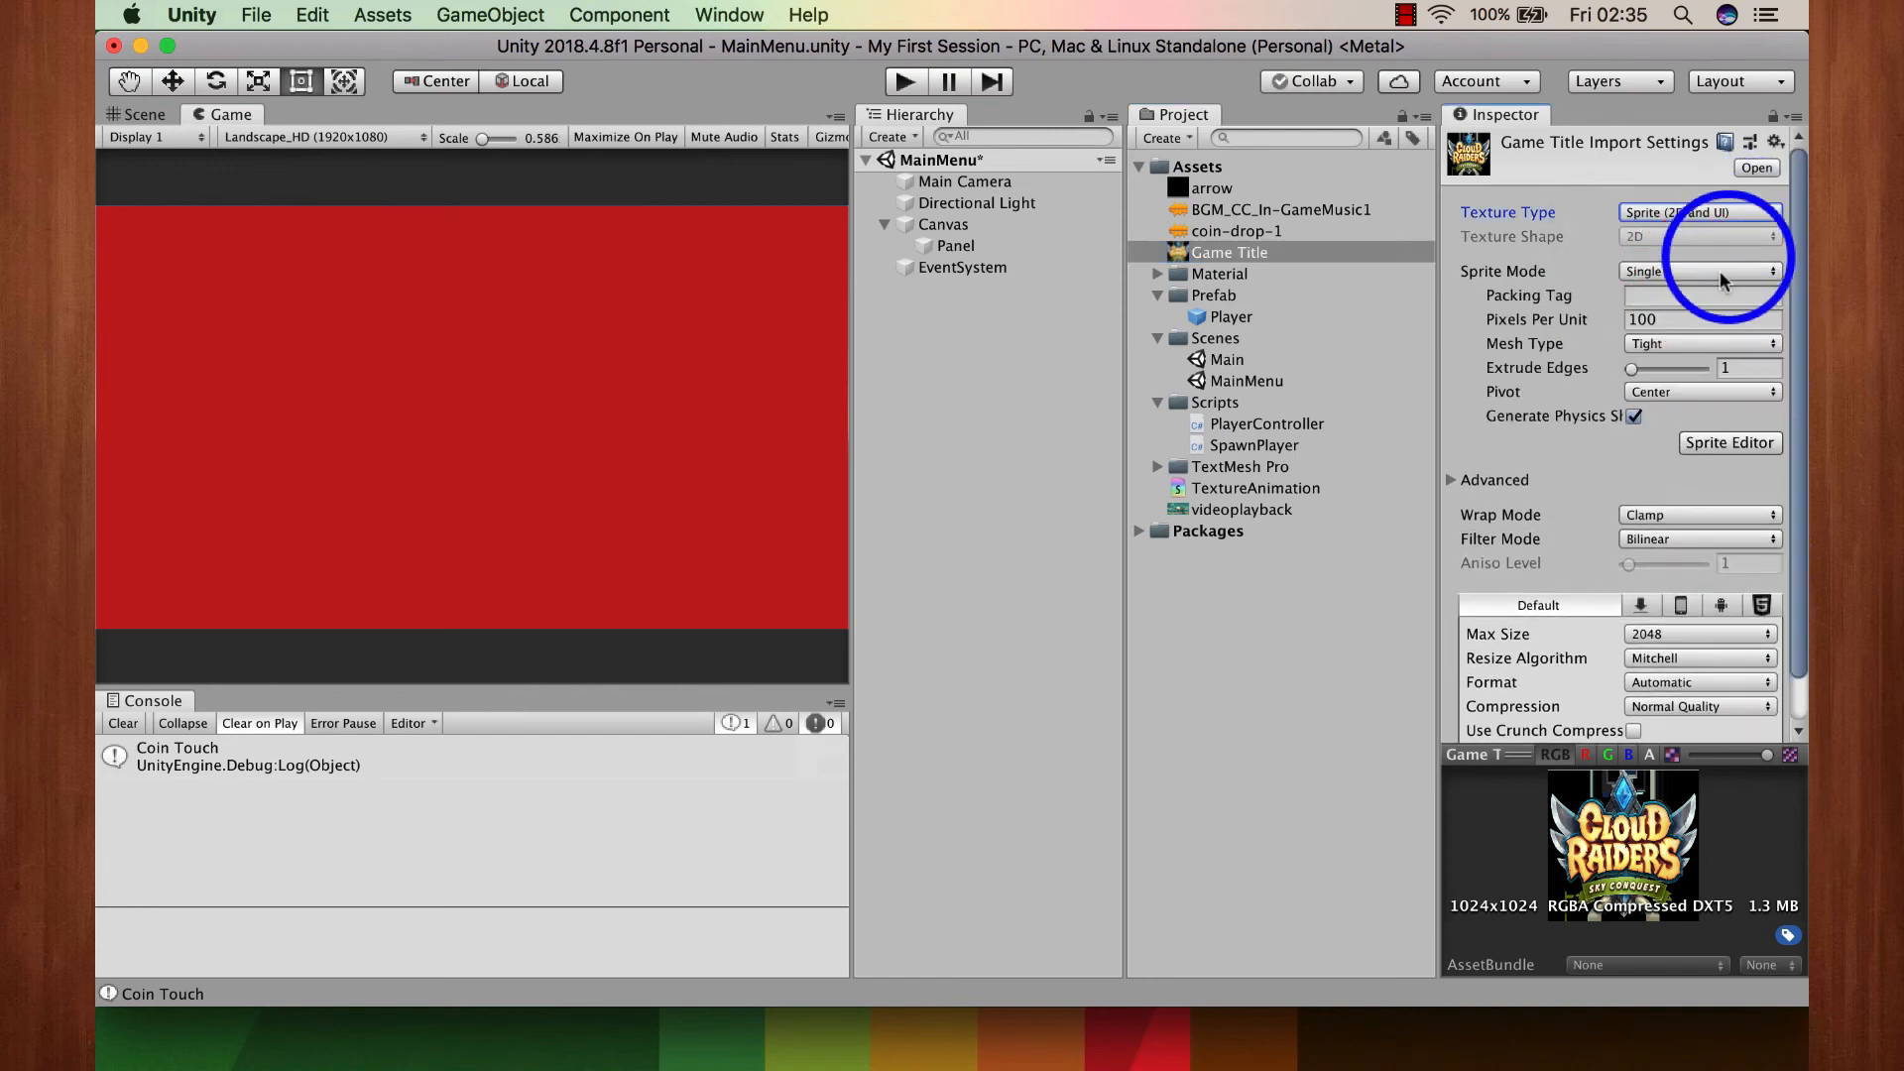
scroll(1666, 461, down, 2)
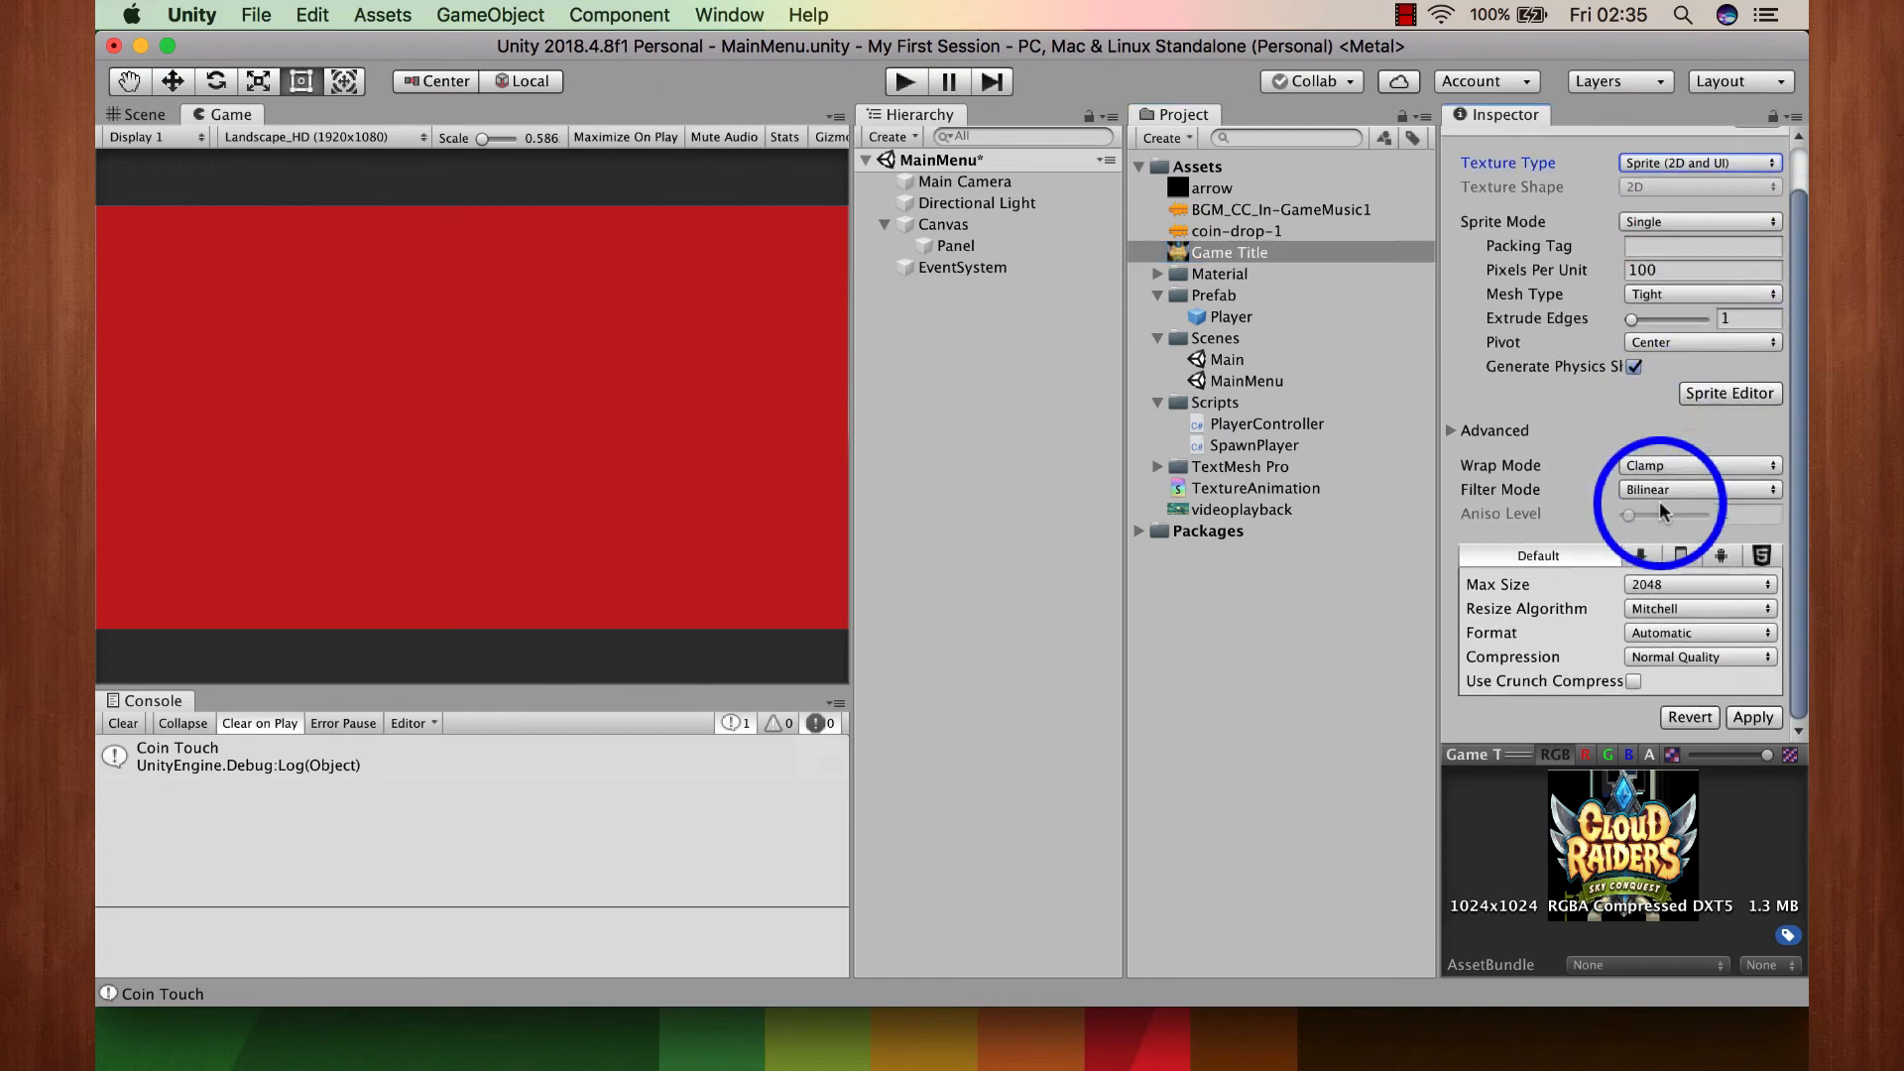
click(1755, 717)
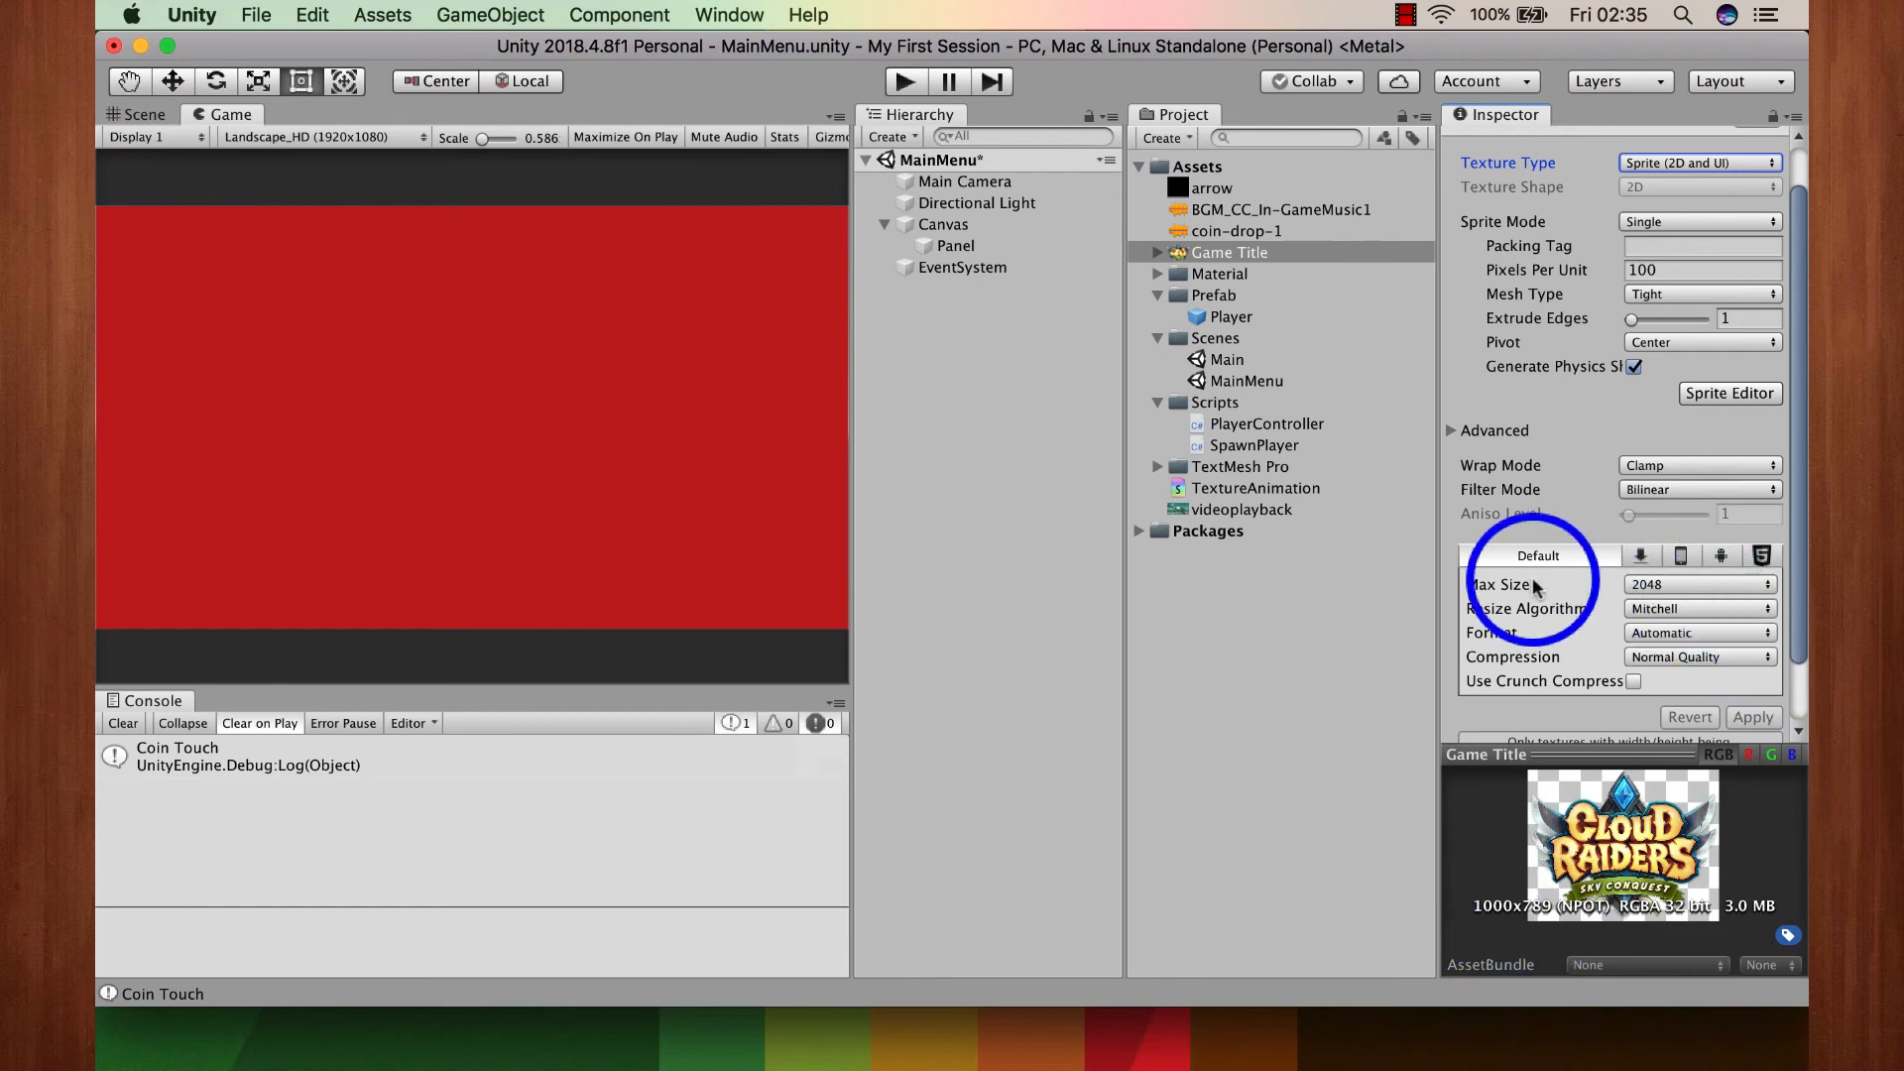
click(1644, 589)
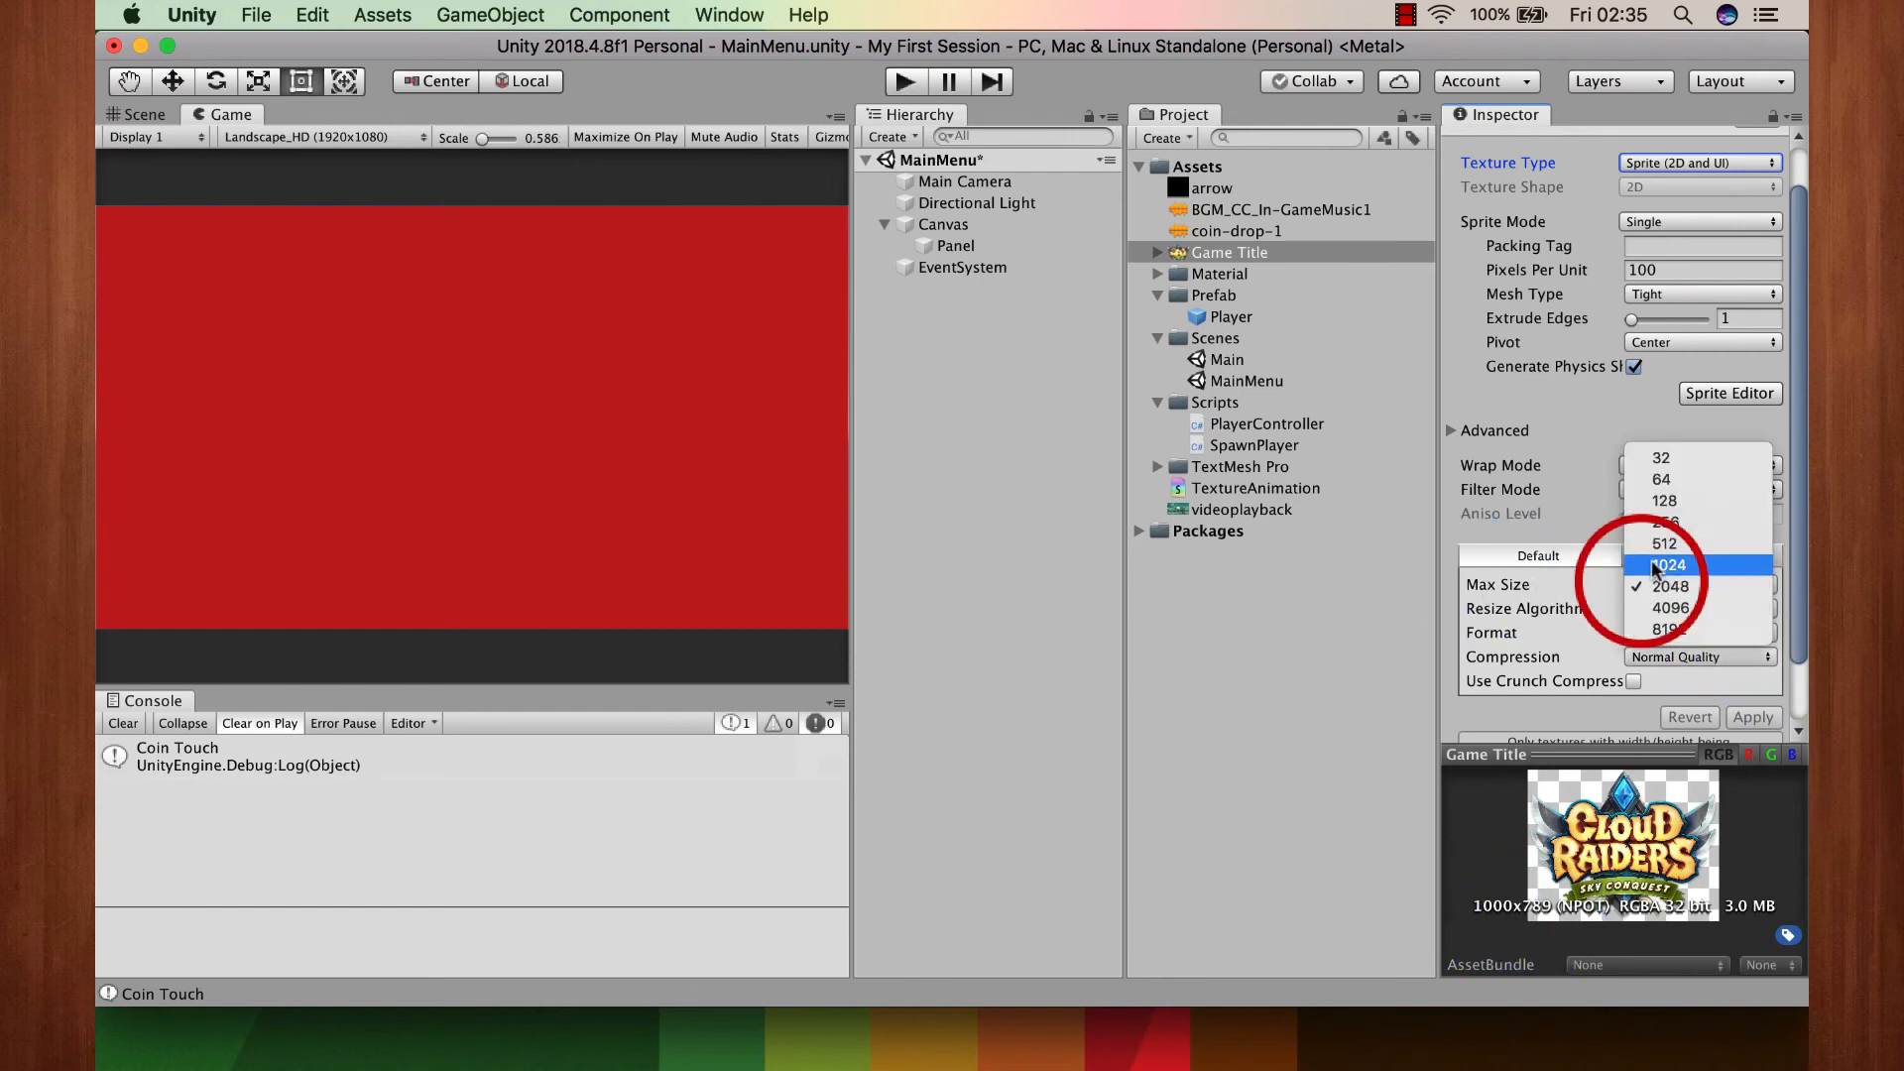
click(1656, 566)
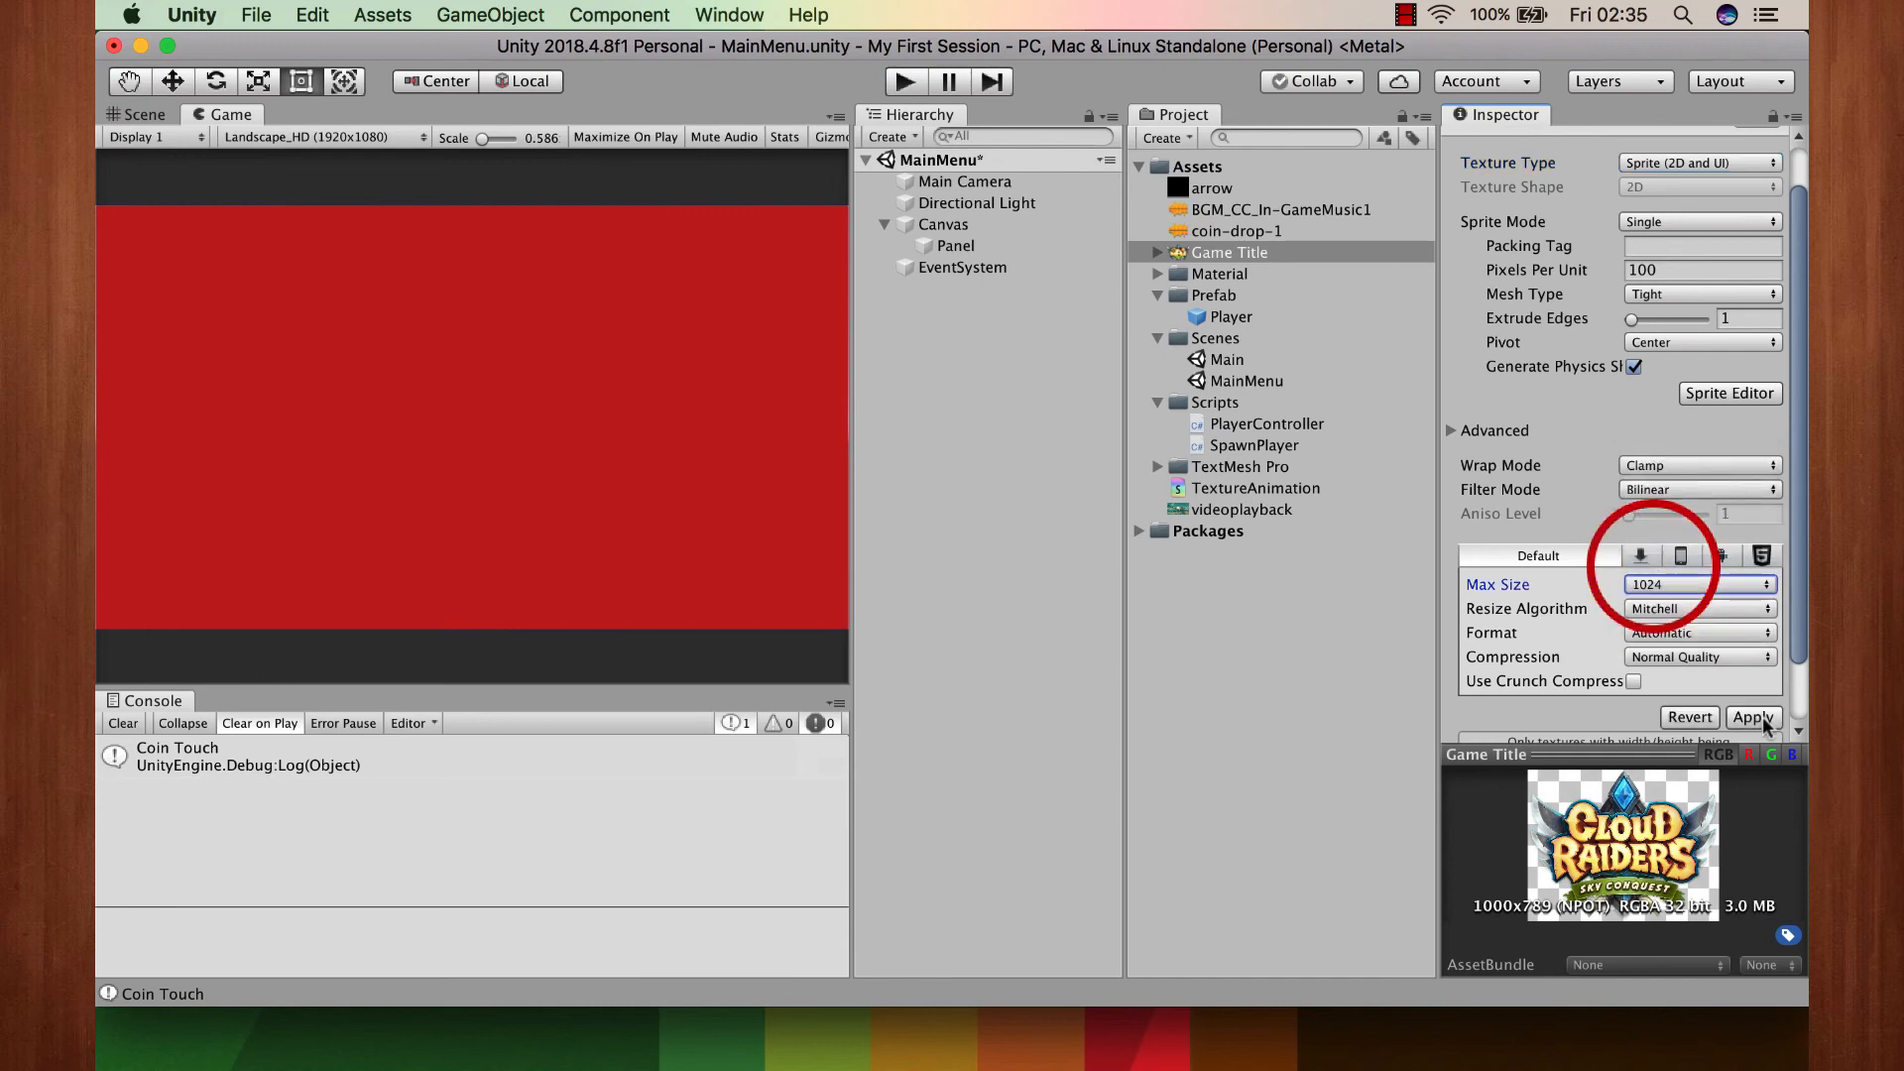
click(1763, 716)
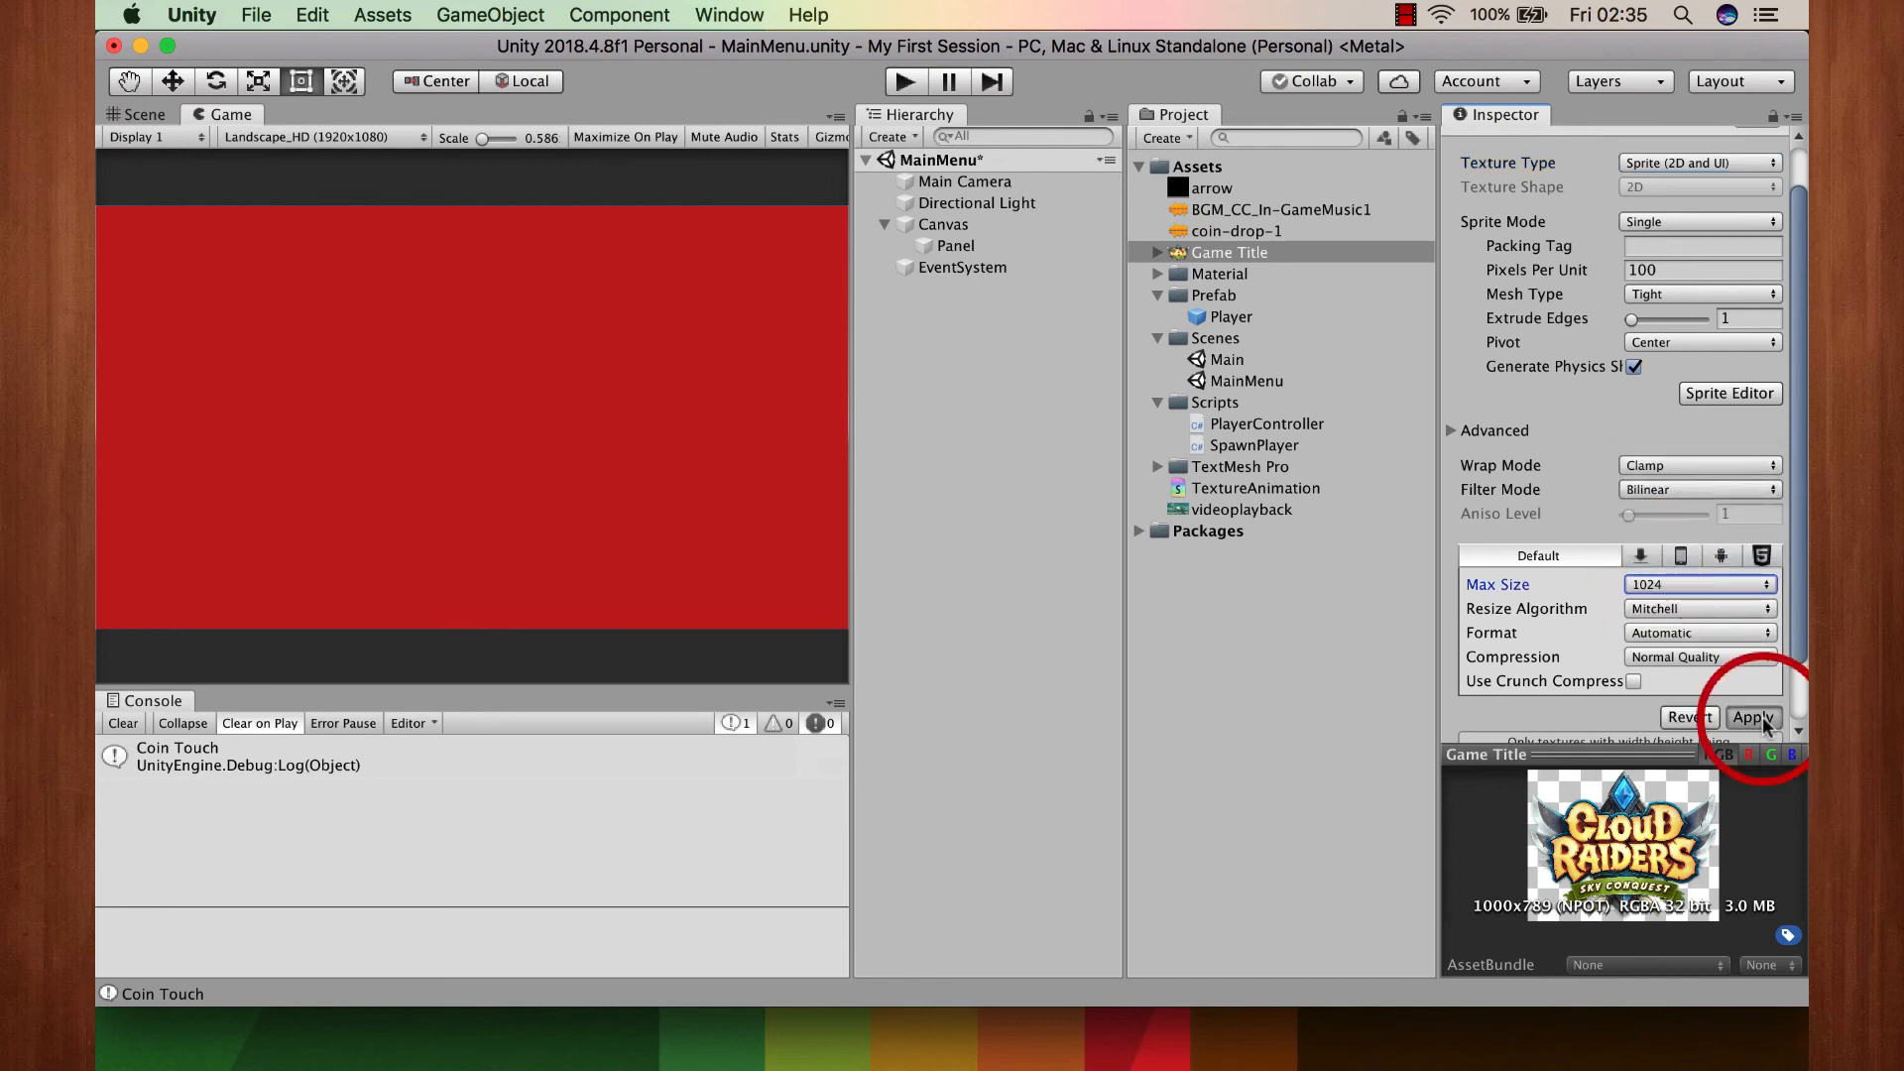
Step: Add a UI Image as a child of the Panel and size it 512 wide by 300 high
click(979, 248)
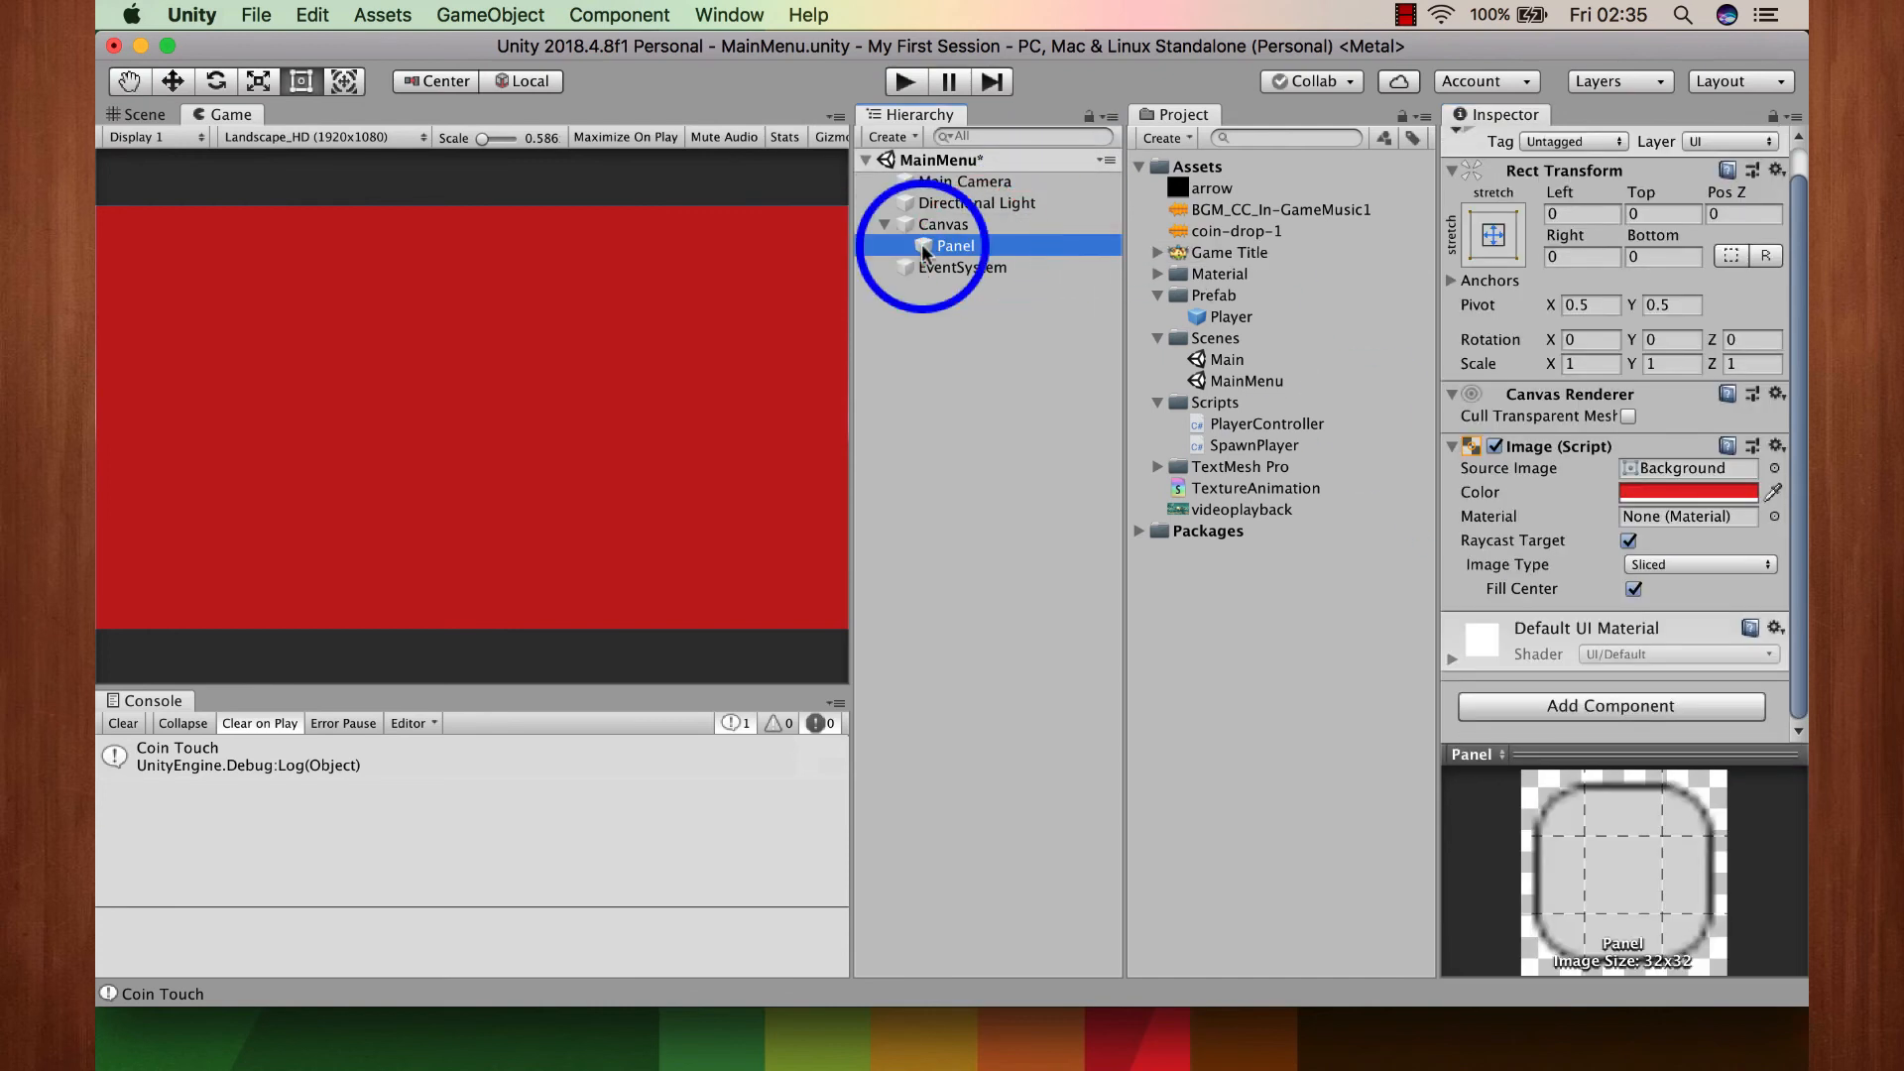
right_click(936, 245)
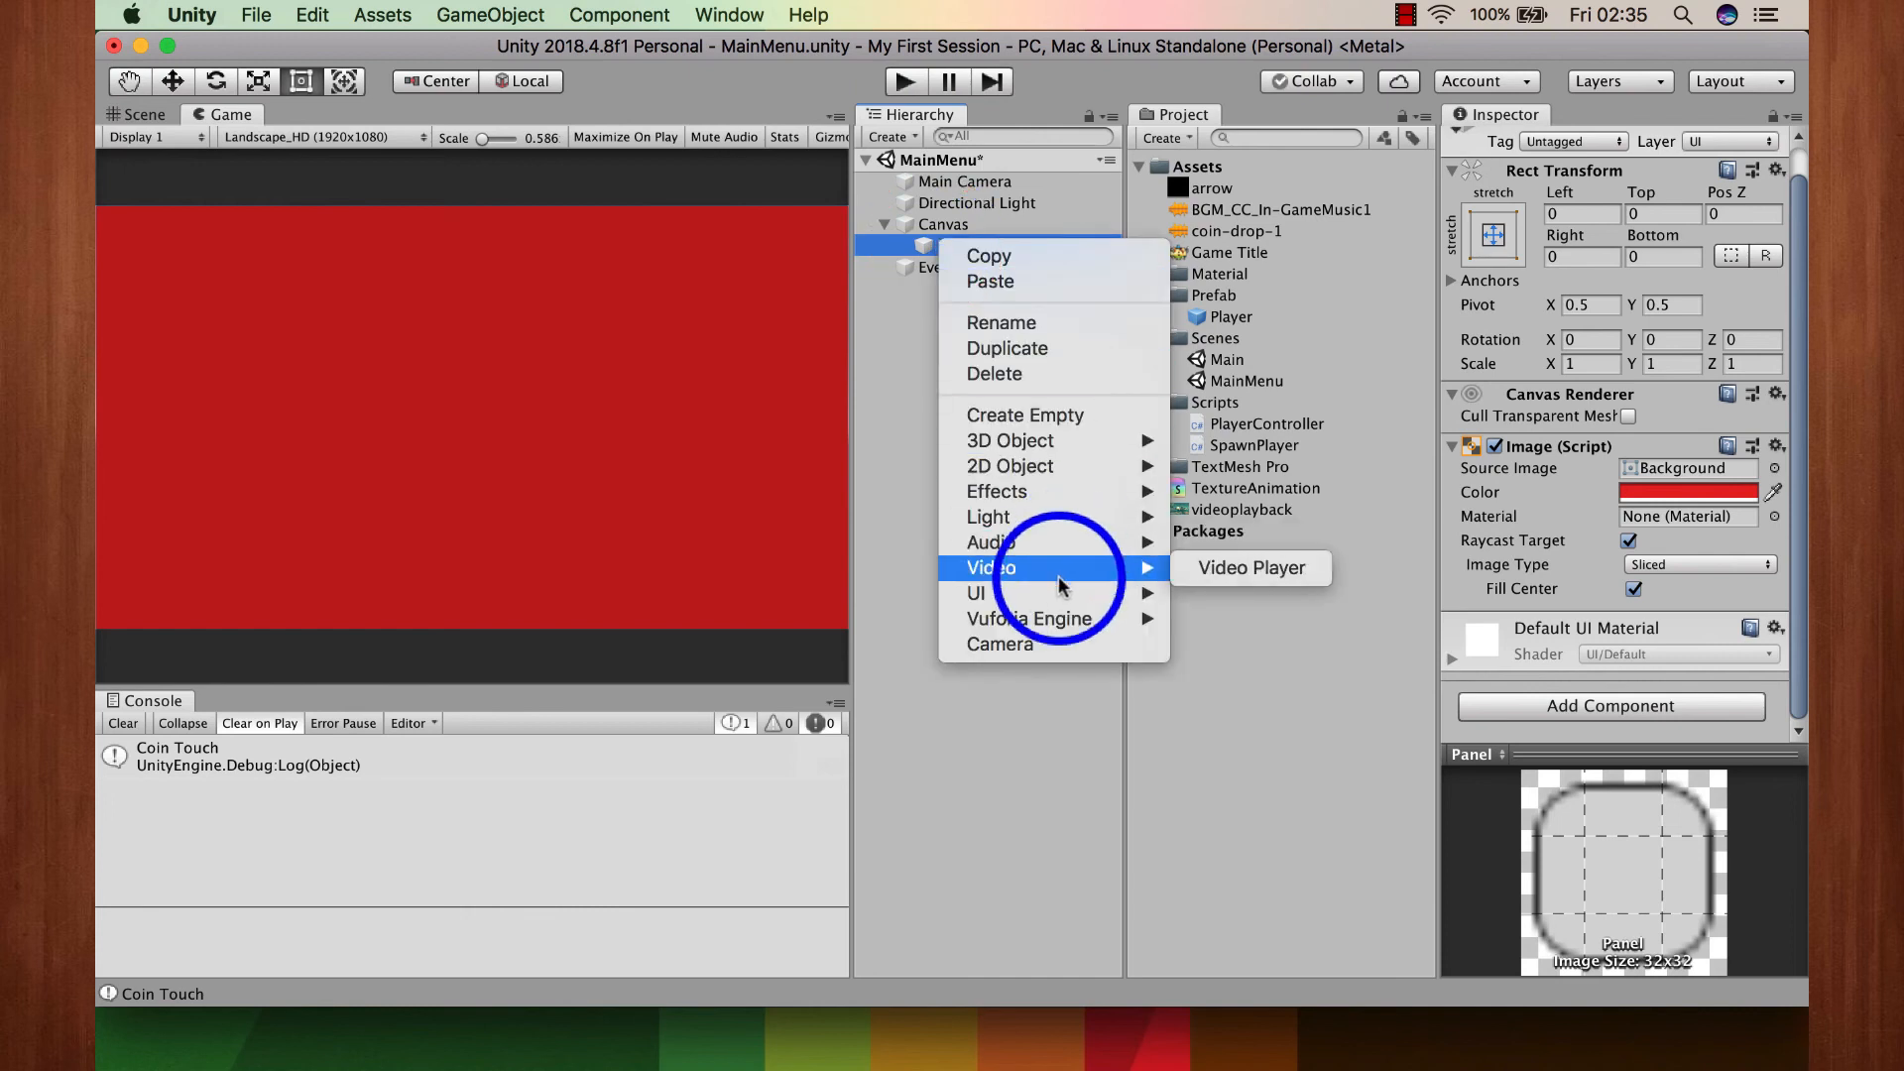
mouse_move(1051, 590)
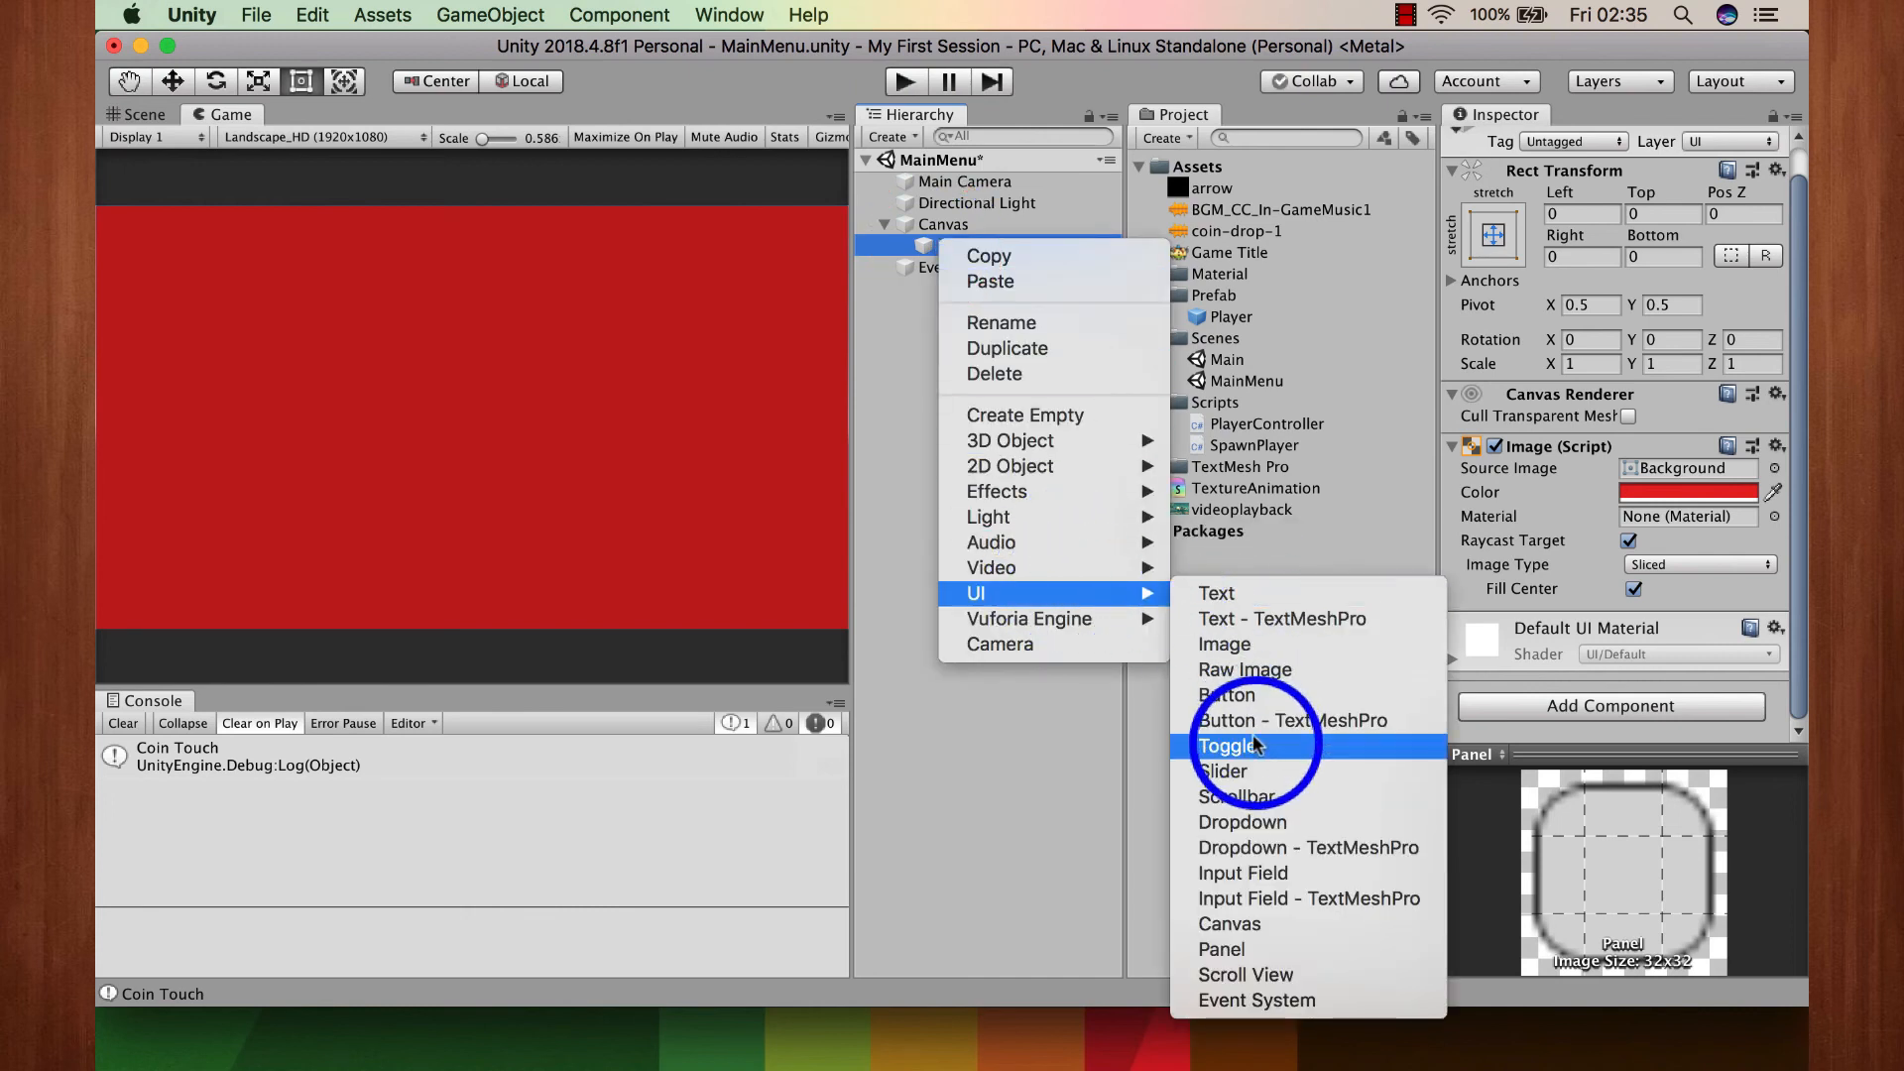
click(1226, 646)
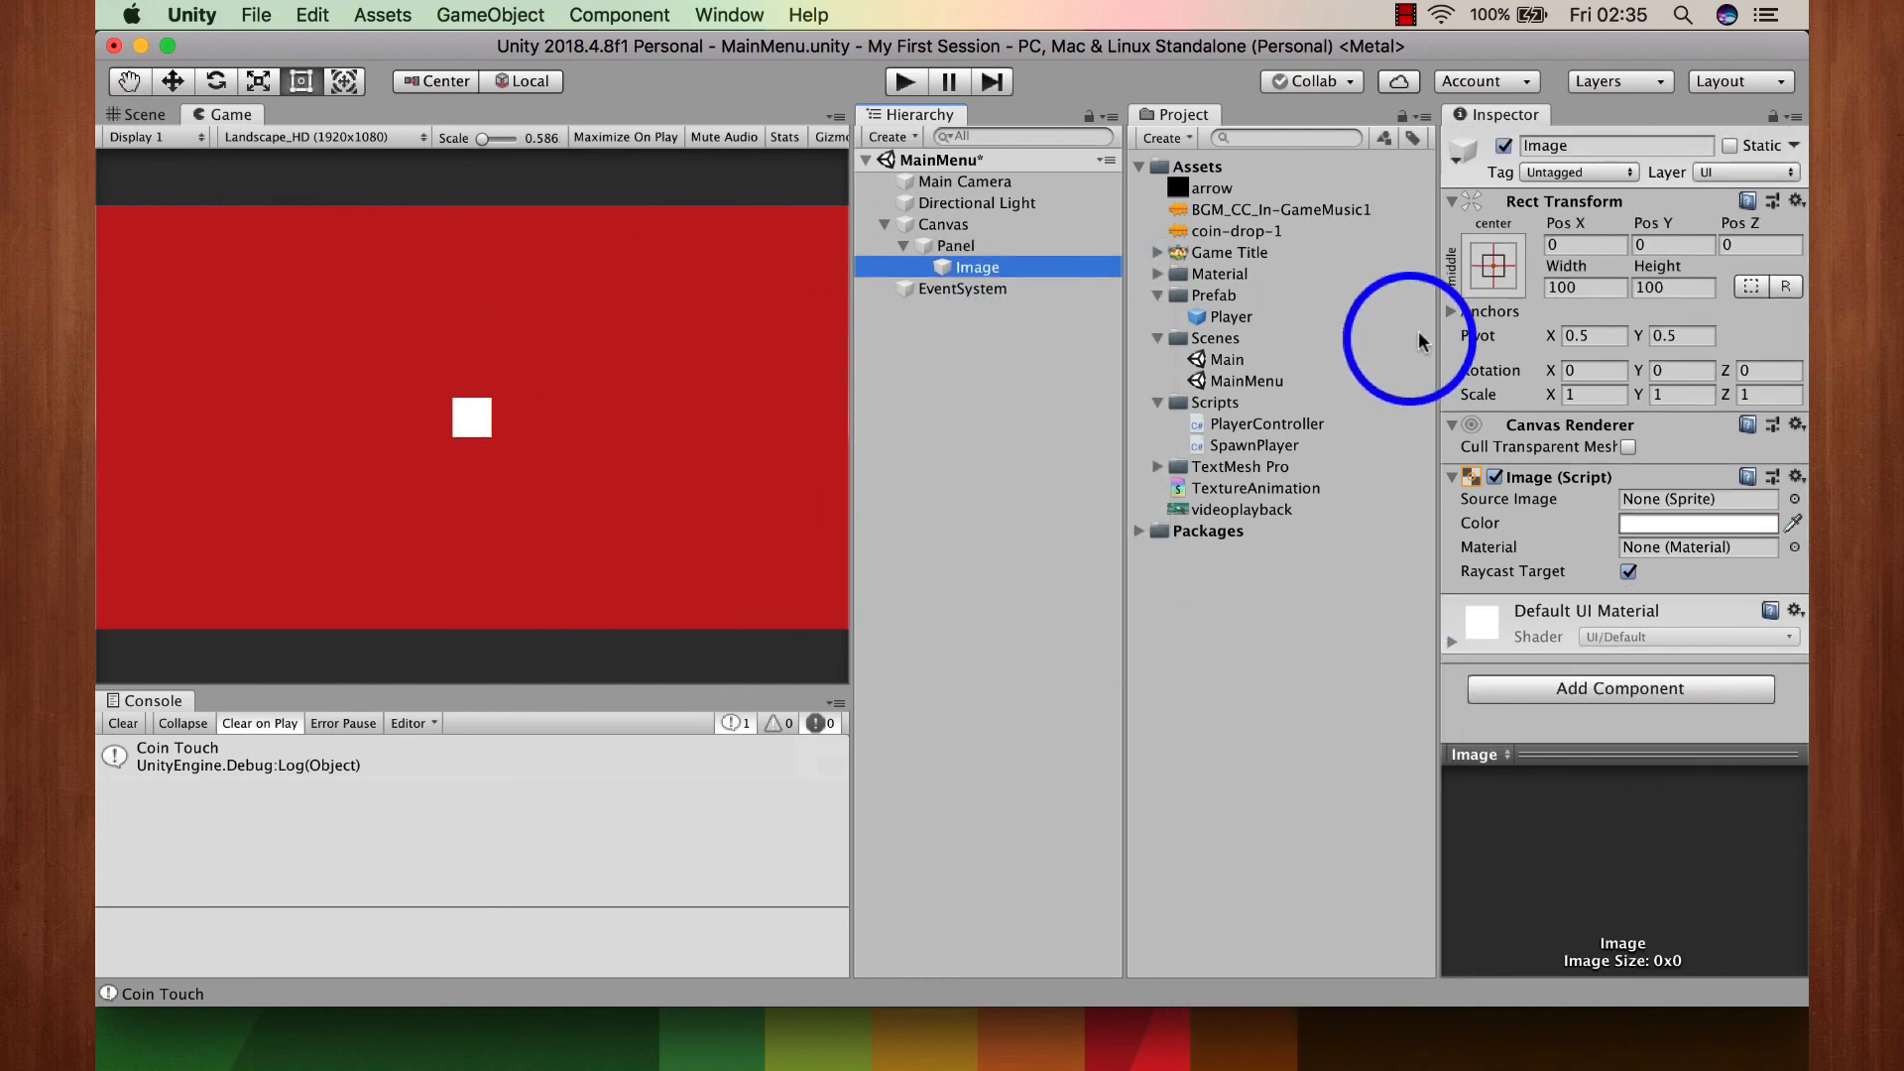
click(1588, 285)
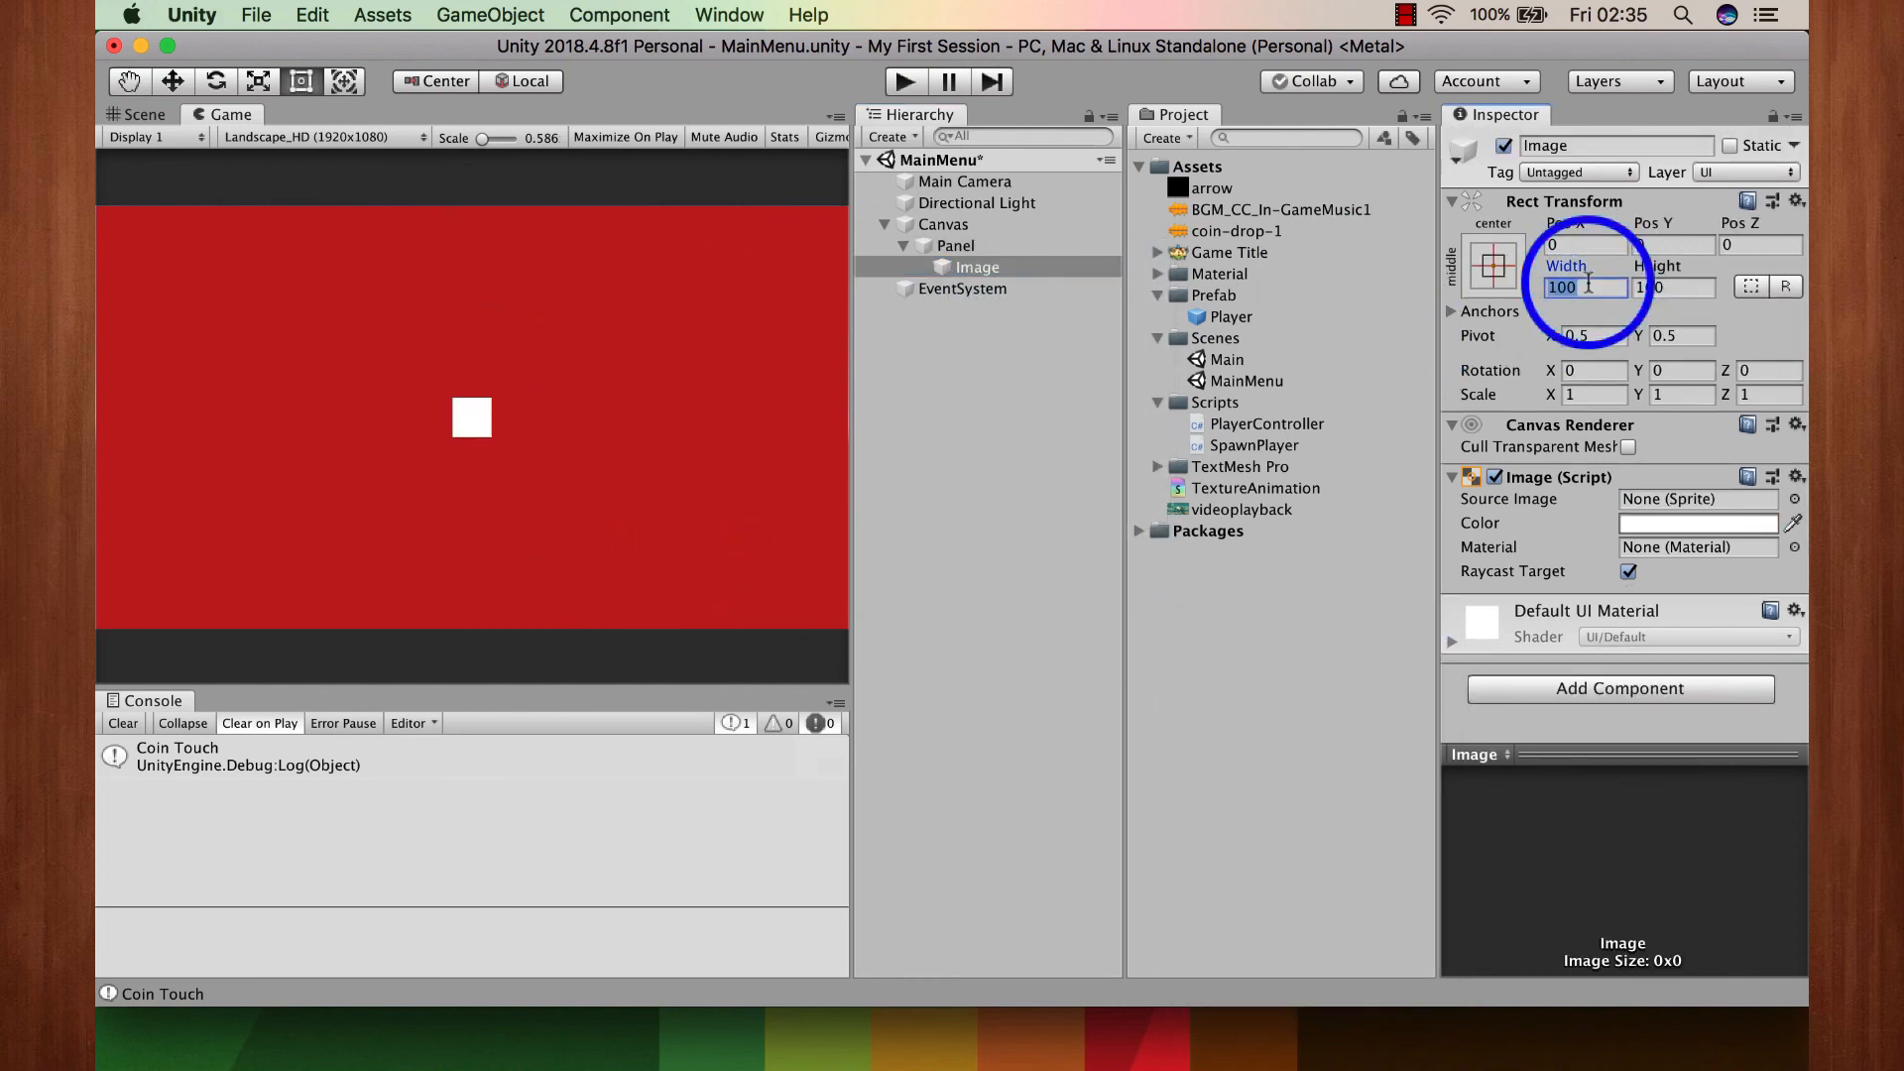
text(512)
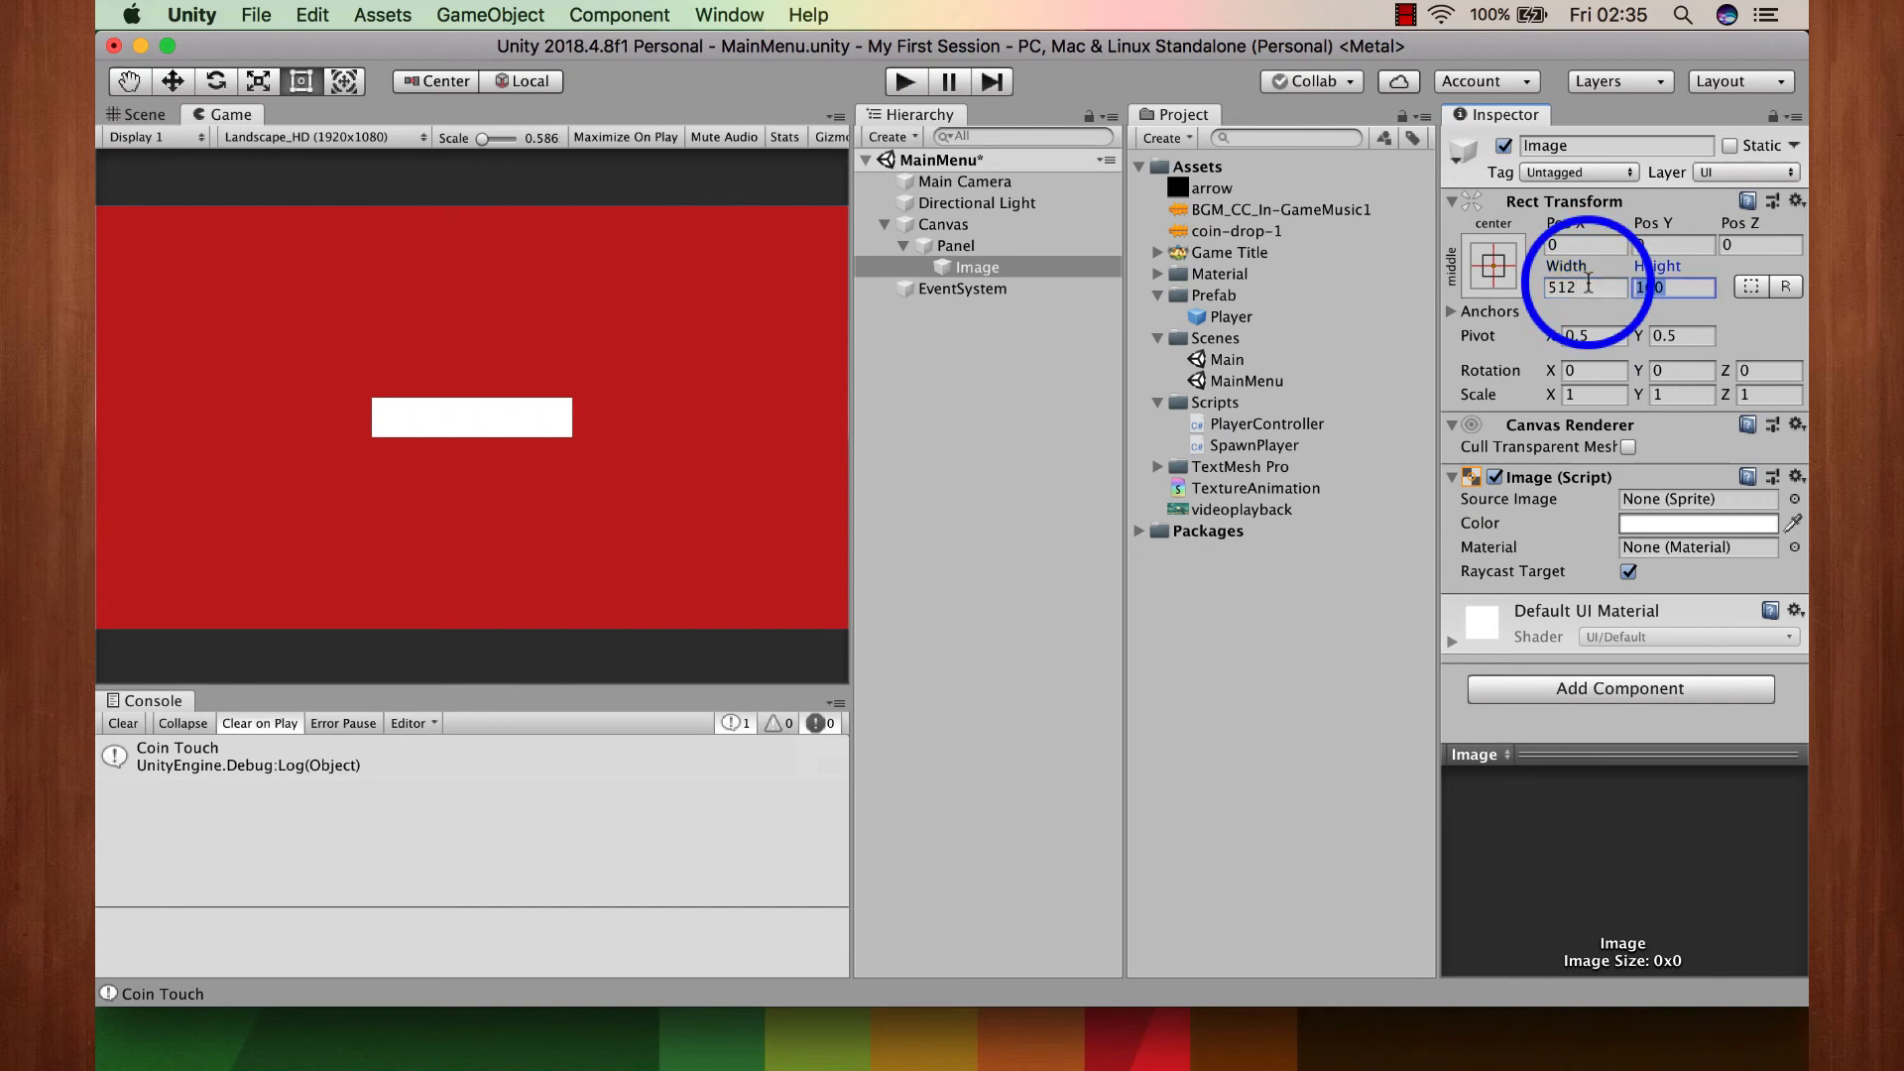
text(300)
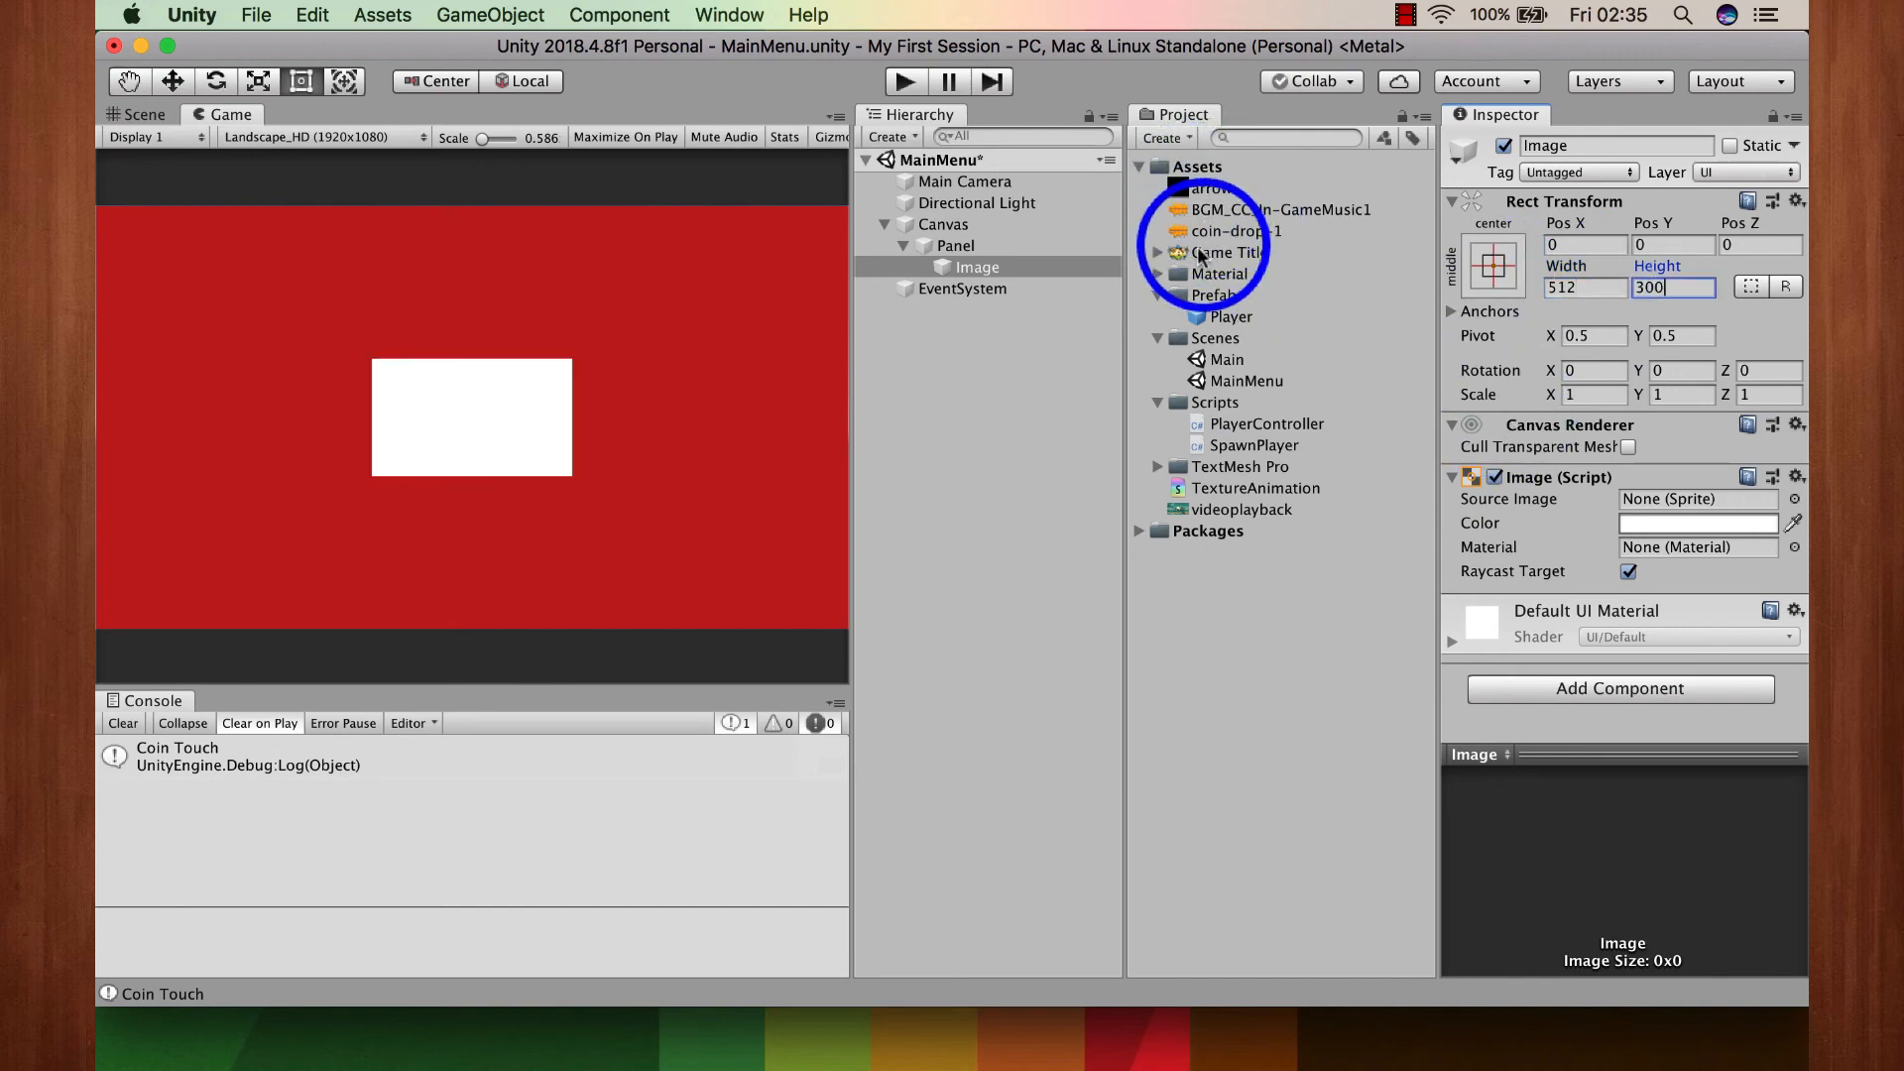
Step: Assign the Game Title sprite as the Image's source and raise the Image to a Y position of about 376.76
drag(1202, 255, 1641, 506)
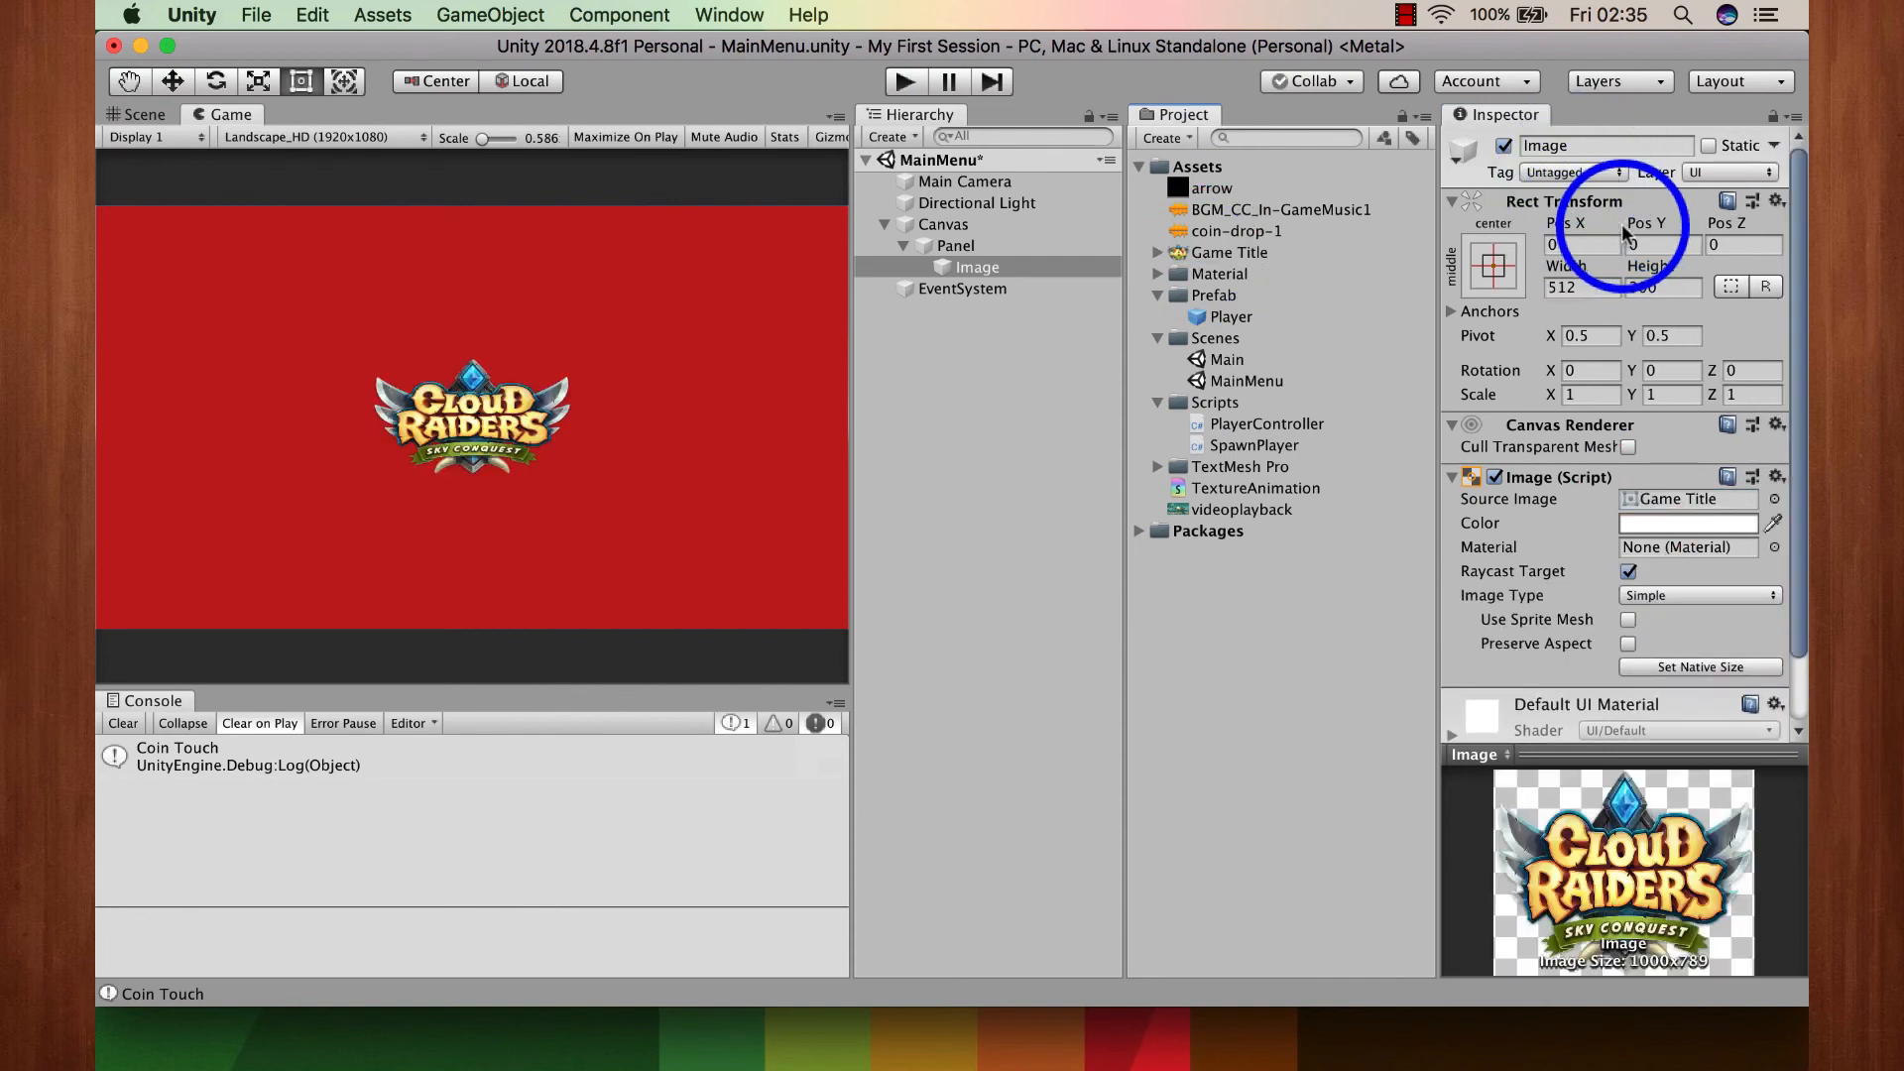
mouse_move(1633, 224)
mouse_down()
mouse_move(1715, 214)
mouse_move(1667, 195)
mouse_move(1647, 215)
mouse_up()
drag(1807, 296, 1800, 787)
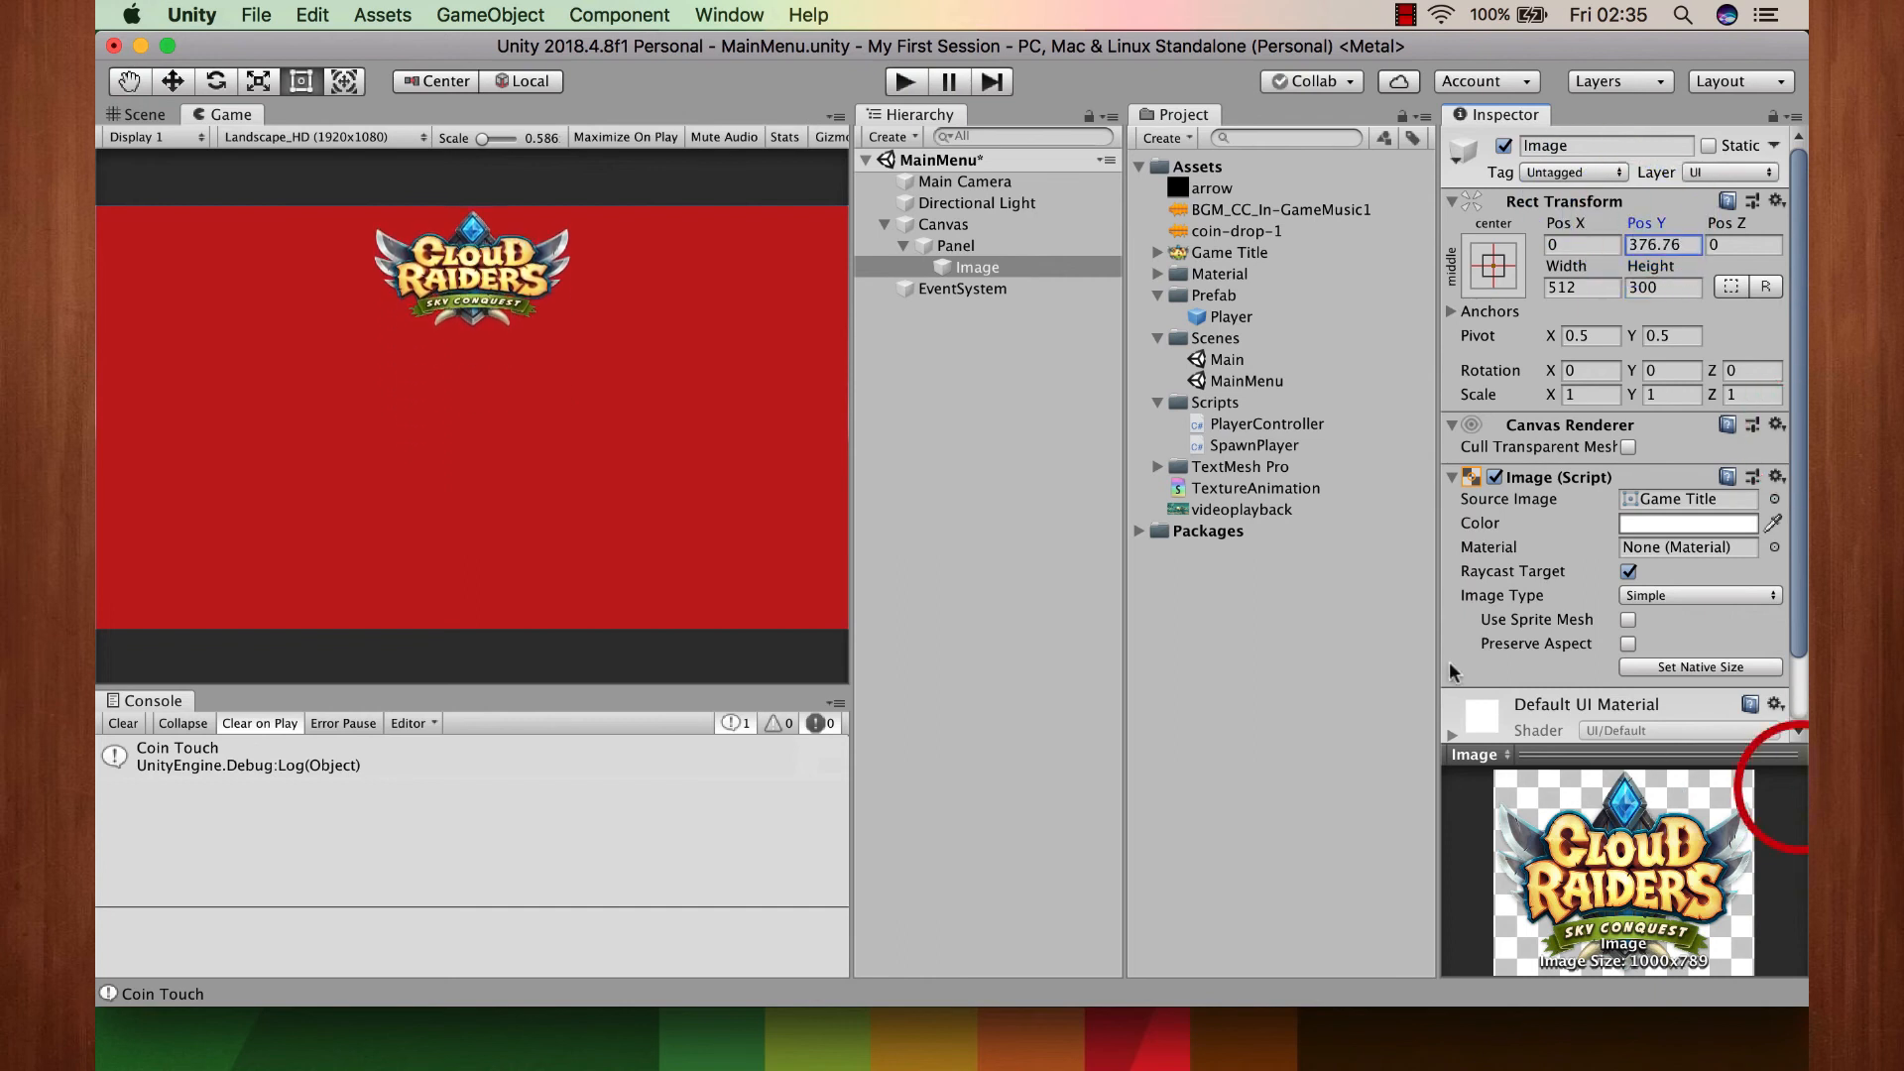
Step: In the Scene view, move the title image's anchors to its corners and save all modified files
click(138, 114)
scroll(325, 383, down, 5)
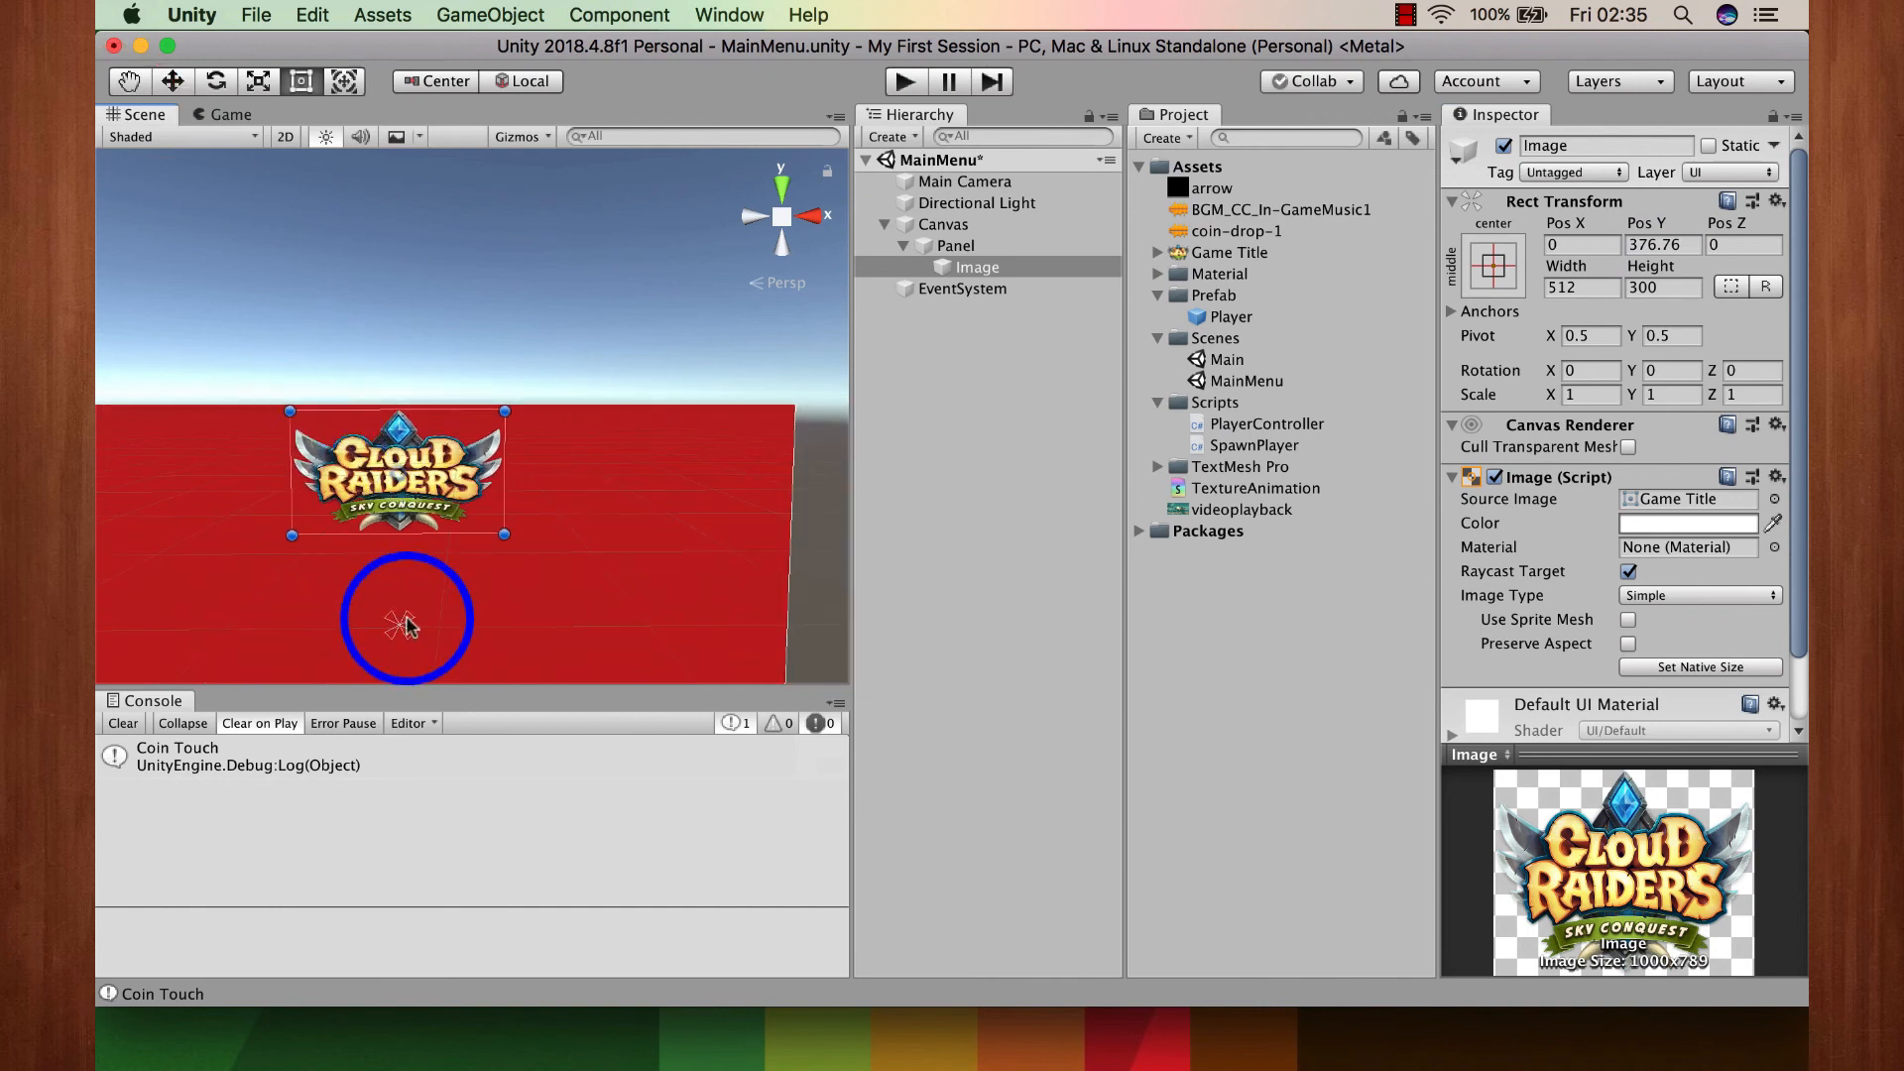
drag(406, 624, 508, 400)
drag(390, 635, 282, 544)
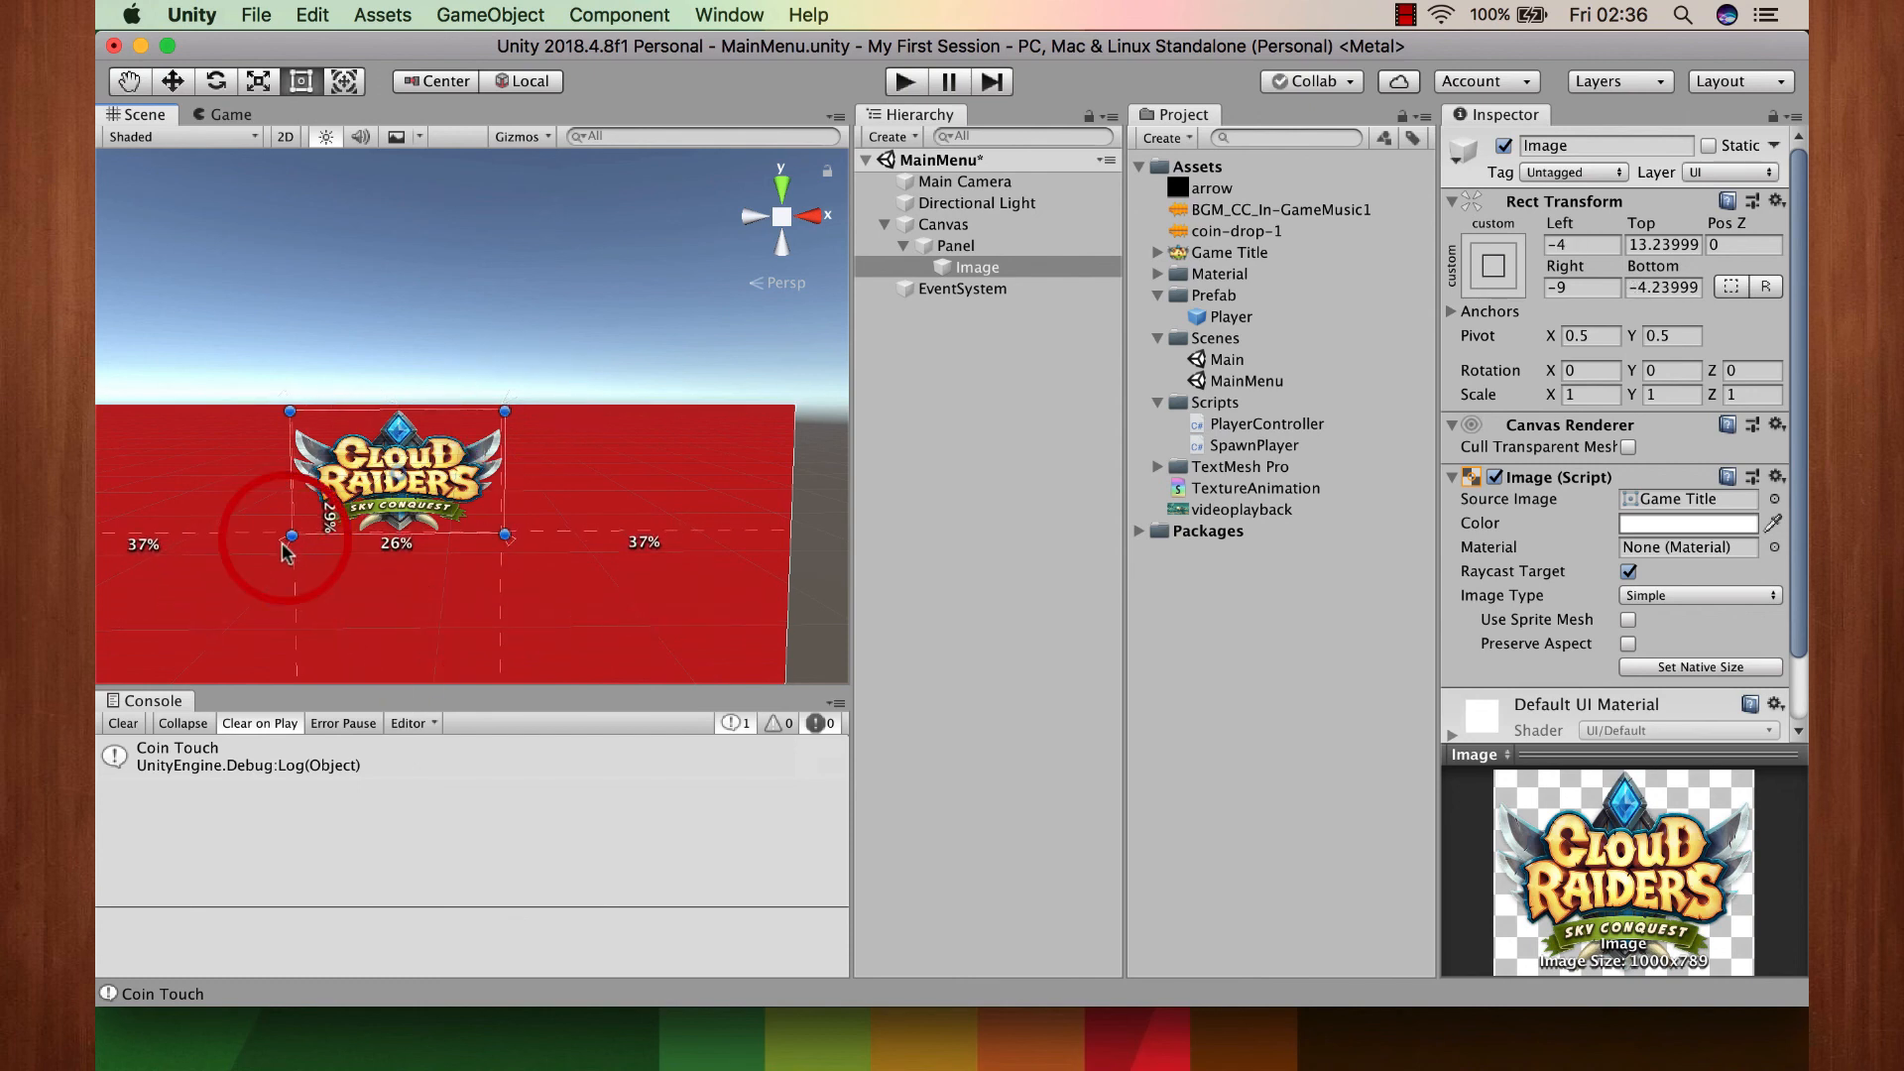
click(514, 343)
key(super+s)
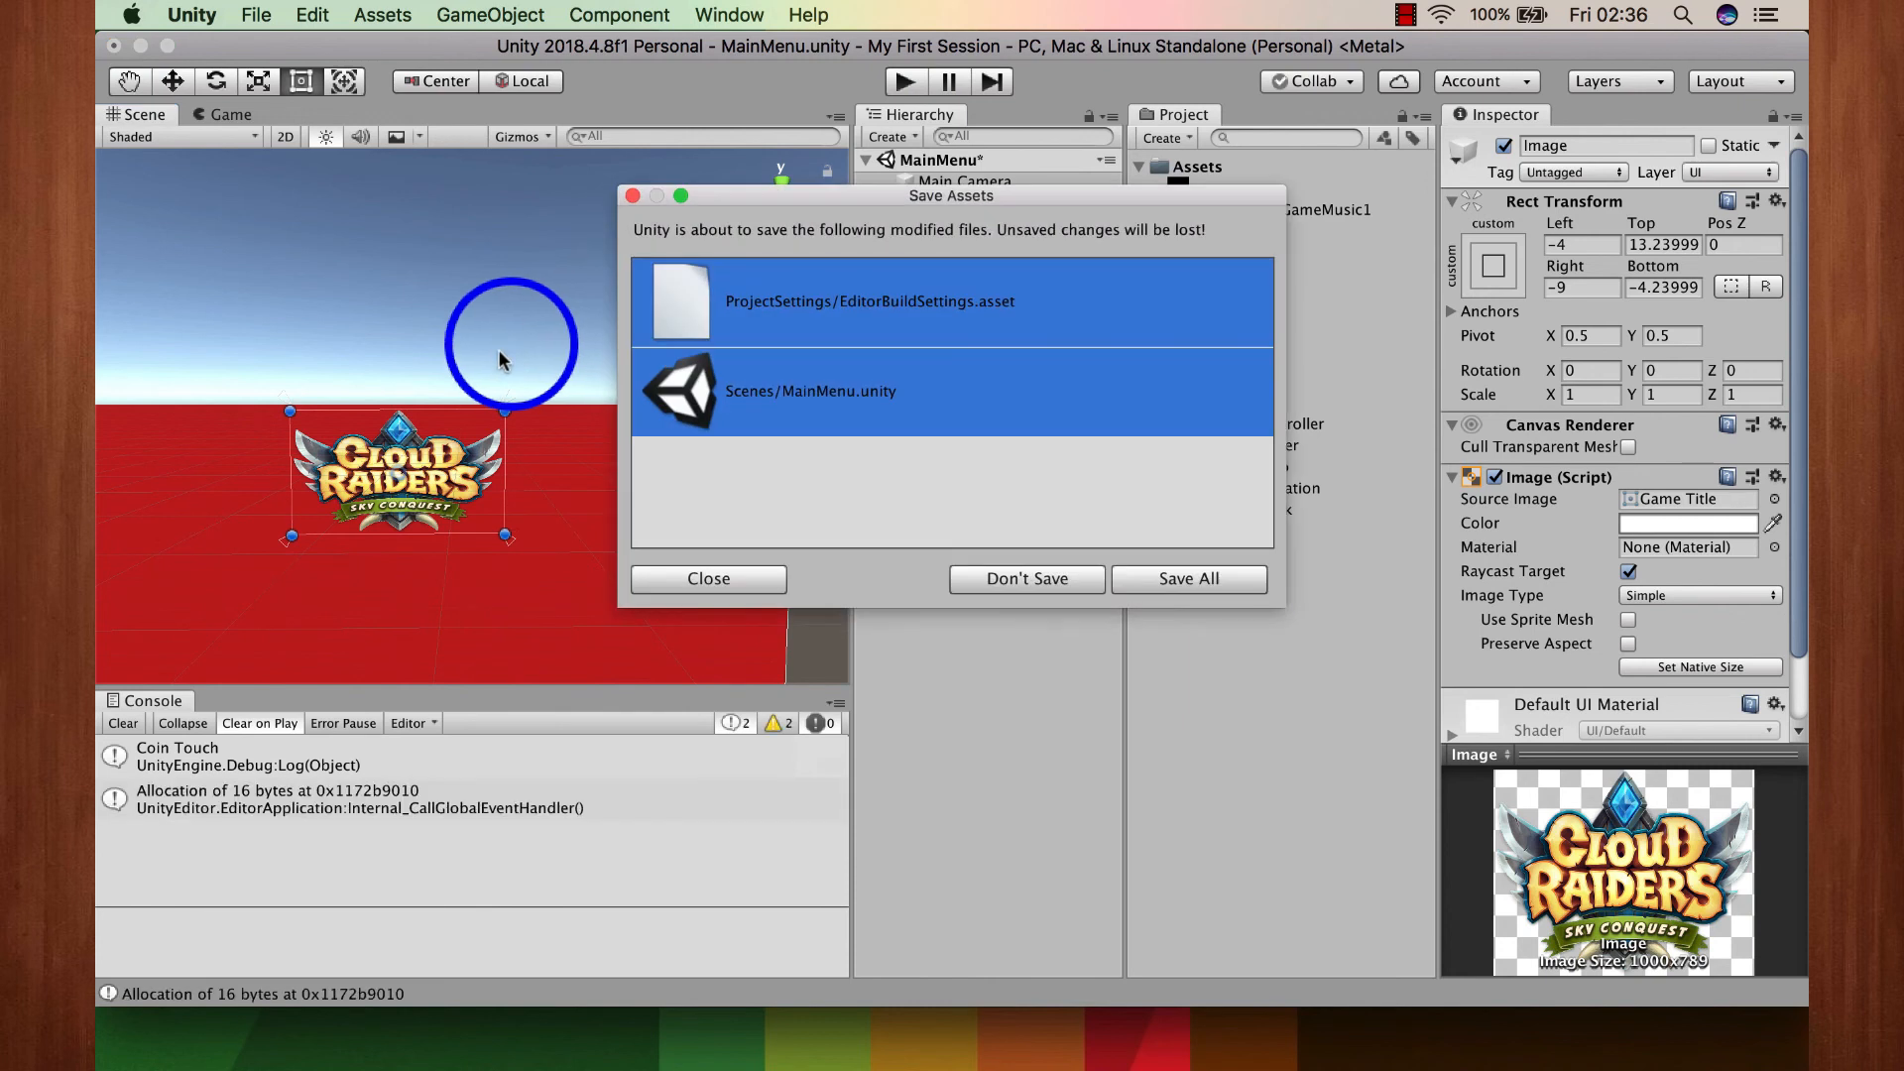
click(1167, 572)
Step: Rename the Panel's Image object to GameTitle
scroll(264, 431, down, 5)
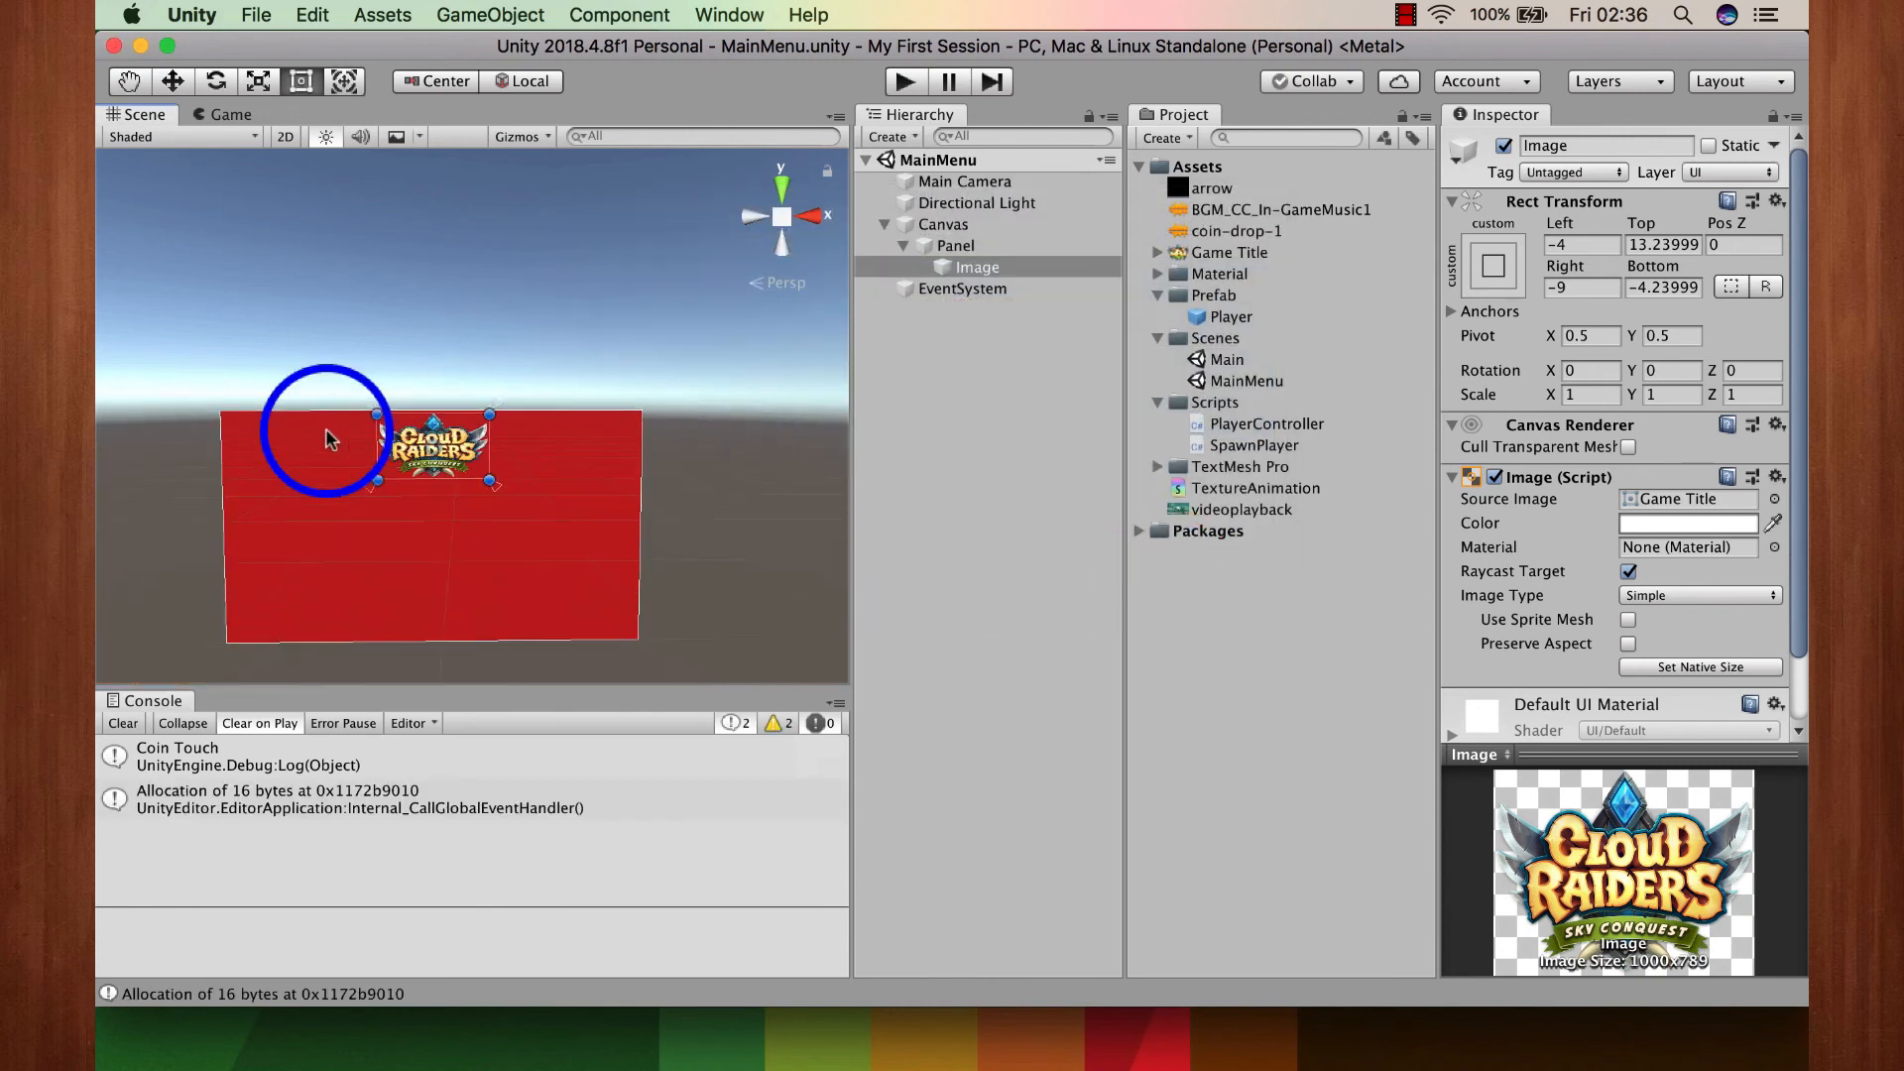
click(960, 280)
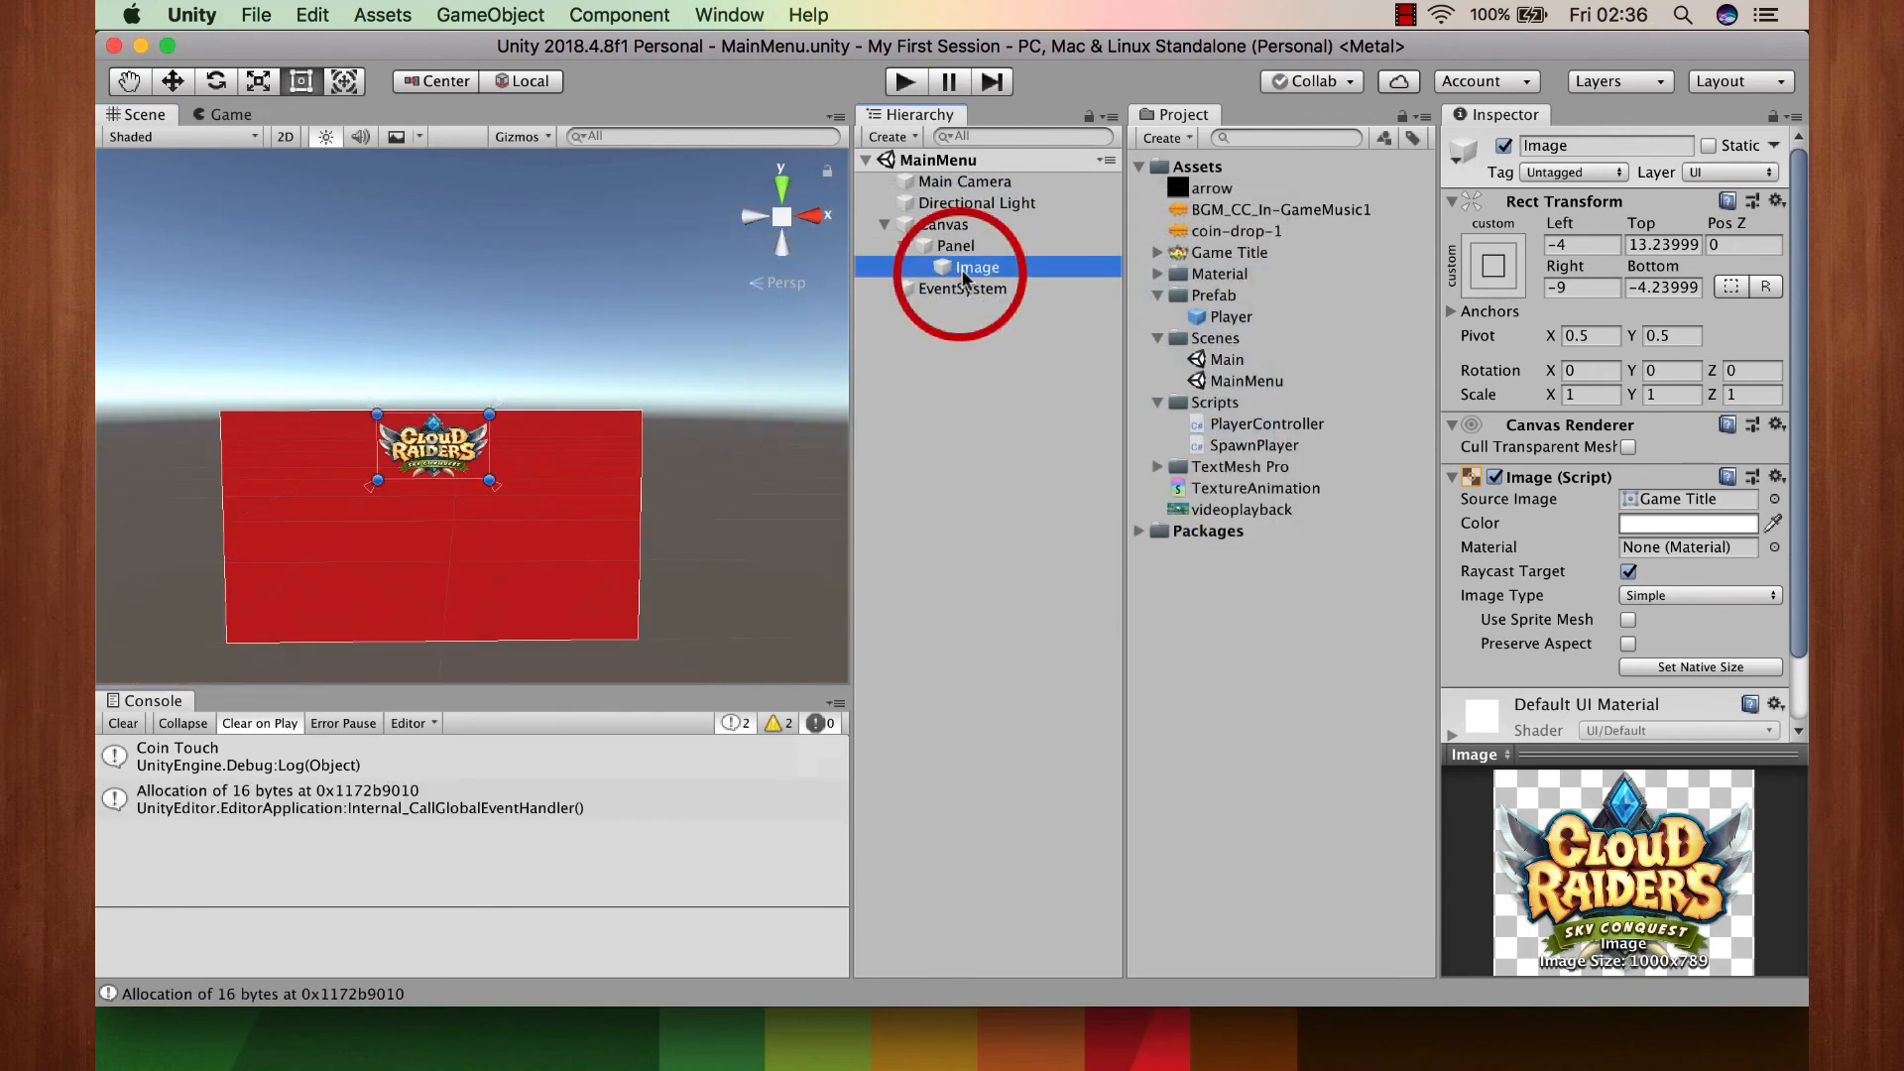
click(962, 276)
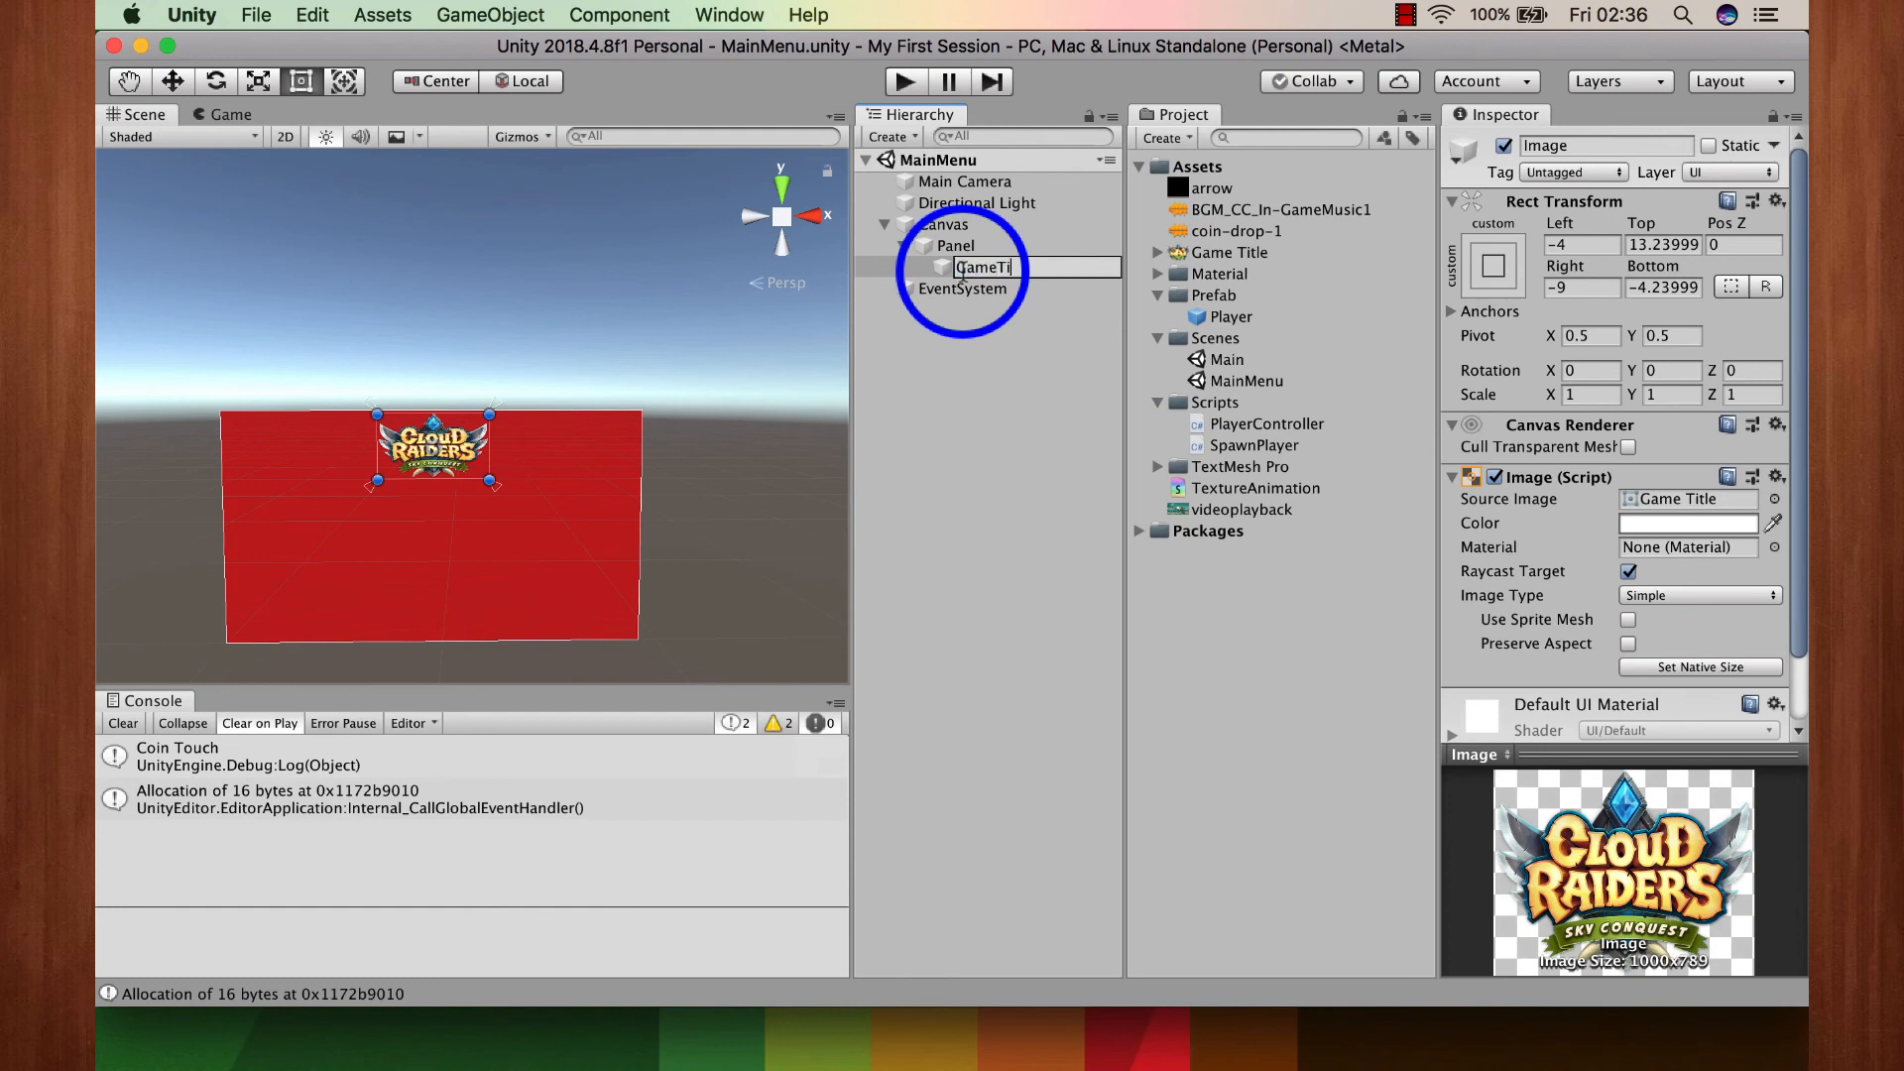
key(Return)
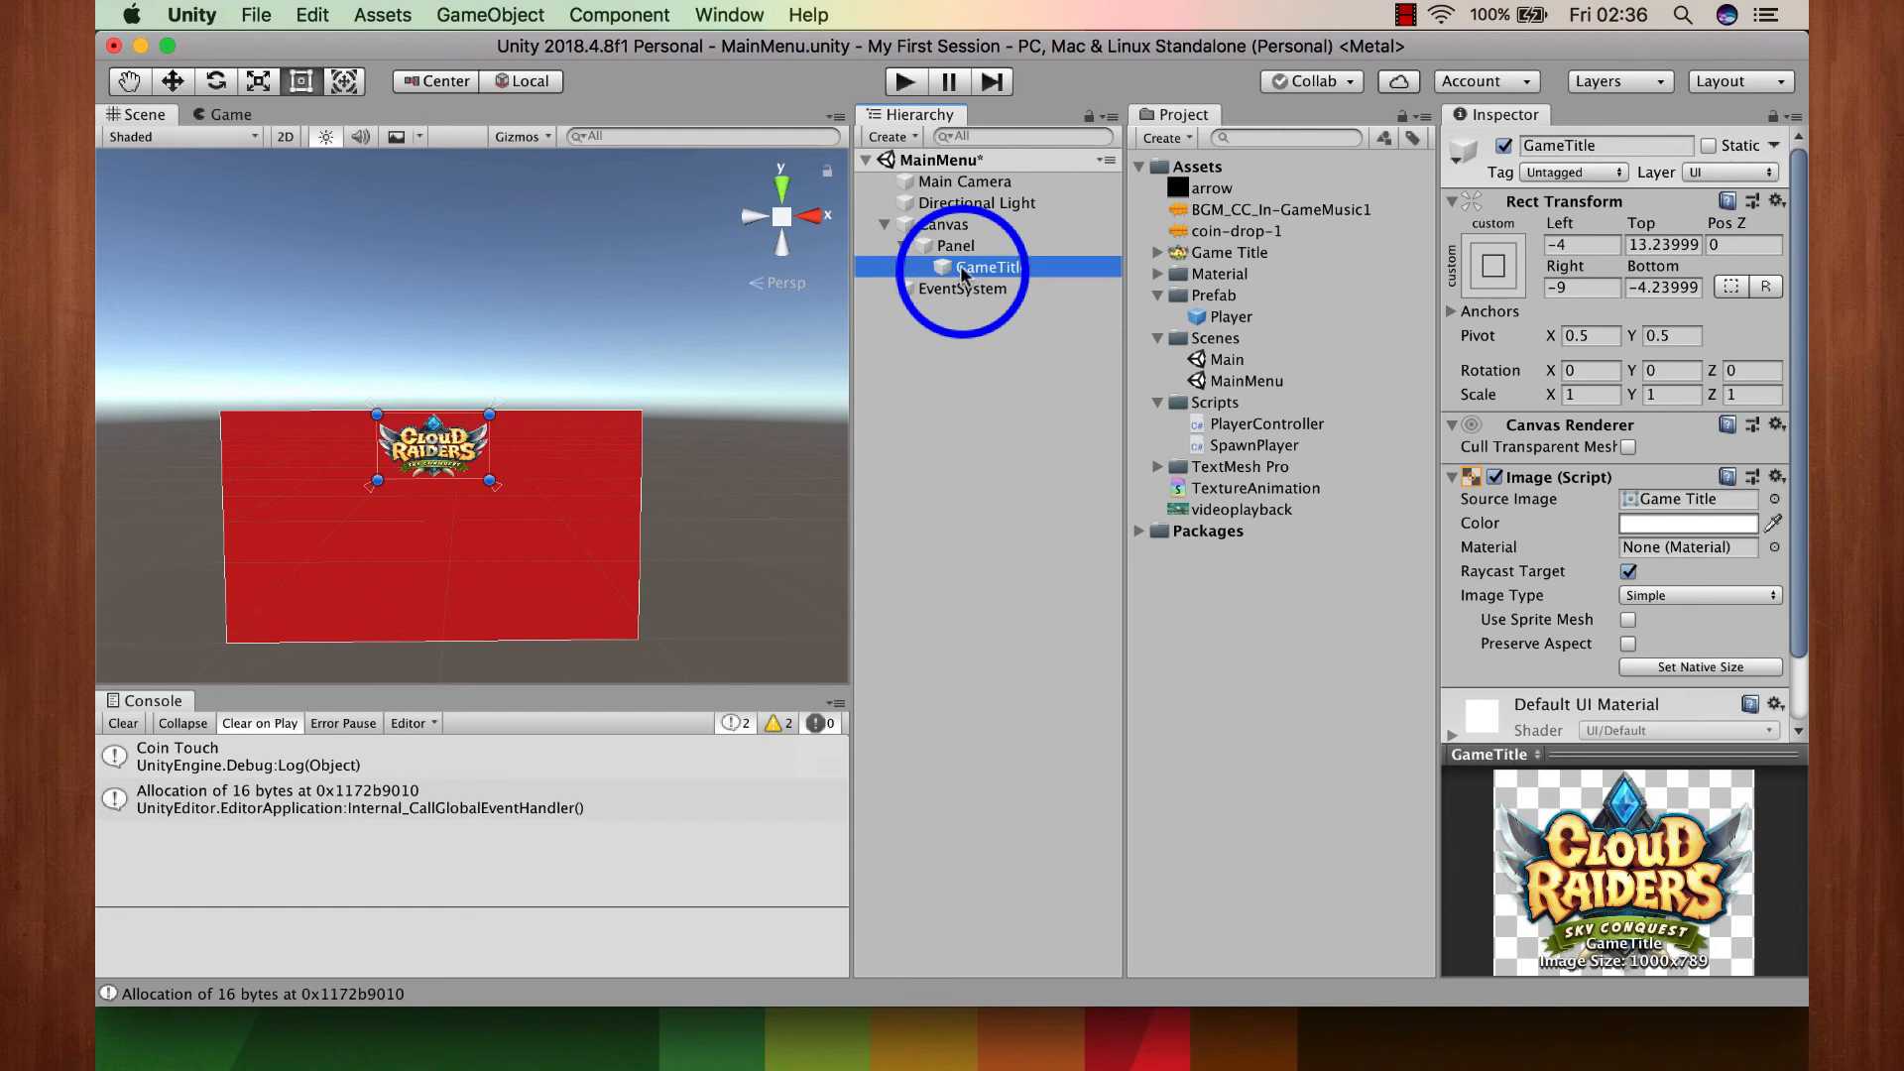
Step: Add a UI Button as a child of the Panel and frame it in the Scene view
right_click(957, 247)
mouse_move(1099, 602)
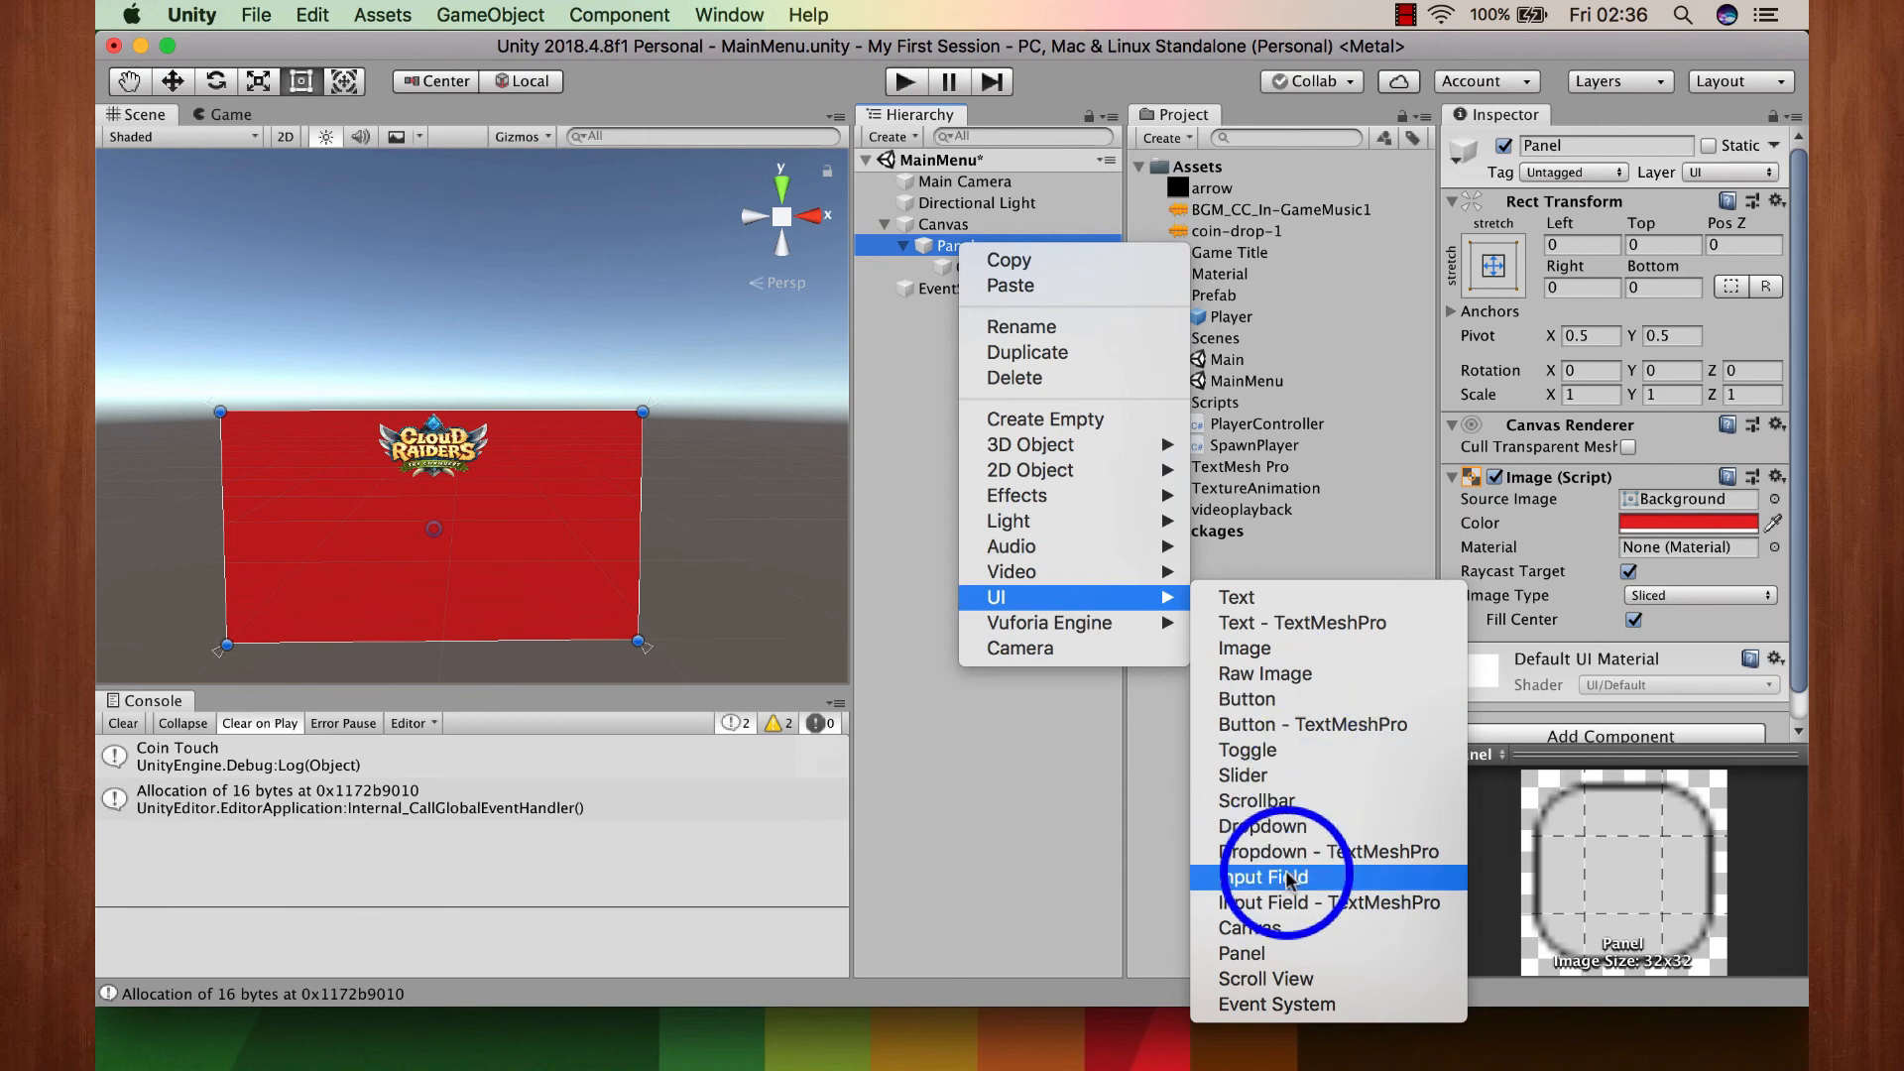
click(1246, 699)
double_click(960, 288)
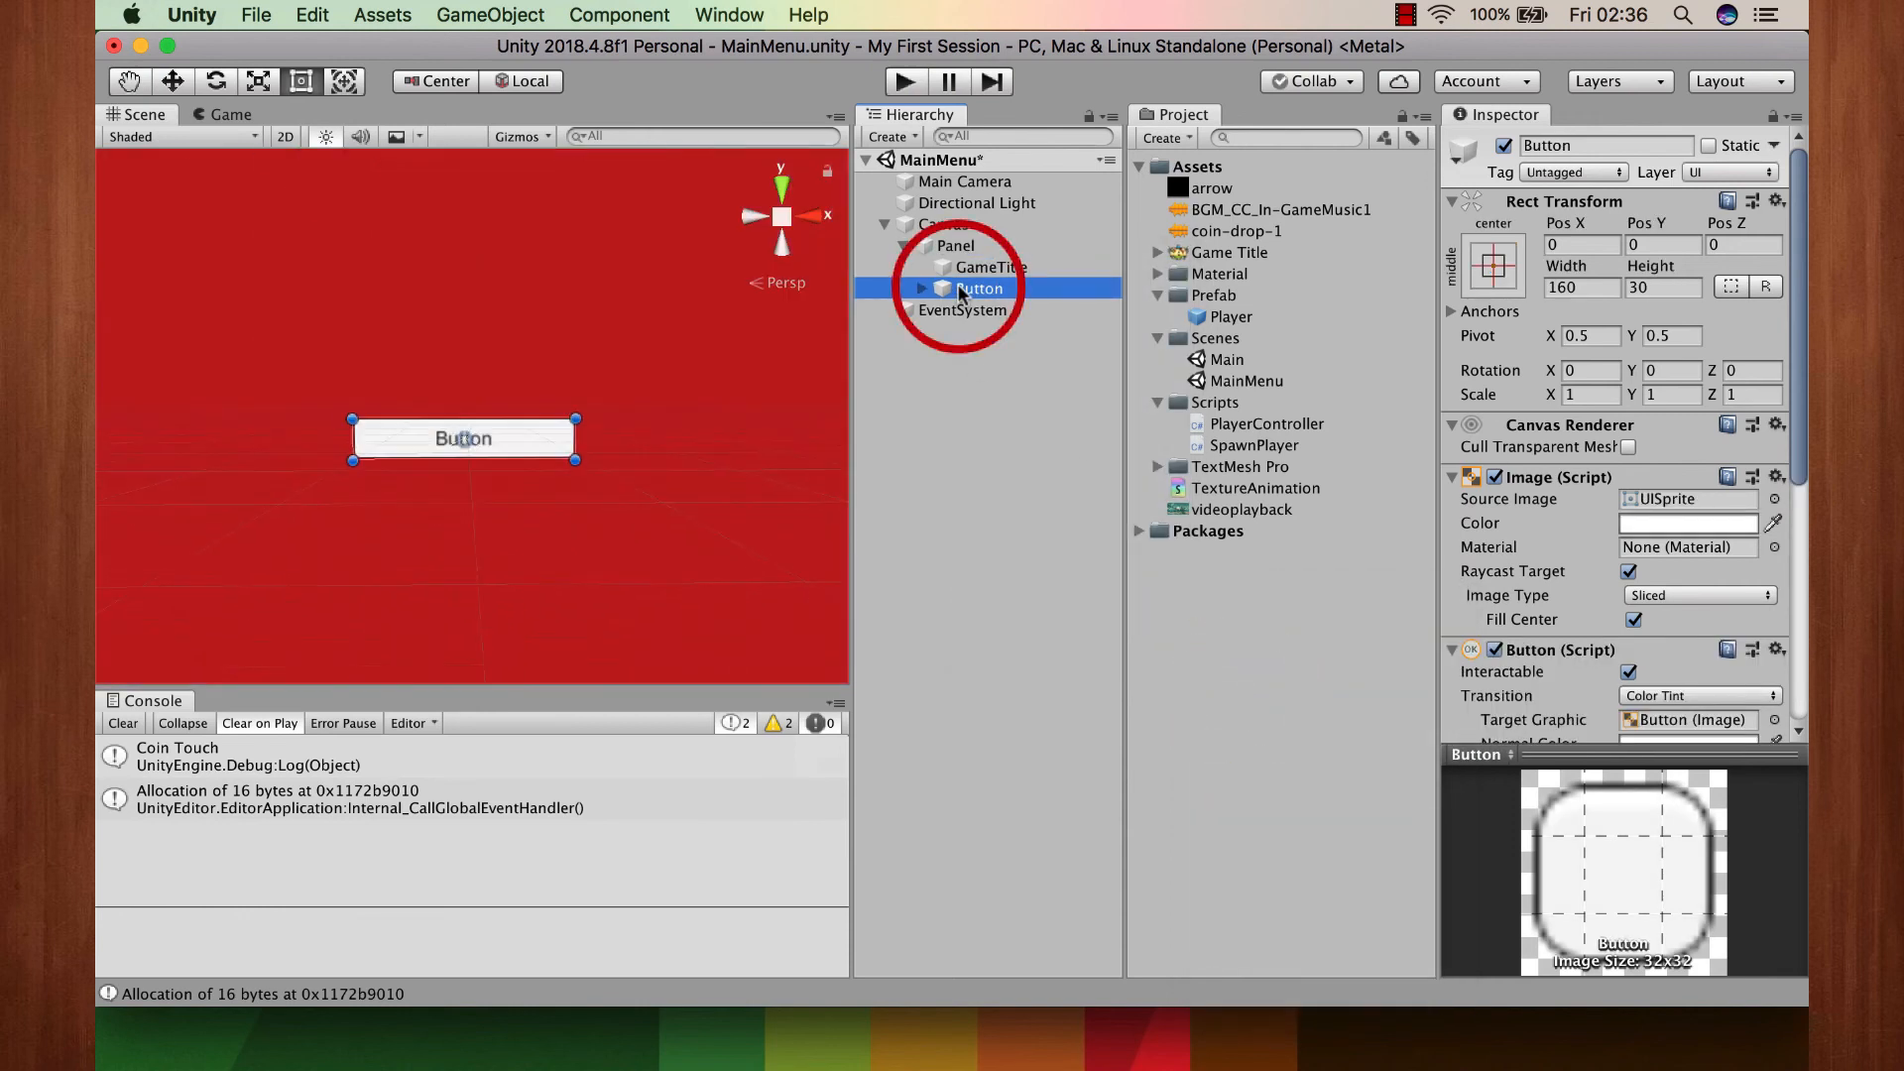
scroll(377, 553, down, 5)
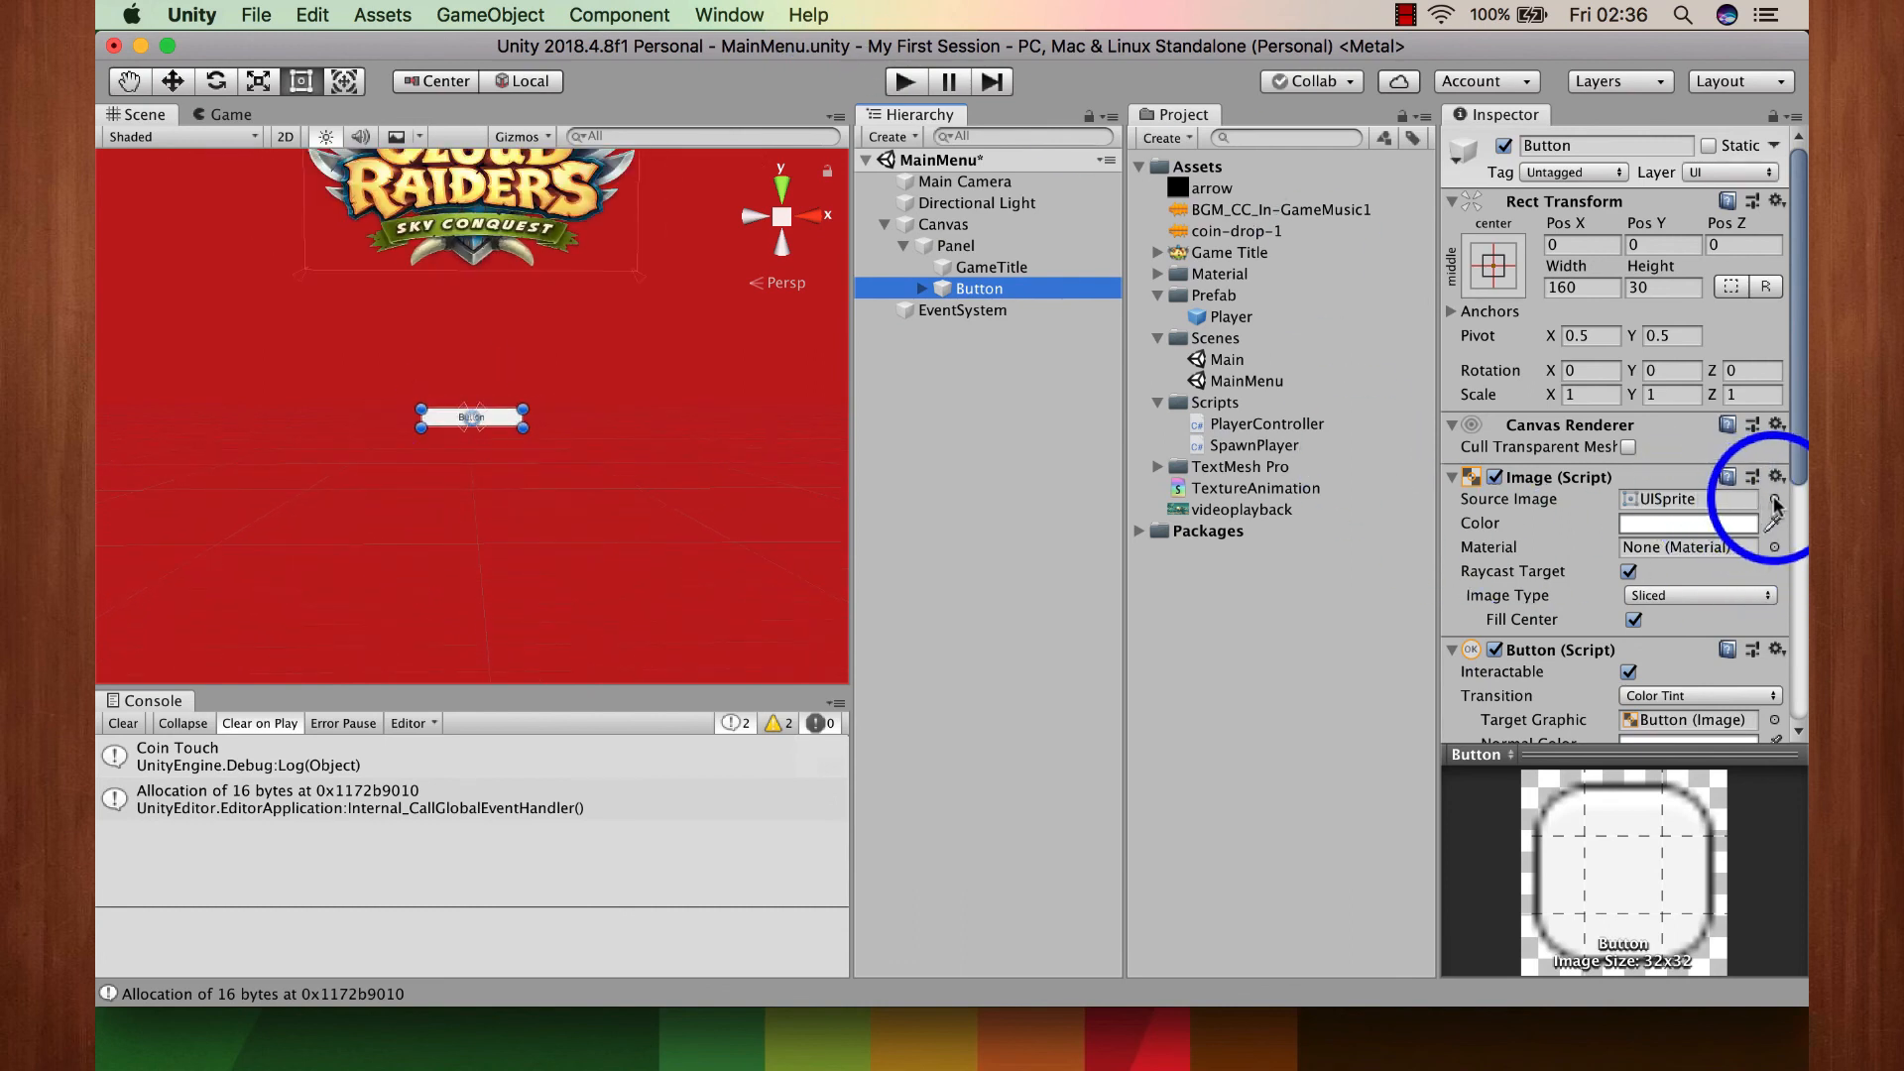
Step: Try the Game Title sprite as the Button's source image and undo the assignment
drag(1215, 252, 1686, 501)
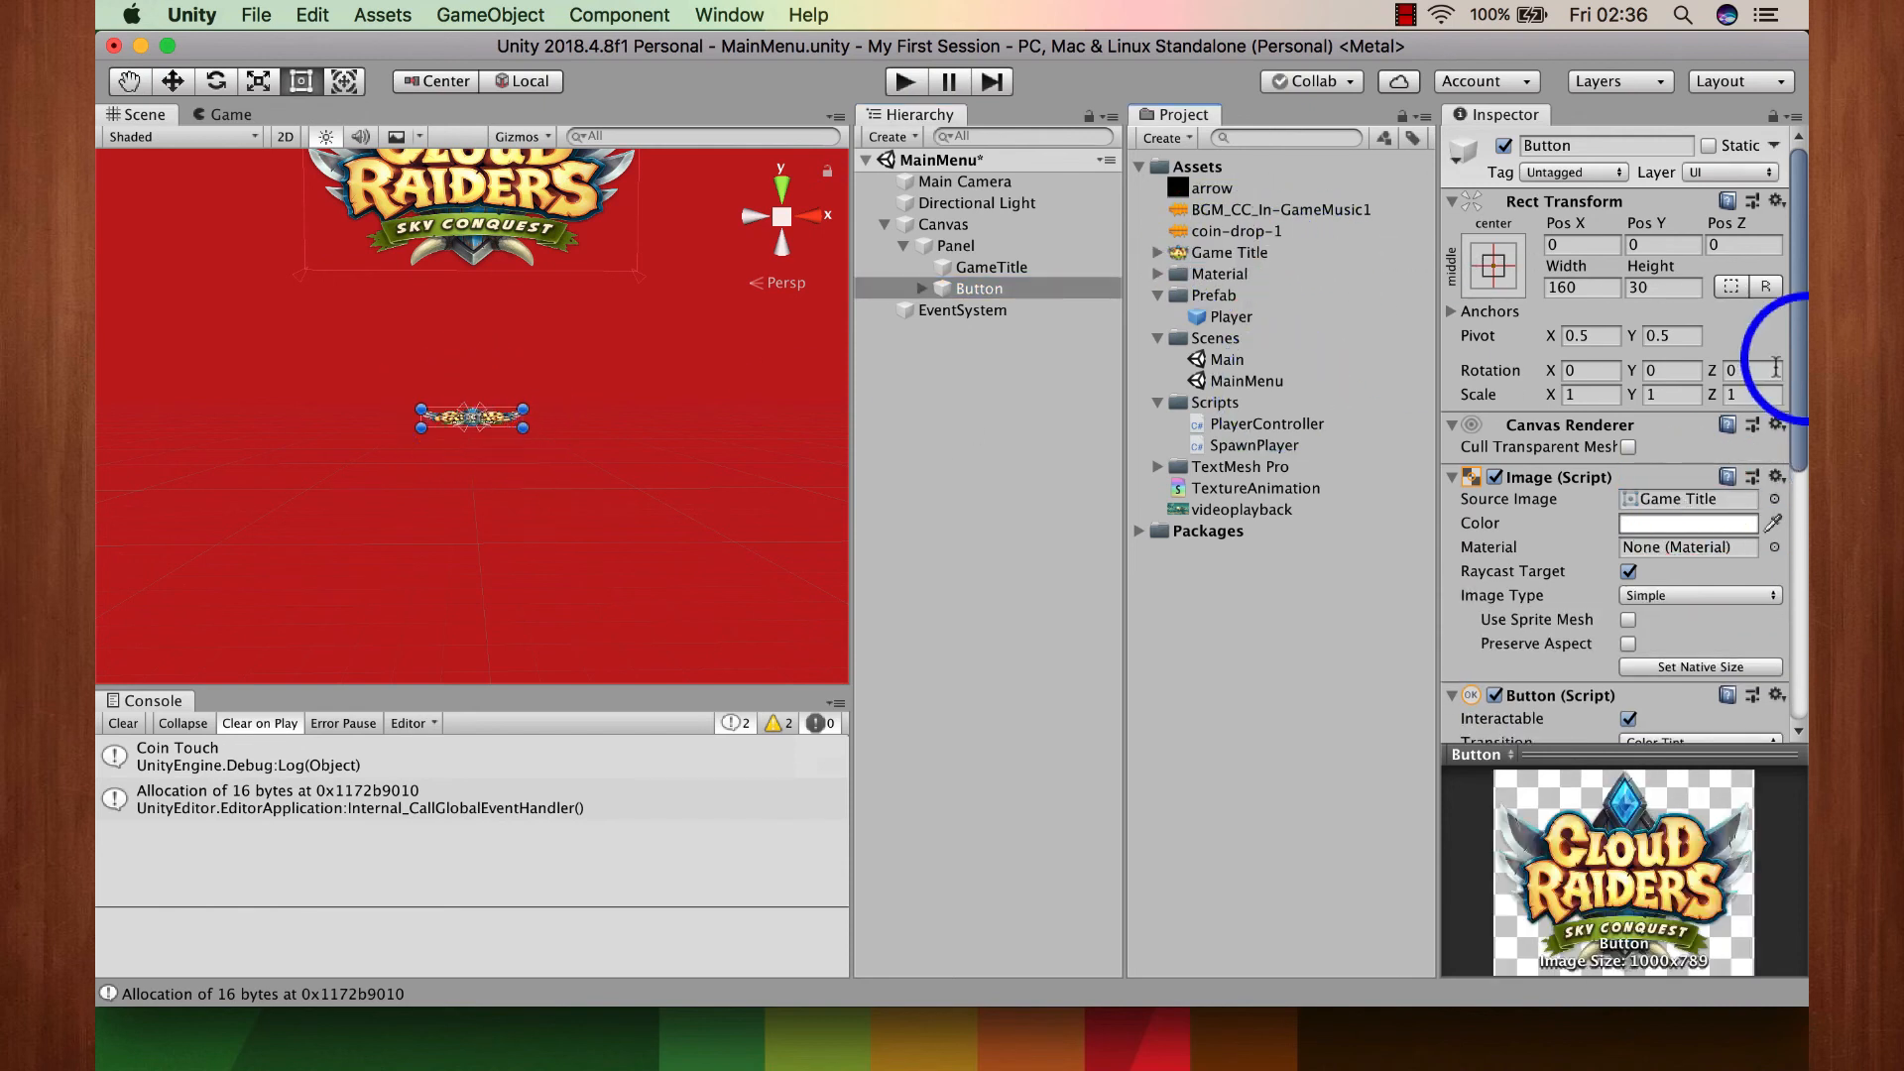
key(super+z)
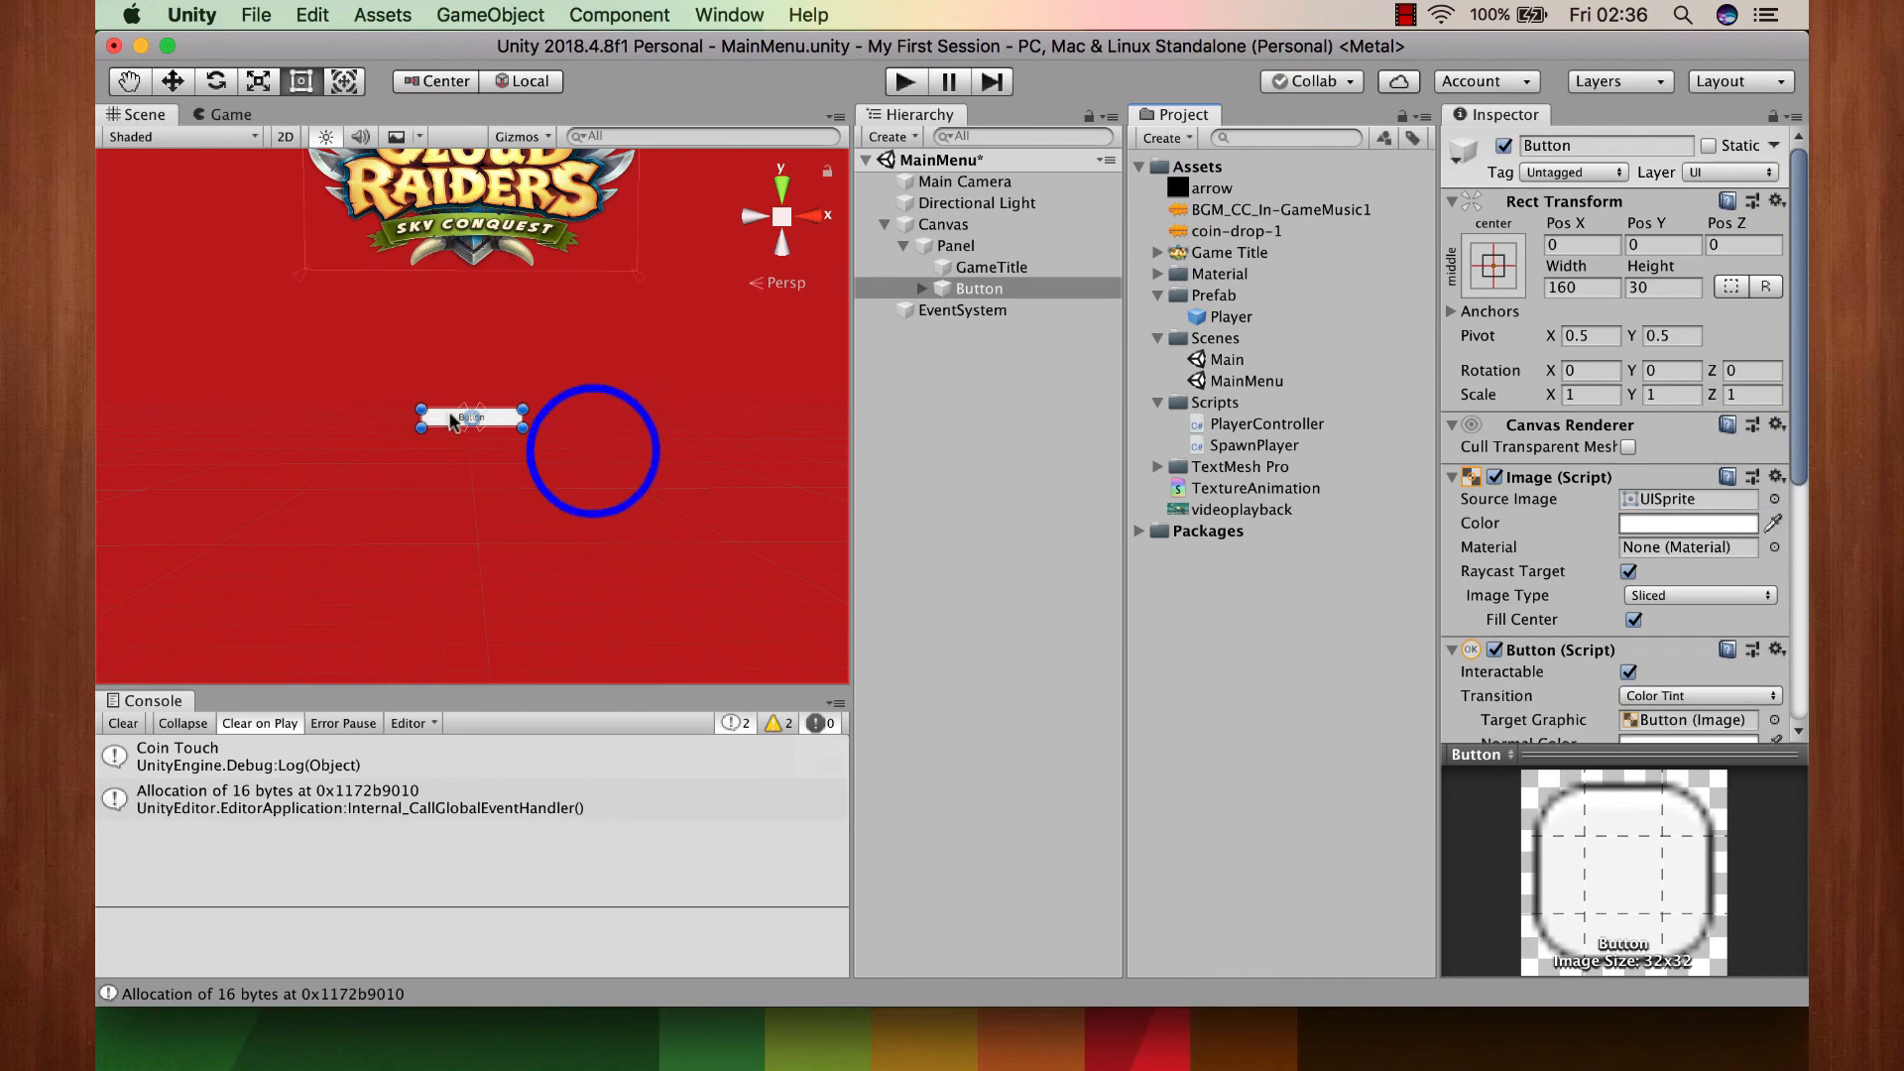
Step: Set the Button's image color to yellow, hexadecimal F6F10D
click(1710, 526)
click(1099, 203)
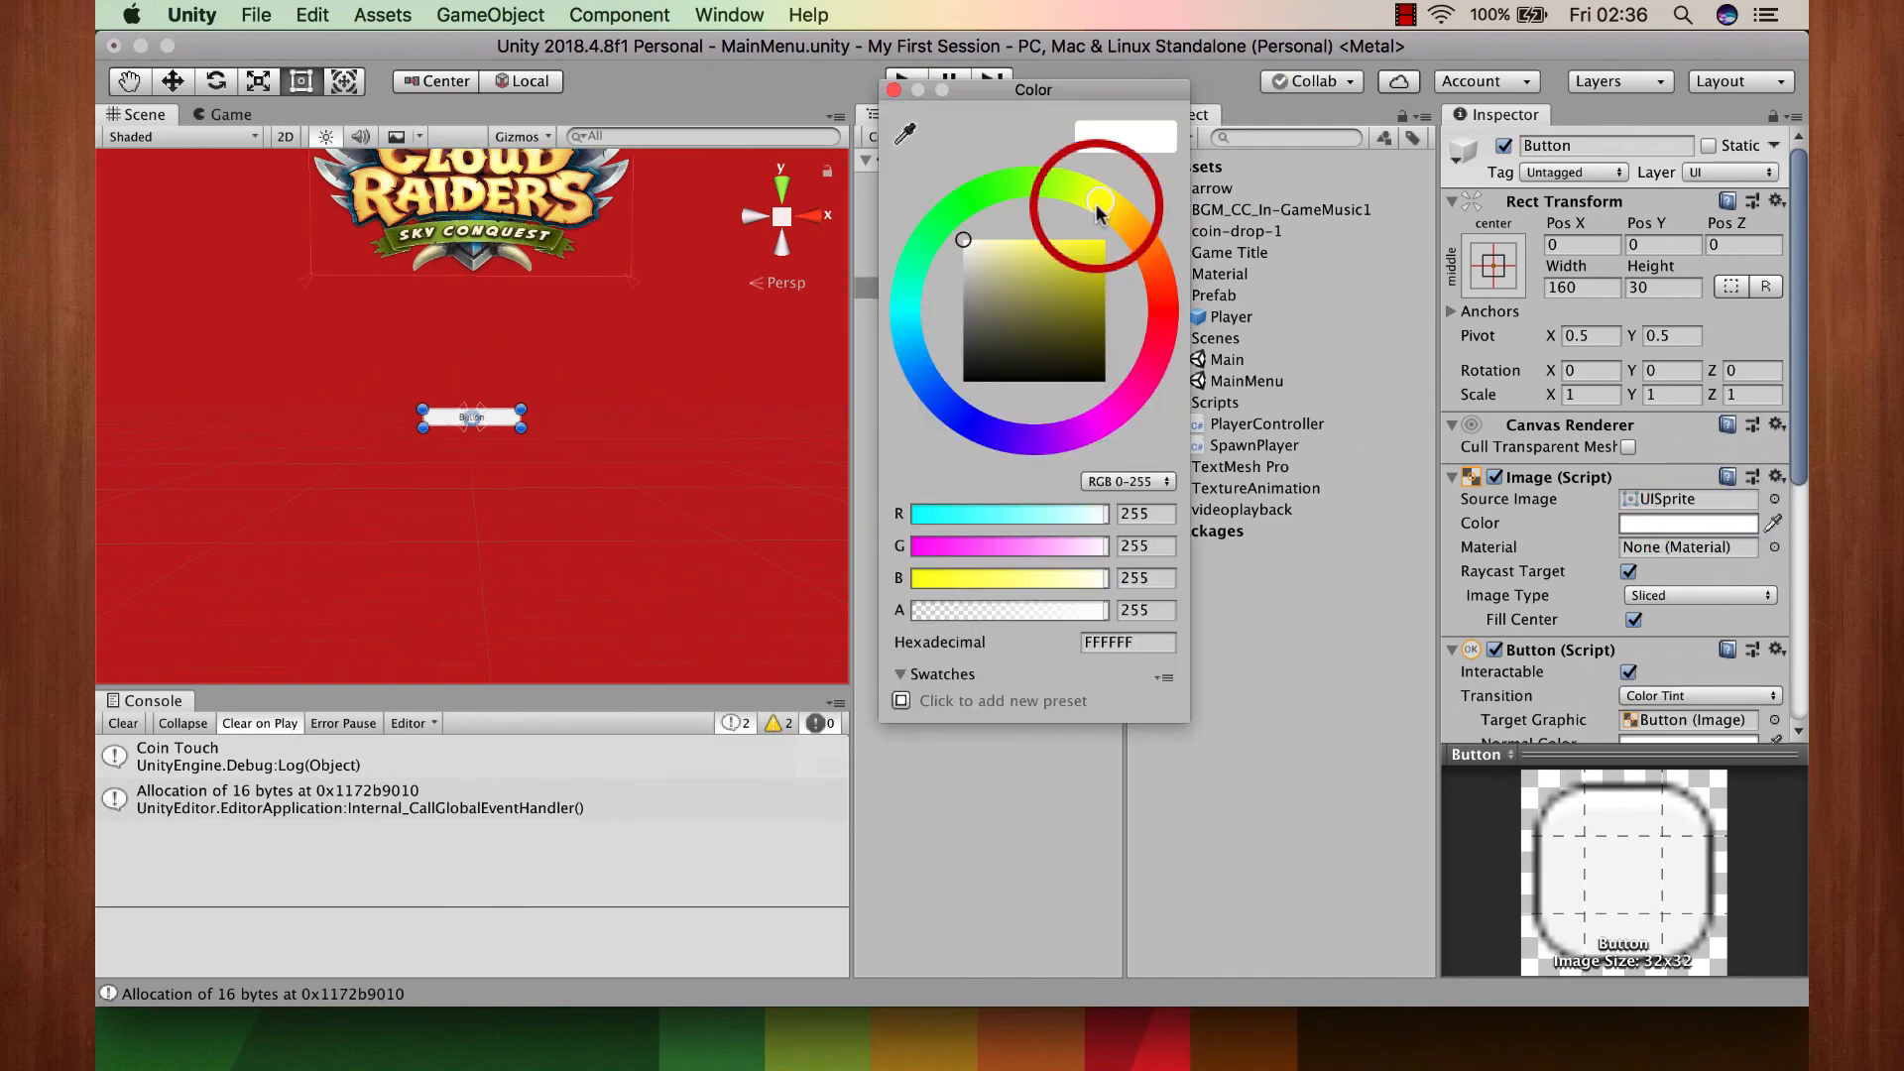
click(1098, 247)
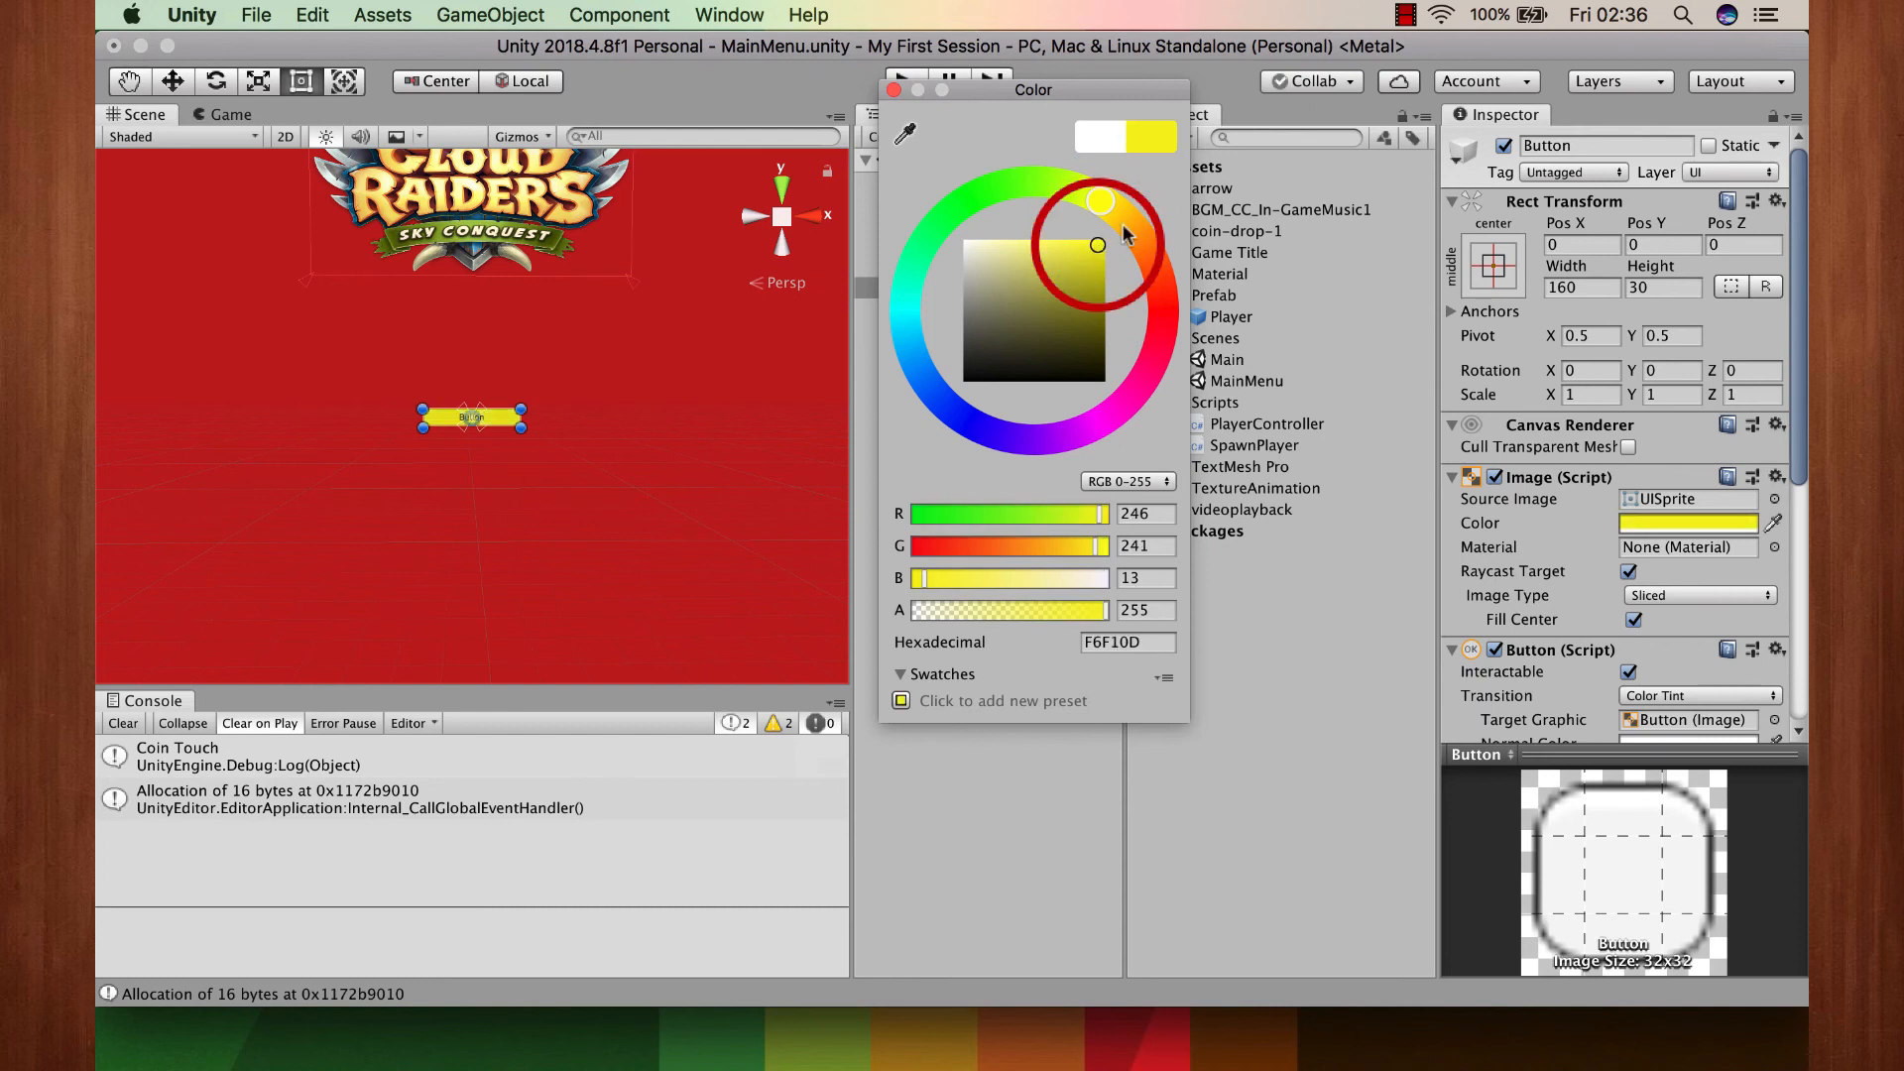
Step: Set the Button's image color to orange, hexadecimal F6B90D, and resize the Button to width 200 and height 60
click(1124, 222)
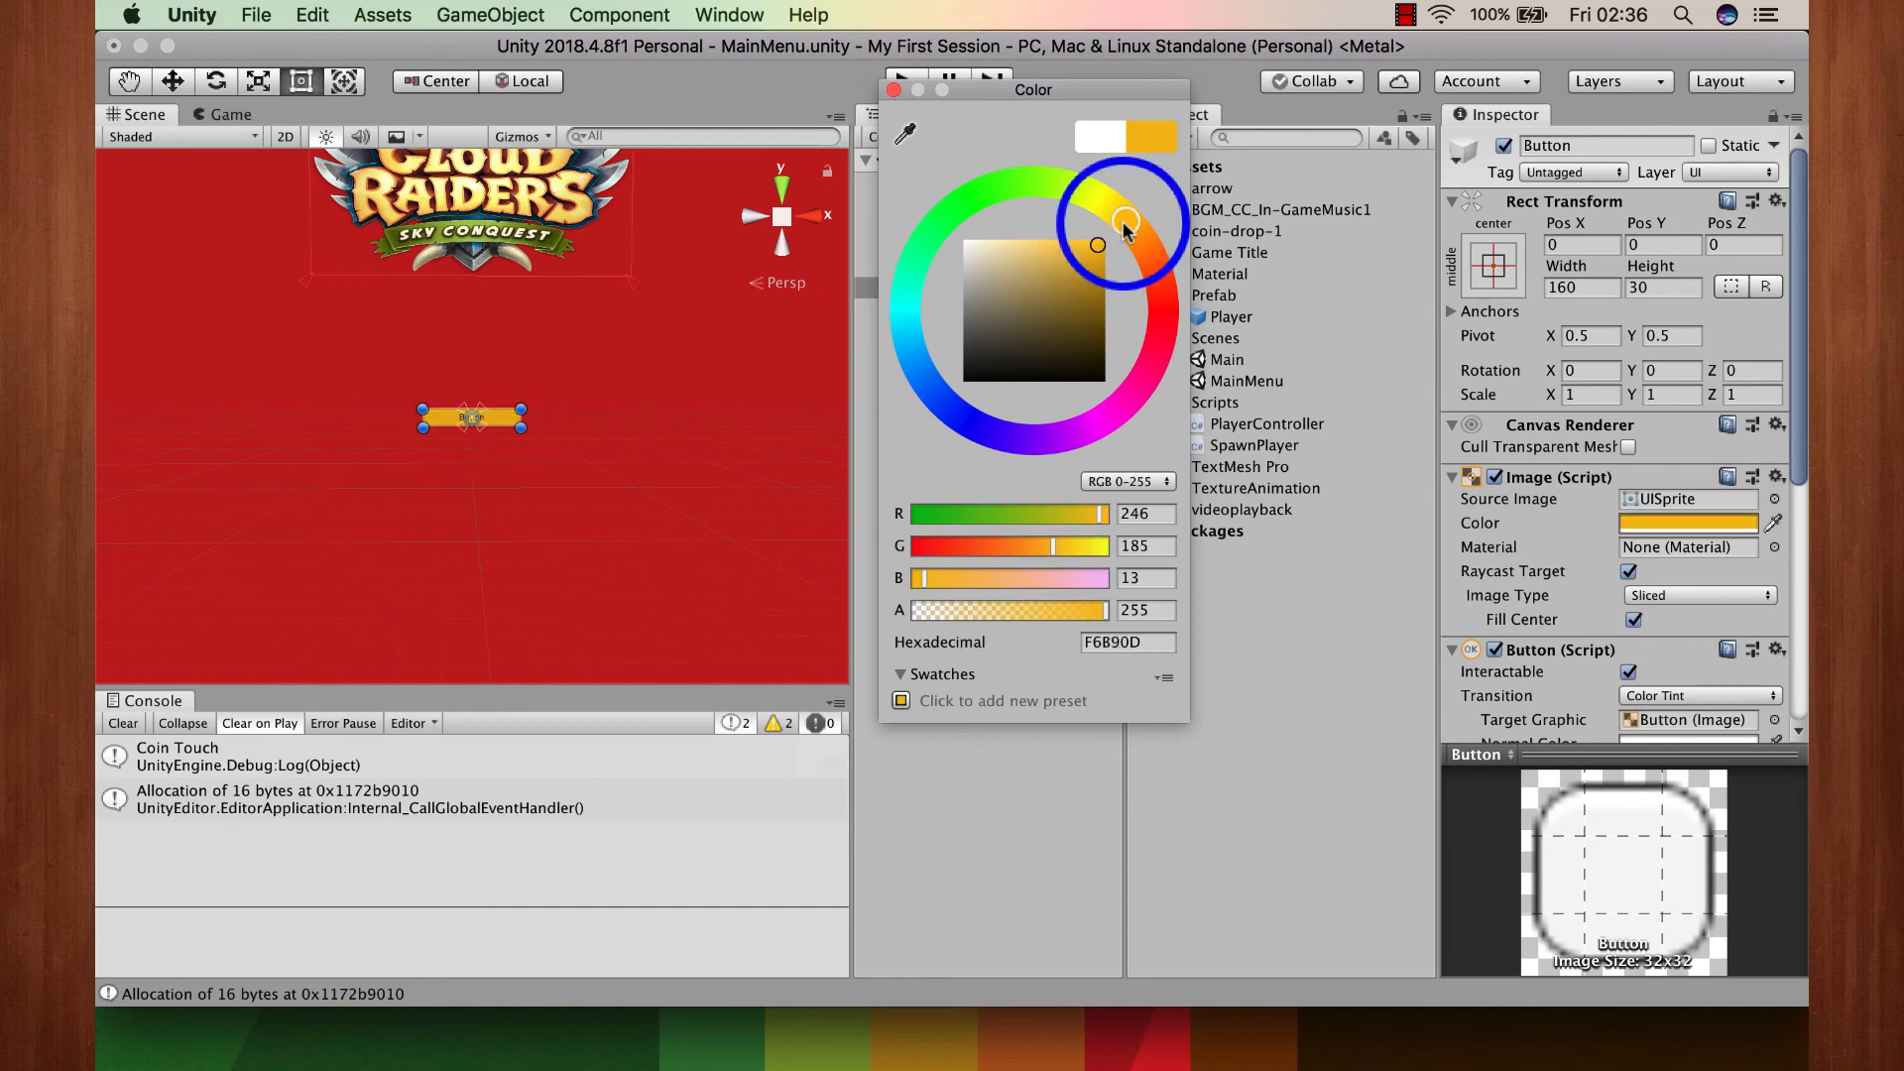
click(893, 89)
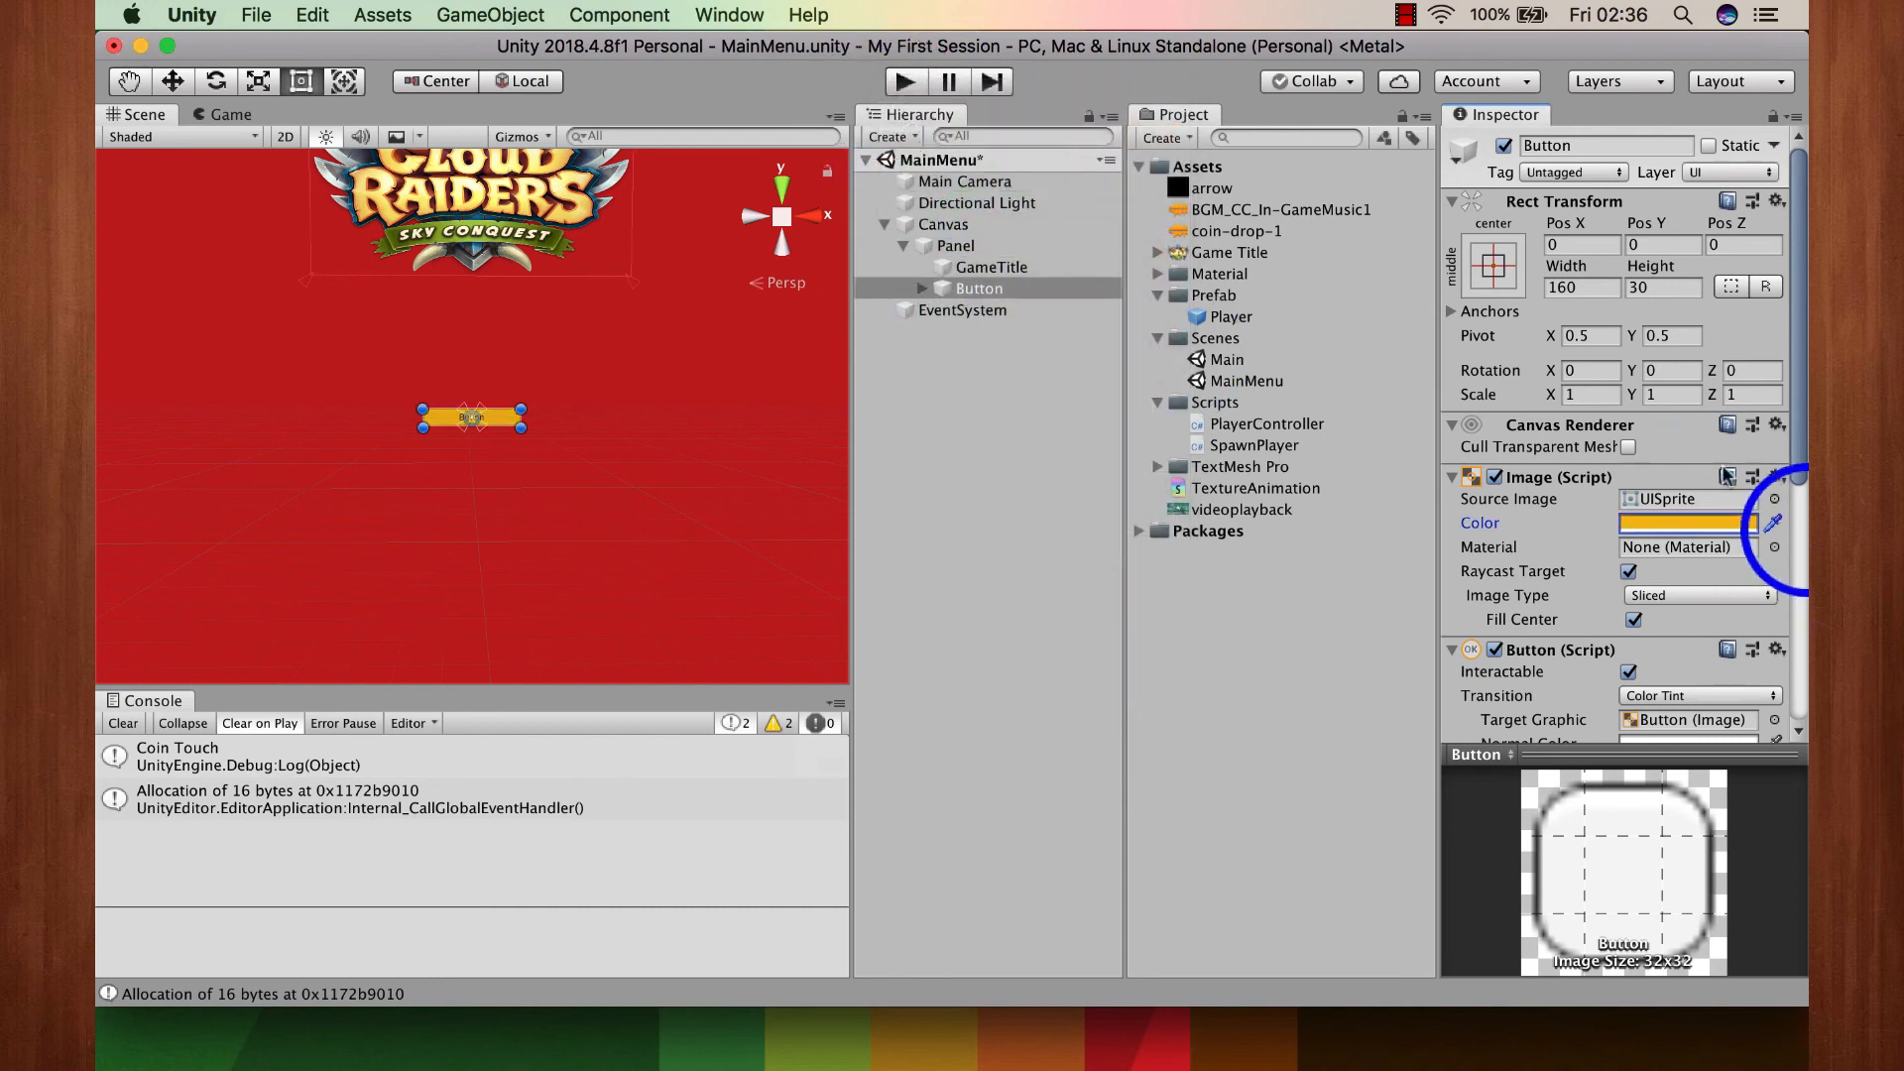
click(992, 290)
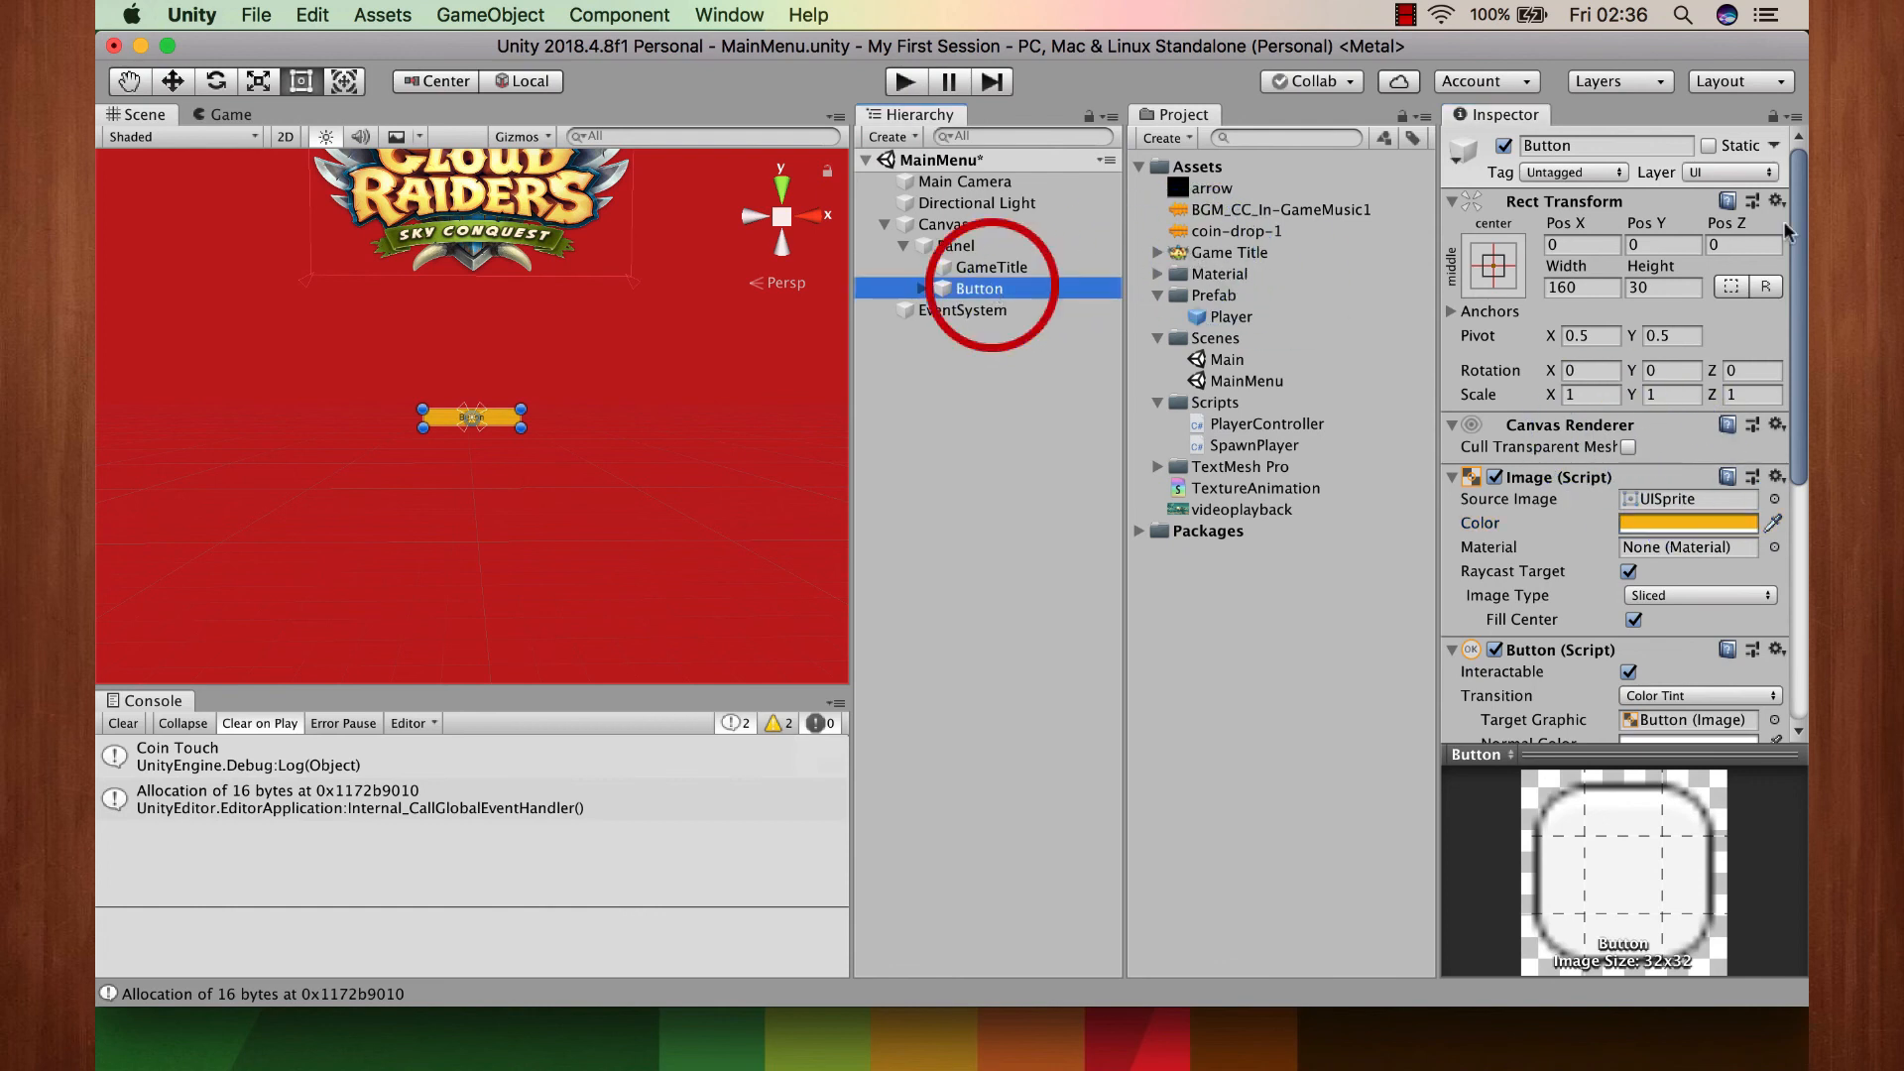
click(1652, 286)
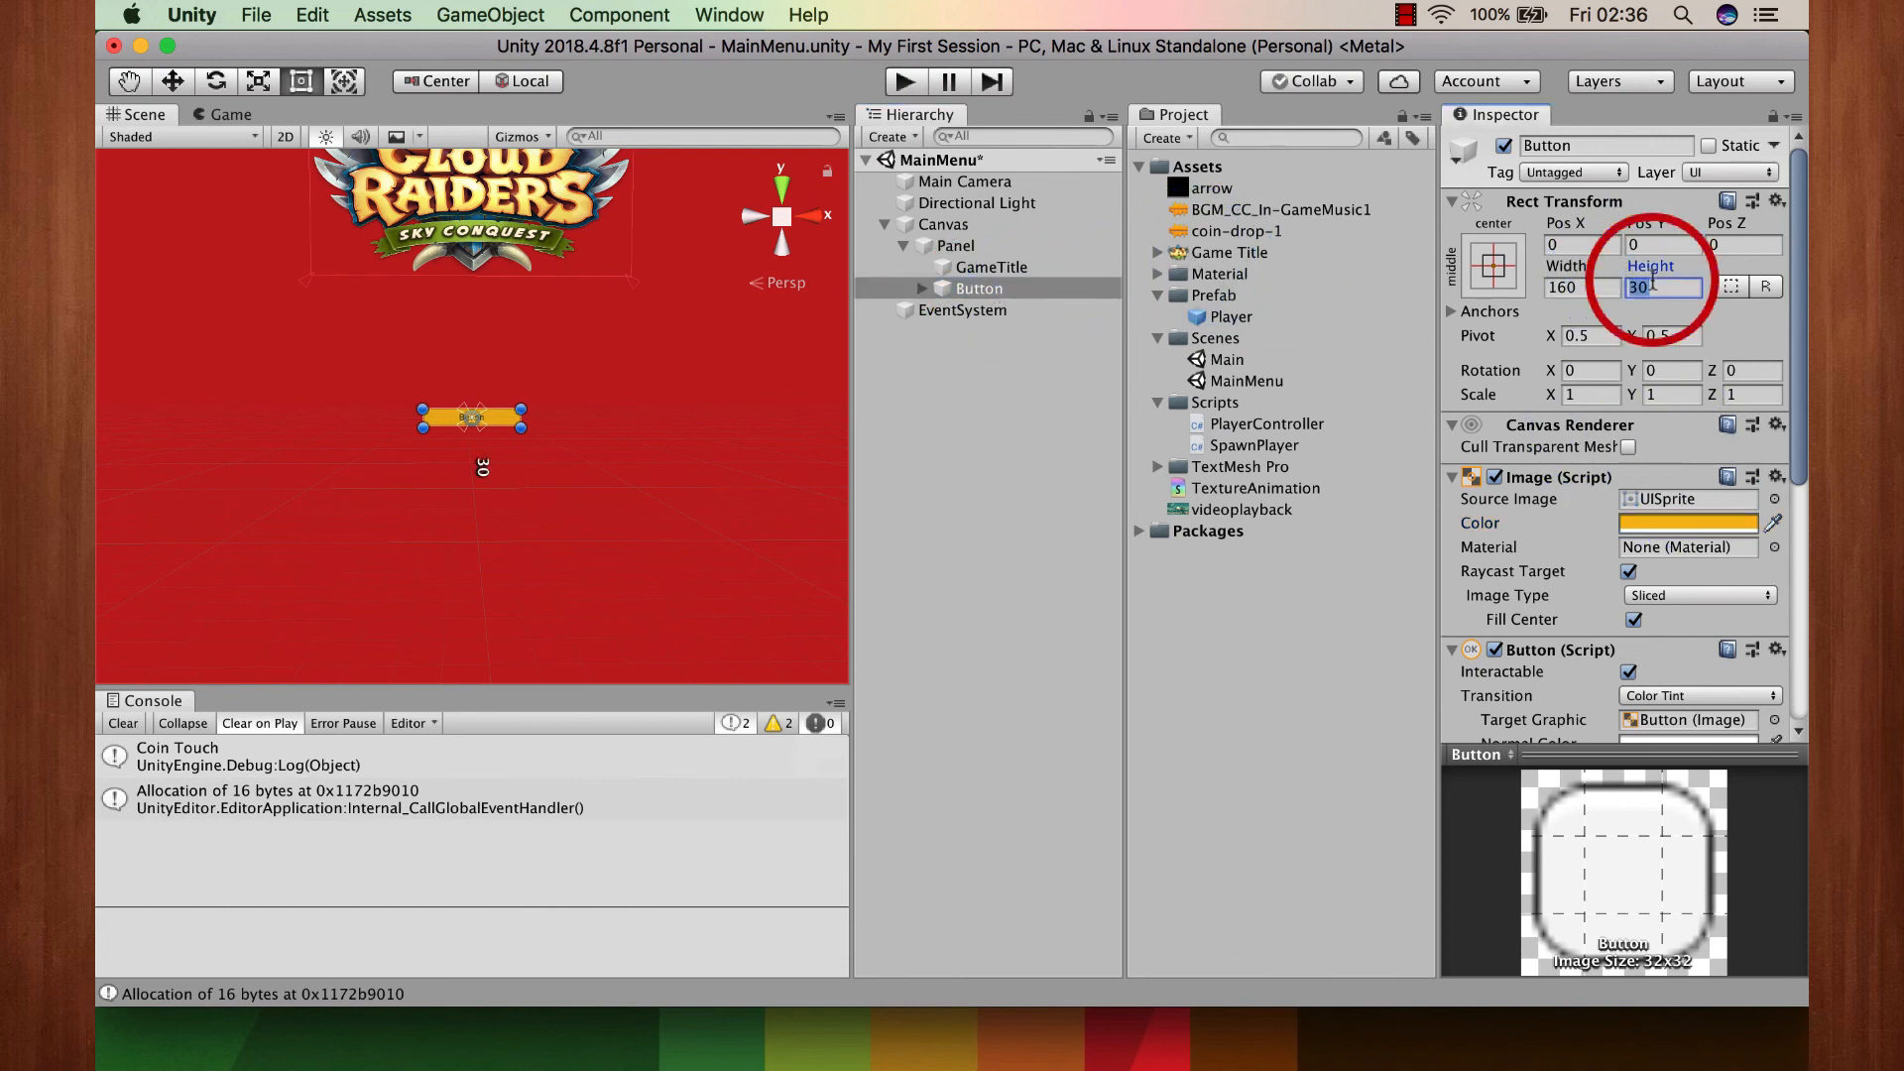
text(6)
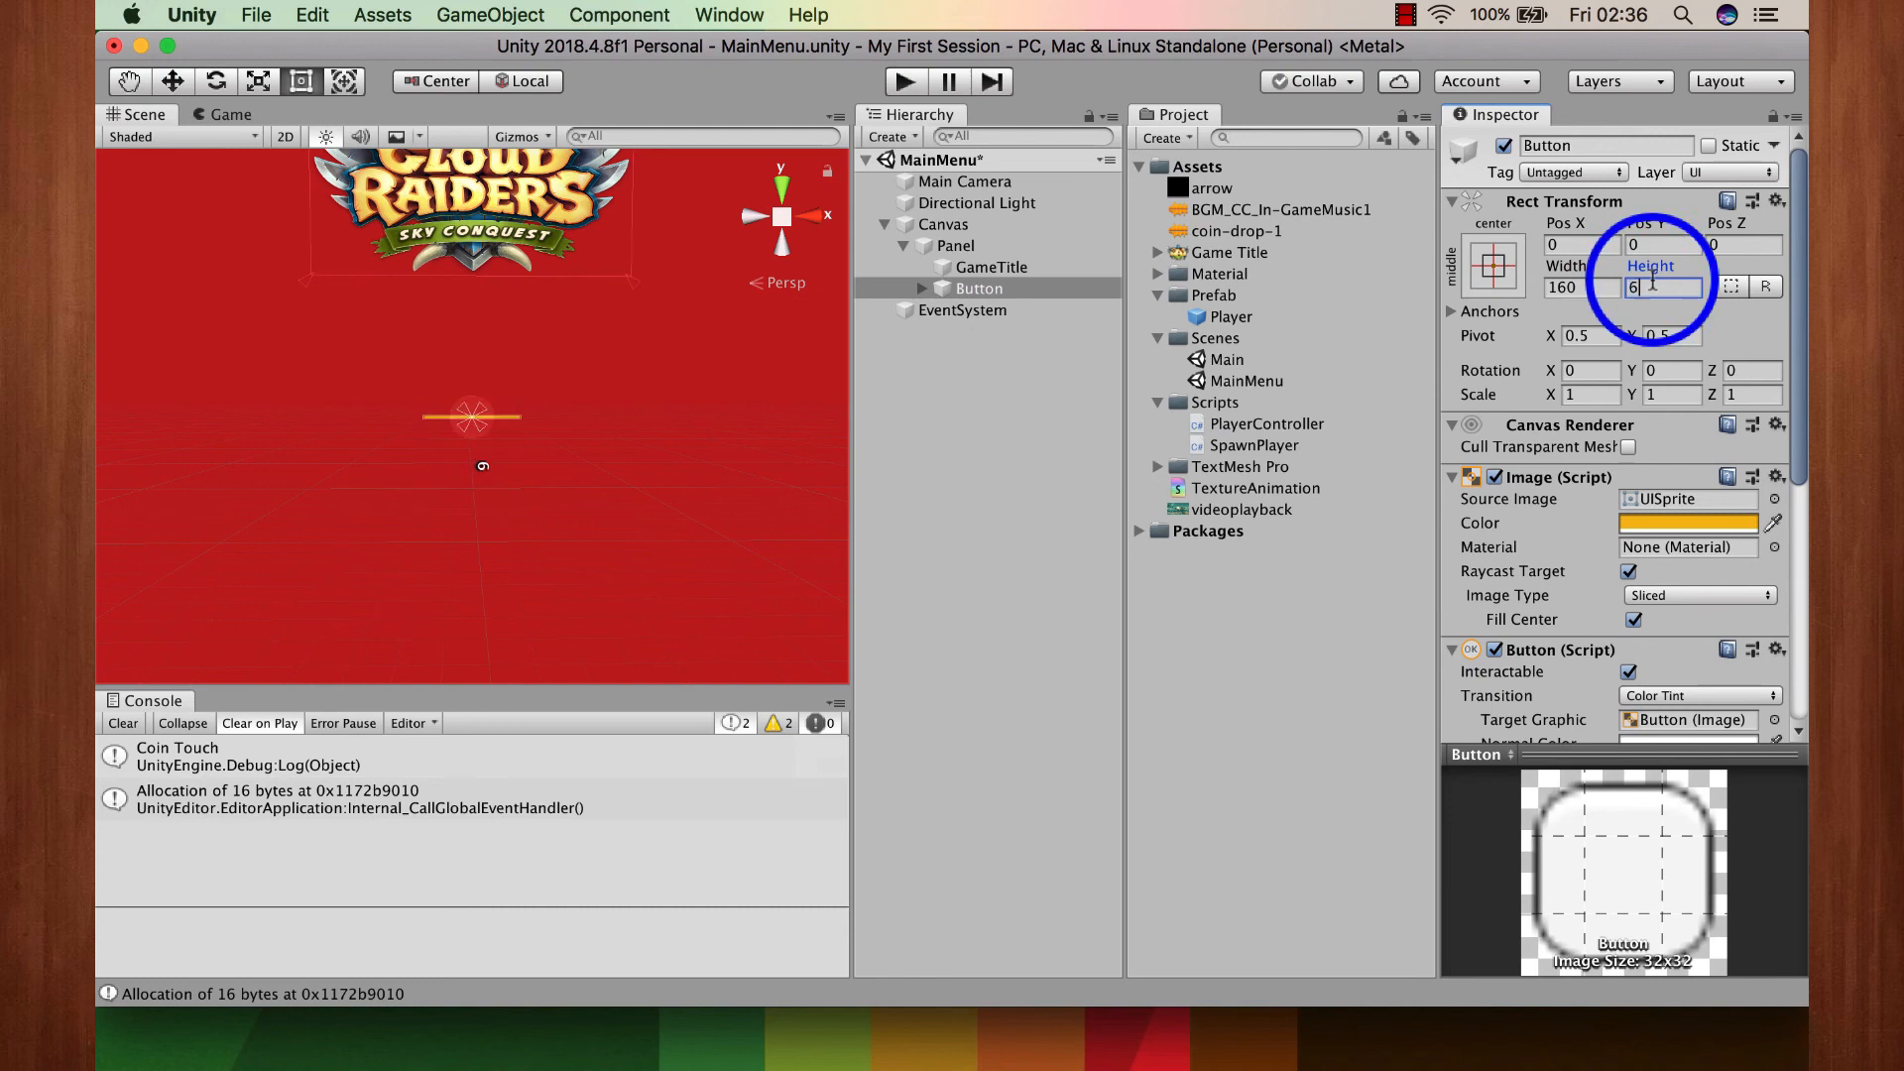
text(0)
click(1584, 287)
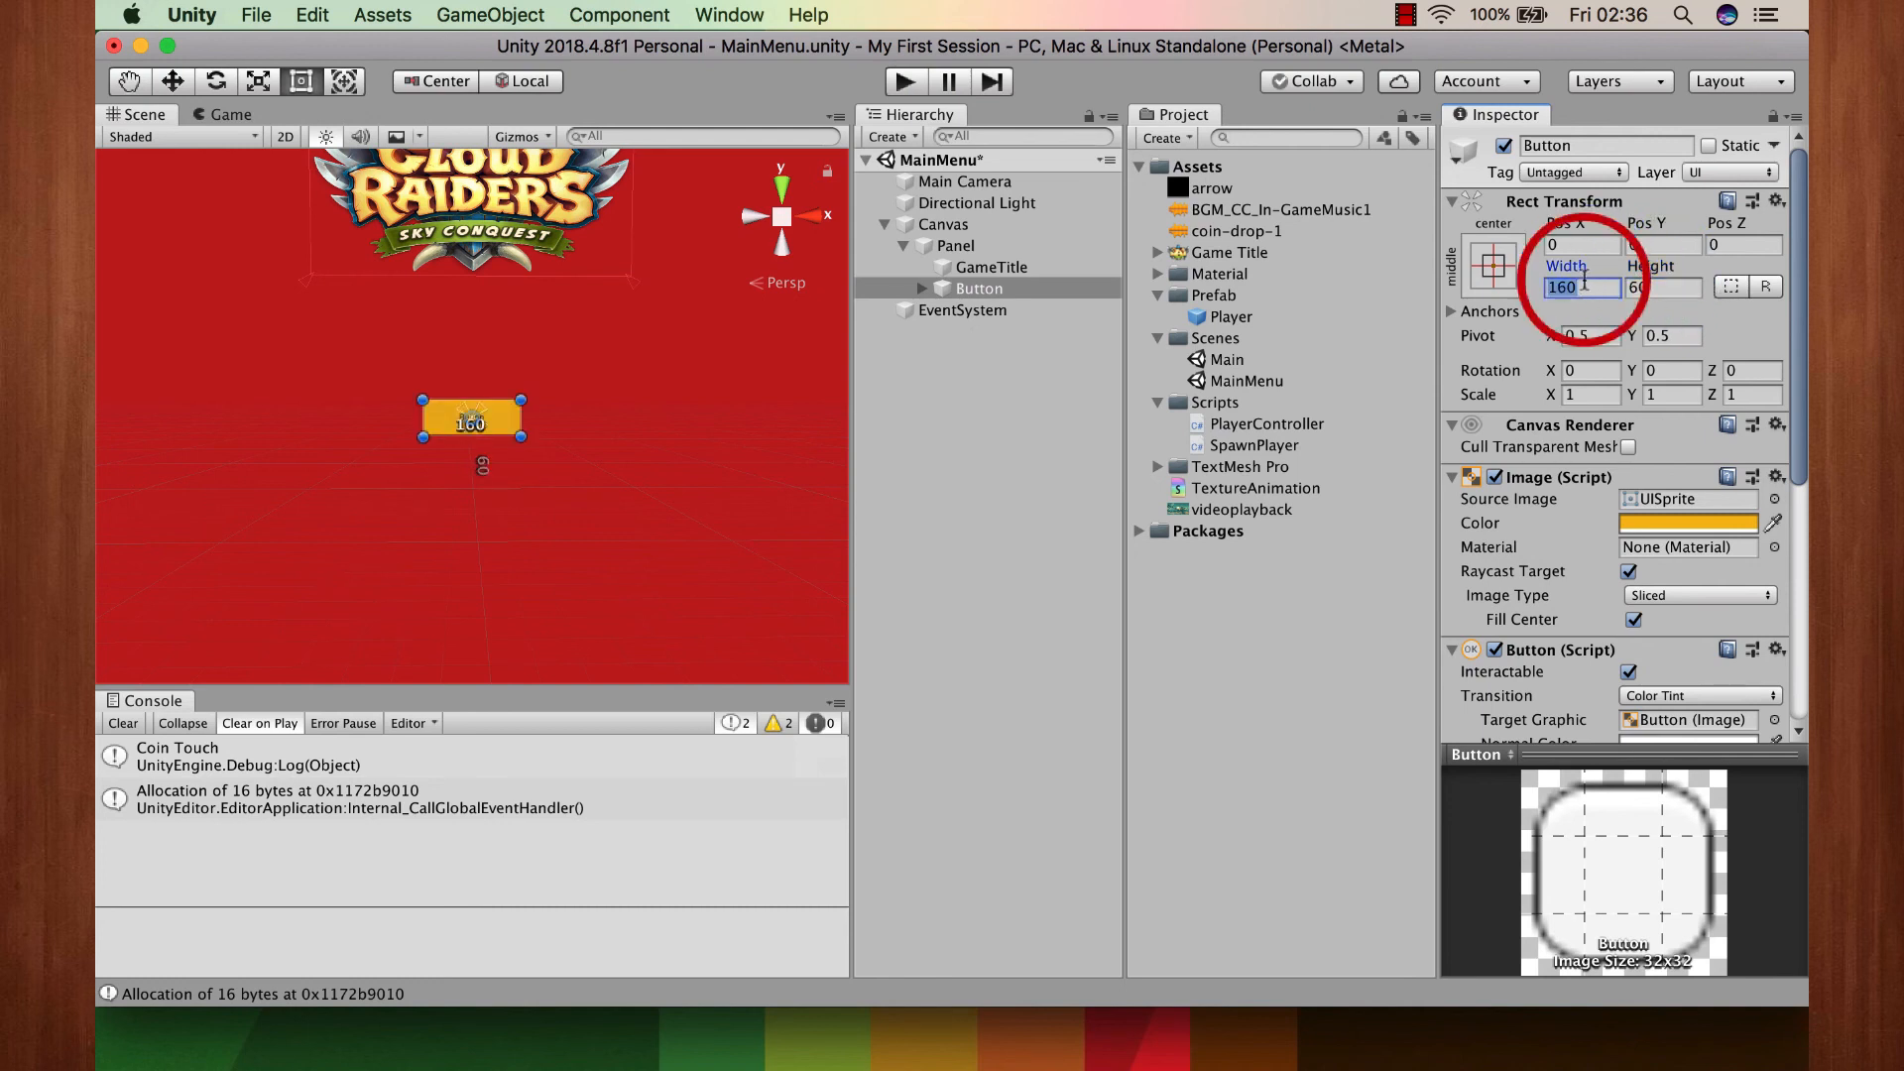
text(200)
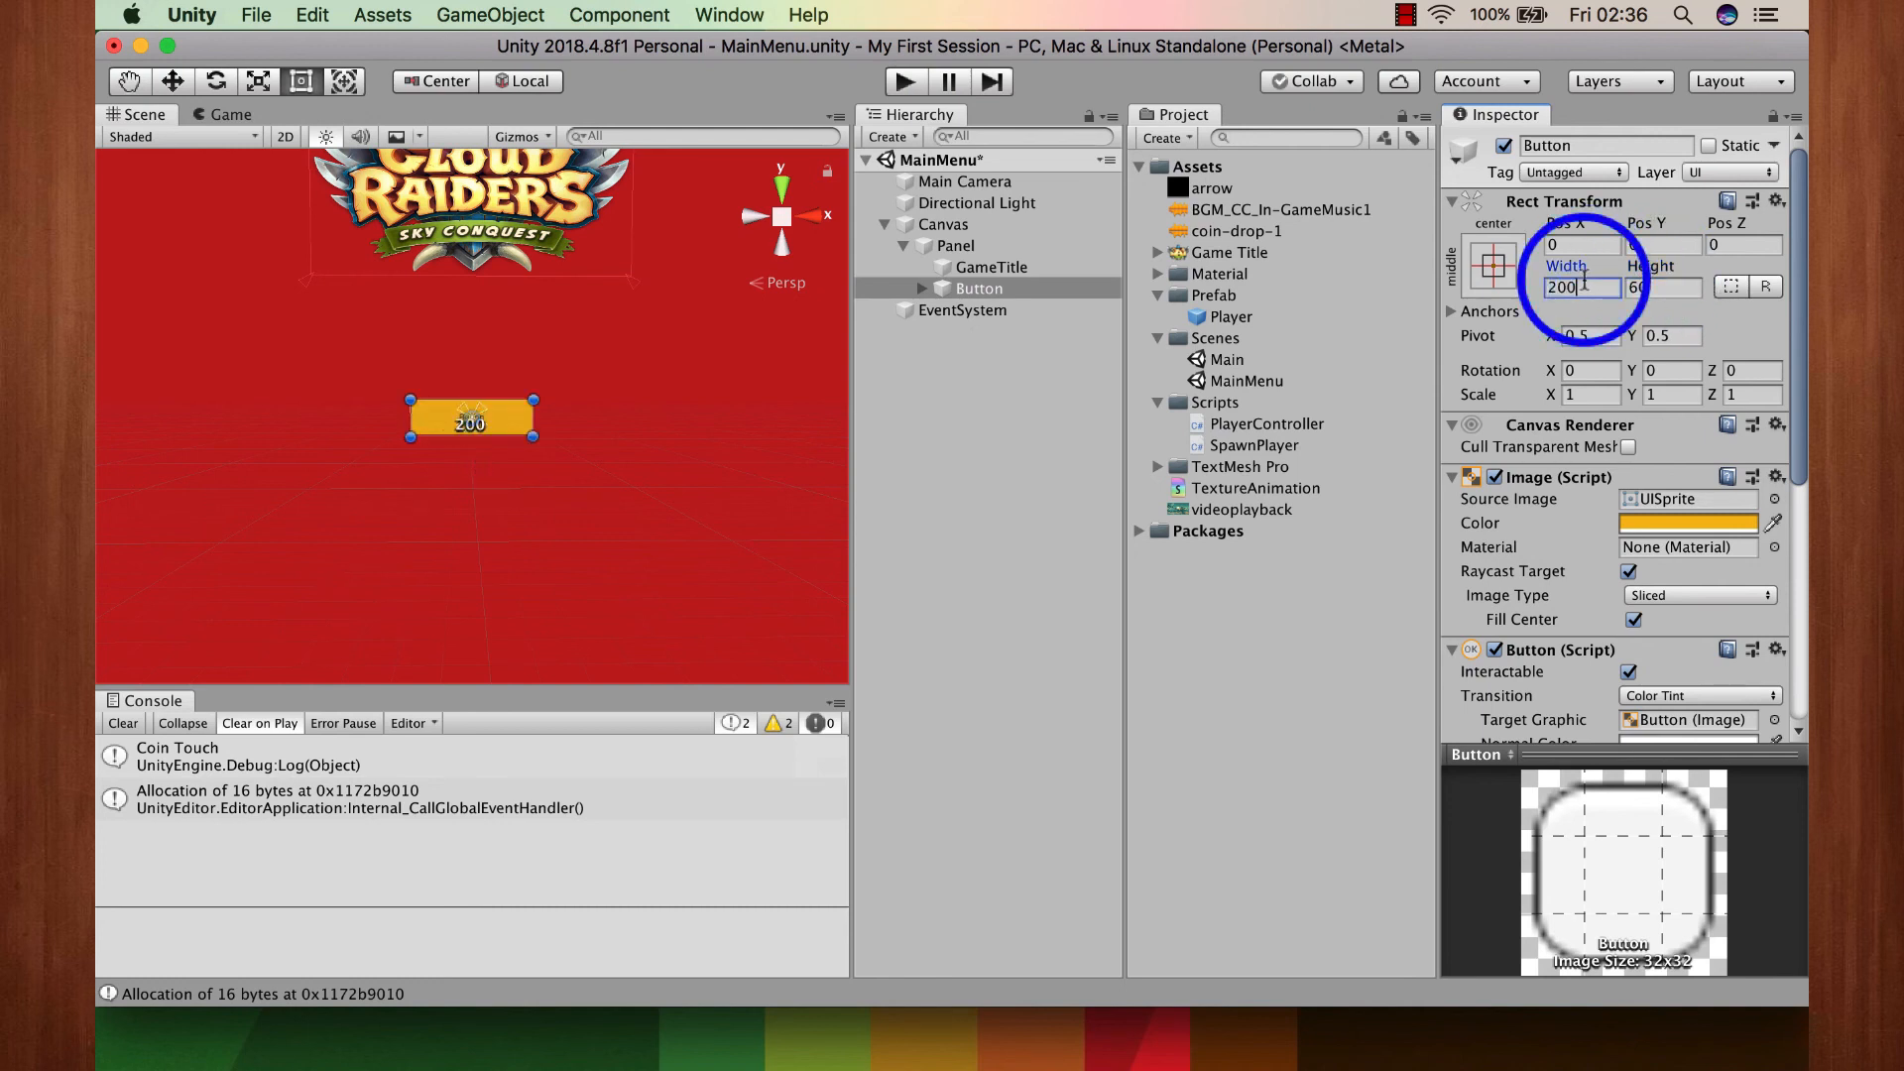
Step: Change the Button's child Text to PLAY and set its font style to Bold
click(919, 286)
click(945, 311)
double_click(1510, 522)
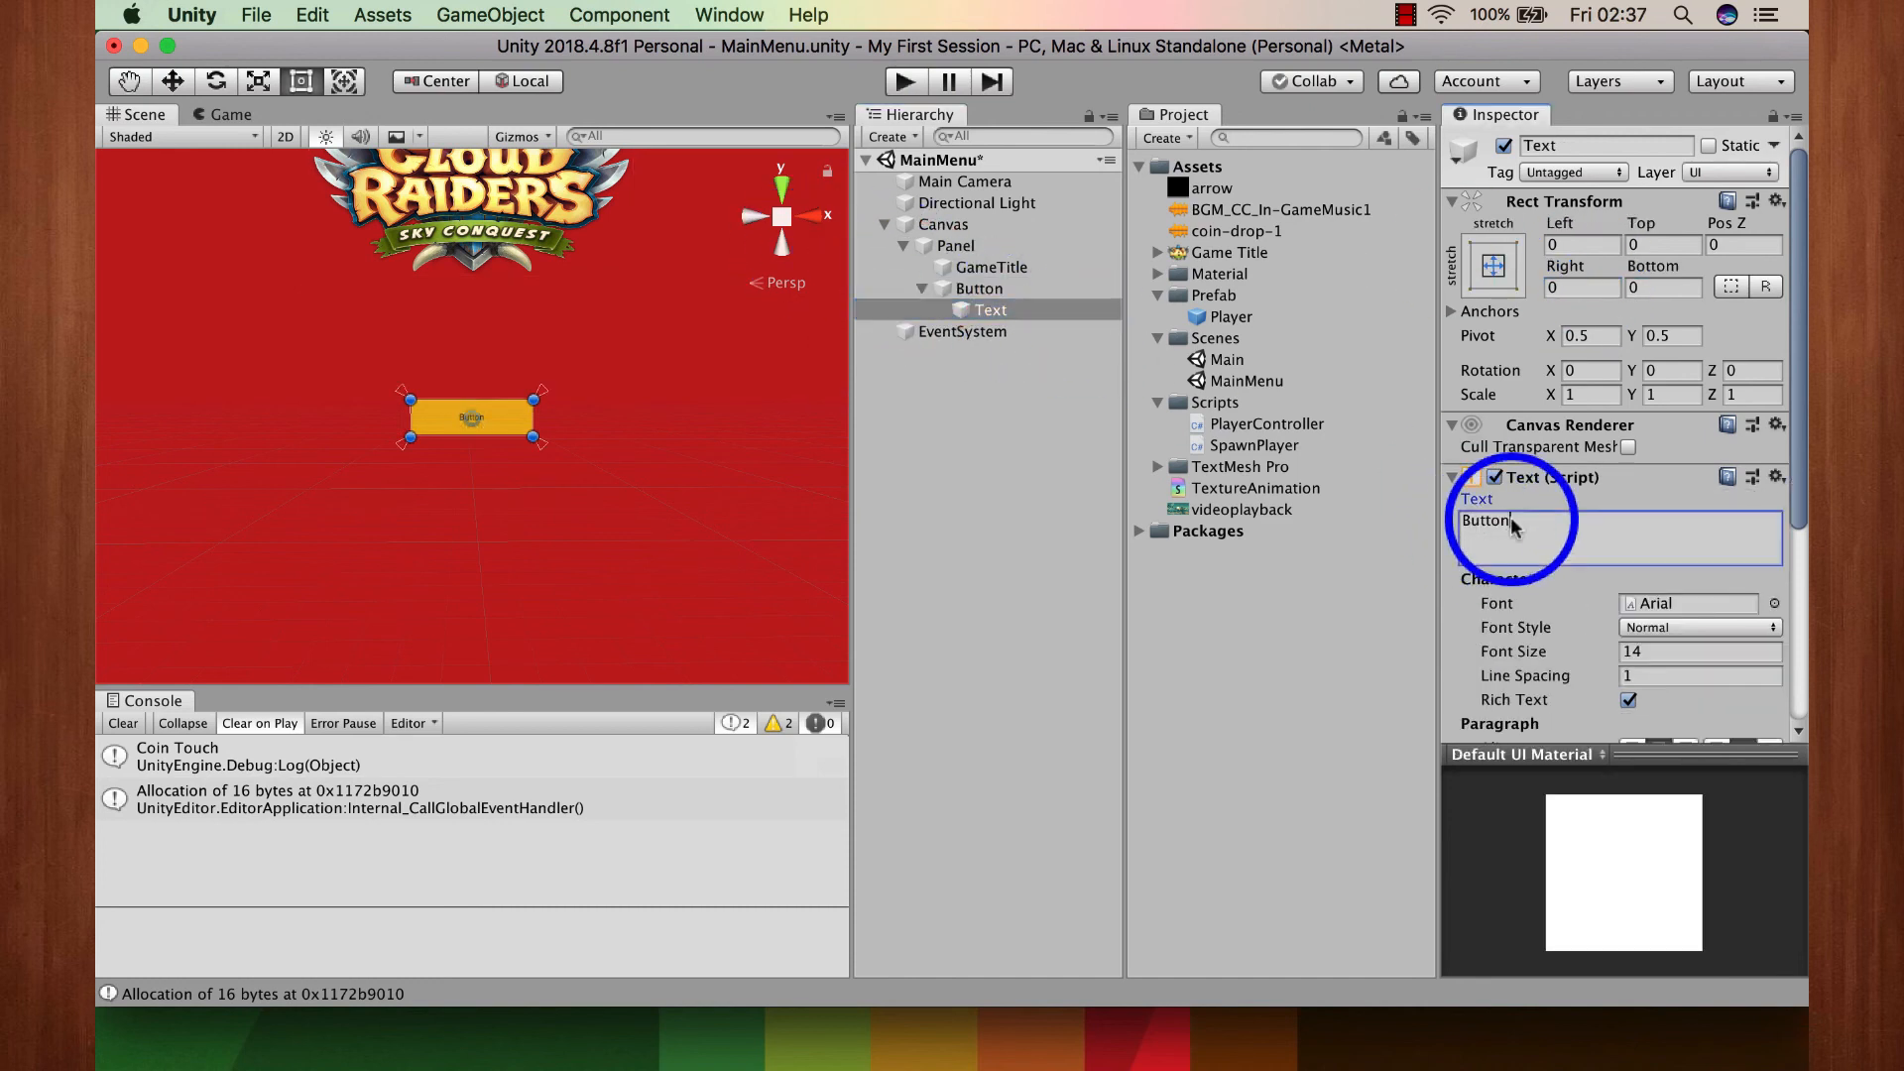
text(PLAY)
click(1690, 628)
click(1672, 651)
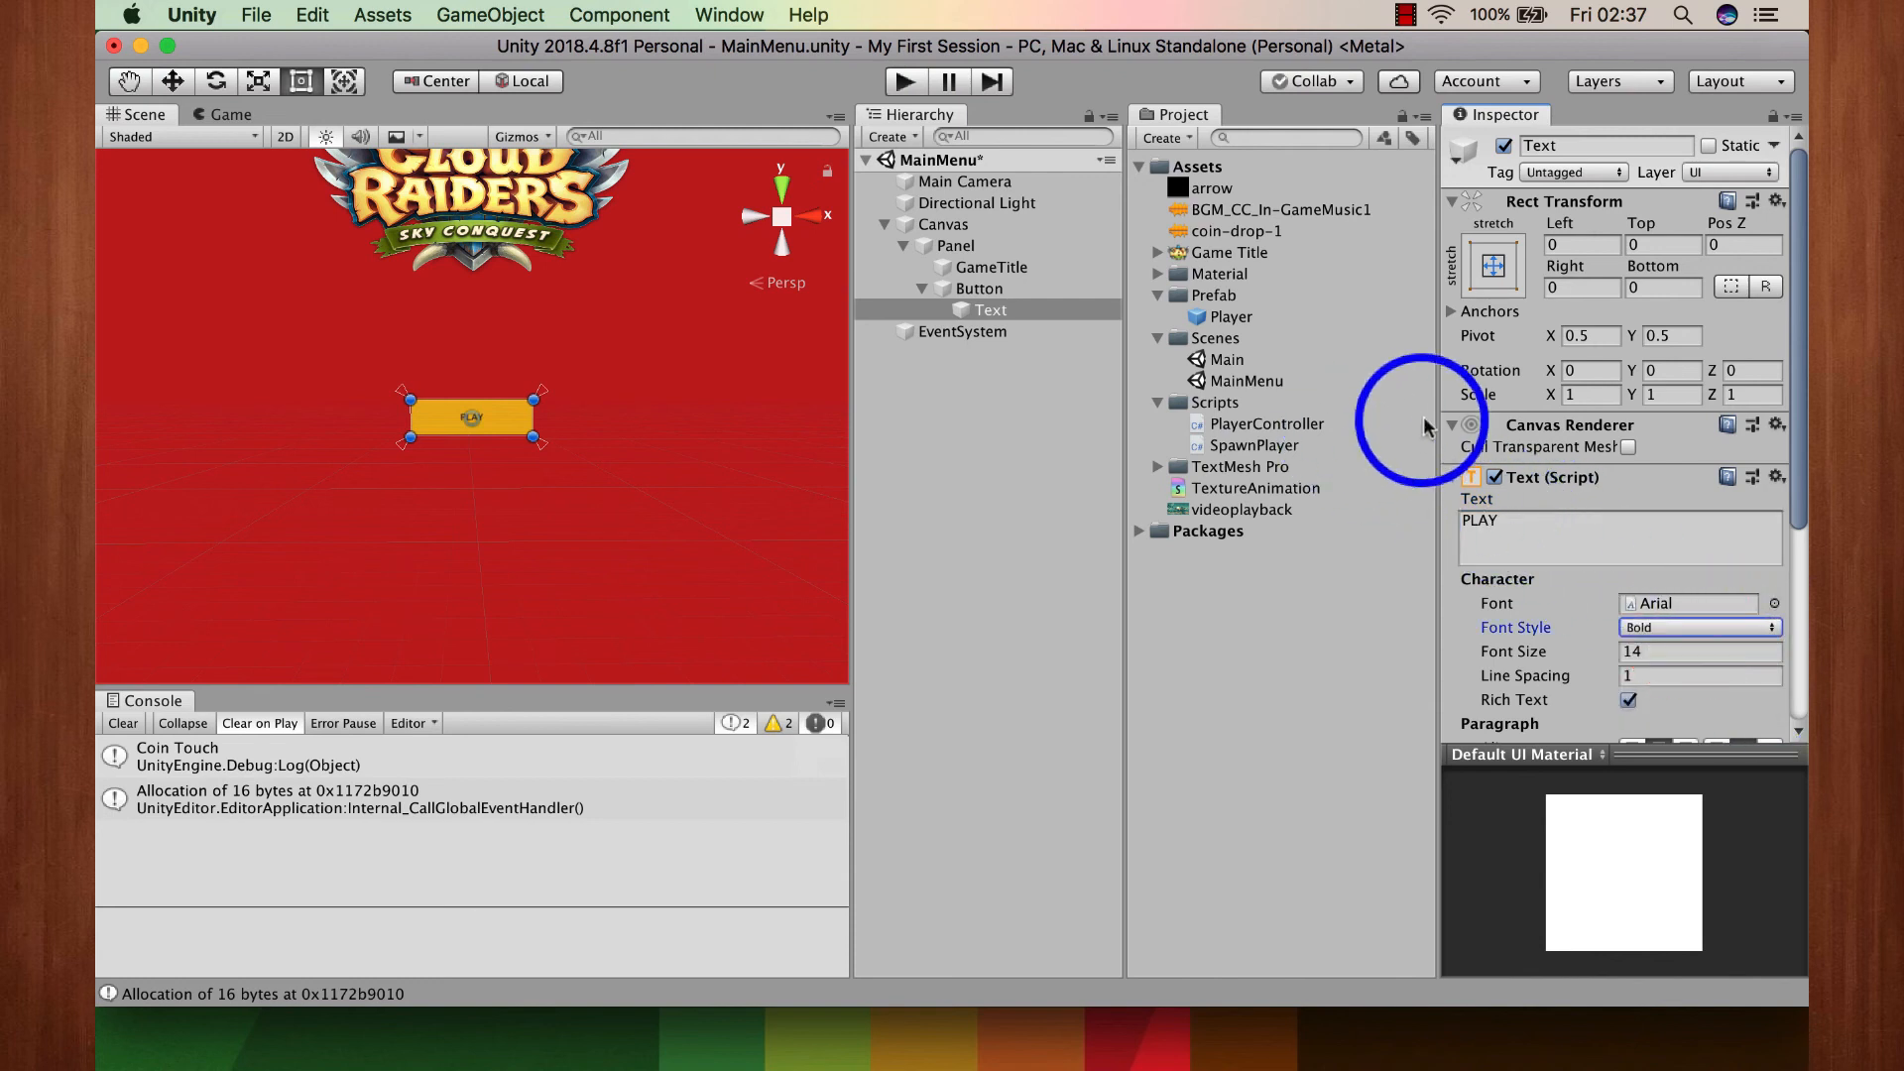
Step: Enable Best Fit on the Button's child Text
click(922, 288)
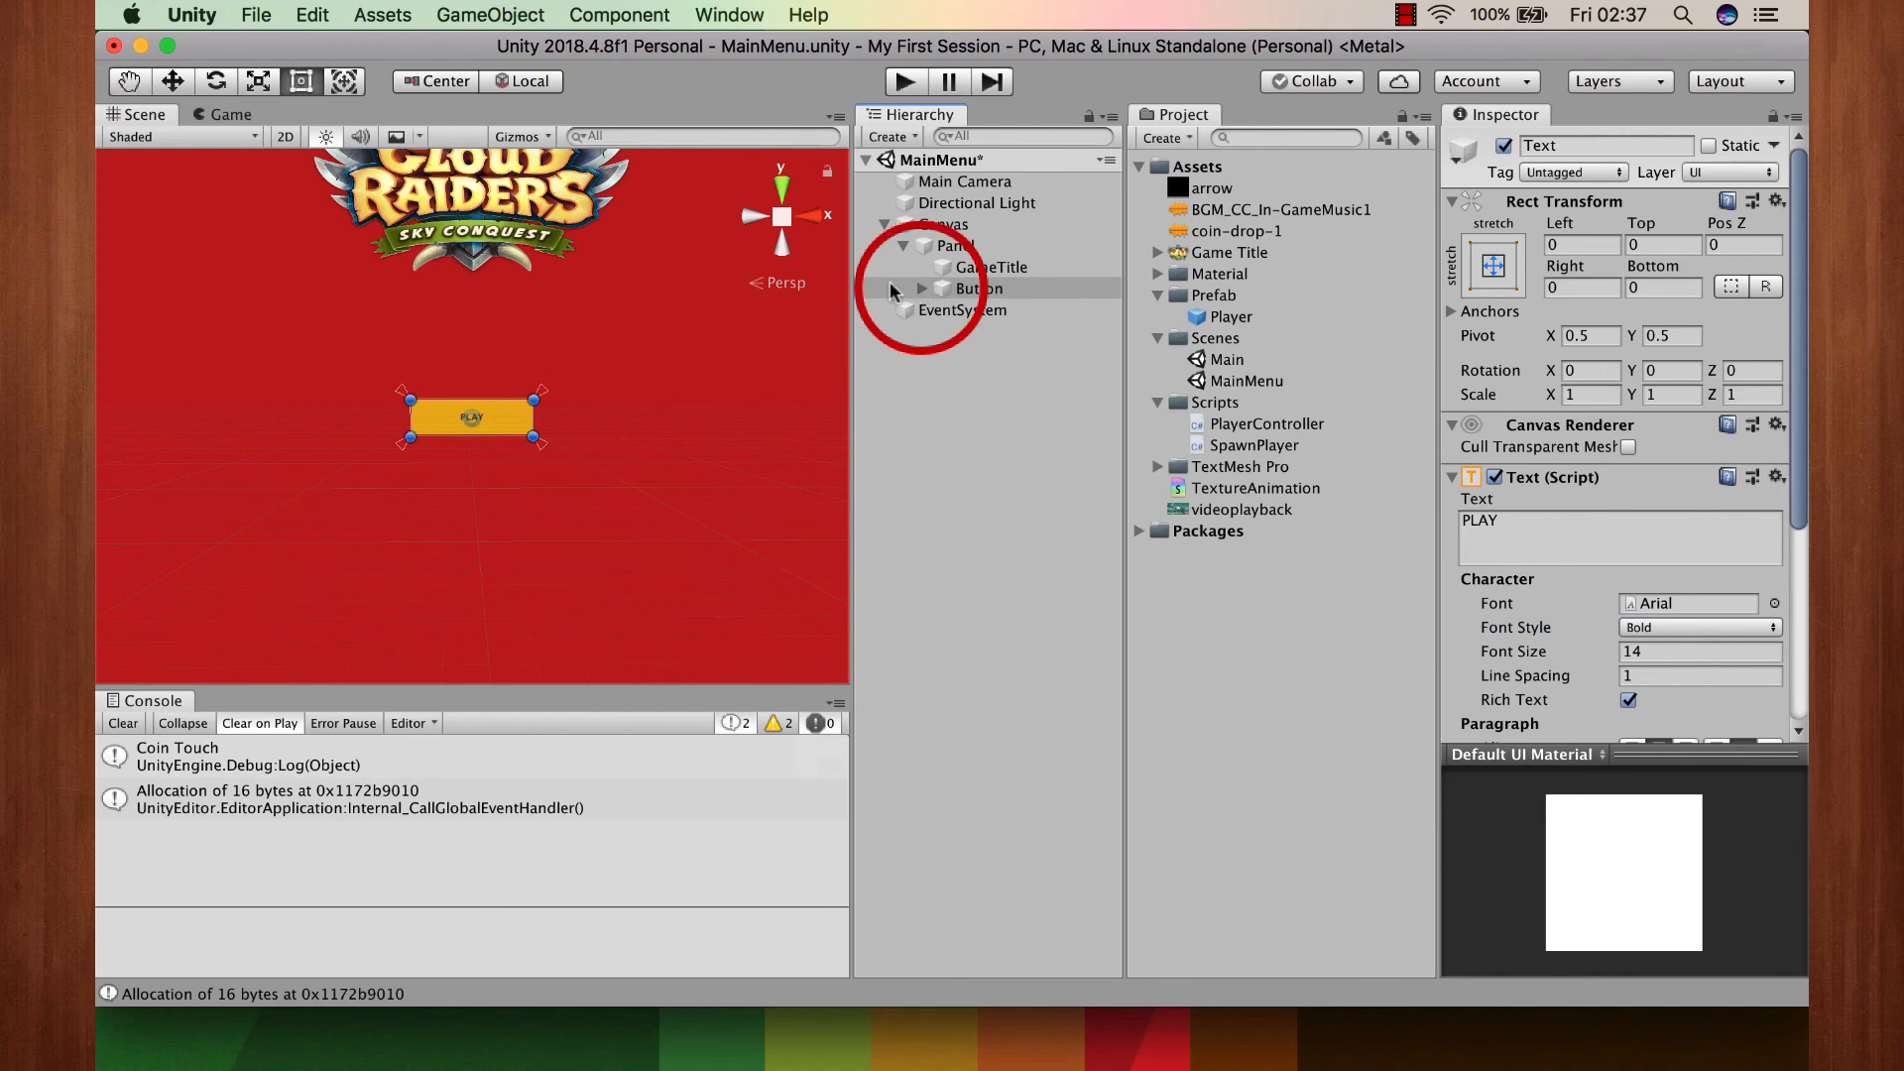
click(911, 290)
click(921, 288)
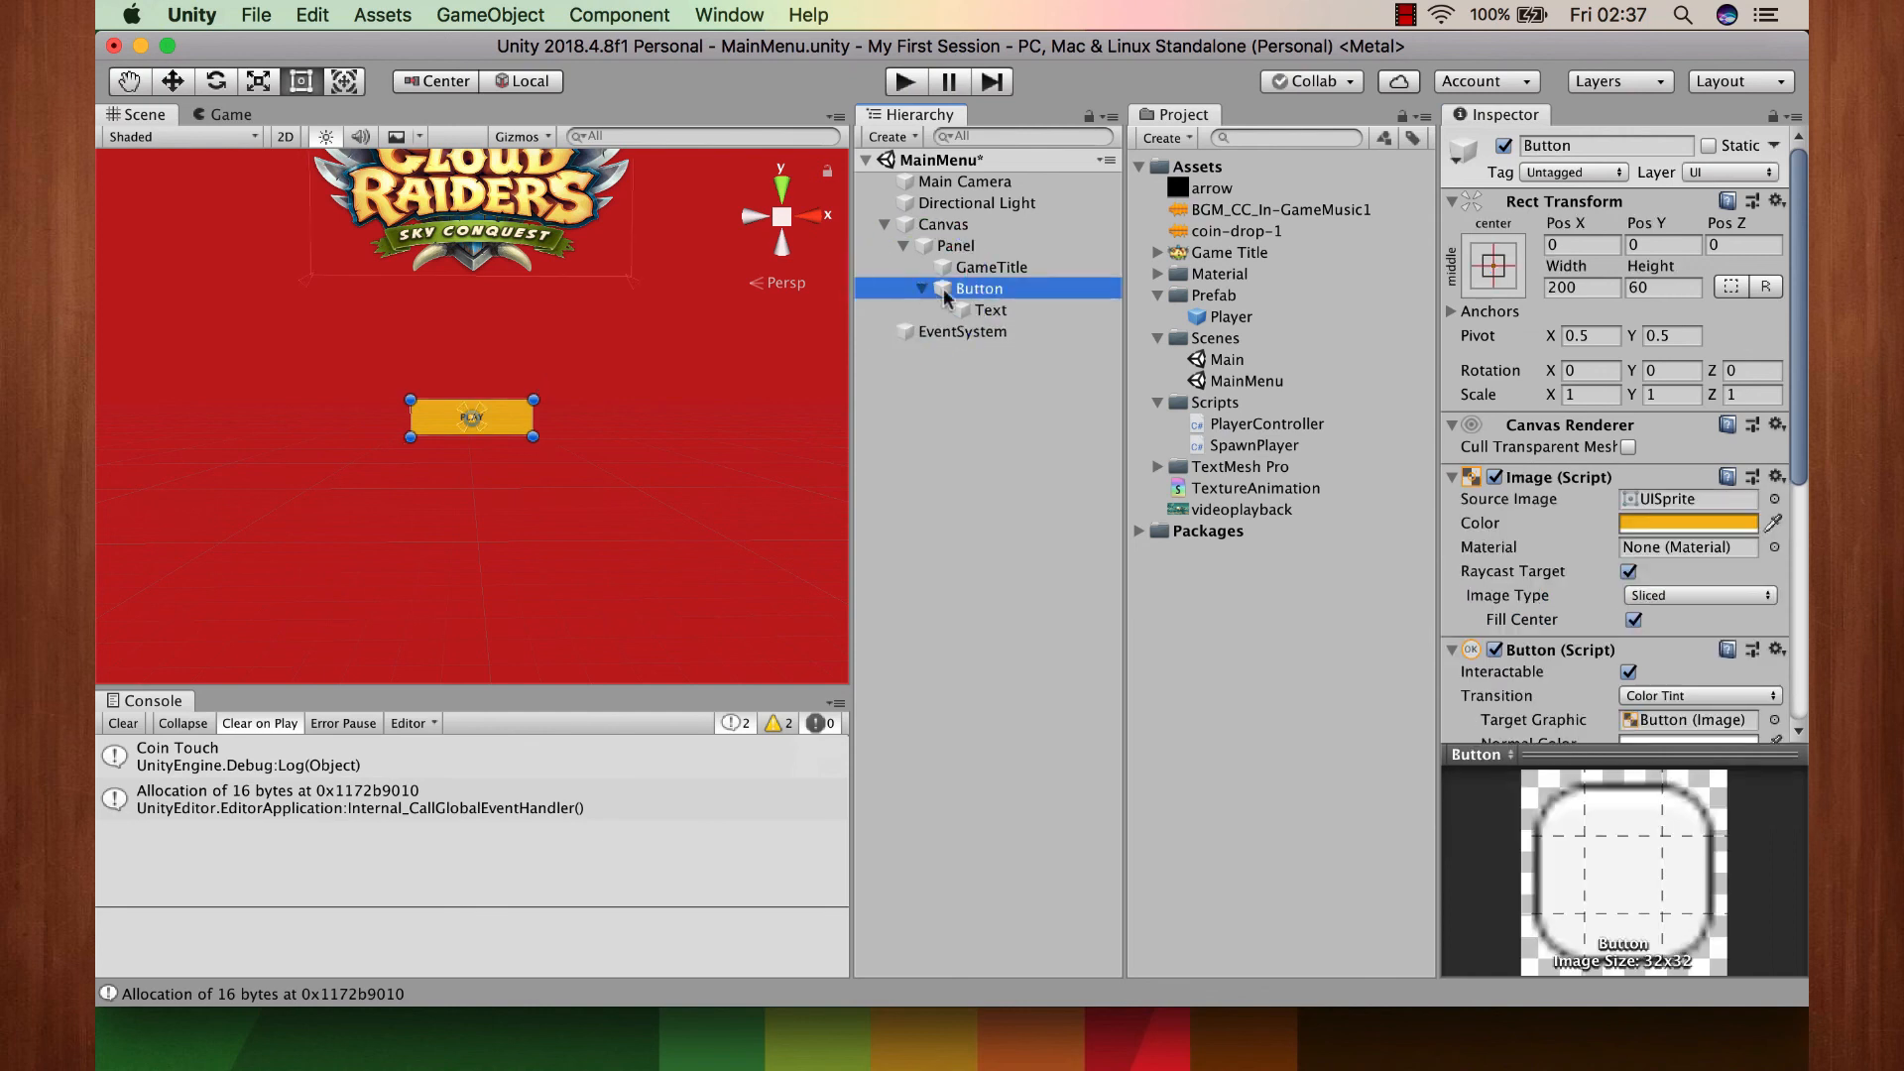
click(972, 310)
scroll(1726, 457, down, 5)
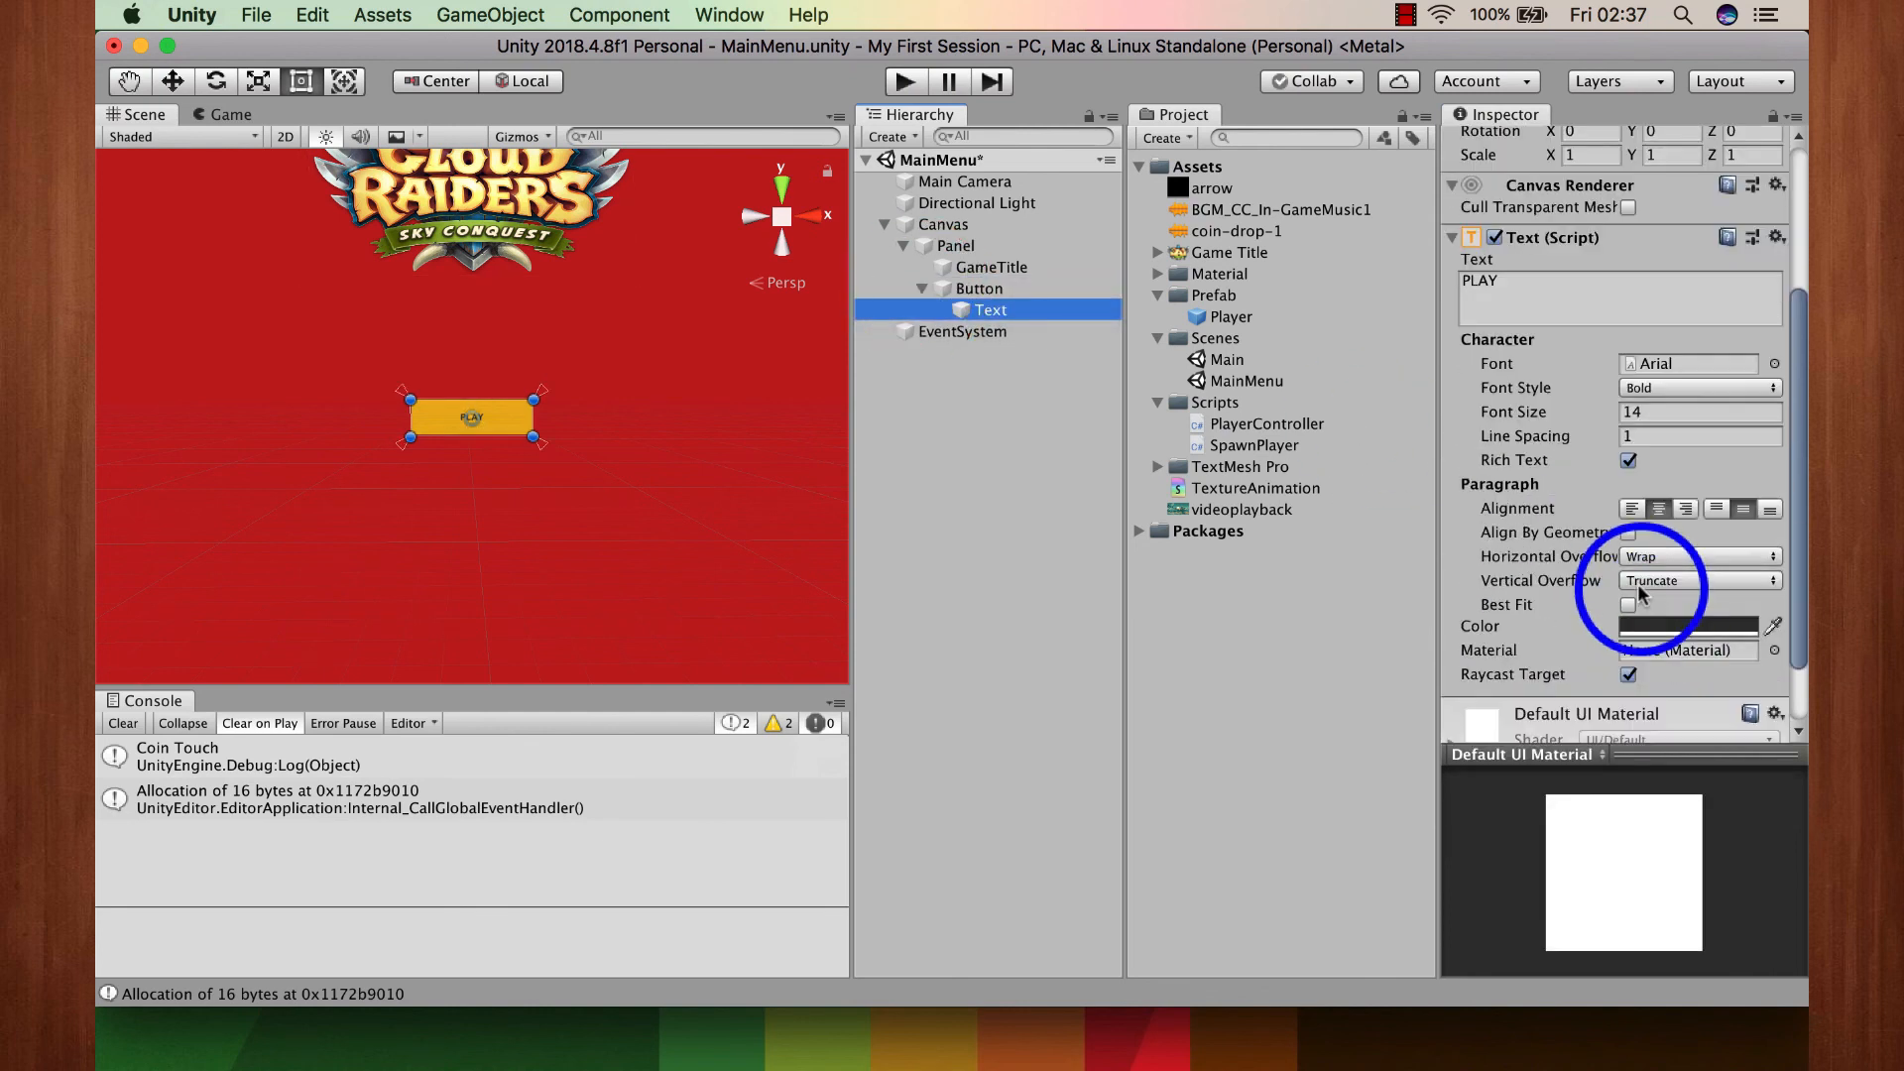
click(1629, 605)
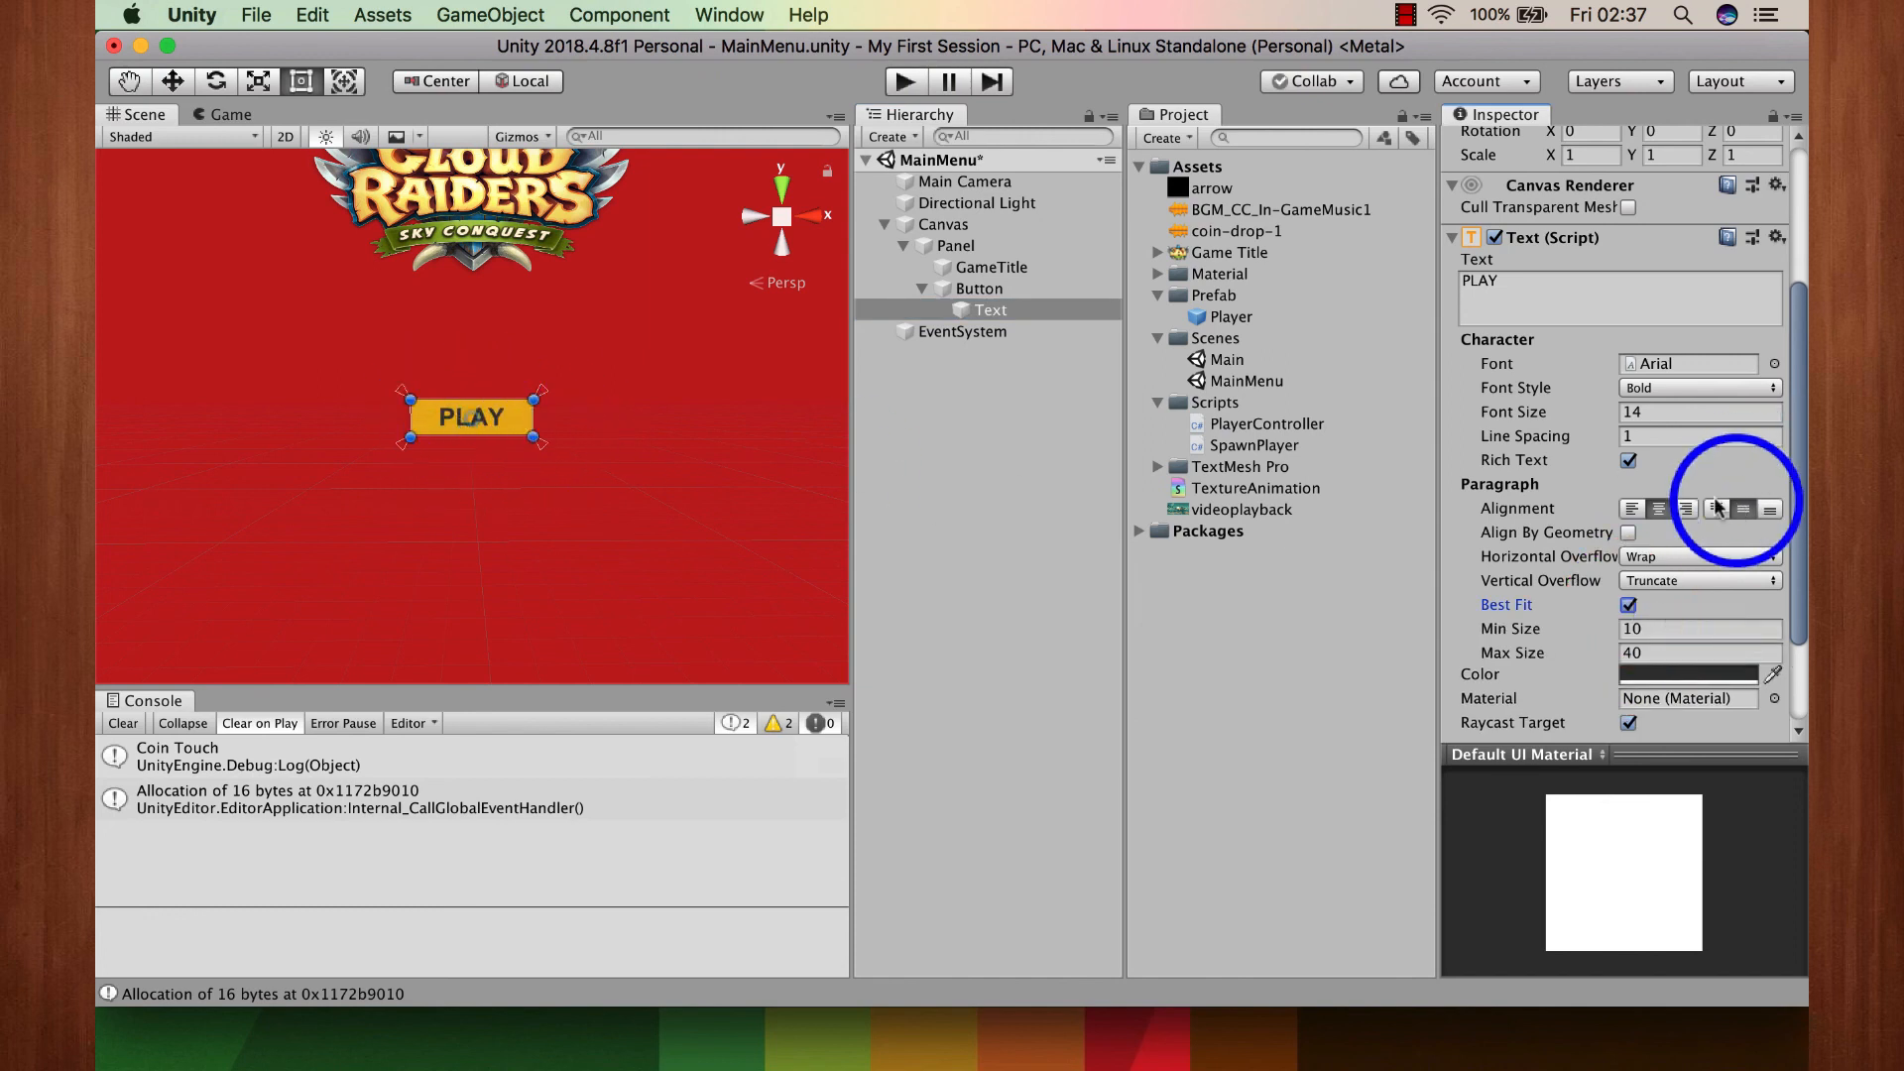
Step: Frame the Button in the Scene view and rename it PlayButton
click(922, 289)
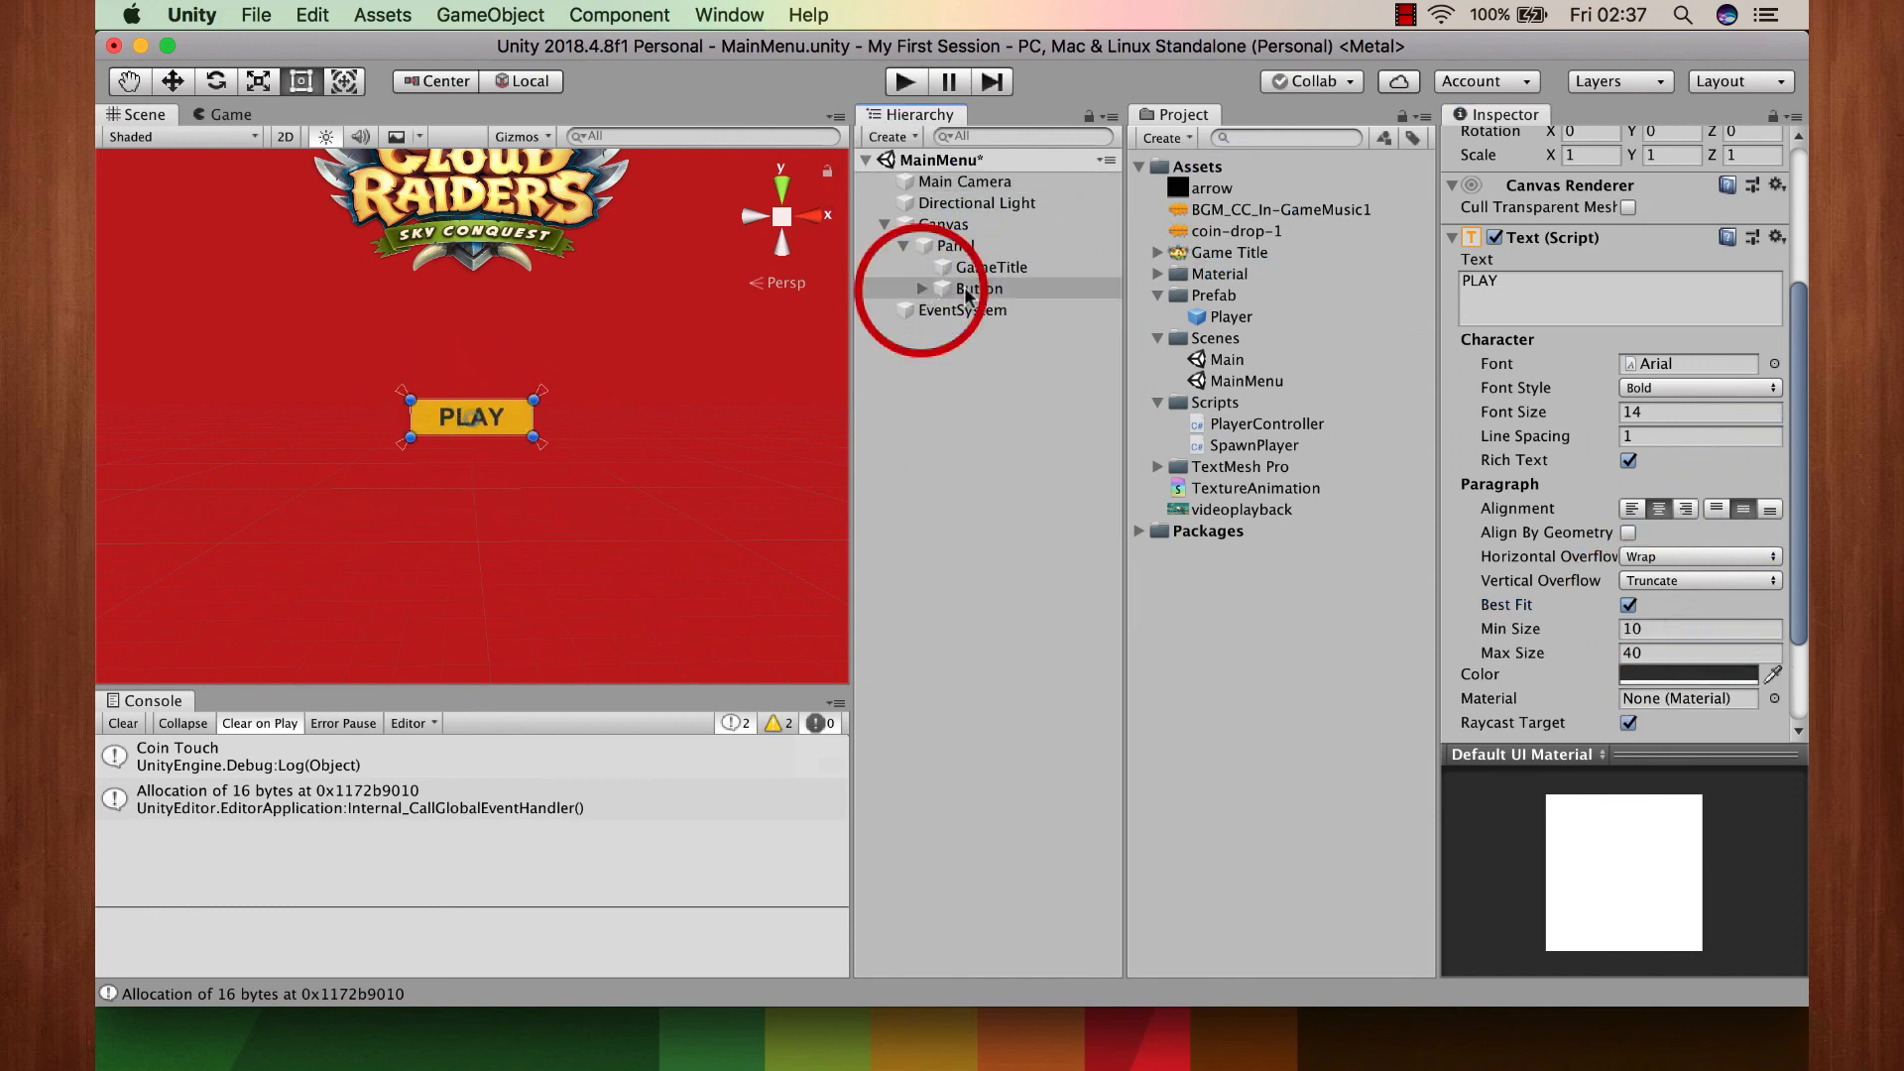
double_click(970, 289)
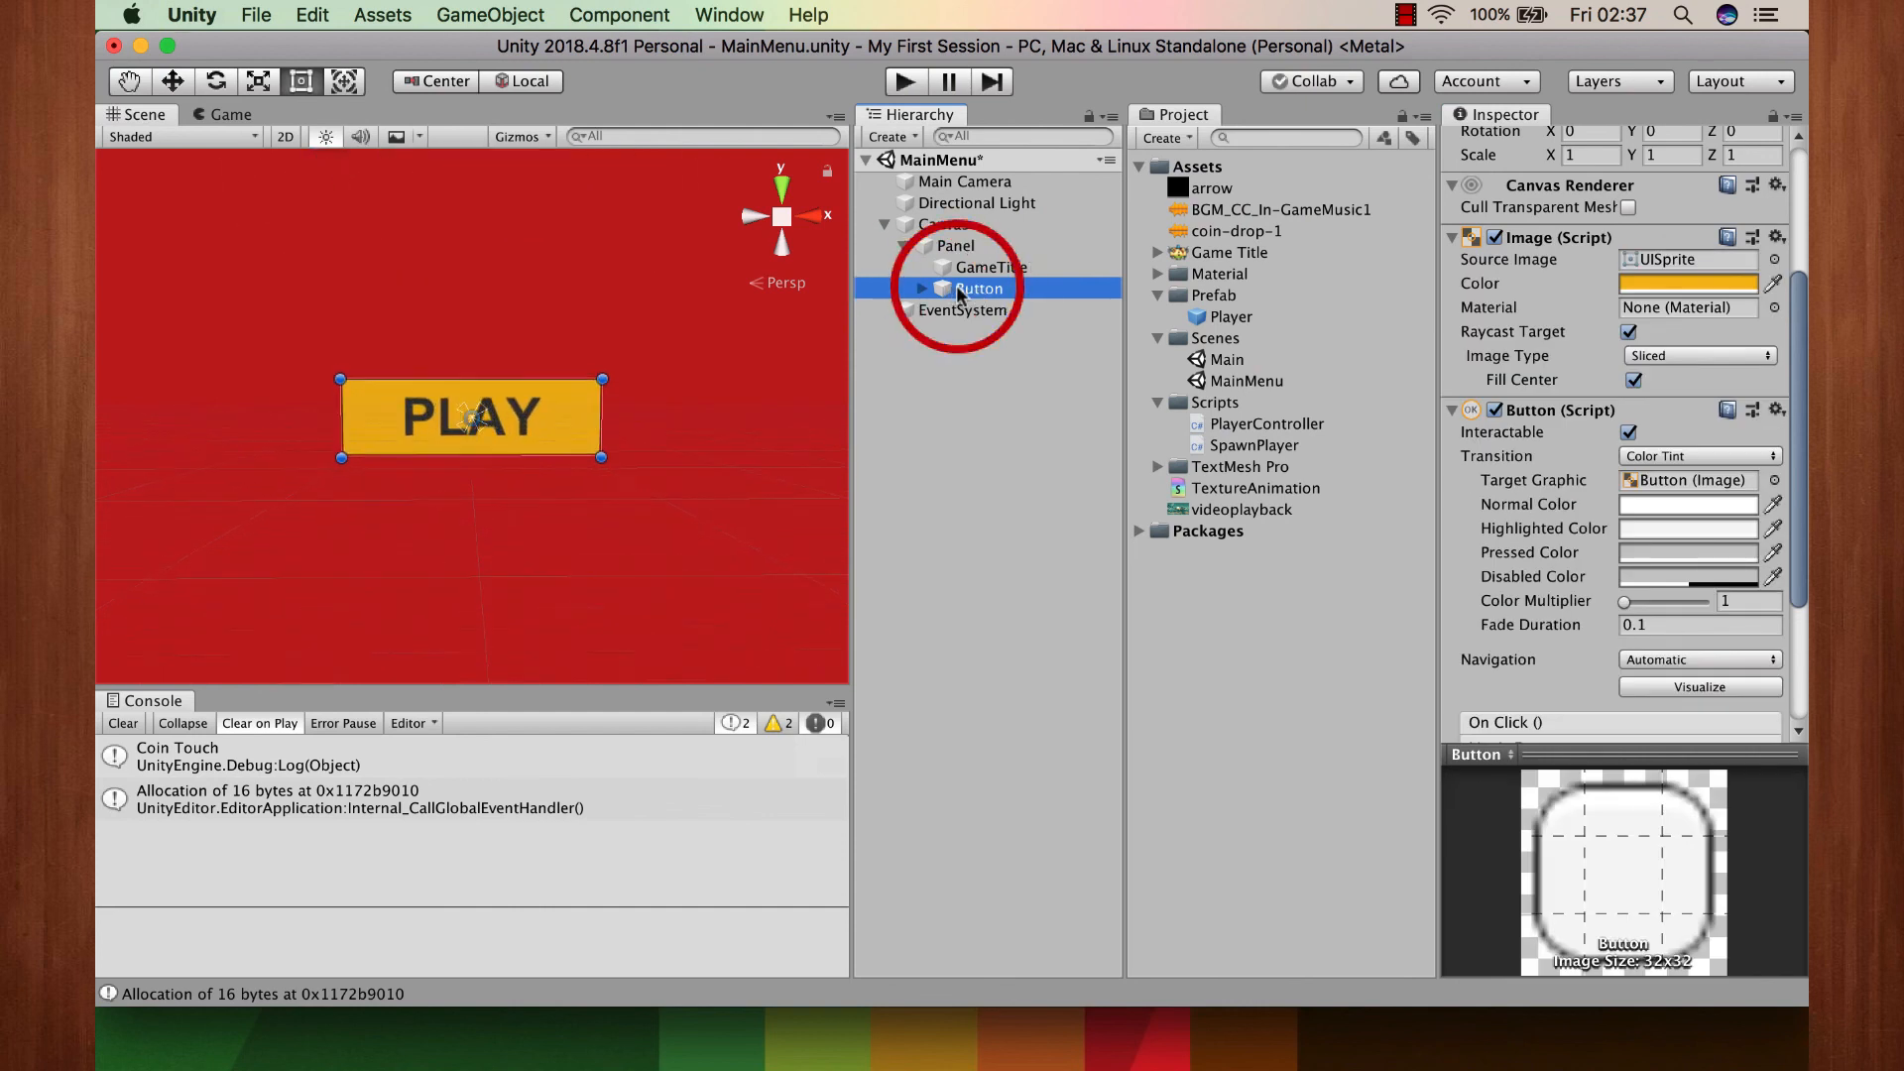
right_click(975, 288)
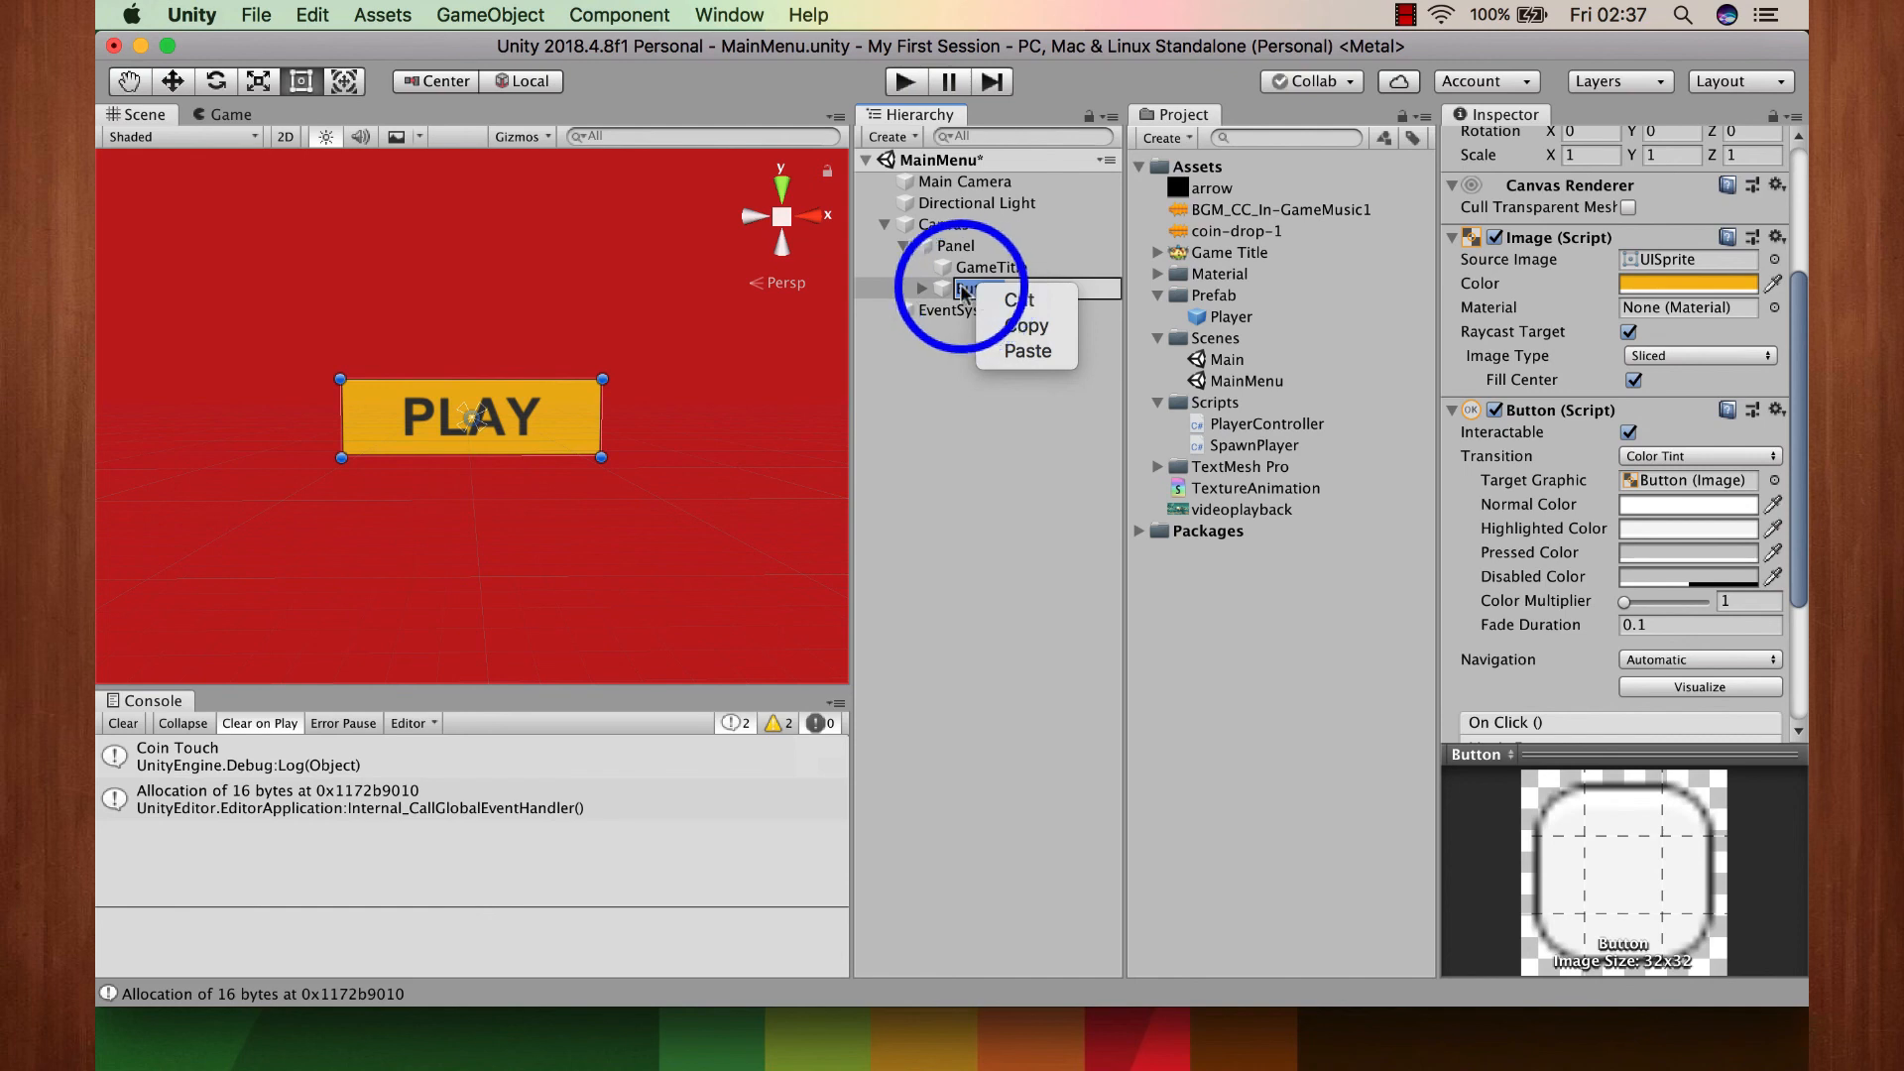
click(962, 287)
click(971, 287)
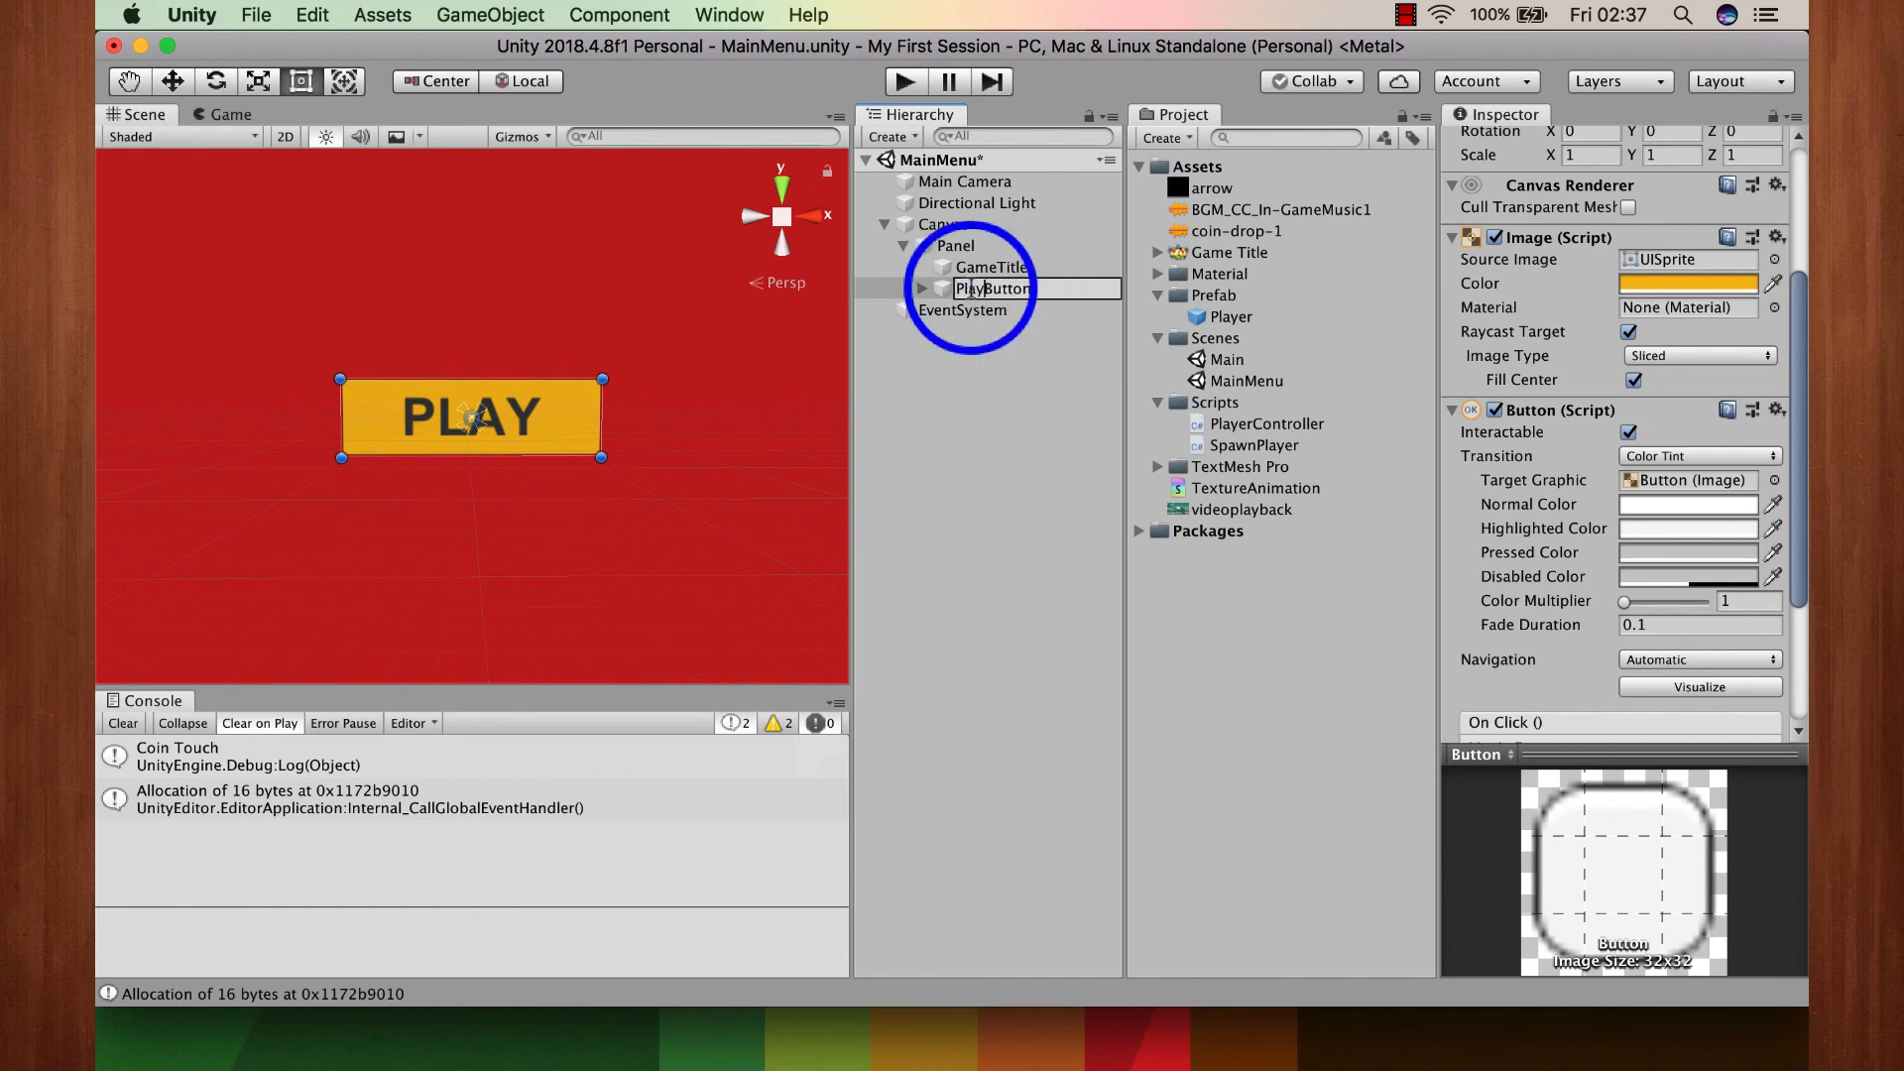
click(1002, 413)
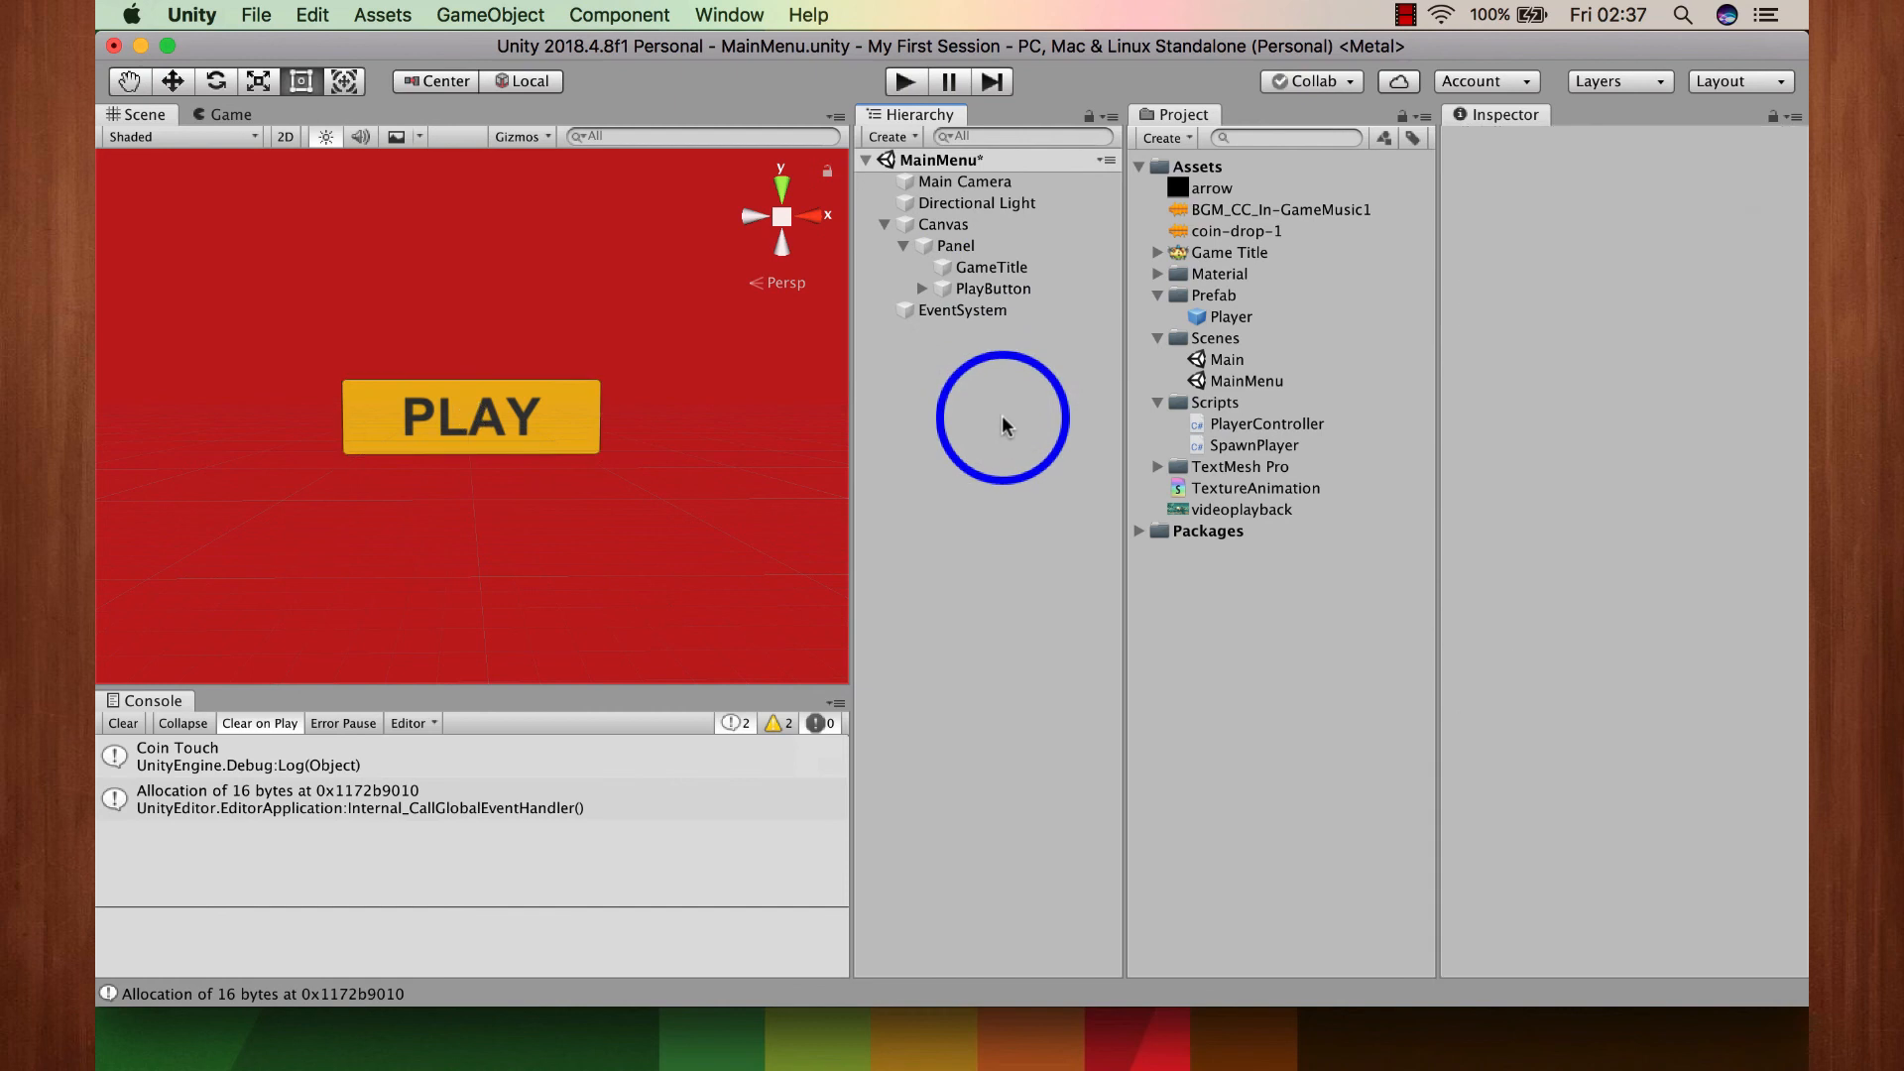
Step: Create a C# script named SwitchingScene in the Scripts folder
click(985, 290)
right_click(1215, 403)
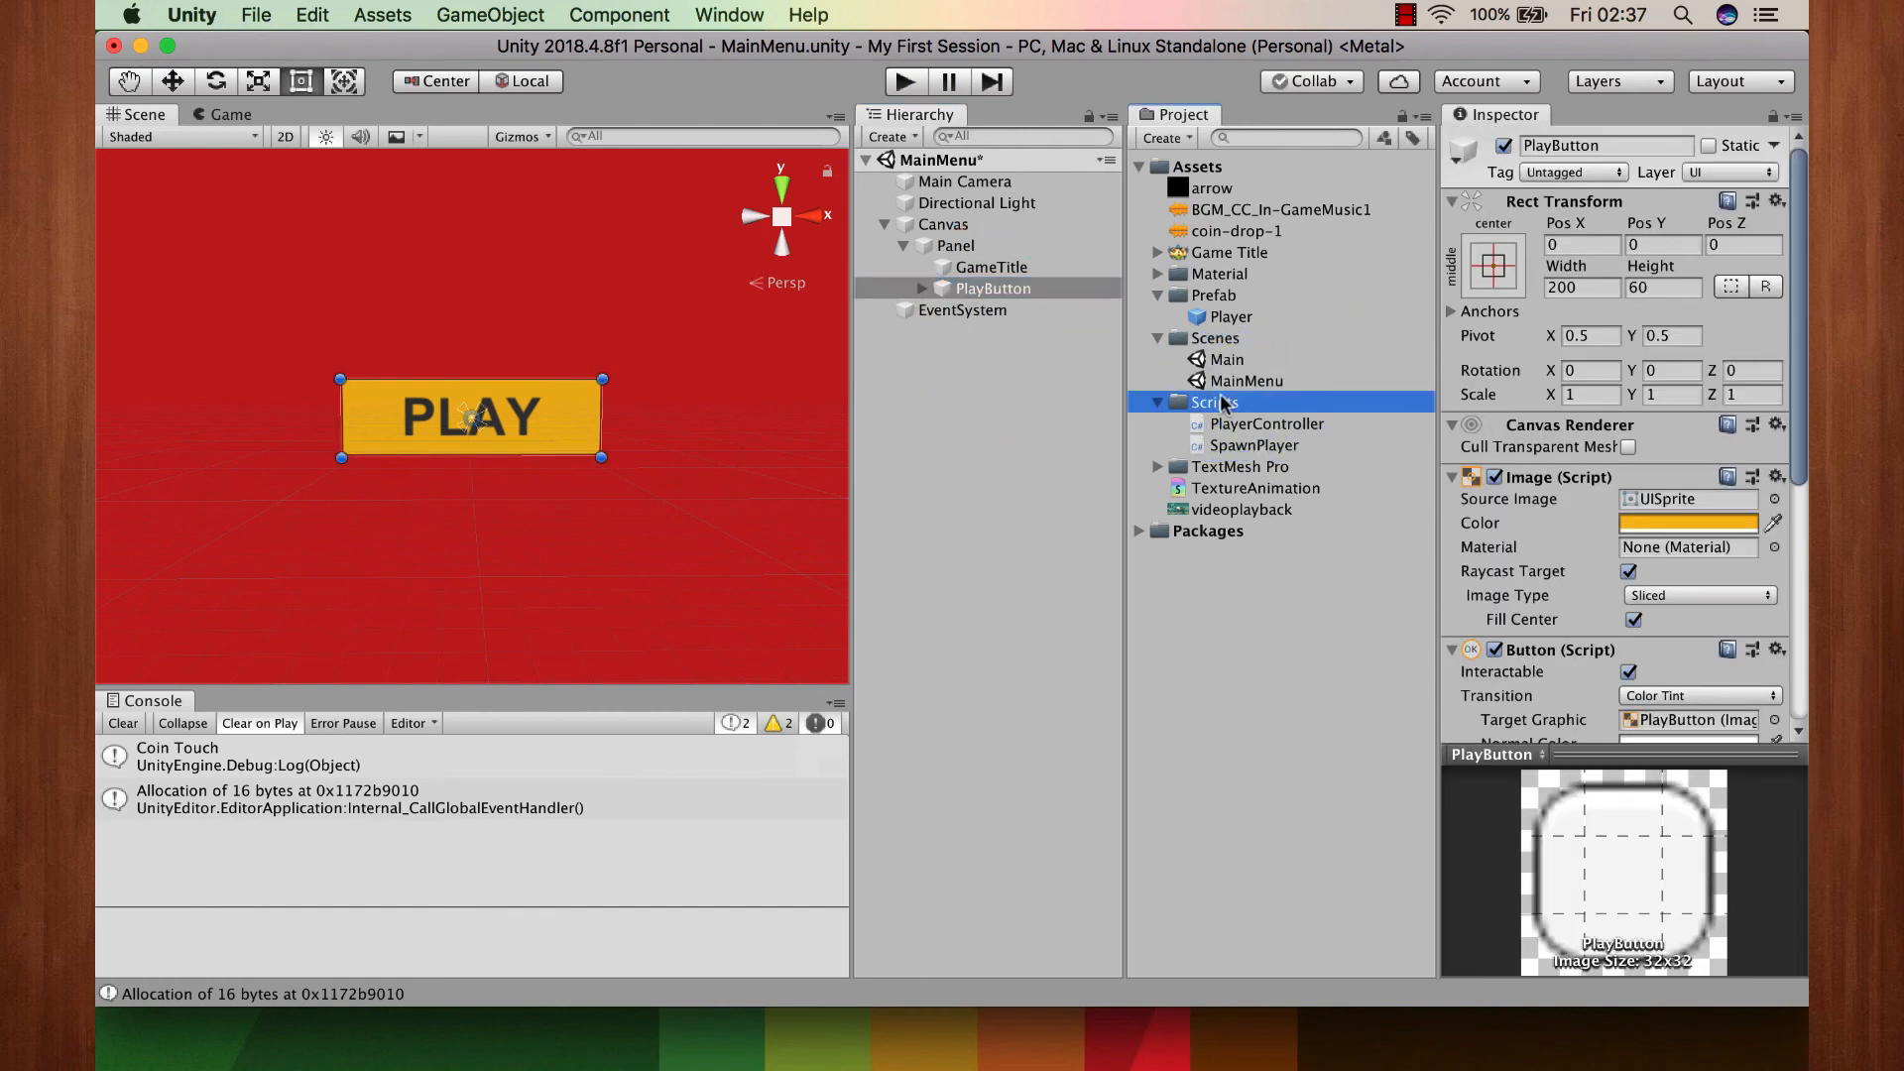
click(1485, 407)
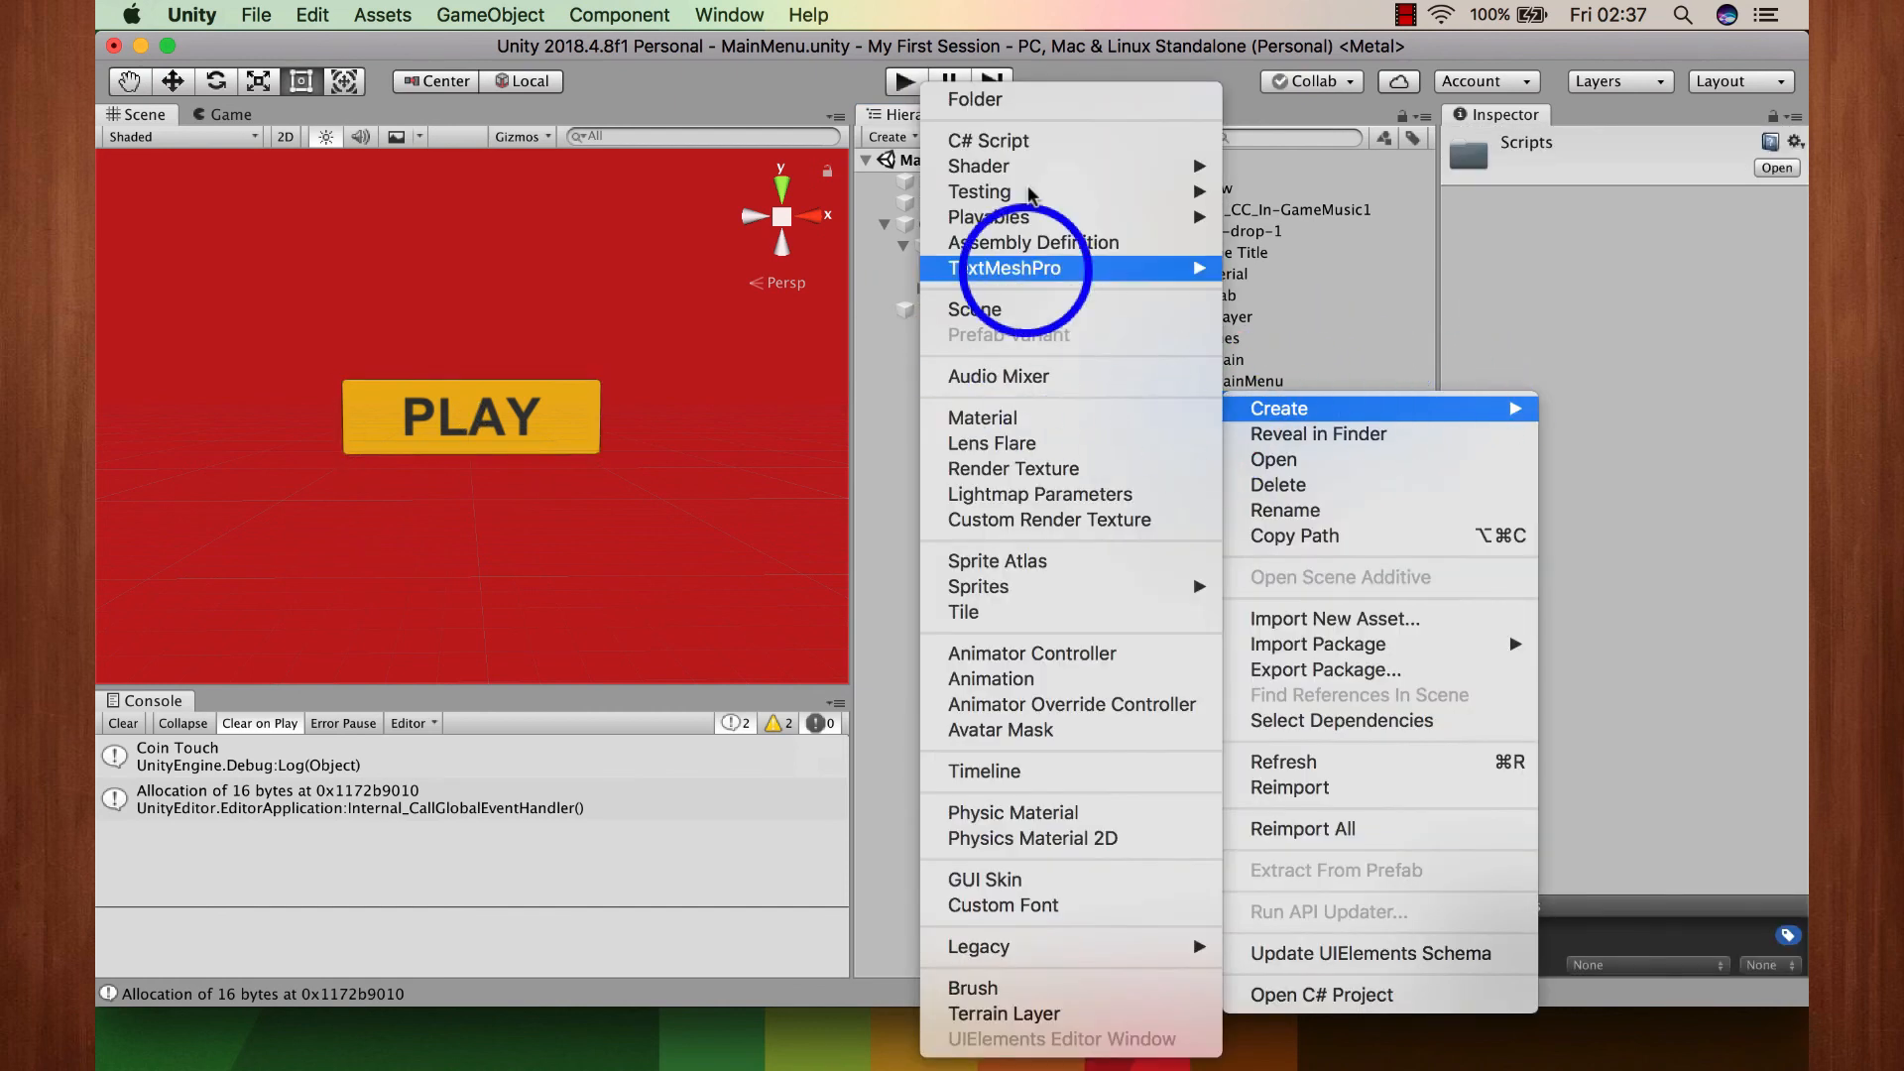
click(1002, 141)
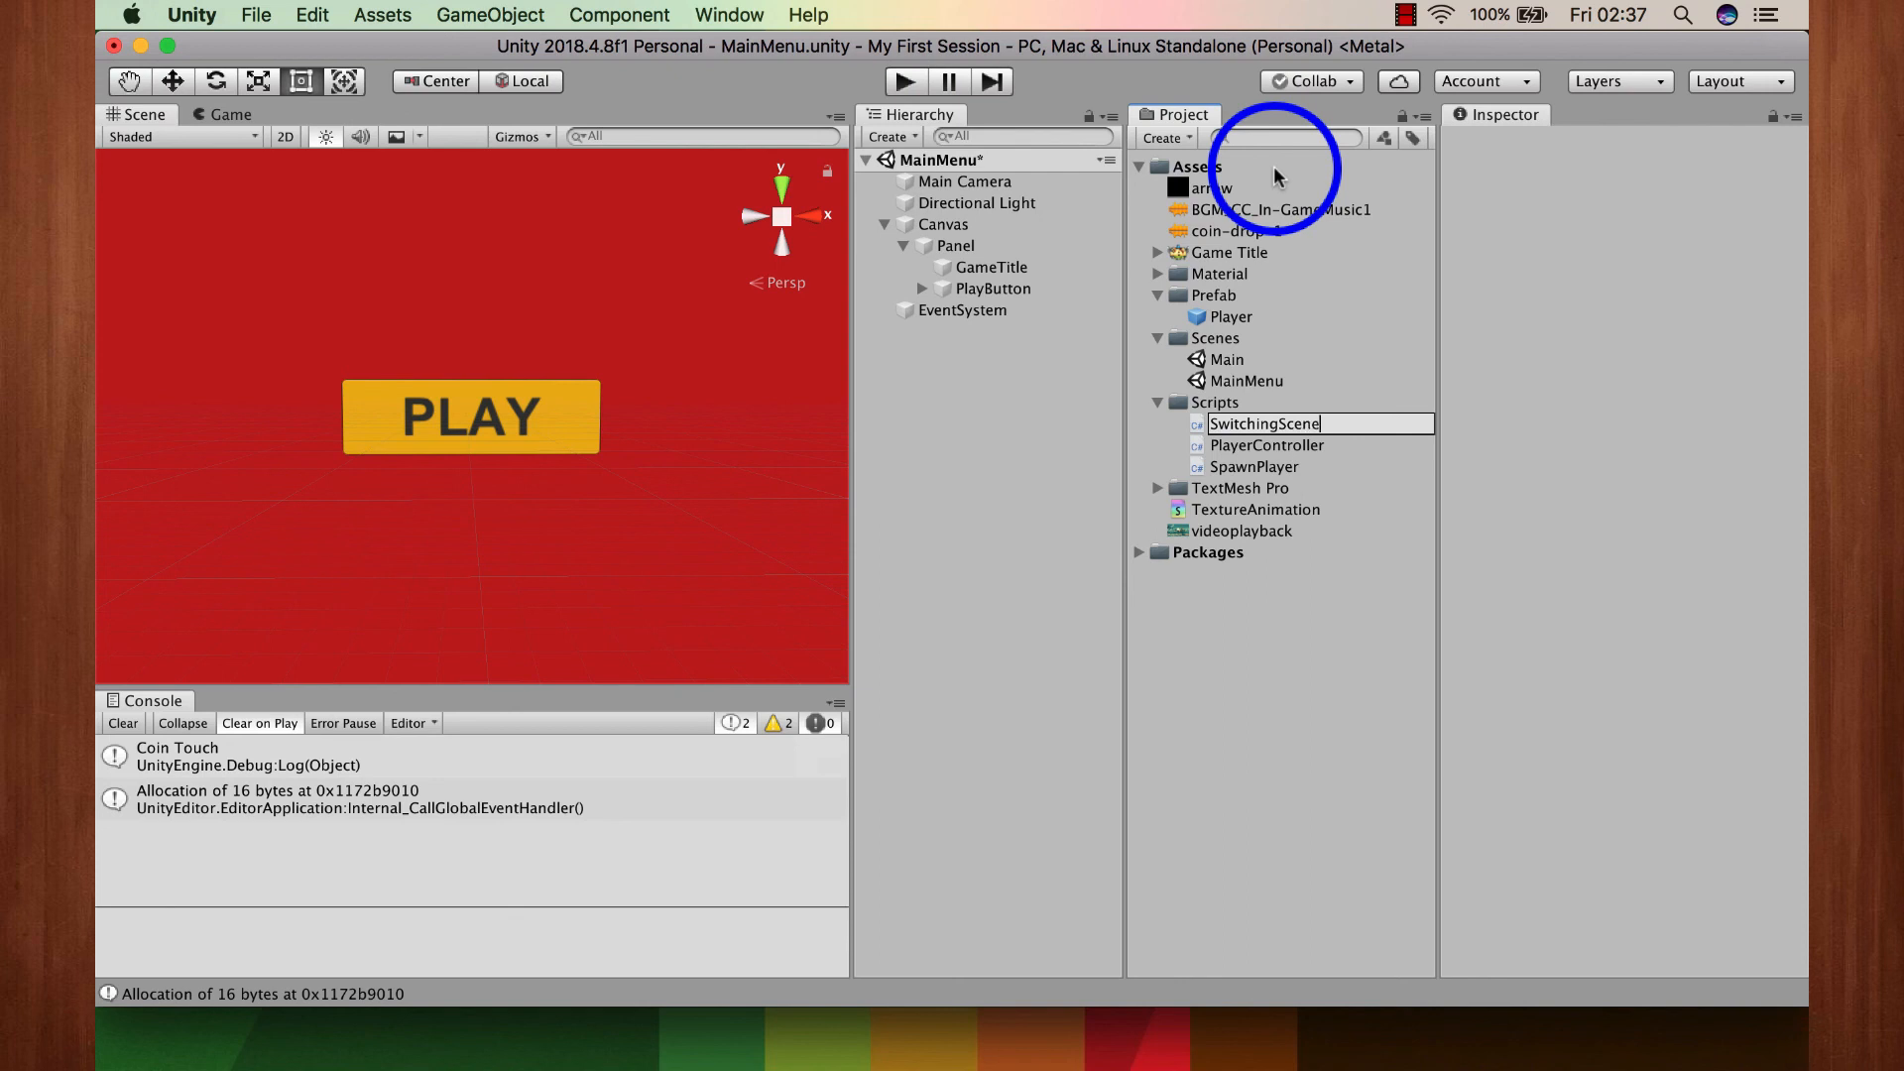
key(Return)
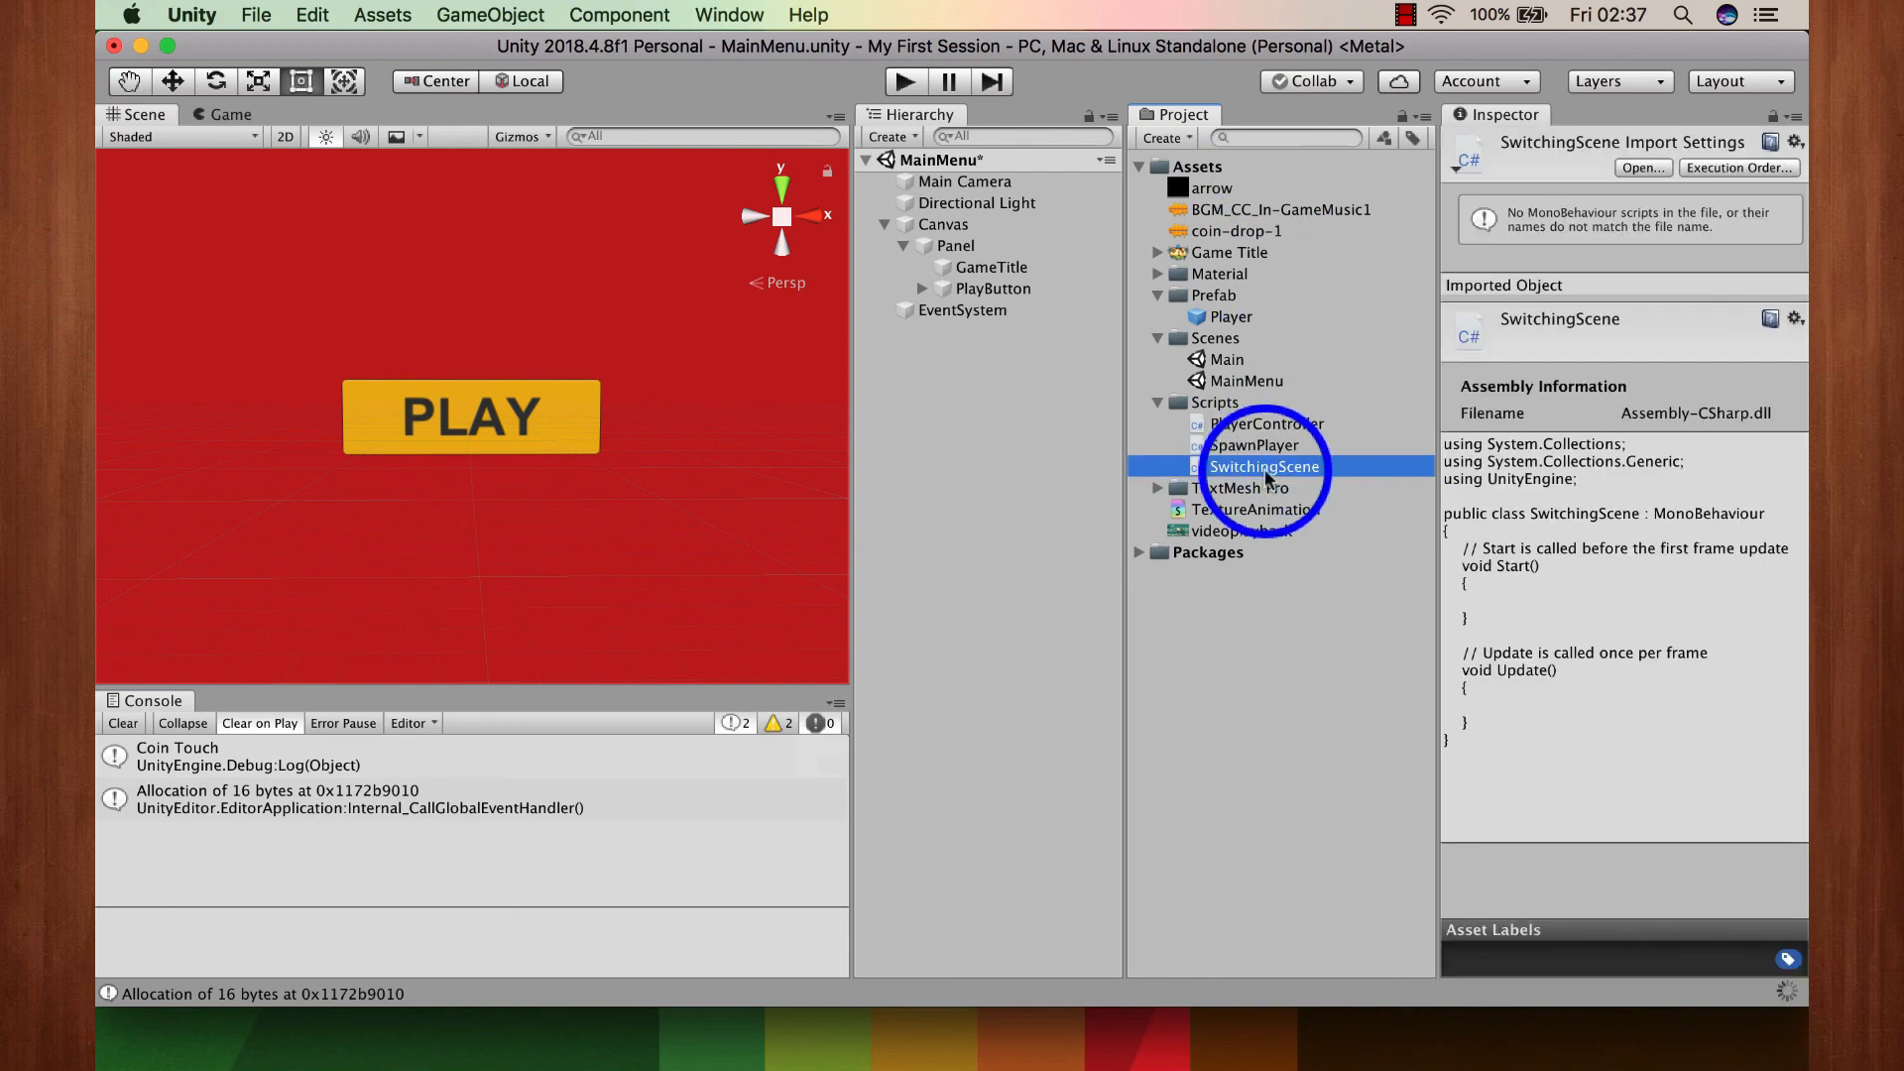
Step: Create an empty game object at the scene's root level and name it Switching Scene
click(896, 375)
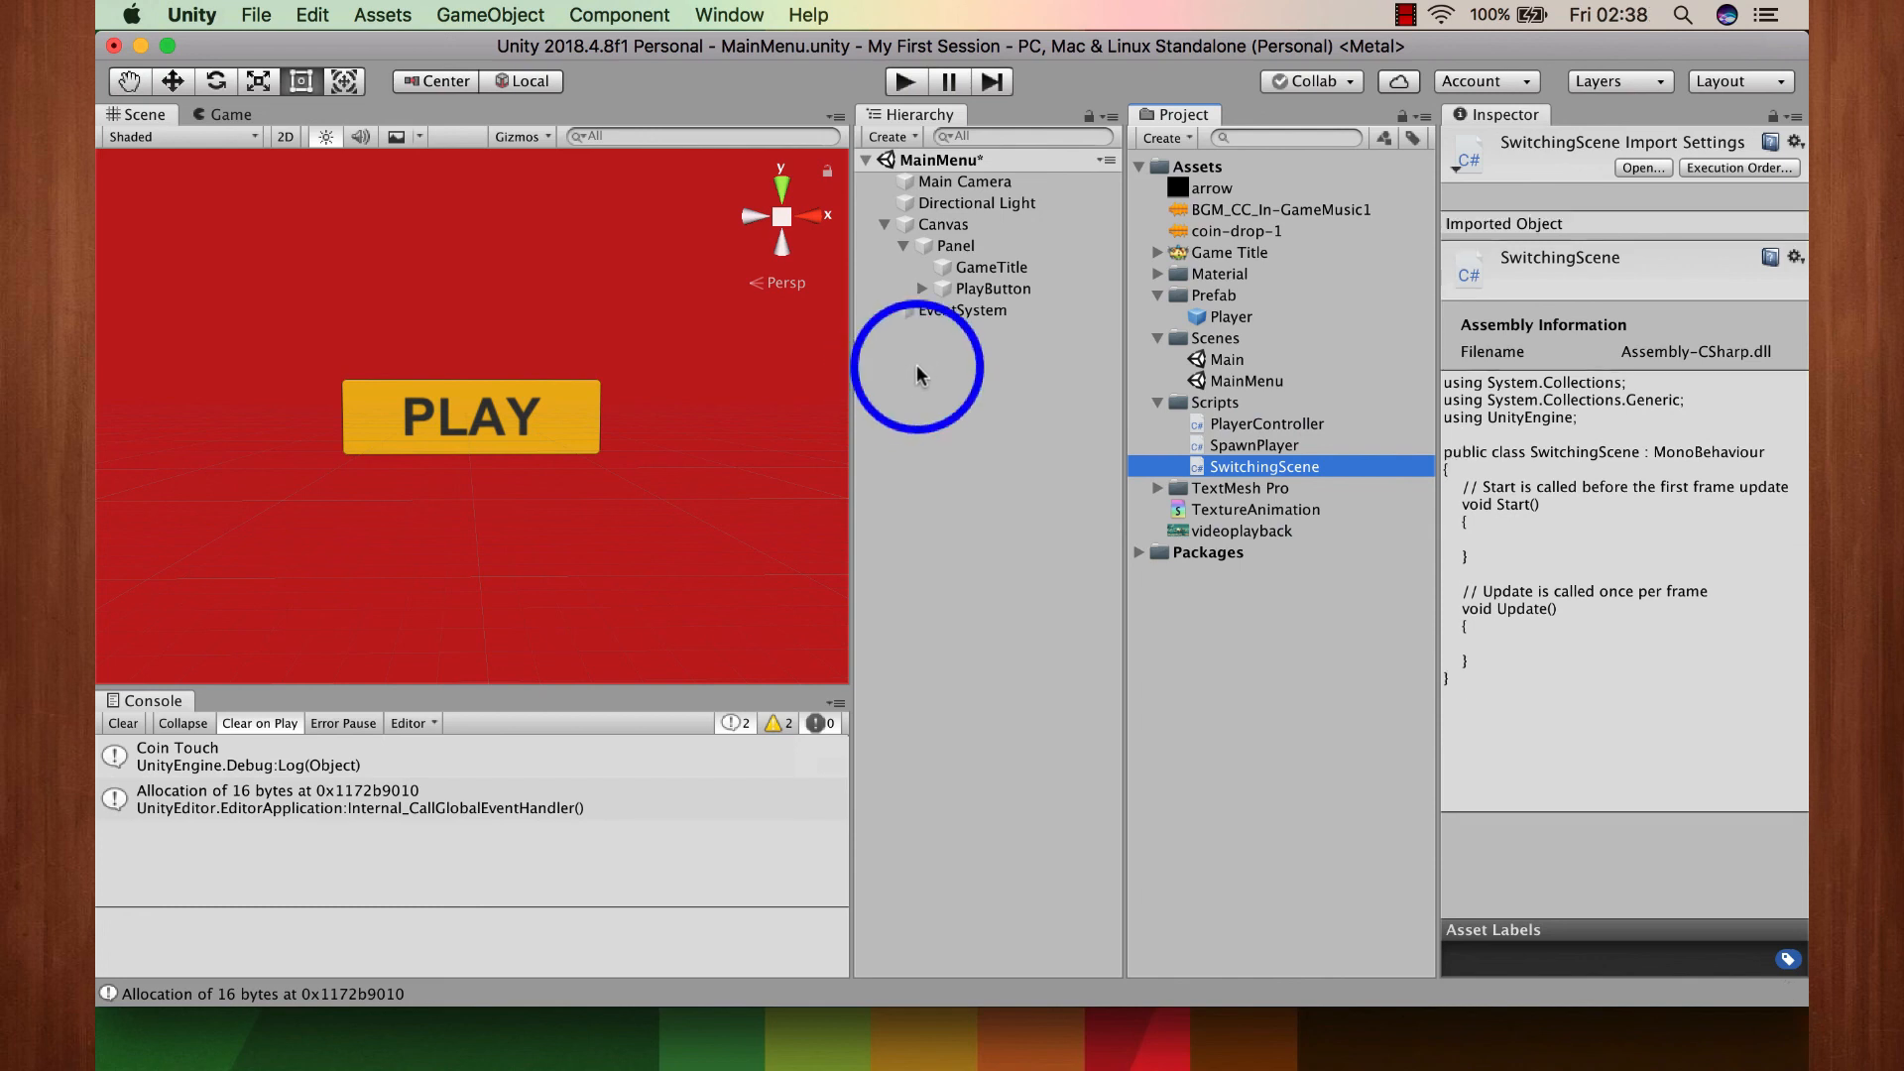
click(938, 382)
right_click(938, 373)
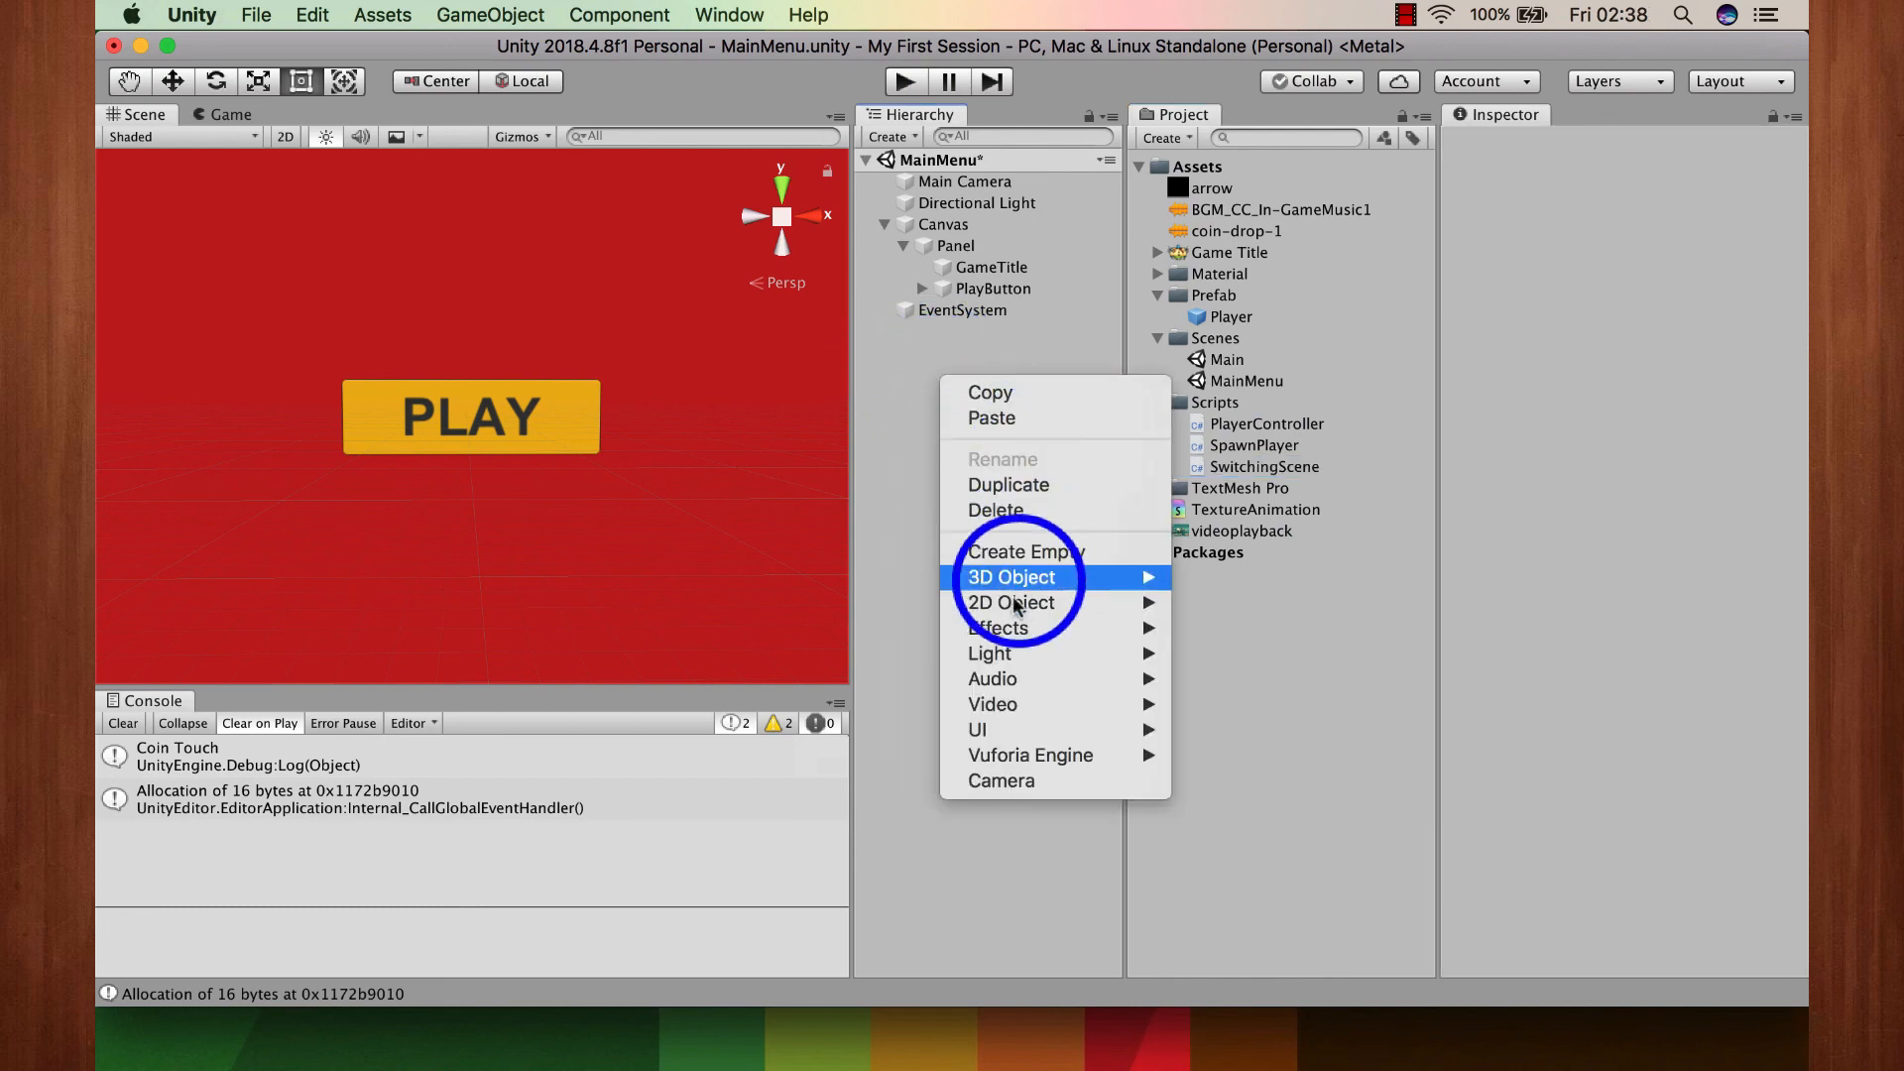
click(1008, 553)
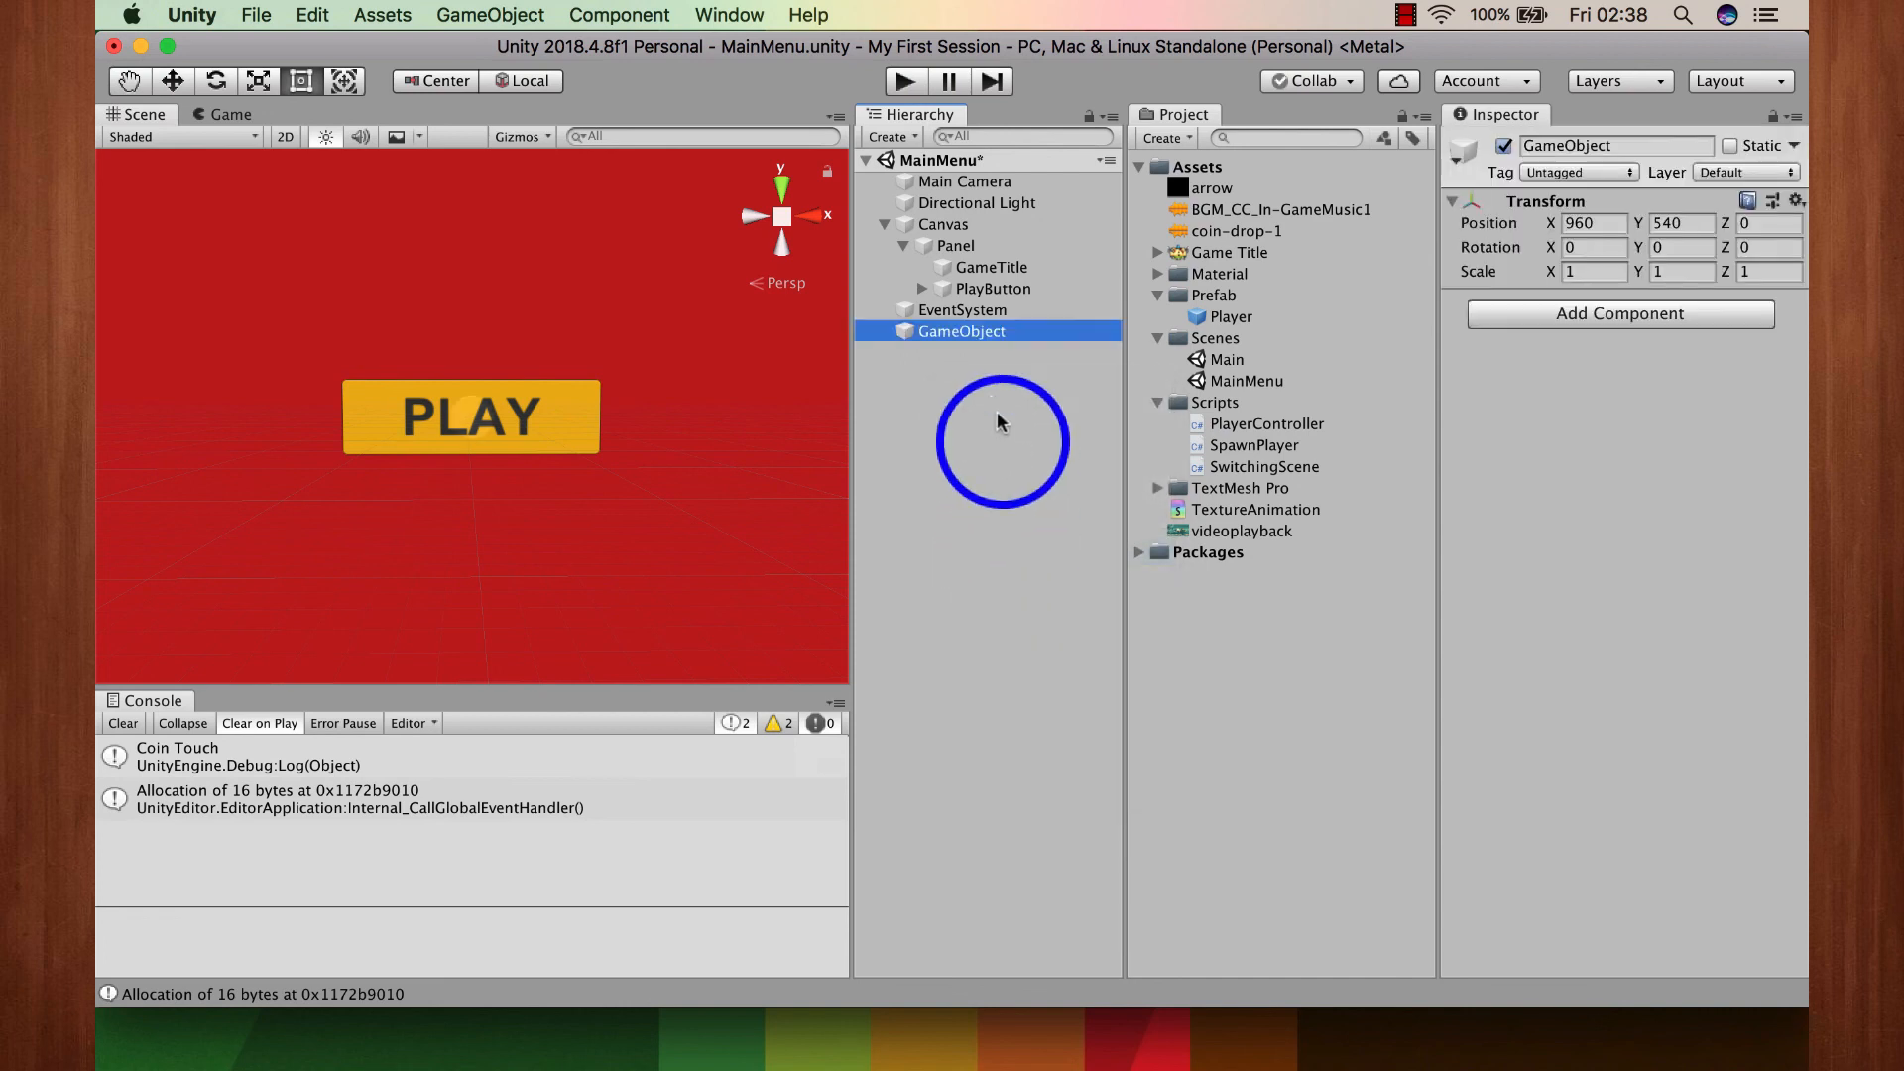
click(967, 331)
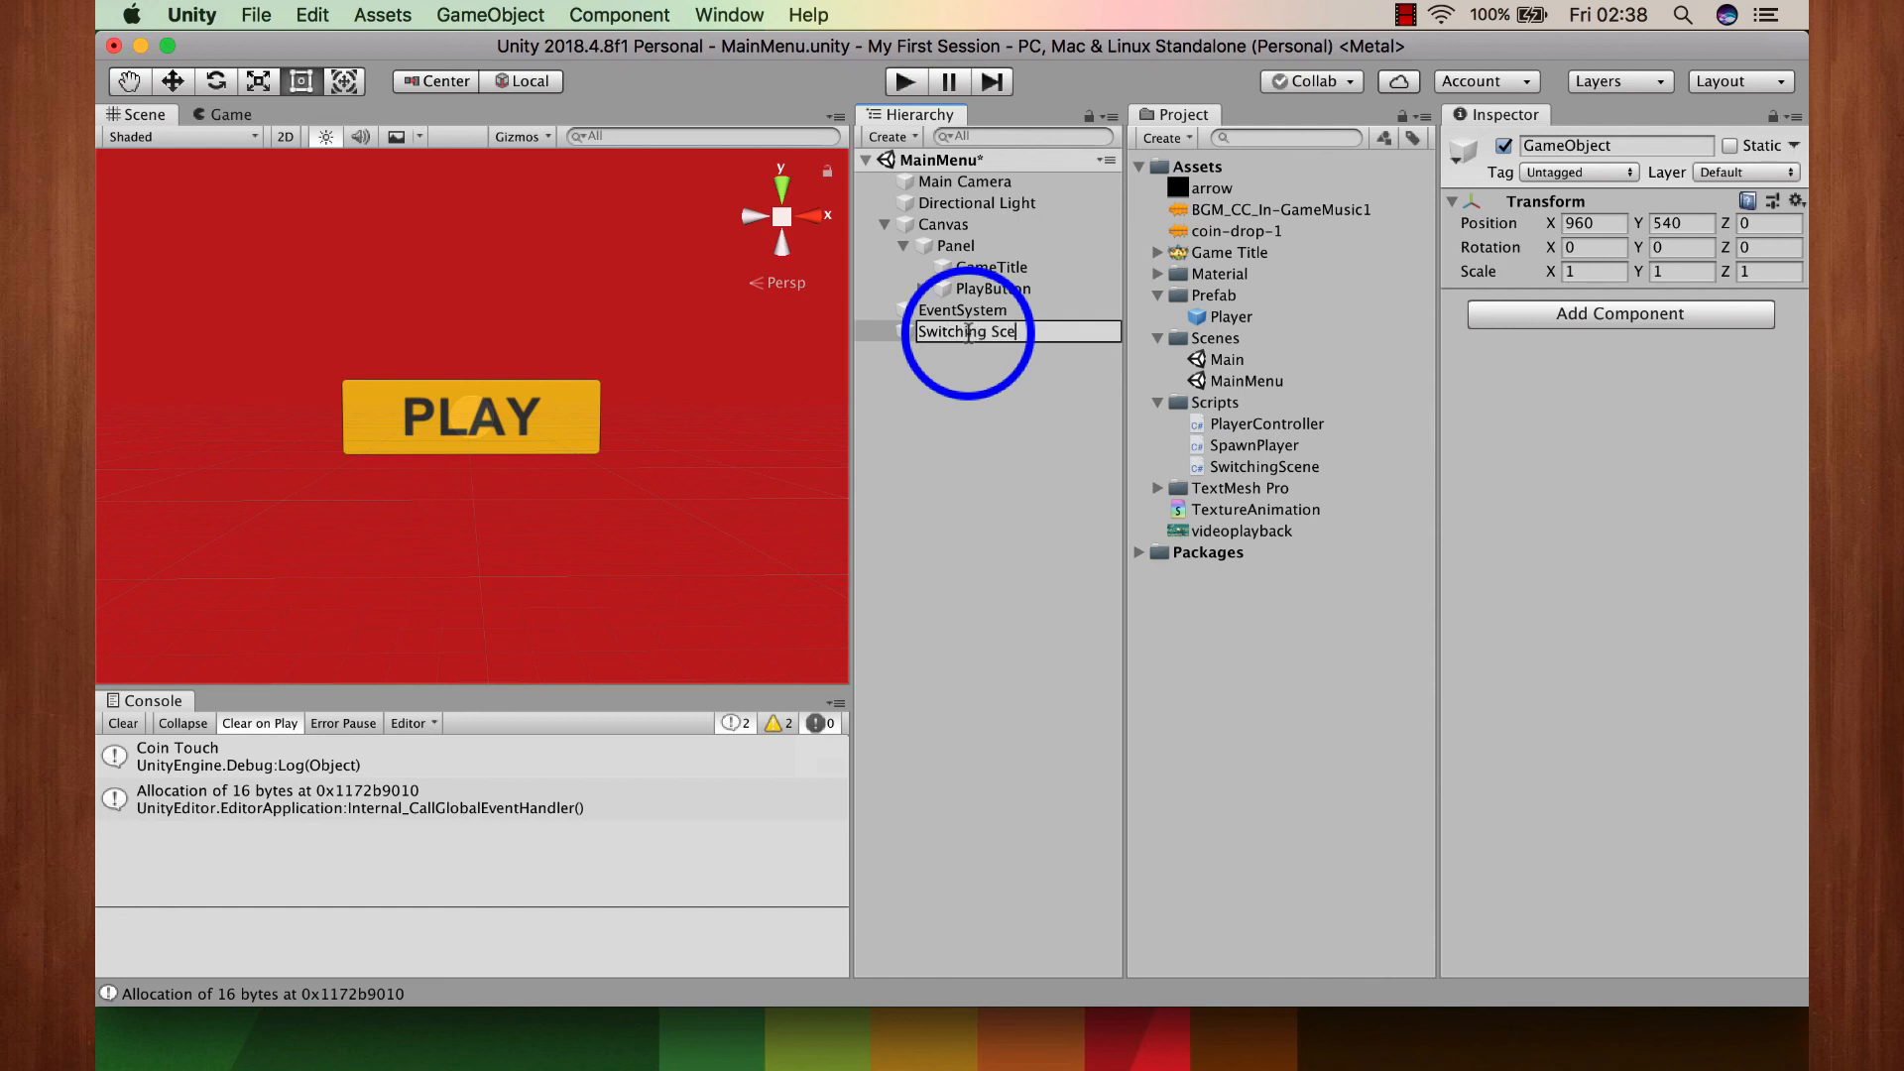
click(995, 369)
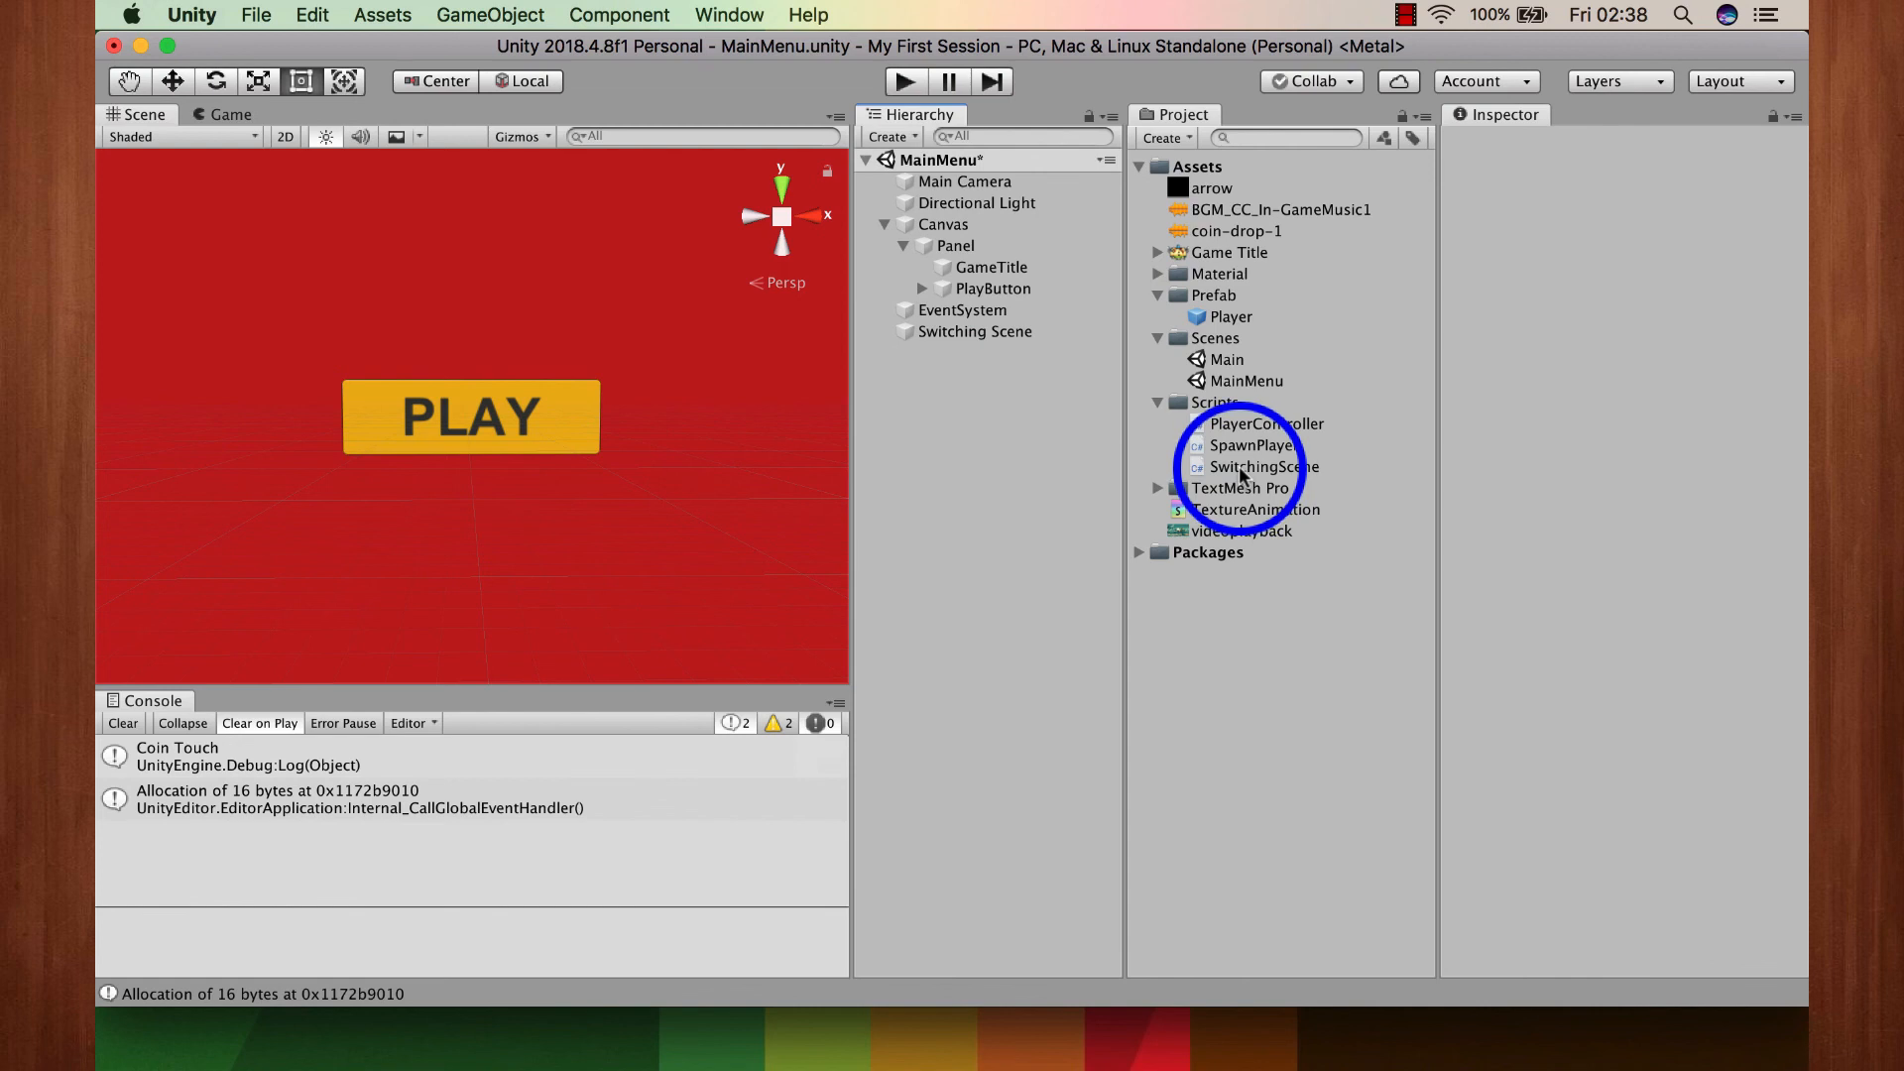
Step: Attach the SwitchingScene script to the Switching Scene object and open the script in Visual Studio
click(1002, 331)
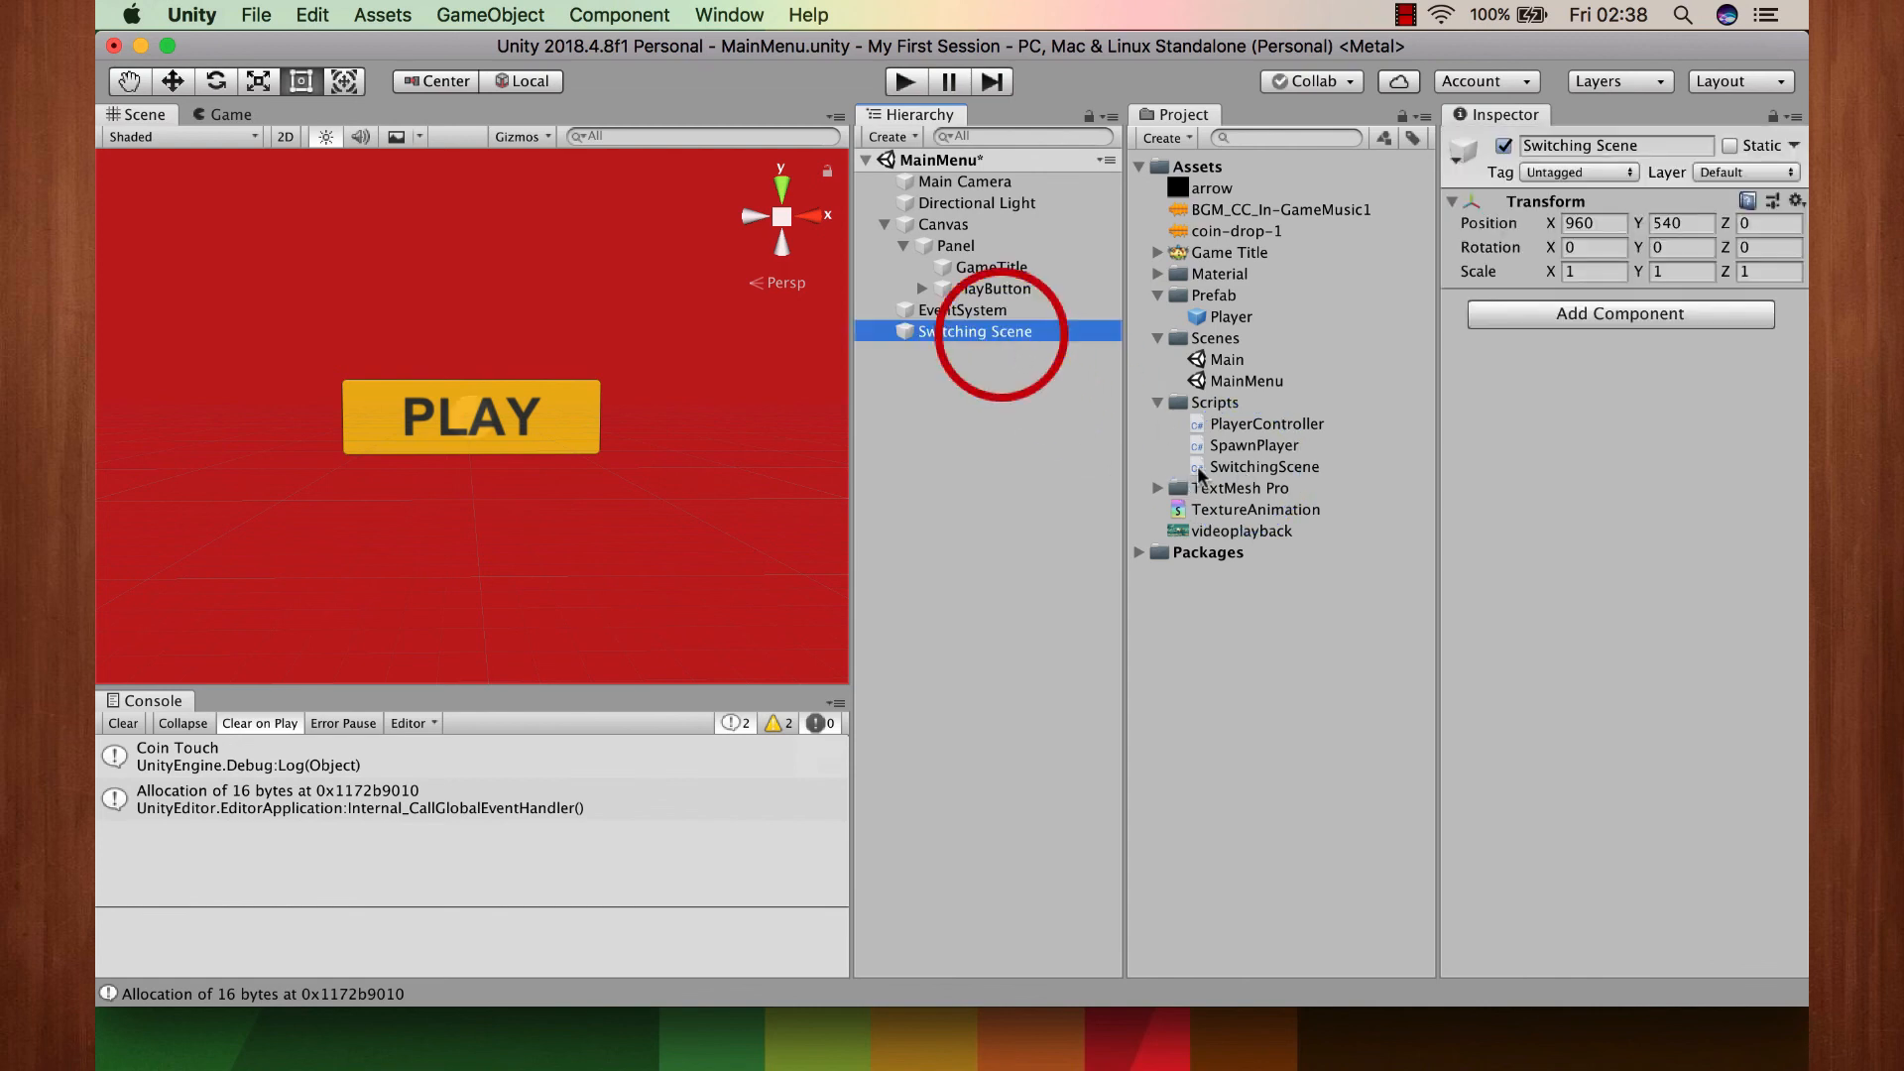
drag(1198, 474, 1647, 328)
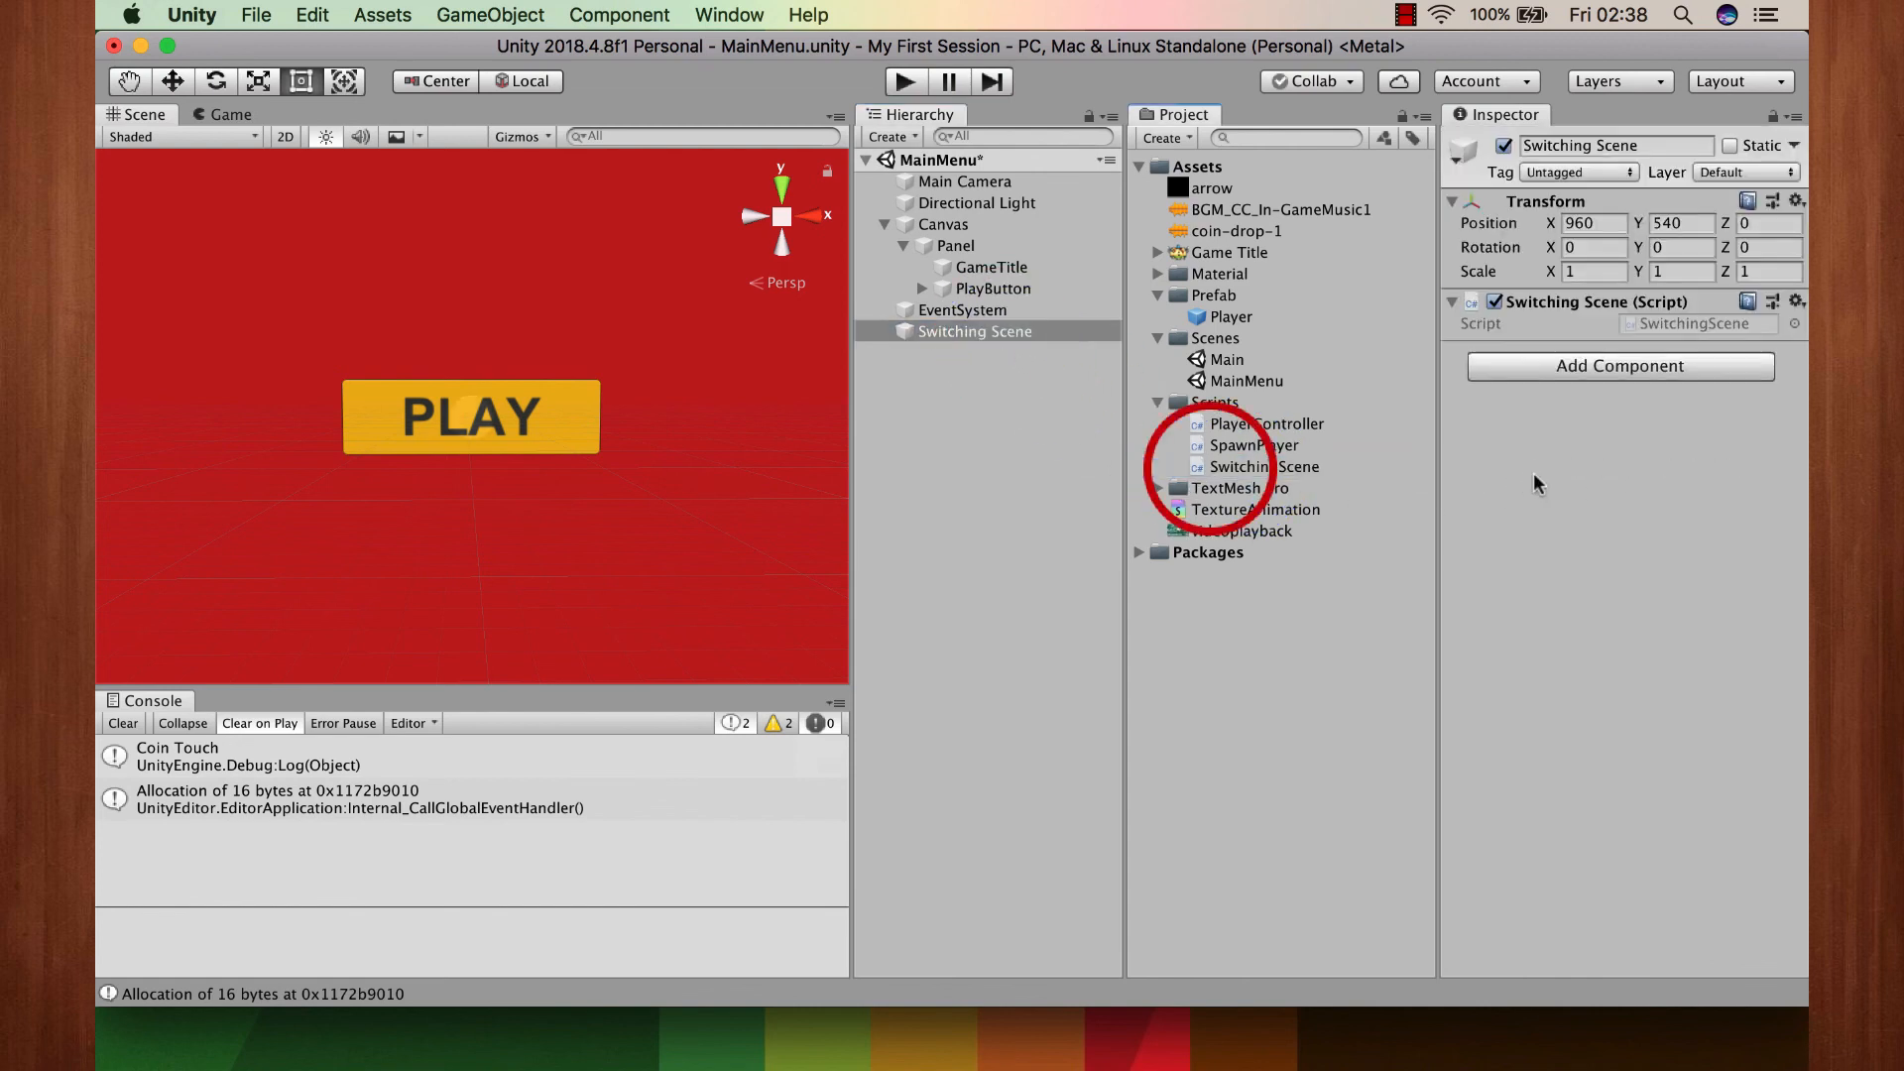
double_click(1686, 323)
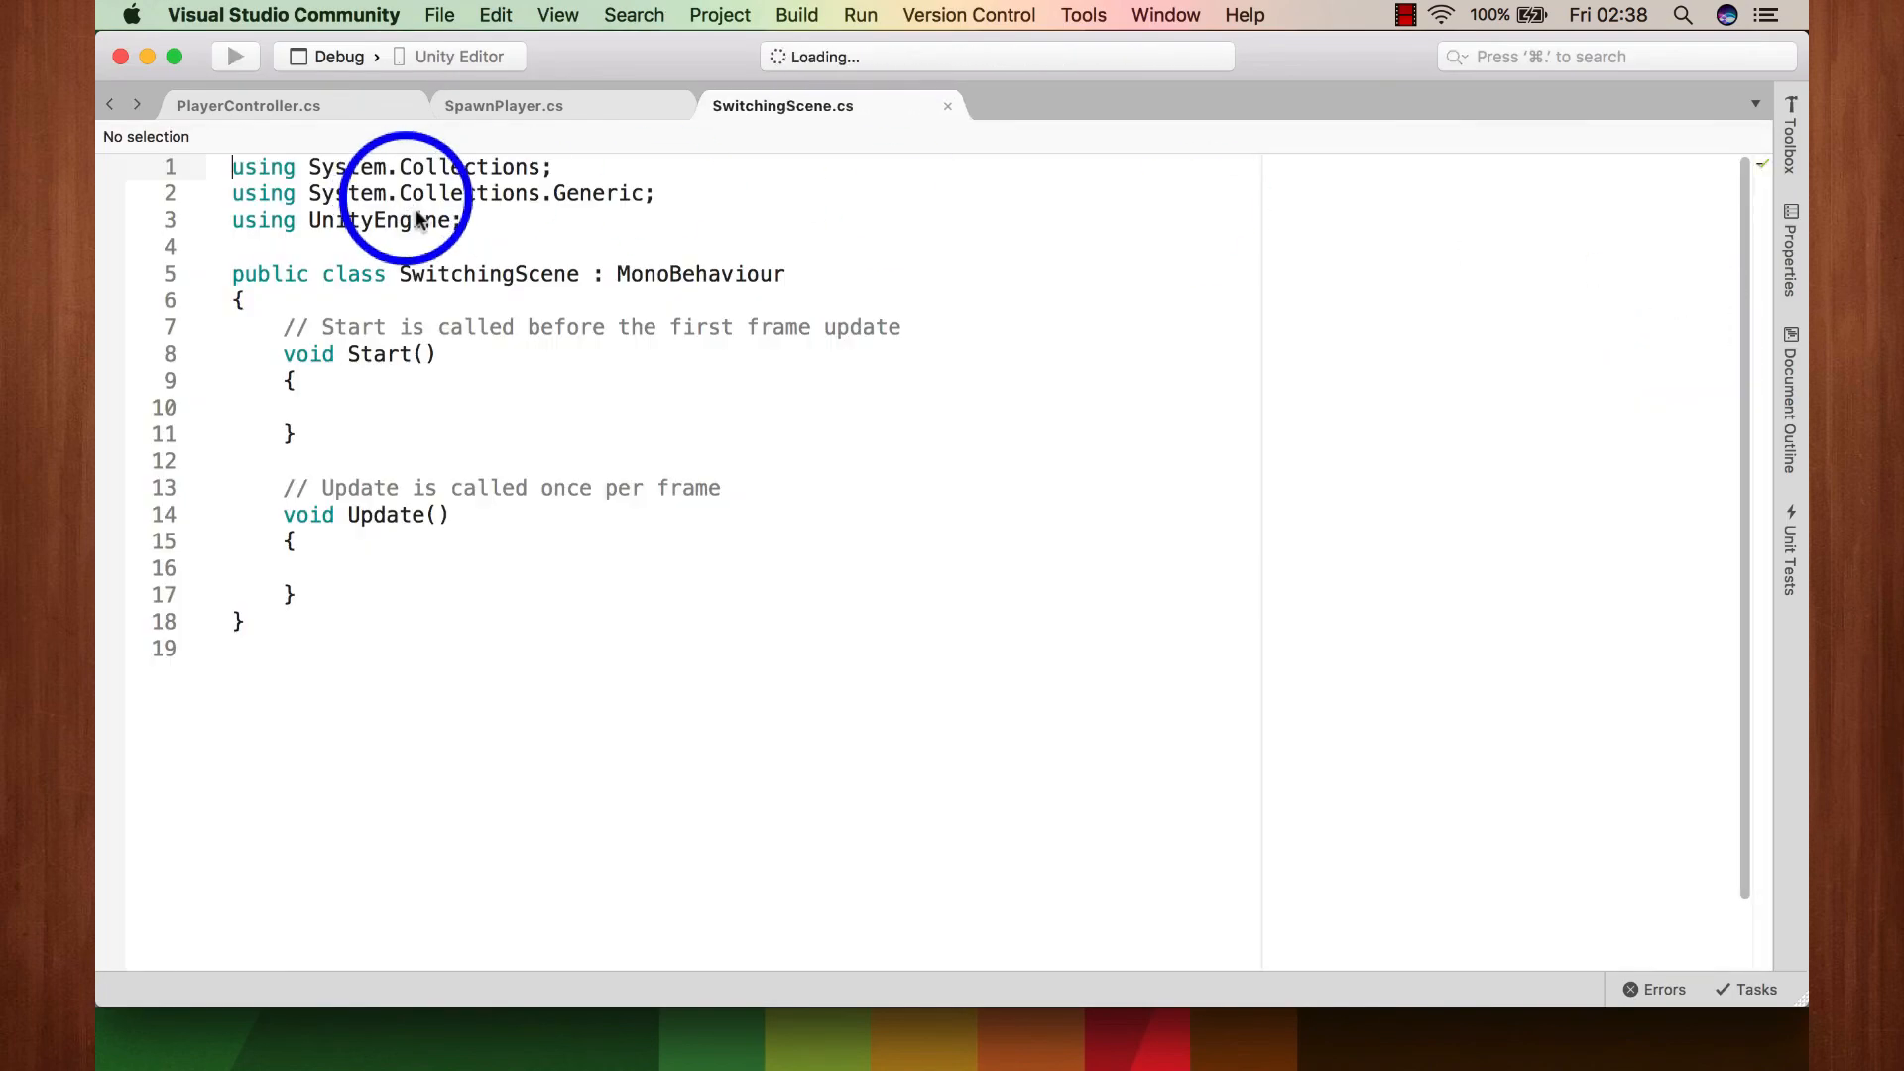
Step: Add a using directive for UnityEngine.SceneManagement below the existing ones in SwitchingScene.cs and save the script
click(507, 217)
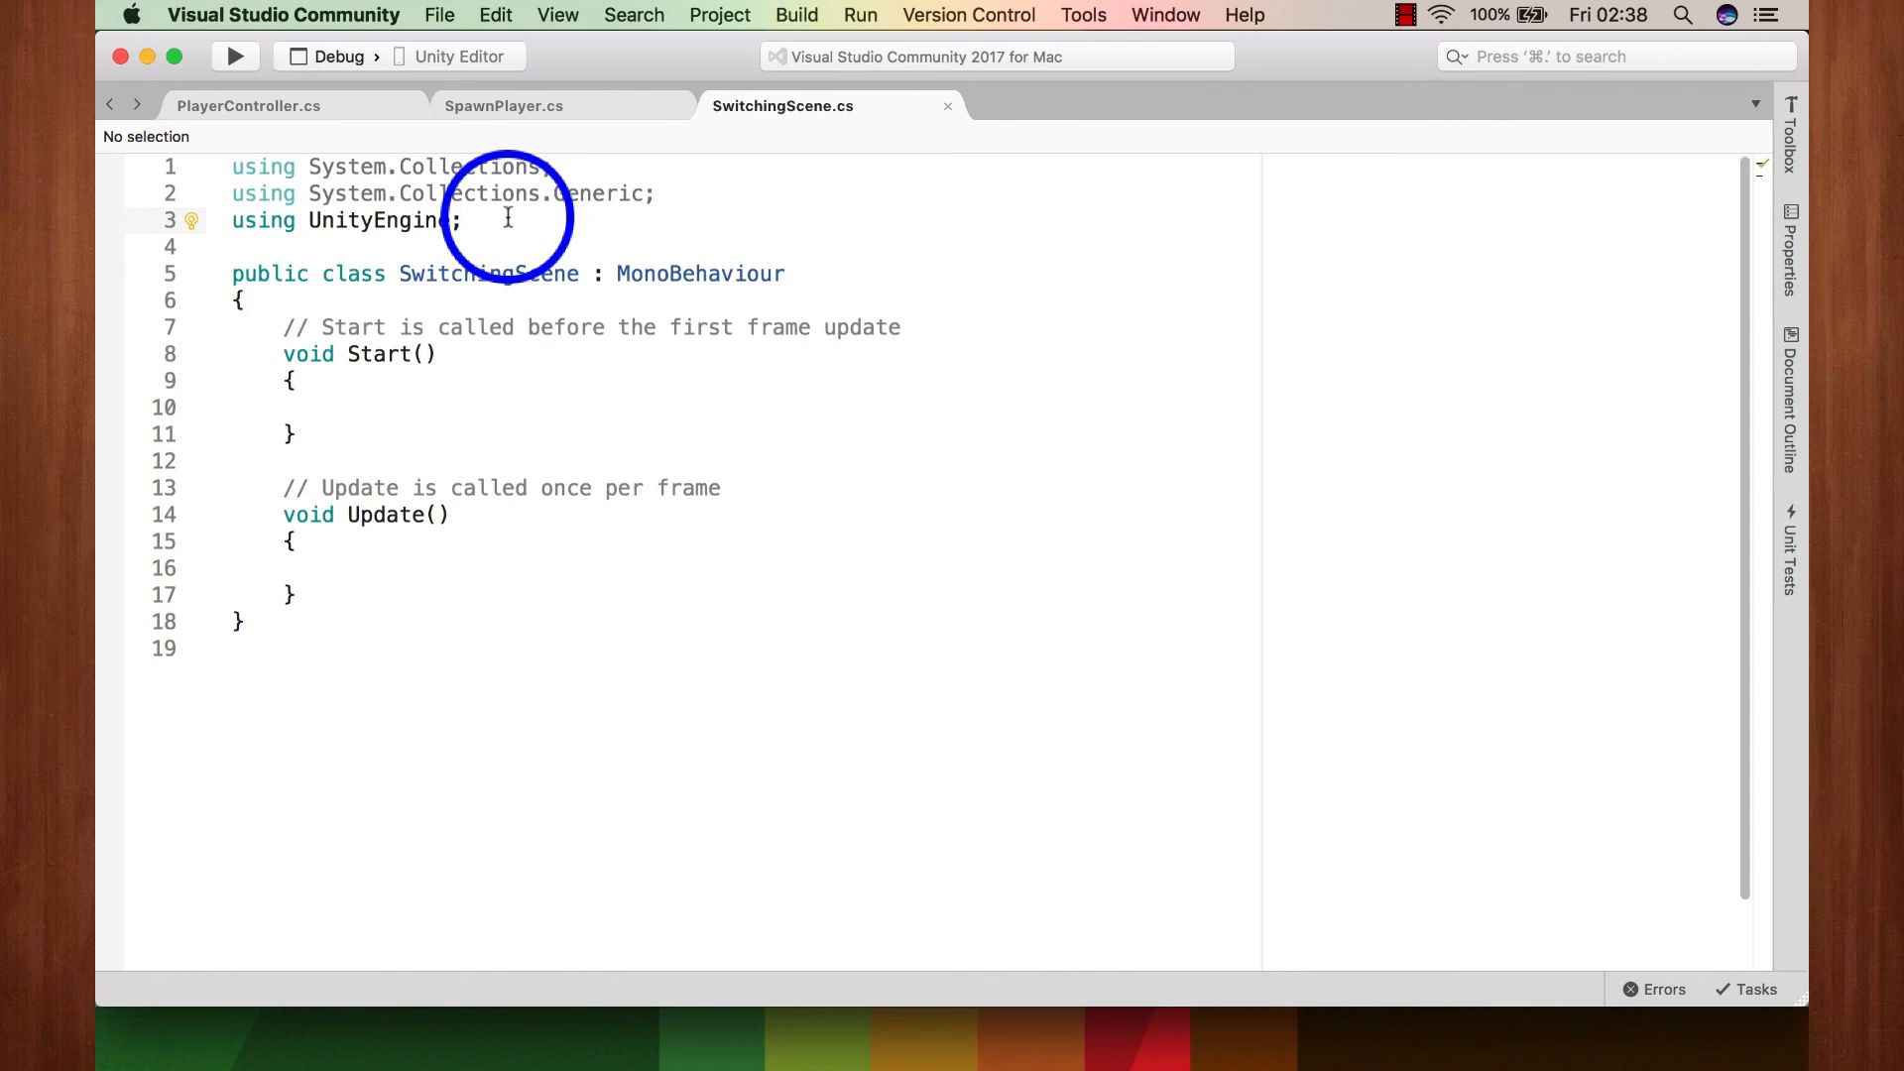
key(Return)
text(us)
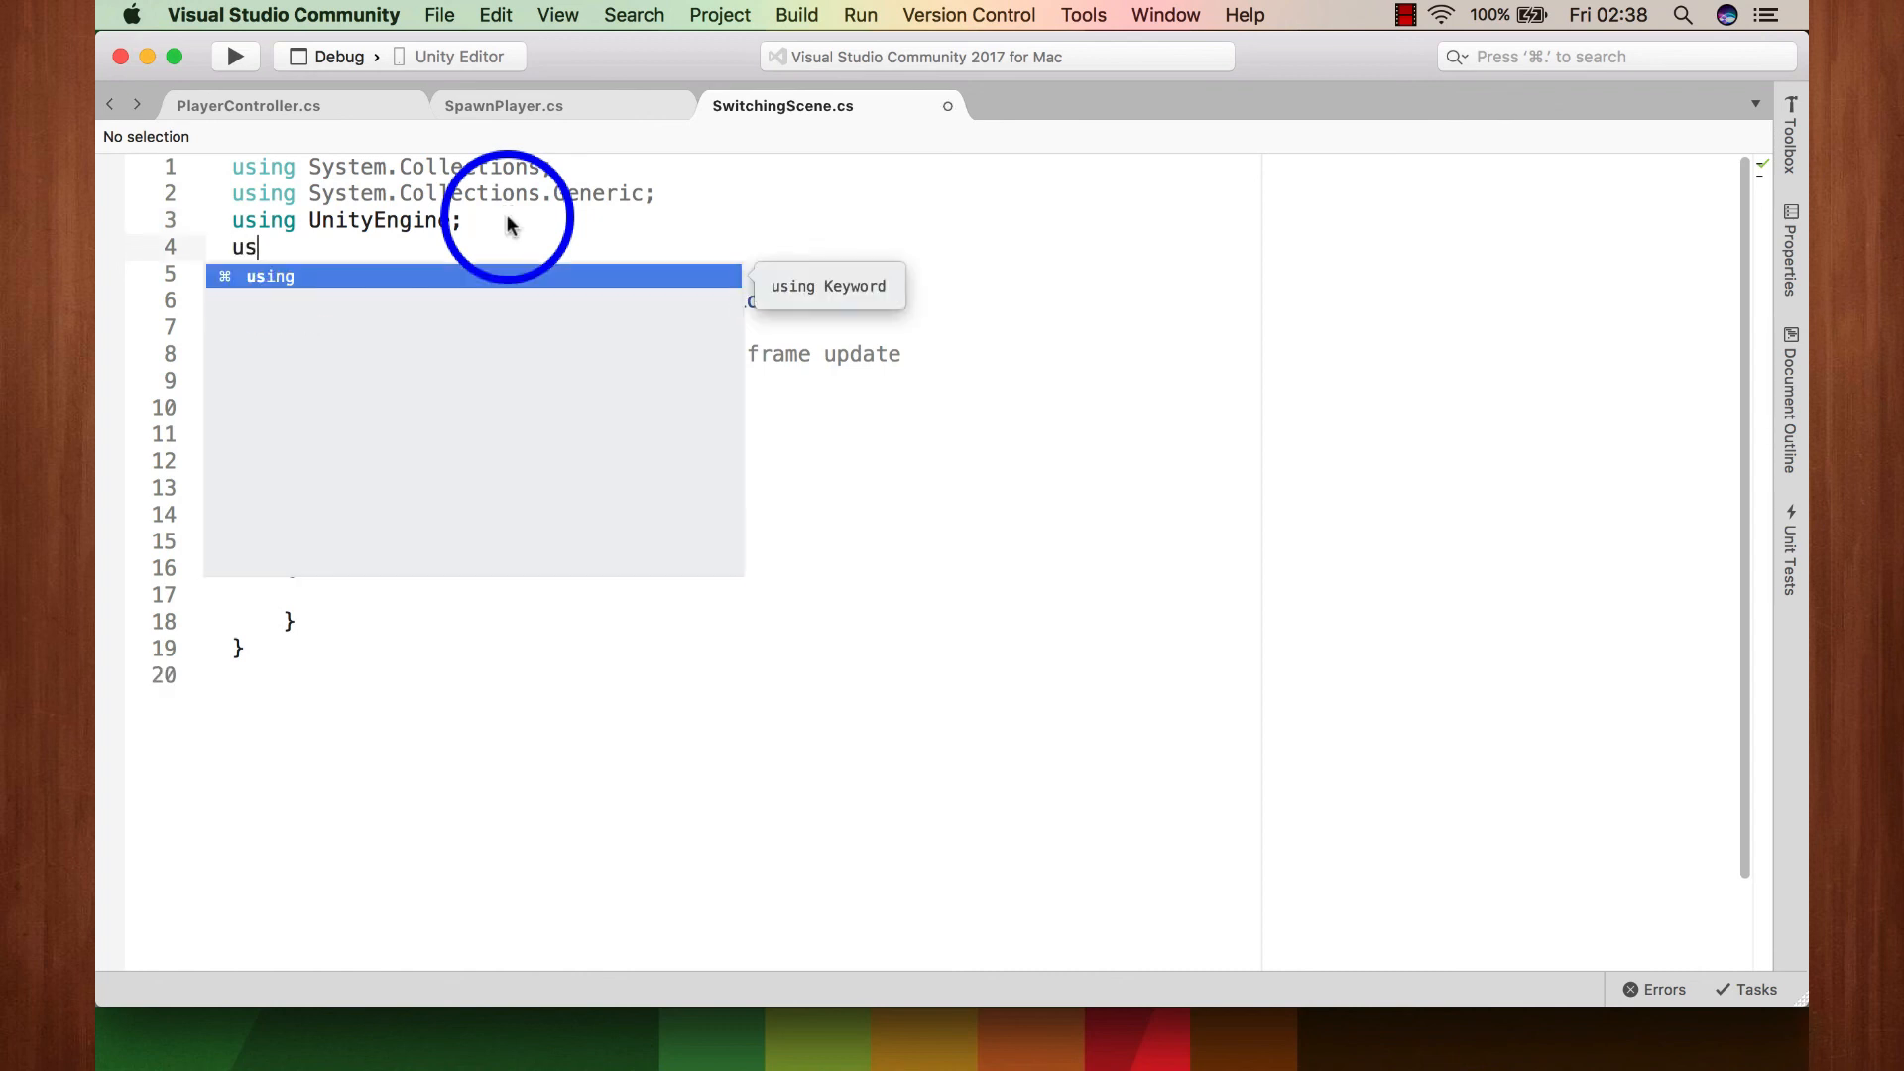
text(ing)
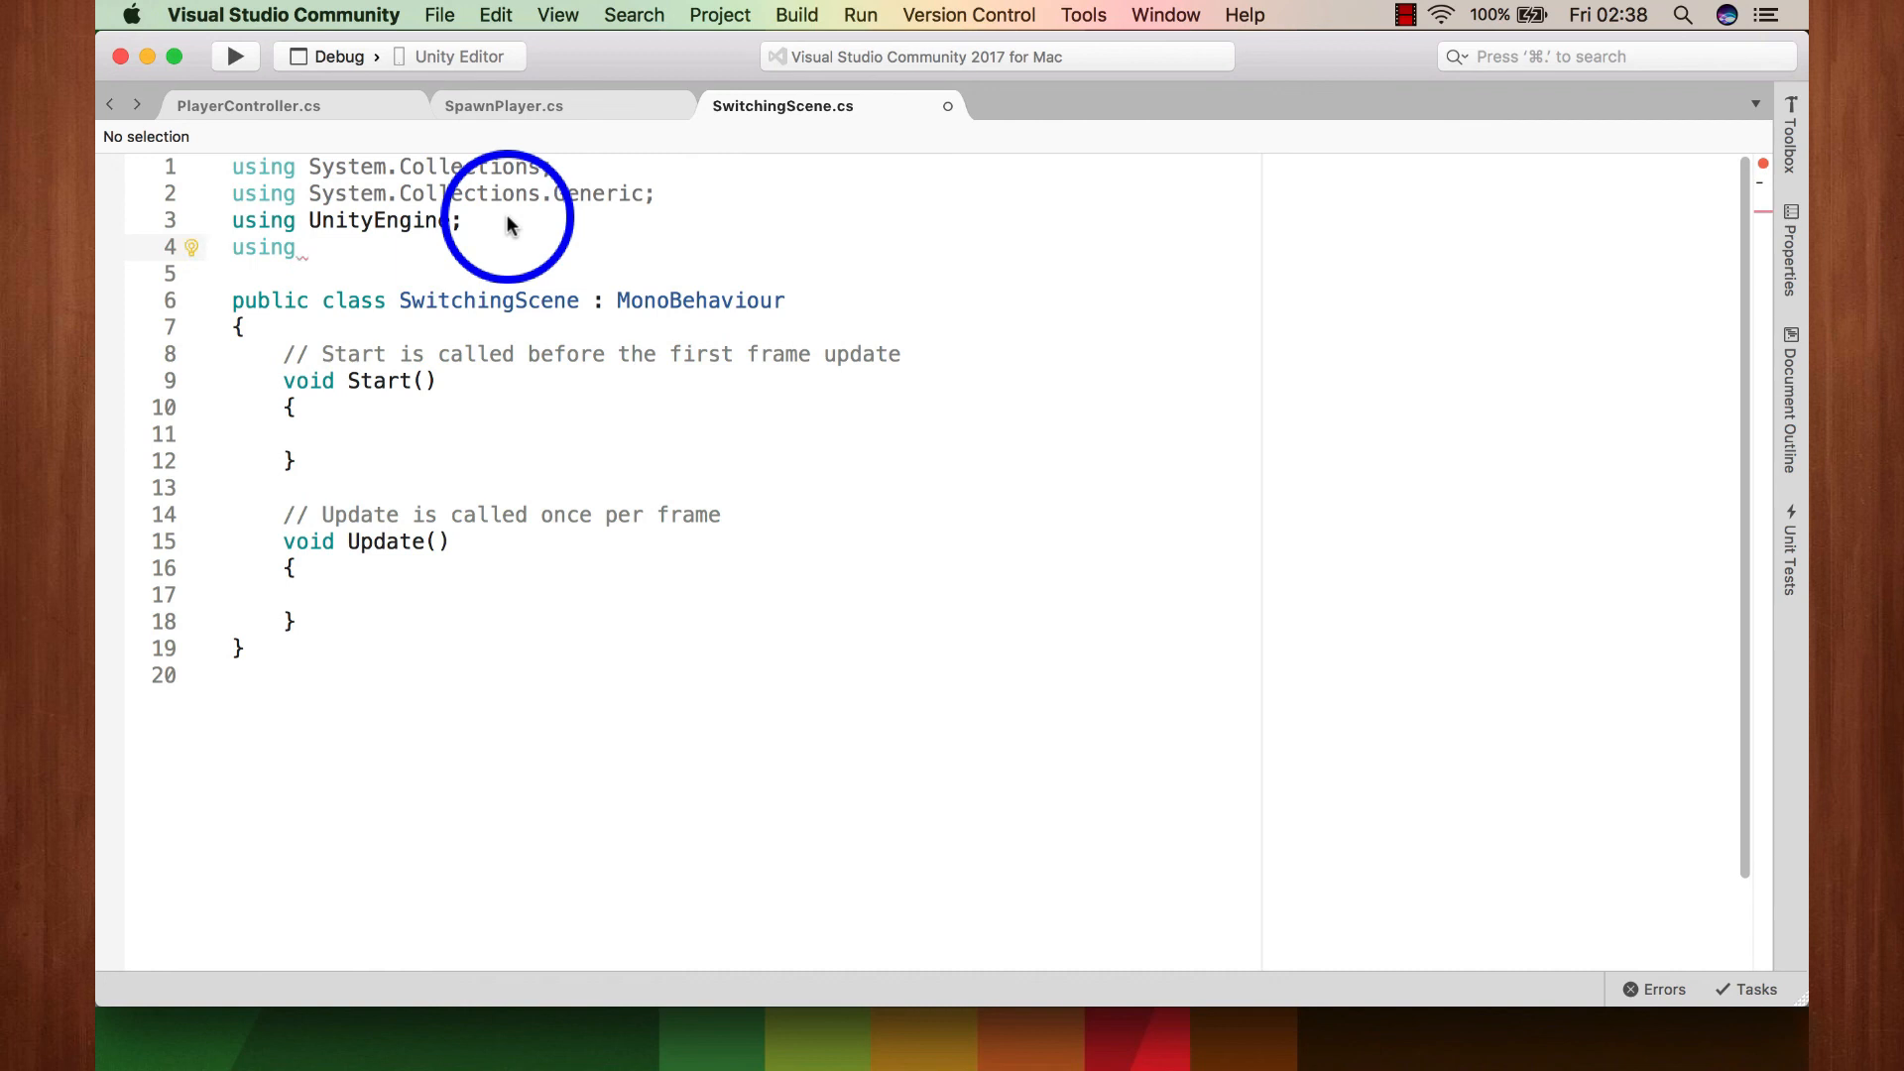
text( S)
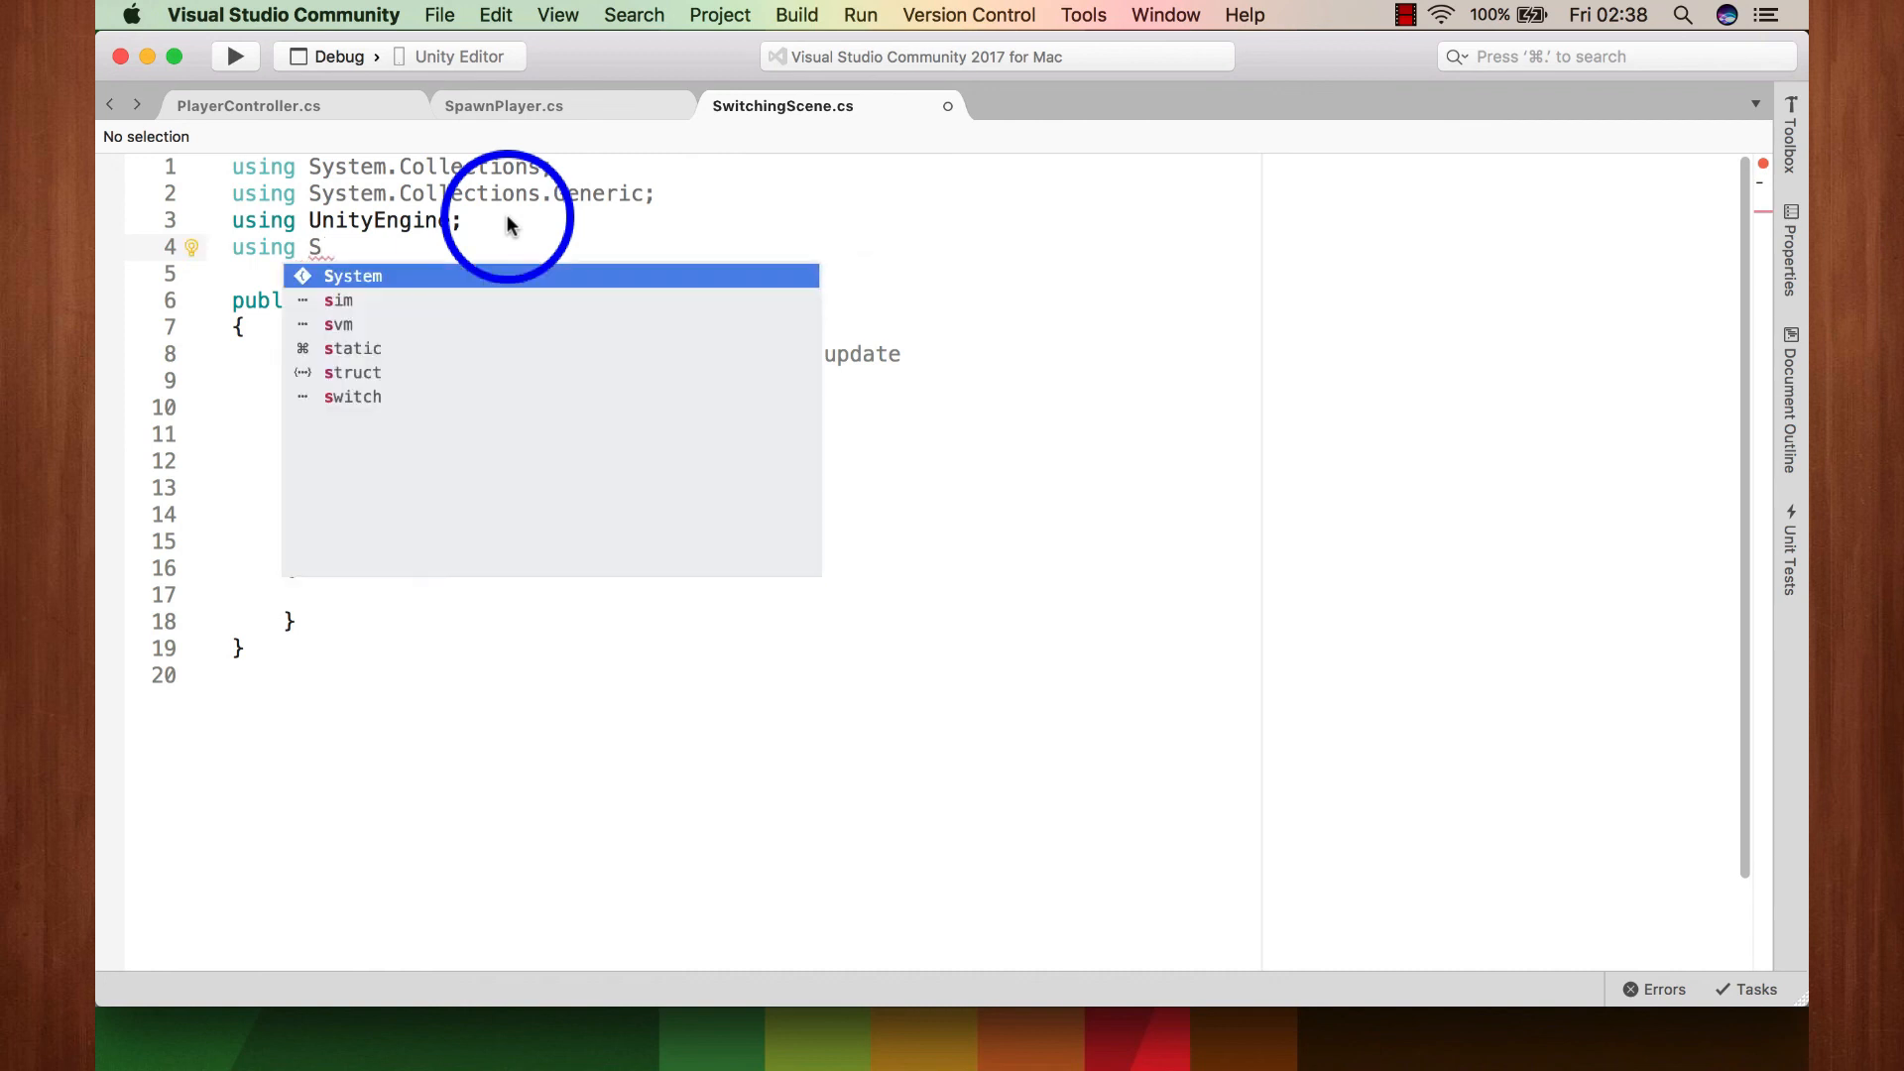
key(BackSpace)
text(Uni)
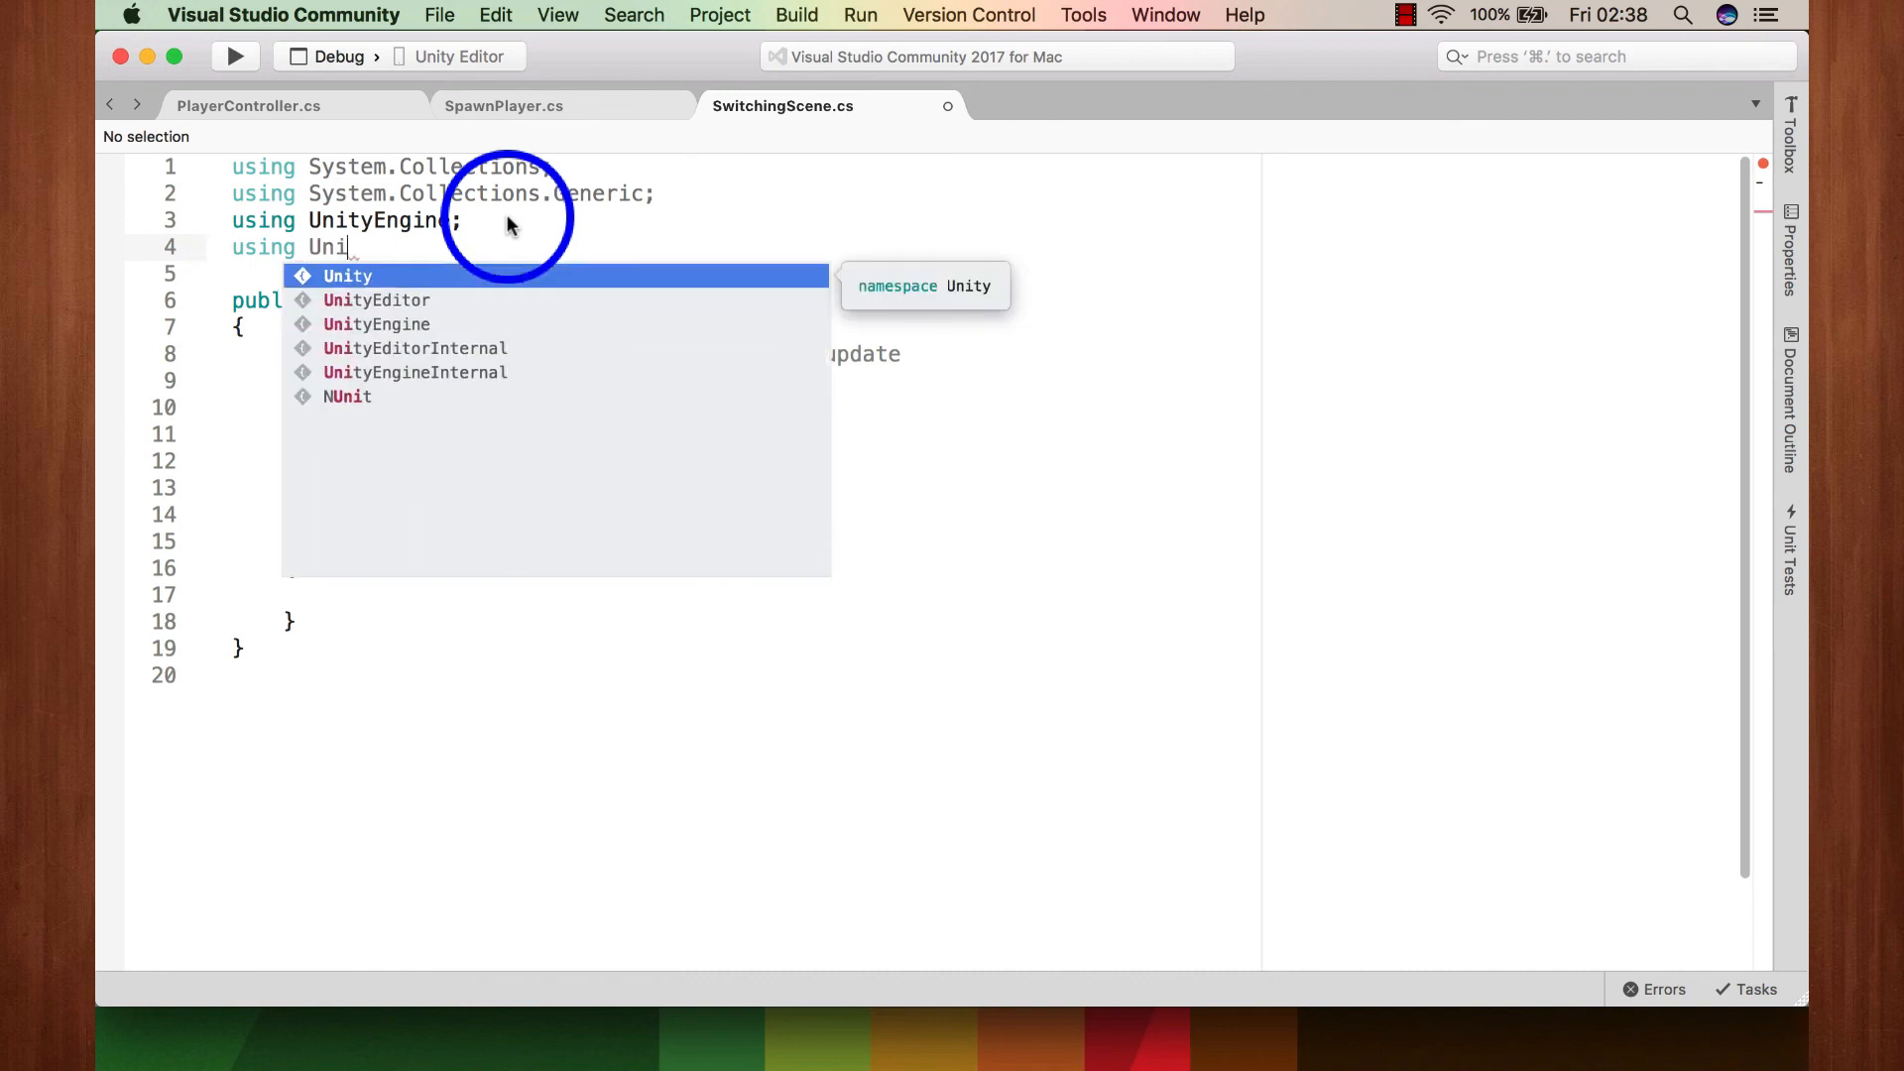
text(ty)
key(Down)
key(Down)
key(Return)
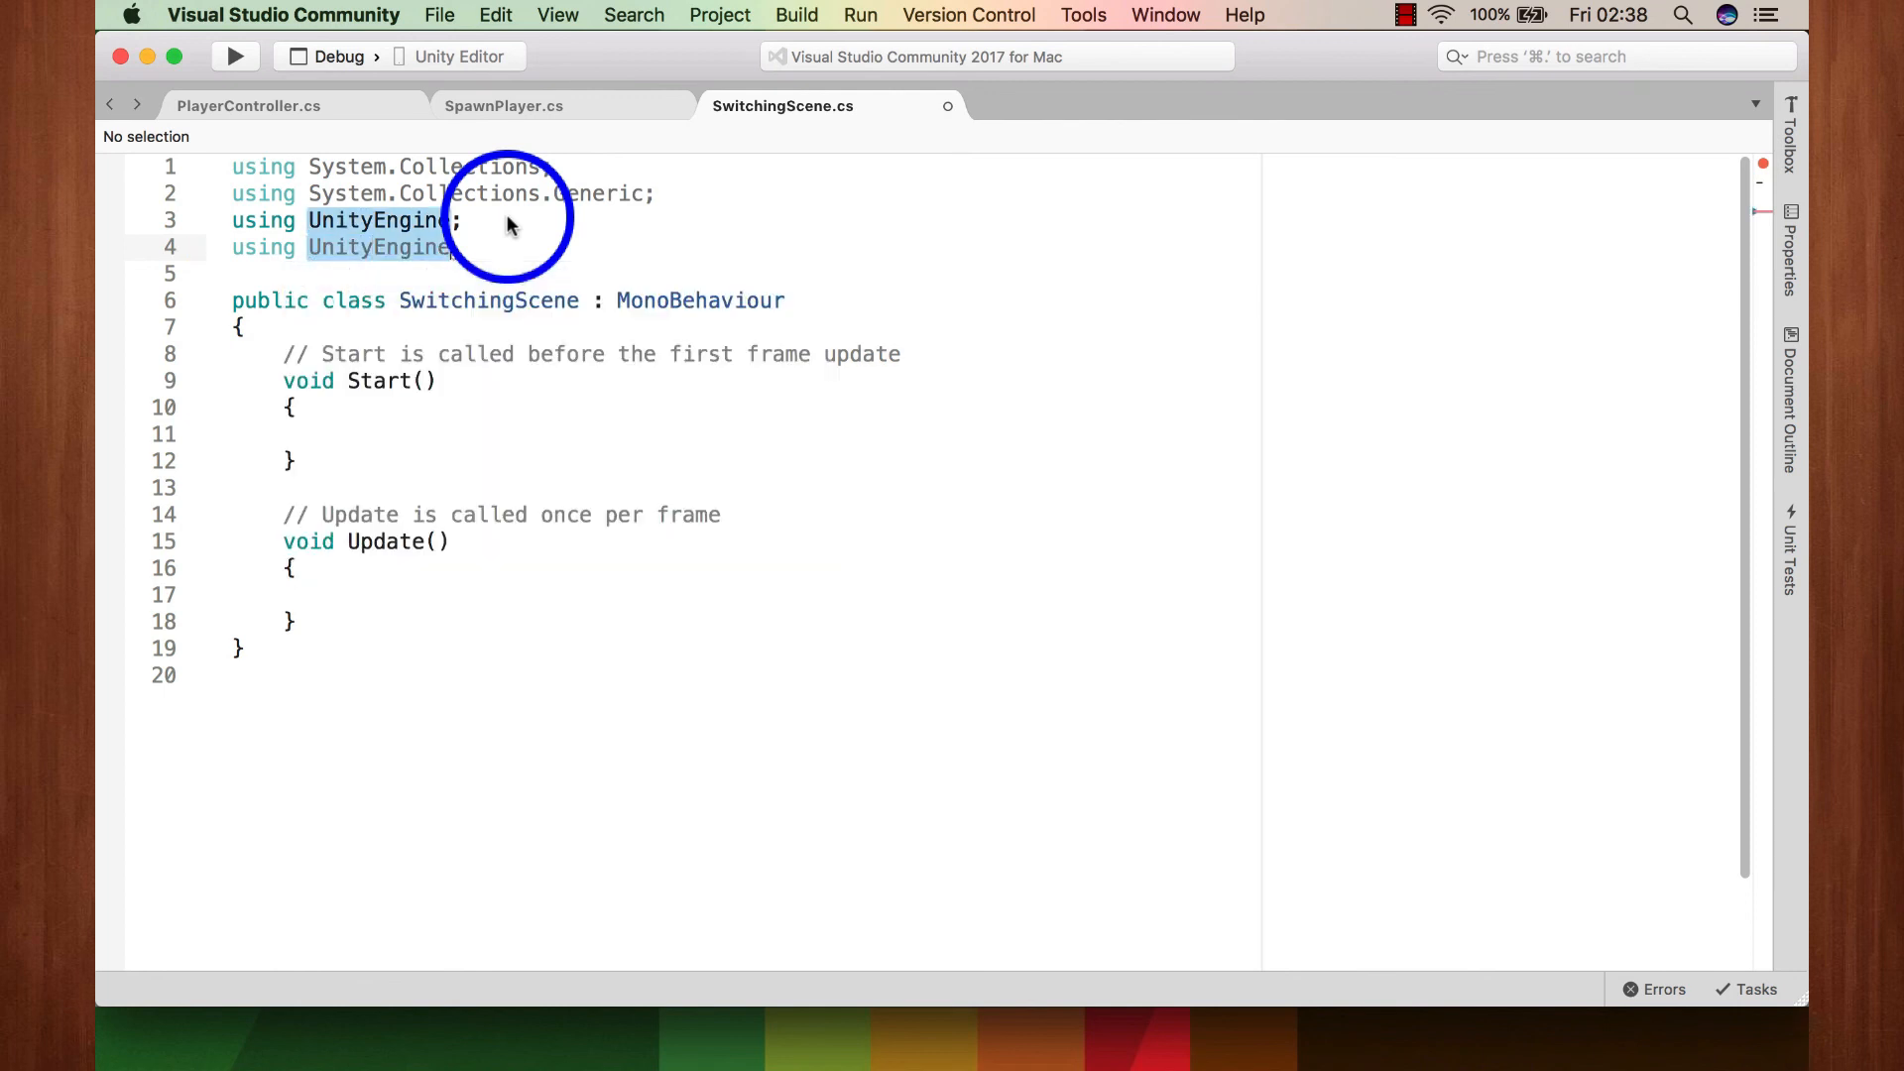
text(.sc)
key(Down)
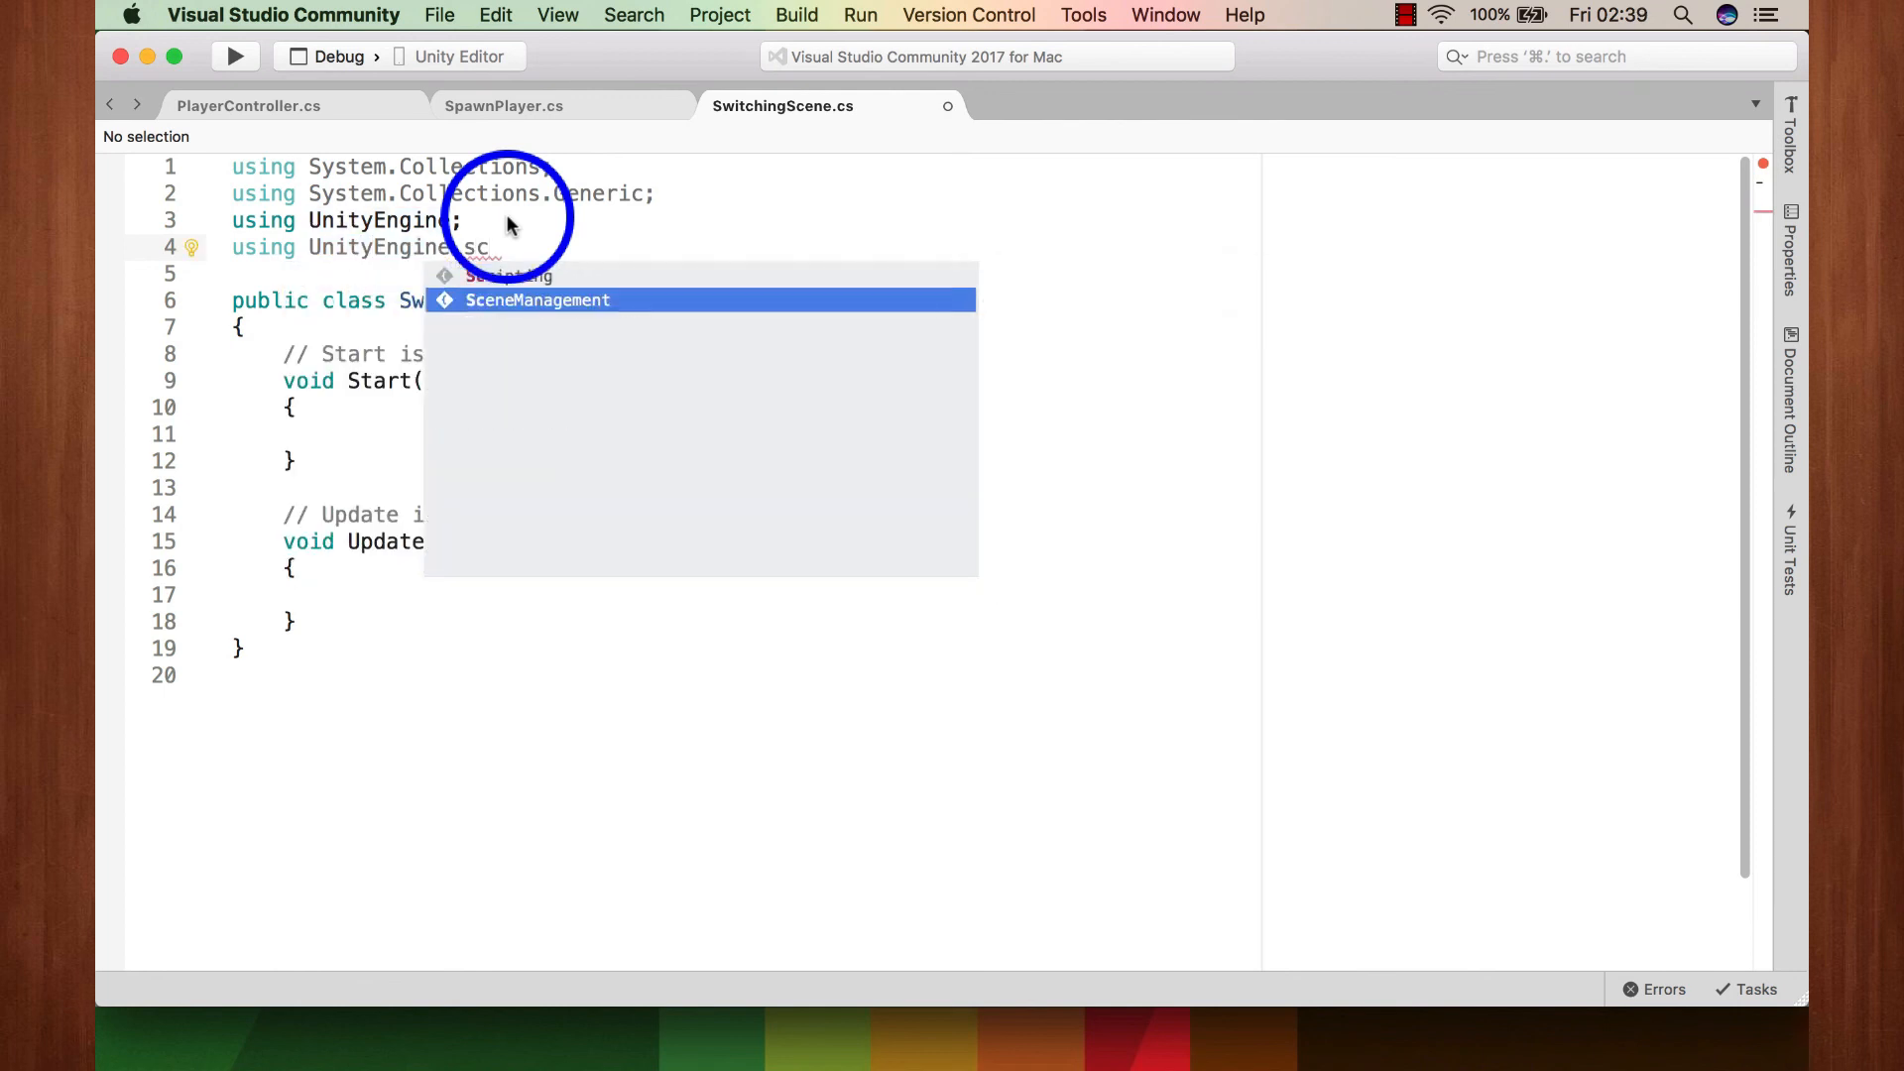
key(Return)
text(;)
key(super+s)
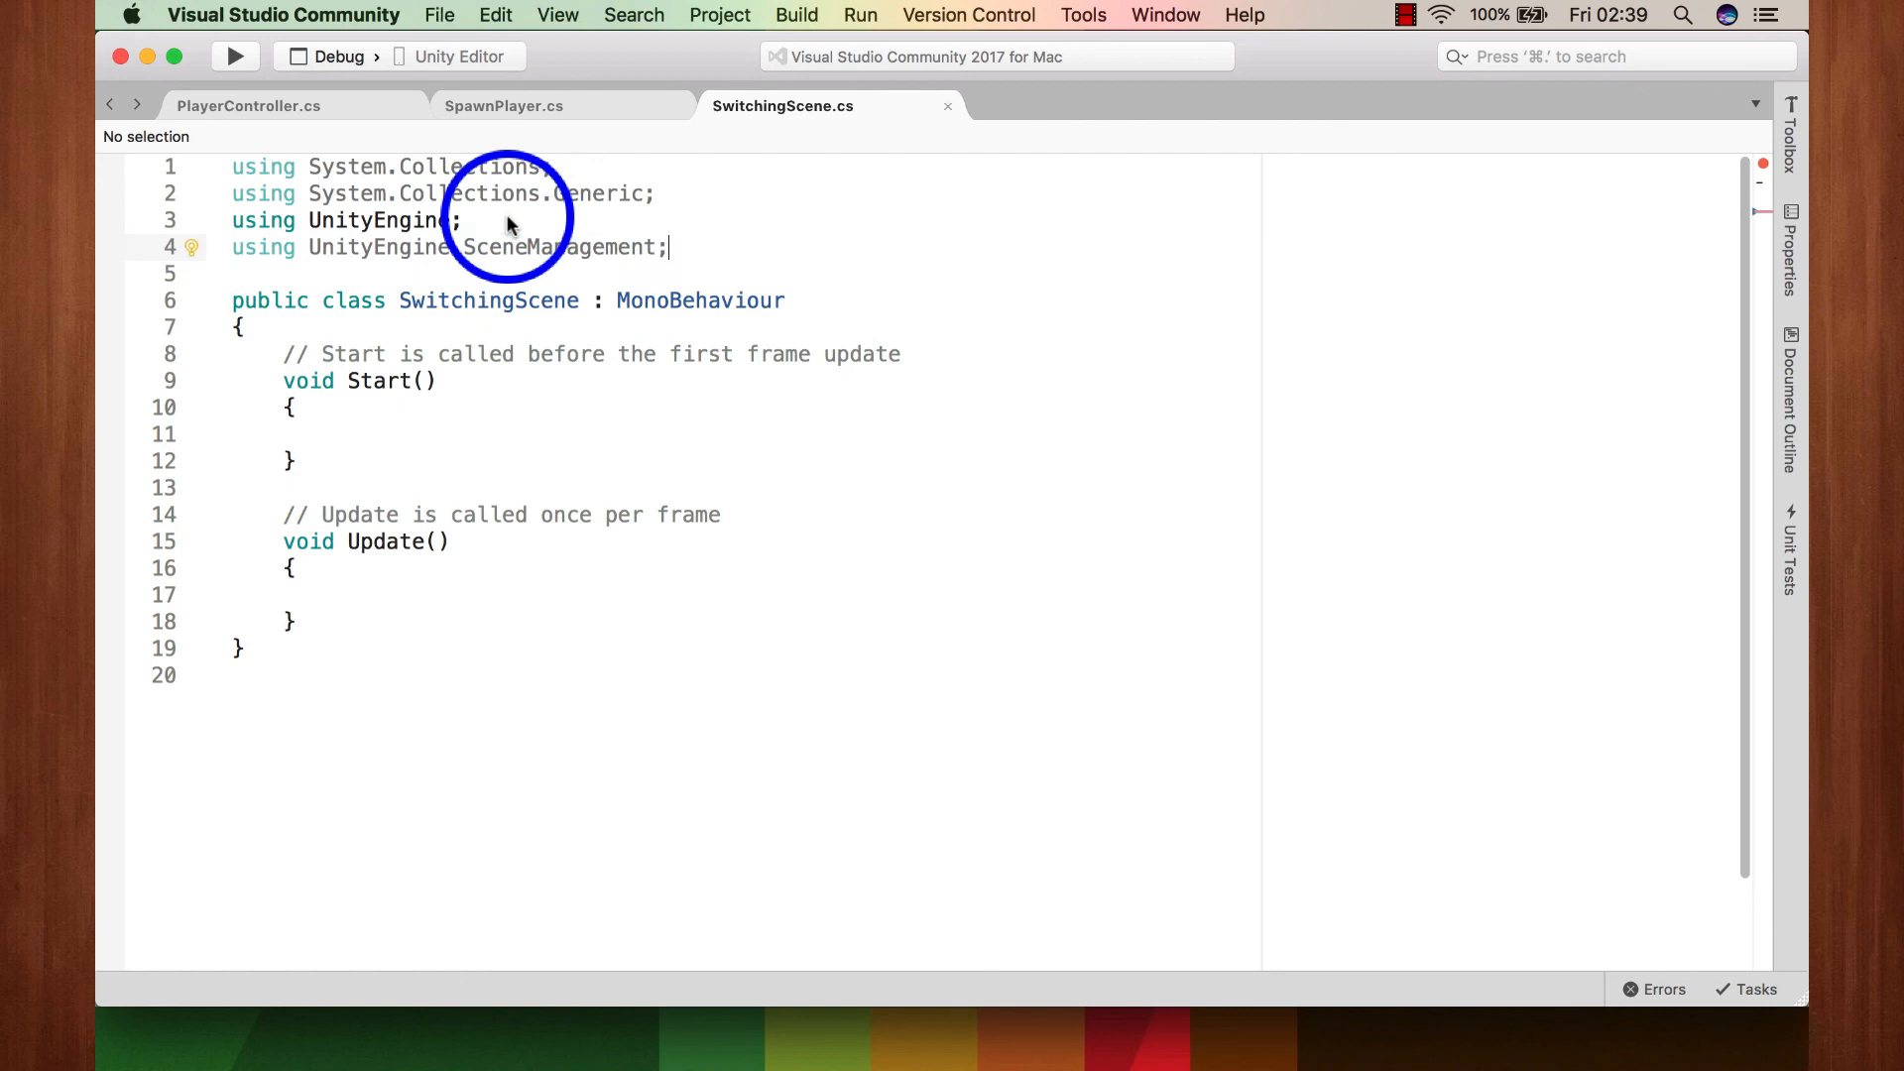
Step: Add an empty public void method named PlayBtn() below Update() in the SwitchingScene class
click(342, 621)
key(Return)
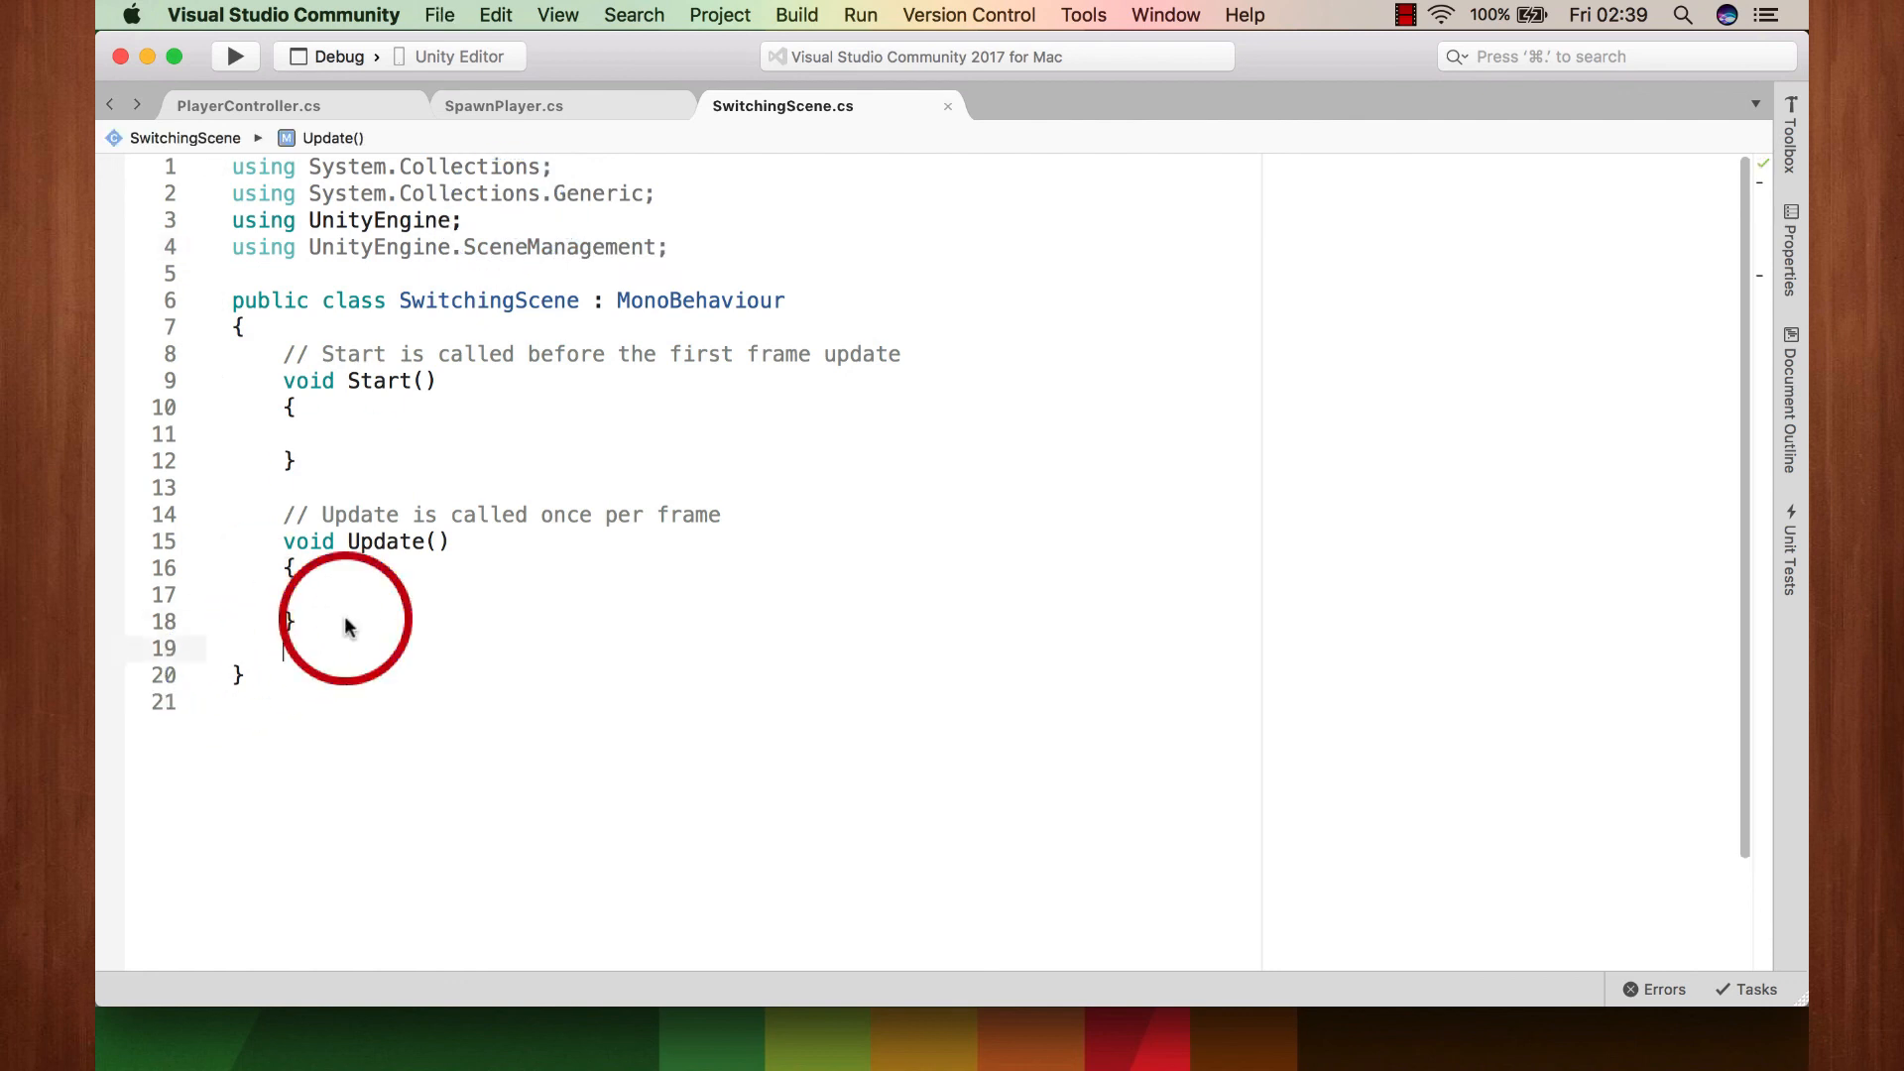
key(Return)
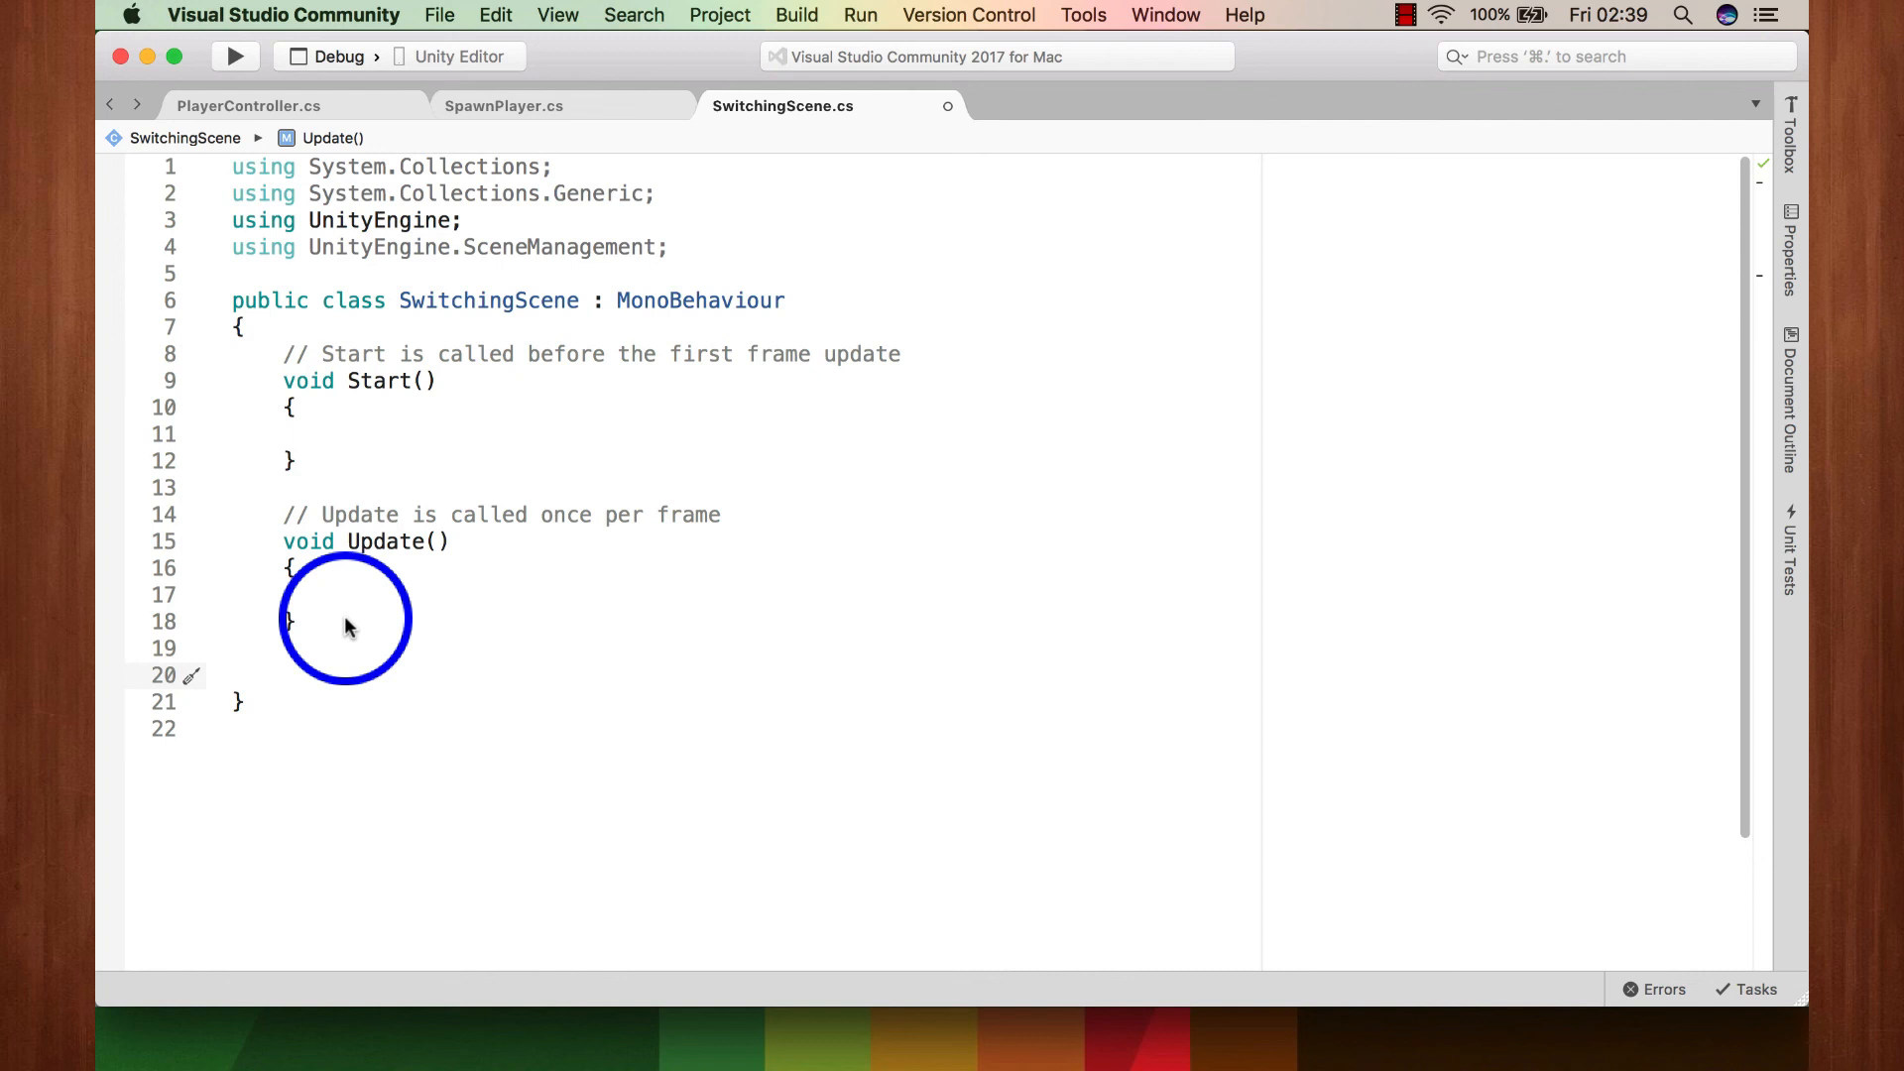
text(public void)
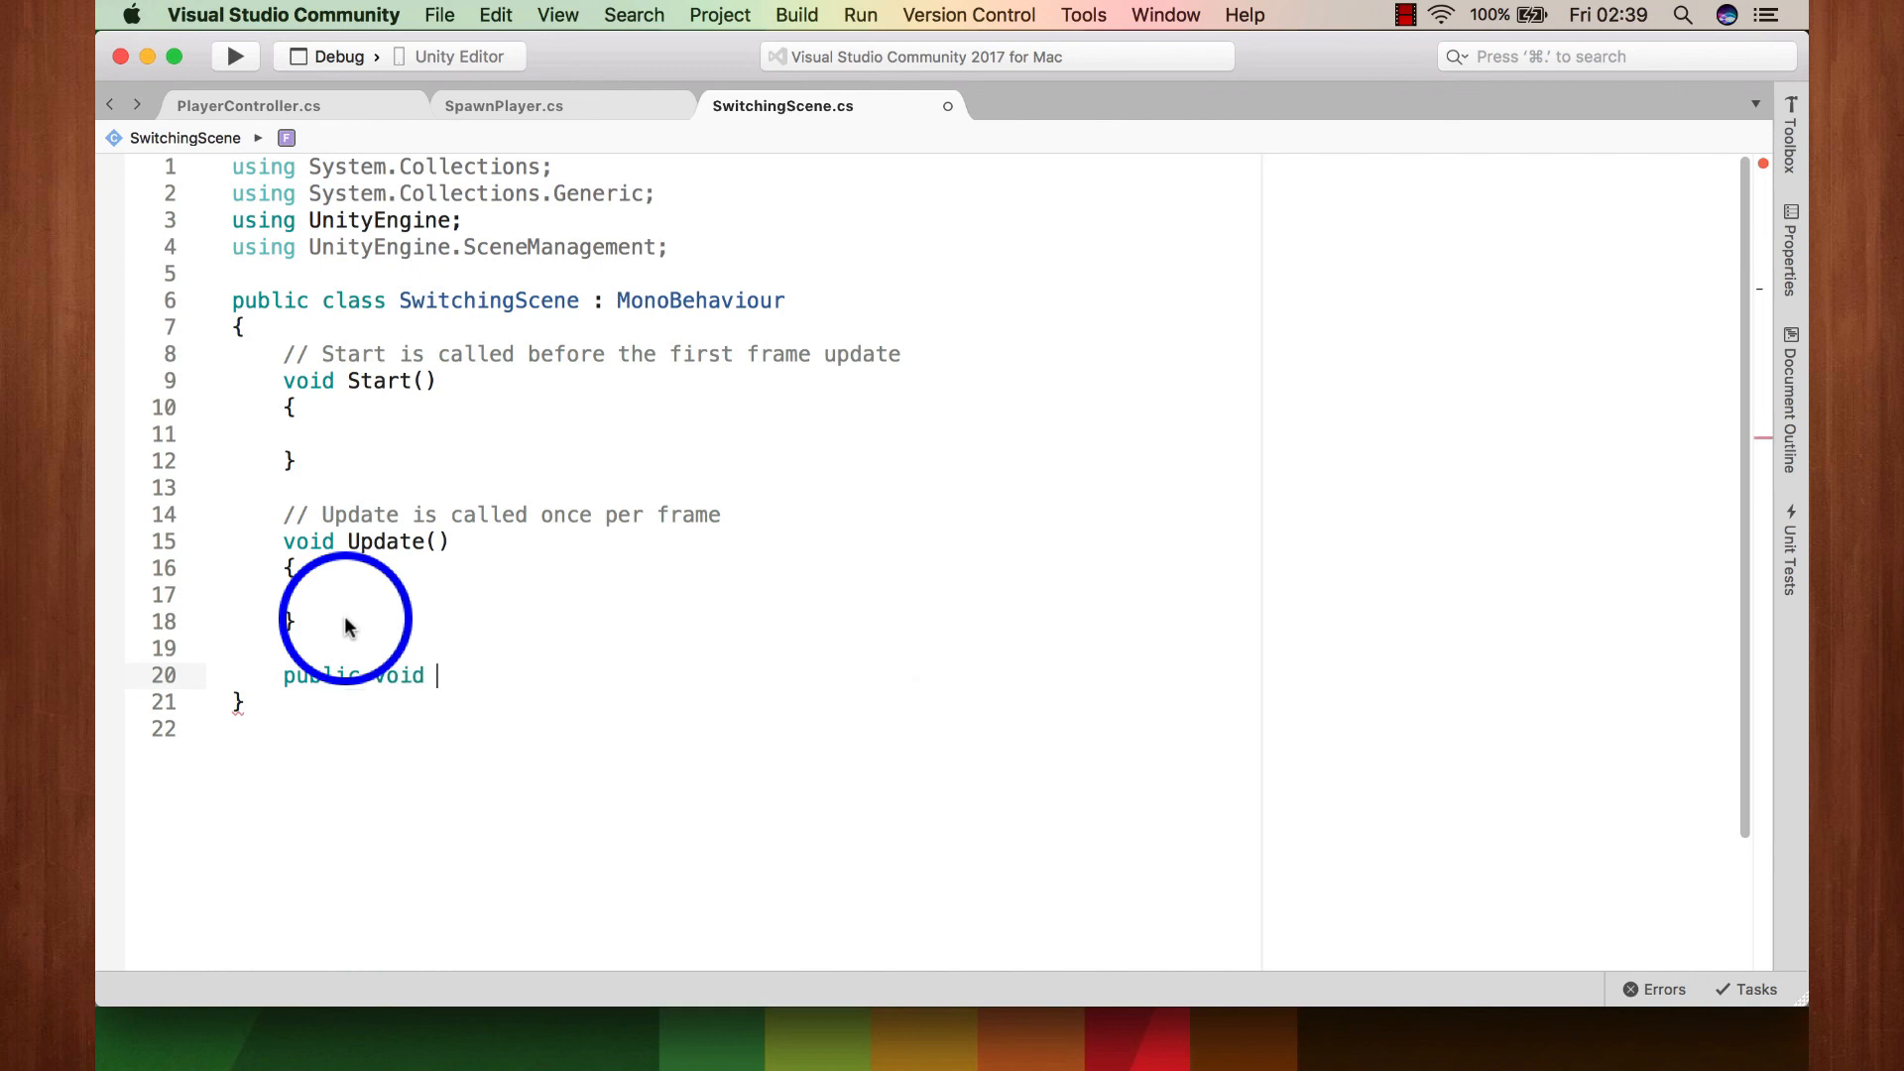
text( P)
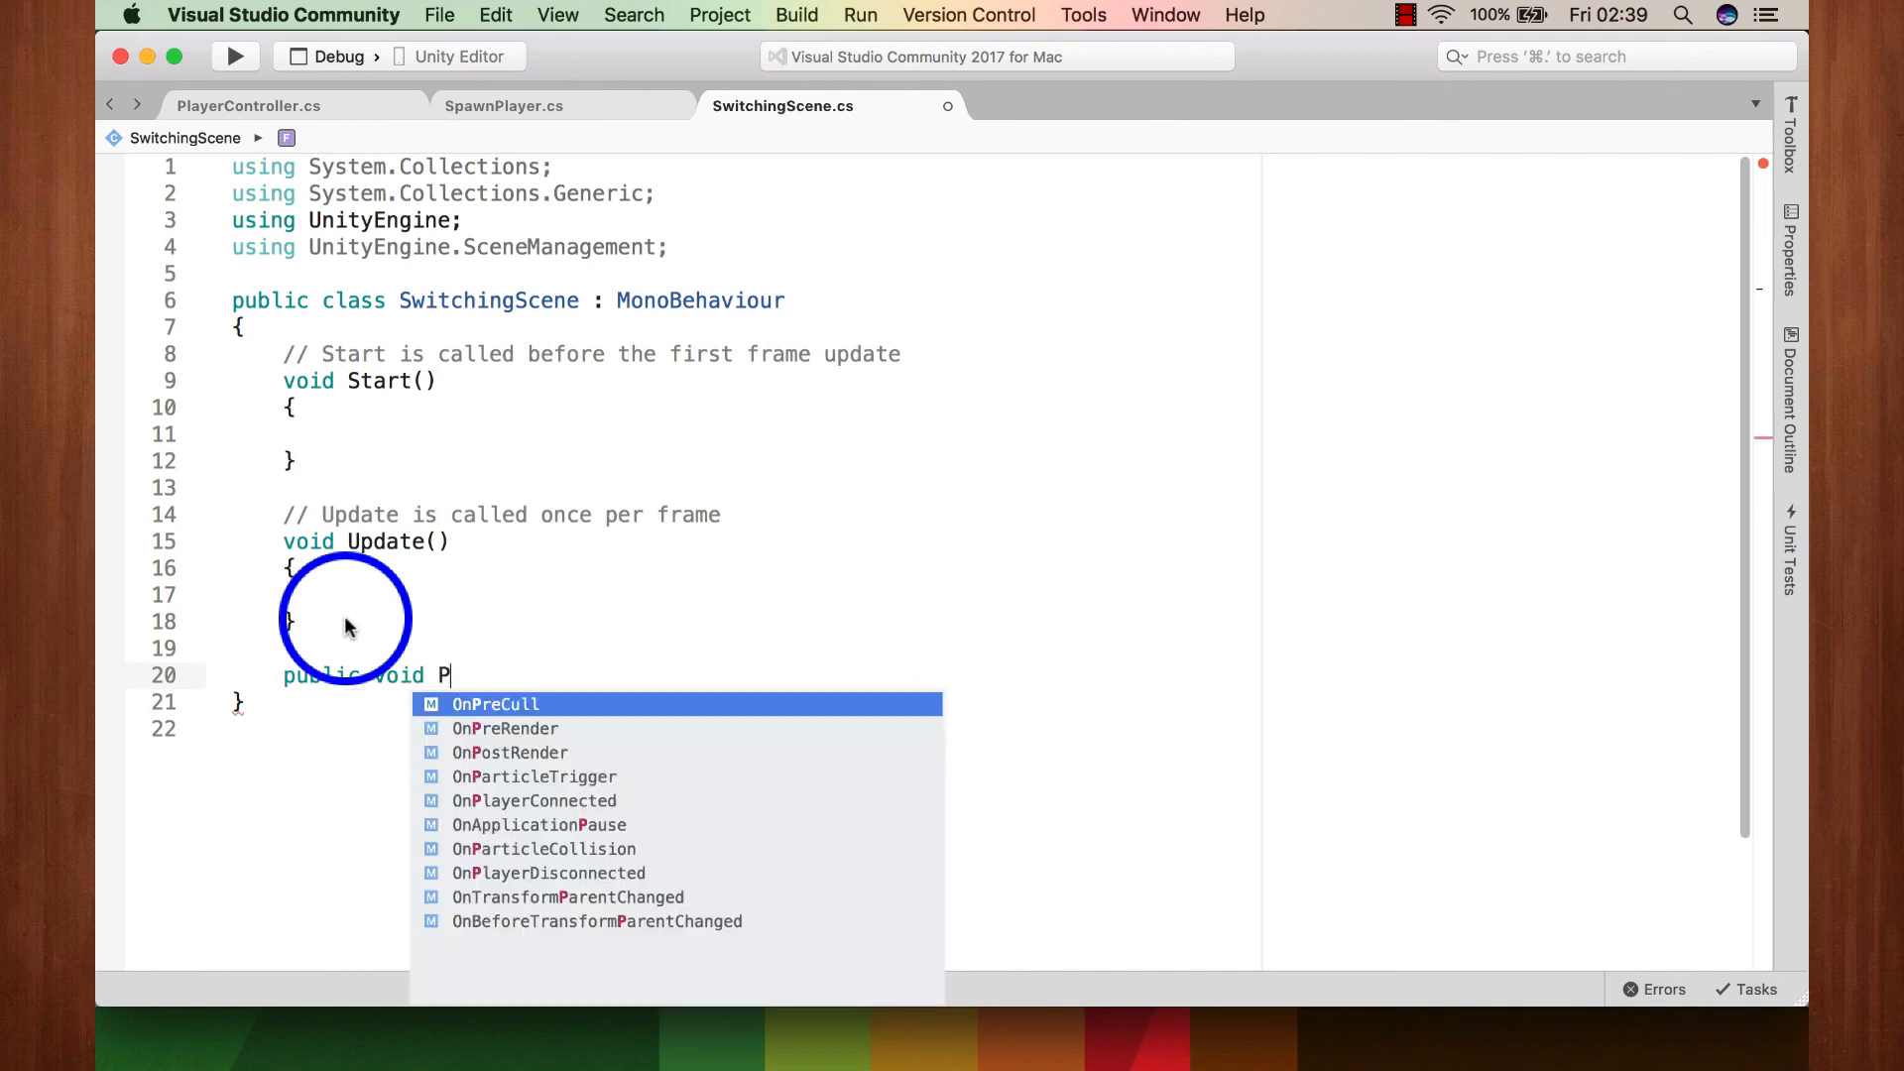
text(layBtn())
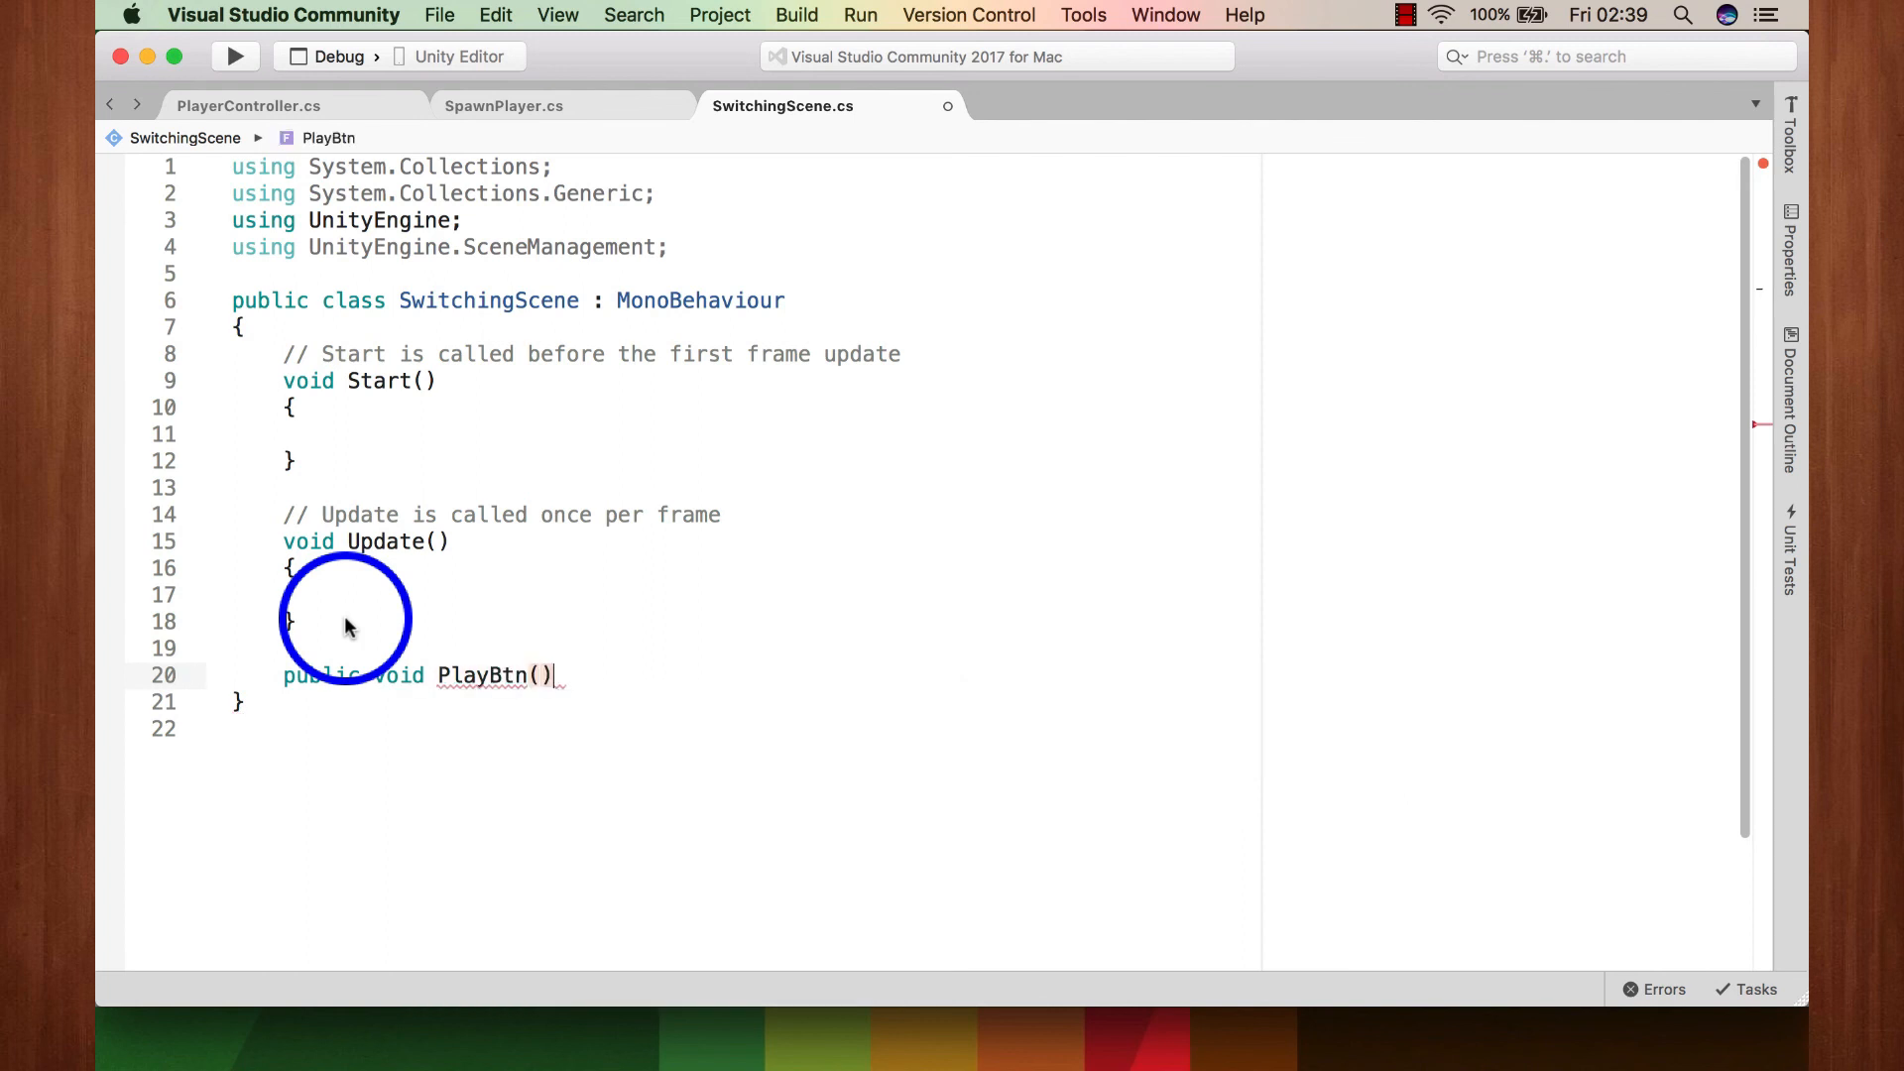
key(Return)
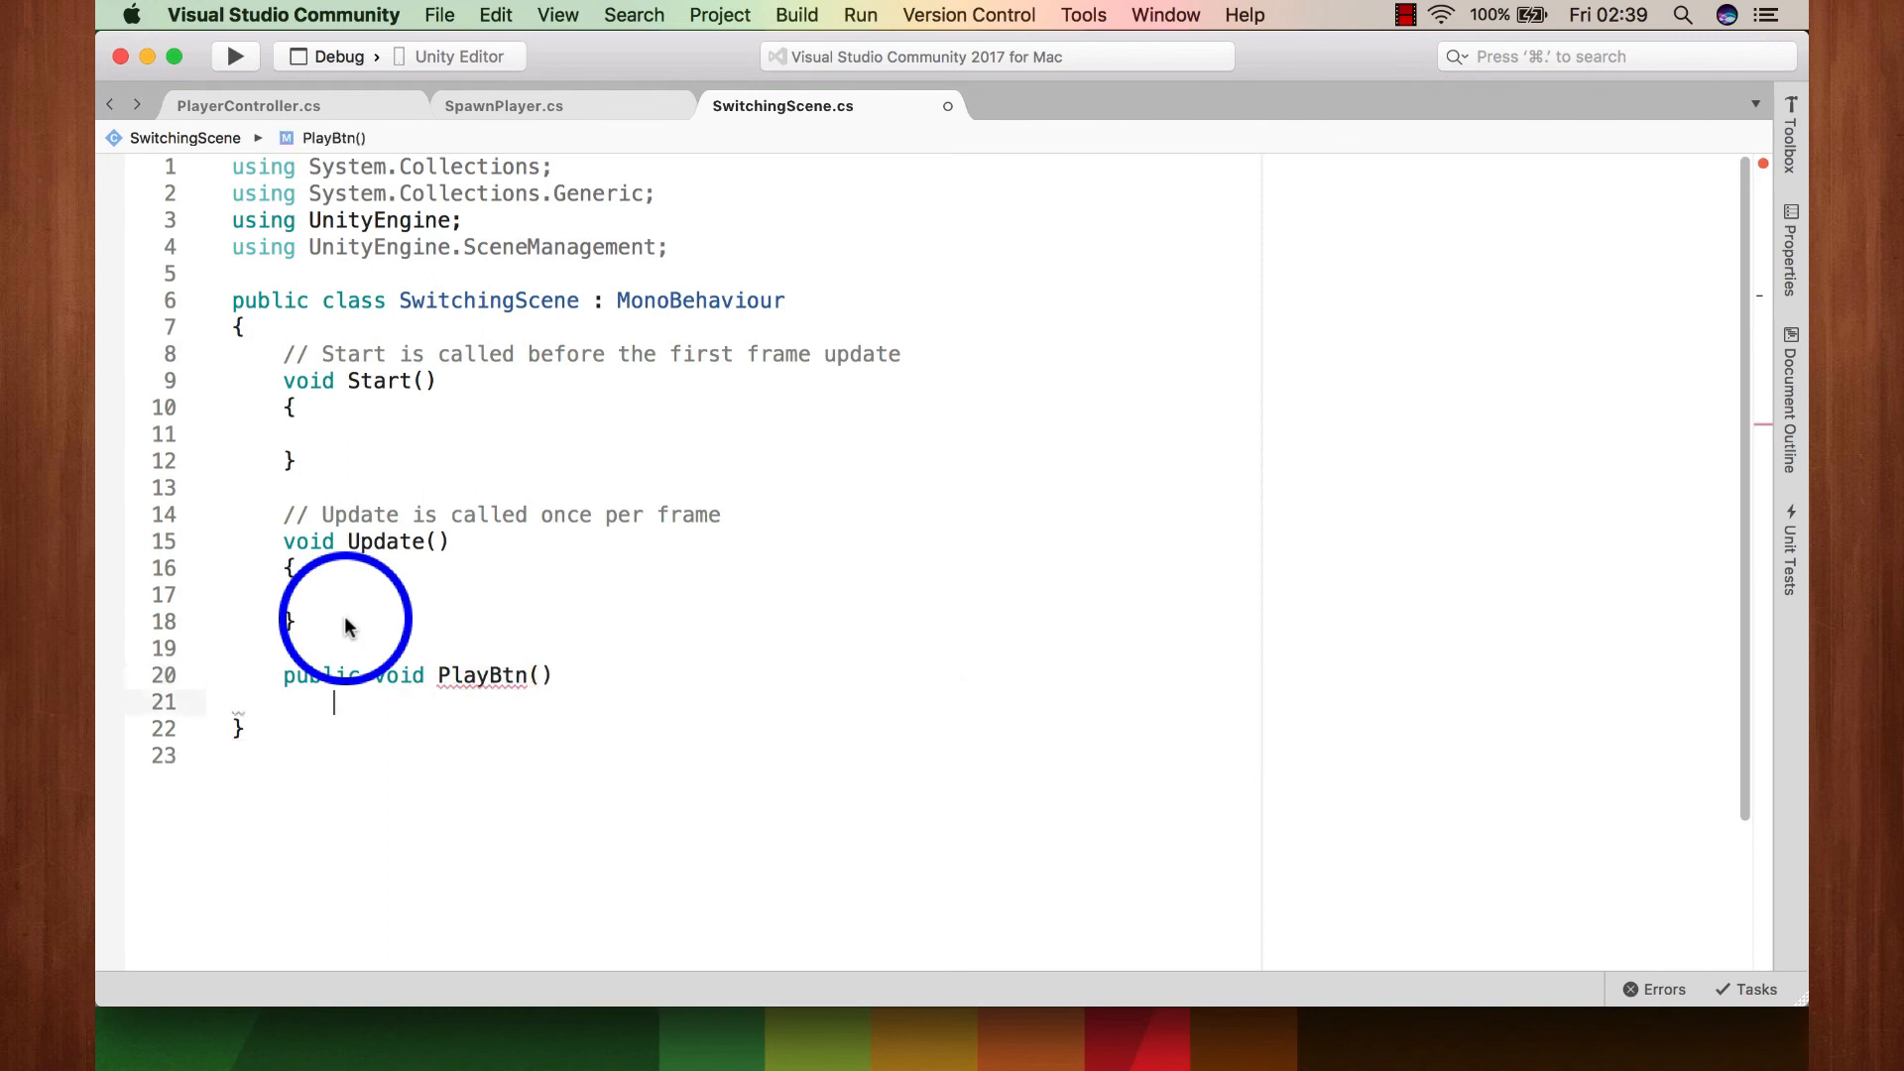
text({)
key(Return)
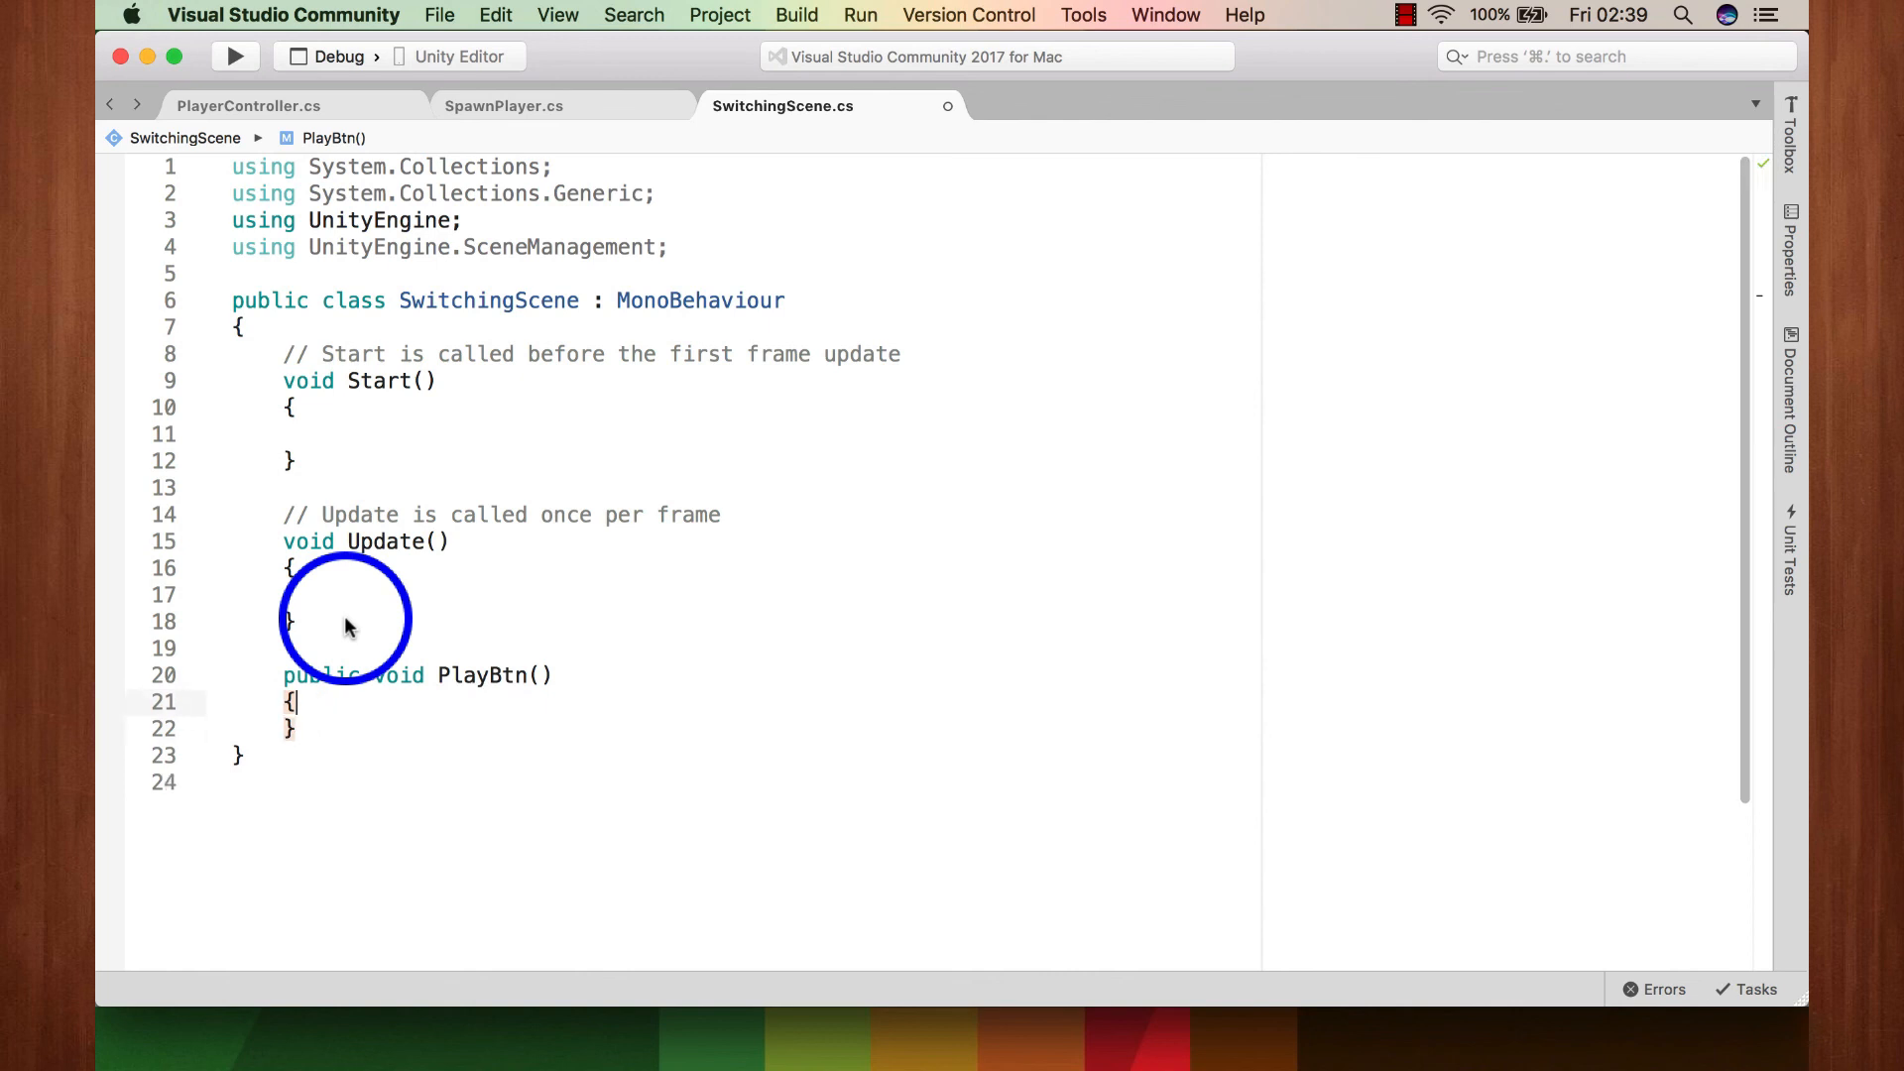
key(Return)
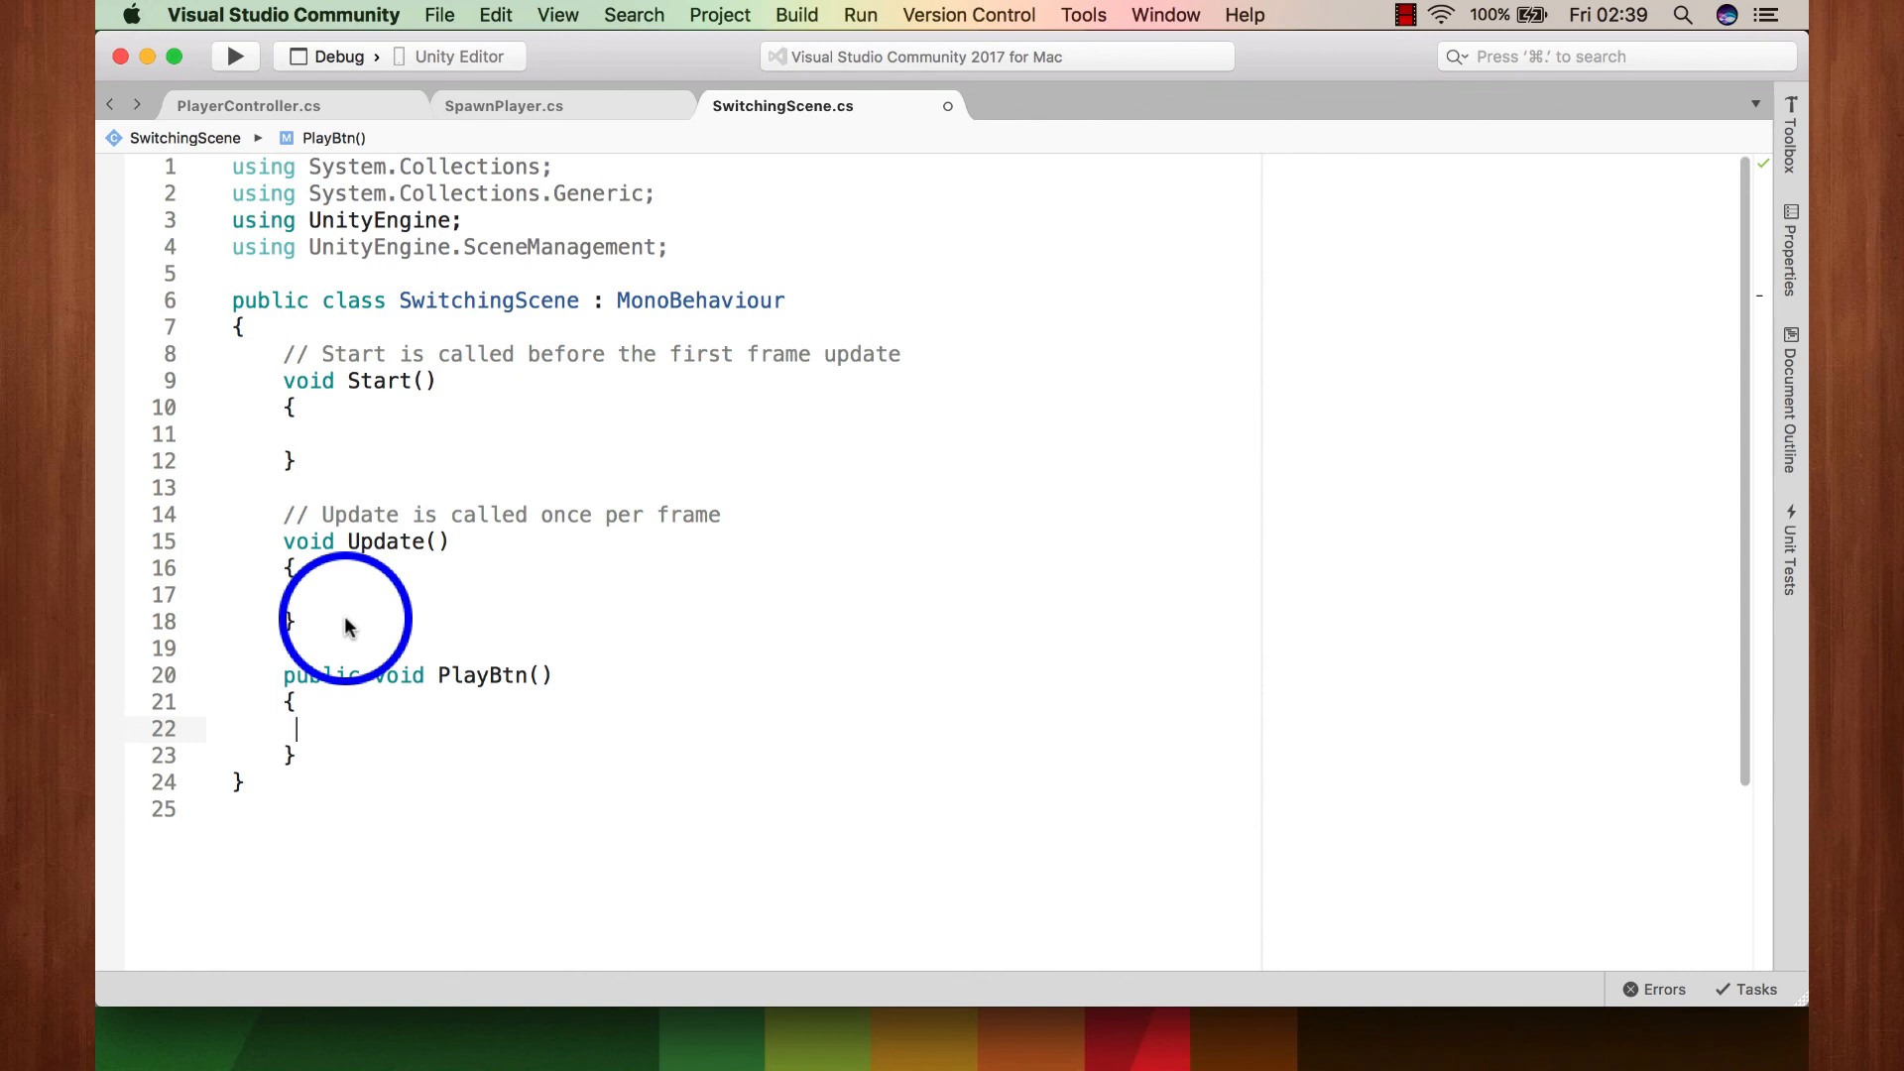
Step: Write a SceneManager.LoadScene() call without an argument in the body of PlayBtn()
text(Scc)
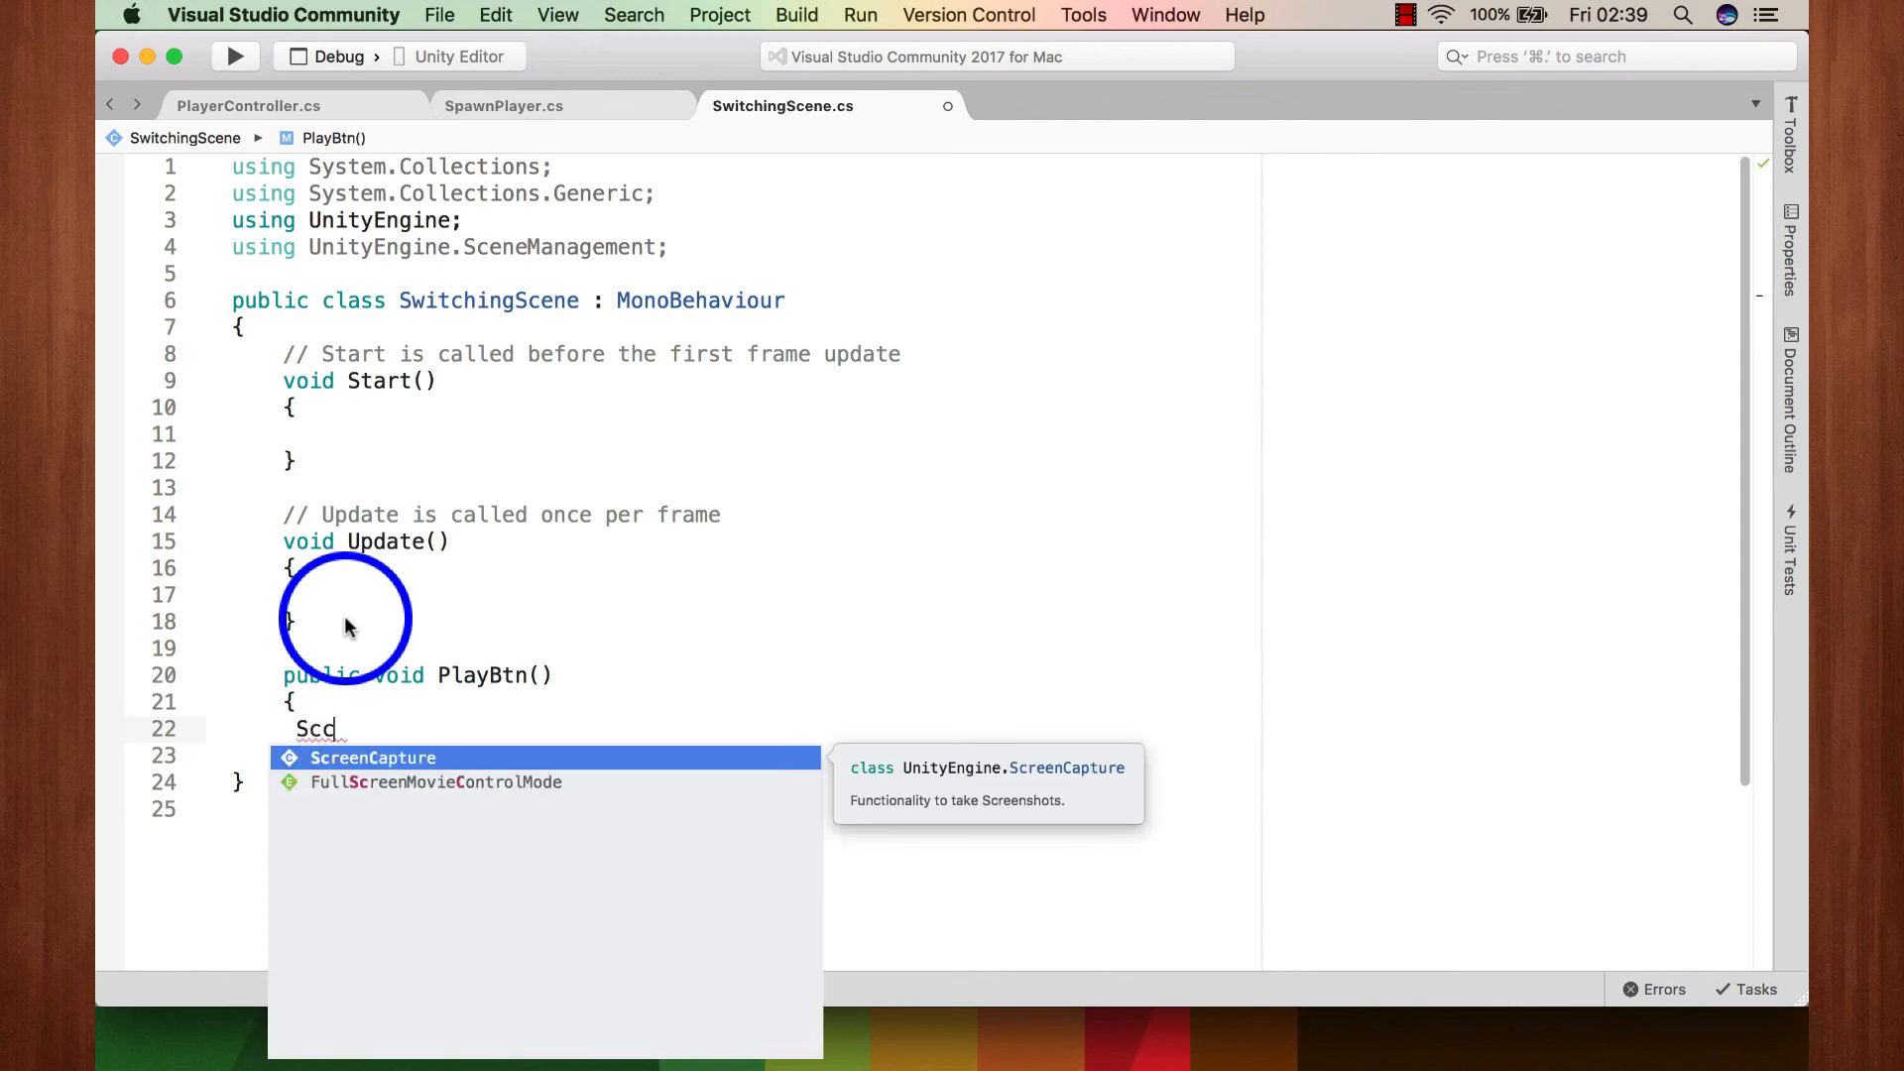
key(BackSpace)
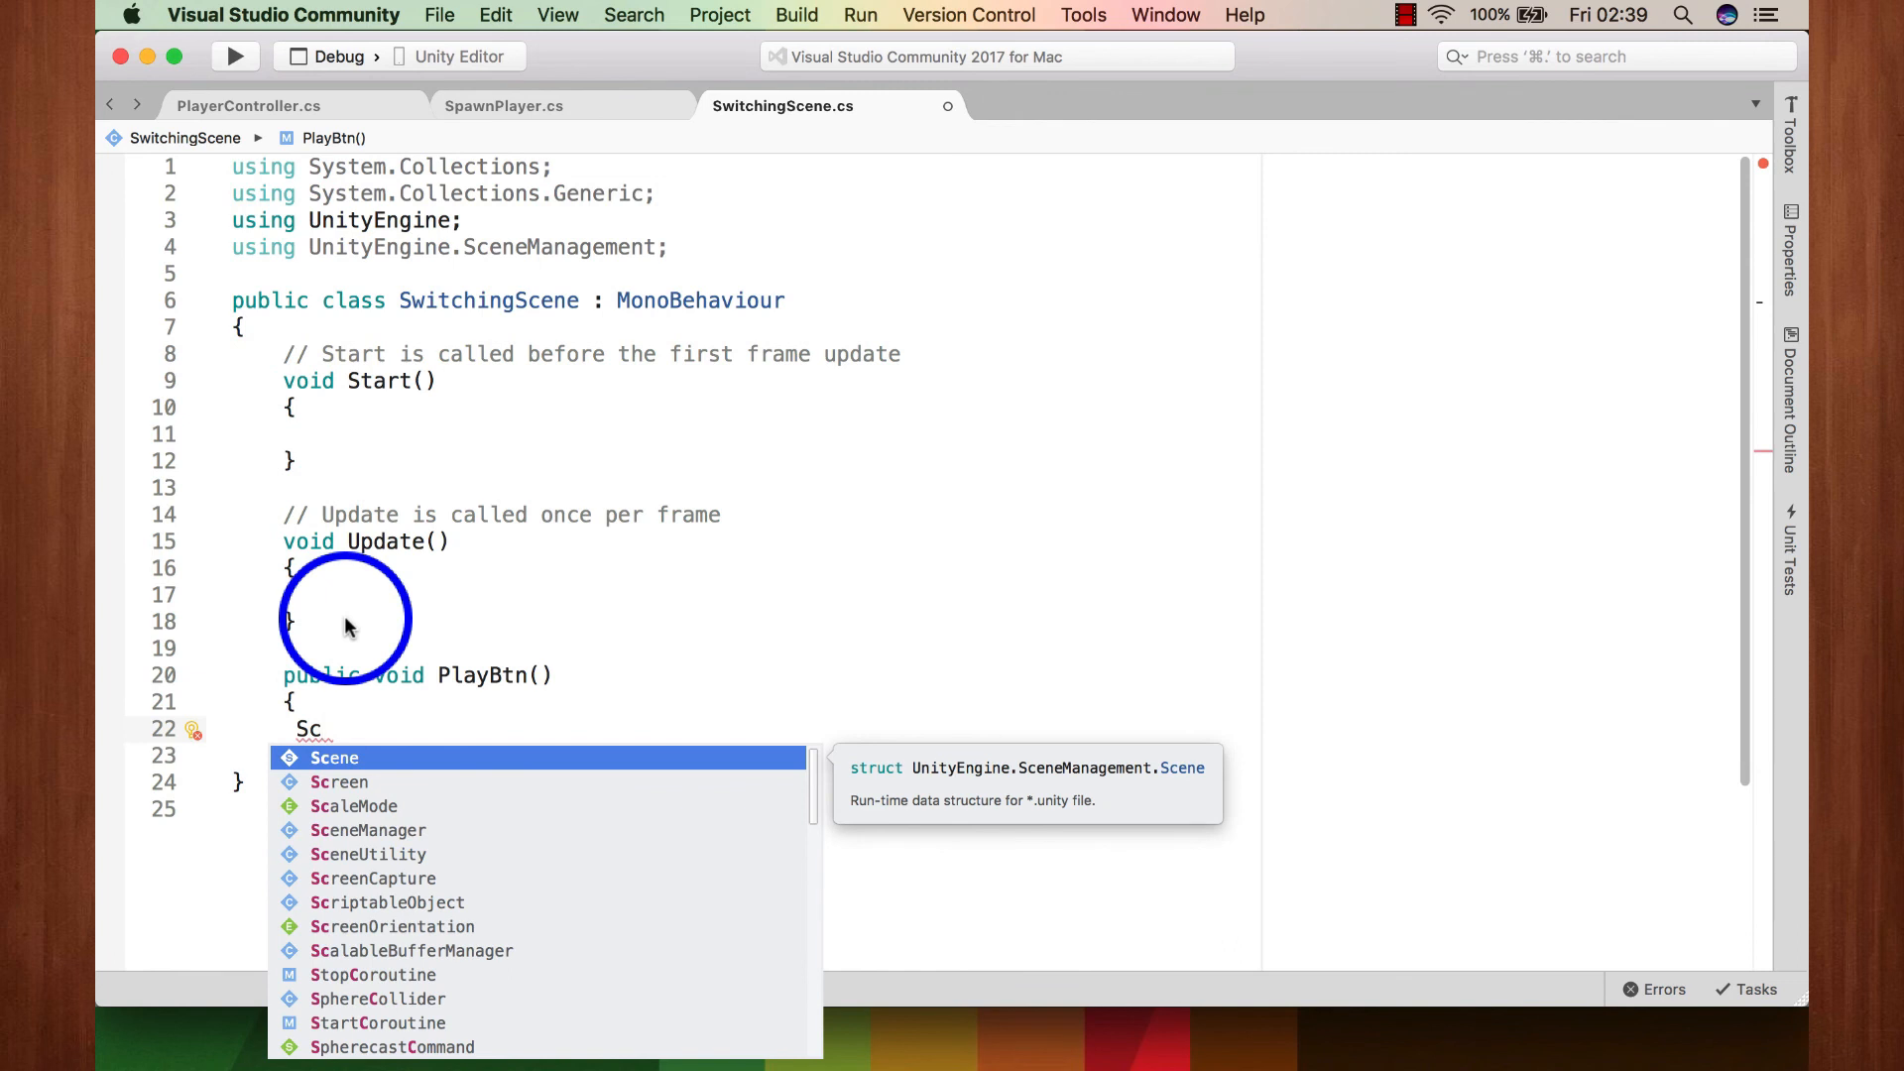
text(ene)
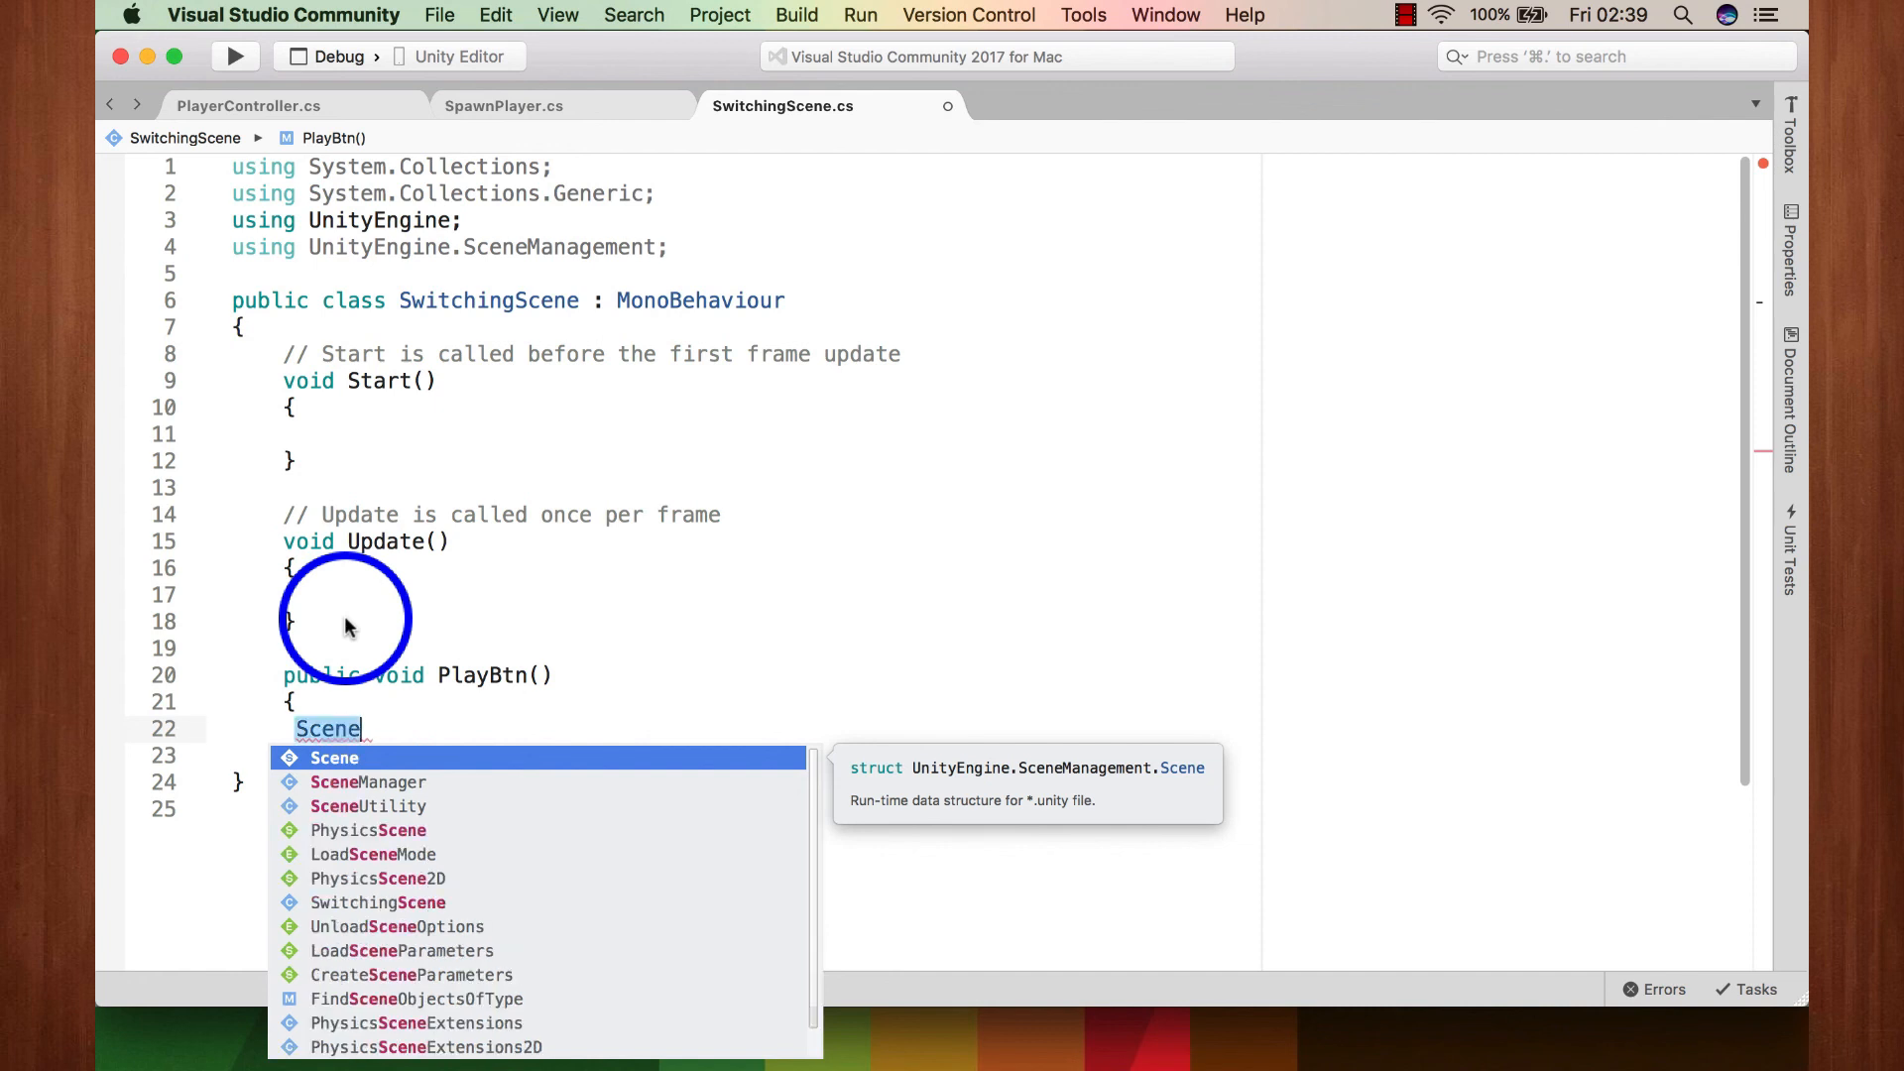
key(Down)
key(Return)
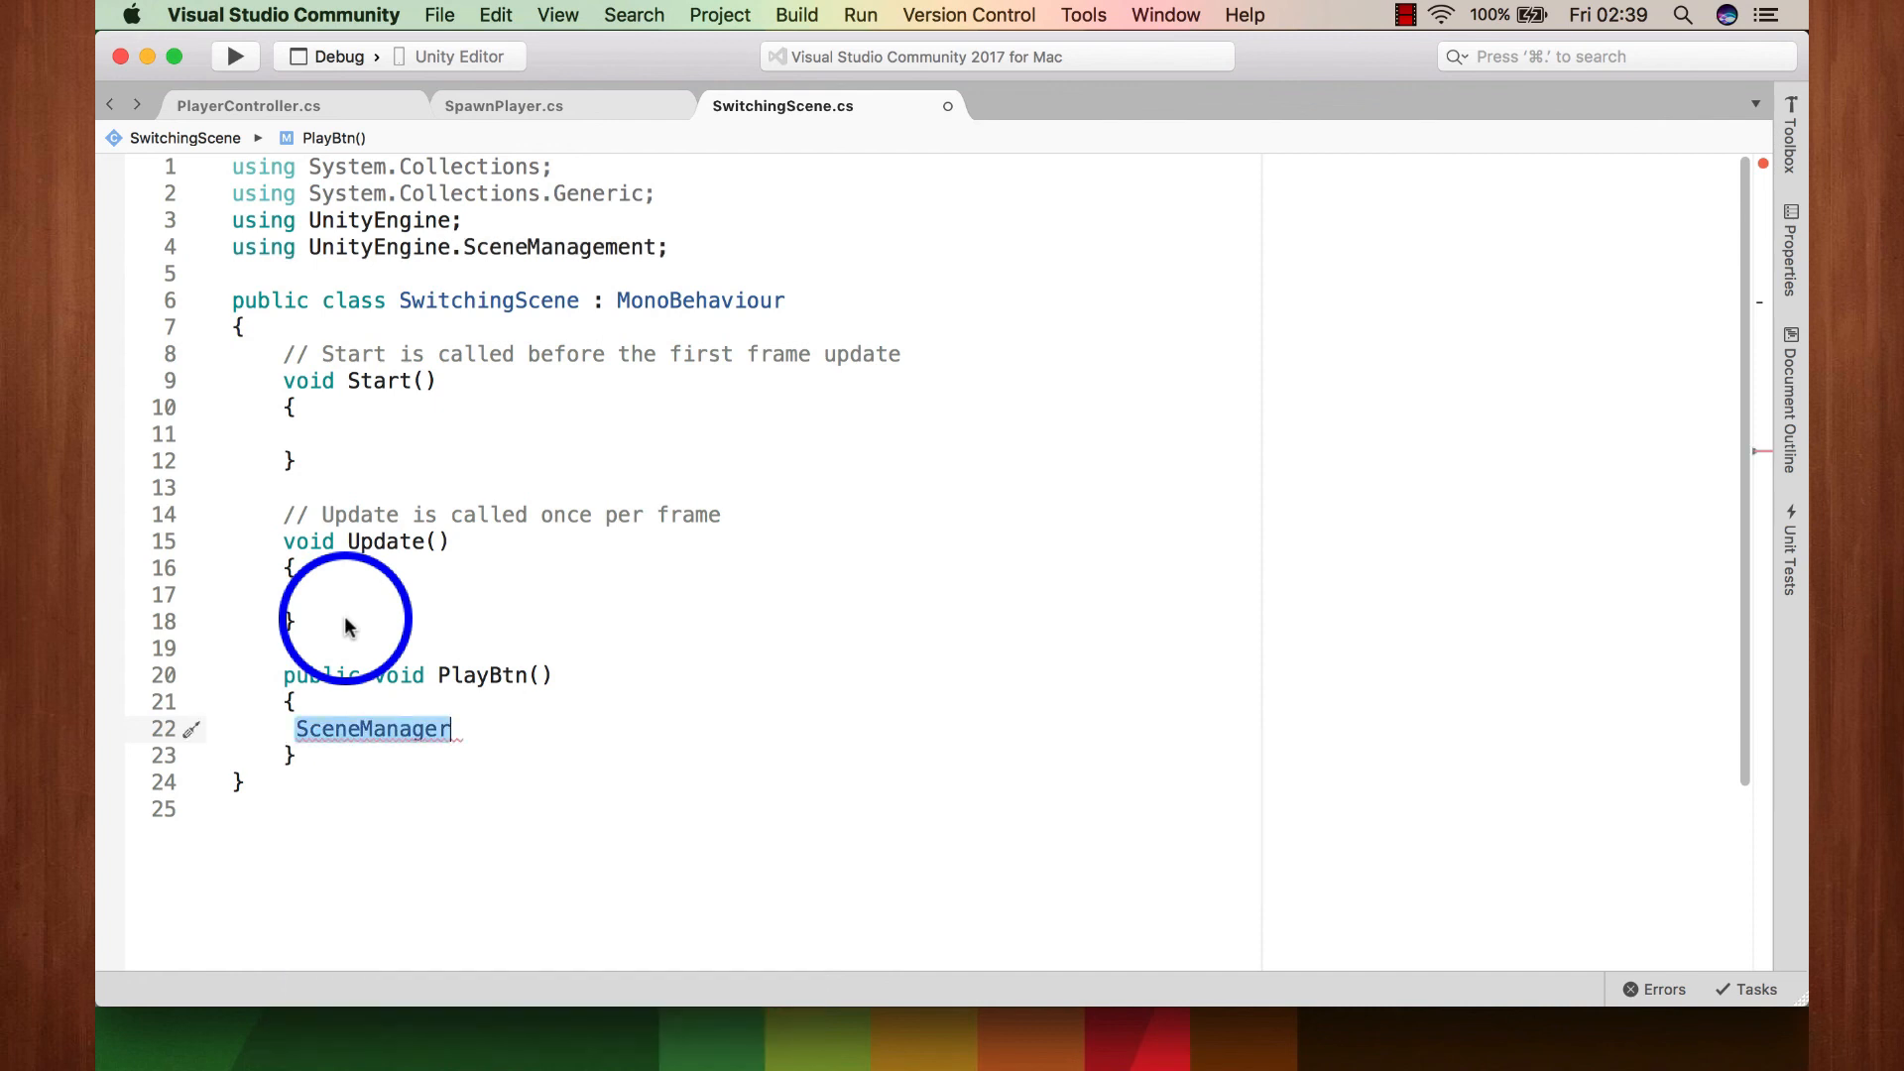
text(.lo)
key(Return)
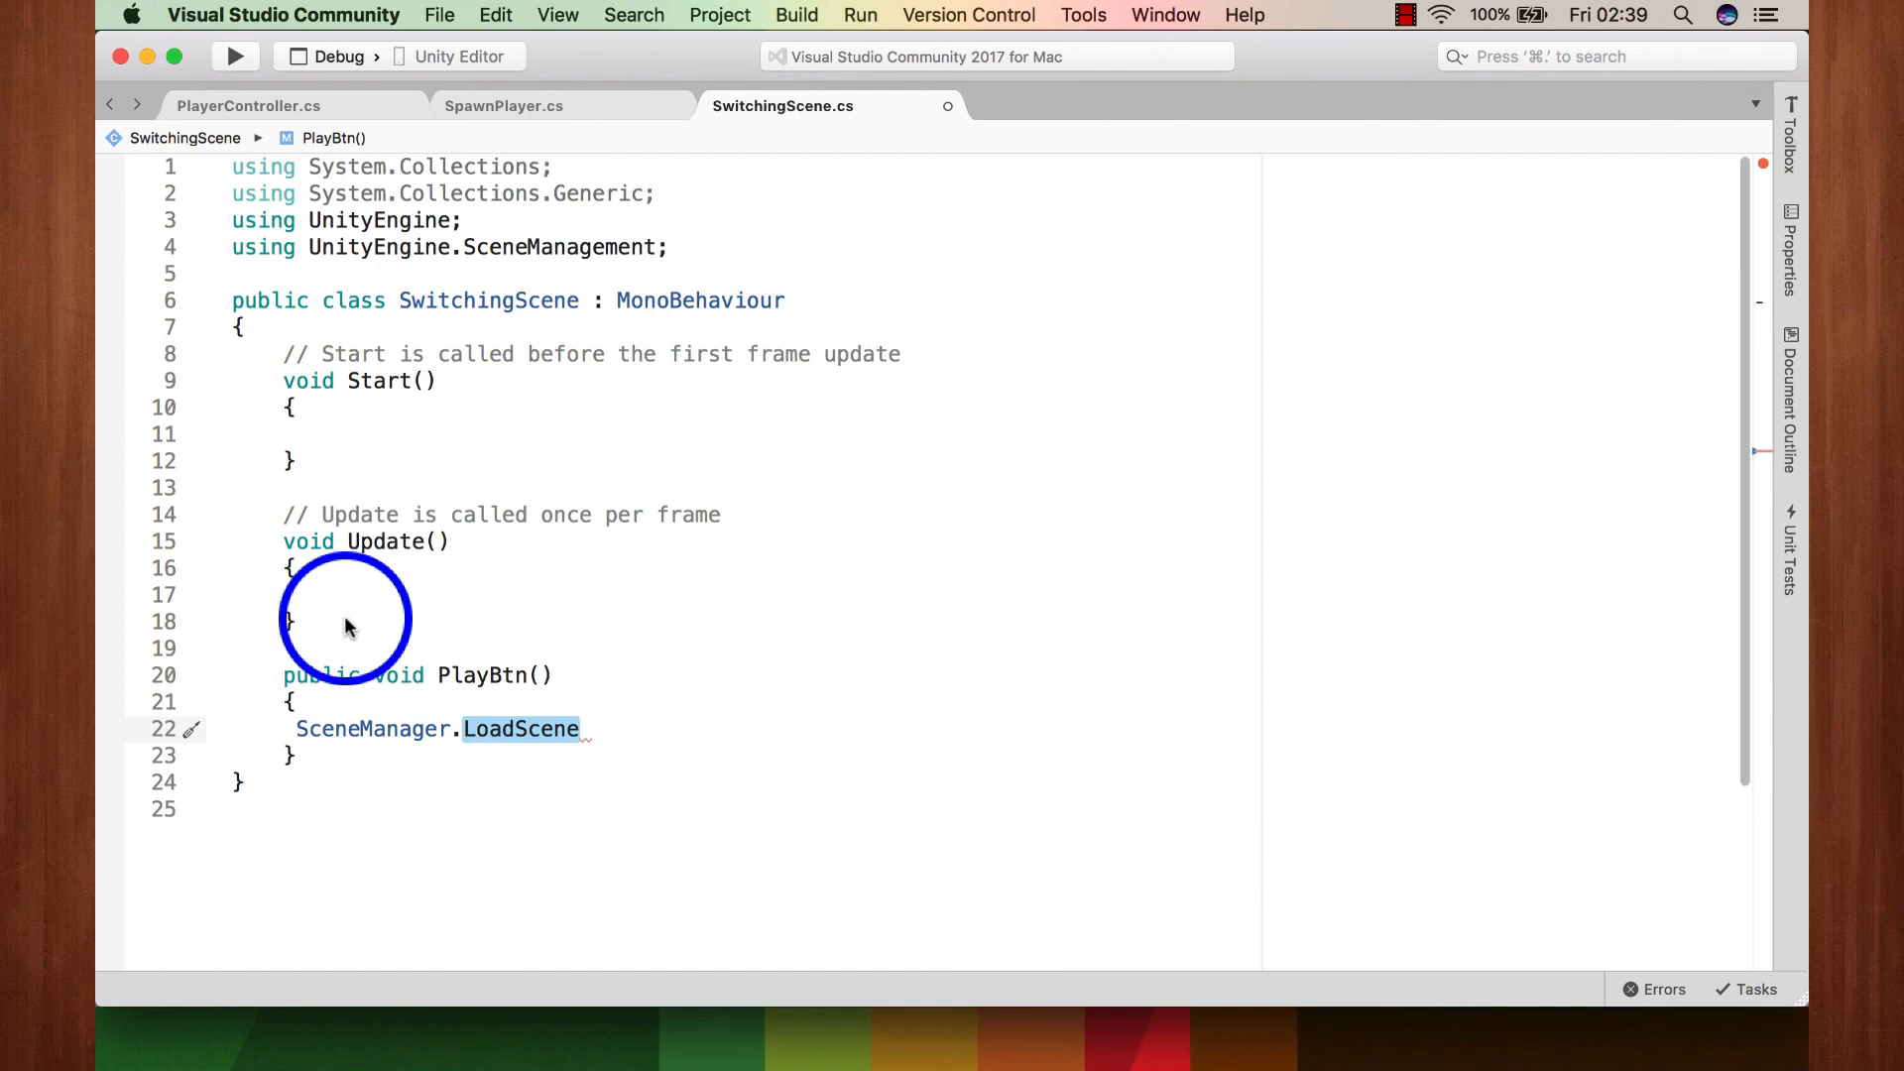
text(())
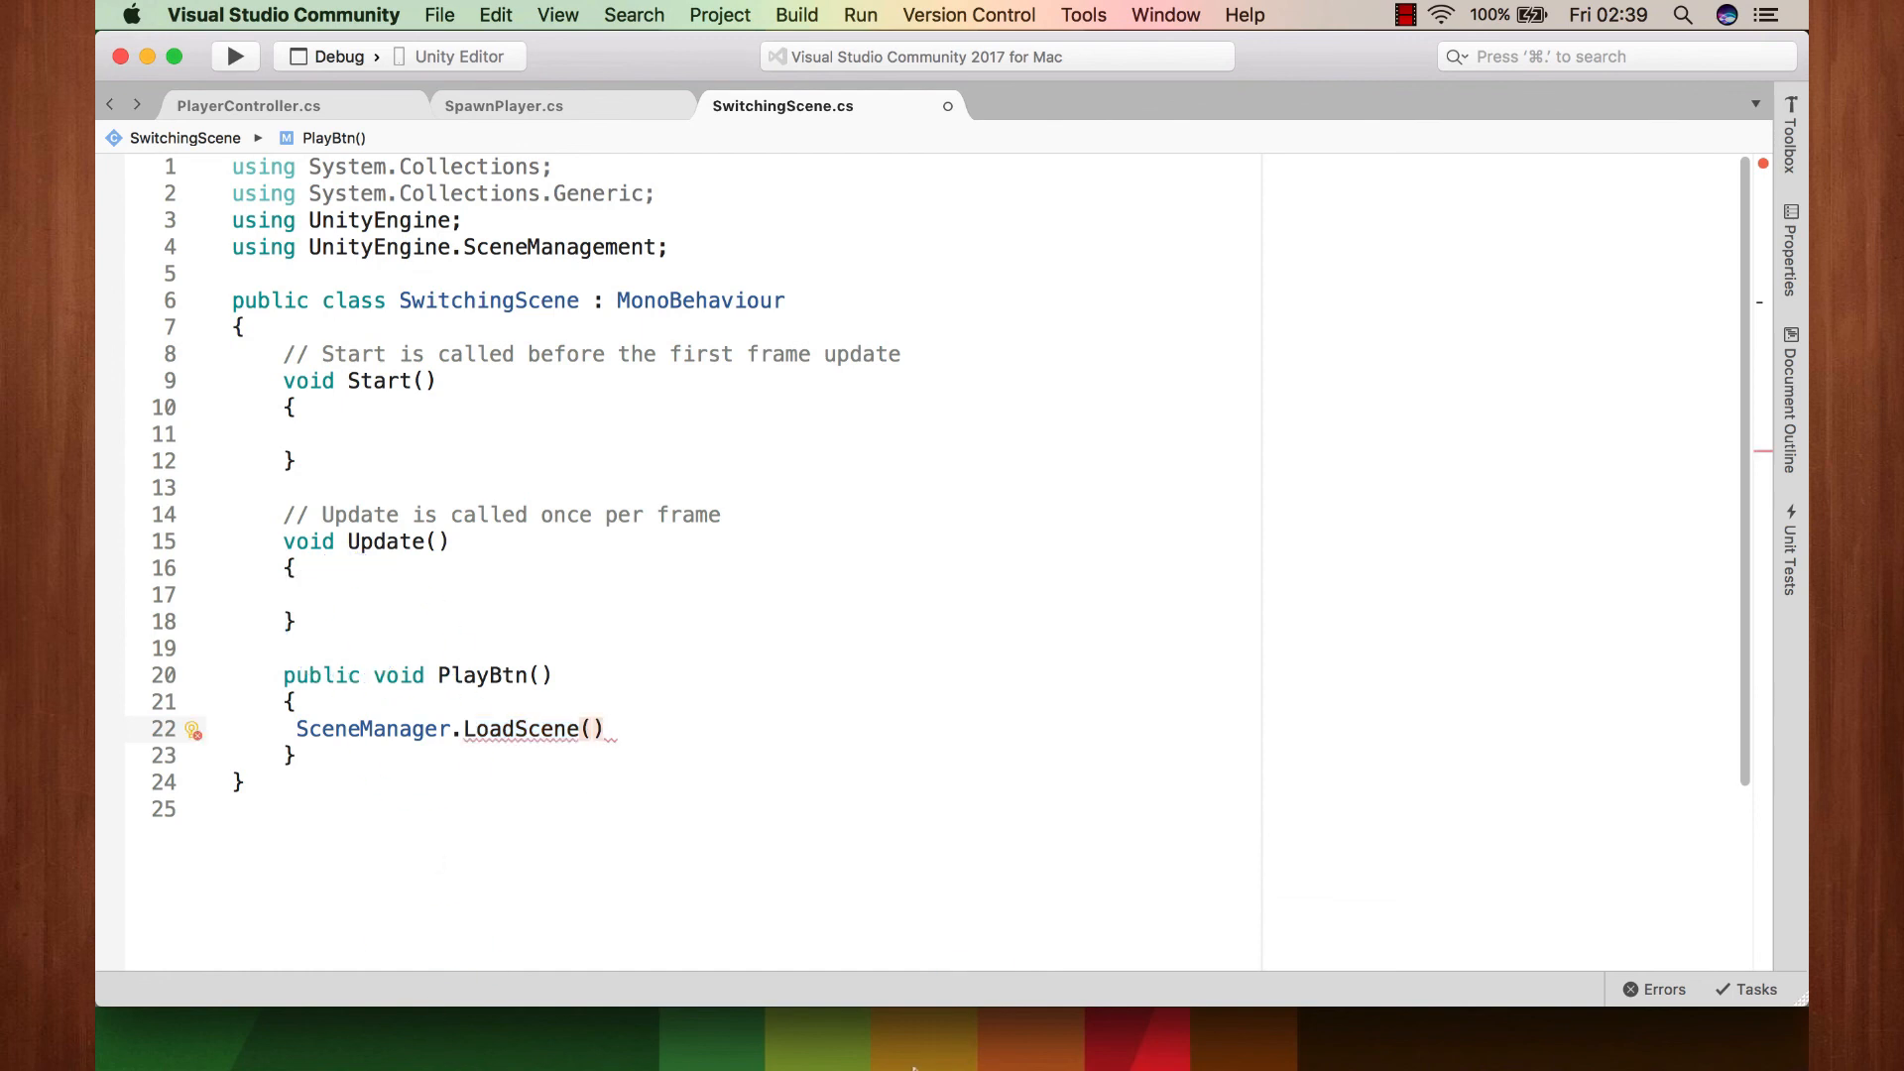
Step: Switch to Unity and check the build index of the Main scene in the Build Settings
click(895, 1039)
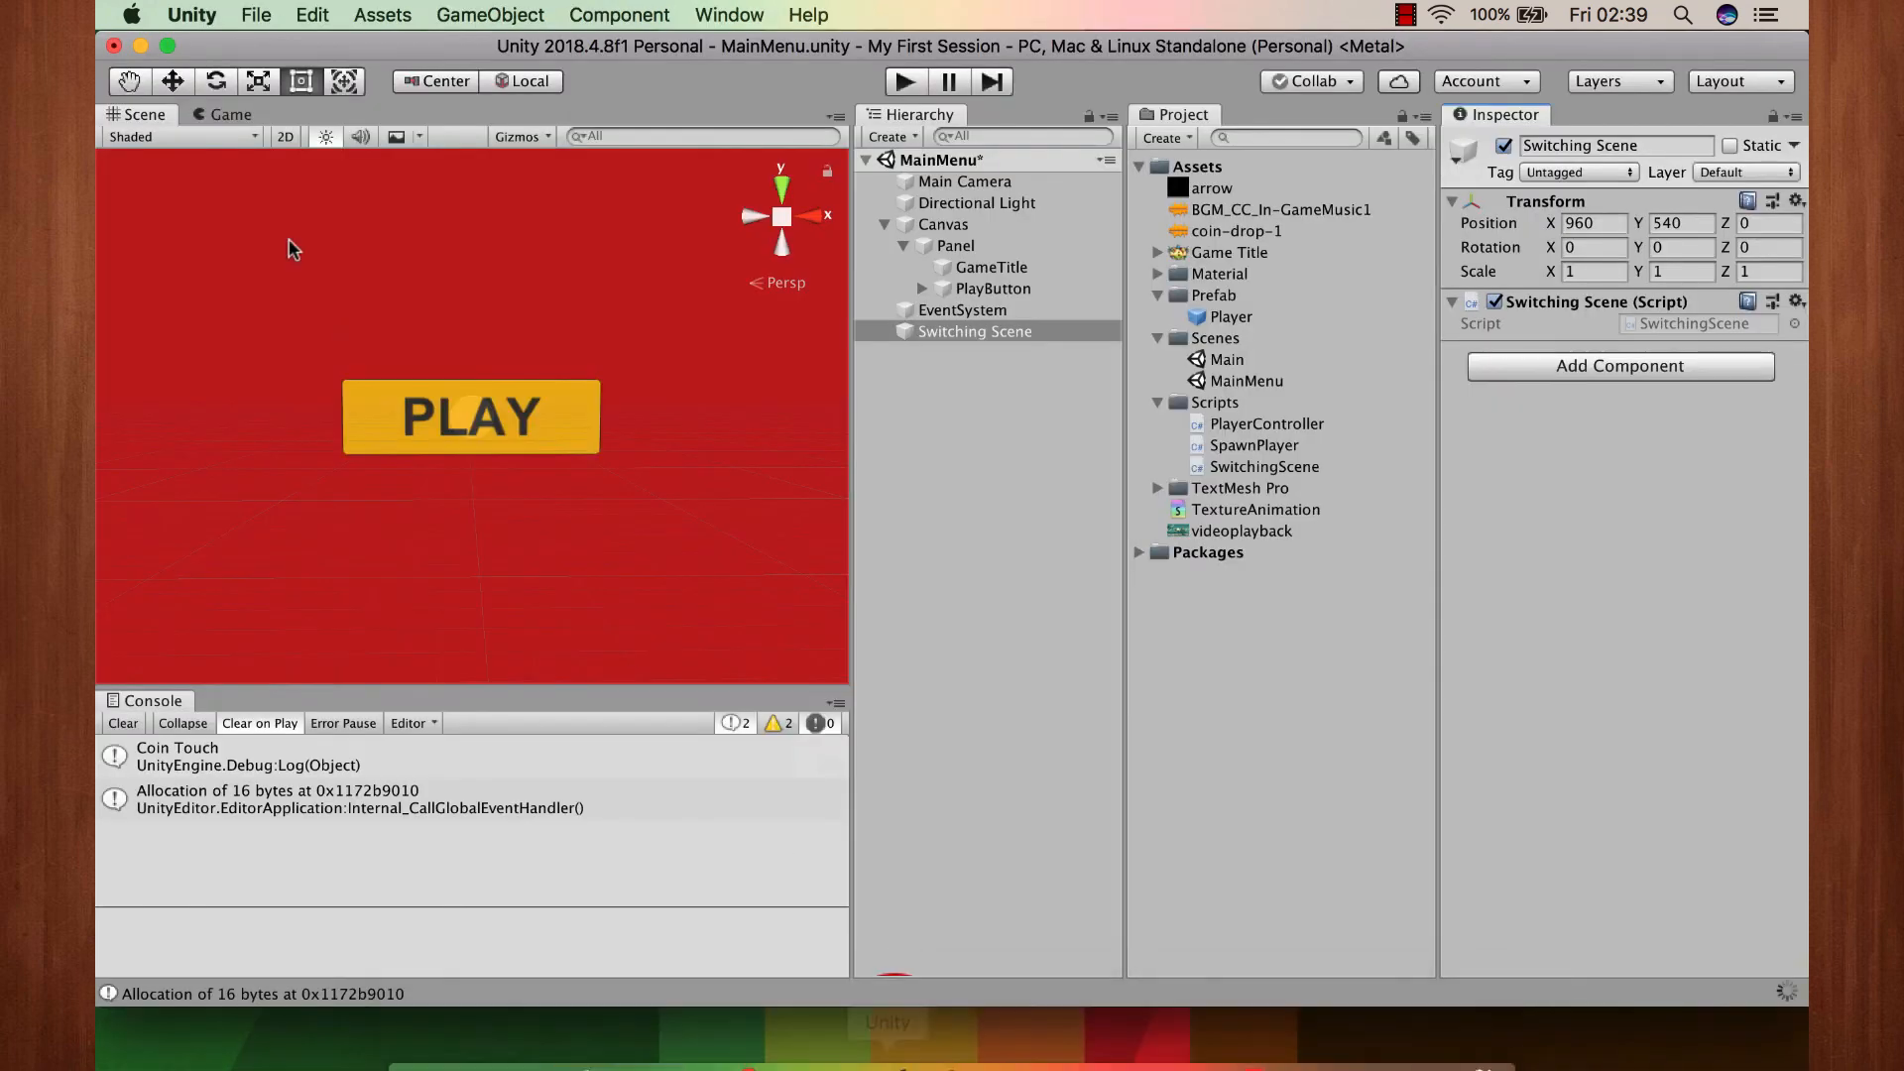
click(239, 12)
click(239, 12)
click(250, 12)
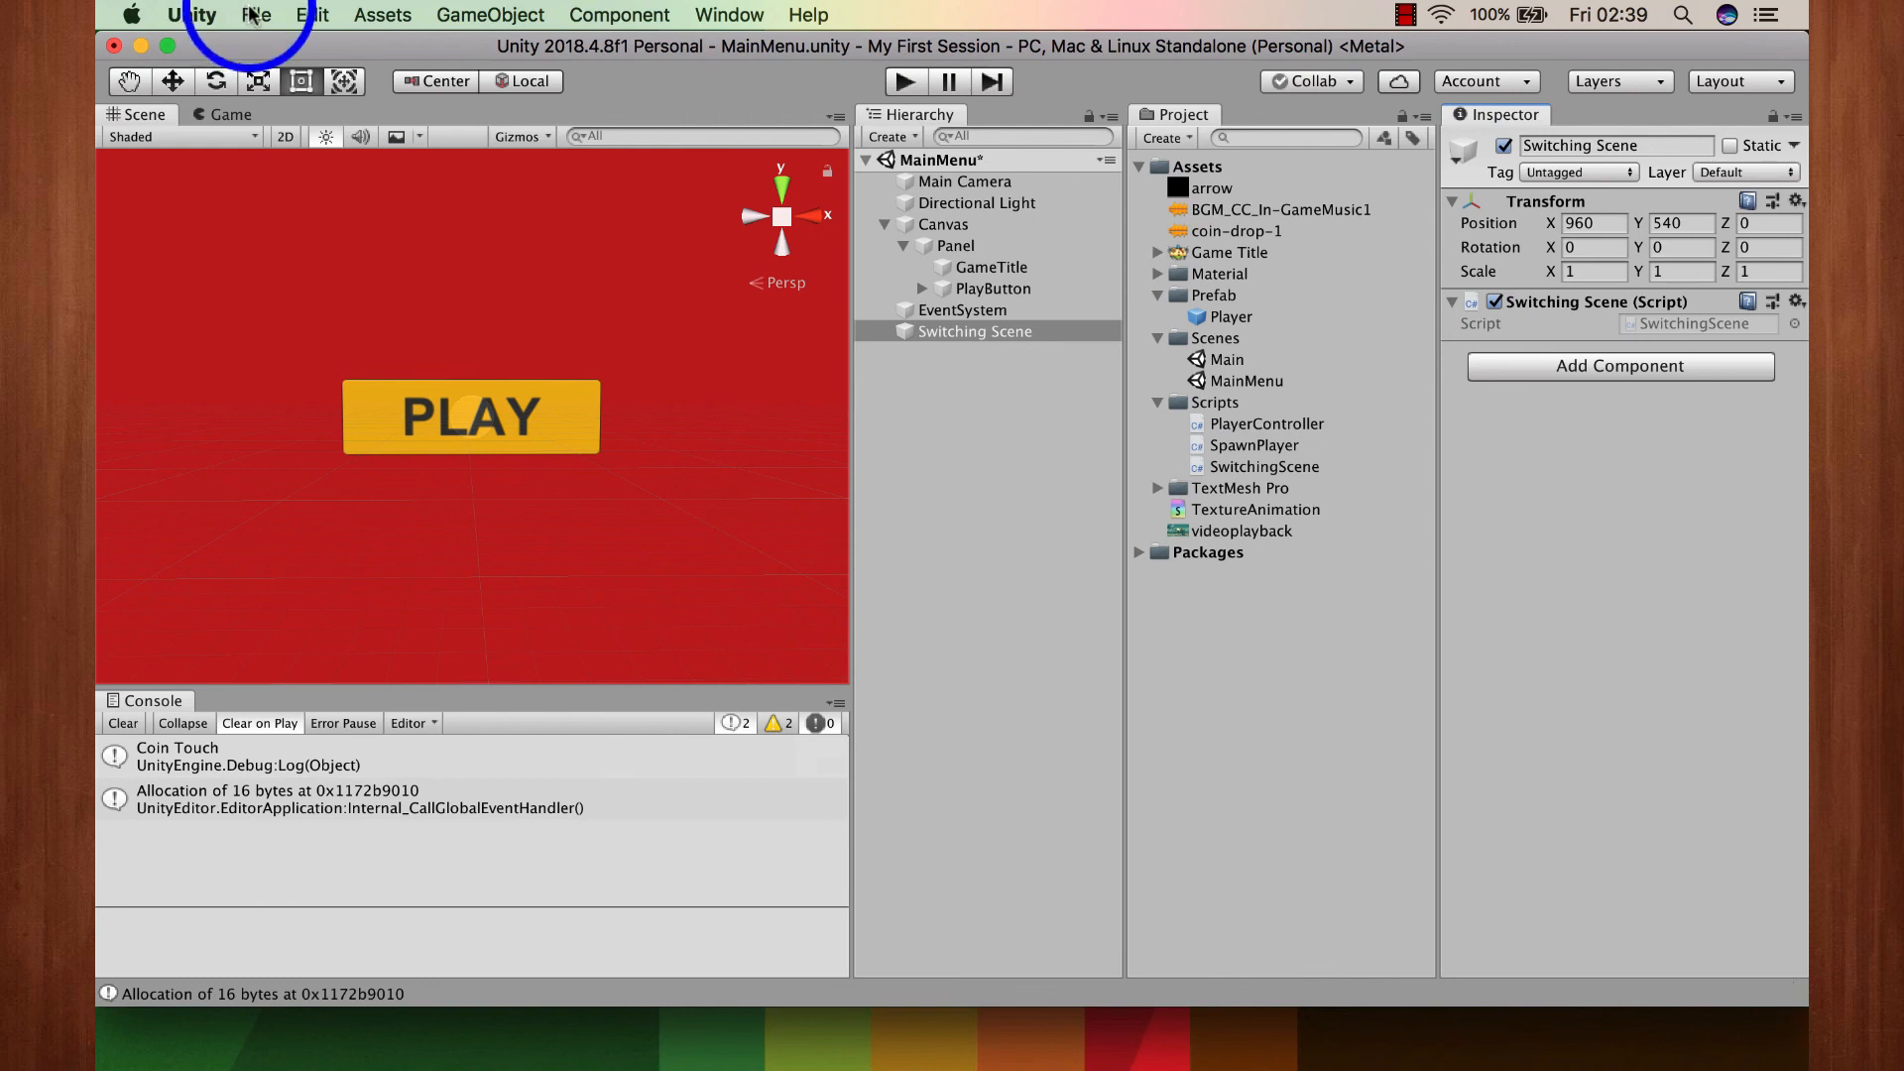
click(251, 12)
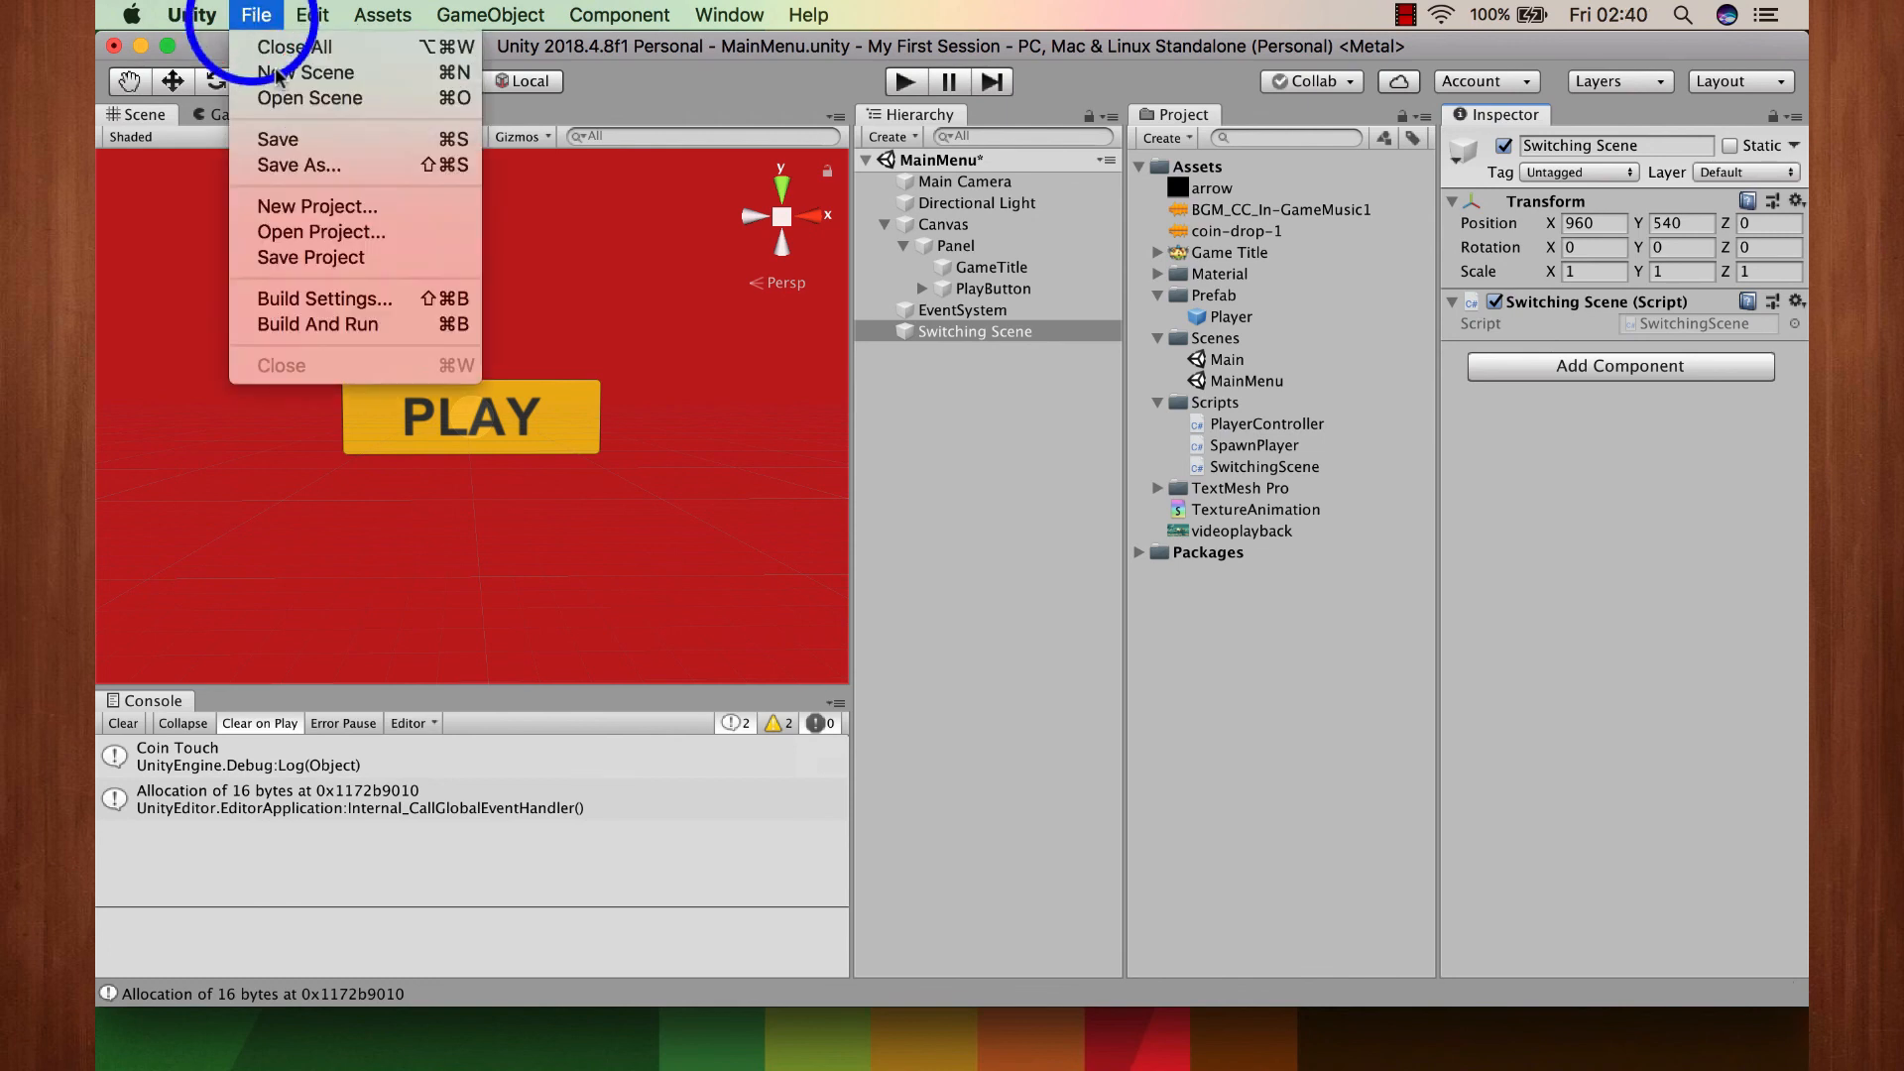
click(320, 299)
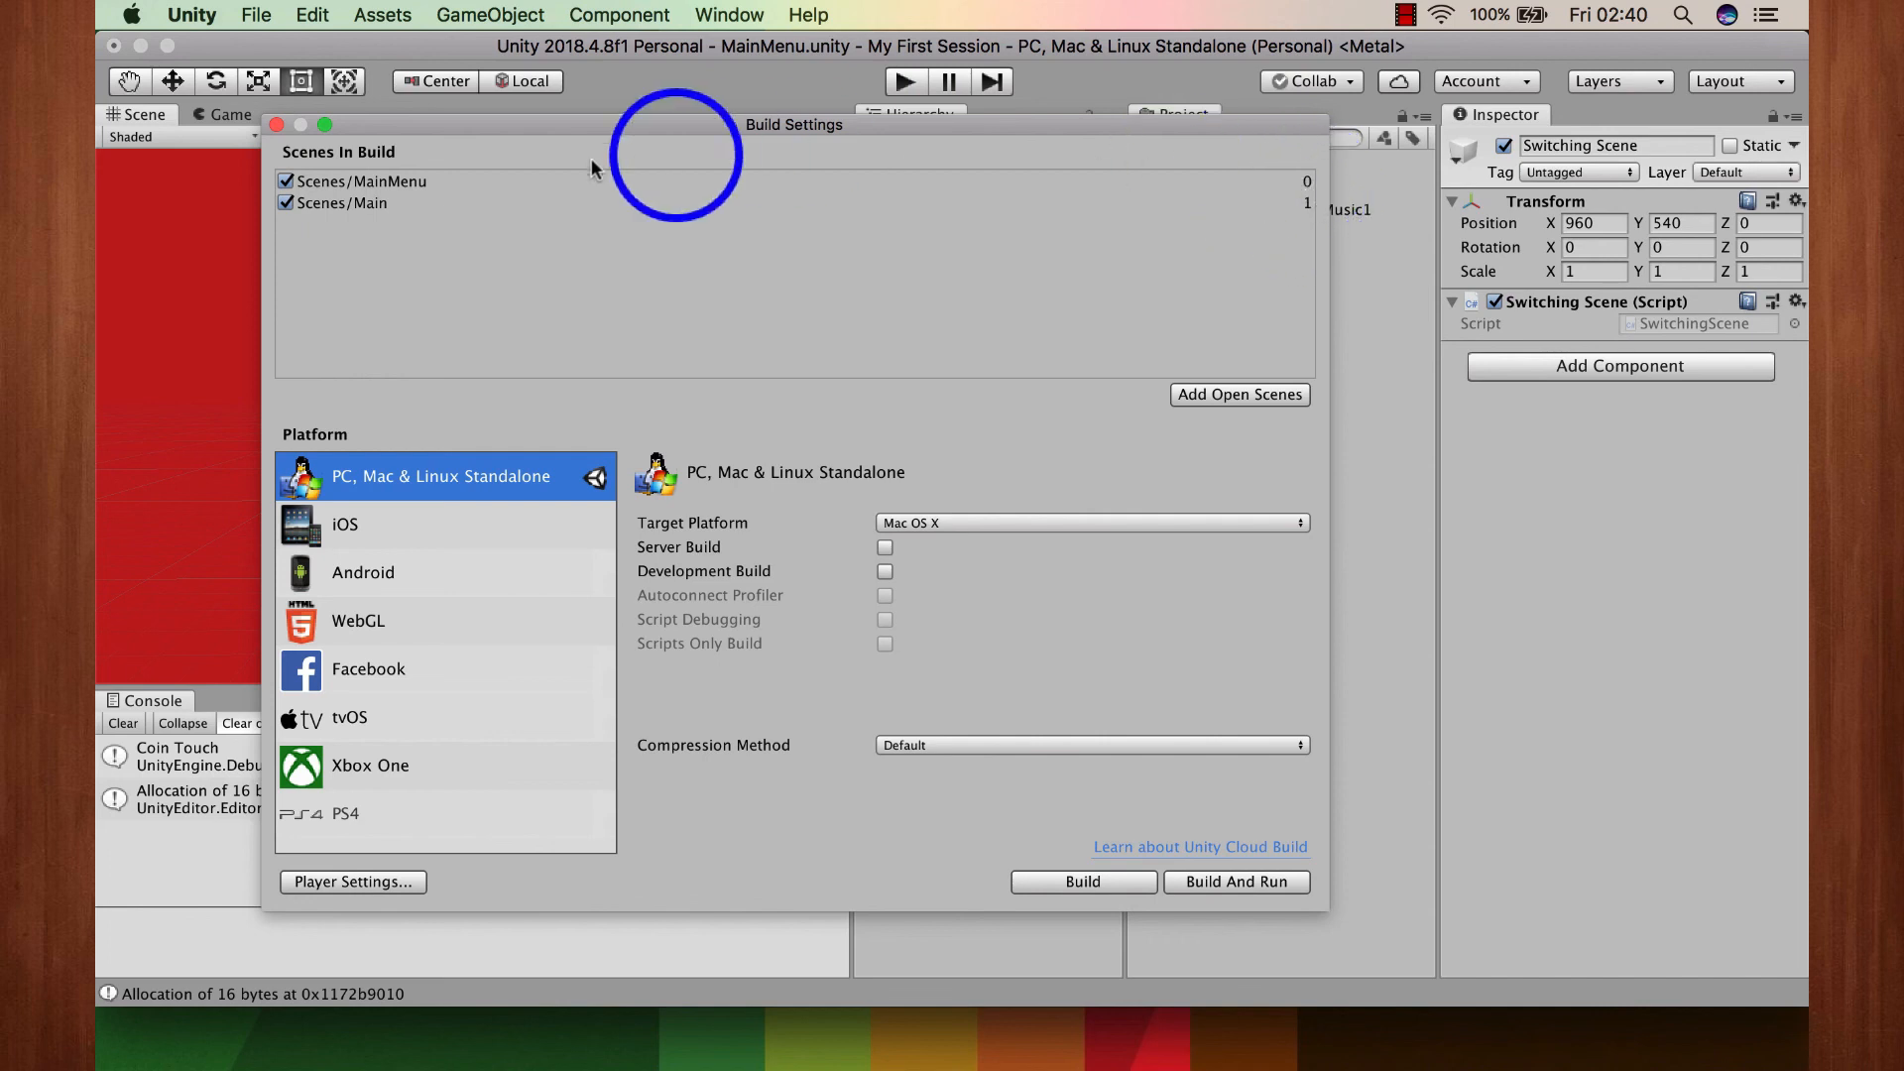
click(277, 124)
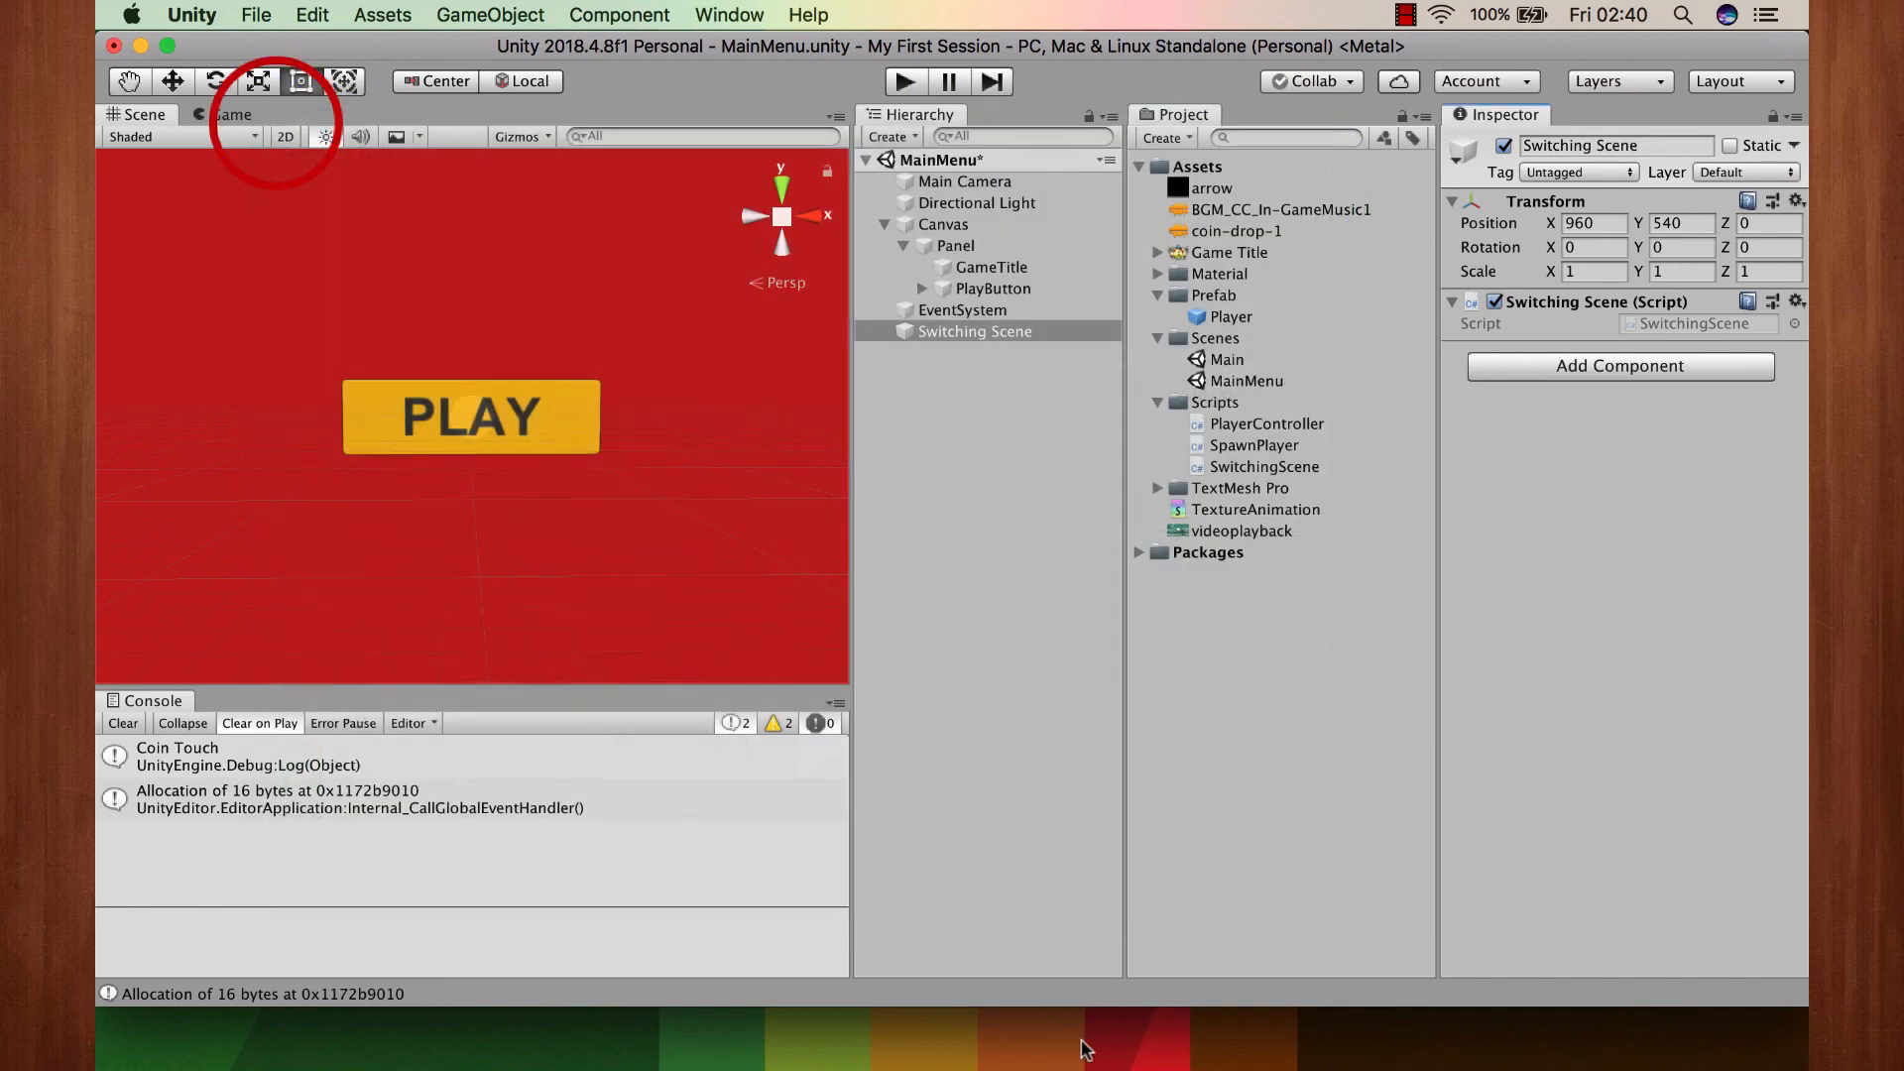
Step: Return to Visual Studio, complete the call as SceneManager.LoadScene(1); and save the script
click(960, 1037)
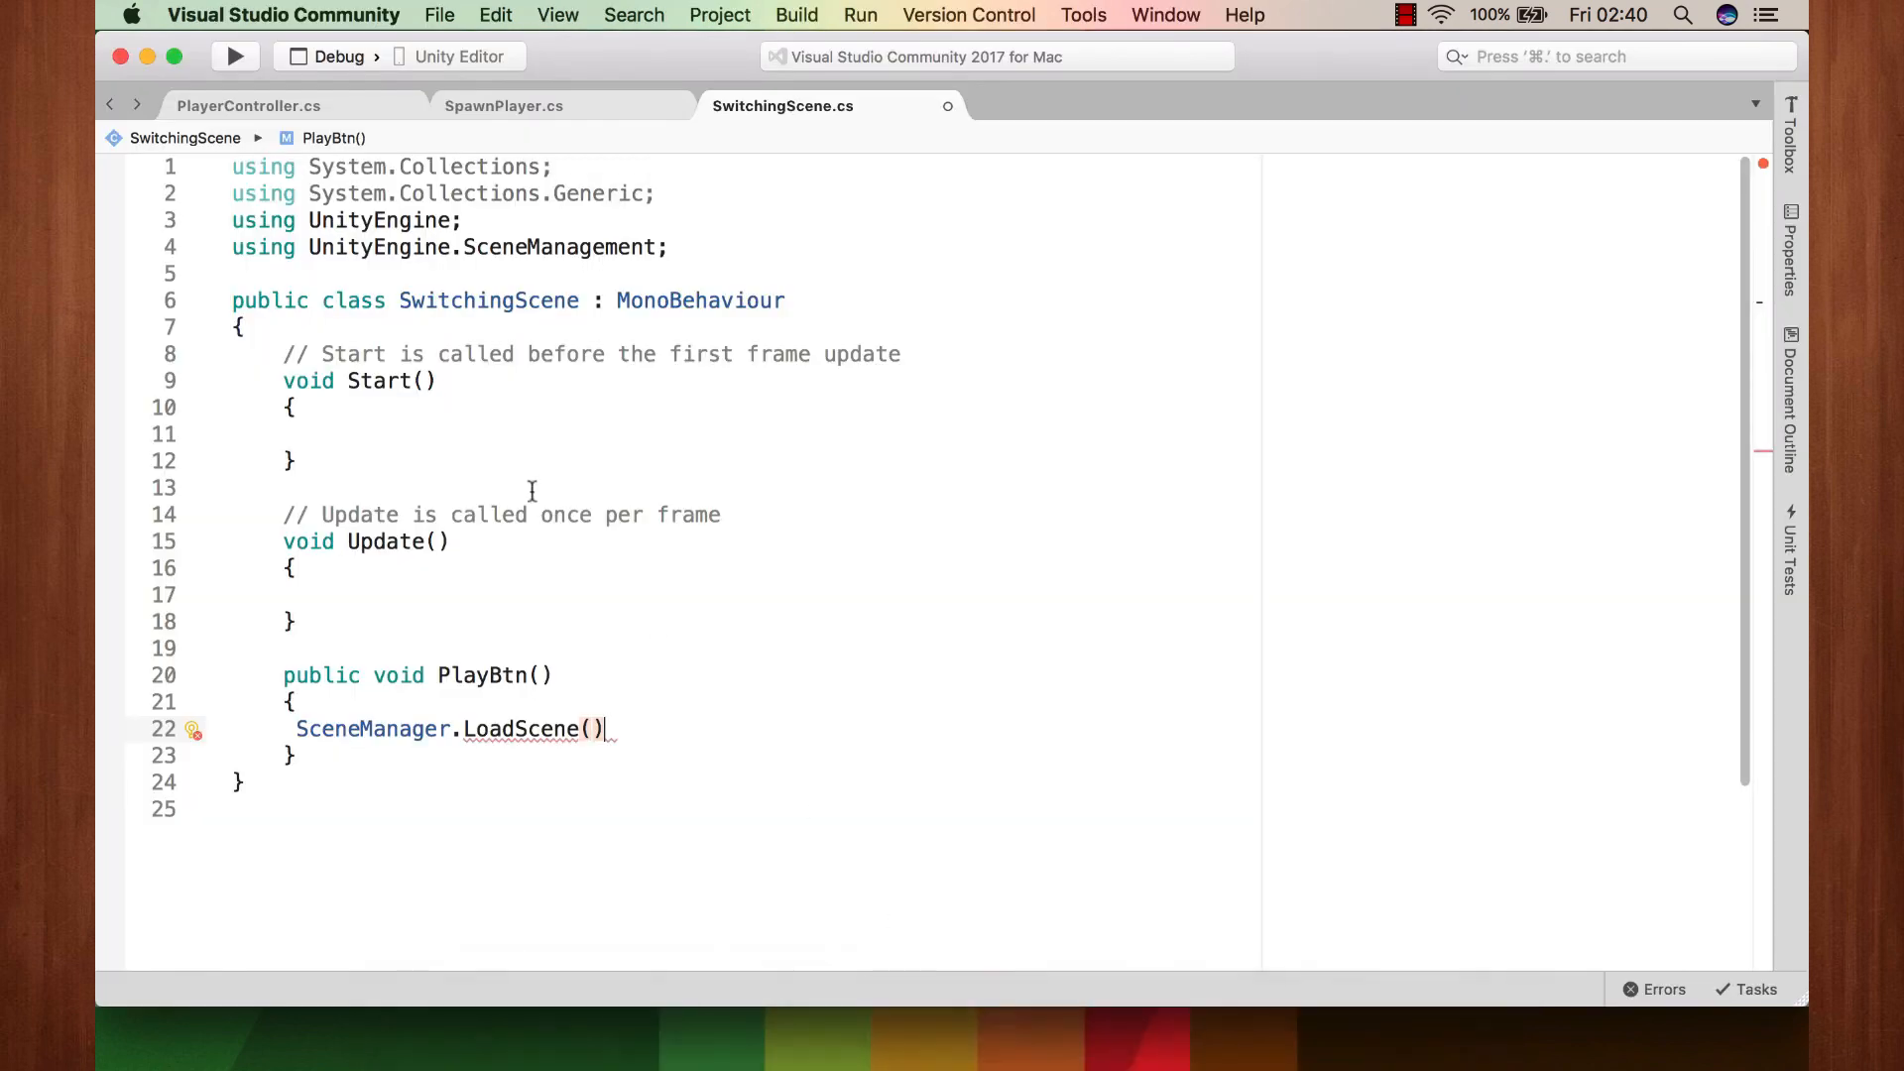
click(595, 729)
text(1)
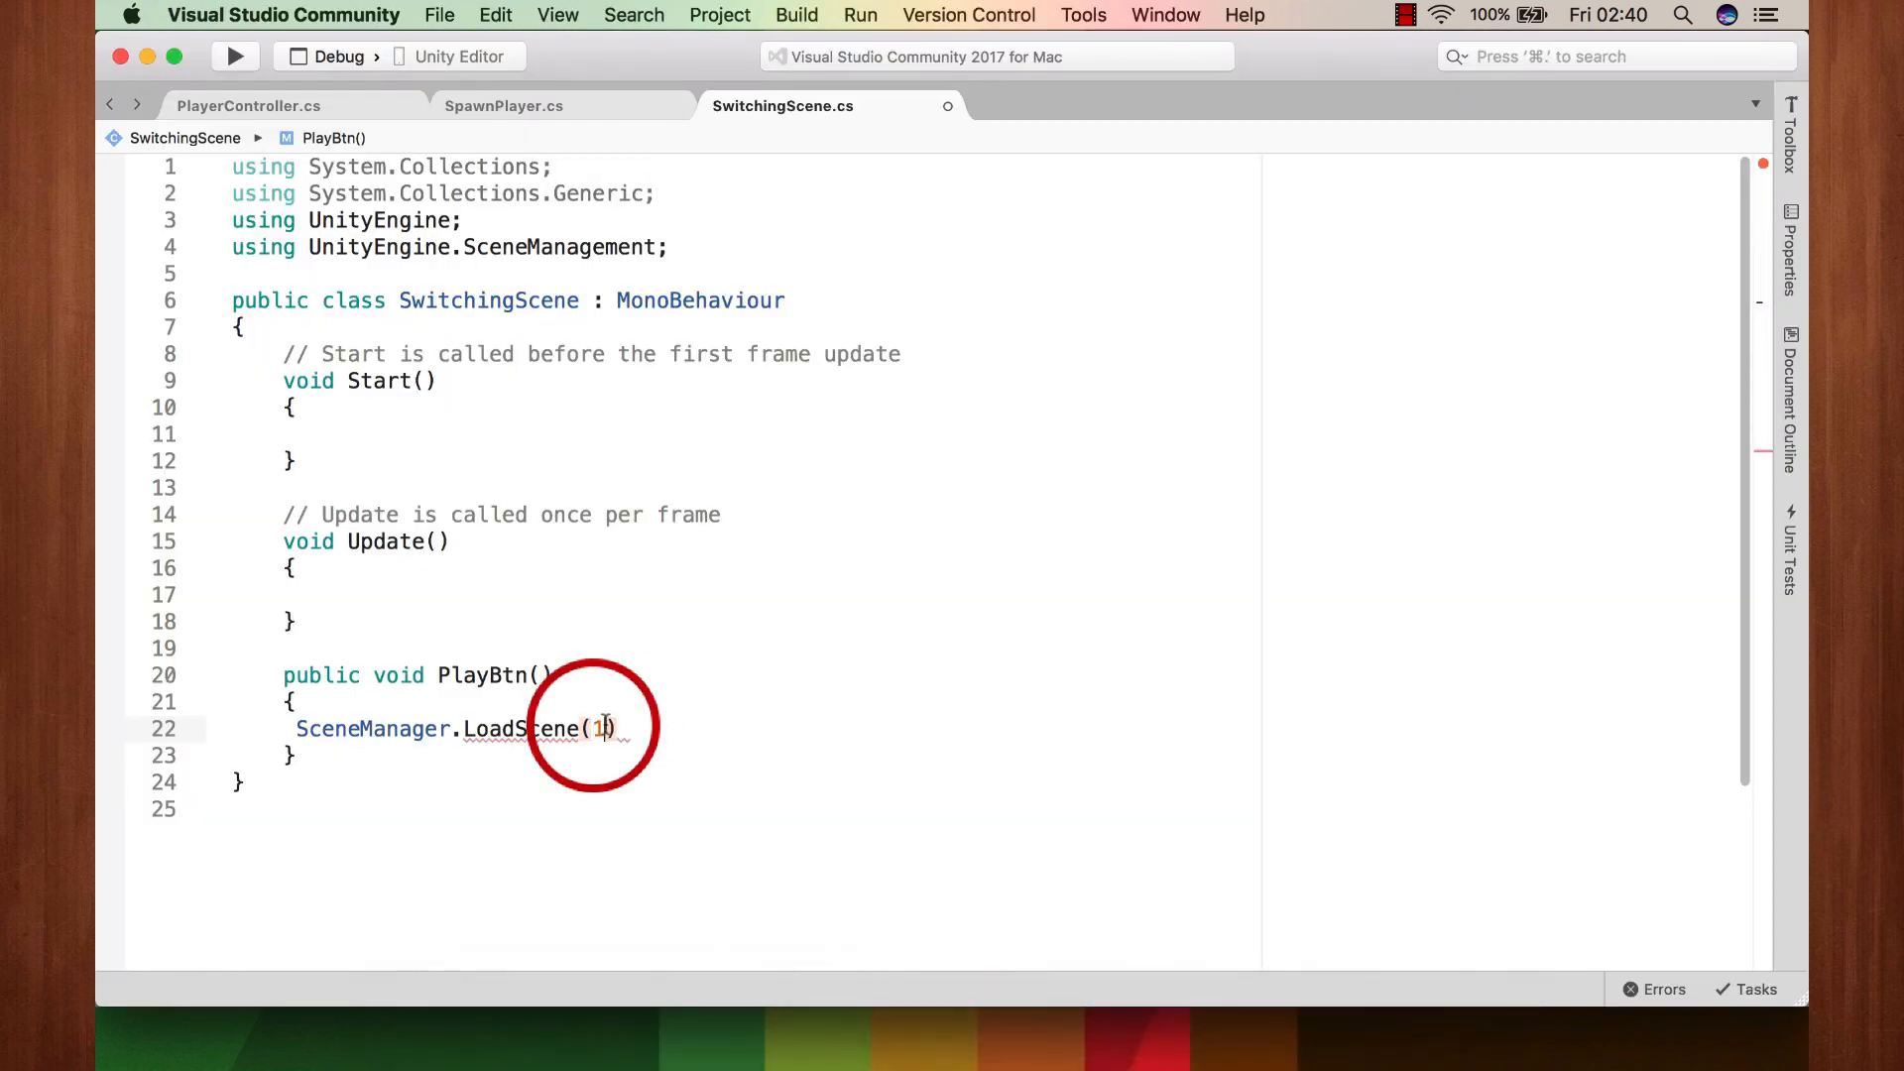
click(624, 726)
text(;)
key(super+s)
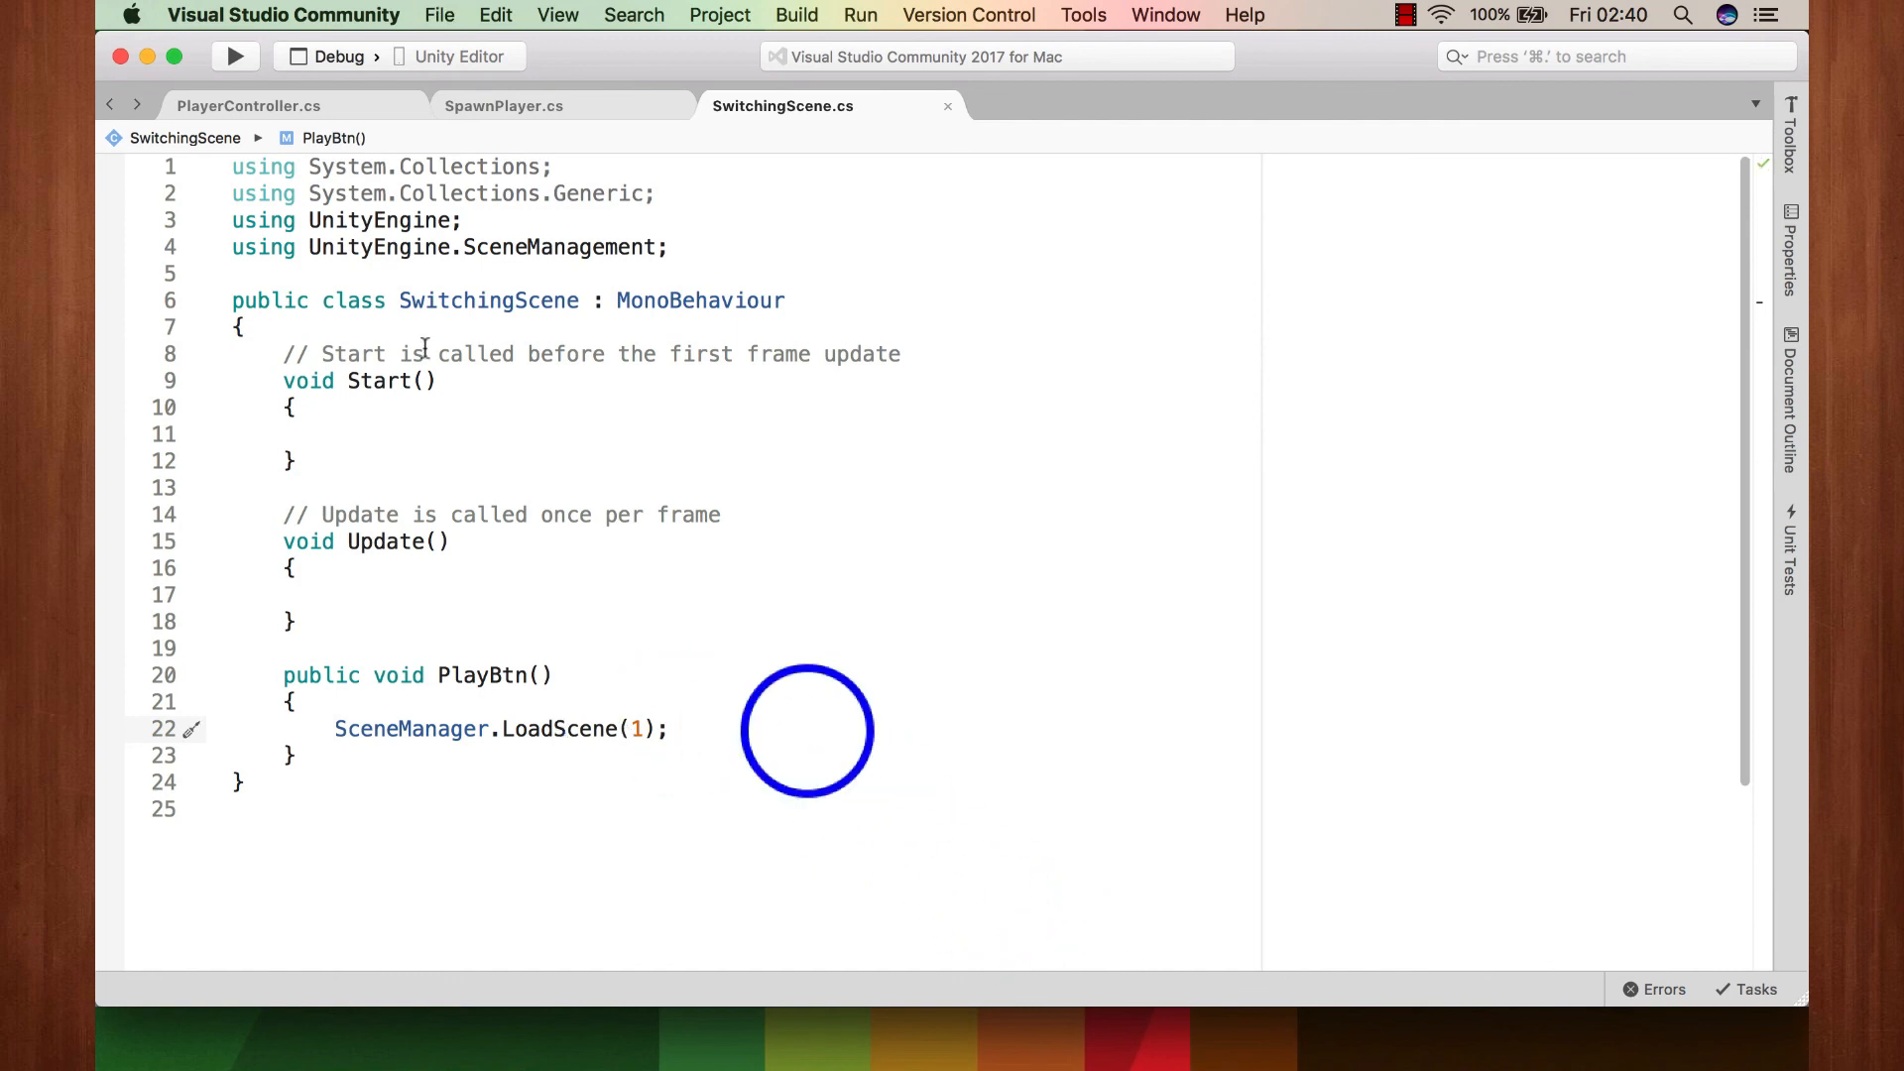
Step: Switch back to Unity and select the PlayButton object under the Canvas panel
mouse_move(795, 1067)
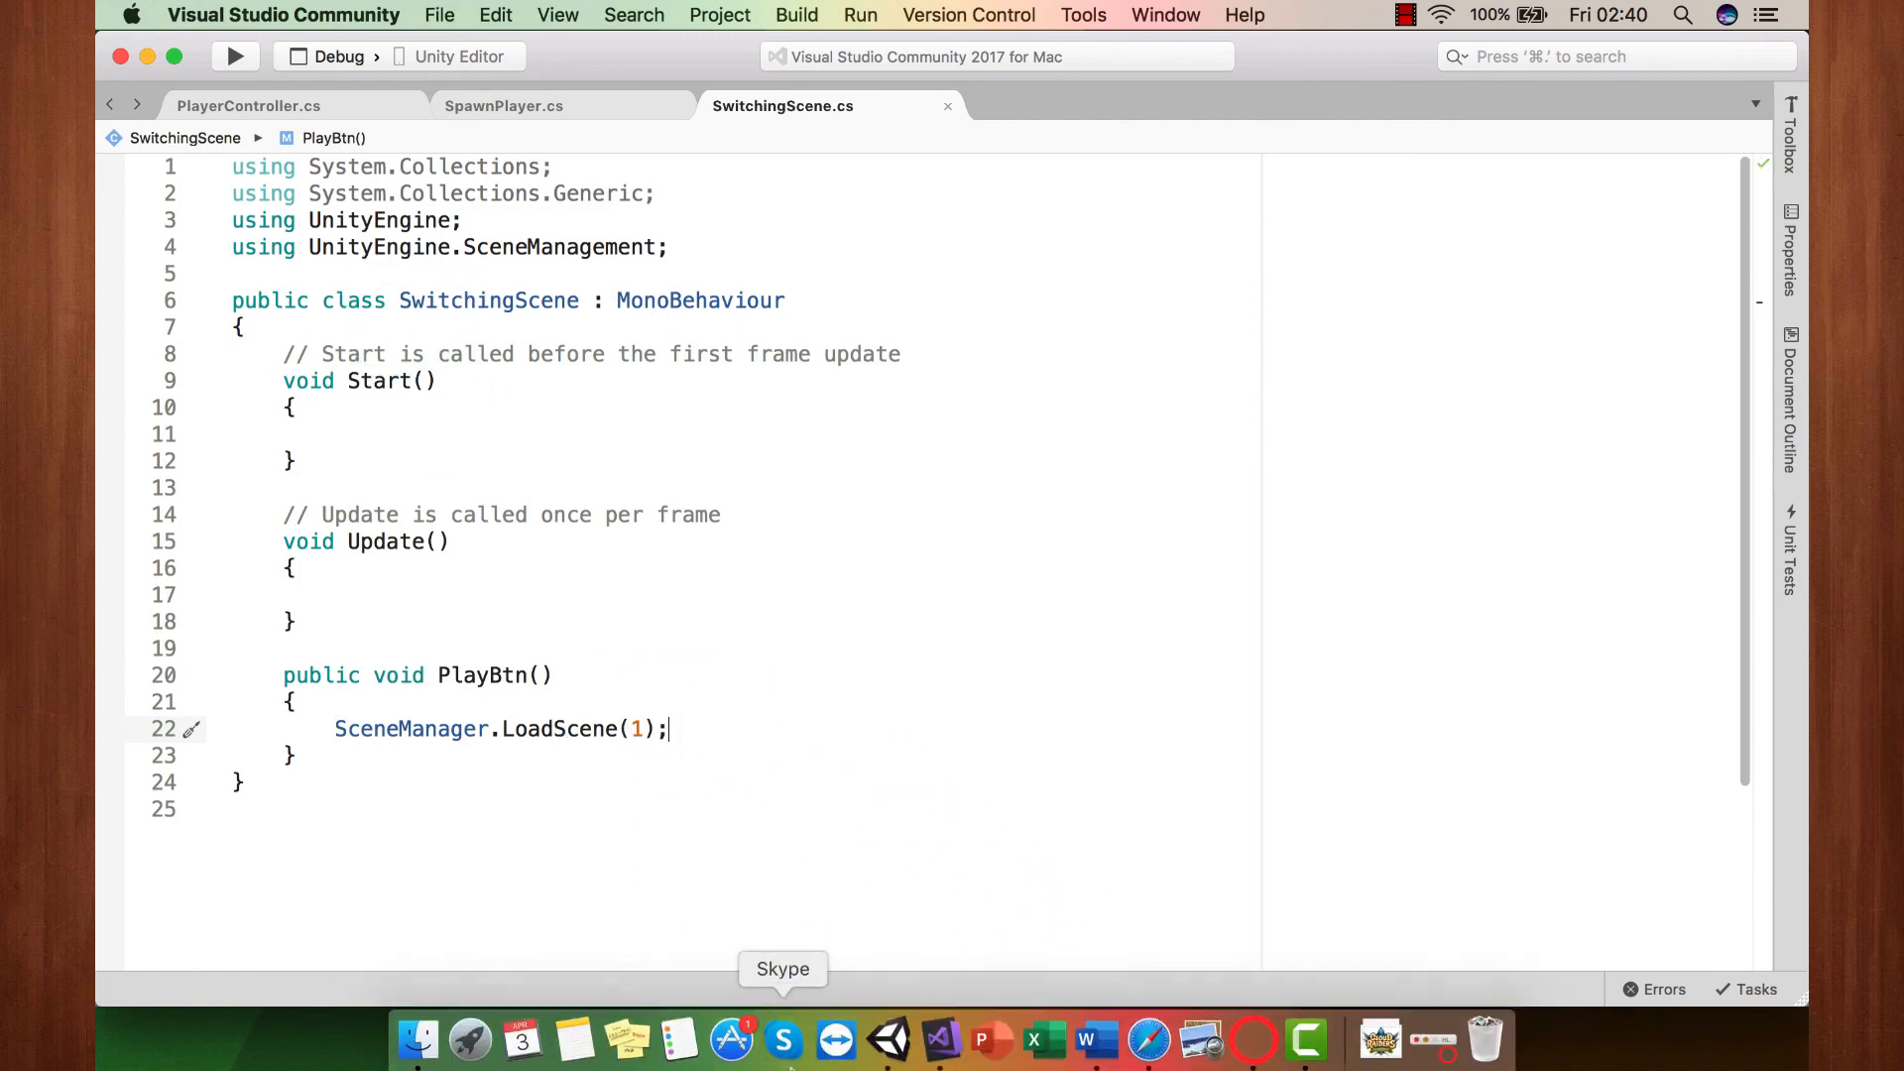
click(888, 1036)
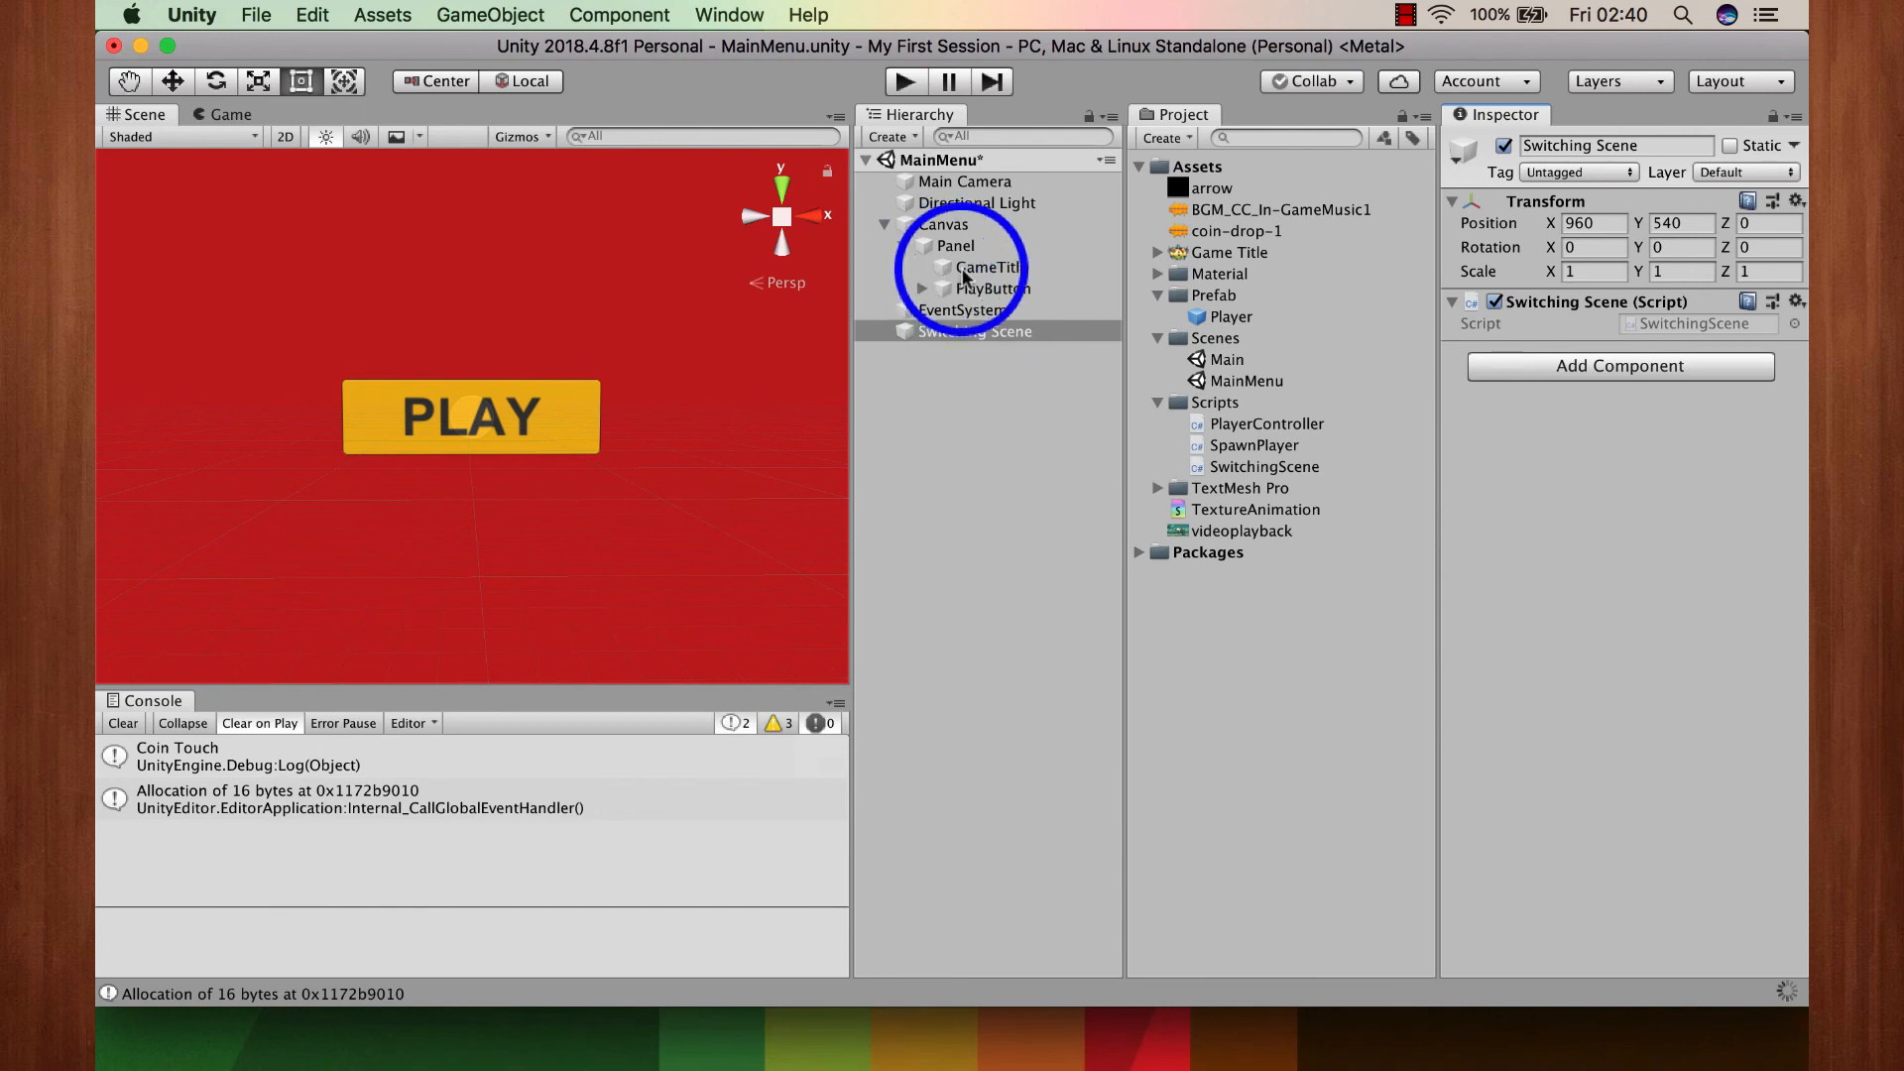
click(972, 287)
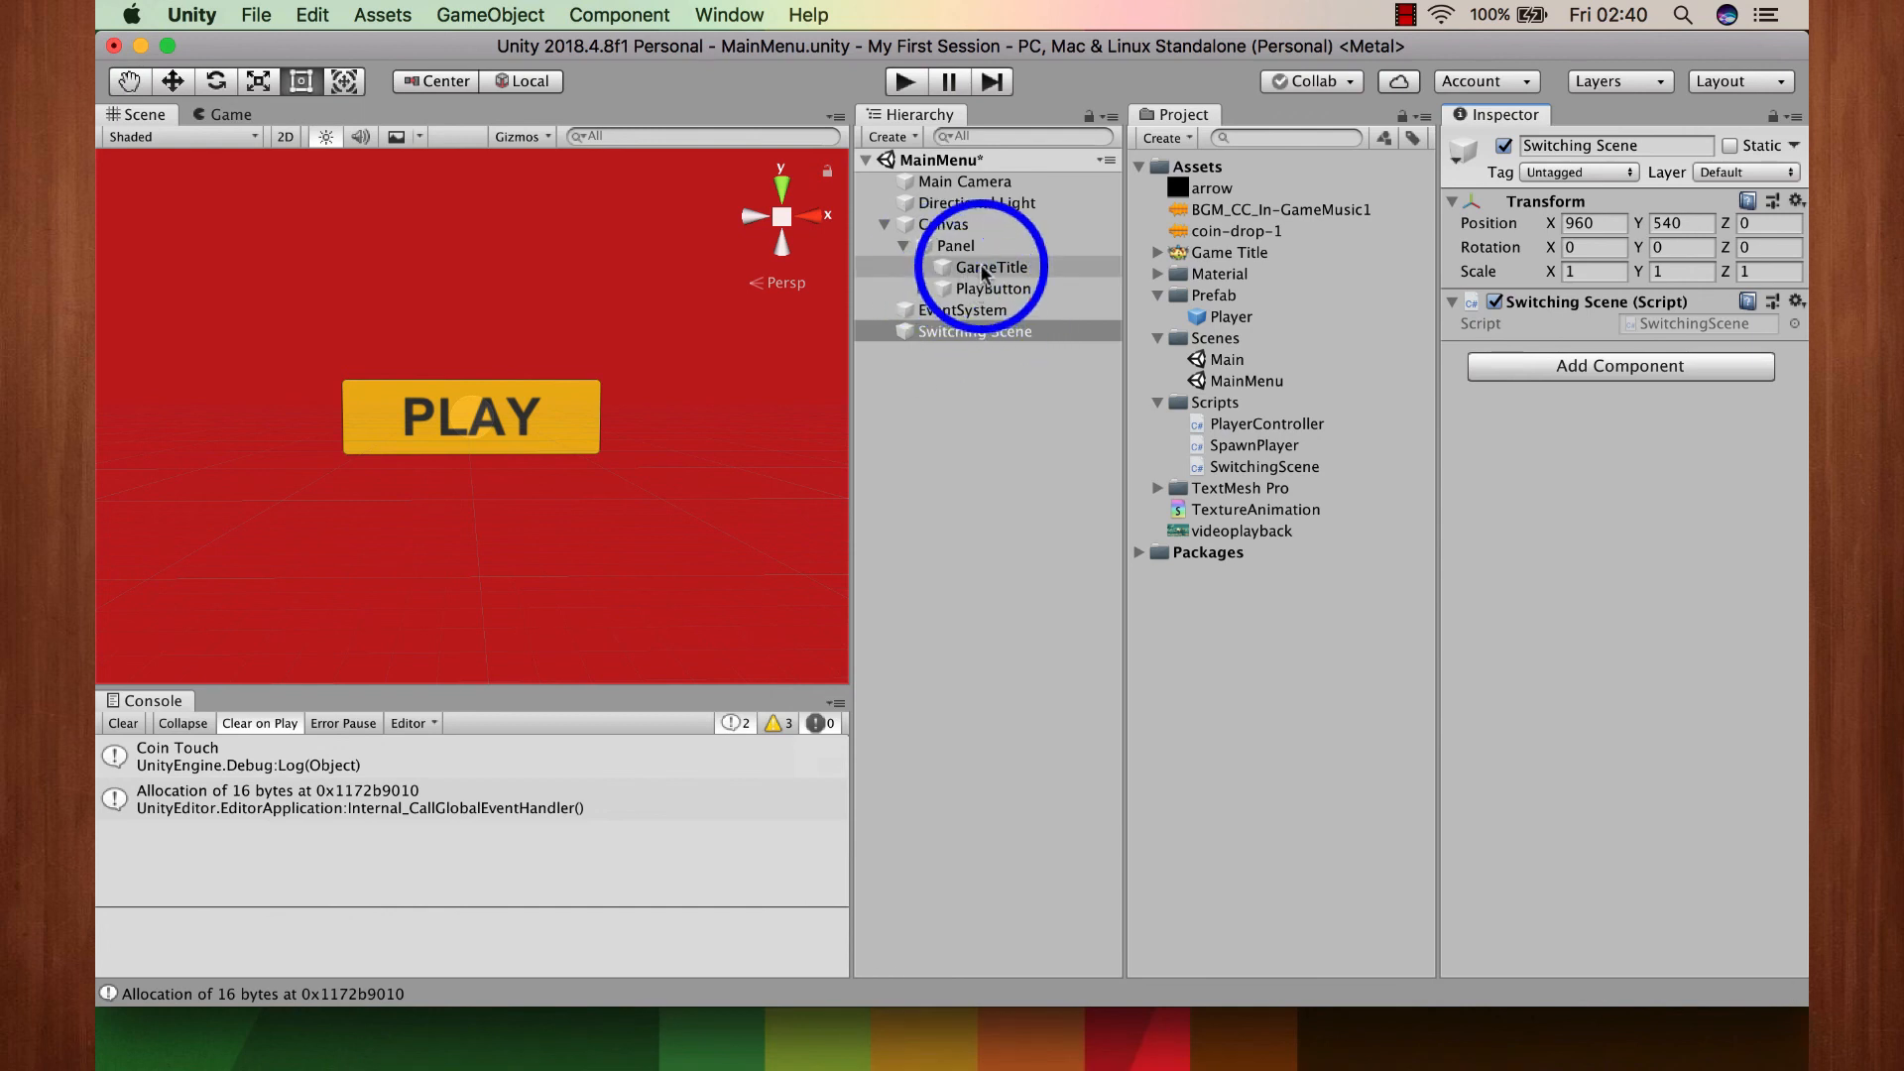
click(984, 270)
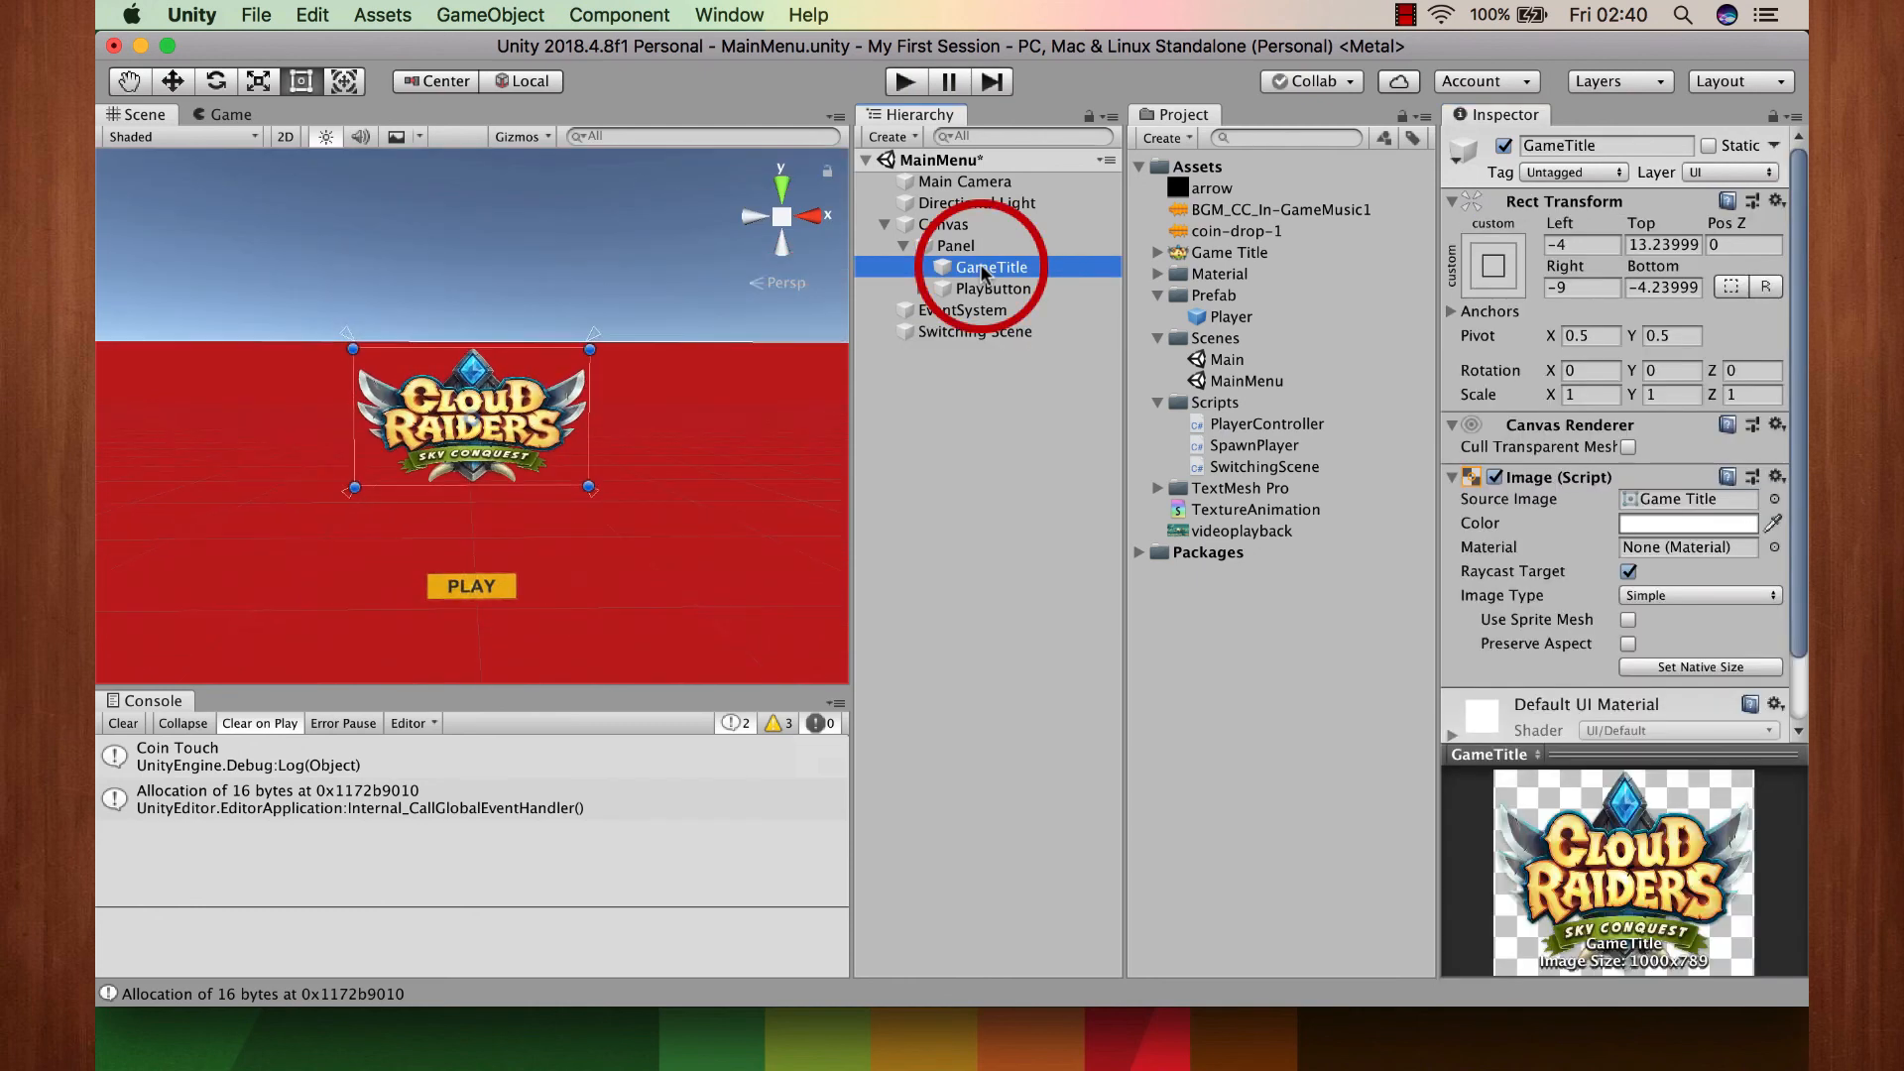
click(987, 288)
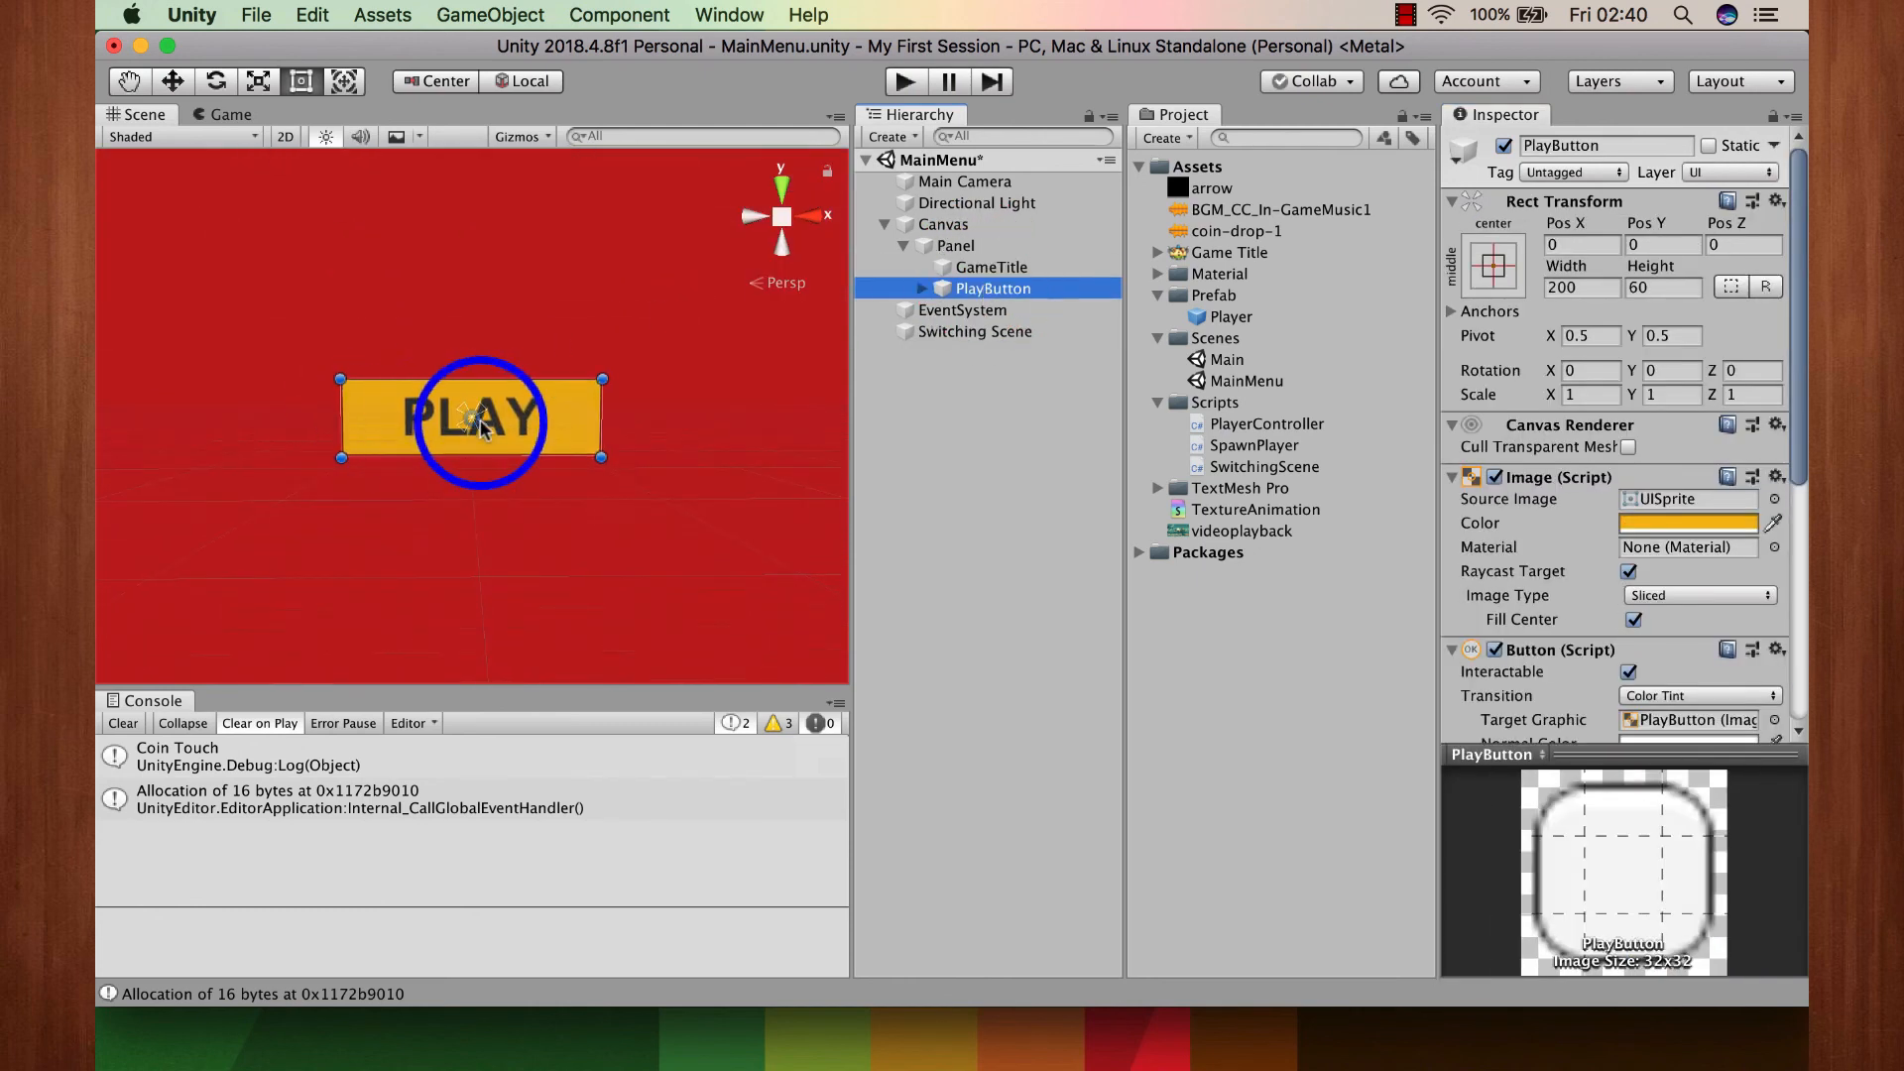
drag(480, 409, 603, 367)
drag(465, 429, 334, 466)
Step: Add an On Click () entry to PlayButton's Button component and assign the Switching Scene object to it
scroll(1564, 565, down, 10)
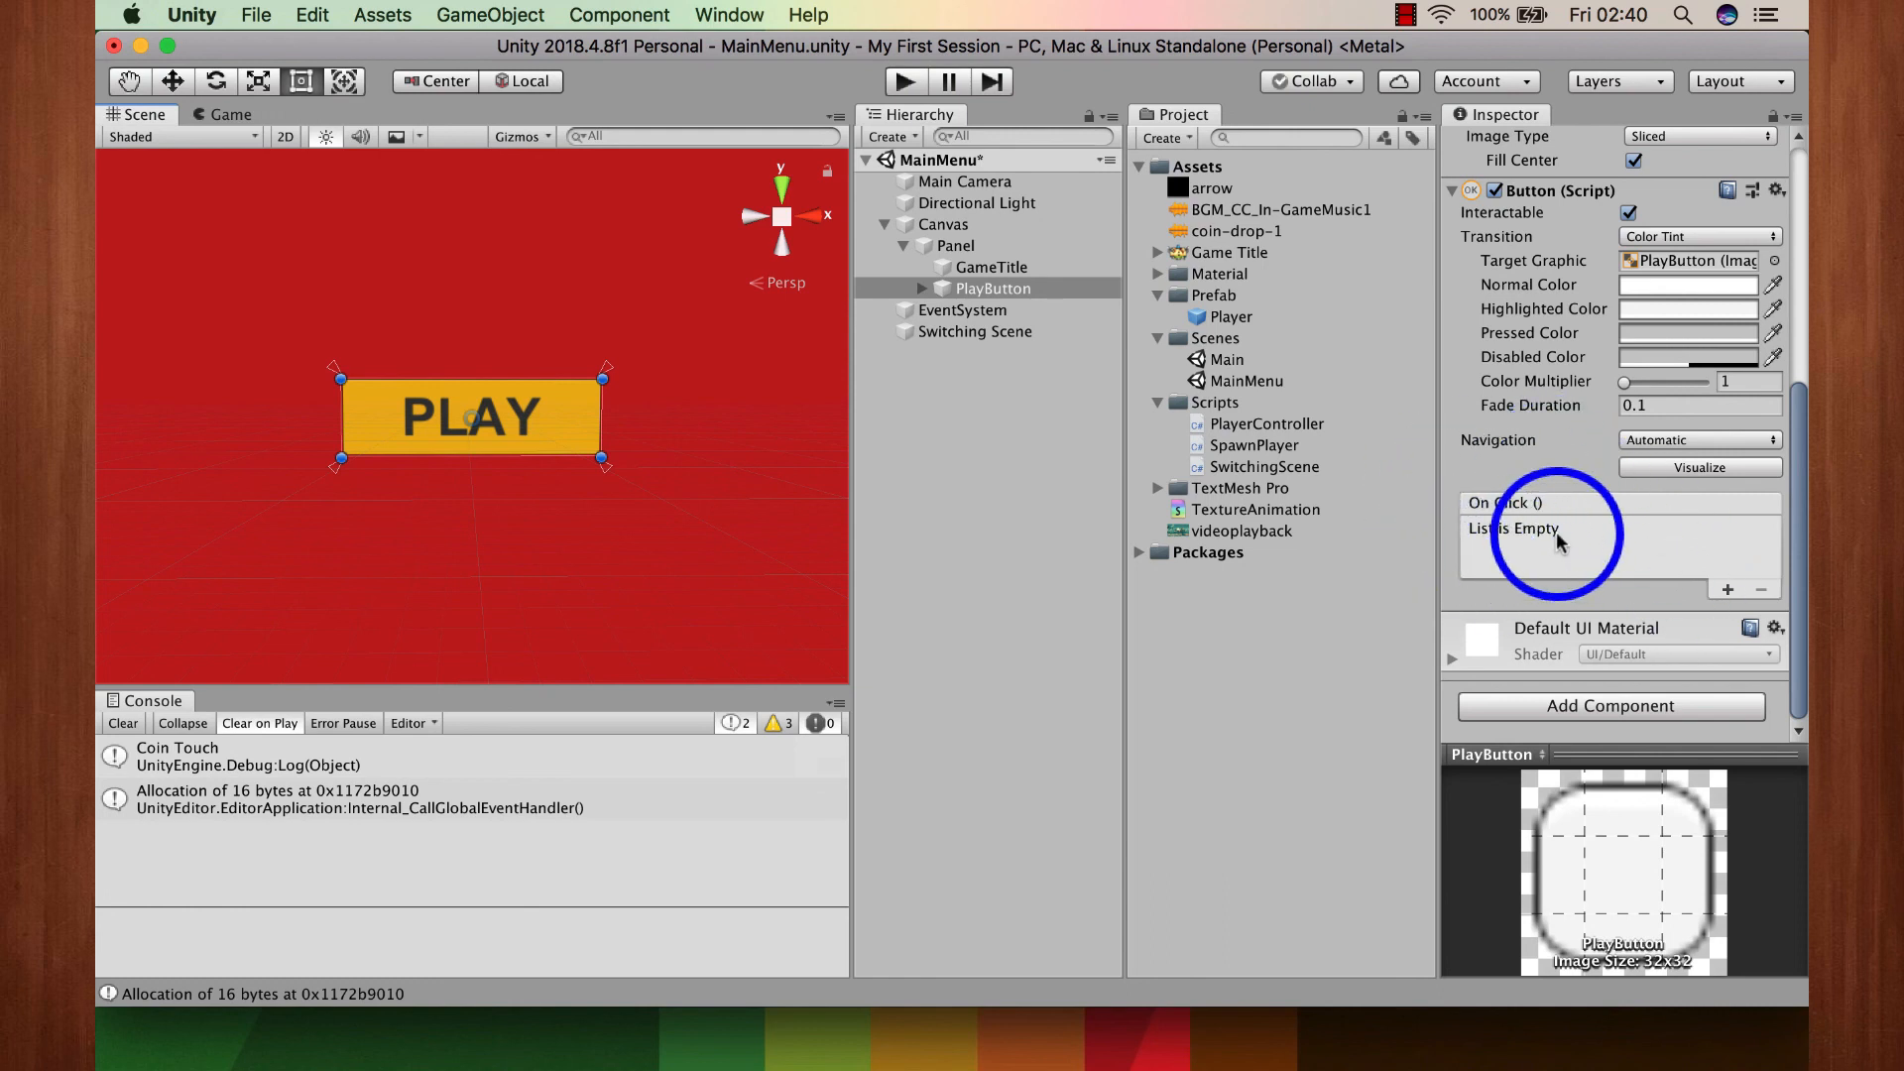
click(1728, 590)
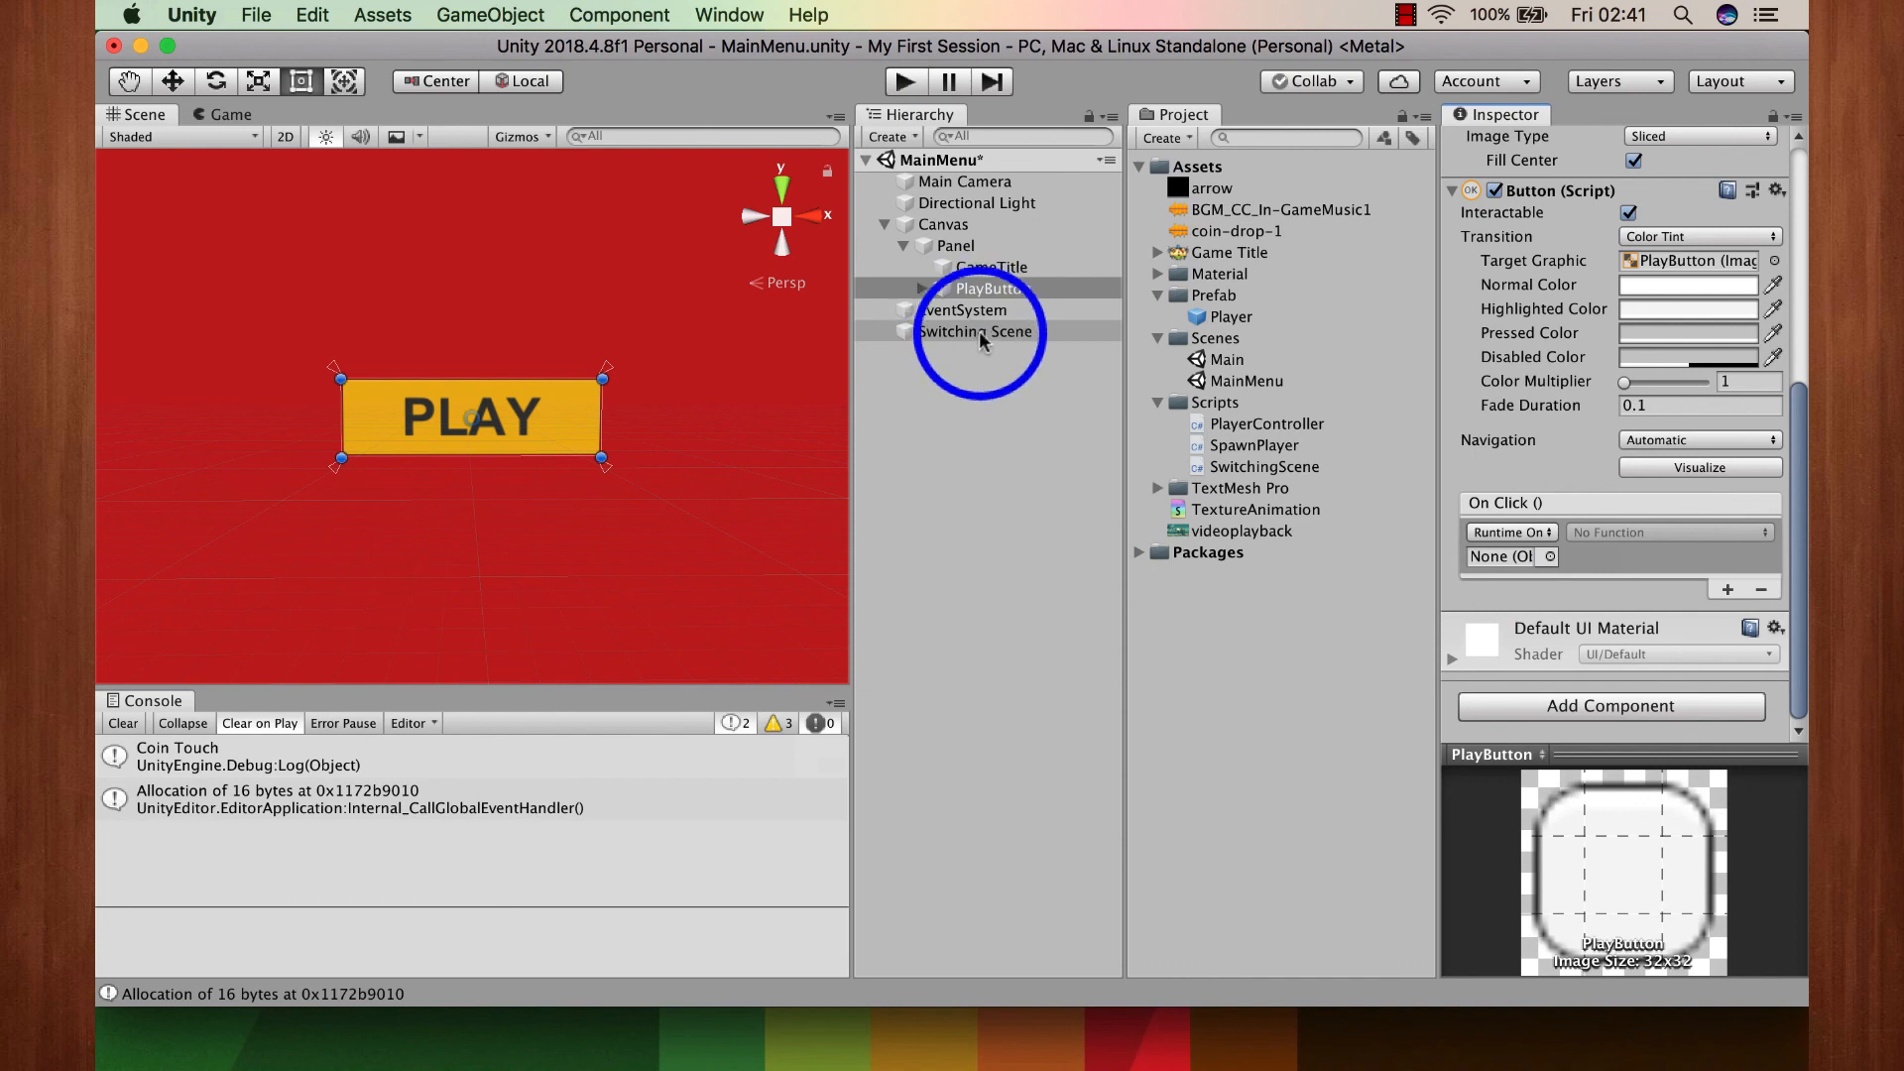
drag(980, 339, 1512, 560)
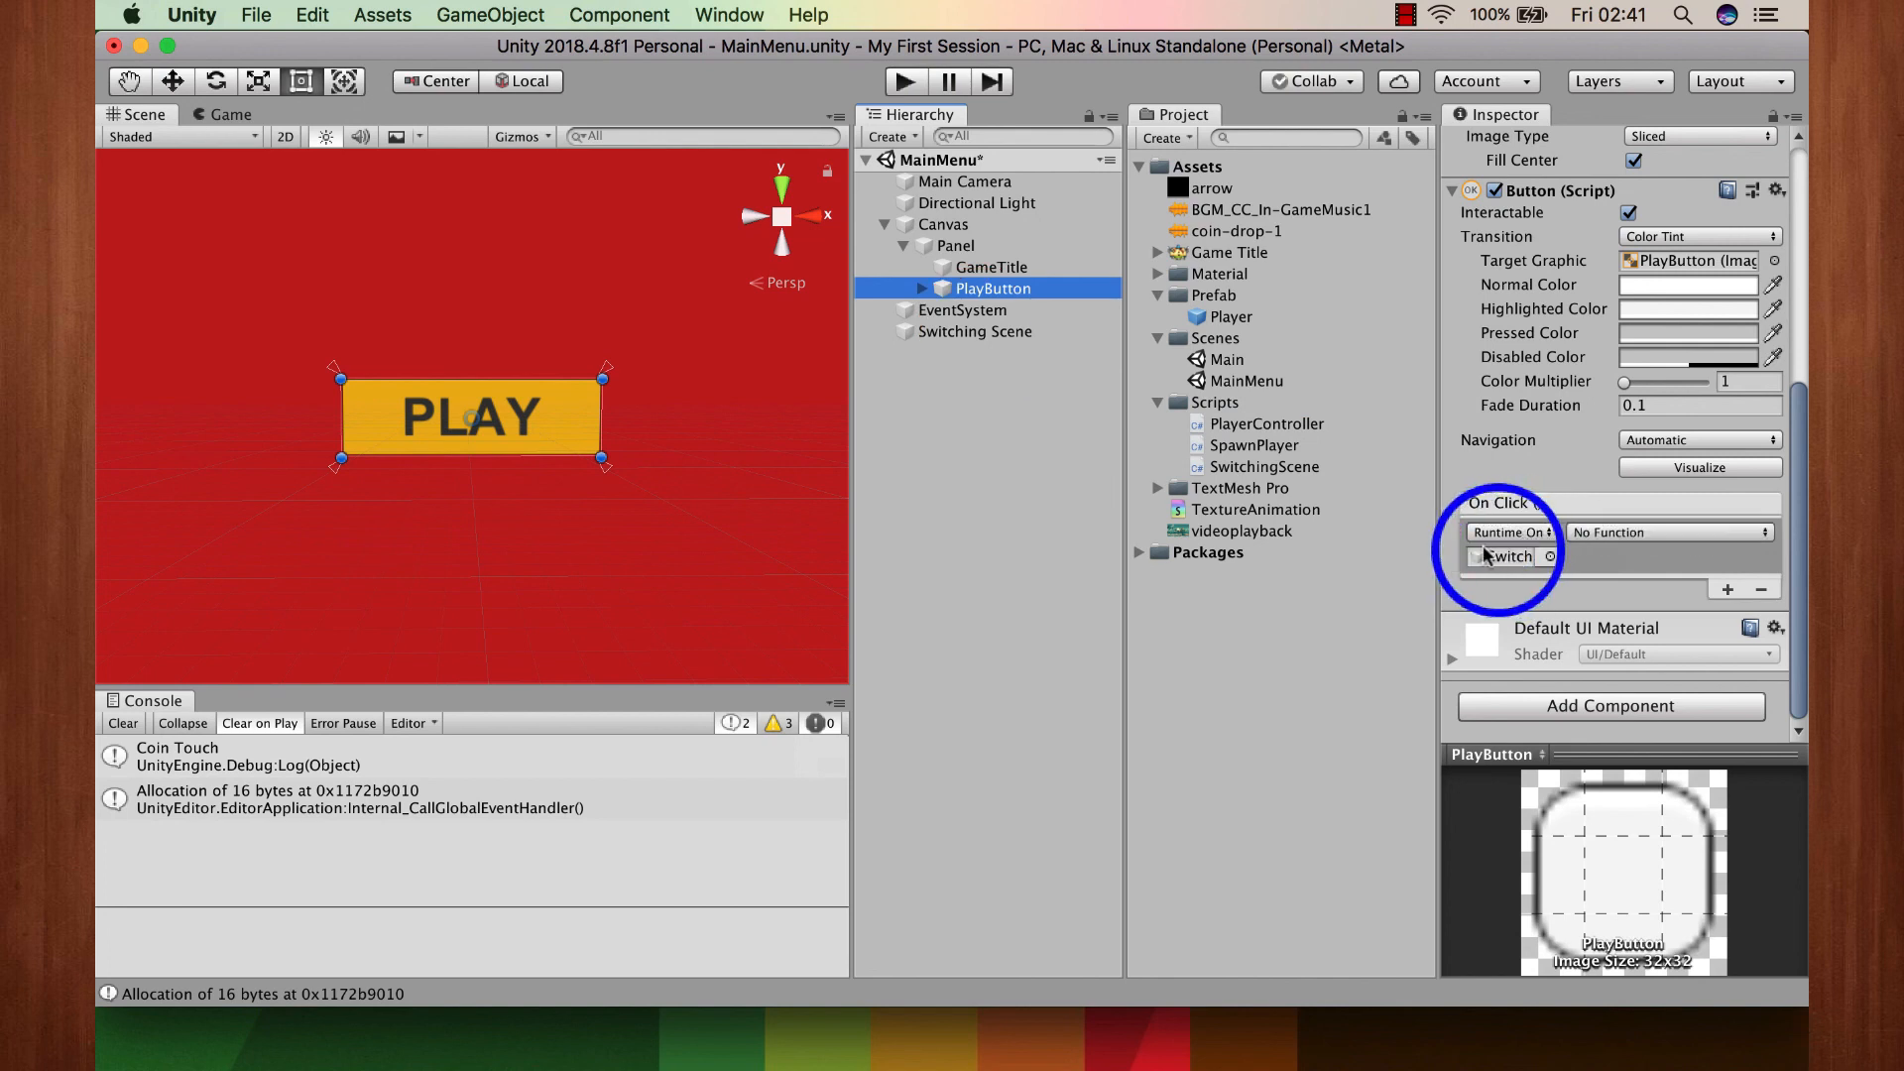
Step: Set the On Click () entry's function to SwitchingScene.PlayBtn and save the scene
click(1607, 533)
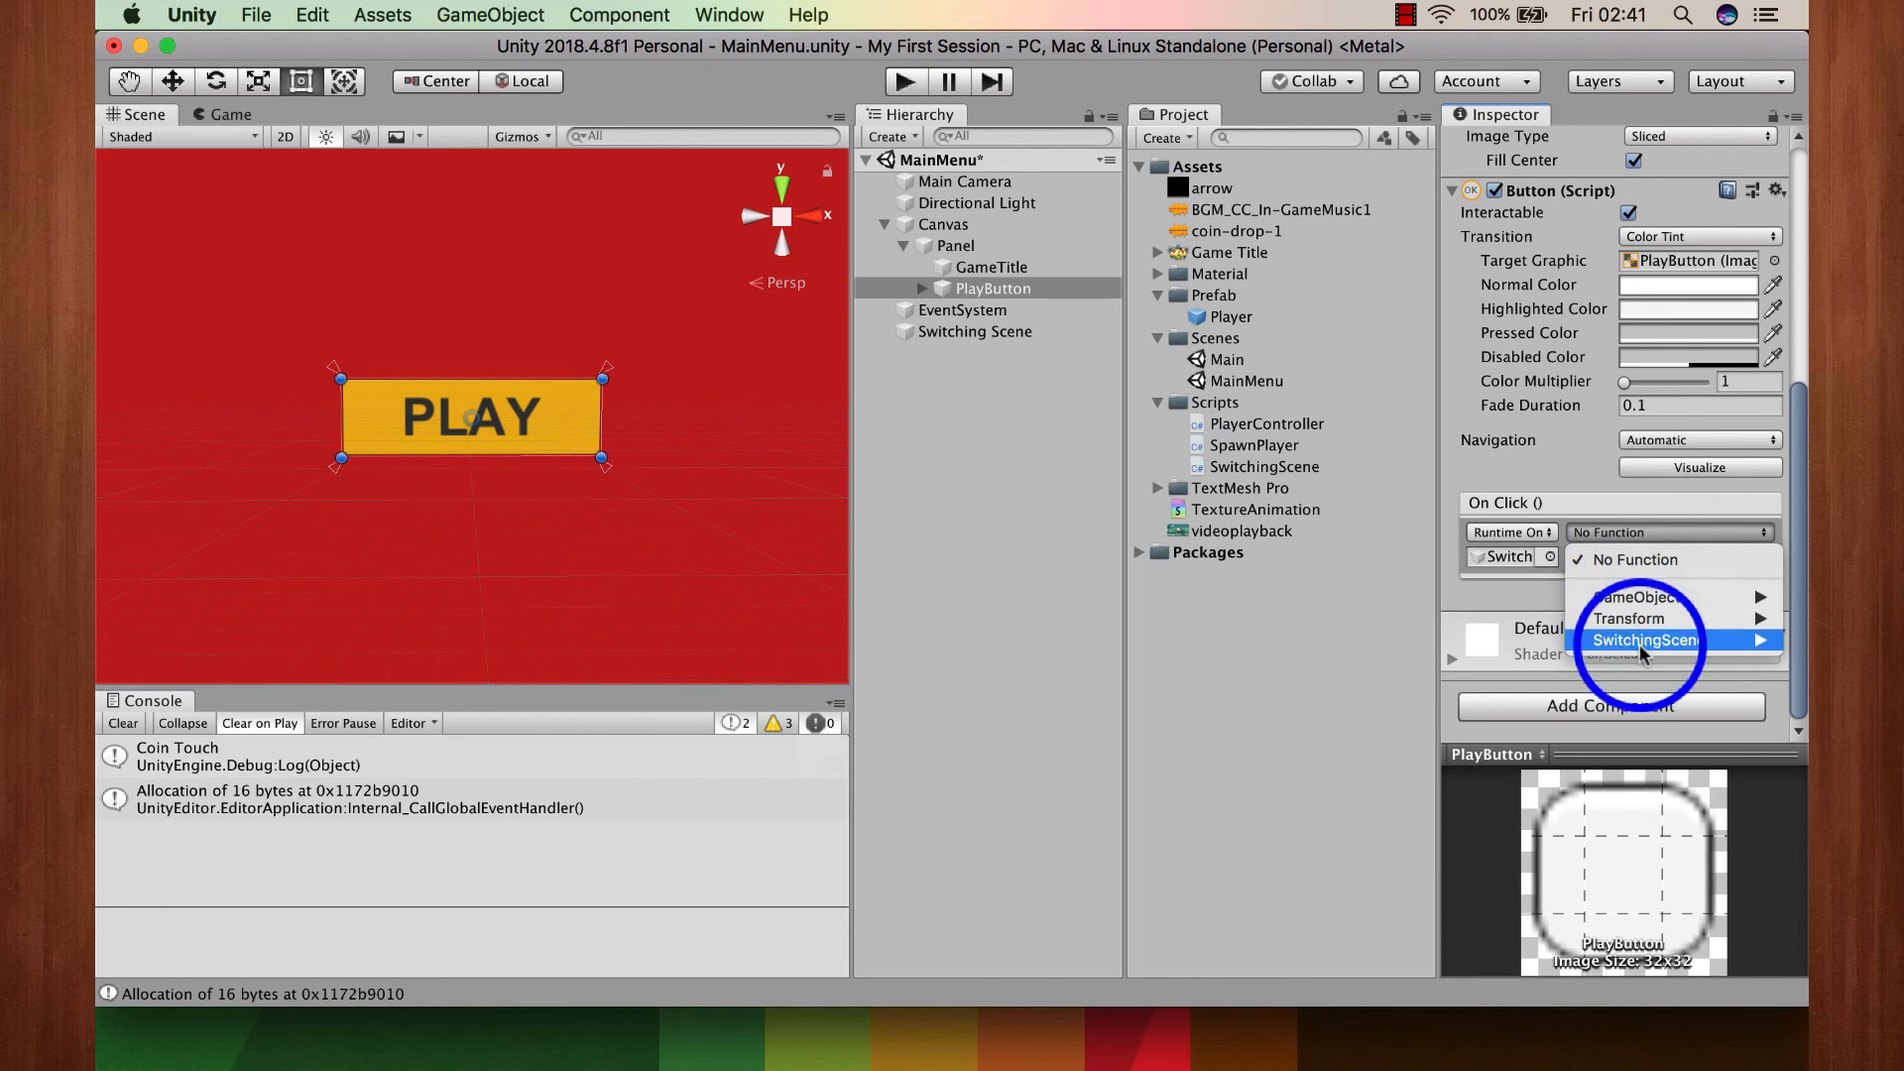
mouse_move(1644, 643)
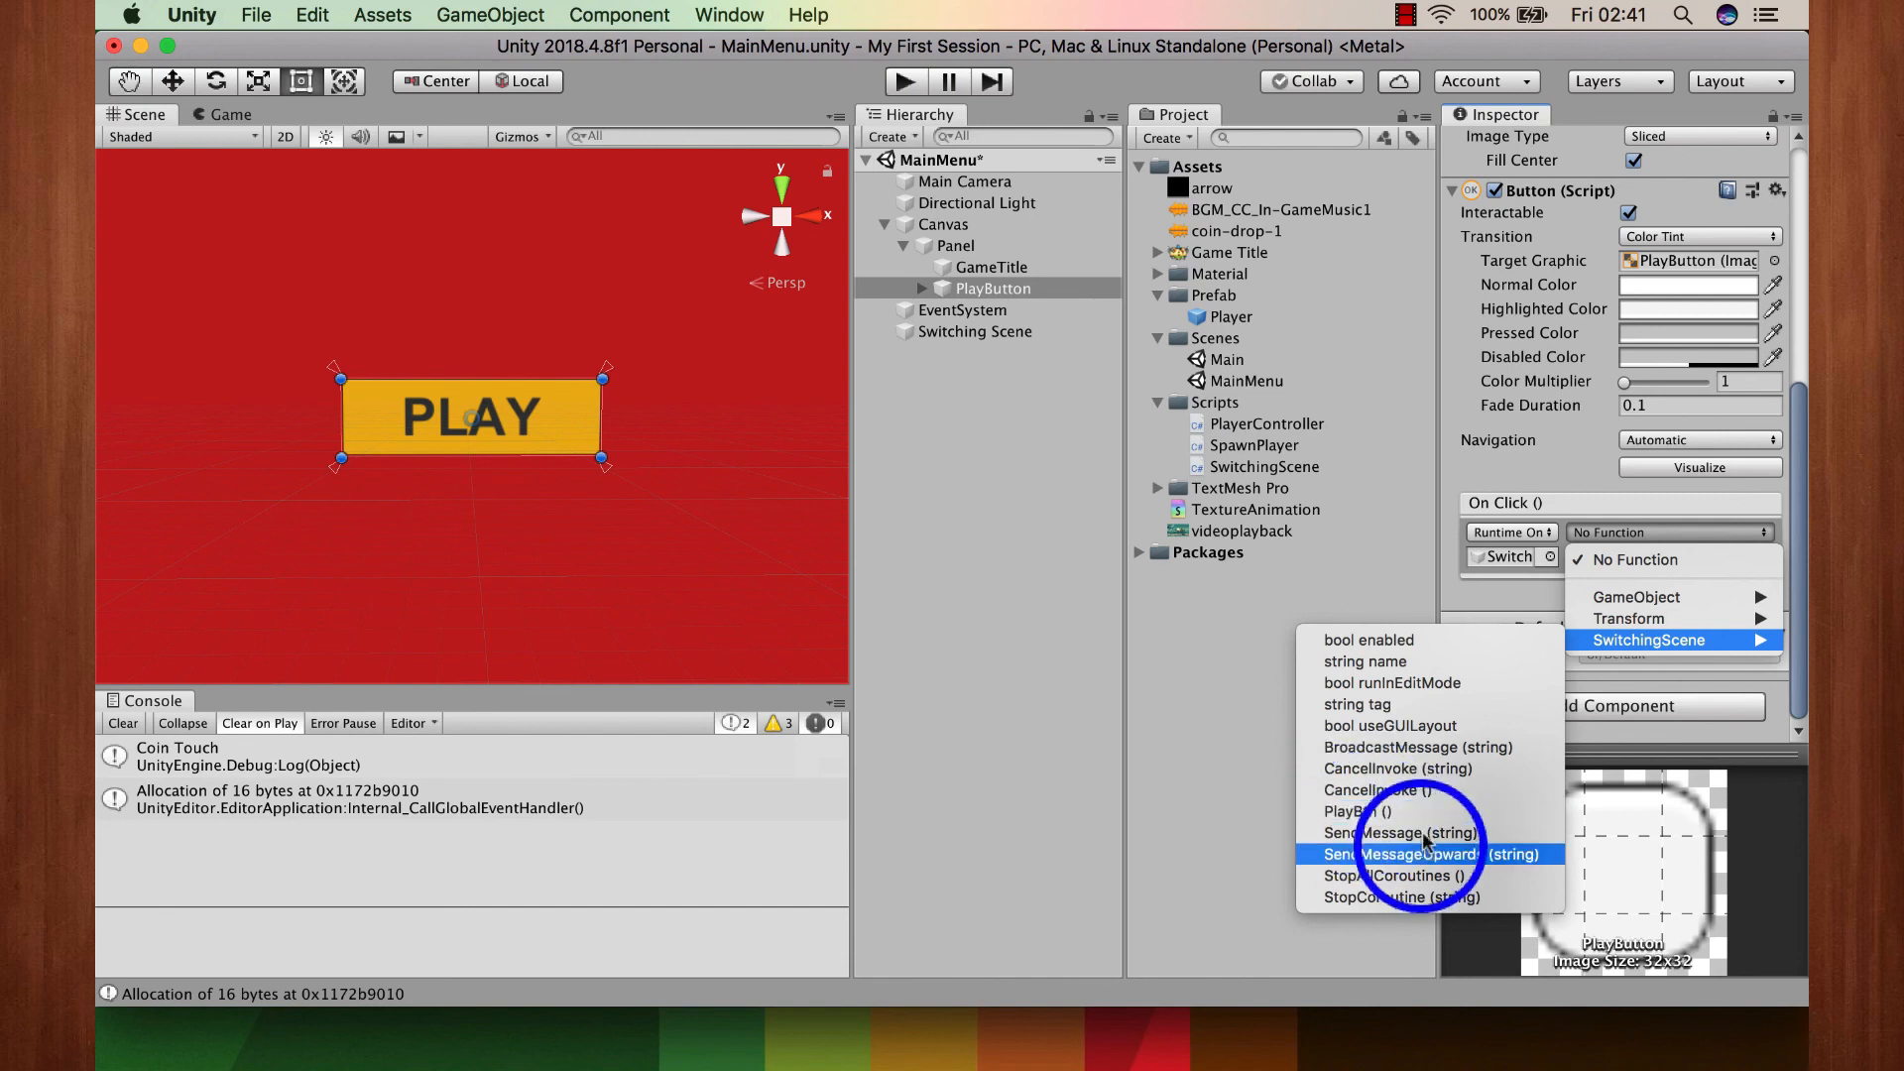
click(1376, 814)
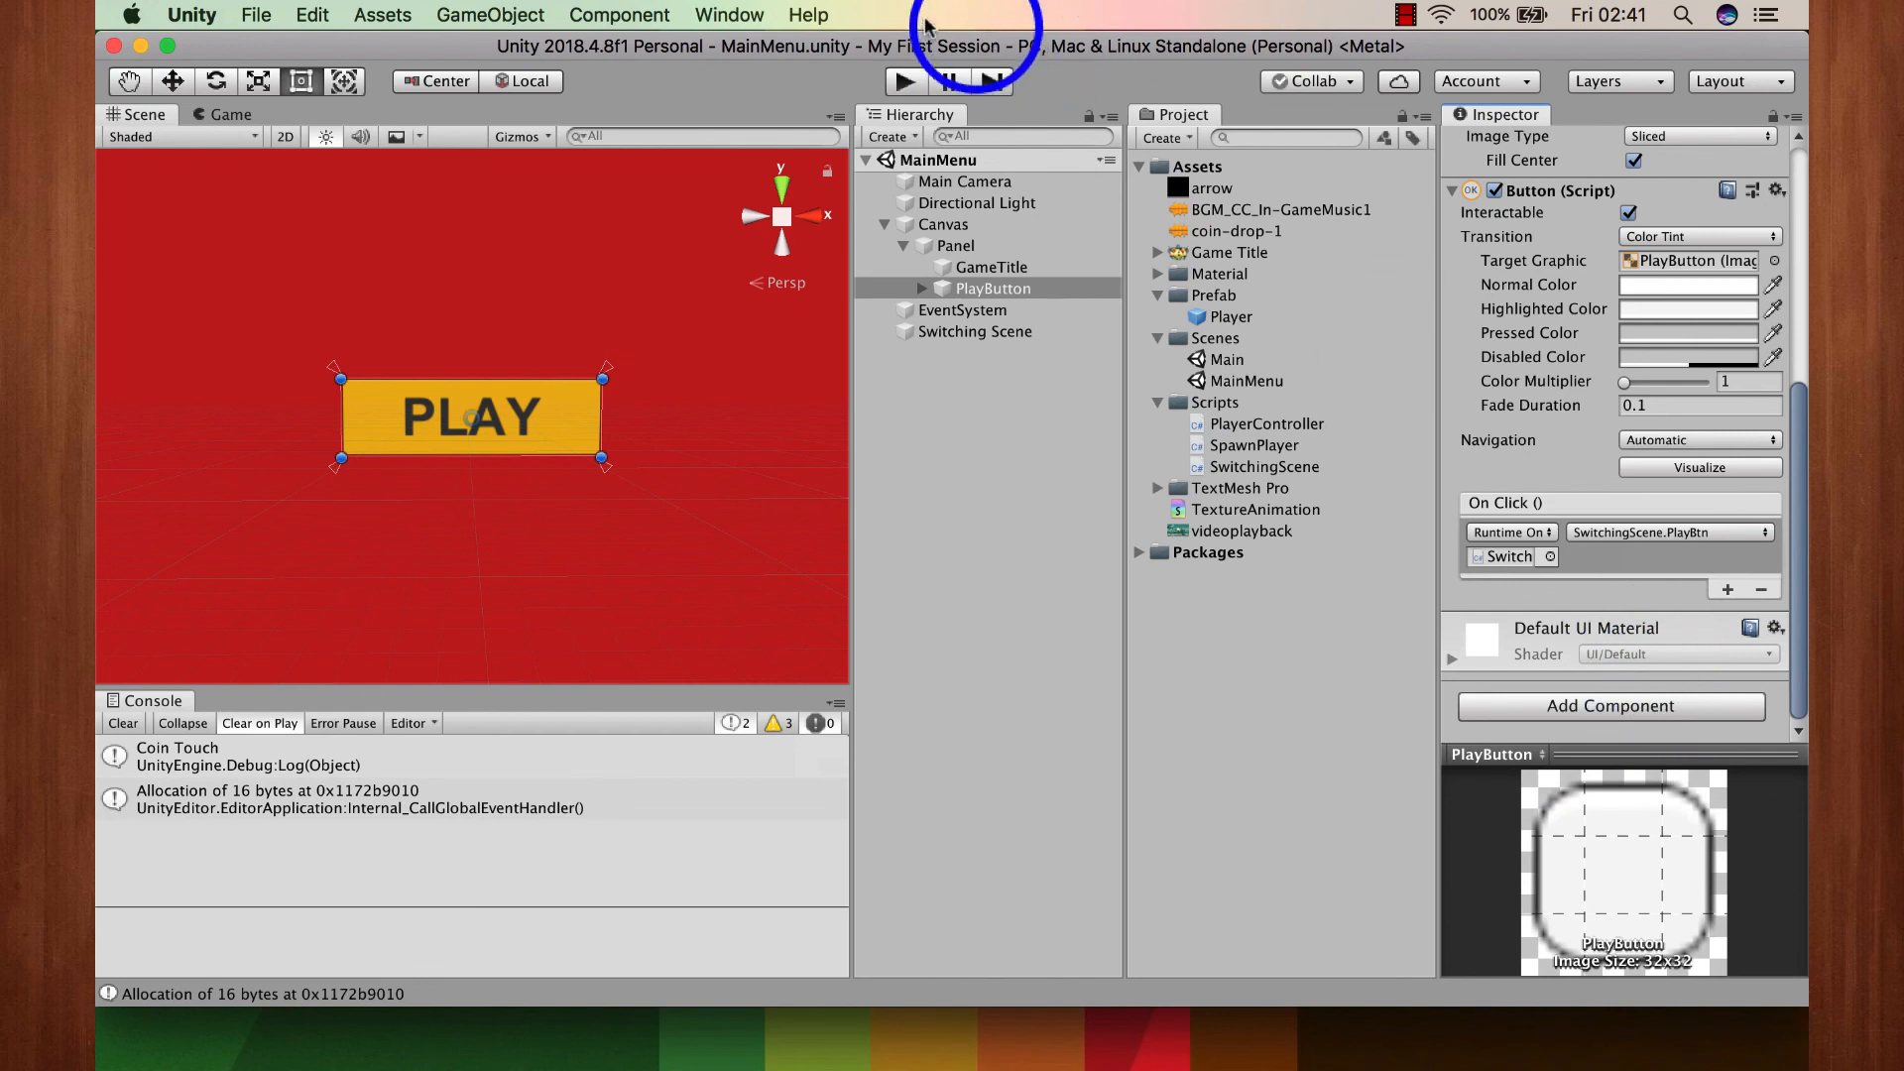
Step: Run the MainMenu scene in play mode, start the game with the PLAY button and try moving the player forward
click(899, 84)
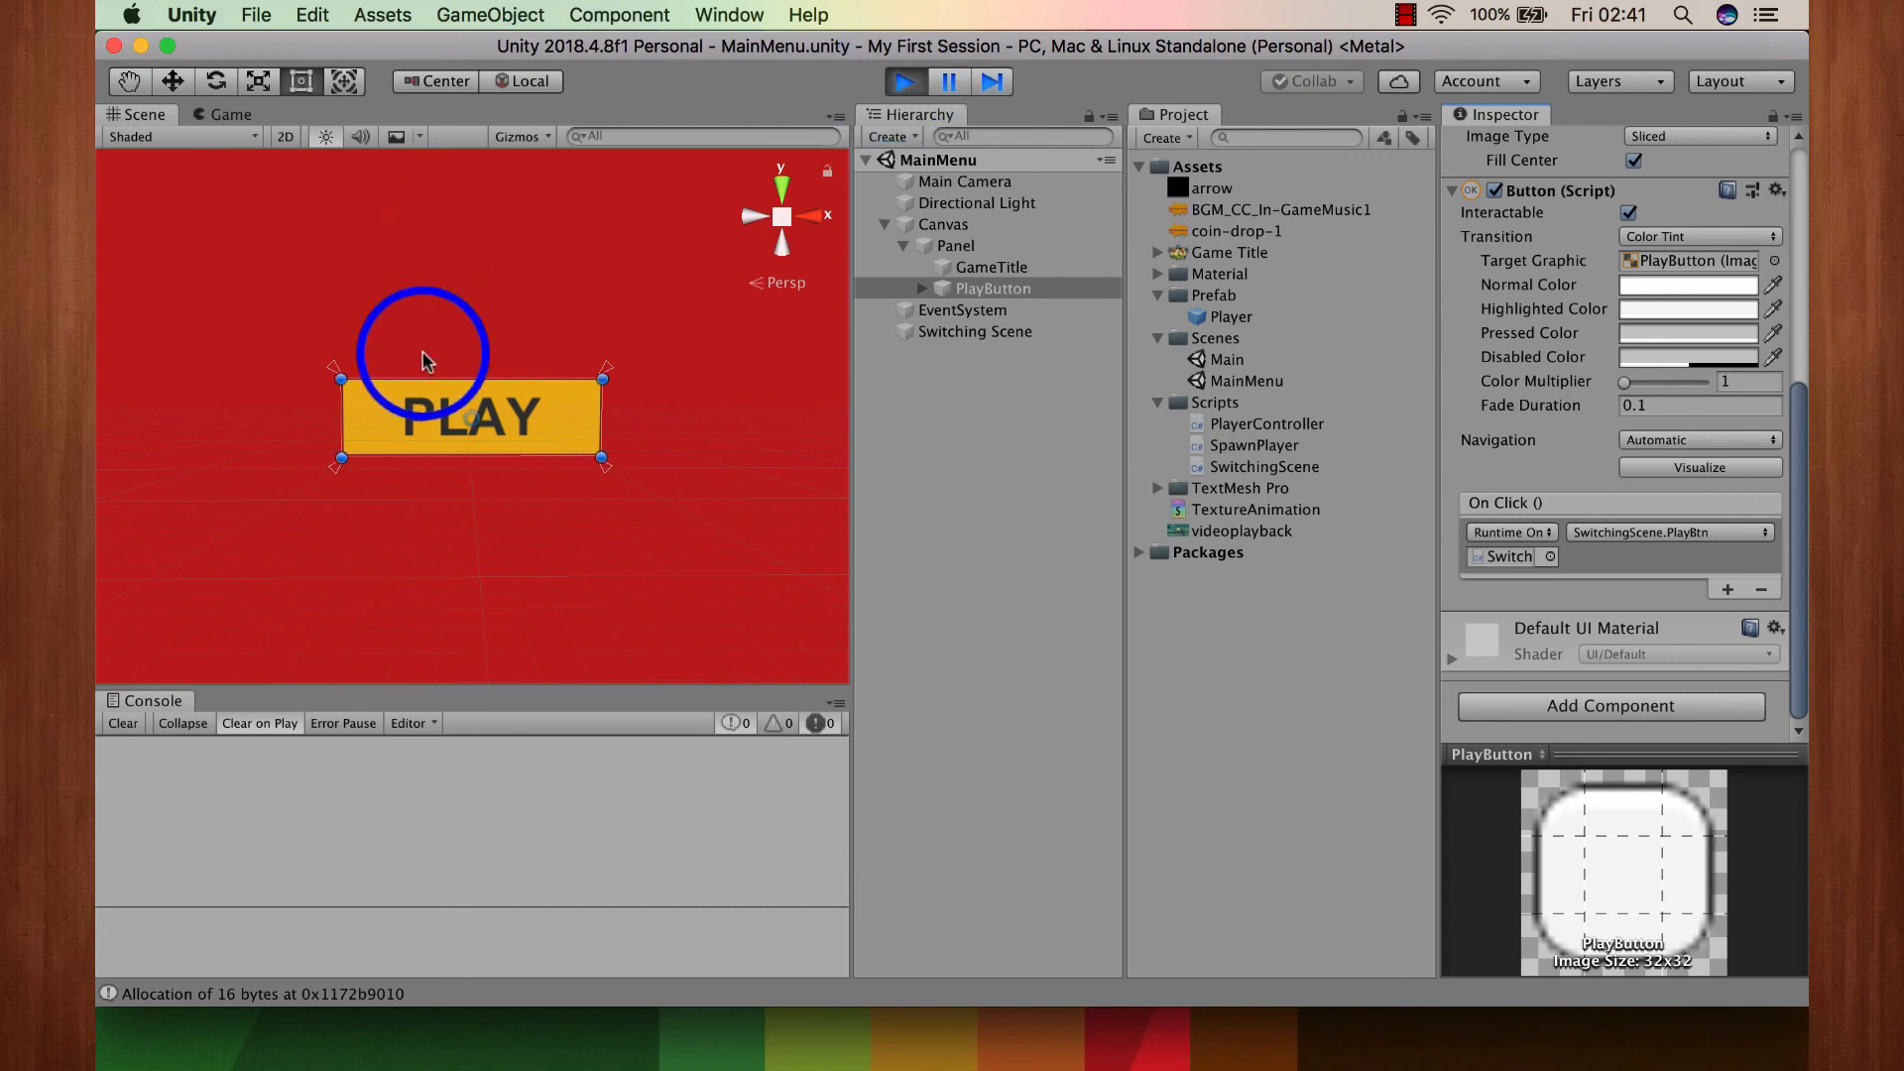
click(473, 419)
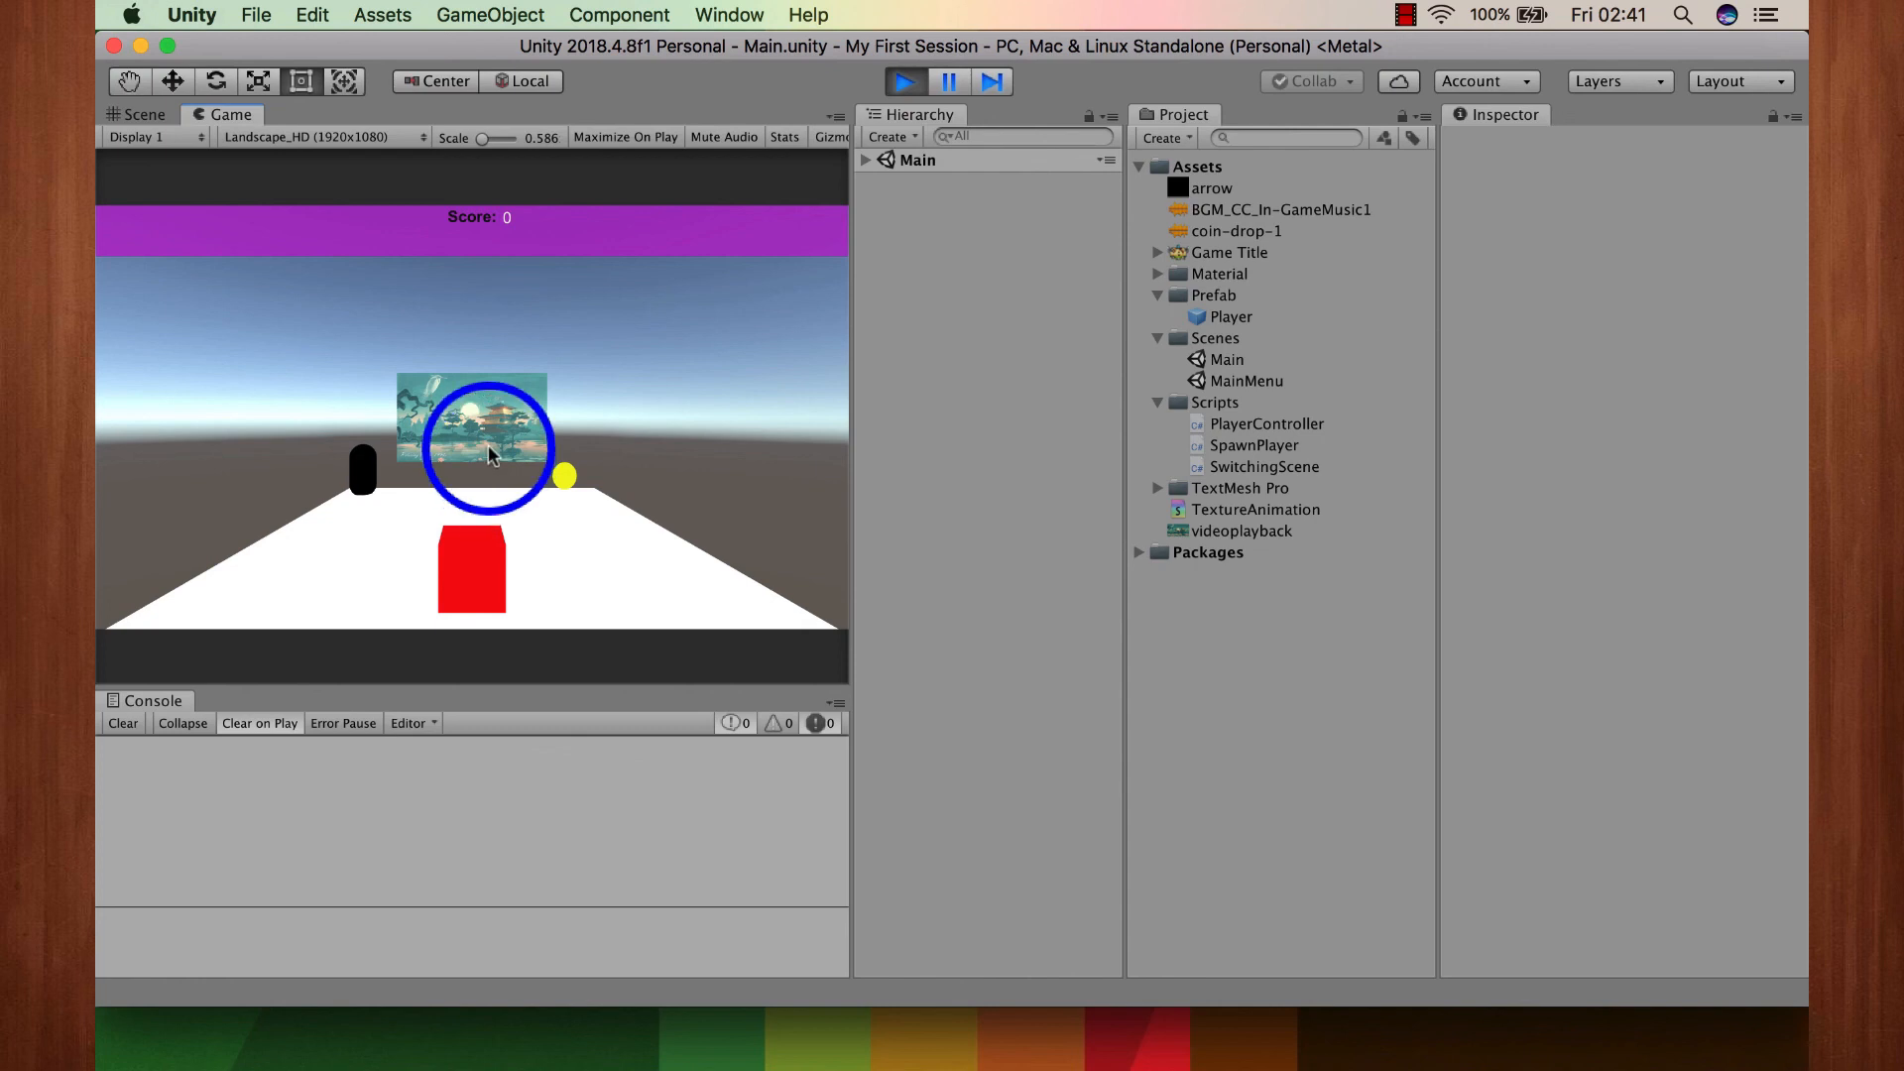
key(Up)
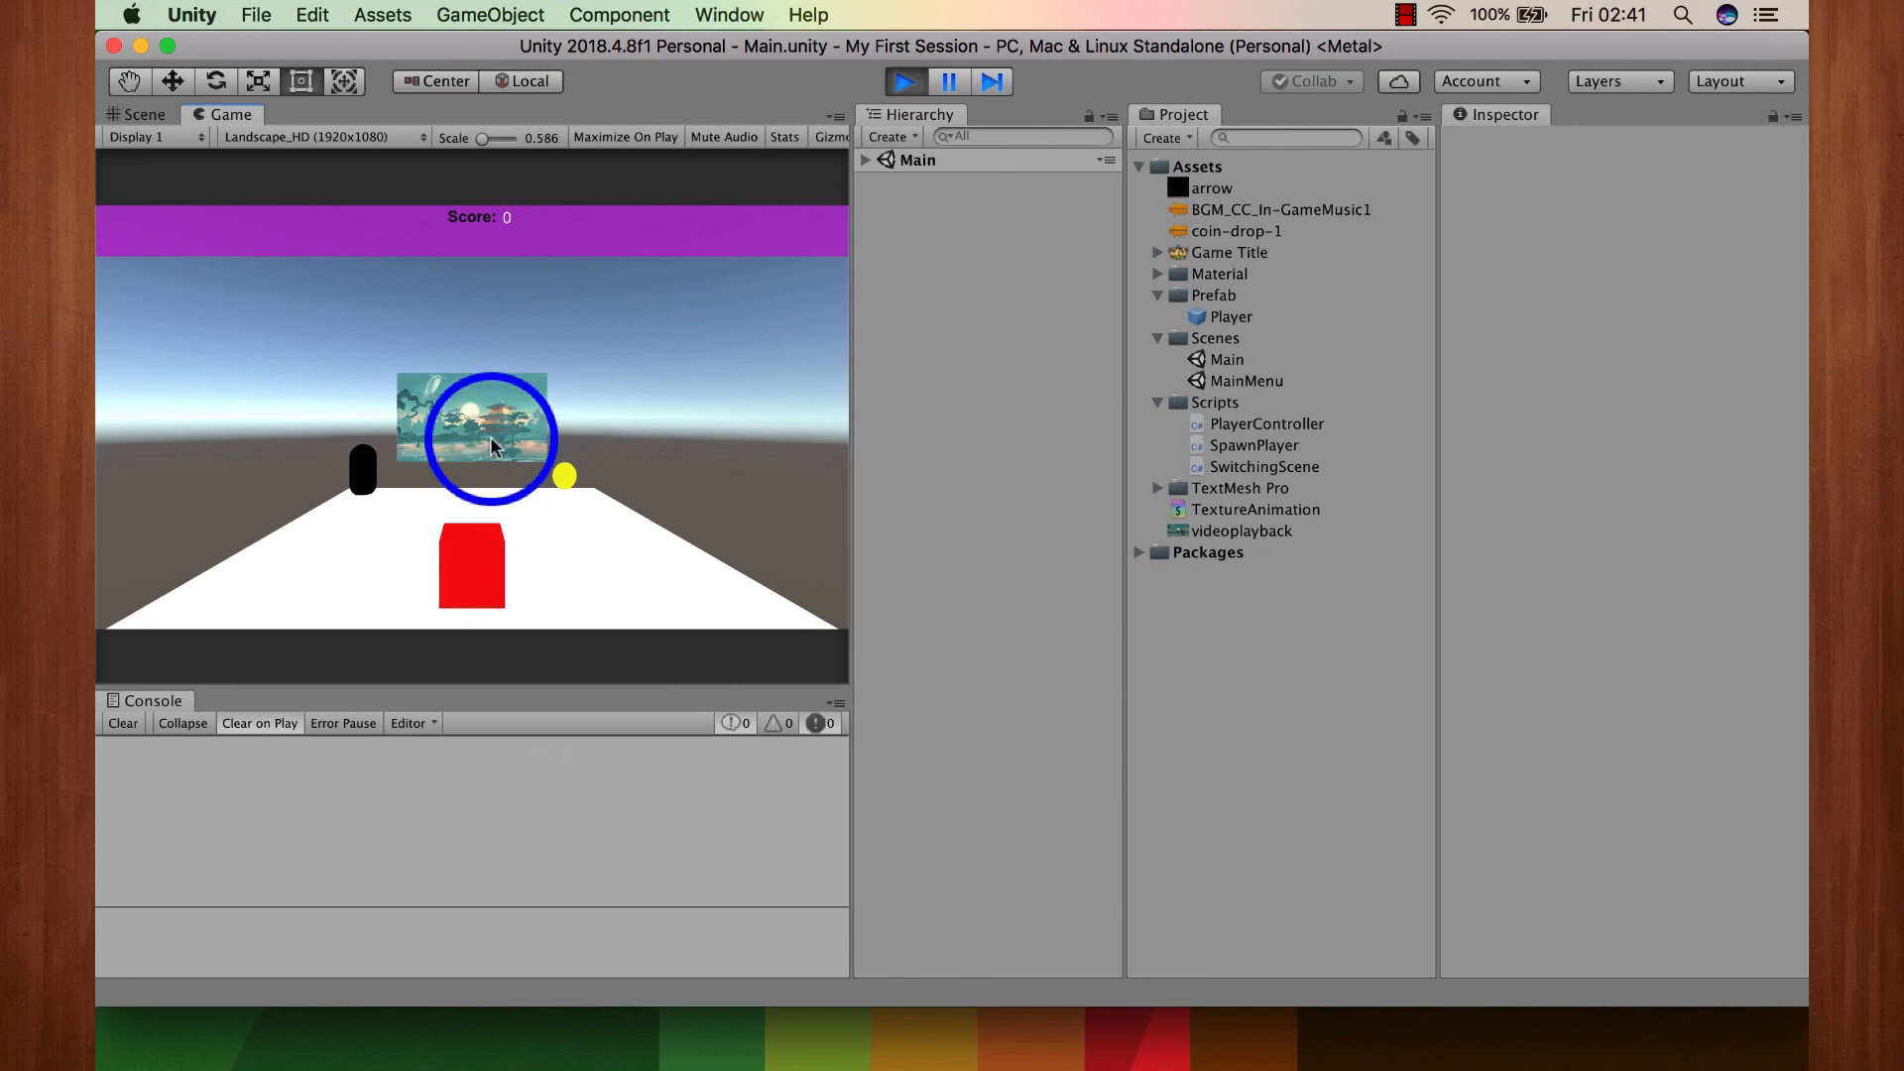
key(Up)
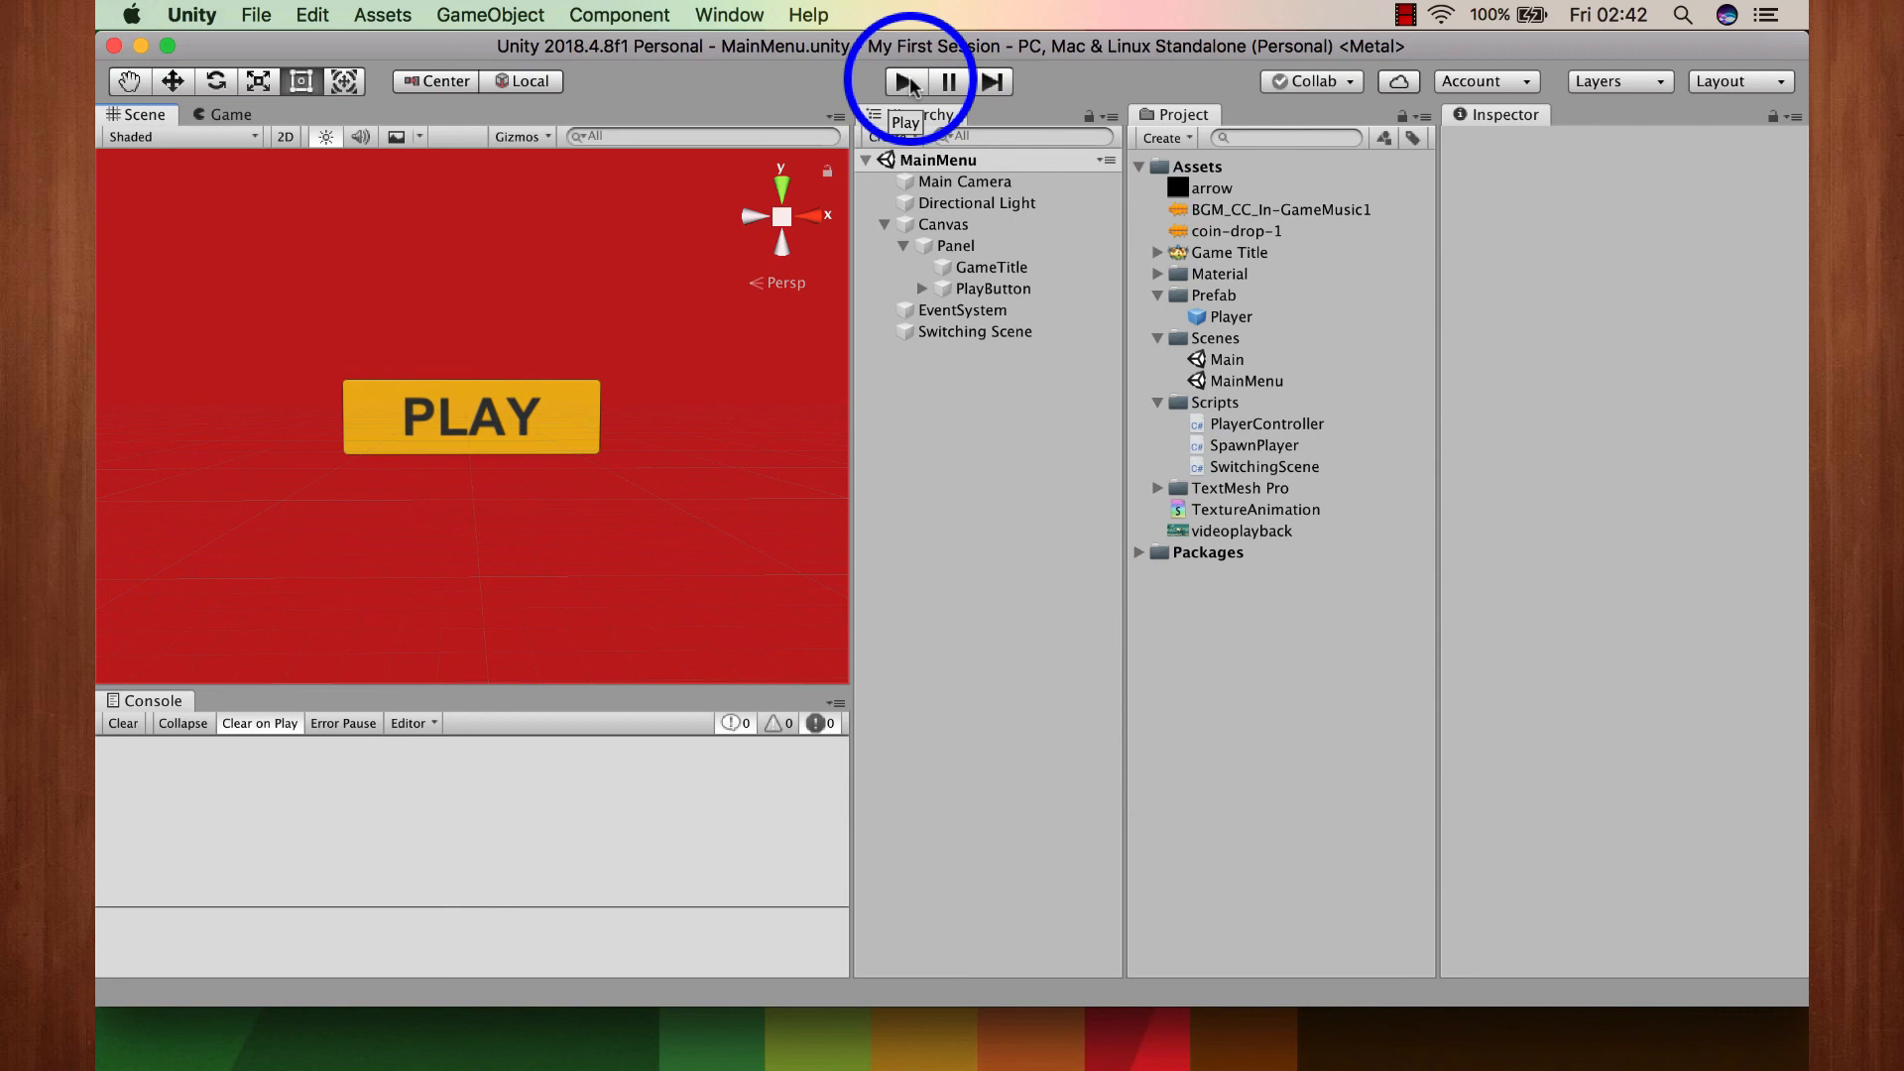
click(1405, 14)
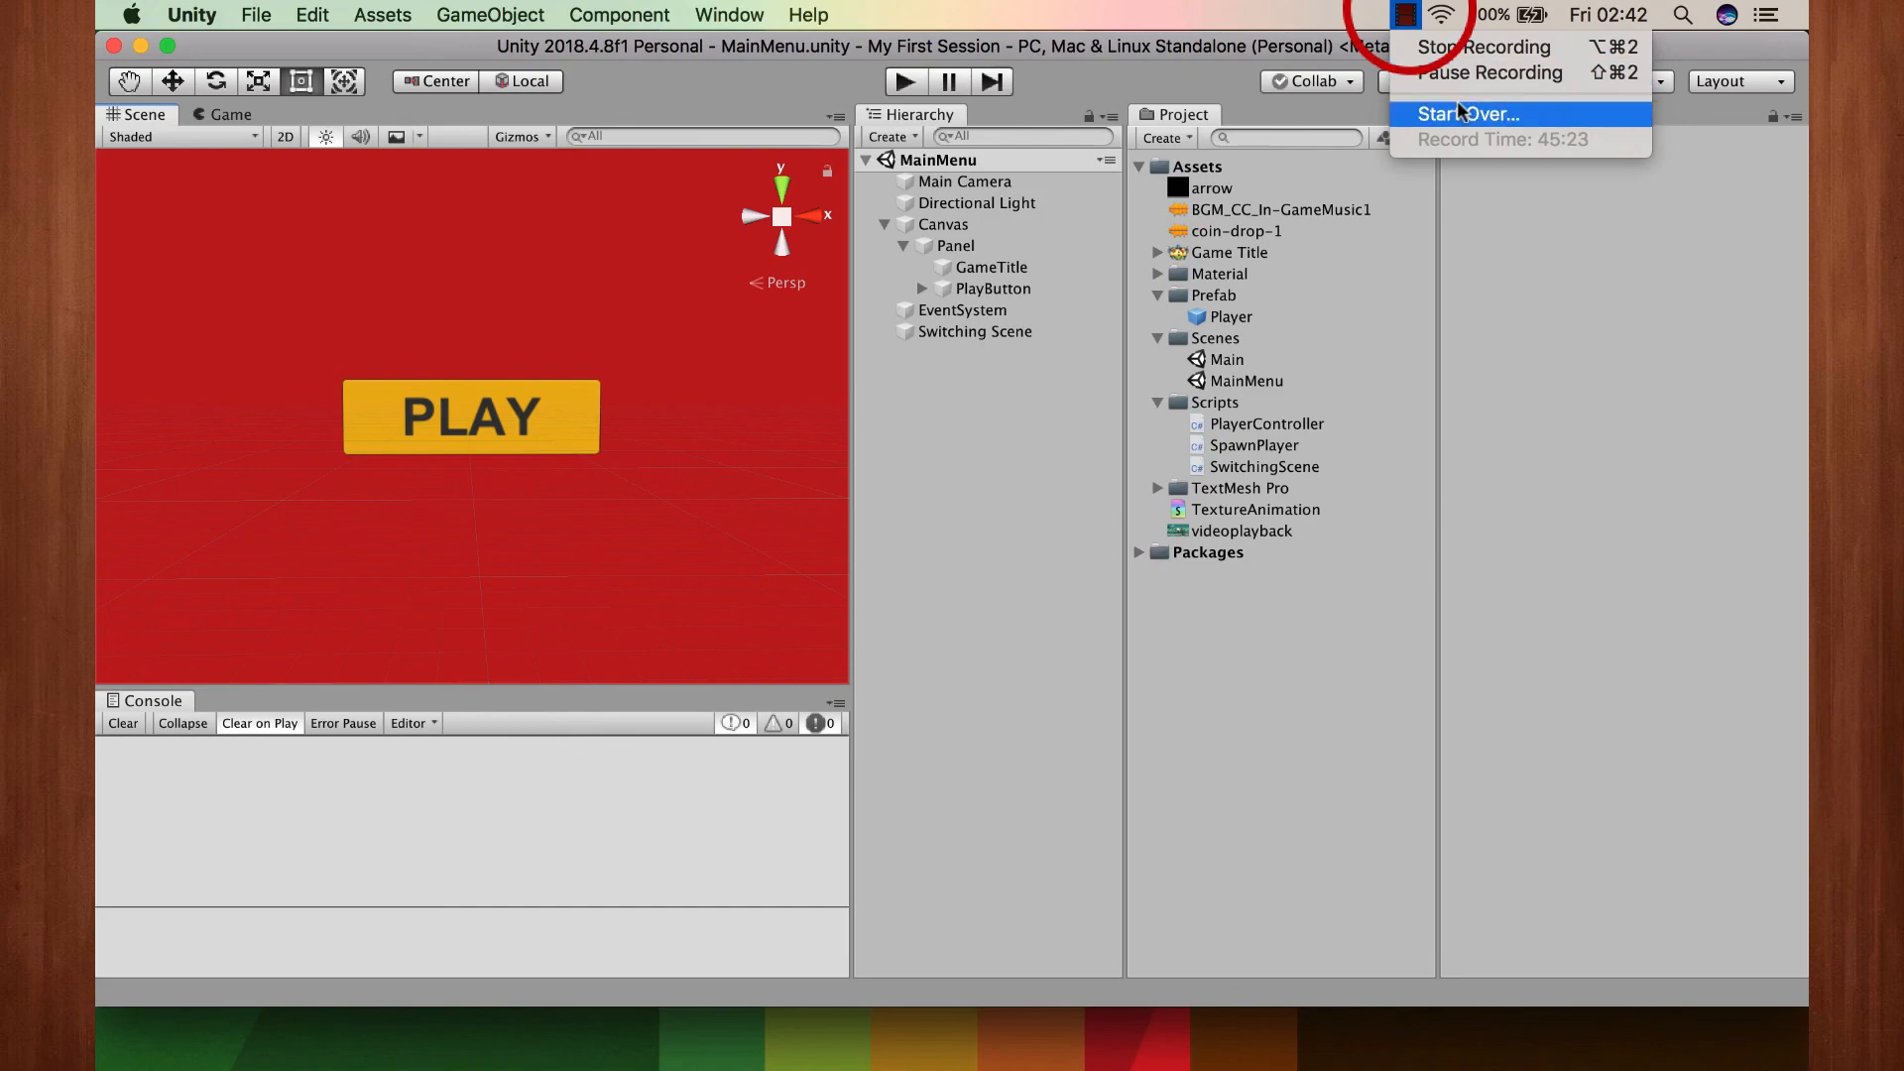